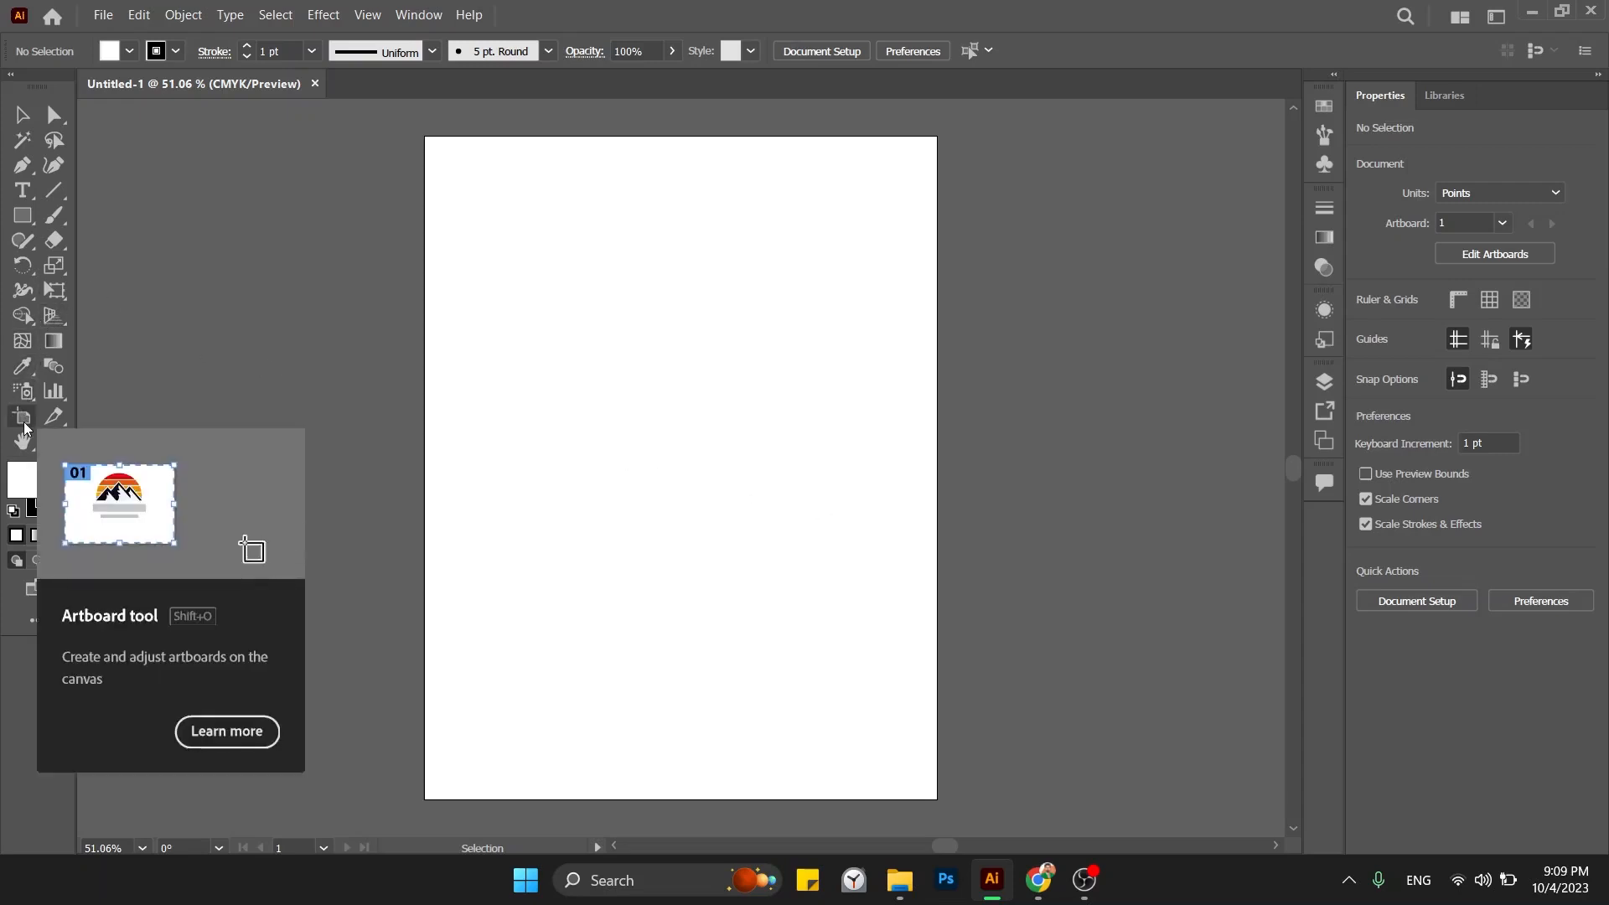
Select the Letter artboard's width field for editing, and turn on the rulers.
click(23, 421)
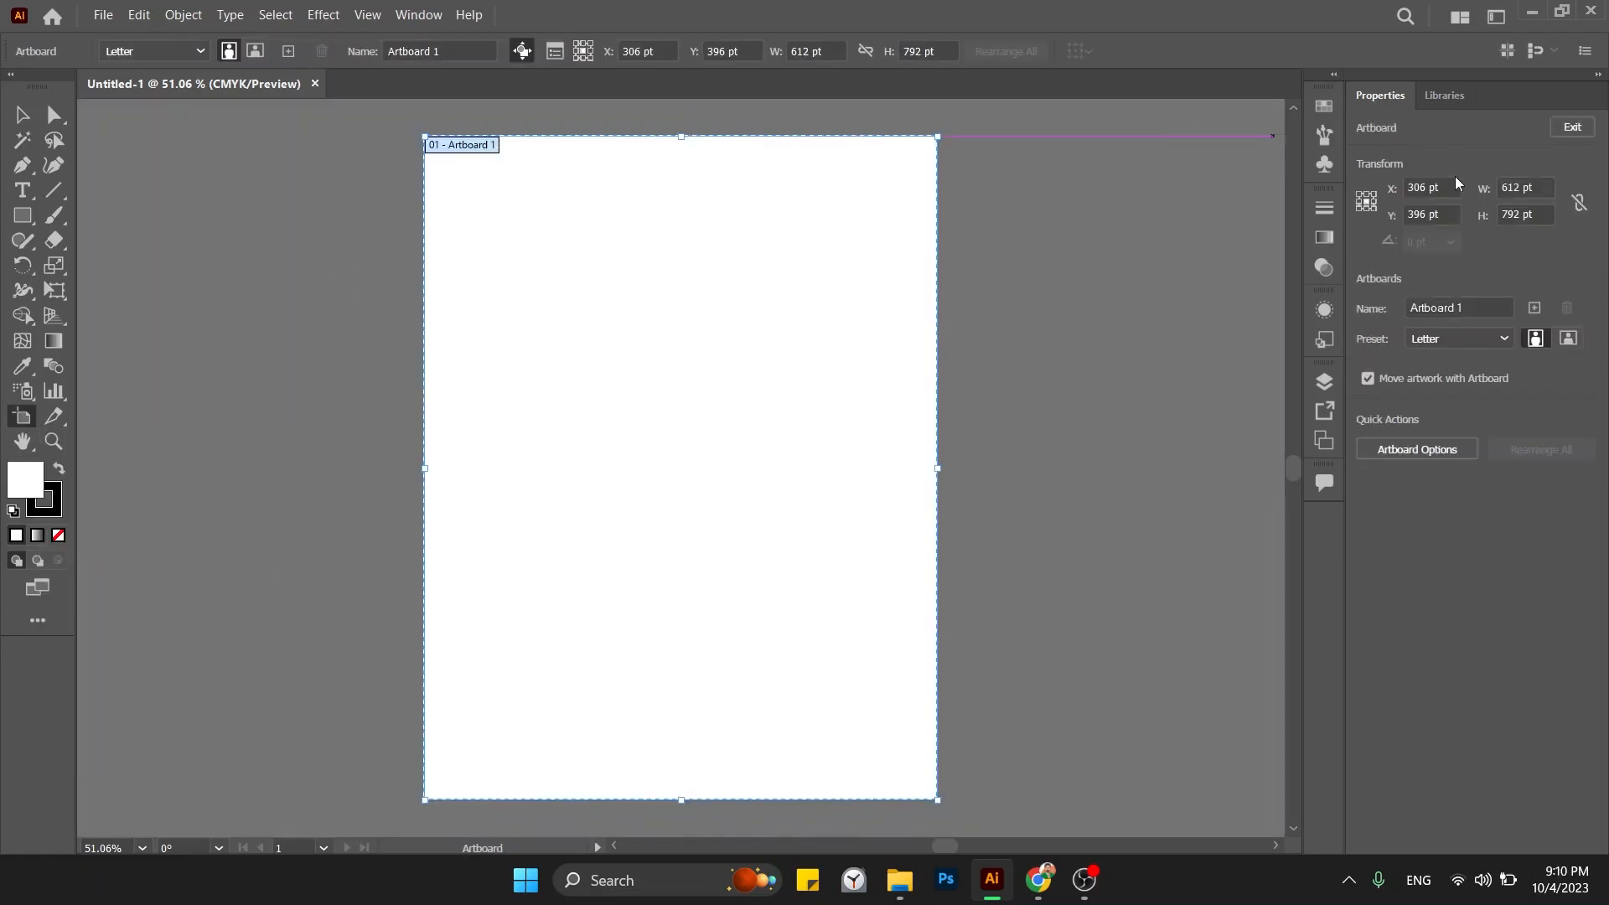
click(1521, 190)
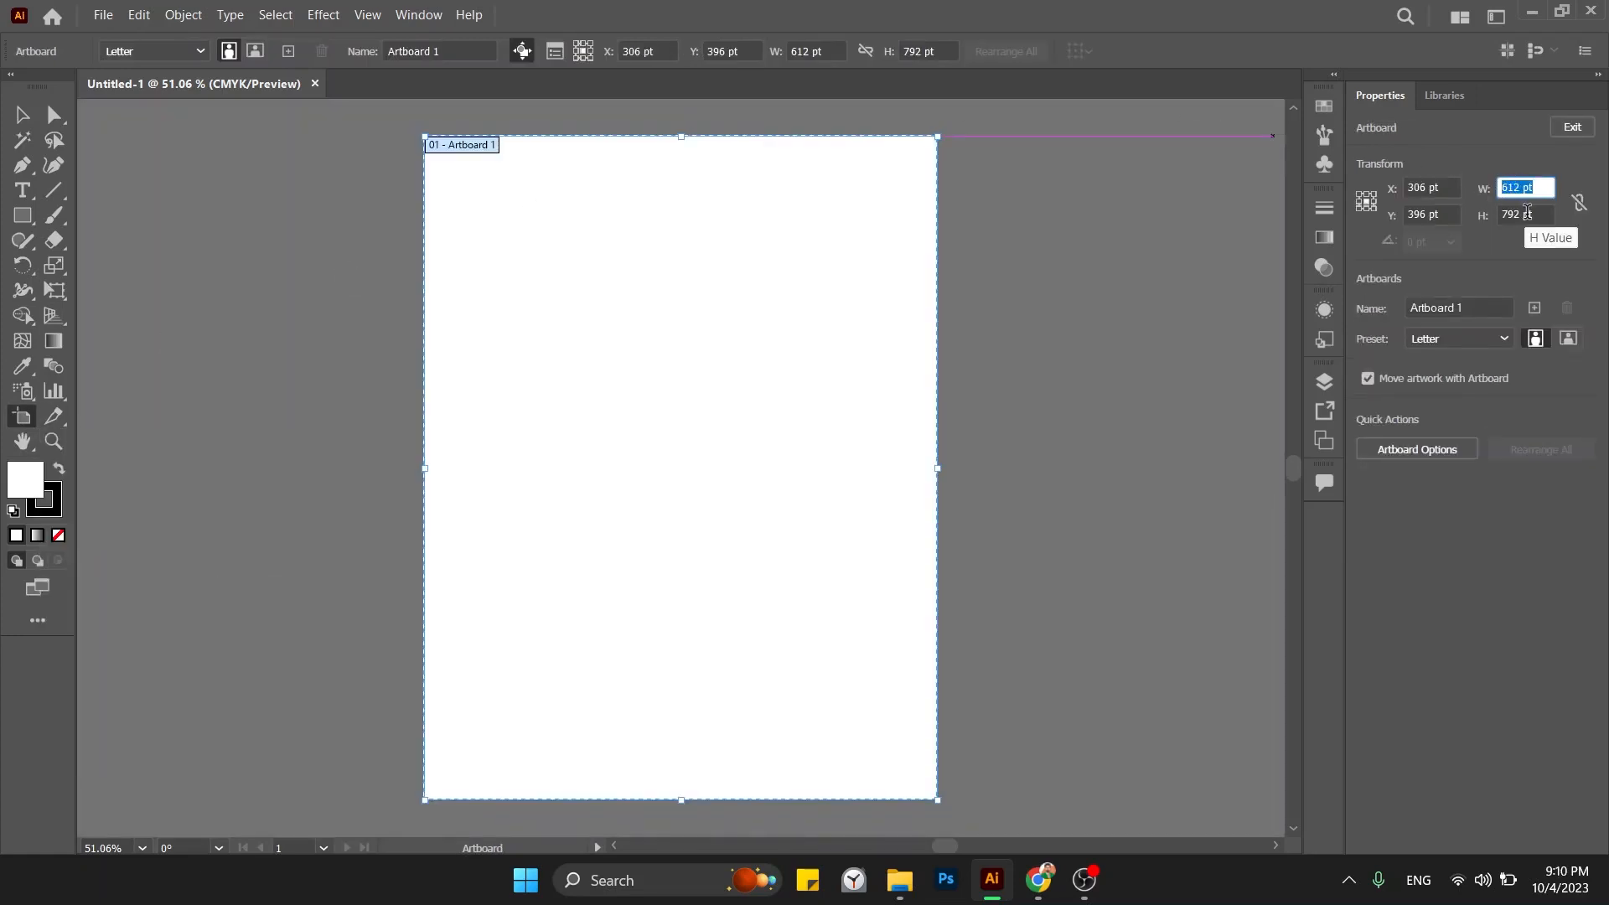
drag(1541, 213, 1488, 193)
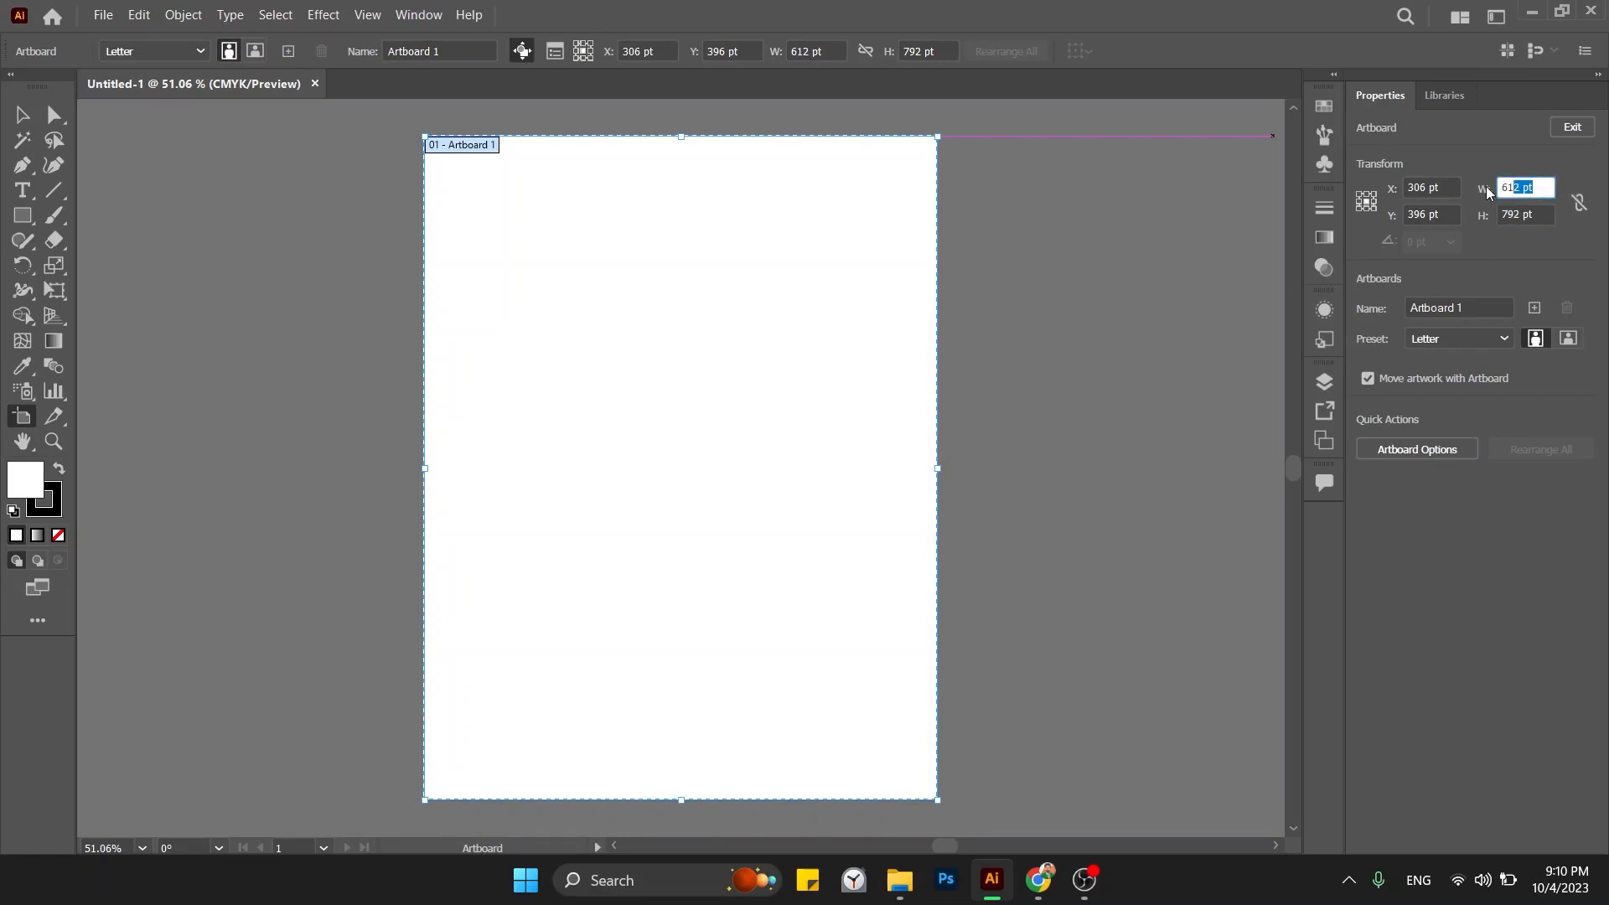
right_click(1513, 185)
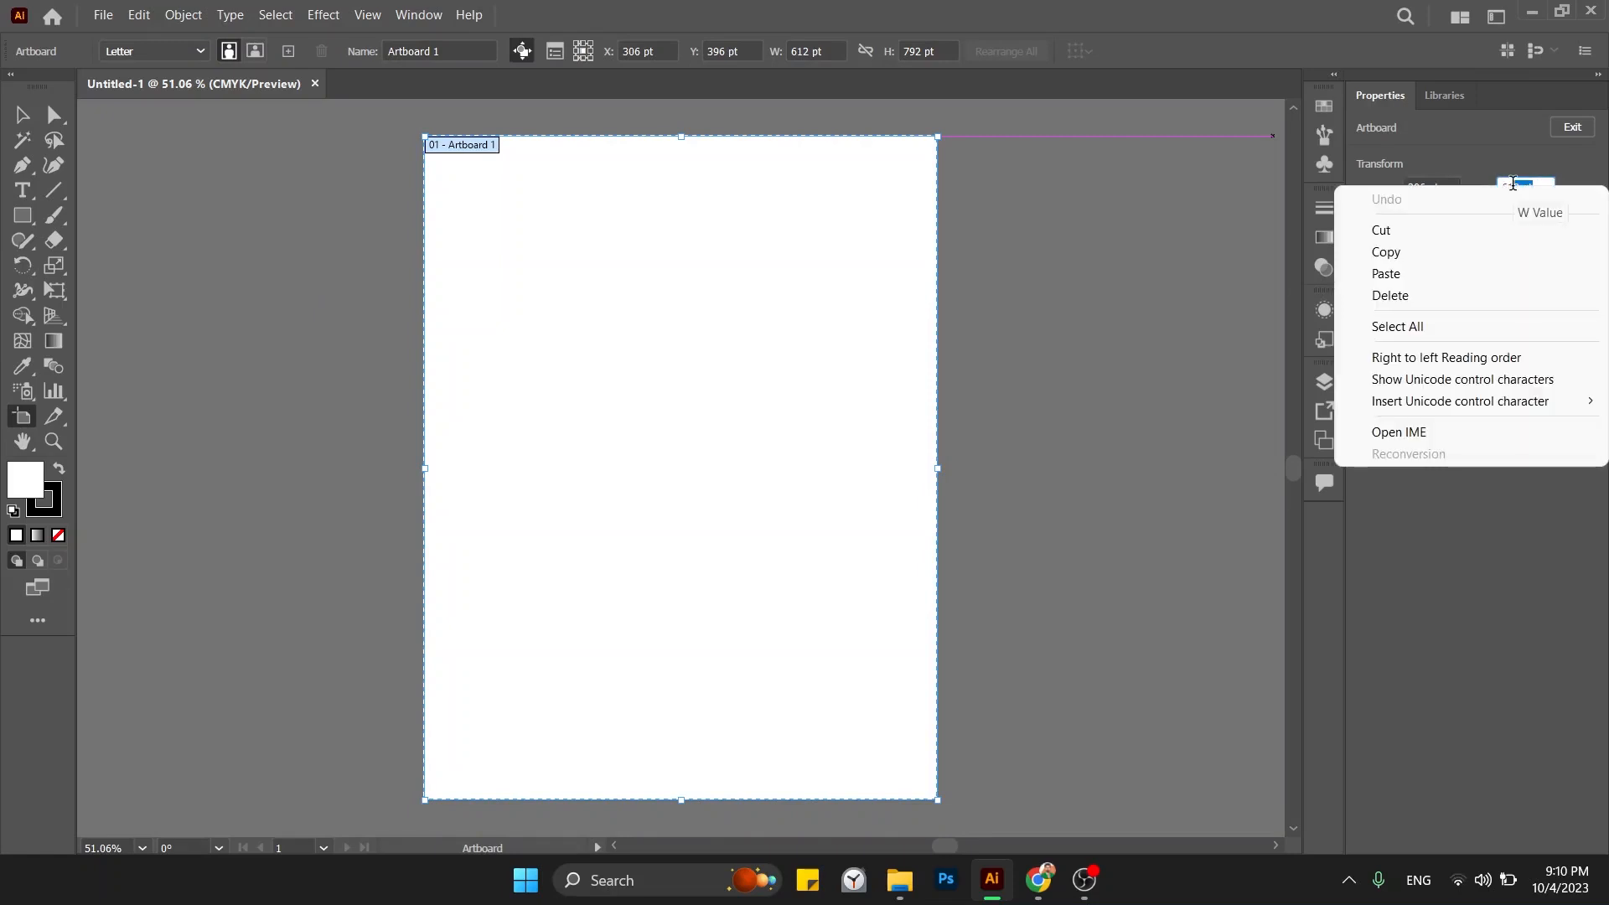
click(1523, 164)
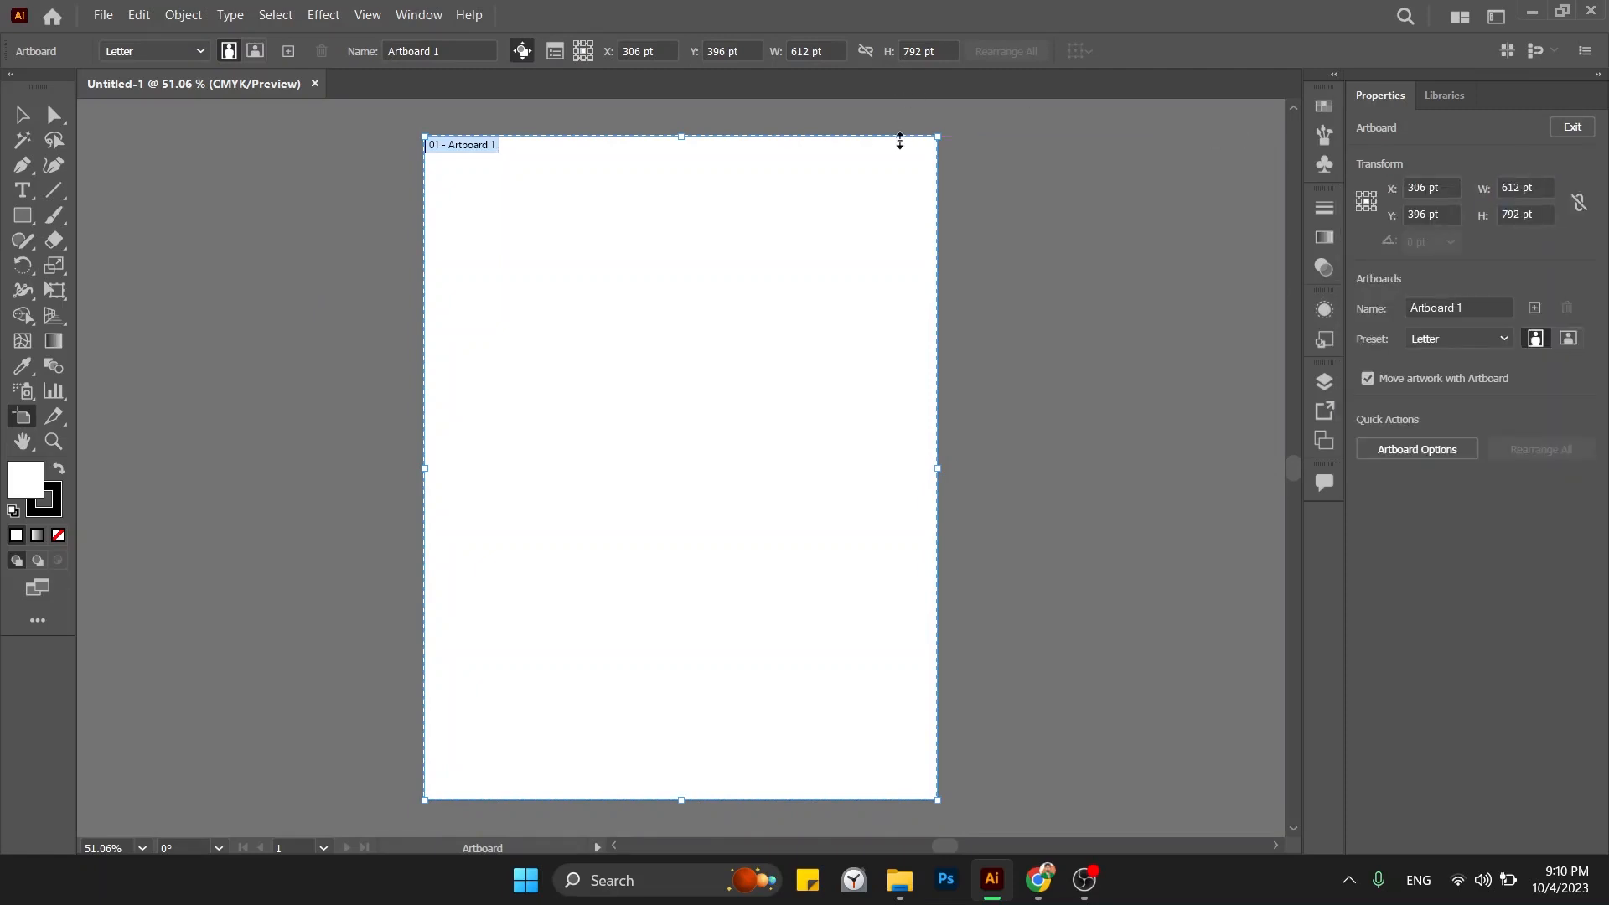
key(ctrl+r)
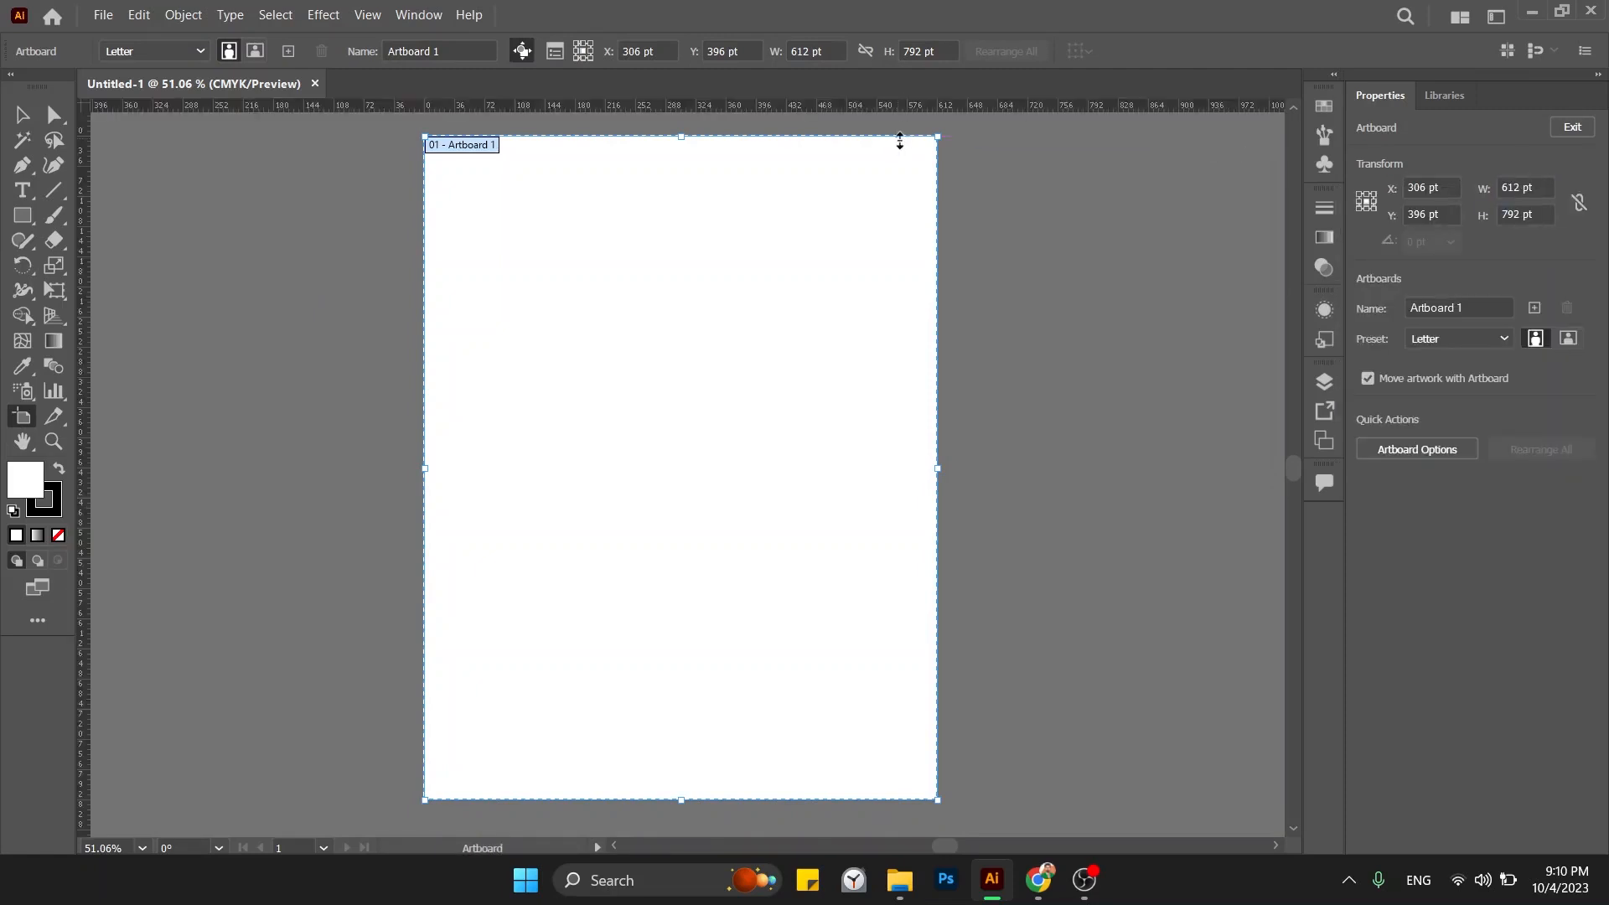
Switch ruler units to inches and resize the artboard to 3.5 in wide by 2 in high.
right_click(838, 104)
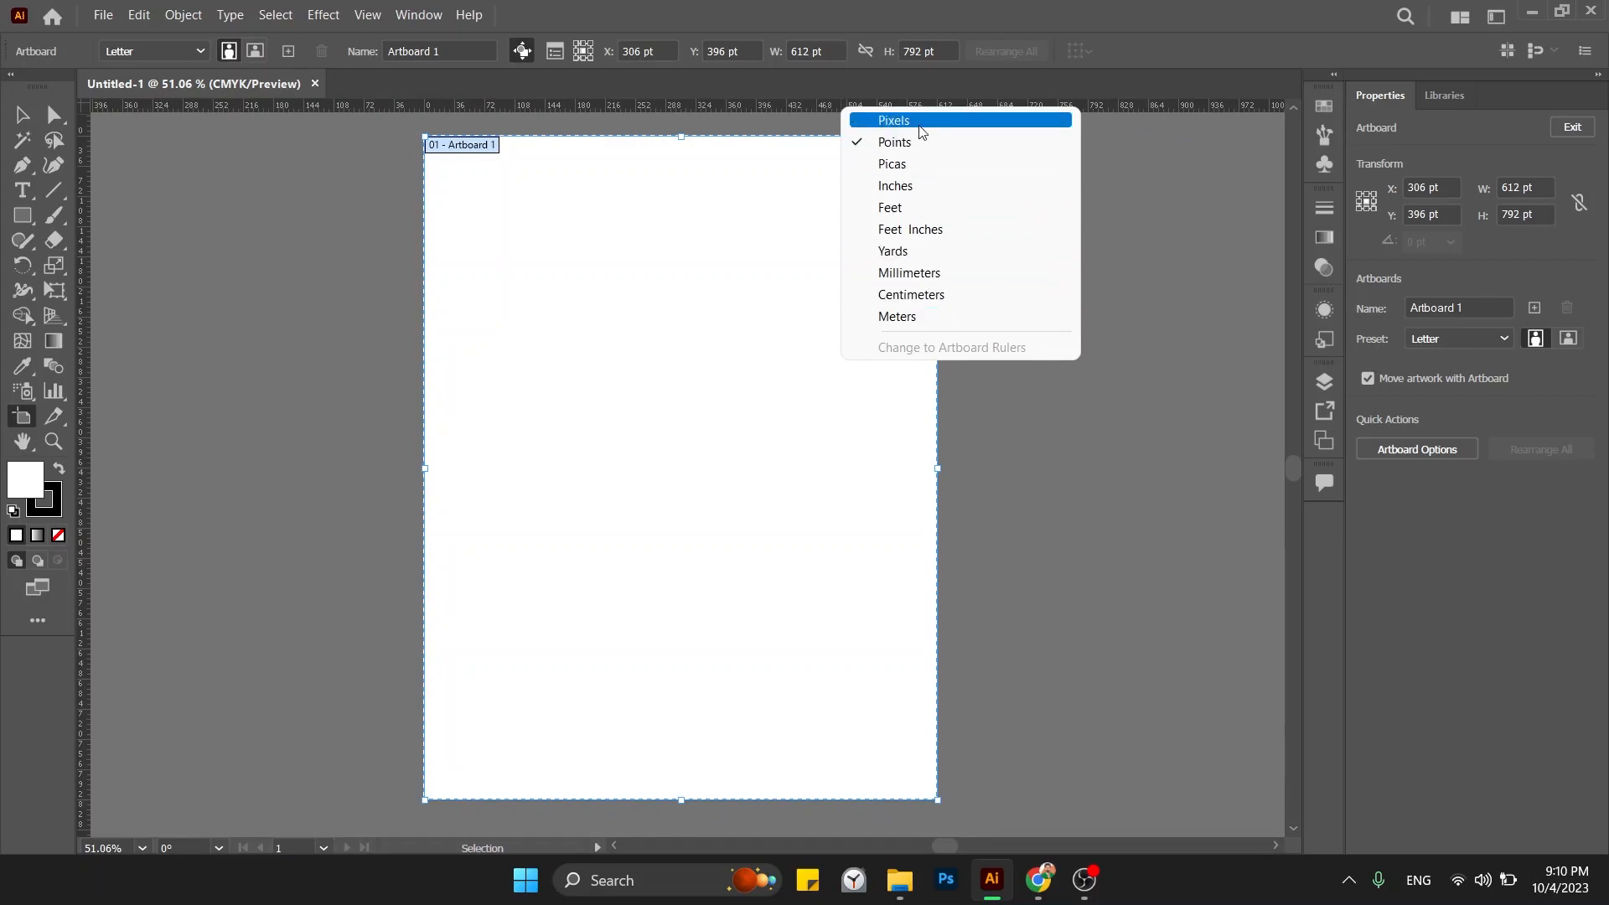
click(915, 186)
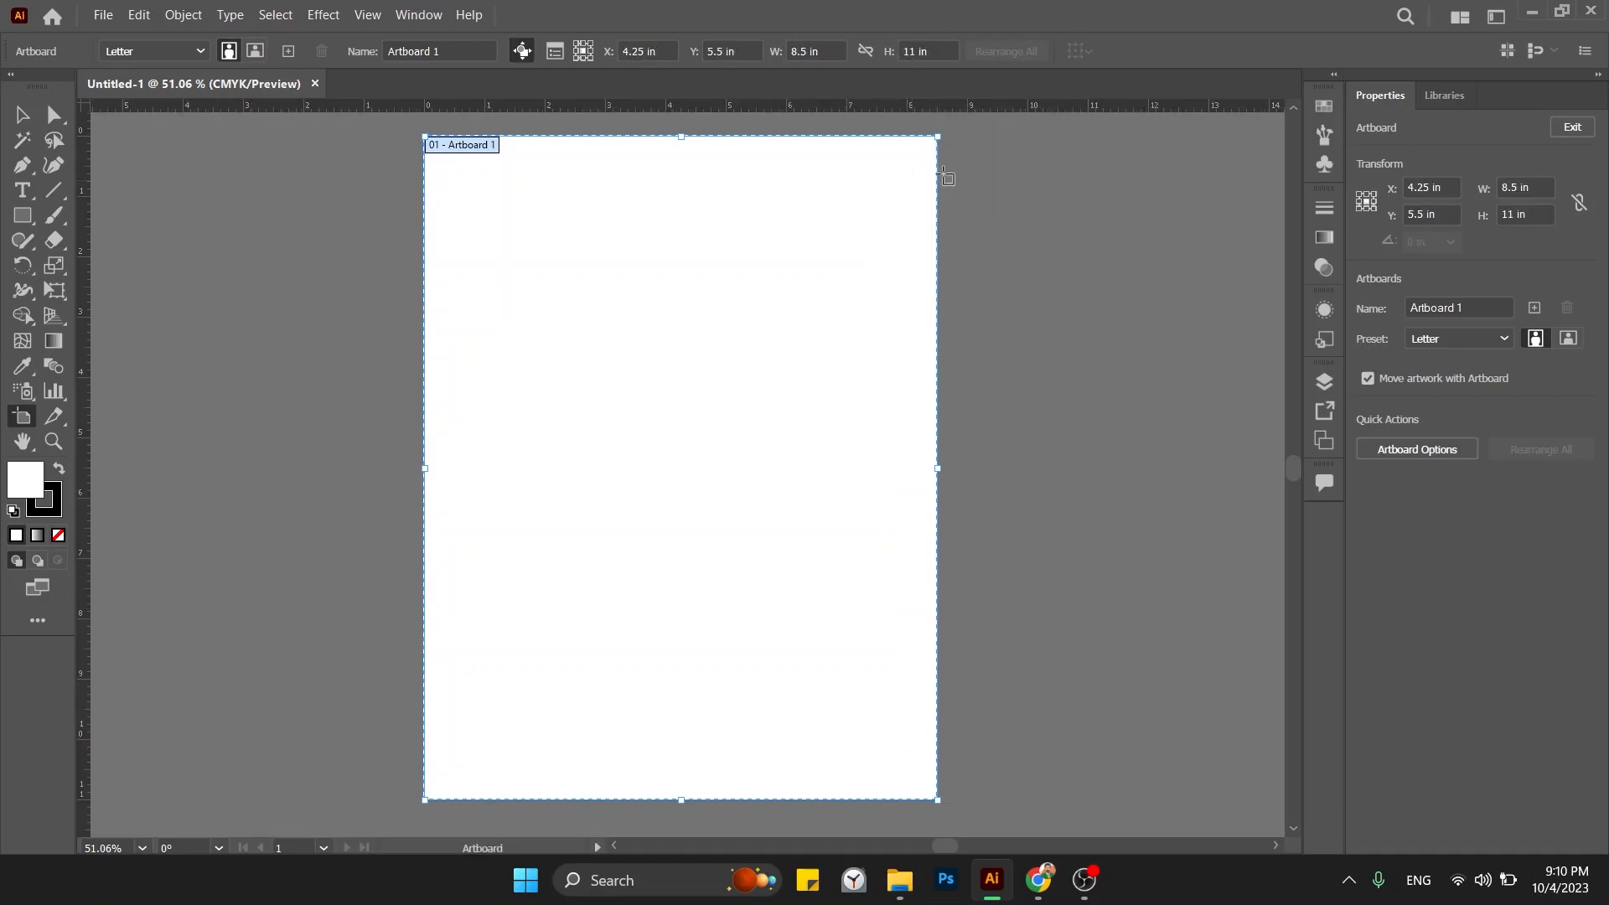
double_click(1521, 190)
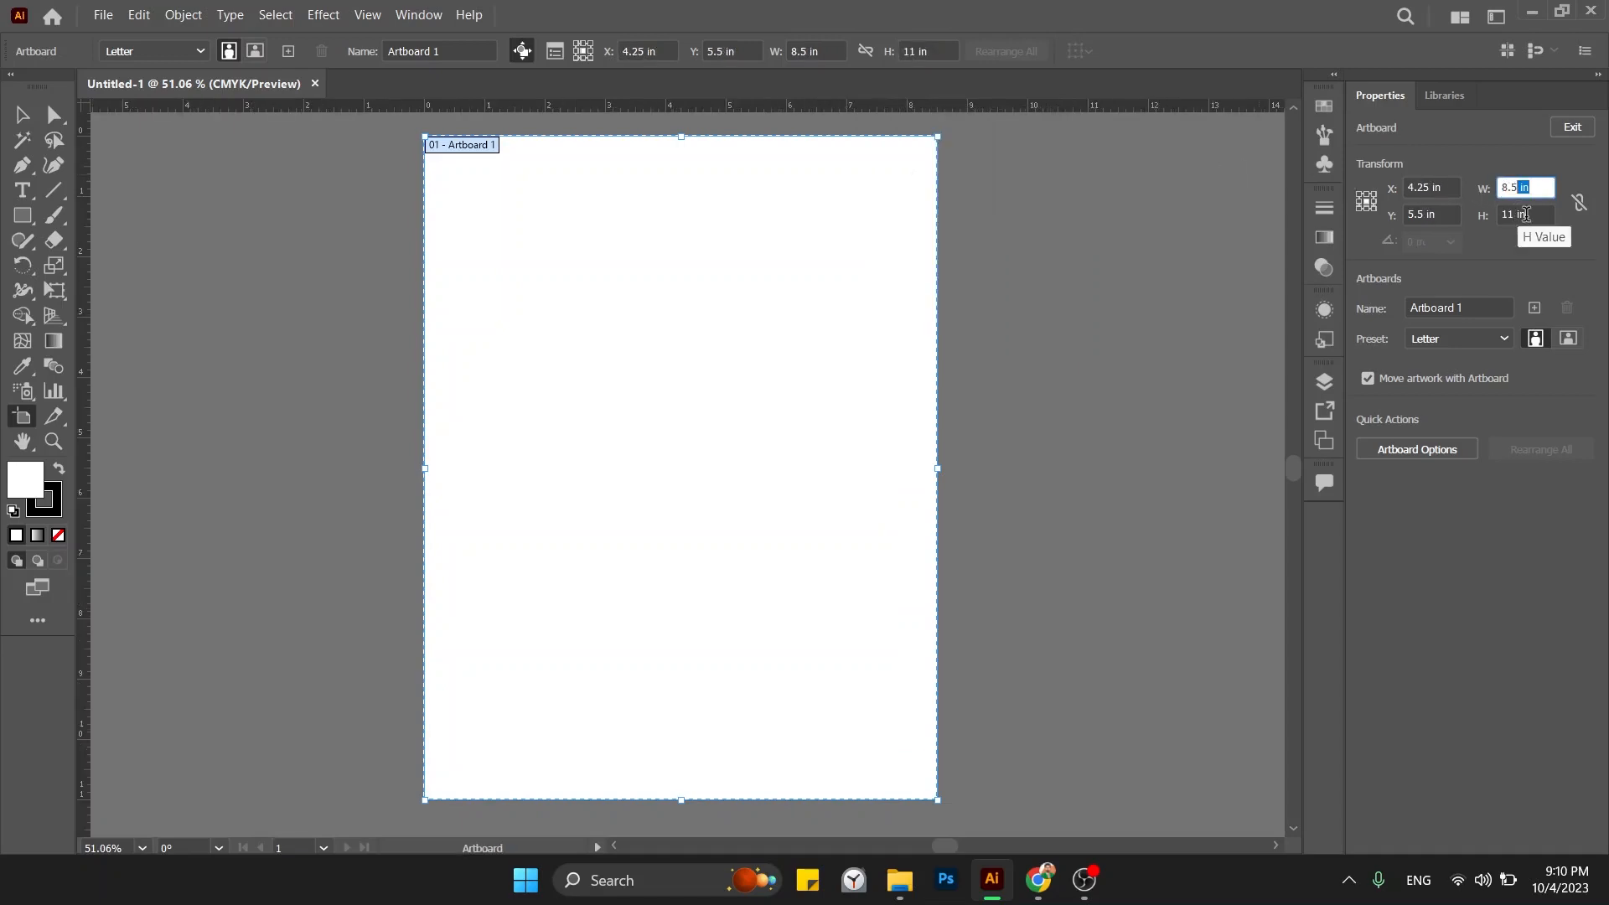
key(shift+Left)
key(shift+Left)
key(shift+Left)
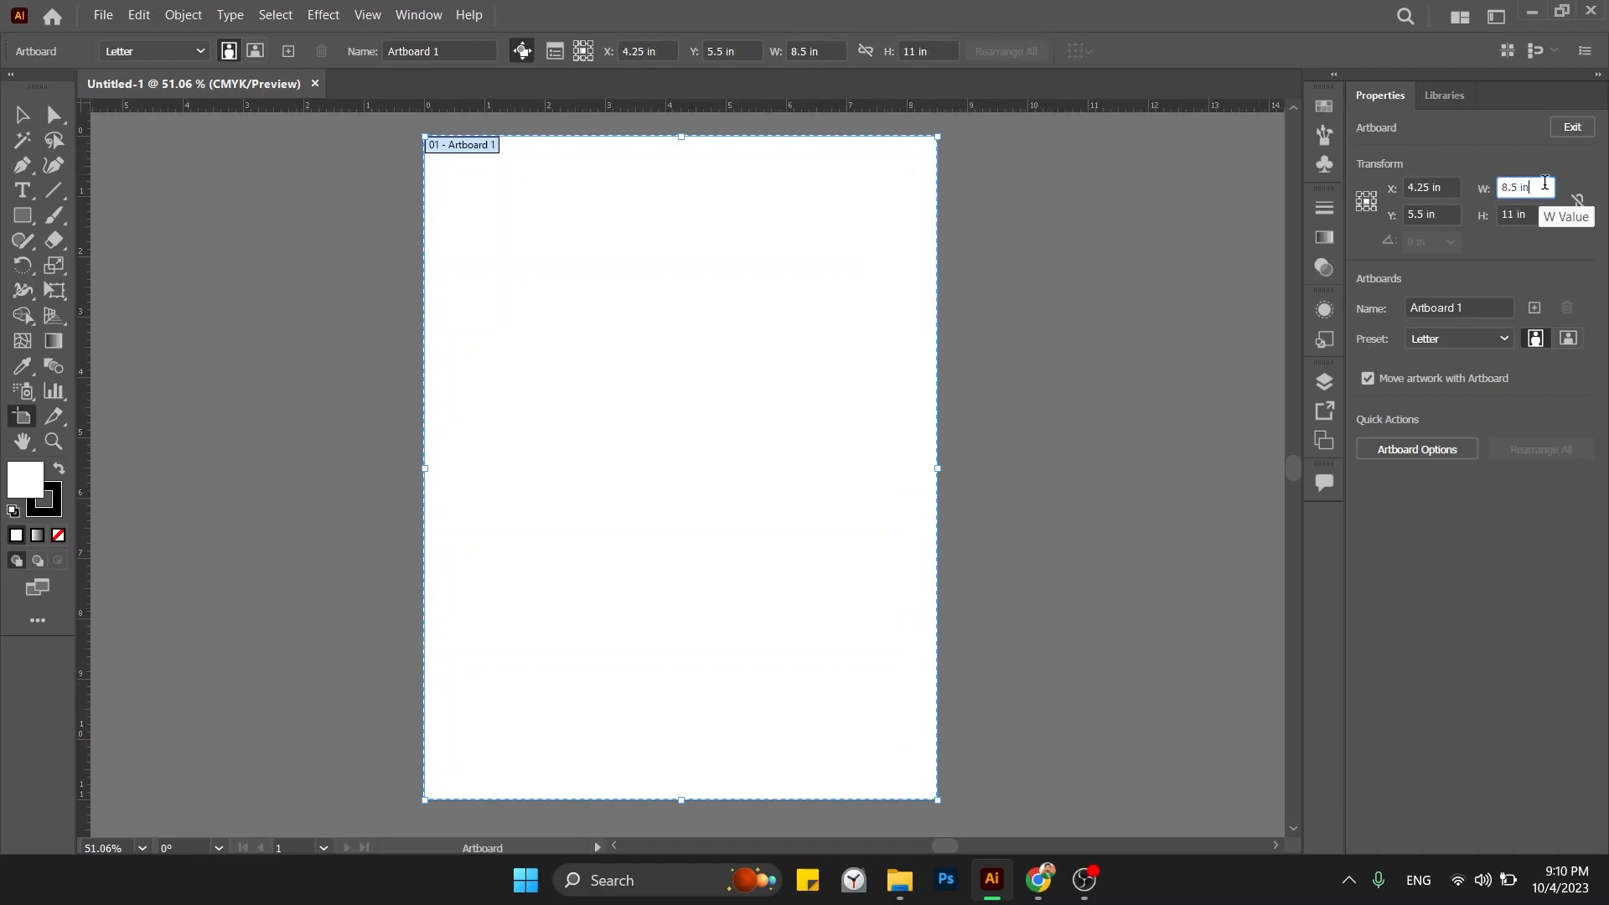
key(shift+Left)
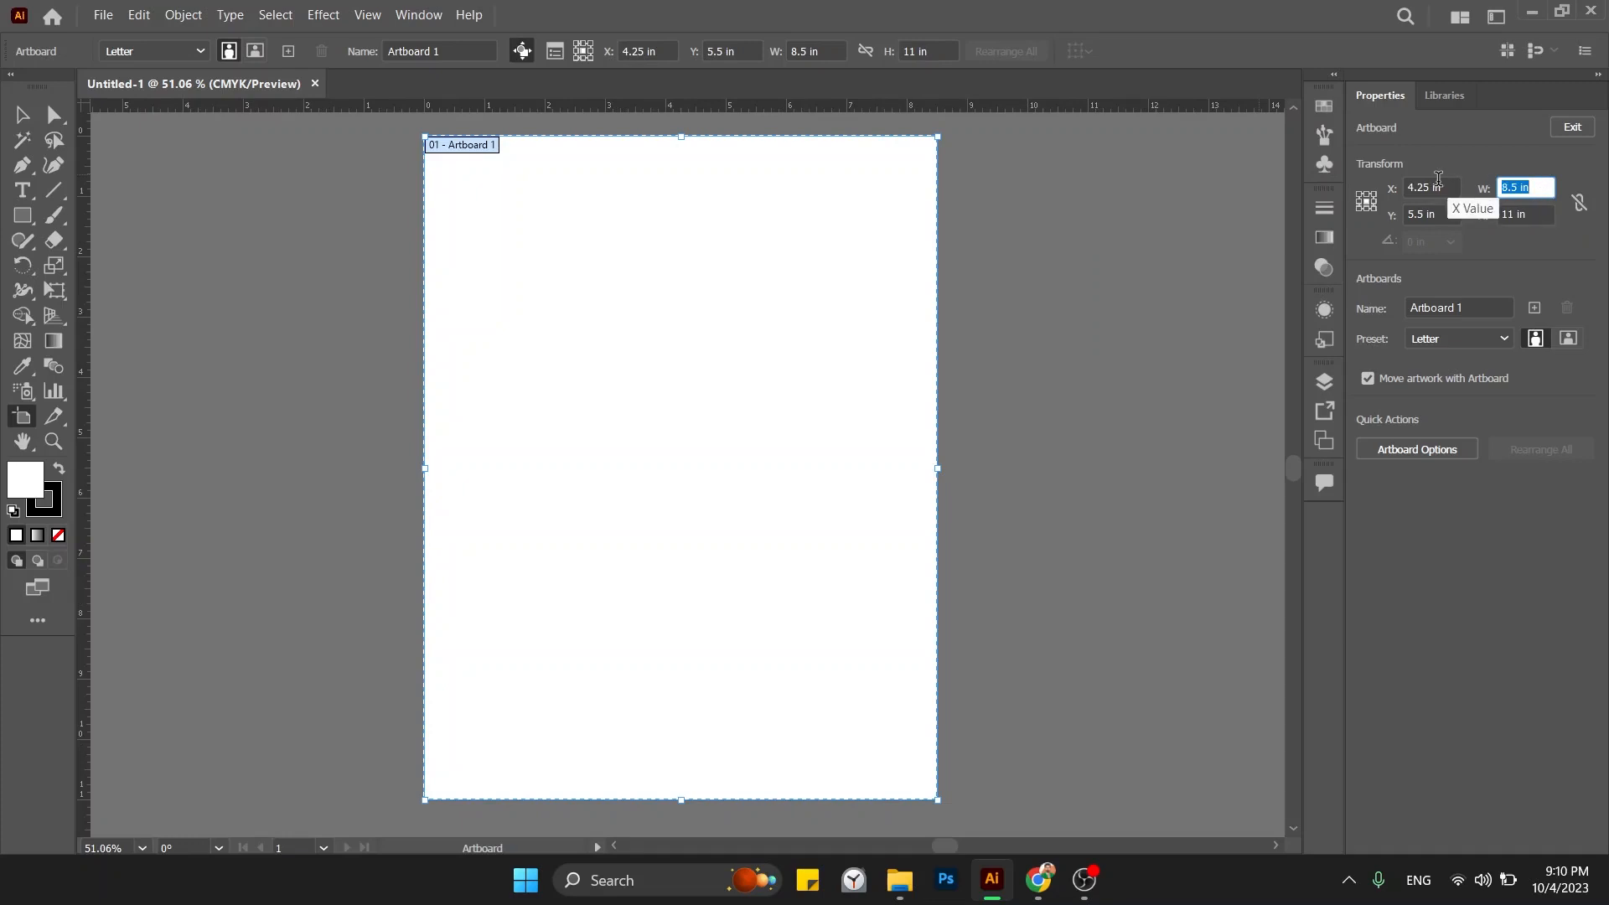
text(2)
key(Tab)
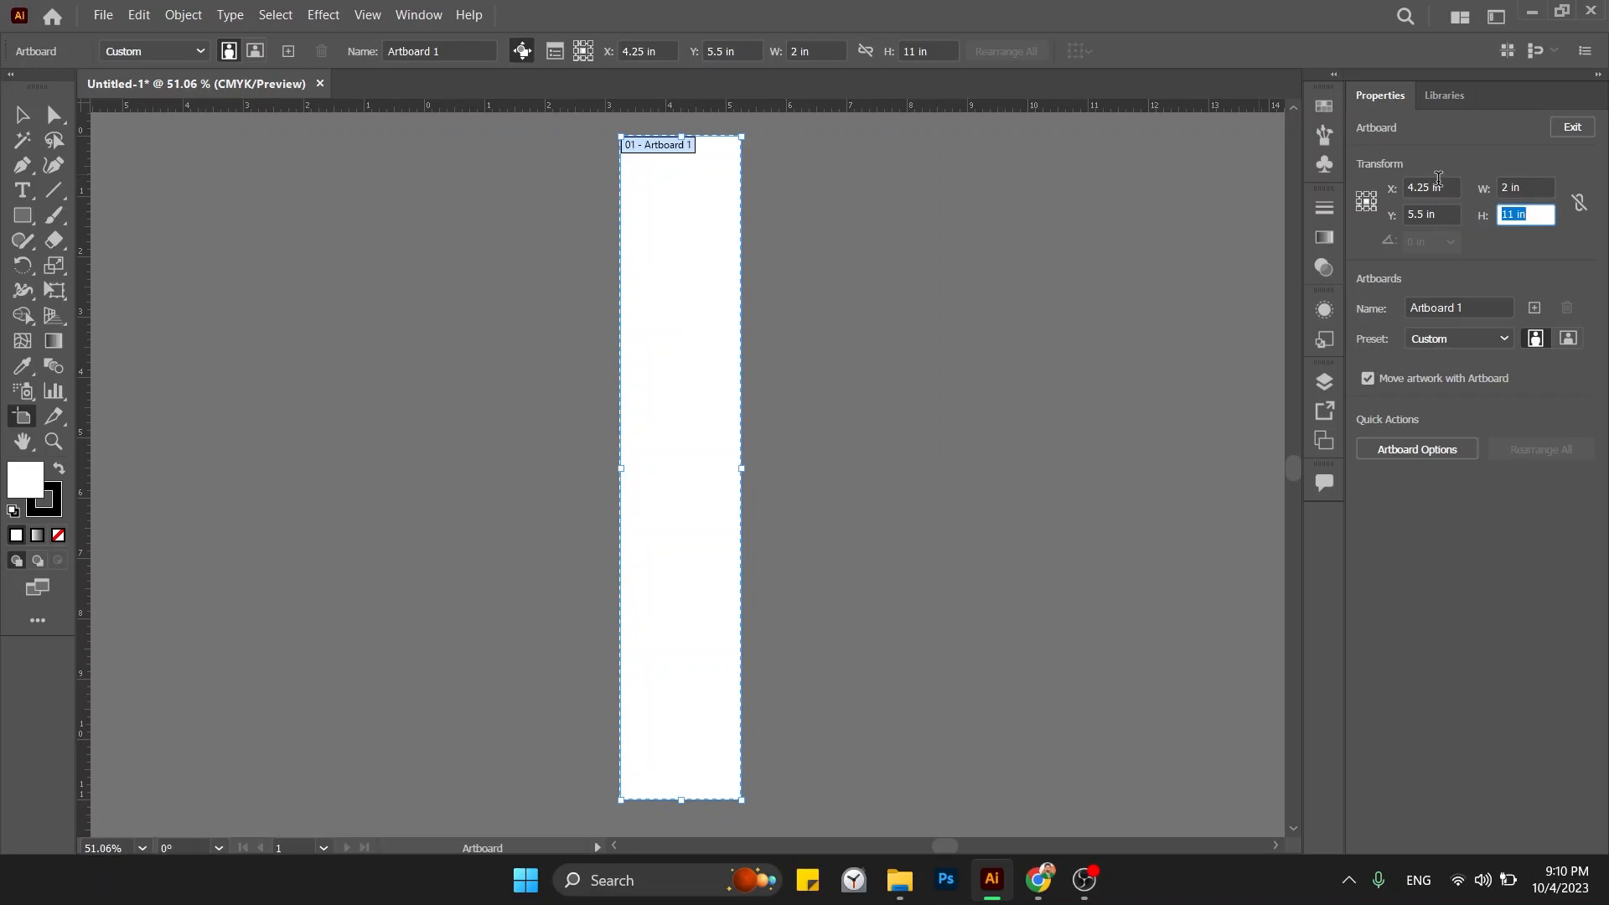
key(shift+Tab)
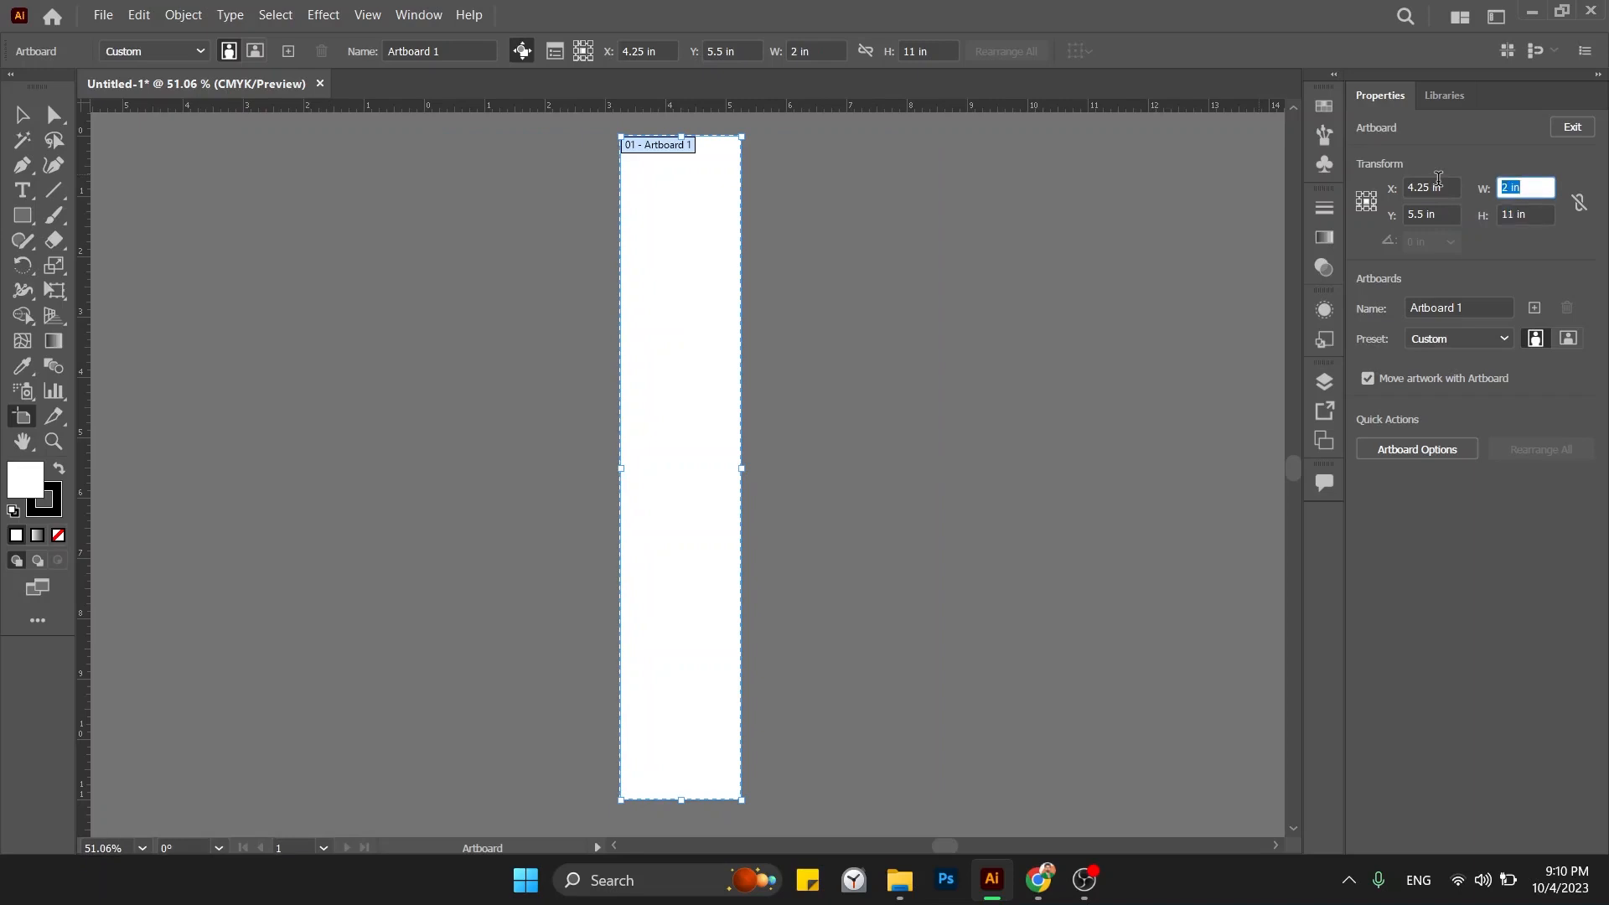
text(3.5)
key(Tab)
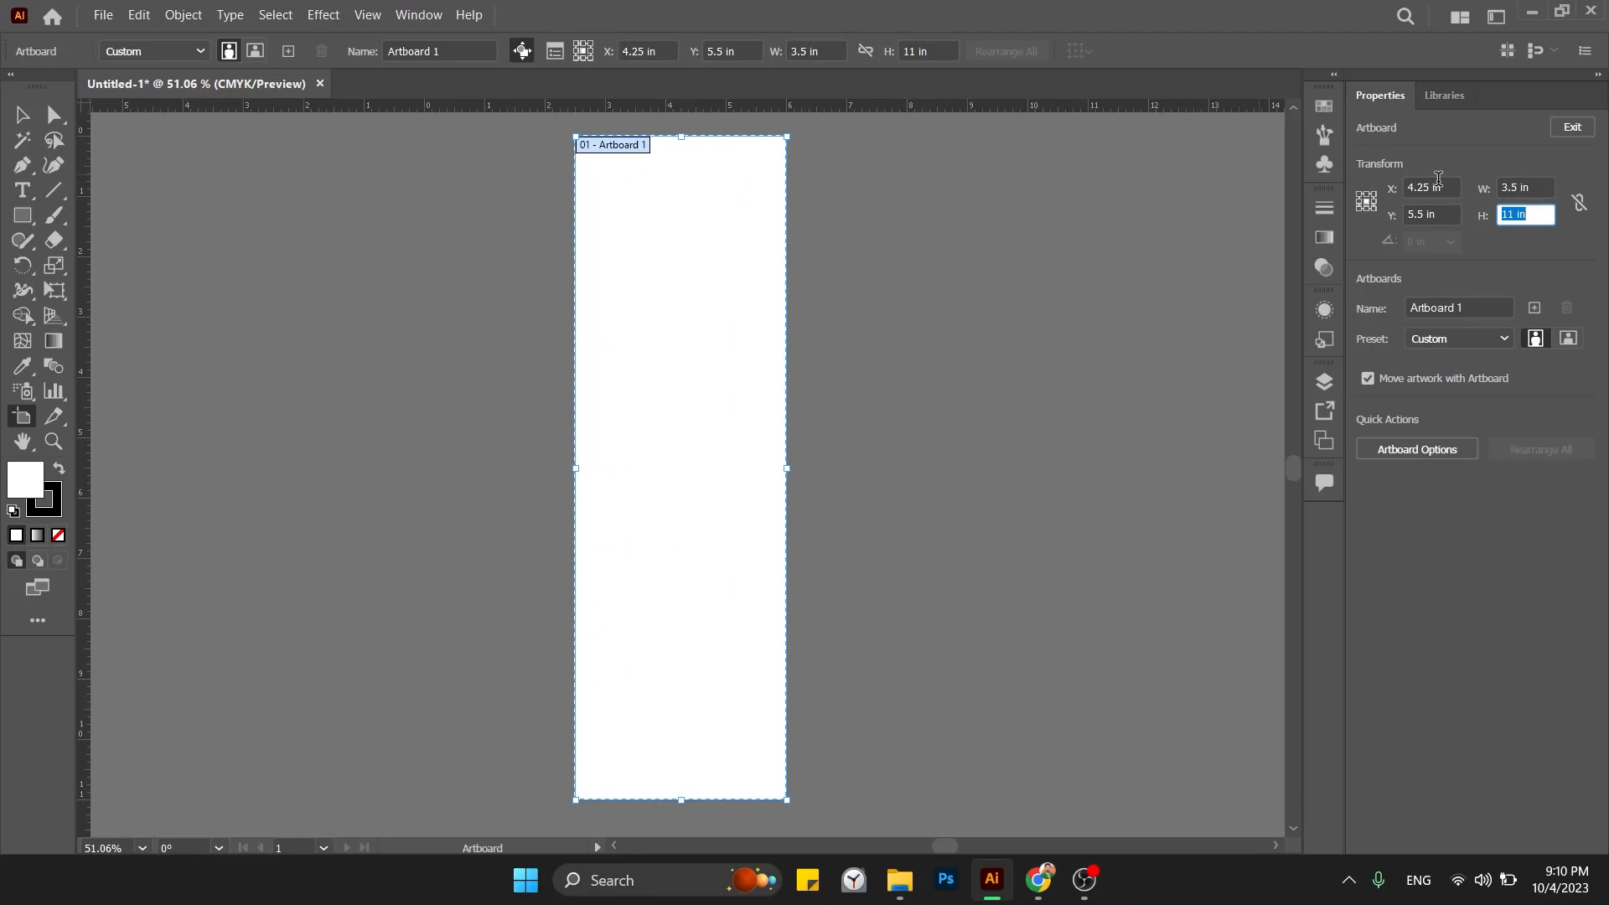
text(2)
key(Tab)
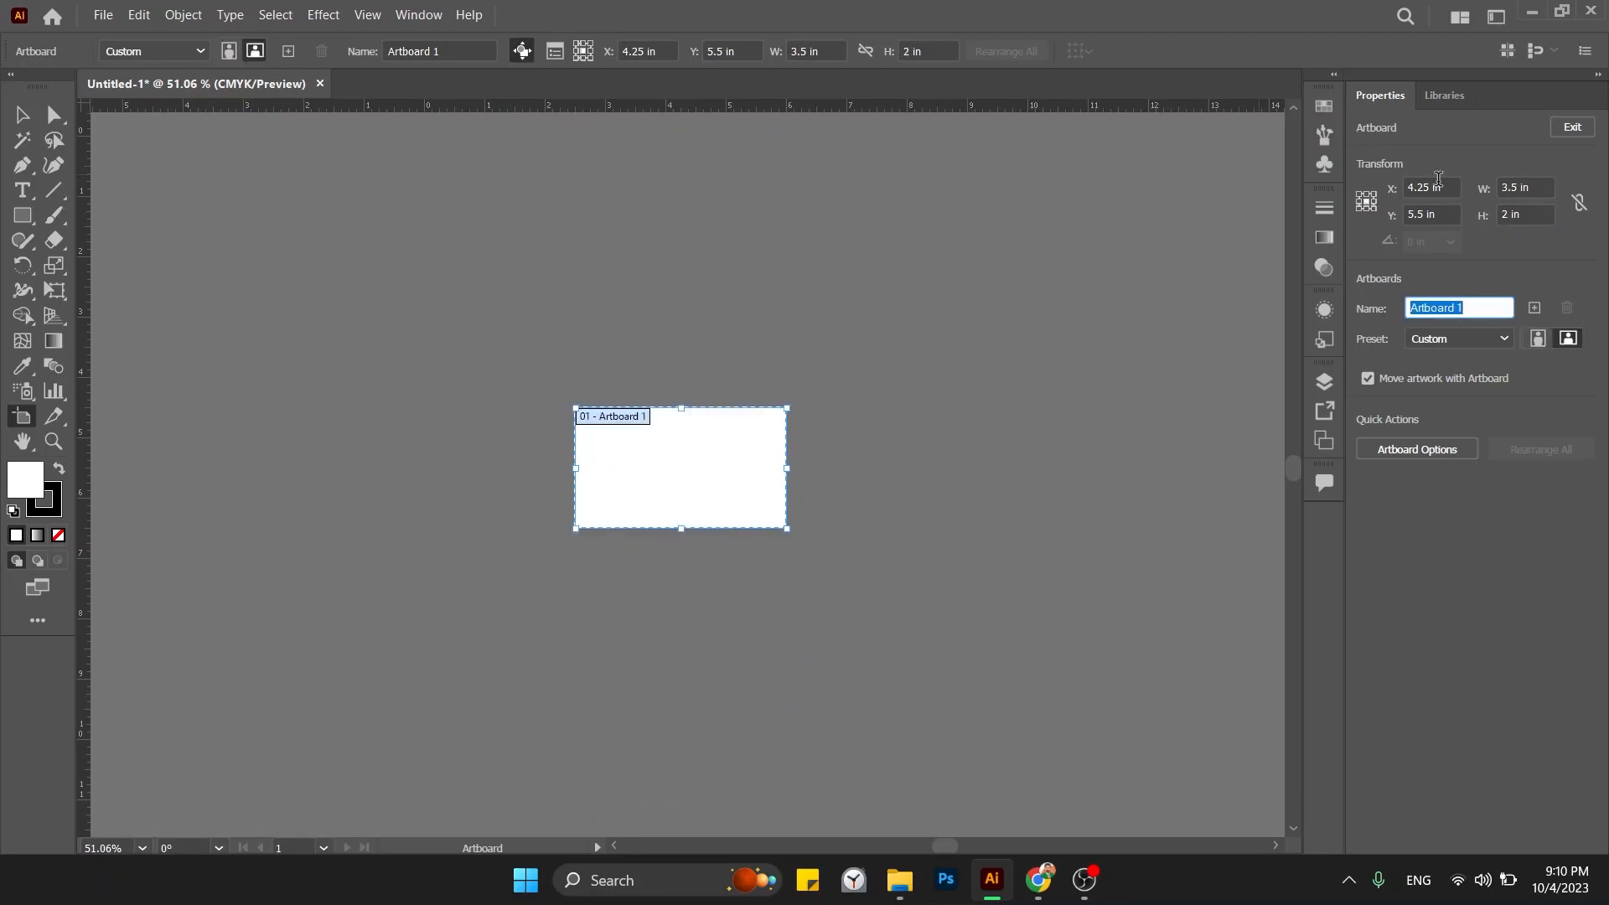
click(22, 115)
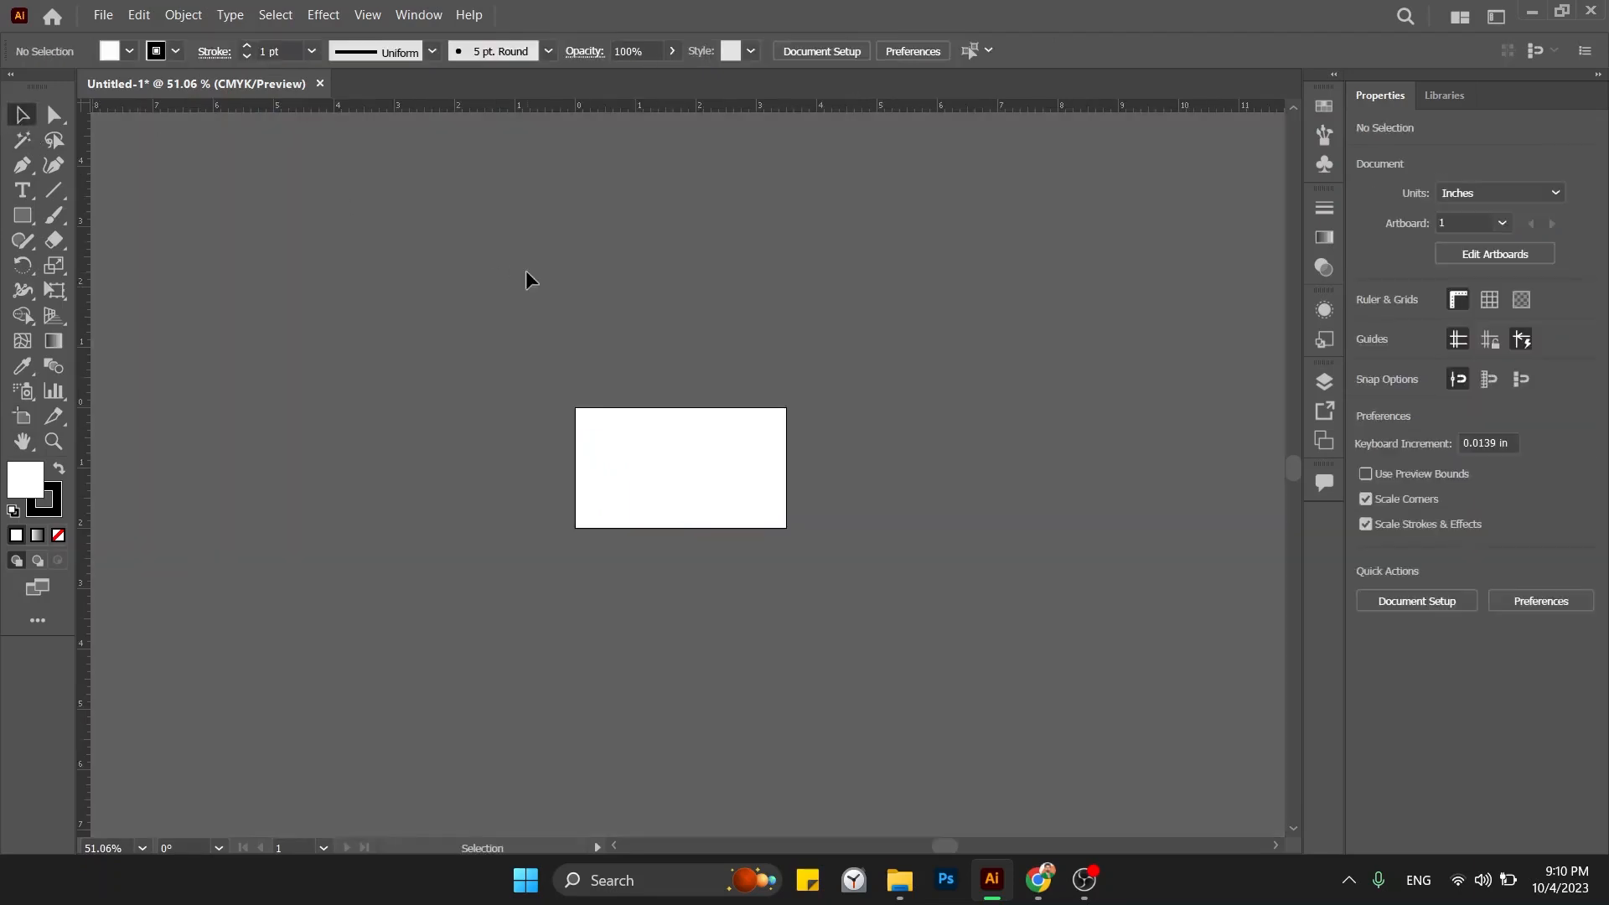
Fit the artboard to the window, then zoom out to a 200% view.
key(ctrl+0)
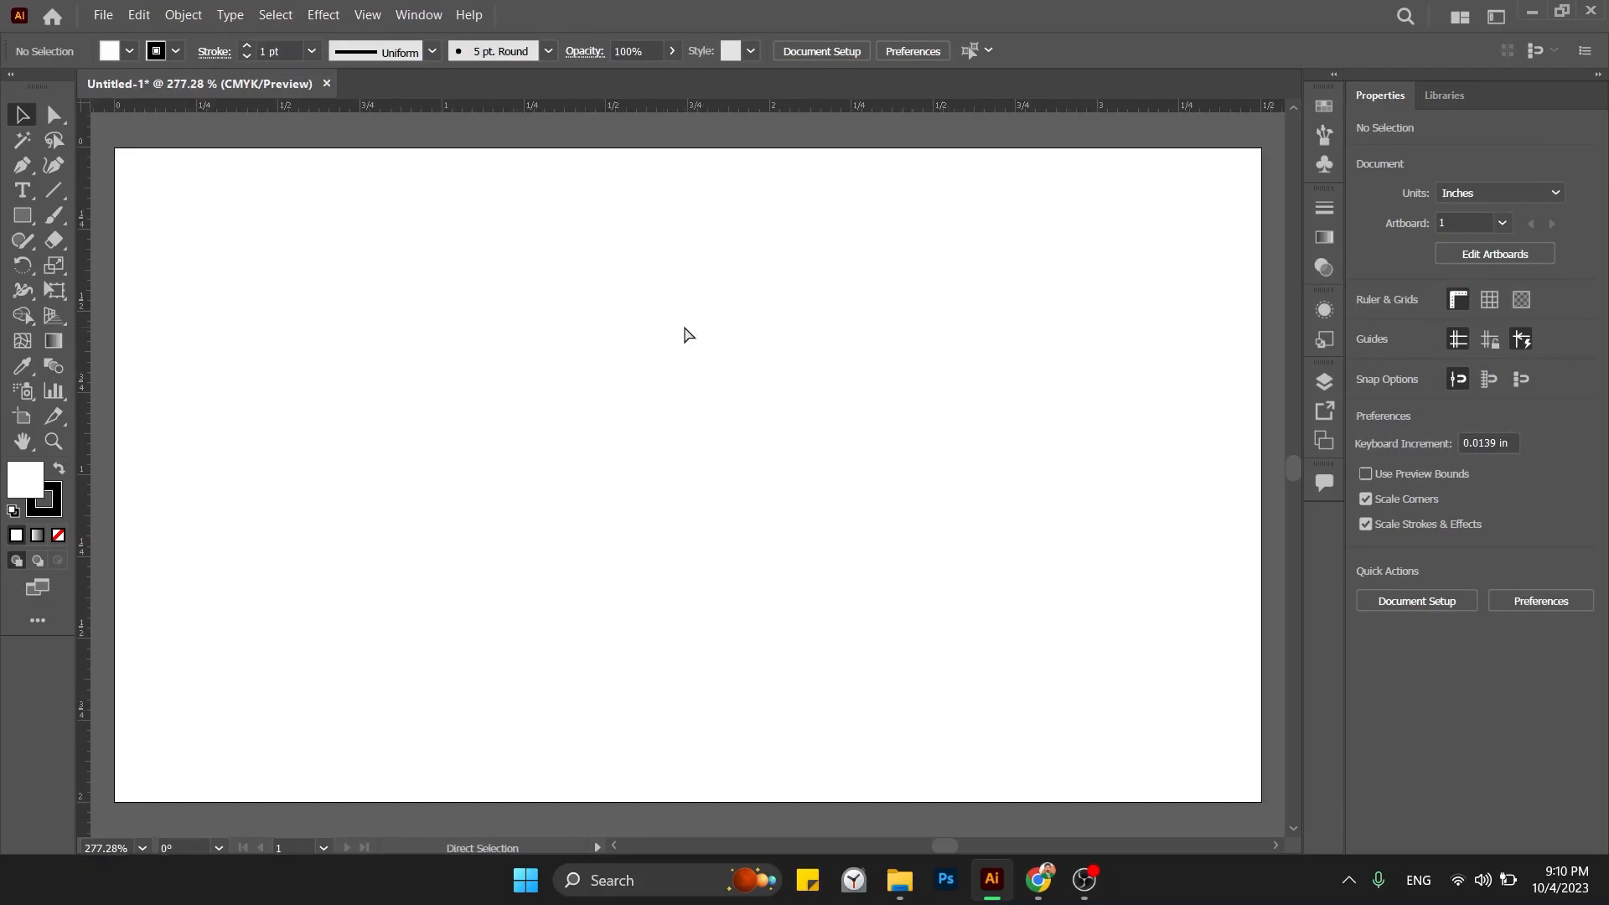
key(ctrl+minus)
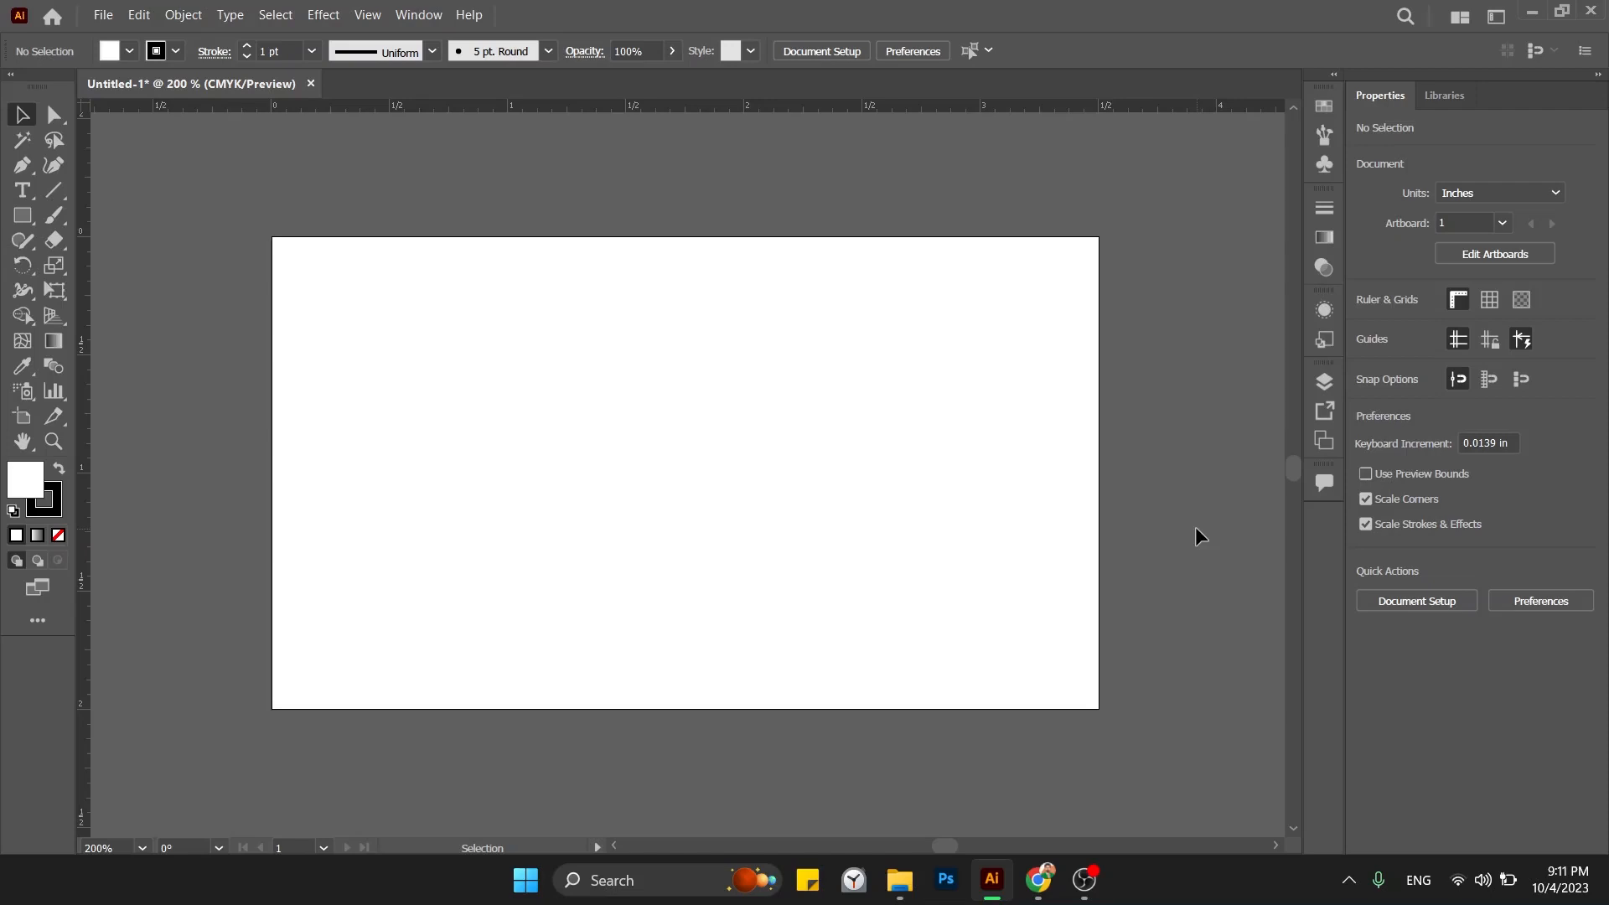
Return to the 200% card view, pick the Type tool, then switch to the web browser.
key(ctrl+minus)
key(ctrl+minus)
key(ctrl+minus)
key(ctrl+minus)
key(ctrl+minus)
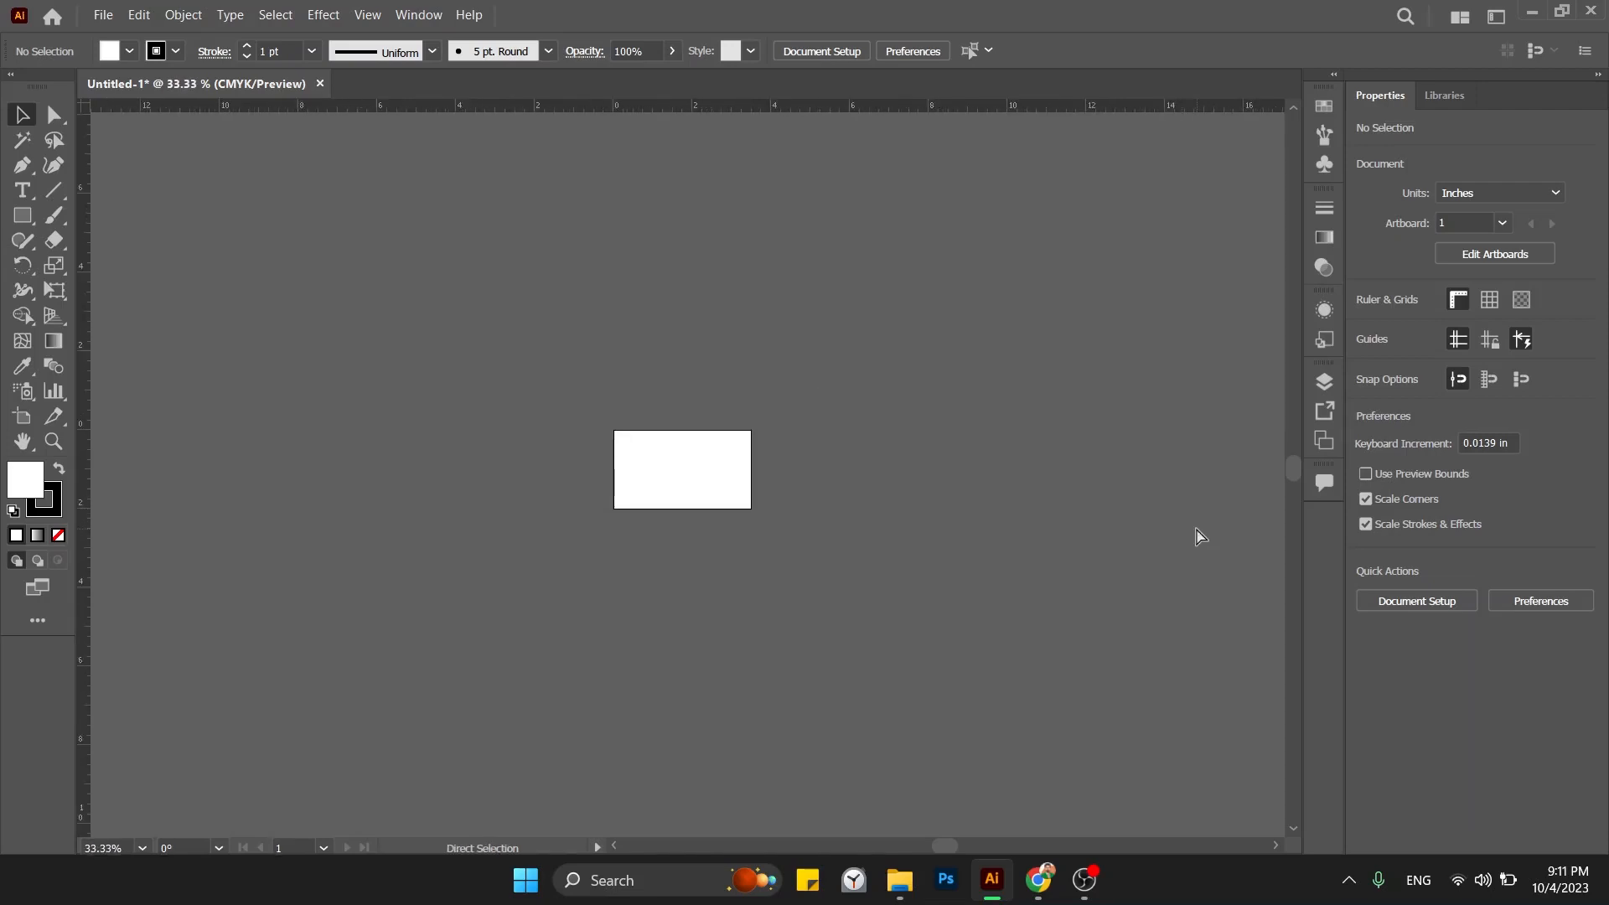
key(ctrl+0)
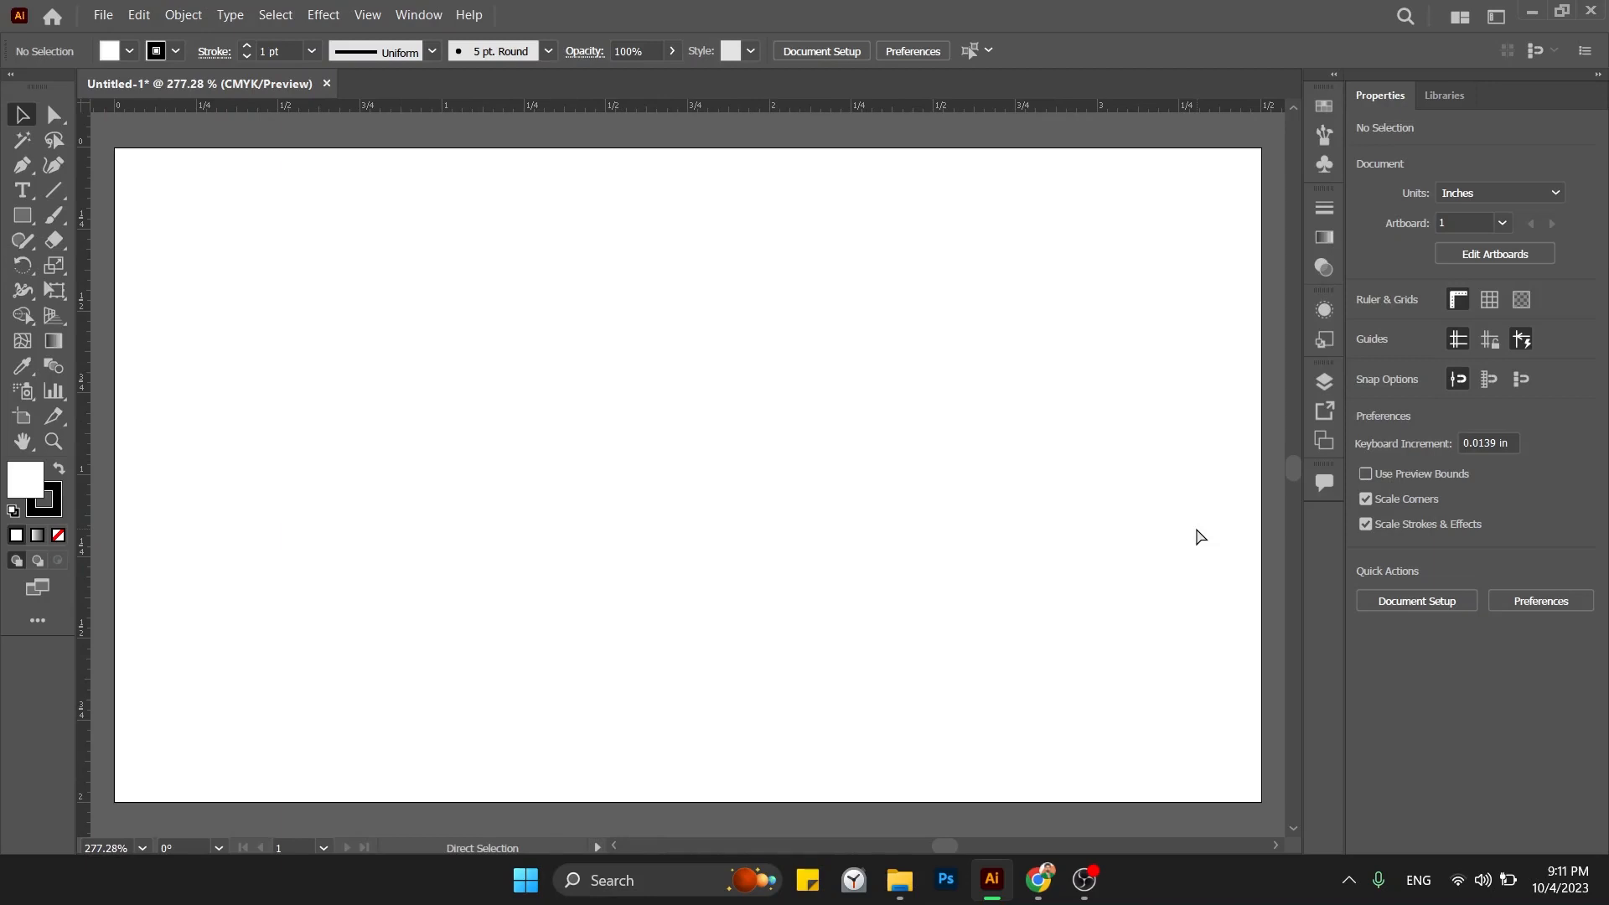
key(ctrl+minus)
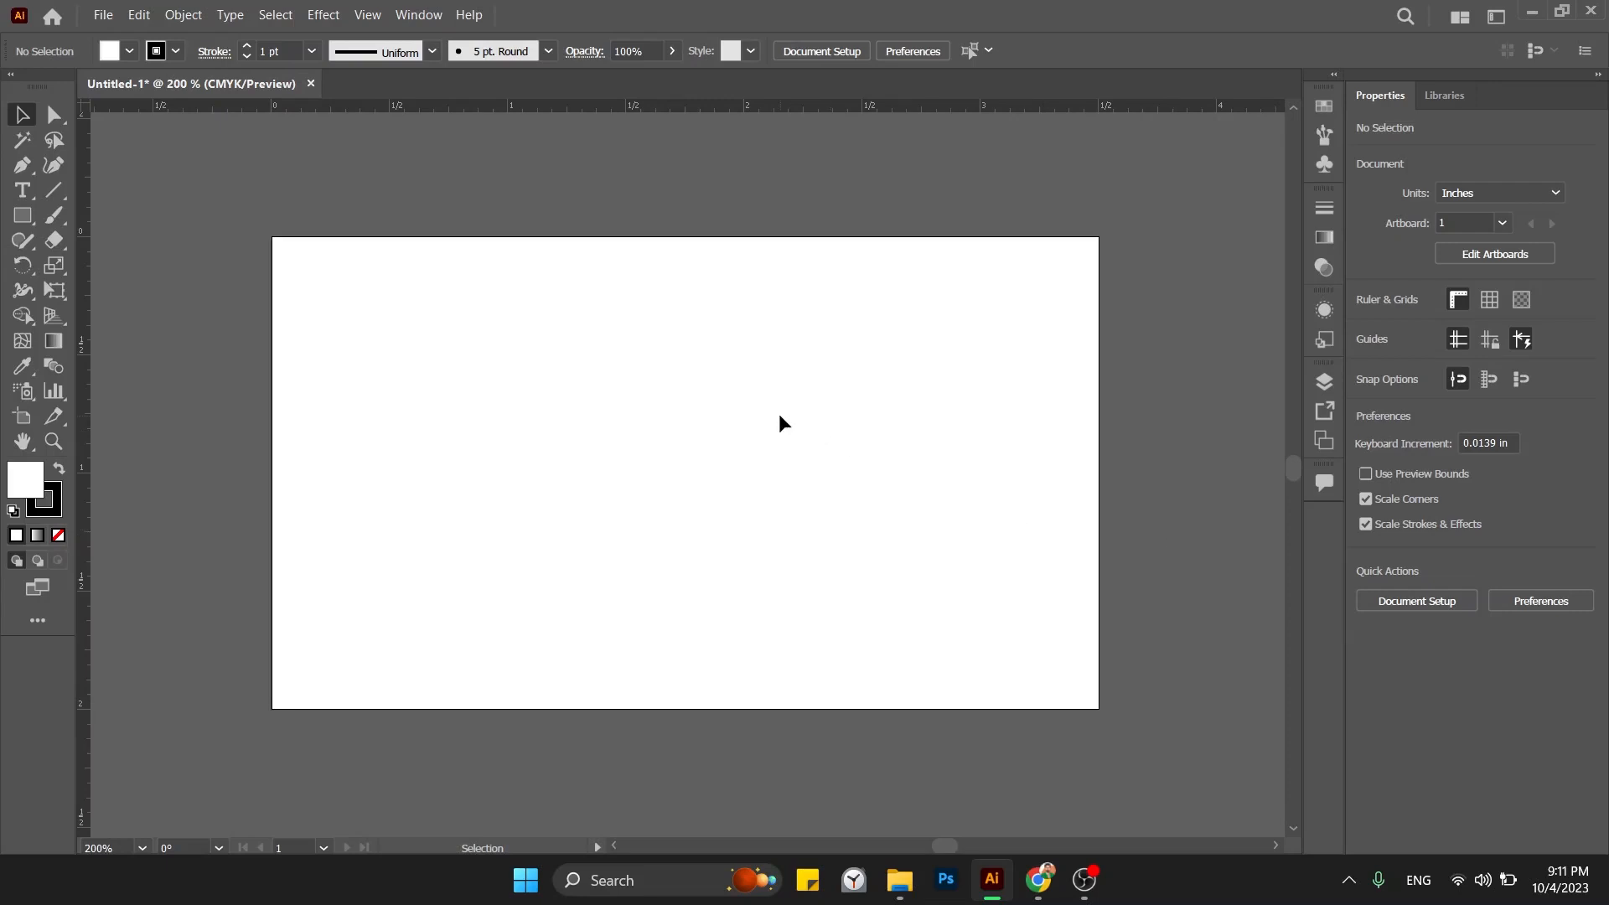
key(t)
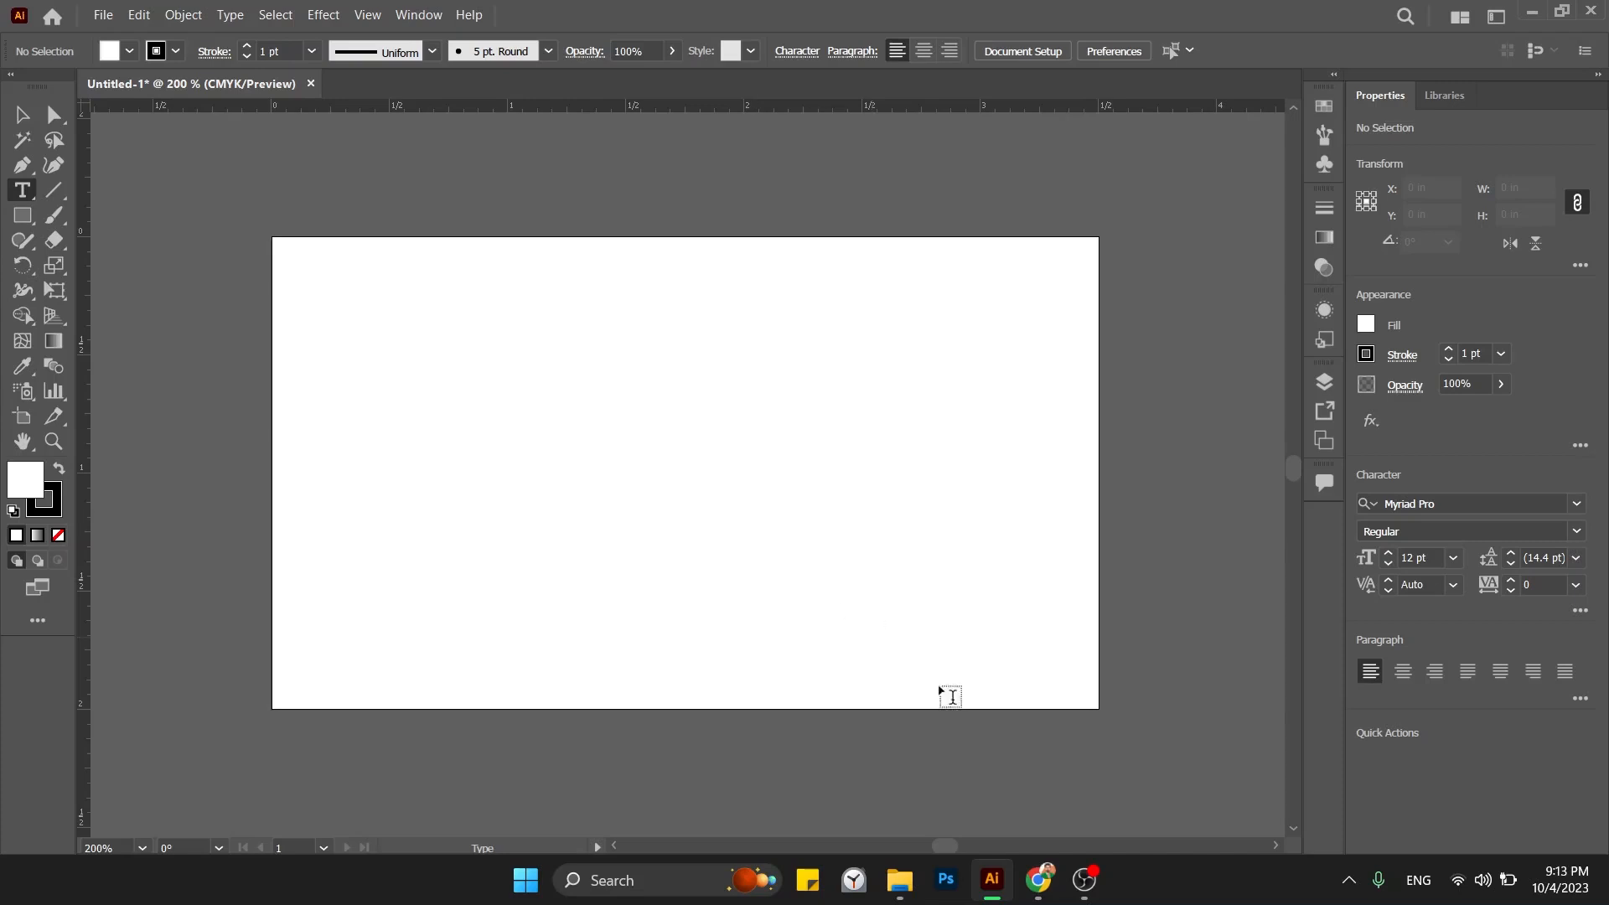
click(1050, 876)
Search Google Images for 'visiting card' in a new tab and scroll through the designs.
key(ctrl+t)
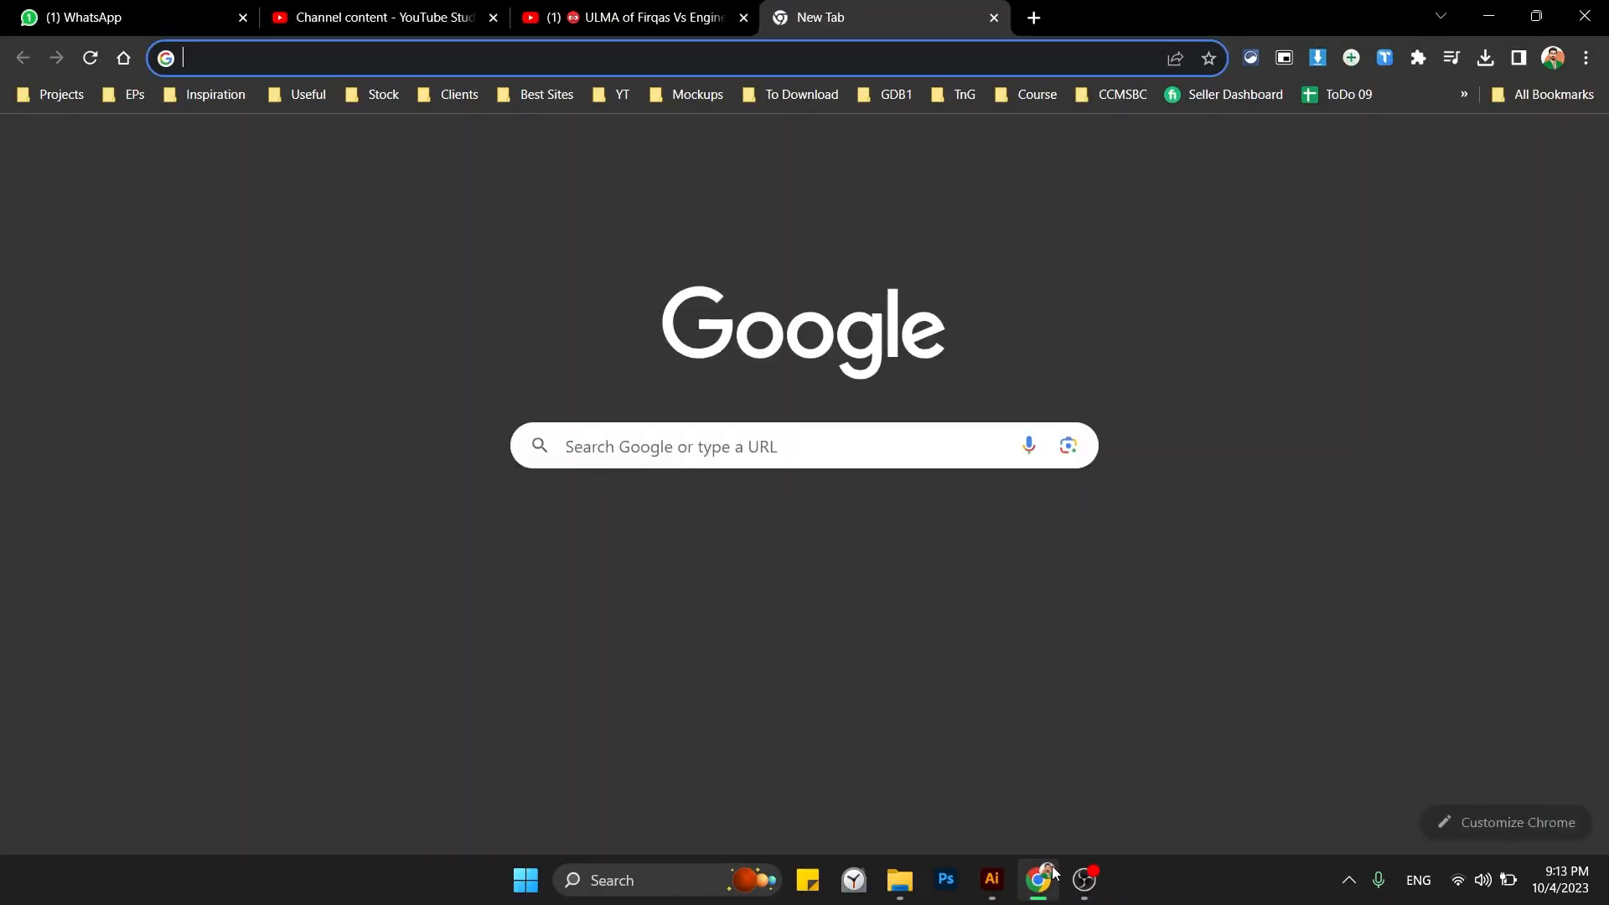
text(vis)
key(BackSpace)
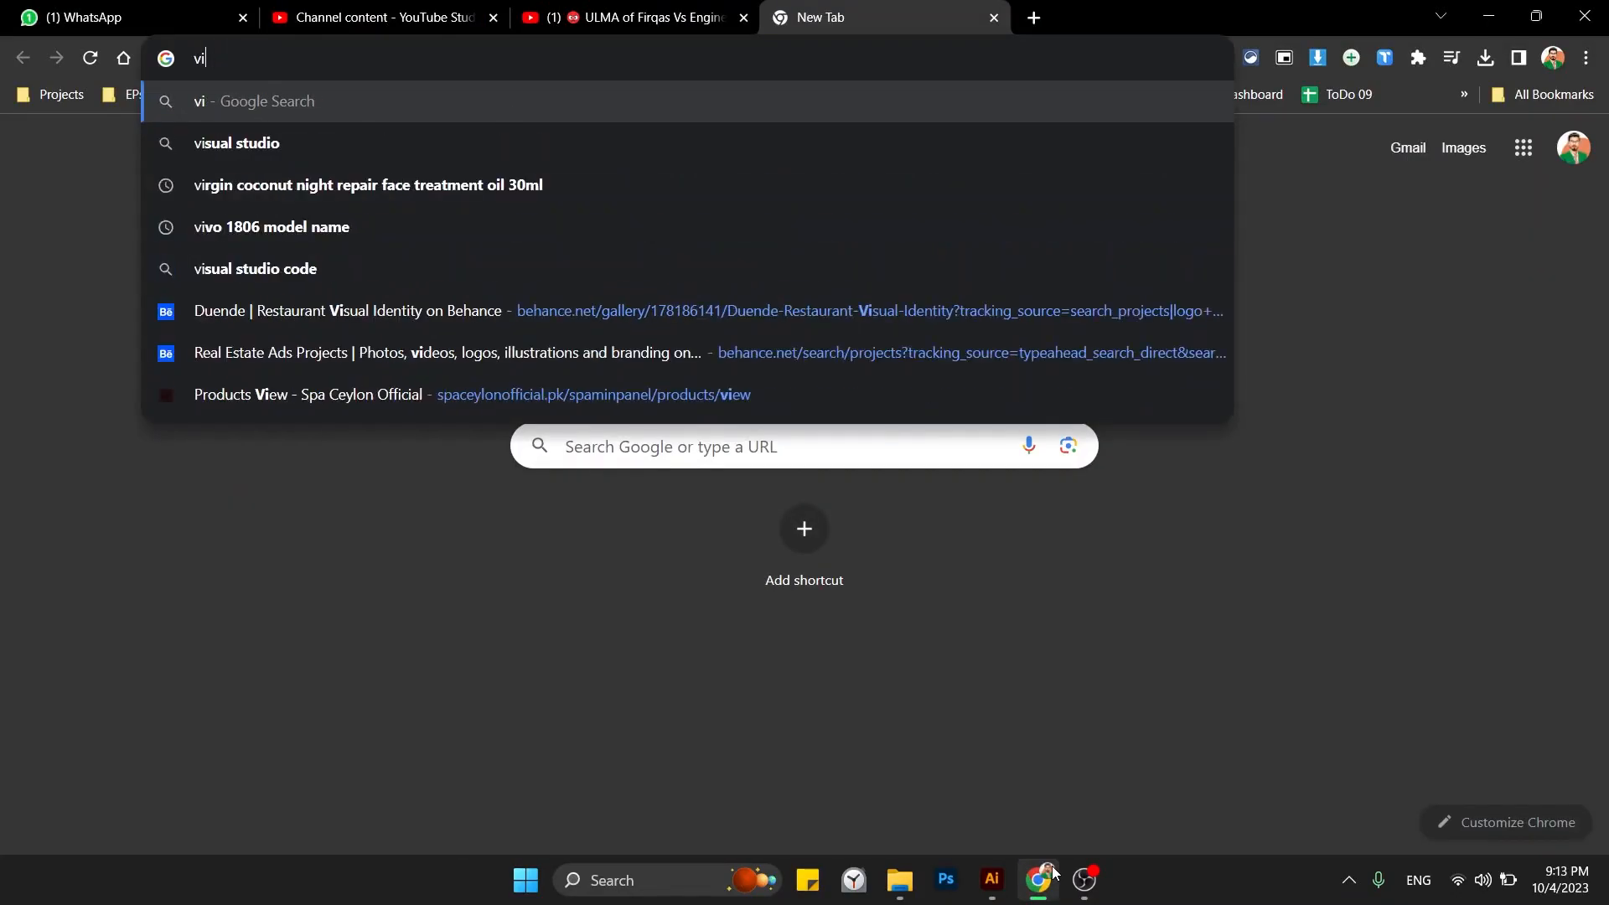
text(siting card)
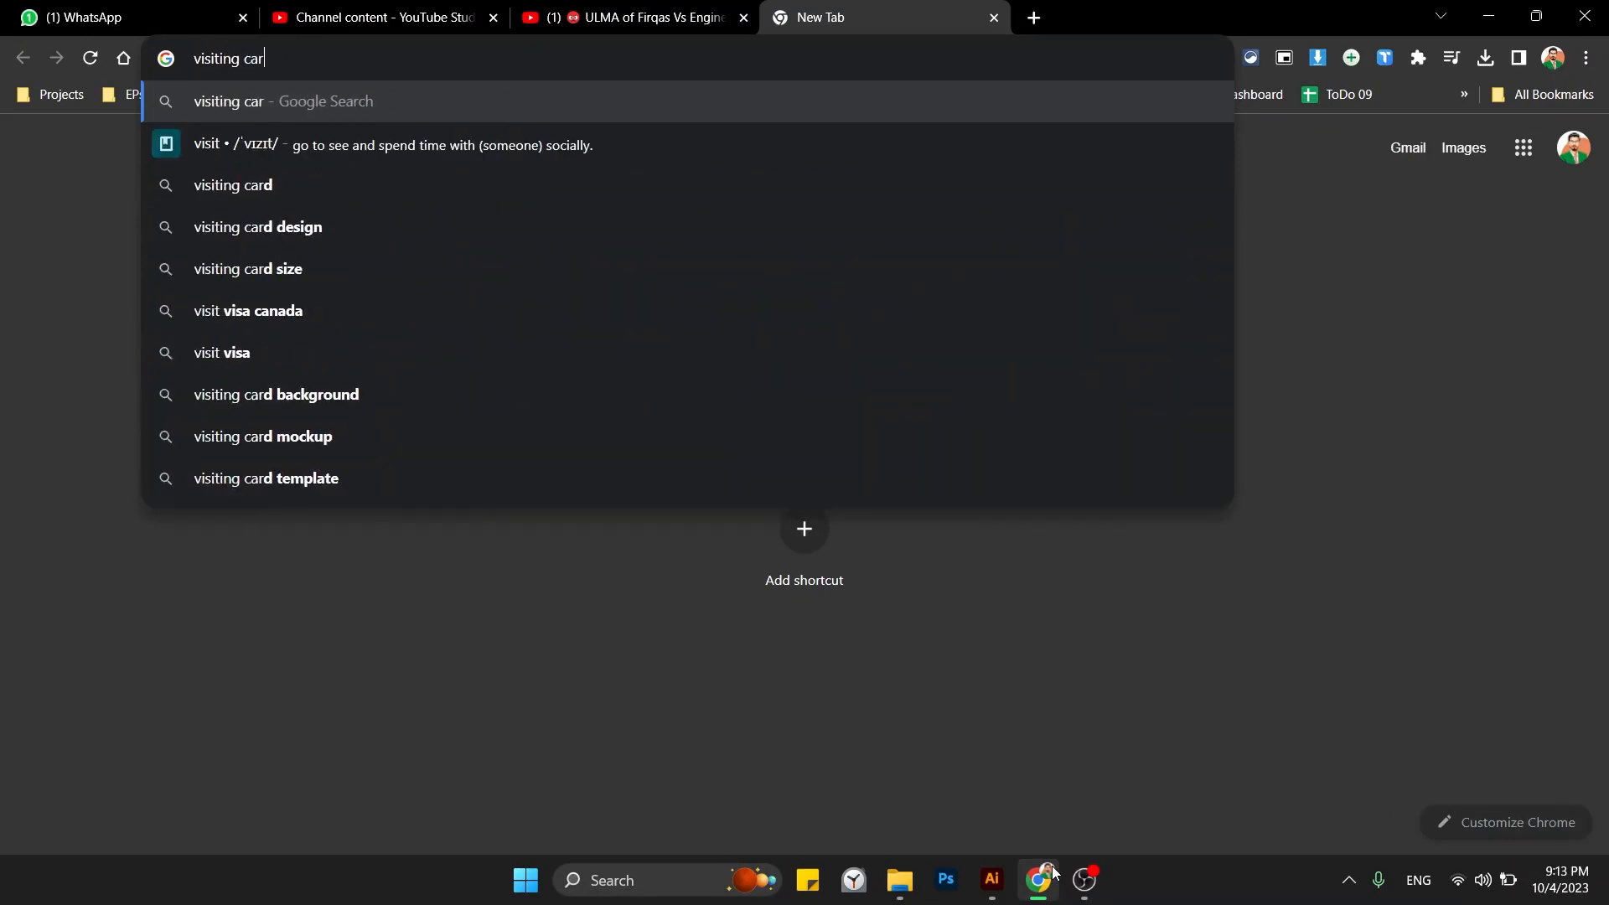
key(Return)
mouse_move(980, 884)
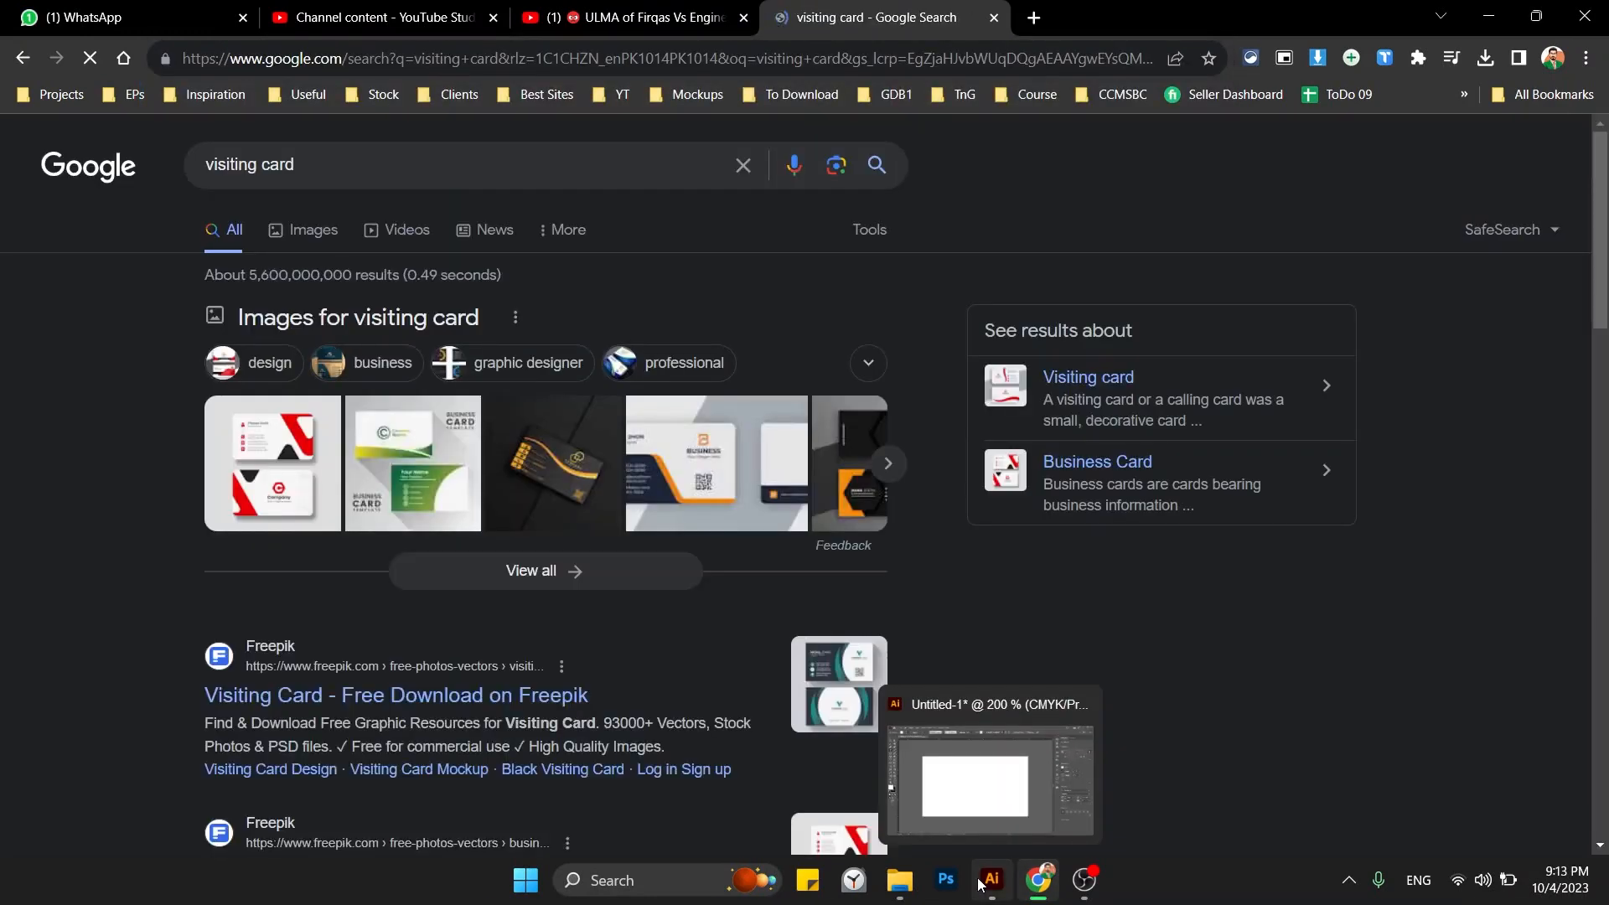
click(331, 234)
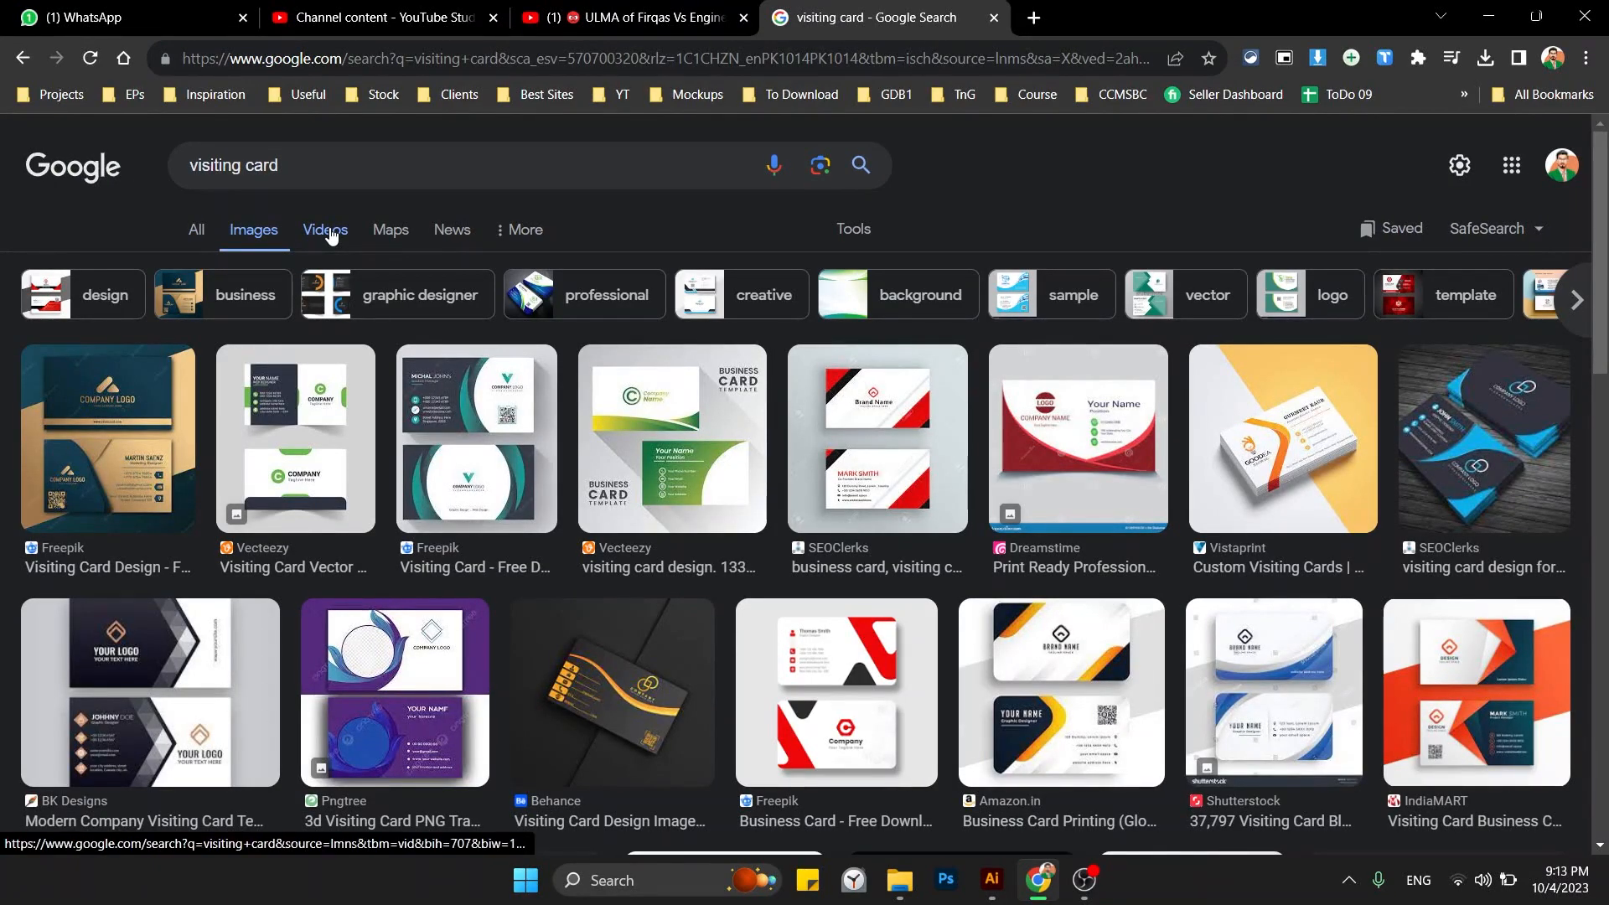
scroll(513, 339, down, 3)
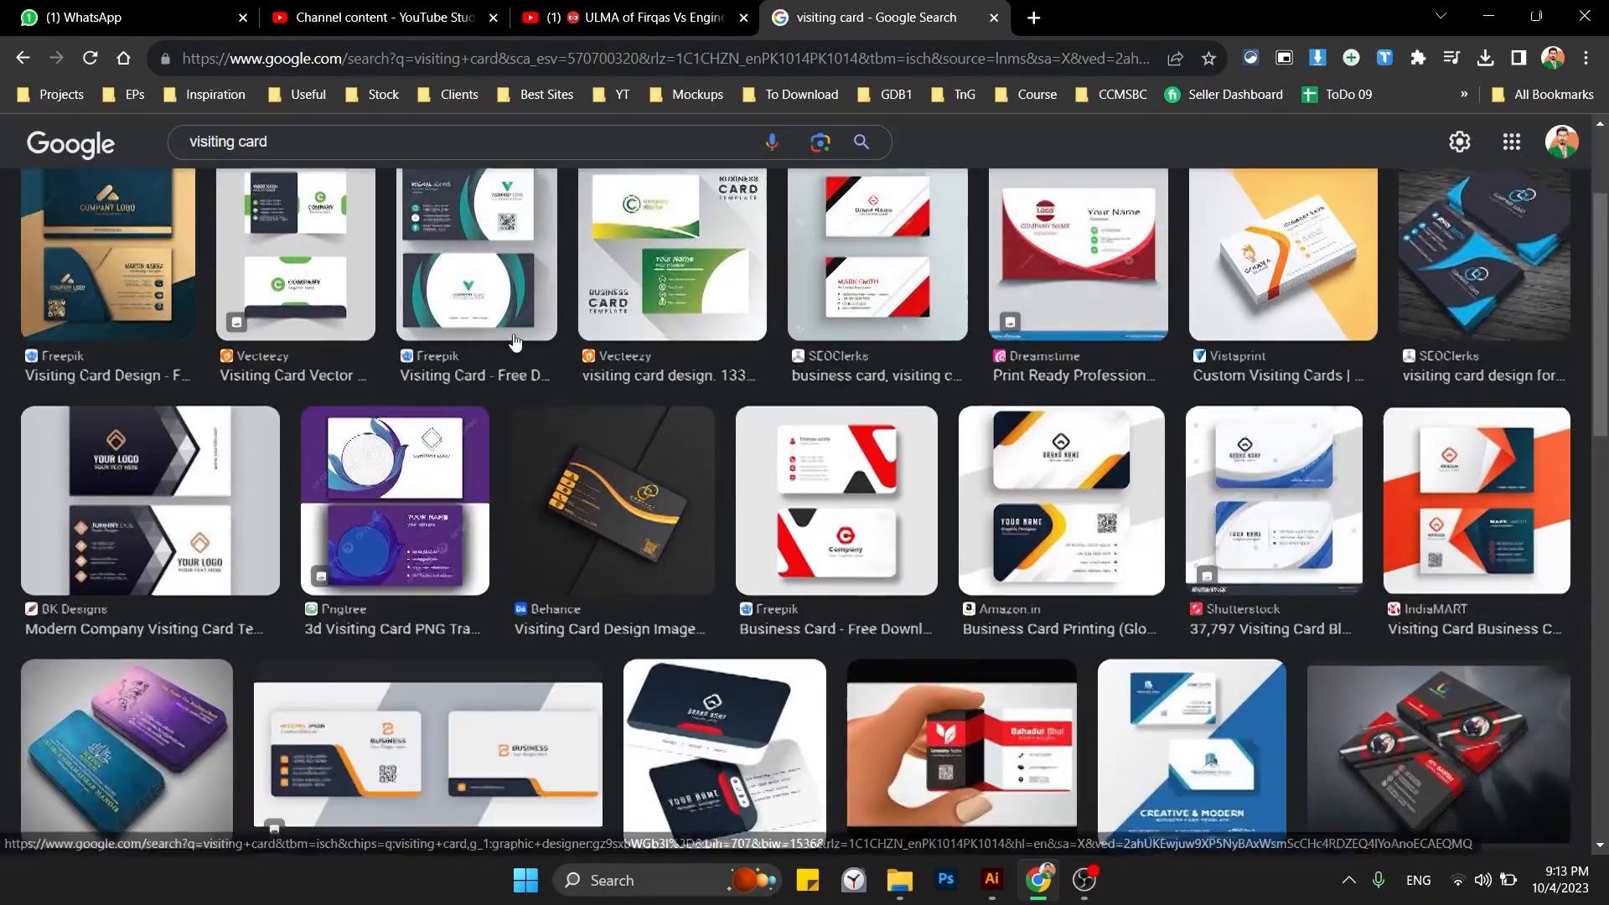
scroll(513, 339, down, 1)
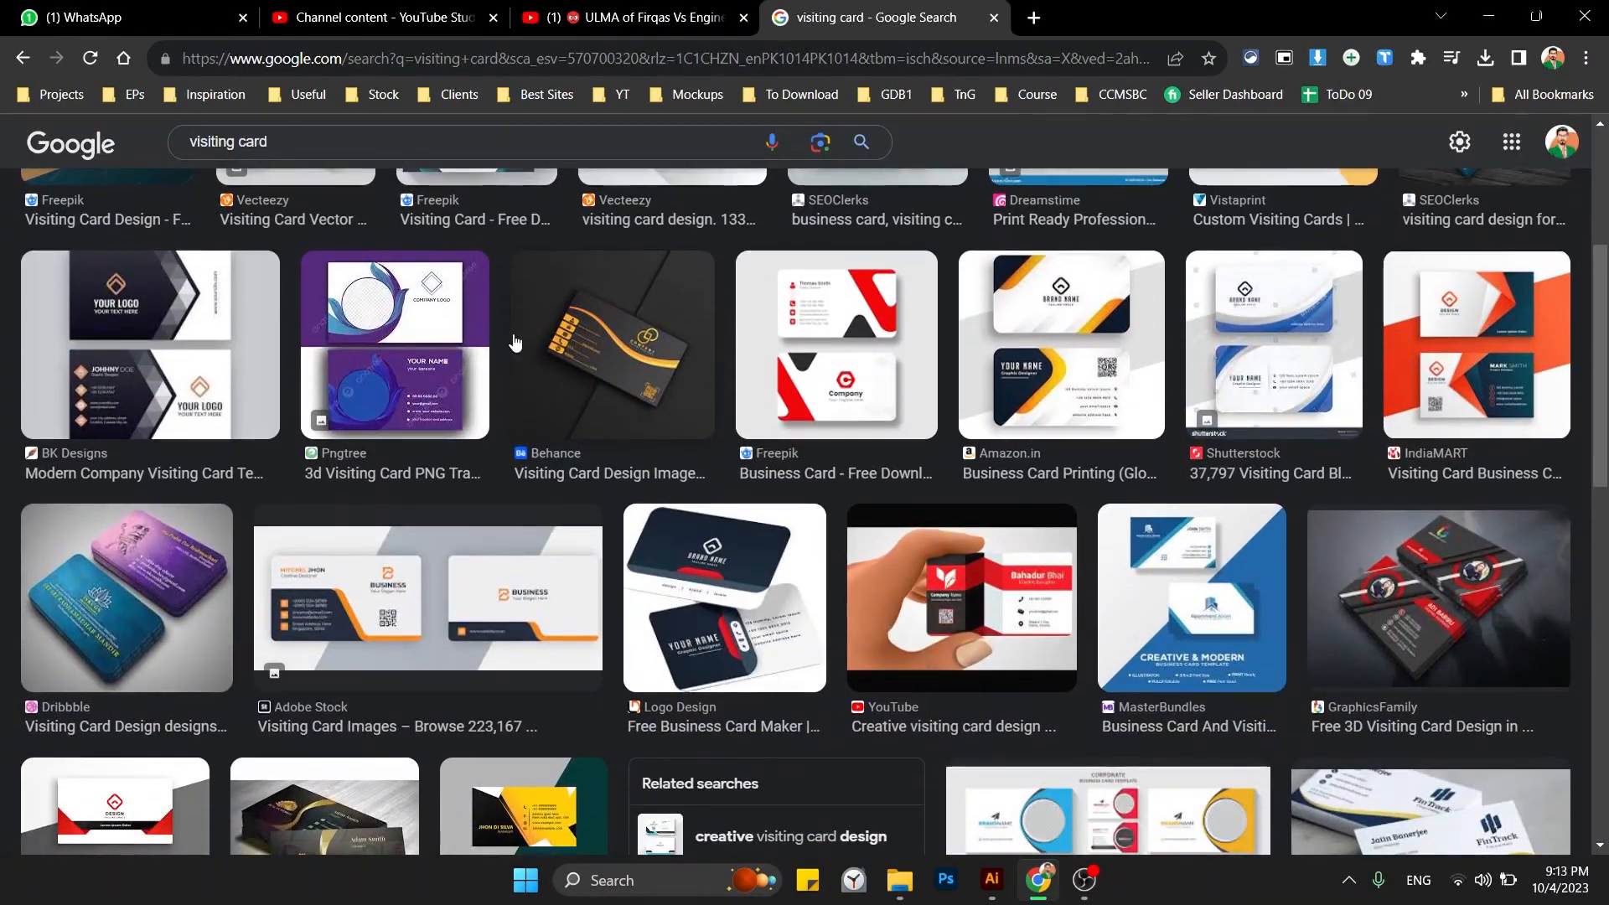
scroll(612, 411, down, 2)
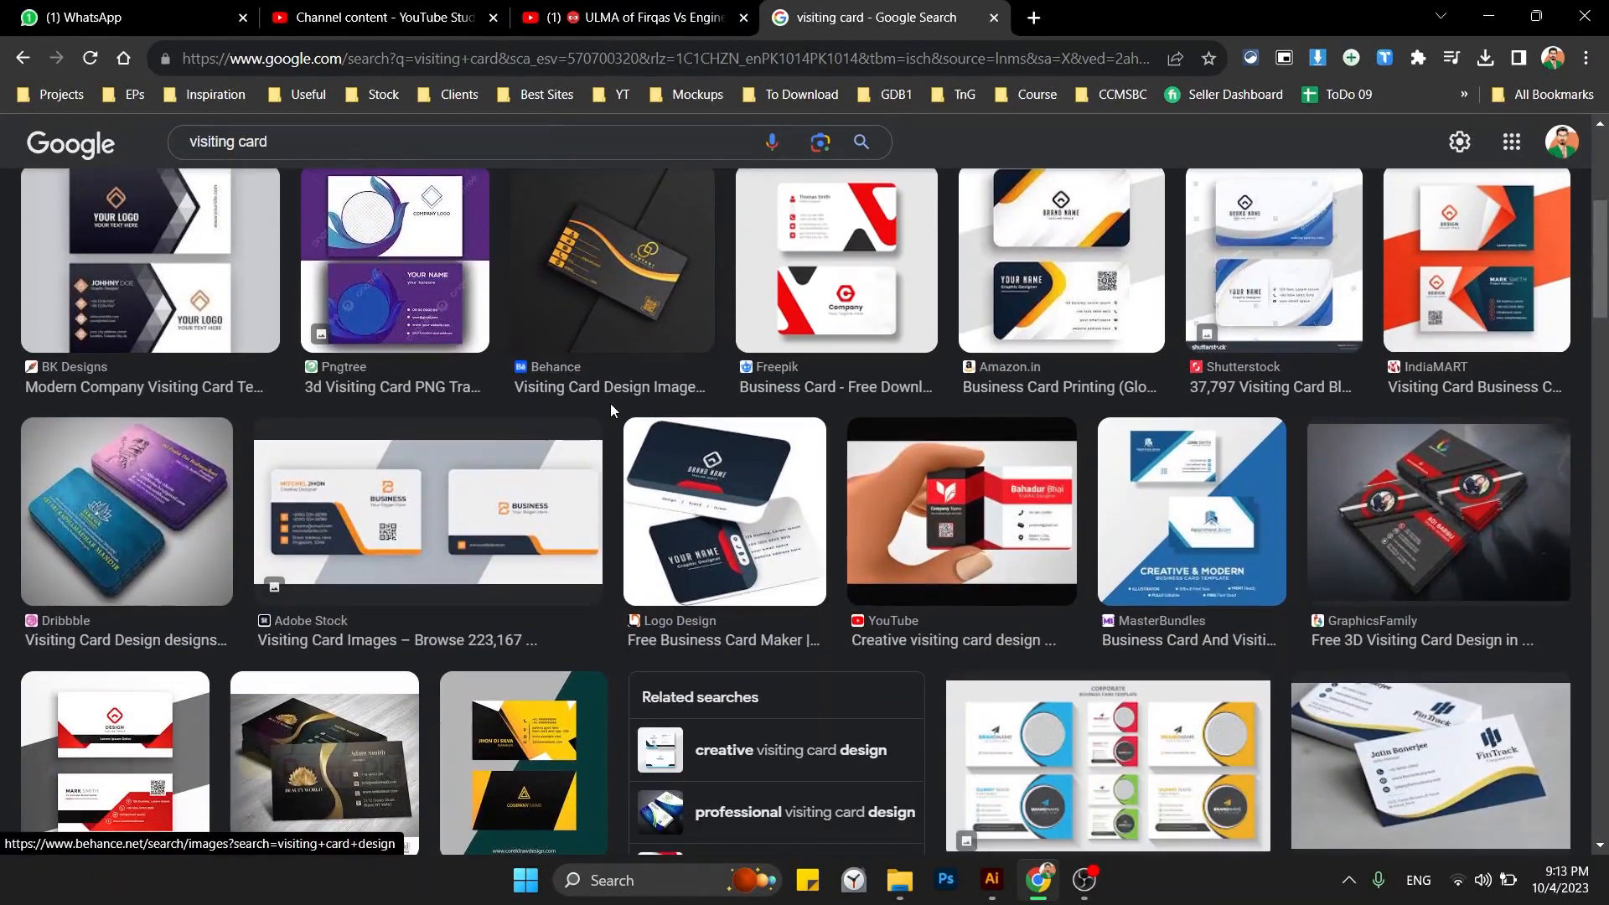
scroll(610, 404, down, 3)
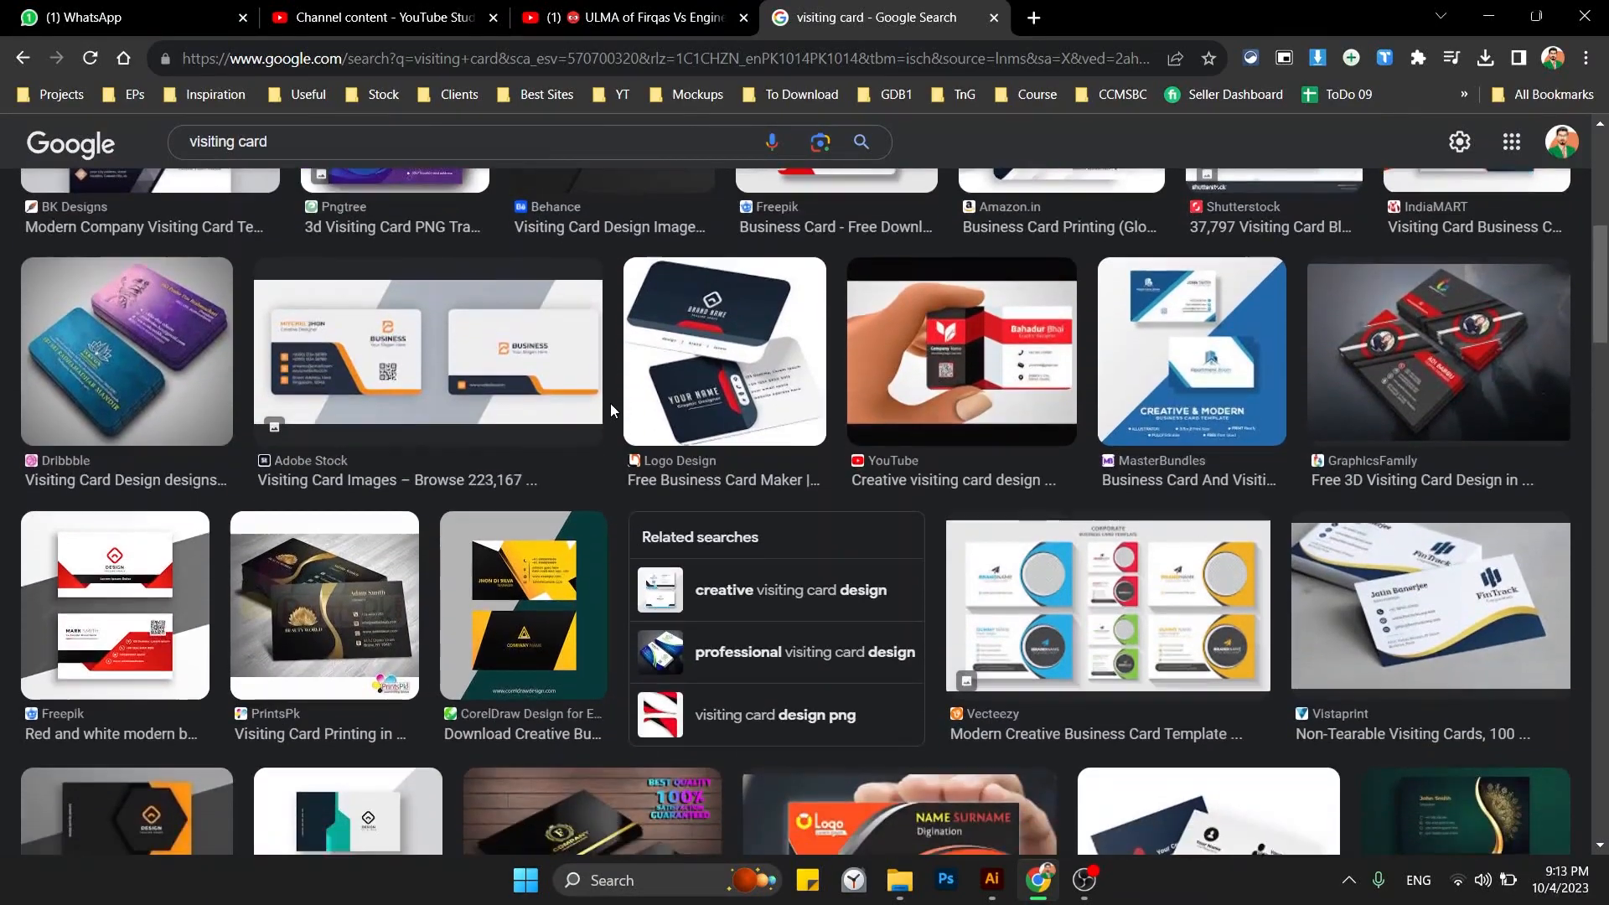
scroll(610, 404, down, 6)
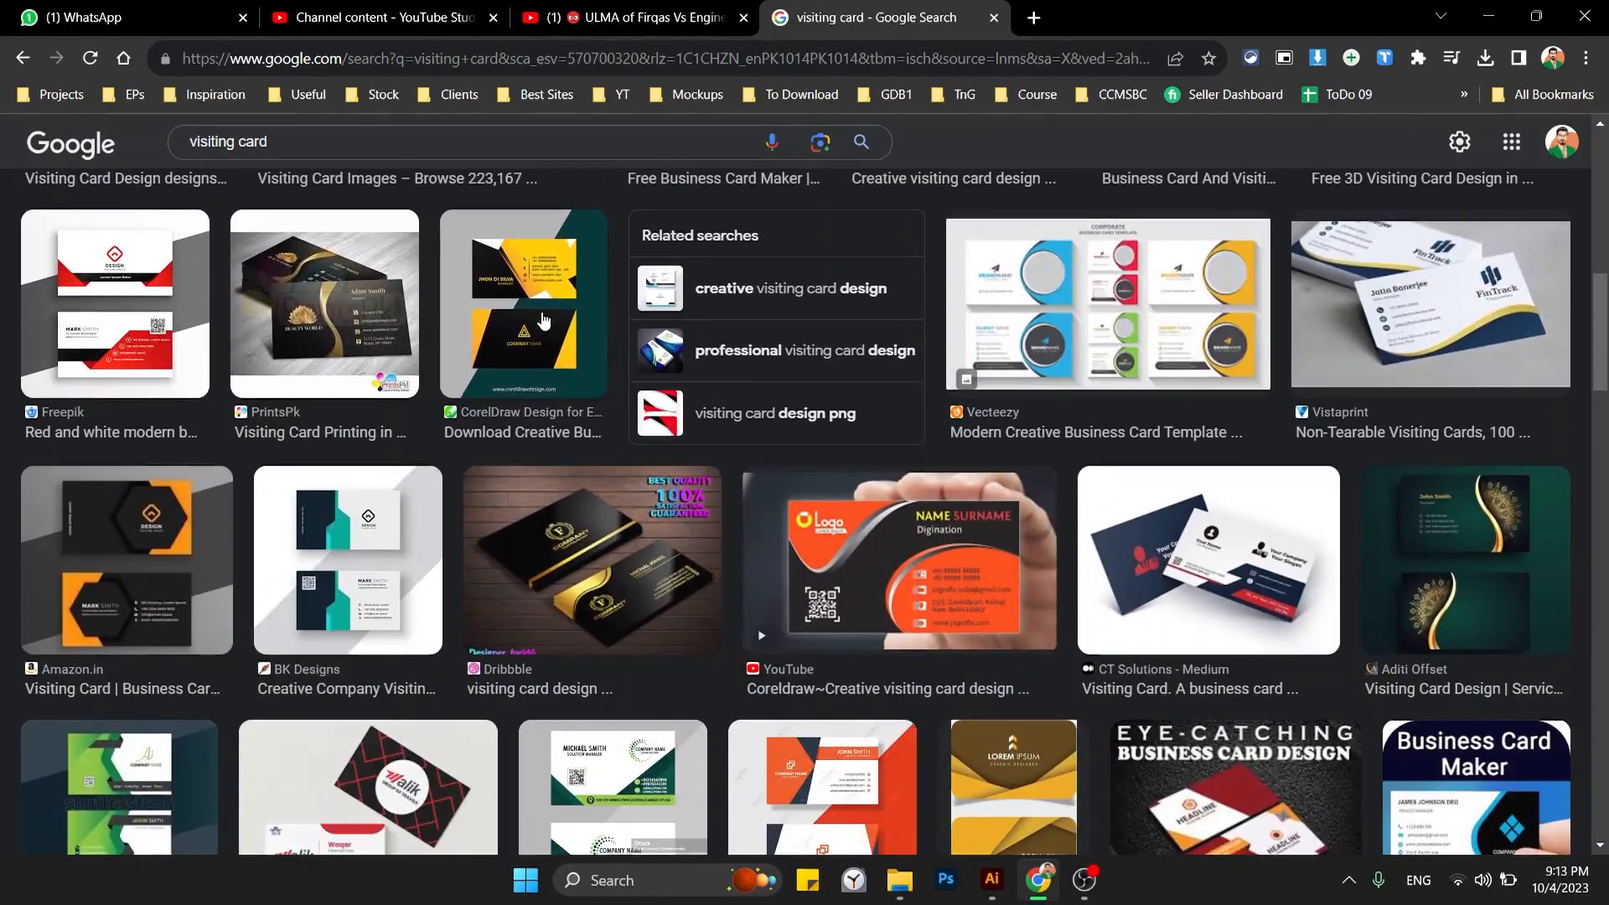
Preview several card designs: the CorelDraw, Vecteezy and MasterBundles results.
click(543, 319)
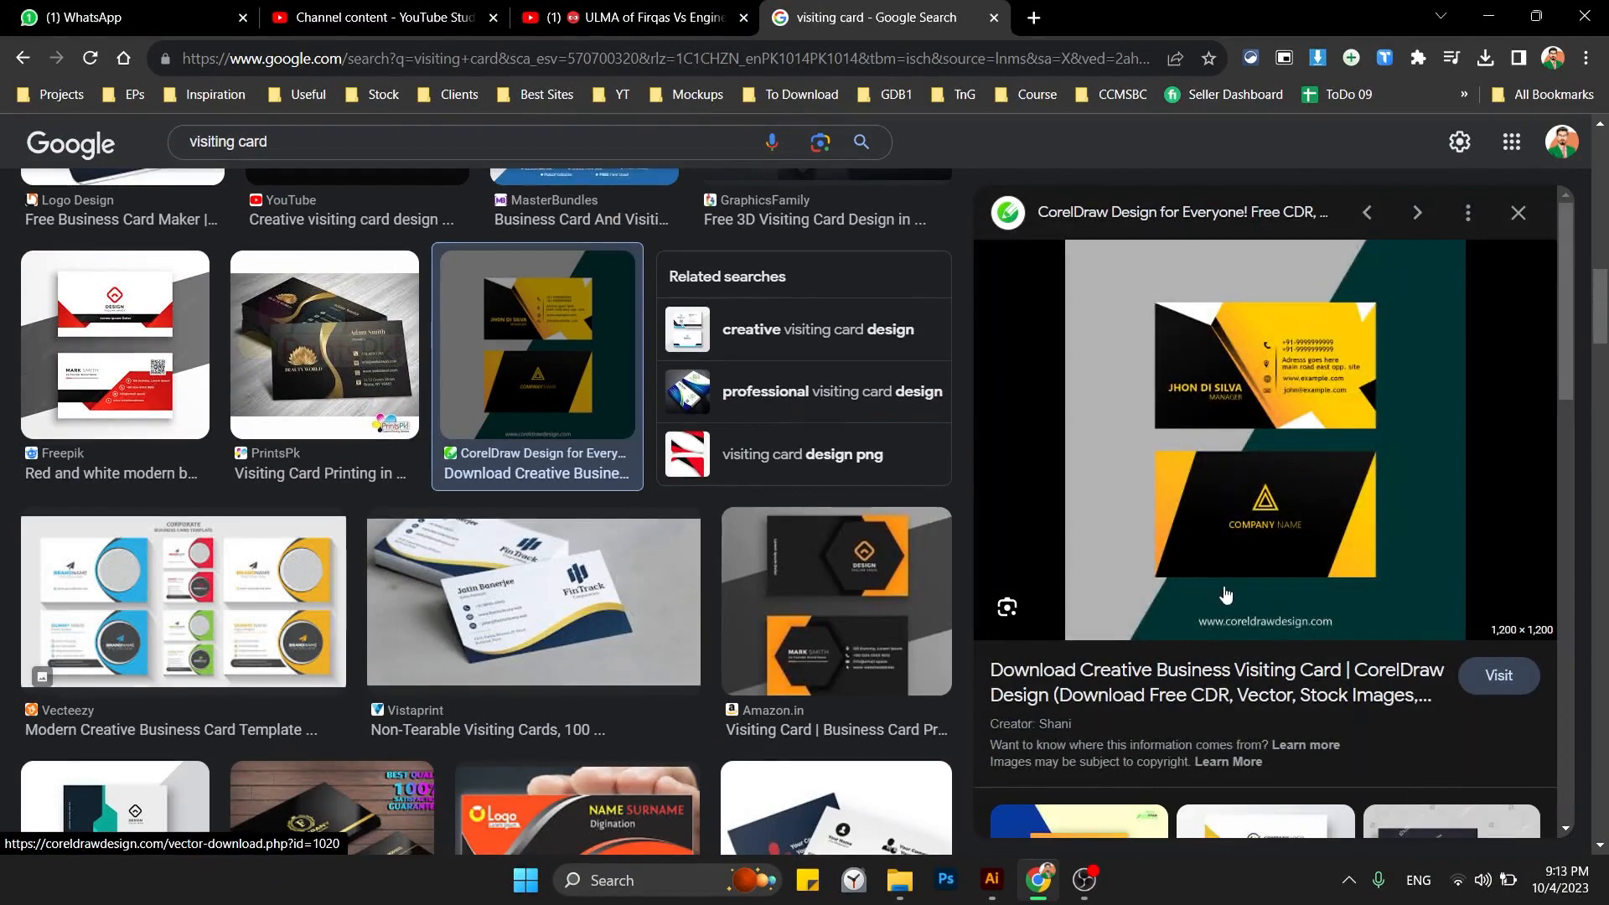
scroll(1225, 593, down, 5)
scroll(921, 587, down, 3)
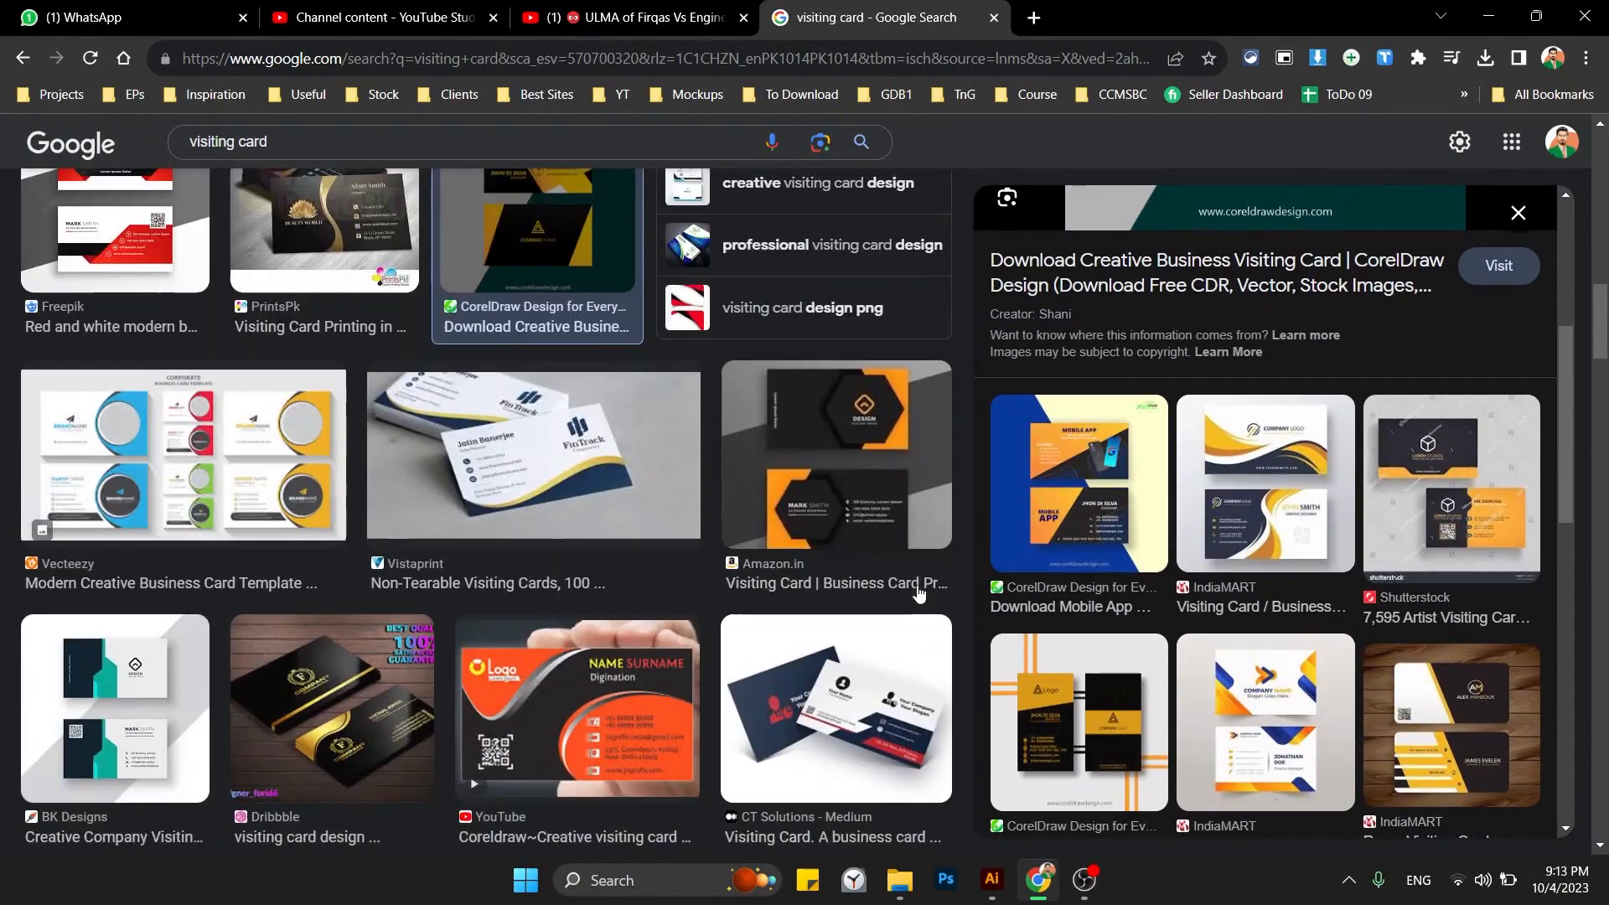
scroll(919, 593, down, 1)
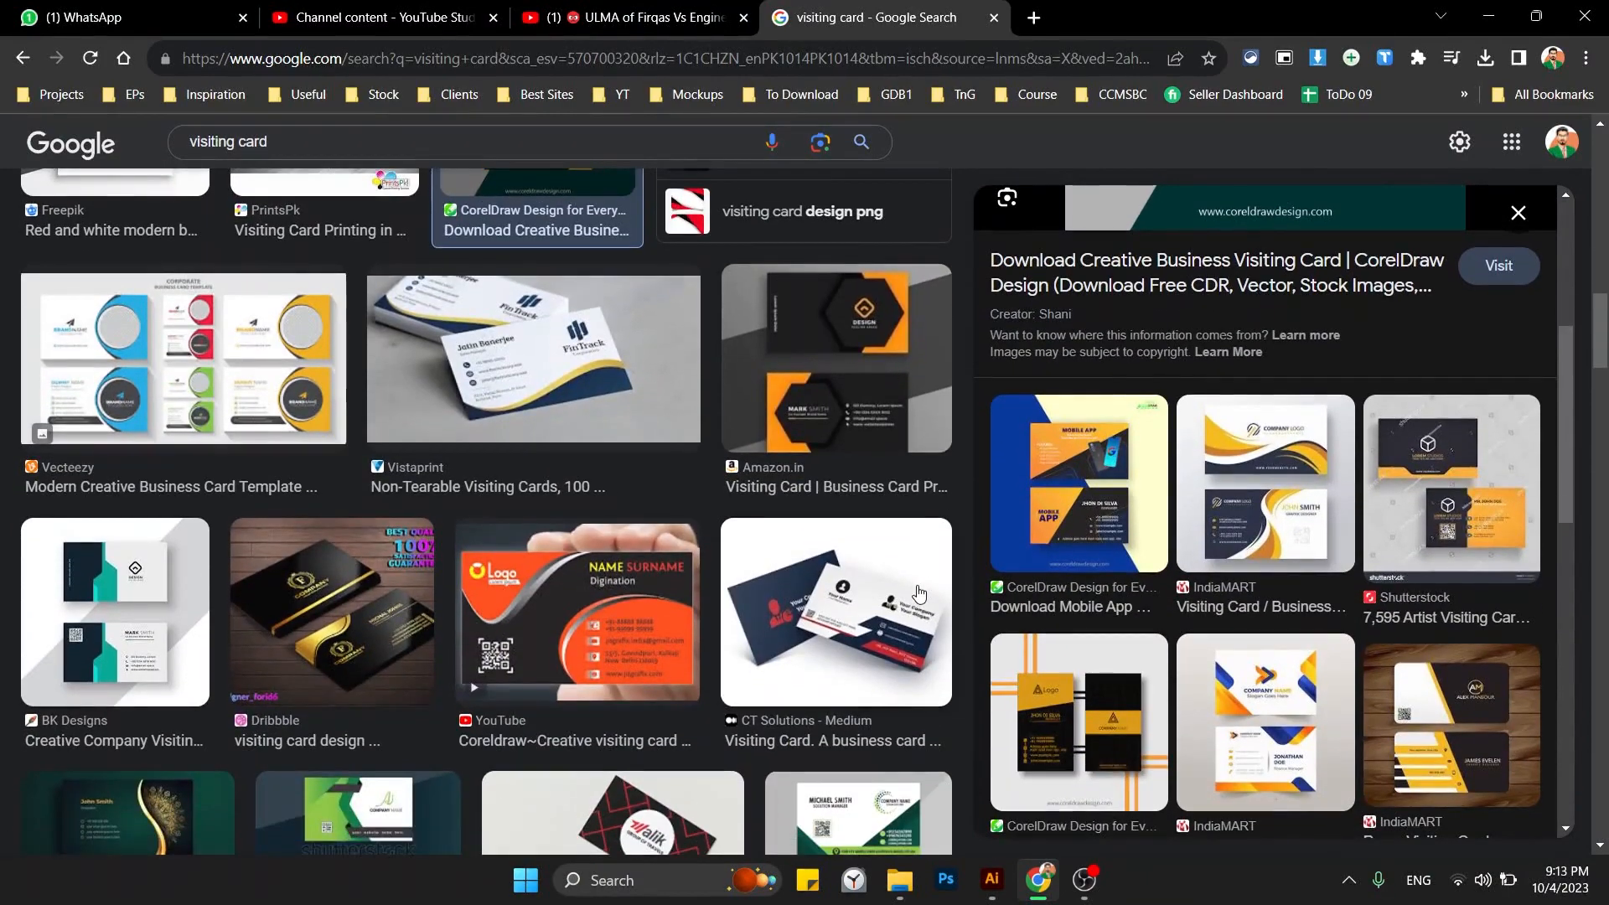
scroll(919, 593, down, 2)
scroll(647, 511, down, 6)
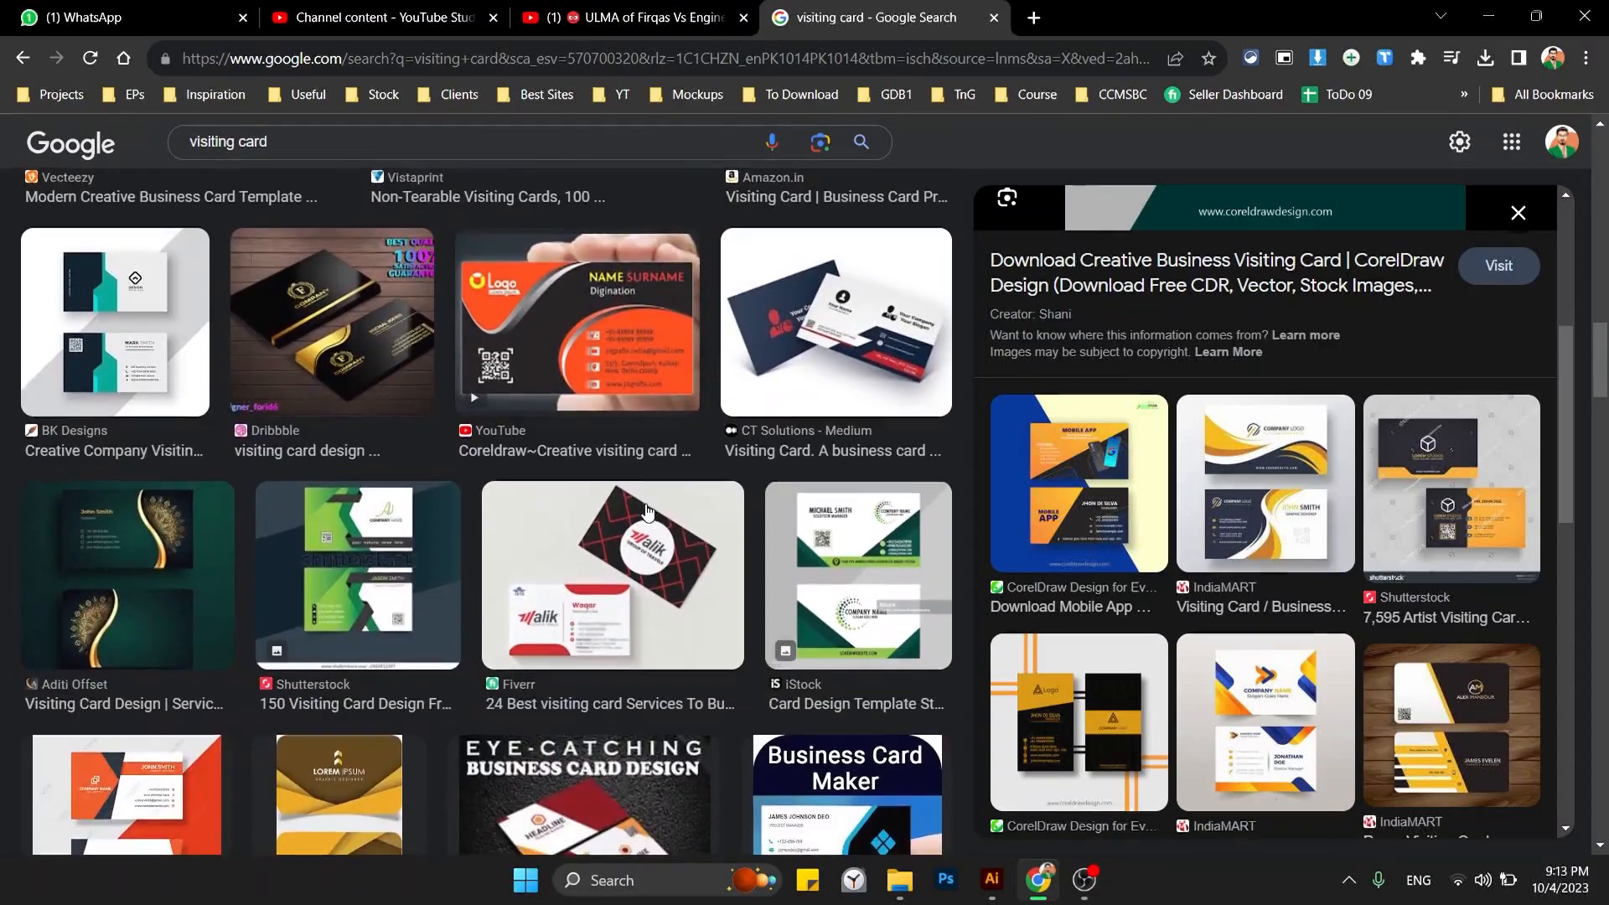
scroll(647, 511, down, 10)
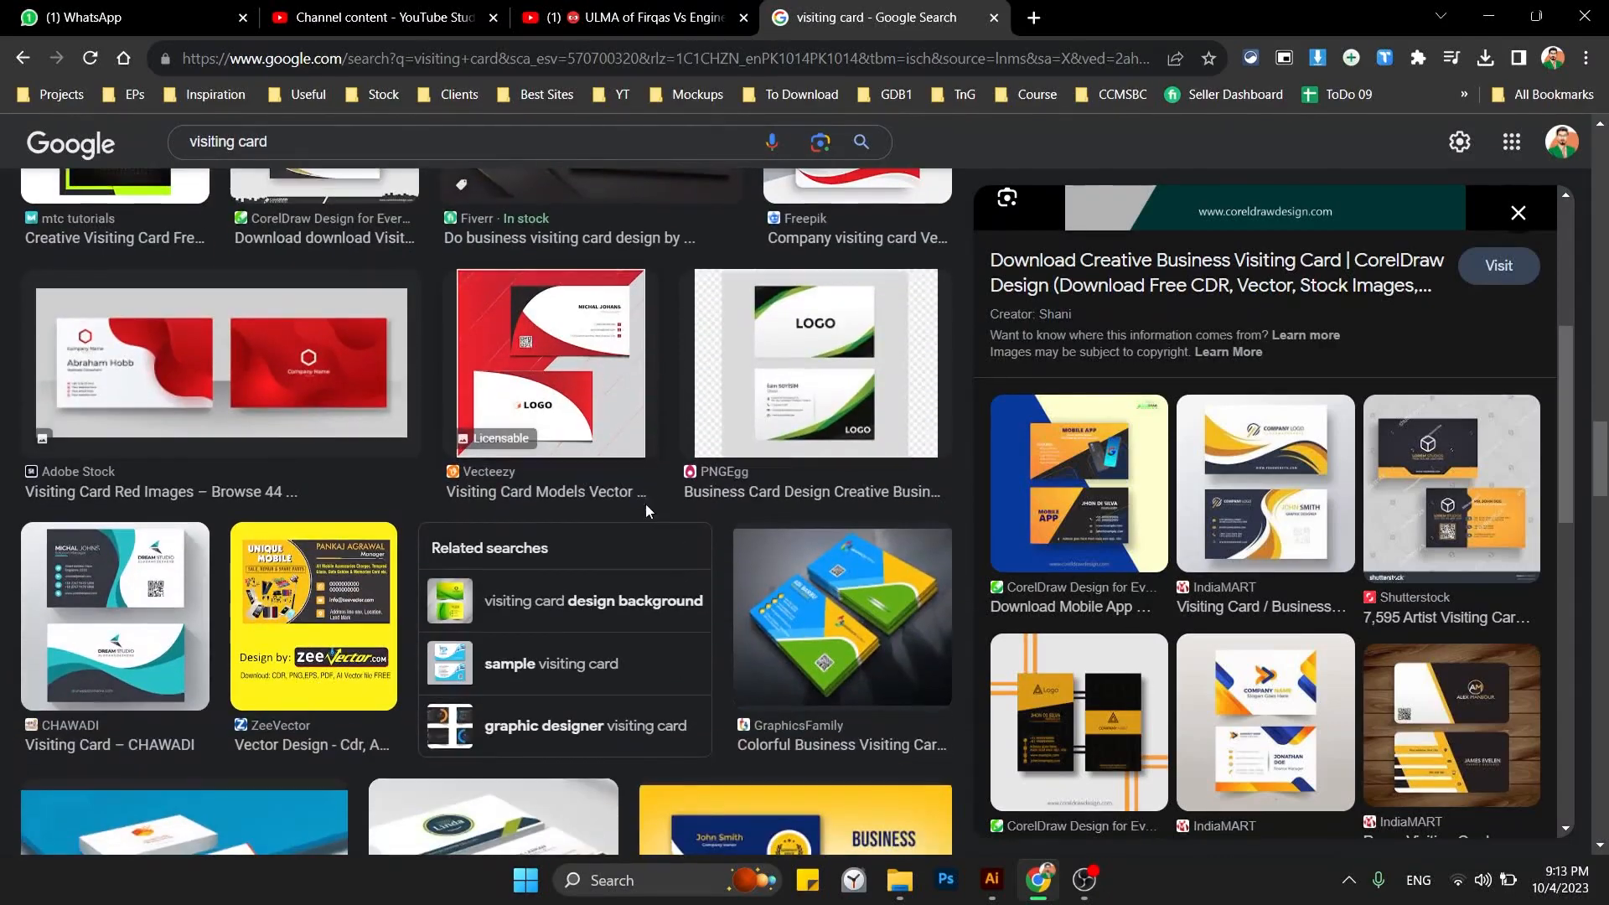
click(607, 414)
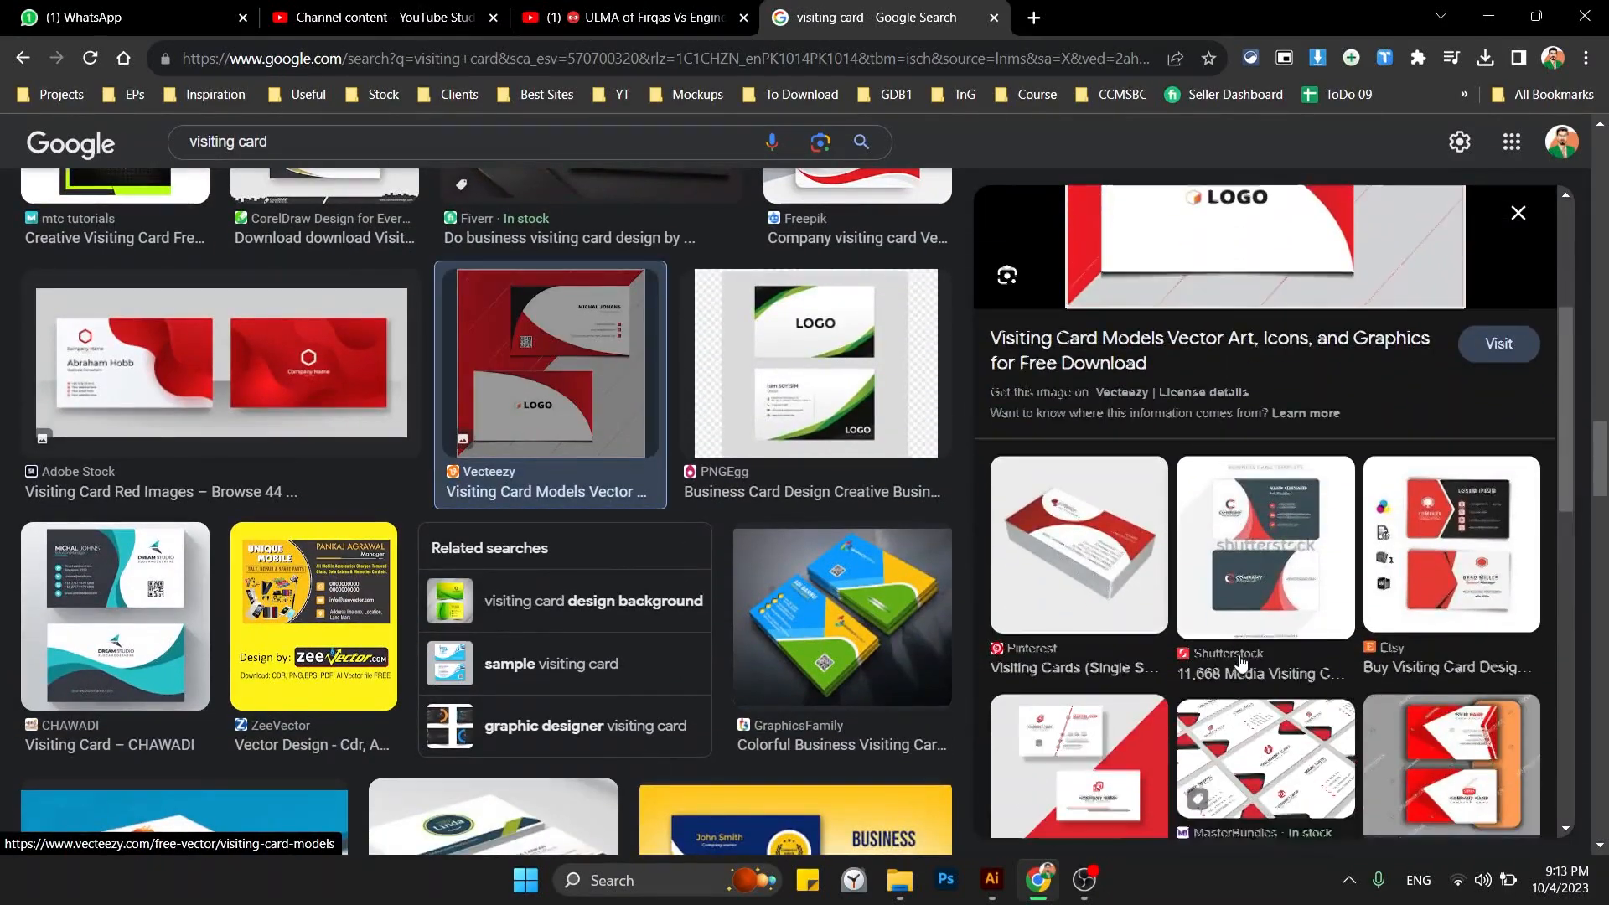
scroll(891, 731, down, 2)
scroll(890, 731, down, 2)
click(1100, 776)
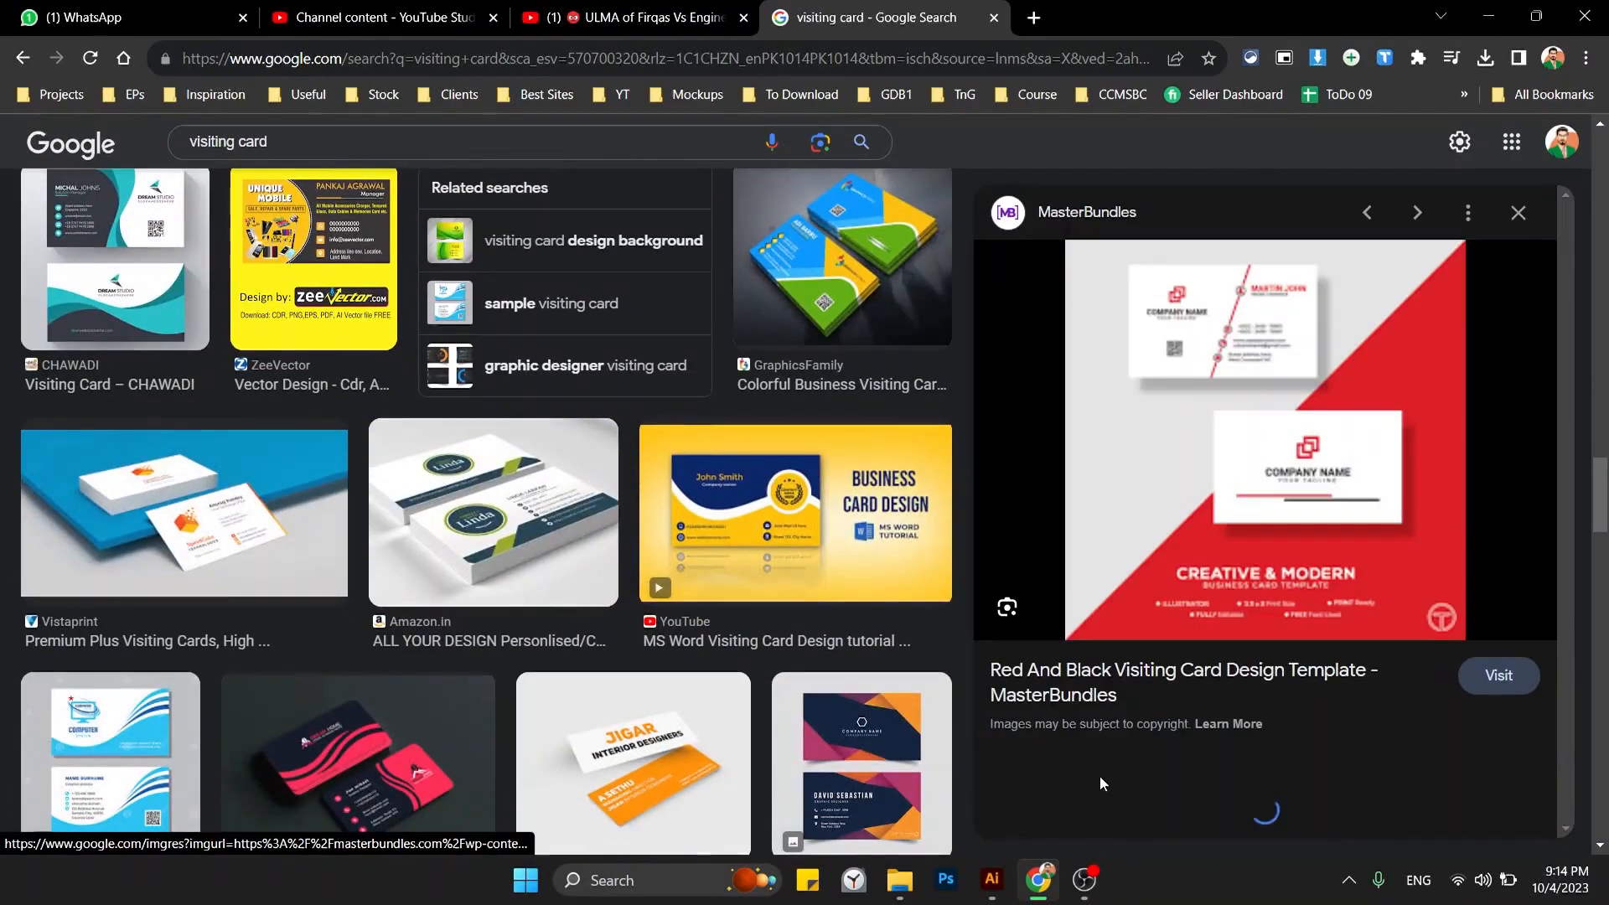
scroll(591, 676, down, 5)
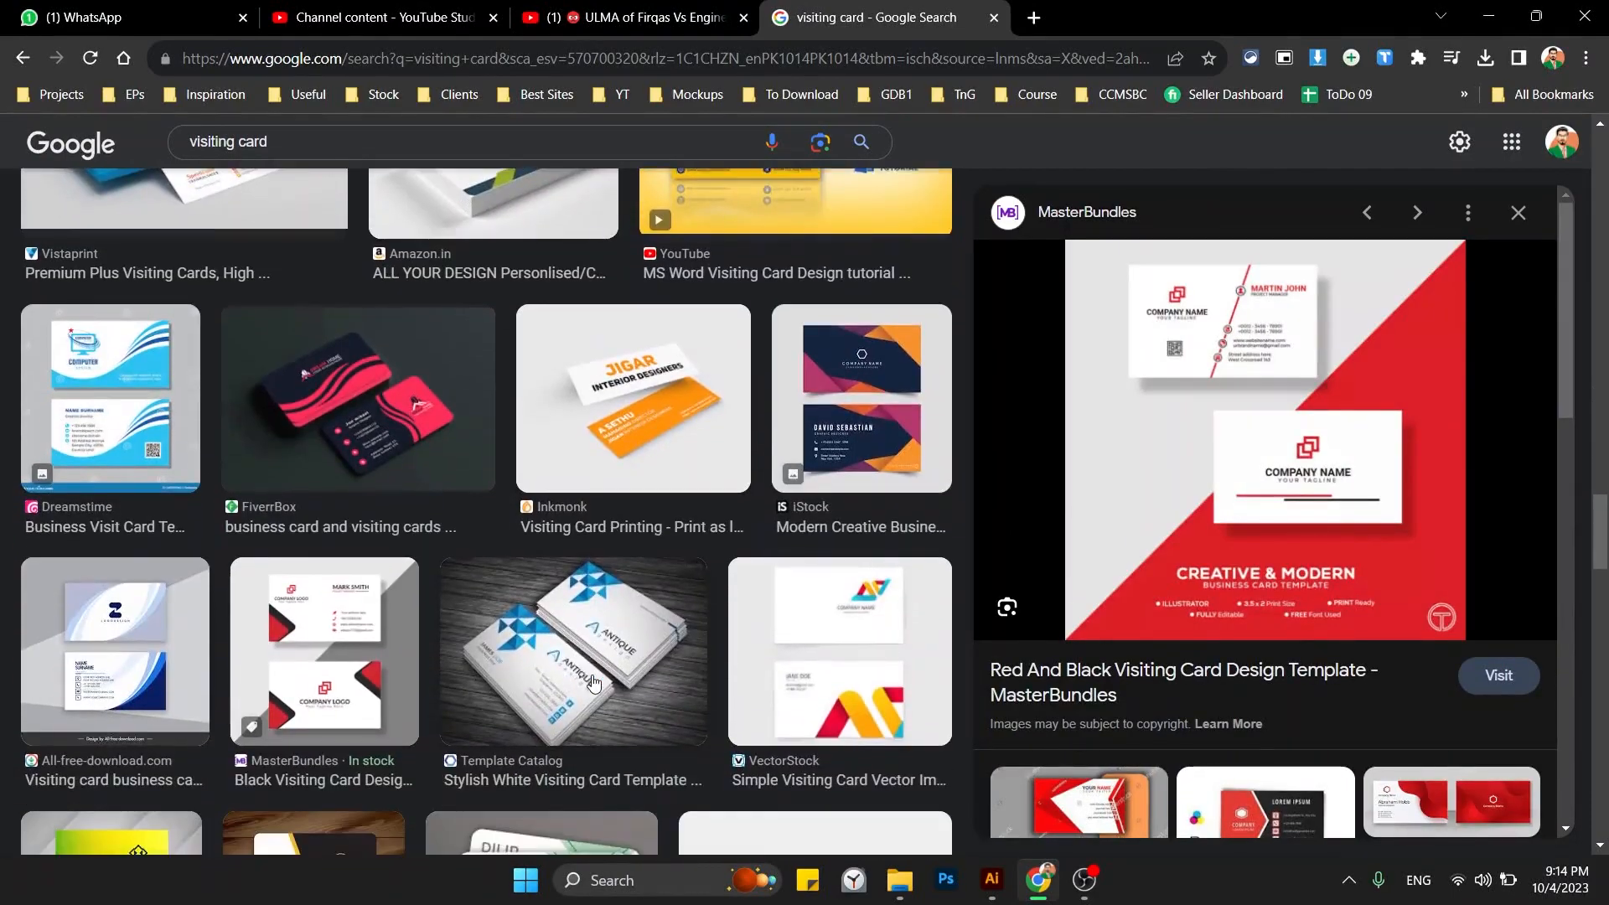
scroll(592, 675, down, 5)
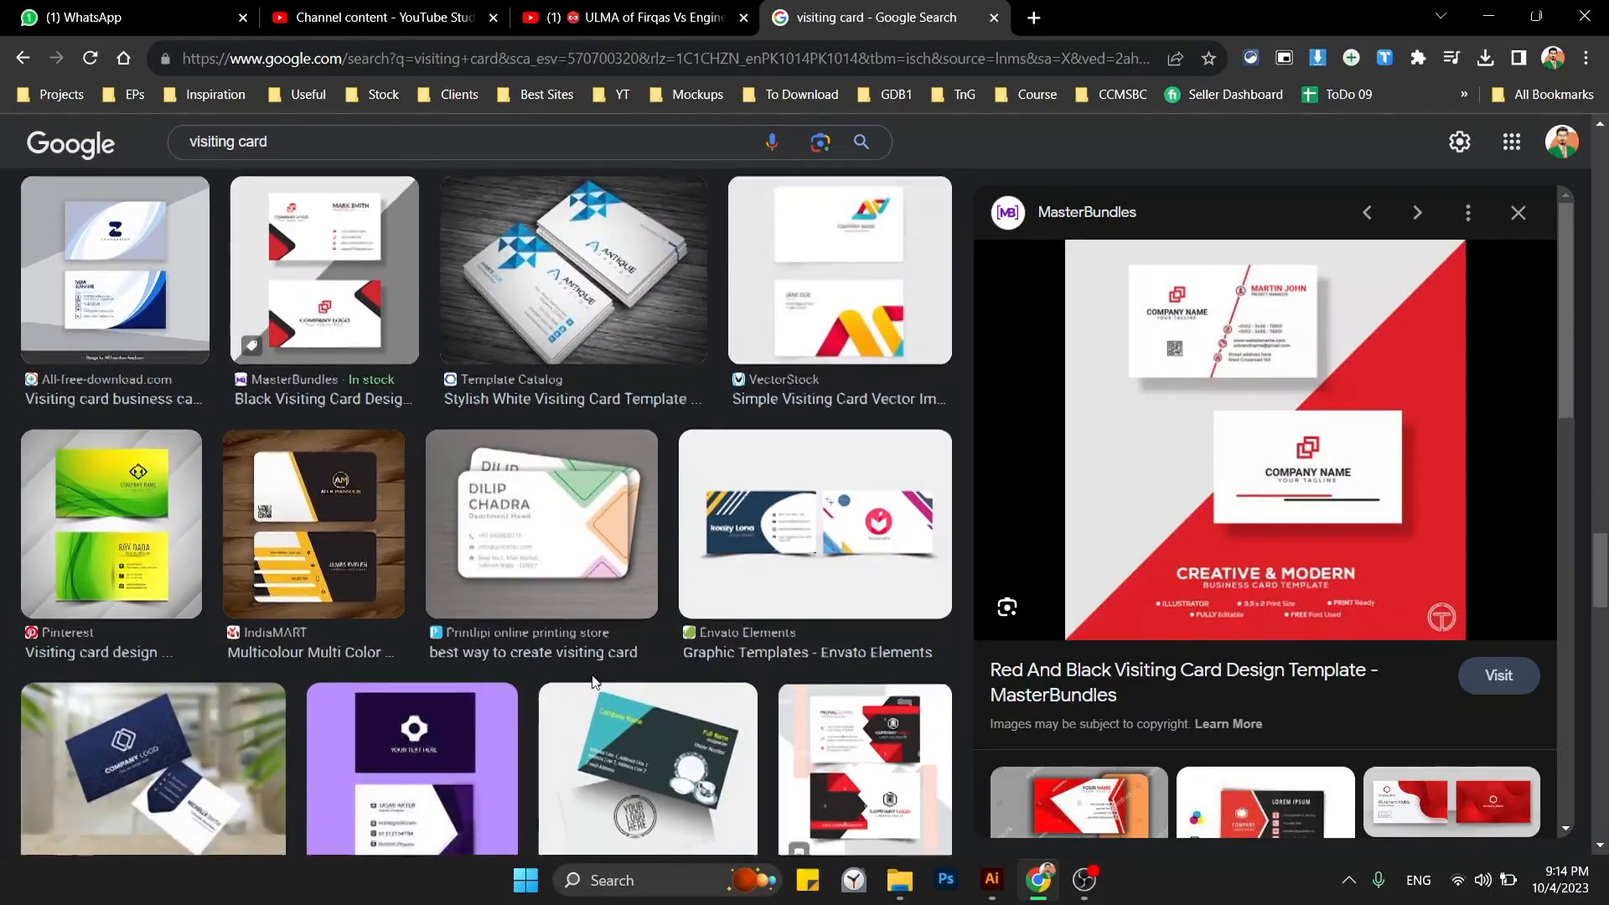
scroll(592, 679, down, 2)
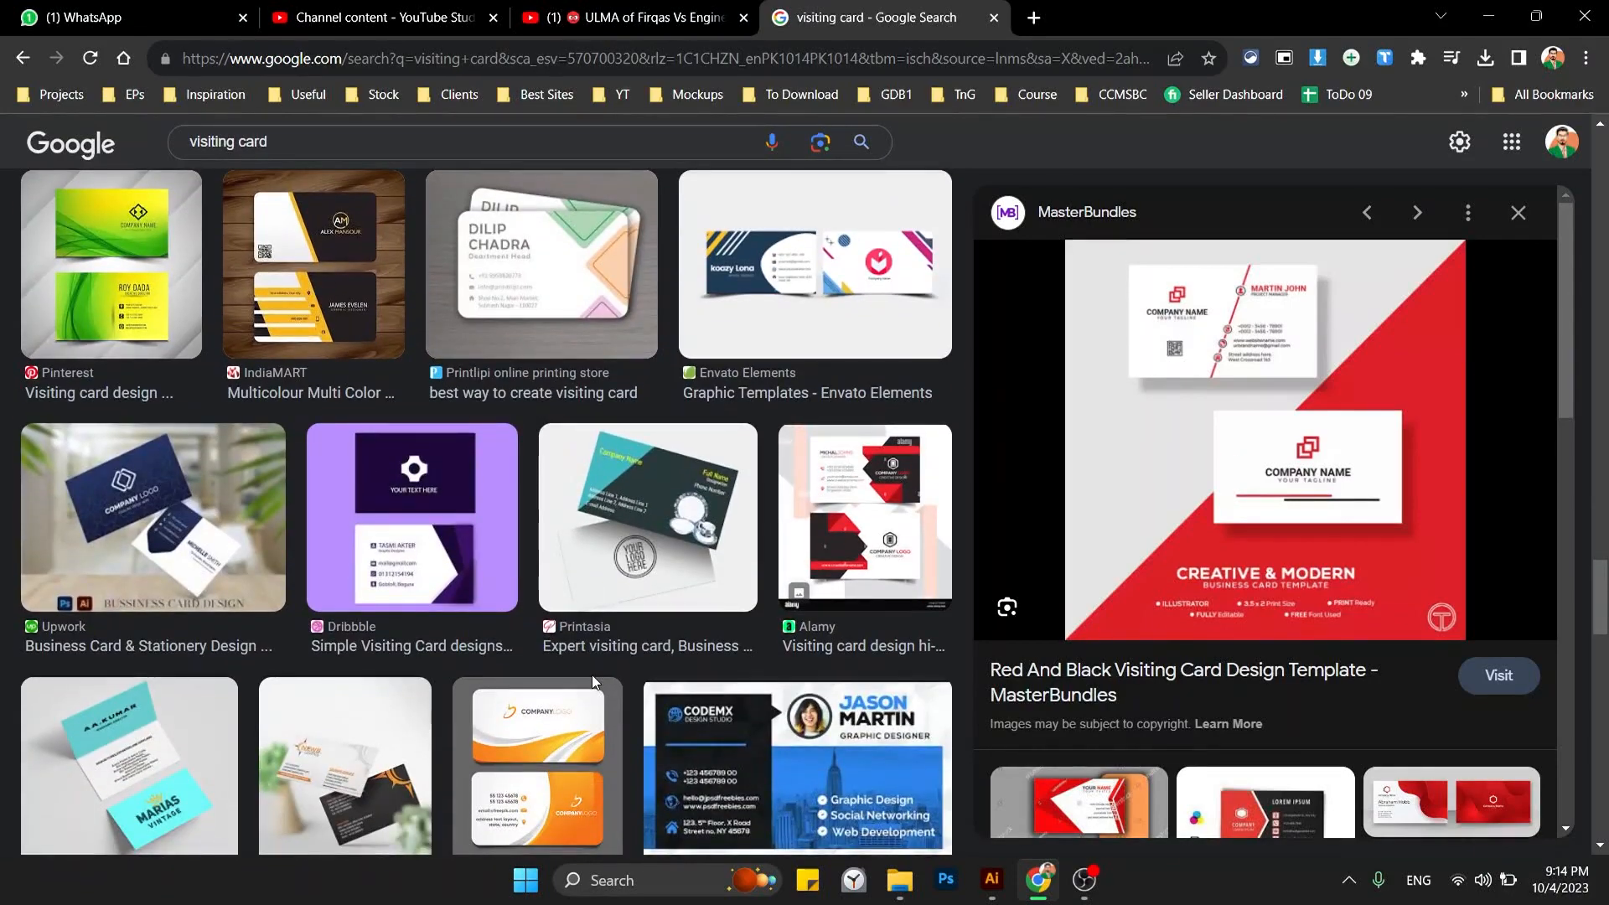
Open the navy Upwork card image in its own tab, copy it, and return to Illustrator.
click(108, 553)
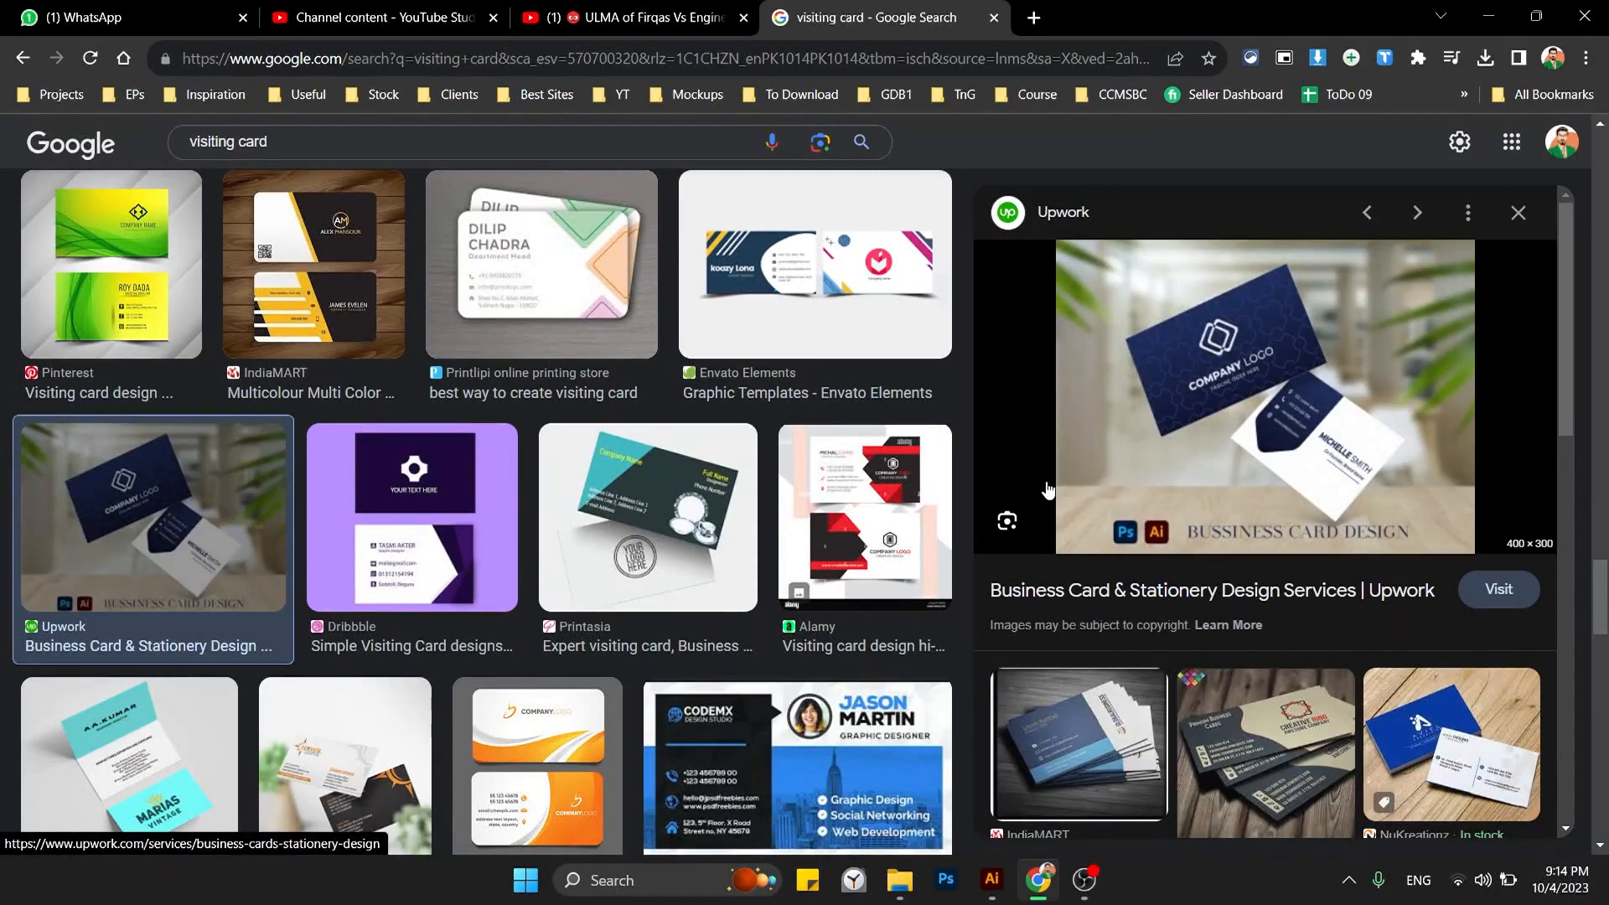
right_click(1206, 461)
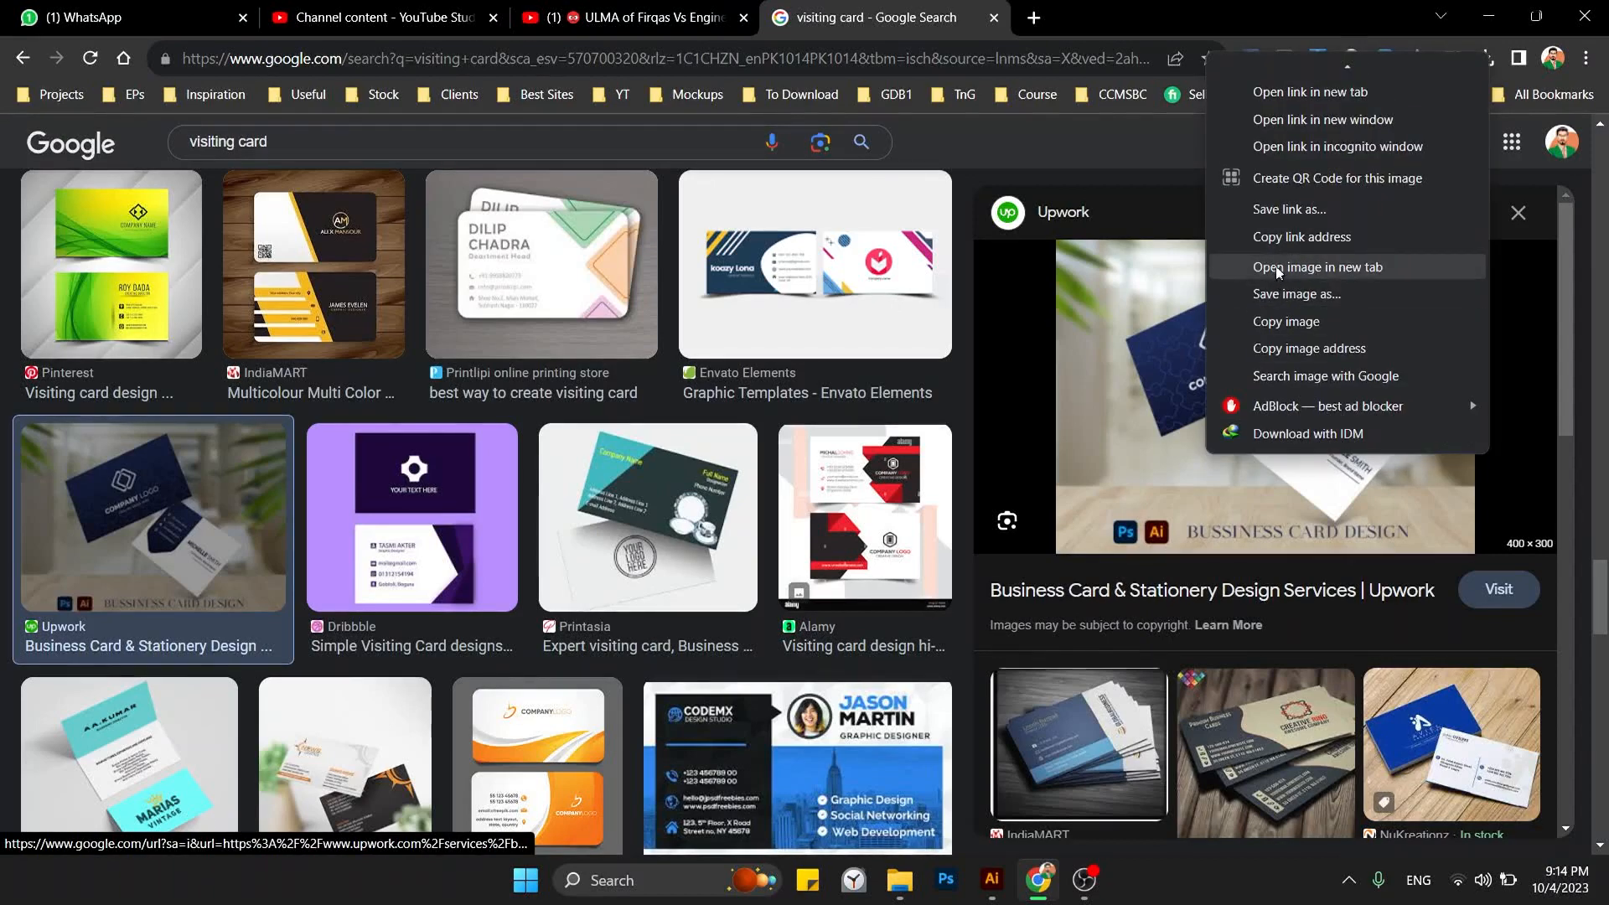
click(1241, 267)
click(1132, 13)
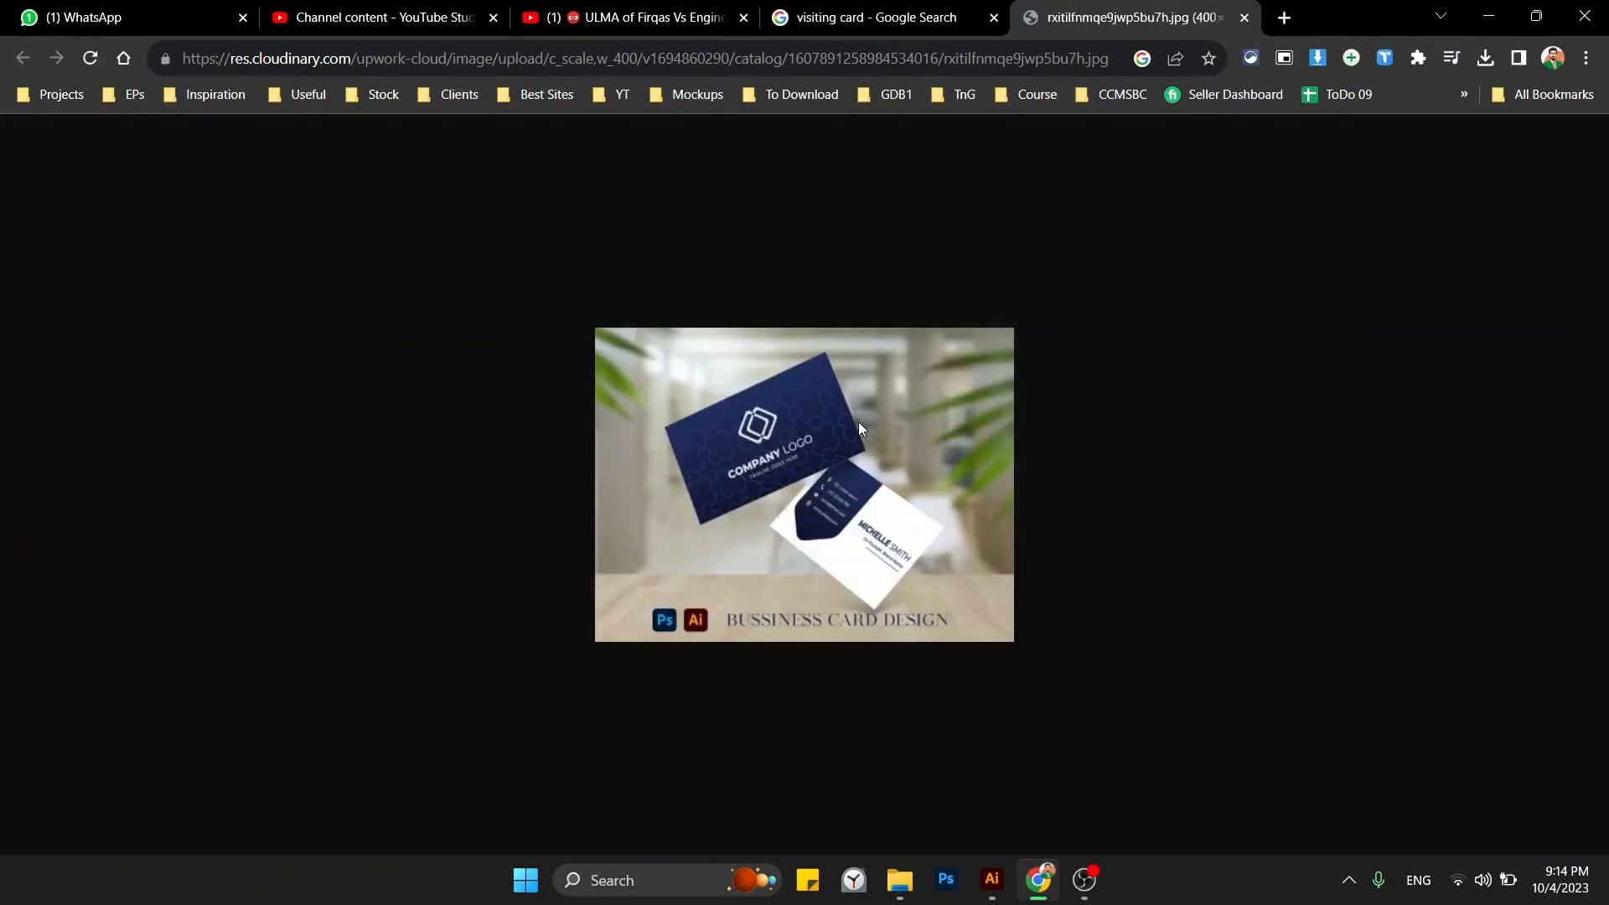
right_click(858, 420)
click(910, 493)
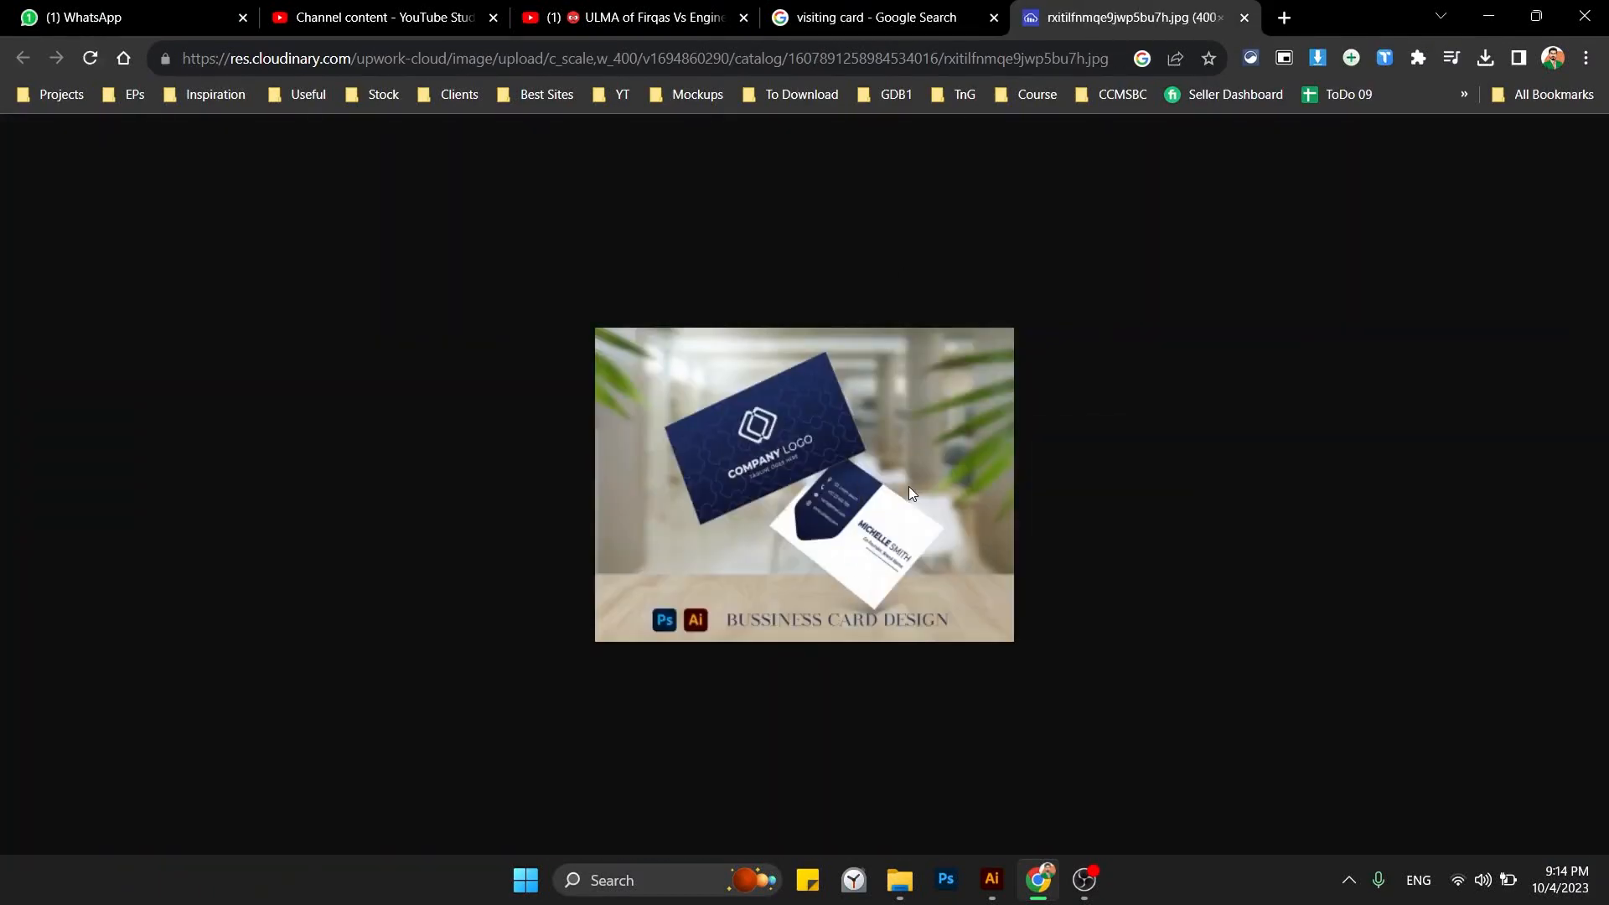
click(992, 880)
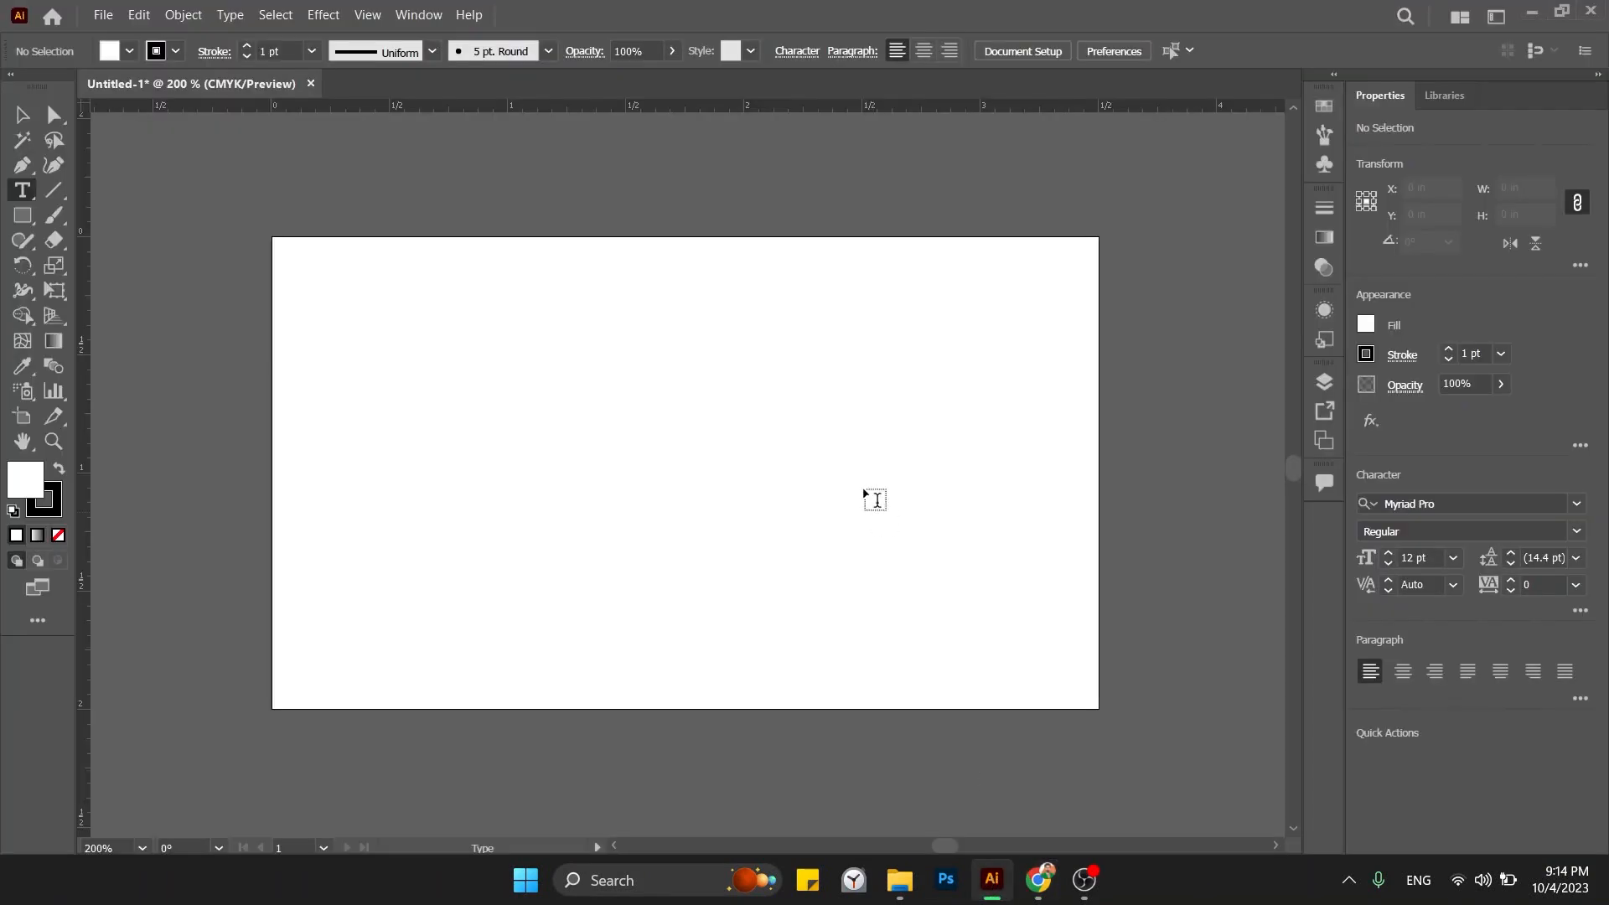
Paste the navy card photo, shrink it, and park it just left of the artboard.
click(153, 15)
click(174, 125)
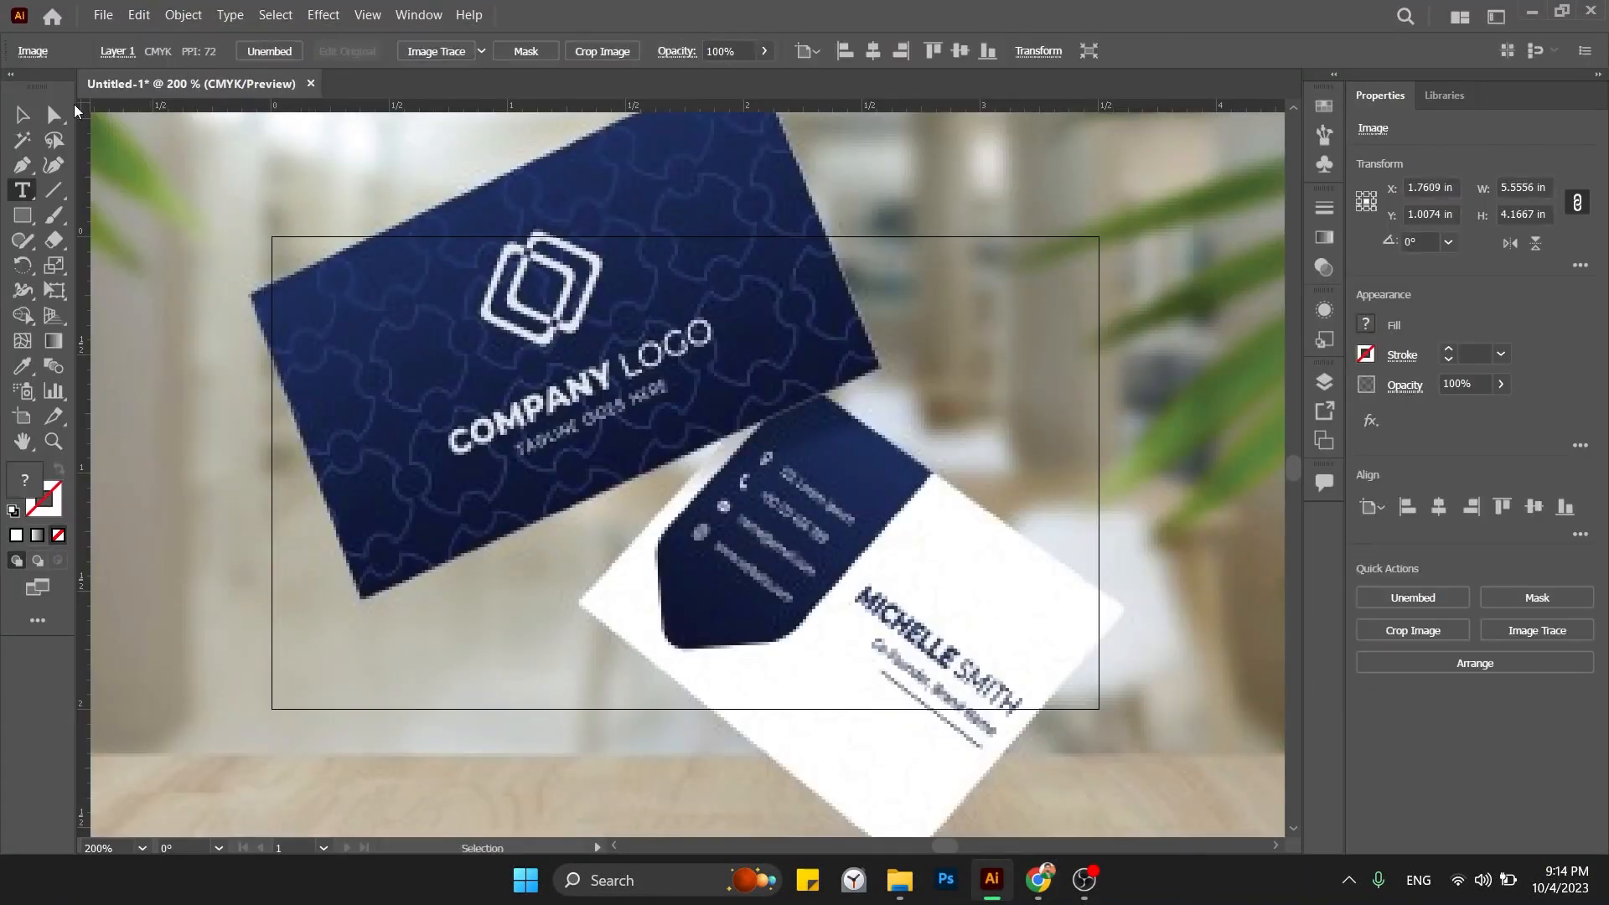
click(22, 115)
drag(1235, 514, 1117, 510)
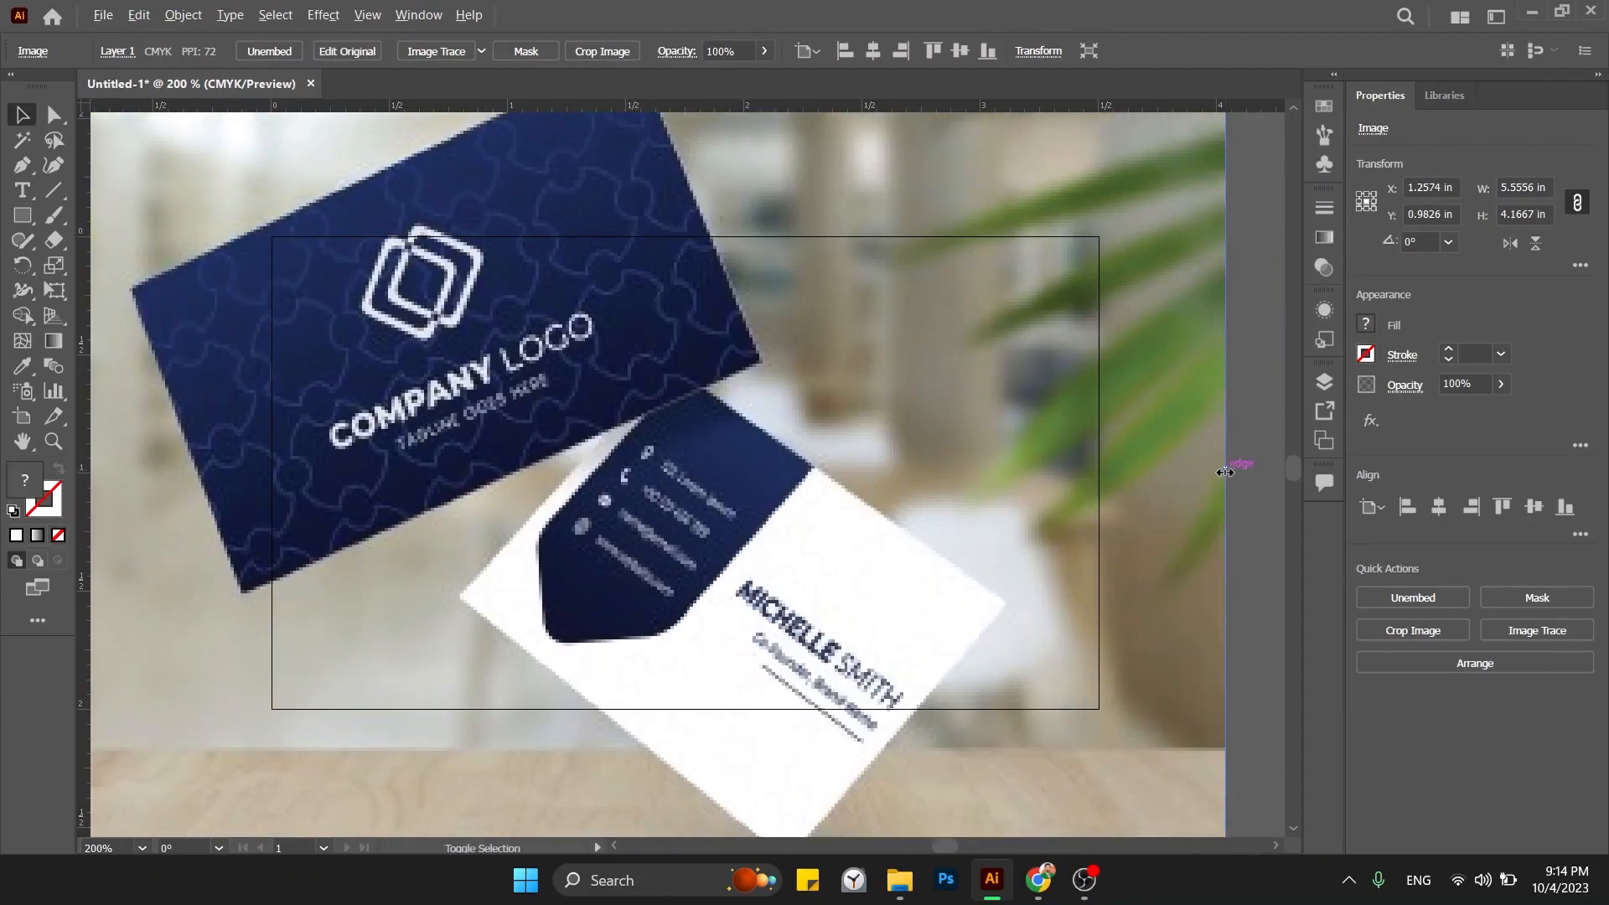
drag(1225, 472, 851, 465)
mouse_move(571, 476)
mouse_down()
mouse_move(251, 474)
mouse_move(834, 499)
mouse_move(583, 504)
mouse_up()
click(842, 475)
drag(842, 476, 582, 464)
scroll(661, 472, down, 1)
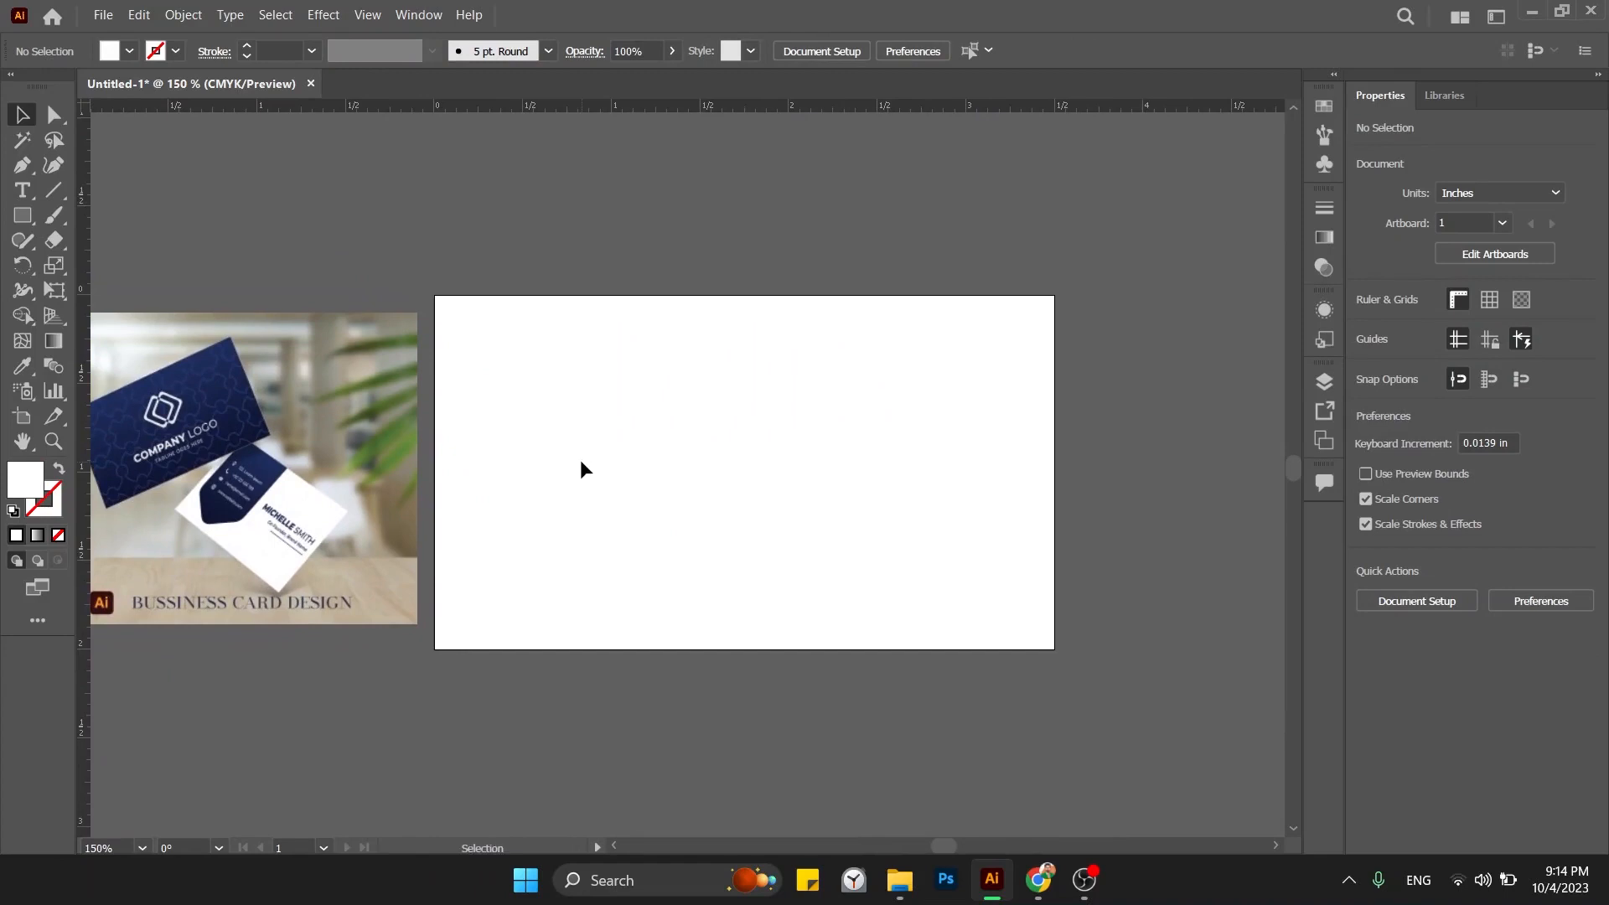
key(m)
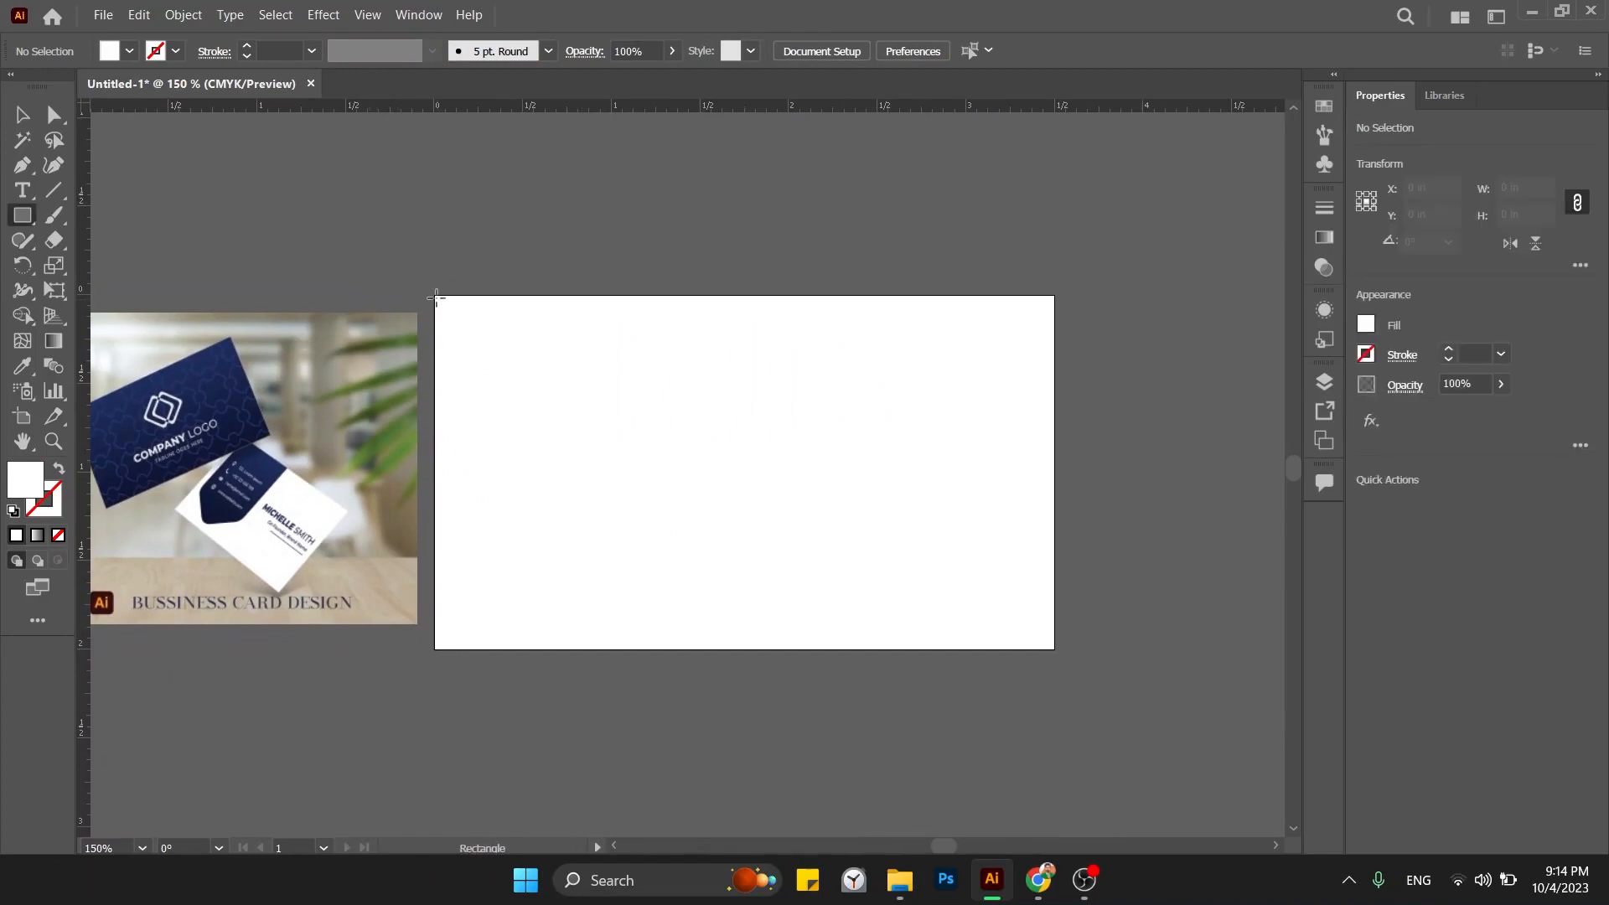
Draw a rectangle over the artboard and fill it with the reference card's navy.
mouse_move(435, 295)
mouse_down()
mouse_move(618, 514)
mouse_move(675, 550)
mouse_move(718, 460)
mouse_move(776, 436)
mouse_up()
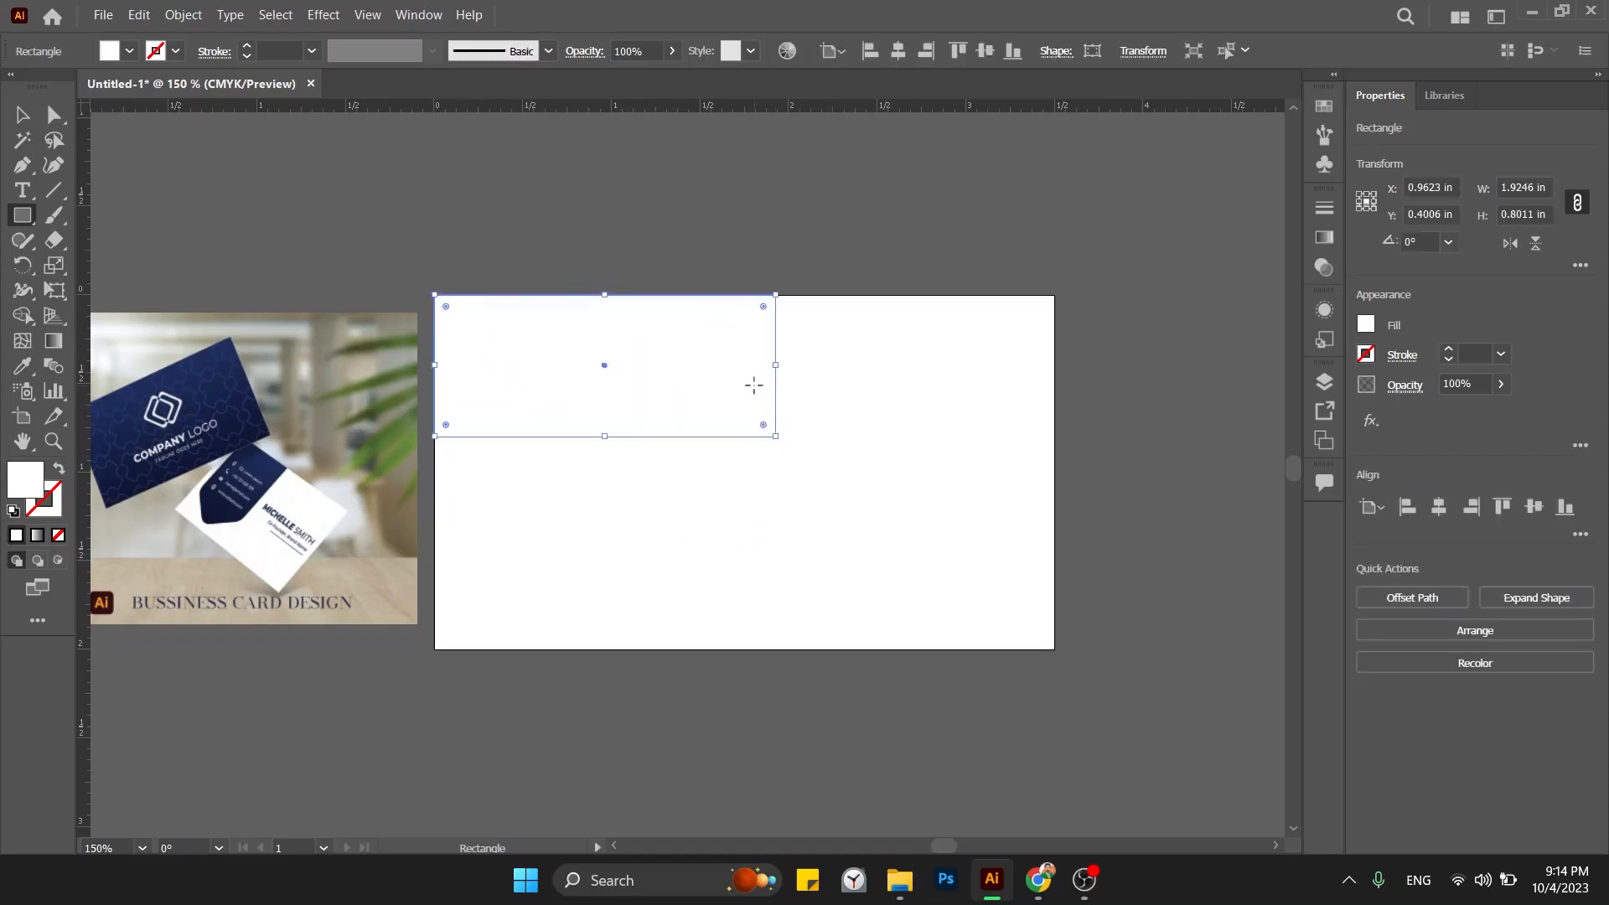
key(i)
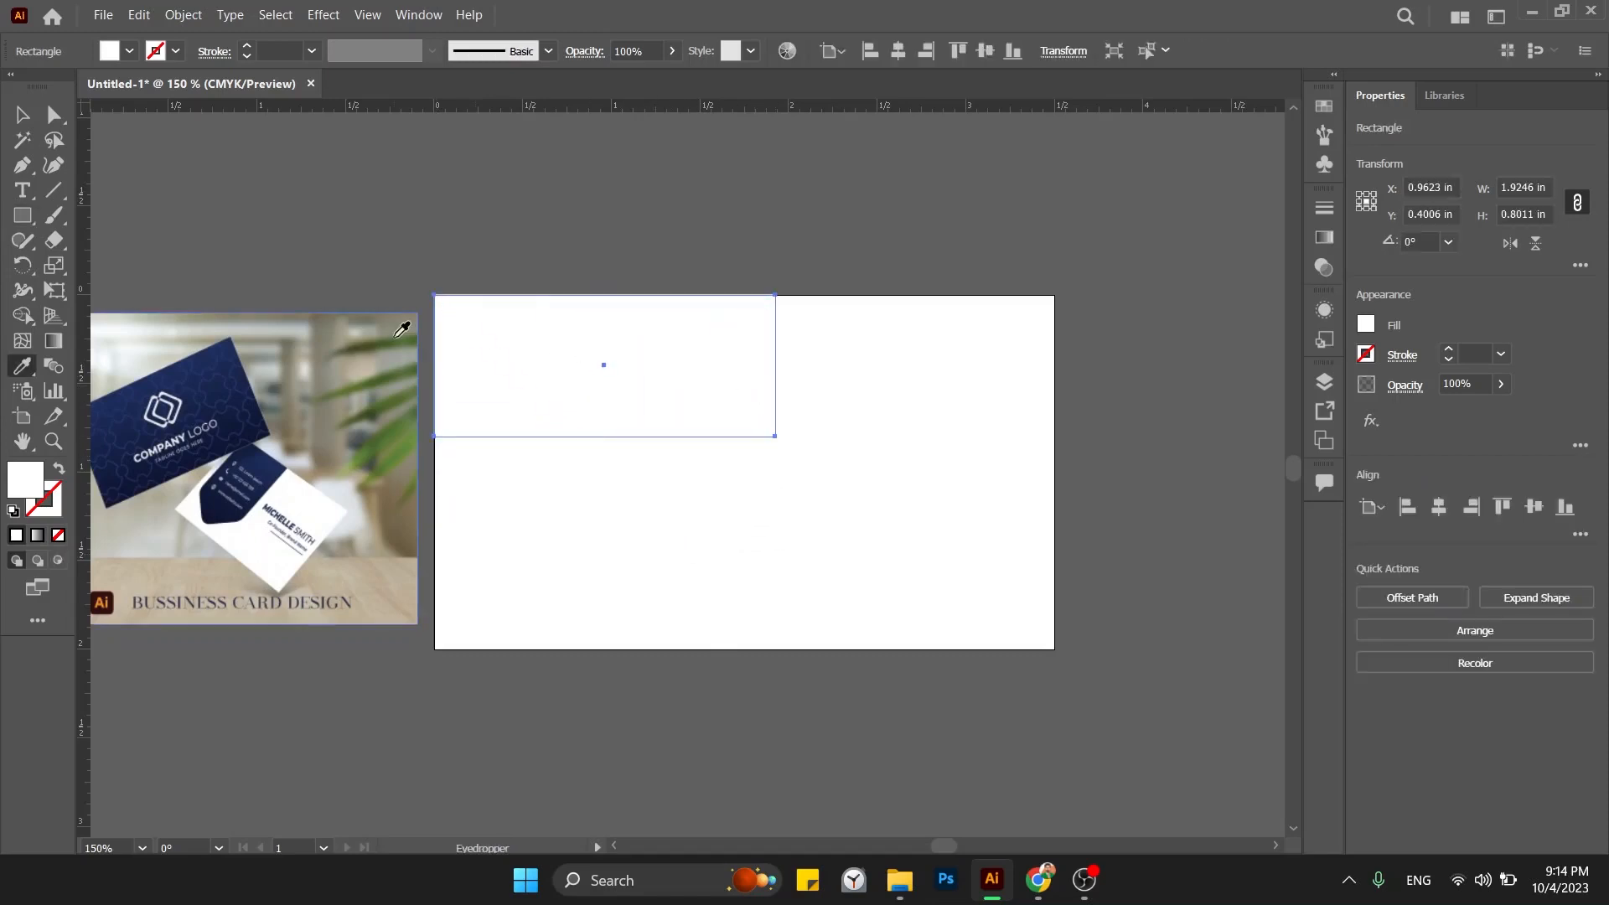
click(231, 375)
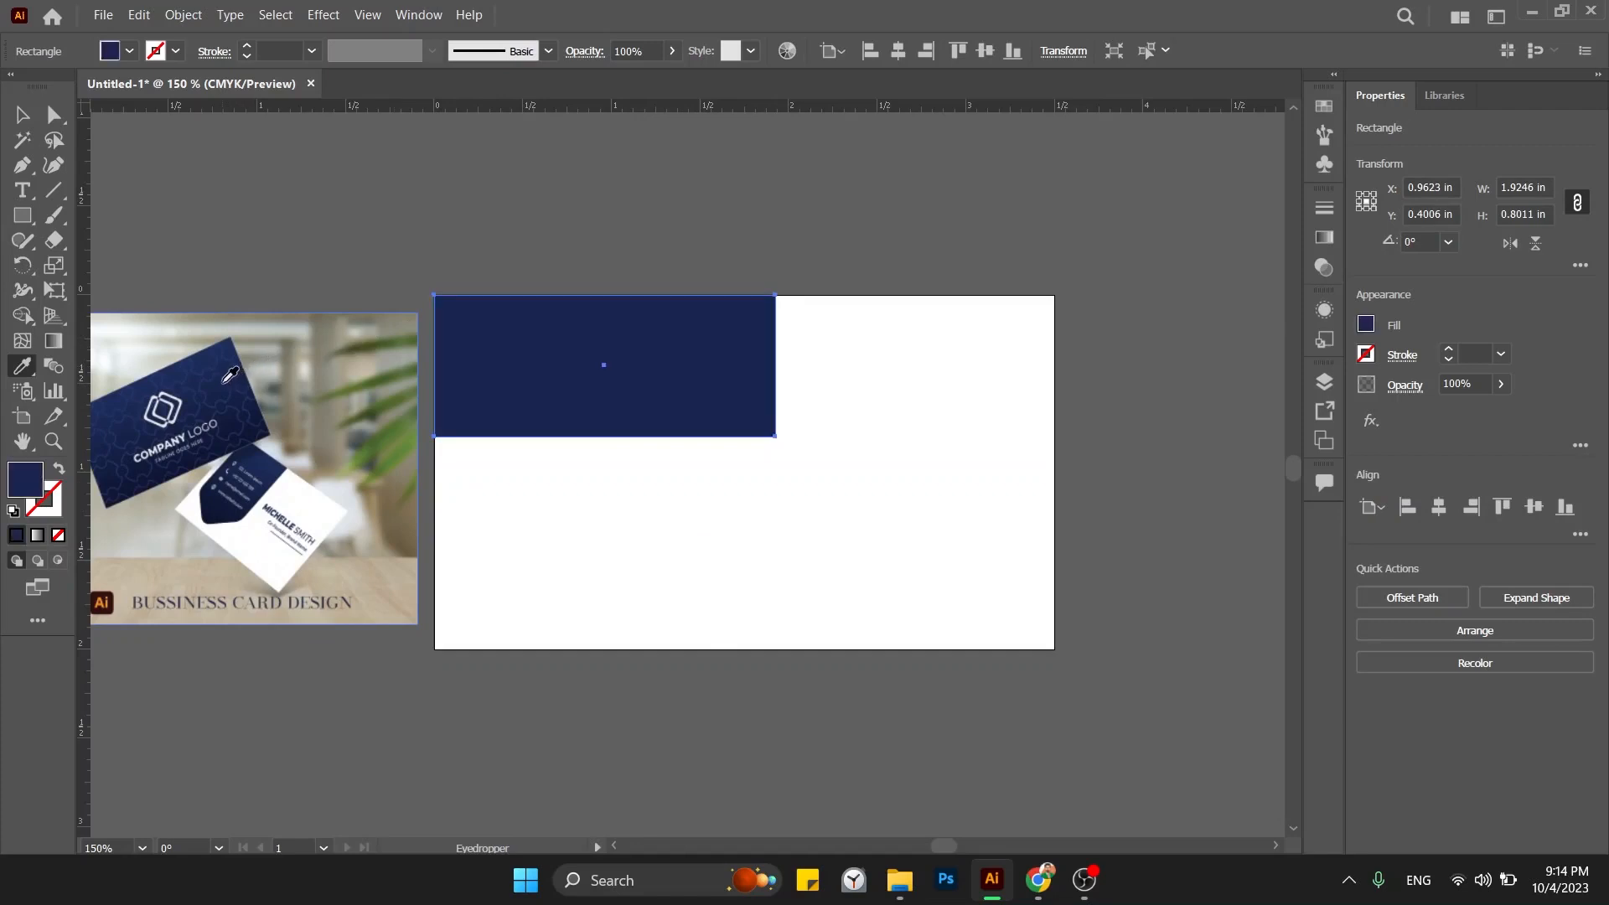
key(v)
click(629, 459)
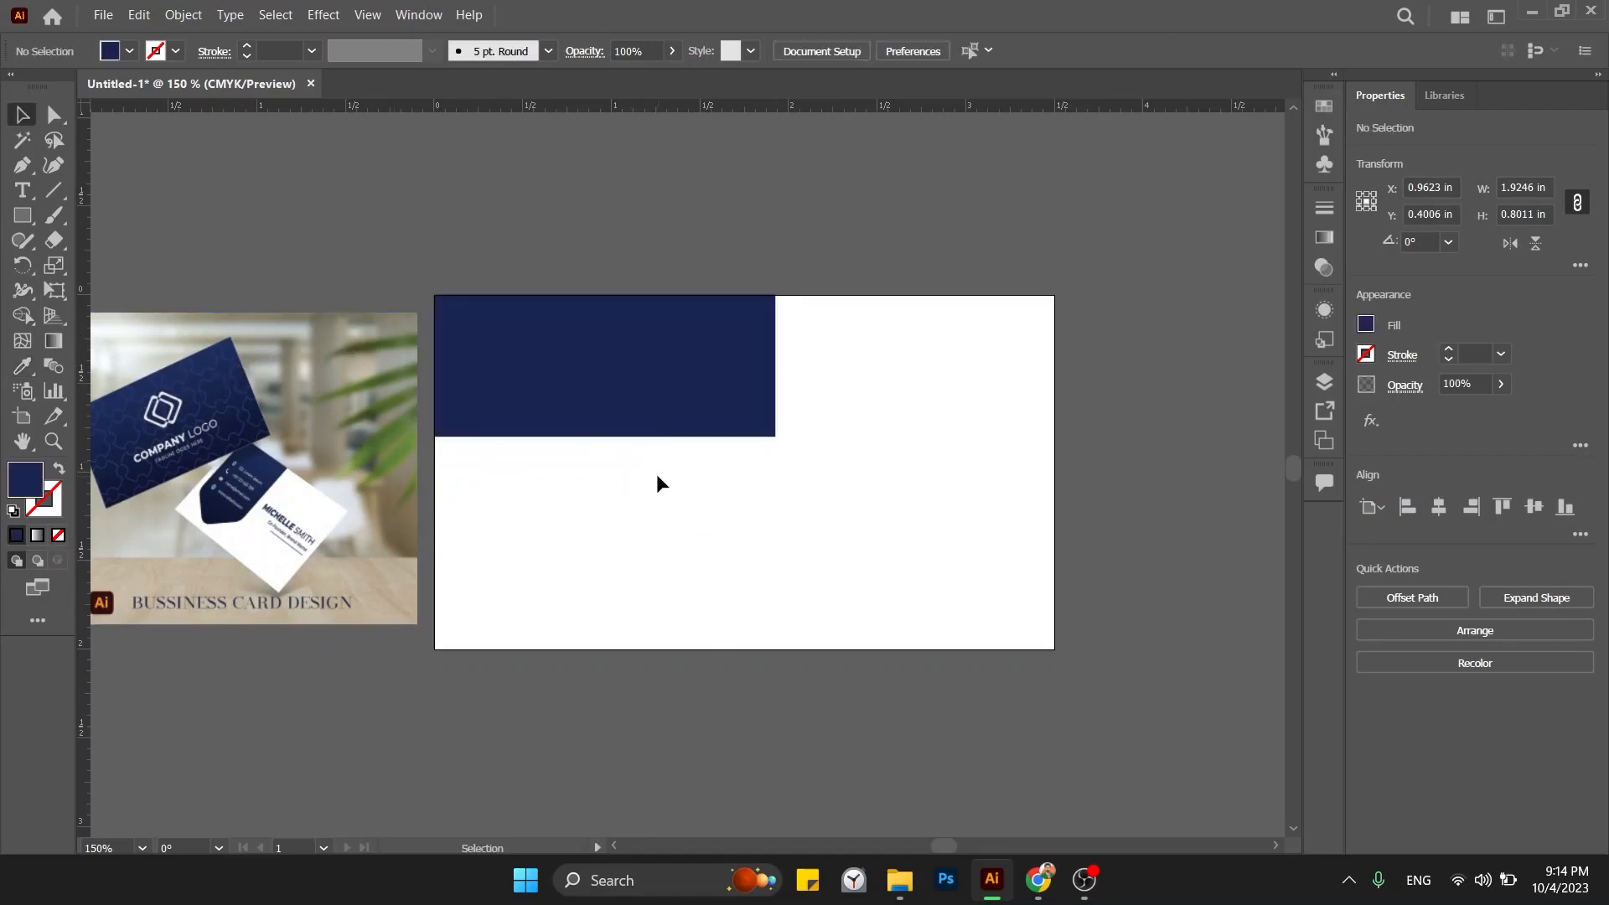
drag(644, 420, 727, 455)
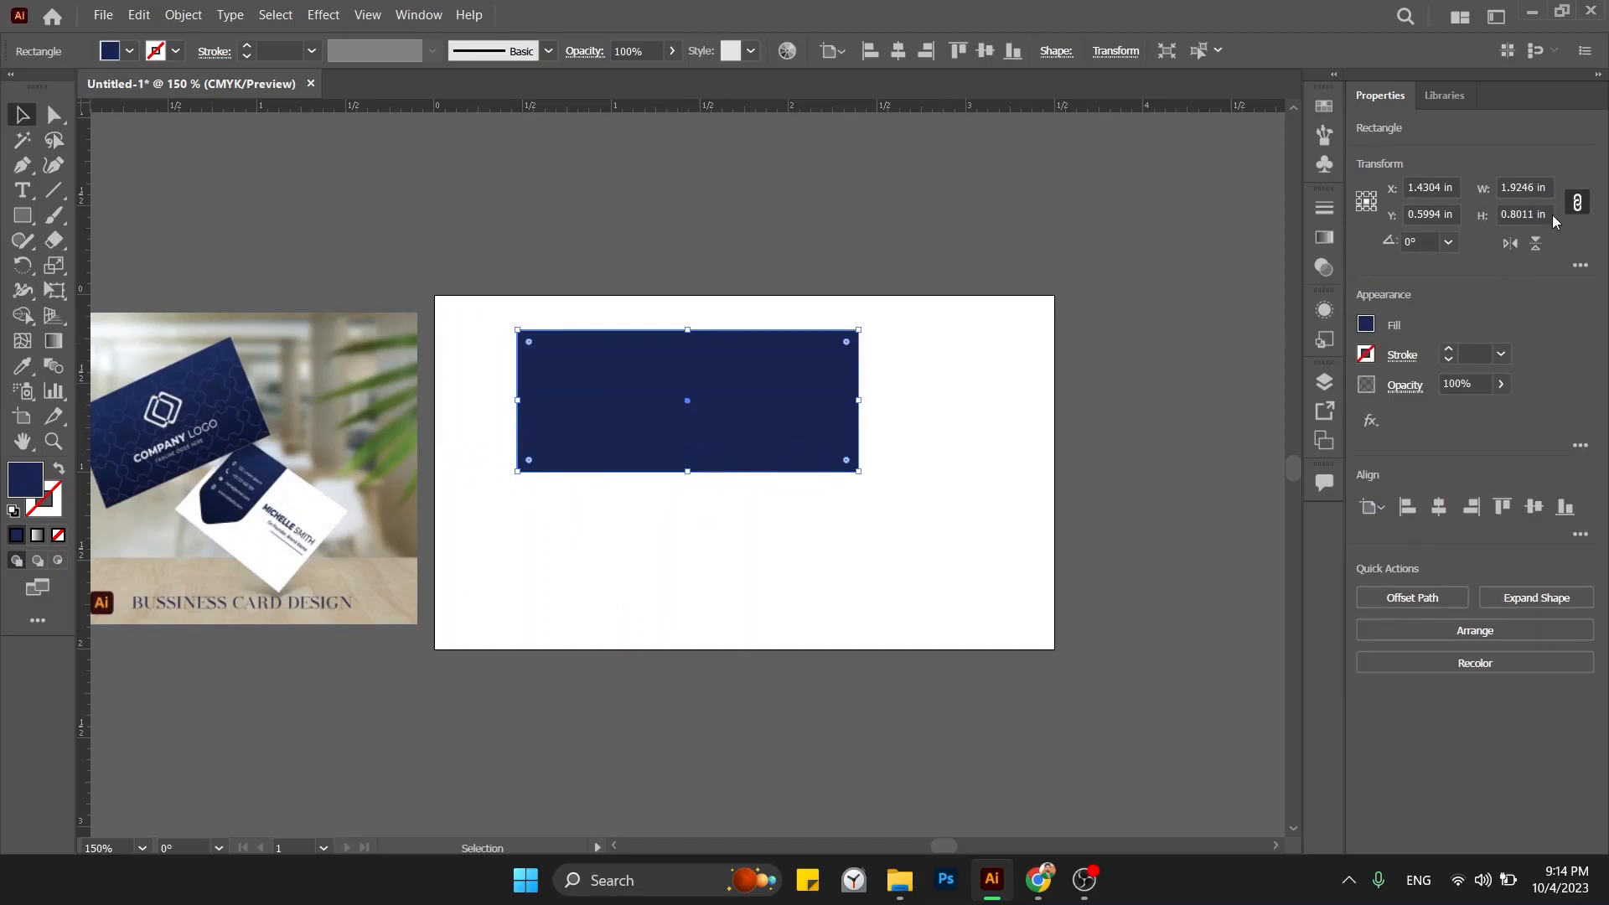
Set the navy rectangle to 2 in high and, with proportions unlinked, 3.5 in wide.
double_click(1521, 214)
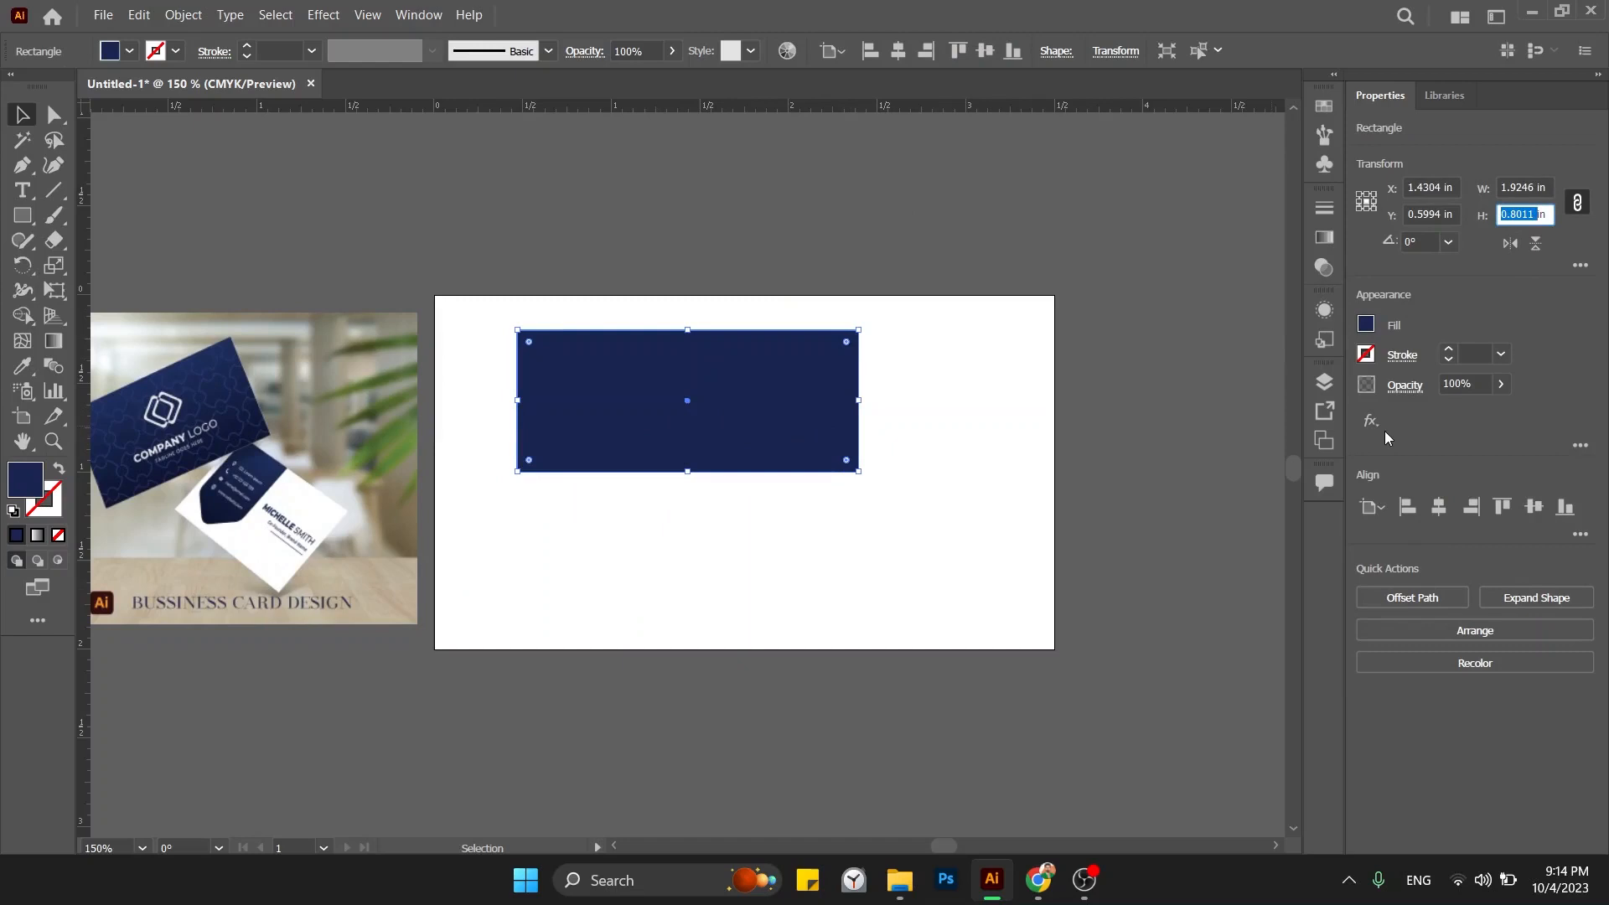
text(2)
key(Return)
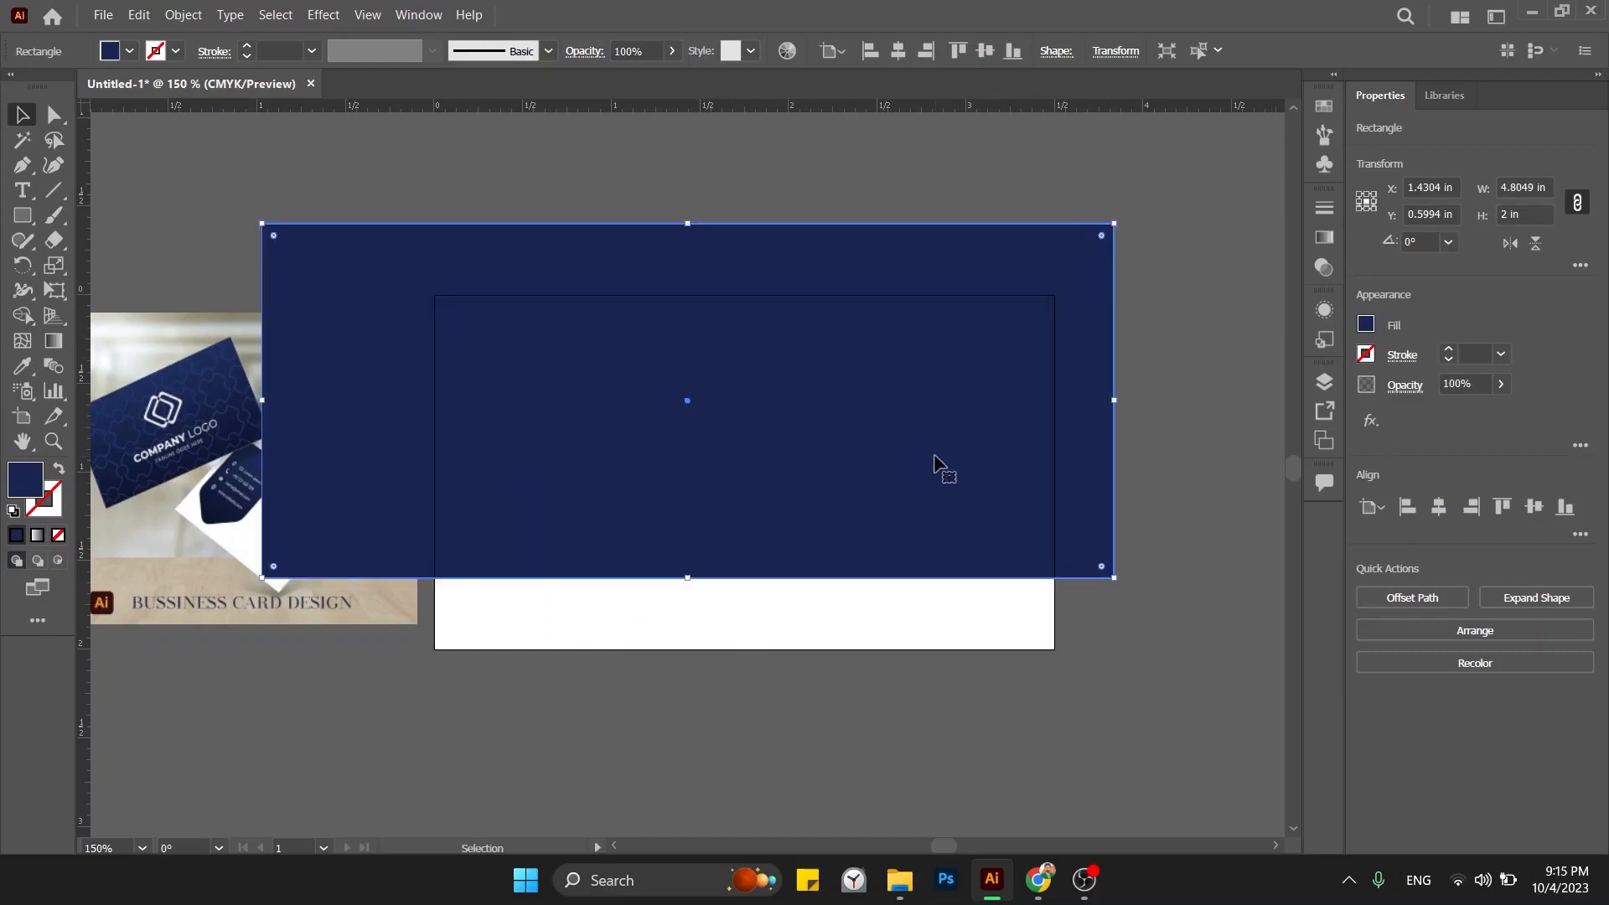
drag(833, 482, 903, 554)
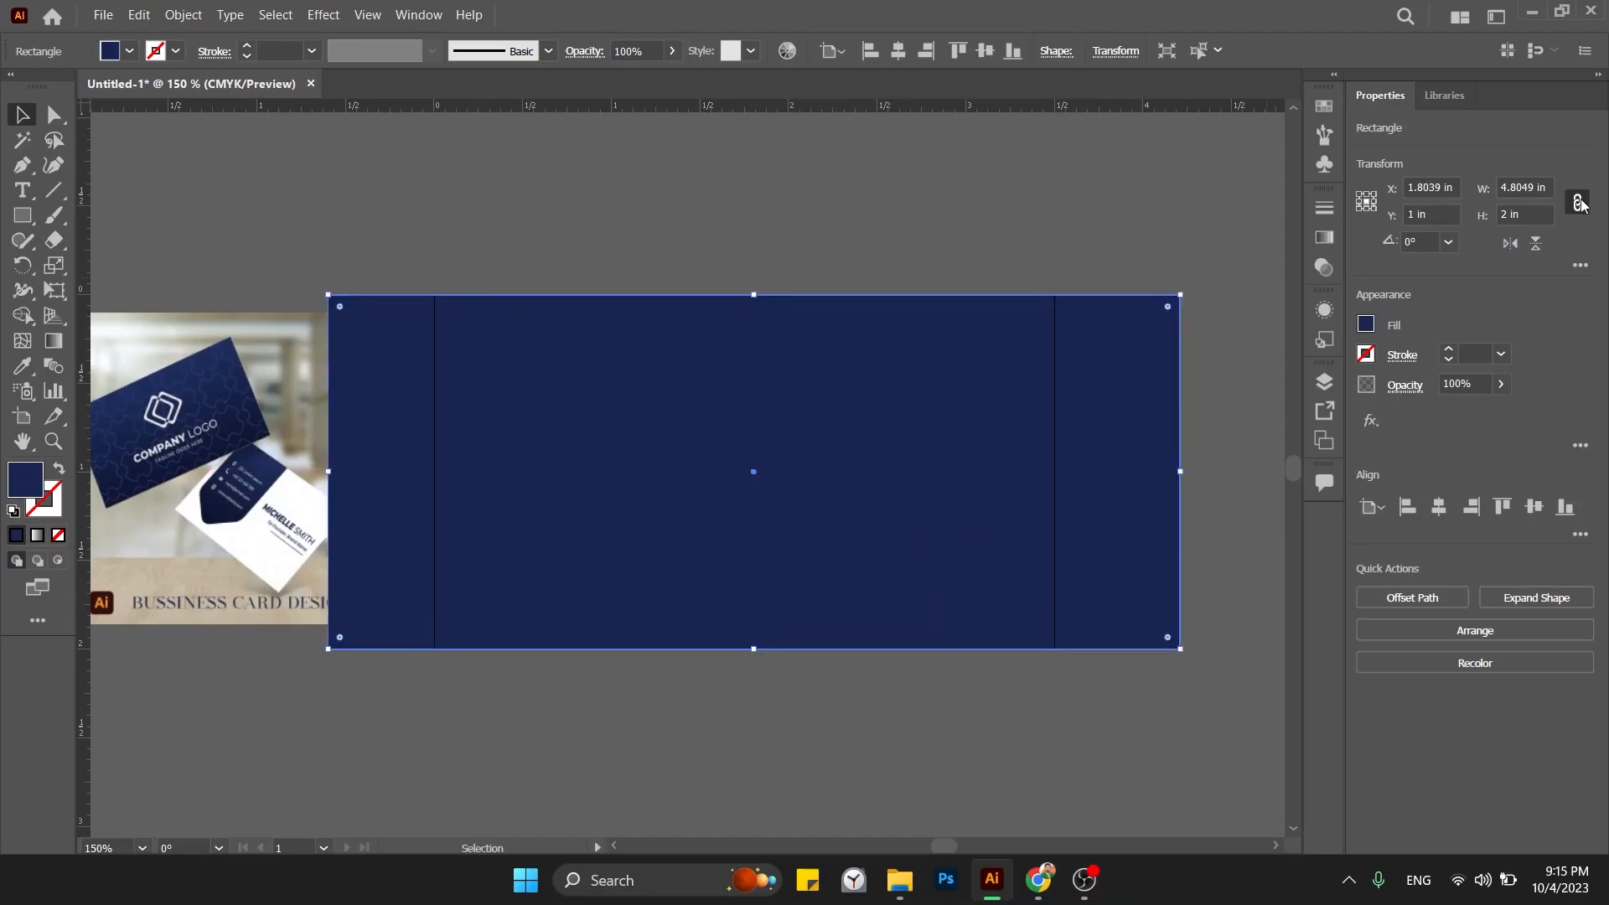
click(1579, 203)
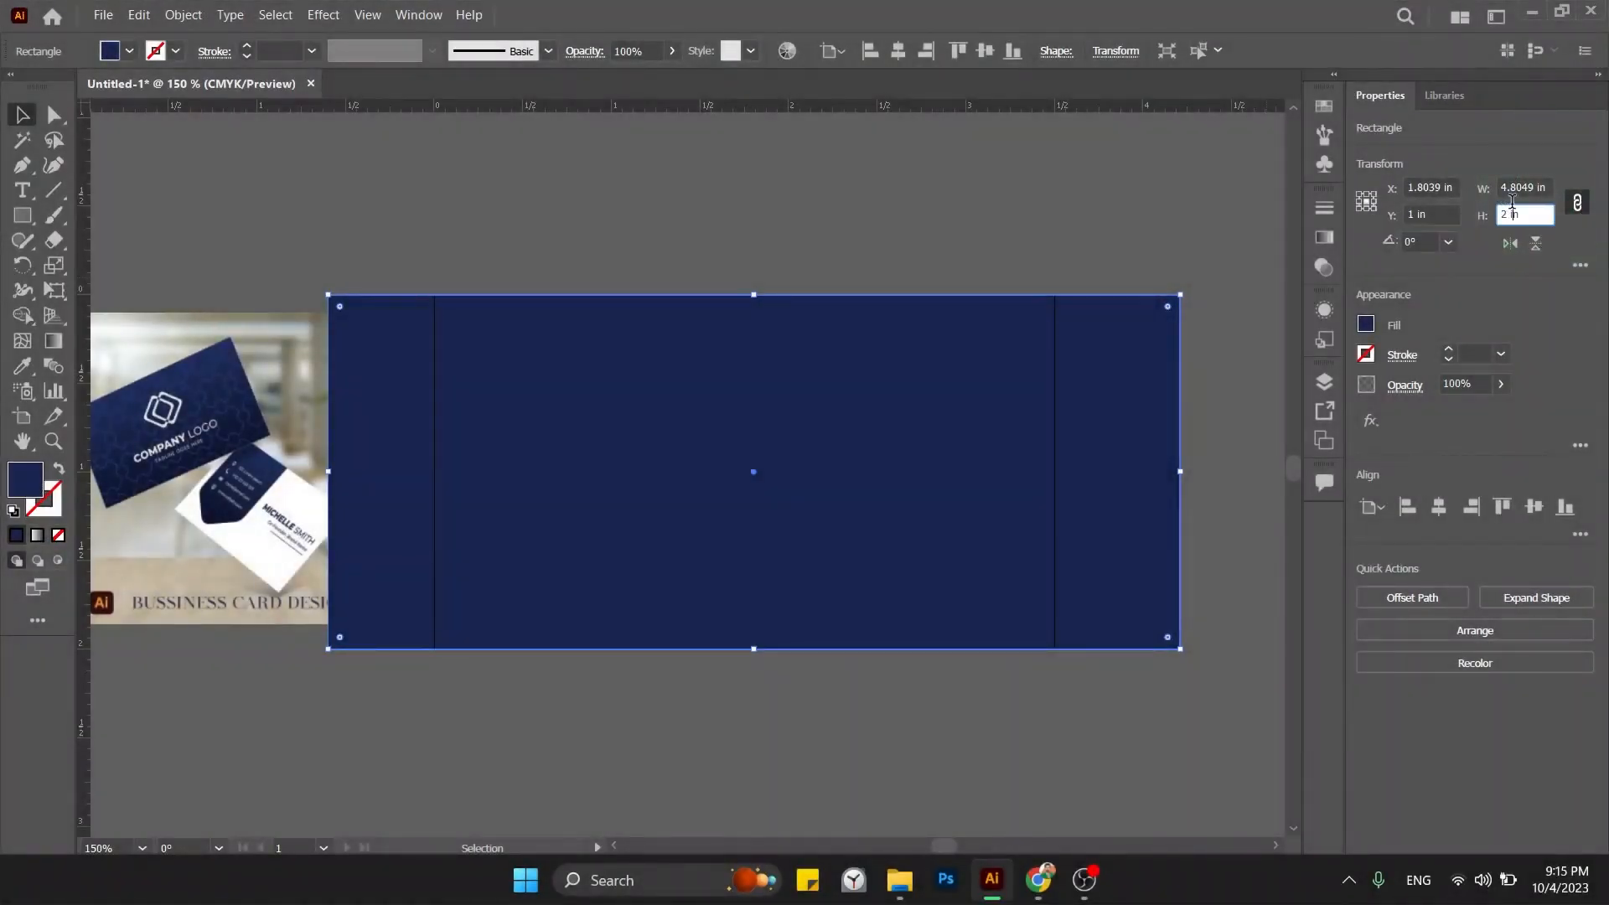
drag(1535, 188, 1482, 186)
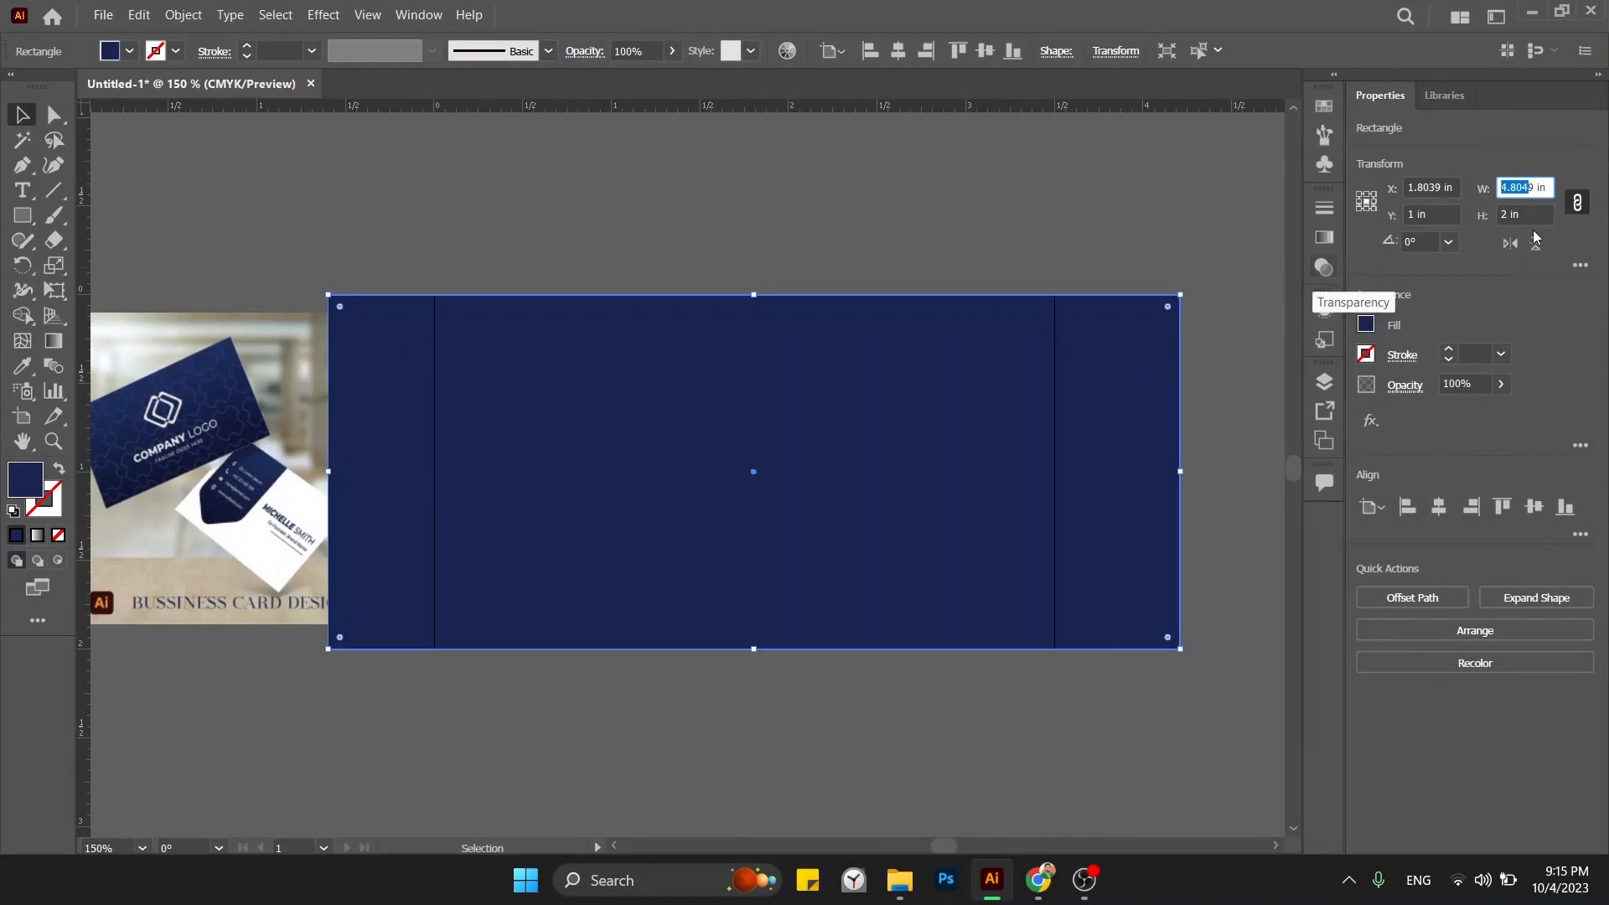
click(1577, 202)
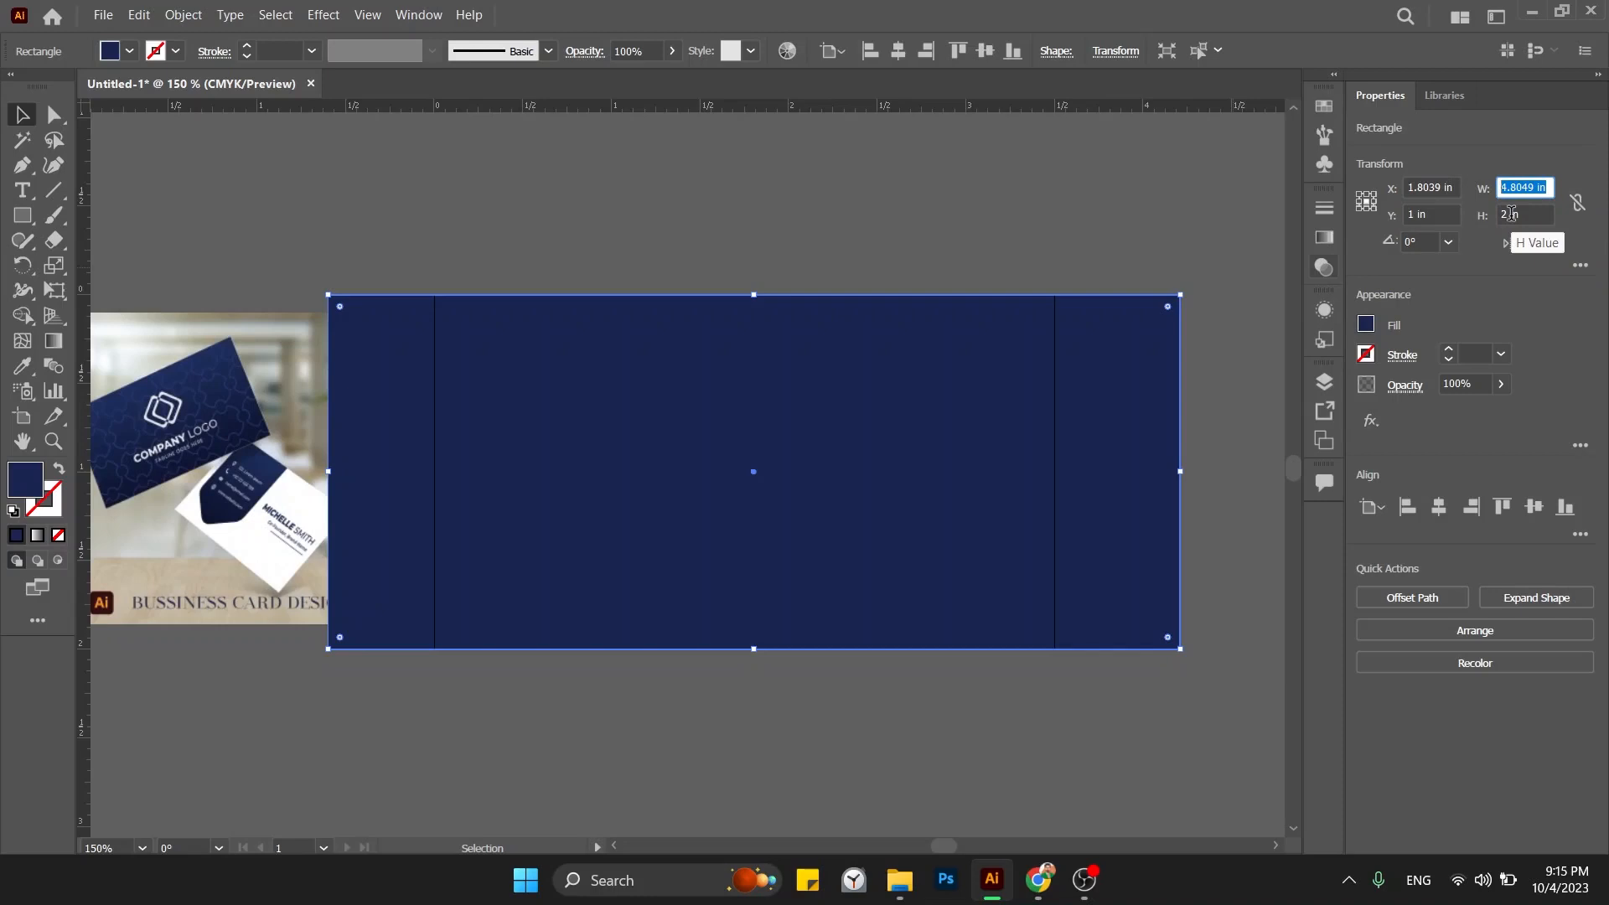
text(3.5)
key(Return)
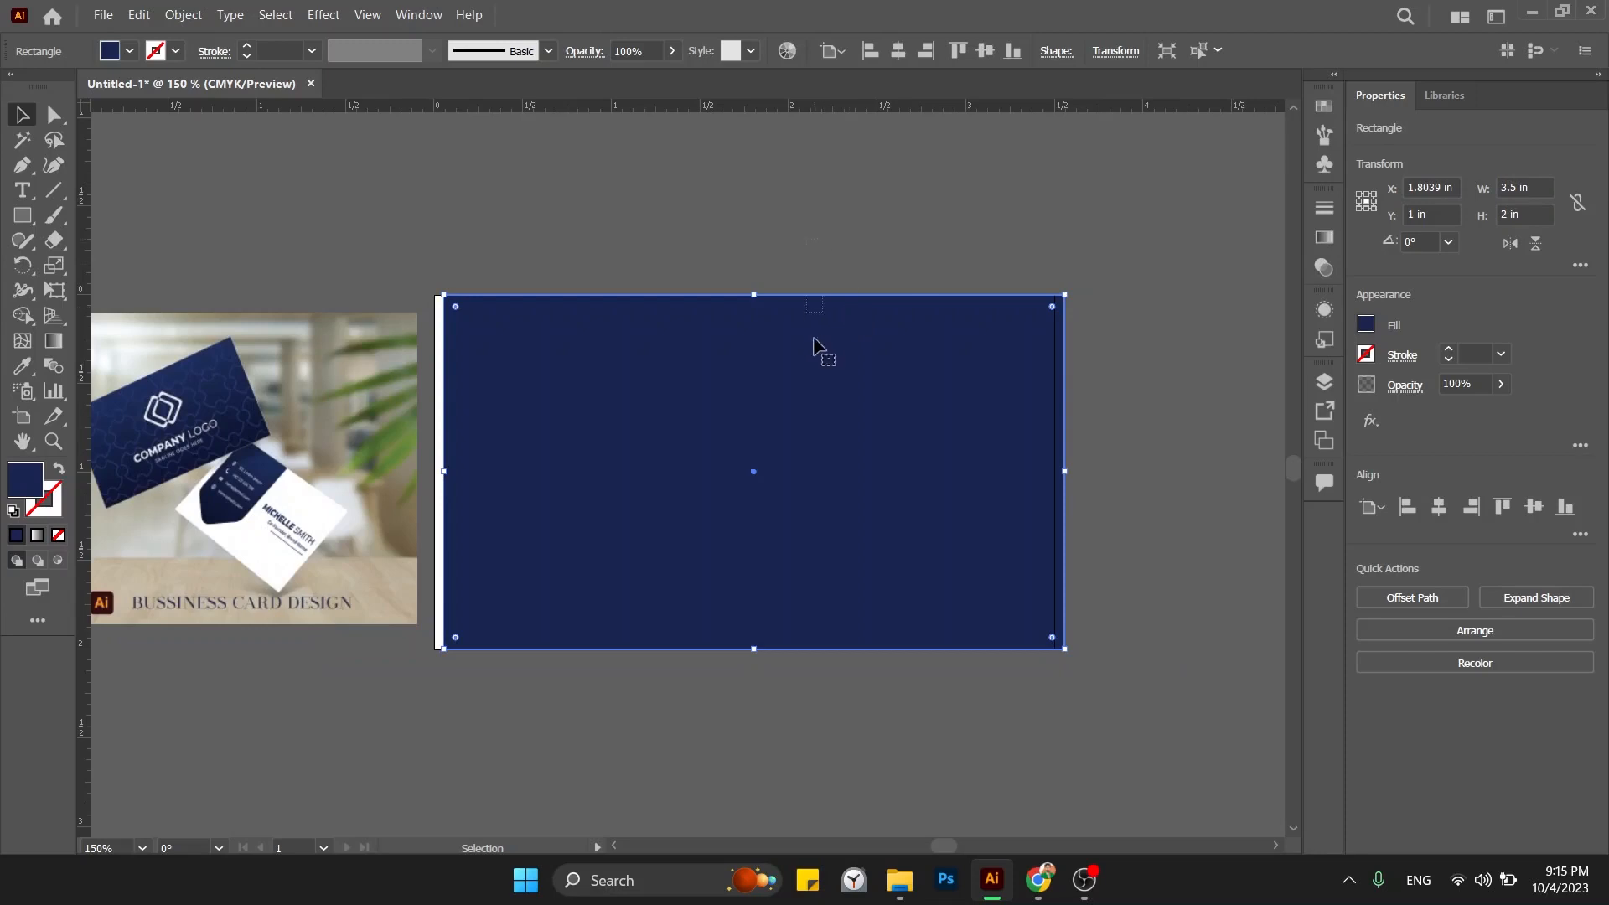
Center the navy rectangle horizontally and vertically on the card artboard.
drag(818, 349, 898, 567)
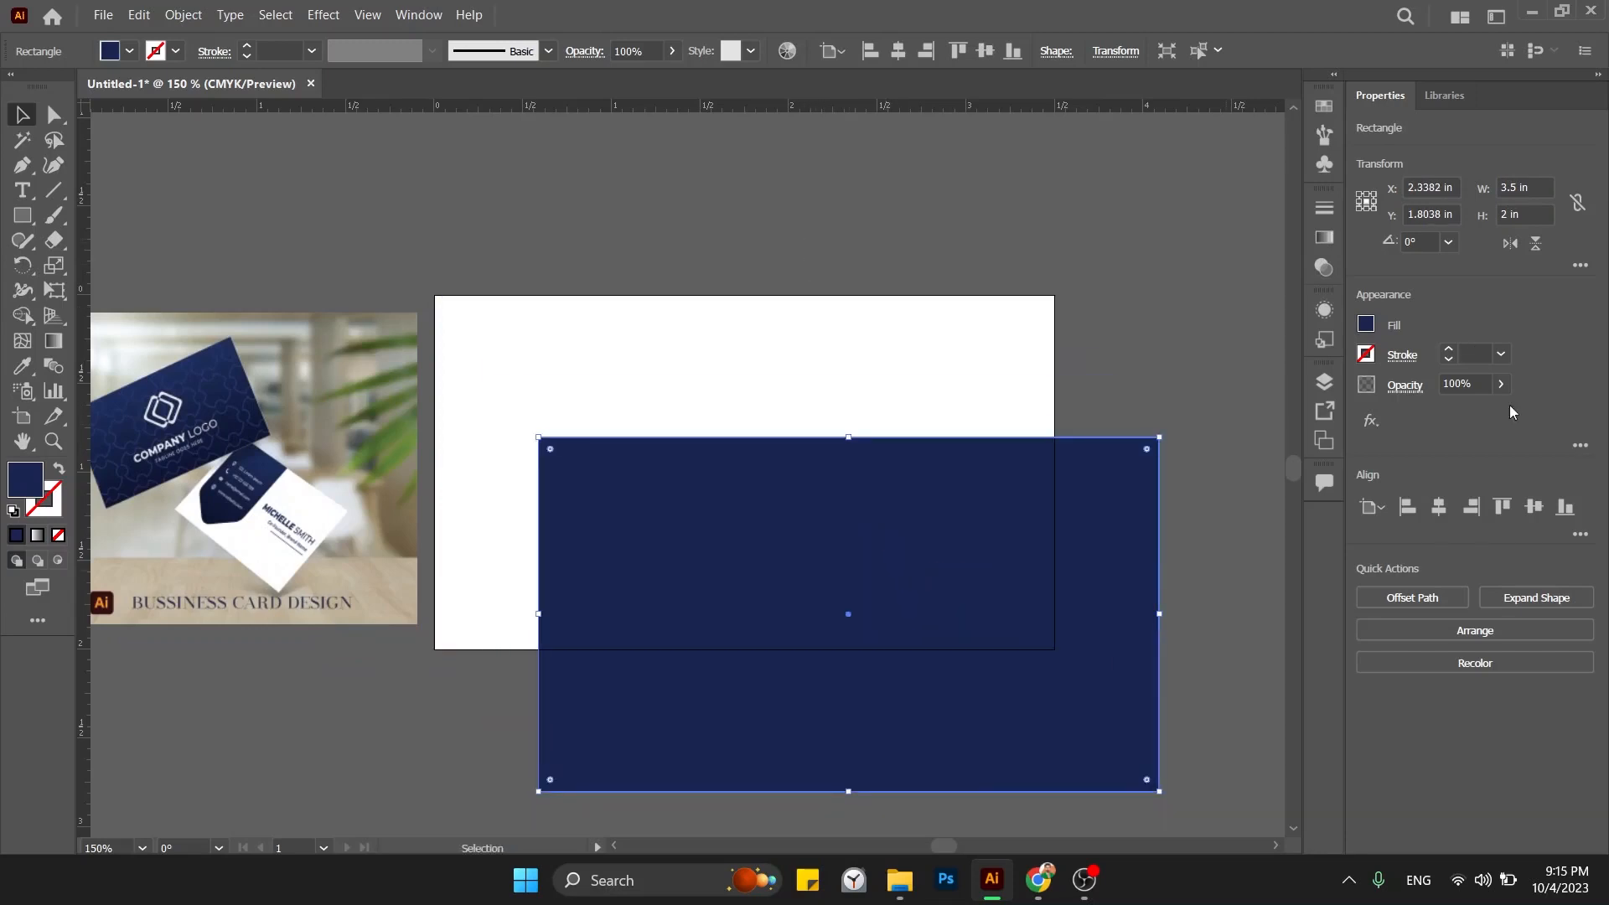
click(1439, 507)
click(1532, 507)
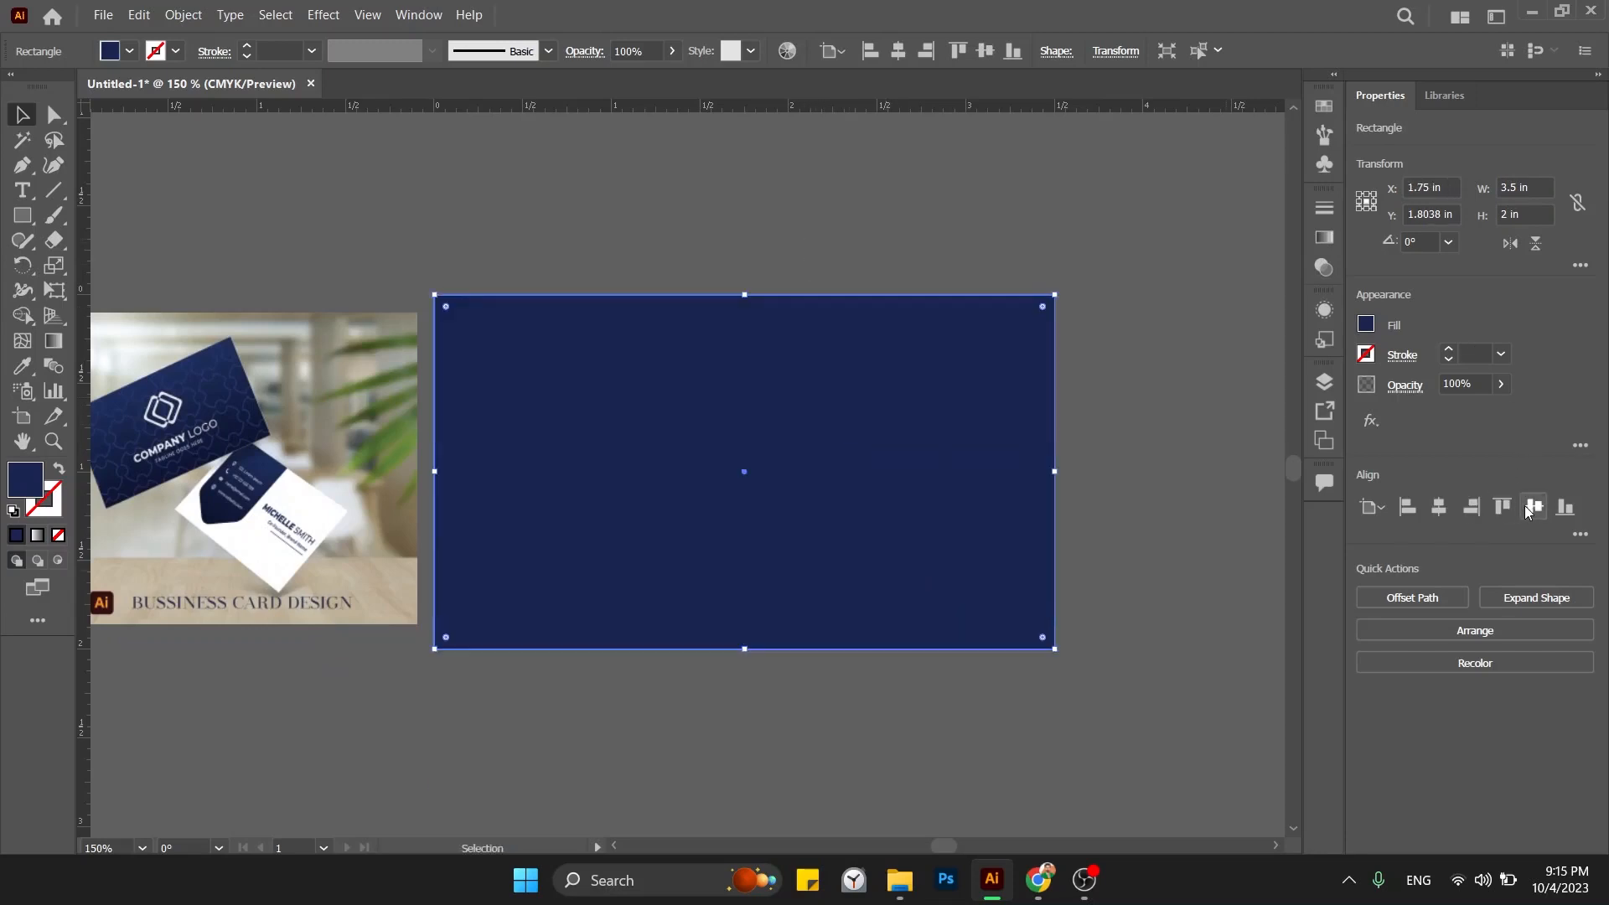
click(1132, 395)
click(886, 438)
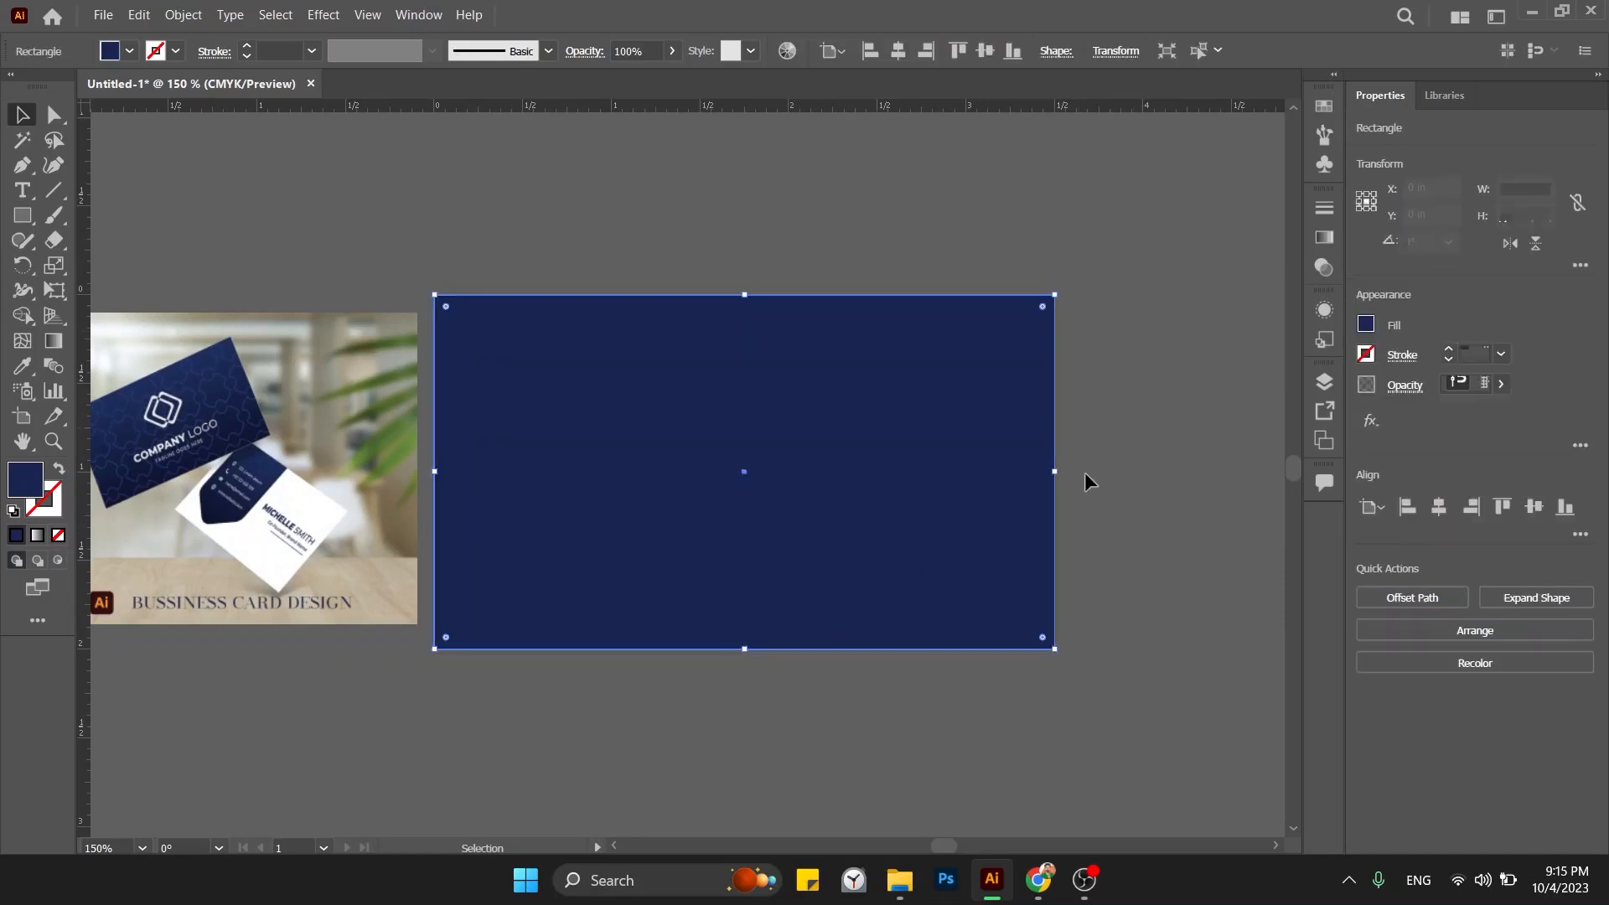
Drag the navy rectangle's right edge in to about 1.07 in wide, undoing a stray top-edge stretch.
drag(1050, 475, 647, 478)
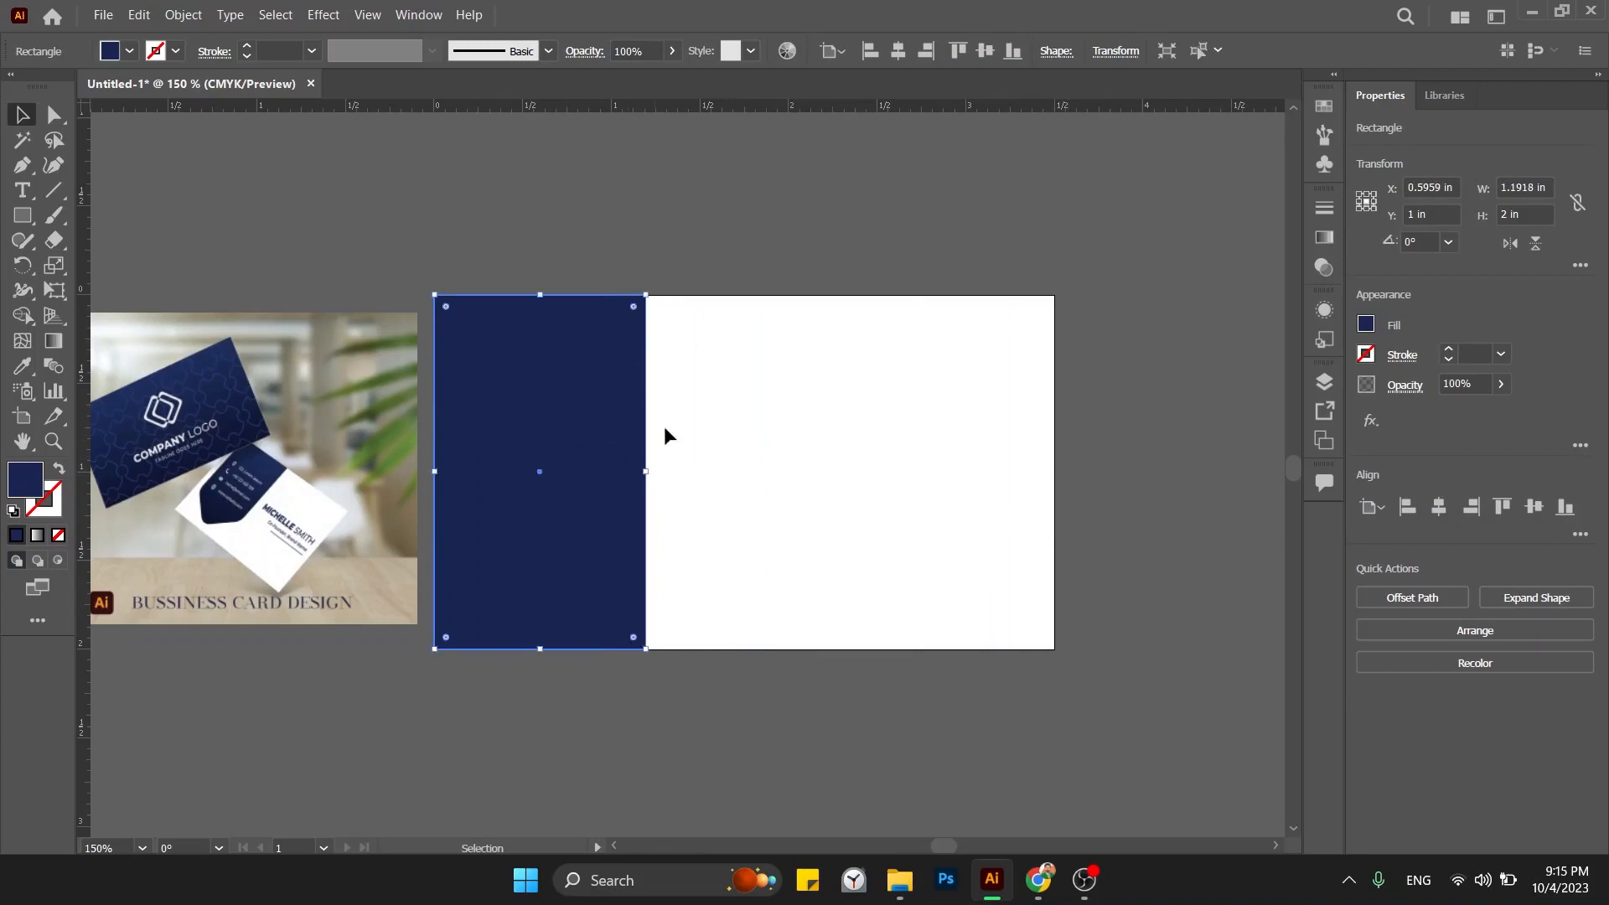
click(677, 514)
click(610, 448)
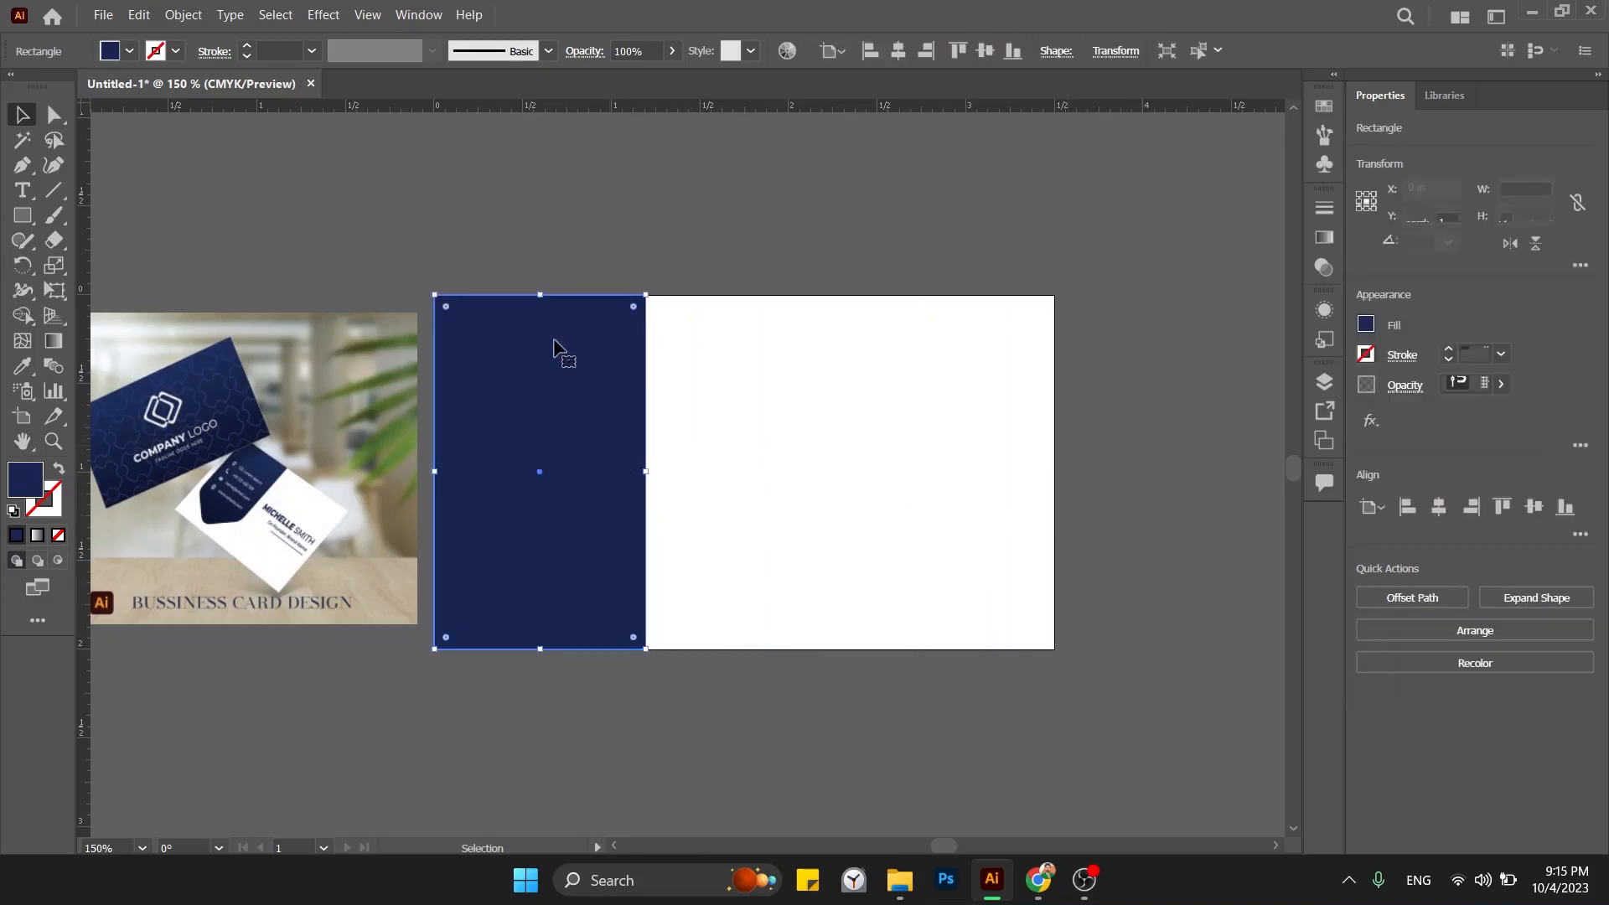
drag(542, 298, 543, 290)
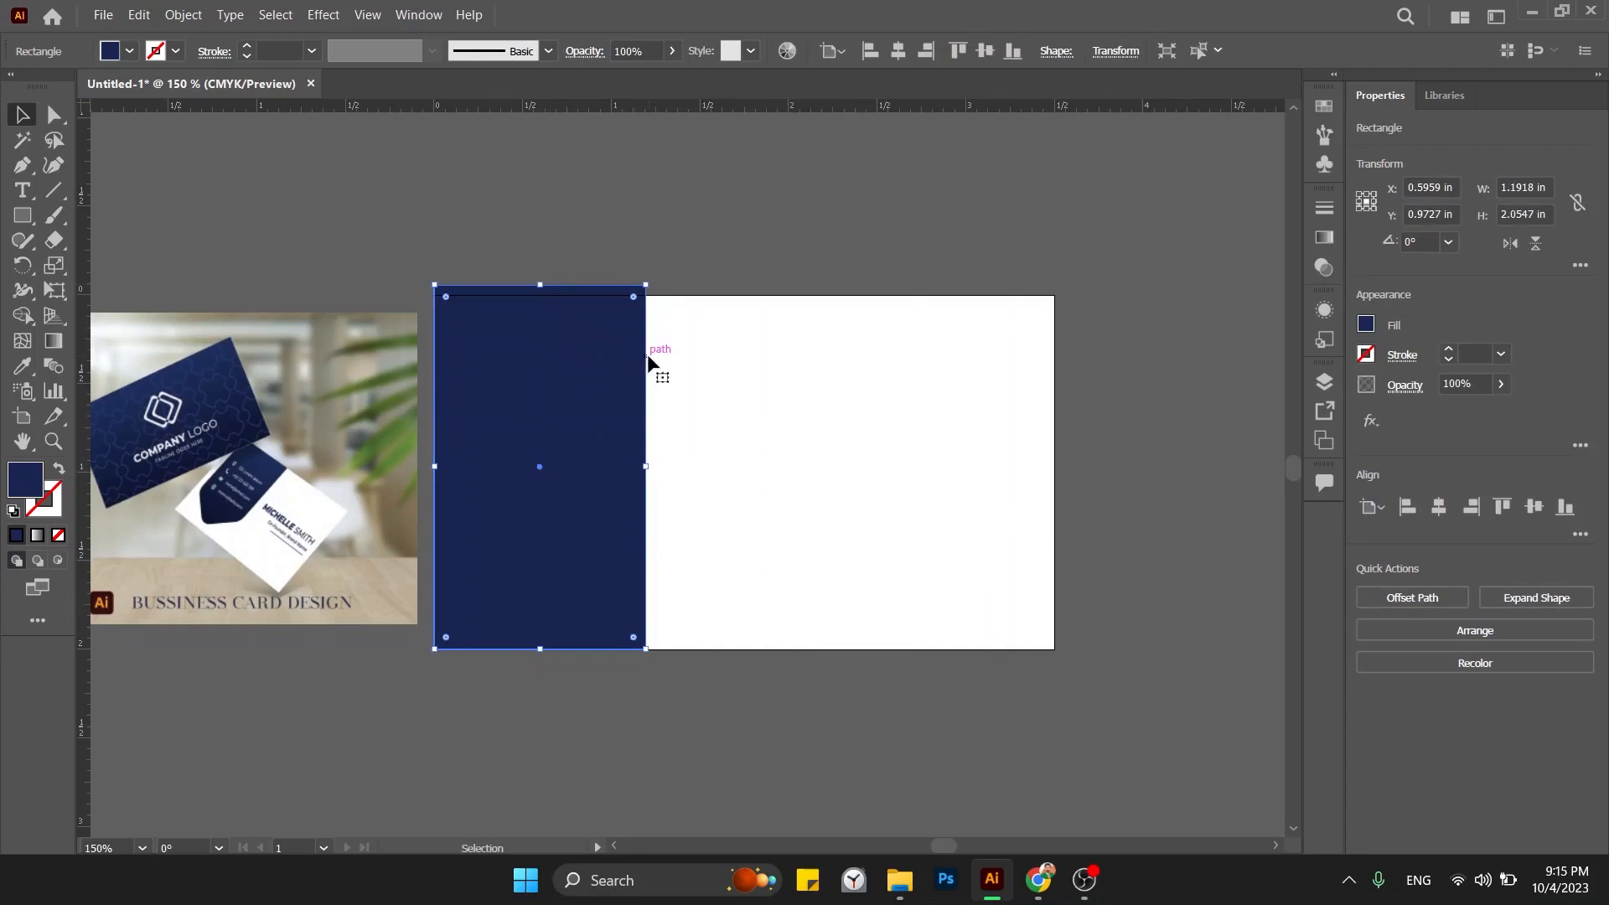
key(ctrl+z)
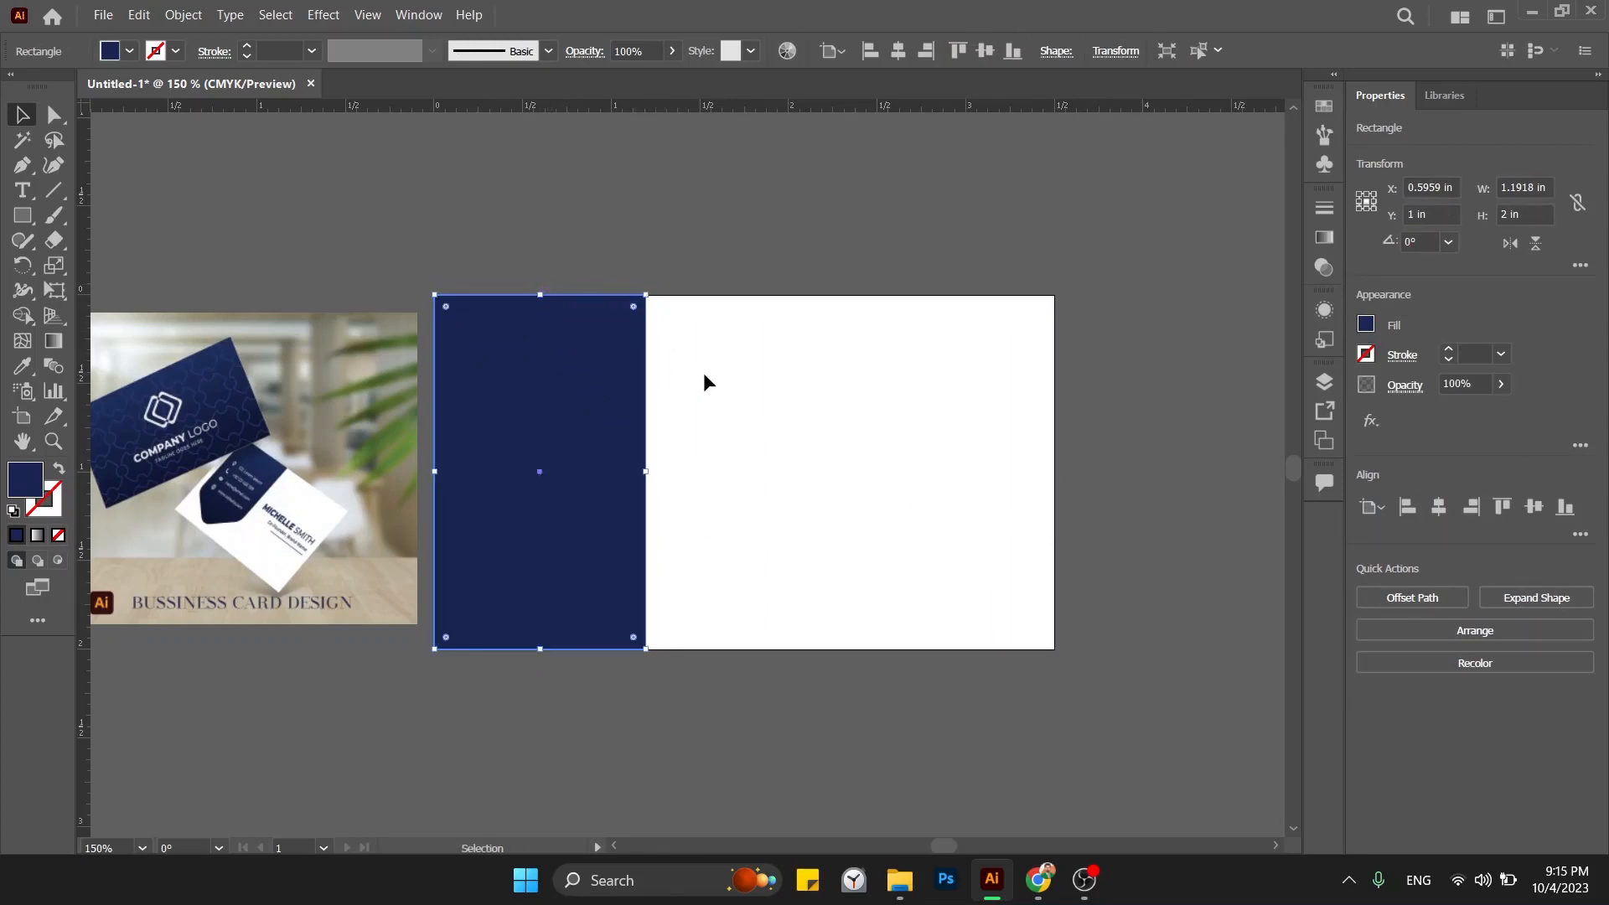
key(a)
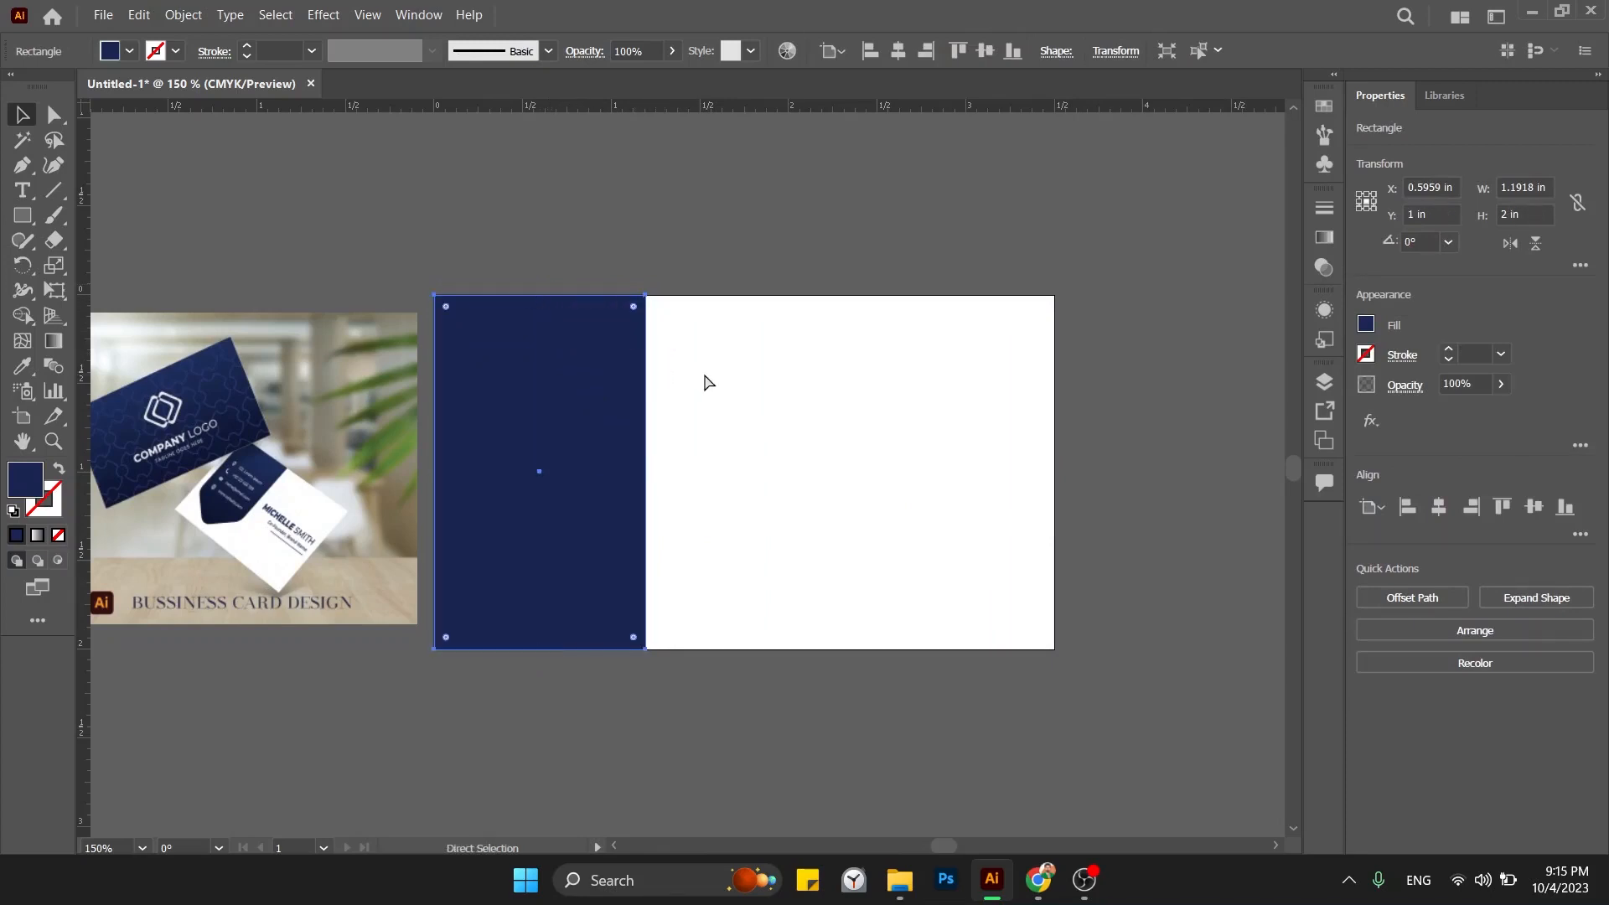
key(ctrl+z)
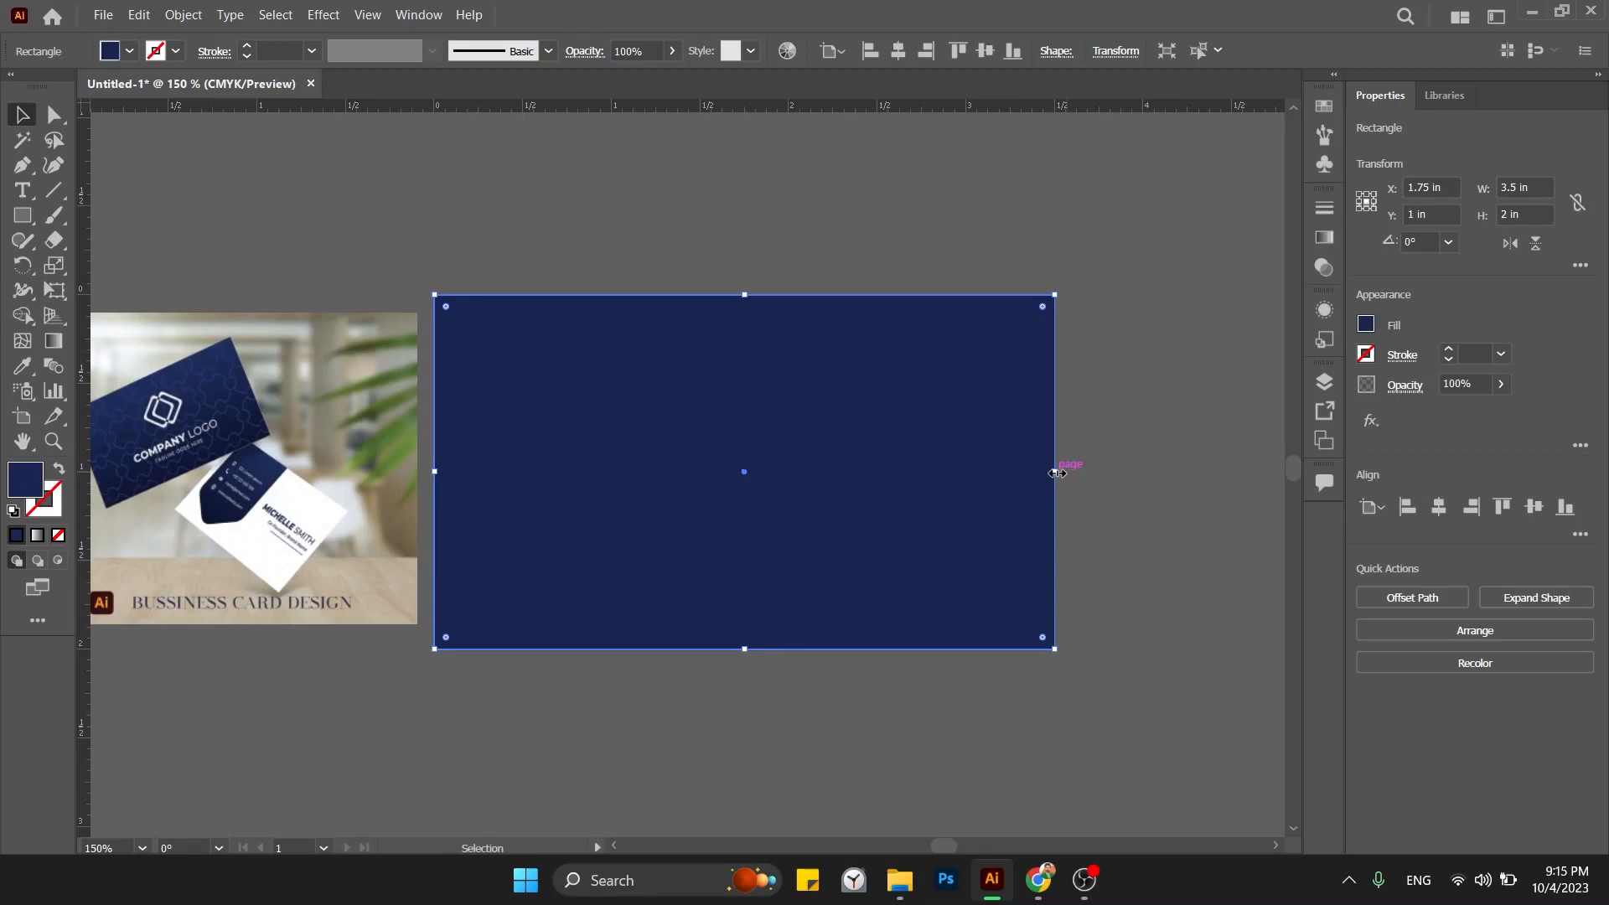
drag(1056, 473, 679, 473)
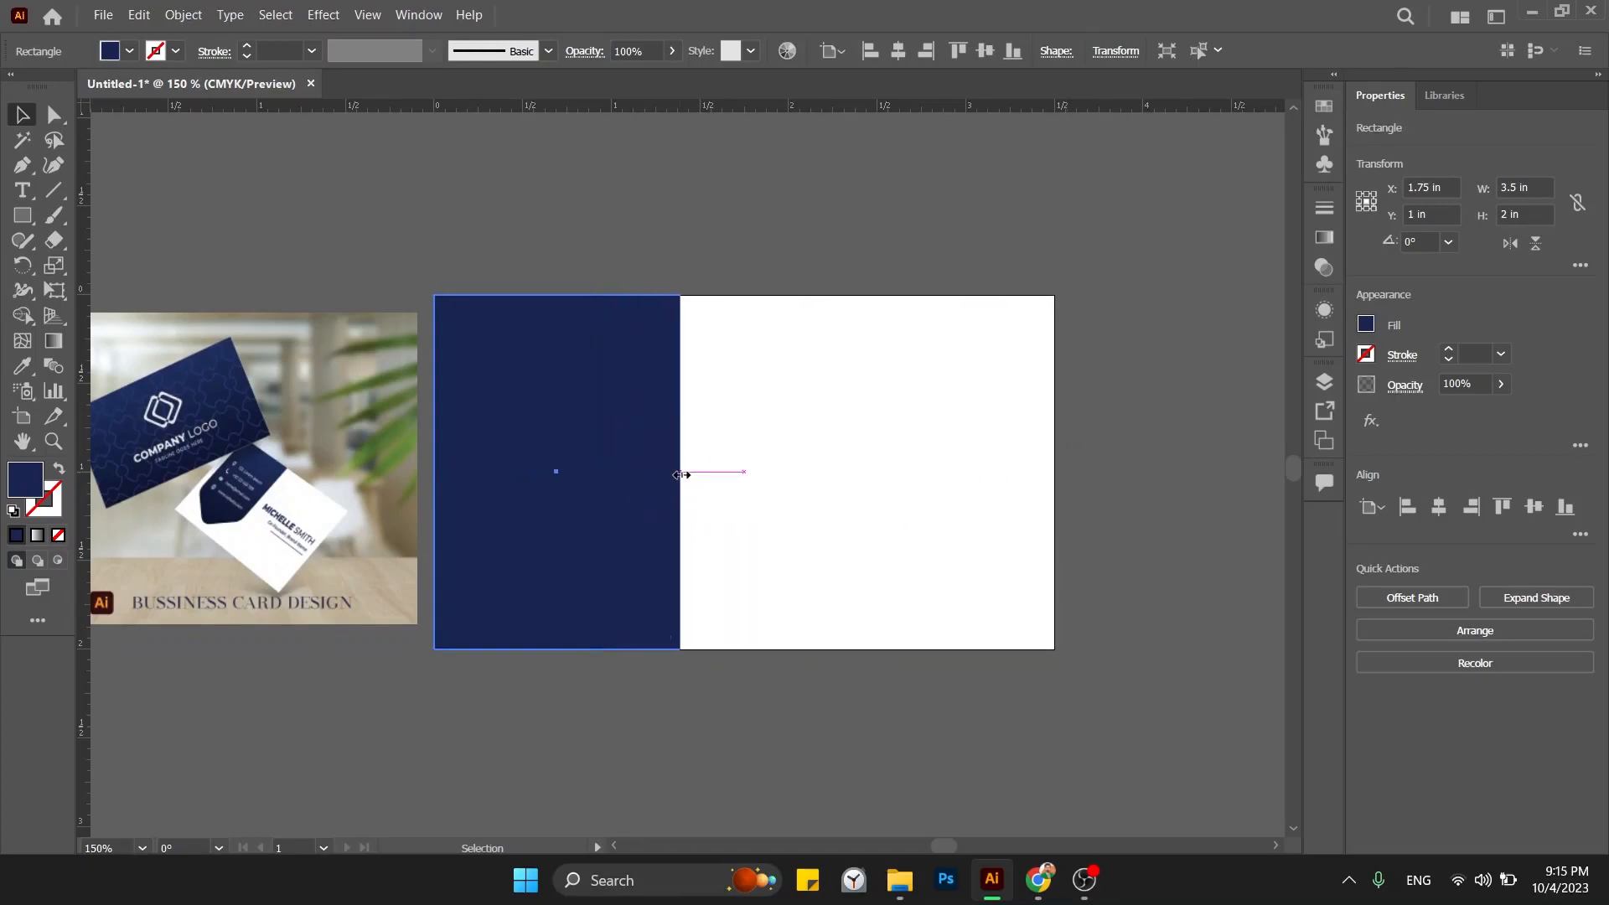
click(772, 498)
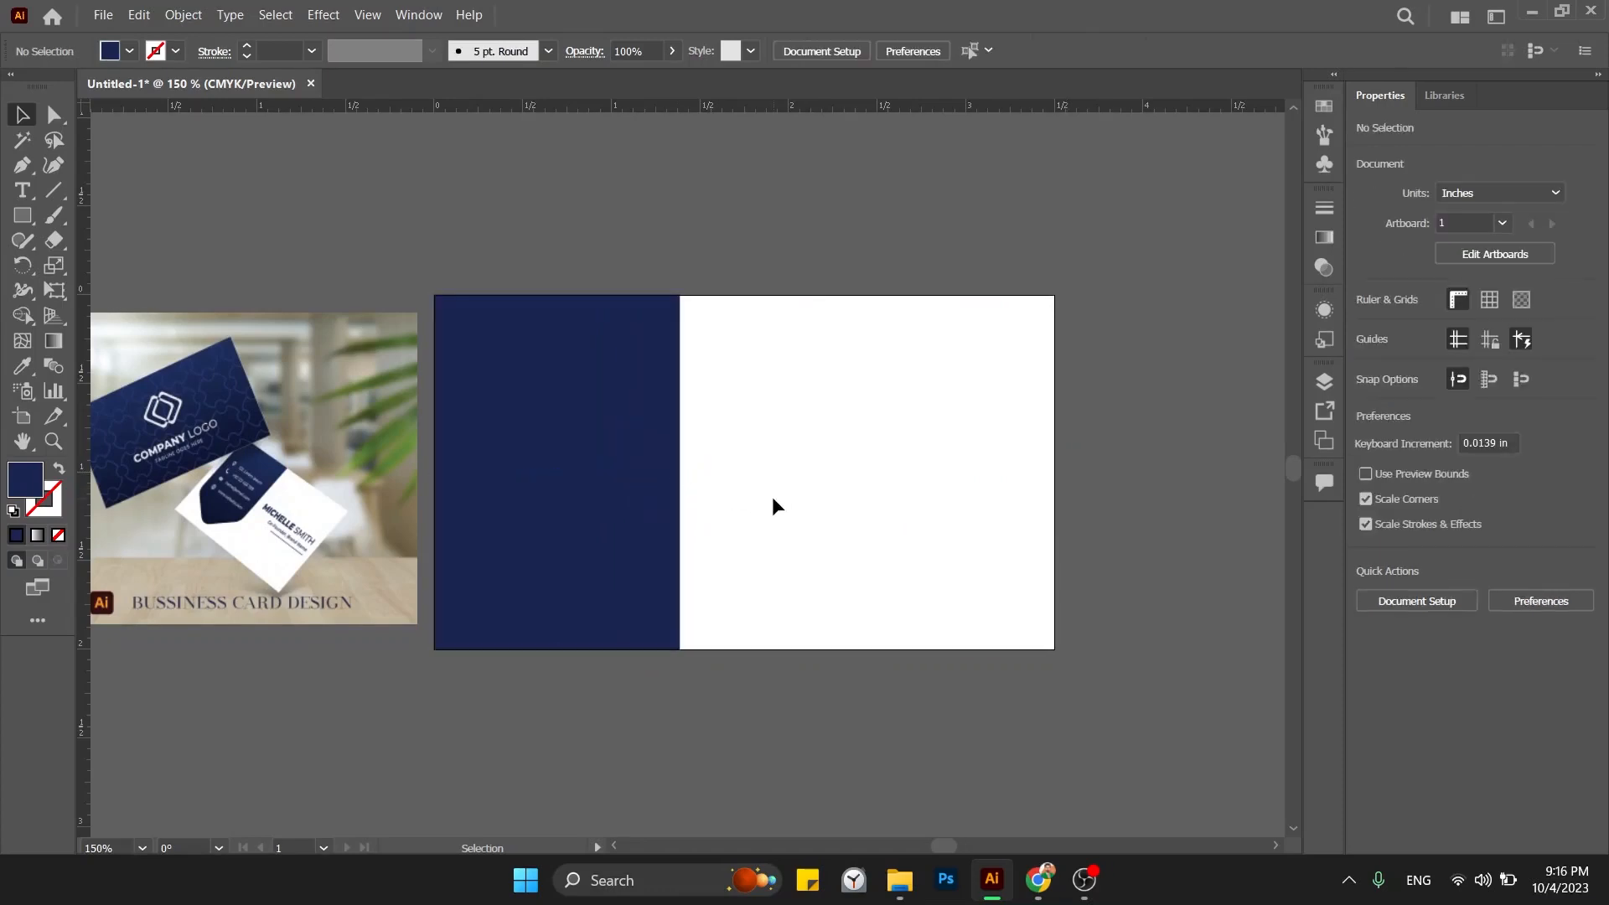
Type the card holder's full name in capitals on the white area and move it into place.
key(t)
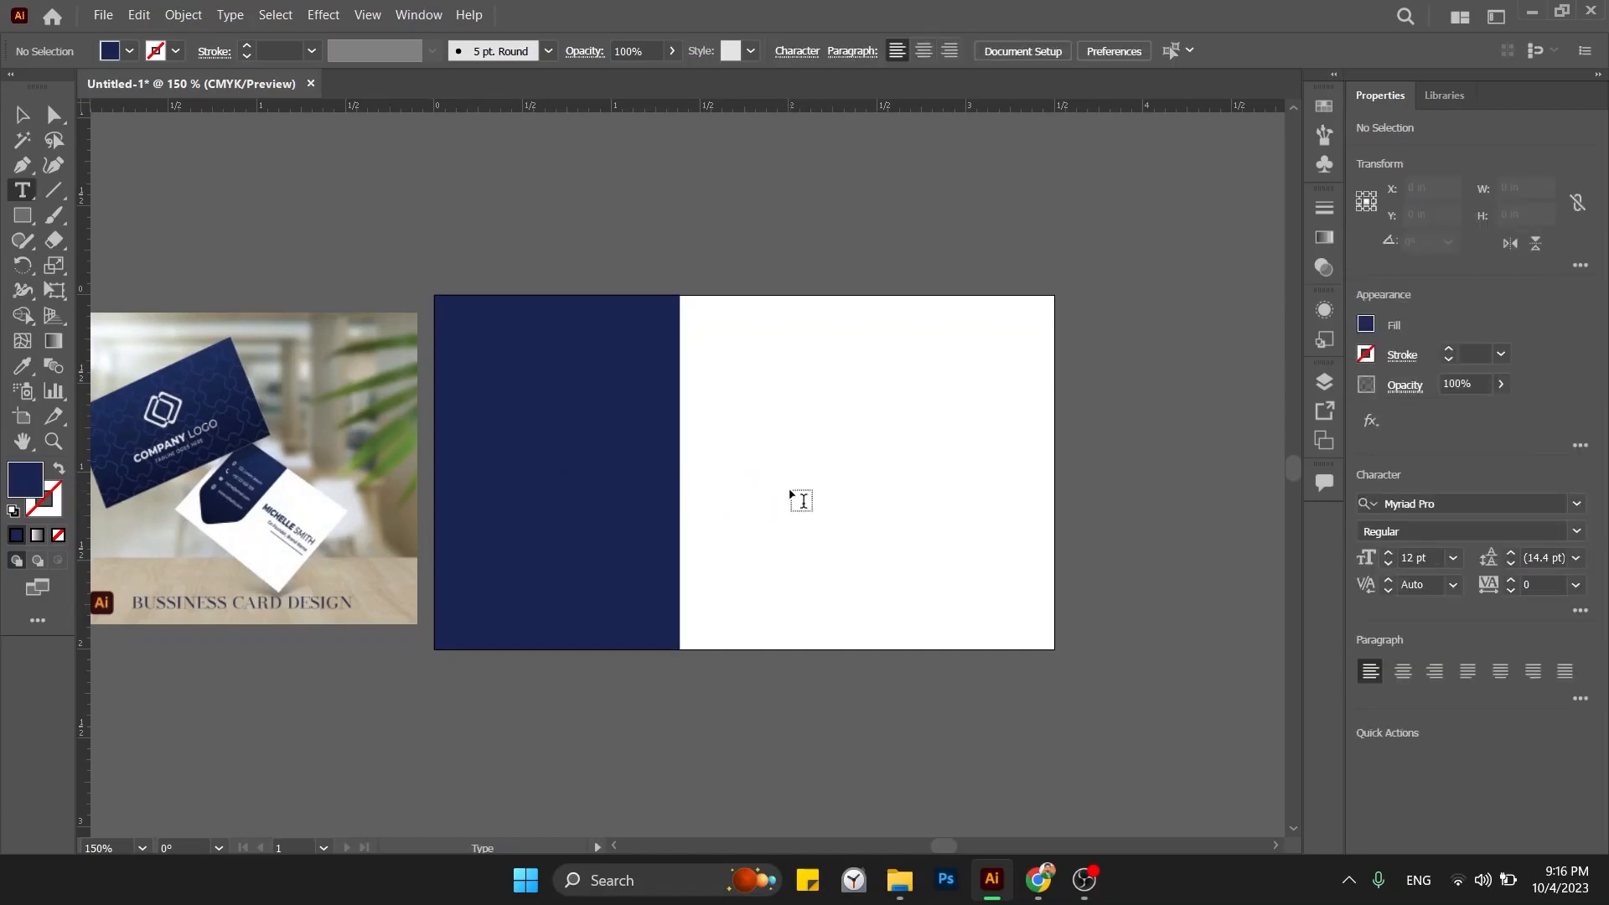
click(828, 408)
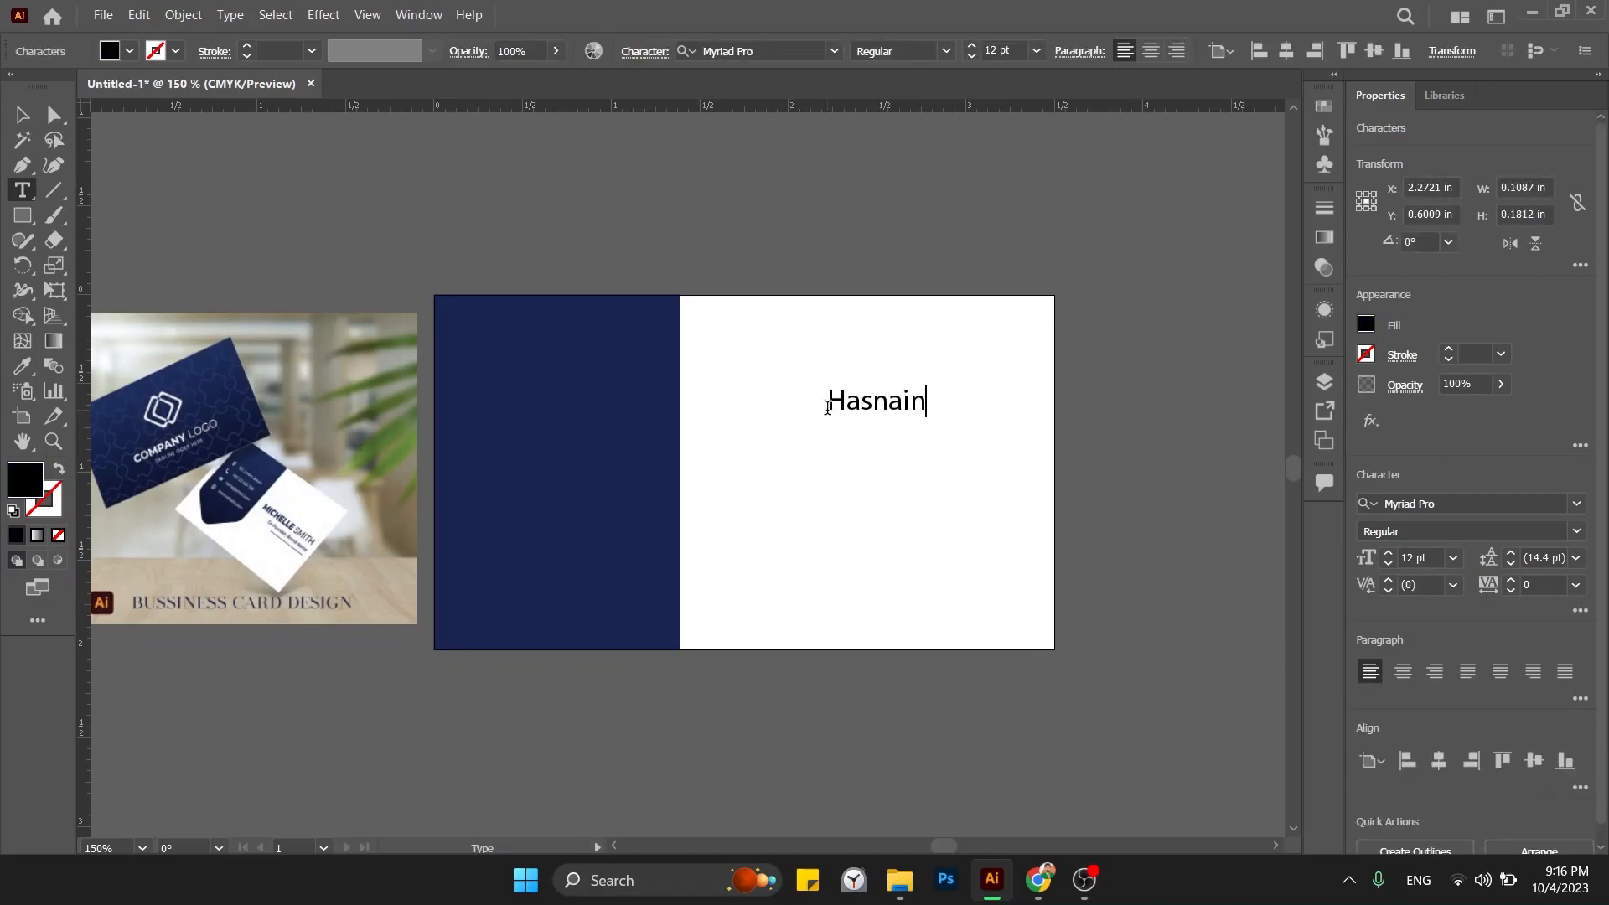
key(ctrl+a)
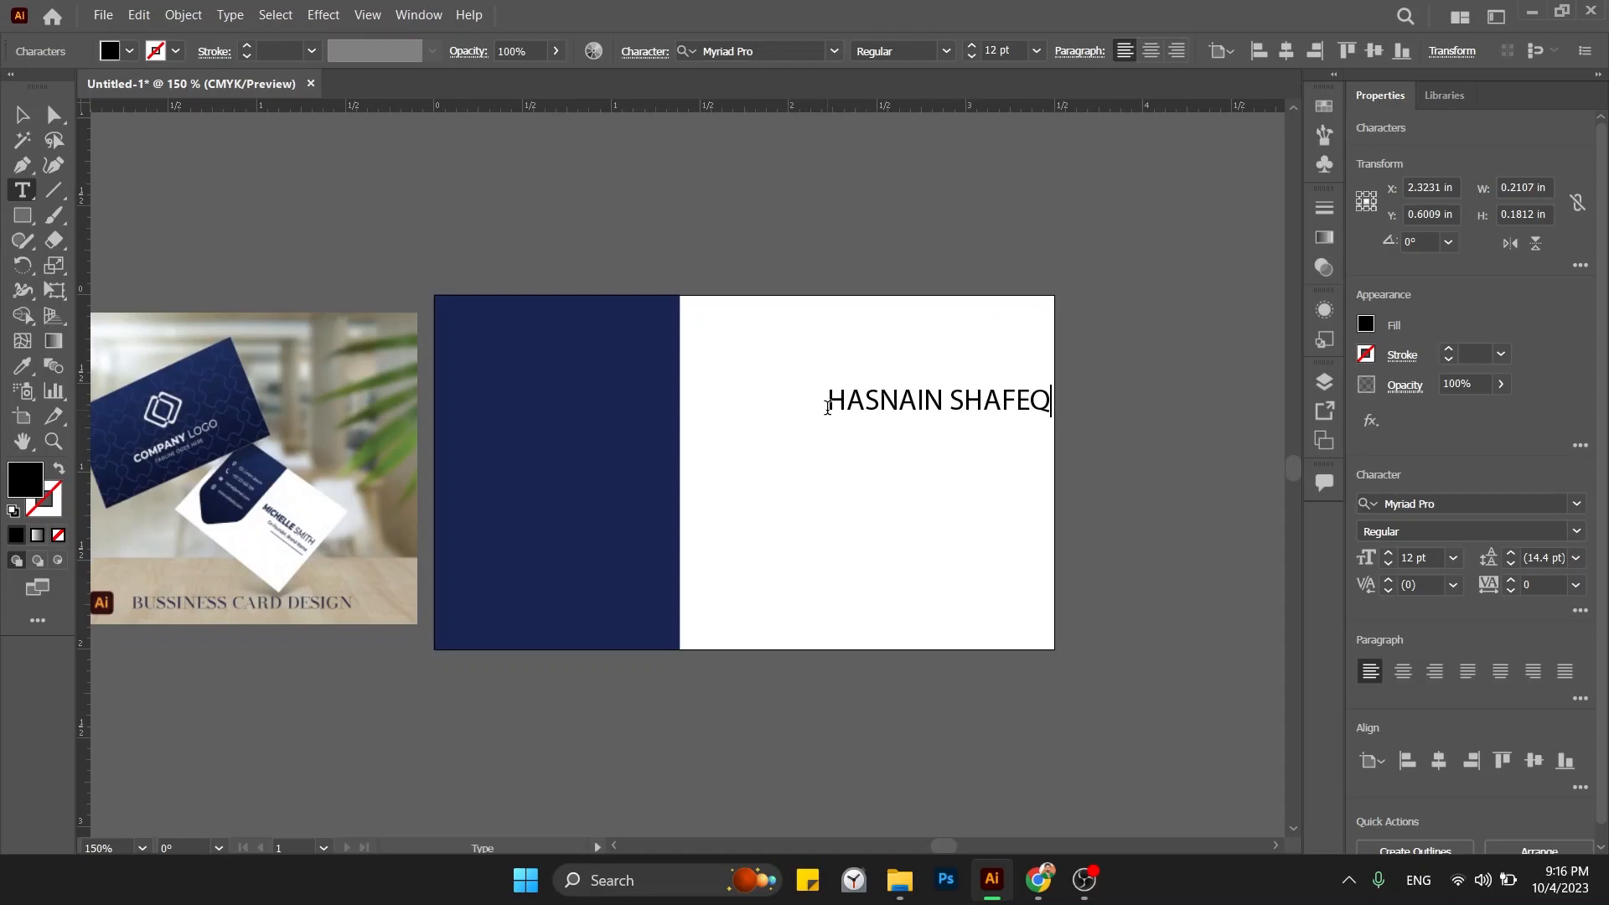
key(Escape)
drag(827, 414, 736, 447)
Set the name text's font to Montserrat ExtraBold.
click(1440, 504)
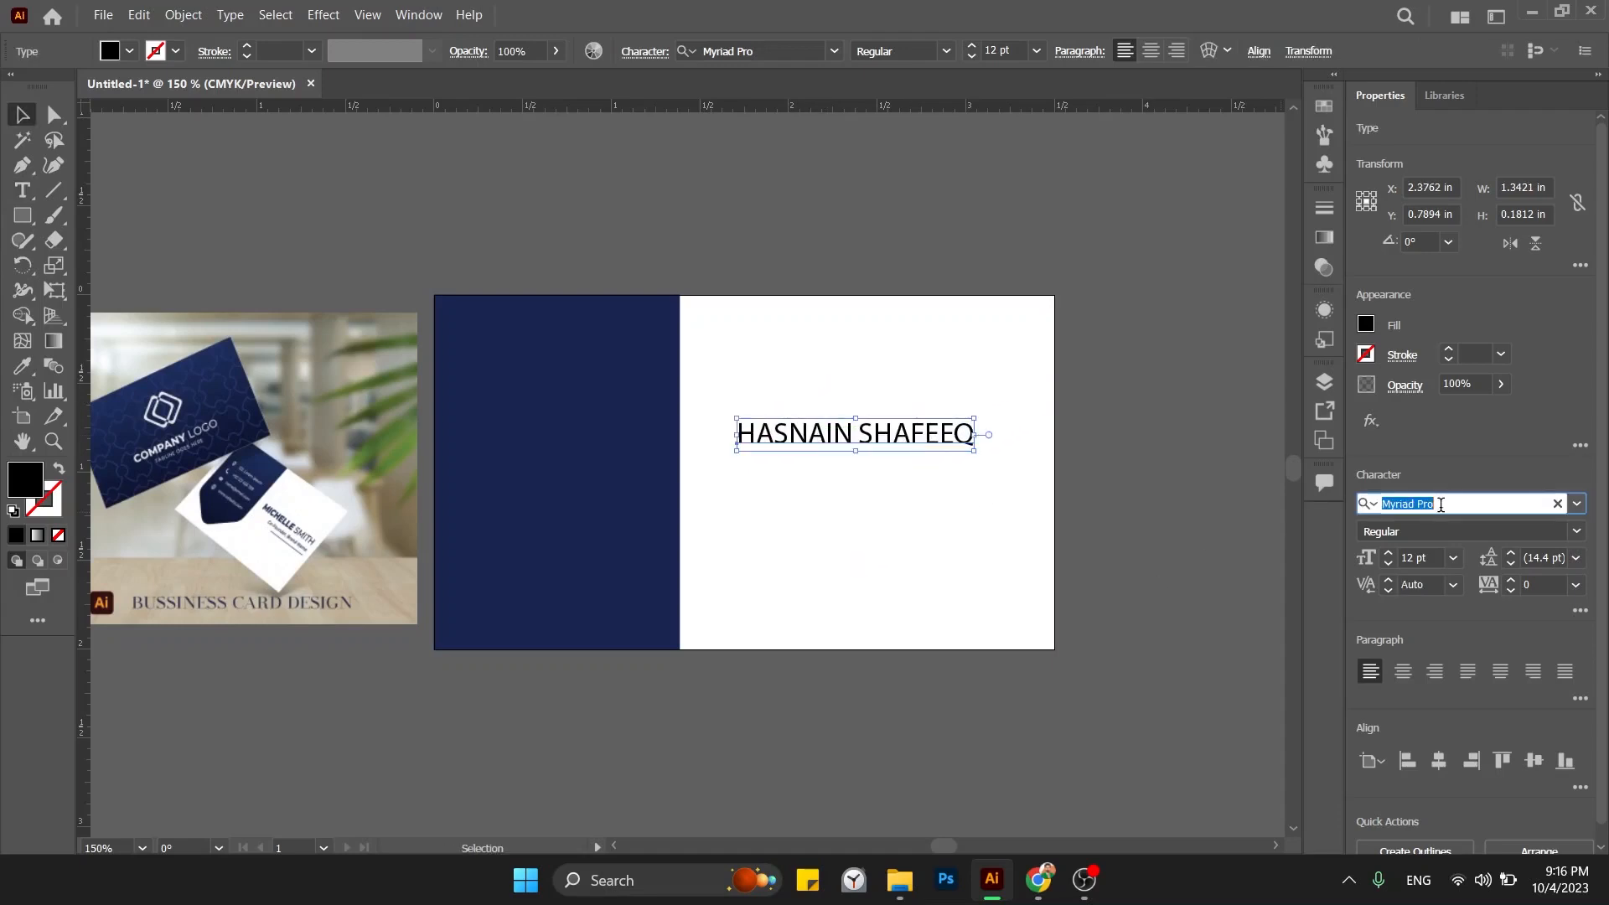
text(arial)
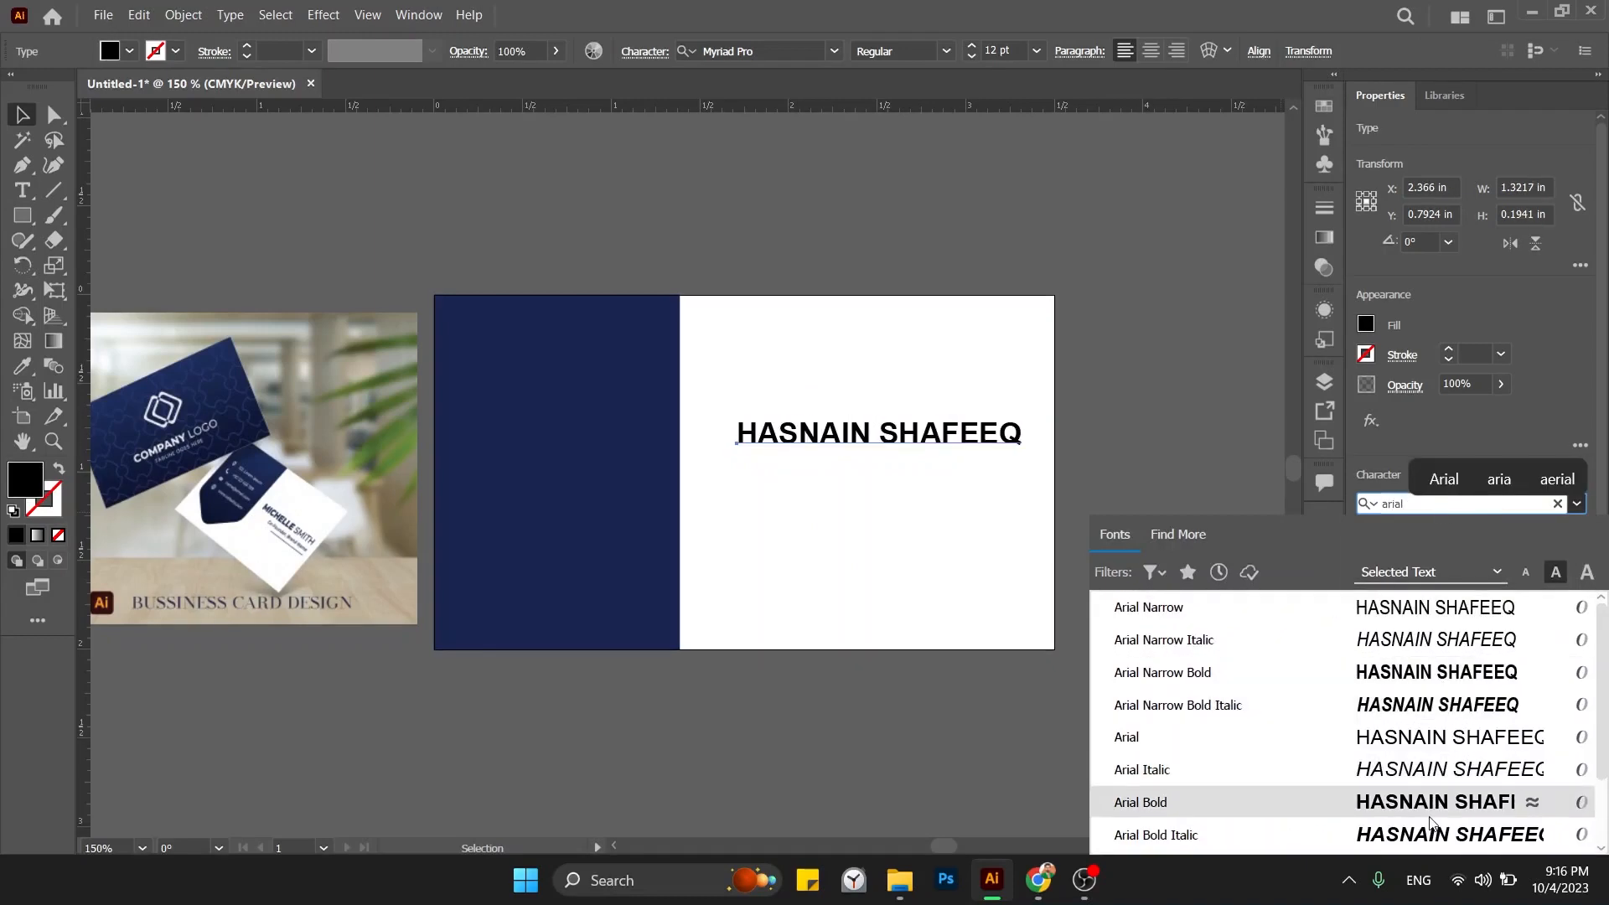
scroll(1429, 820, down, 1)
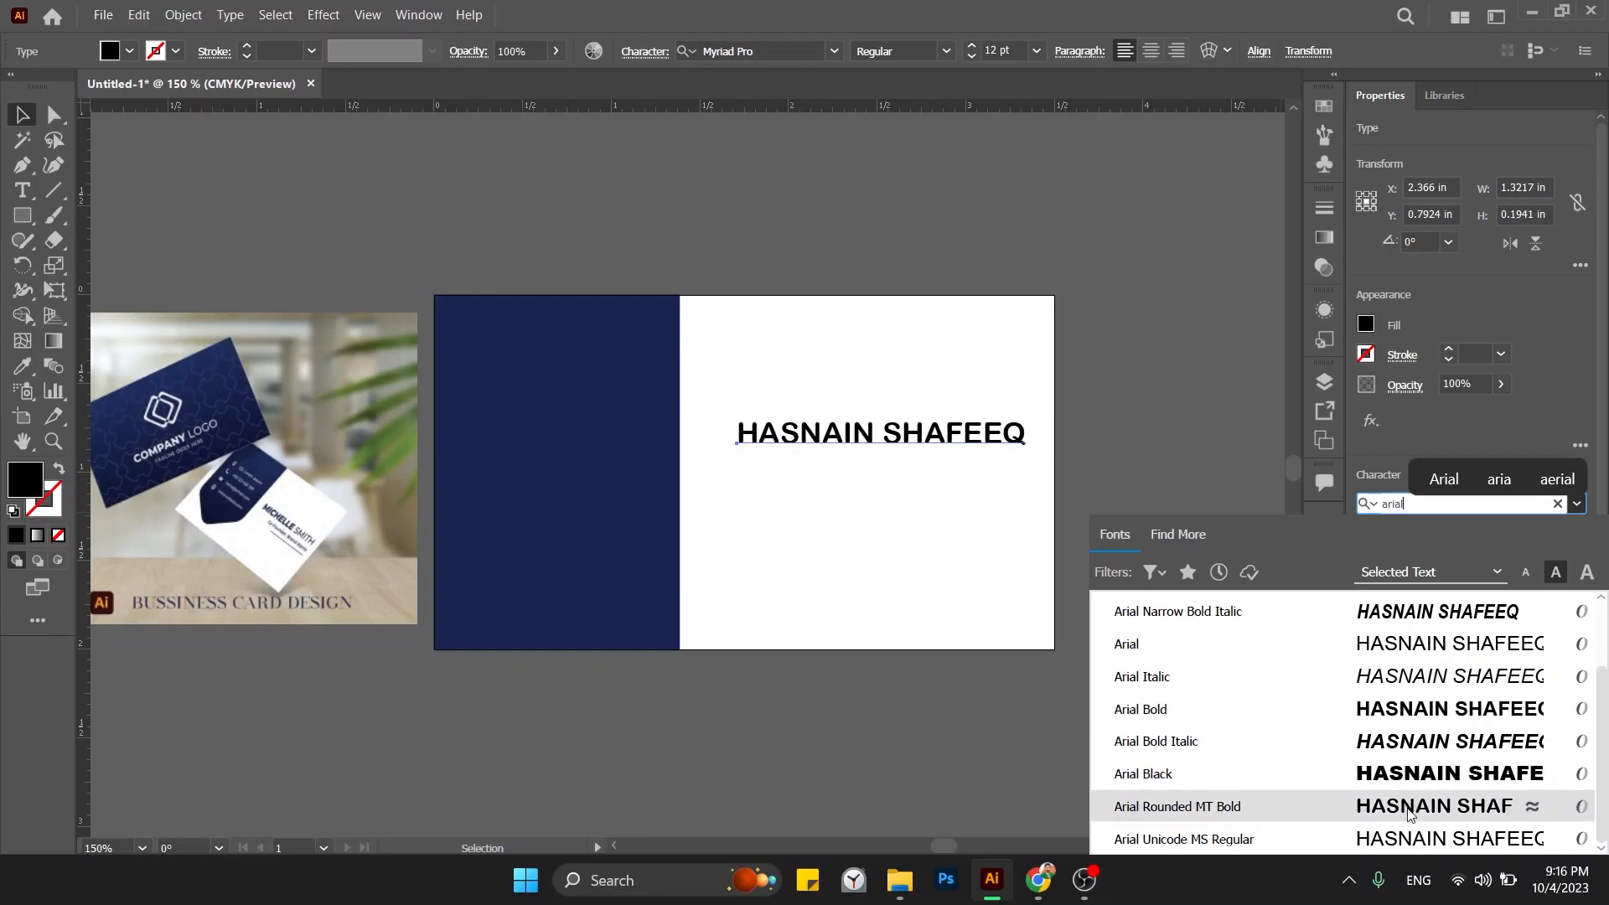
scroll(1410, 813, up, 1)
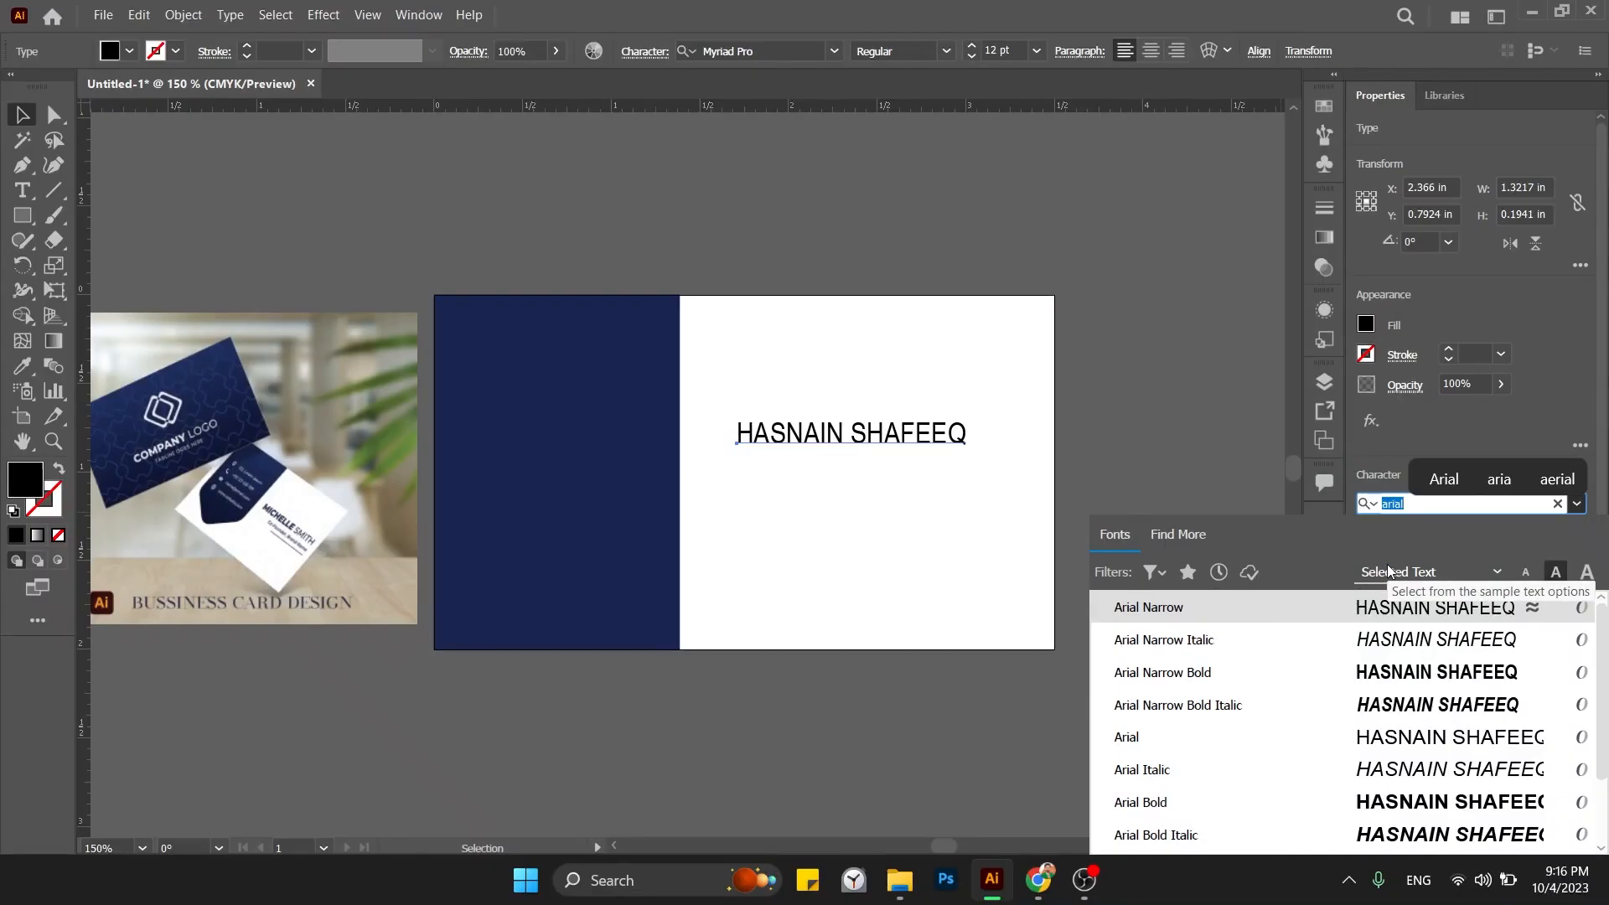
text(mont)
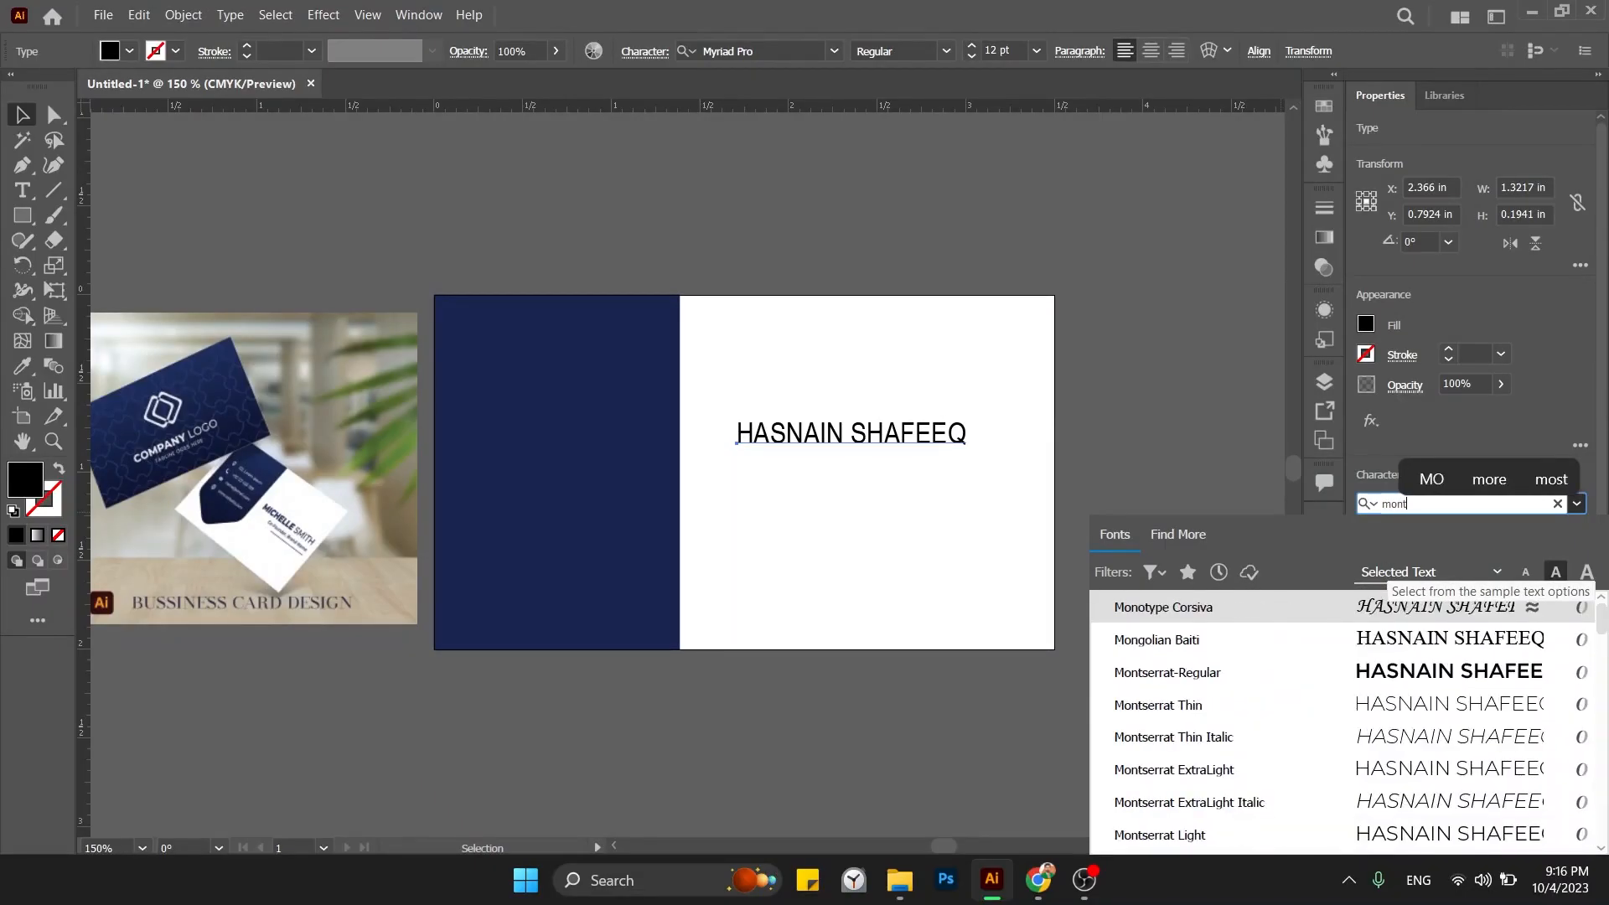
scroll(1375, 637, down, 1)
scroll(1372, 778, down, 2)
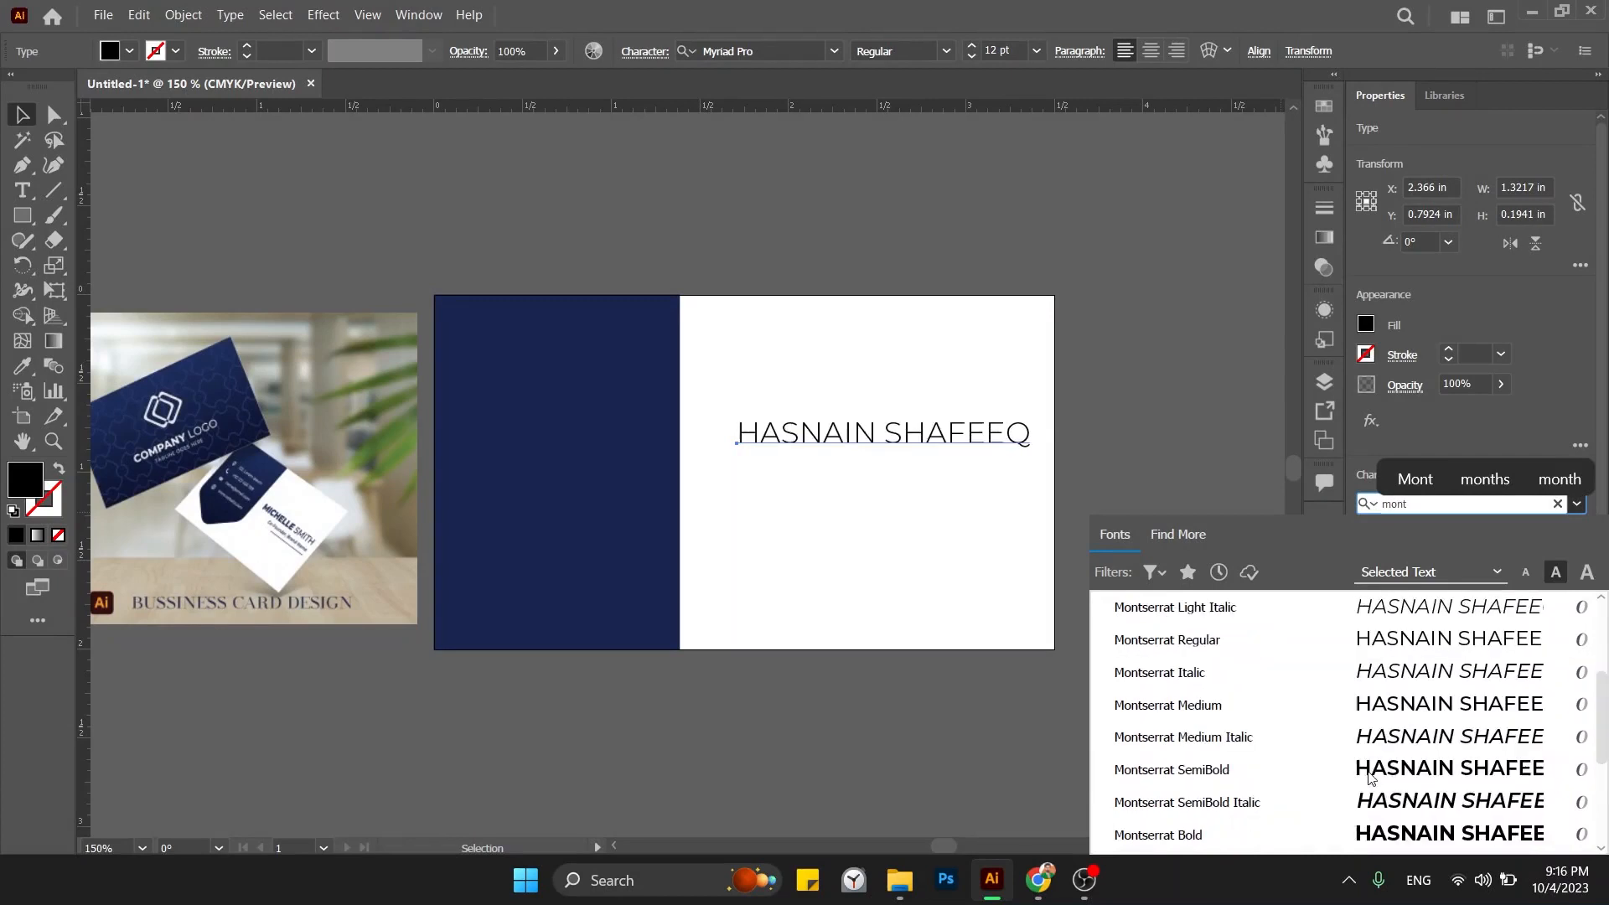
scroll(1302, 735, down, 2)
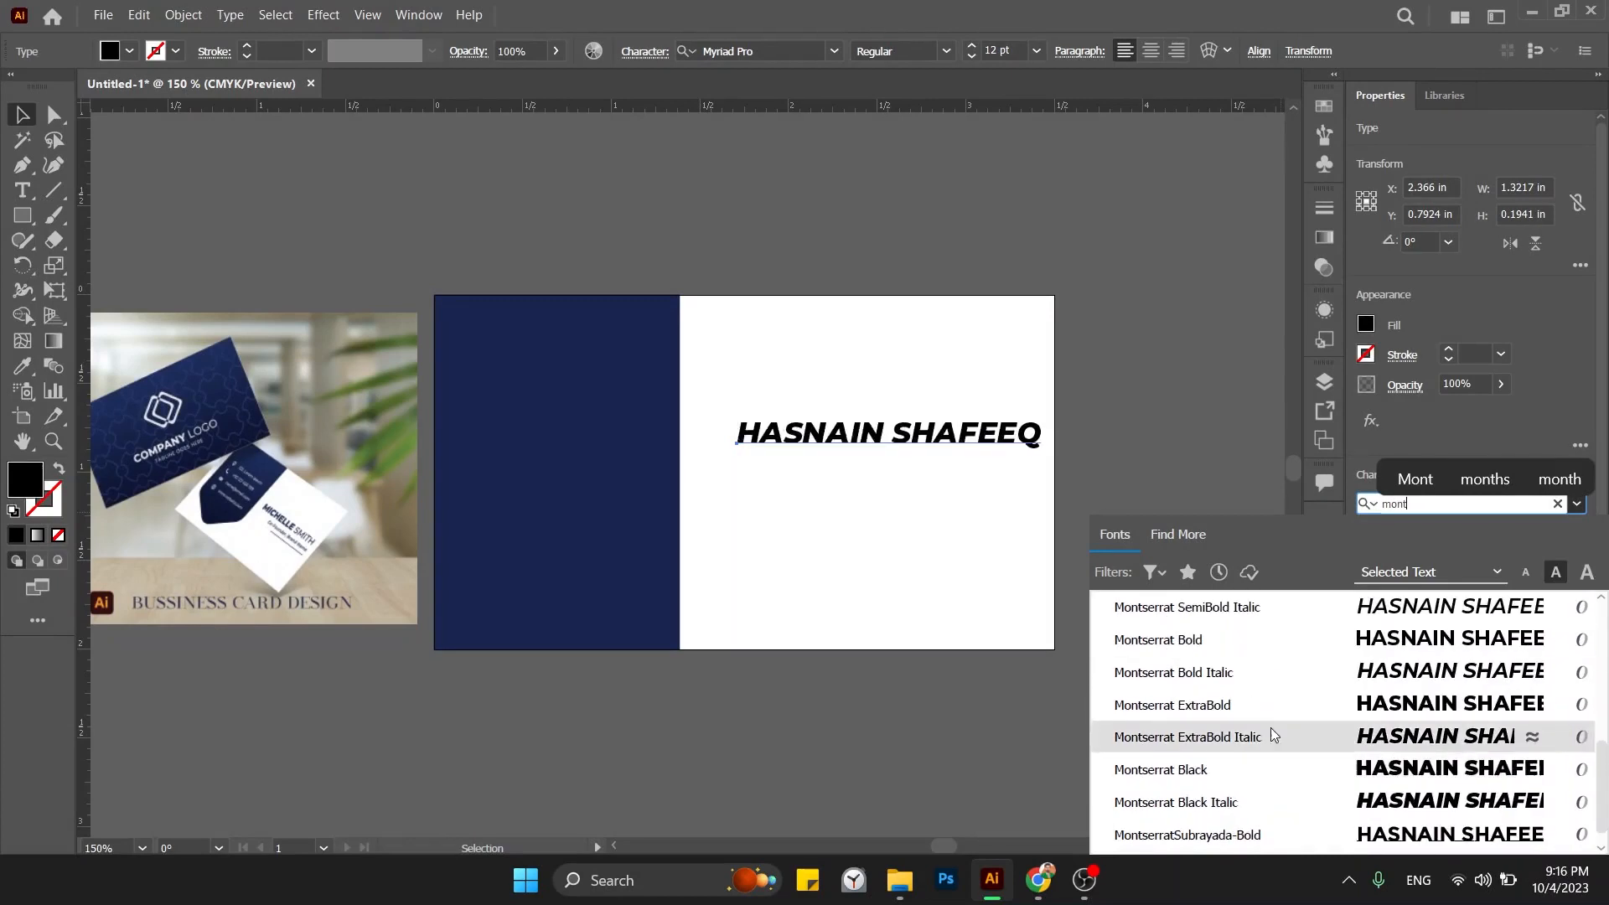
click(1250, 701)
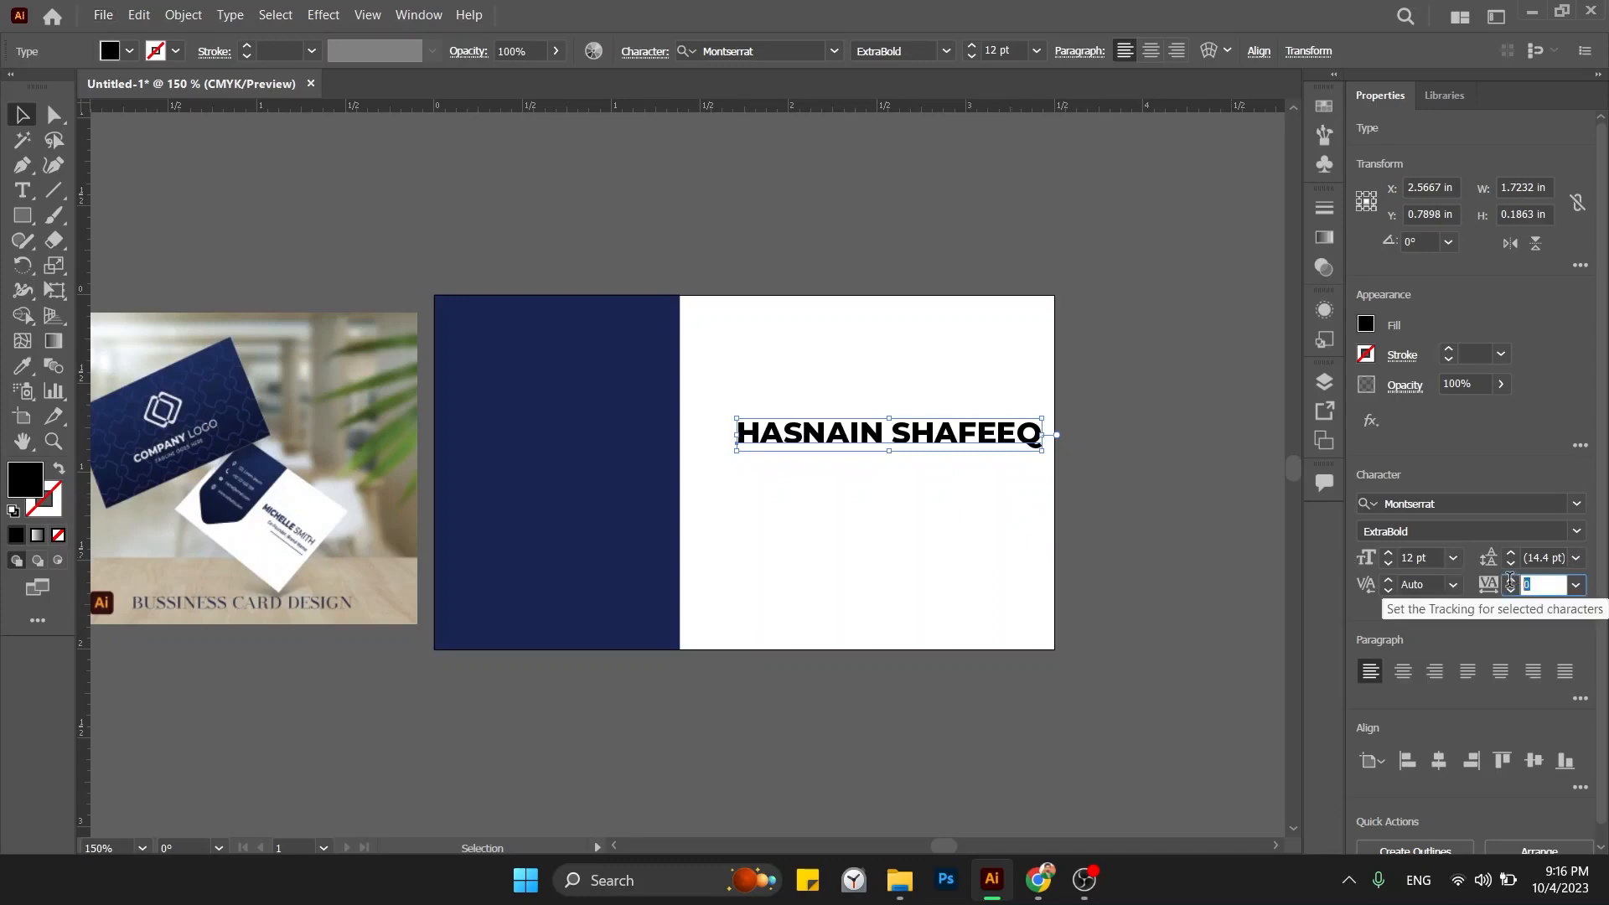
Tighten the name heading's tracking to -40.
click(1540, 585)
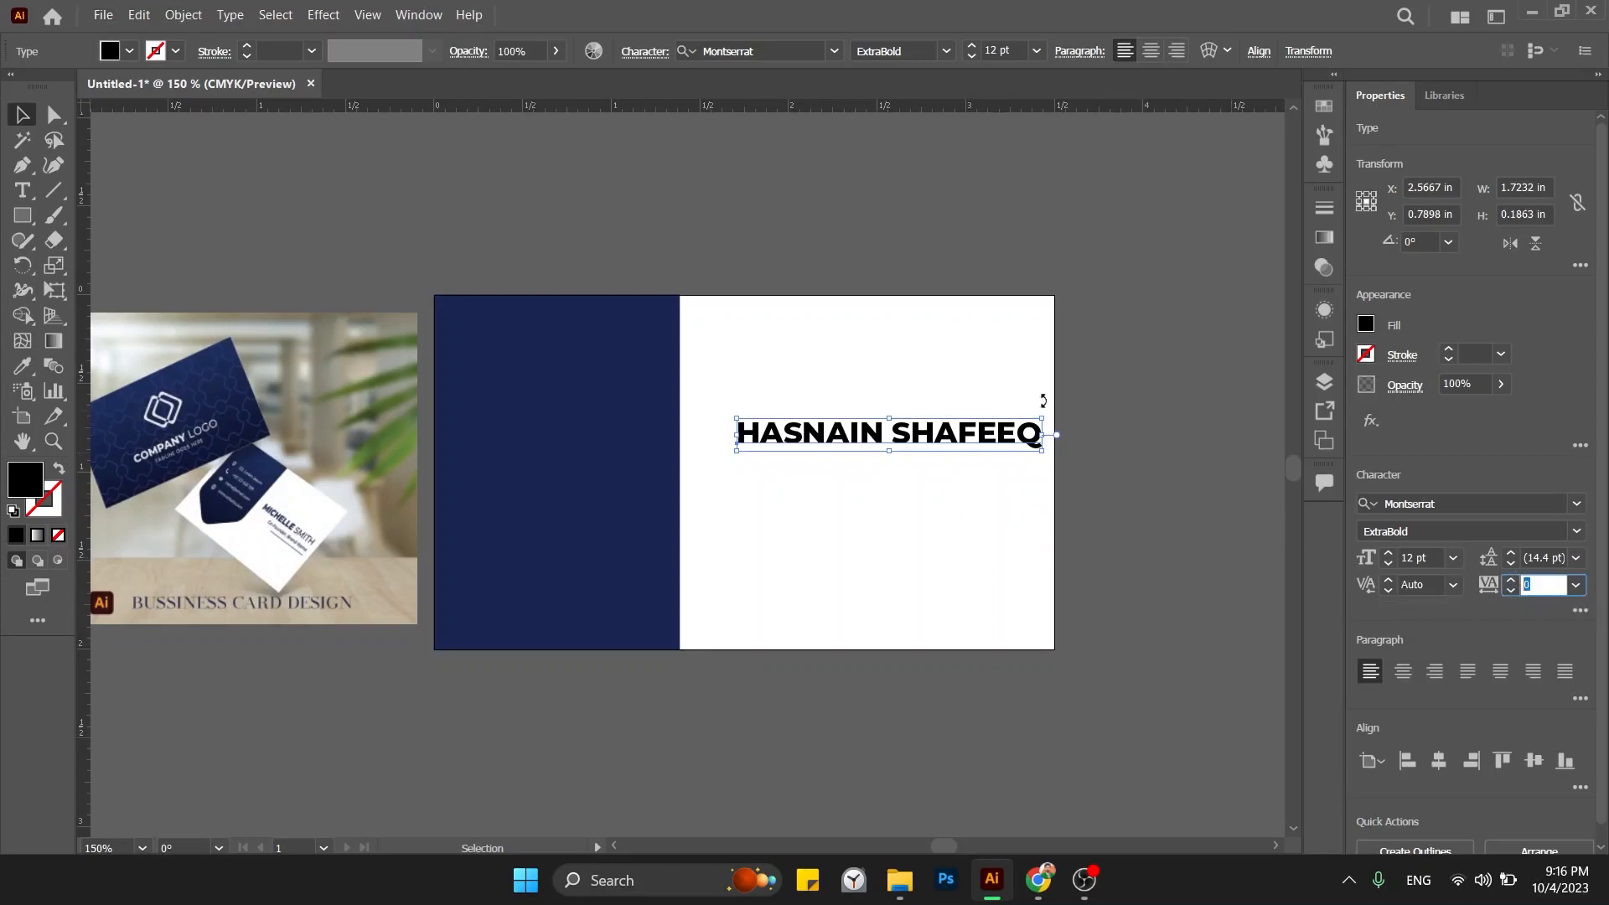
key(Return)
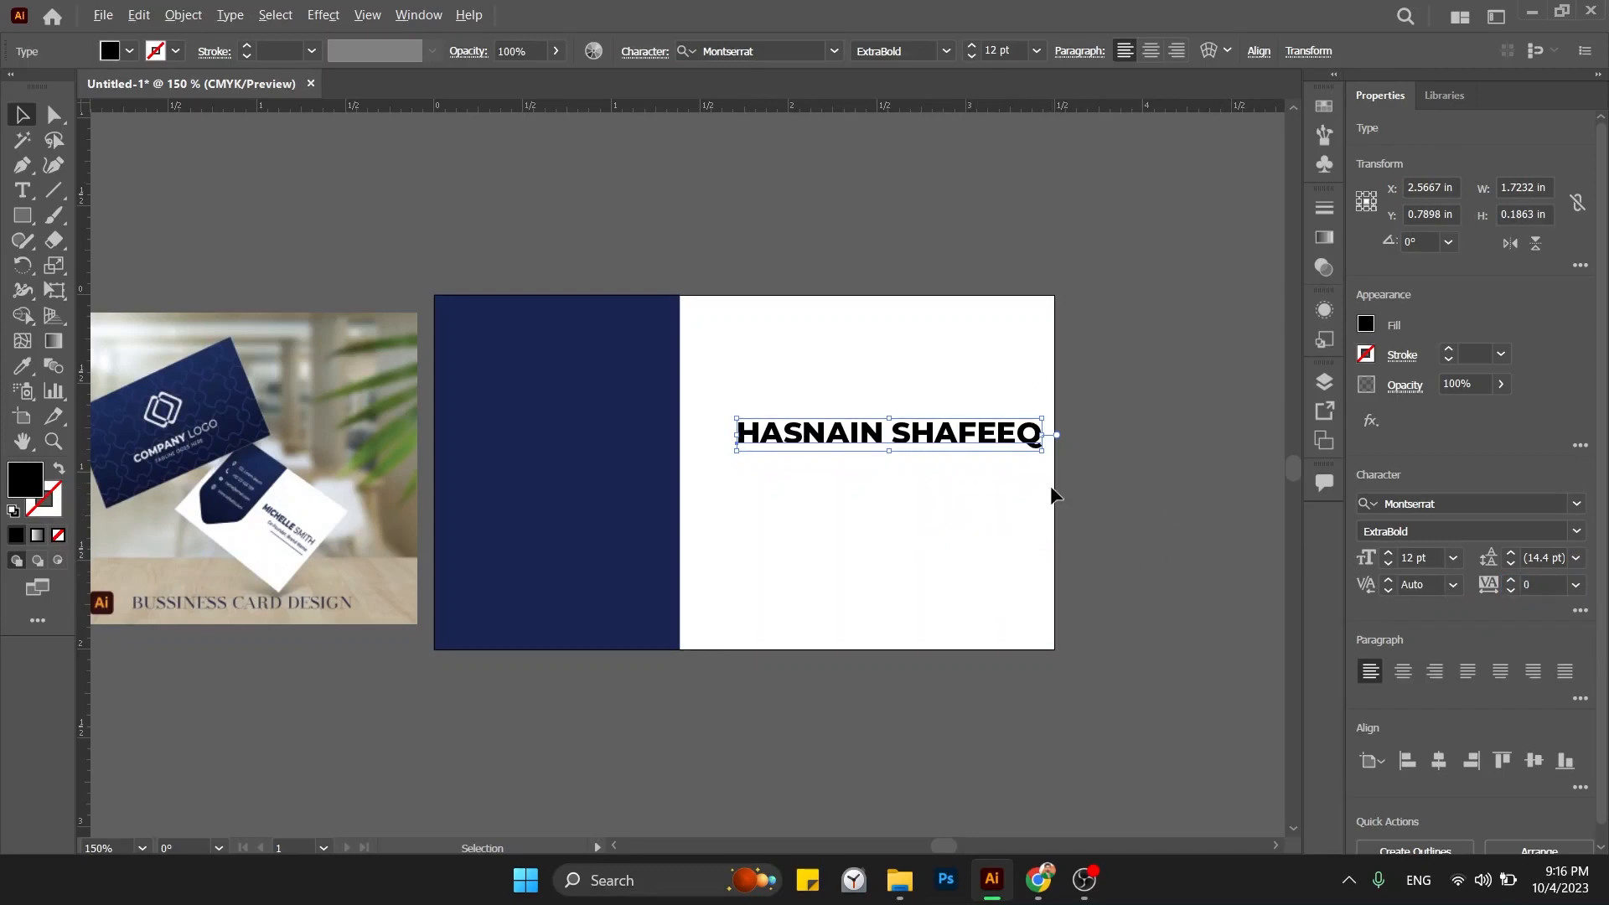
key(alt+Right)
key(alt+Right)
key(alt+Right)
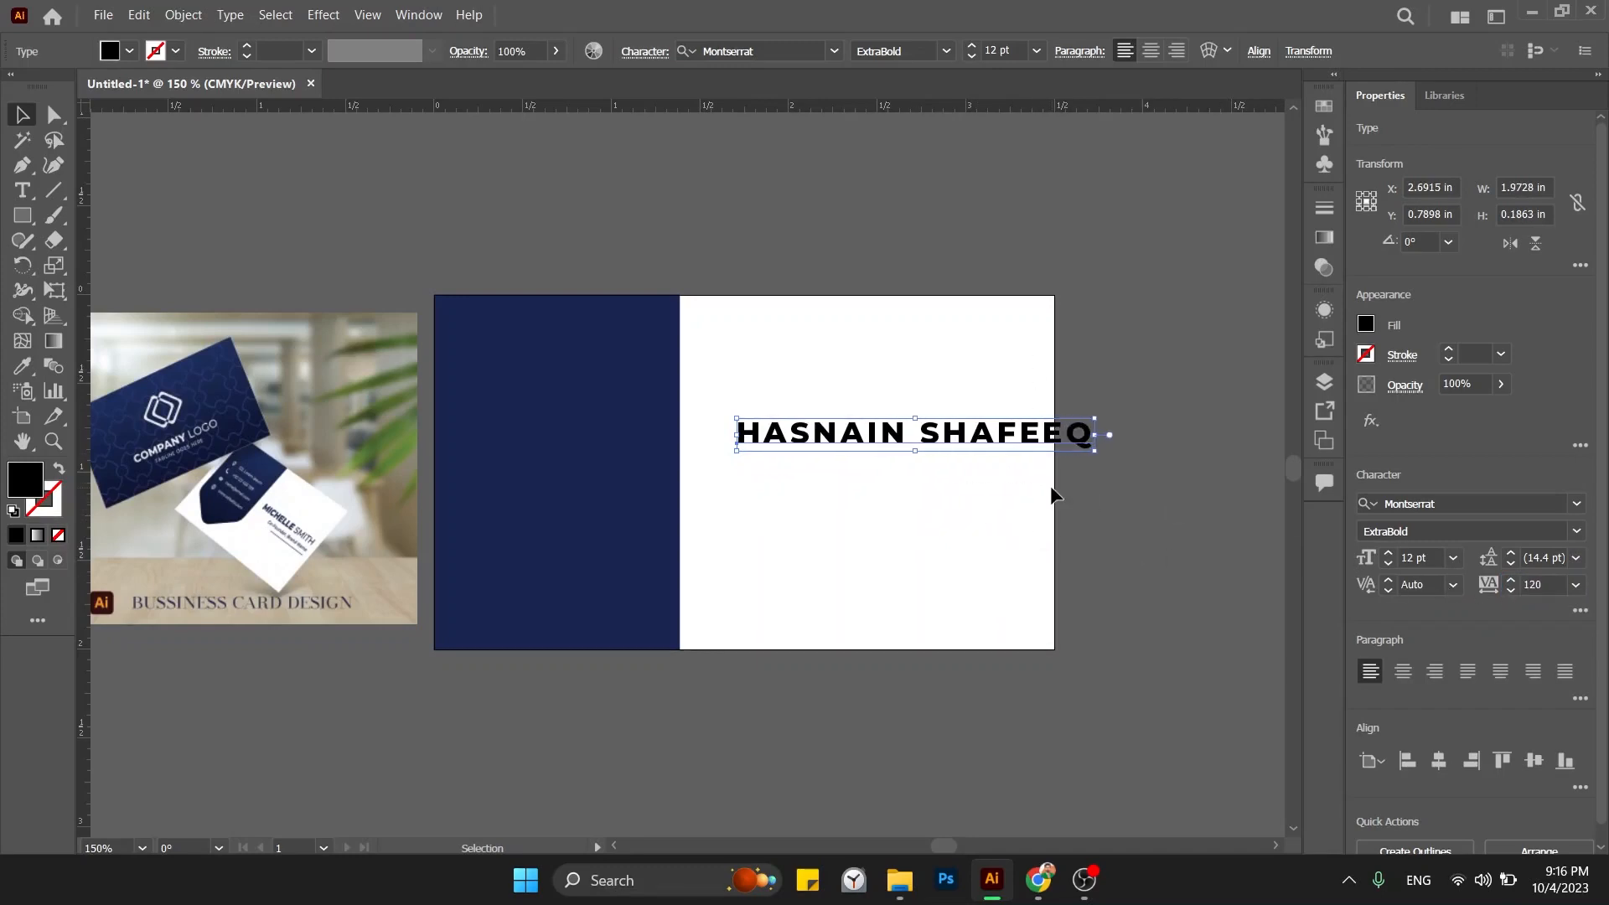
key(alt+Left)
key(alt+Left)
key(alt+Left)
key(alt+Left)
key(alt+Left)
key(alt+Left)
key(alt+Left)
key(alt+Left)
key(alt+Left)
key(alt+Left)
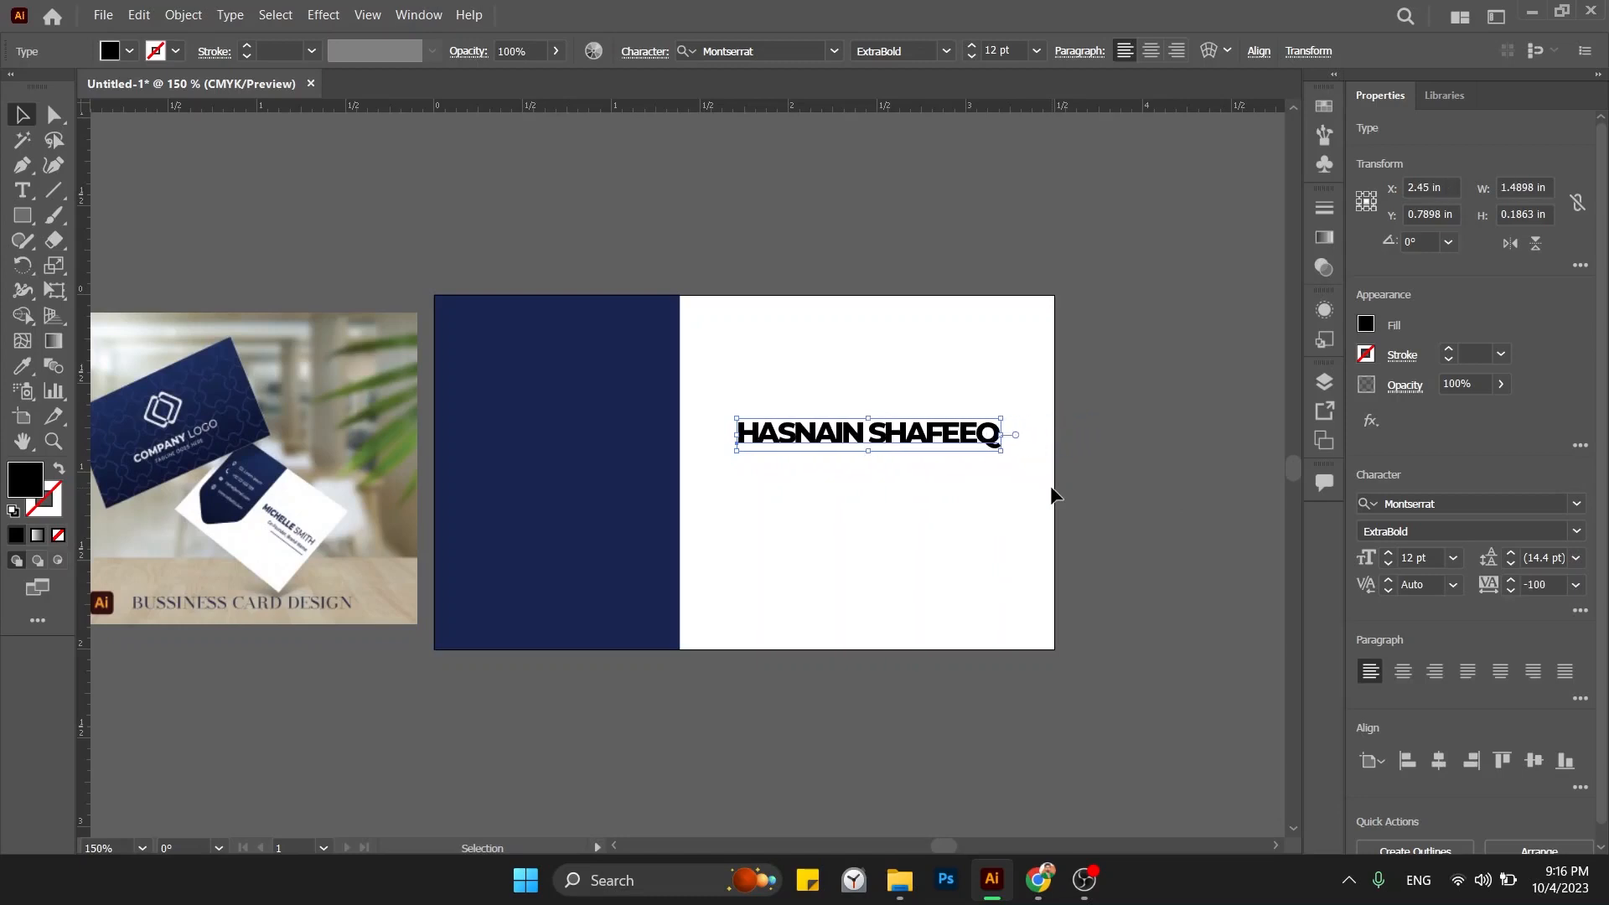
key(alt+Left)
key(alt+Left)
key(alt+Left)
key(alt+Left)
key(alt+Left)
key(alt+Left)
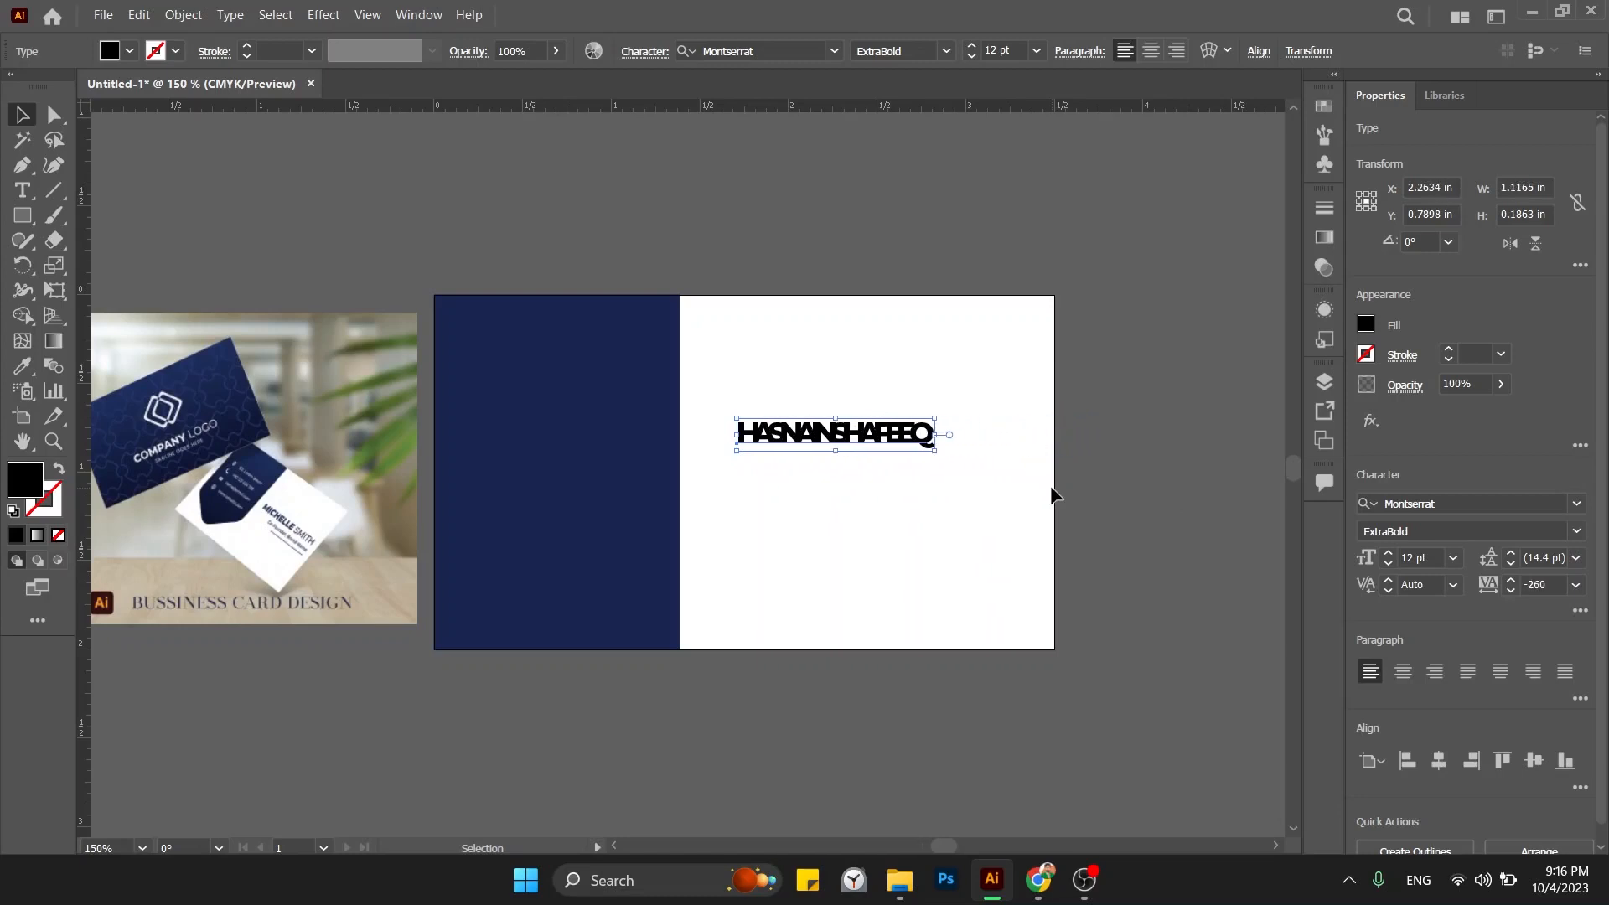
key(alt+Left)
key(alt+Left)
key(alt+Left)
key(alt+Left)
key(alt+Left)
key(alt+Left)
key(alt+Left)
key(alt+Left)
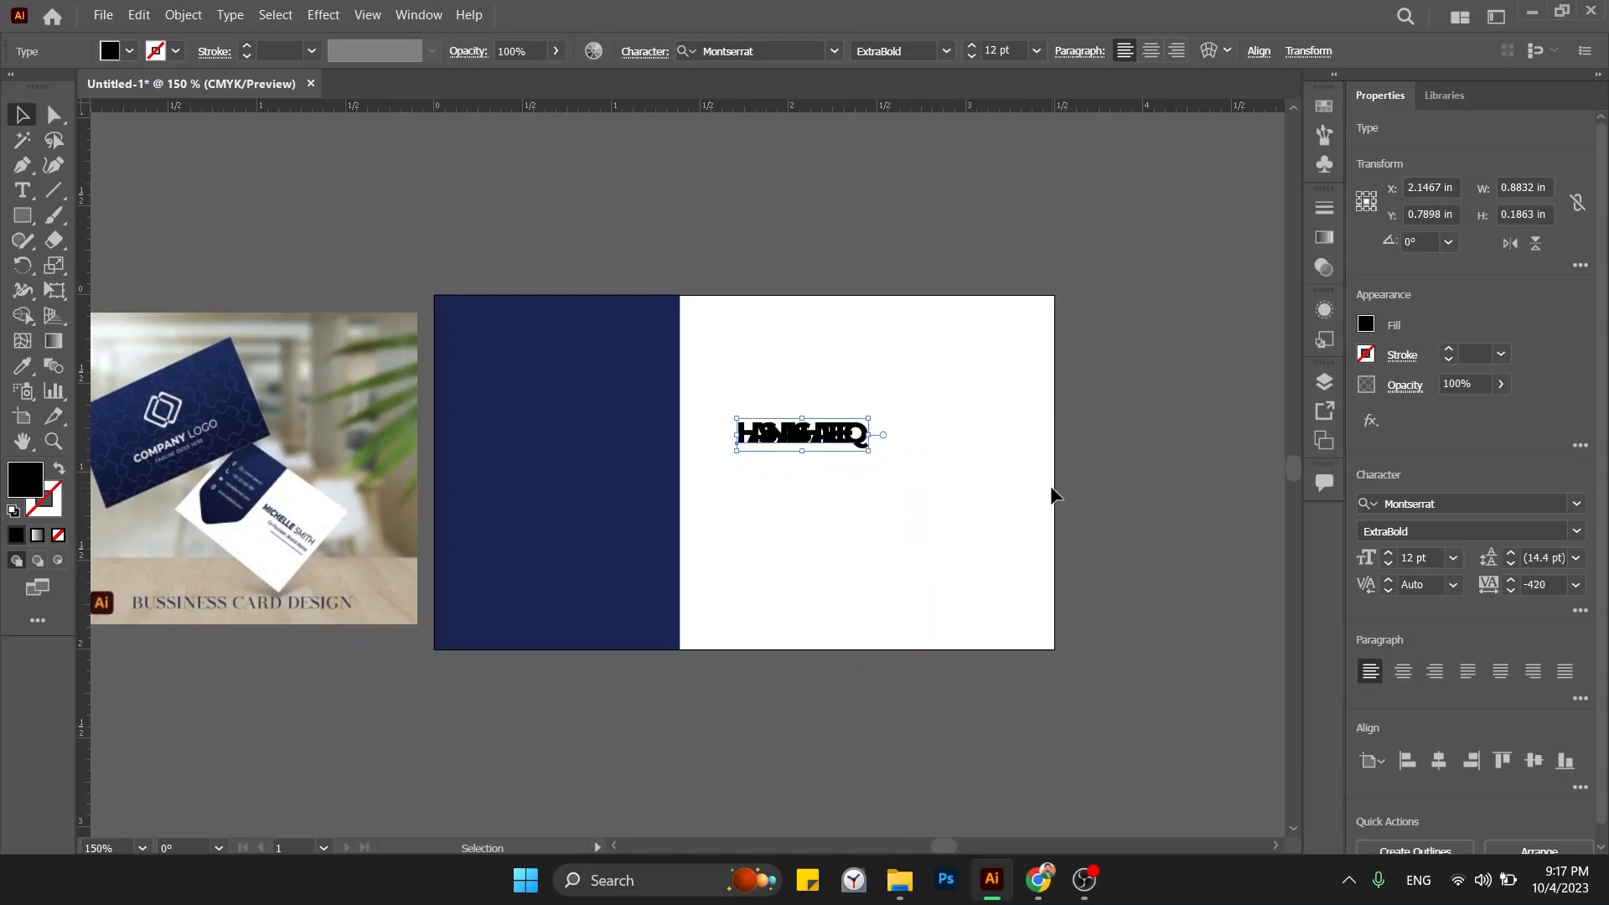
key(alt+Right)
key(alt+Right)
key(alt+Right)
key(alt+Right)
key(alt+Right)
key(alt+Right)
key(alt+Right)
key(alt+Right)
key(alt+Right)
key(alt+Right)
key(alt+Right)
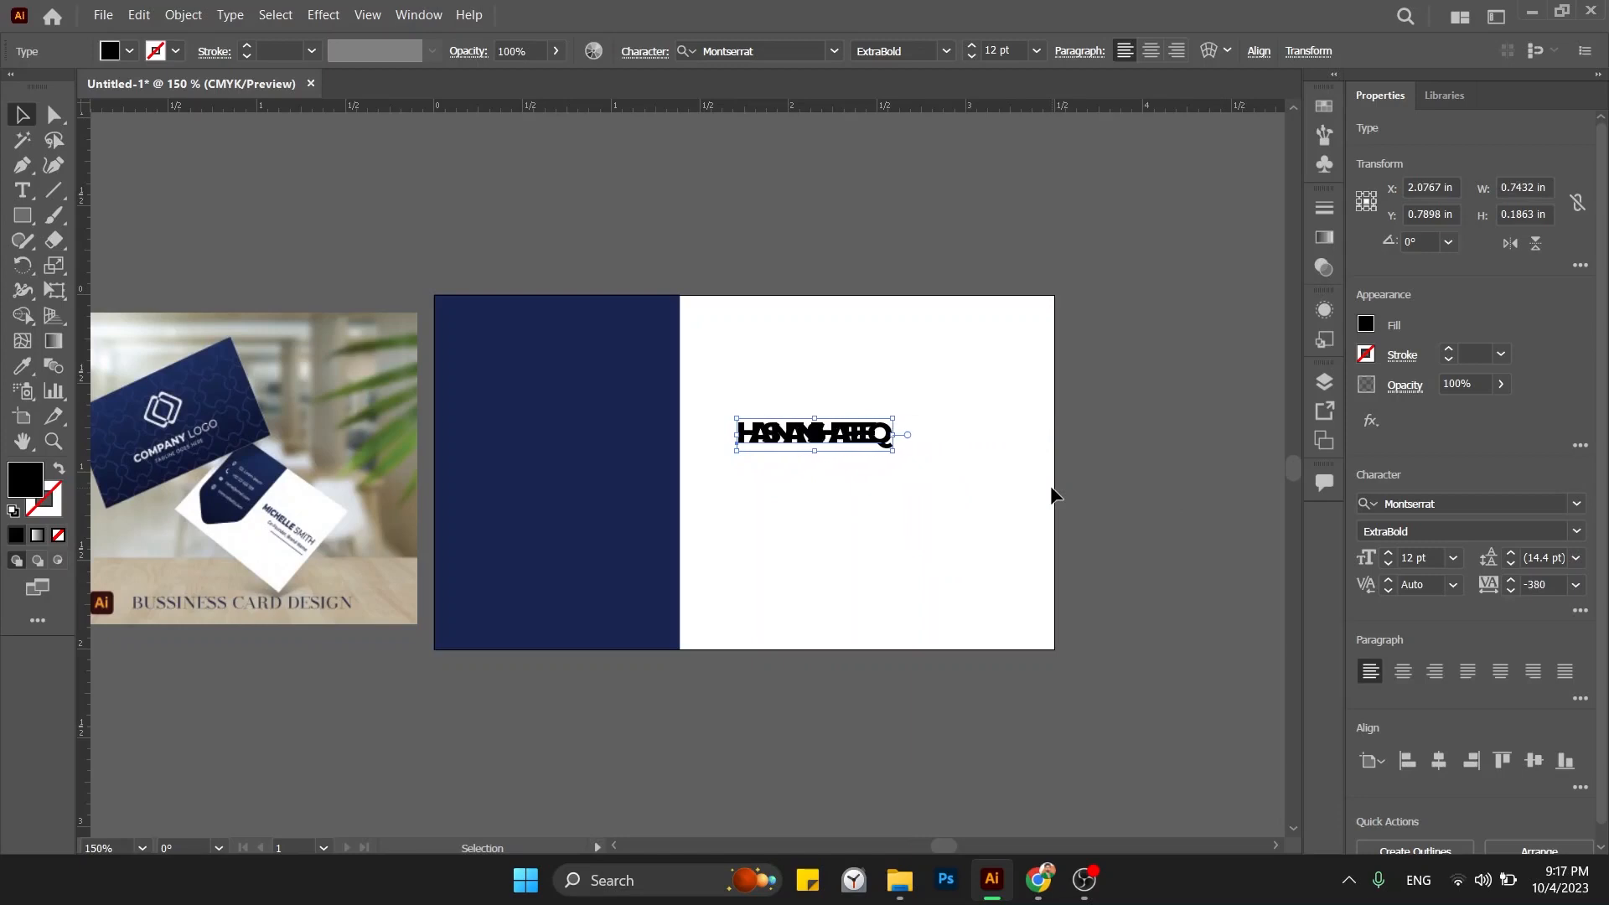
key(alt+Right)
key(alt+Right)
key(alt+Right)
key(alt+Right)
key(alt+Right)
key(alt+Right)
key(alt+Right)
key(alt+Right)
key(alt+Right)
key(alt+Right)
key(alt+Right)
key(alt+Right)
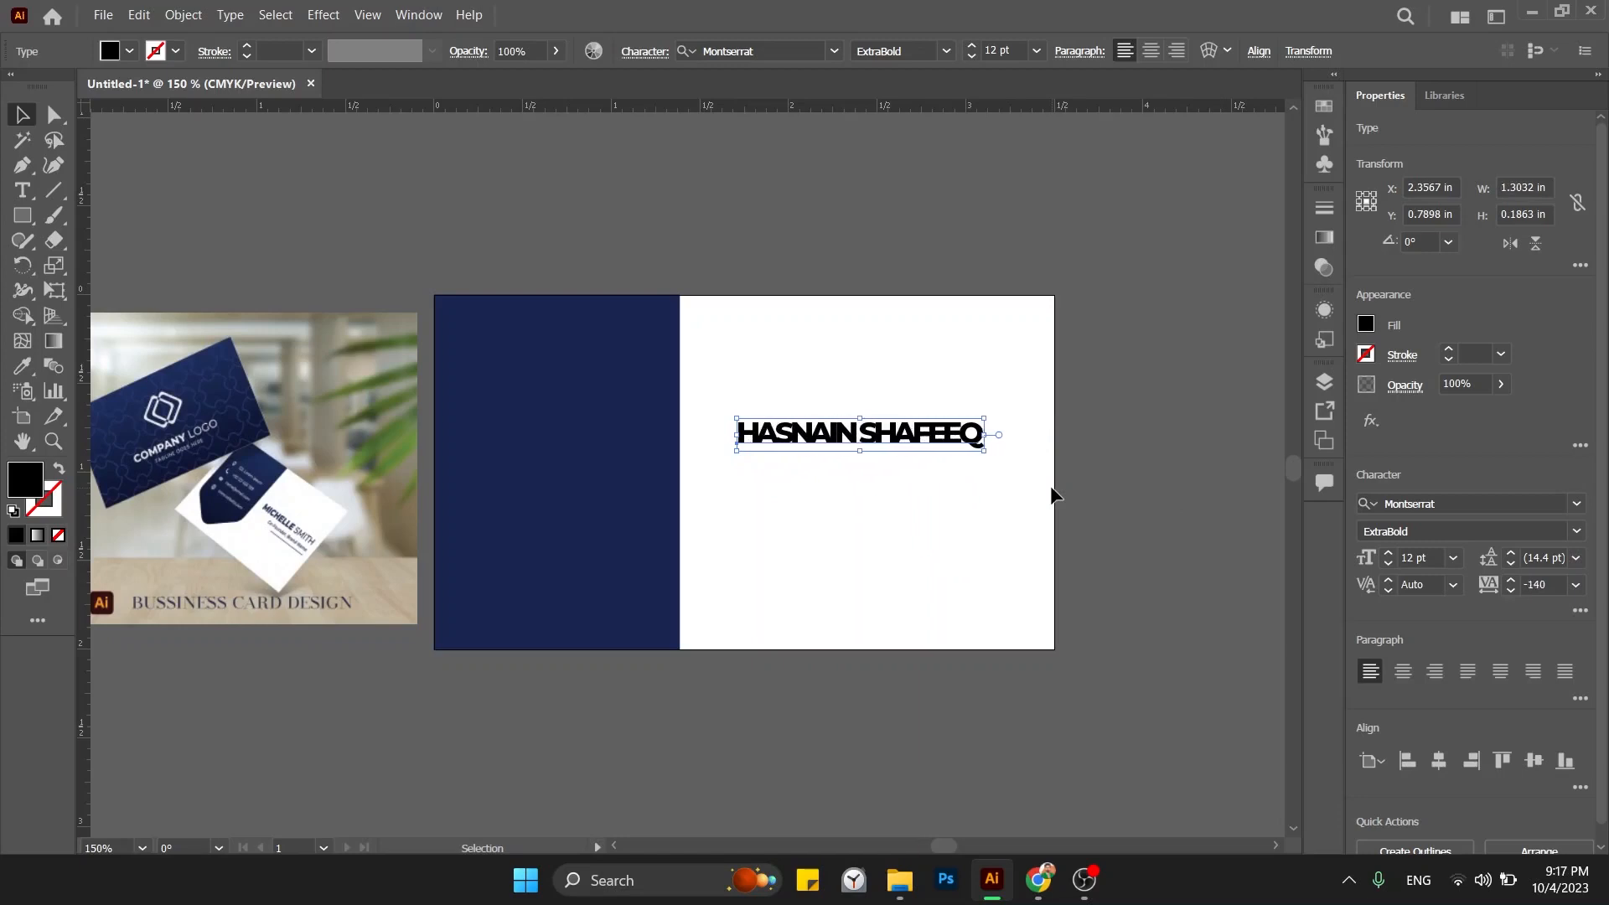
key(alt+Right)
key(alt+Right)
key(alt+Right)
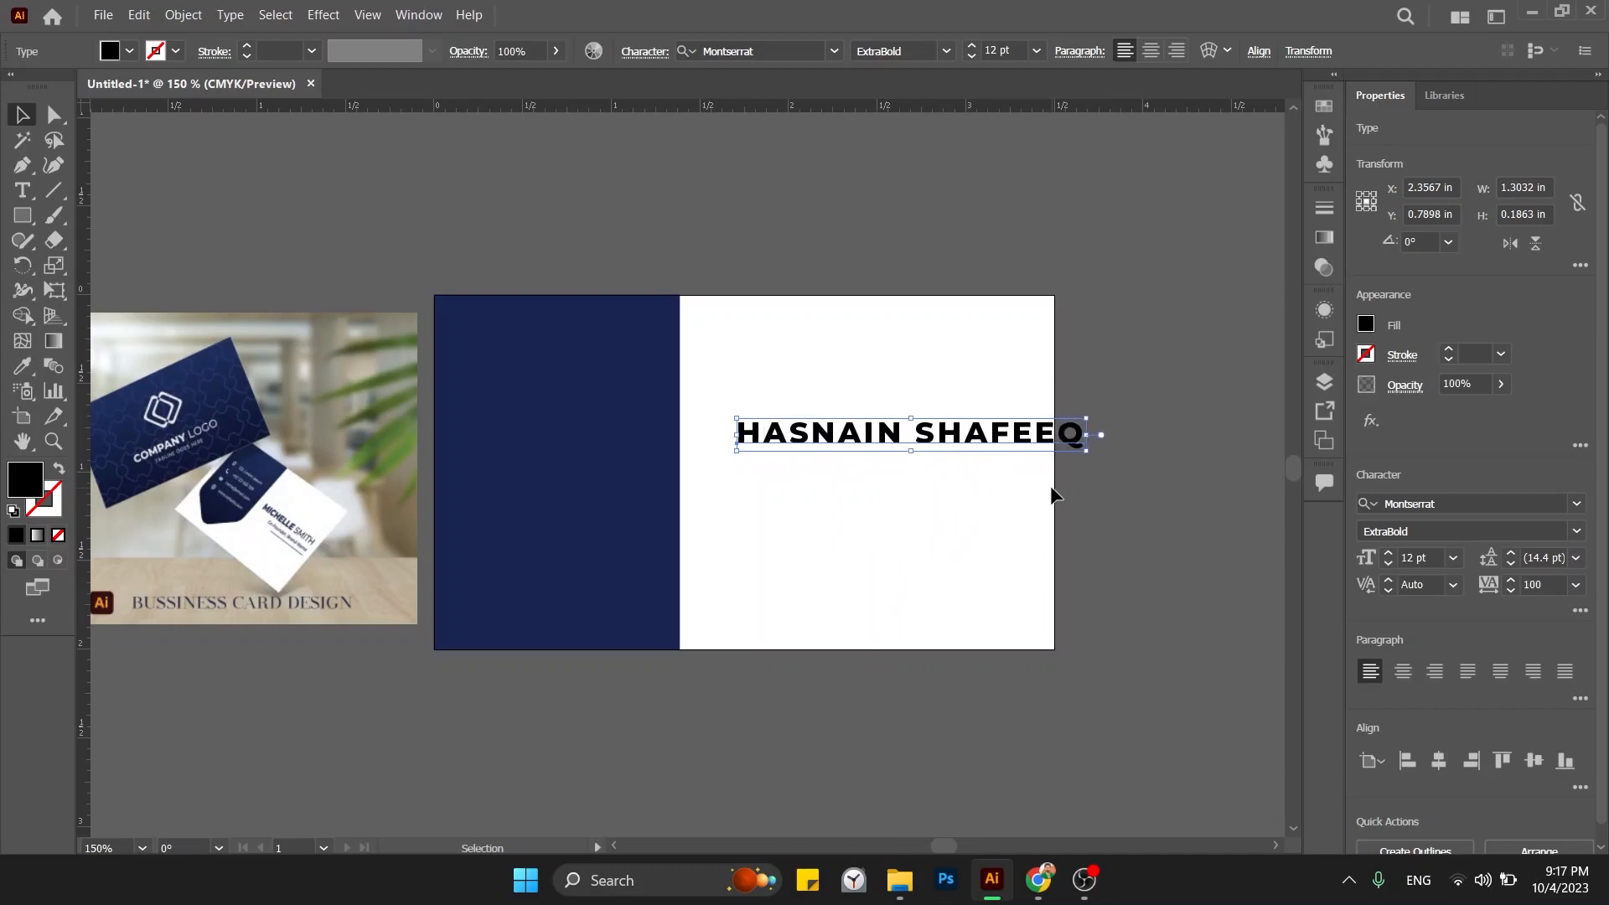
key(alt+Left)
key(alt+Left)
key(alt+Left)
key(alt+Left)
key(alt+Left)
key(alt+Left)
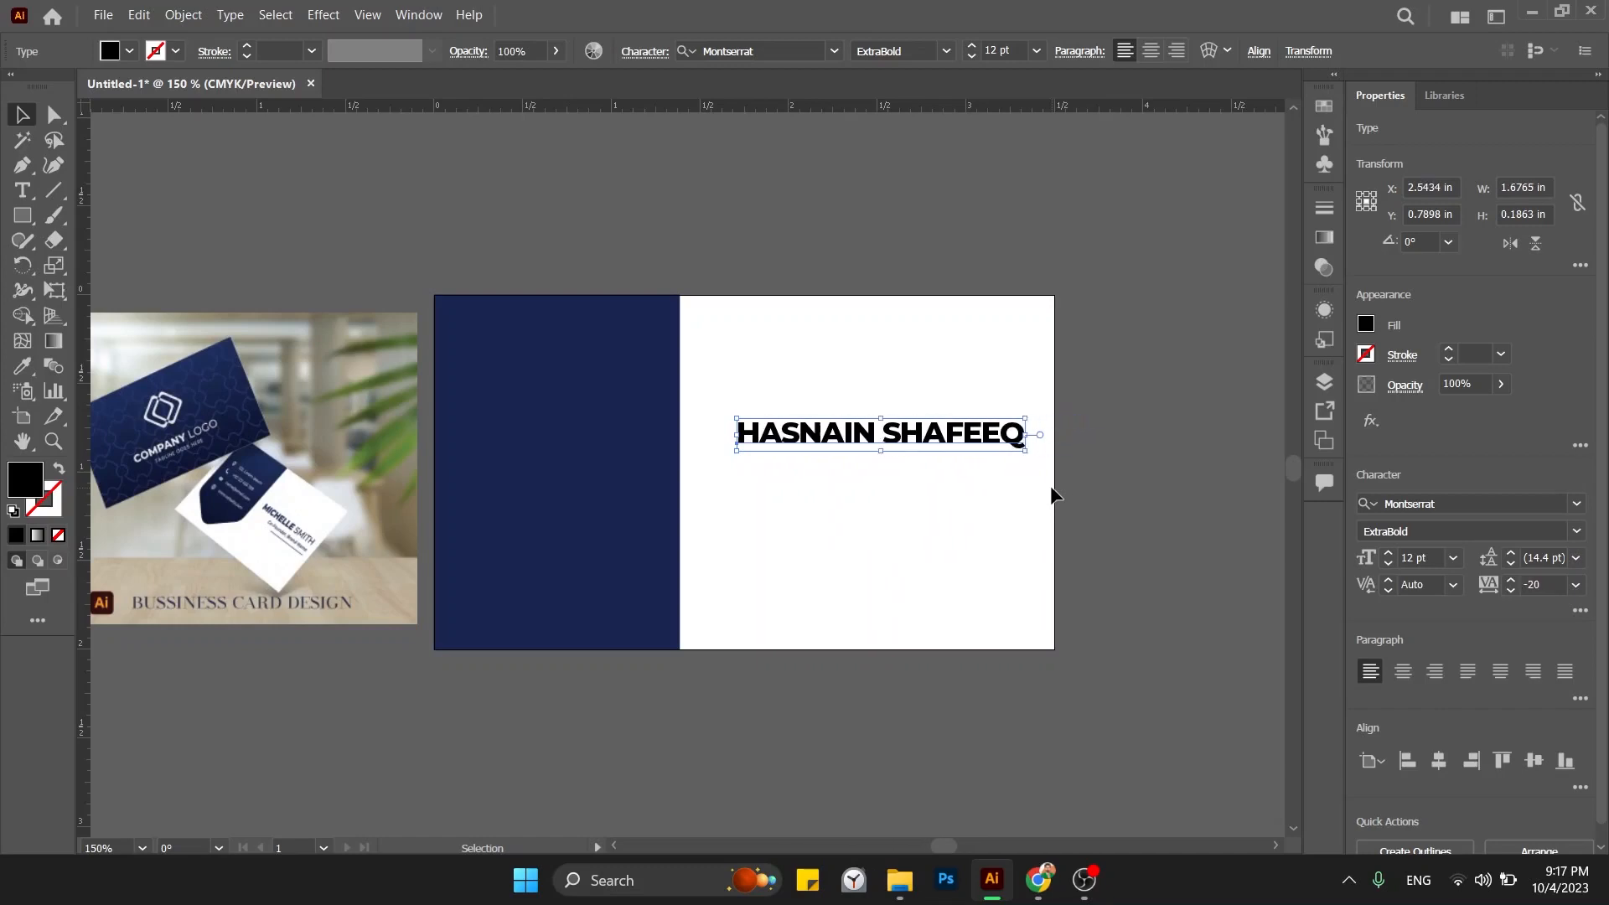
Move the name heading slightly left on the white area.
click(1002, 500)
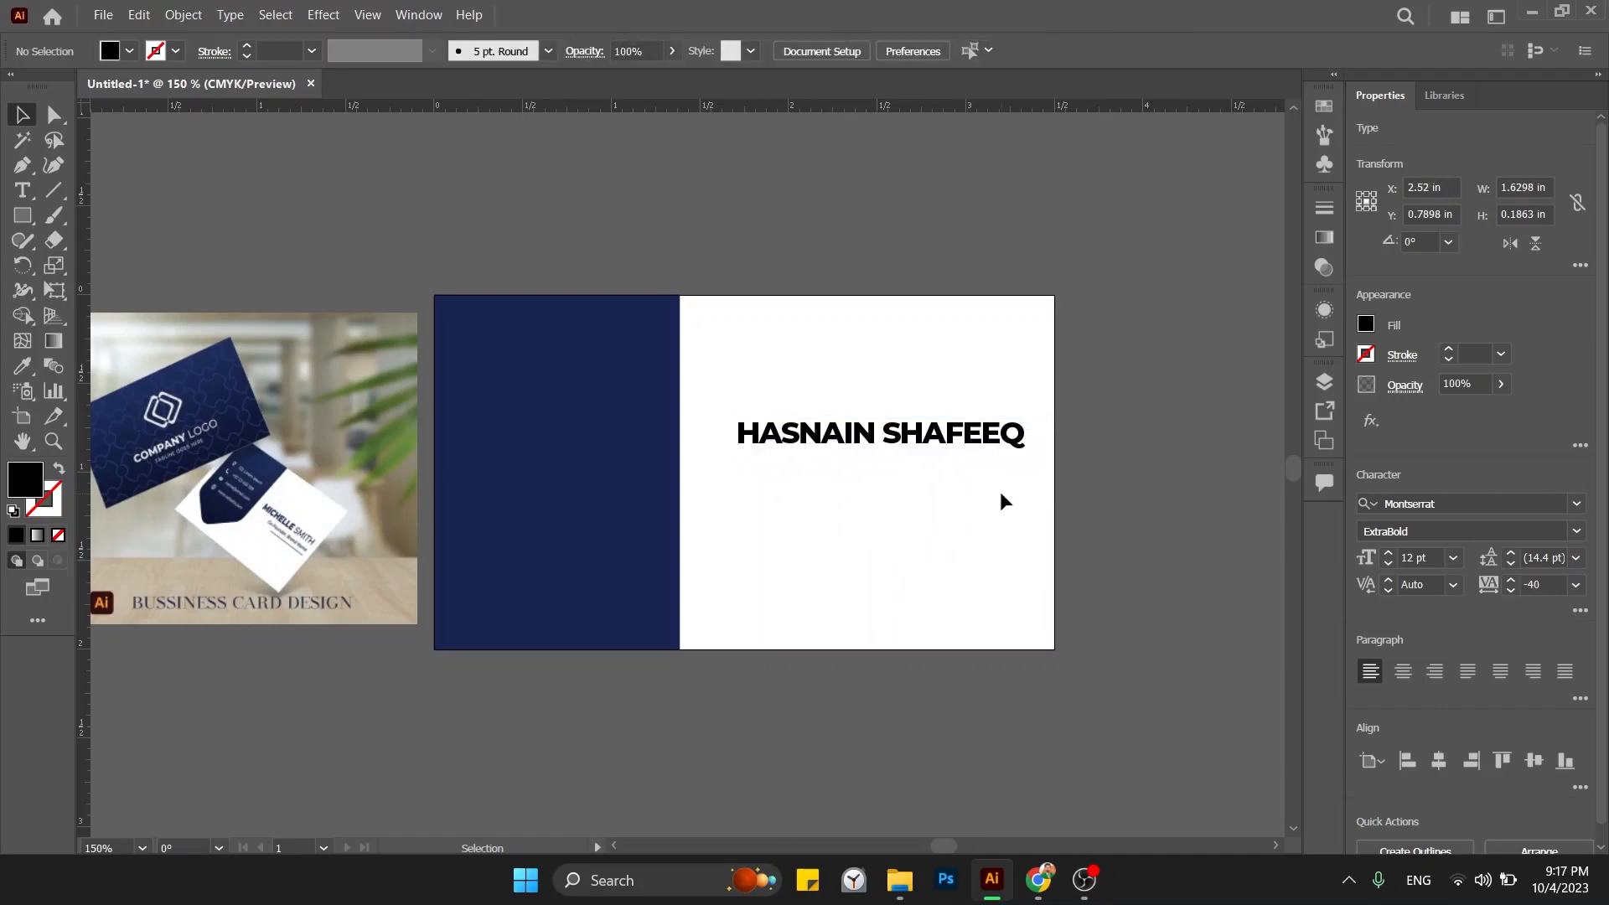
click(972, 447)
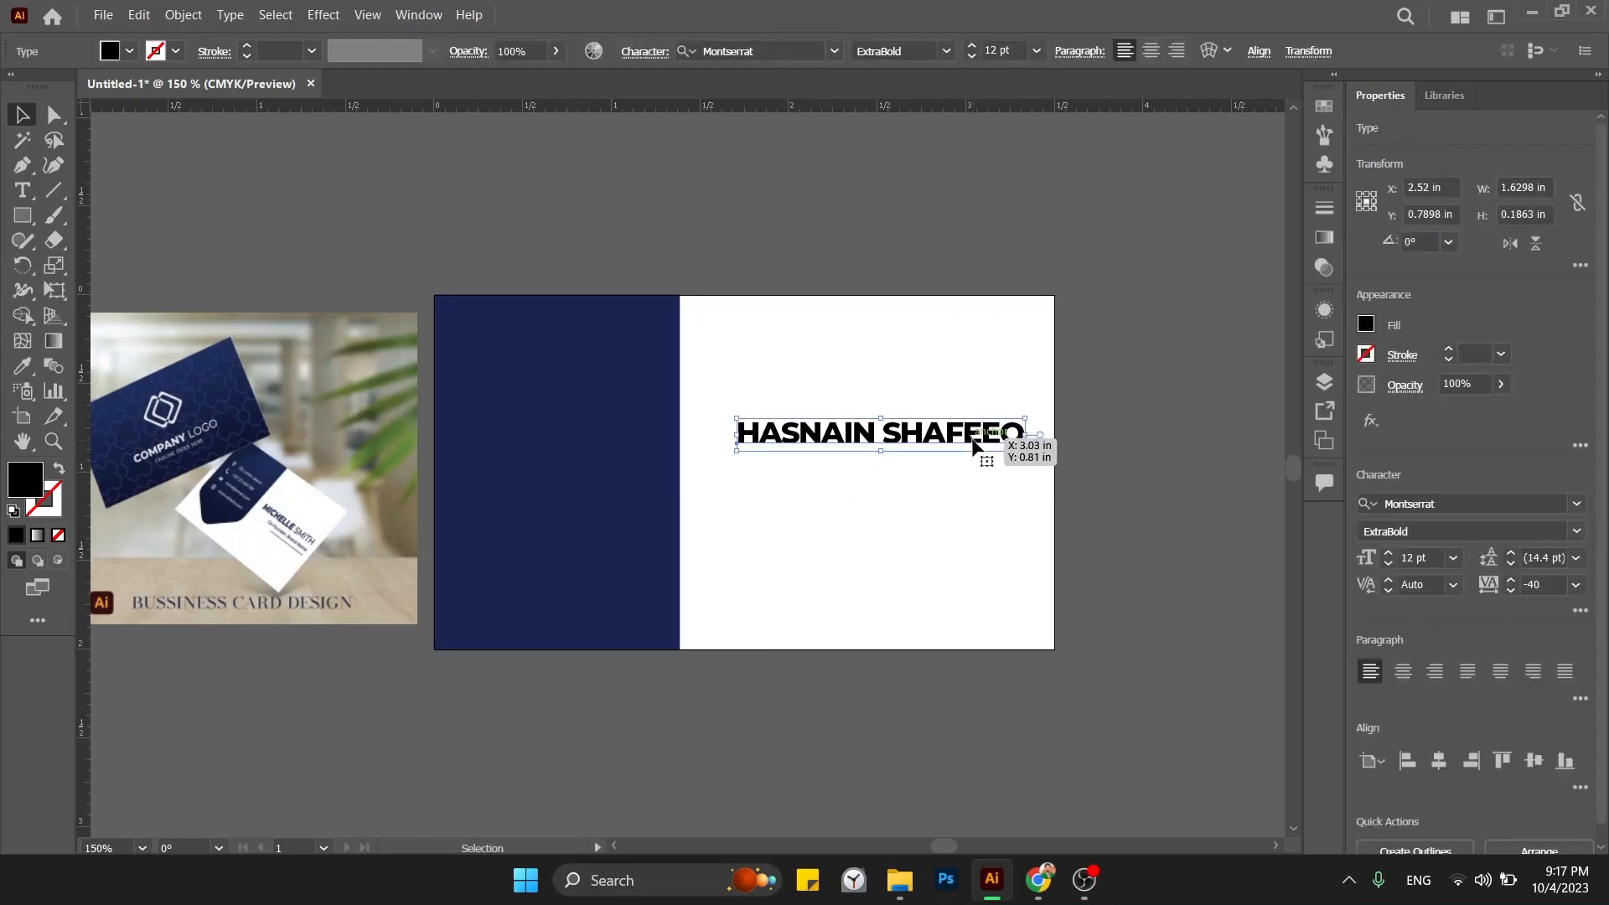
drag(956, 449, 1035, 428)
key(t)
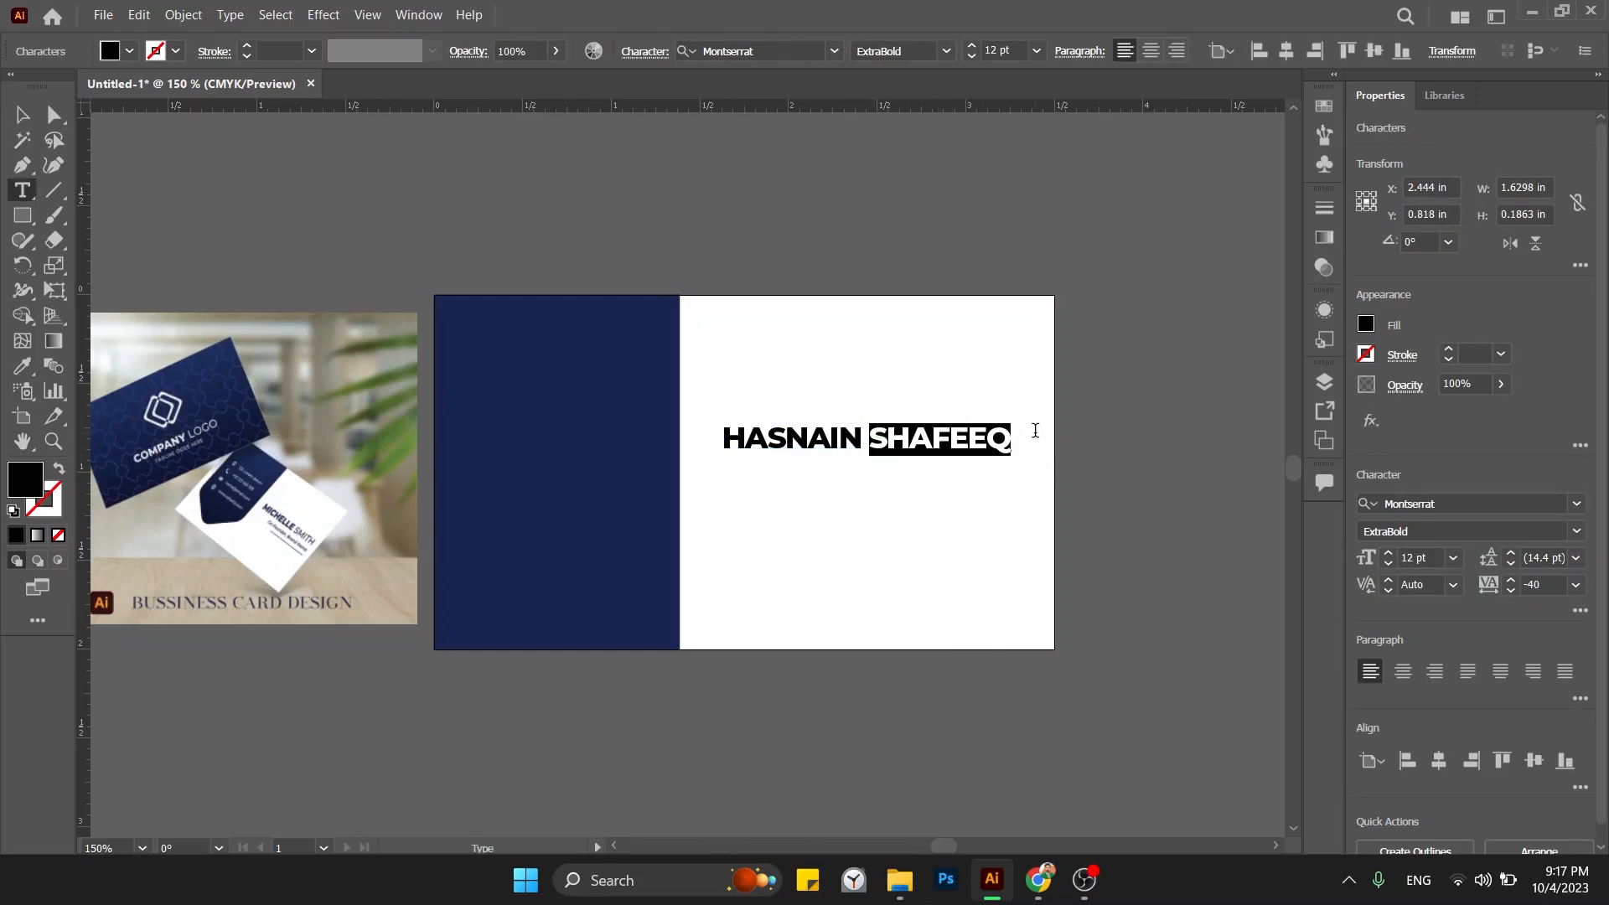
click(1577, 531)
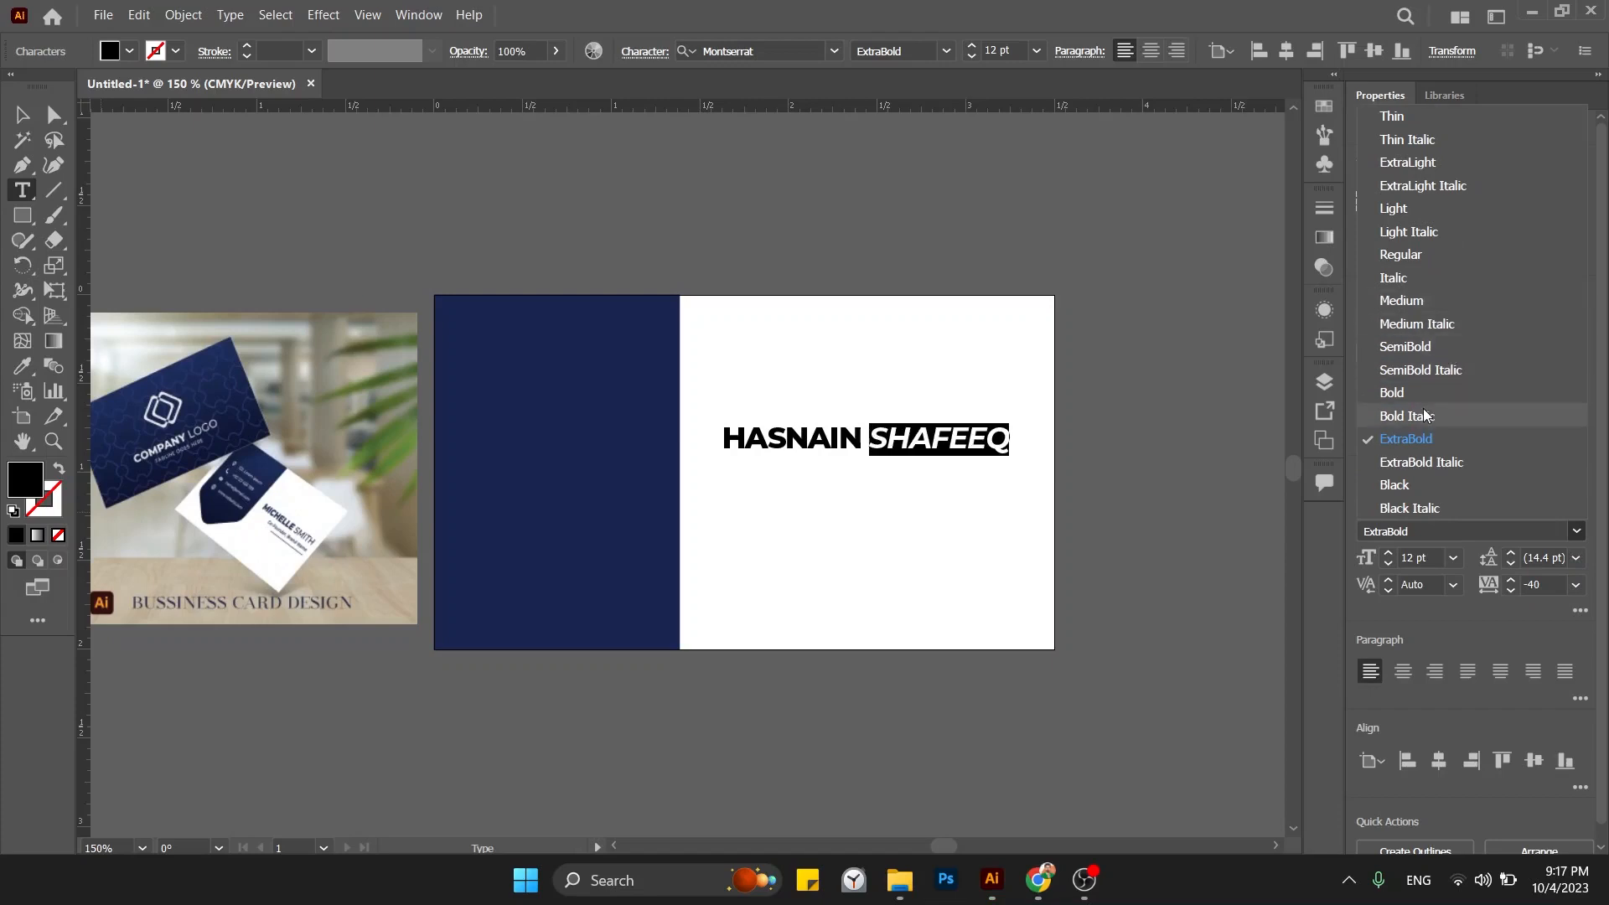
click(1416, 346)
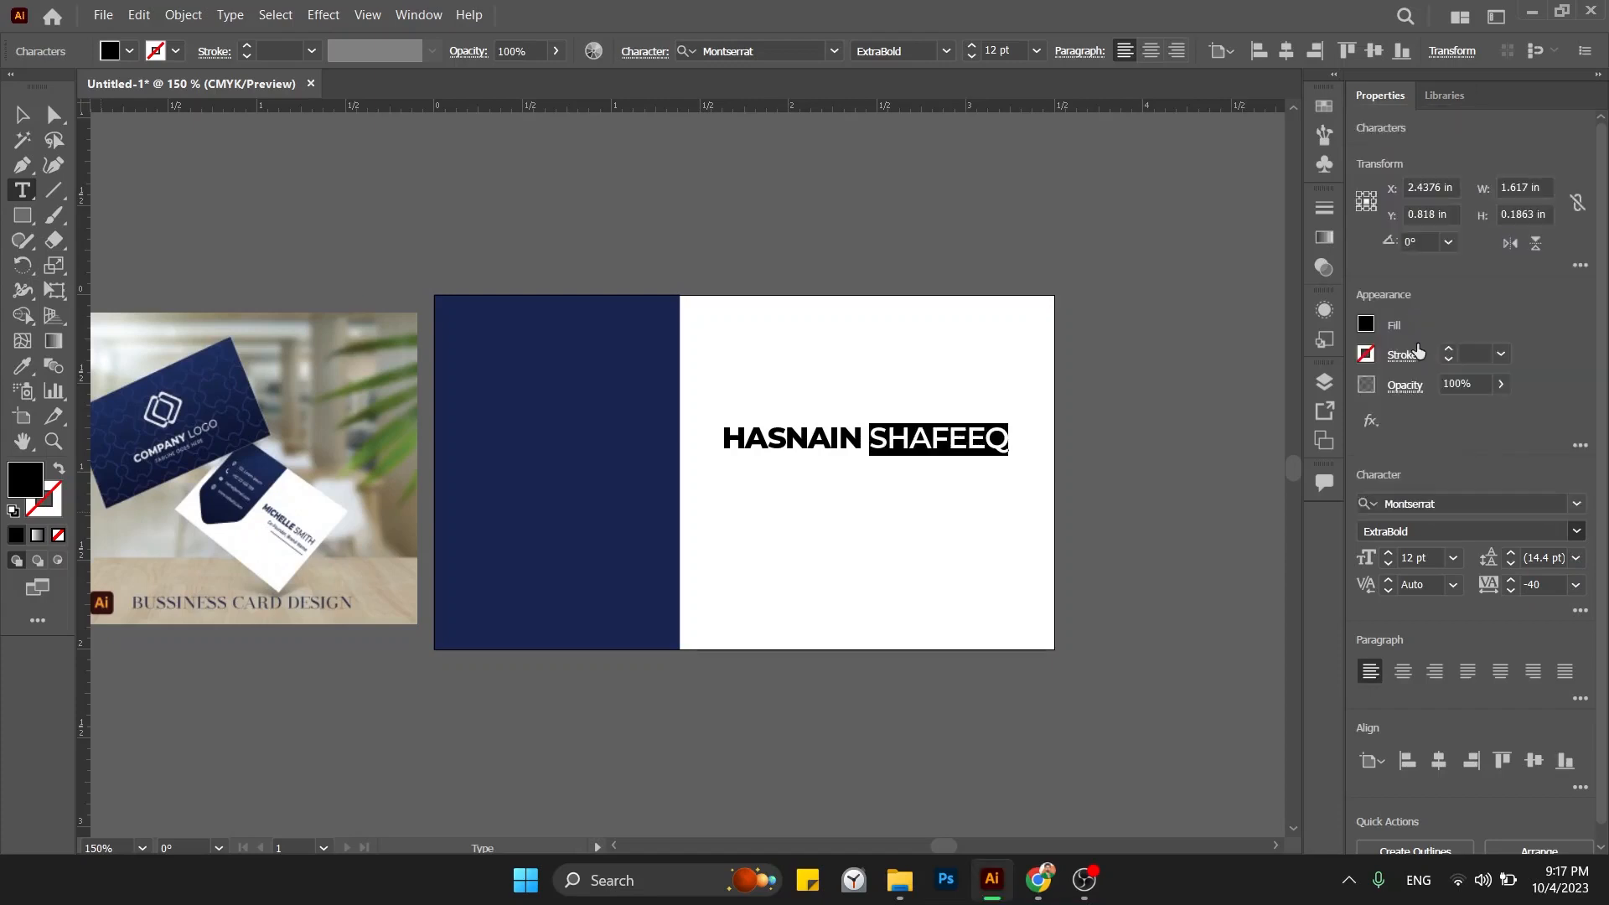
click(890, 437)
click(832, 437)
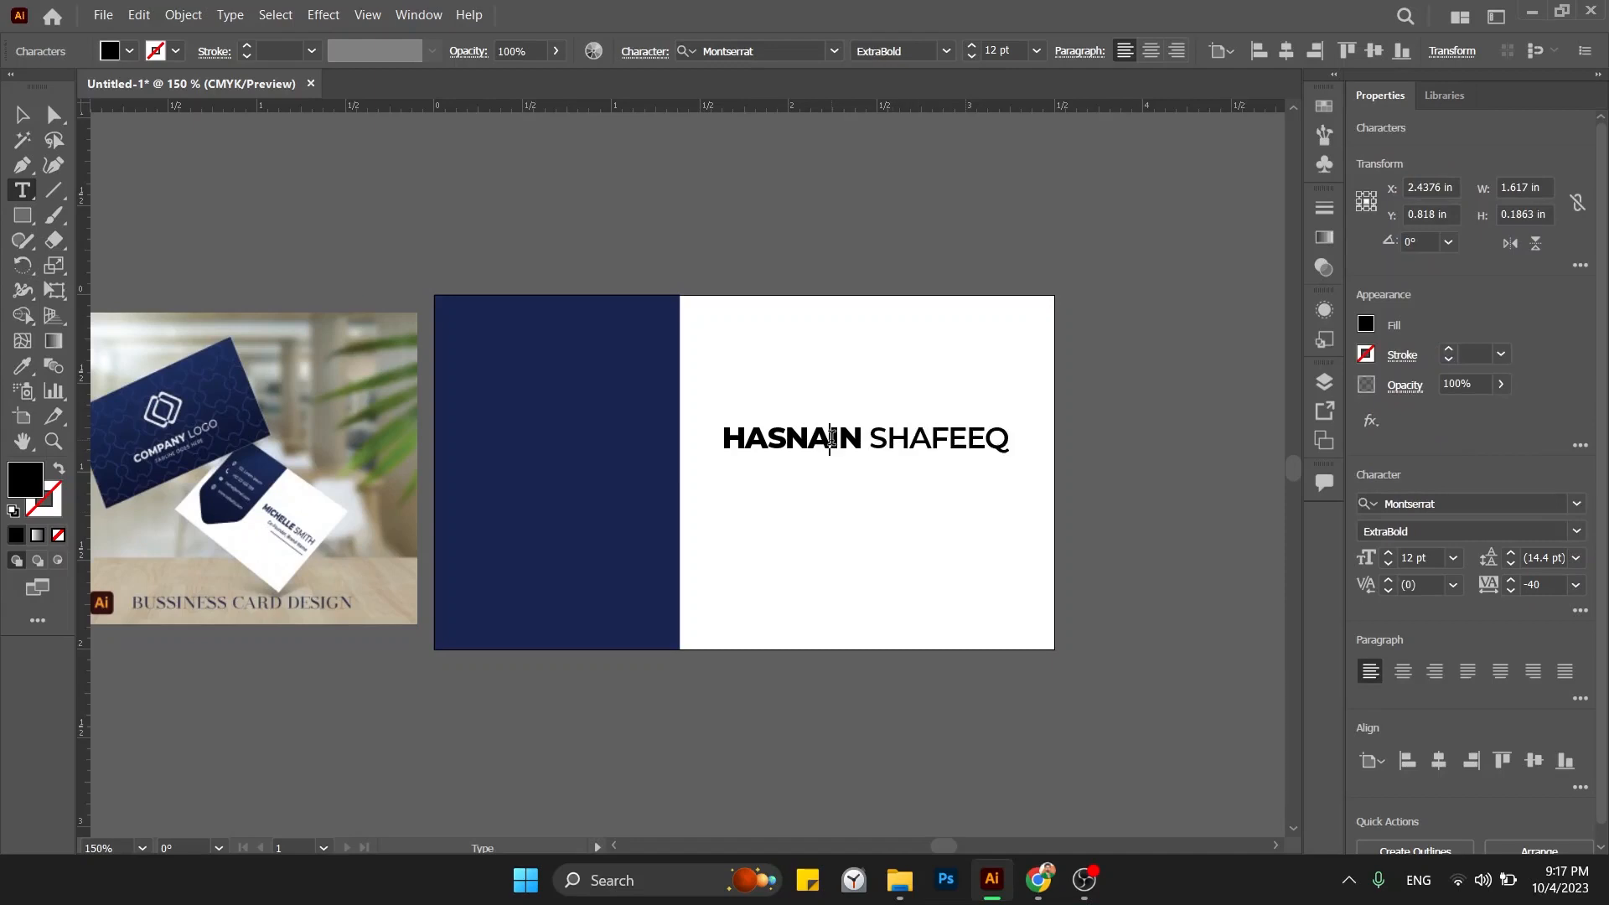
double_click(883, 436)
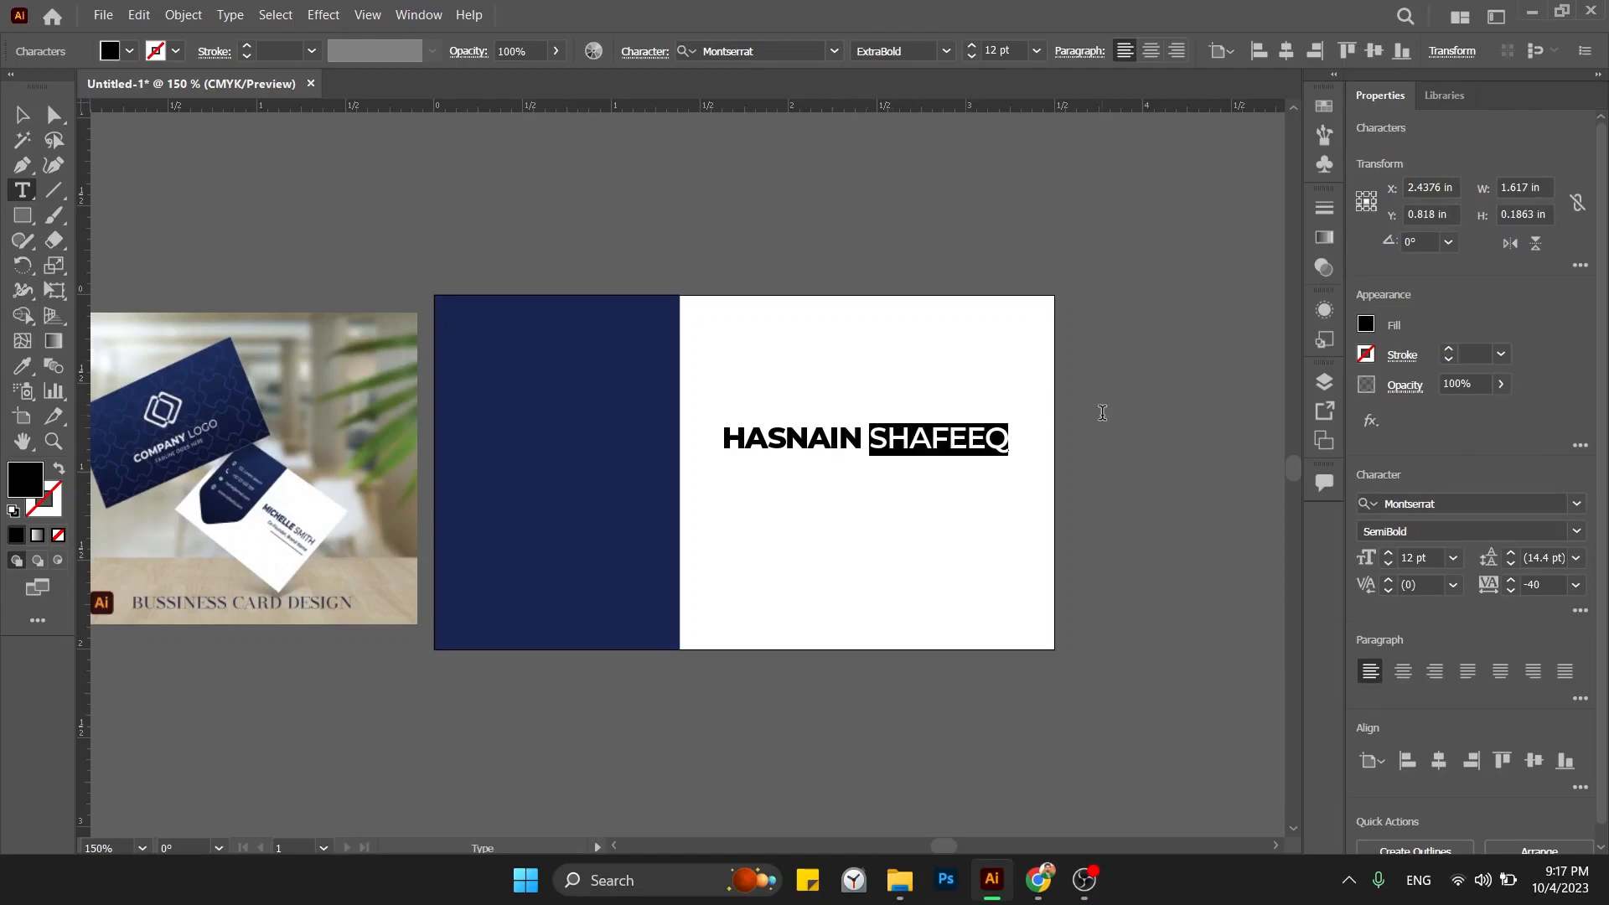
click(1577, 532)
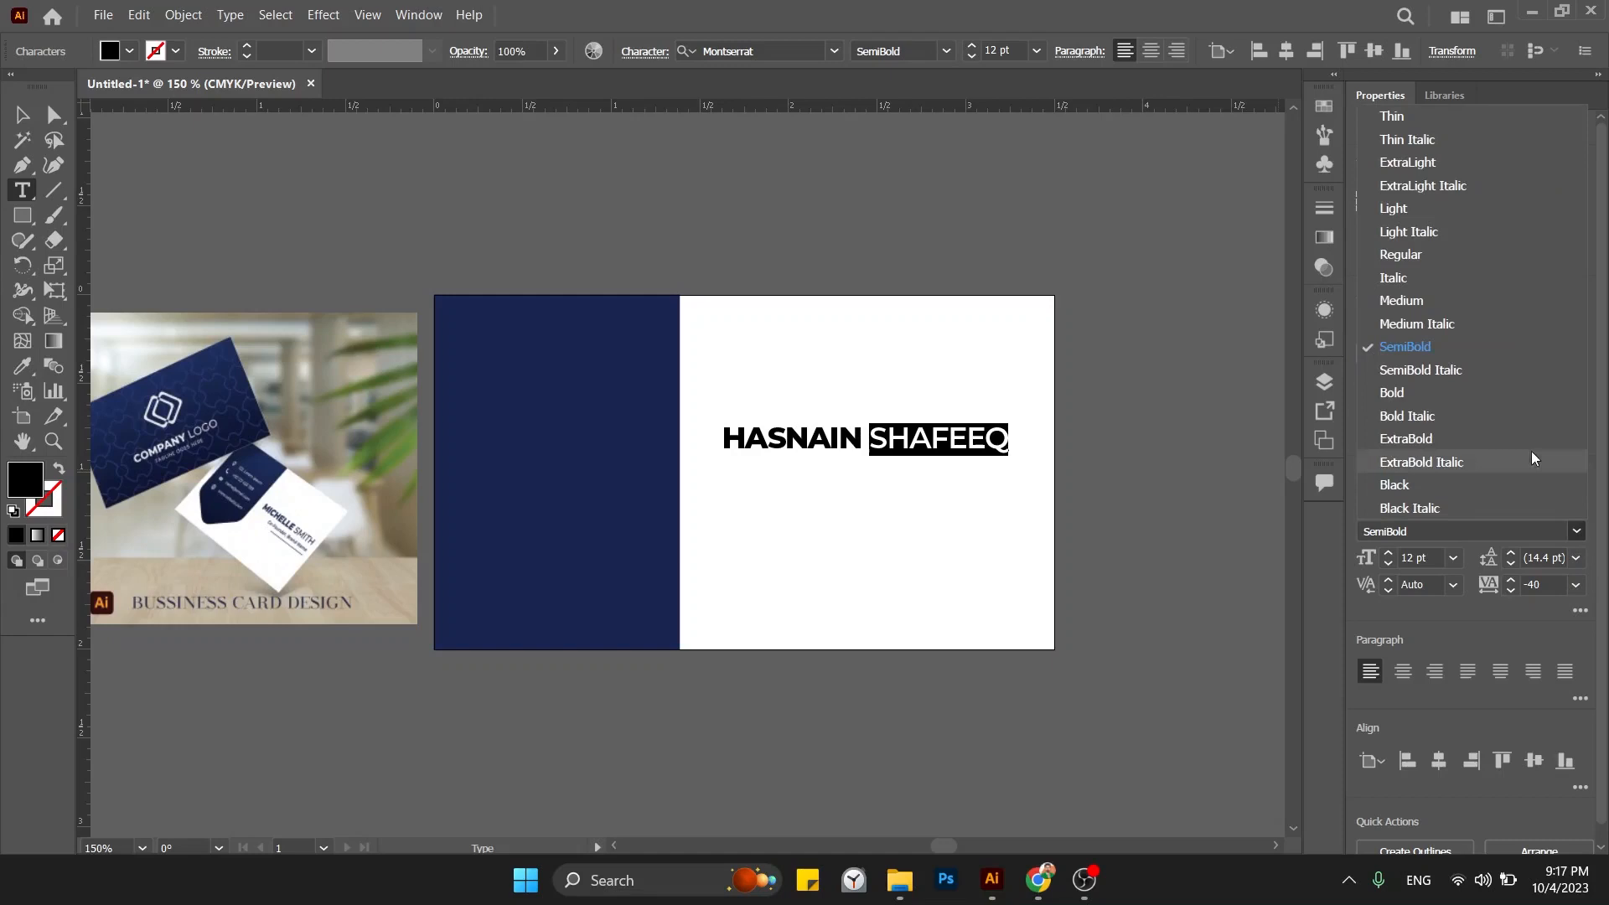
click(1480, 385)
key(ctrl+shift+a)
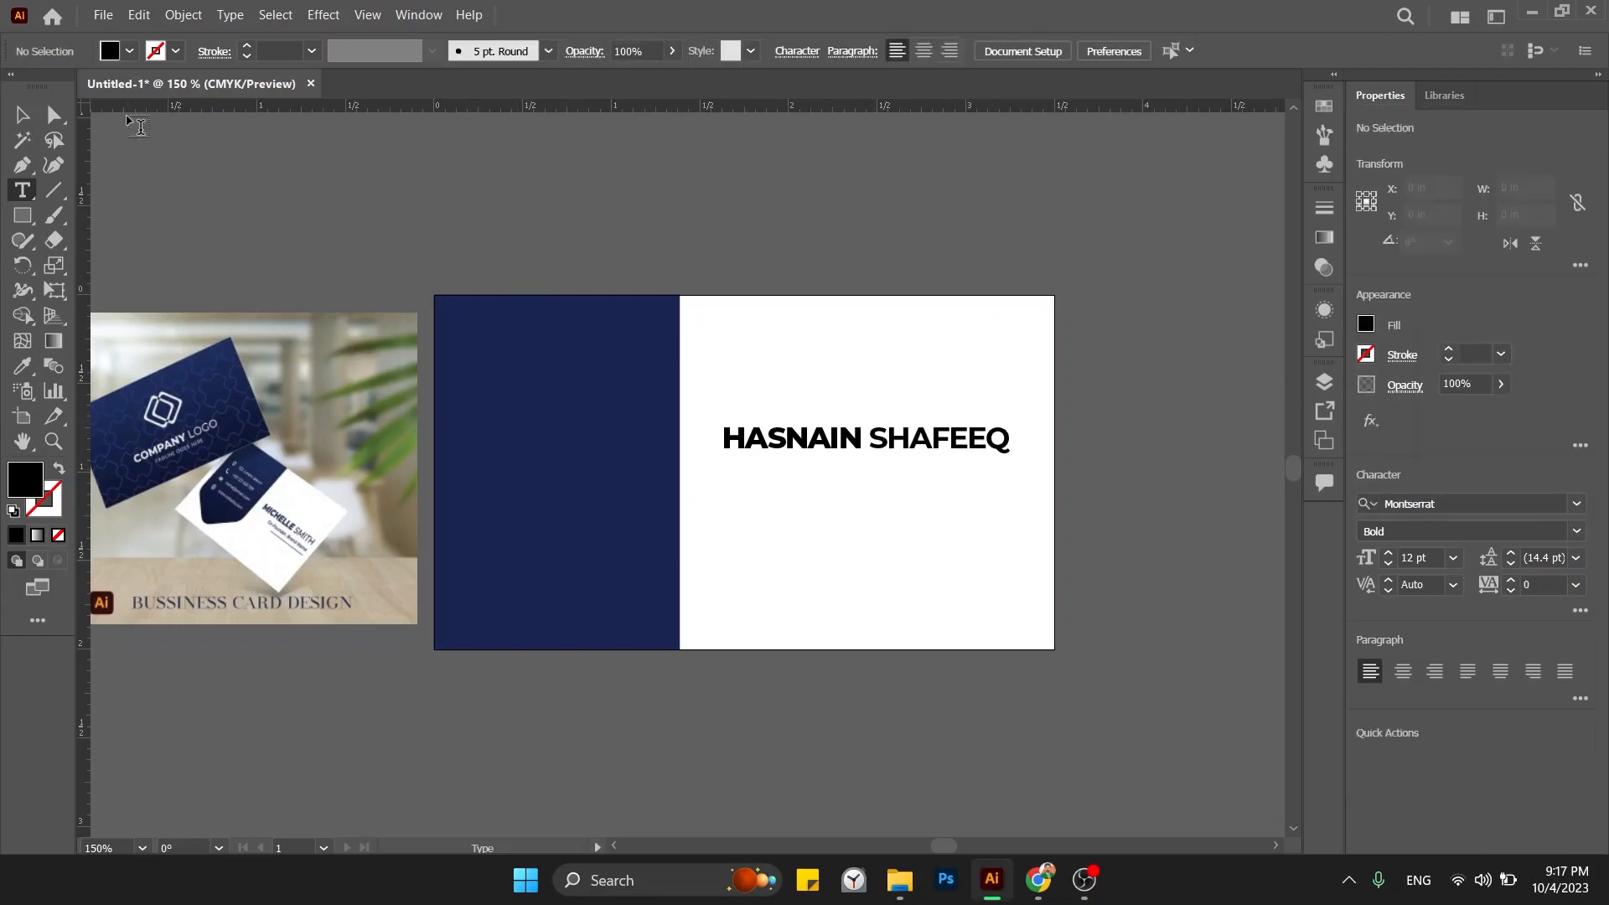
Alt-drag a copy of the name line down below the original.
click(23, 115)
click(863, 440)
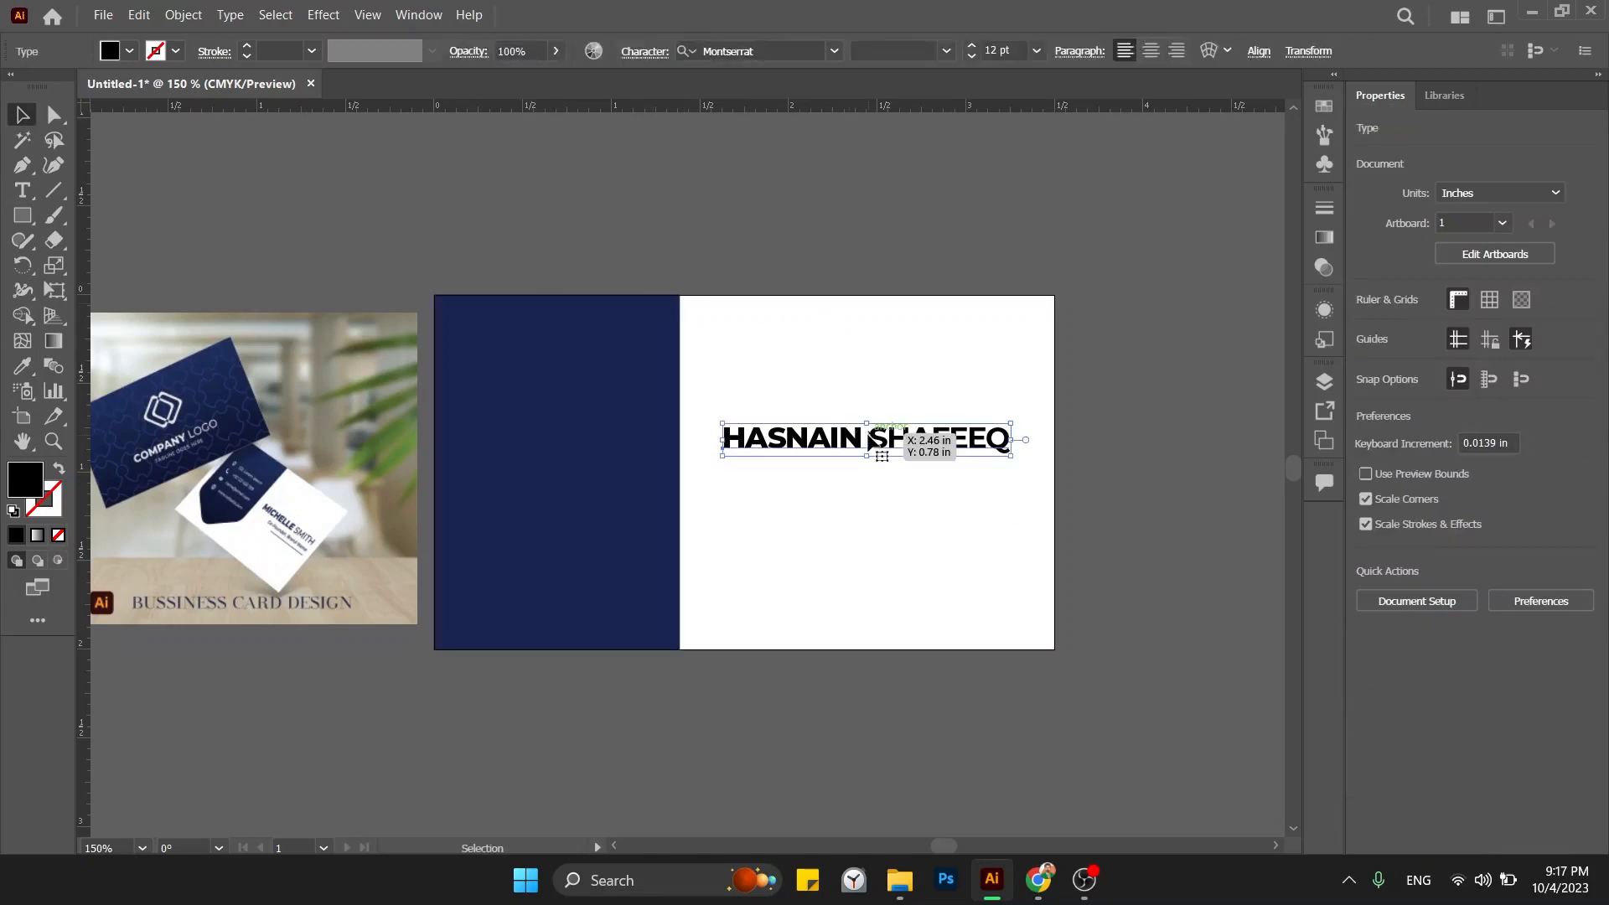
click(1026, 350)
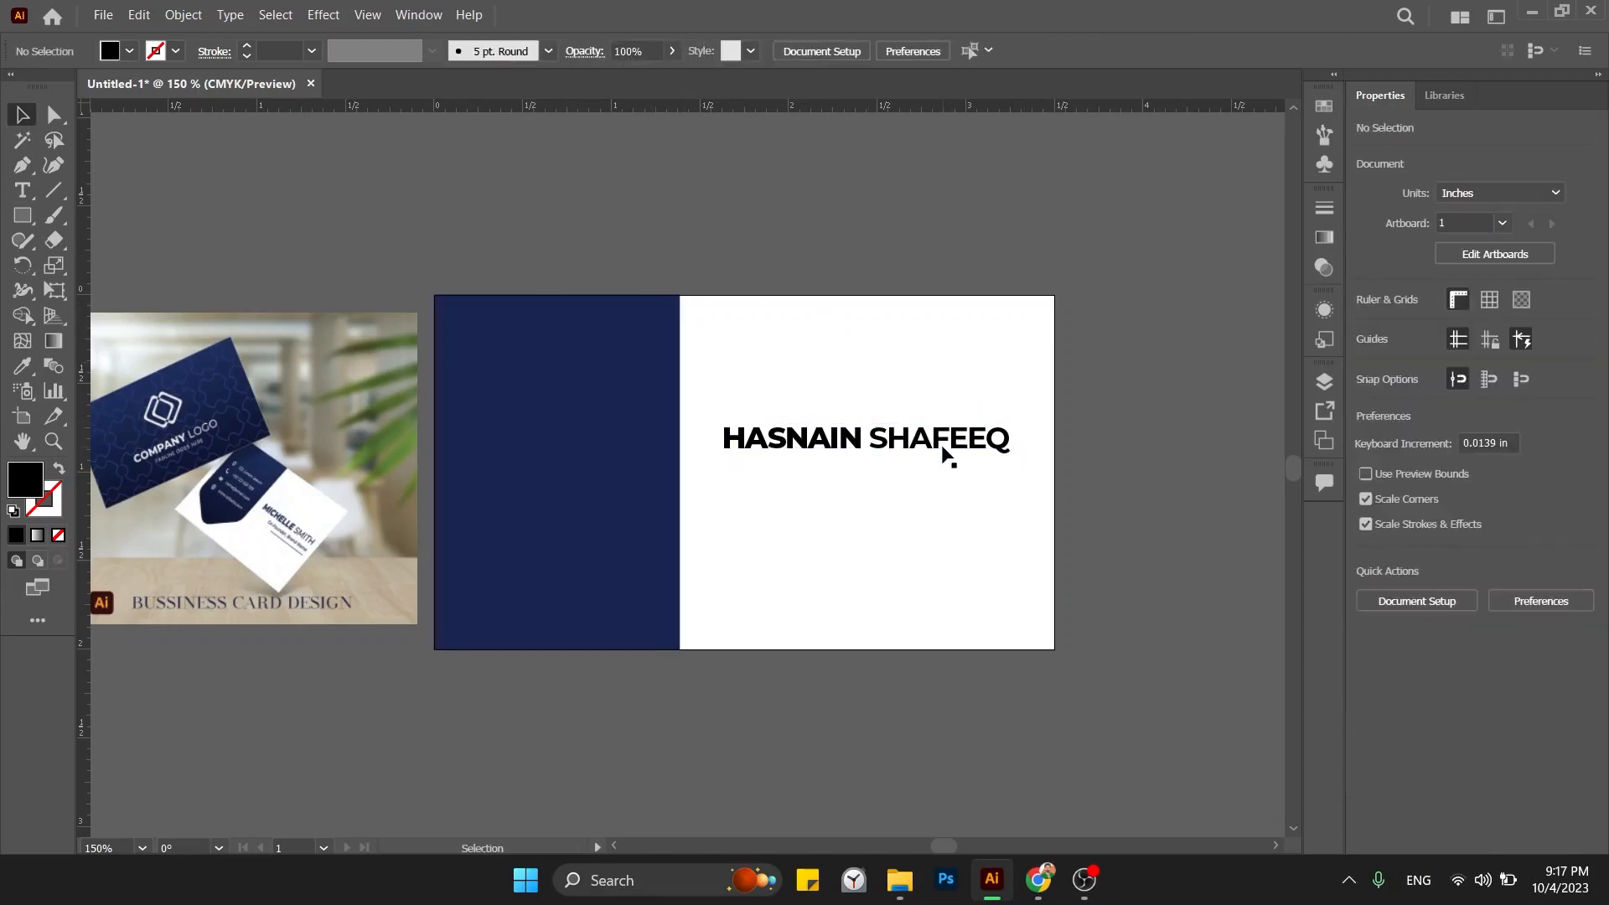
drag(942, 450, 712, 517)
Replace the copied line's text with 'GRAPHIC DESINGER | WEB DEVELOPER'.
double_click(962, 520)
key(BackSpace)
key(ctrl+a)
key(BackSpace)
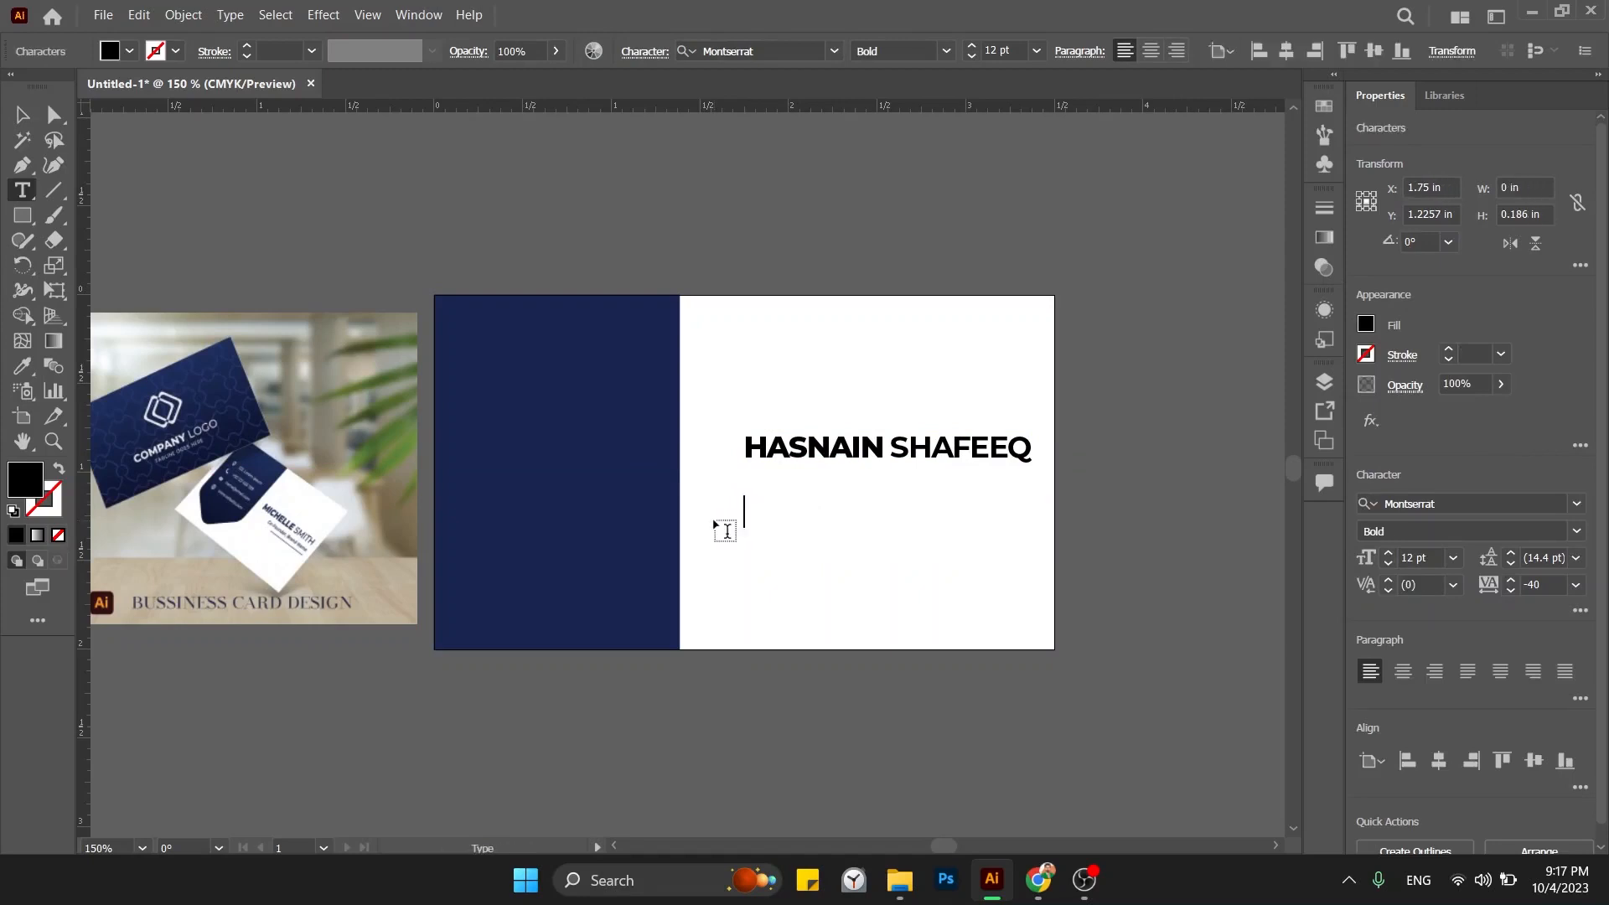
text(GRAPHIC )
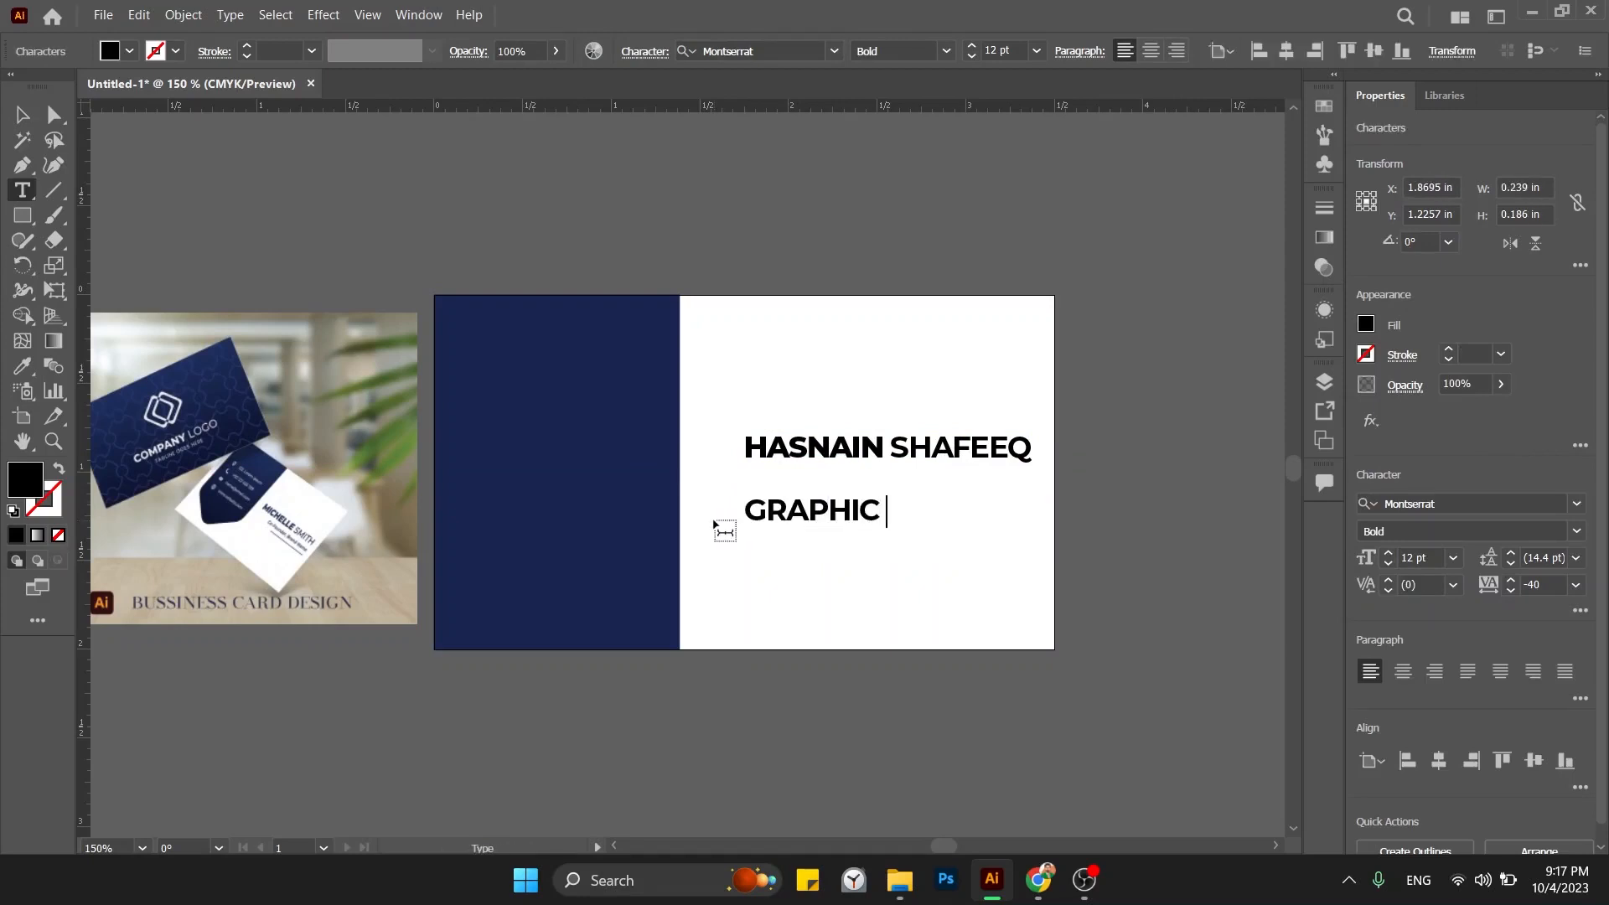
text(DESINGER )
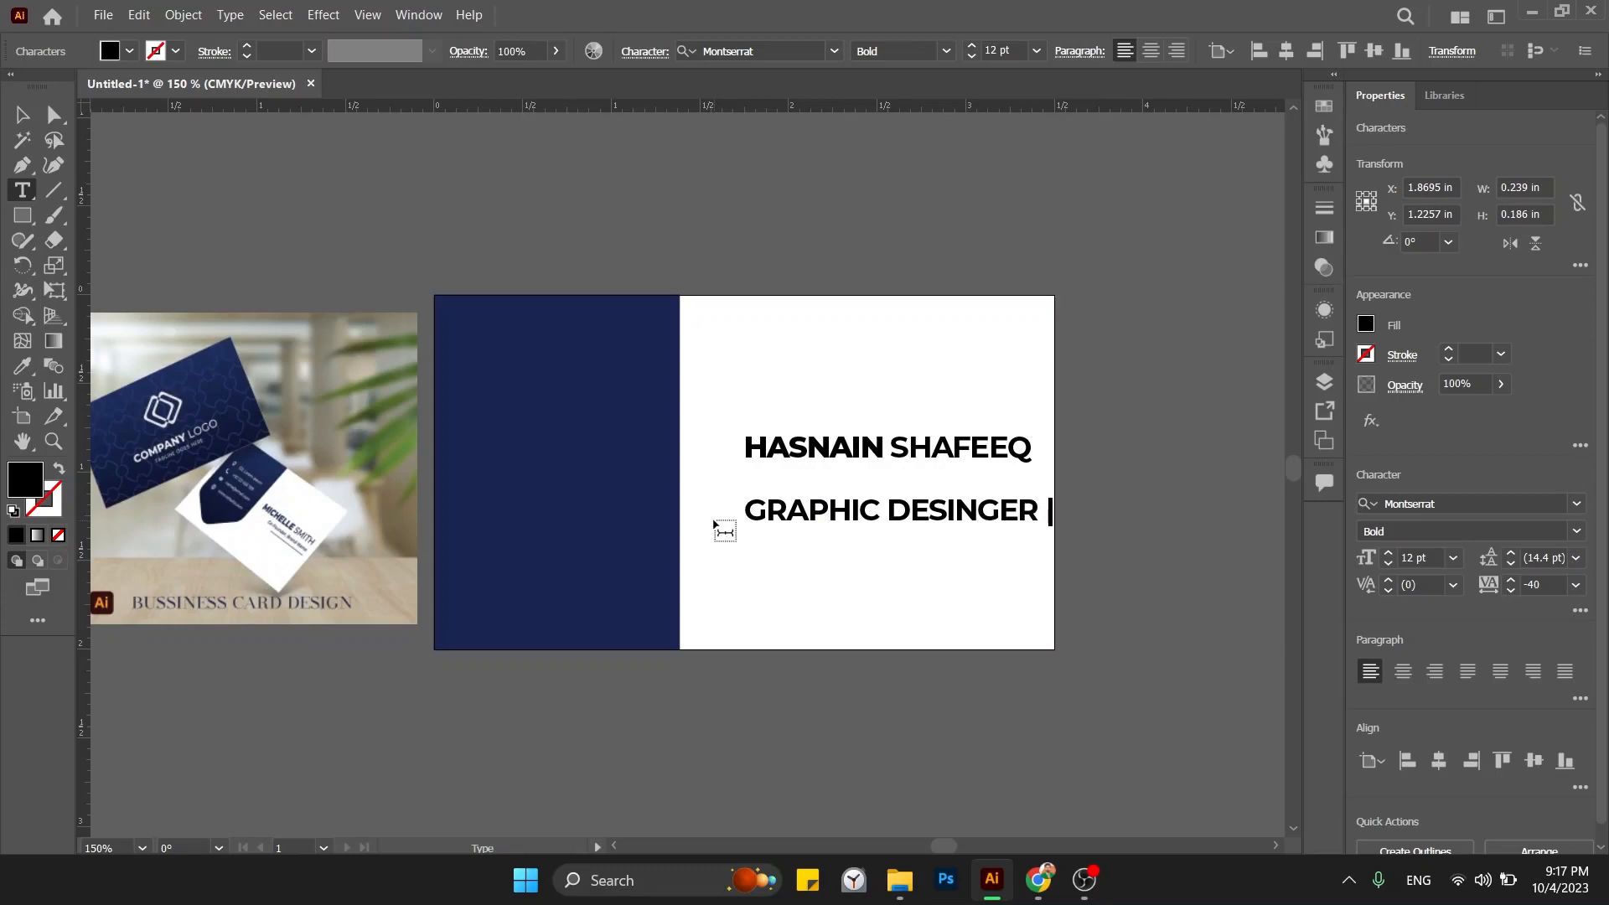
text(| WEB)
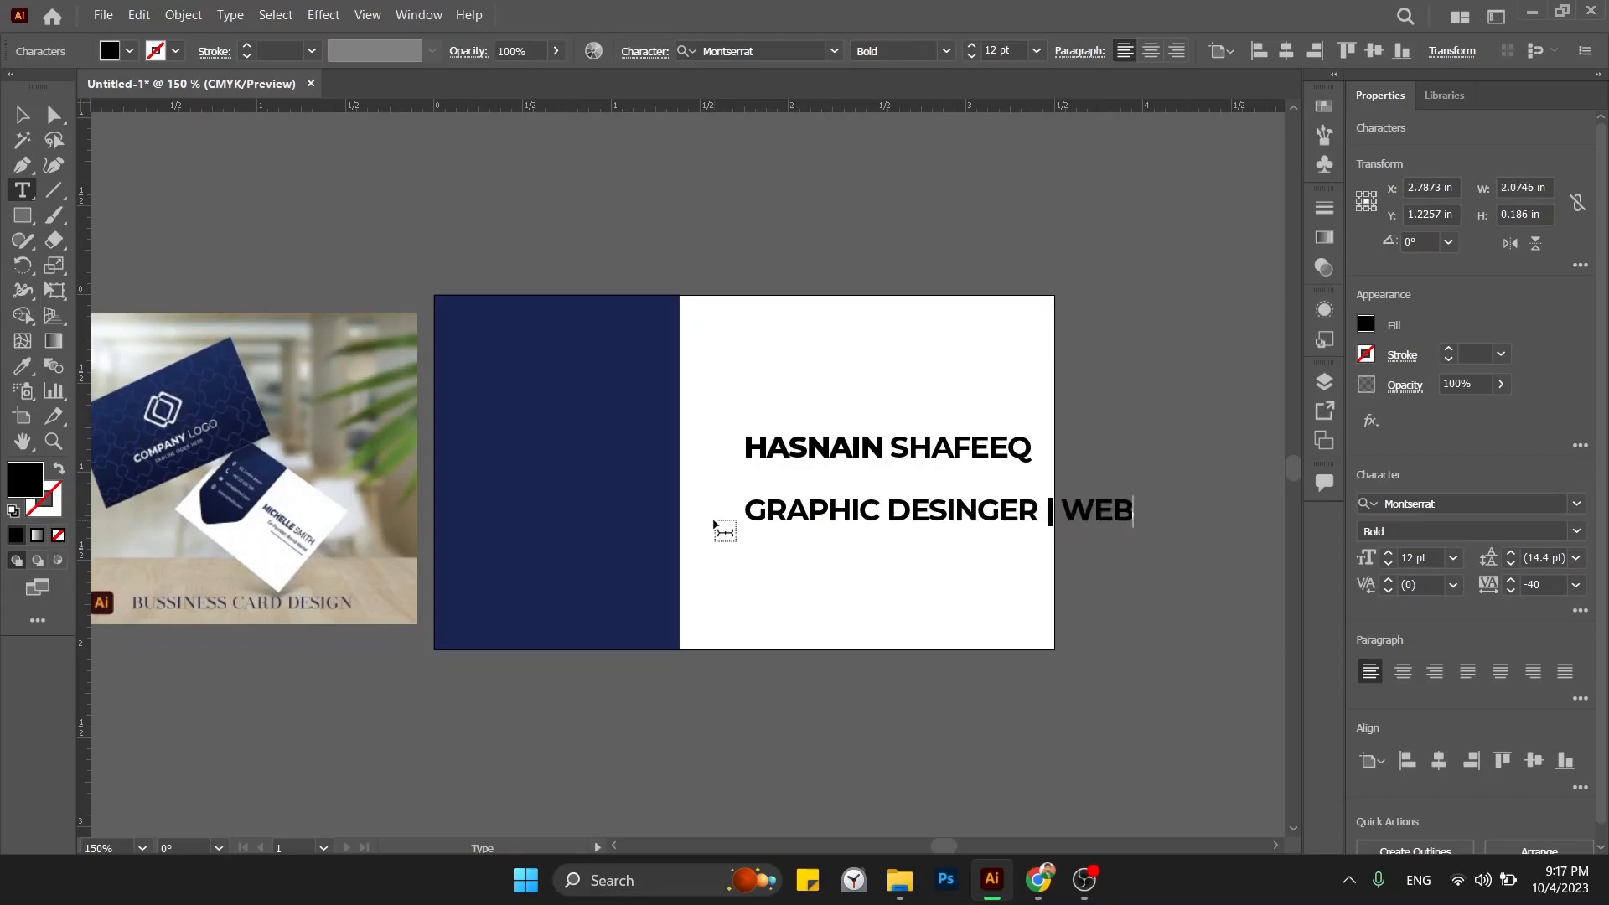
text( DEVELOPER)
key(Escape)
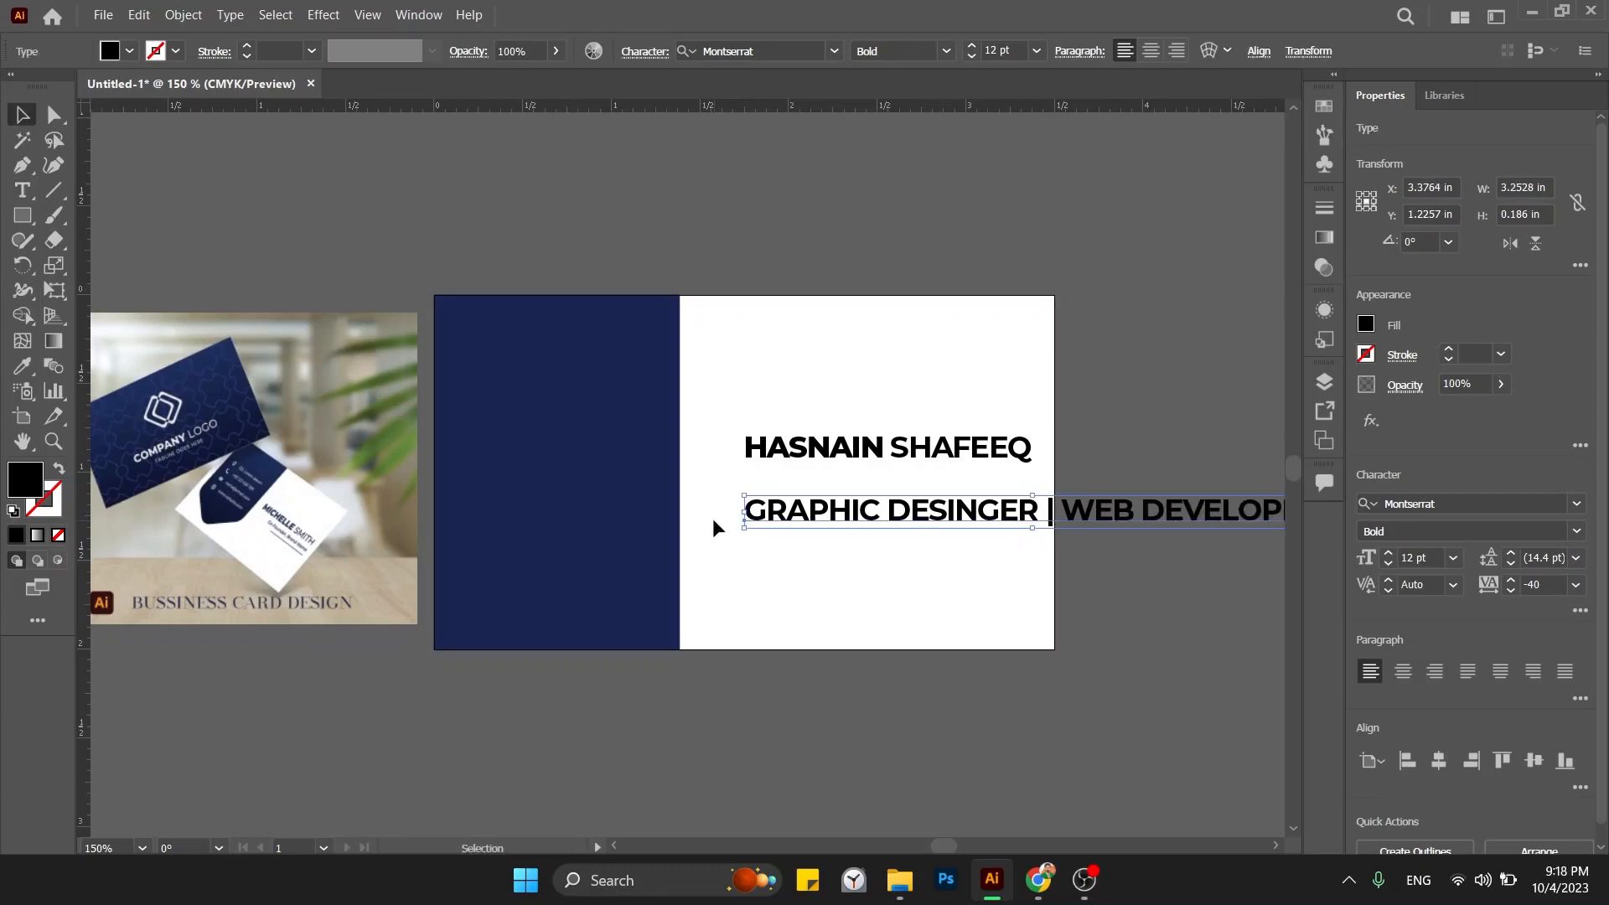
Set the subtitle to Medium weight and shrink it to fit the card.
scroll(1090, 550, right, 3)
click(1226, 527)
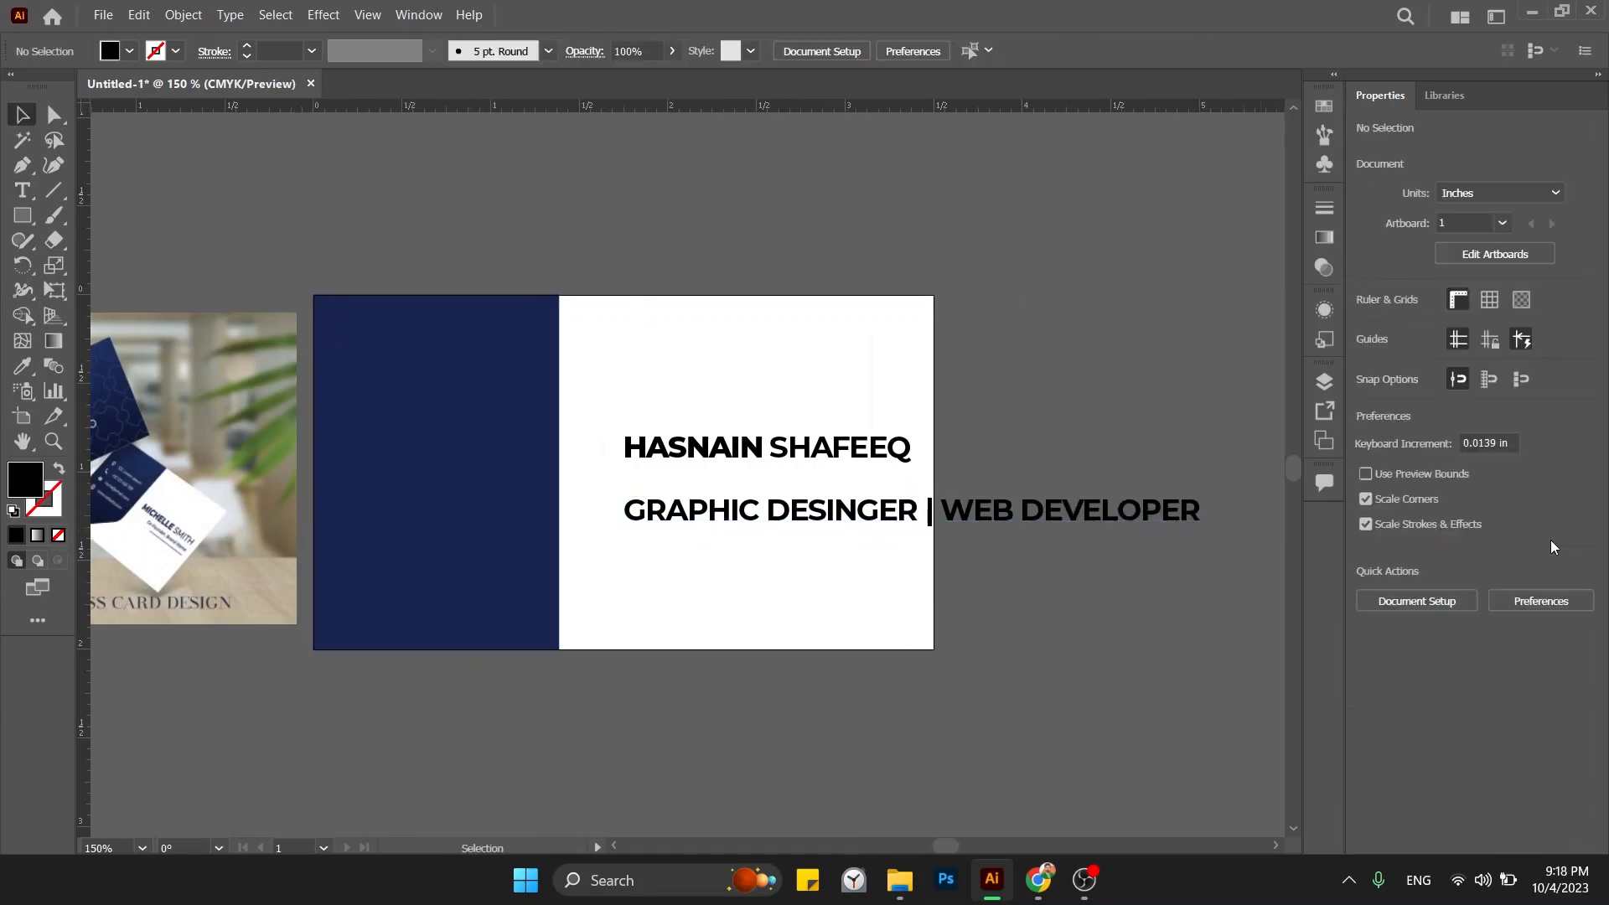
click(1081, 511)
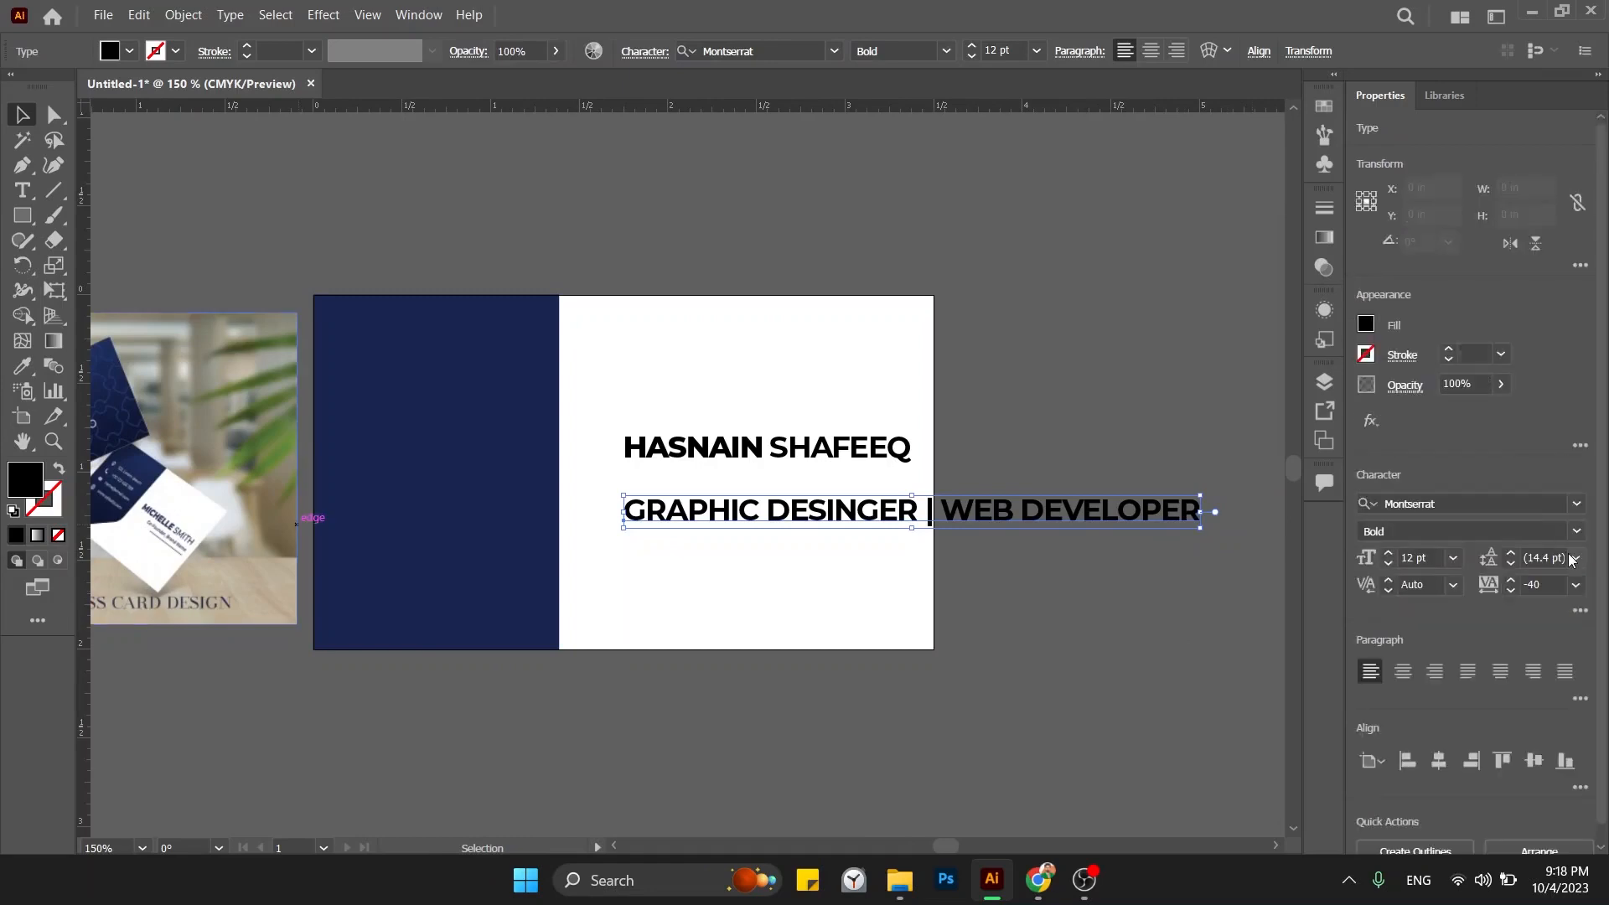
click(1573, 531)
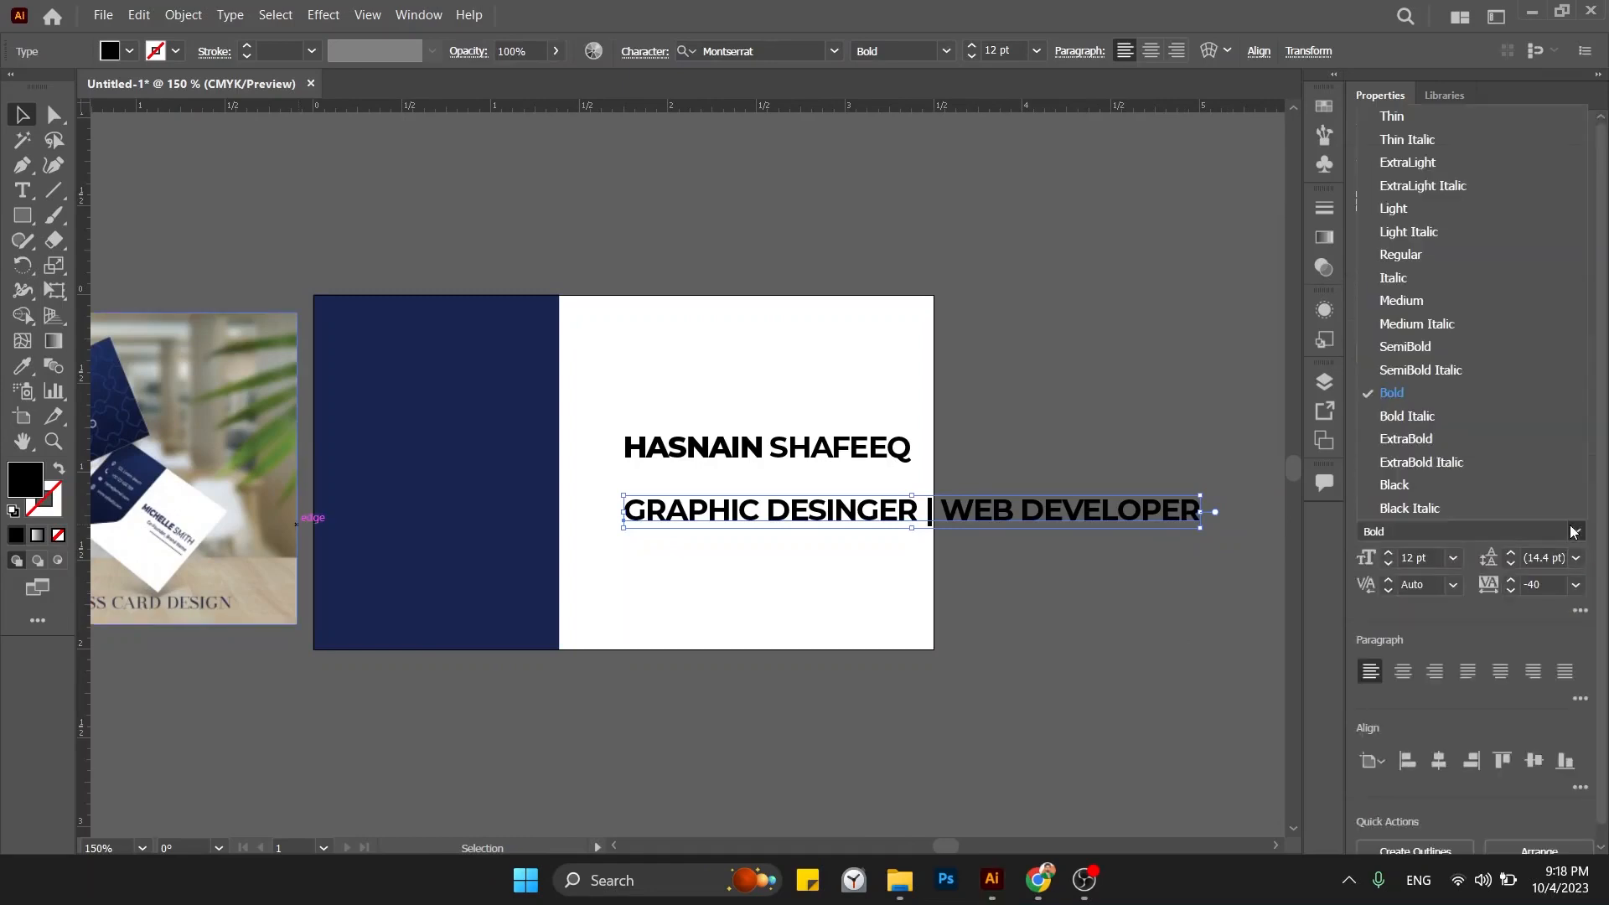
click(1416, 300)
drag(1196, 514, 851, 577)
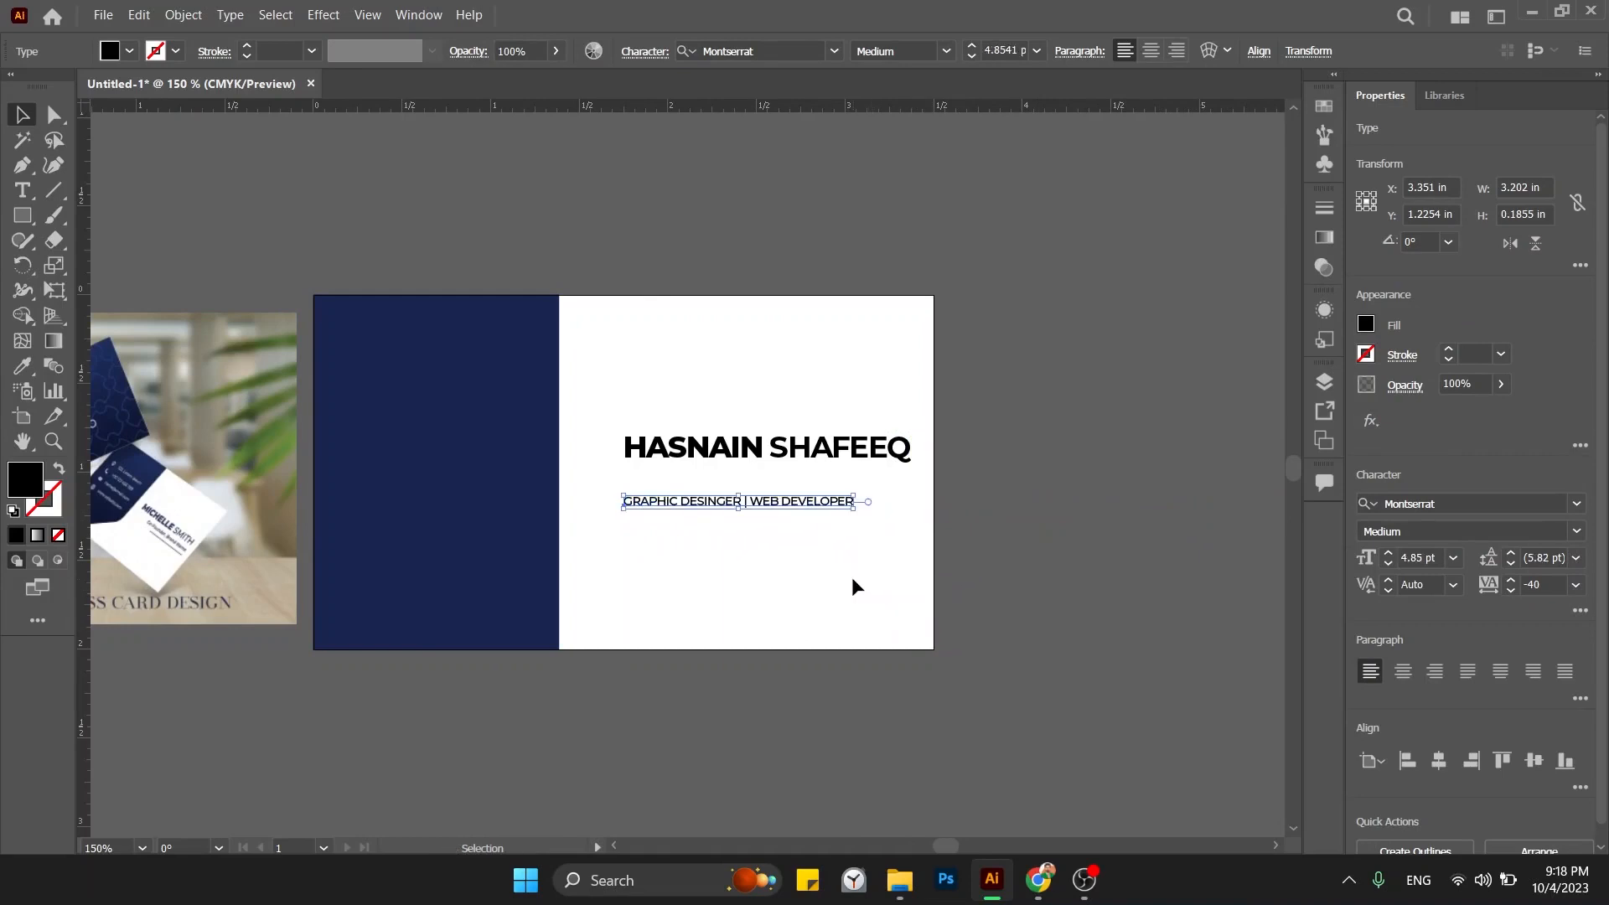
Position the subtitle directly beneath the bold name.
click(852, 576)
drag(797, 507, 850, 480)
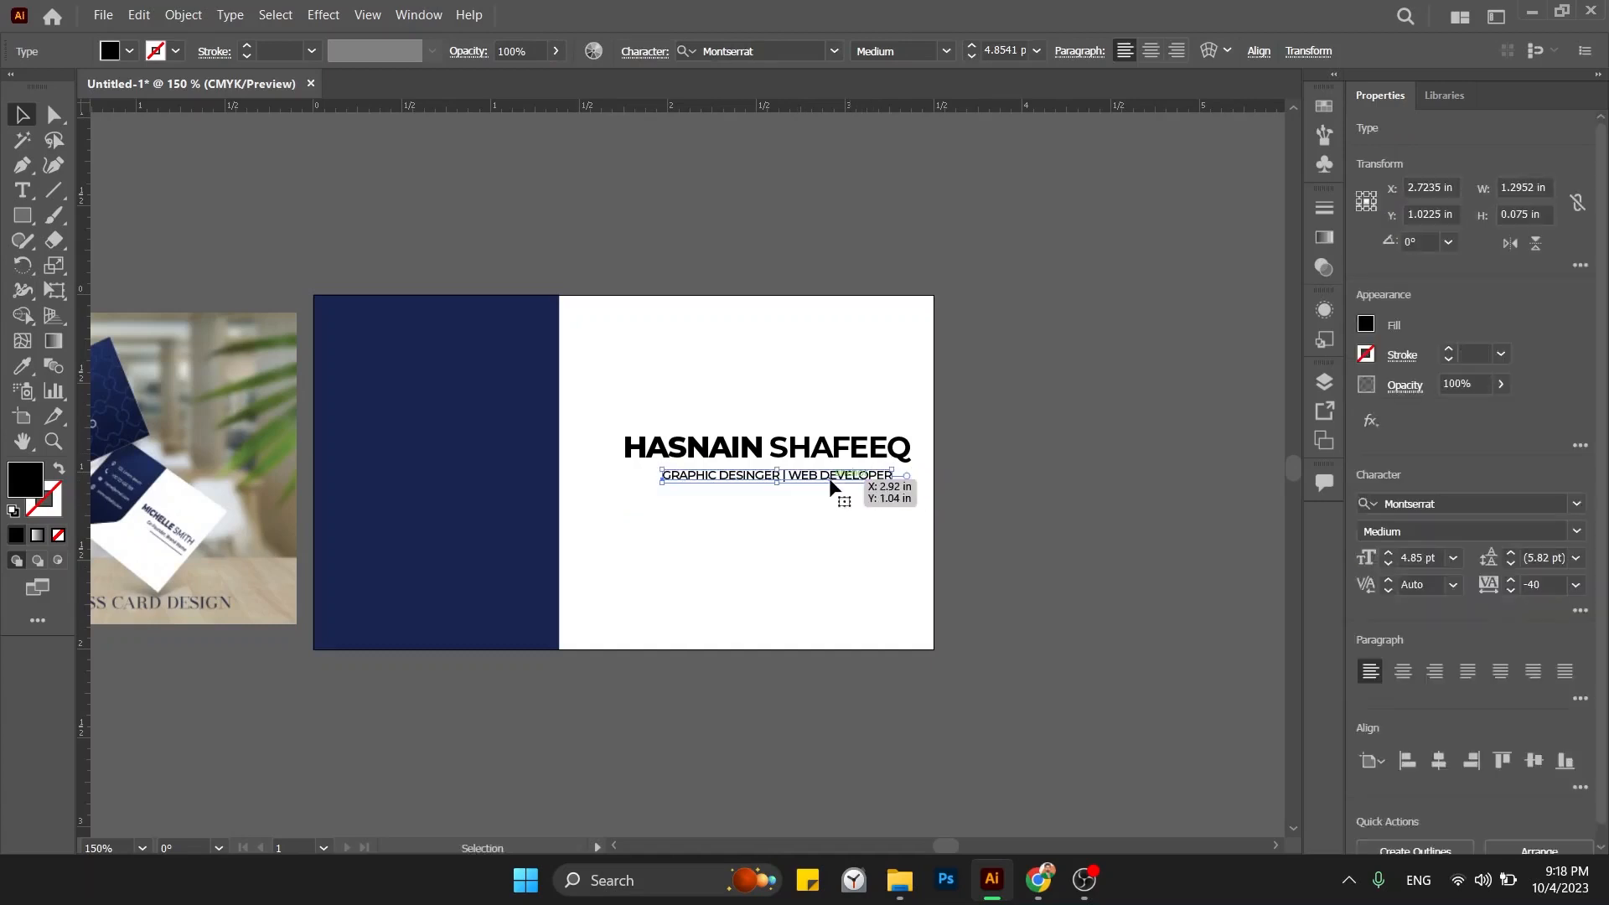
click(853, 569)
drag(672, 599, 818, 578)
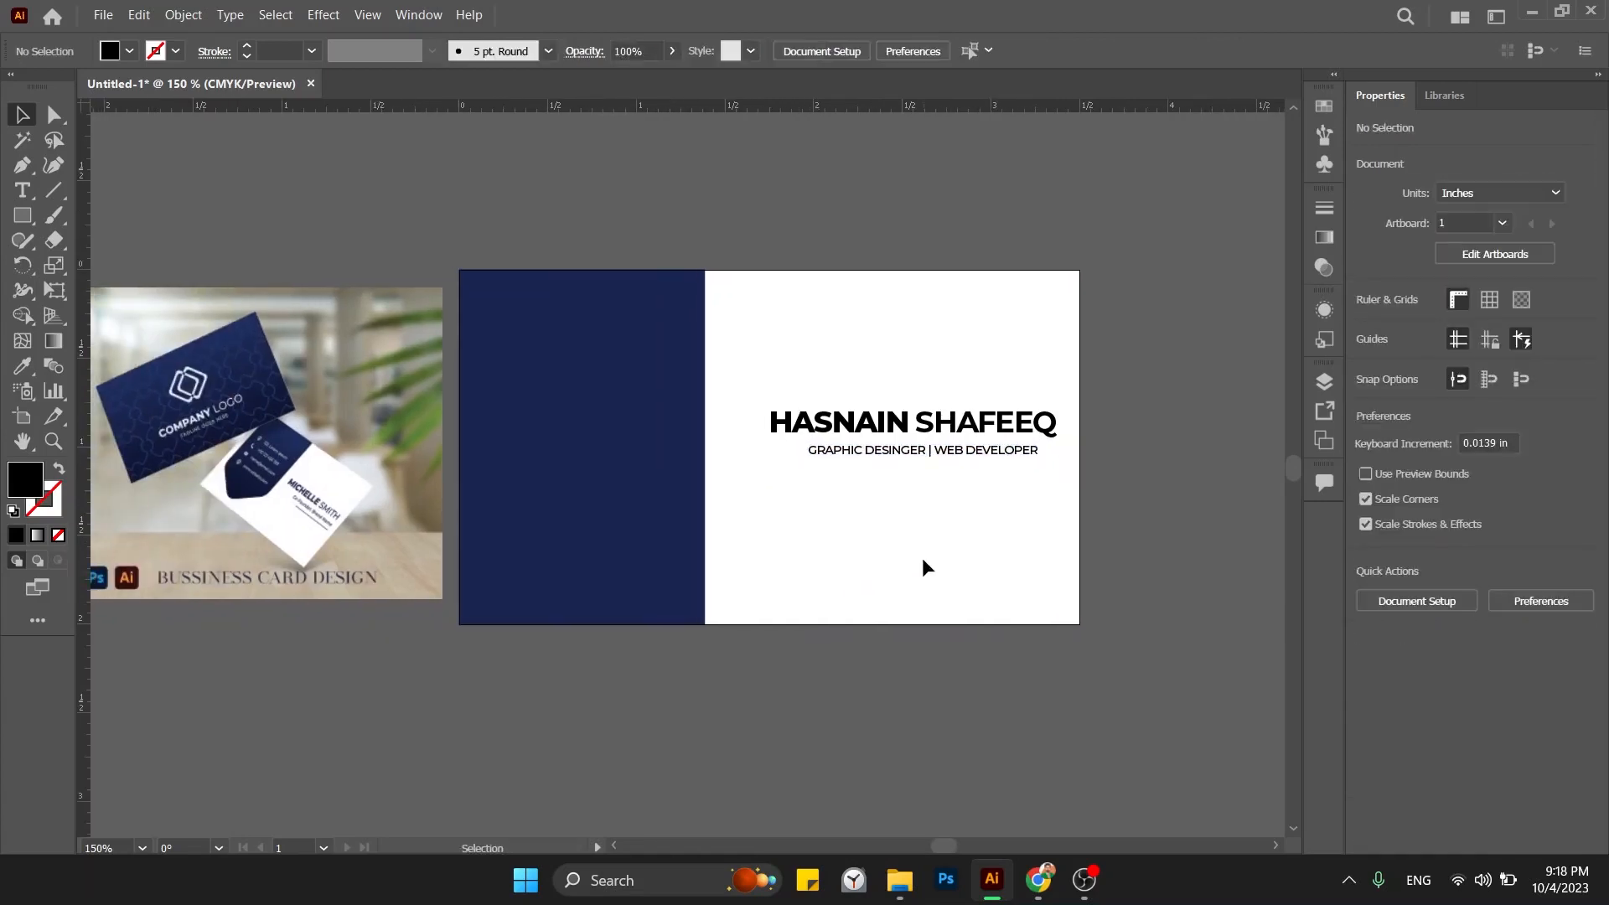
Draw a horizontal line below the title line with the Line Segment tool.
key(z)
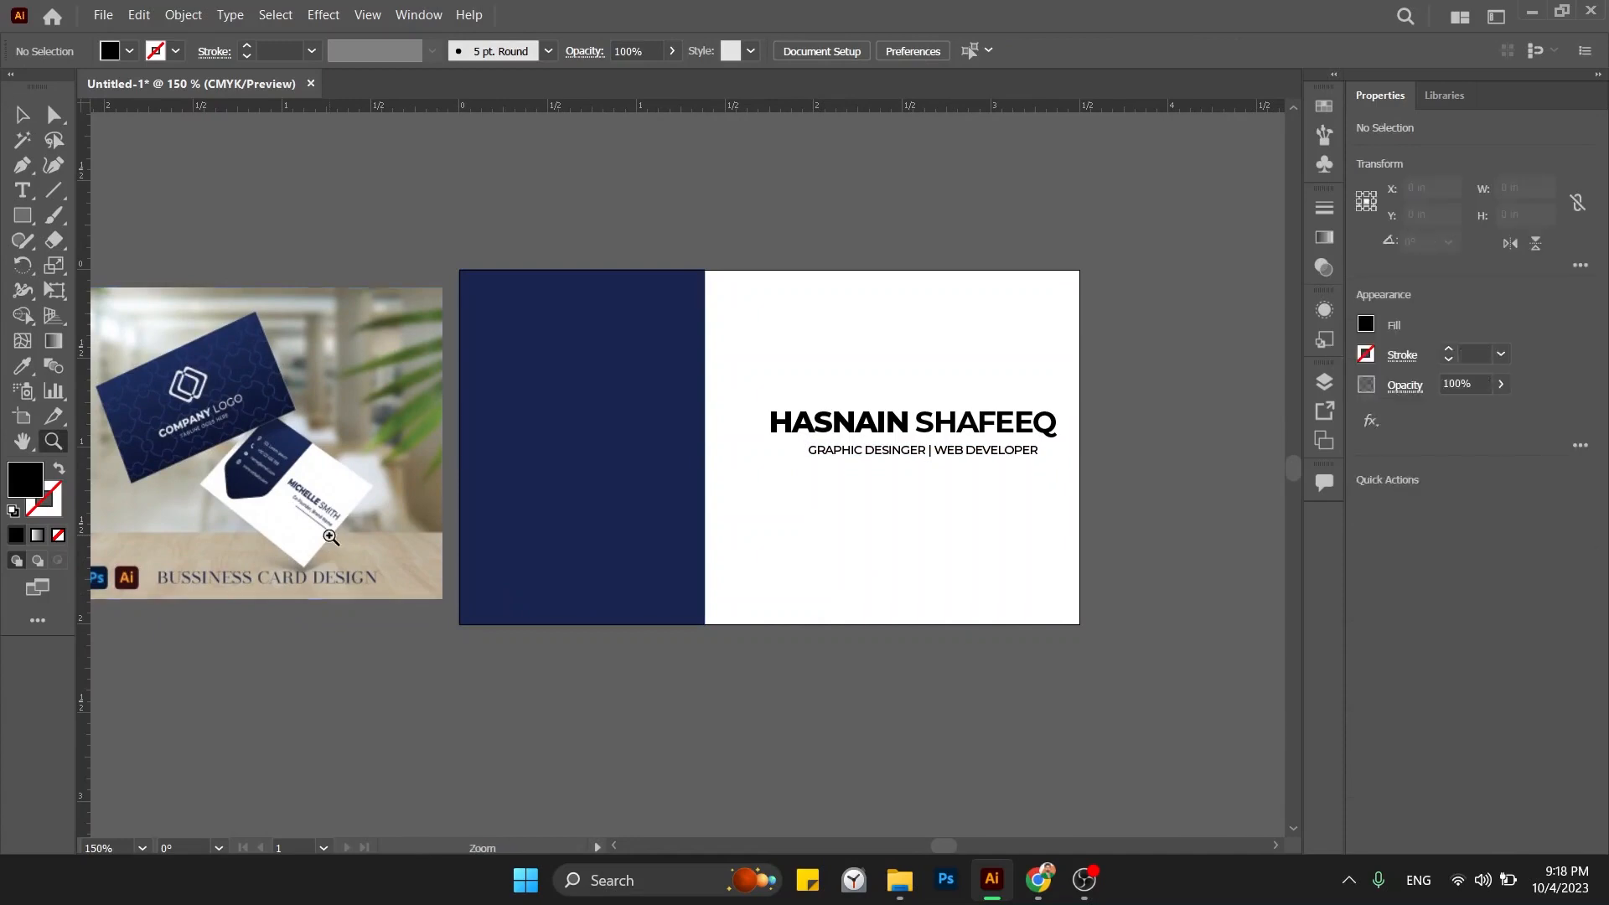
mouse_move(328, 536)
mouse_down()
mouse_move(503, 611)
mouse_move(318, 529)
mouse_up()
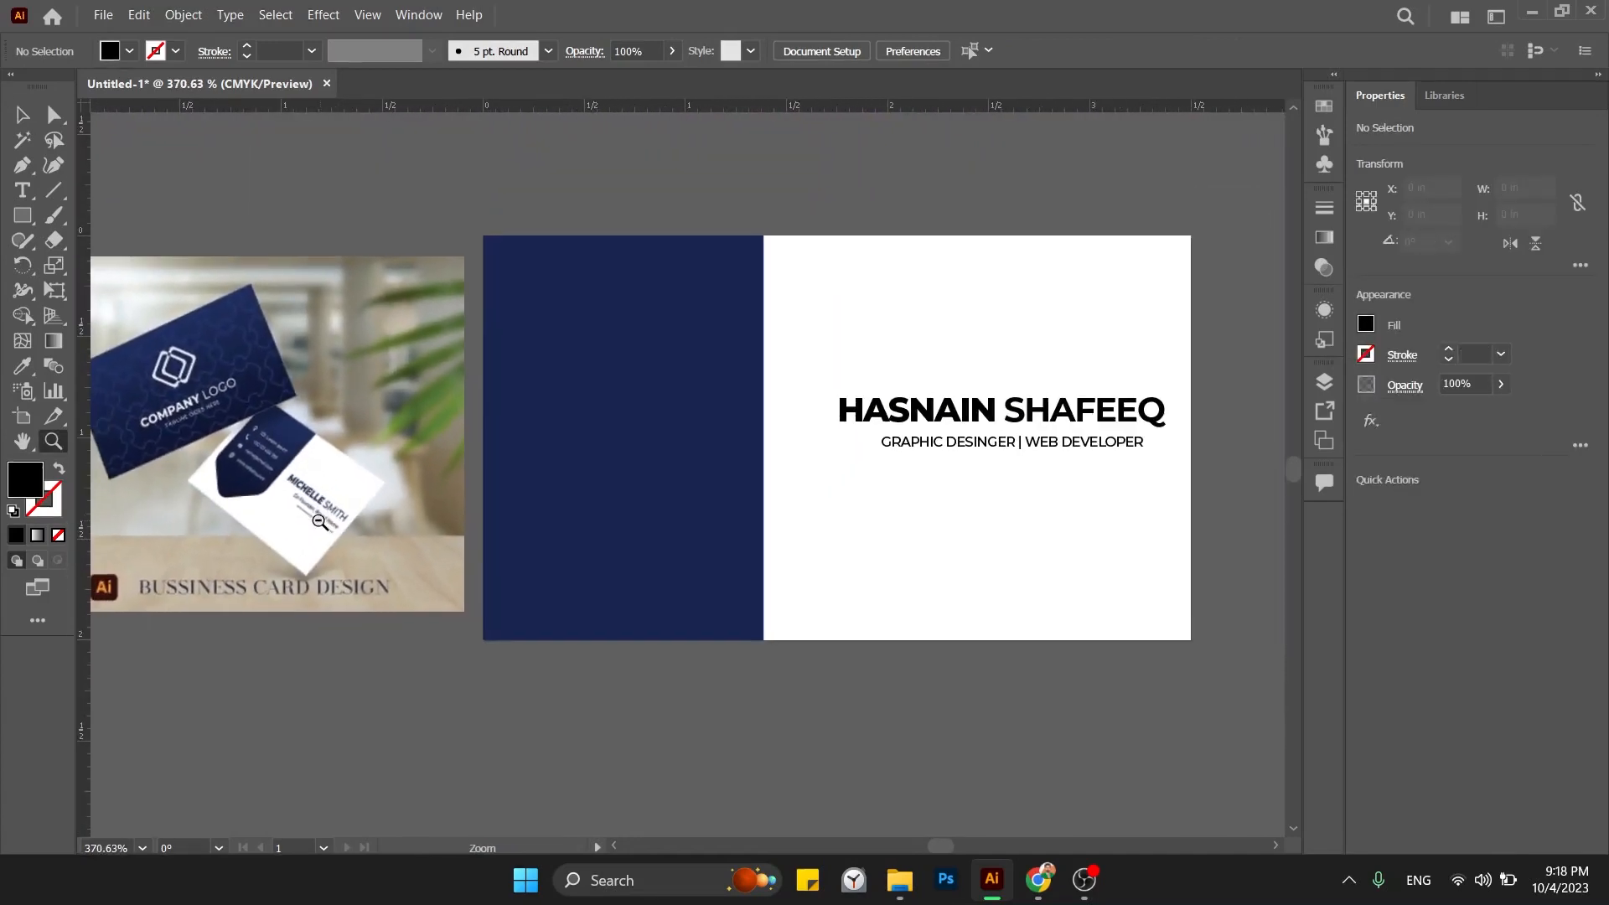
key(v)
drag(996, 492, 930, 503)
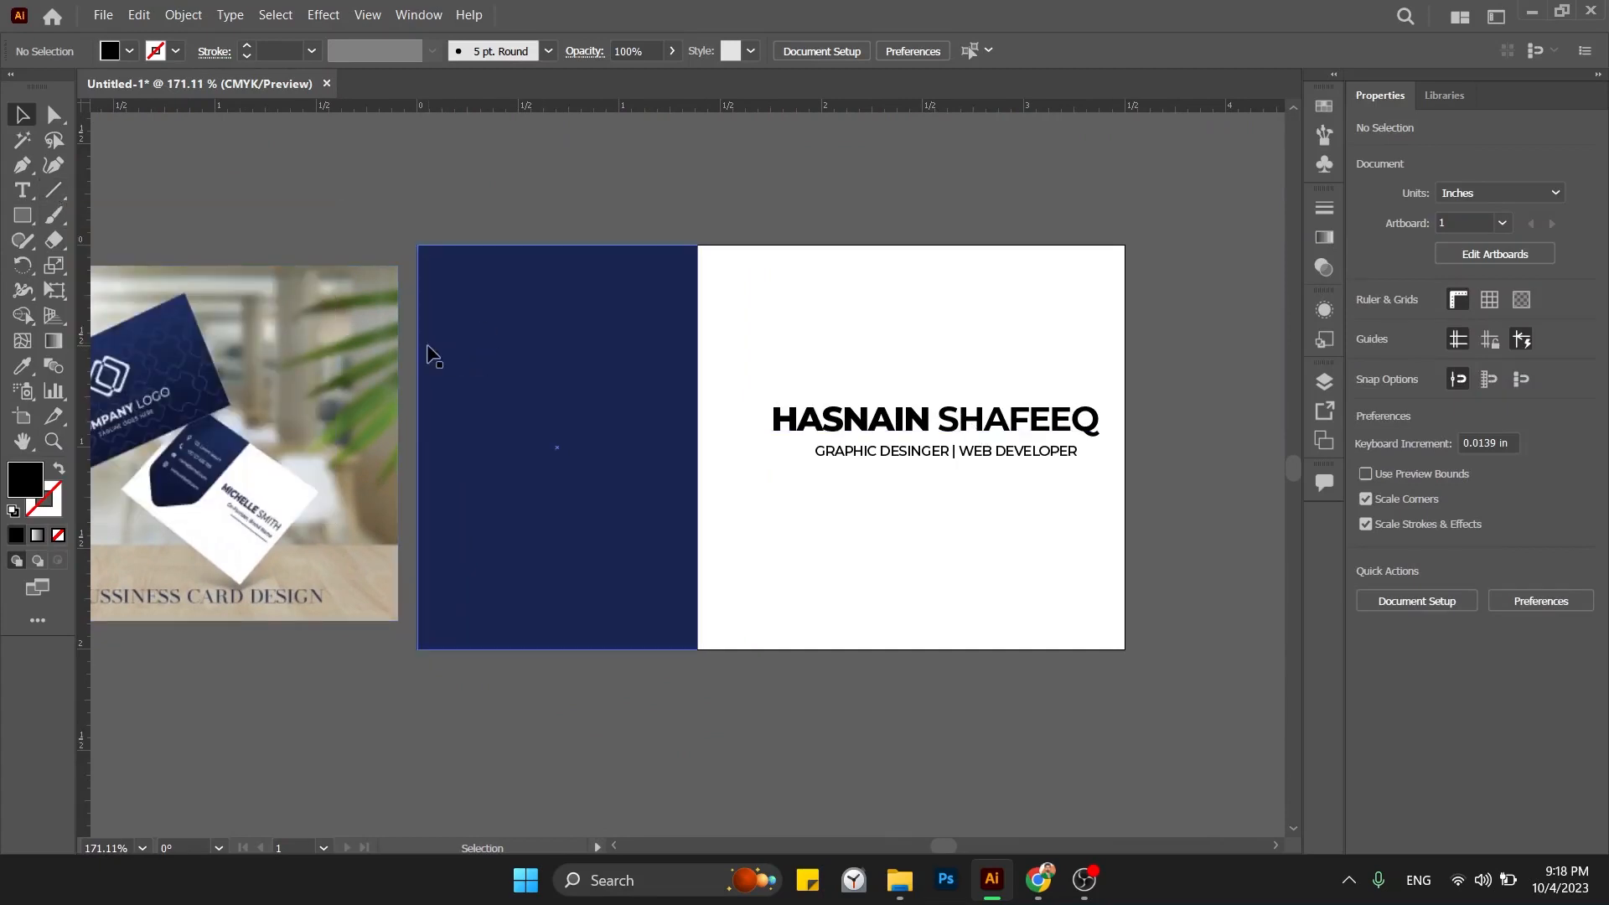
click(56, 192)
drag(1108, 484, 914, 483)
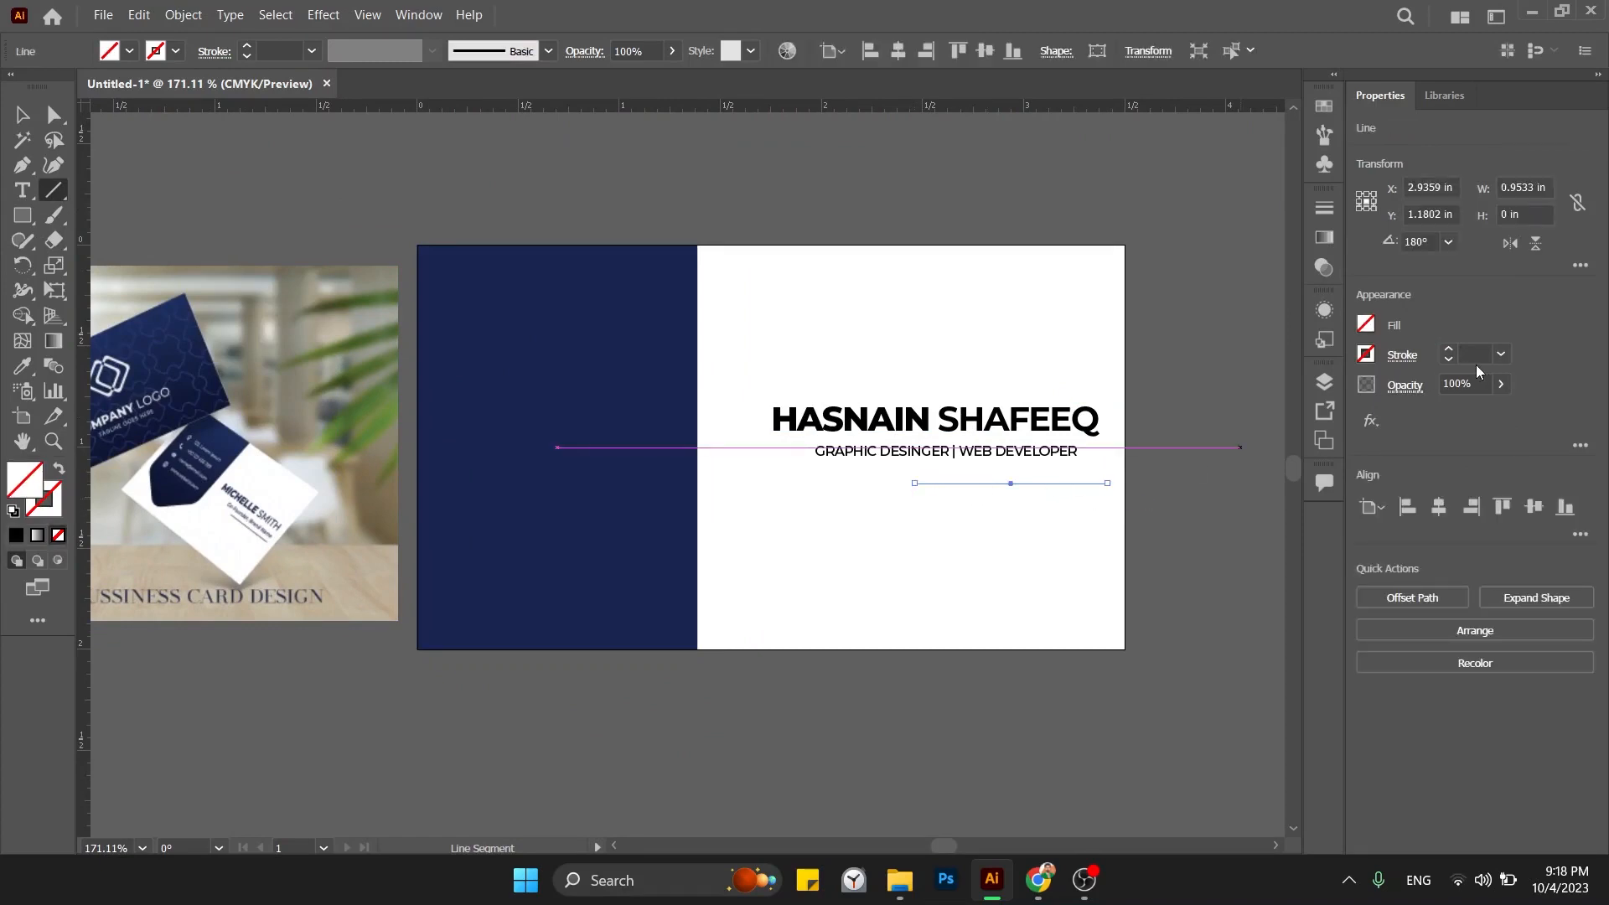
Set the line's stroke weight to 0.5 pt and deselect it.
click(1483, 352)
text(1)
key(Return)
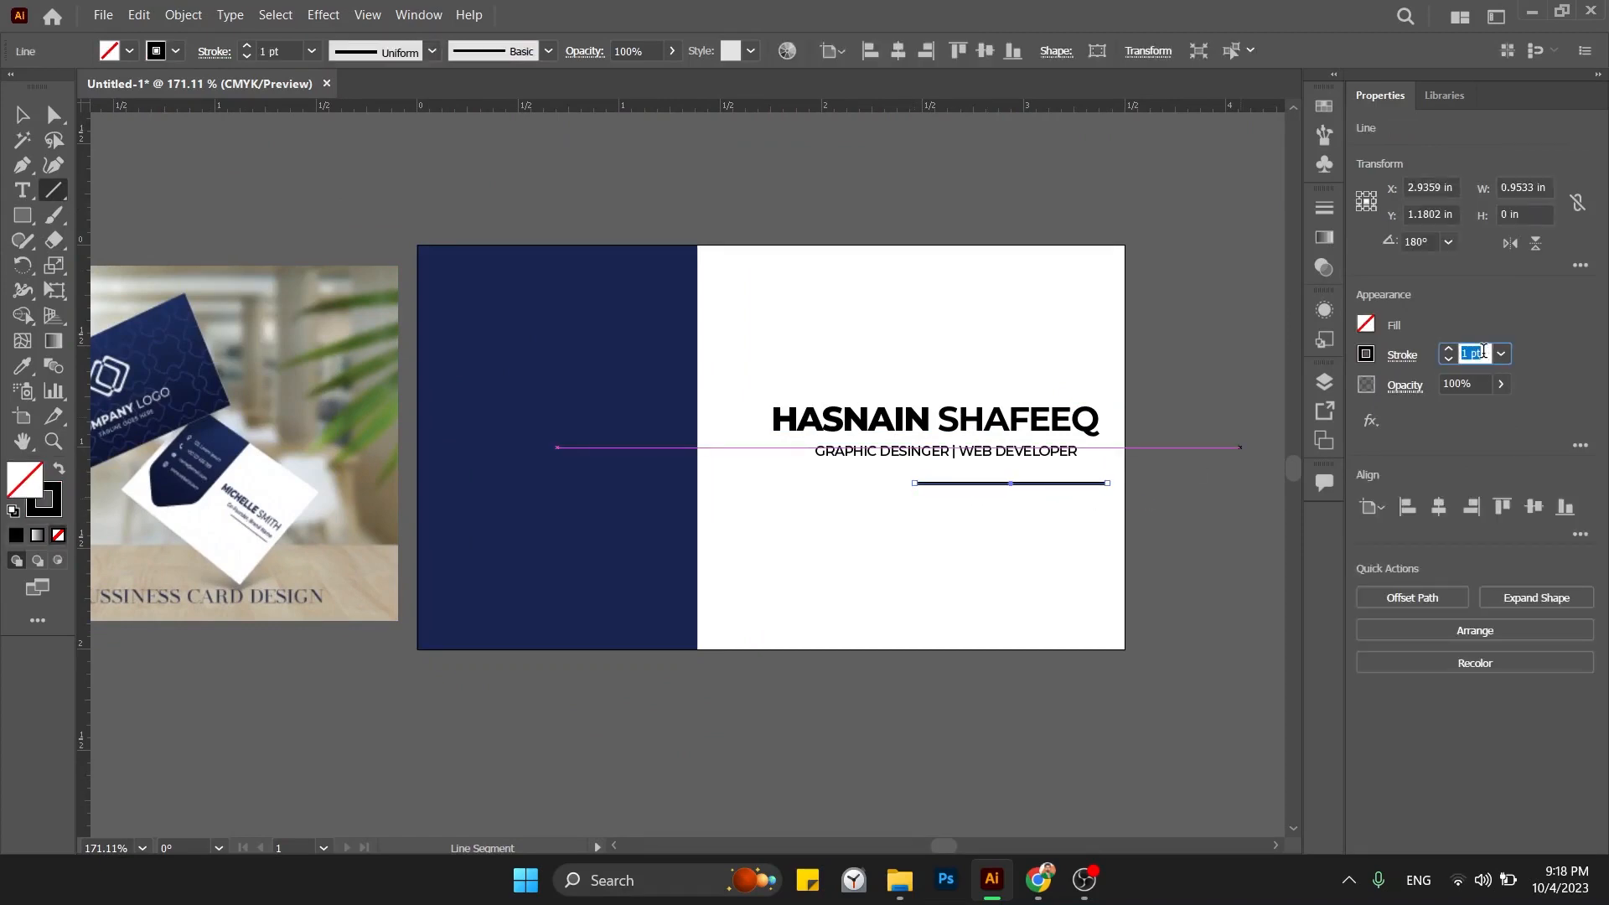
text(0.5)
key(Return)
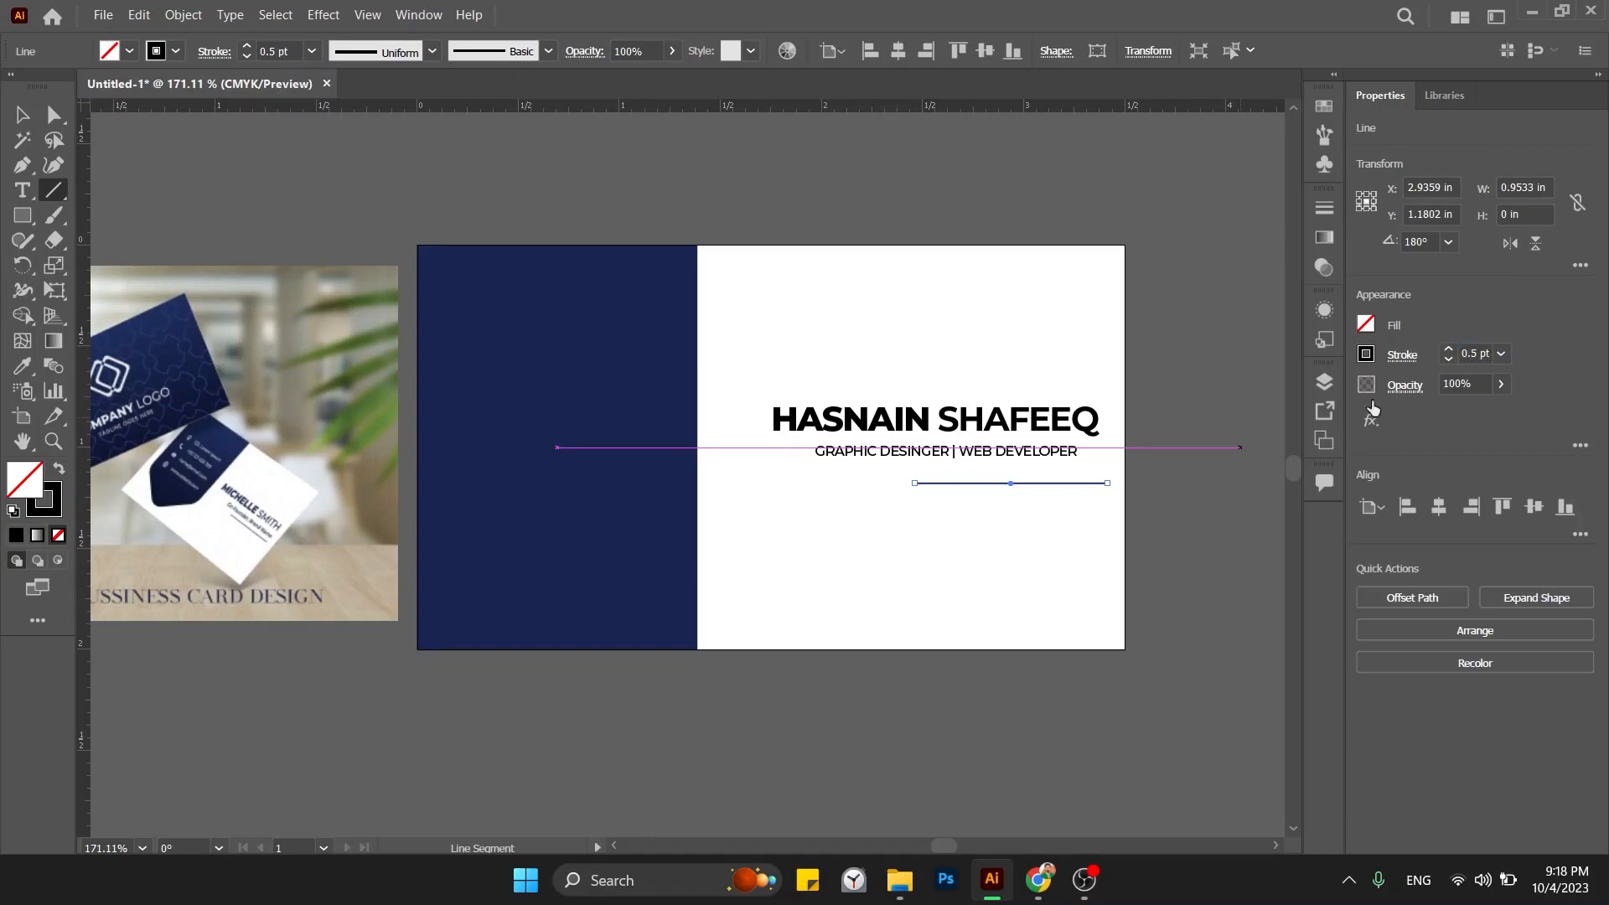
key(v)
click(975, 329)
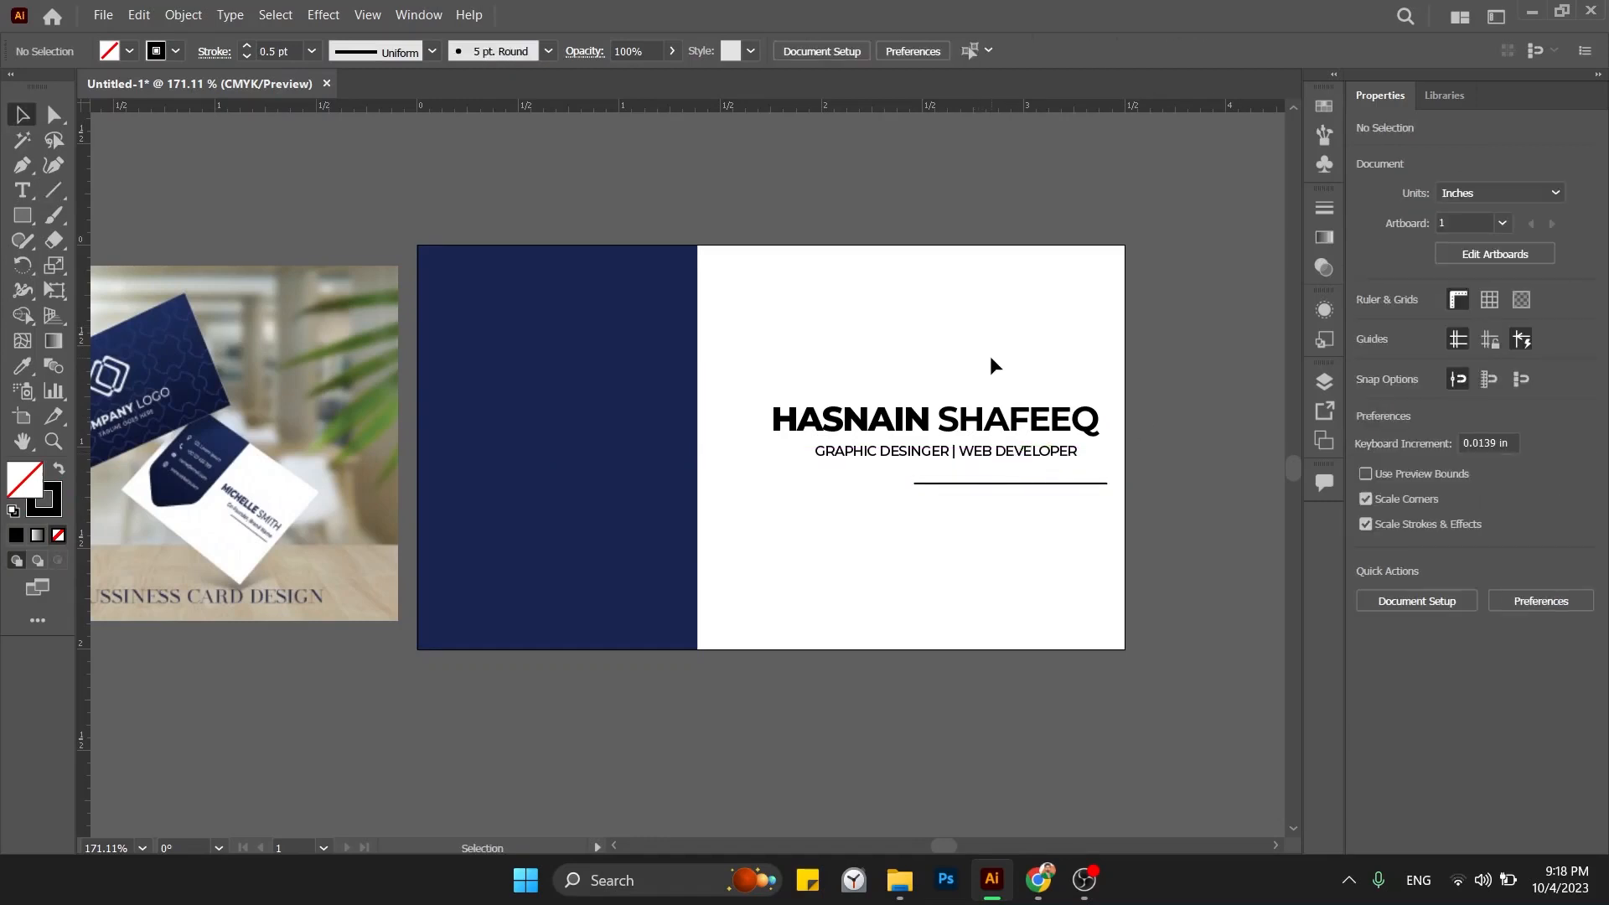
drag(990, 365, 1090, 361)
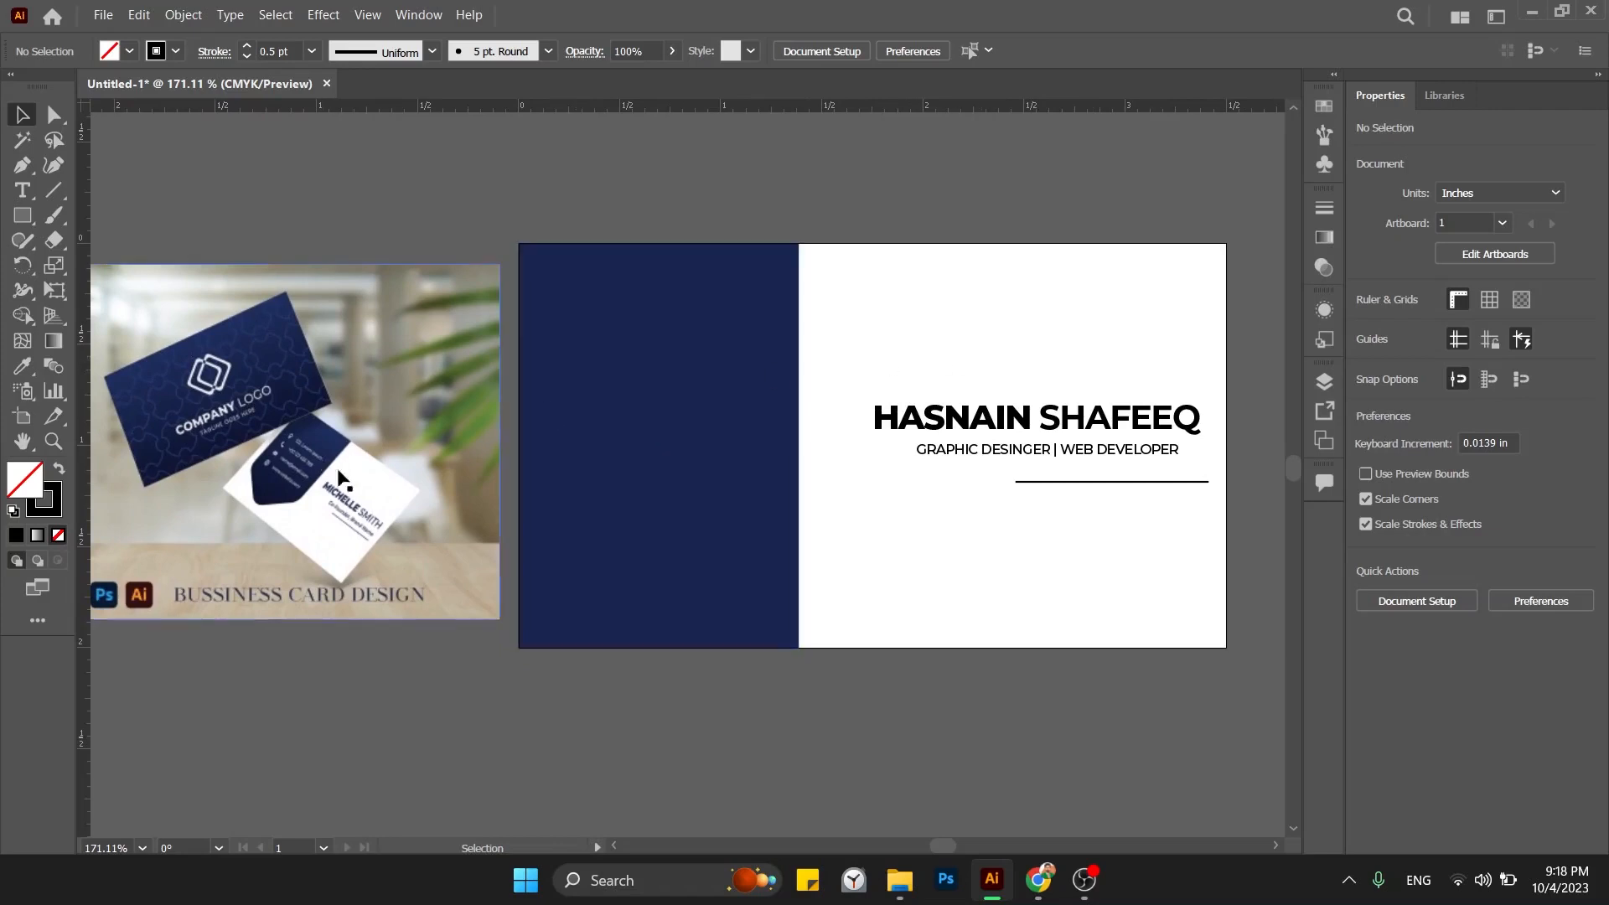
Duplicate the title line above the name and replace its text with placeholder characters.
drag(1005, 450, 956, 331)
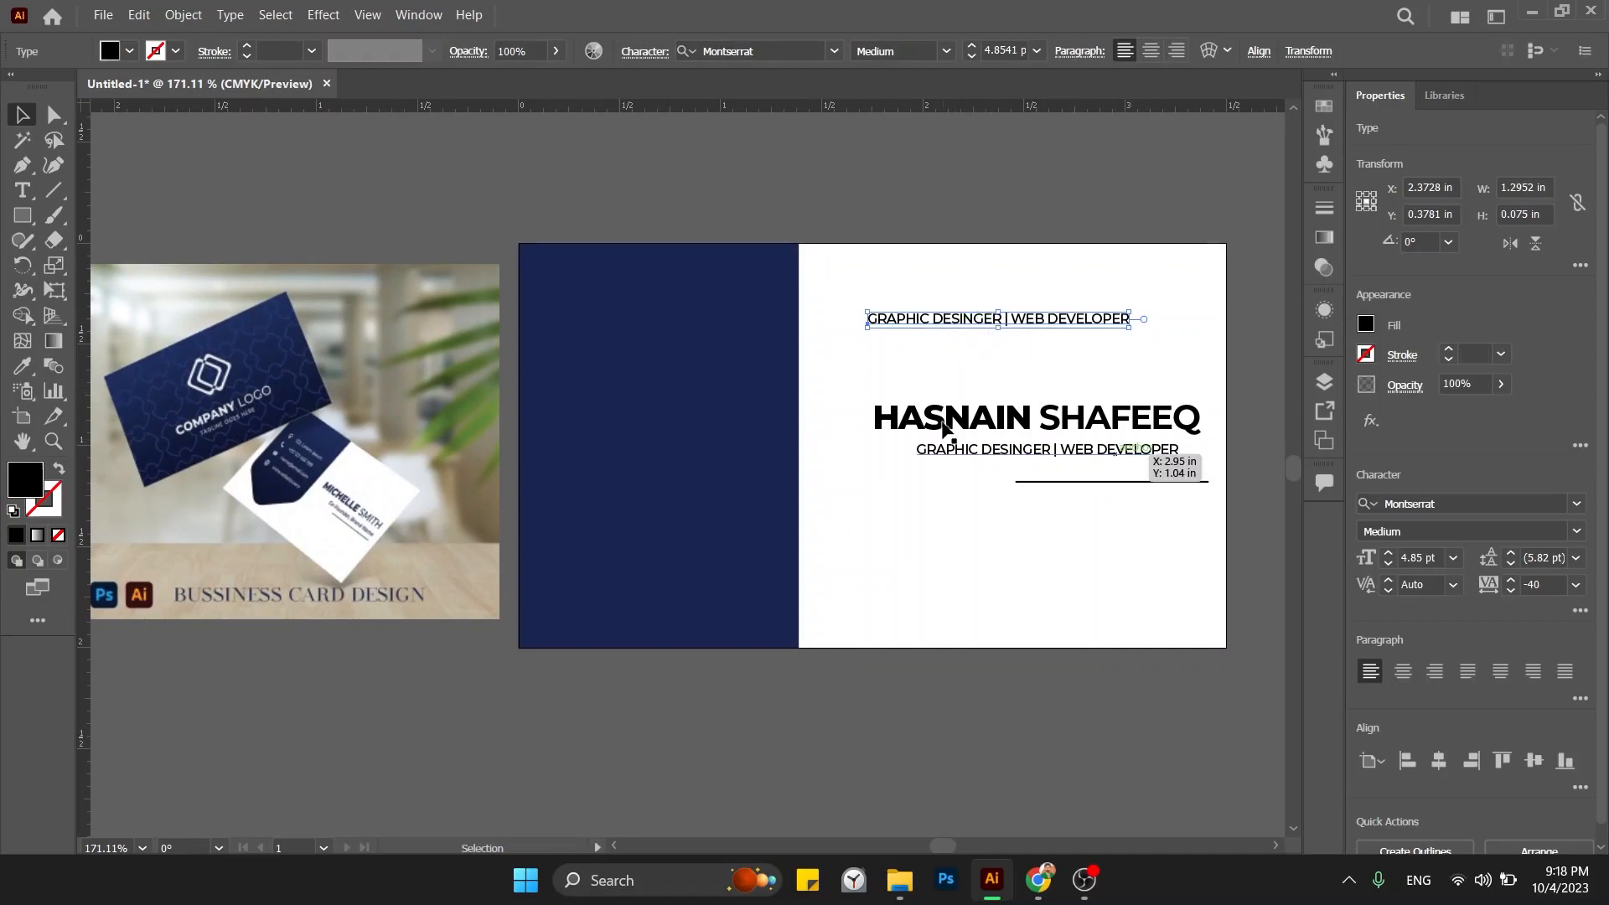
double_click(952, 325)
key(ctrl+a)
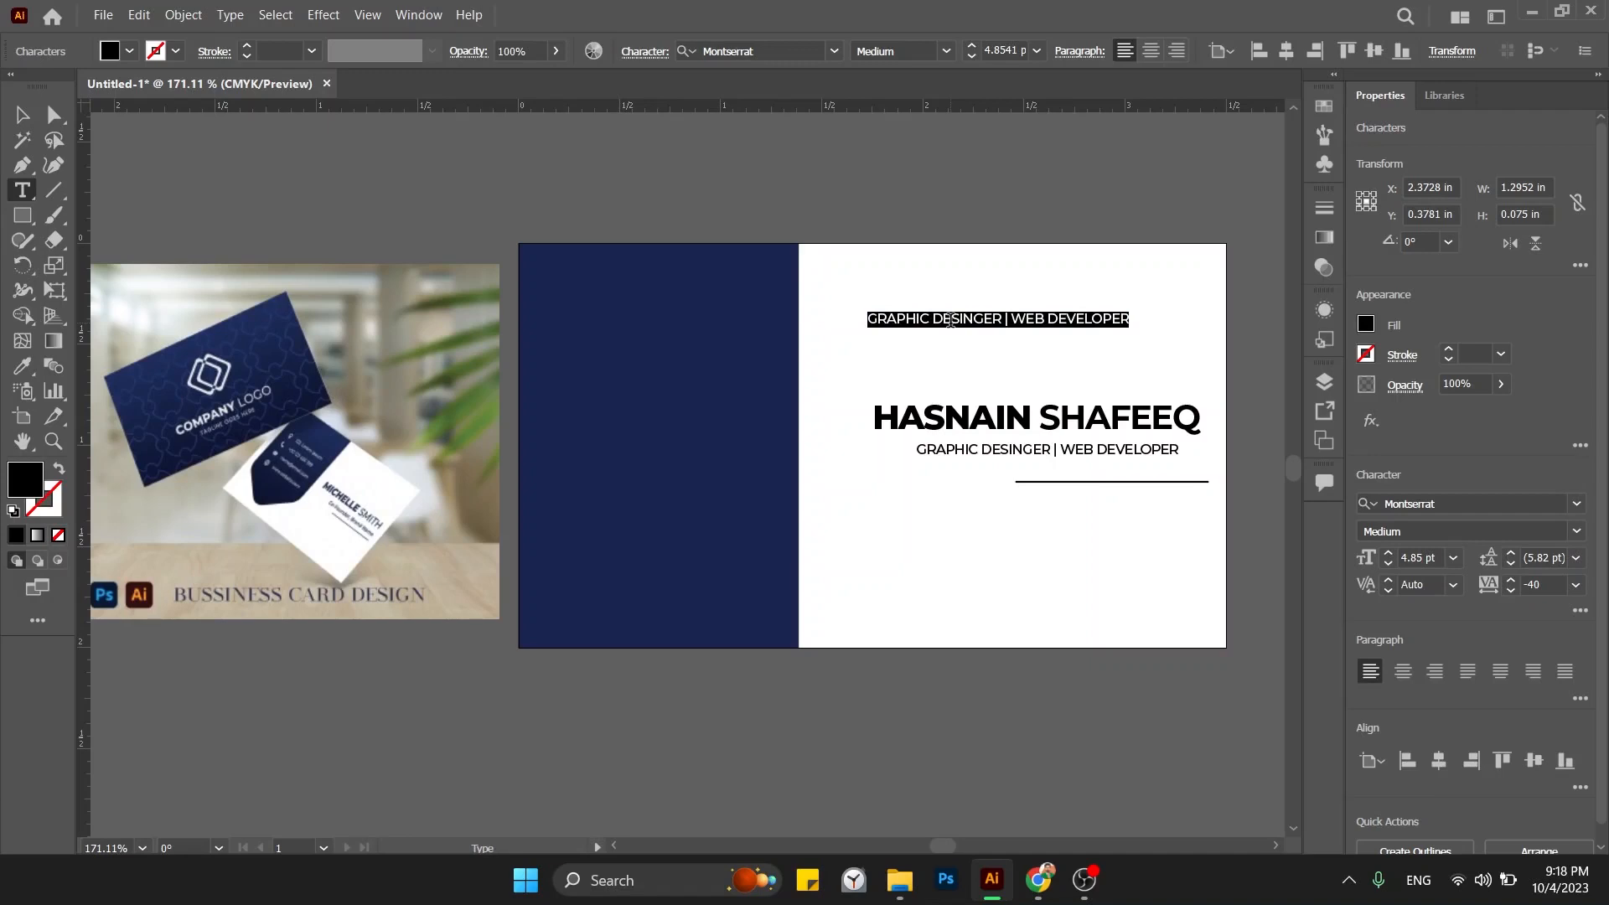
key(BackSpace)
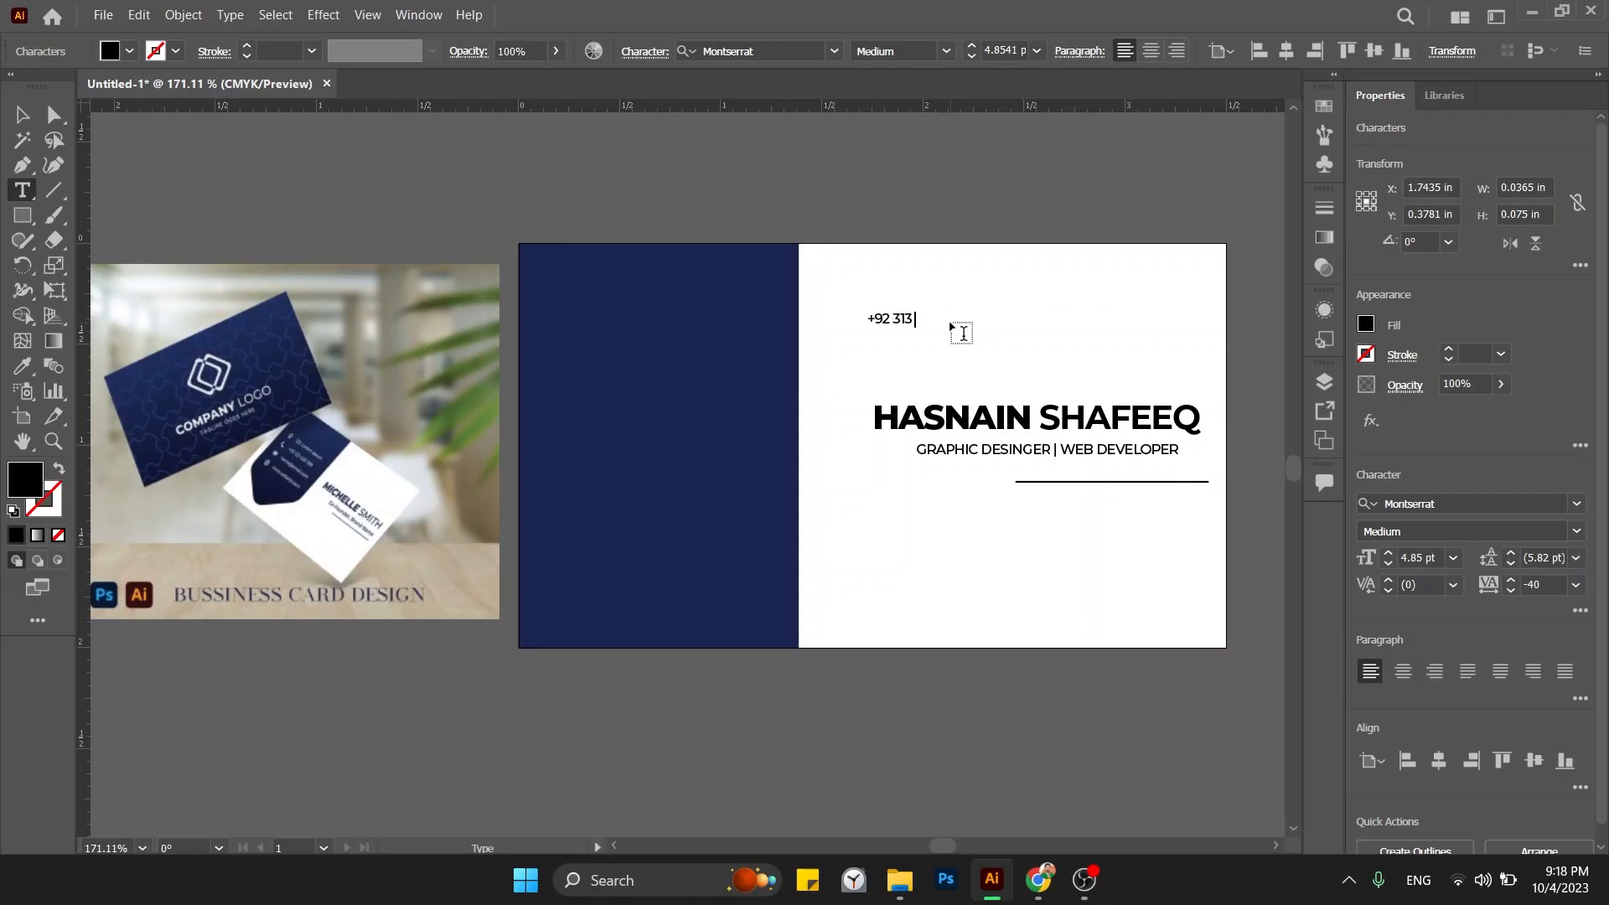
text(#####)
key(Escape)
drag(951, 329, 919, 295)
Make the phone-number text white and move it onto the navy panel.
key(i)
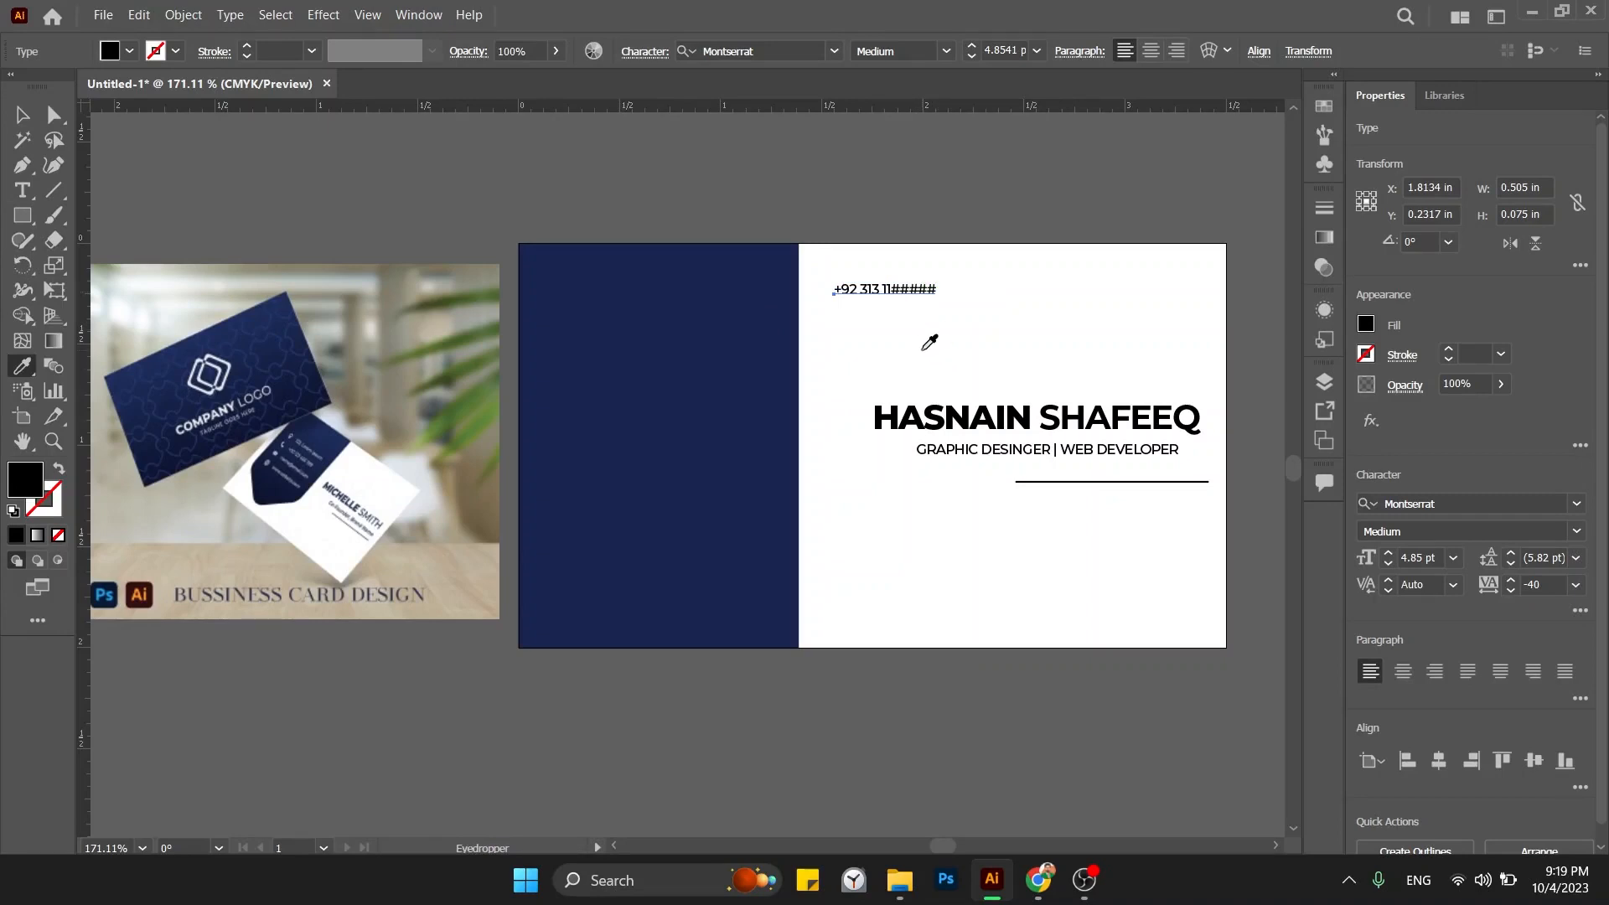
click(923, 349)
key(v)
drag(900, 293, 655, 312)
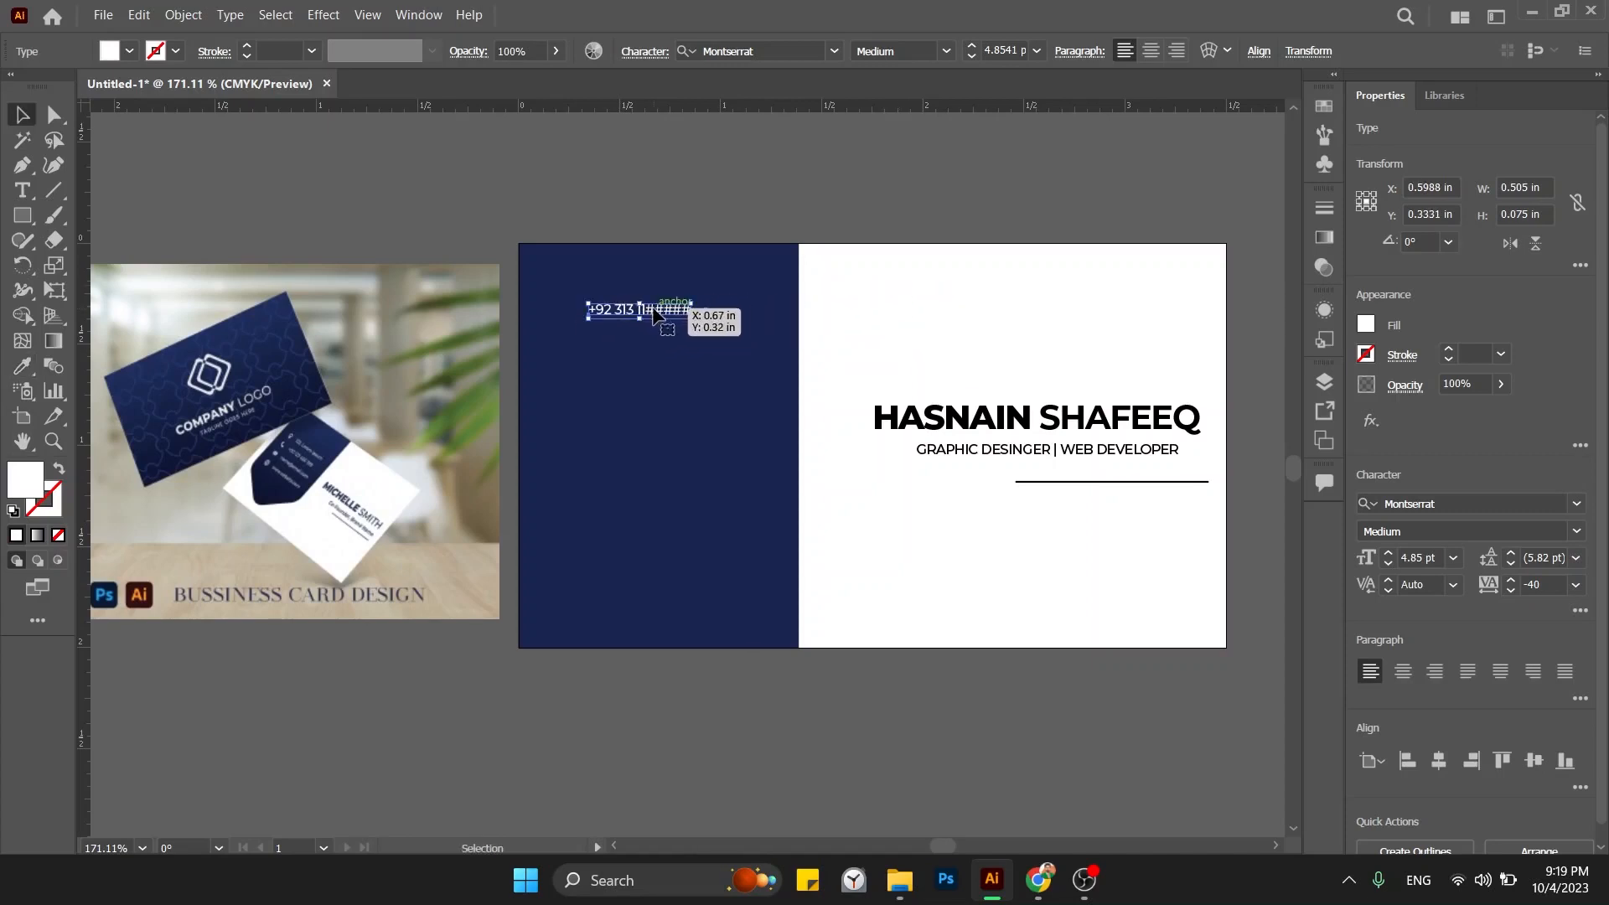
click(855, 334)
Delete the placeholder characters from the phone line and reposition it on the panel.
click(678, 321)
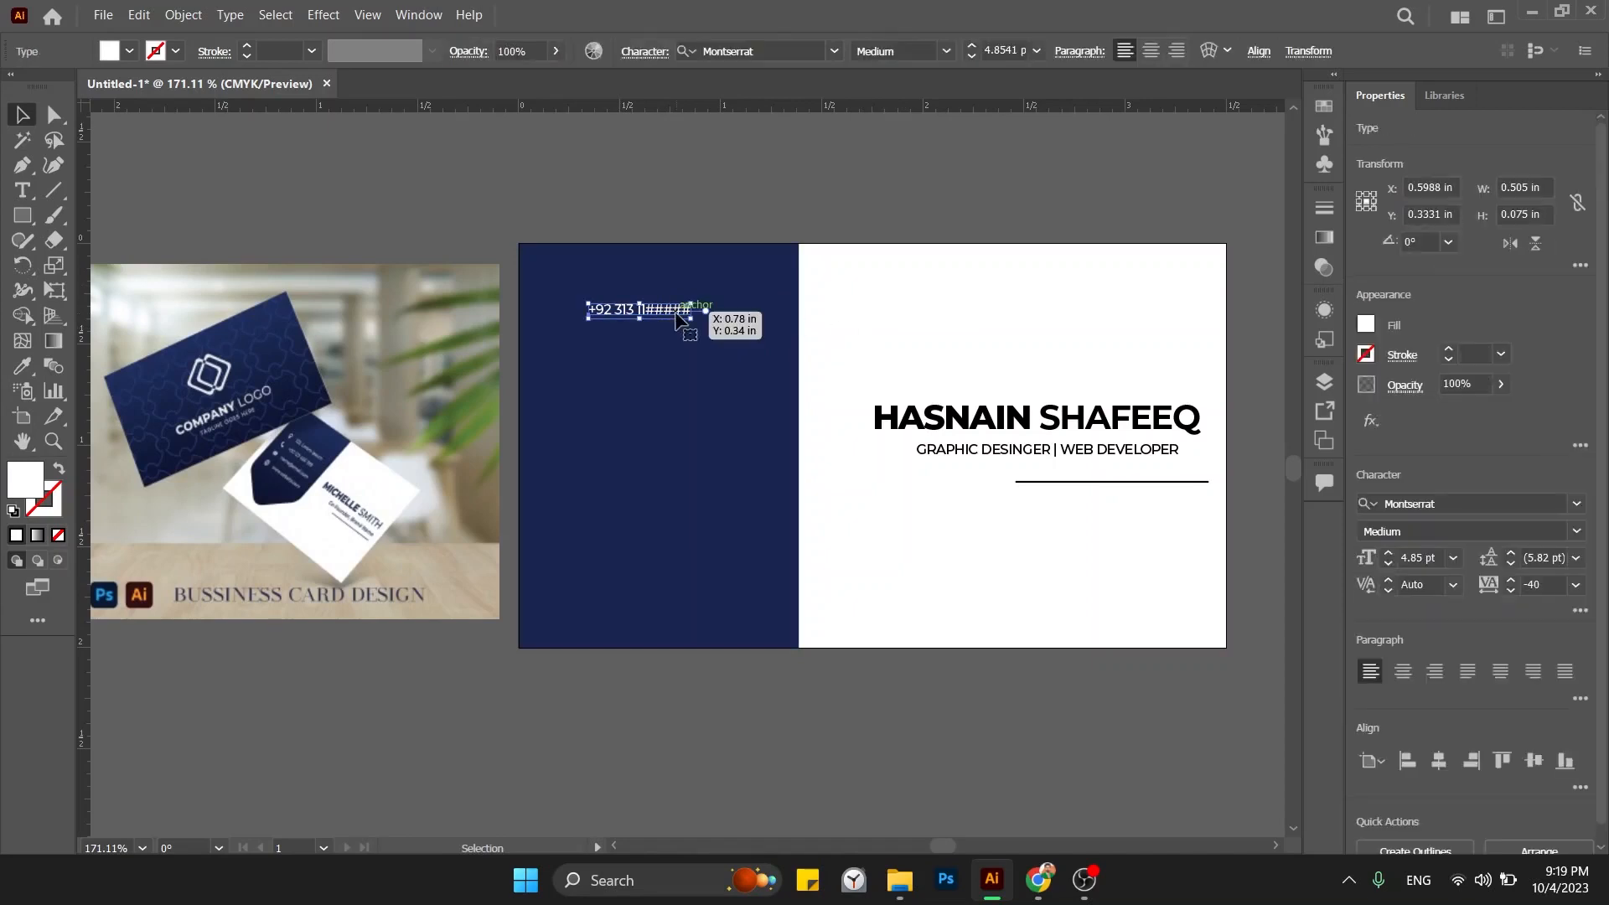
double_click(657, 311)
drag(644, 311, 810, 323)
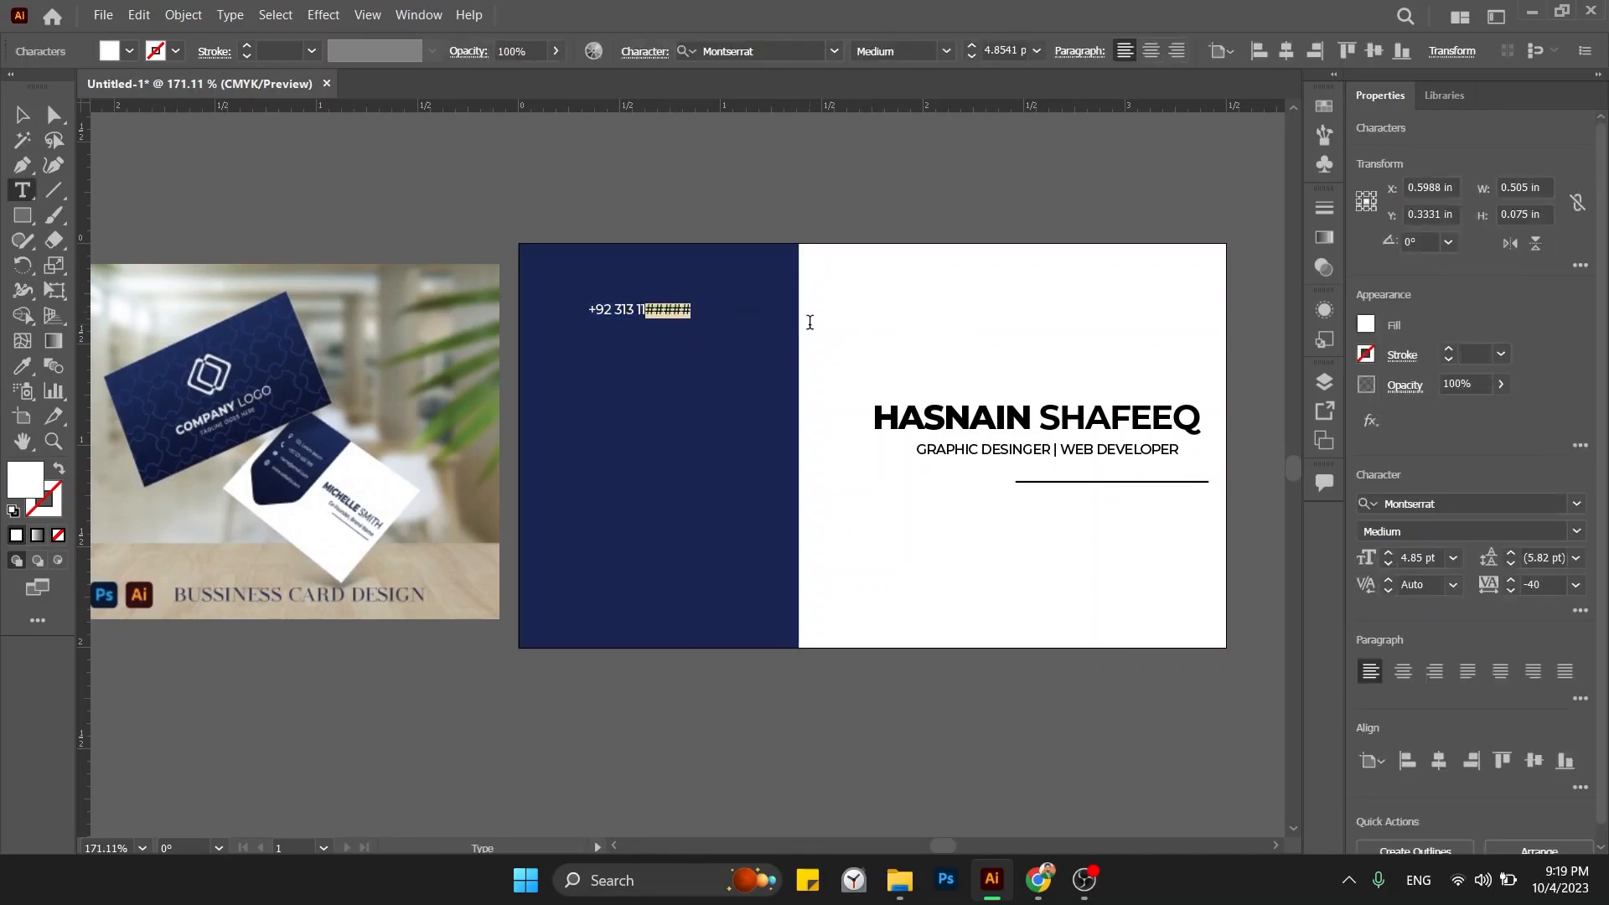
key(BackSpace)
key(BackSpace)
key(Escape)
click(647, 179)
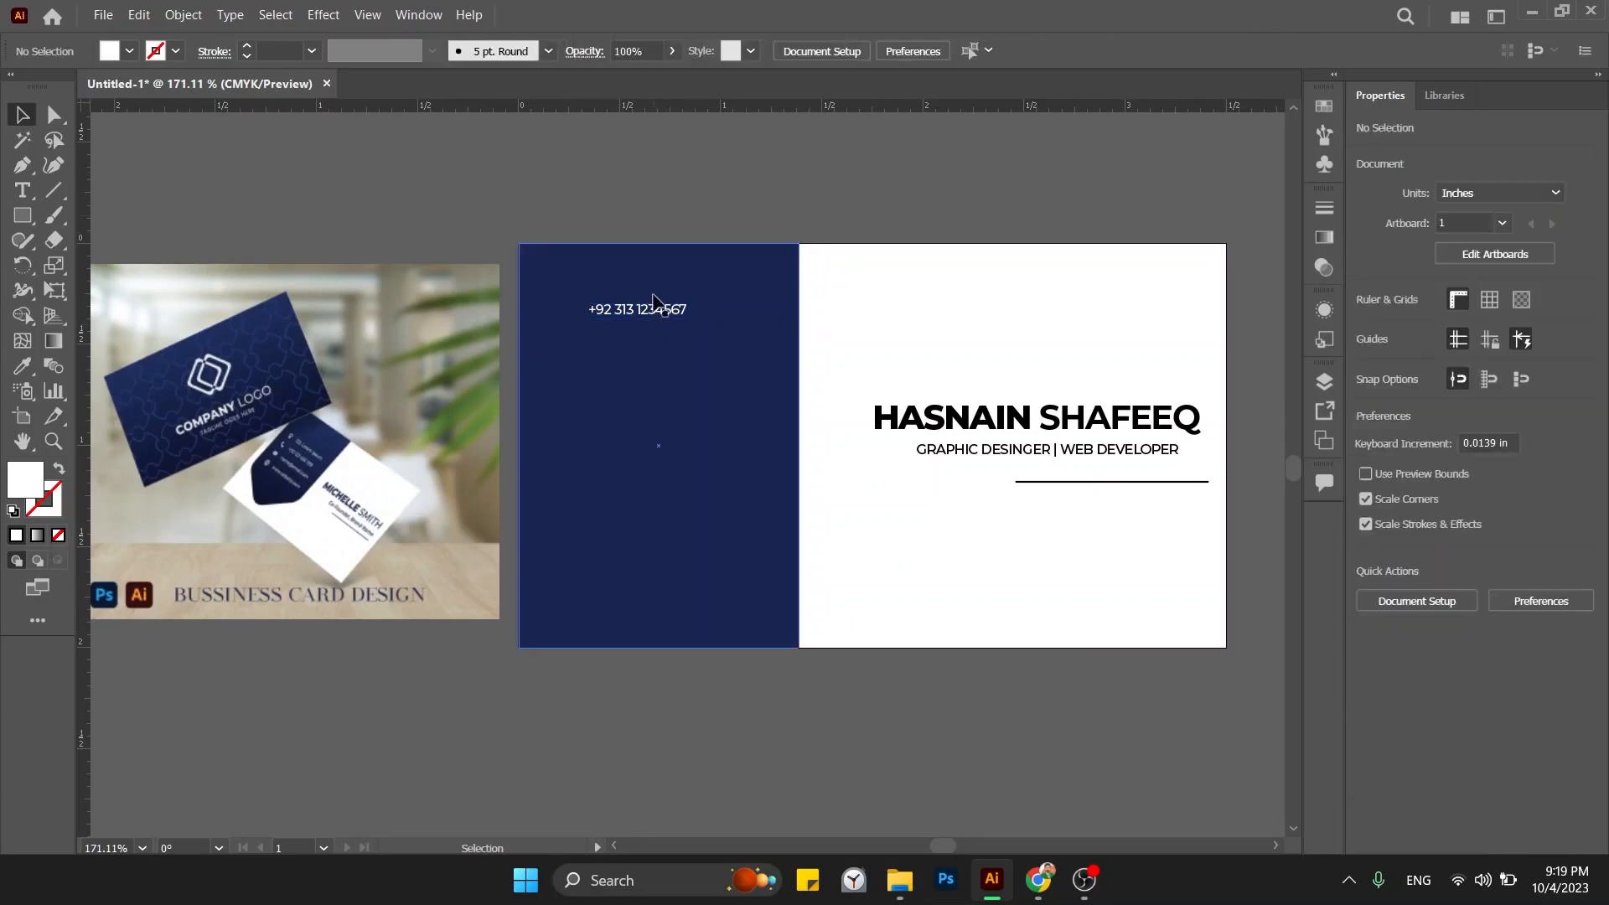
drag(654, 300, 679, 320)
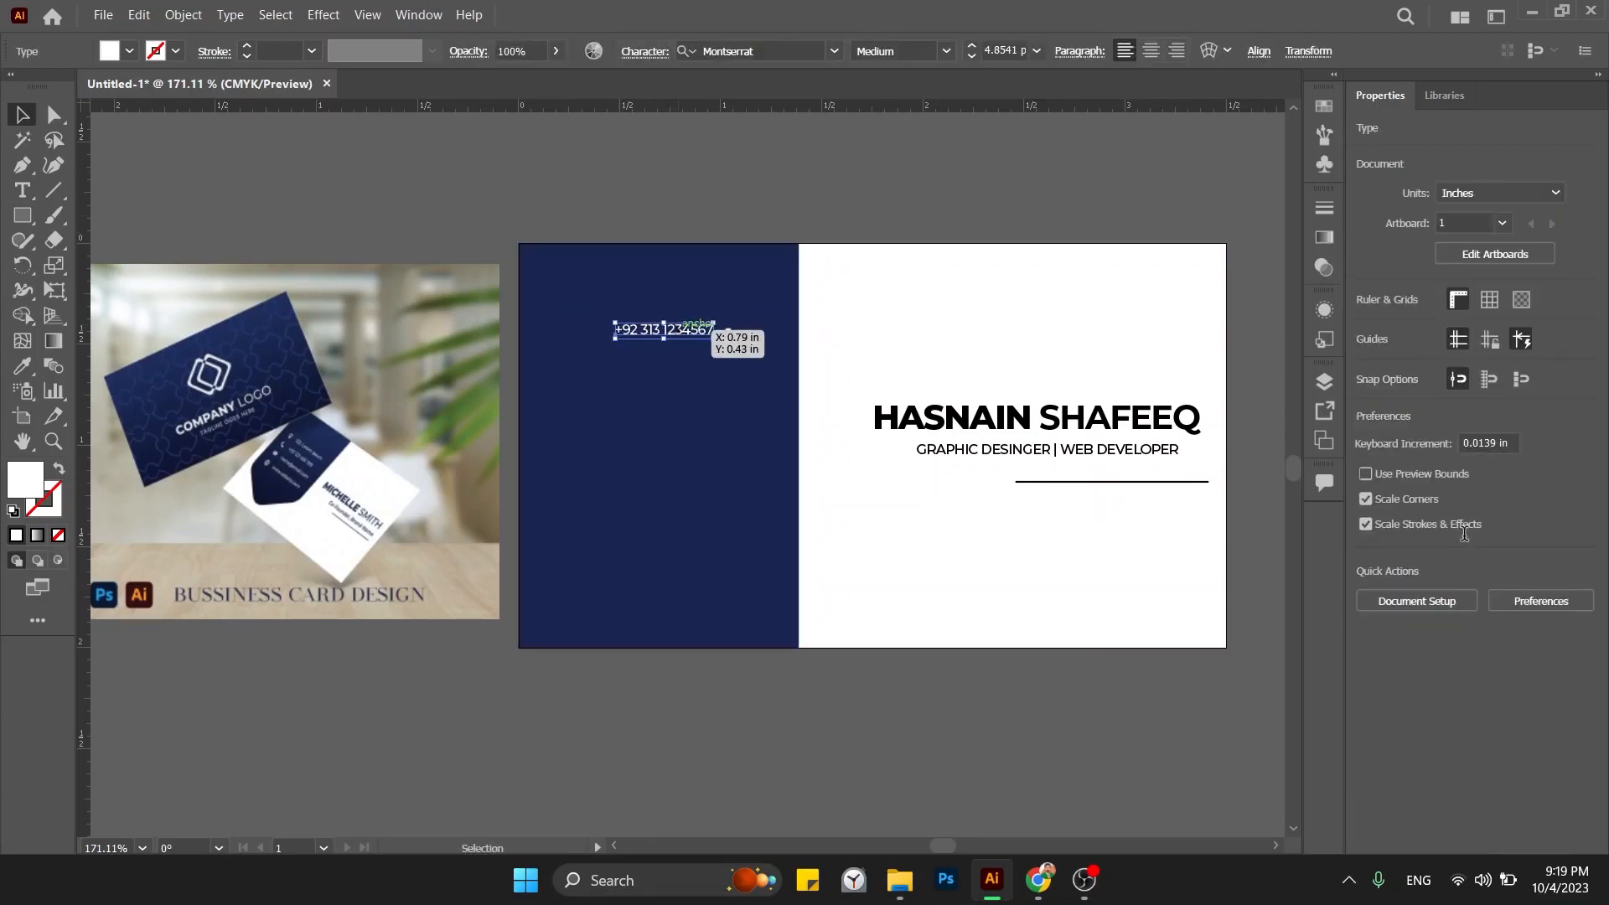
Set the phone number's font size to 6 pt and nudge it into place.
click(1422, 557)
text(5)
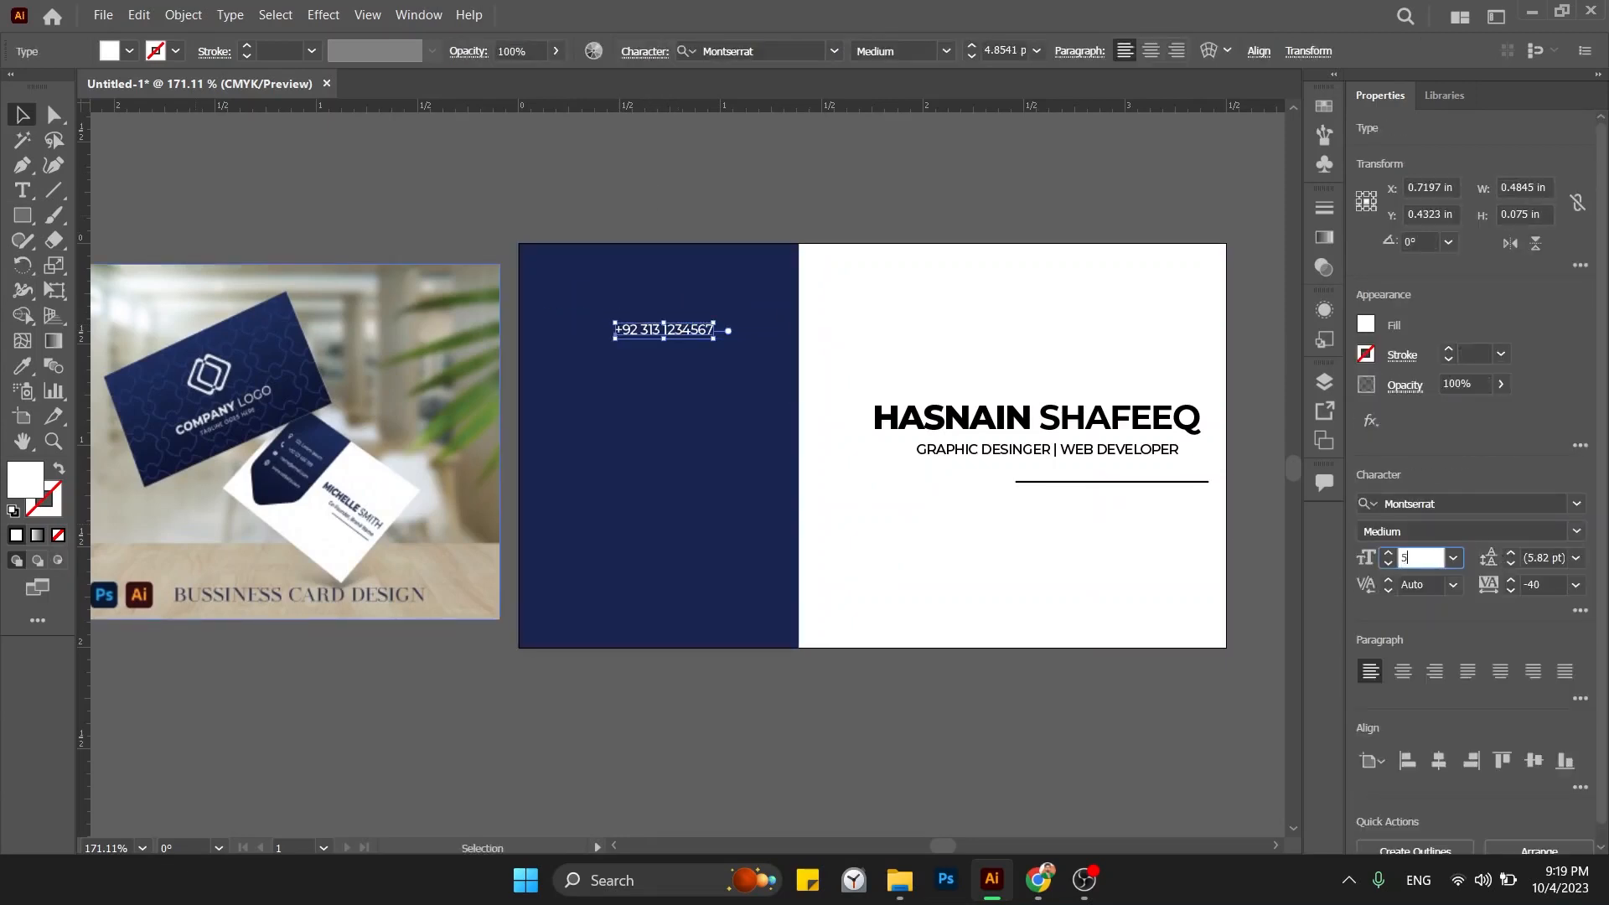
key(Return)
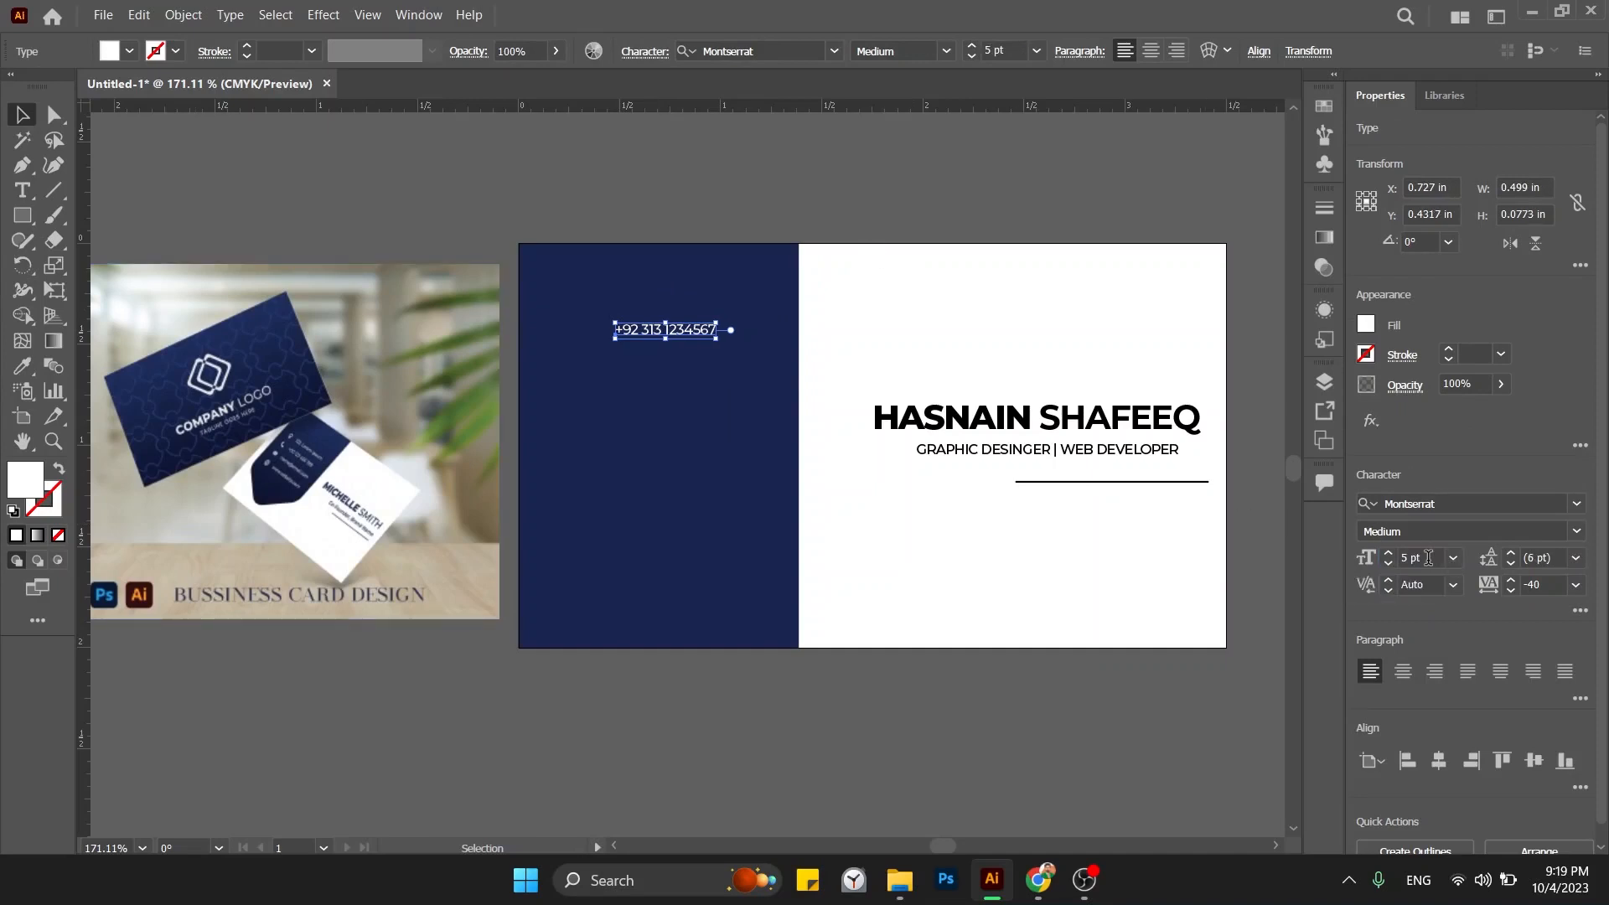
text(6)
key(Return)
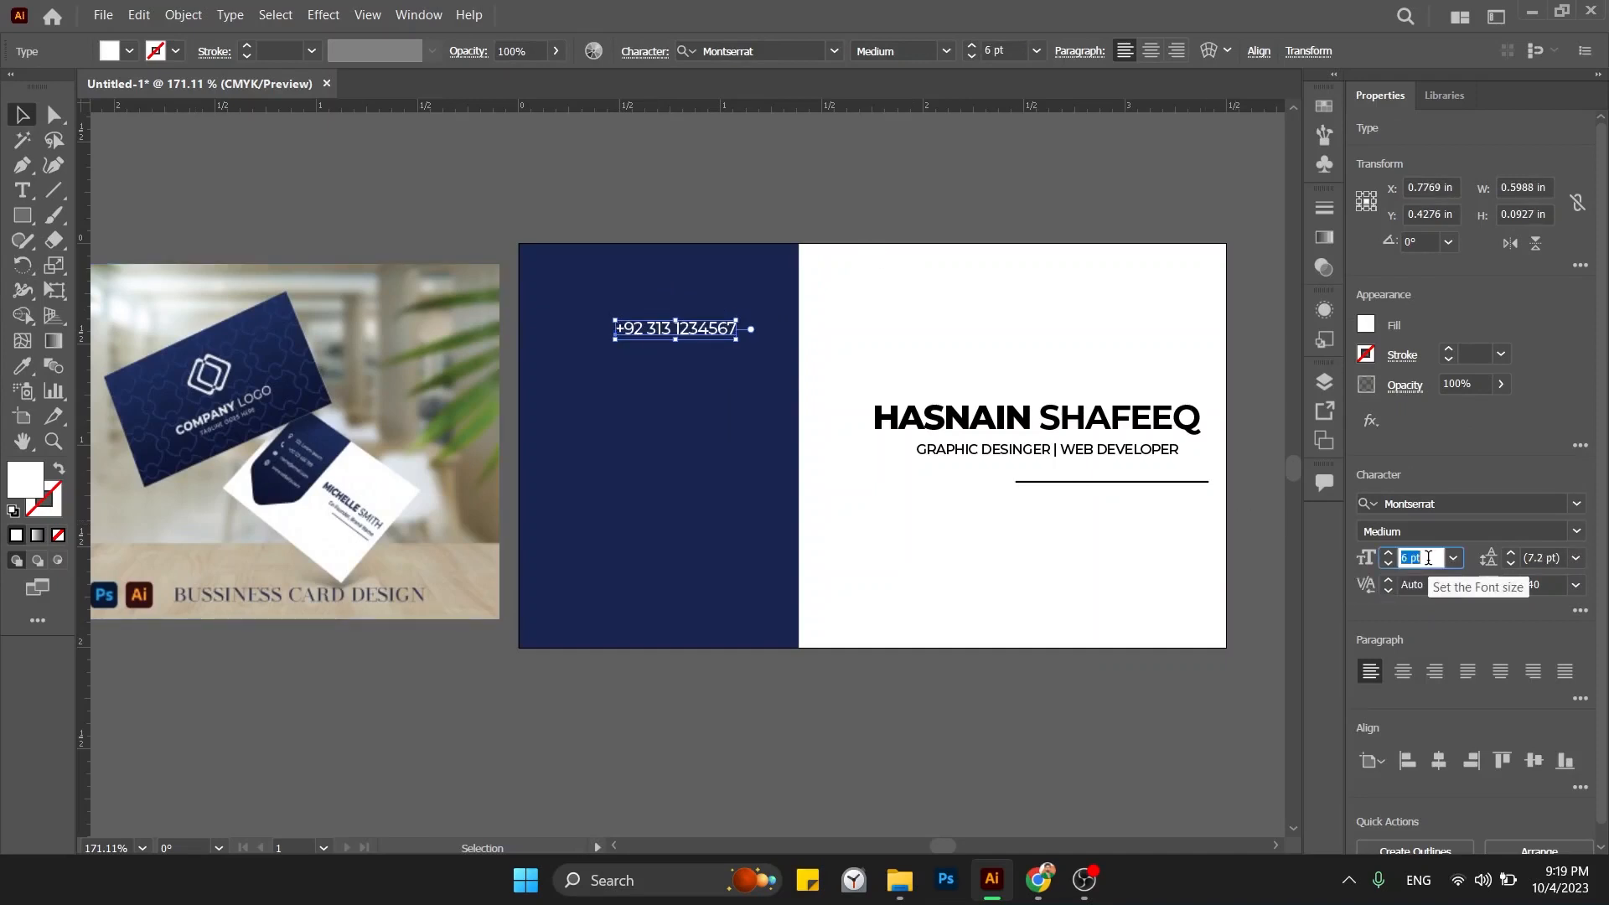
click(813, 251)
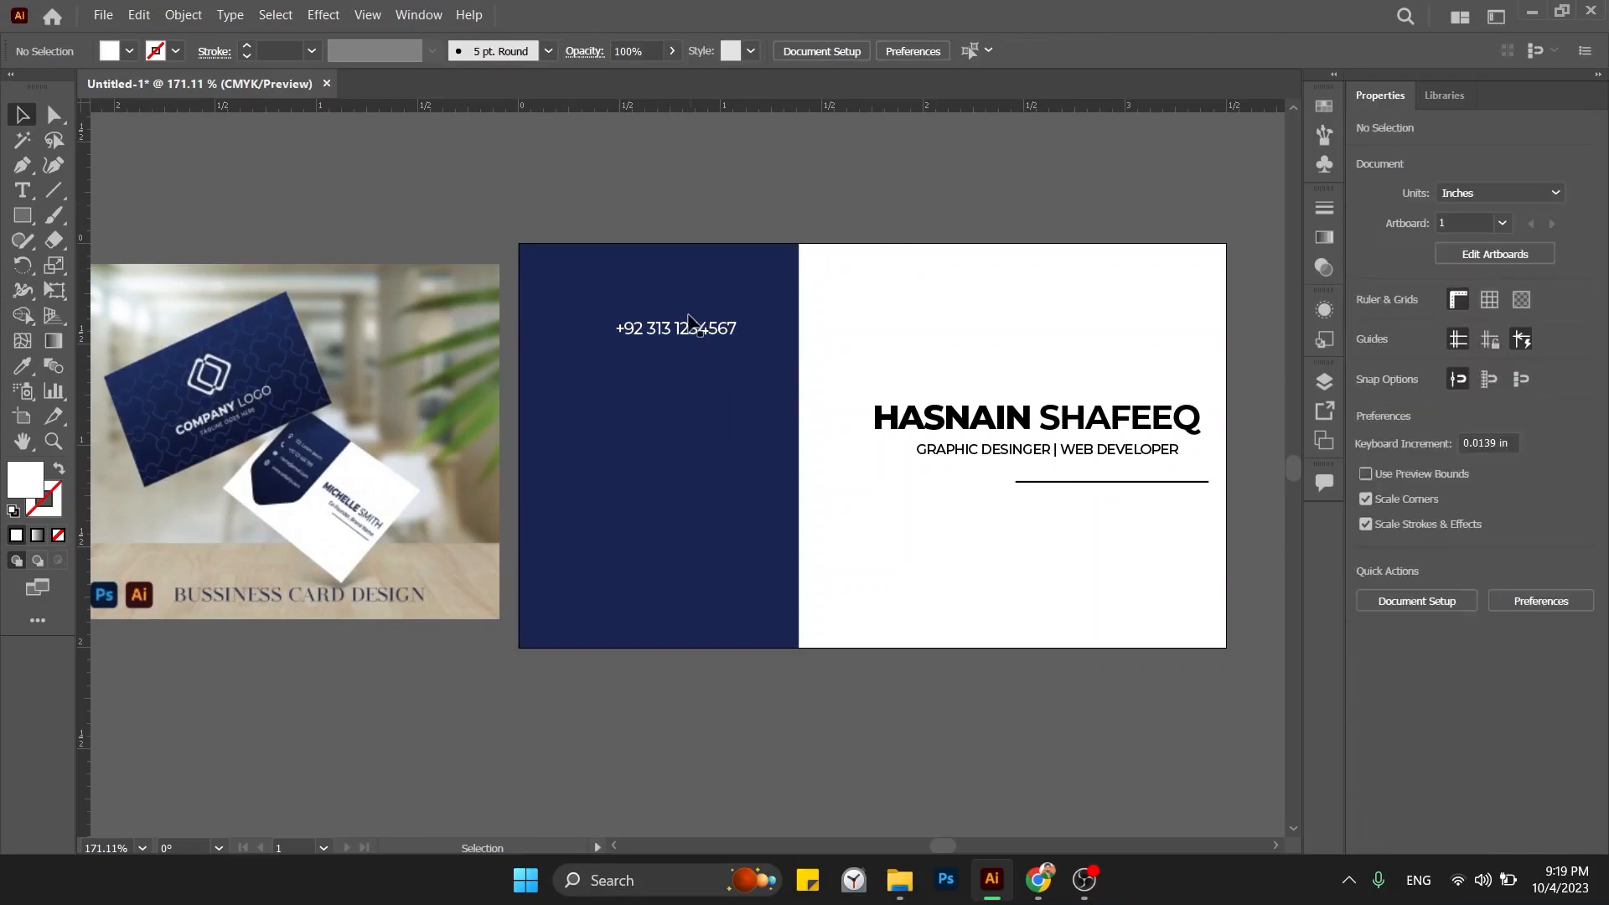
drag(689, 322, 696, 401)
Duplicate the phone line below and change it to a placeholder e-mail address.
double_click(696, 400)
key(ctrl+a)
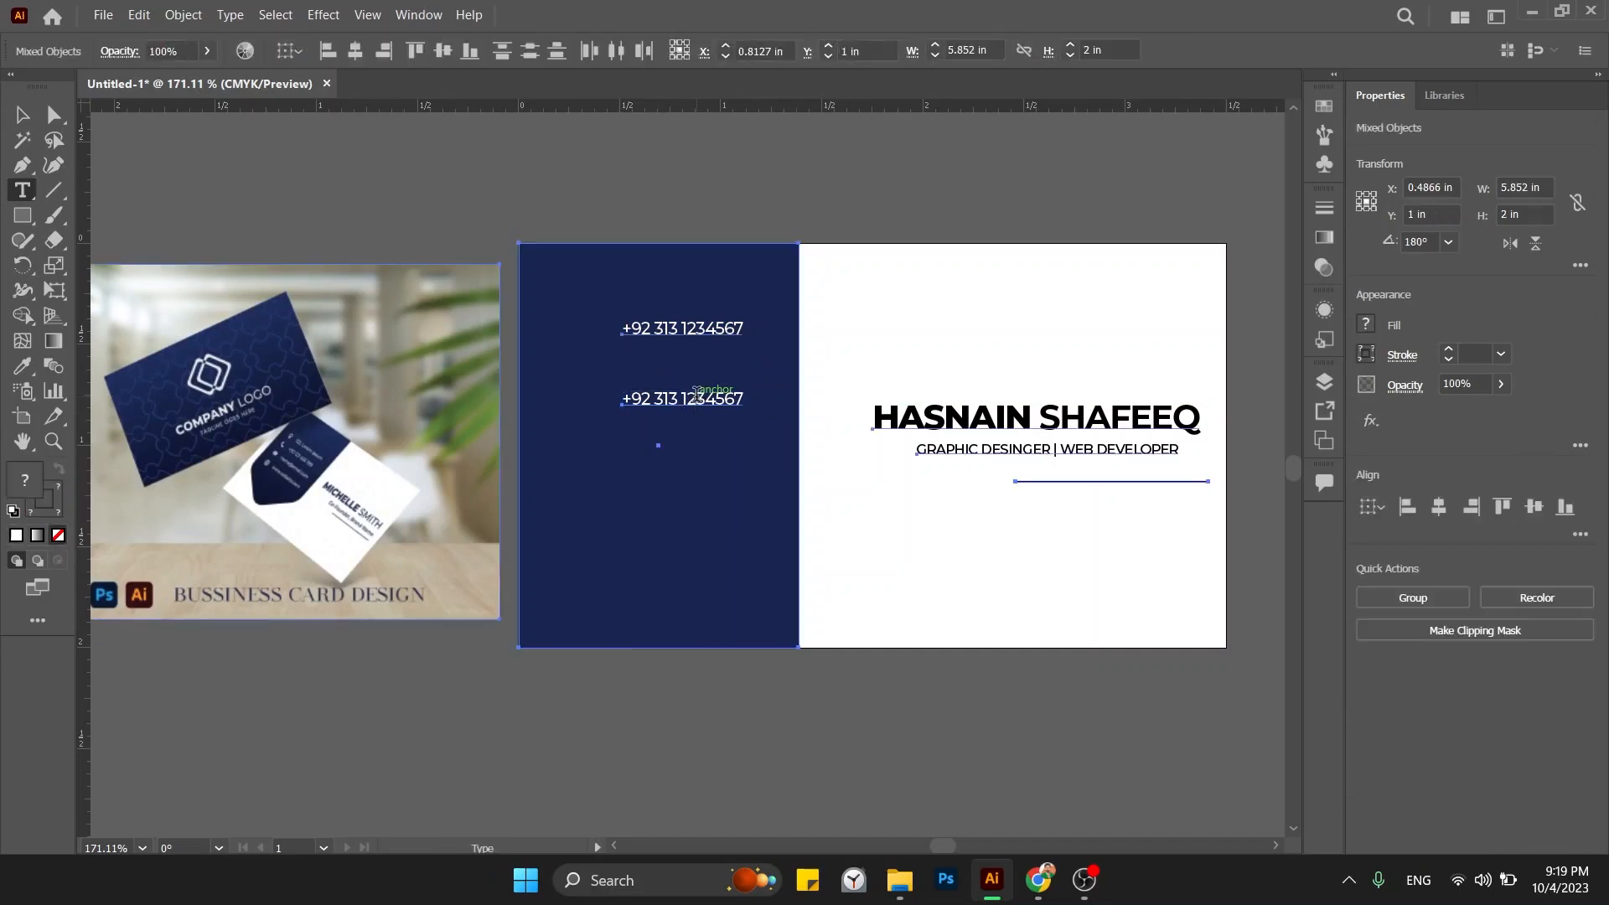
click(695, 395)
key(ctrl+a)
text(d)
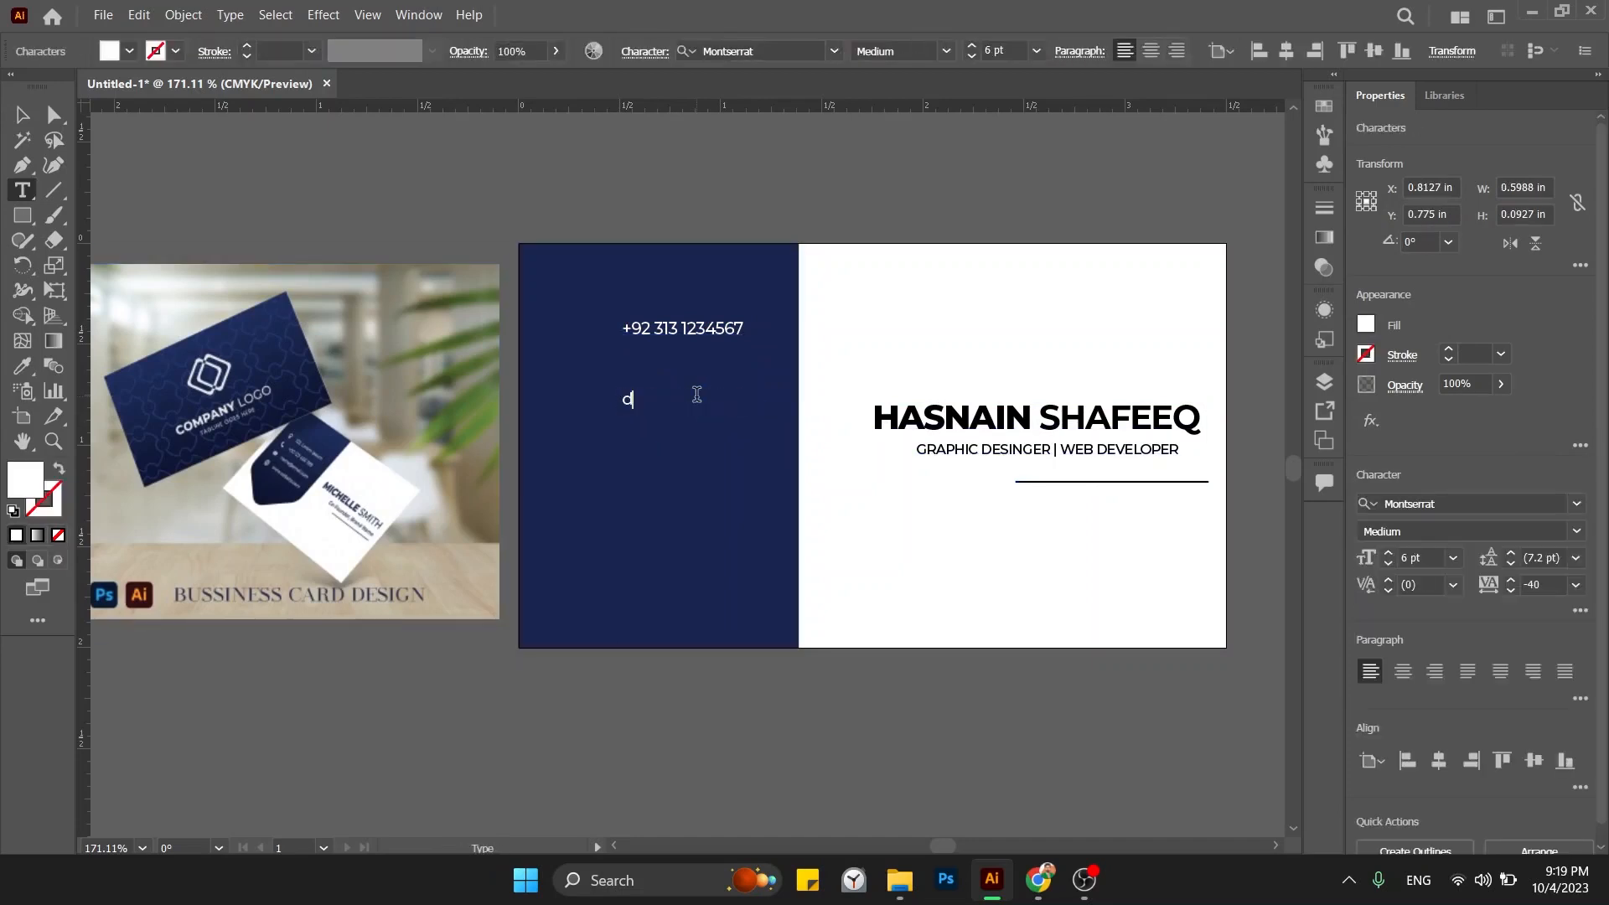
text(ummy@web.com)
ctrl+click(695, 398)
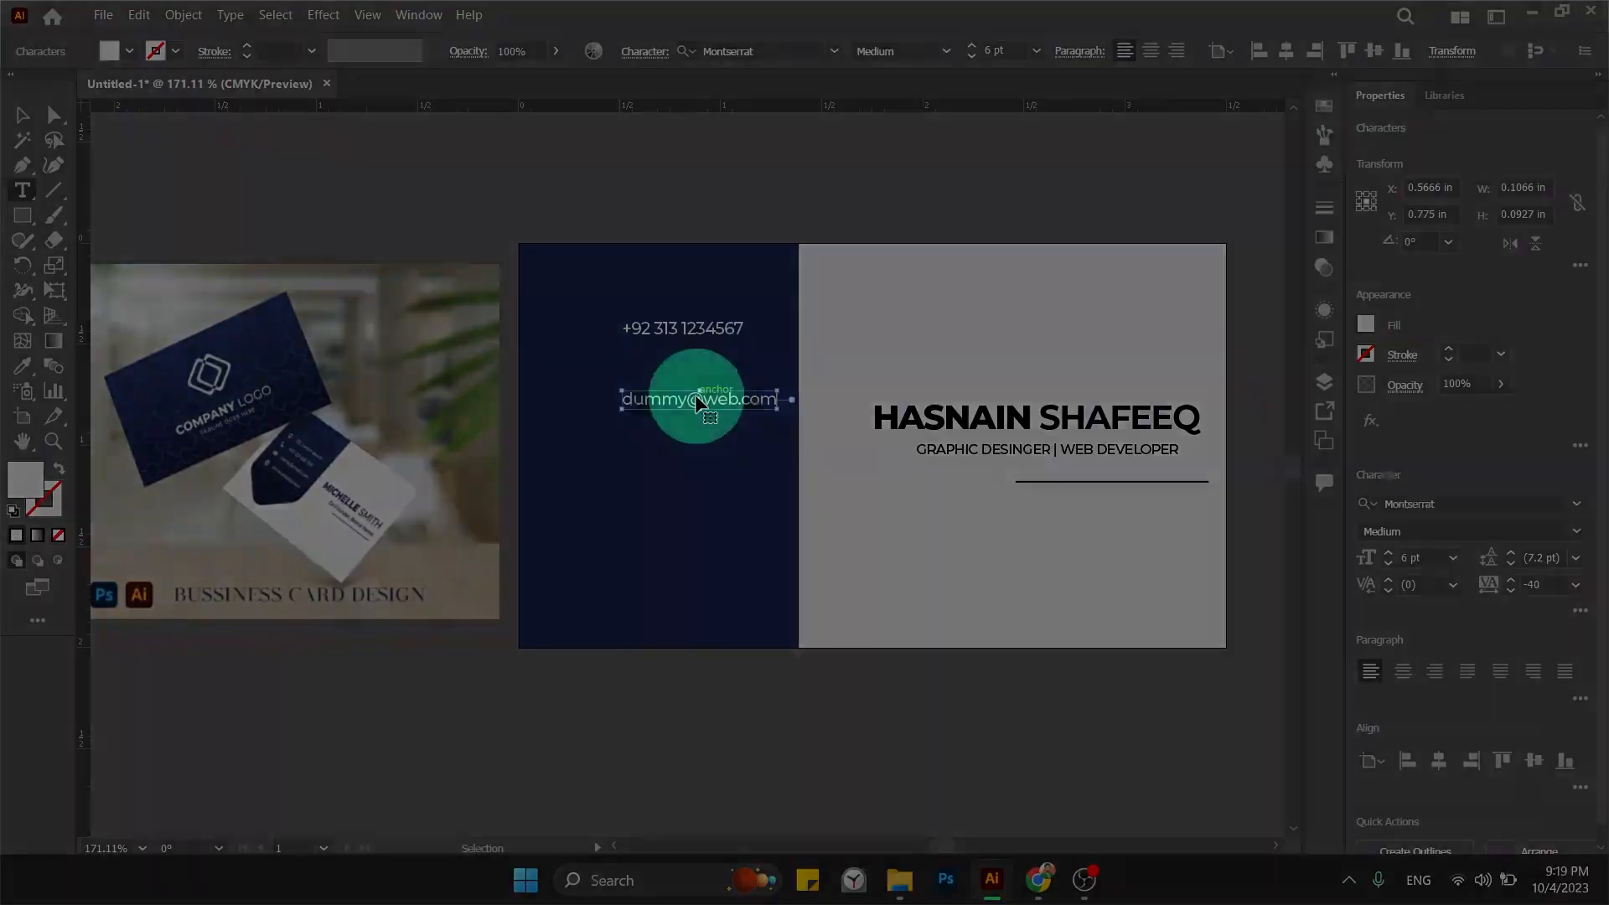
Copy the e-mail line further down and change it to the website address.
drag(696, 400, 698, 467)
double_click(698, 467)
key(ctrl+a)
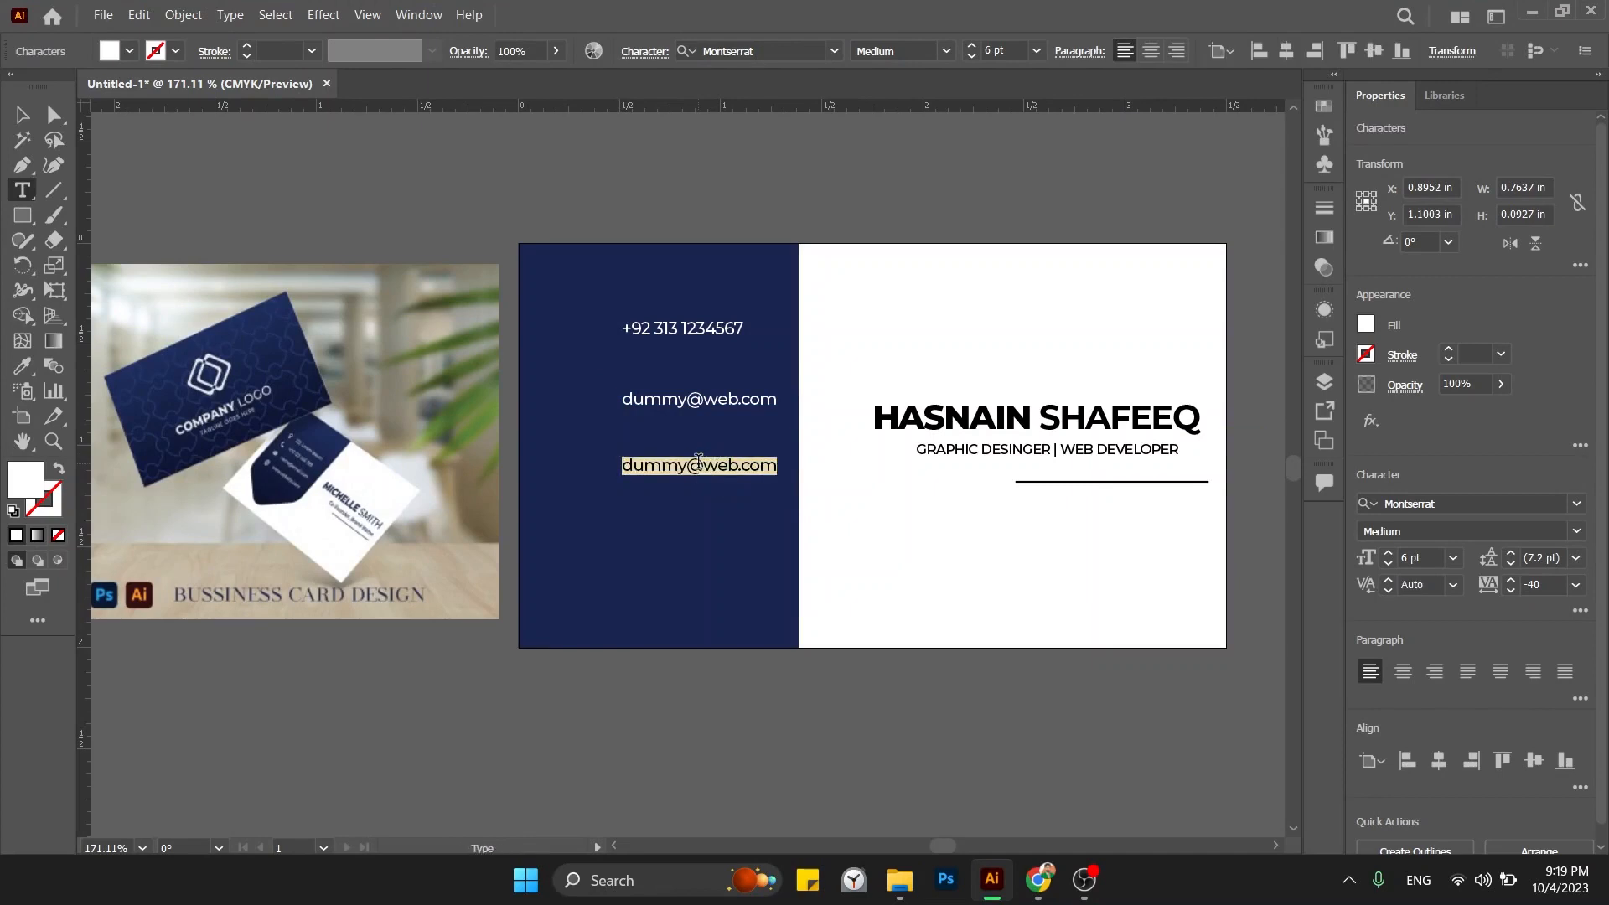
text(www)
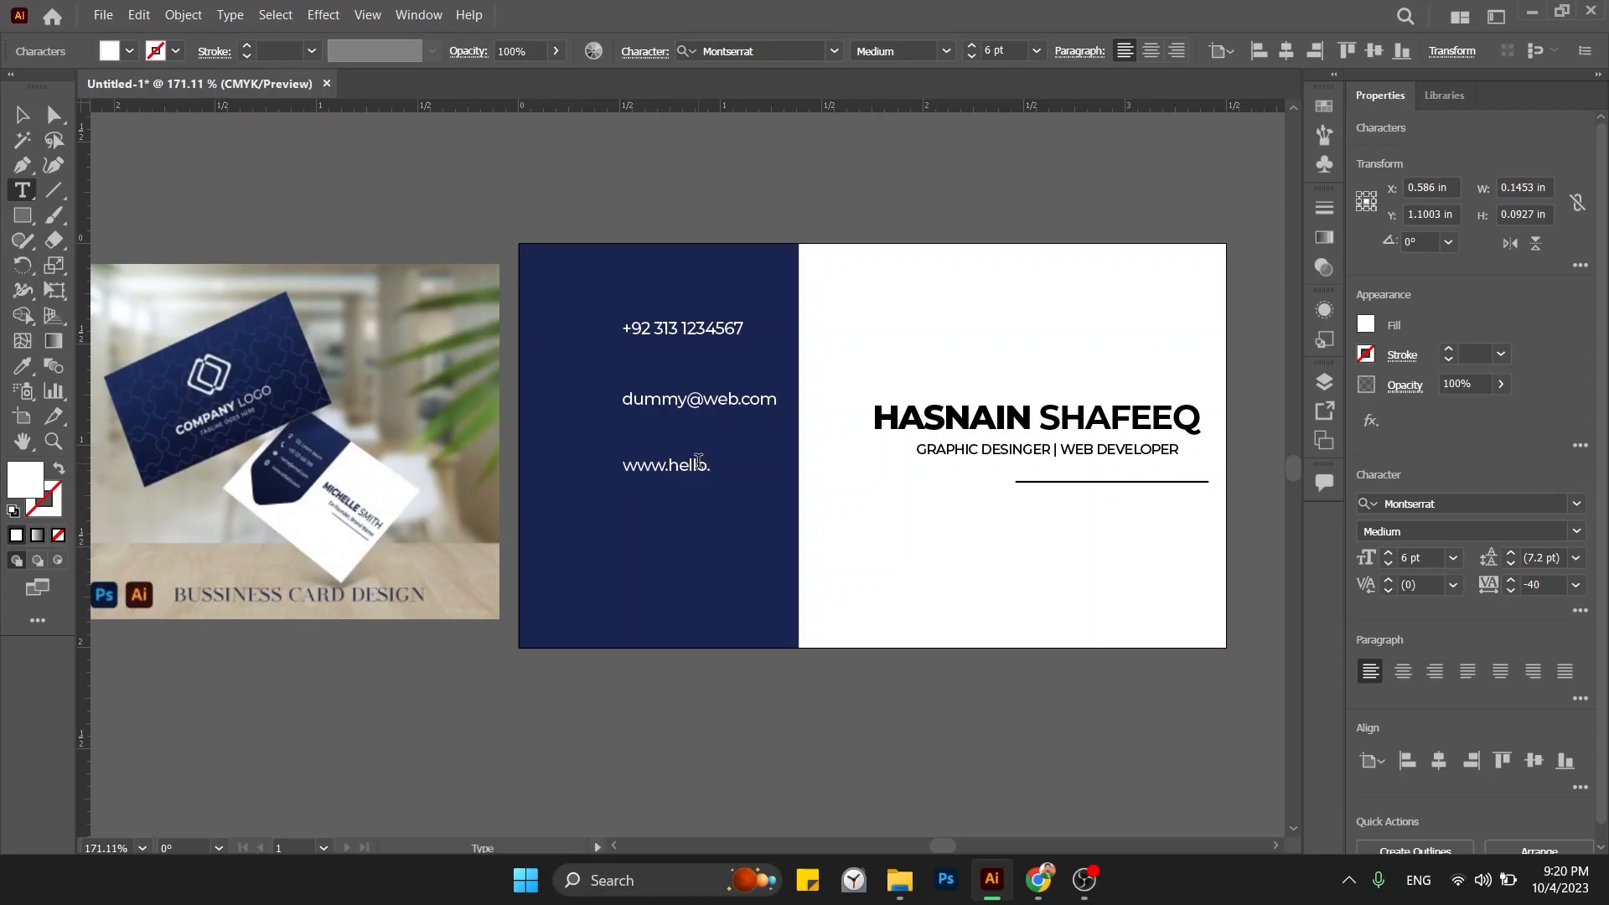
text(.helloworld)
key(Escape)
Copy the website line down and change it to 'Karachi, Pakistan'.
drag(700, 469, 701, 533)
key(t)
triple_click(701, 533)
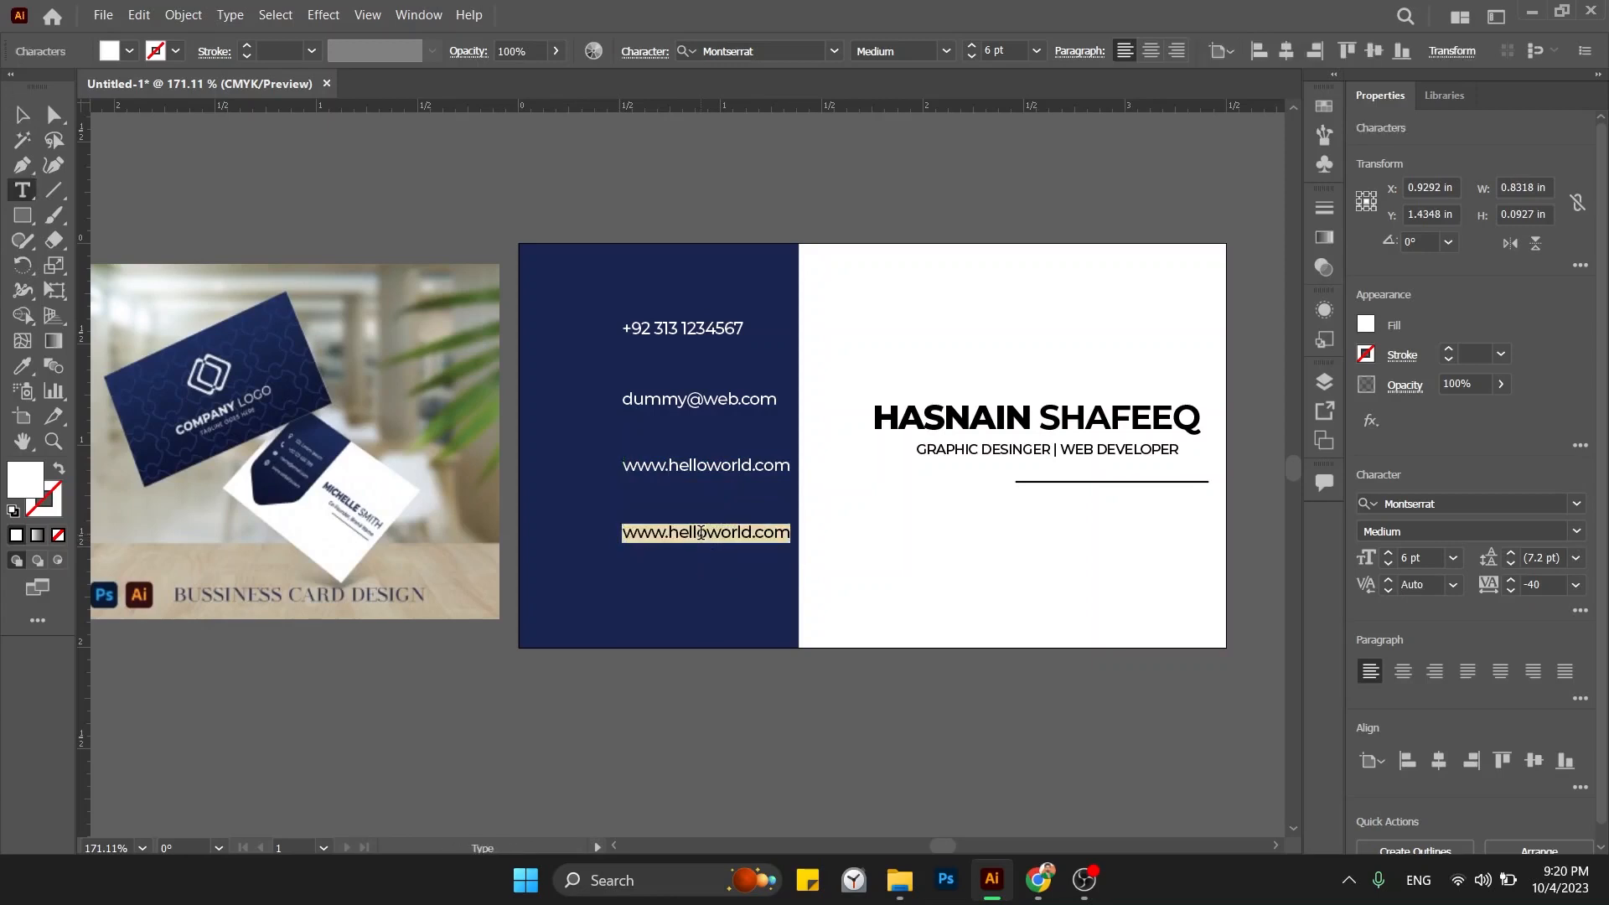
text(K)
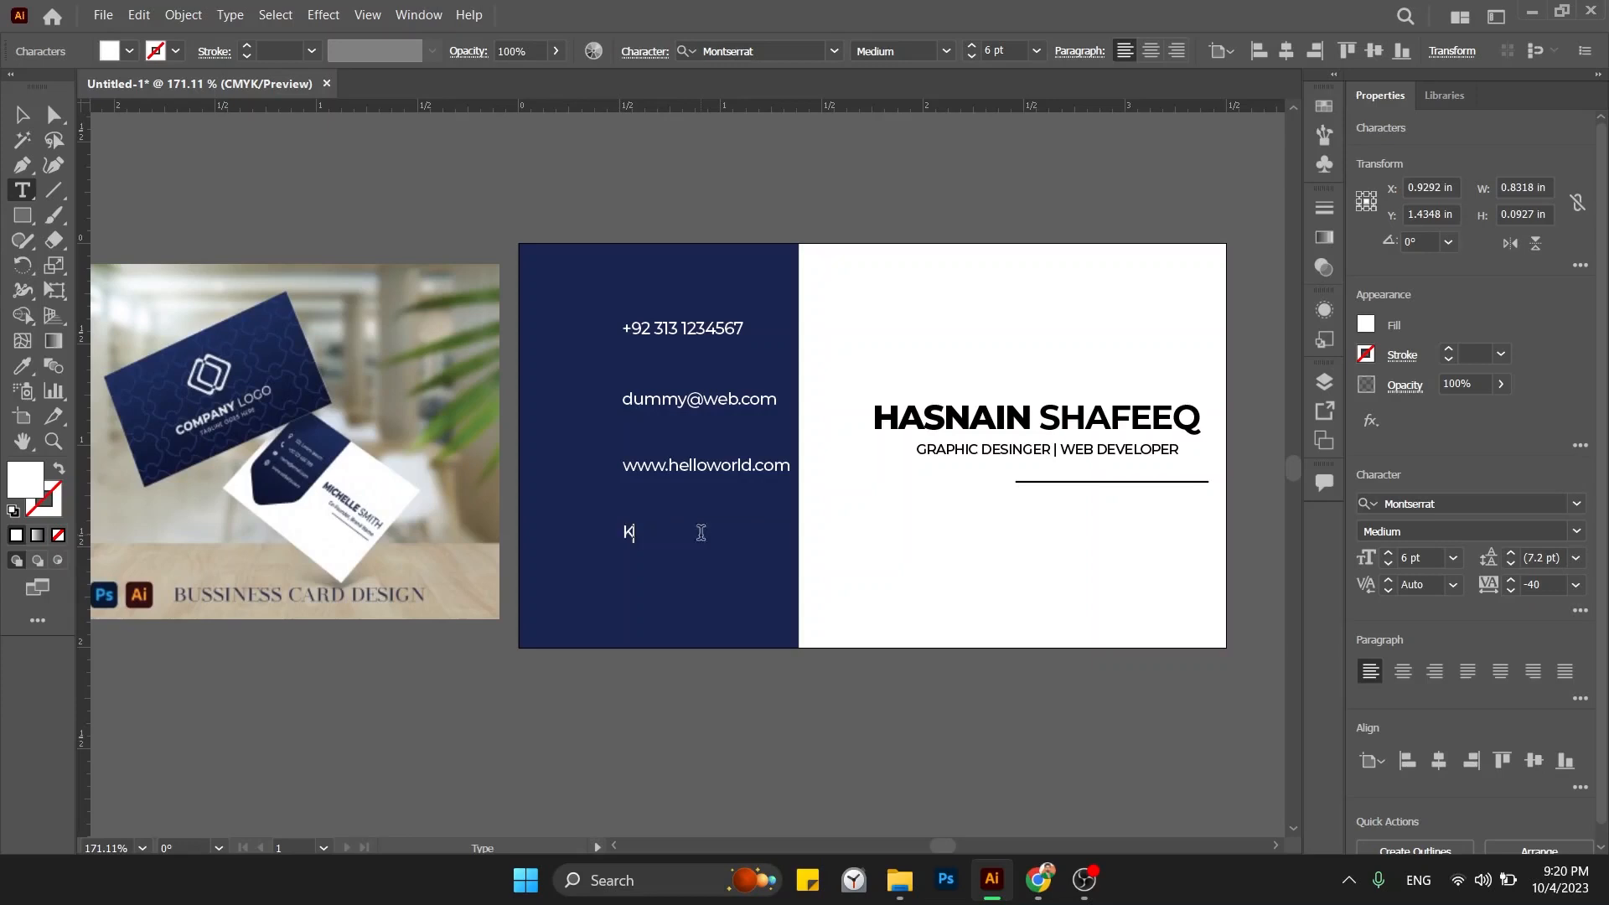
text(arachi, Pakistan)
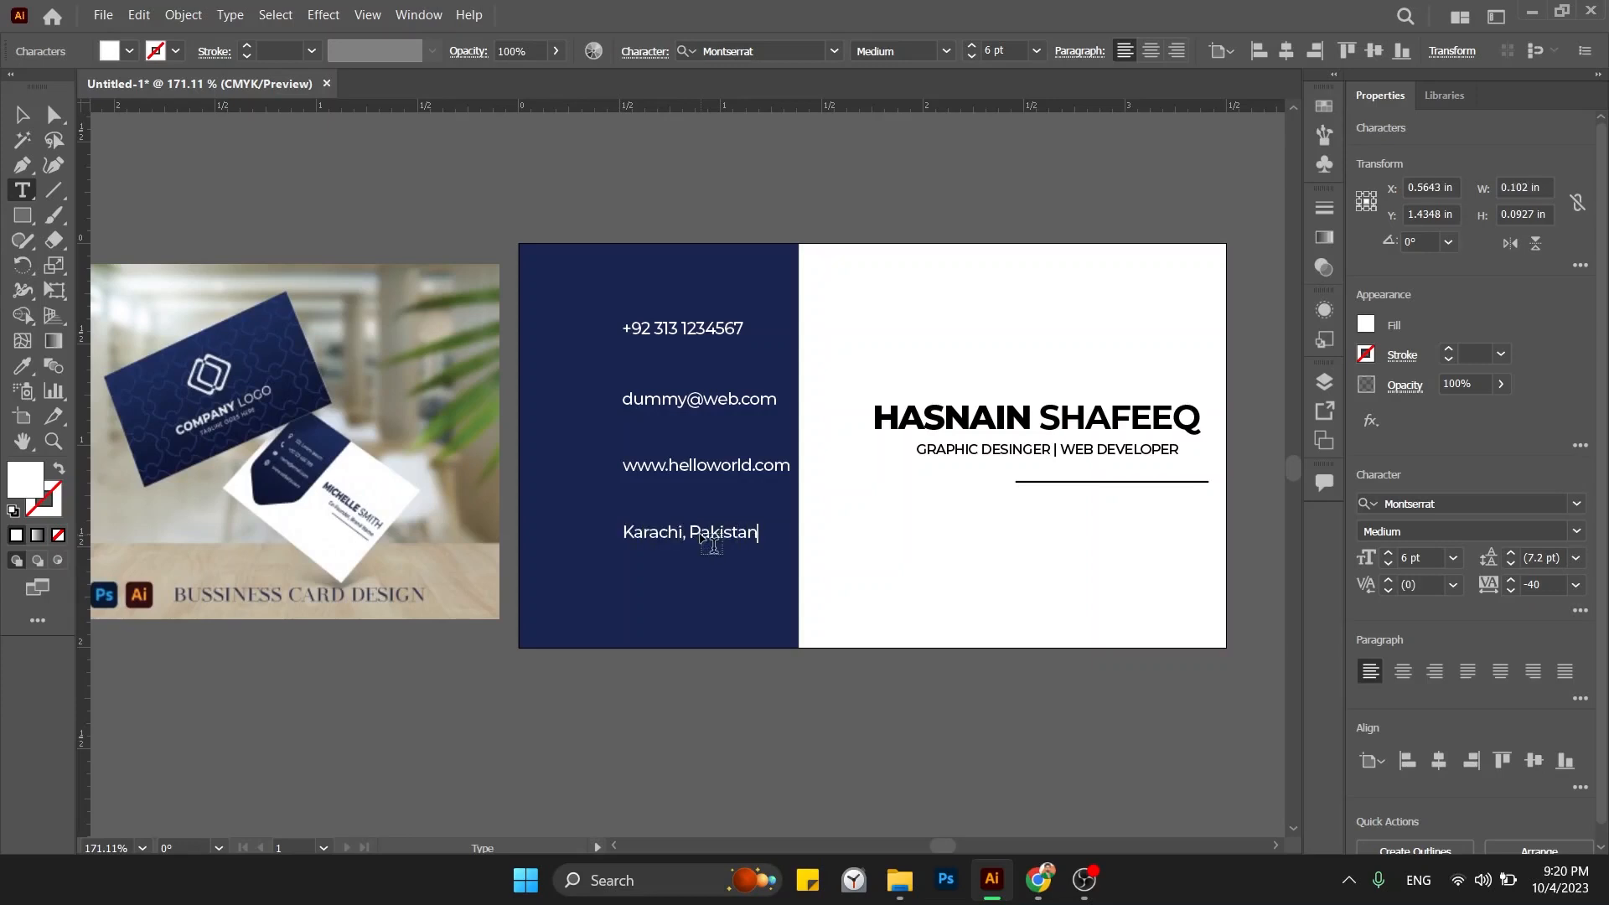
key(Escape)
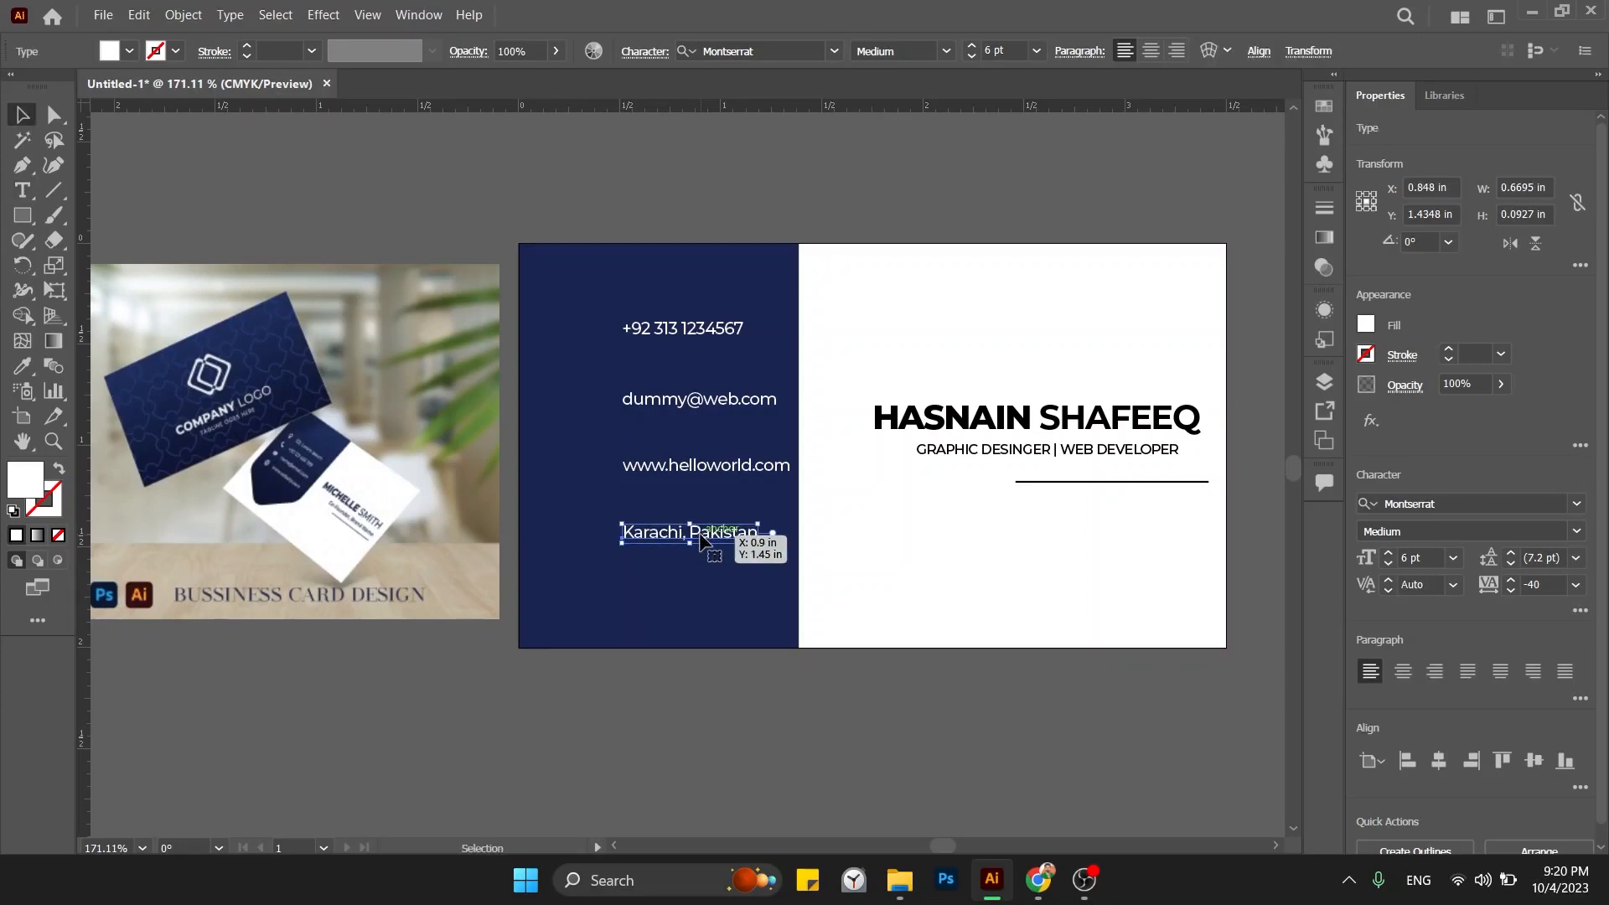
click(952, 516)
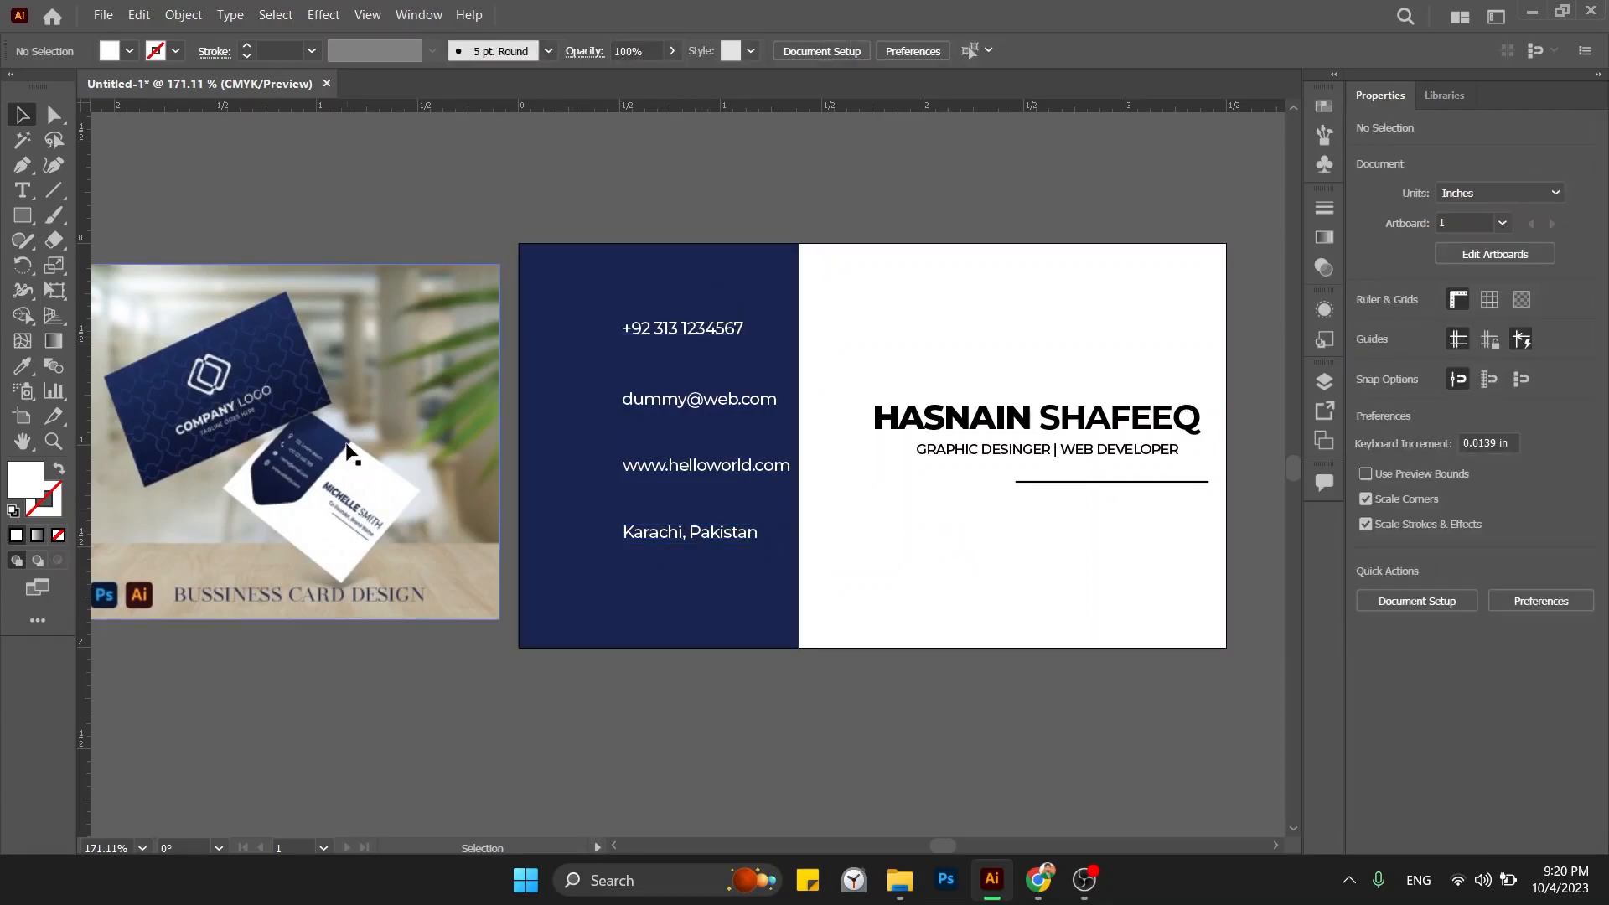
Search 'font awesome' in Chrome and open fontawesome.com's Icons page.
click(1053, 891)
click(937, 58)
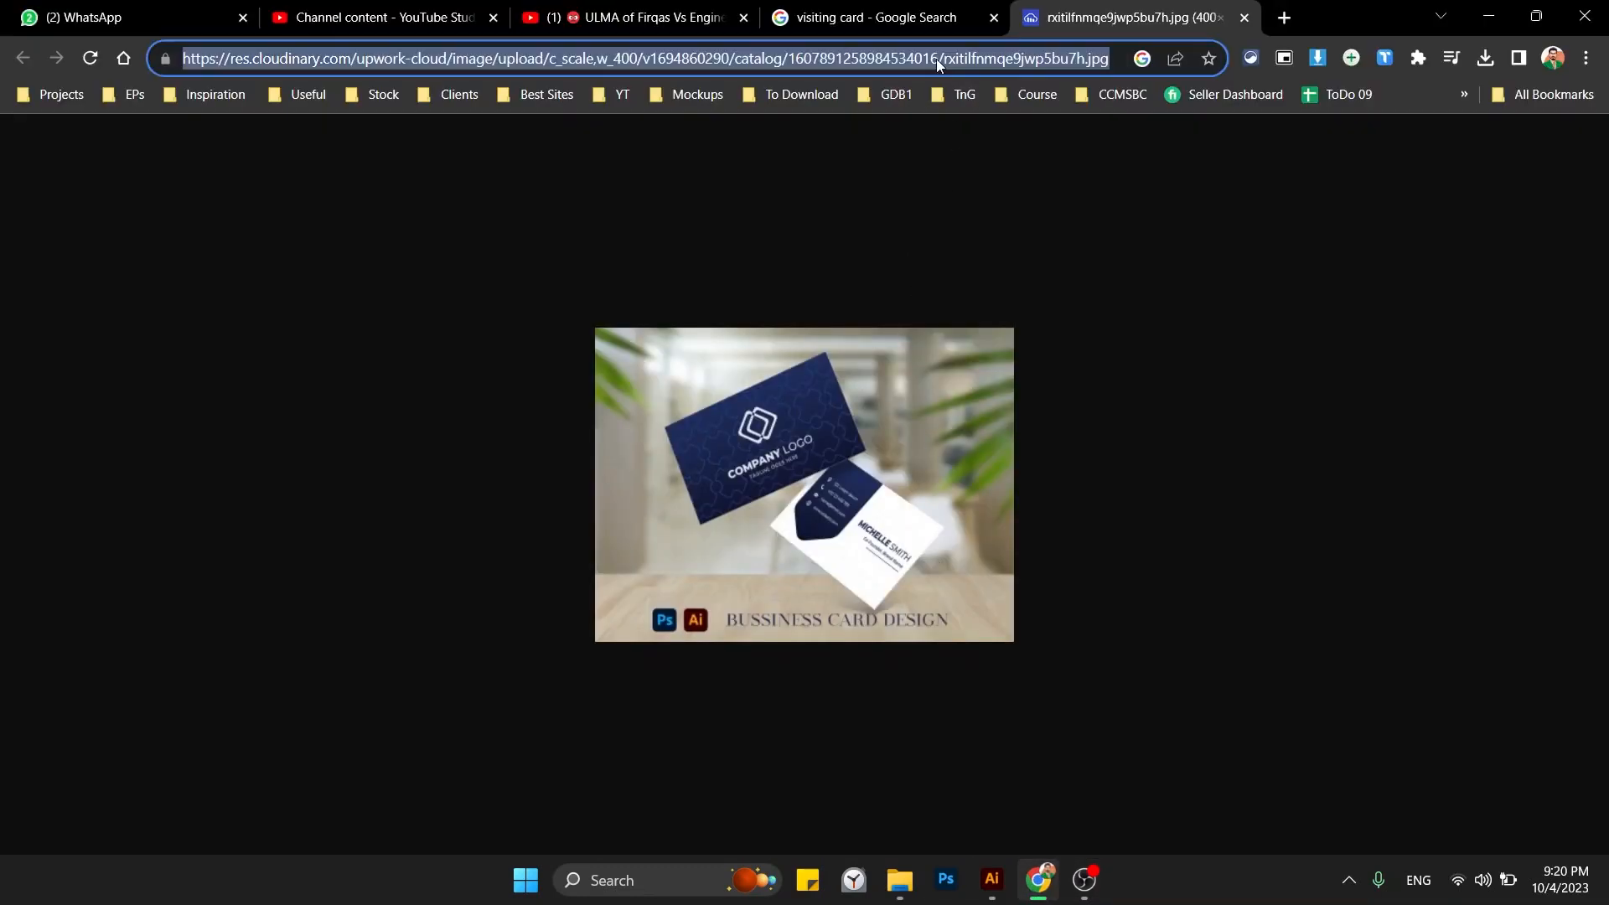
text(font awesome)
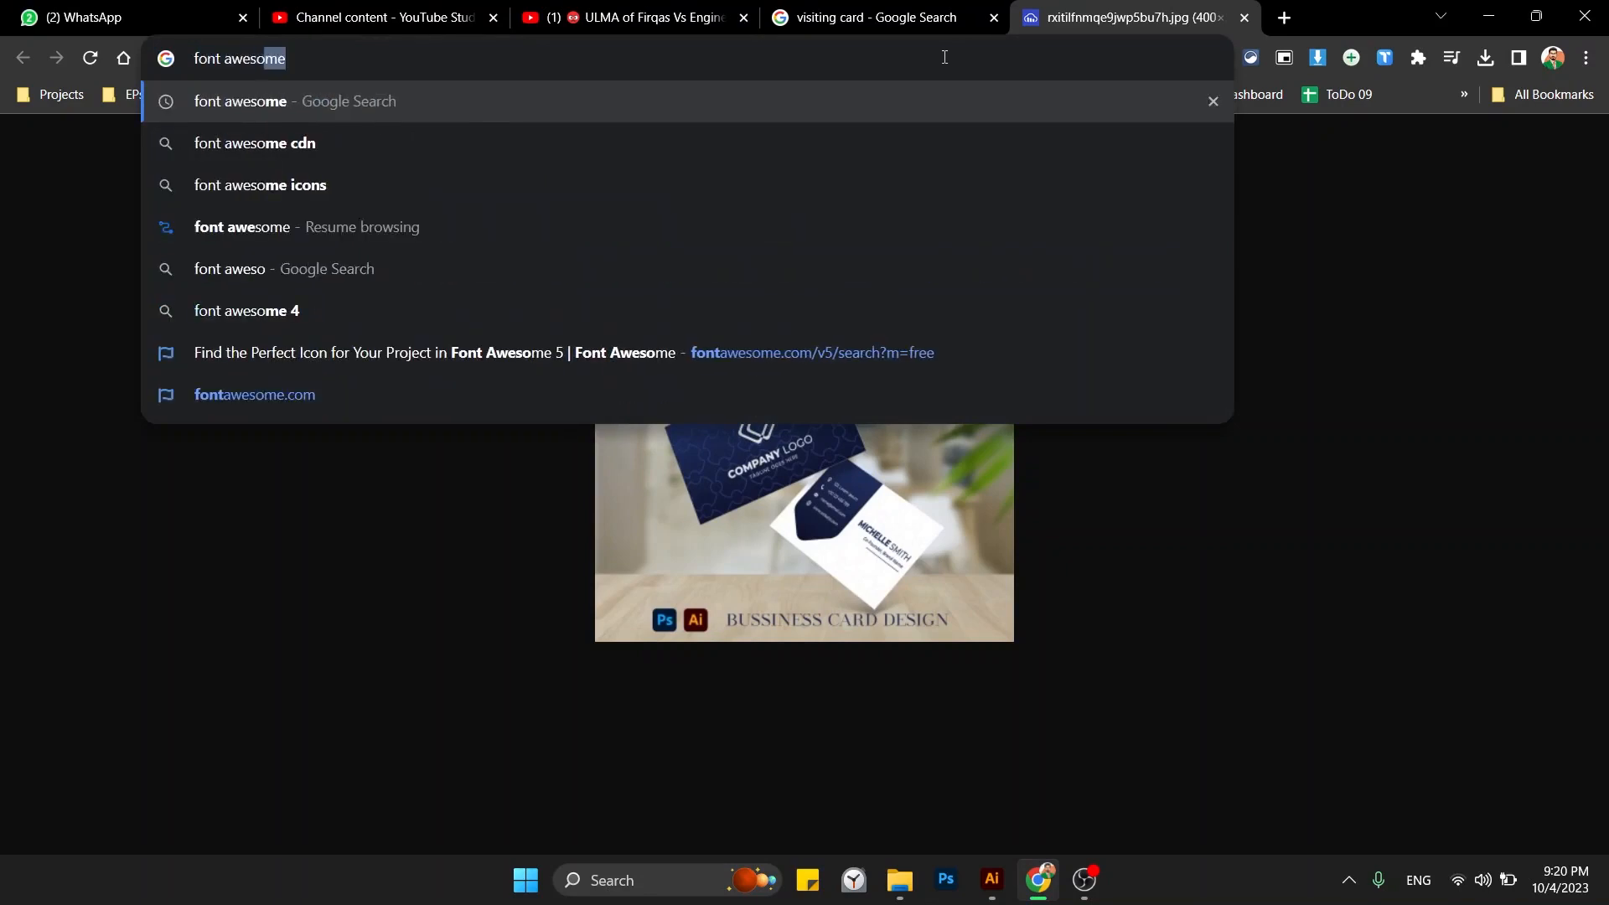
key(Return)
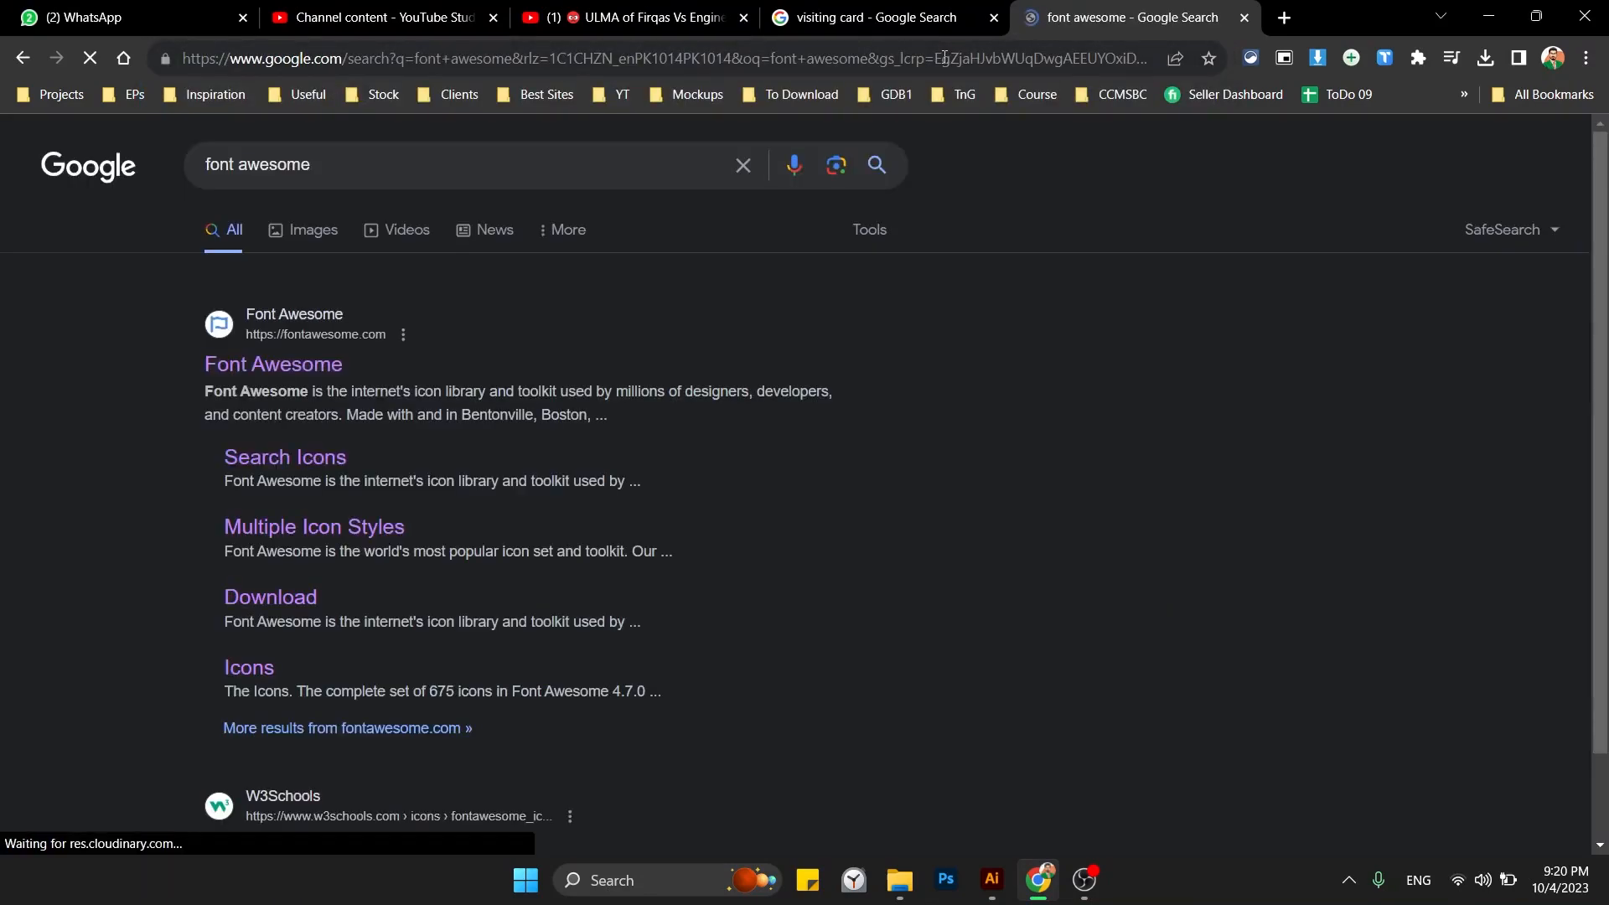
click(292, 371)
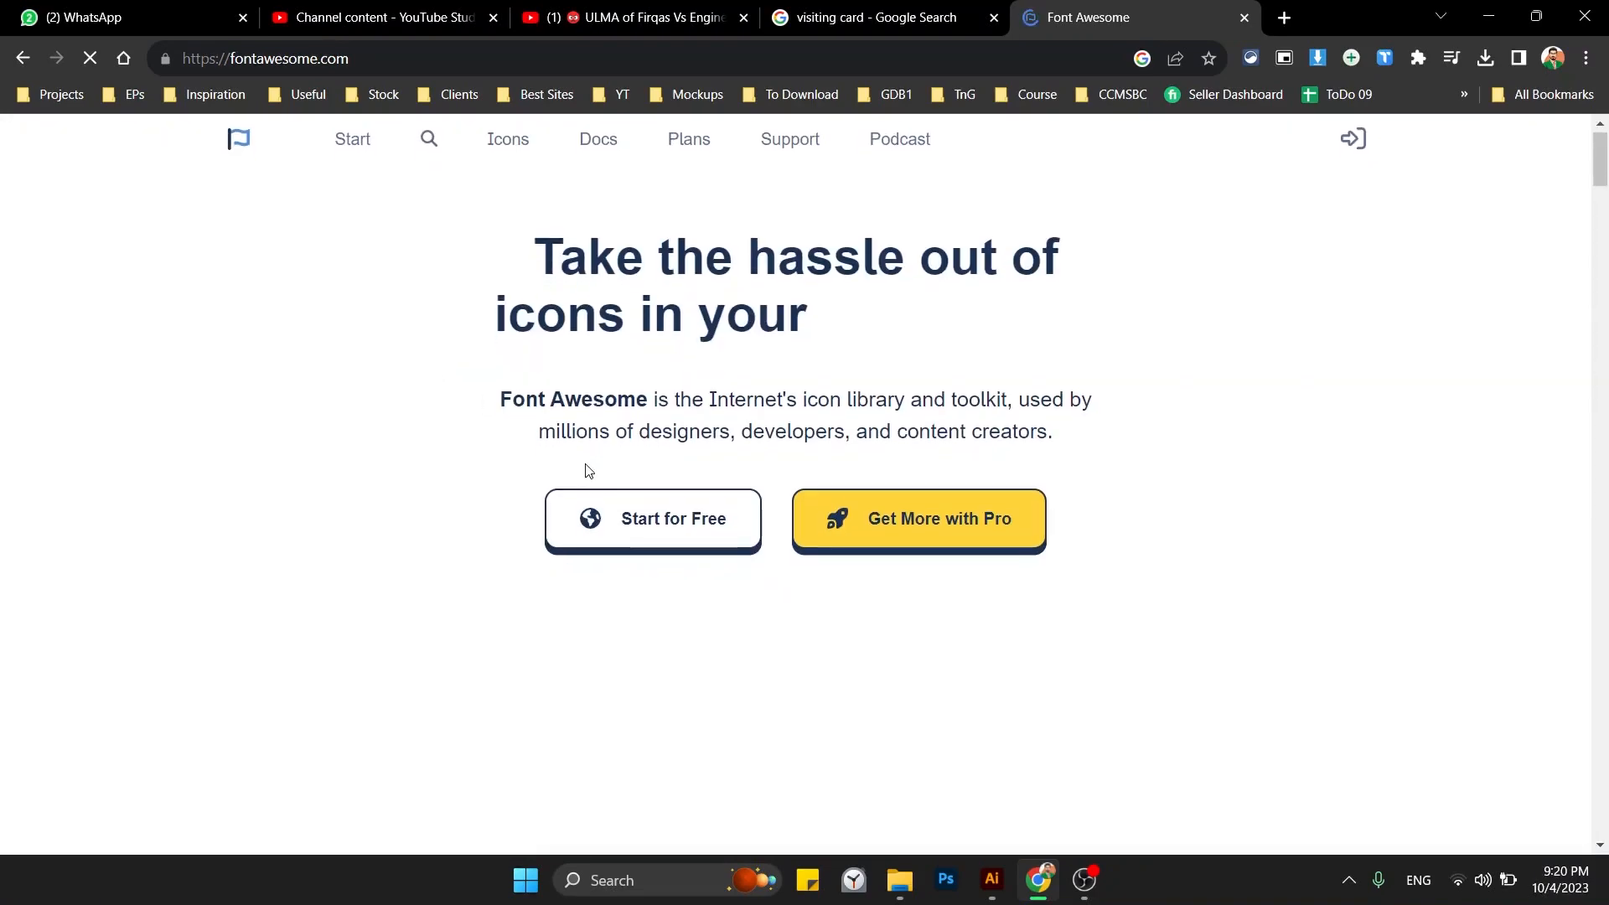
click(500, 147)
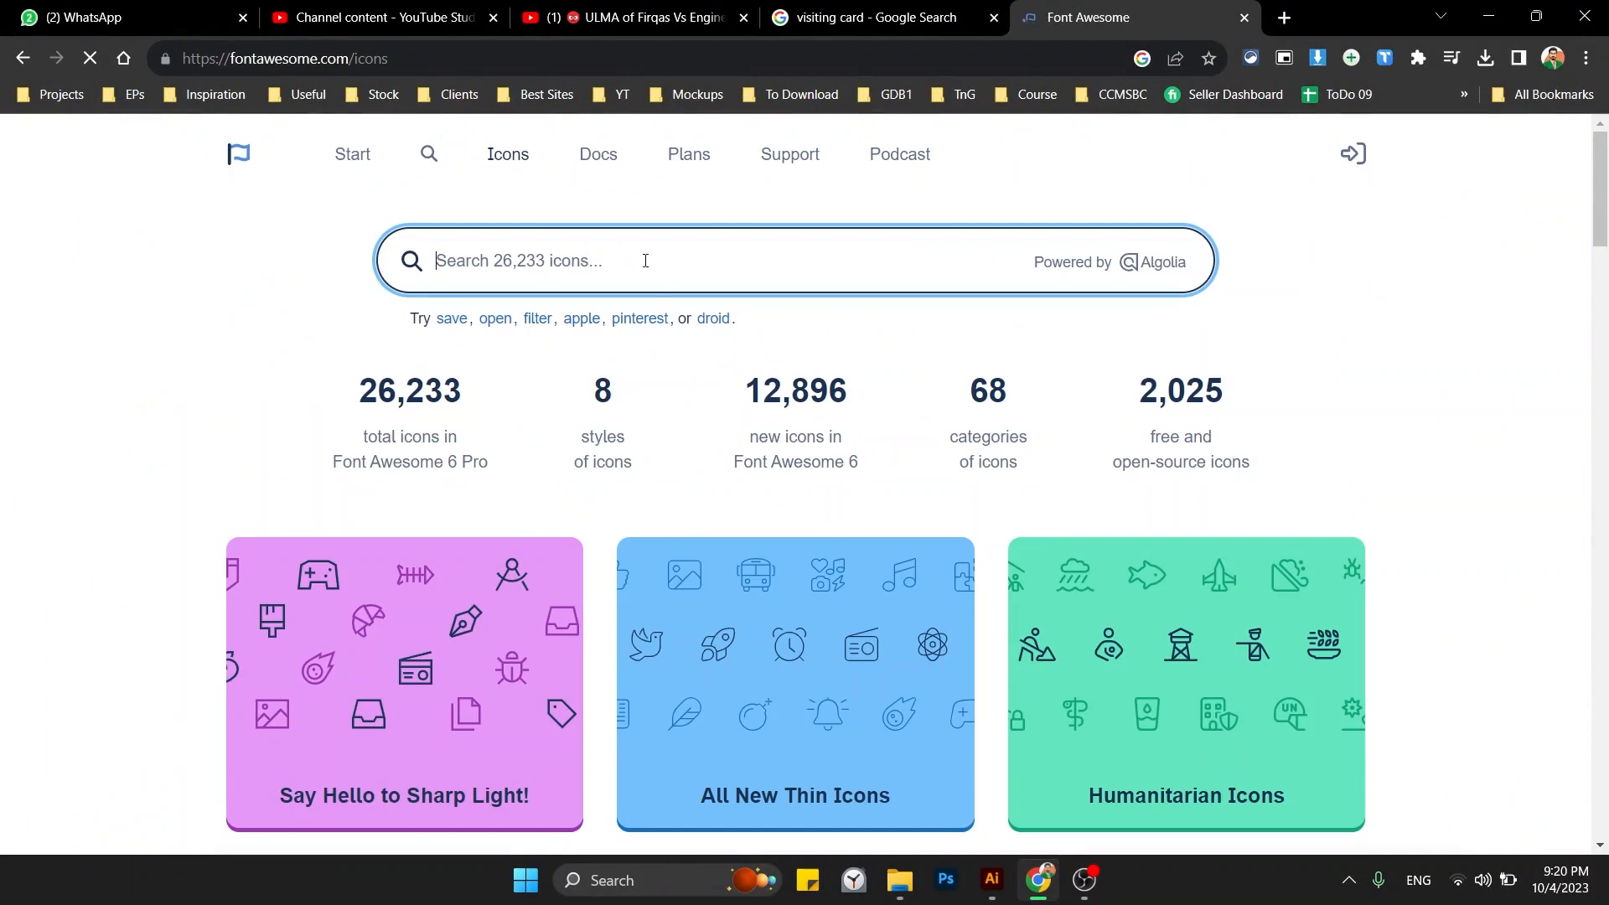
Search the Font Awesome icon library for 'phone'.
key(alt+Tab)
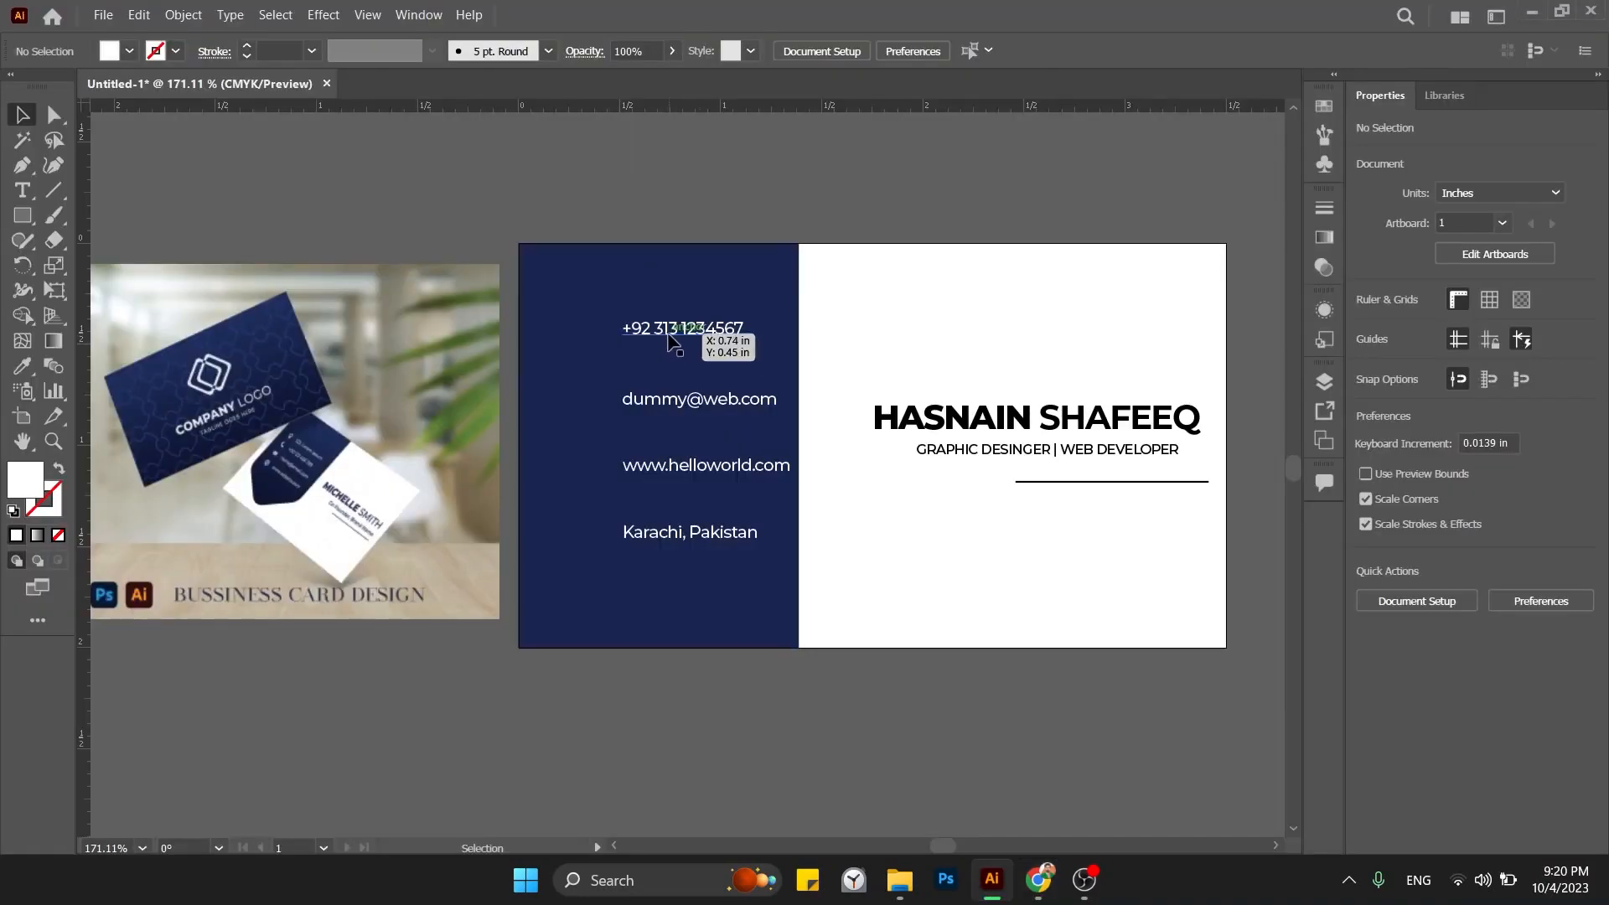
key(alt+Tab)
text(phone)
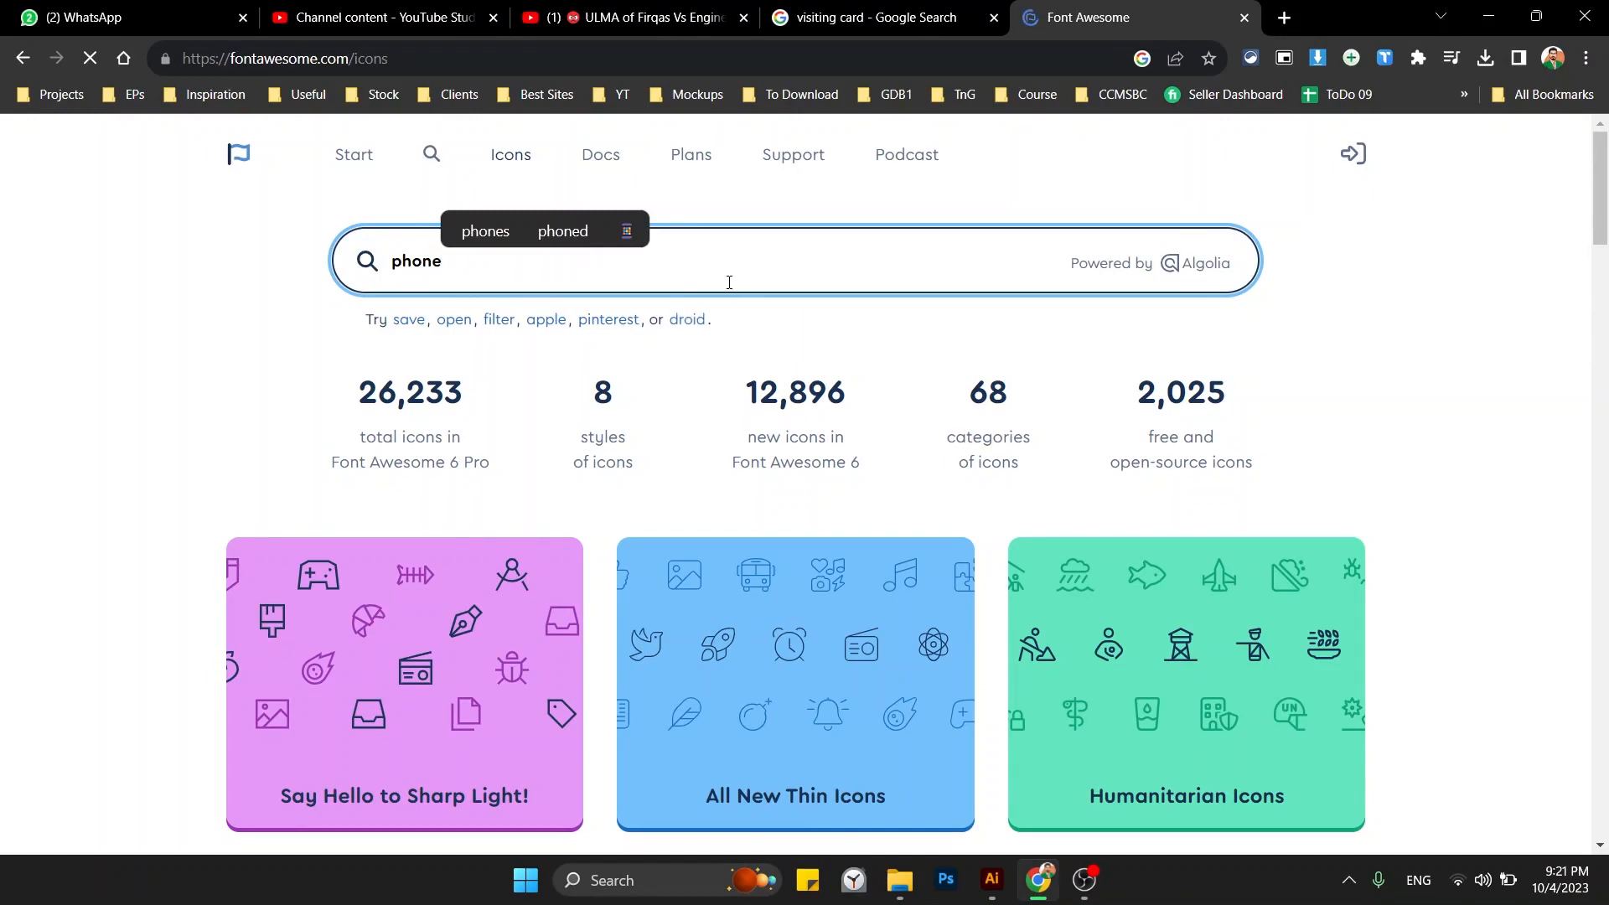
key(Return)
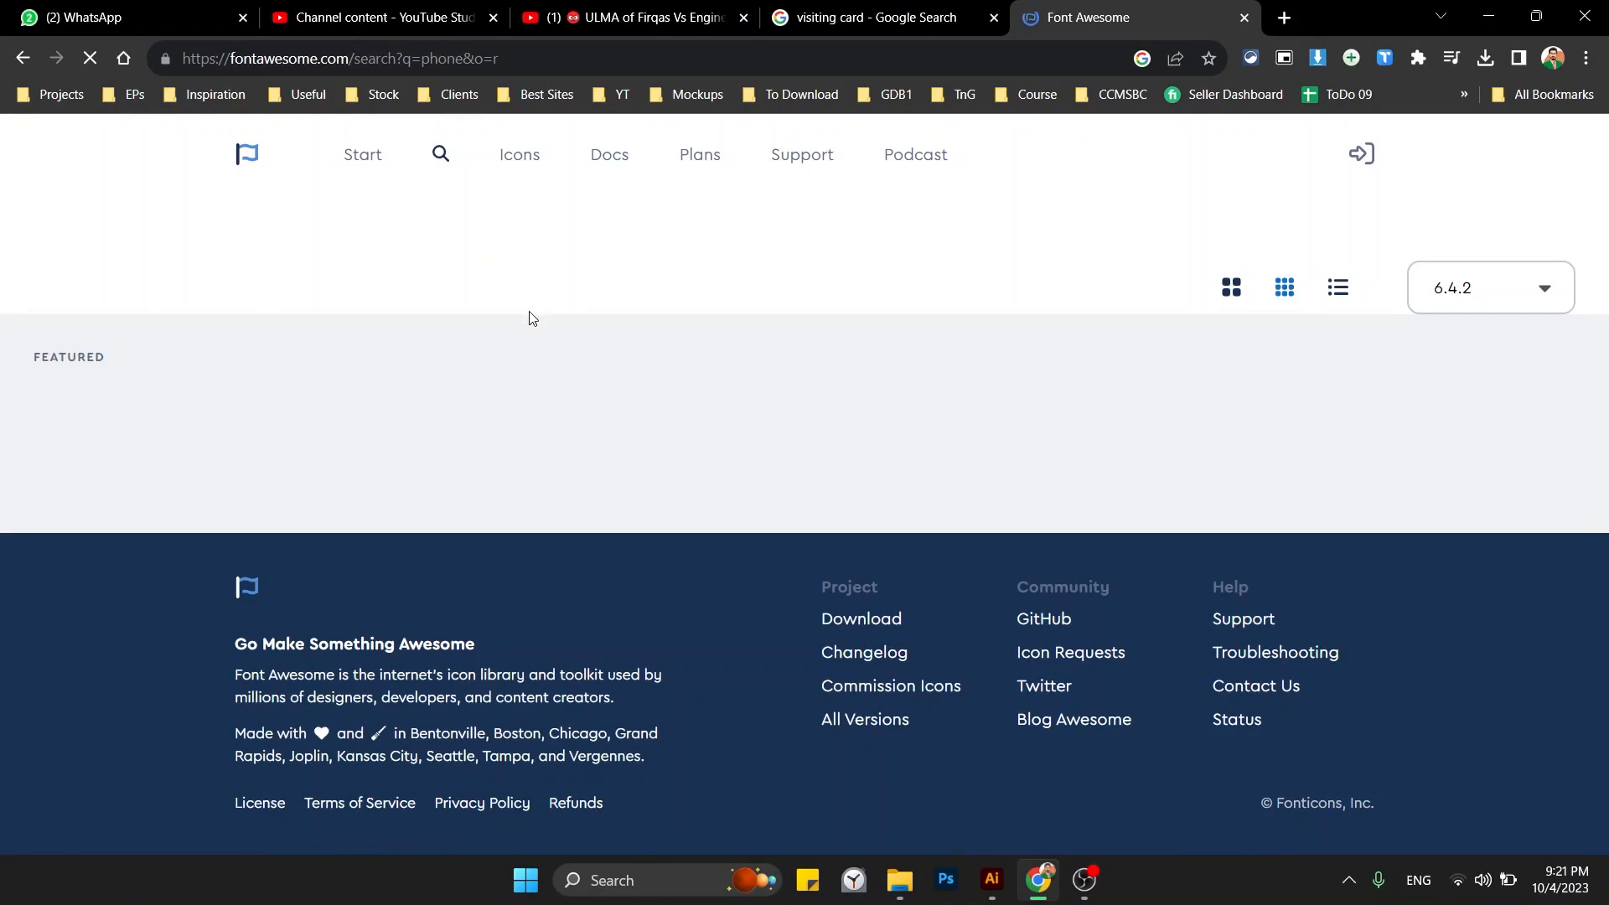
Reconnect to a different Wi-Fi network and reload the phone search results.
click(1458, 886)
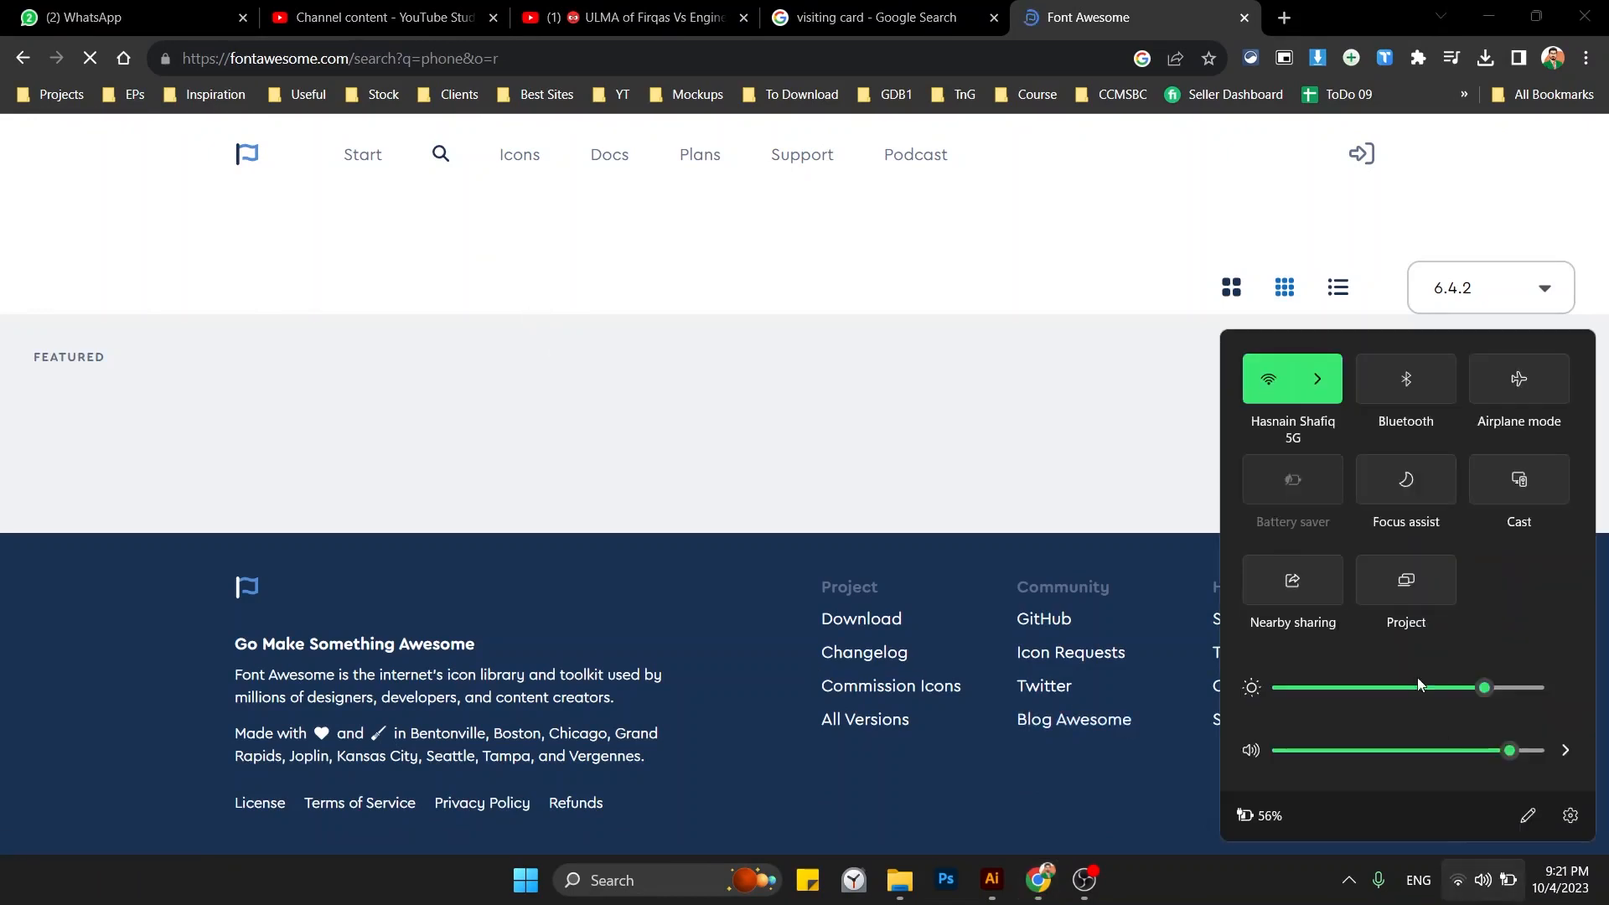
click(1321, 382)
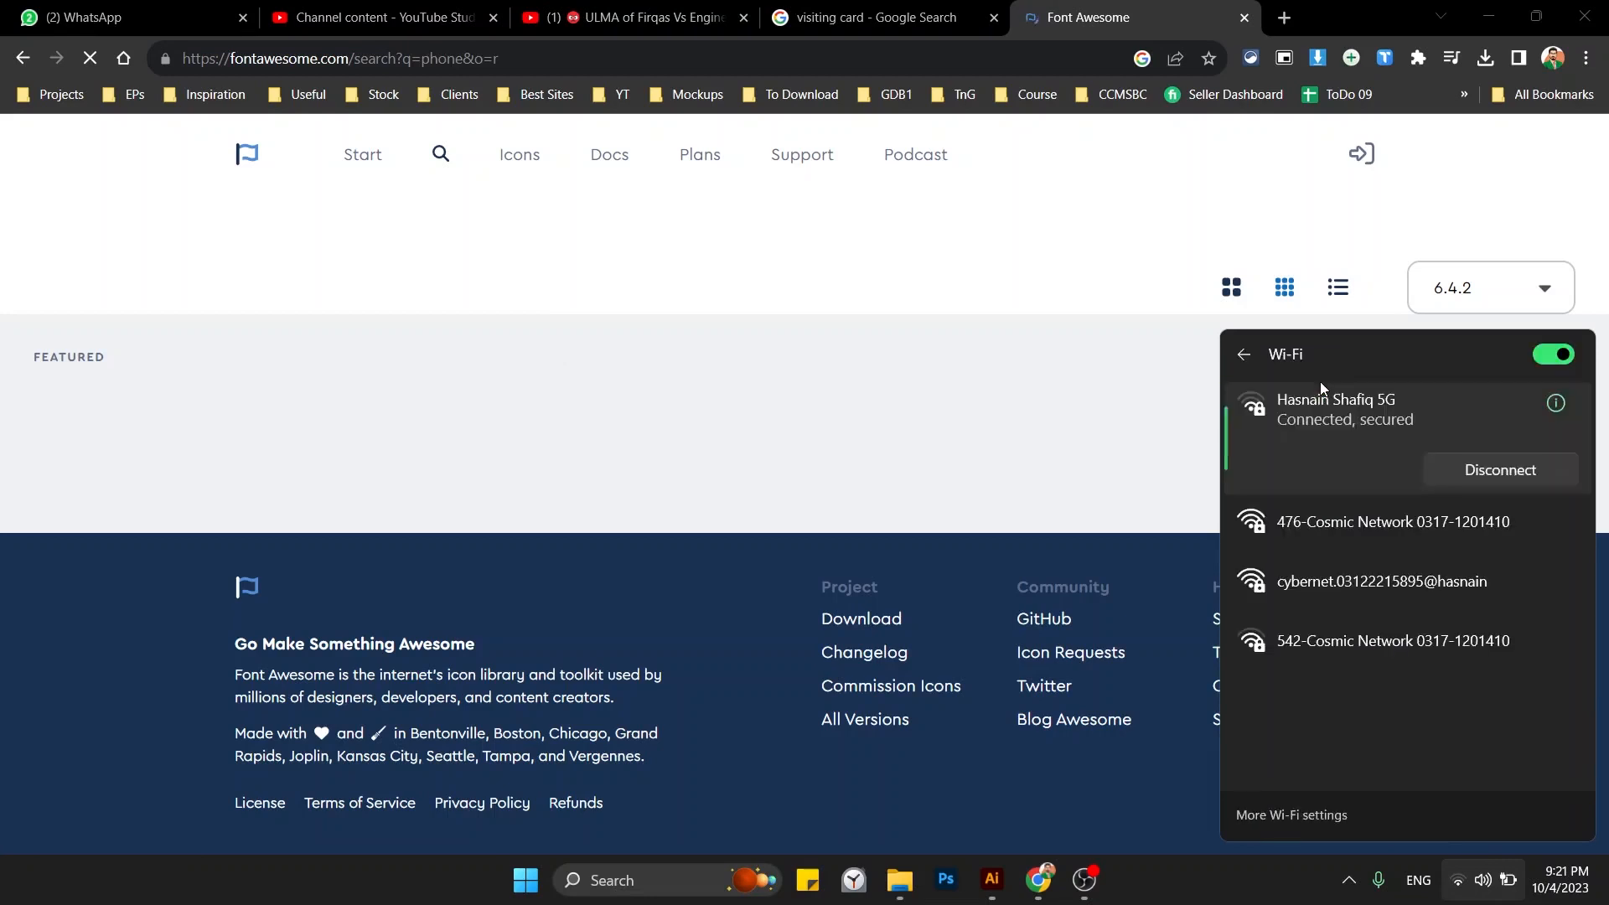
click(1396, 579)
click(1479, 629)
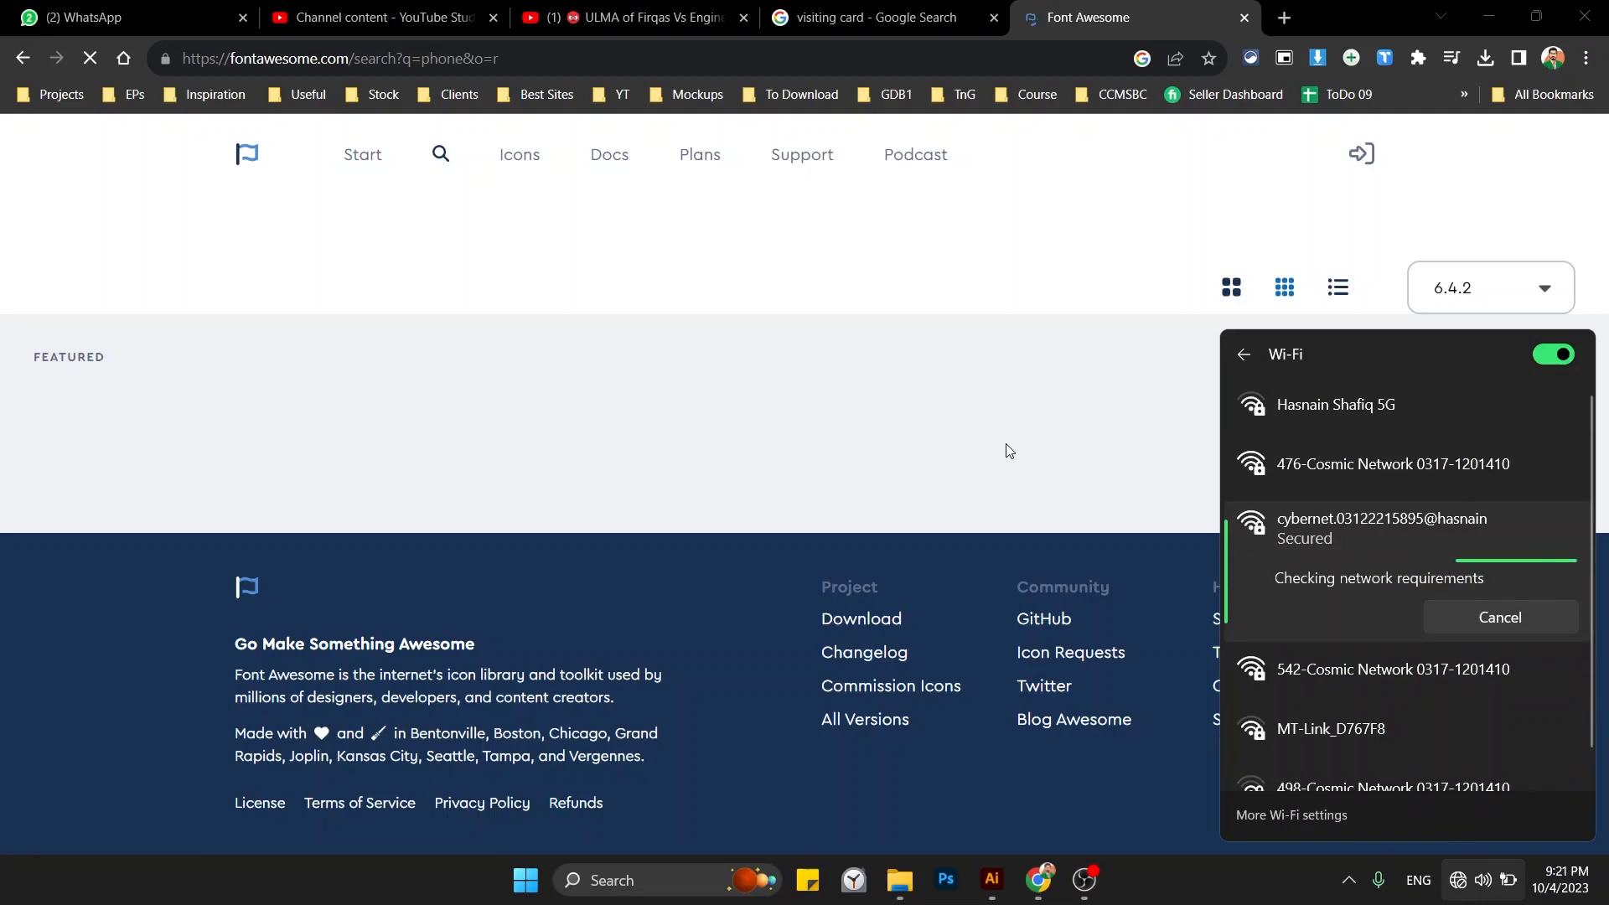
click(960, 39)
click(970, 66)
key(Return)
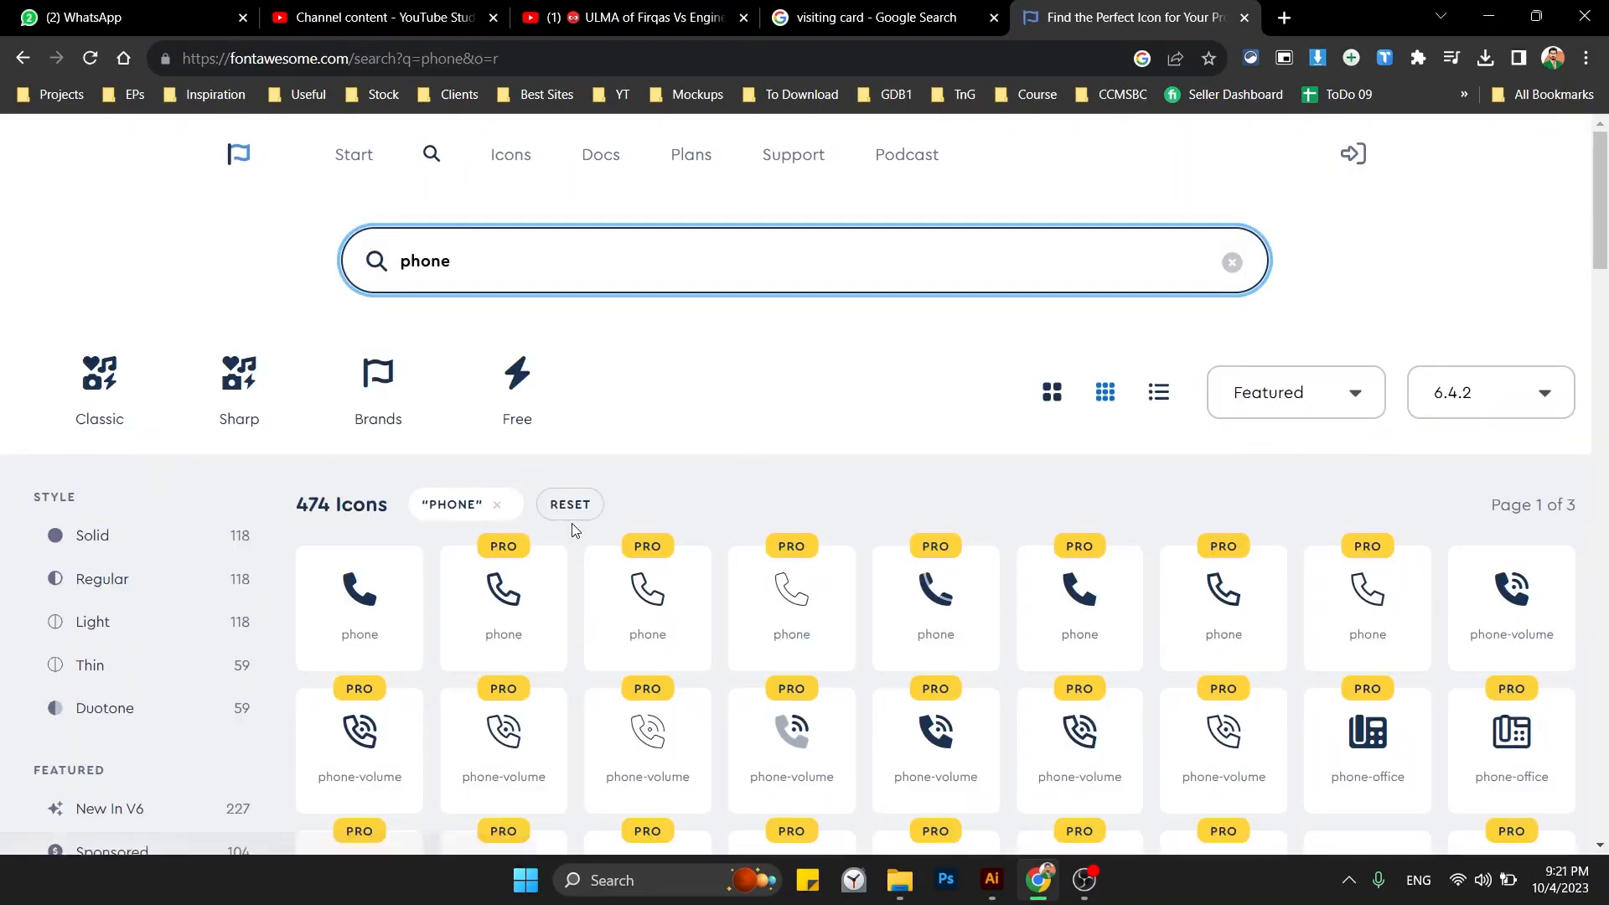
Download the solid phone icon as phone-solid.svg and confirm the download.
scroll(572, 530, down, 1)
scroll(571, 530, down, 1)
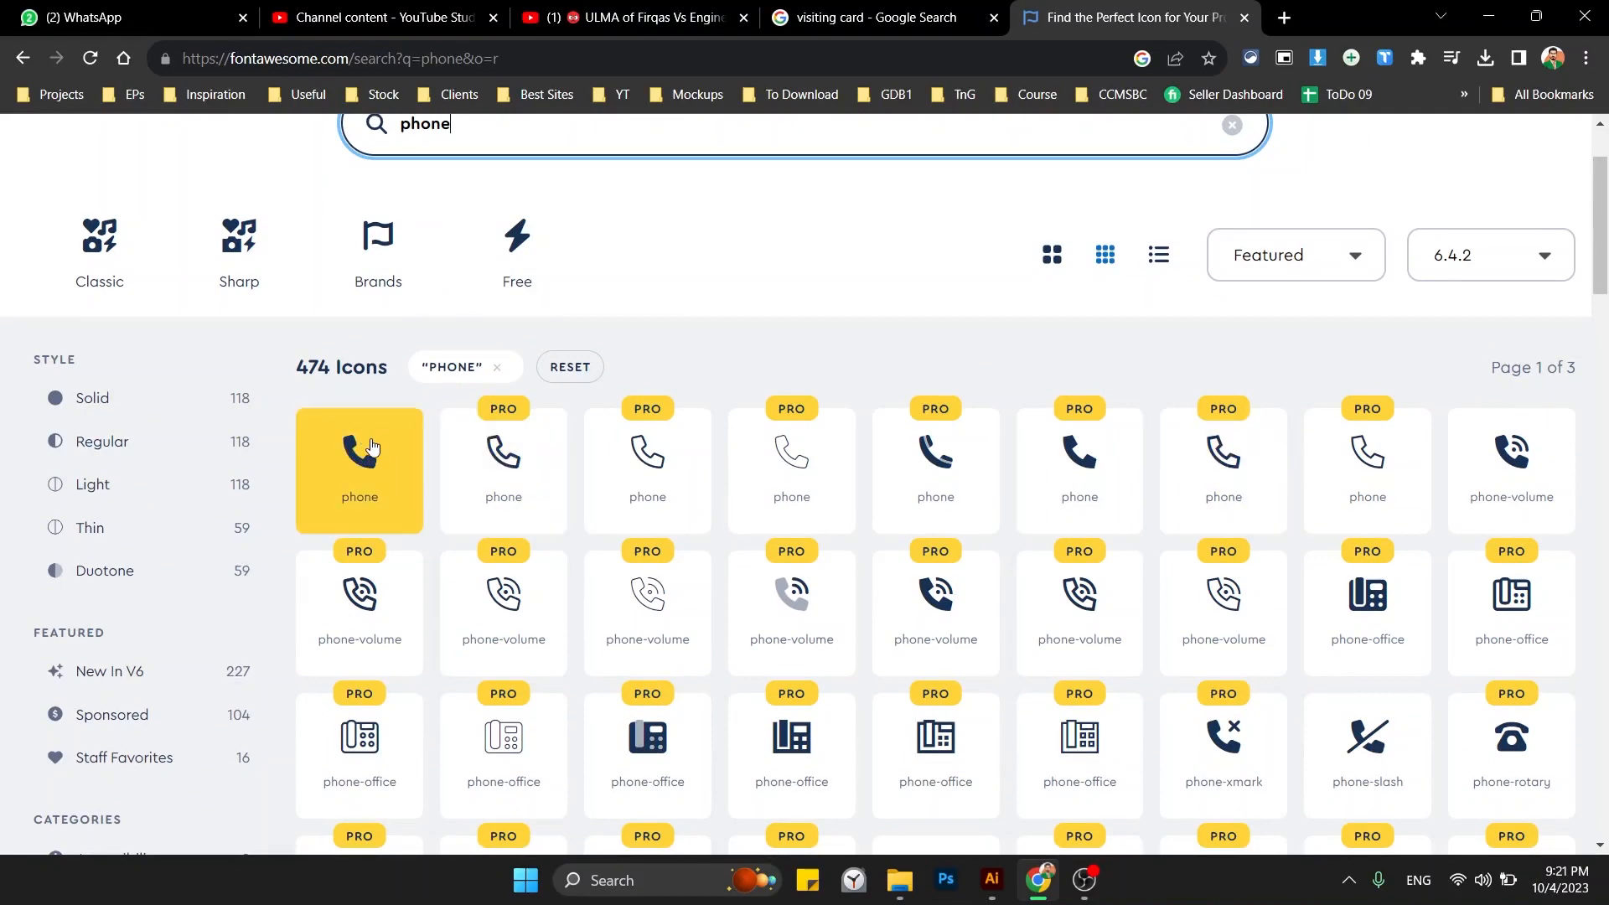
click(373, 447)
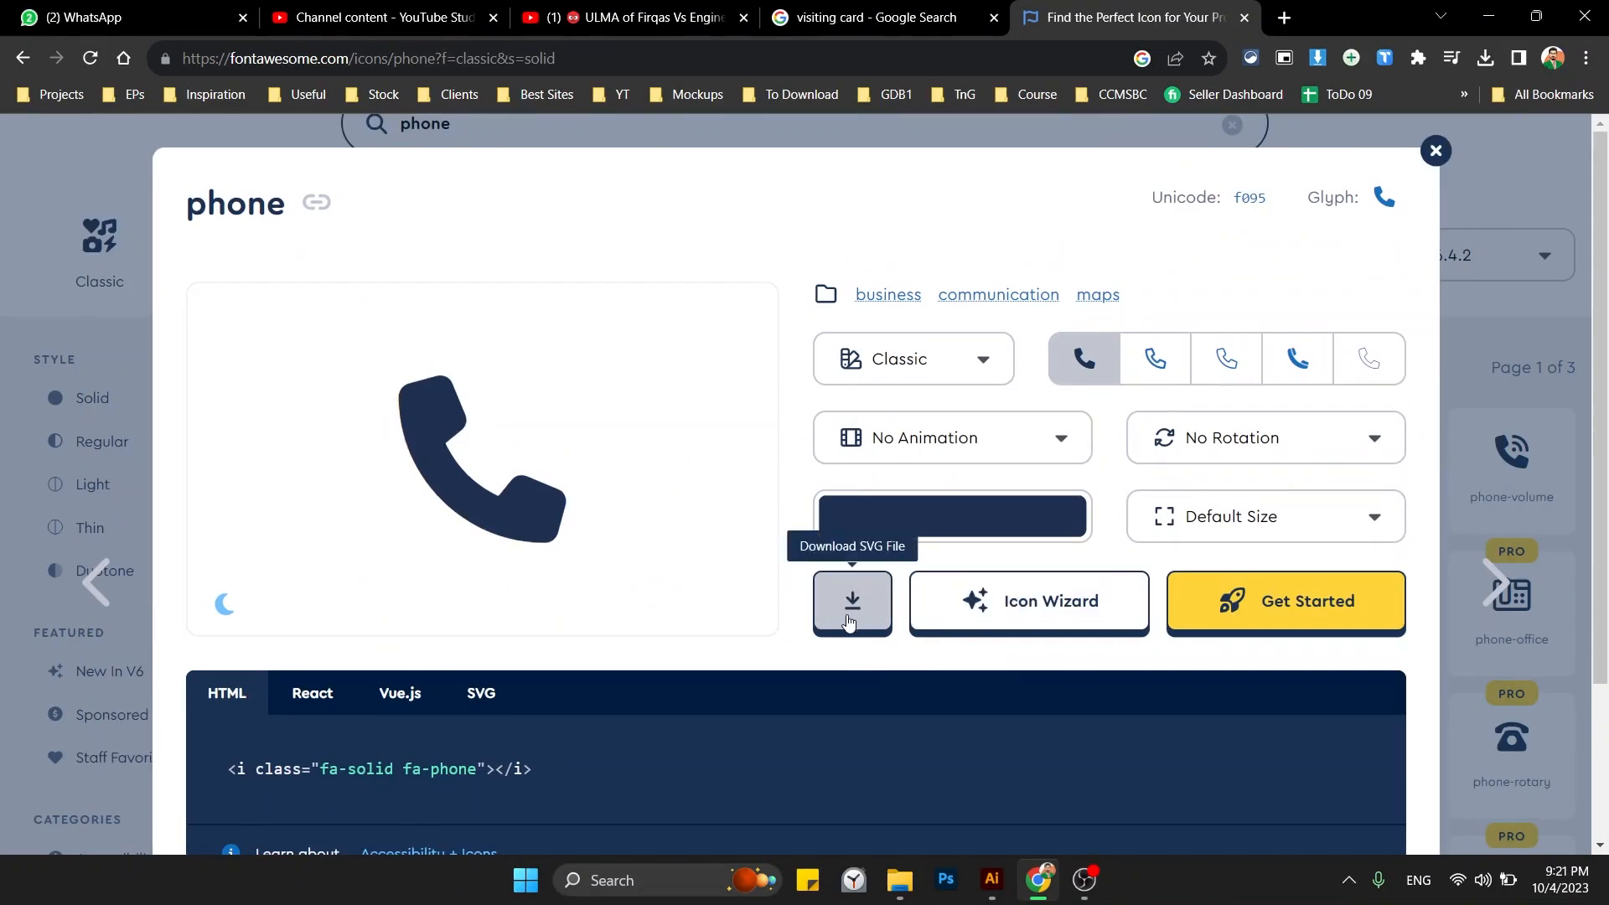
click(849, 621)
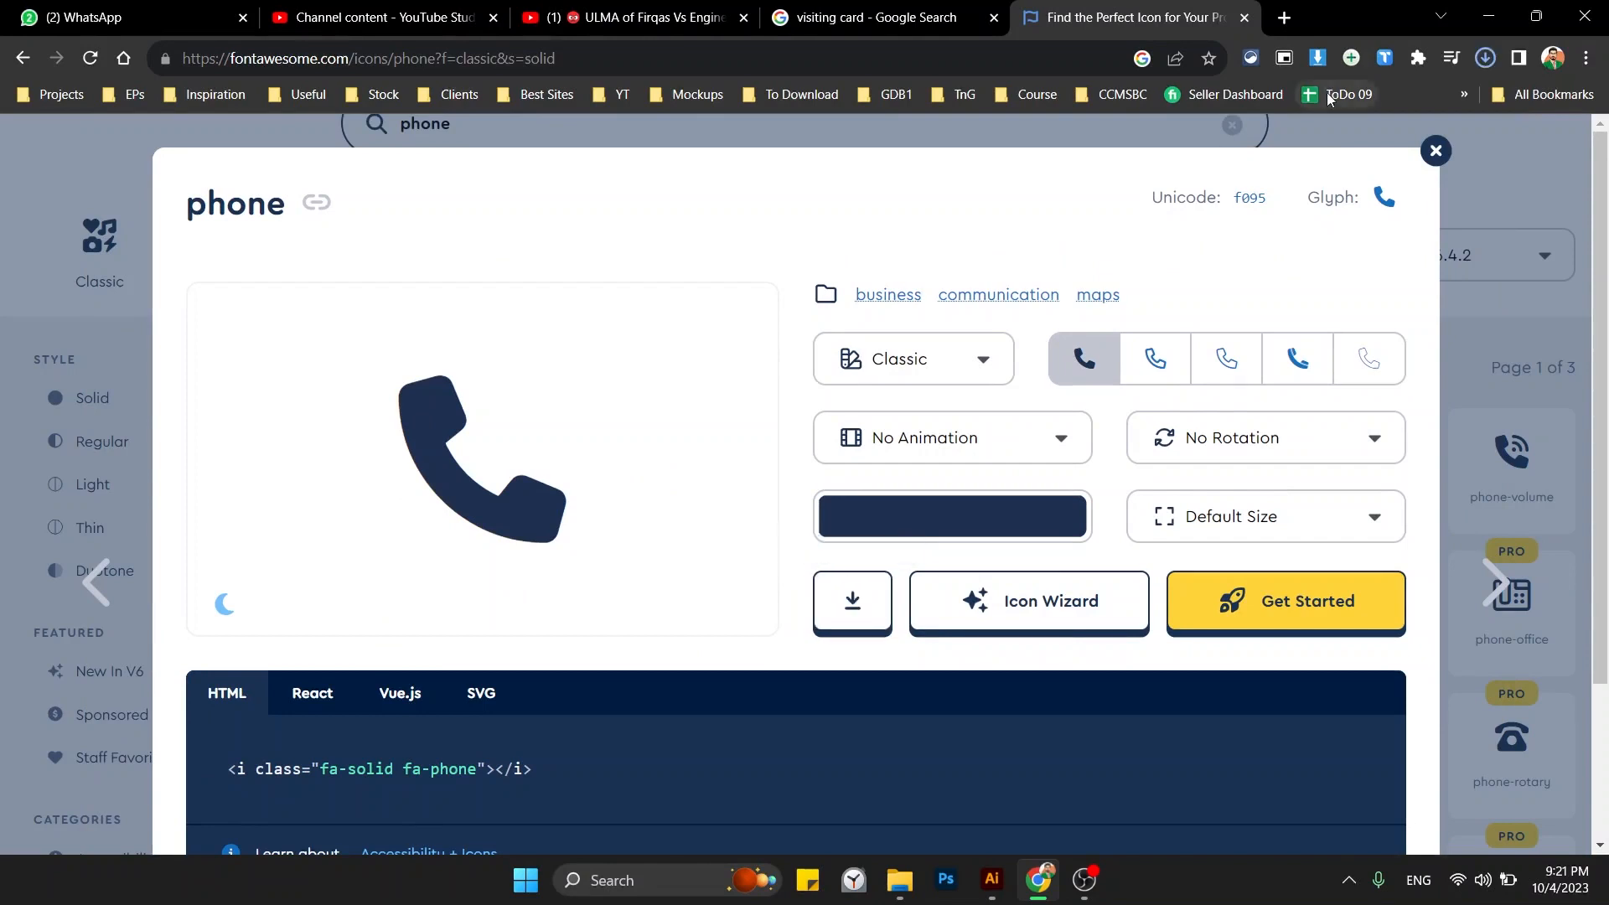
click(1489, 60)
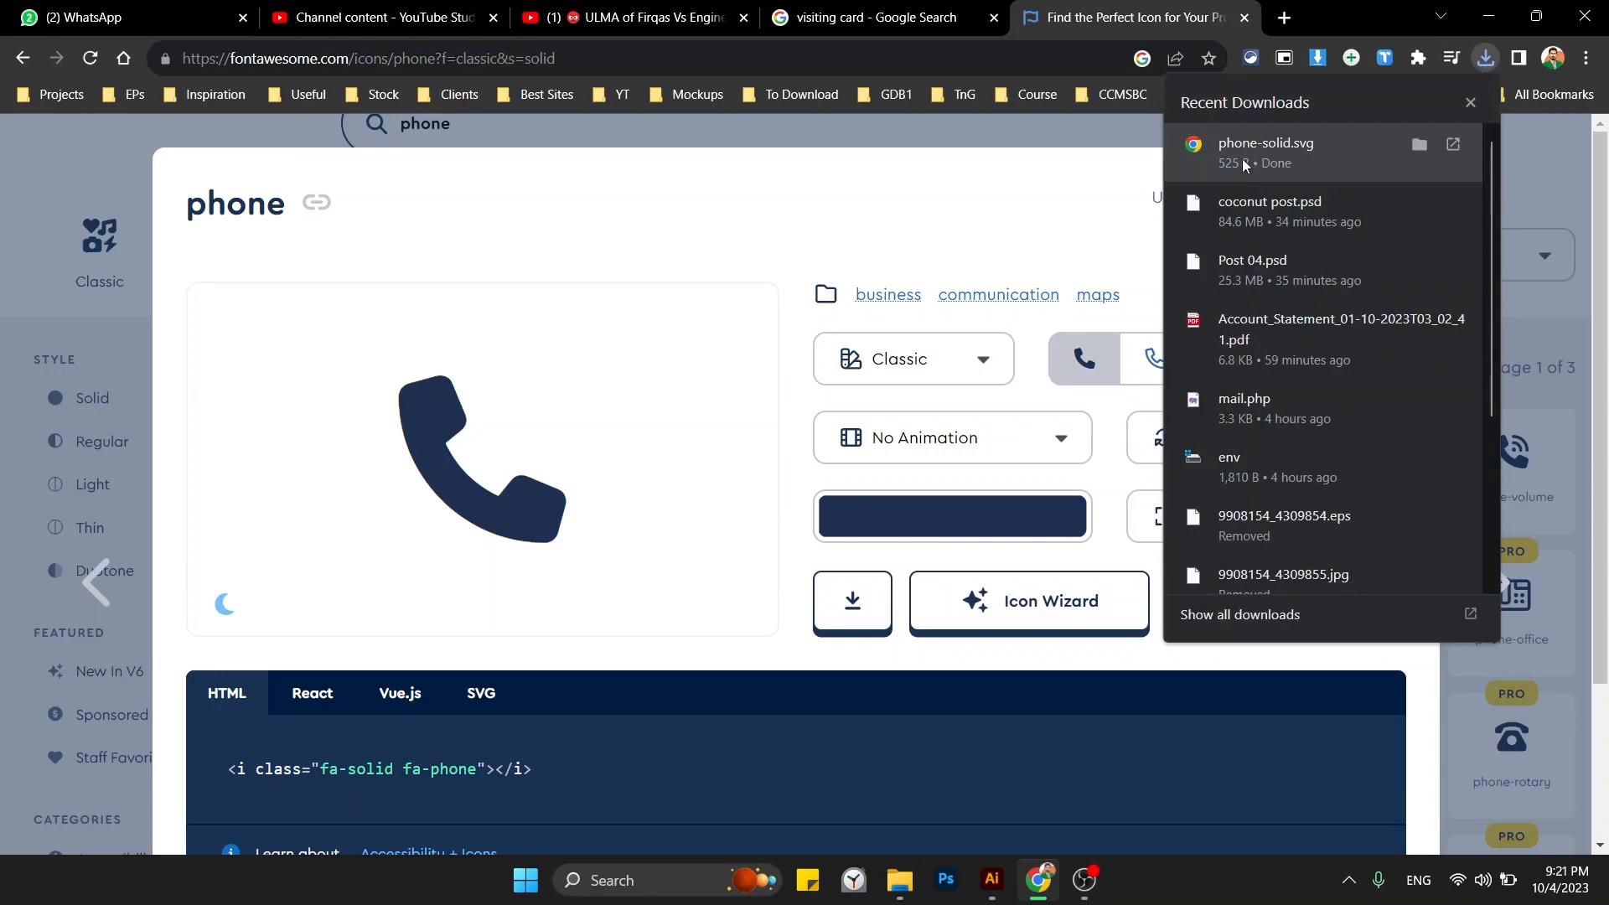
key(alt+Tab)
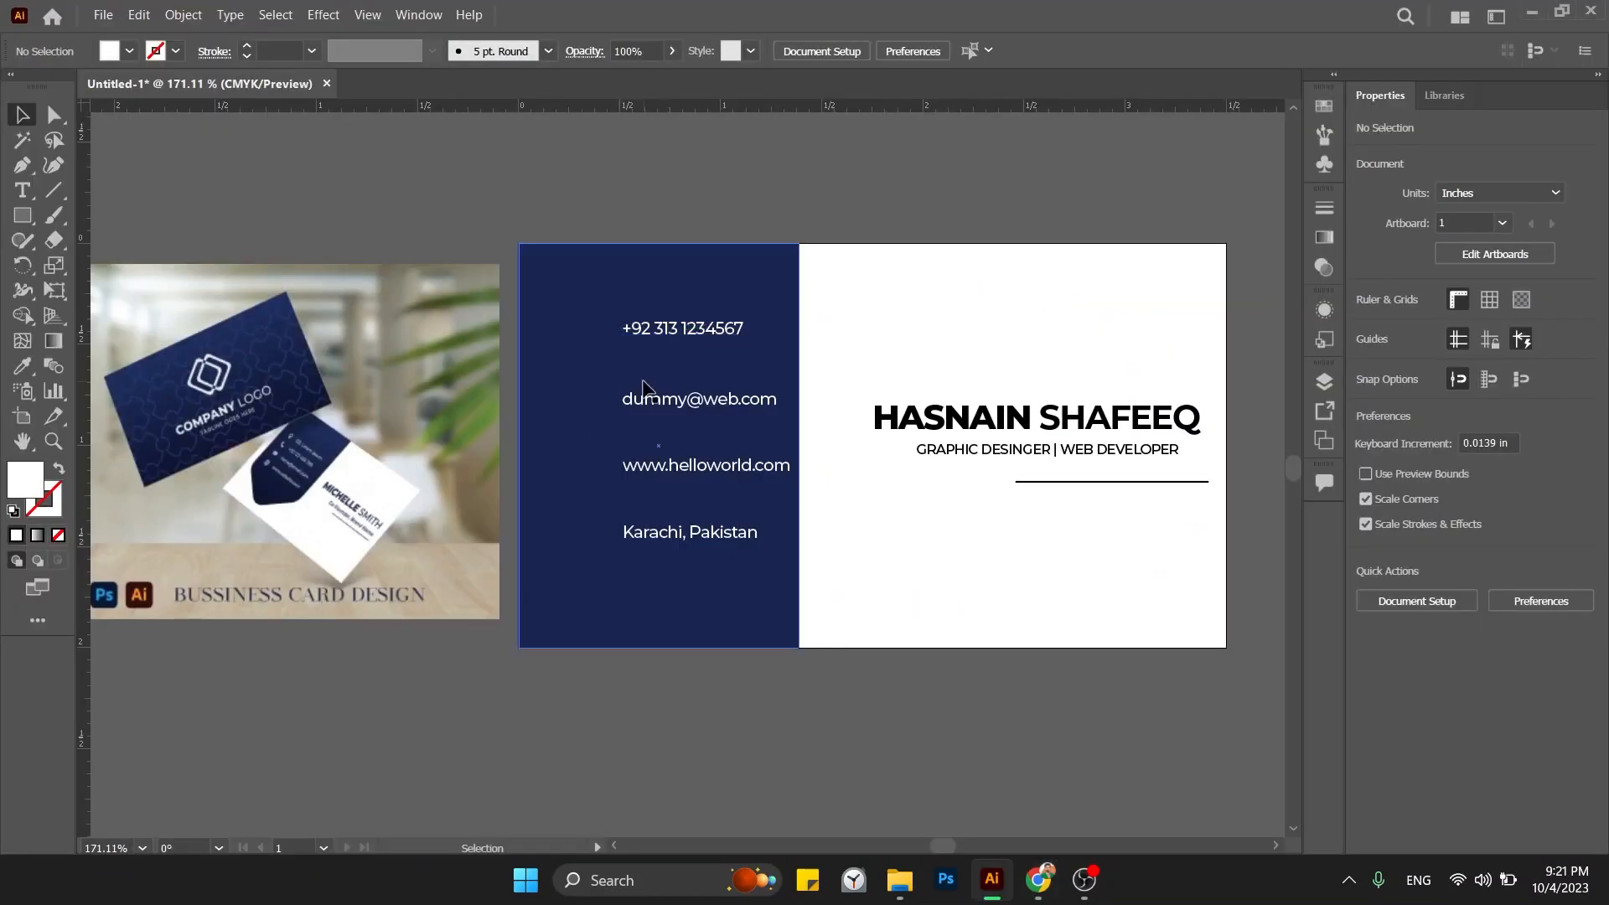
Replace the phone search in Font Awesome with a search for email icons.
key(alt+Tab)
click(34, 390)
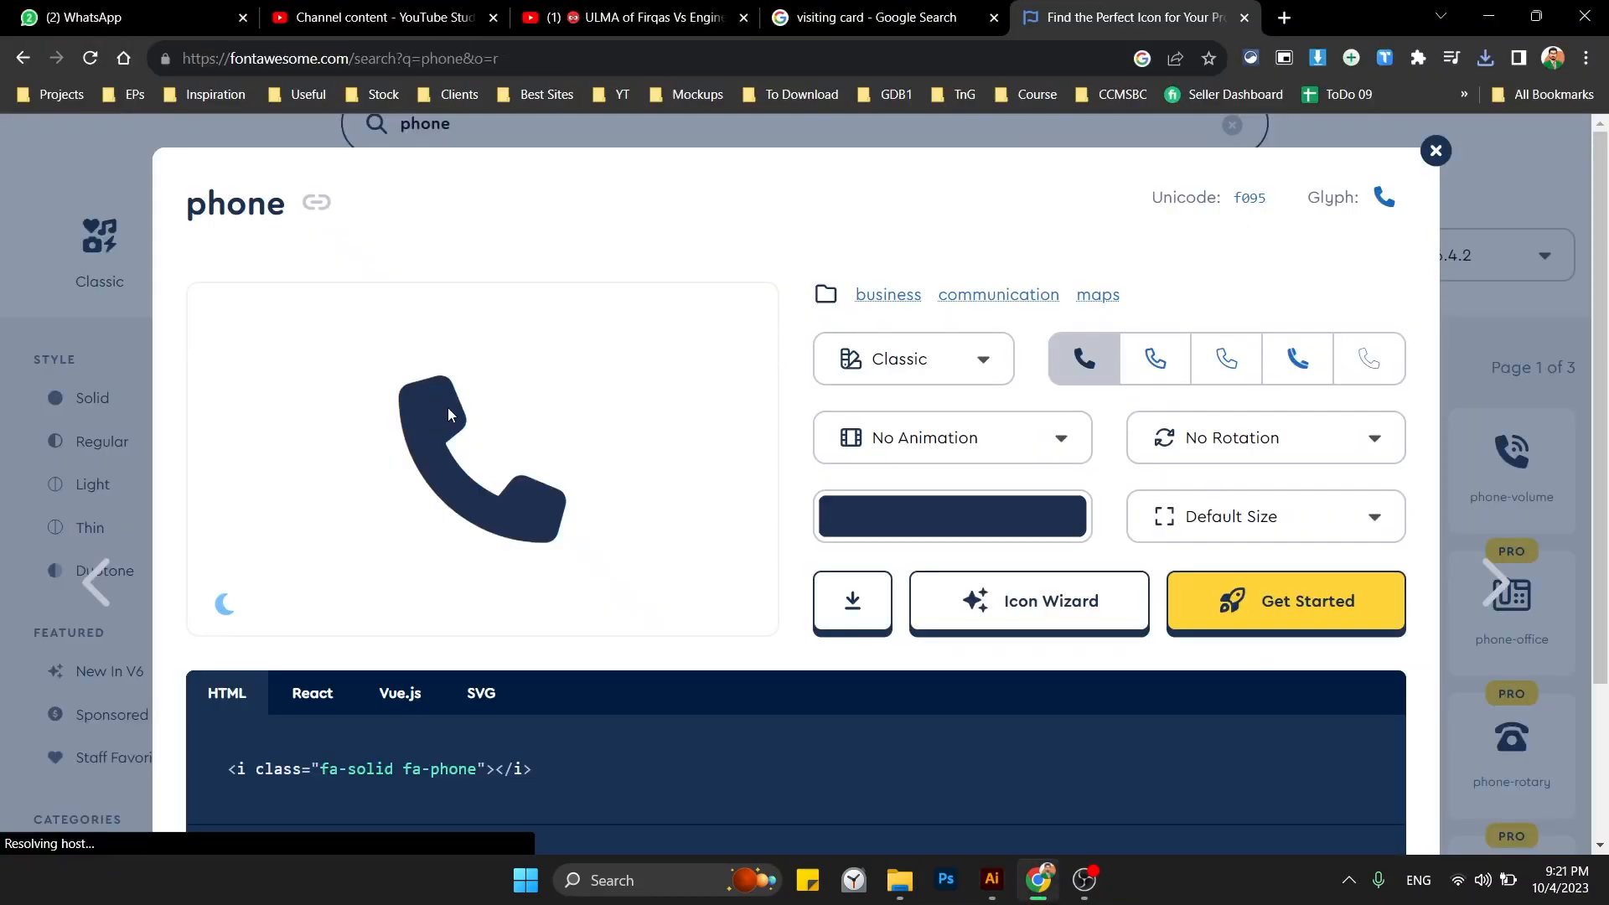
click(554, 138)
key(ctrl+a)
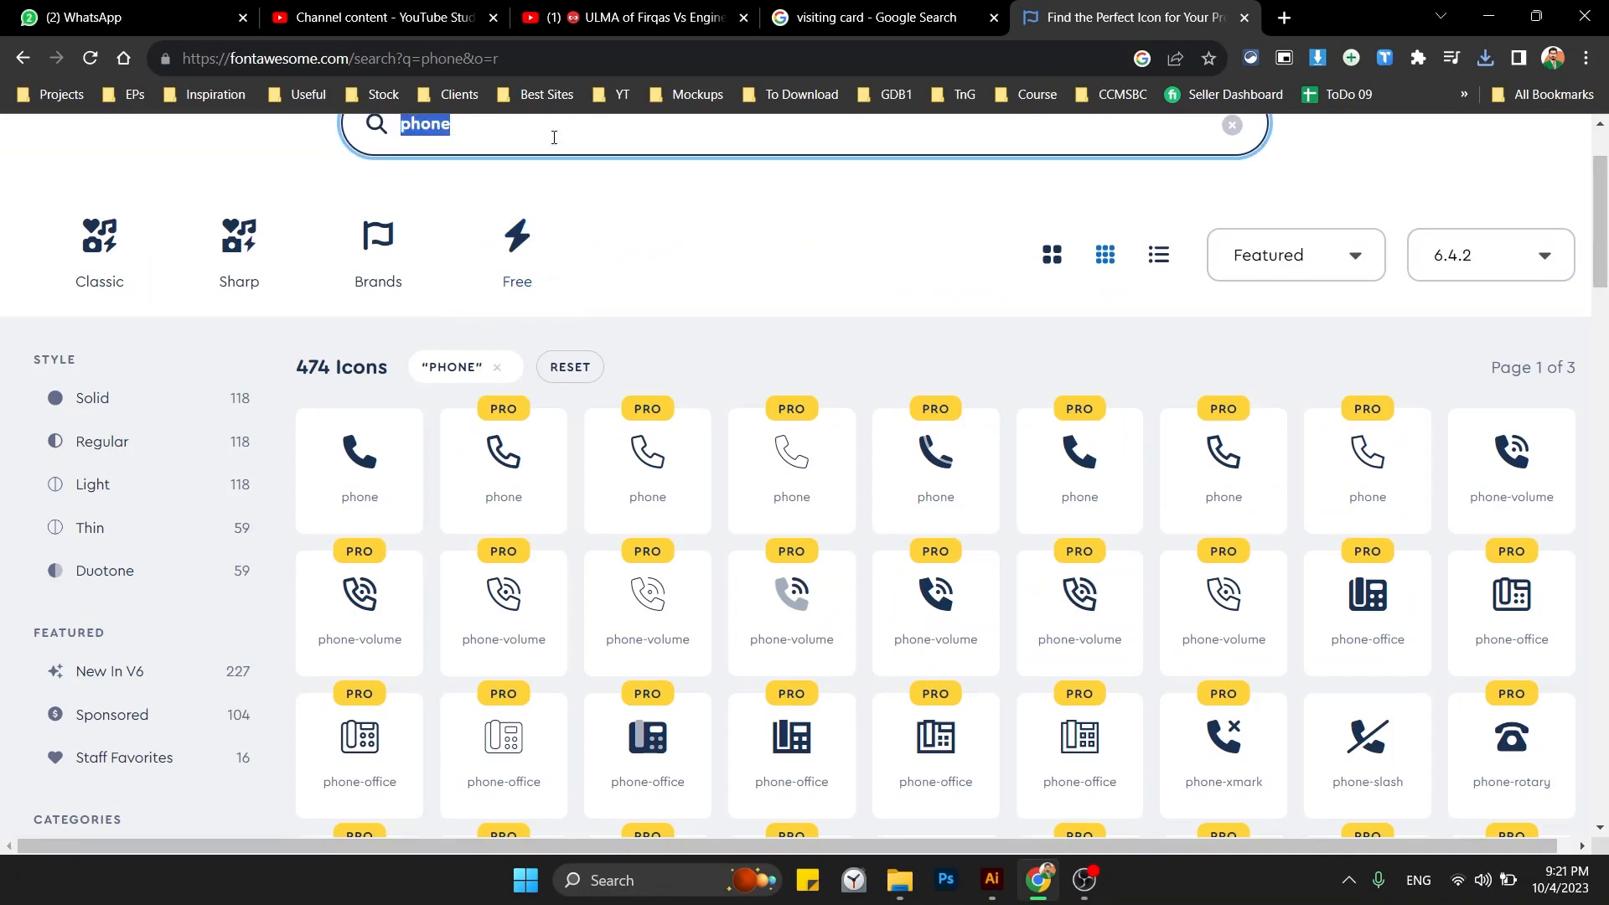
text(email)
key(Return)
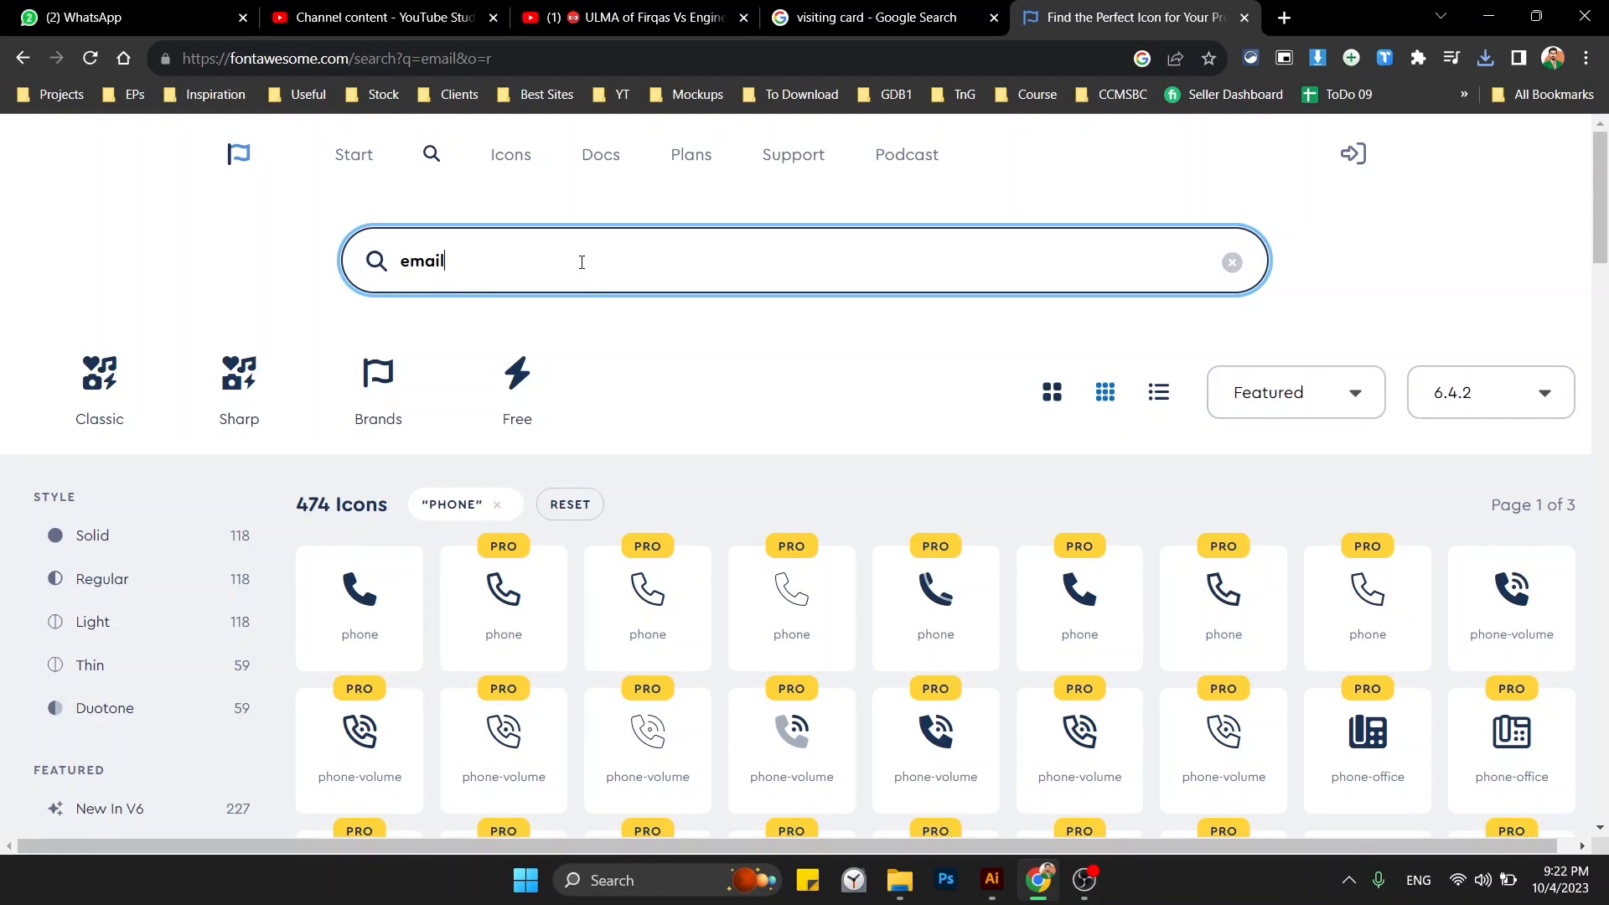
Download the solid envelope icon as an SVG file.
key(ctrl+a)
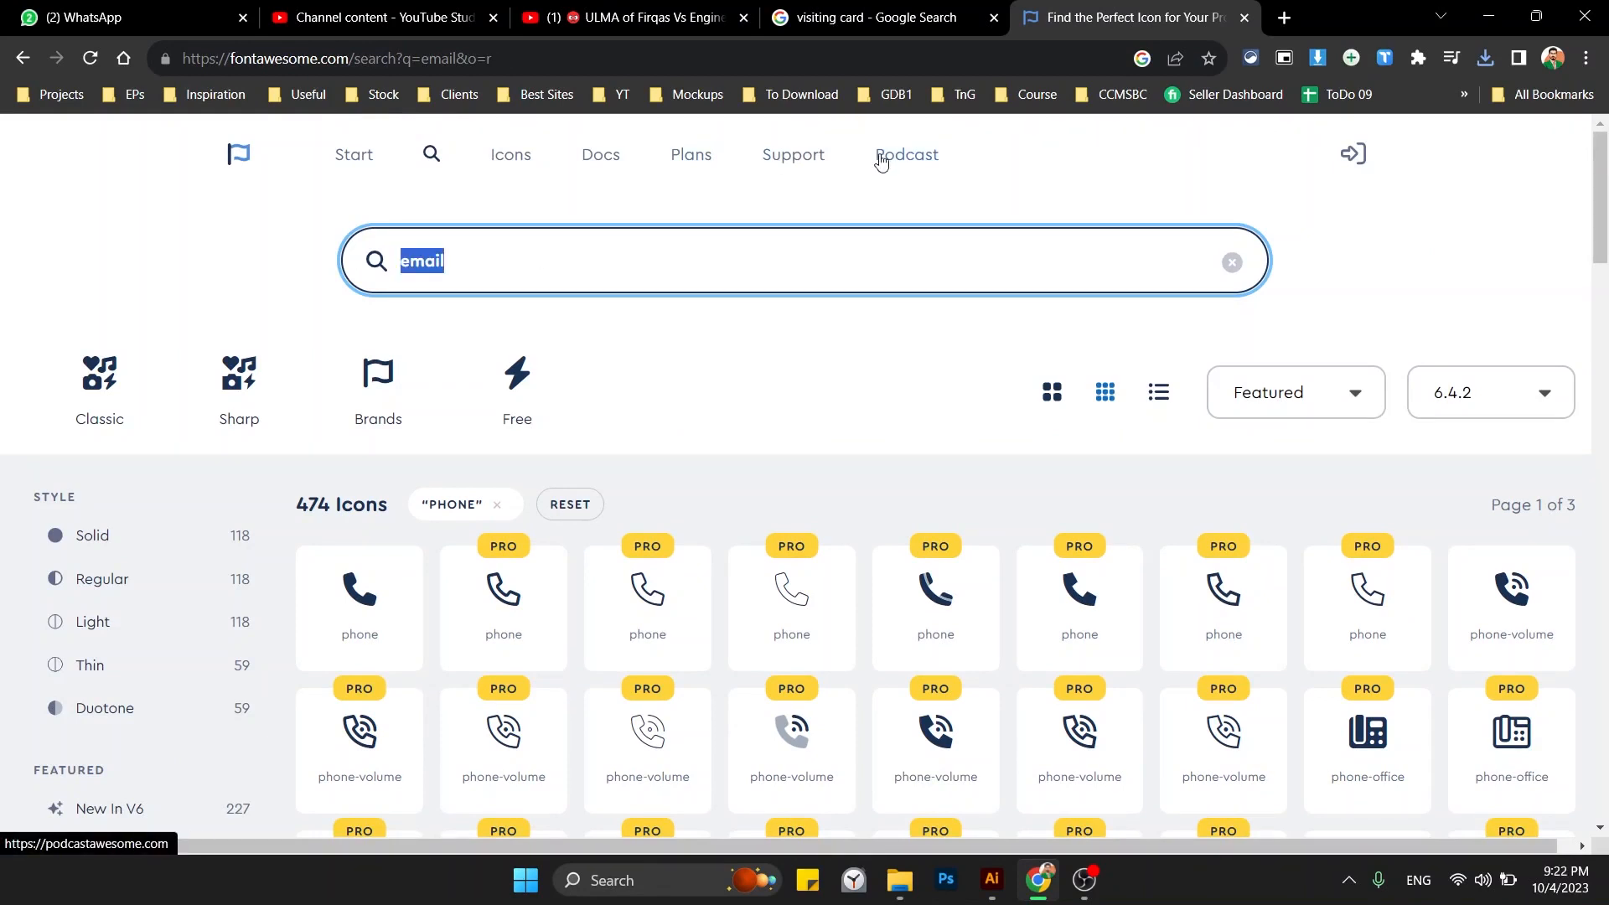
scroll(751, 401, down, 3)
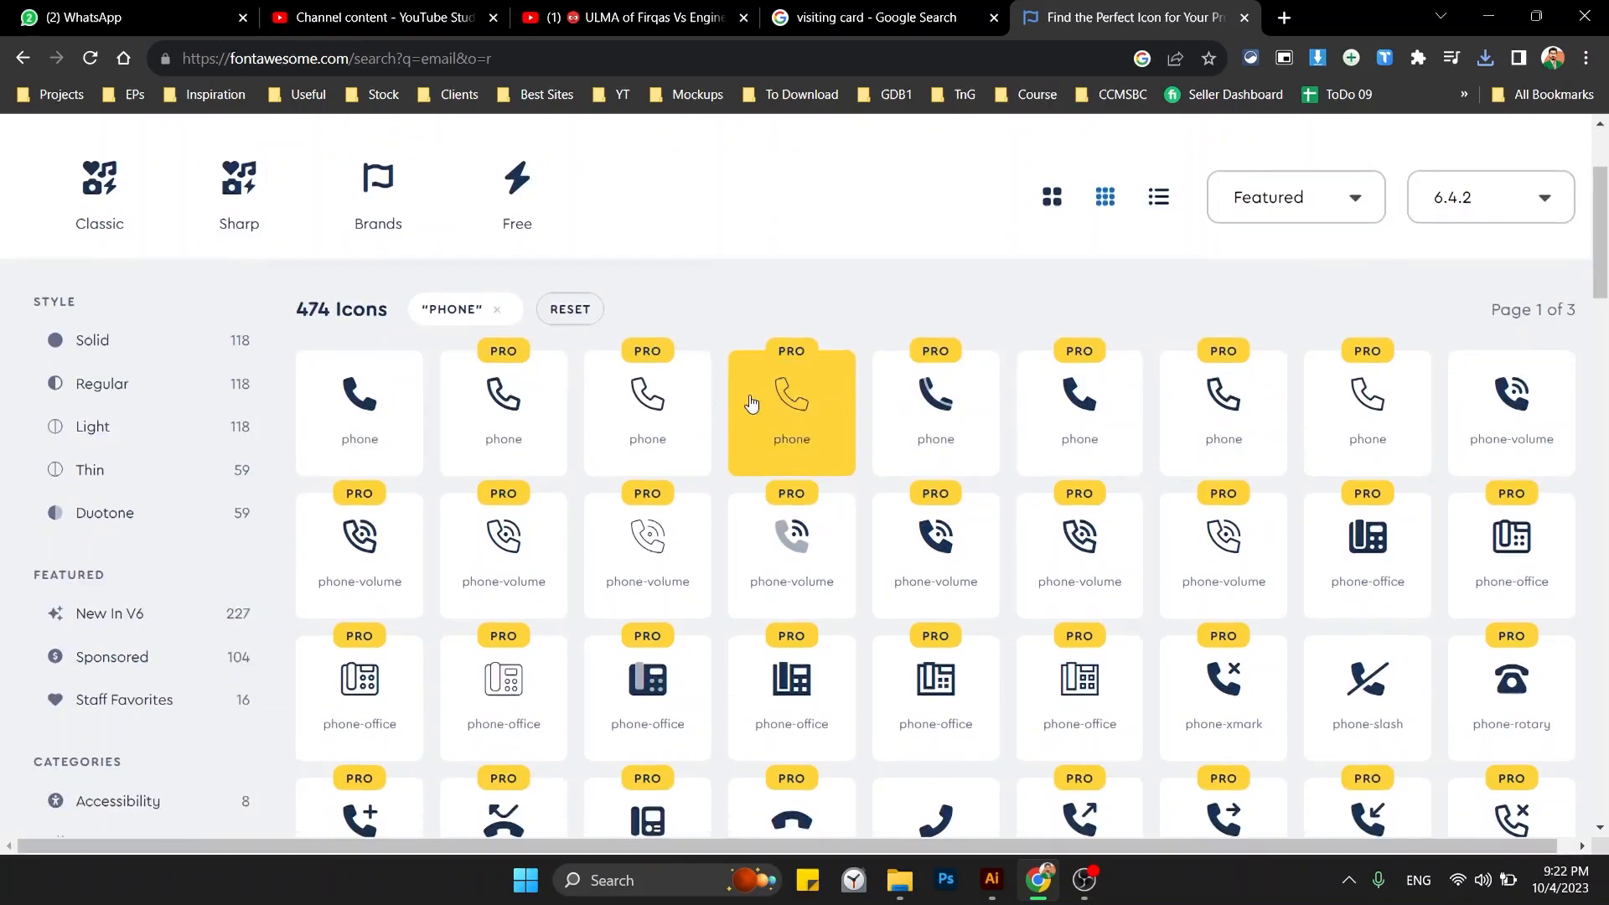
scroll(751, 400, down, 1)
scroll(750, 401, down, 1)
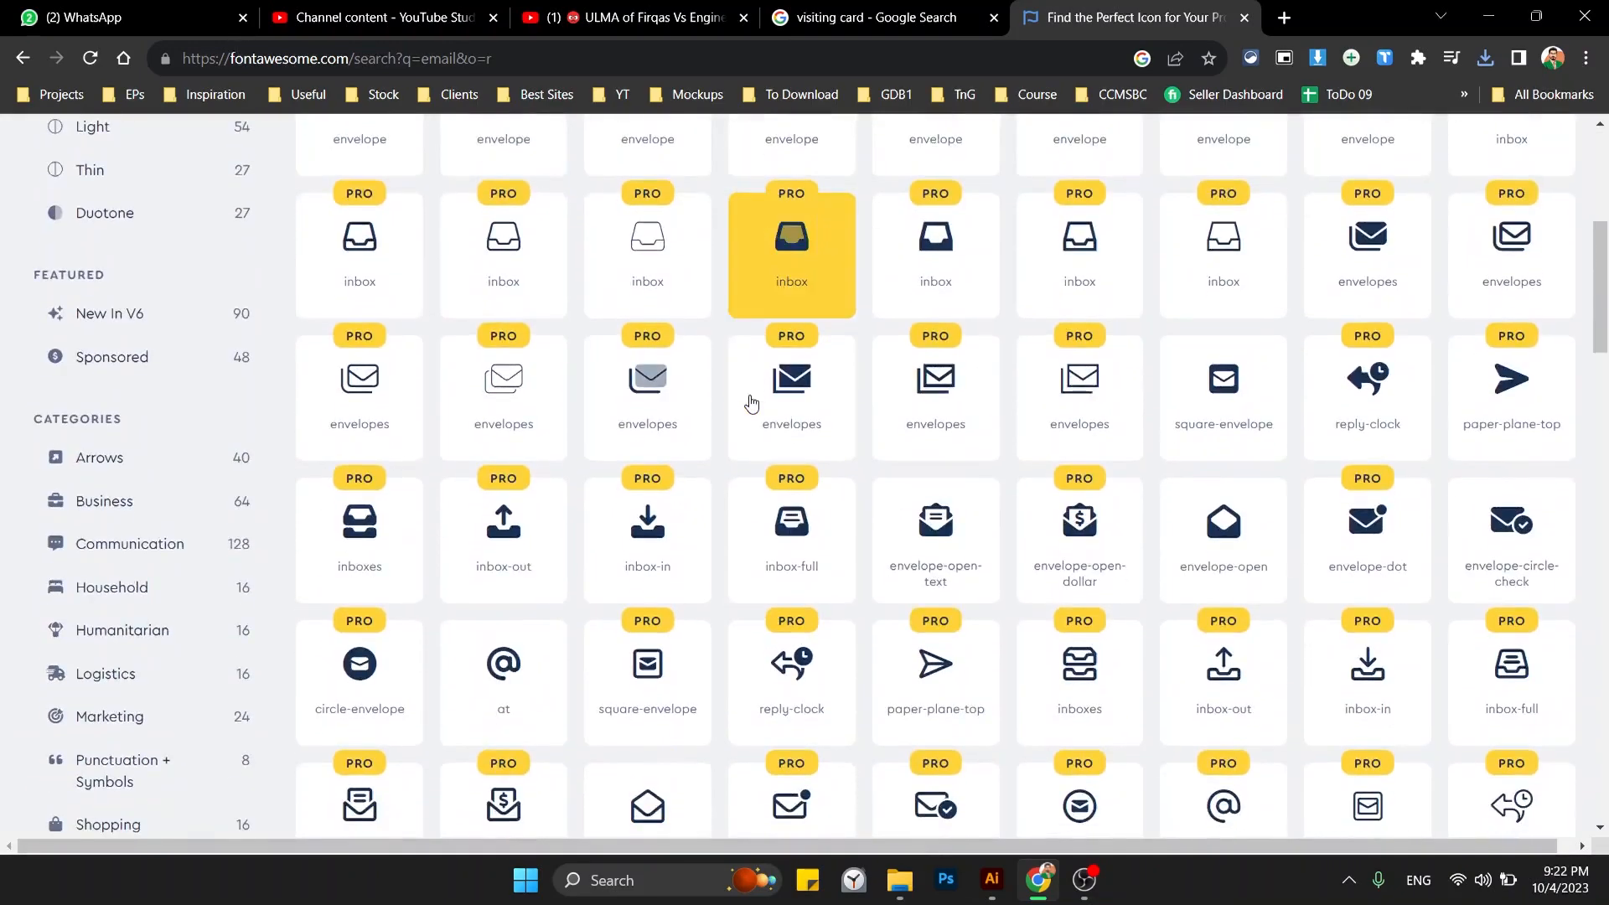
scroll(751, 400, up, 10)
key(BackSpace)
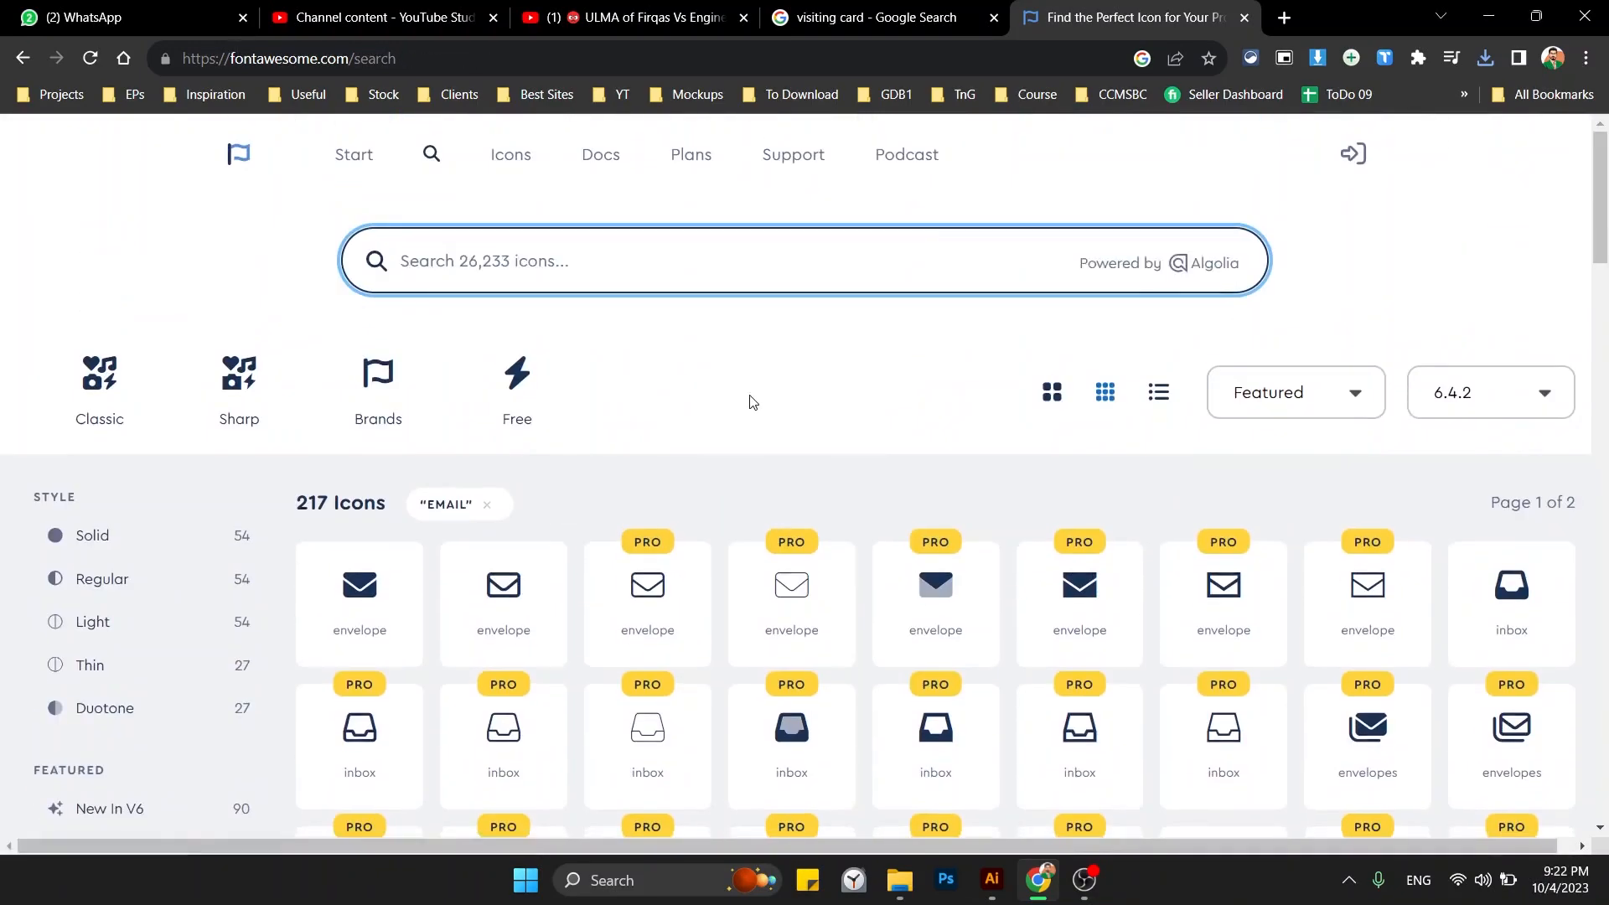
text(email)
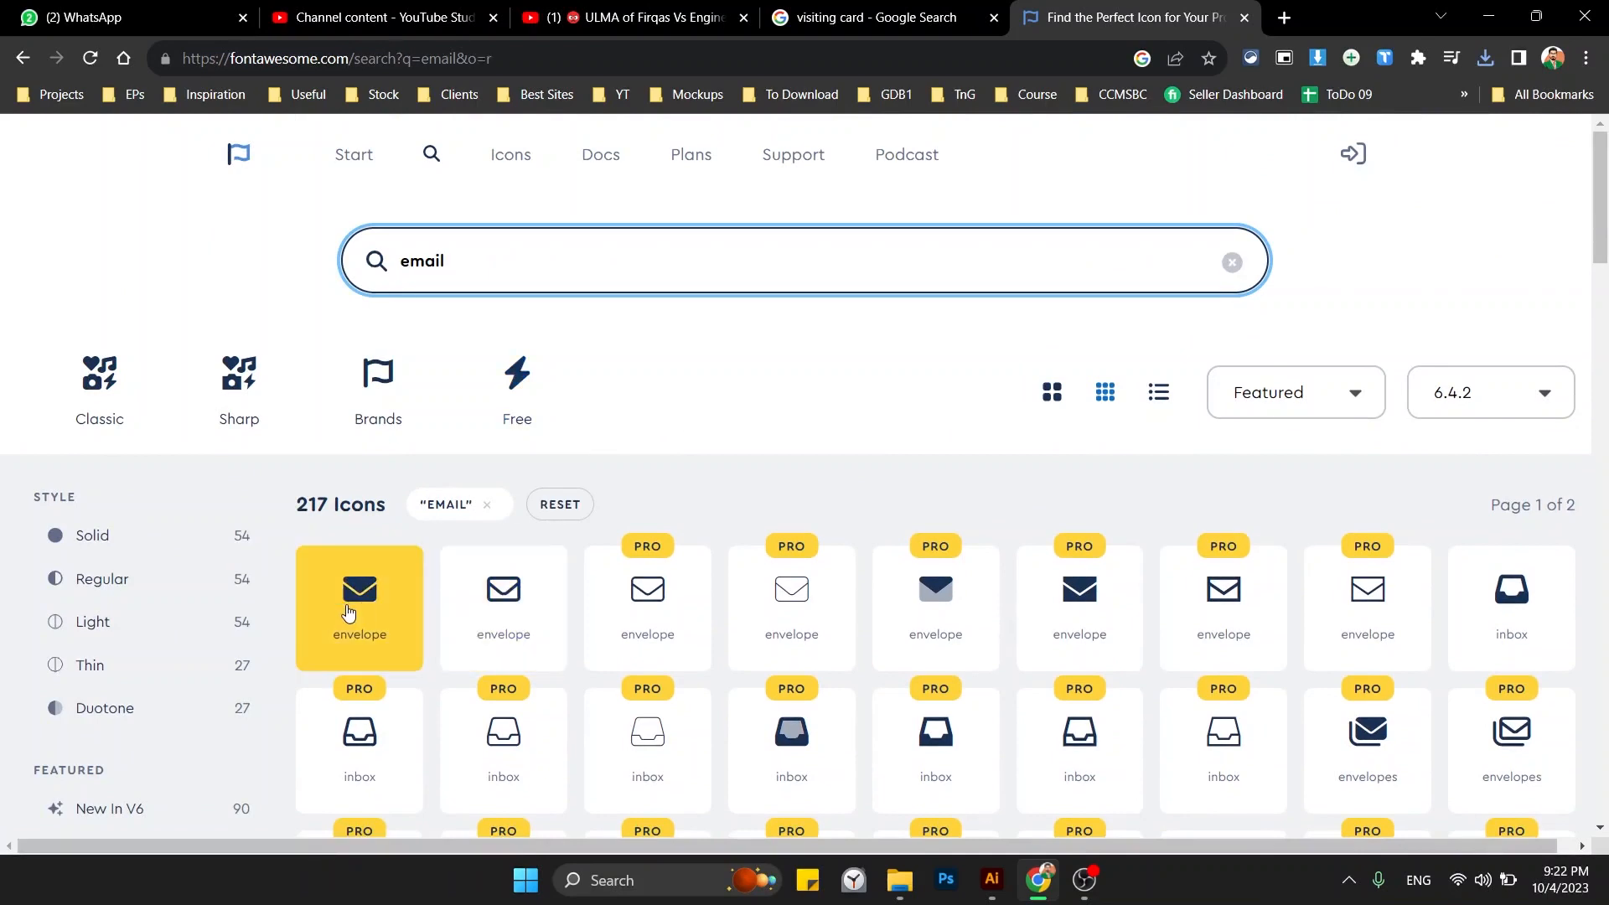
click(347, 614)
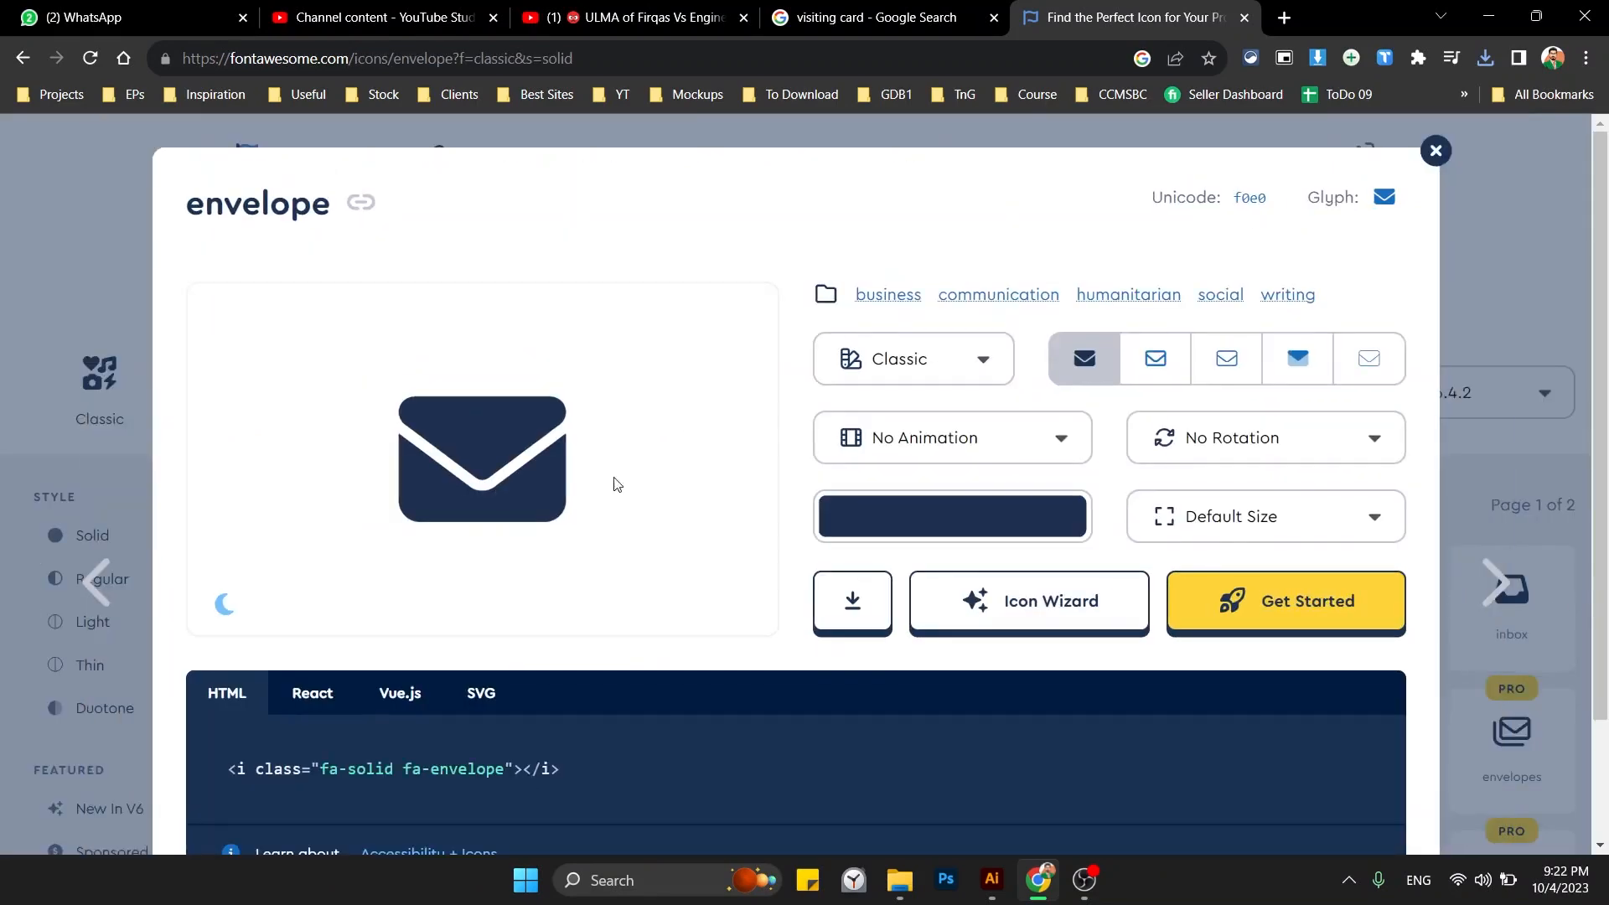
click(852, 601)
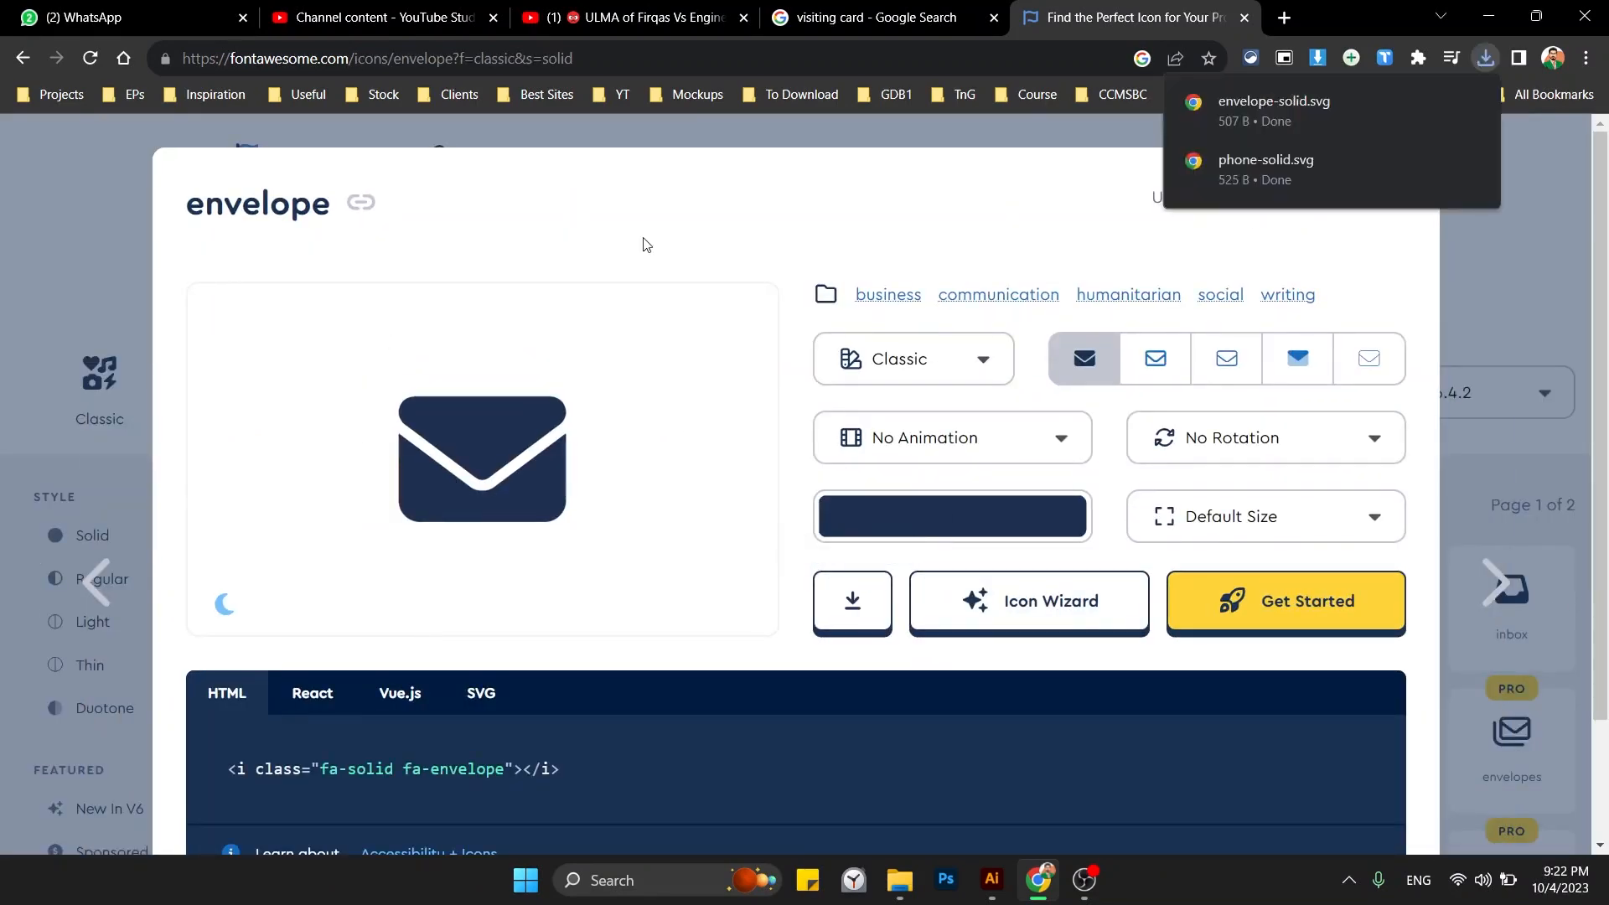
click(27, 278)
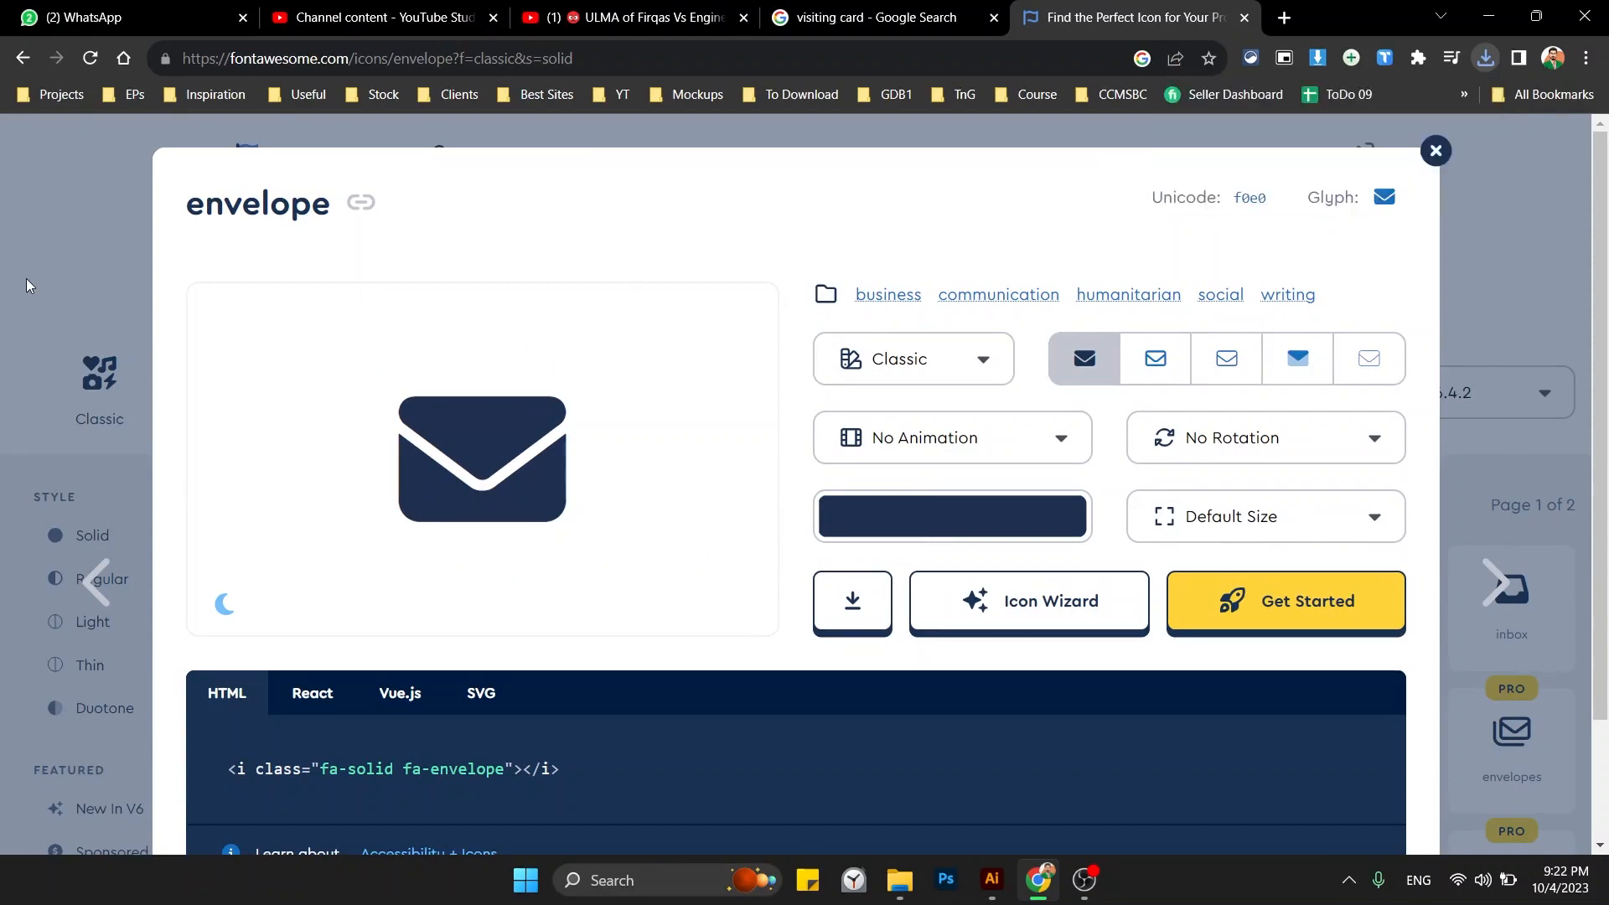
Search for 'website' and download the solid globe icon as an SVG.
click(27, 278)
double_click(464, 257)
text(websti)
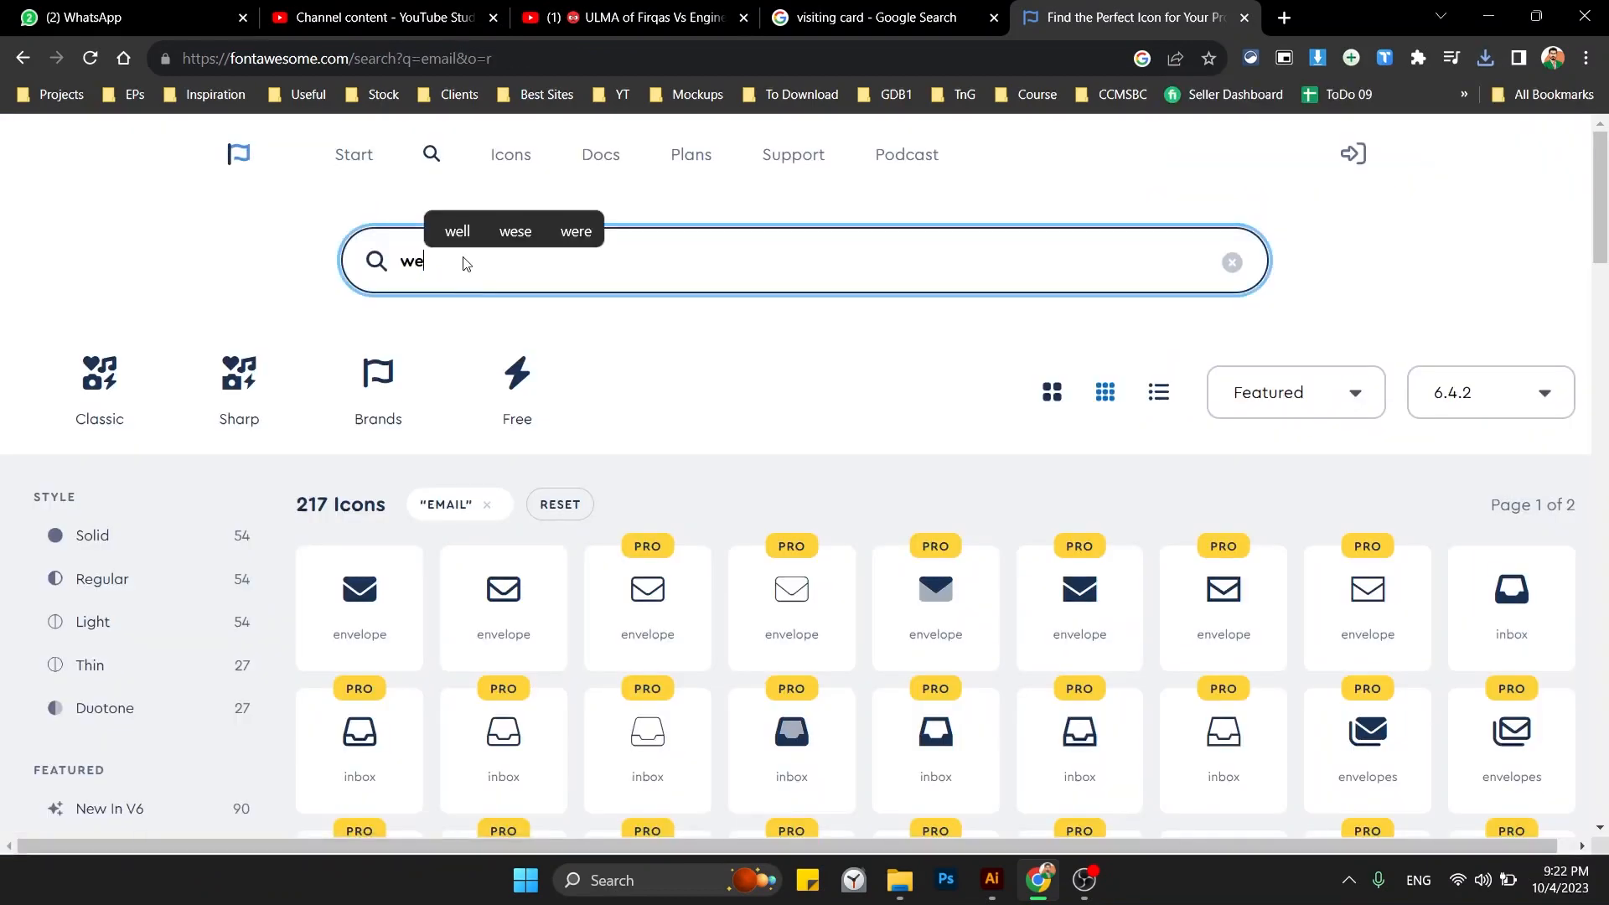
text(ite)
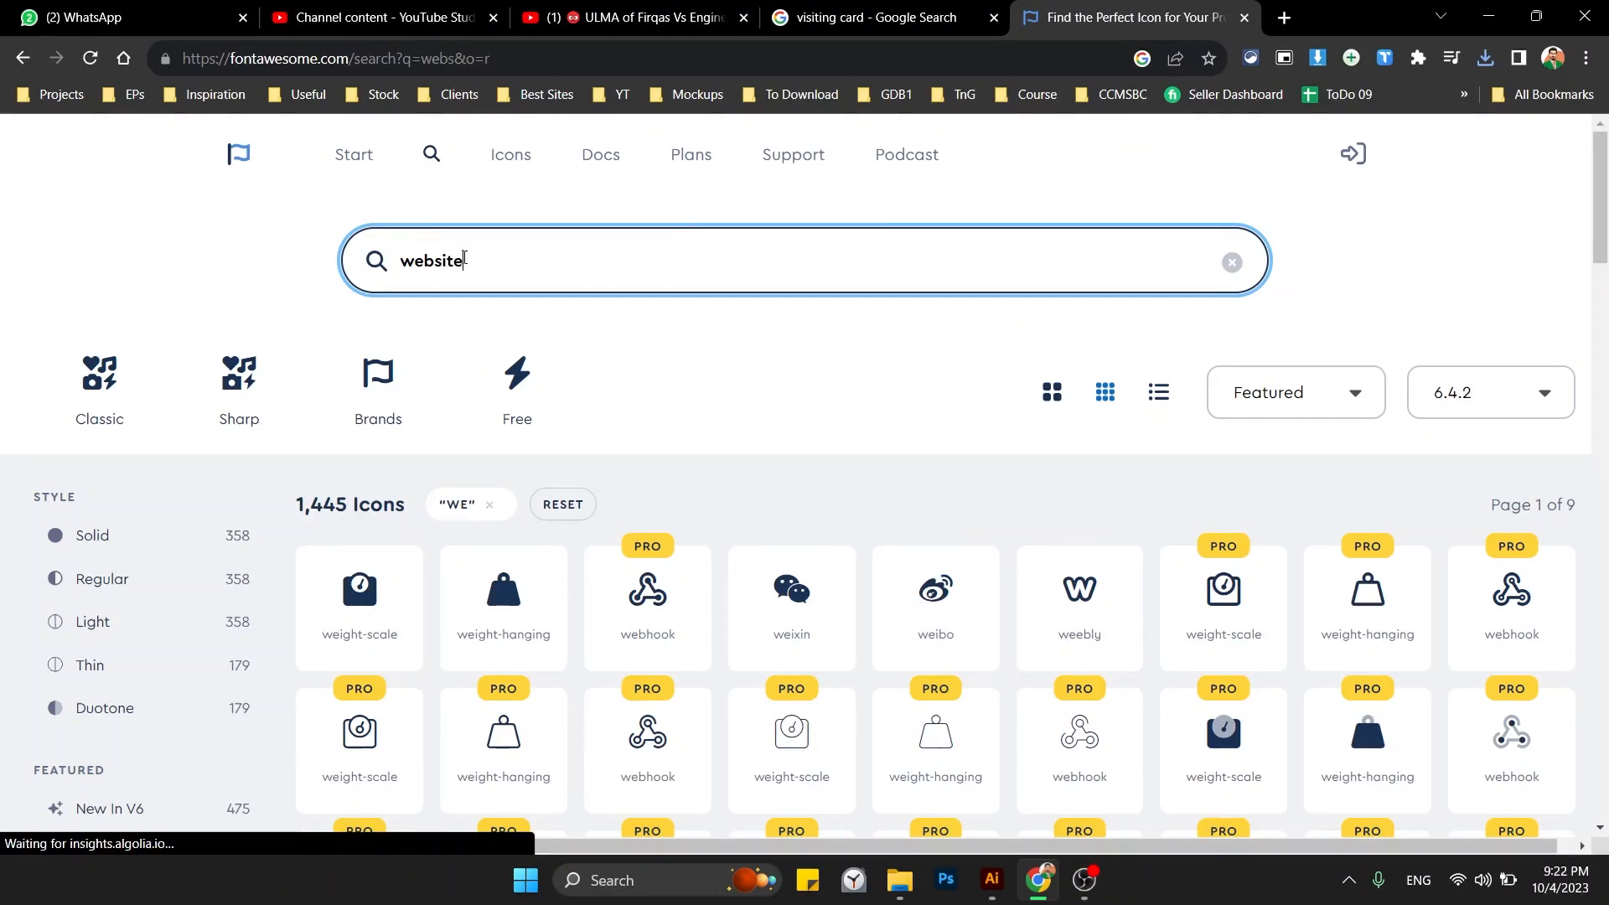
scroll(628, 436, down, 1)
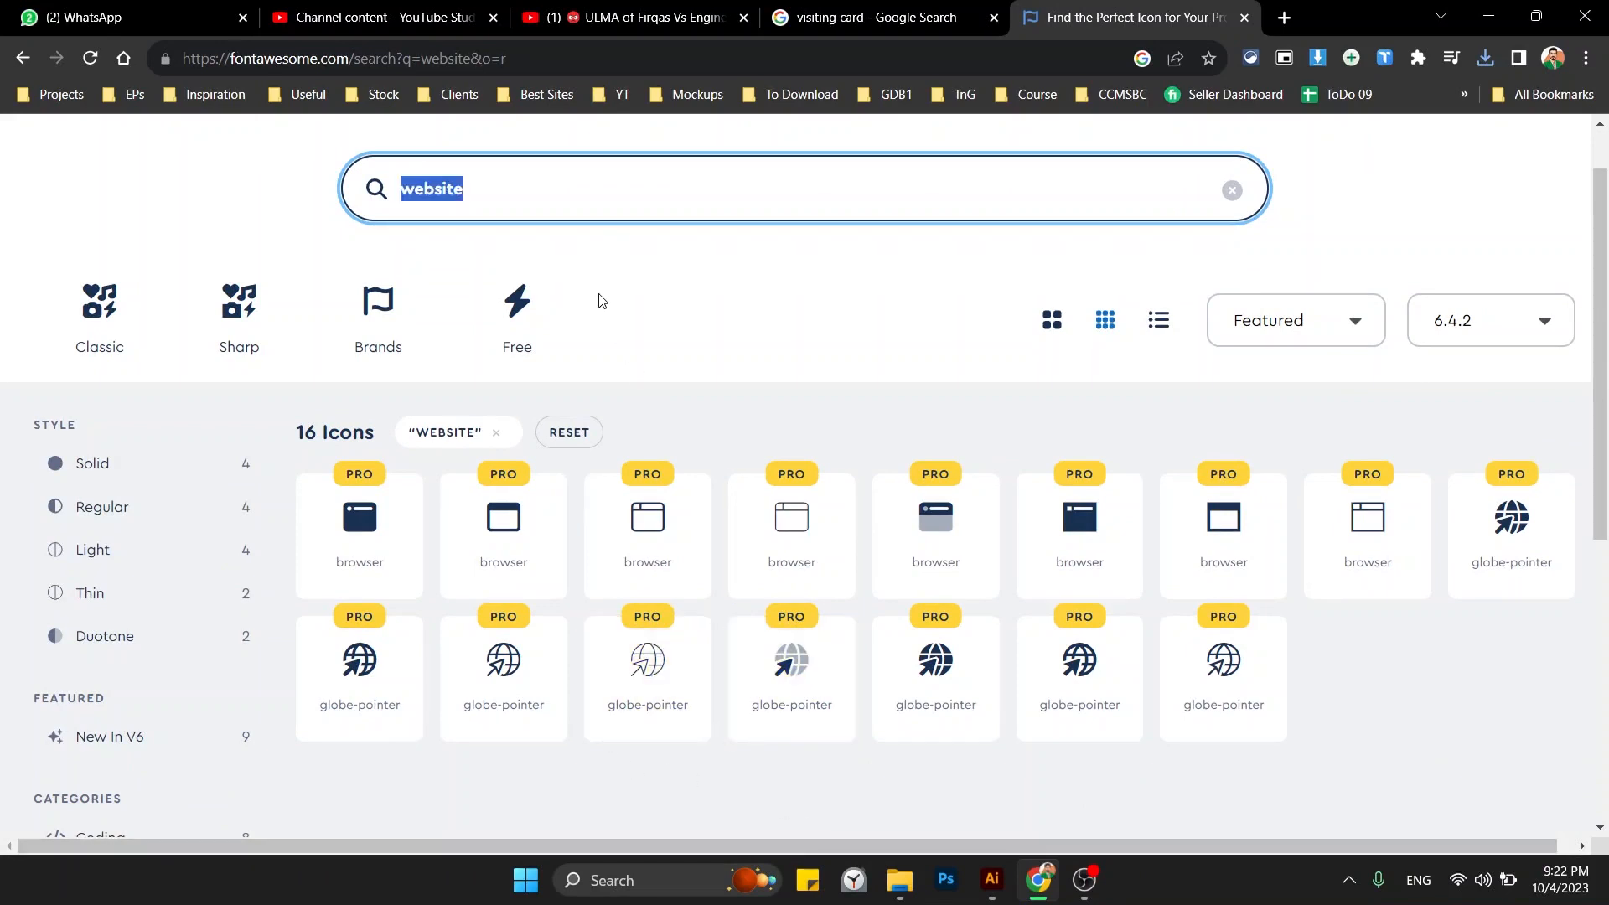
text(e)
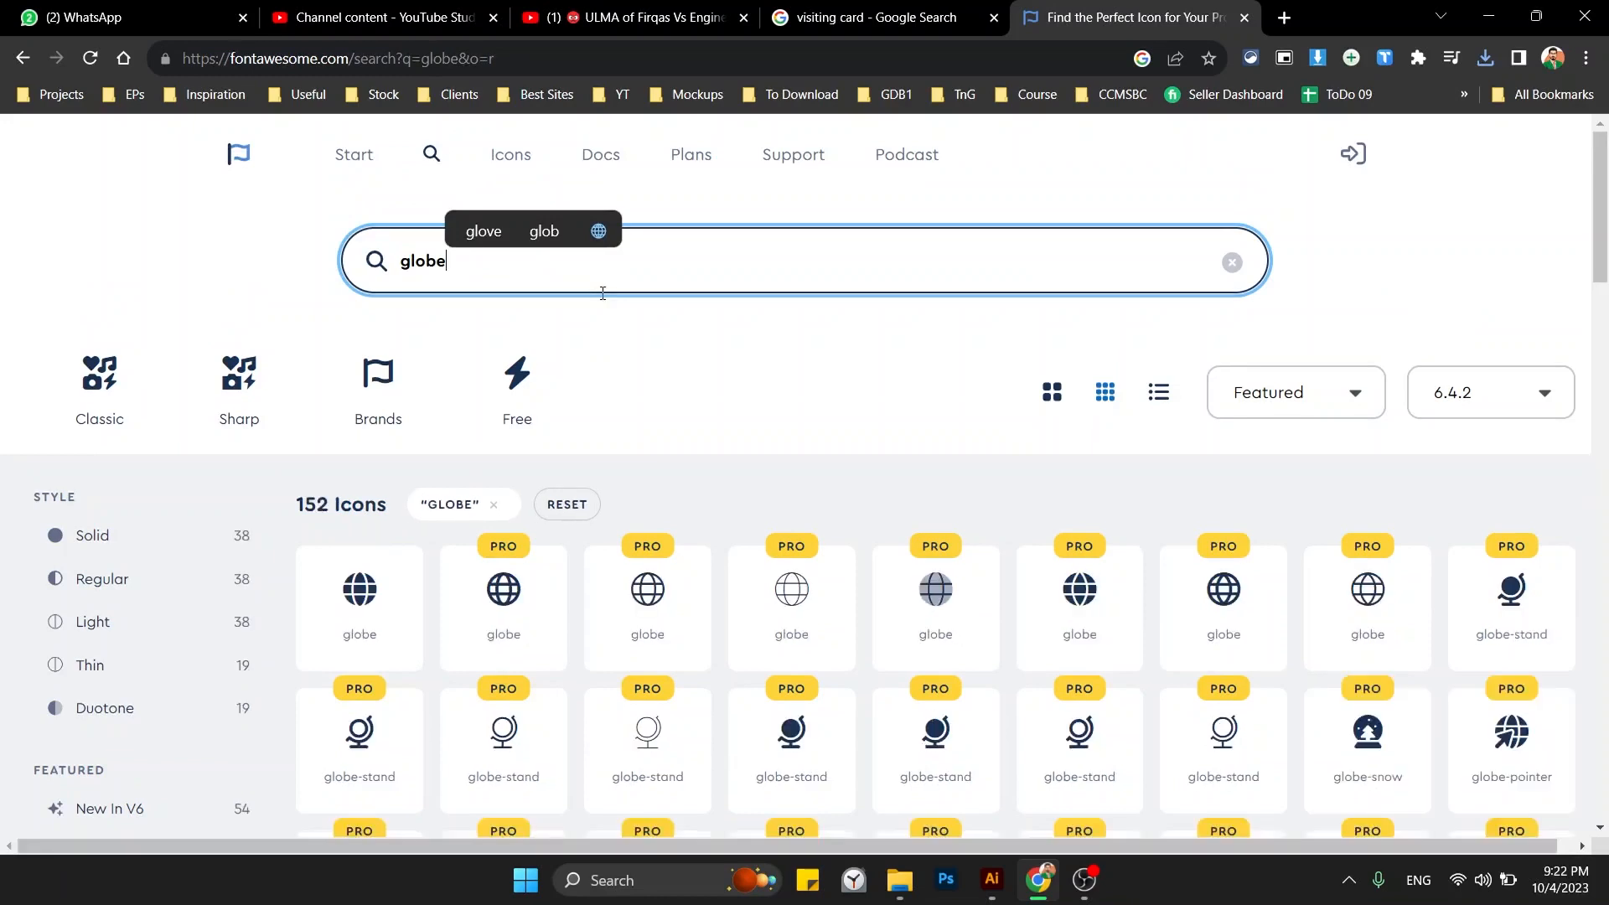
click(360, 595)
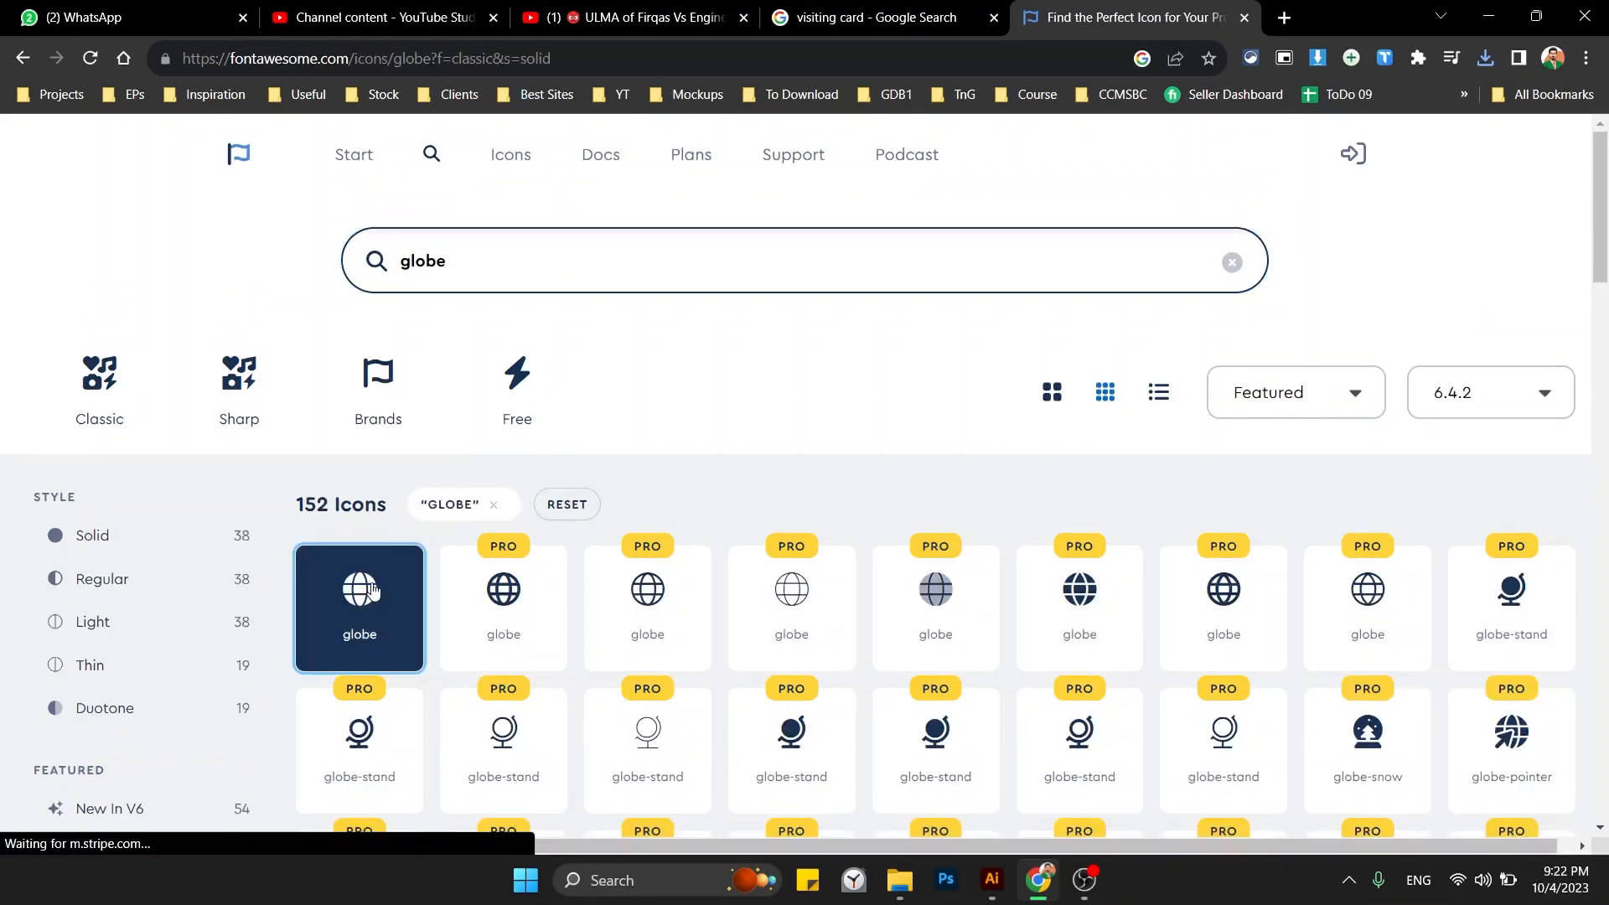
click(840, 600)
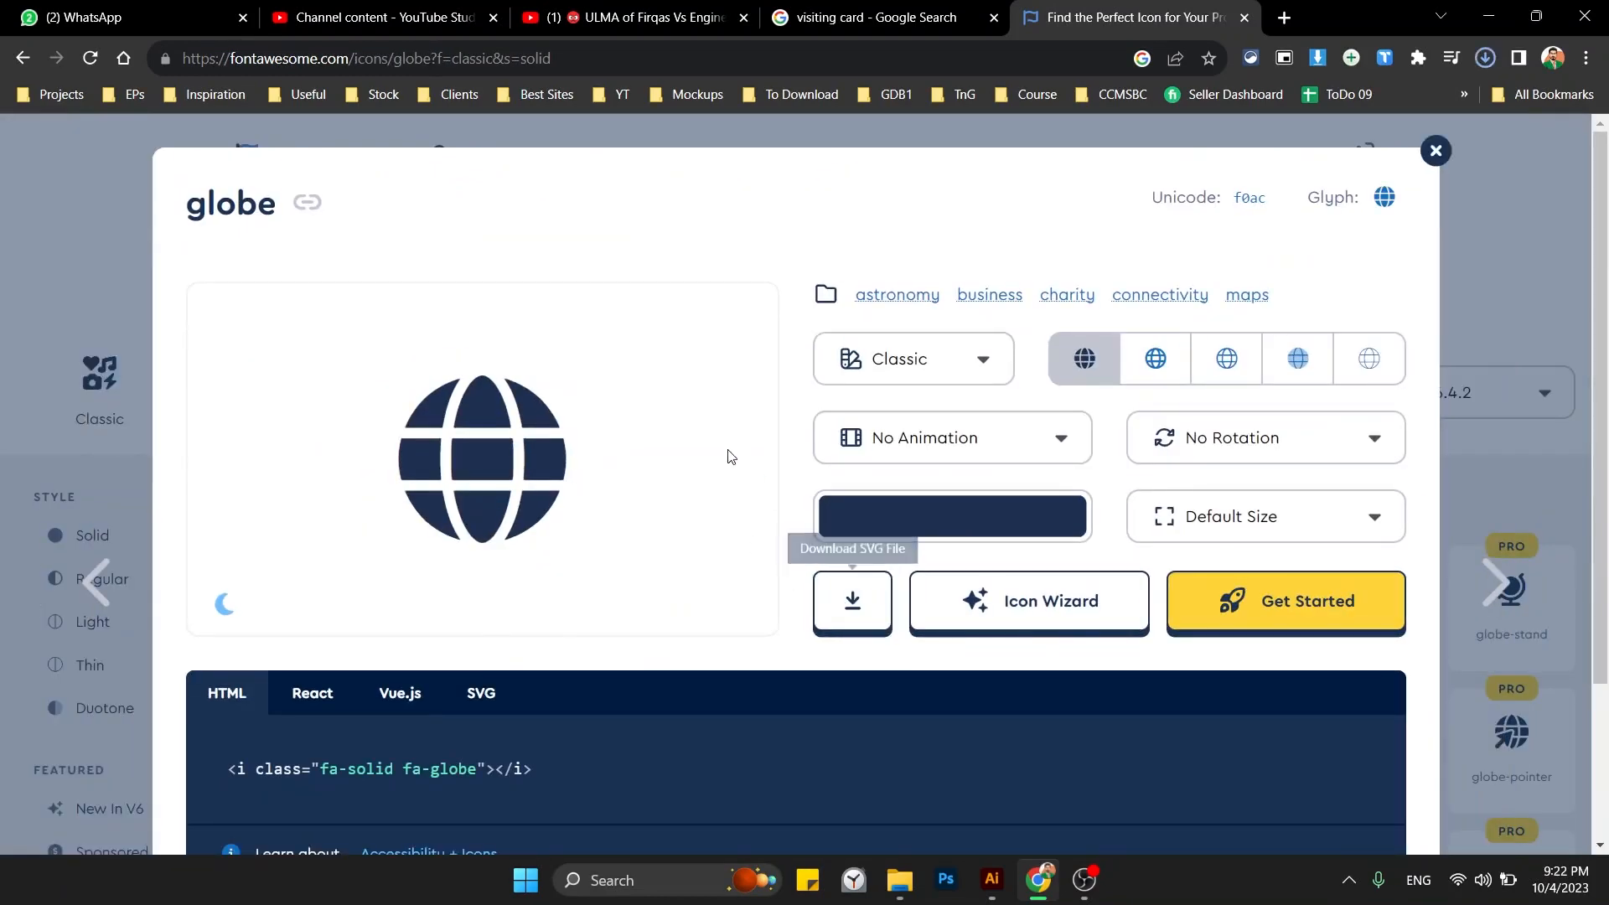
Search for 'location' and download the solid location-dot icon as an SVG.
key(alt+Tab)
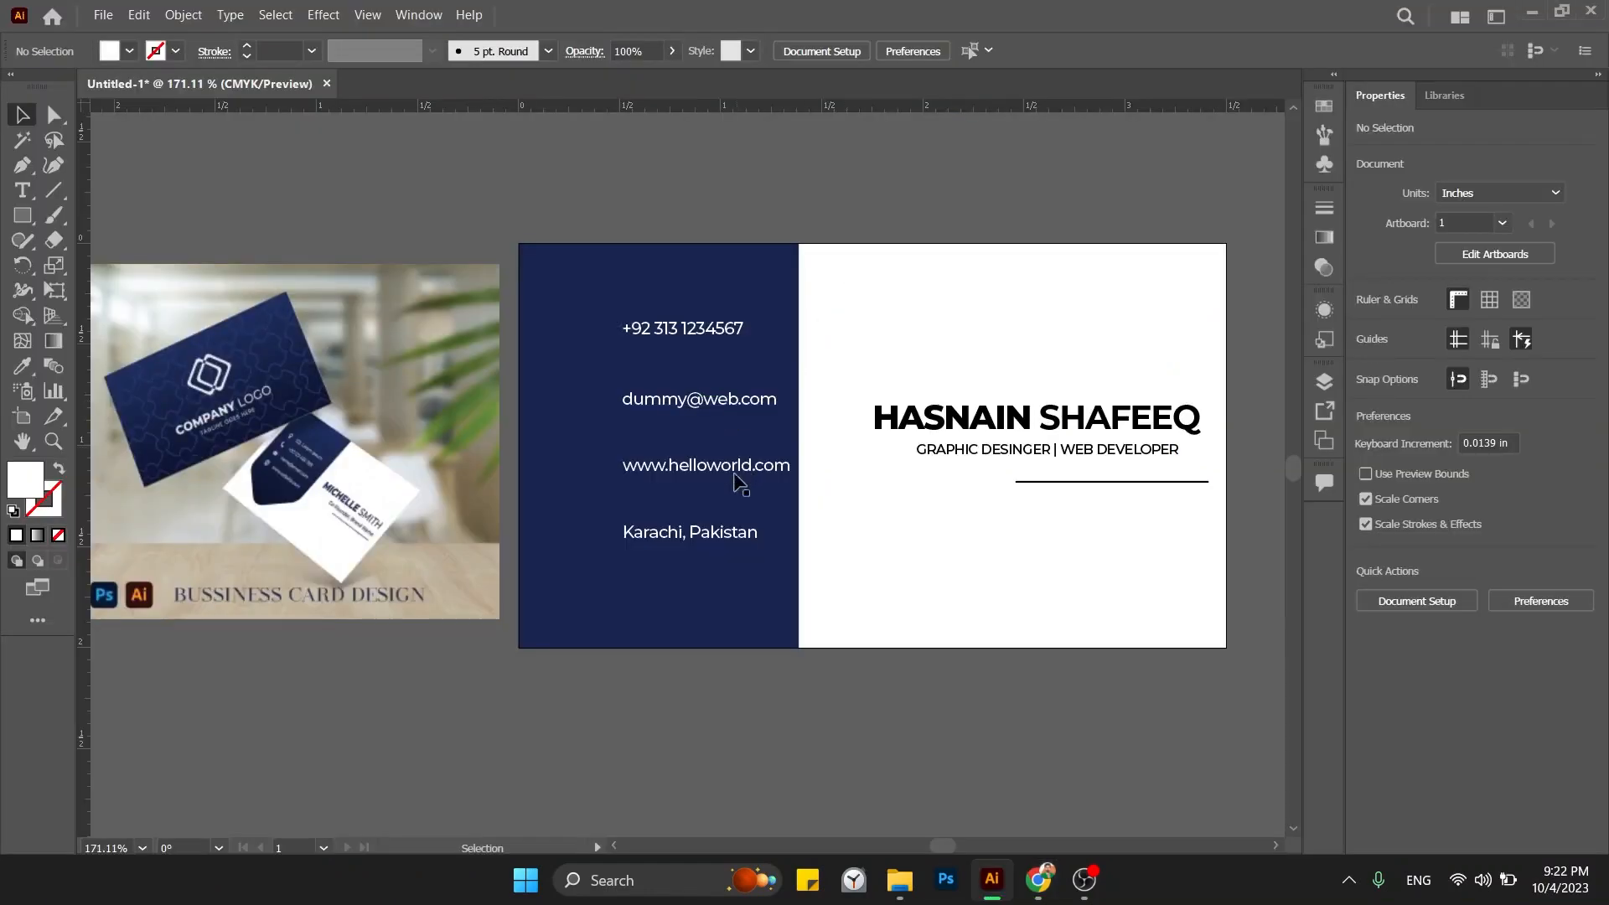
key(alt+Tab)
key(Escape)
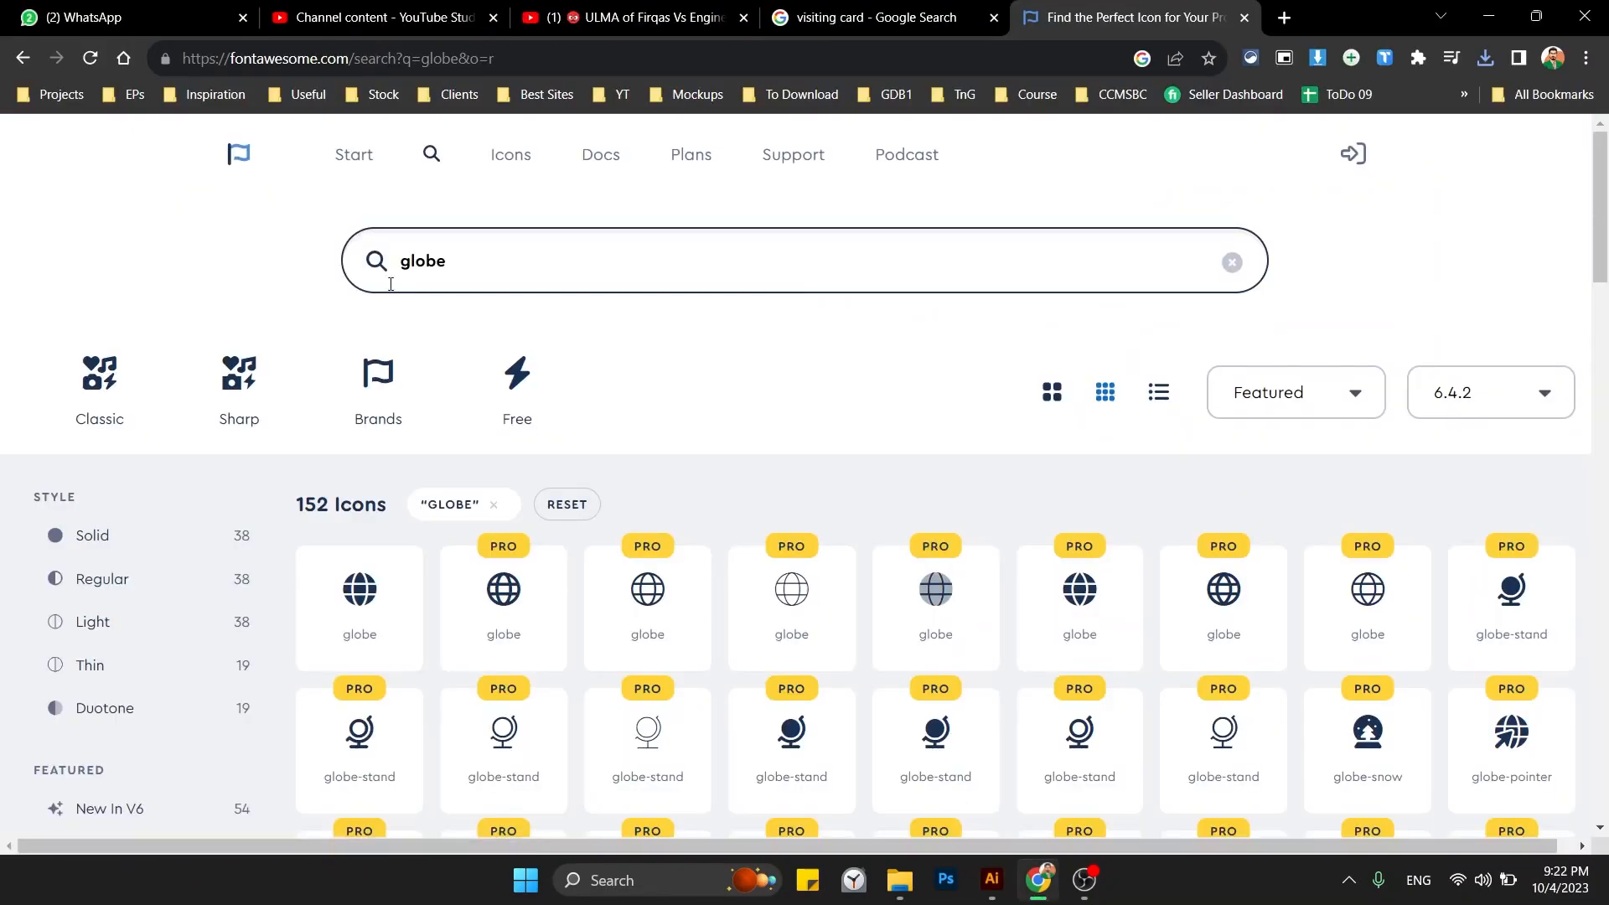
click(436, 264)
text(location)
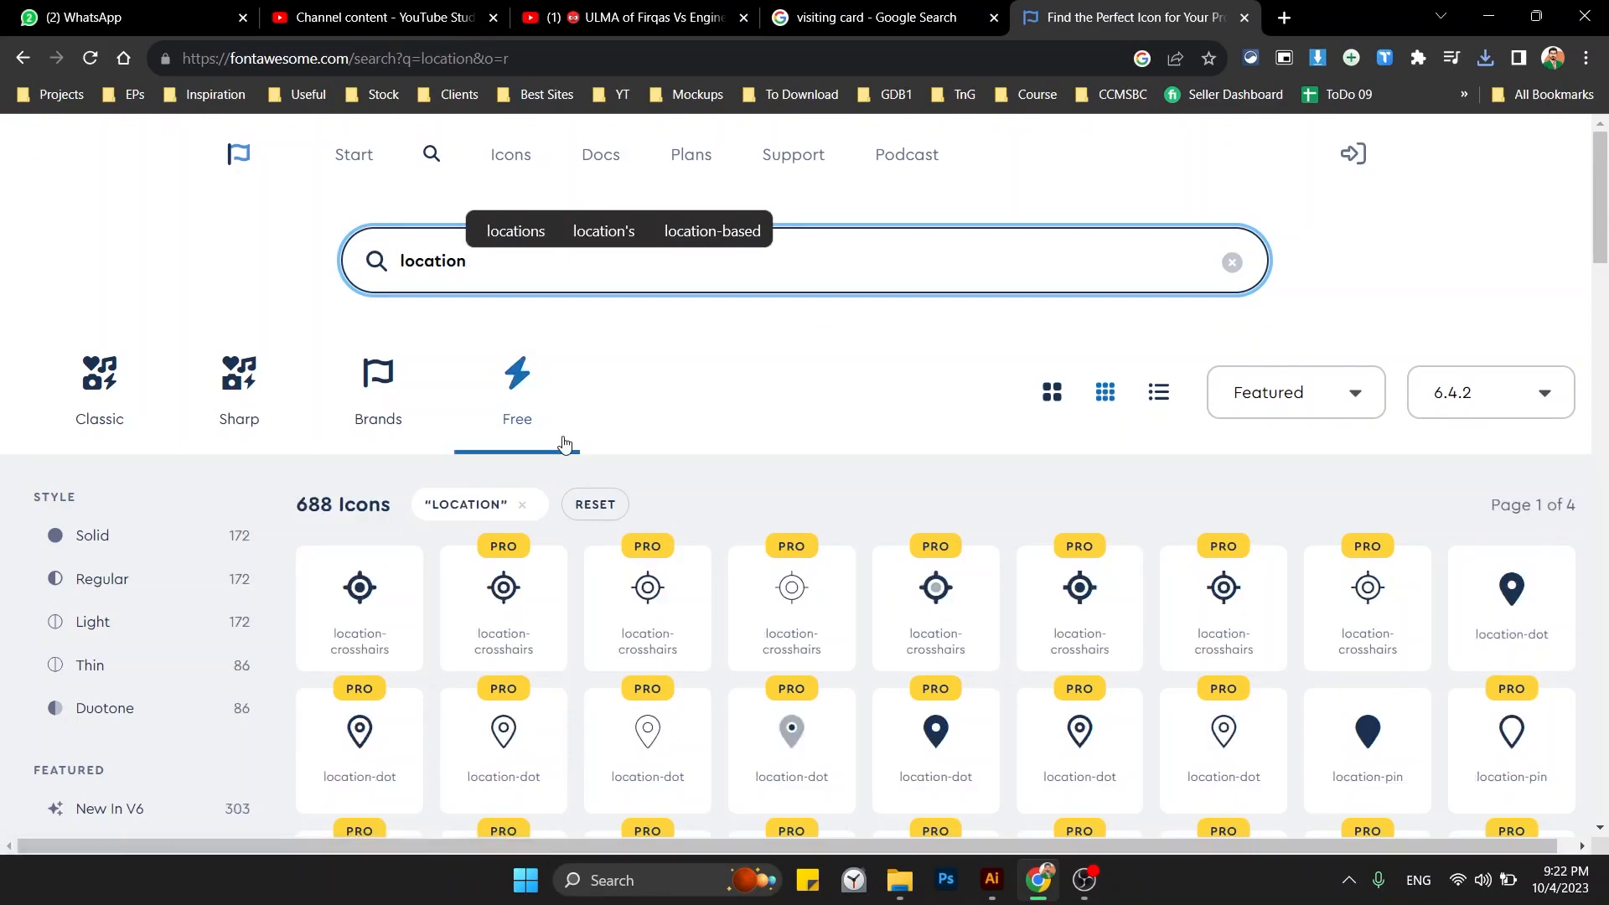
scroll(553, 530, down, 1)
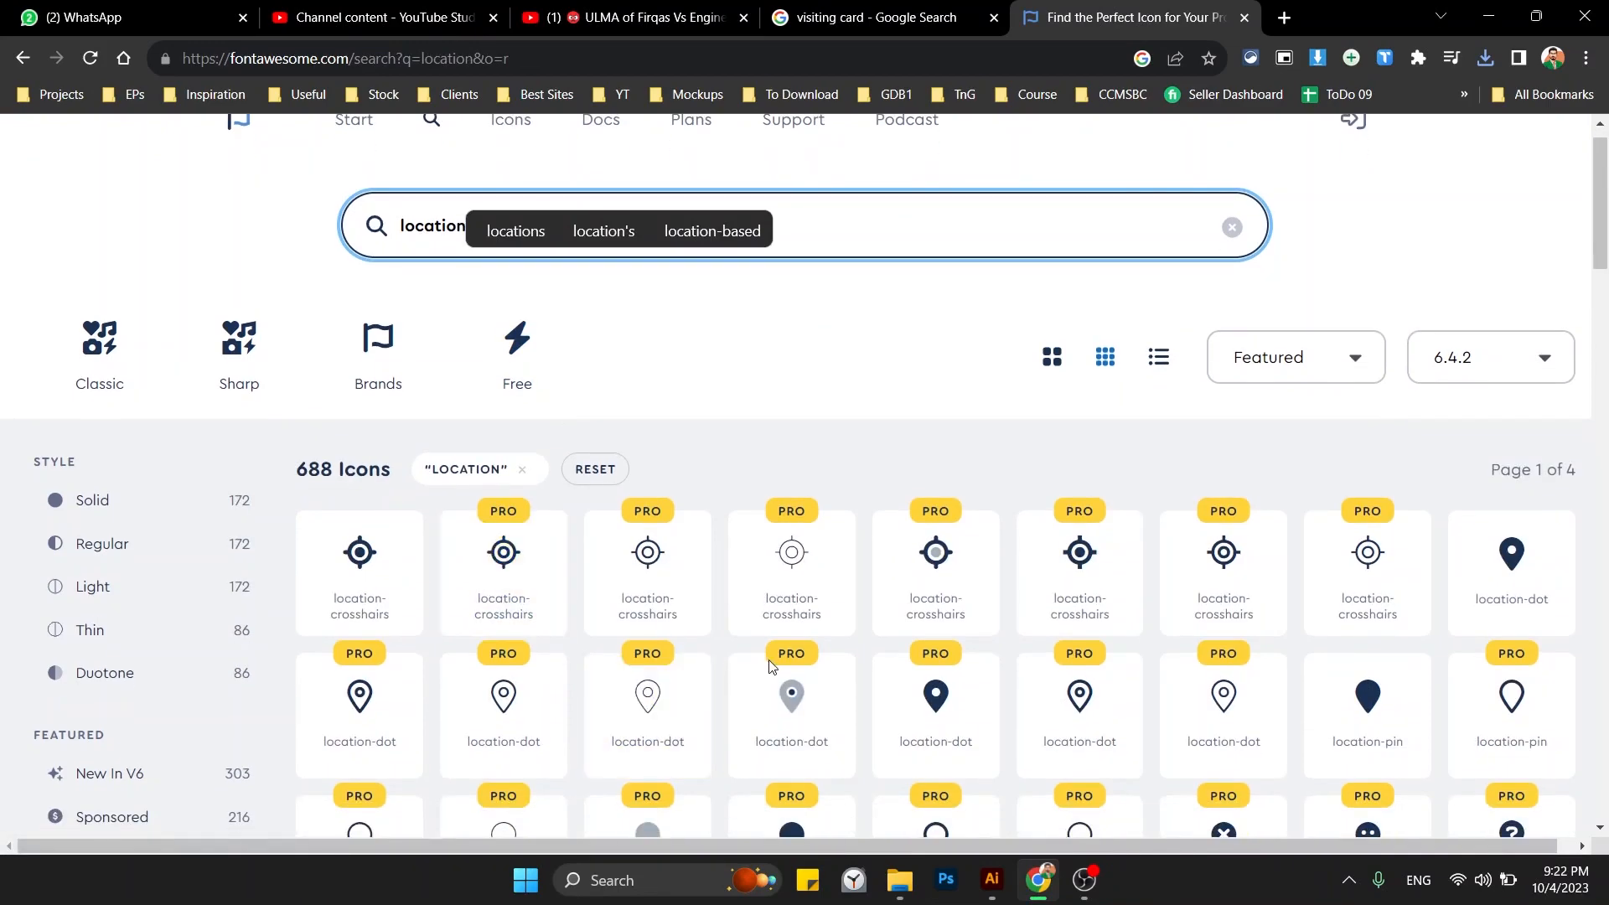
scroll(1274, 524, down, 1)
click(1496, 505)
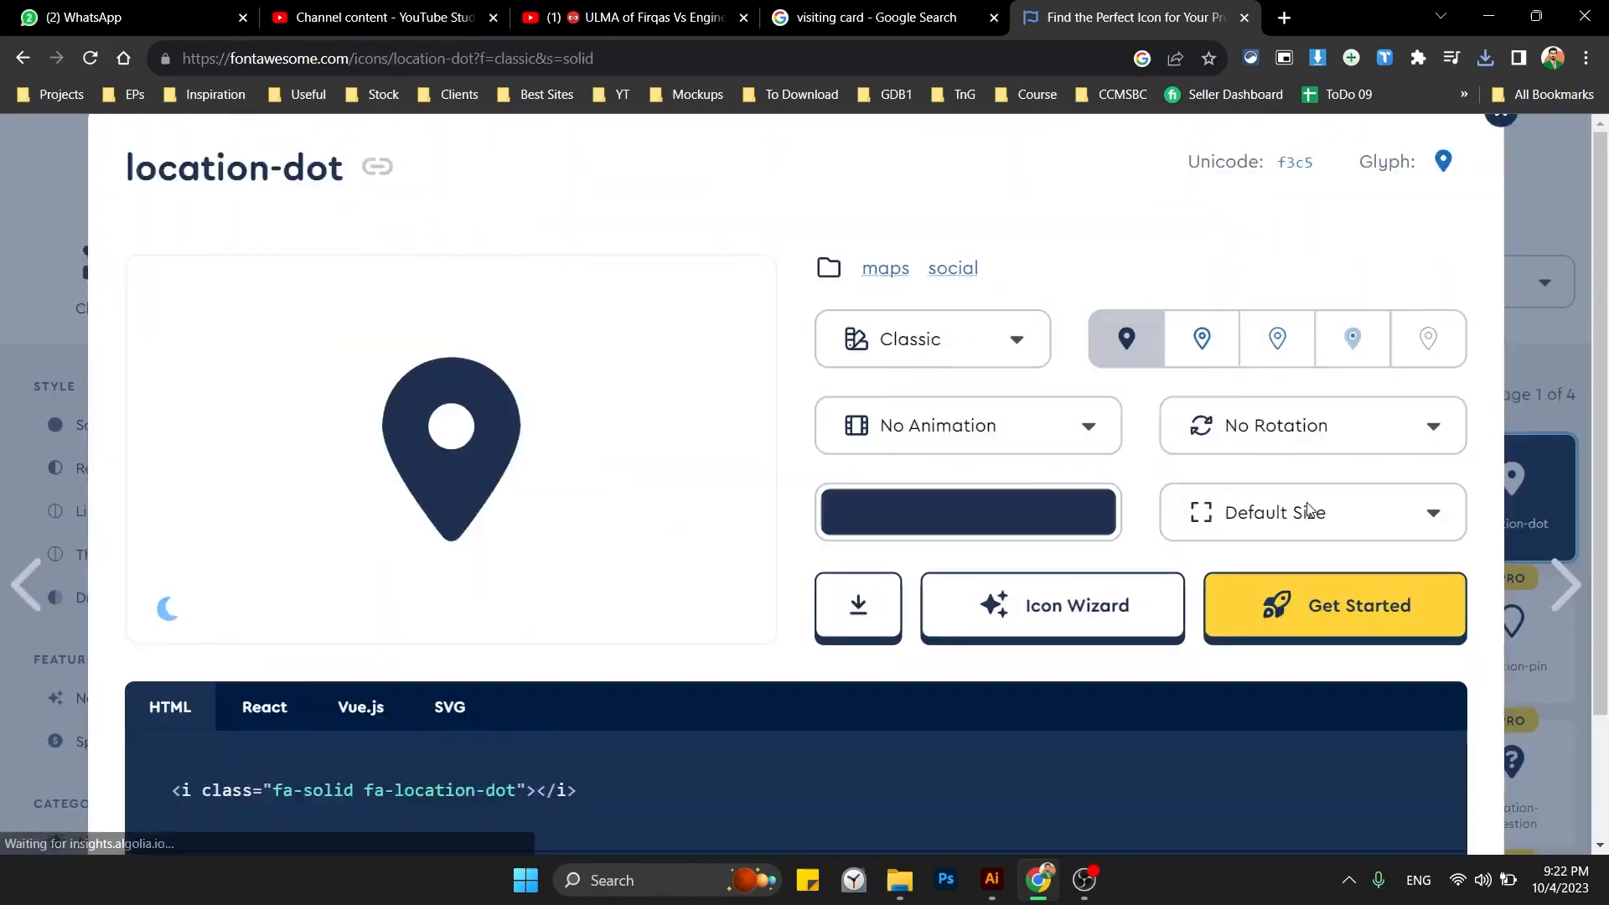
click(853, 599)
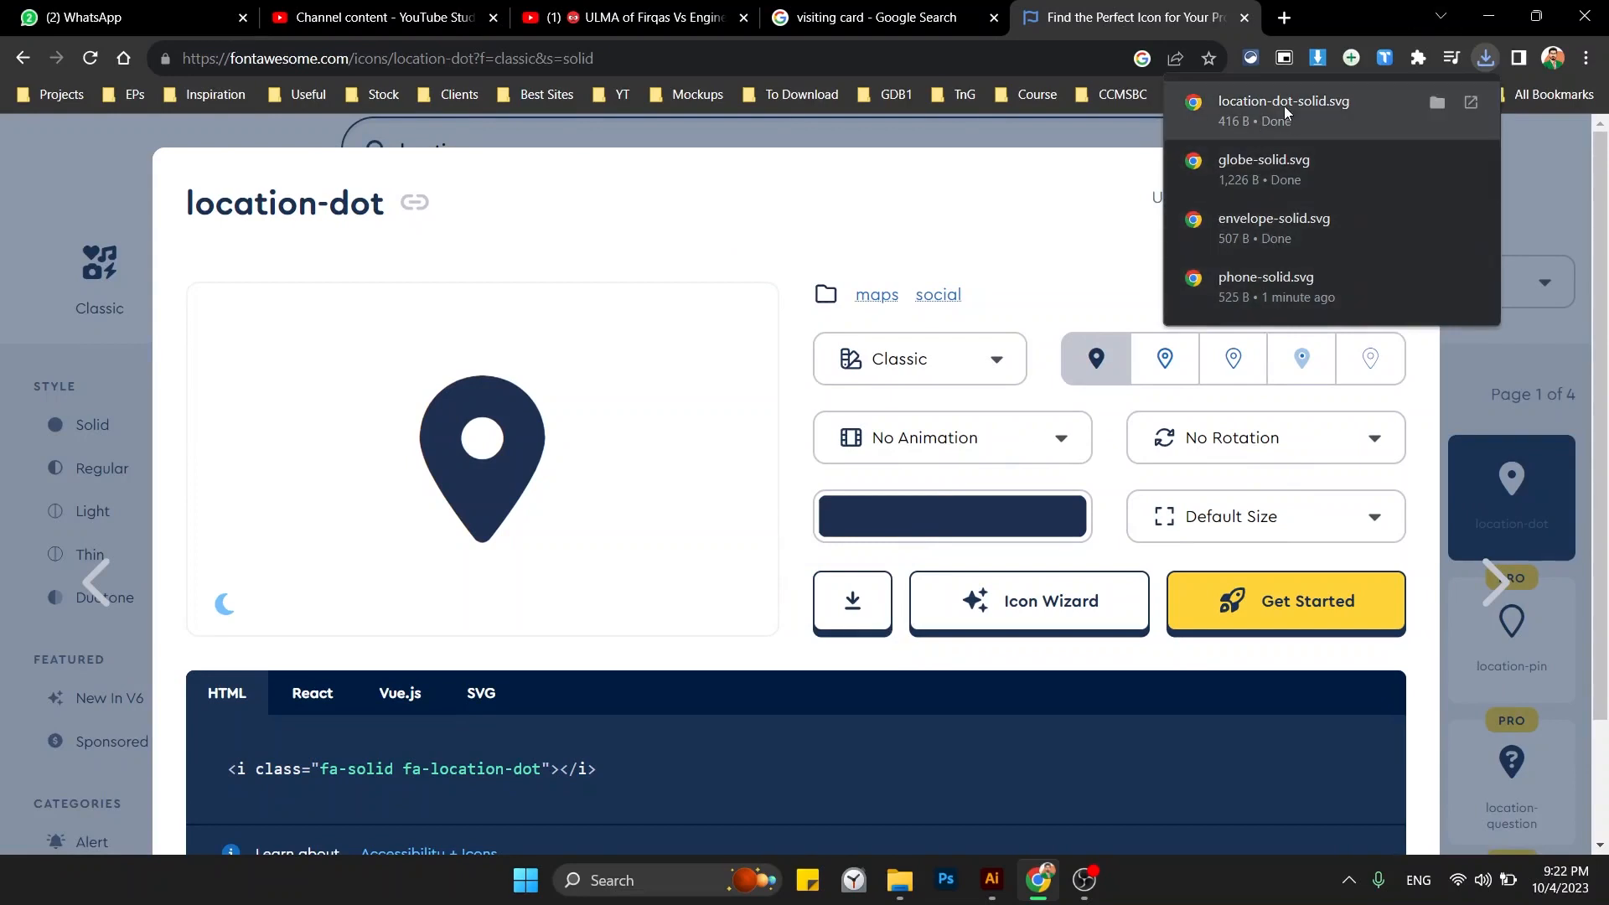
Select the four icon SVGs in Downloads and drag them into Illustrator as separate documents.
mouse_move(916, 872)
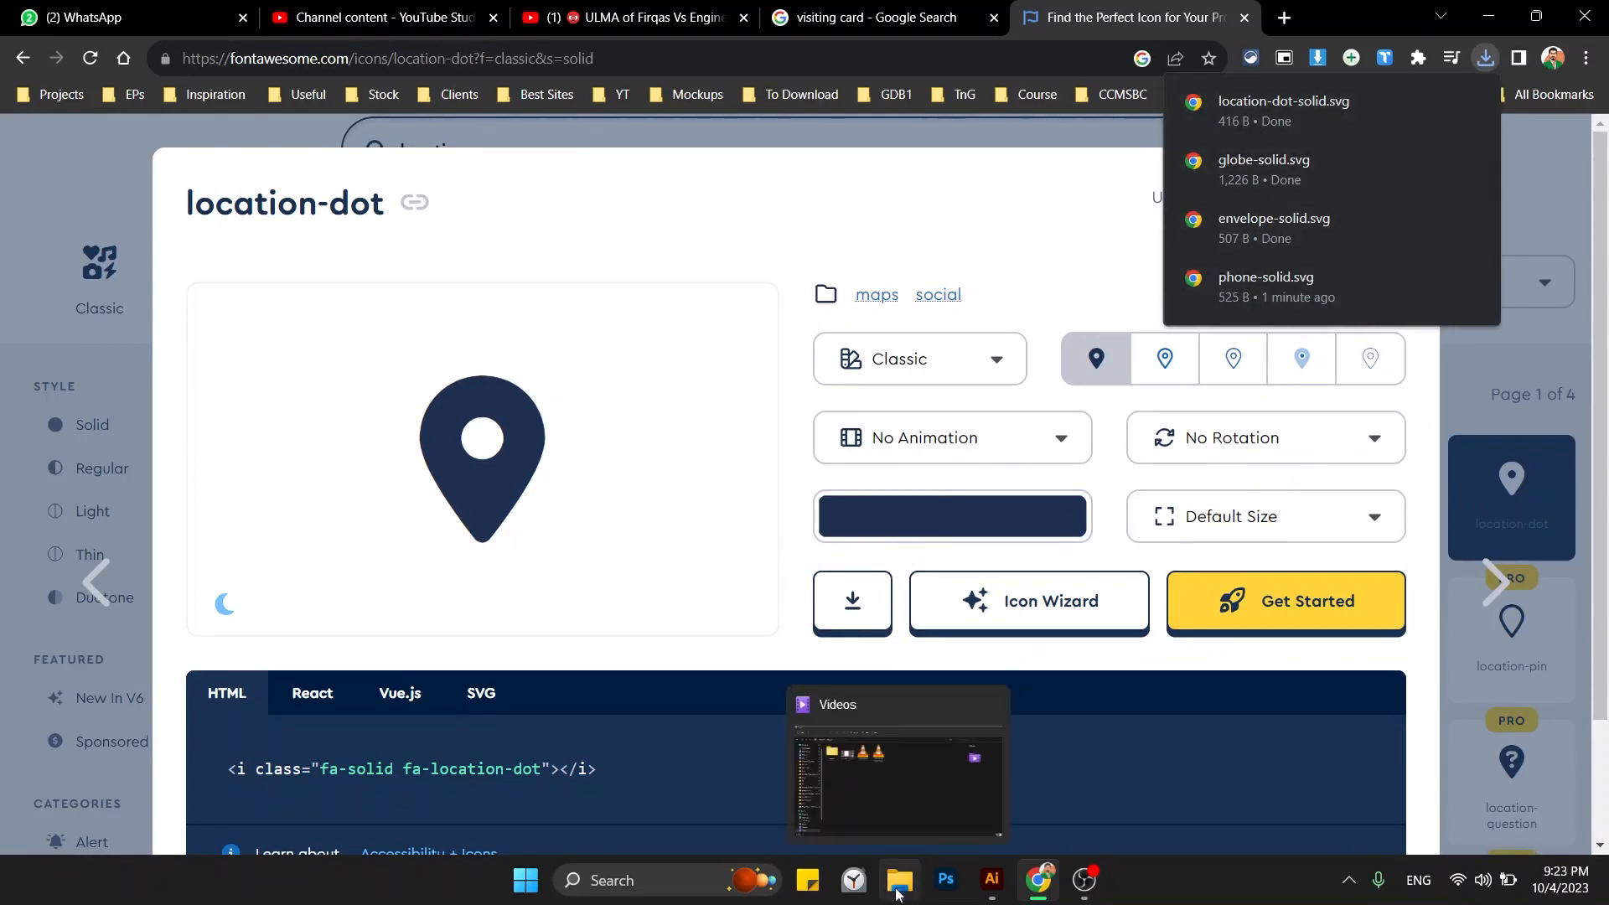
click(870, 797)
click(126, 176)
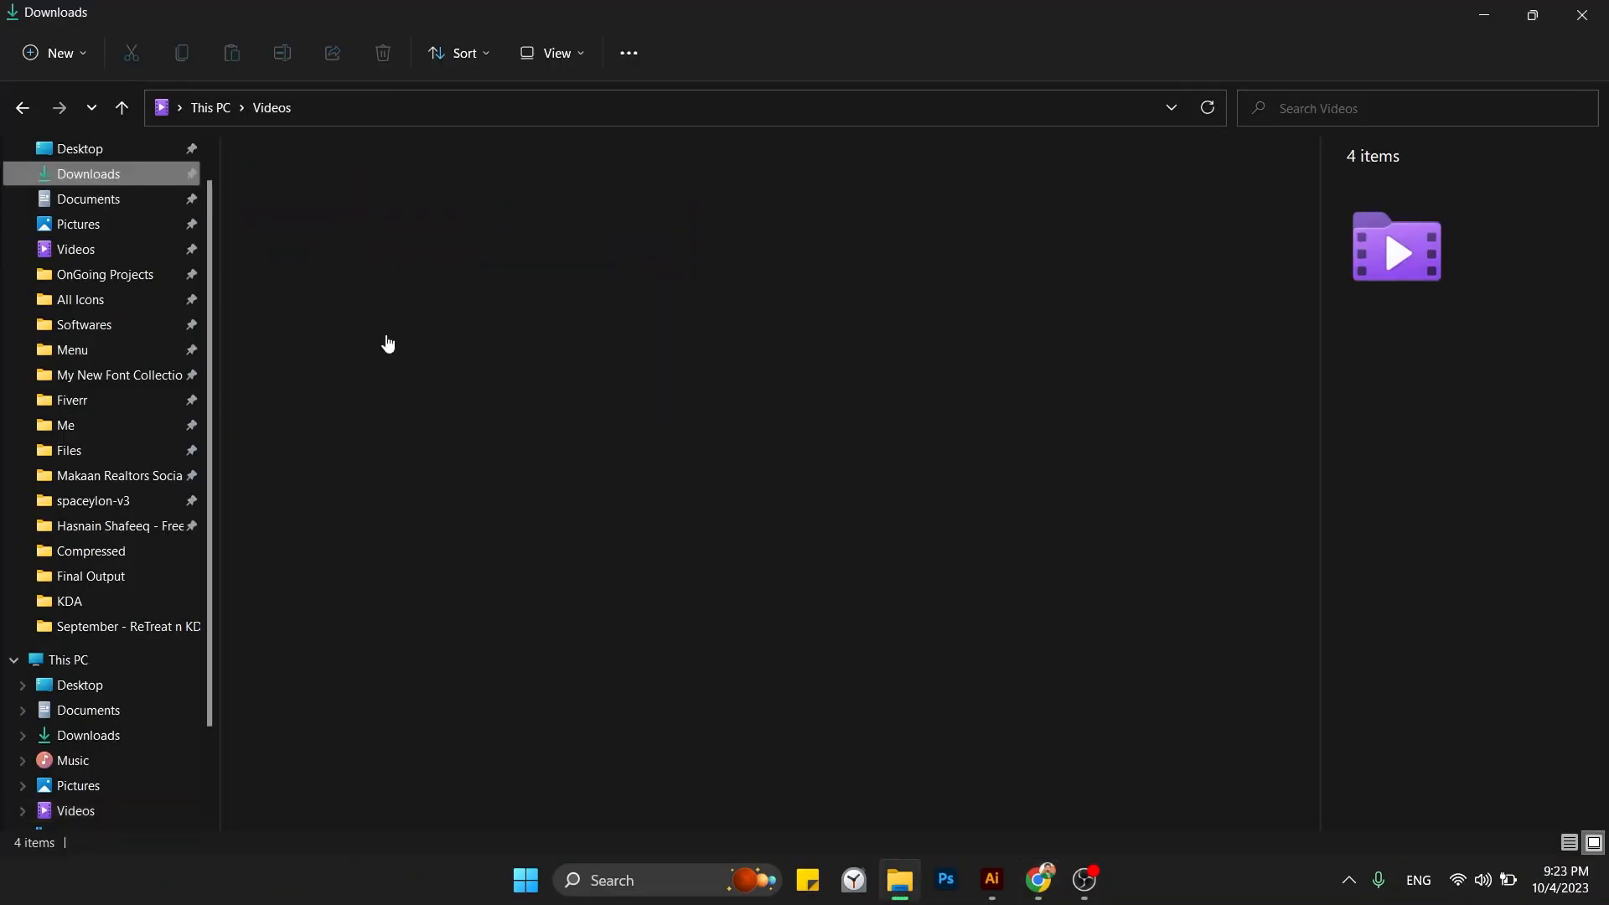
drag(272, 325, 547, 205)
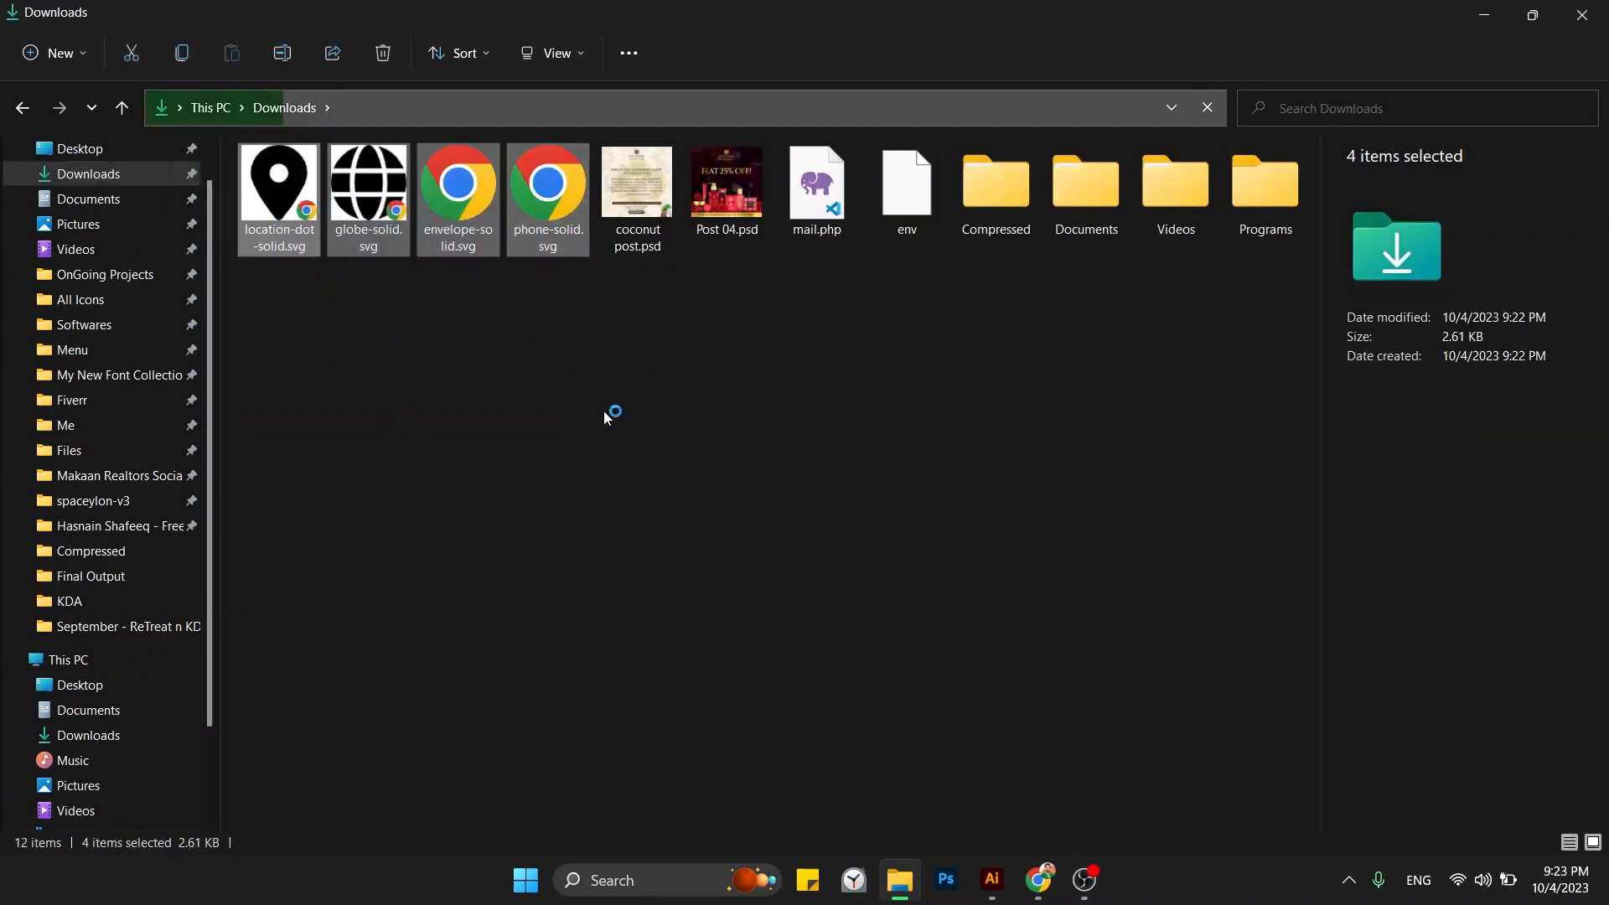
click(438, 352)
drag(266, 318, 754, 165)
key(alt+Tab)
key(alt+Tab)
key(Tab)
key(Tab)
key(Tab)
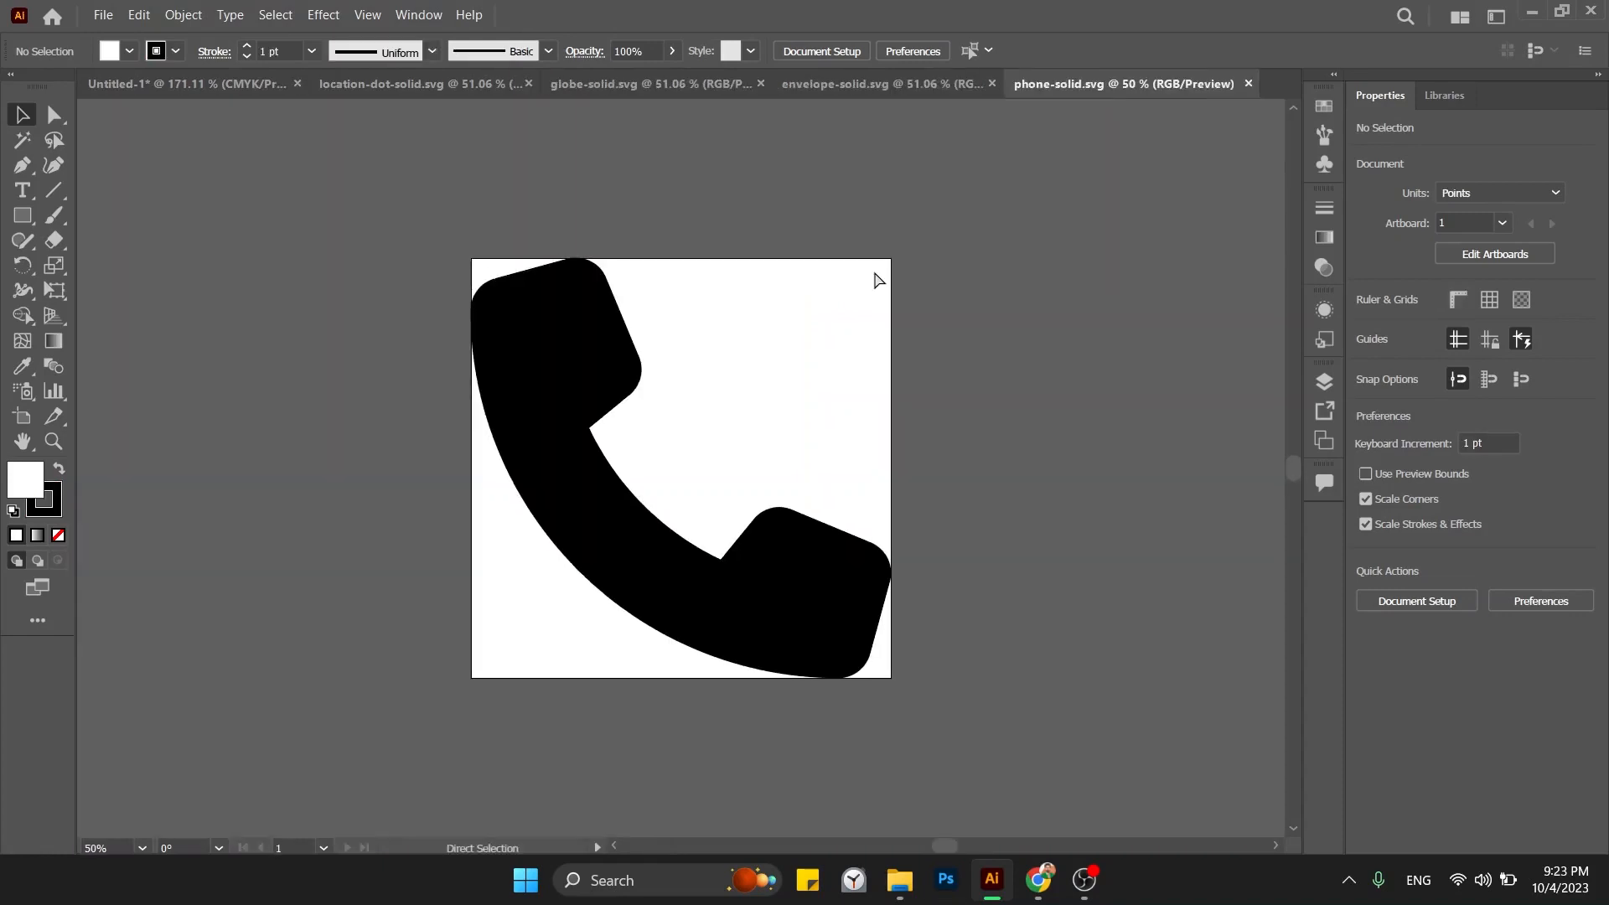
Paste the phone icon into the business card document.
click(618, 357)
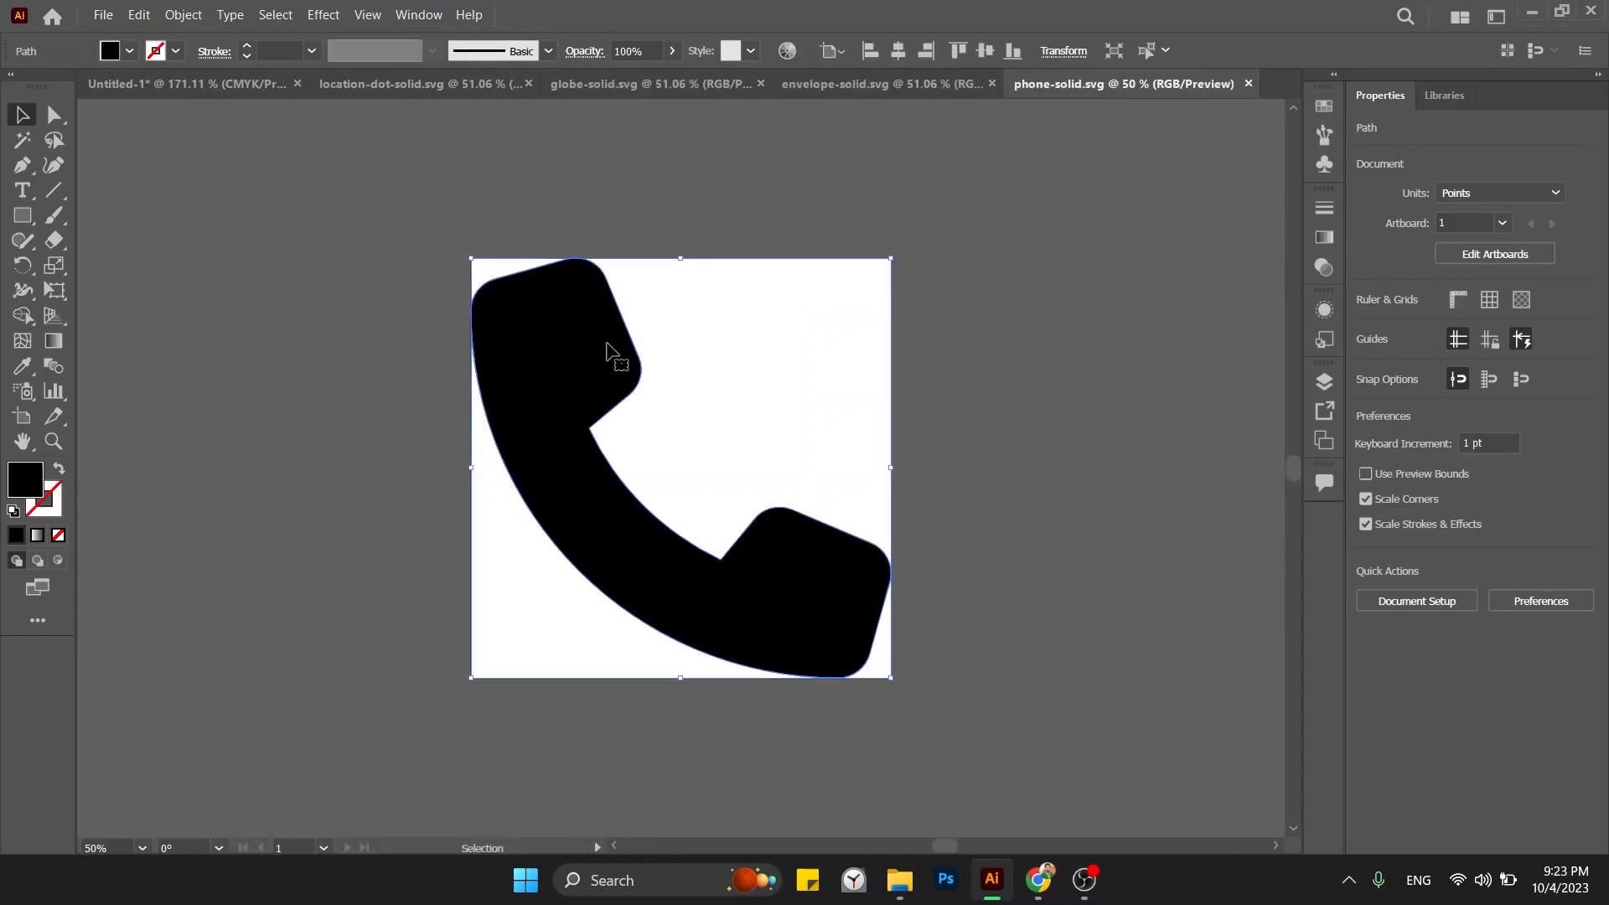
drag(638, 345, 636, 228)
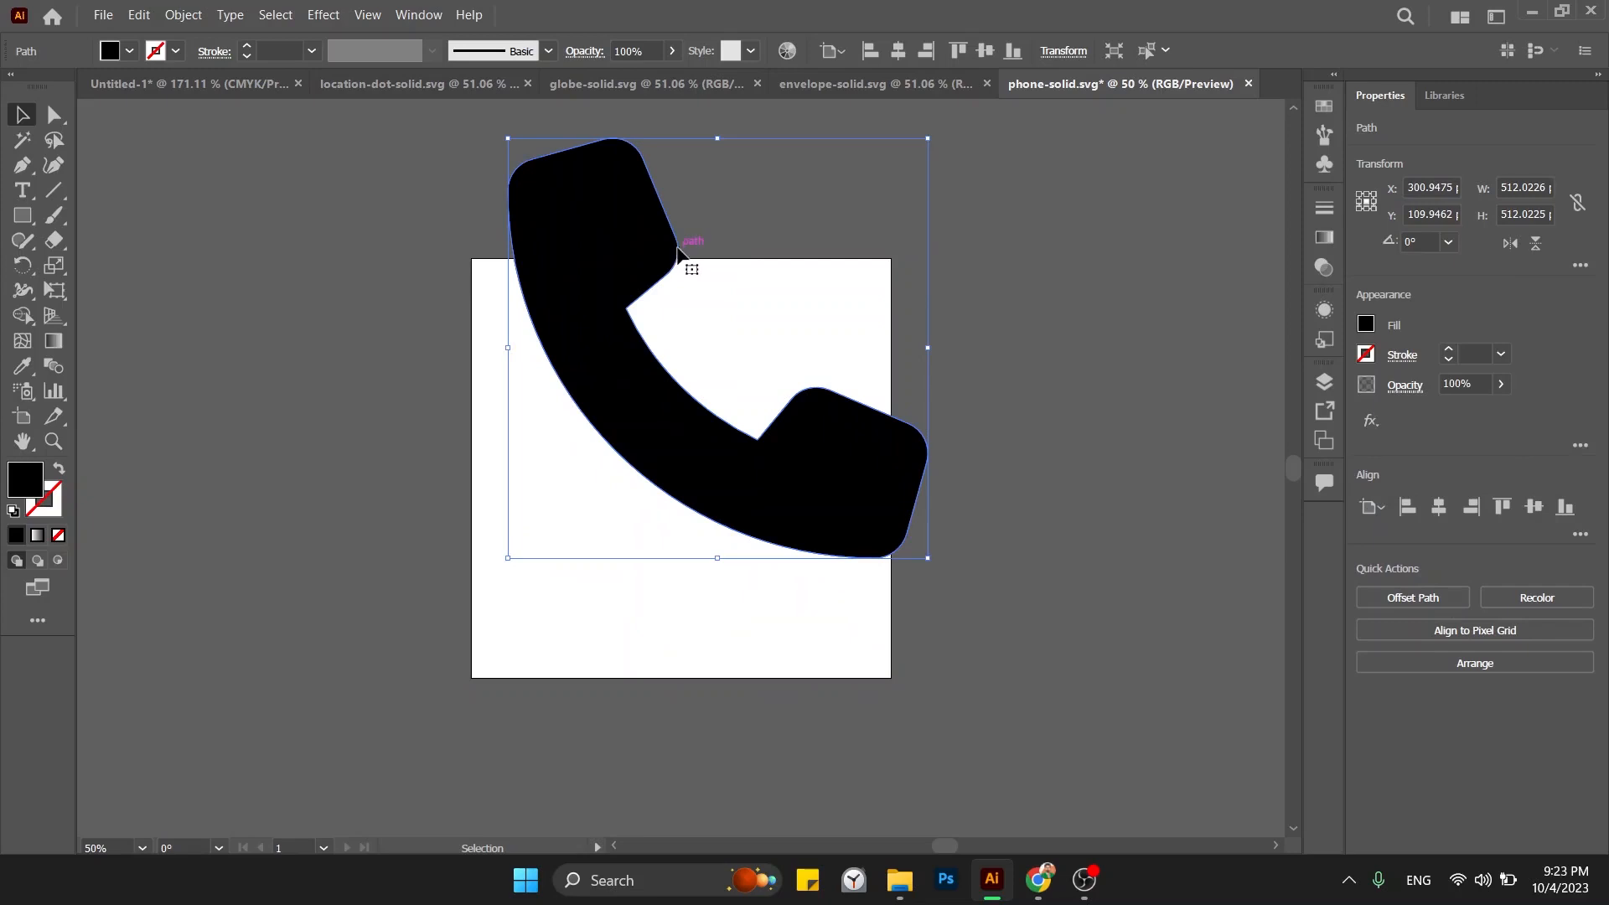
key(a)
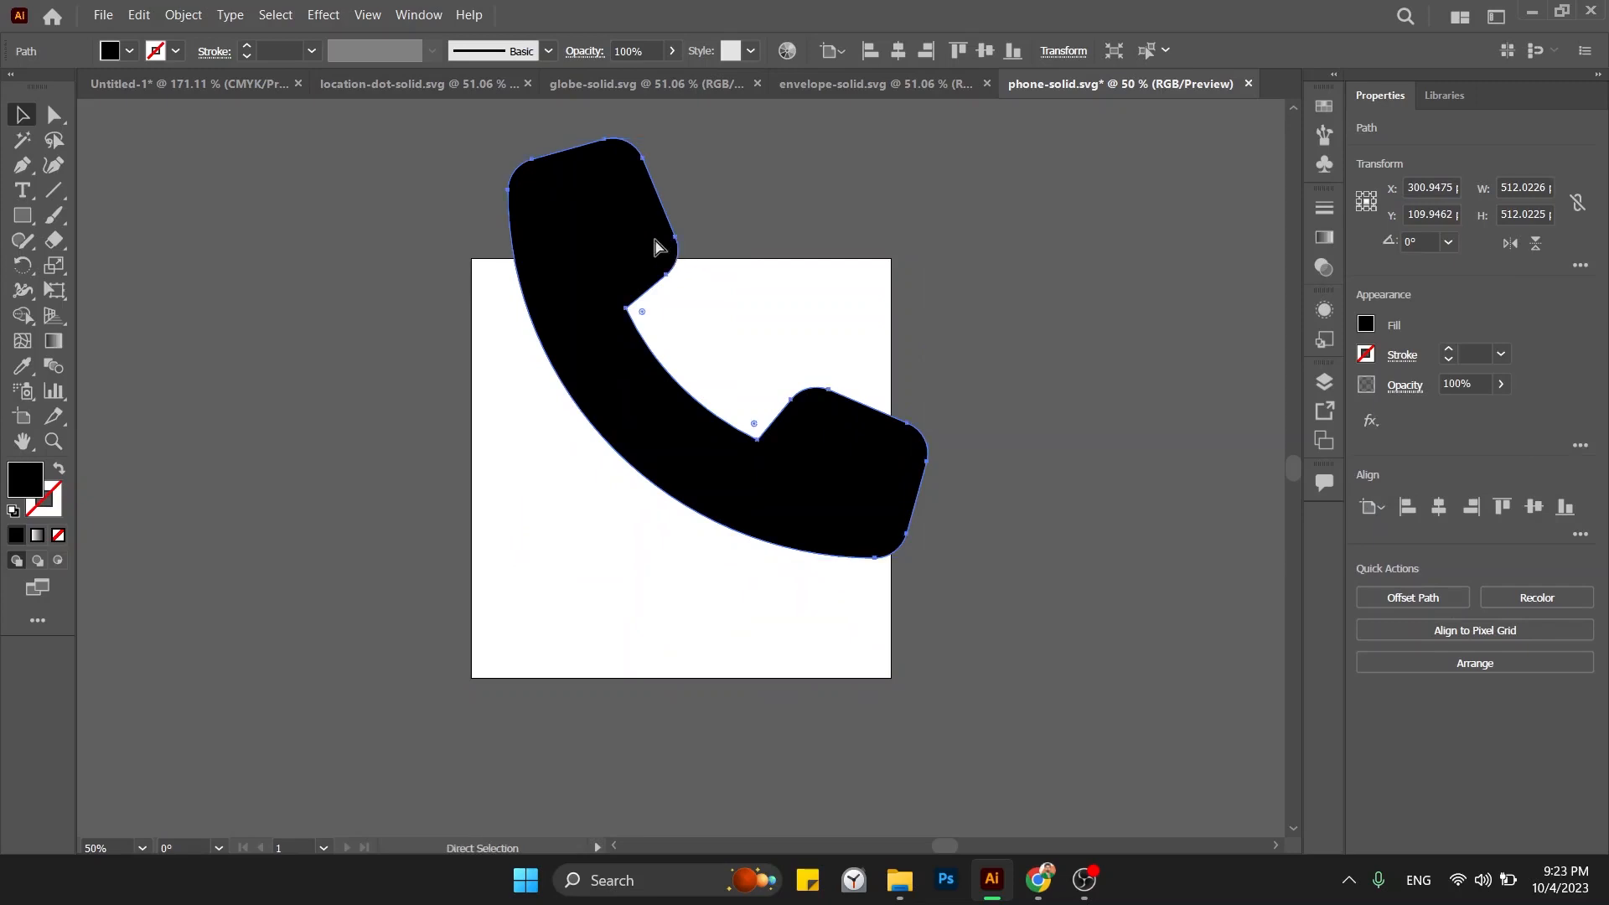
key(Delete)
key(v)
click(144, 88)
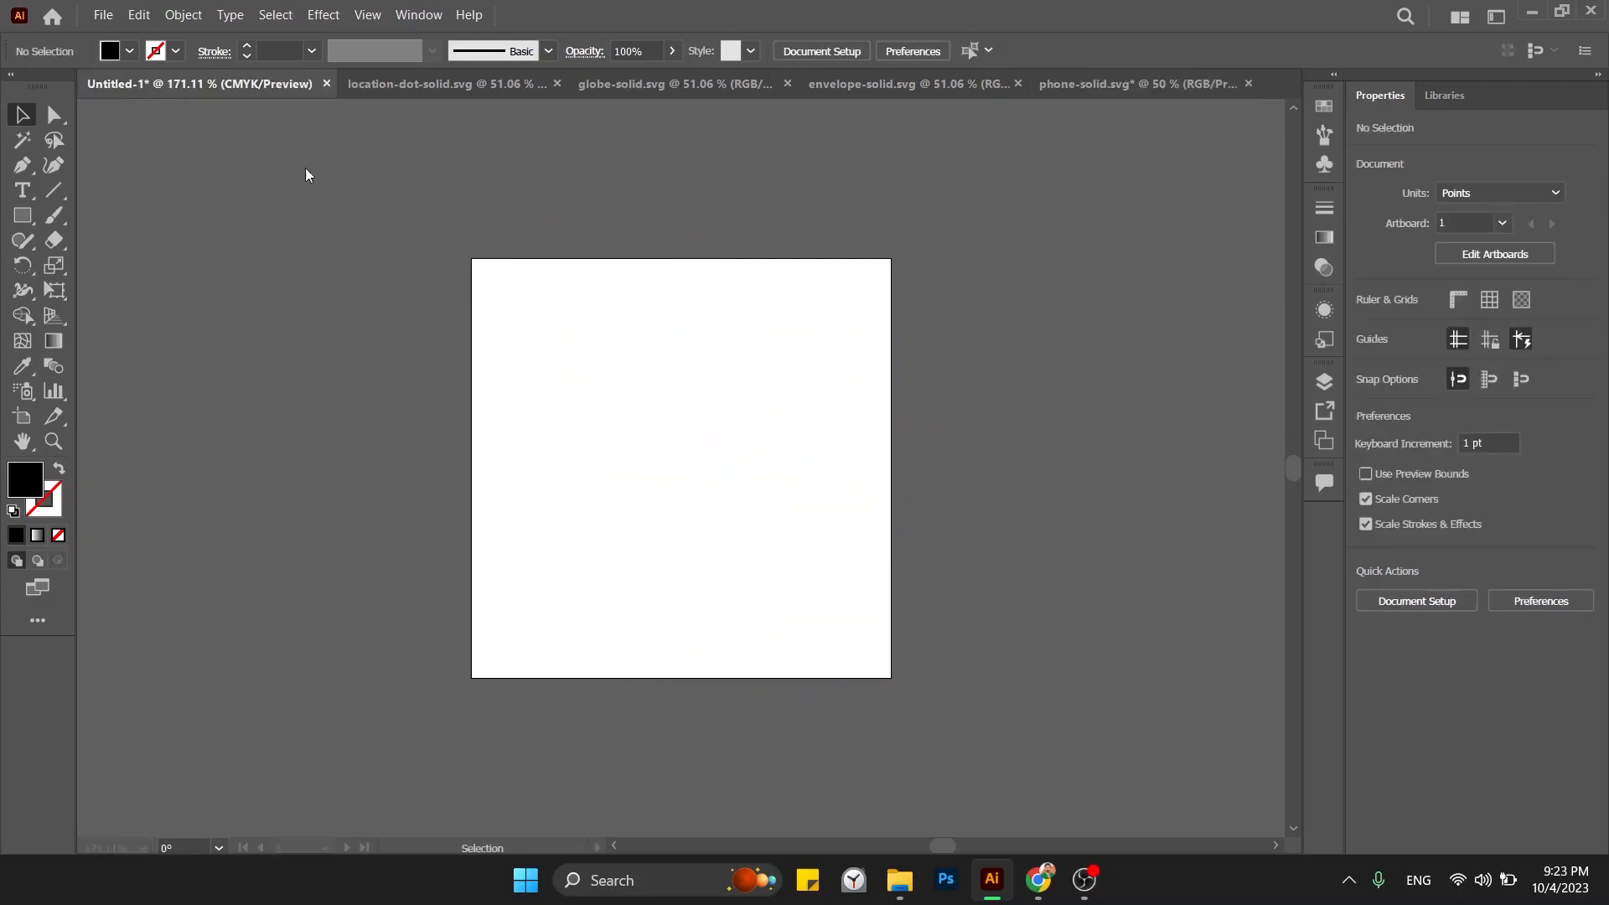
key(ctrl+v)
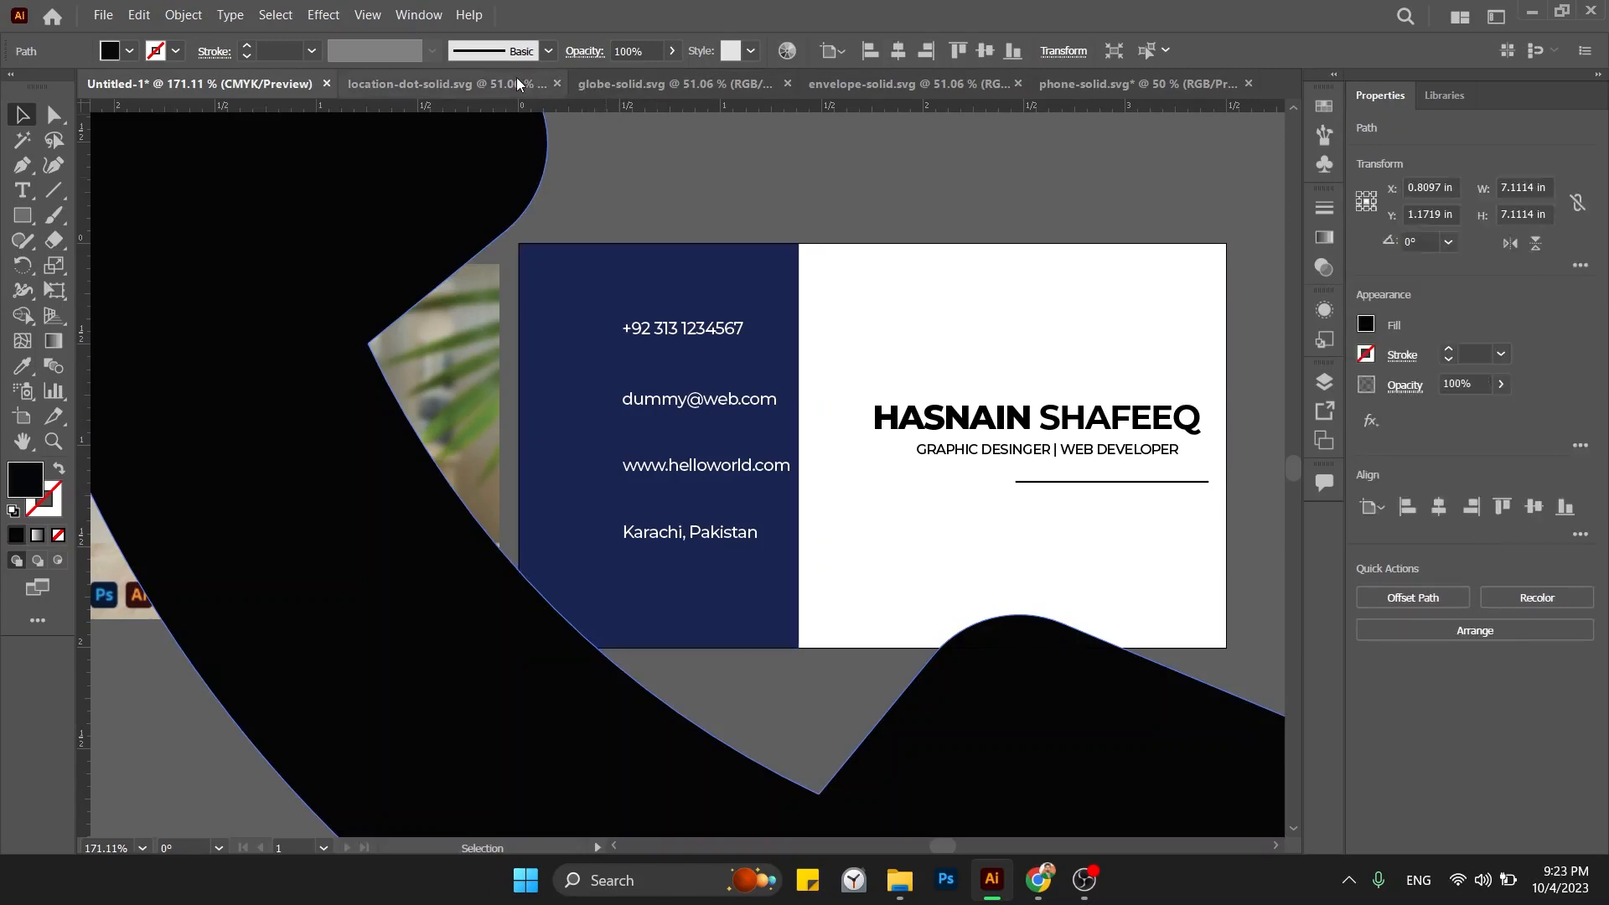
Move the location pin into the card document and close its file without saving.
click(444, 84)
click(553, 324)
key(ctrl+x)
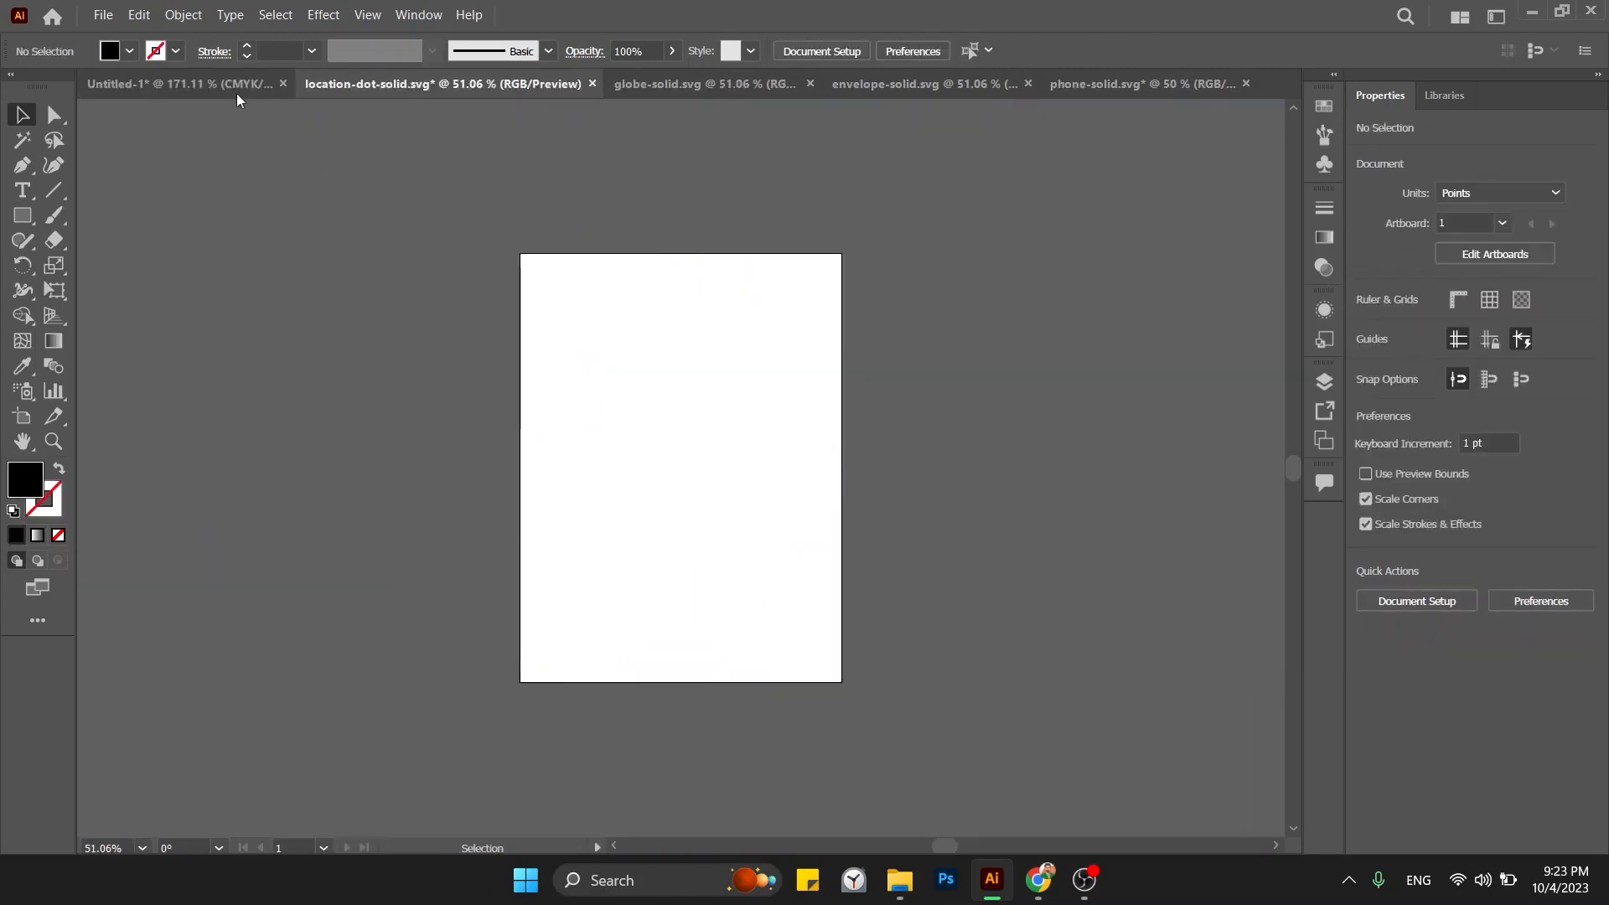
click(180, 84)
key(ctrl+v)
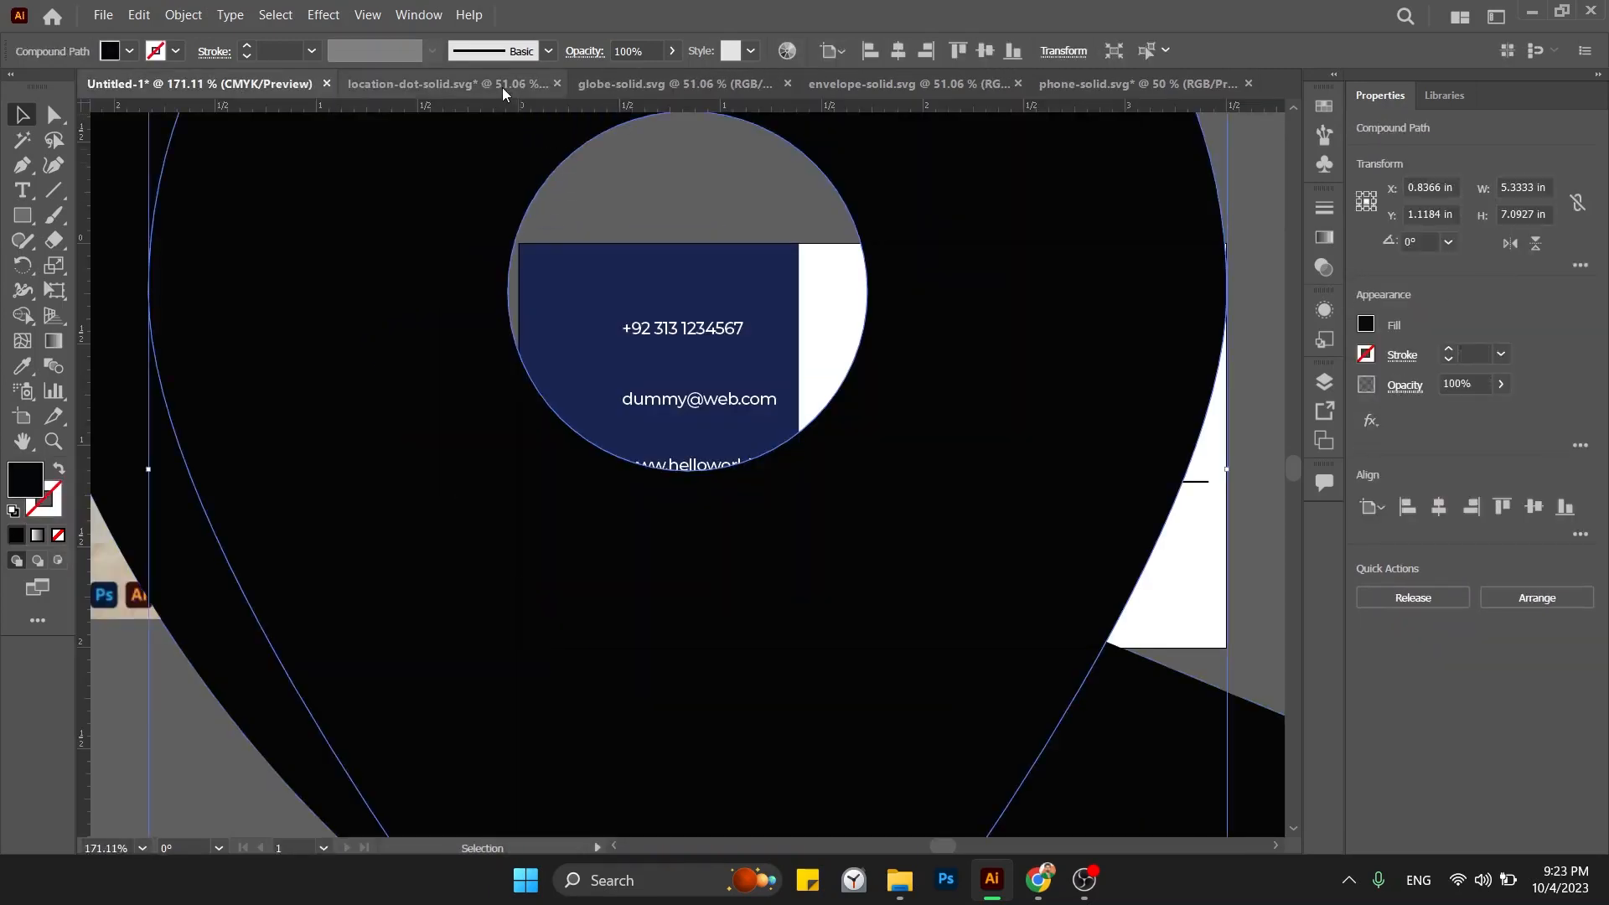
click(501, 85)
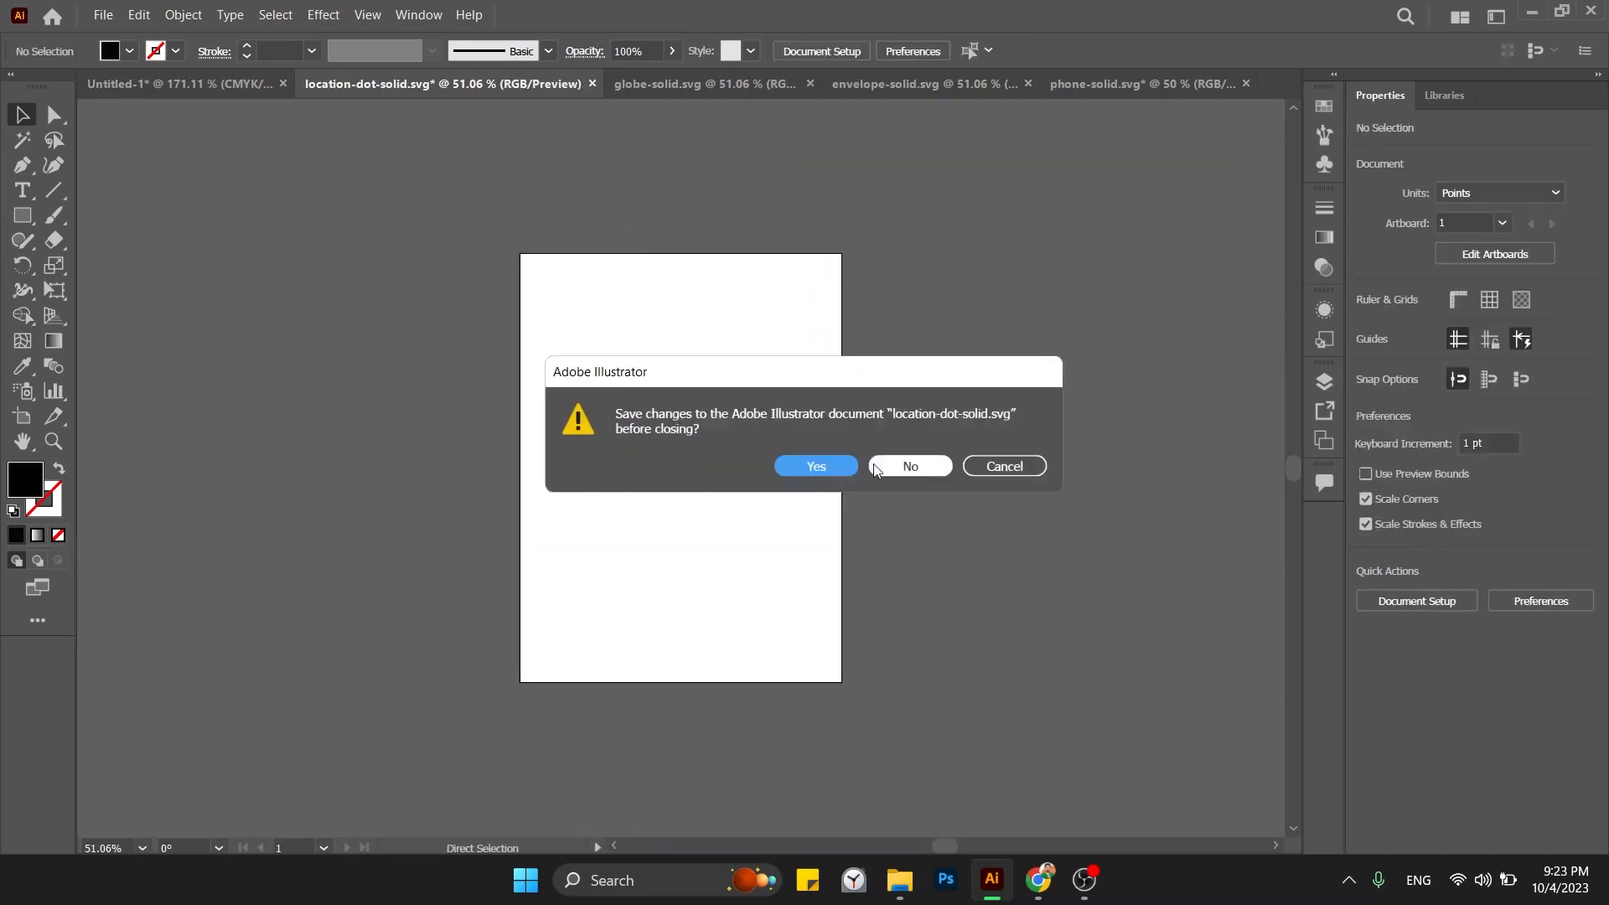
click(880, 465)
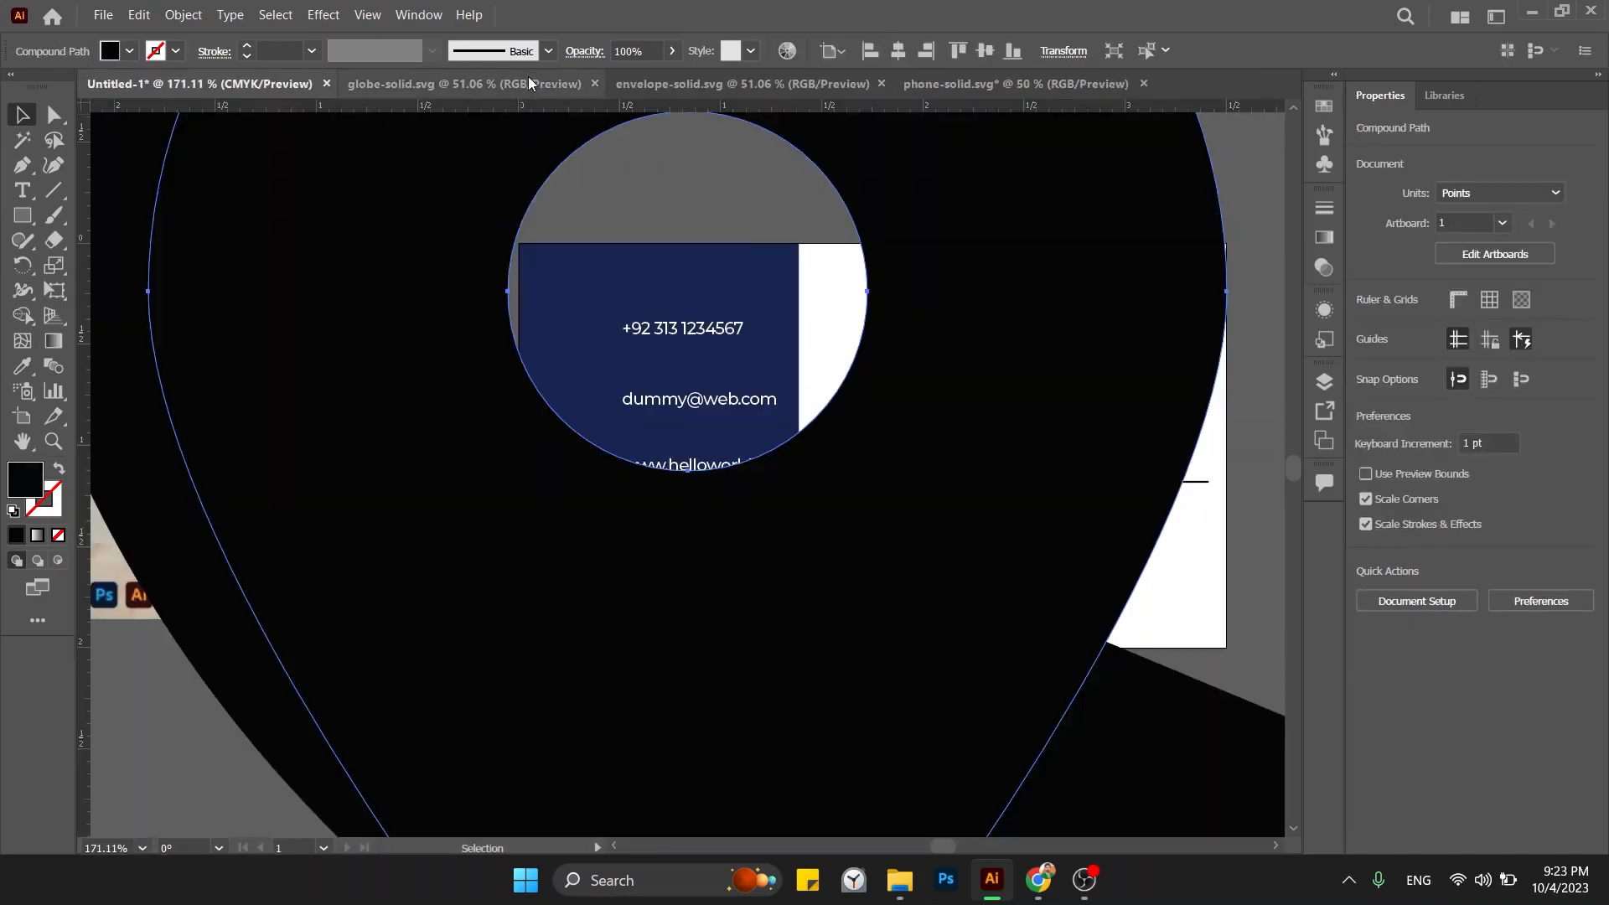
Move the globe into the card document and close its file without saving.
click(528, 81)
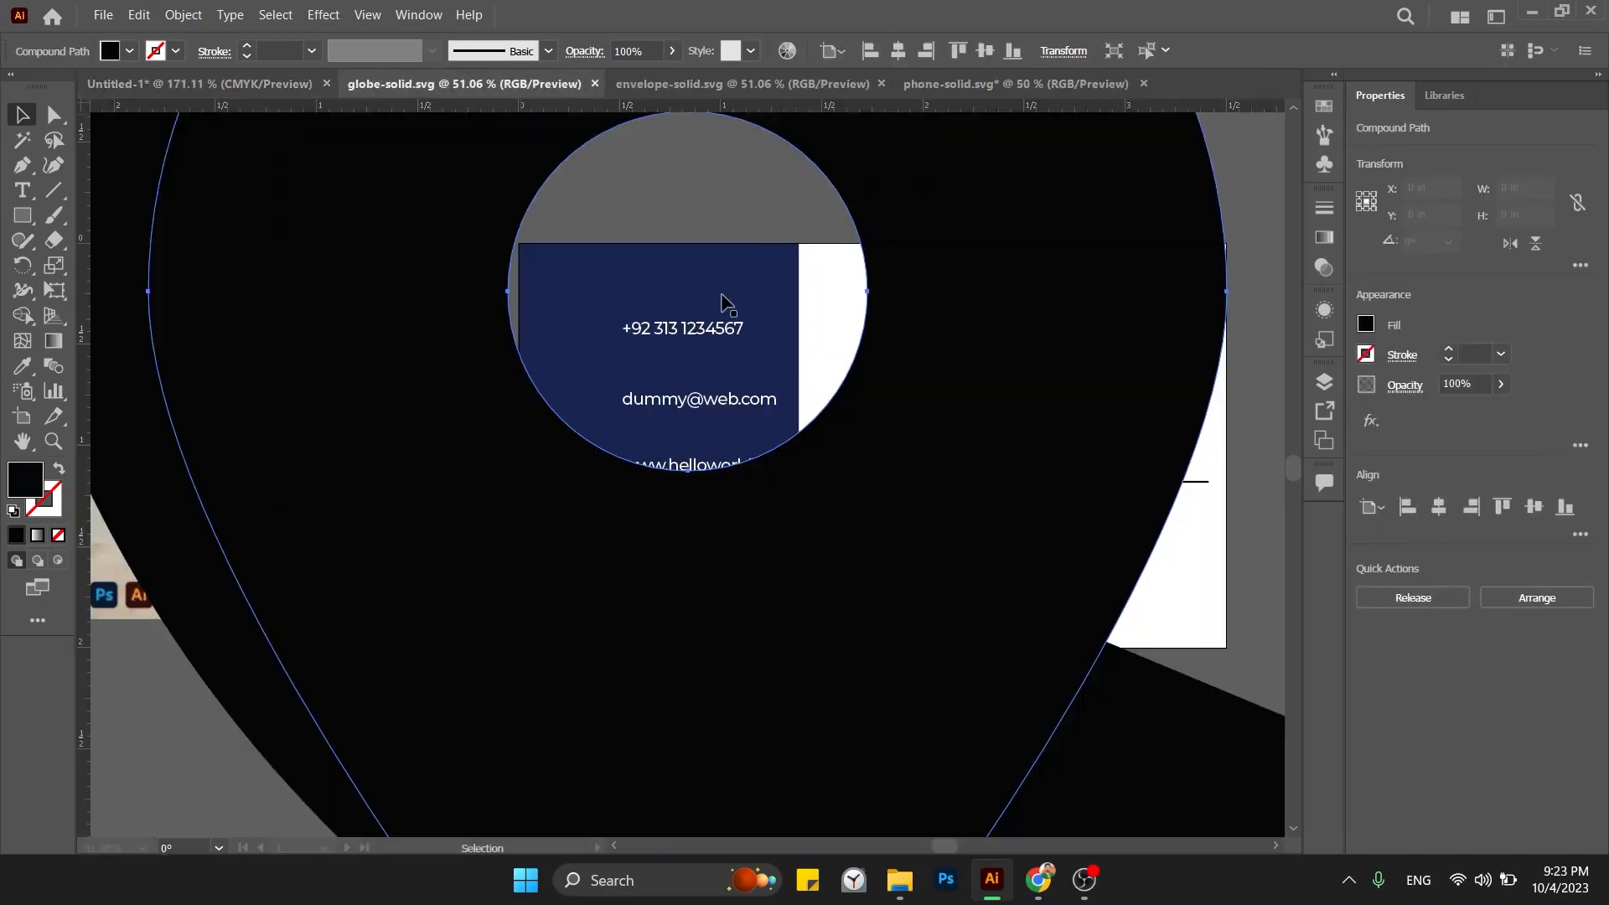
click(559, 312)
key(ctrl+x)
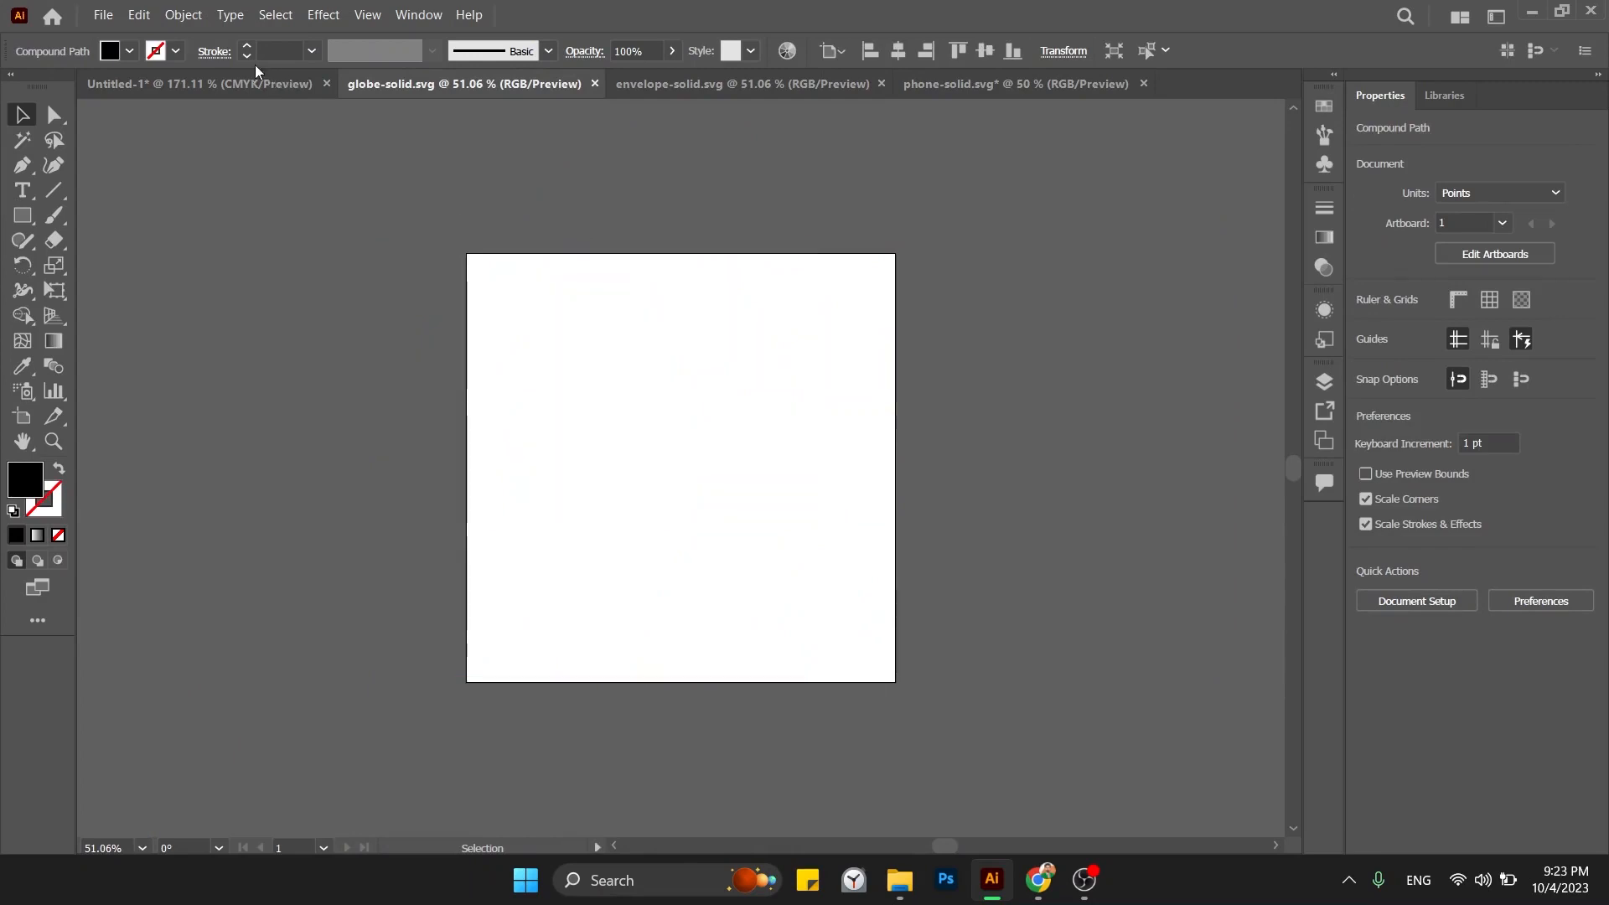
click(276, 83)
key(ctrl+v)
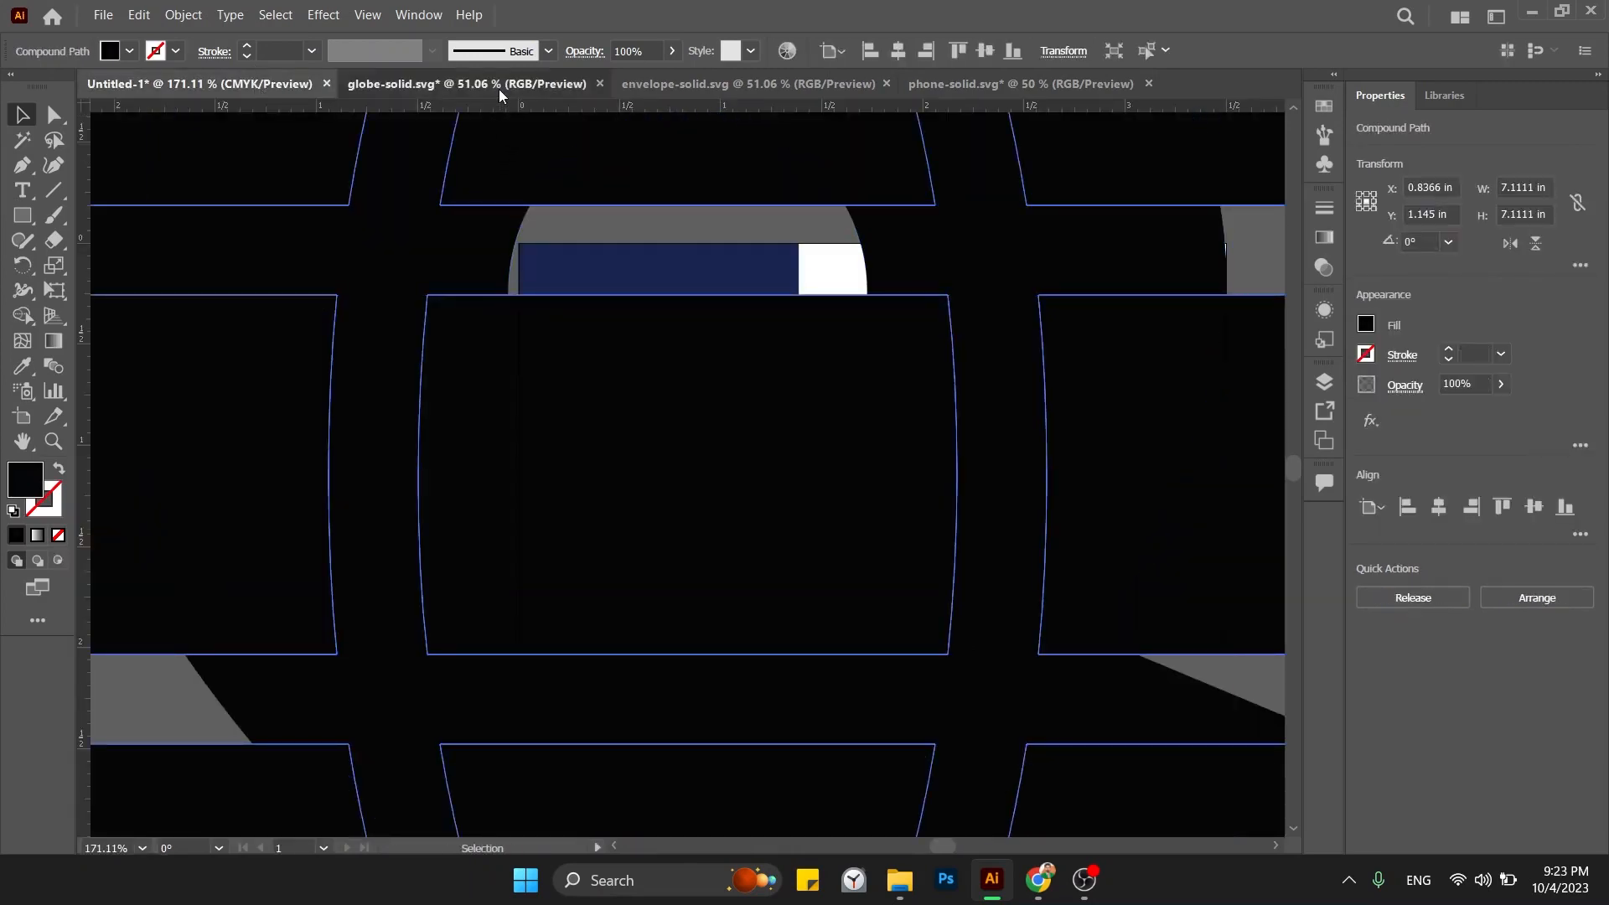
click(499, 87)
key(ctrl+w)
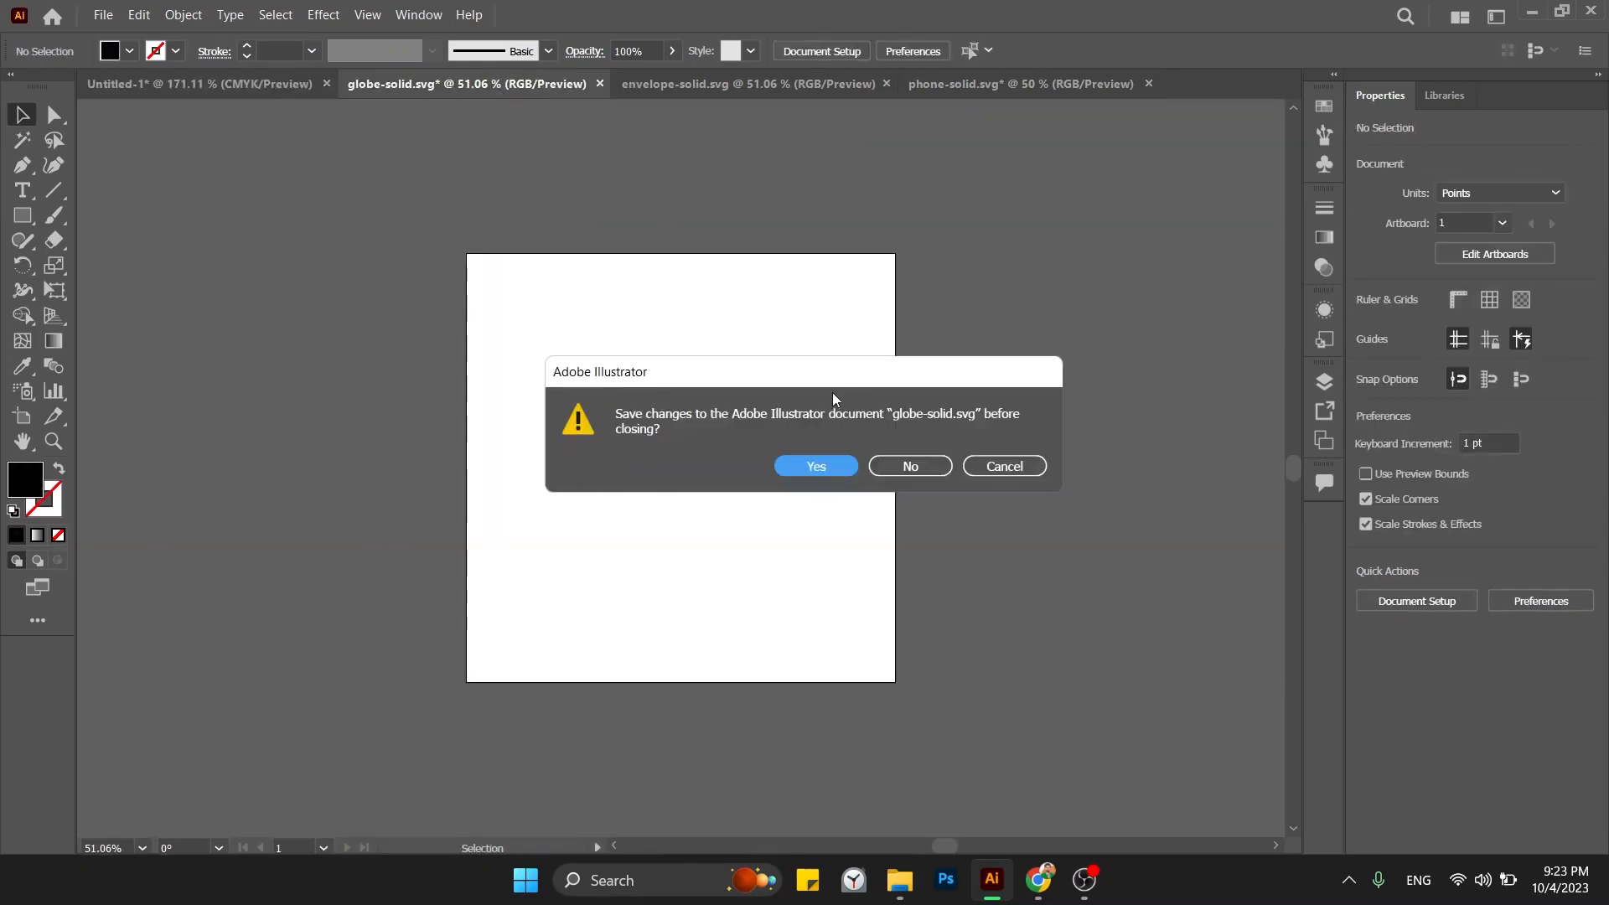
click(898, 461)
Move the envelope artwork into the card document and close its file without saving.
click(540, 80)
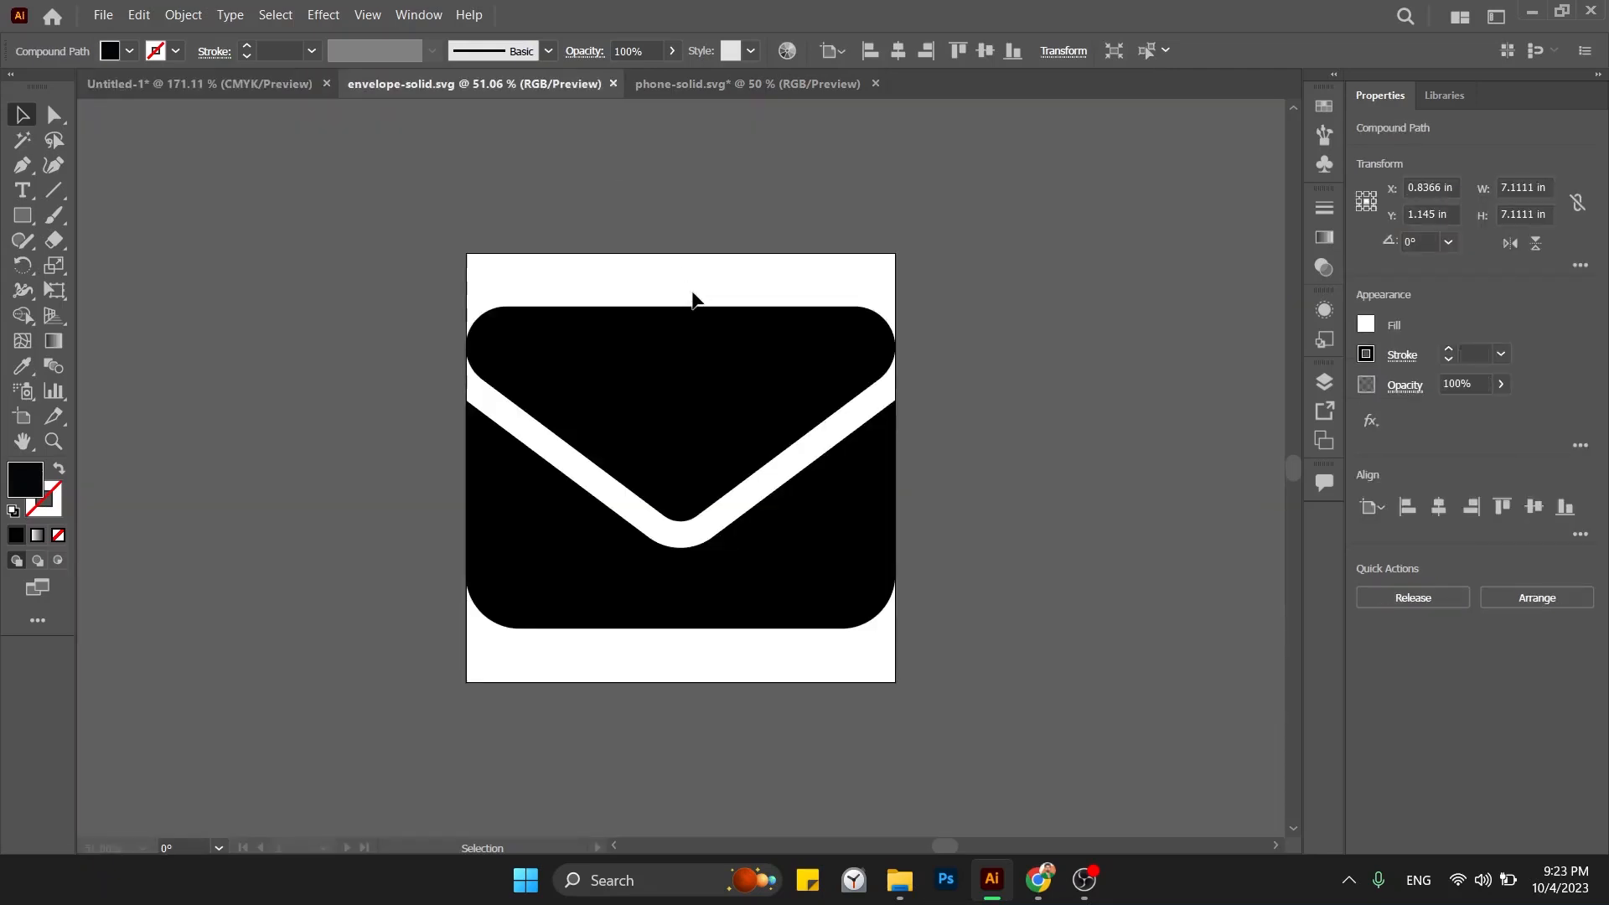
drag(693, 298, 603, 309)
key(ctrl+x)
click(275, 78)
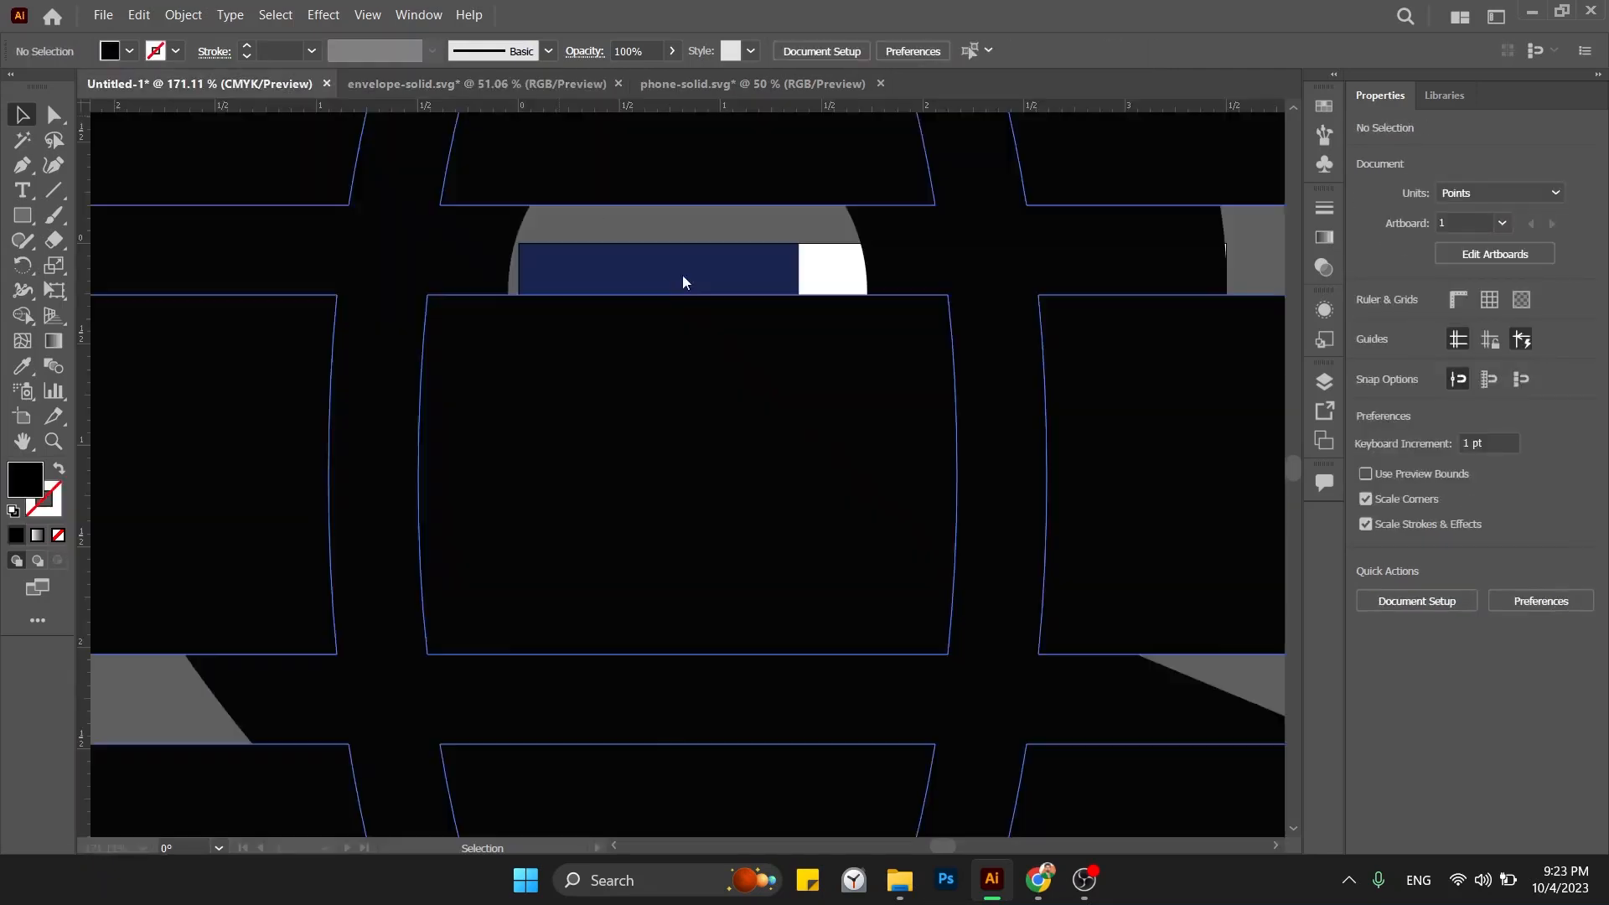
key(ctrl+v)
click(545, 88)
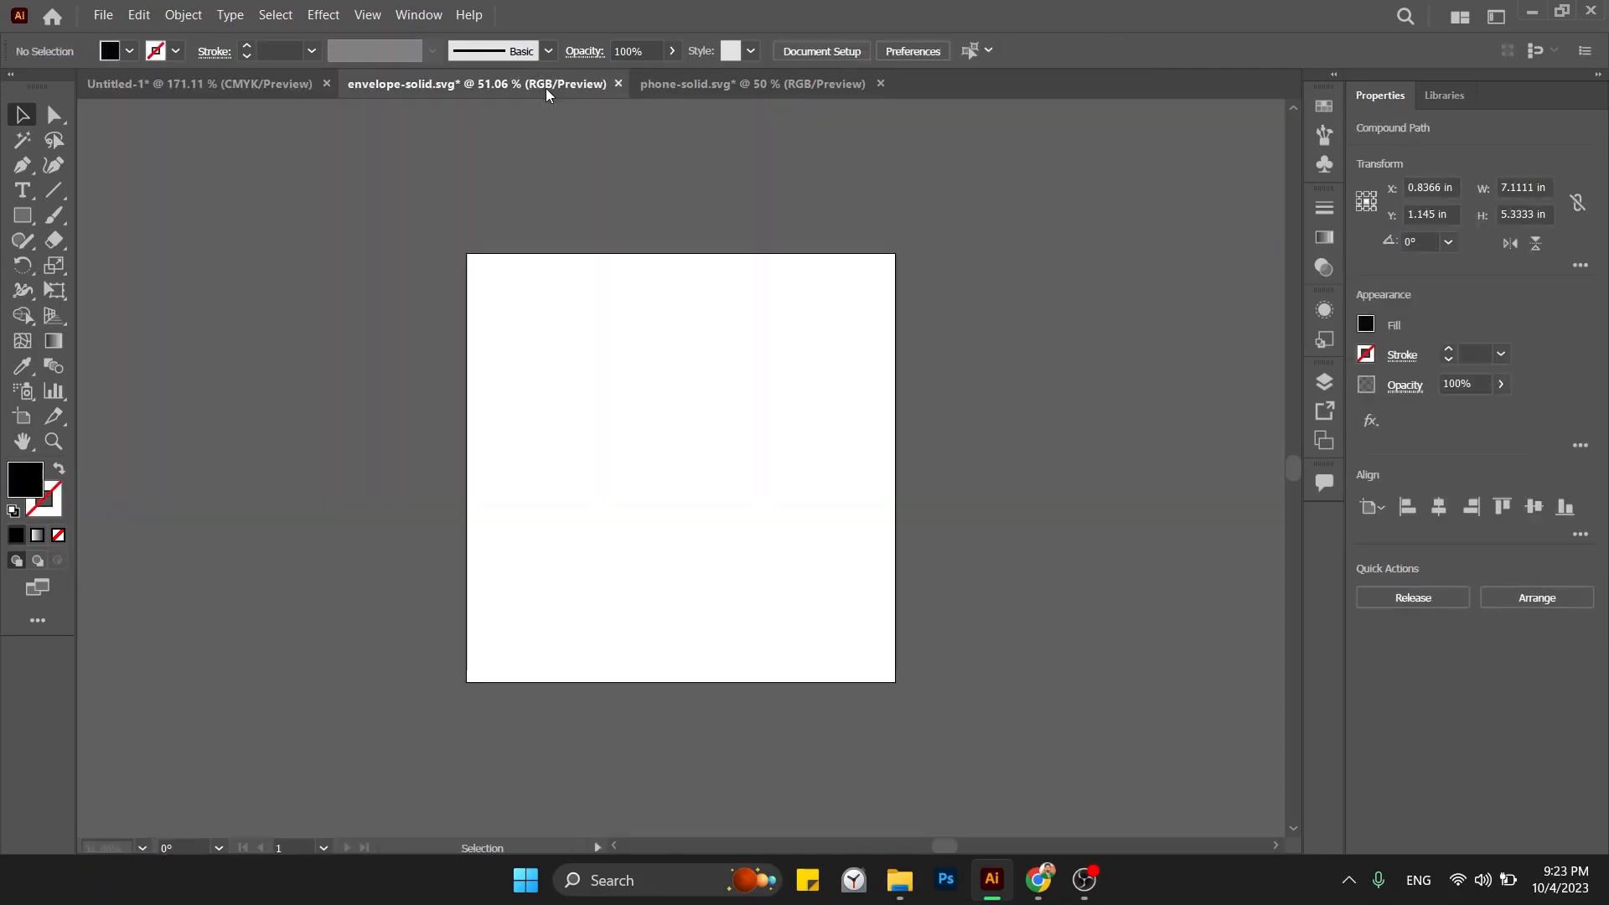
key(ctrl+w)
click(910, 466)
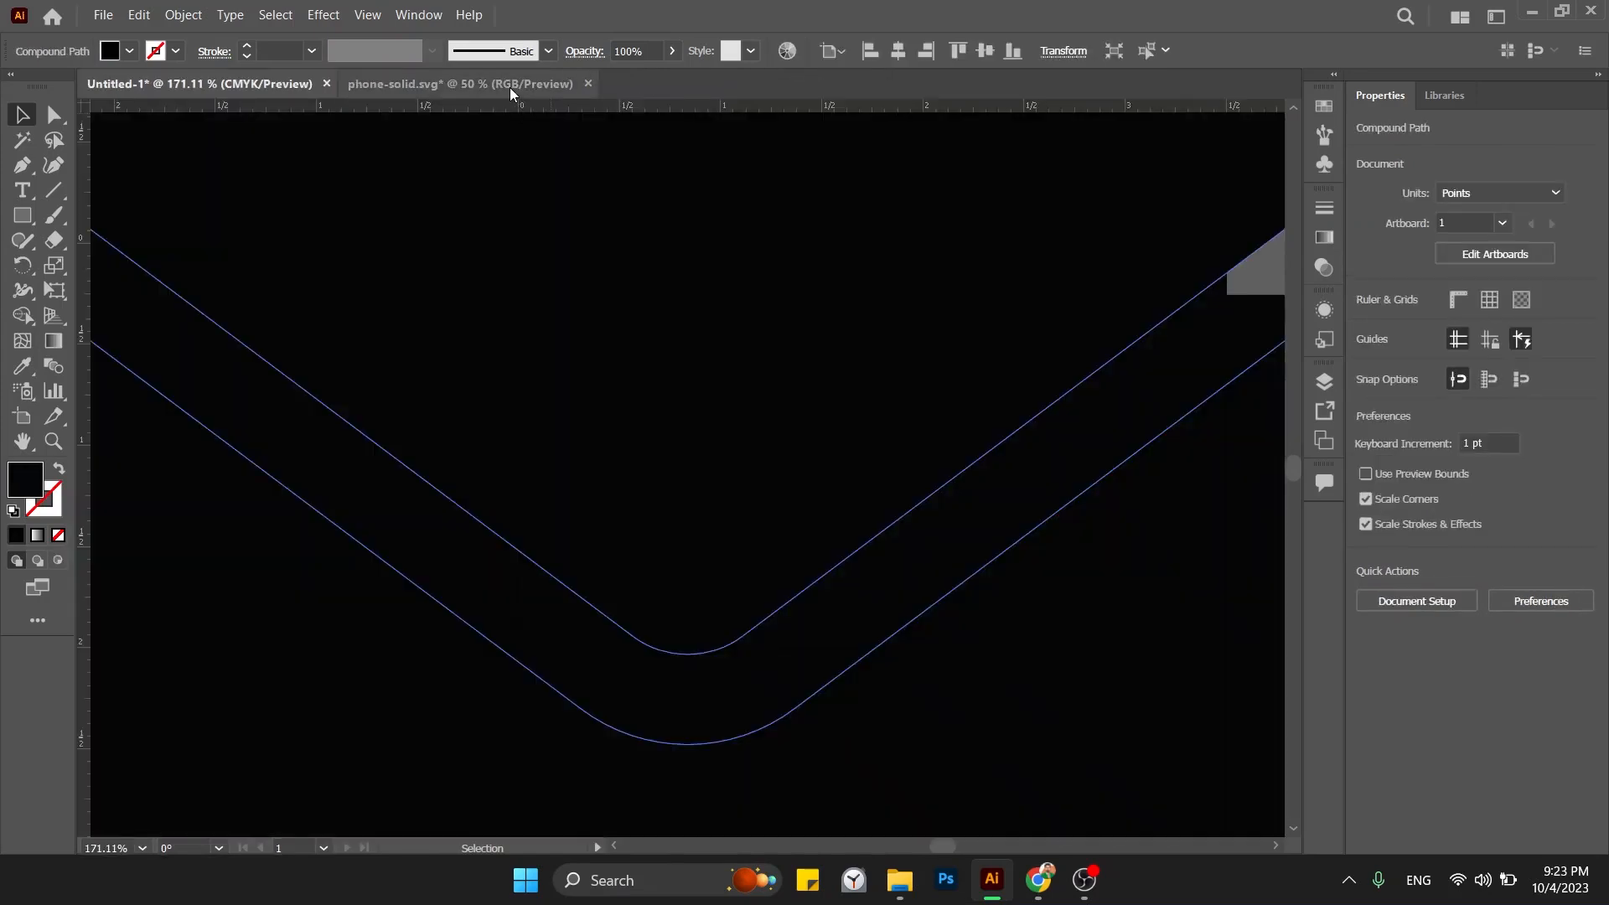
Close the leftover phone icon file, answering the save prompt.
click(509, 88)
key(ctrl+x)
key(ctrl+w)
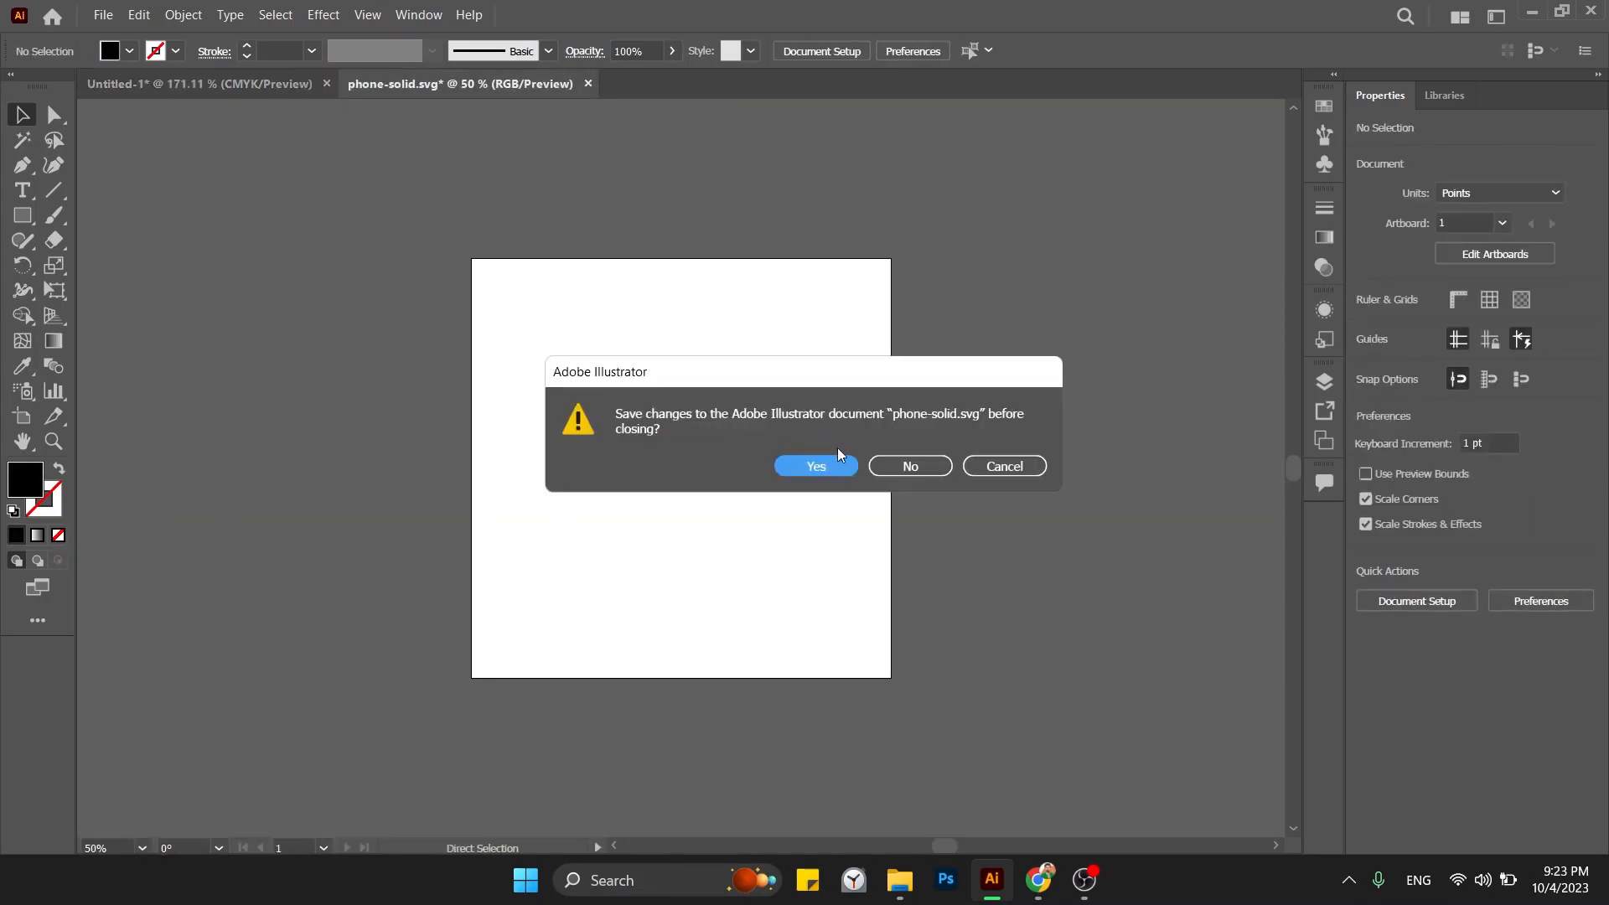
click(887, 472)
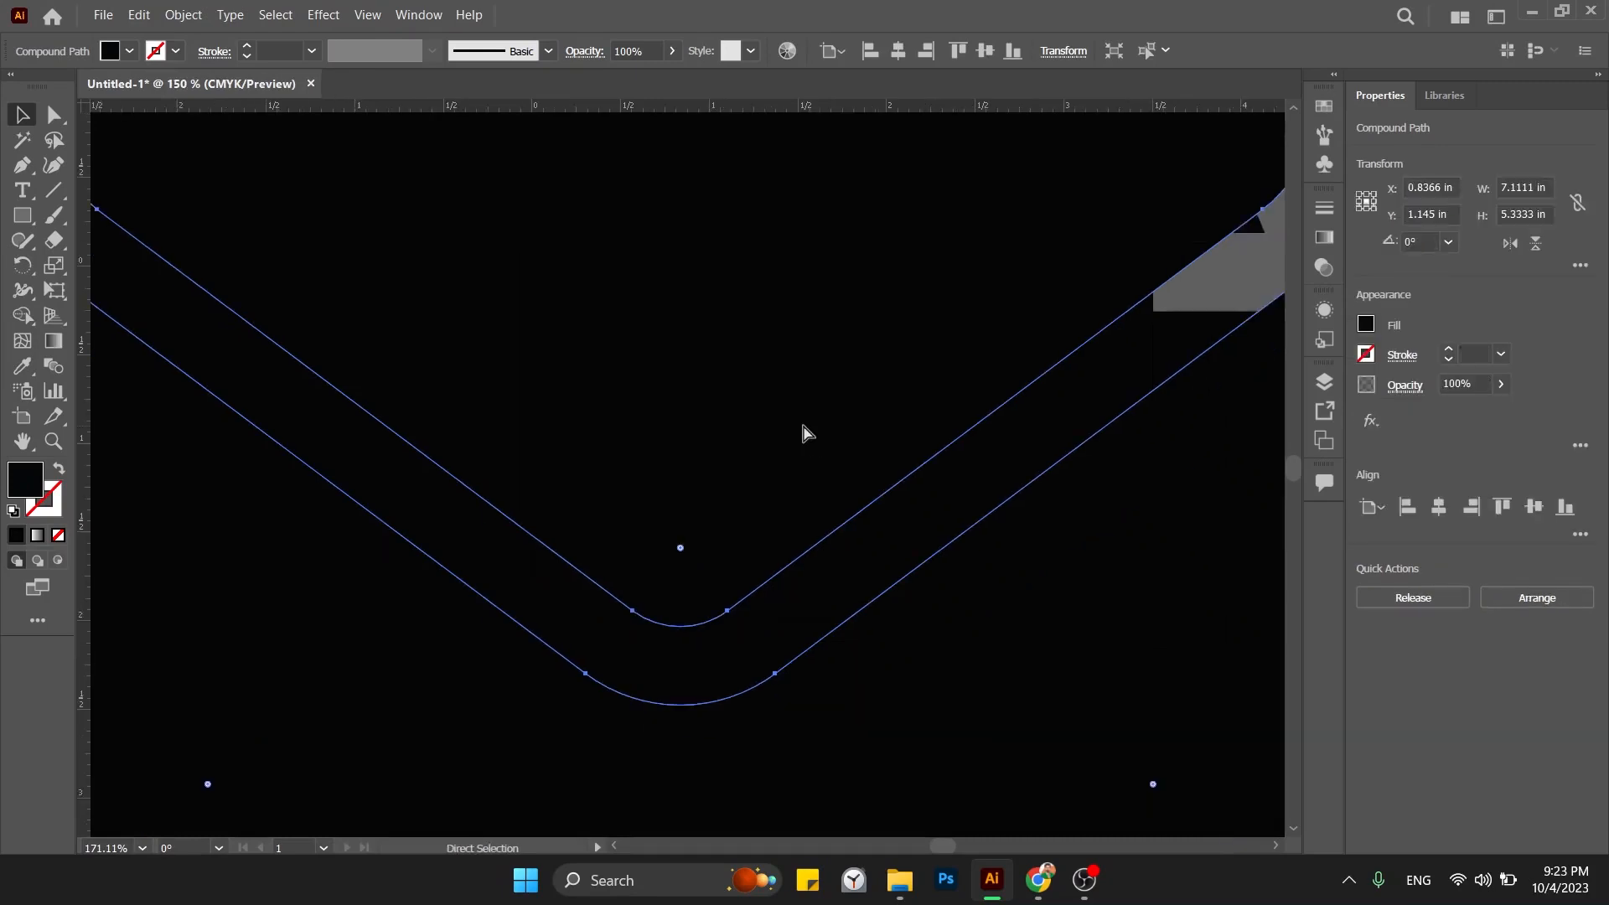
key(ctrl+minus)
key(ctrl+minus)
key(ctrl+minus)
key(ctrl+minus)
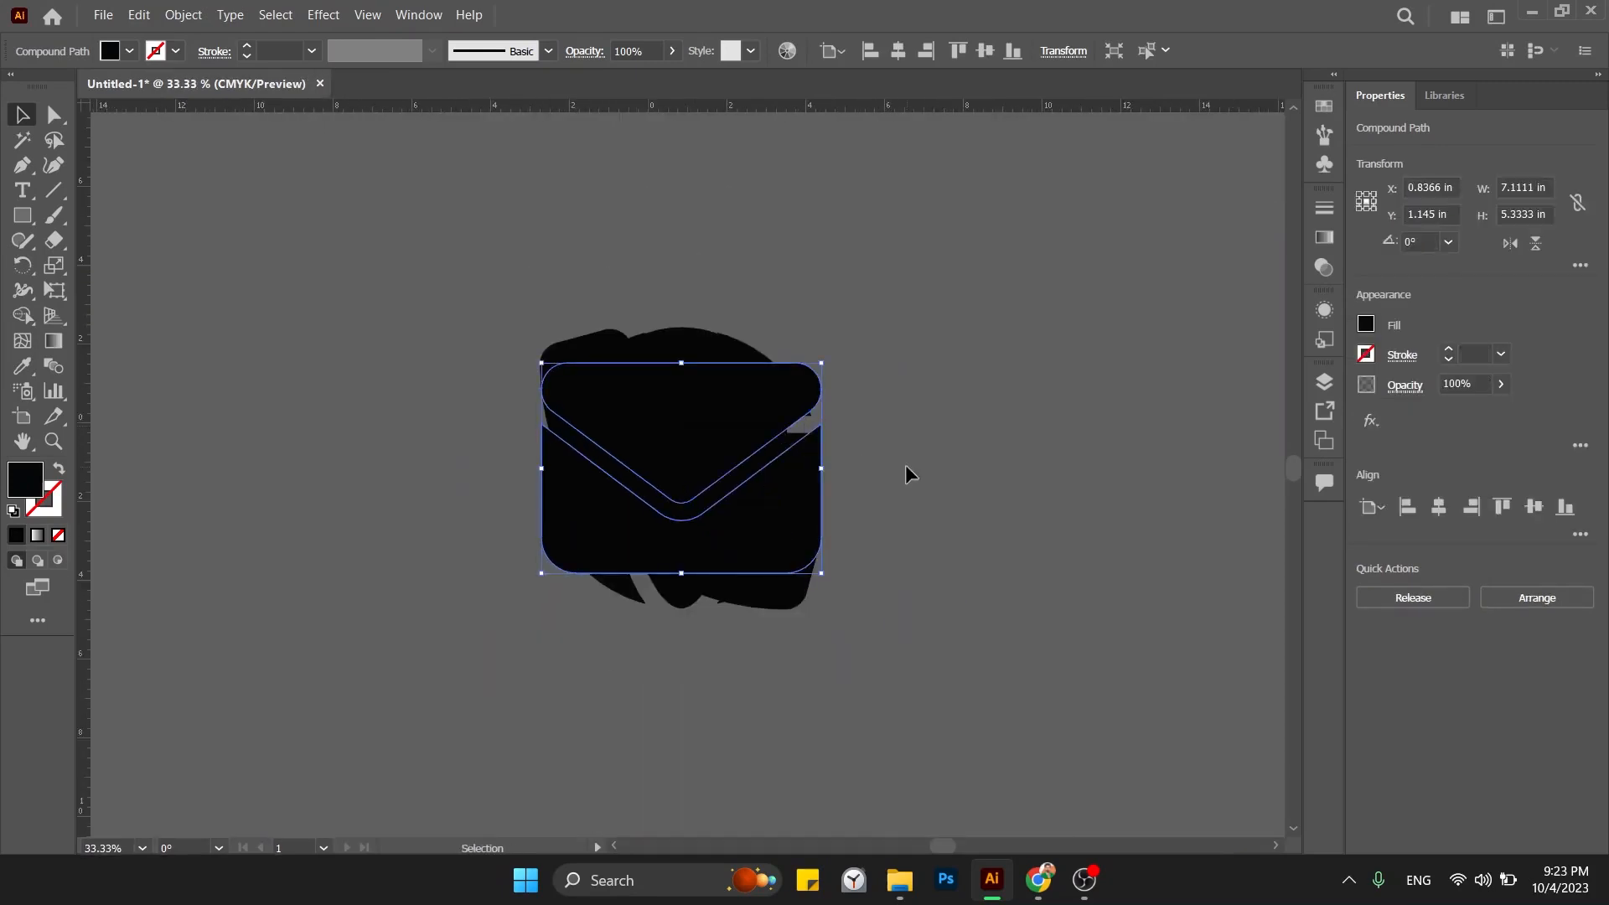
Gather the pasted envelope, globe and phone icons into one stack and select them all.
click(907, 467)
drag(689, 399, 1134, 399)
drag(750, 400, 1141, 384)
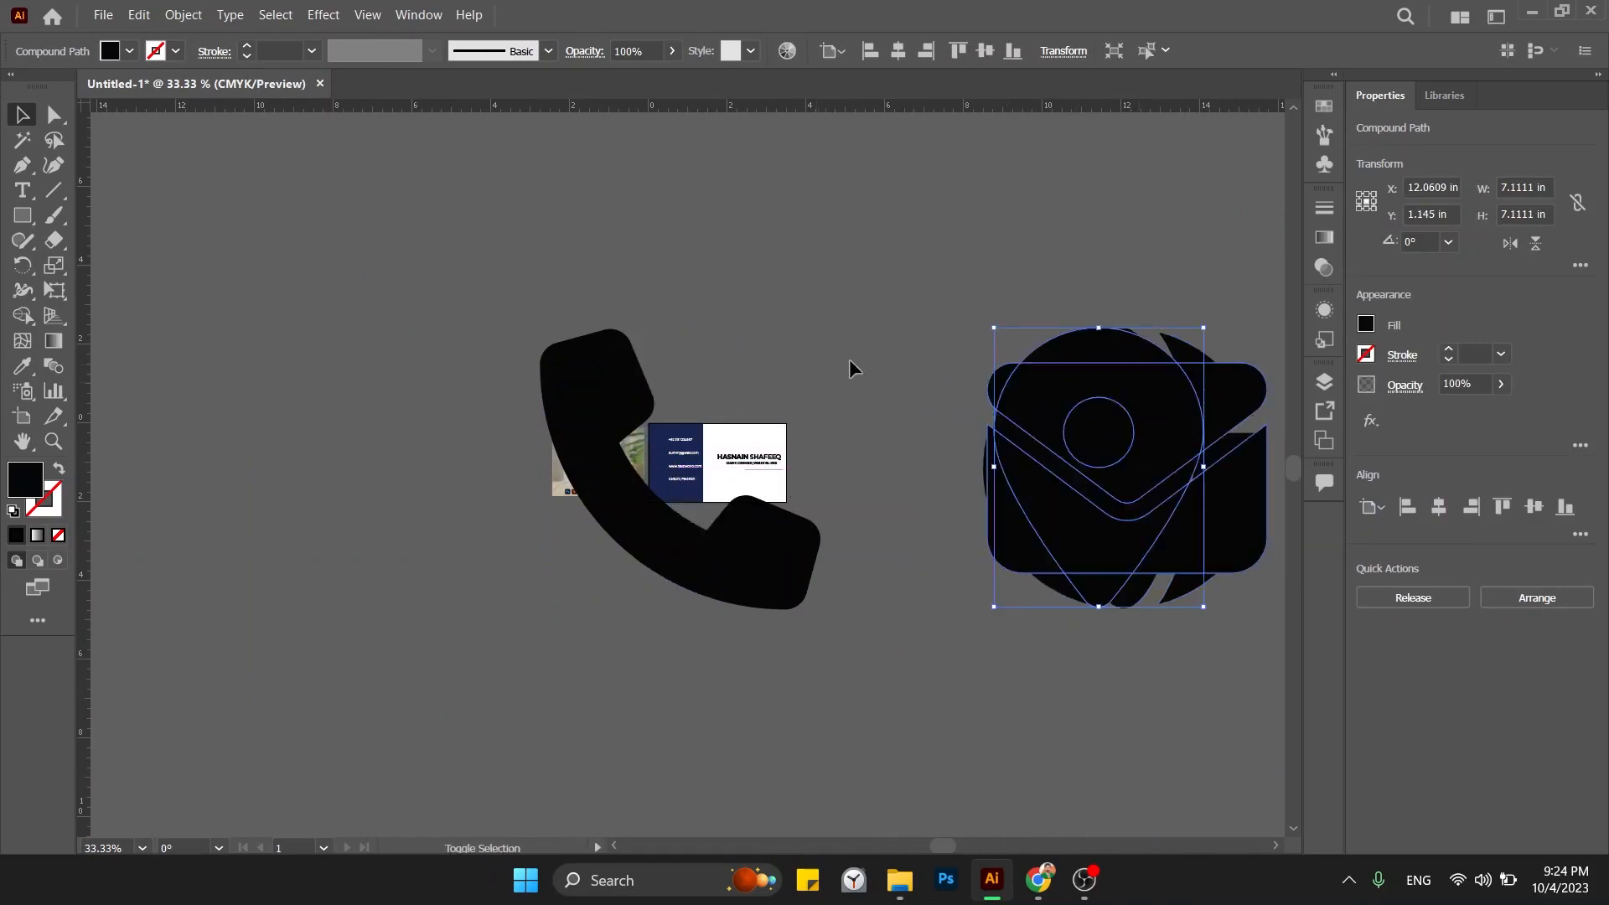
drag(637, 385, 849, 333)
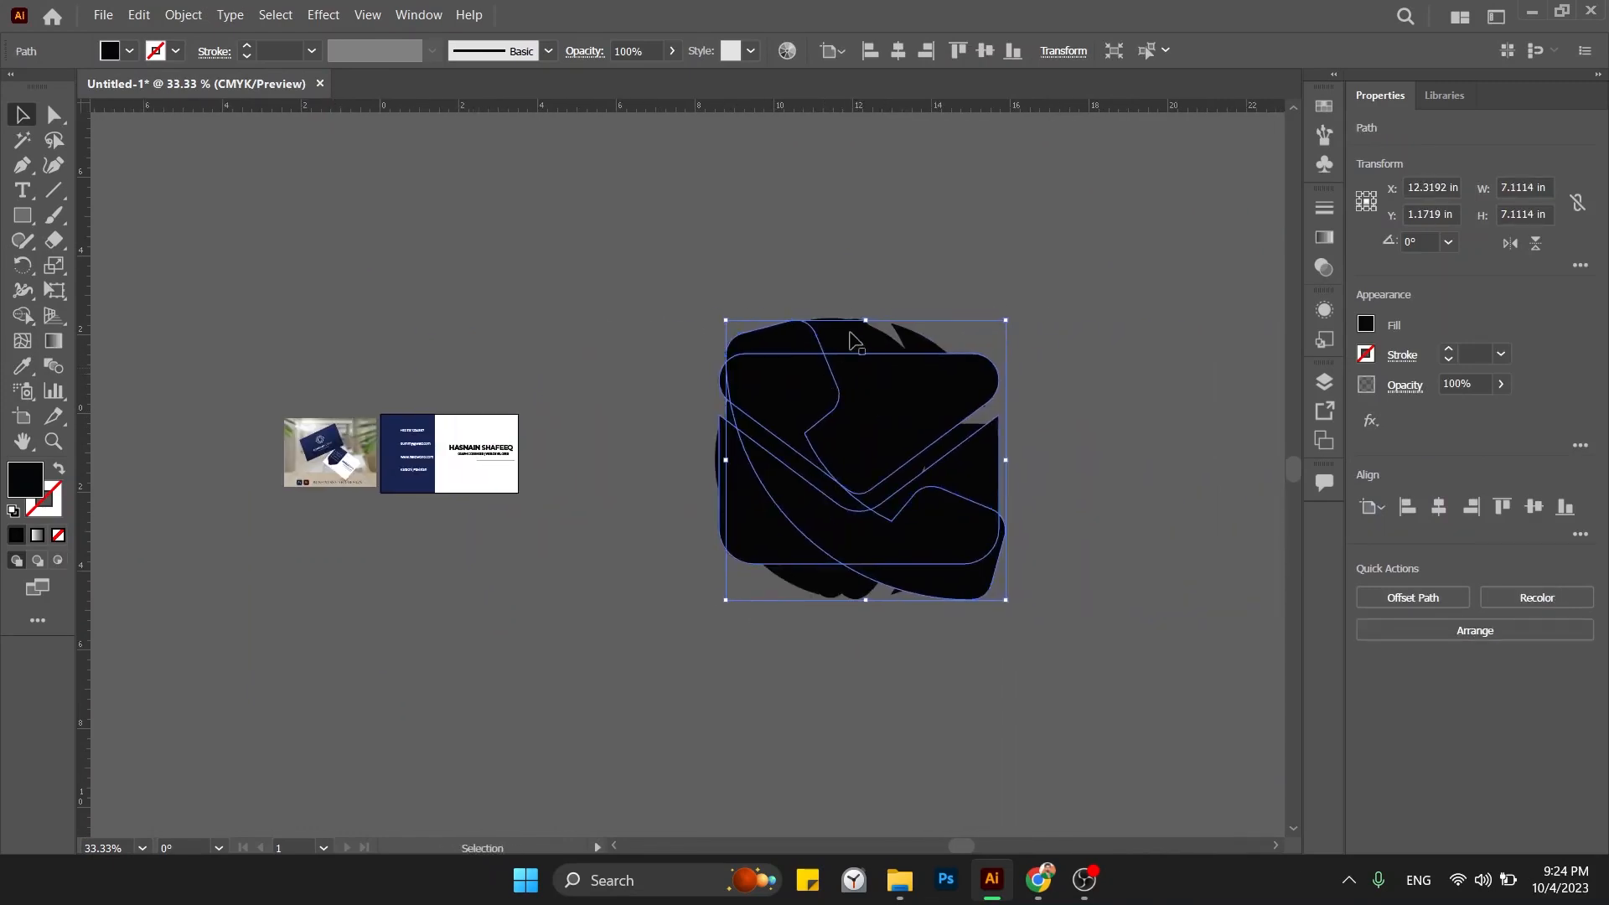
drag(644, 666, 872, 446)
Shrink the icon stack to 0.0967 × 0.0939 in and place it on the navy panel below the contact lines.
key(ctrl+equal)
key(ctrl+equal)
key(ctrl+equal)
key(ctrl+equal)
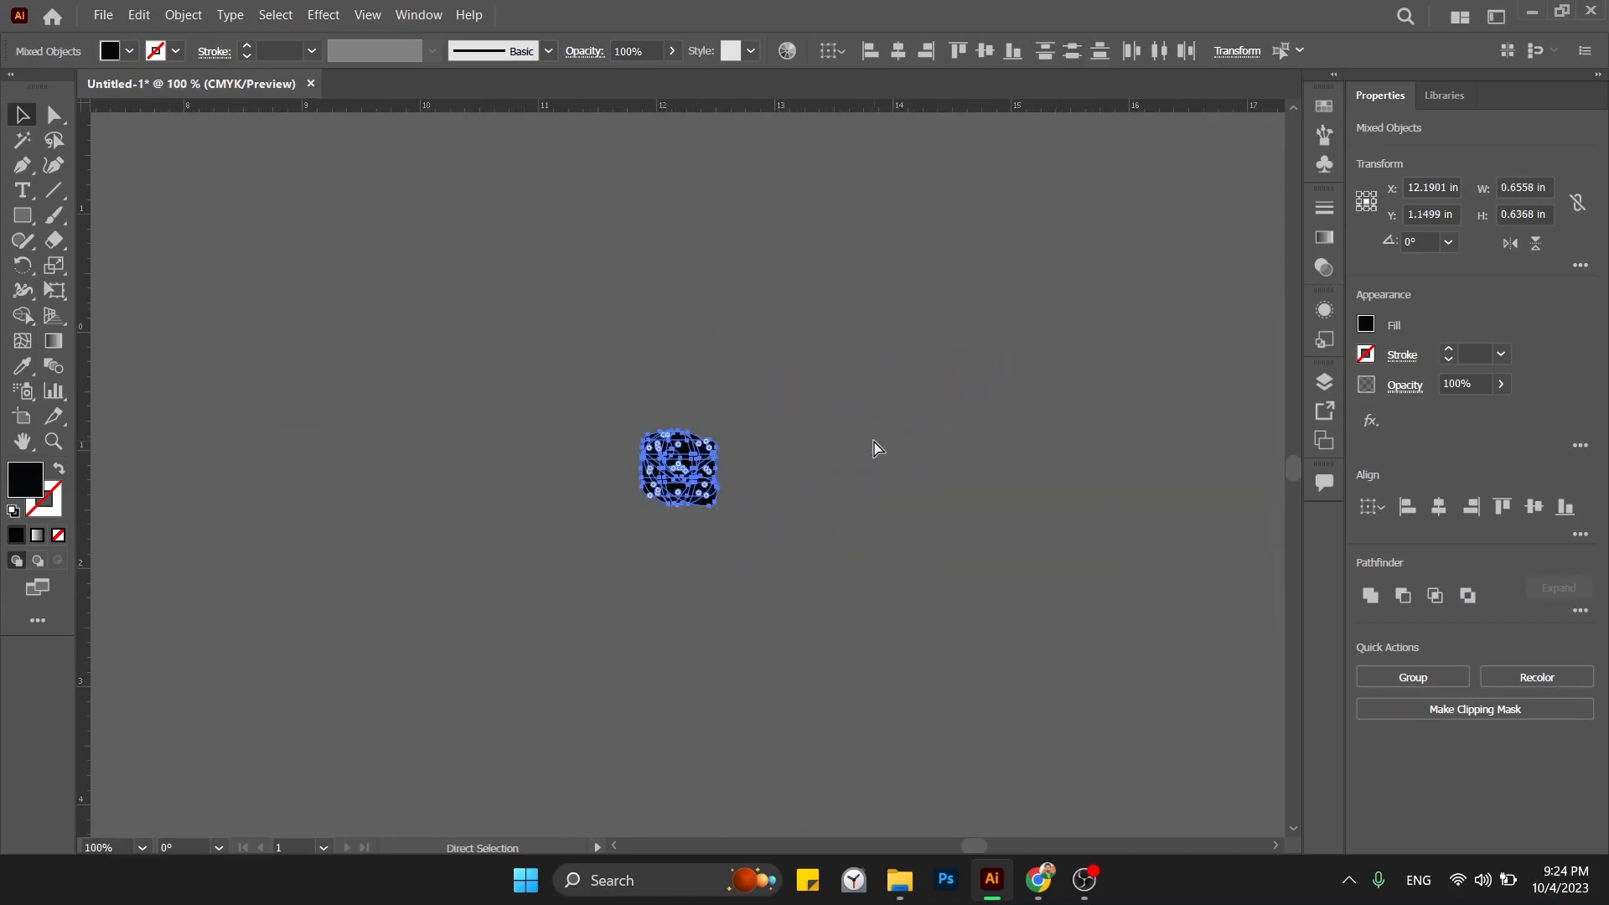
drag(662, 503, 176, 484)
drag(176, 484, 541, 528)
drag(541, 528, 571, 561)
key(ctrl+equal)
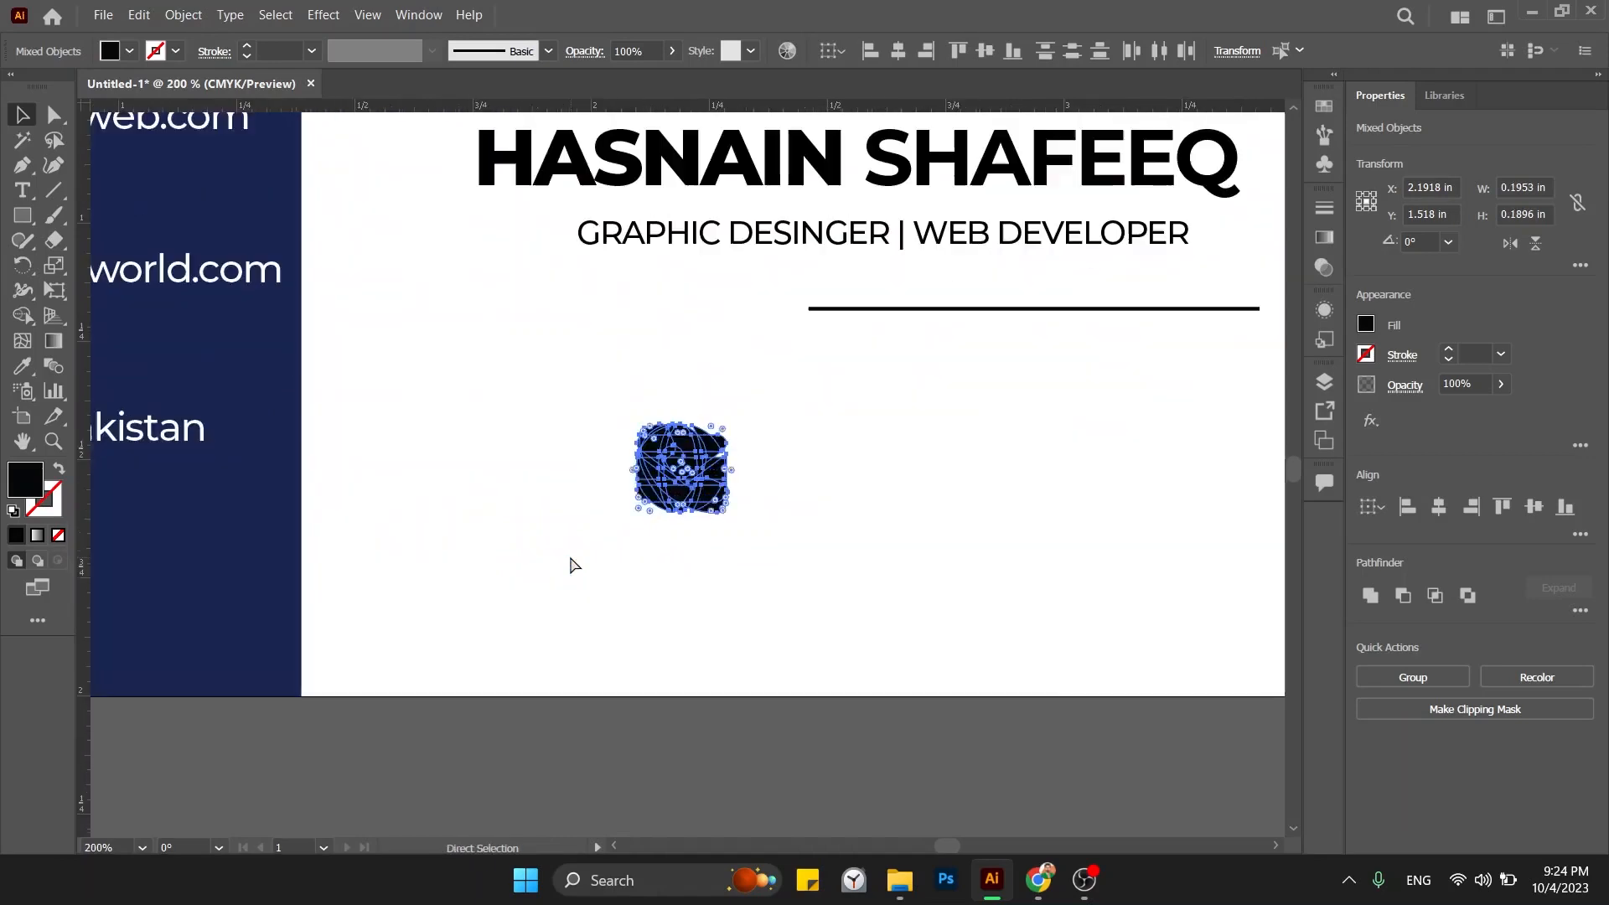
key(ctrl+equal)
drag(729, 515, 681, 470)
scroll(711, 506, left, 5)
drag(1050, 471, 479, 570)
key(i)
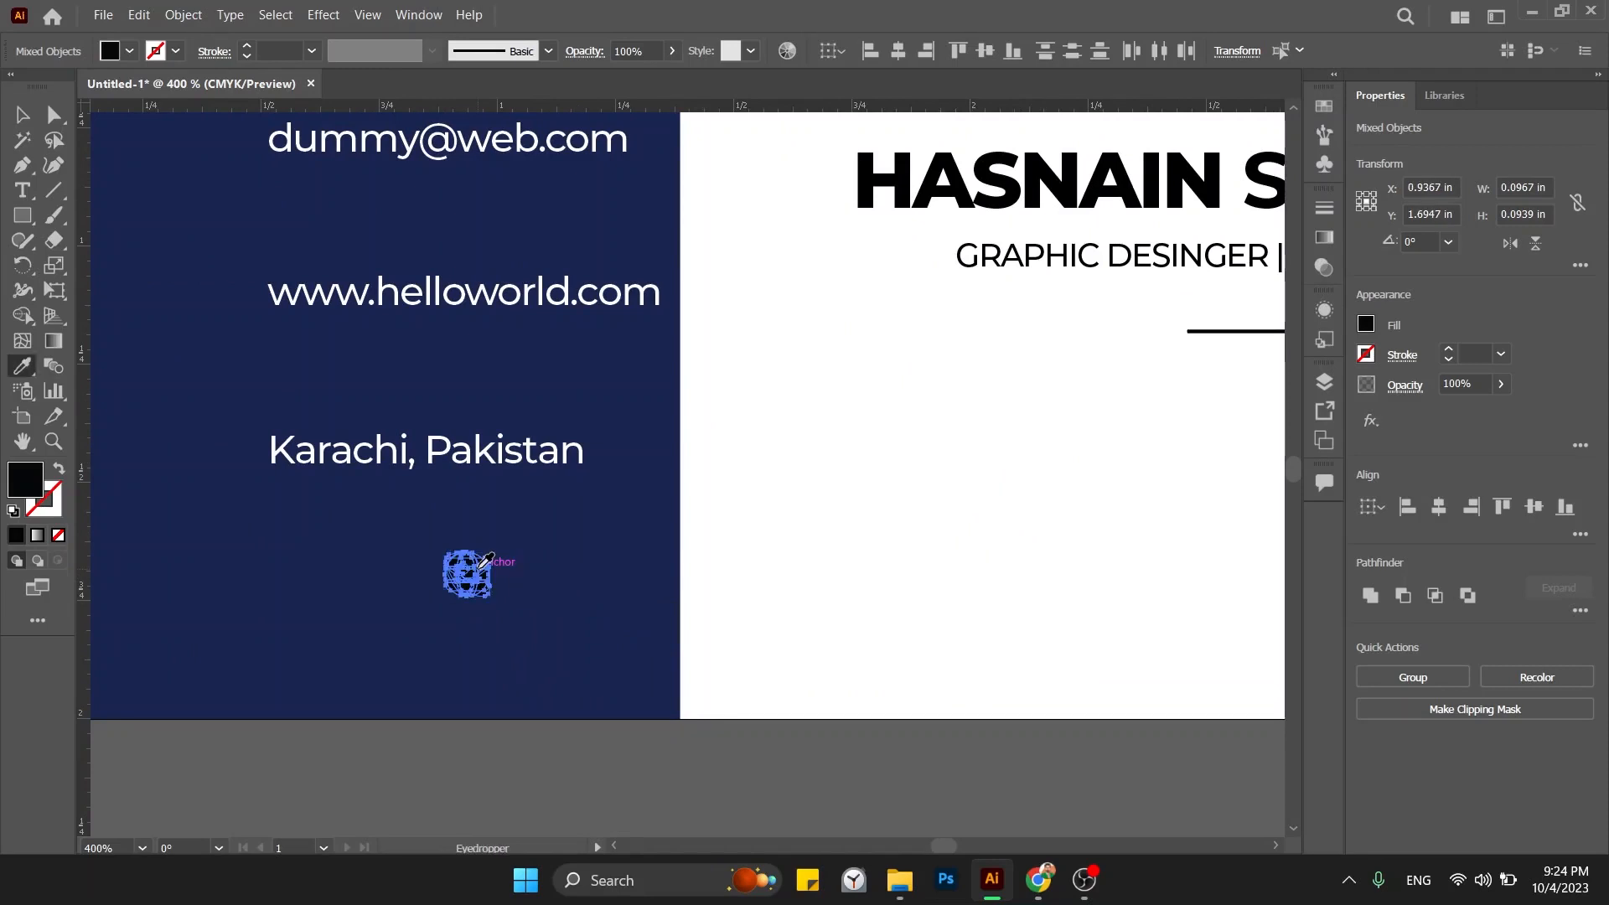
Pull the envelope, globe and location pin icons out of the stack.
click(973, 454)
scroll(585, 657, left, 3)
scroll(586, 657, up, 2)
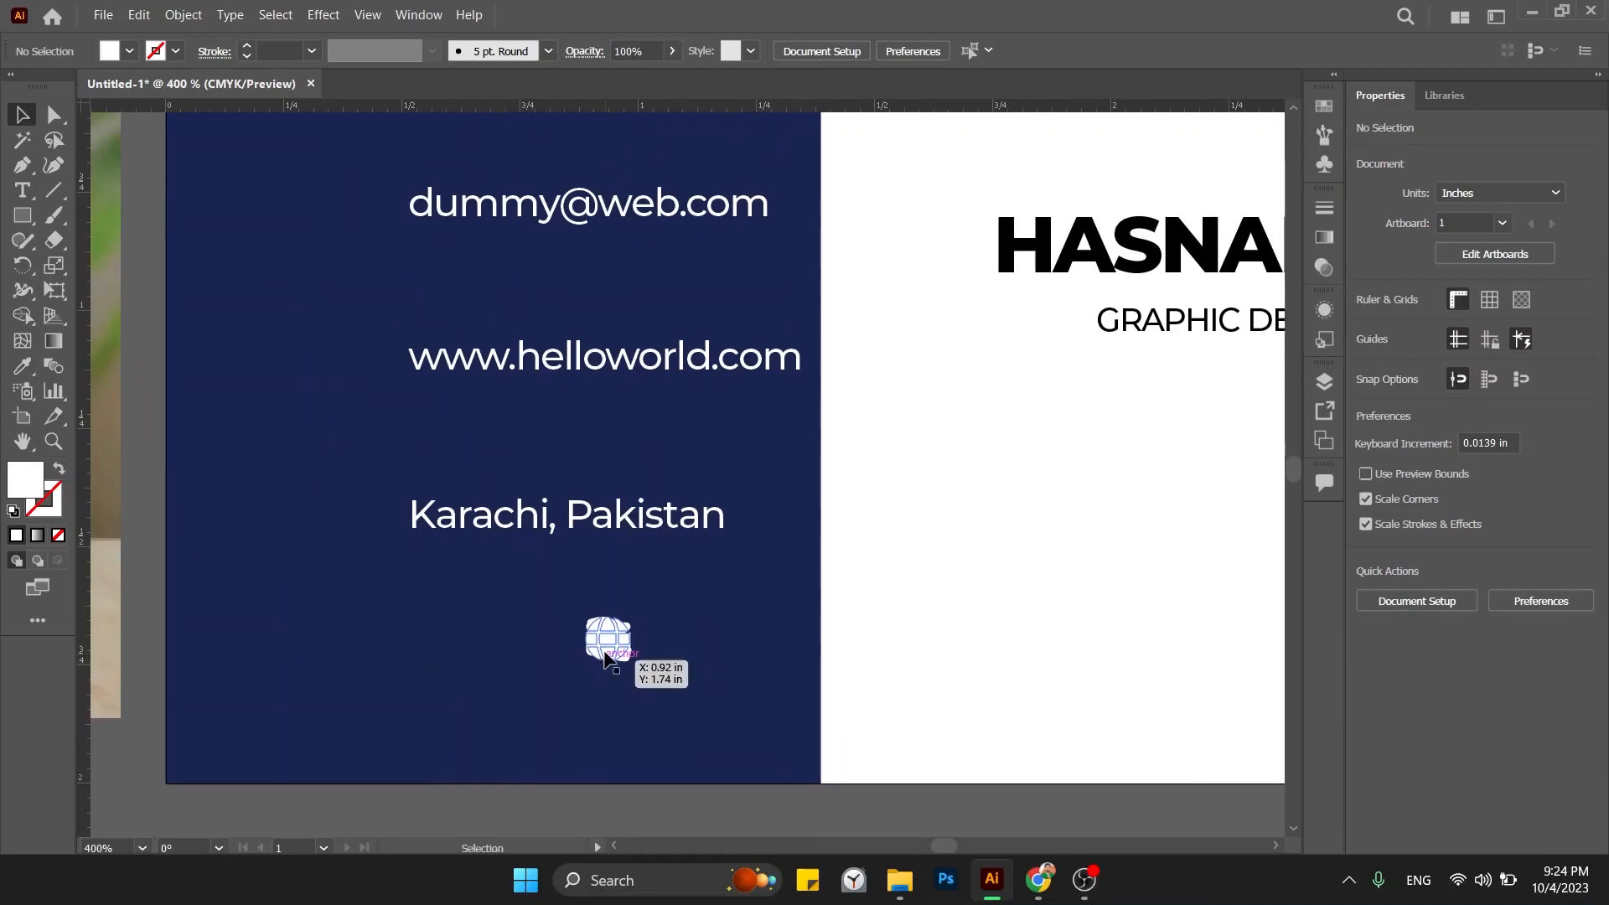
drag(606, 659, 321, 592)
drag(570, 637, 423, 607)
drag(591, 649, 375, 637)
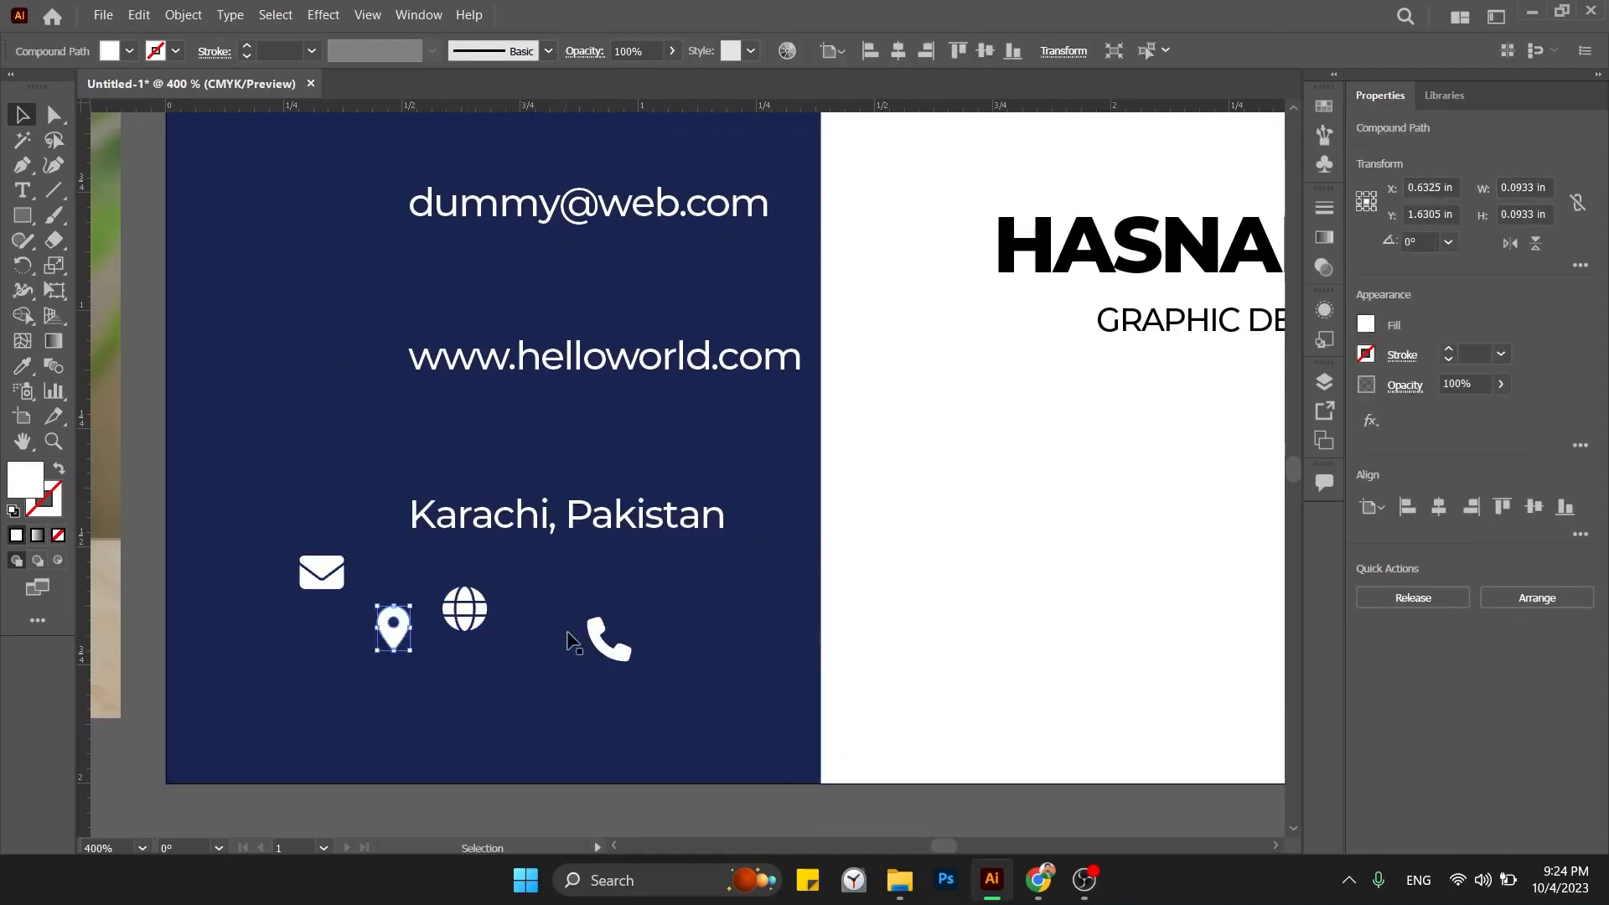
Position the envelope, globe and pin beside the e-mail, website and location lines.
drag(592, 637, 431, 149)
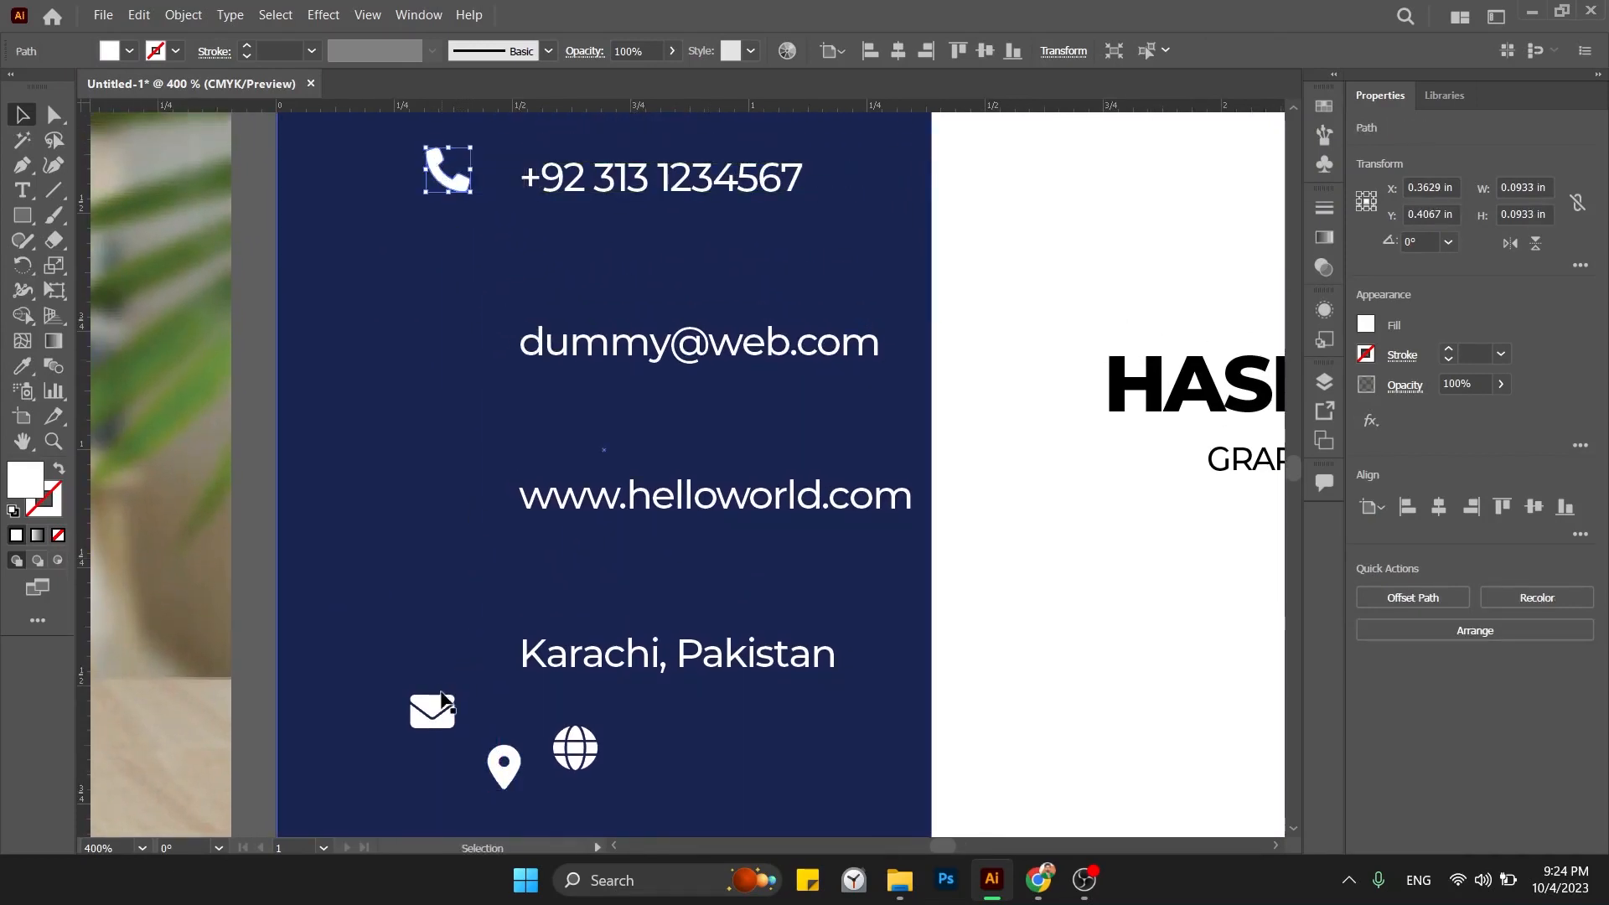
drag(443, 702, 454, 333)
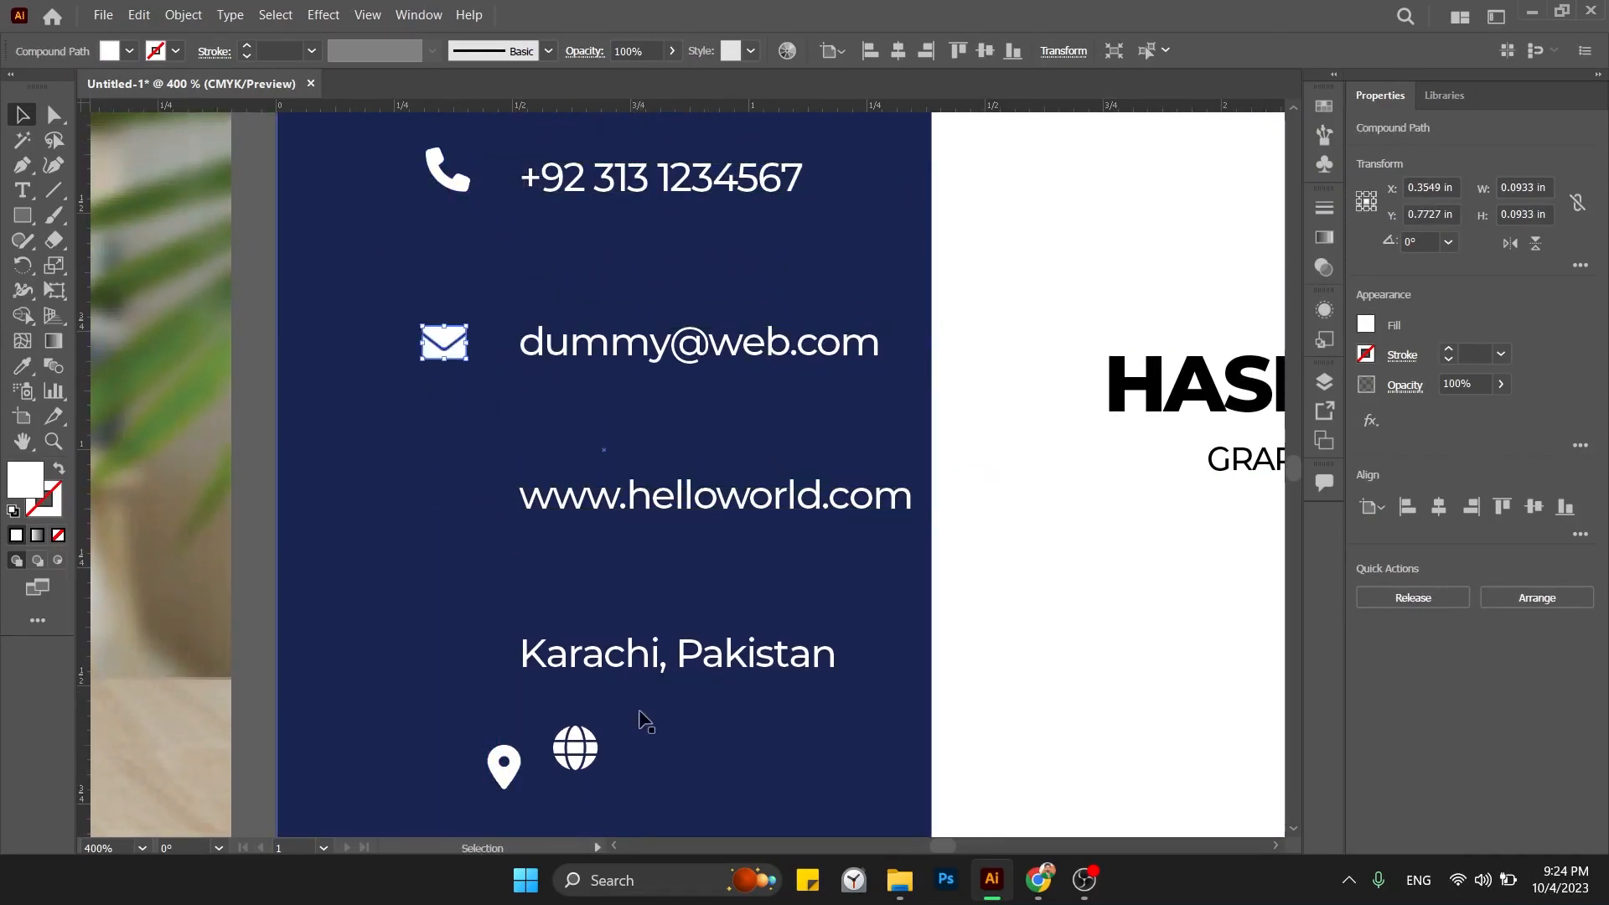
drag(578, 753, 473, 507)
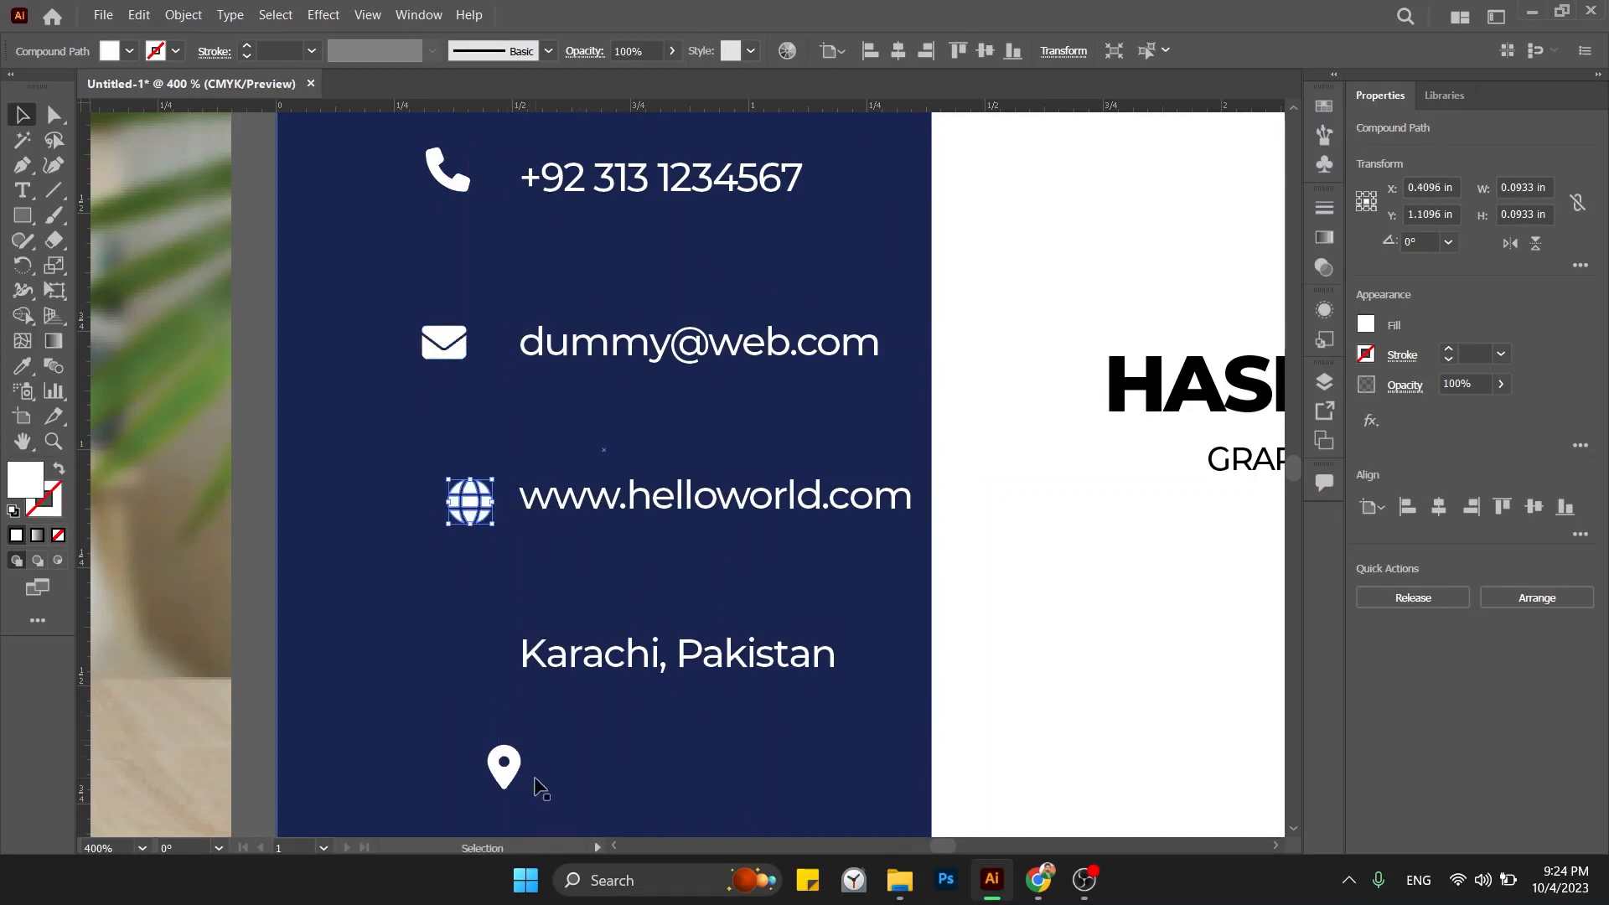
drag(513, 780, 467, 678)
click(1098, 634)
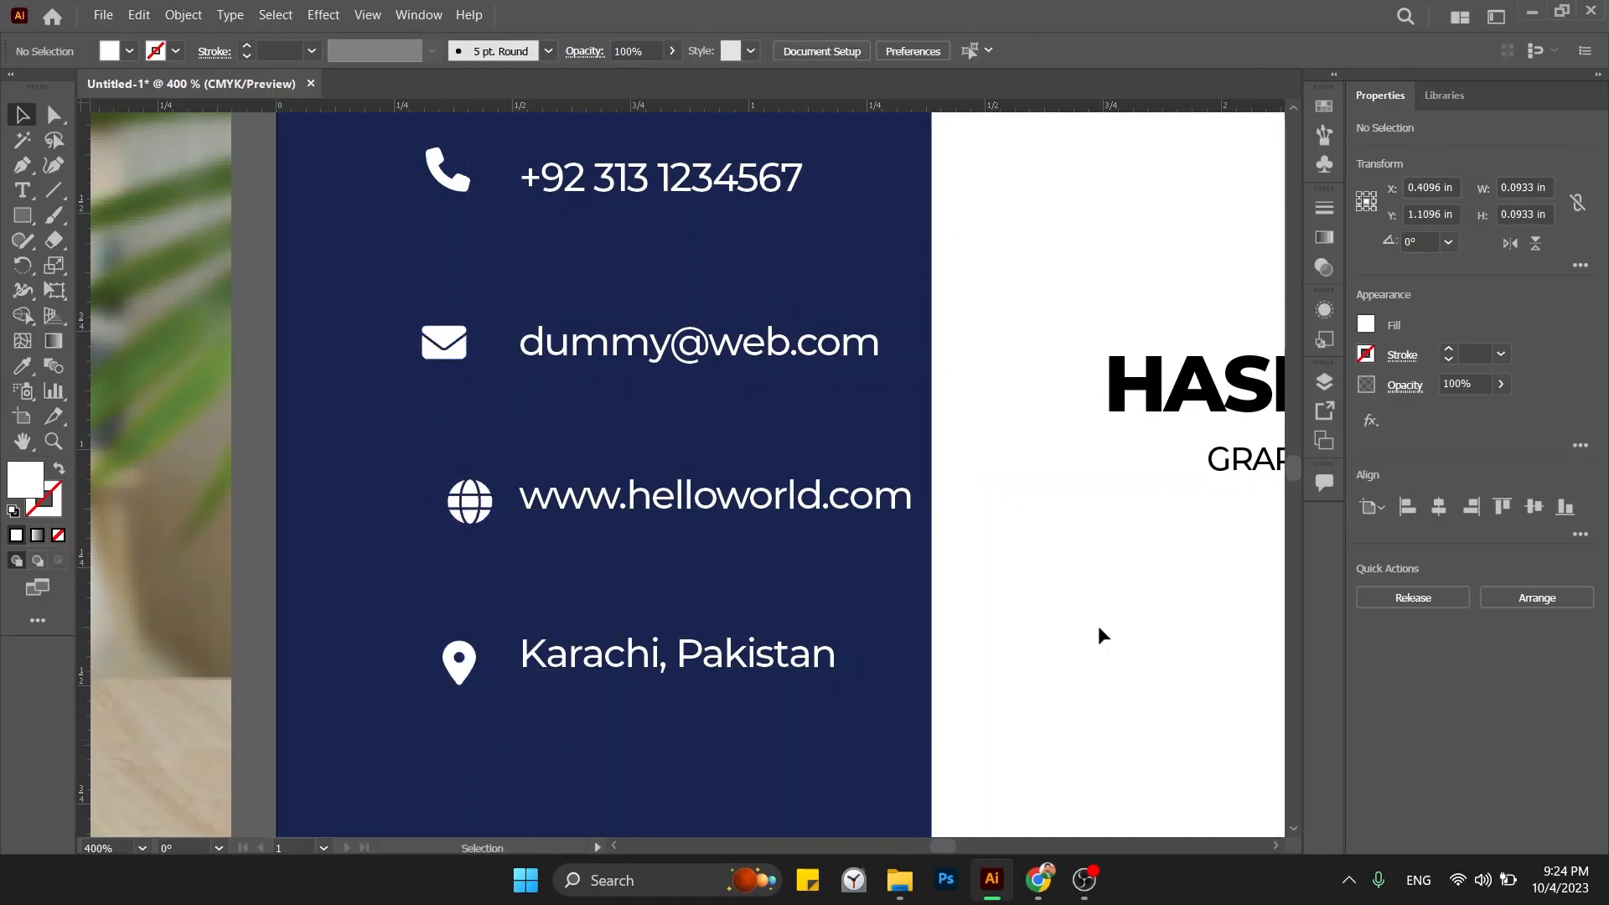
key(ctrl+minus)
key(ctrl+minus)
drag(1098, 625, 1025, 642)
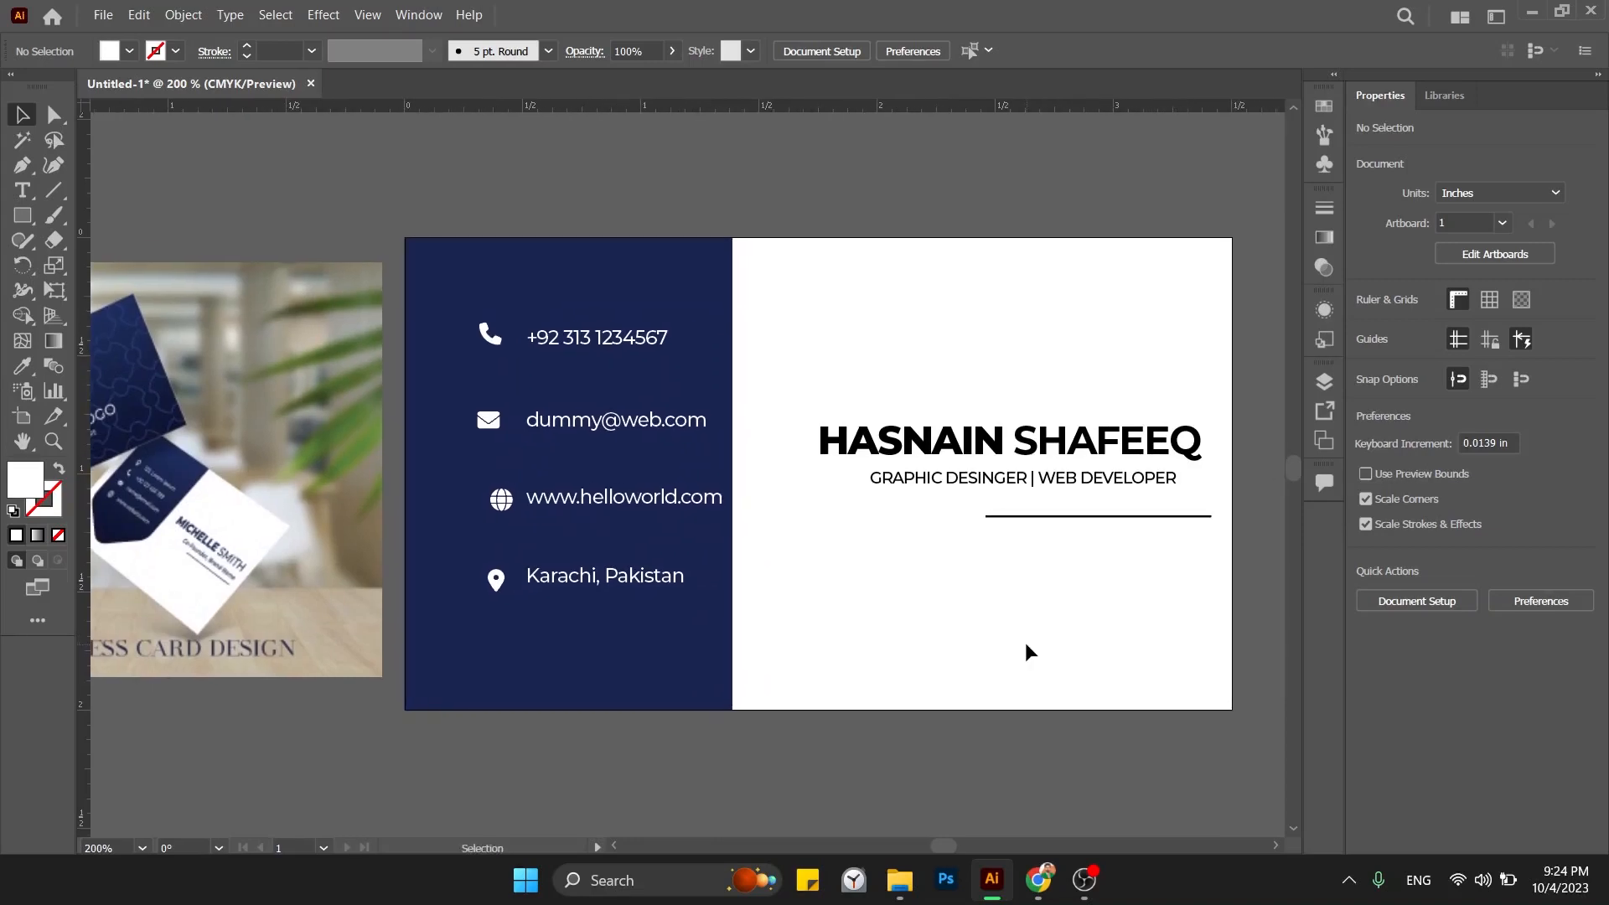
Round the navy panel's bottom-right corner and turn a 180°-rotated copy into a thin right-edge strip.
click(723, 674)
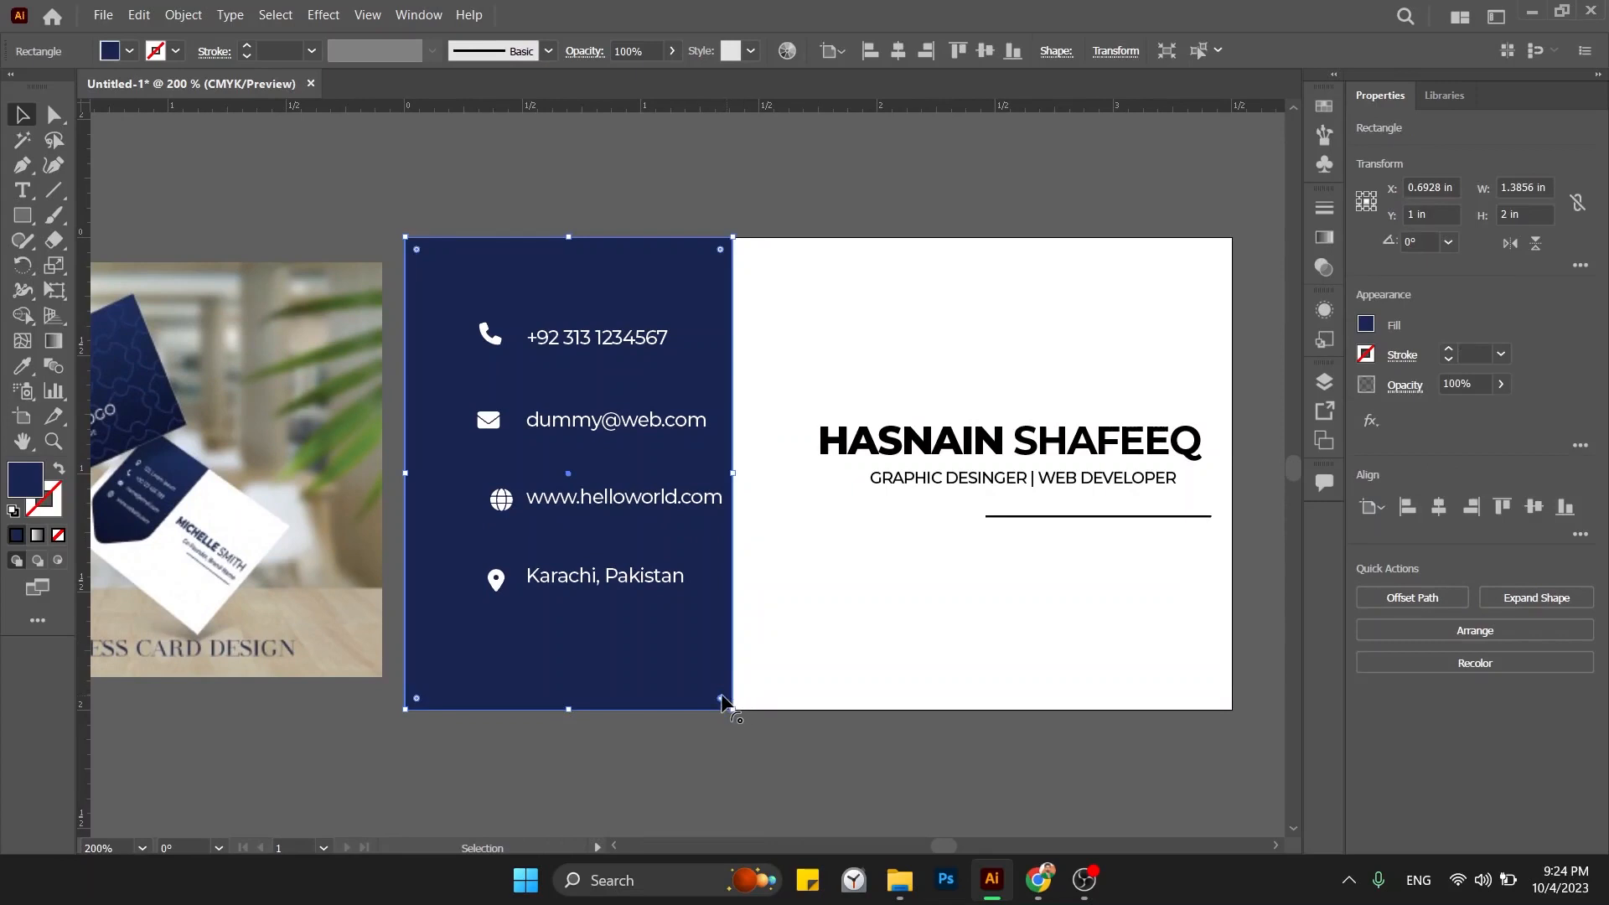
drag(715, 694, 1023, 620)
click(797, 653)
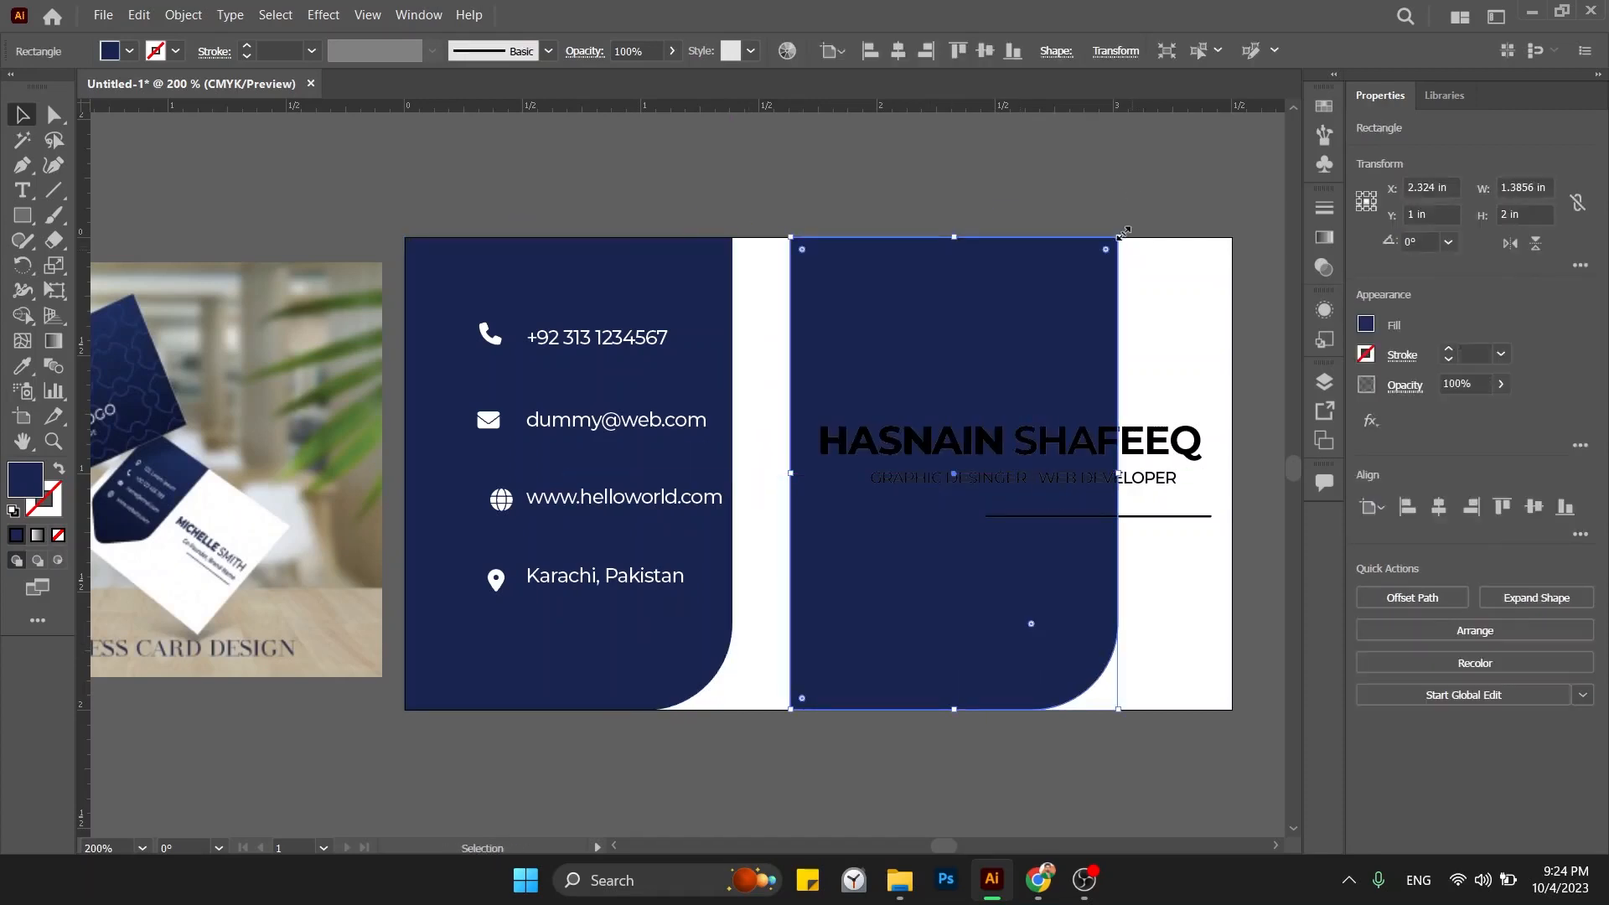
drag(1123, 231, 955, 590)
drag(905, 474, 1171, 503)
click(1264, 506)
Shift the name, title and divider block left and slightly up.
click(1136, 443)
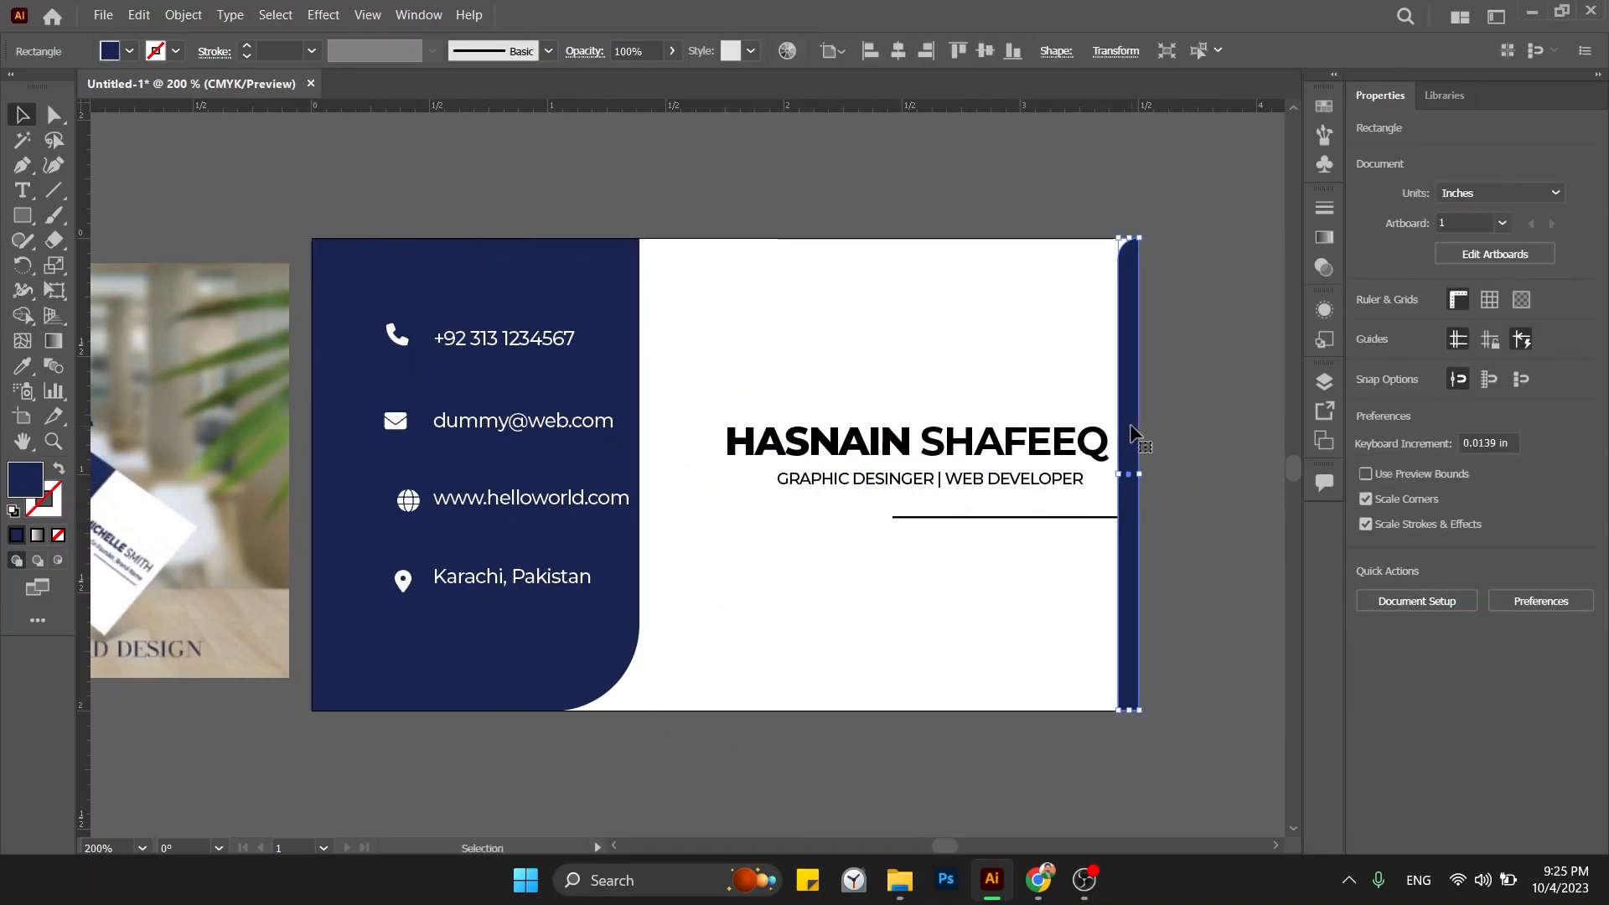
drag(1063, 405, 992, 593)
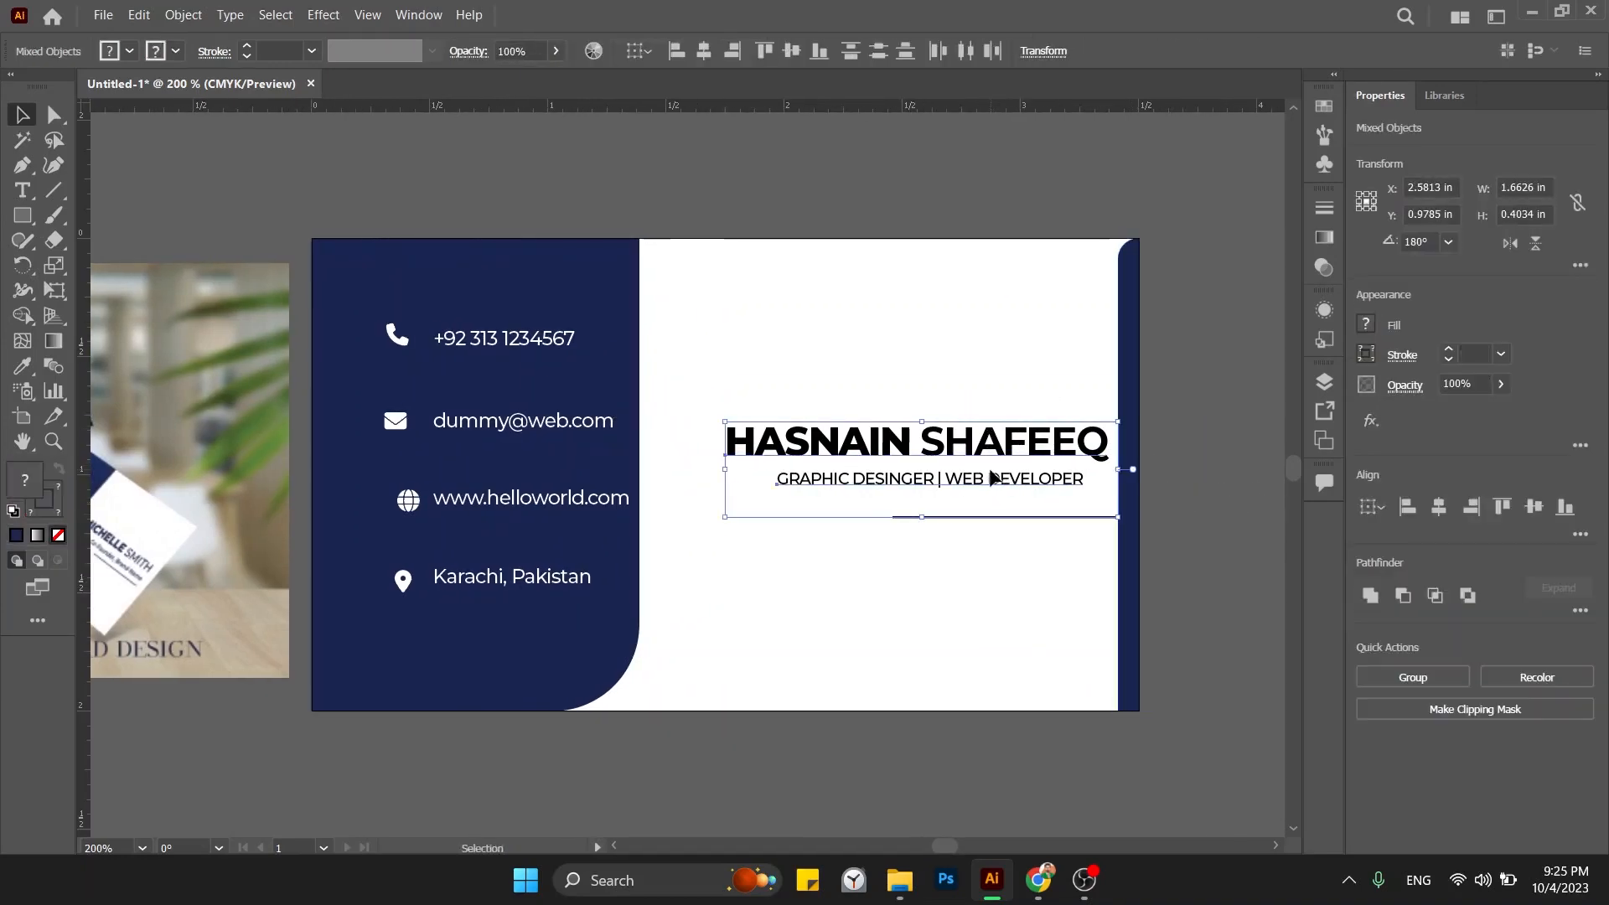
key(ctrl+shift+a)
click(964, 463)
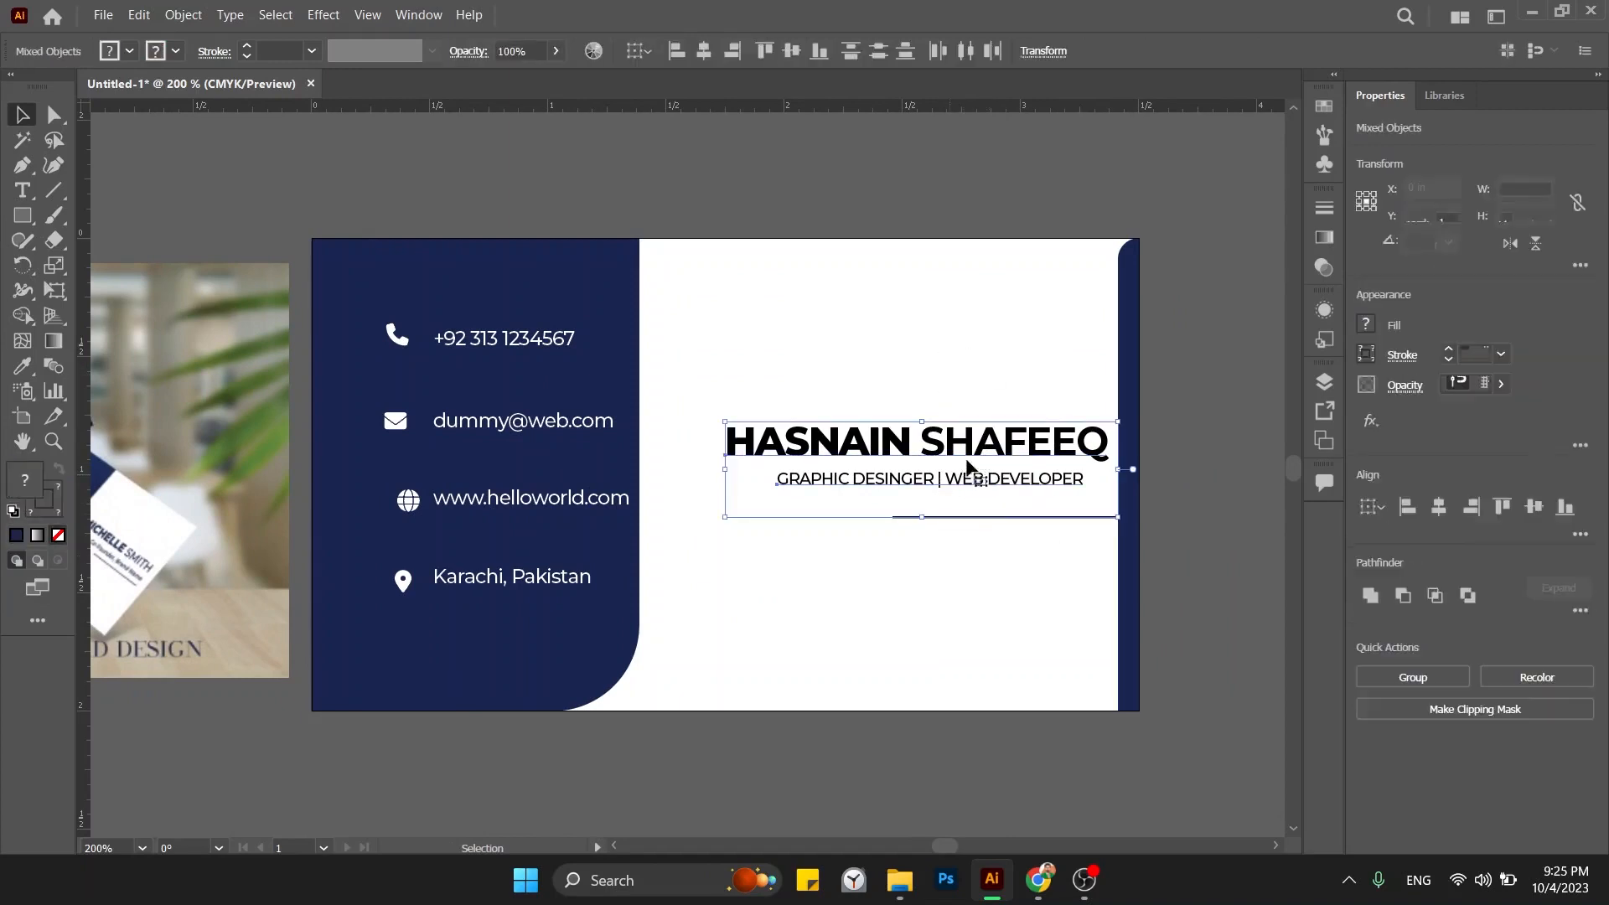
drag(964, 464, 917, 452)
click(1194, 499)
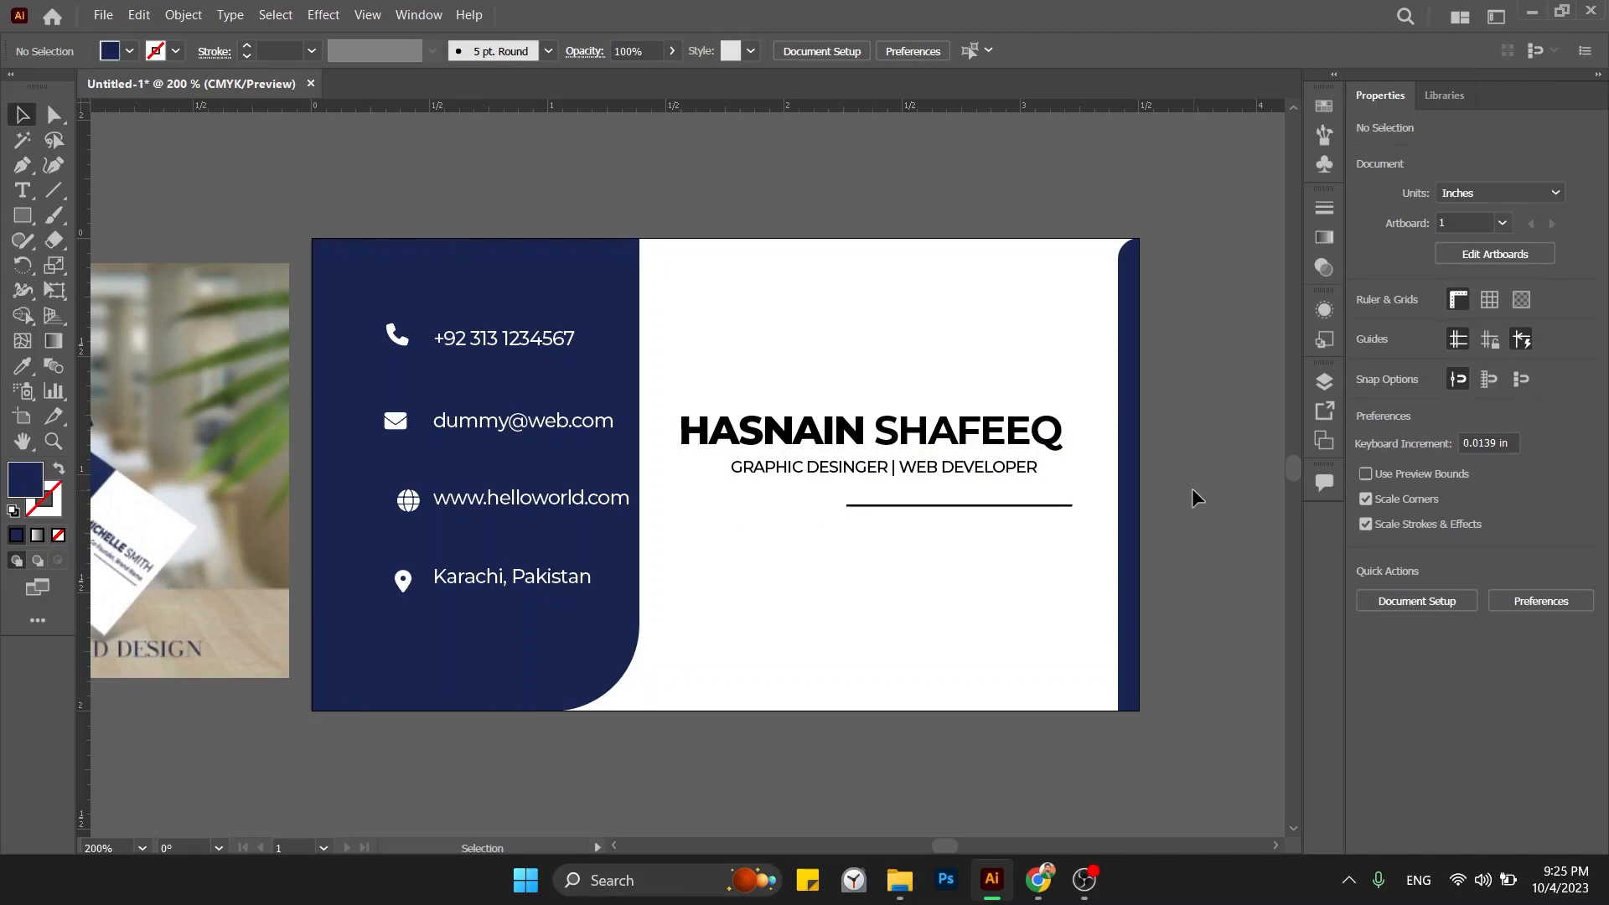
Right-align the name, subtitle and underline so their right edges match.
drag(977, 513, 880, 453)
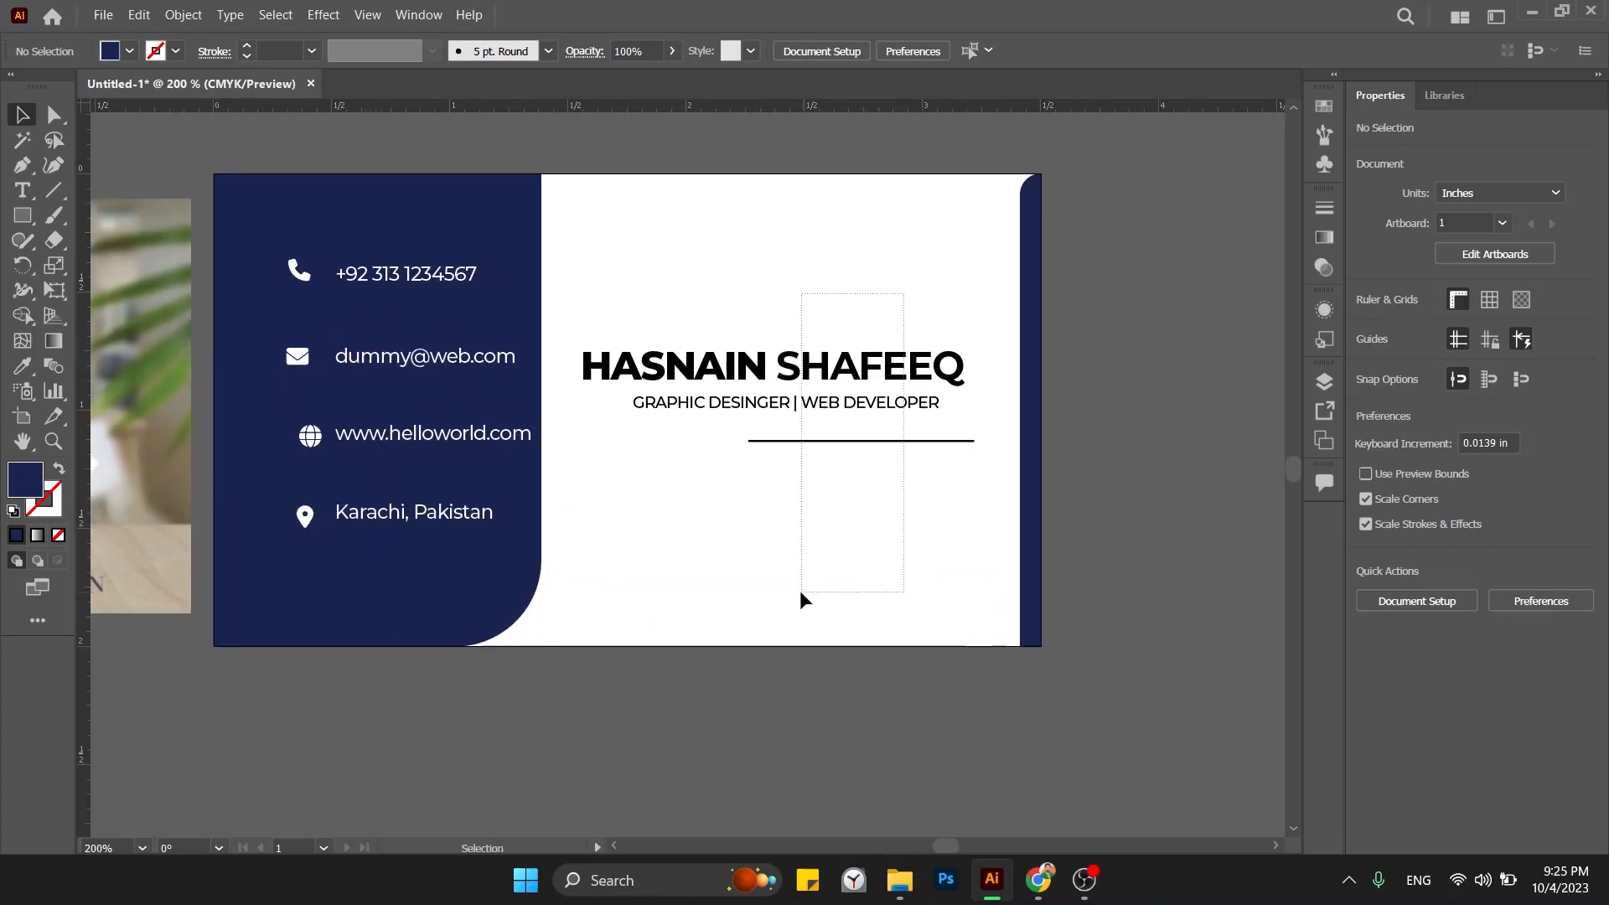
drag(800, 594, 800, 592)
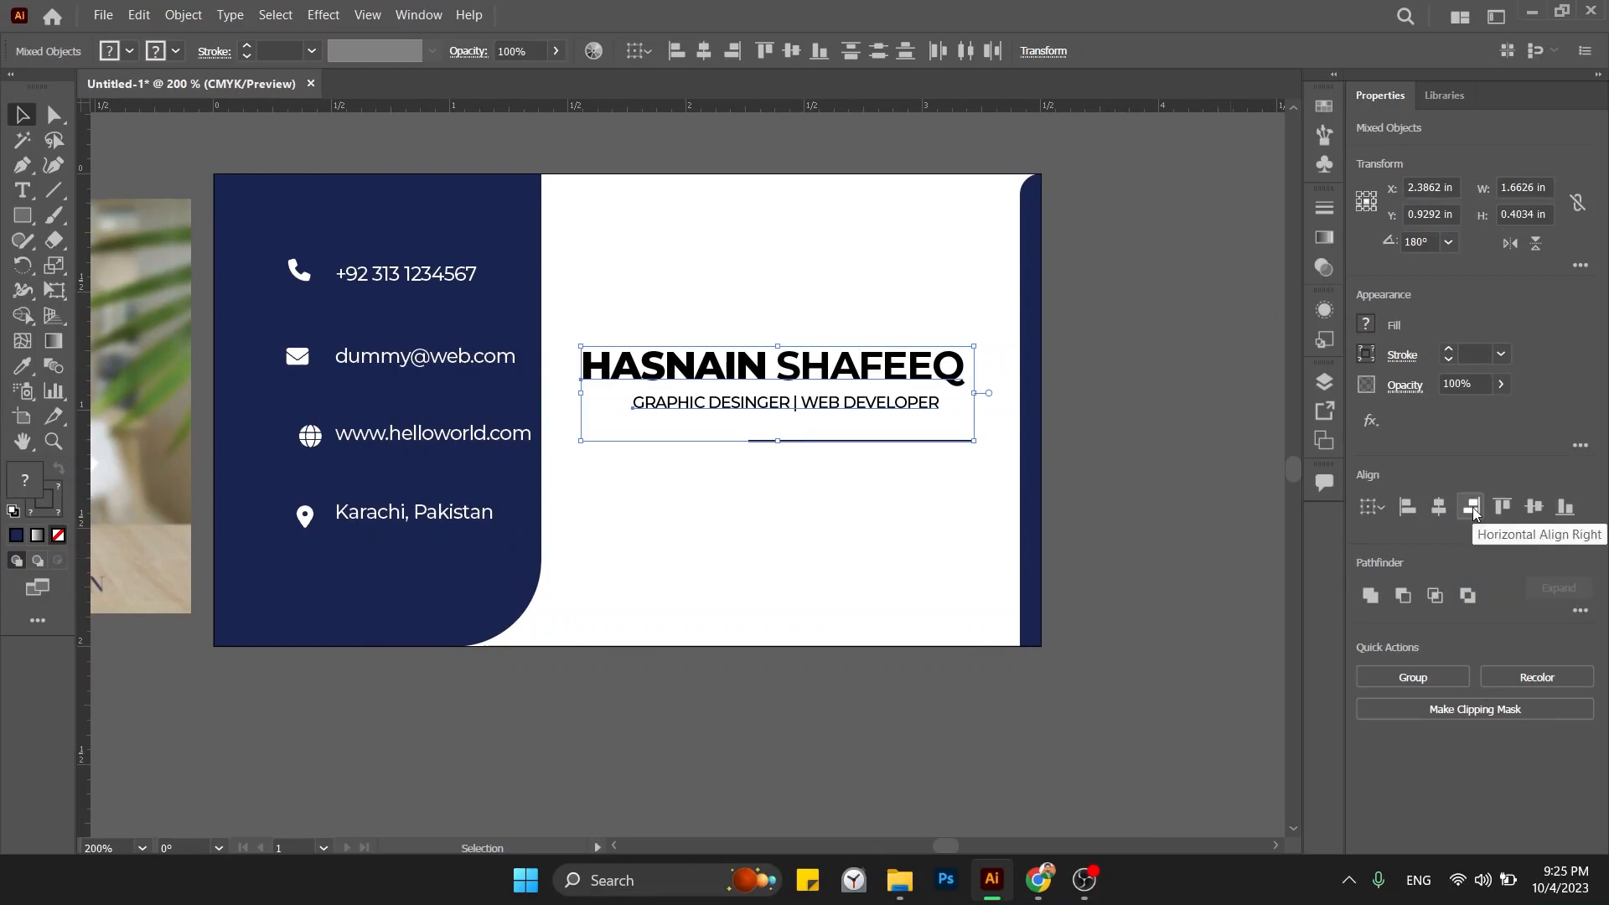
click(1472, 507)
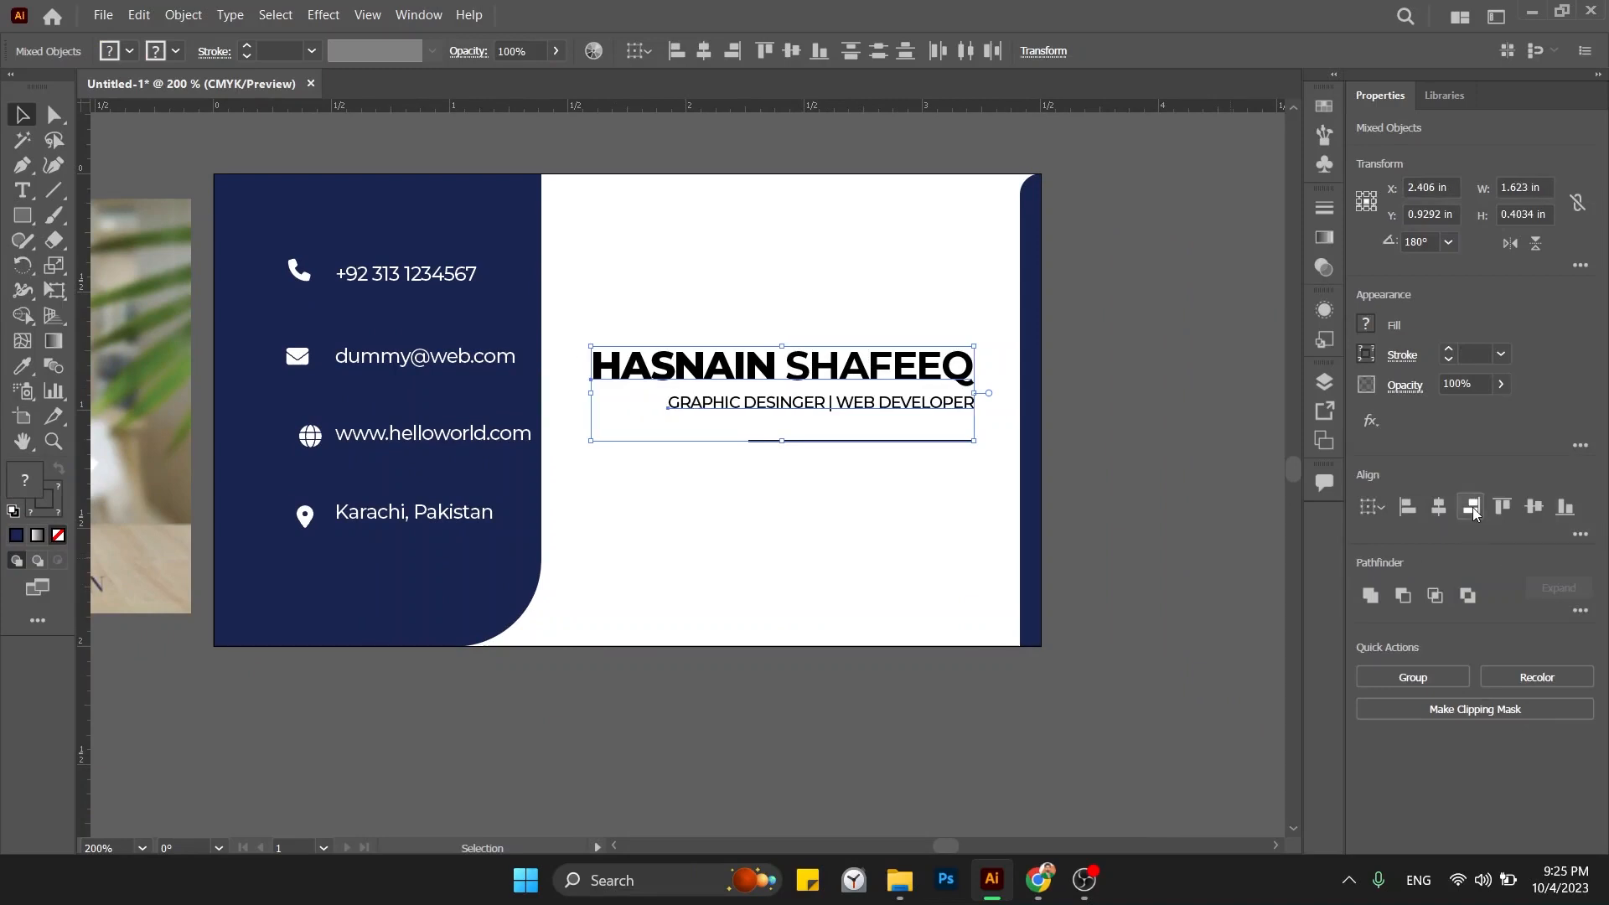
click(1090, 495)
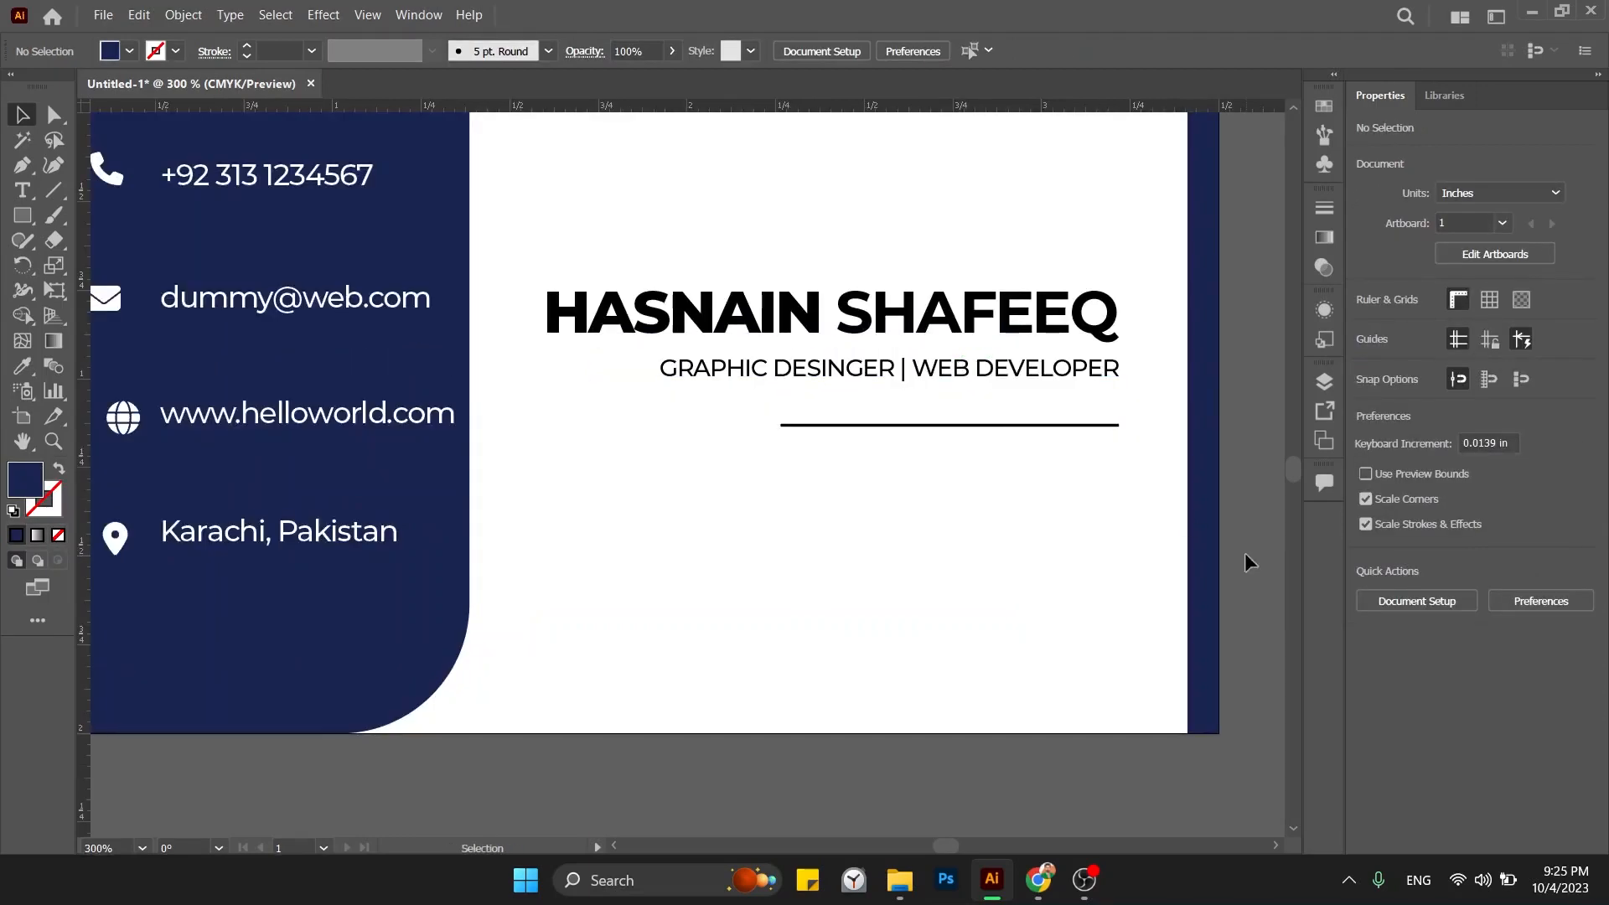
Try a left nudge on the subtitle, undo it, and zoom out to the whole card.
click(1098, 370)
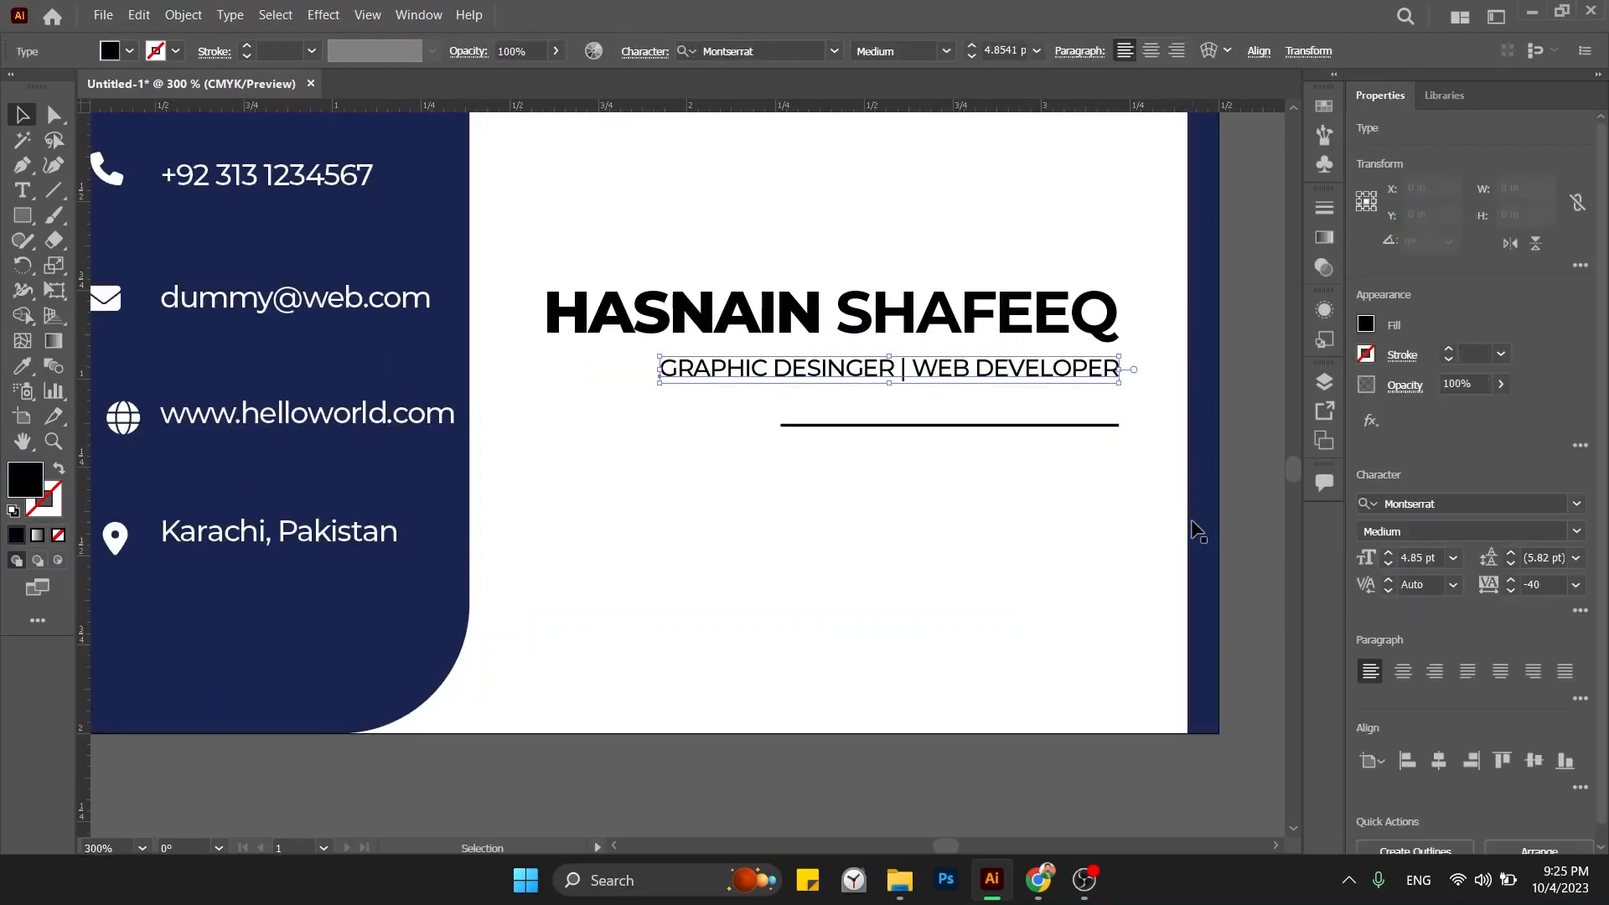
key(Left)
key(Left)
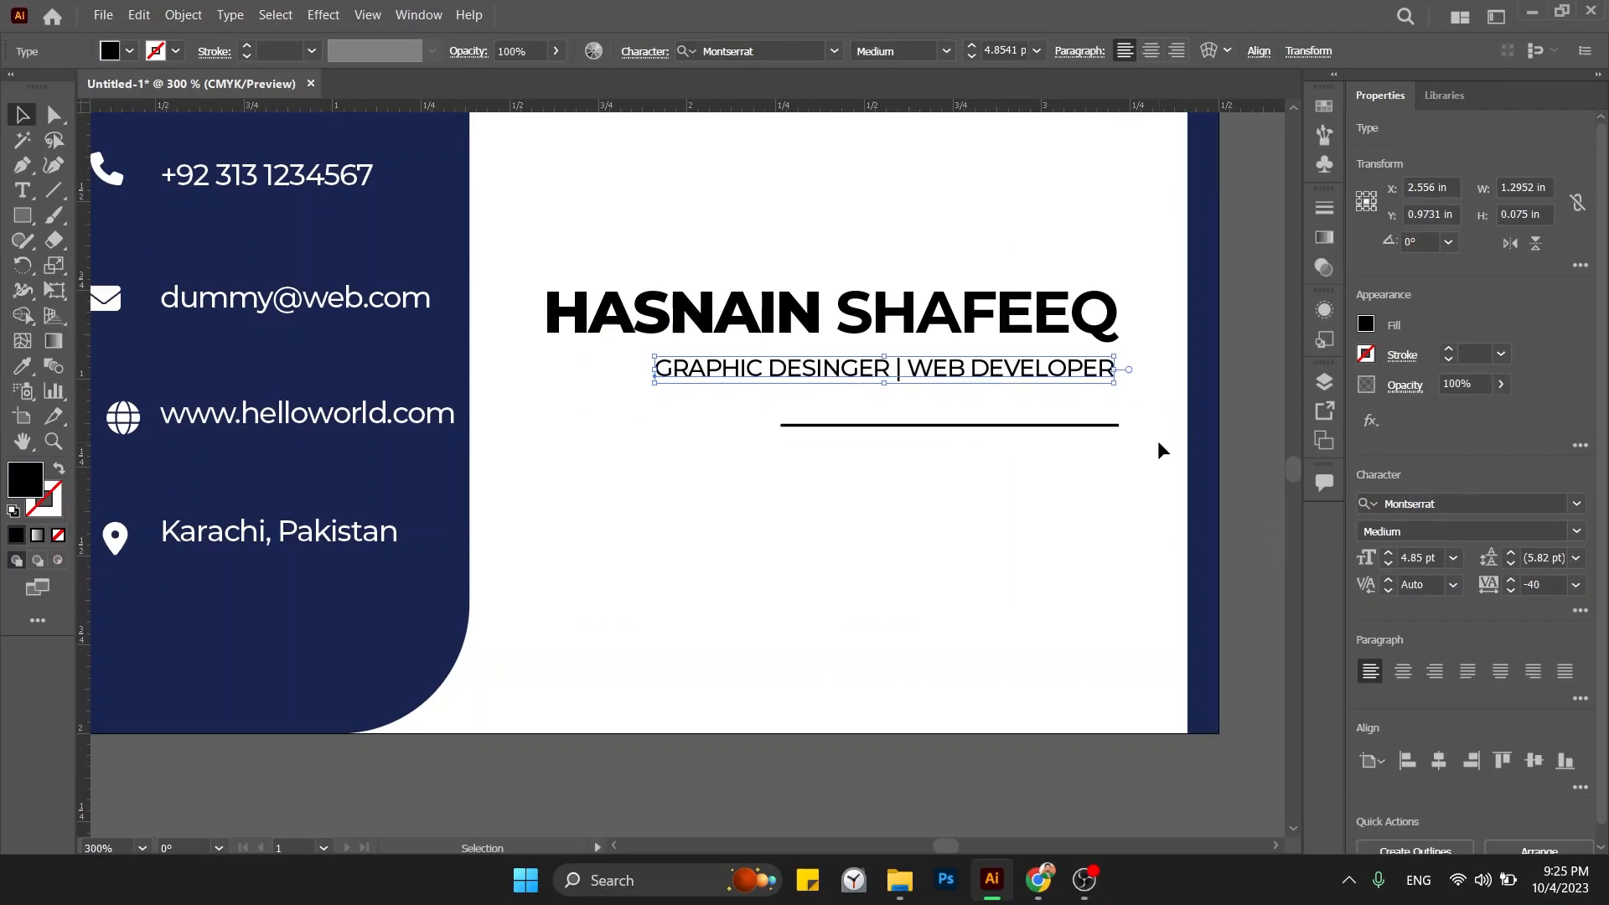
click(1123, 471)
key(ctrl+z)
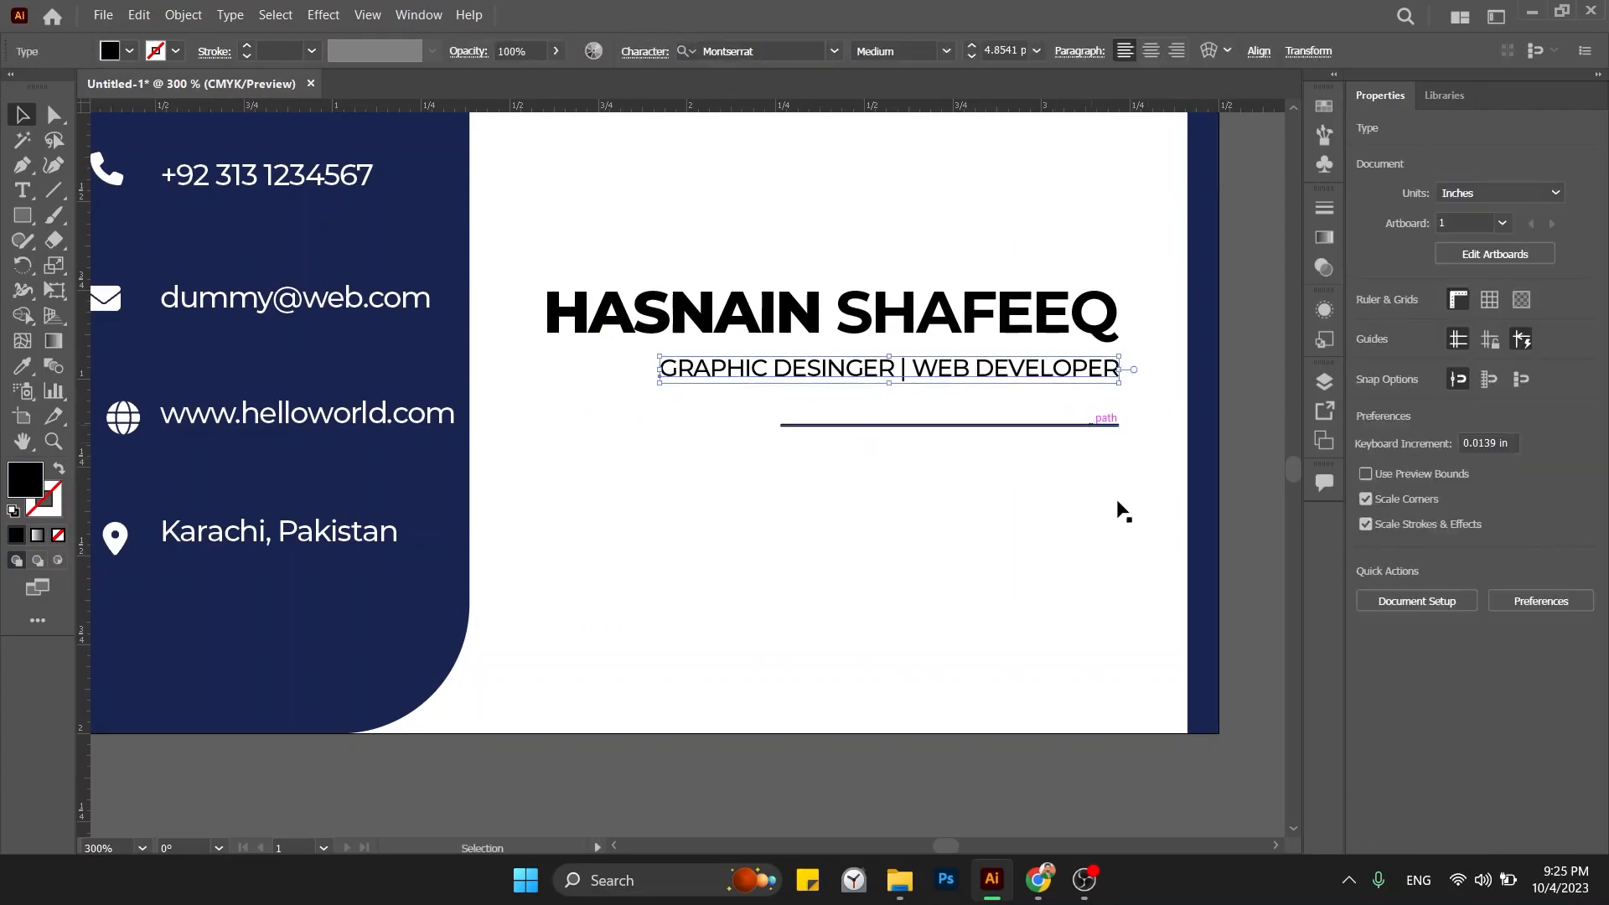
click(1123, 337)
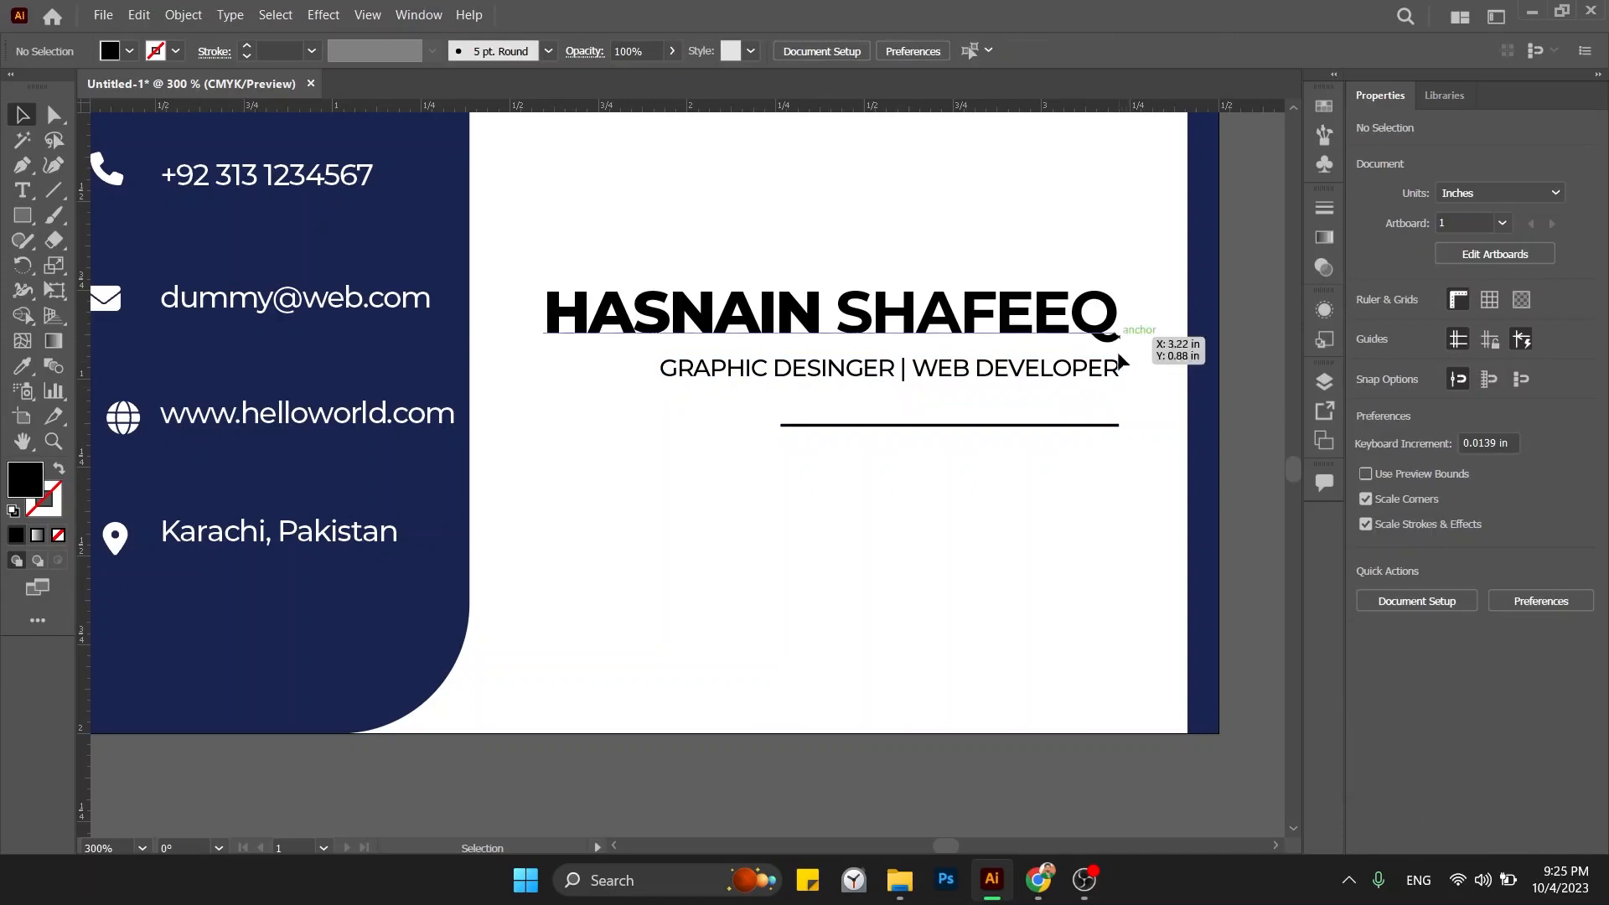
drag(1058, 459, 1046, 496)
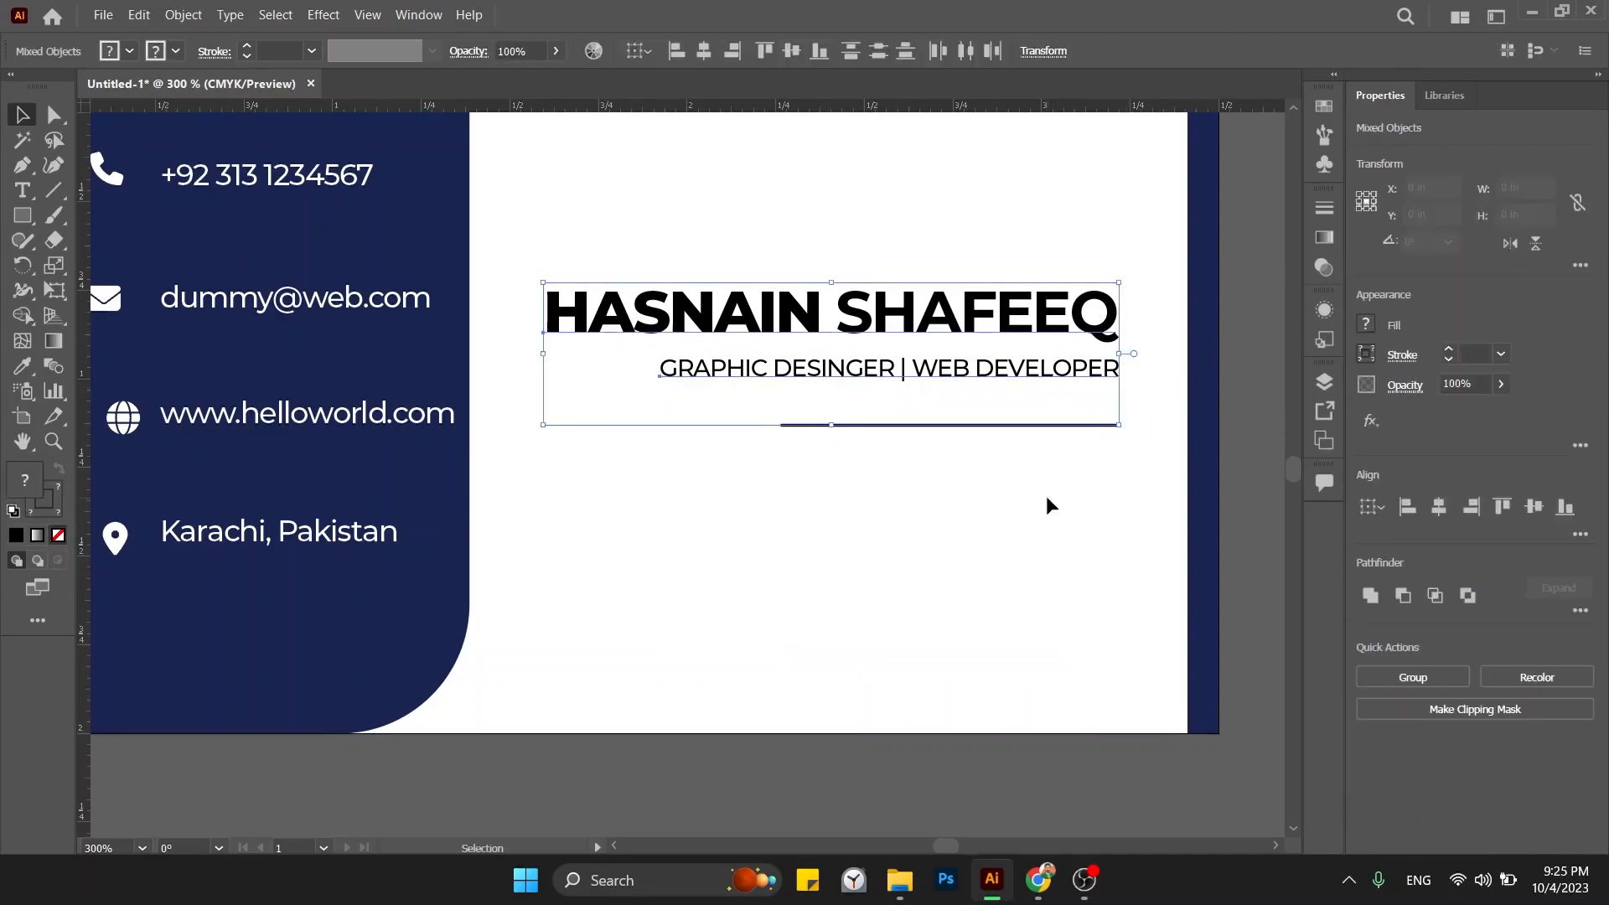
click(1046, 495)
key(ctrl+minus)
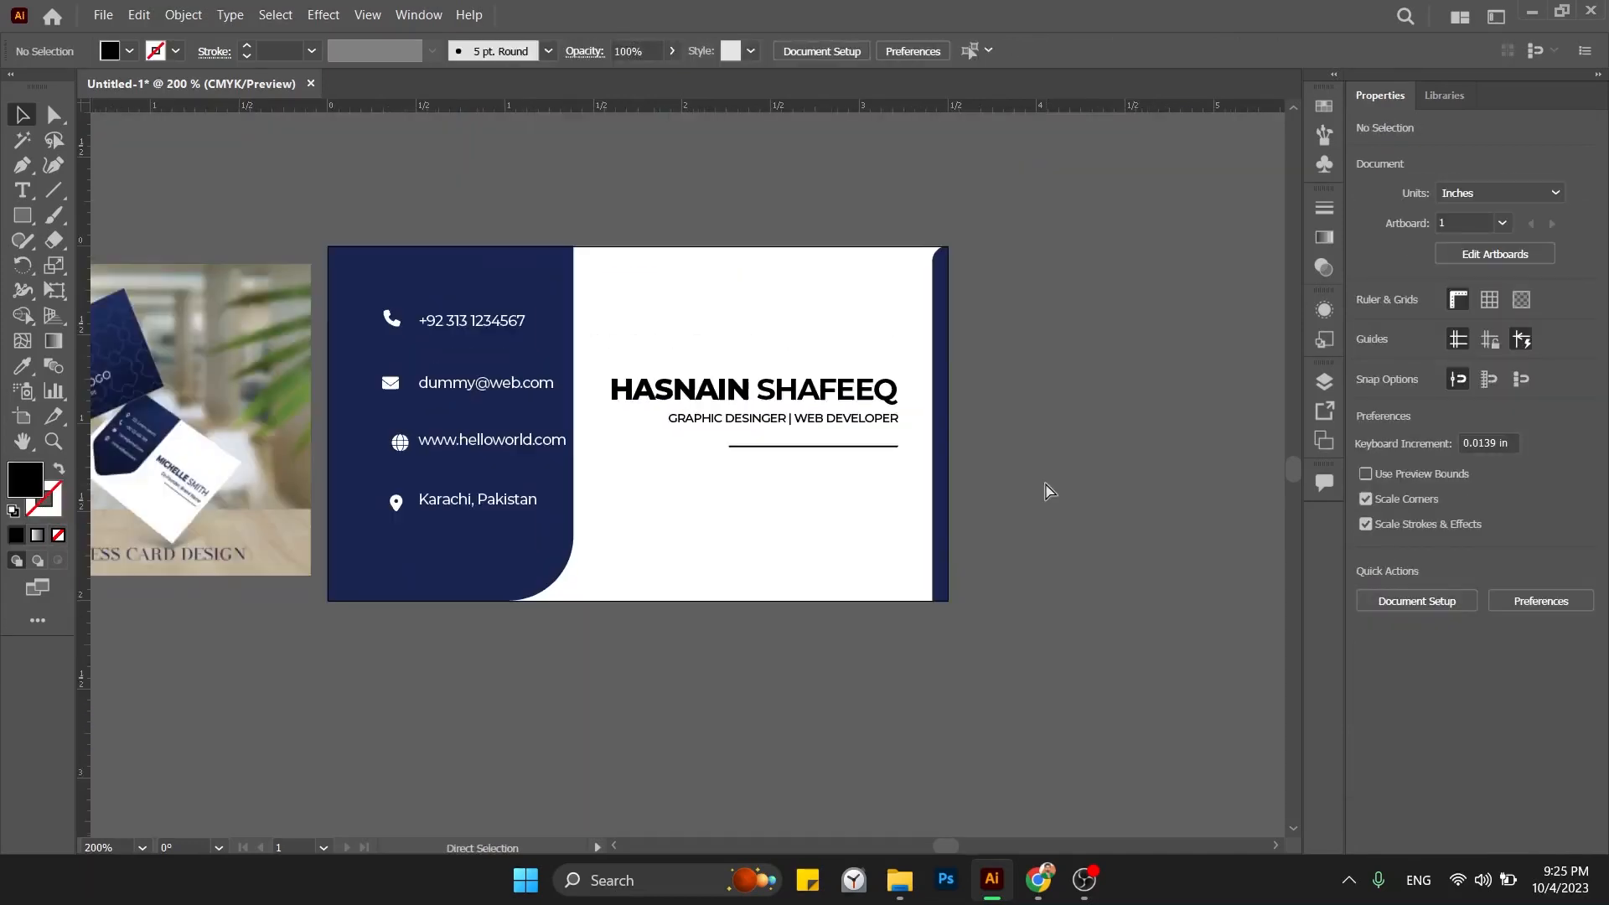
Shift the subtitle left and right until its right edge nearly meets the name's.
key(ctrl+plus)
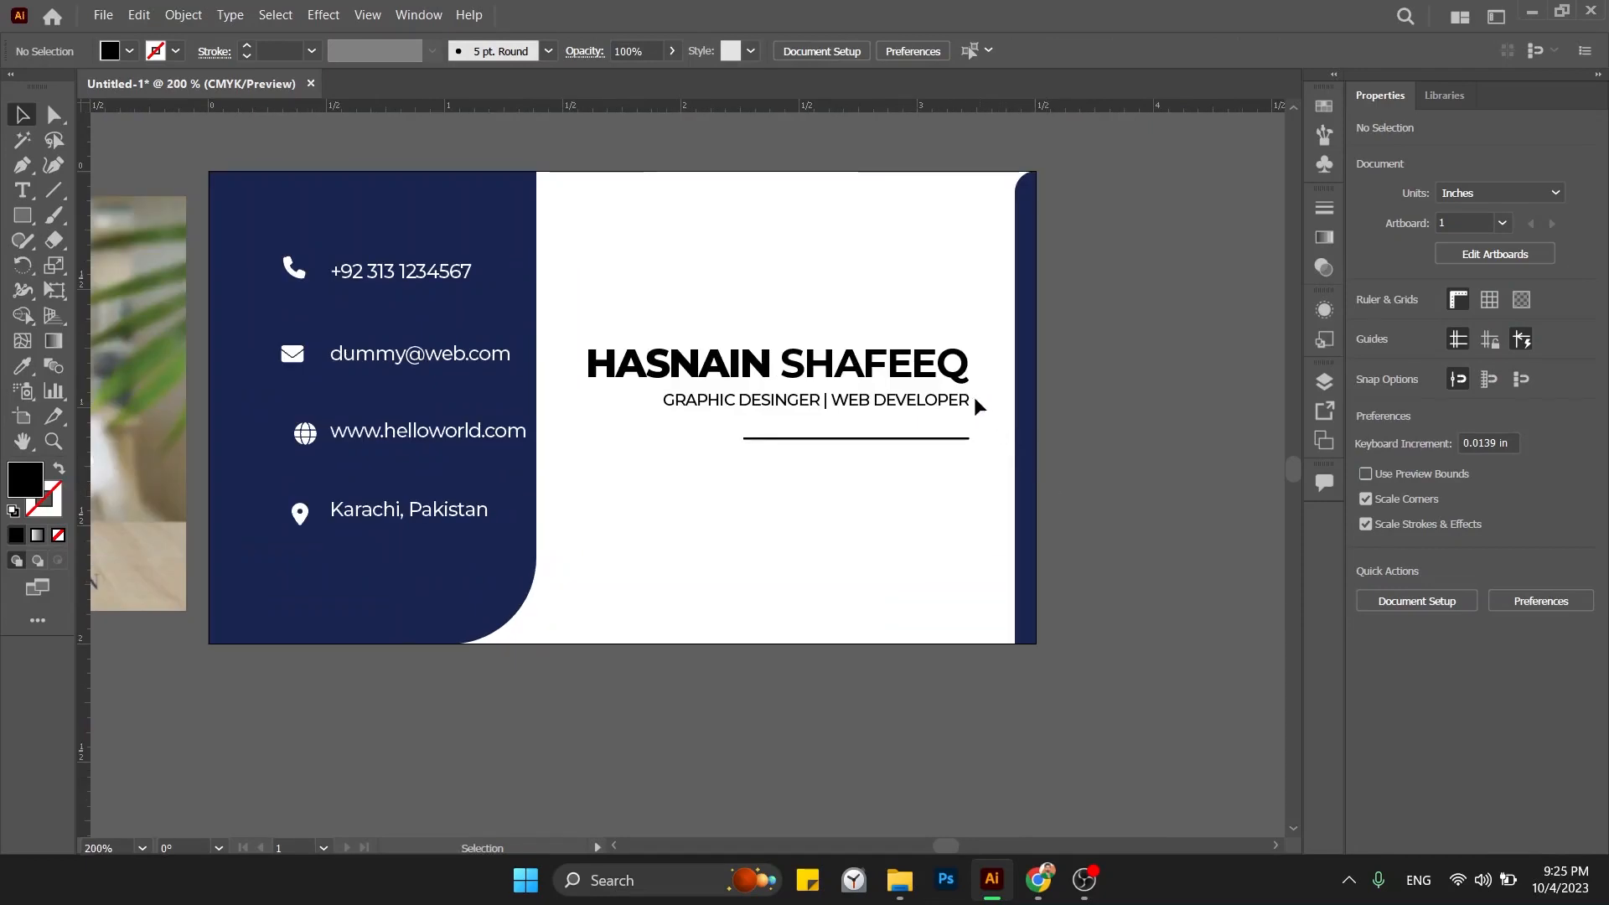
click(972, 399)
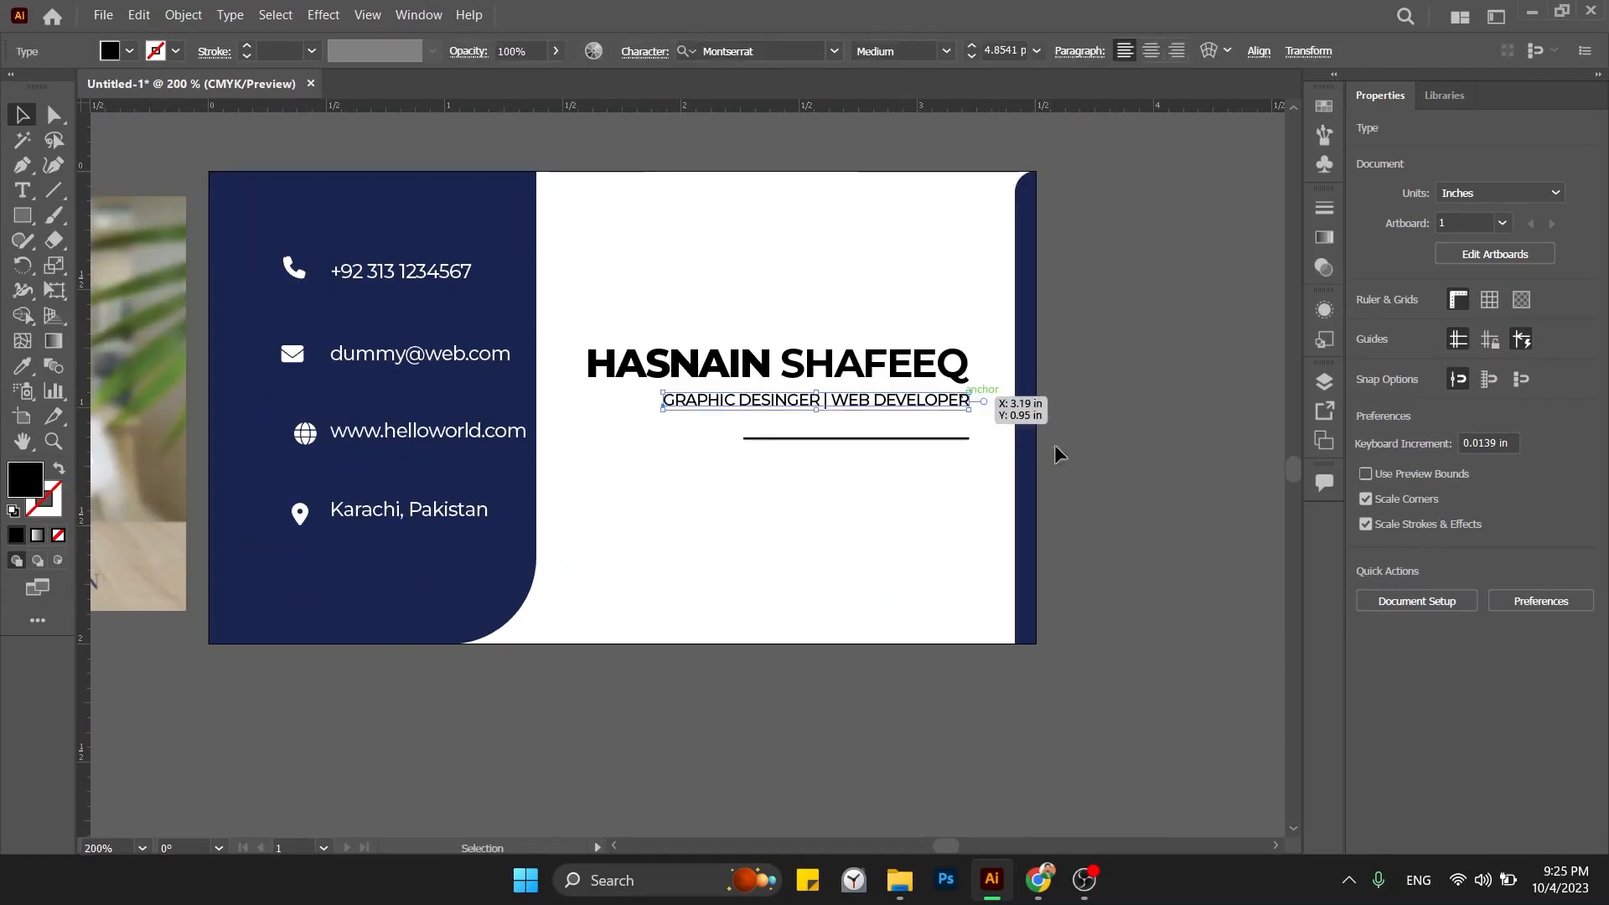
click(1113, 500)
drag(957, 401, 953, 401)
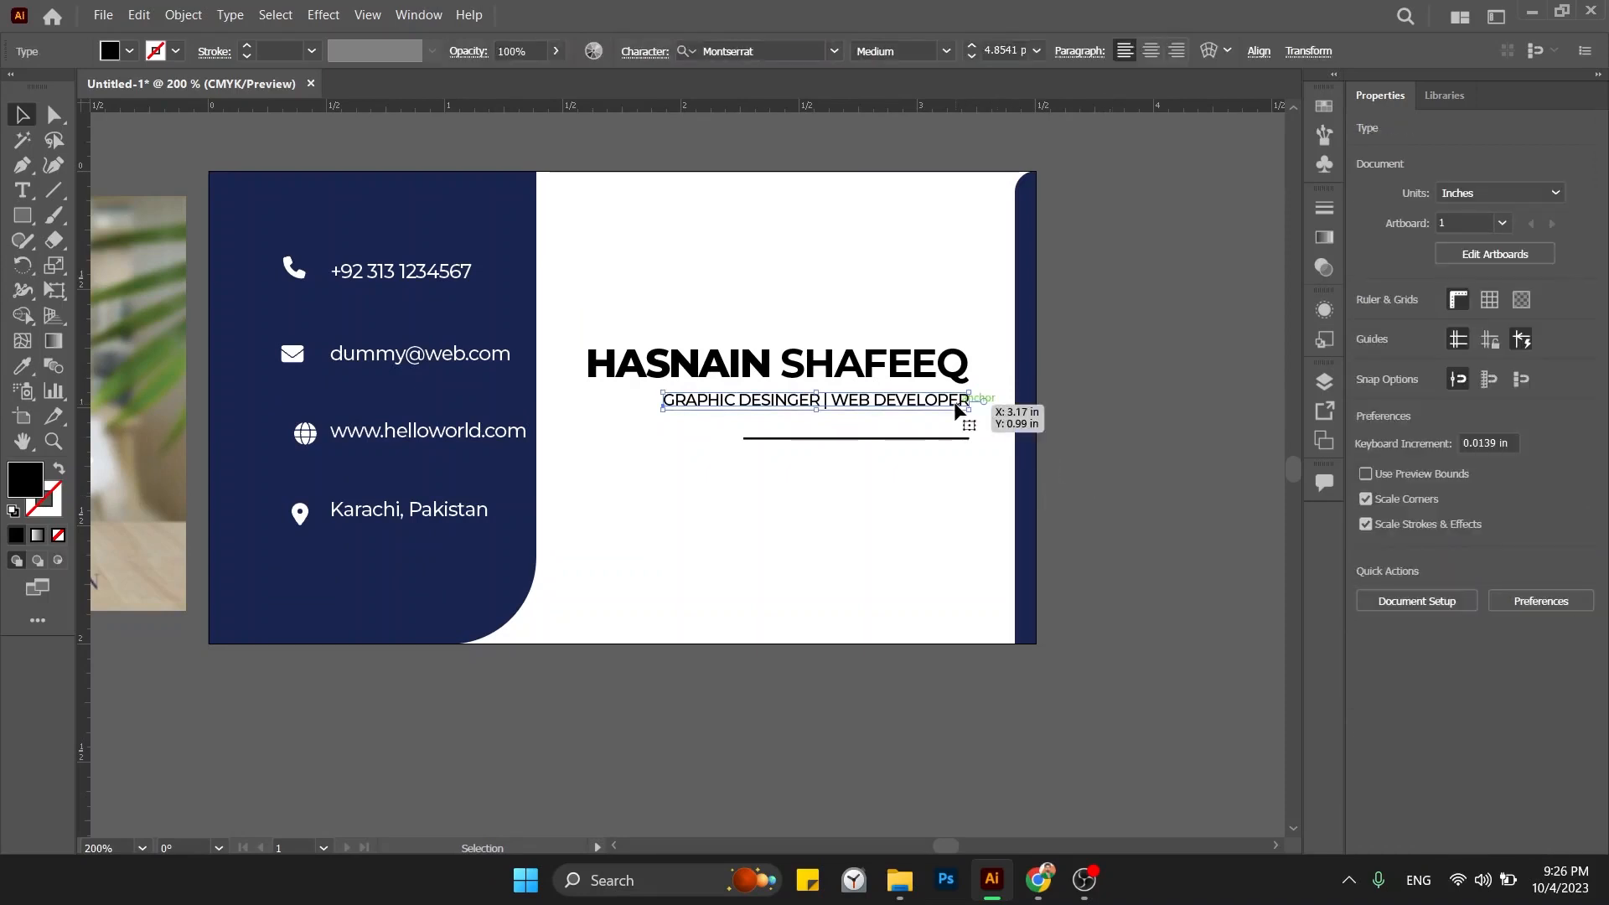
click(977, 446)
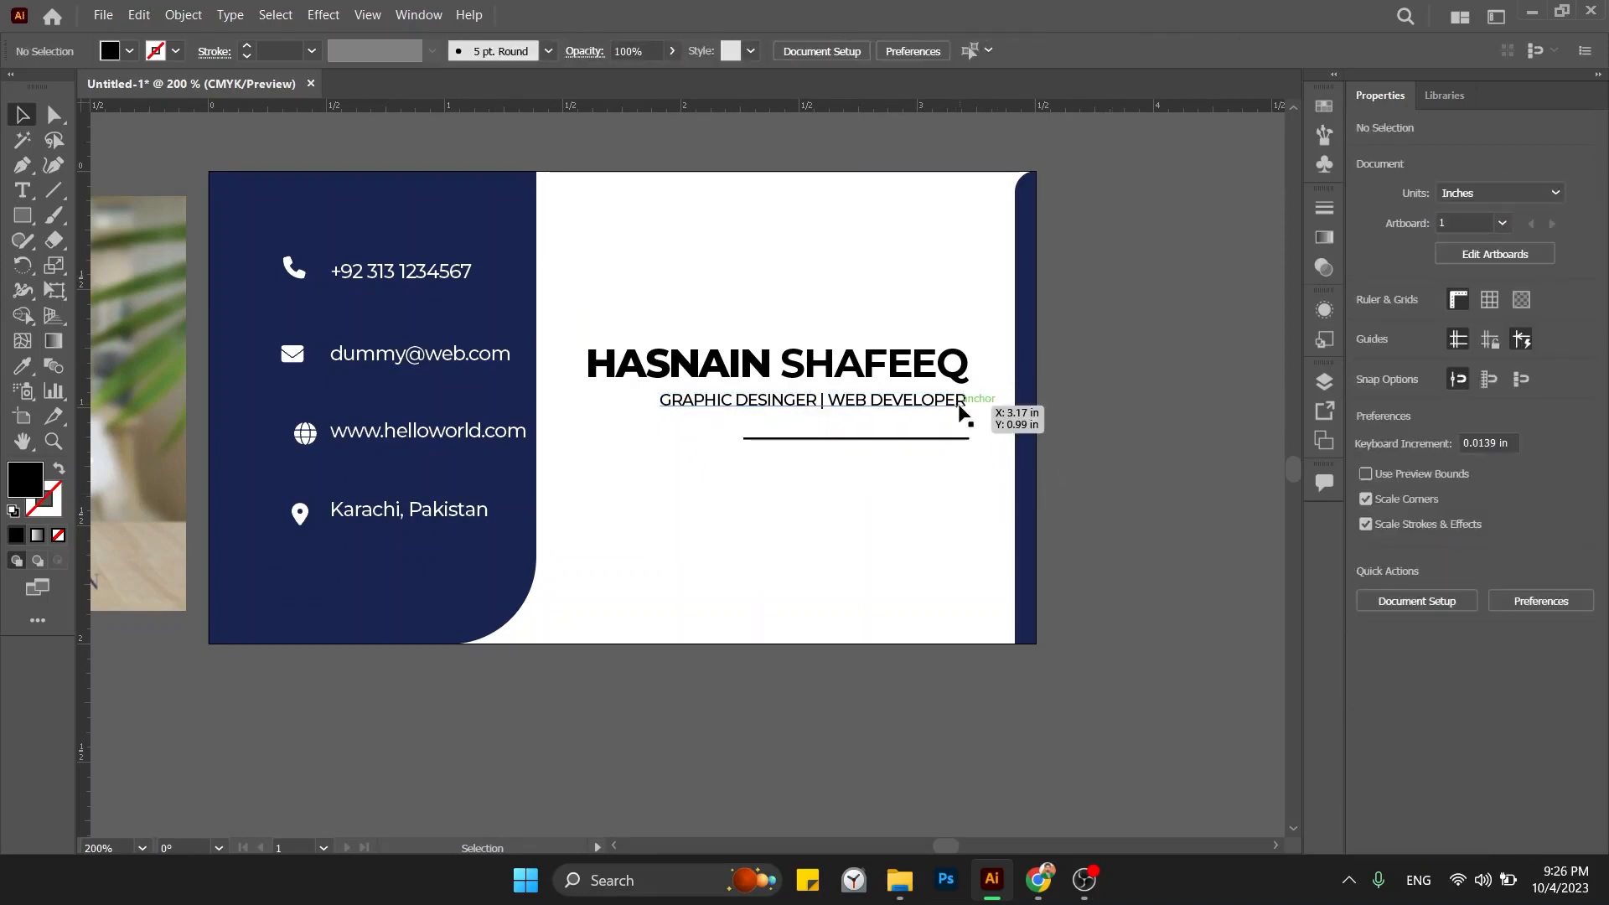
scroll(979, 449, up, 3)
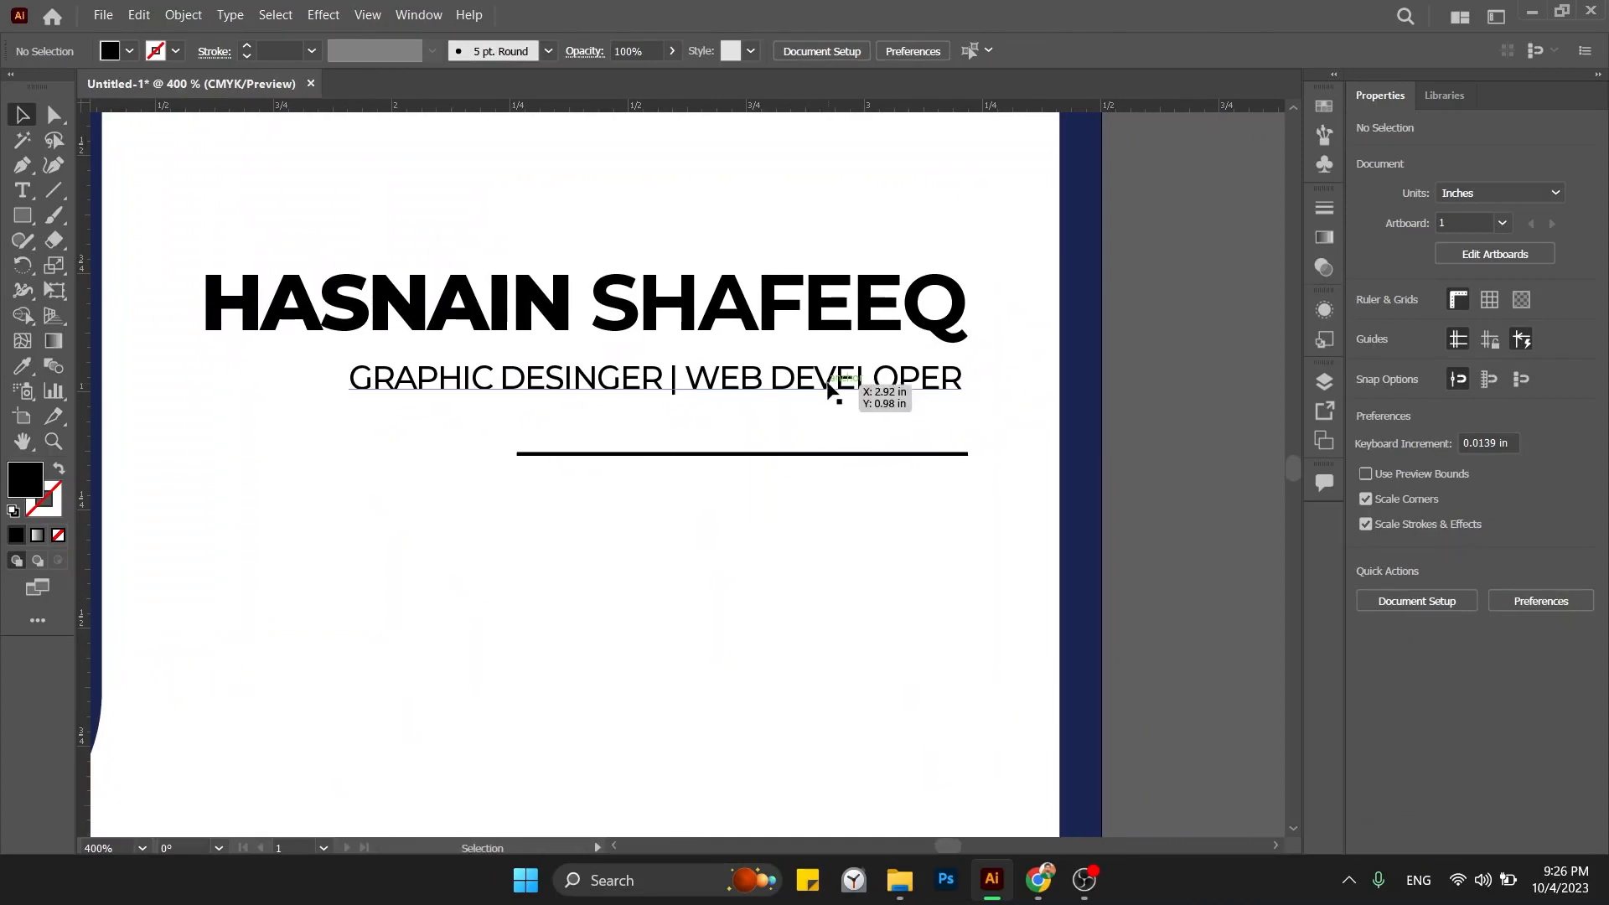
drag(821, 390, 825, 389)
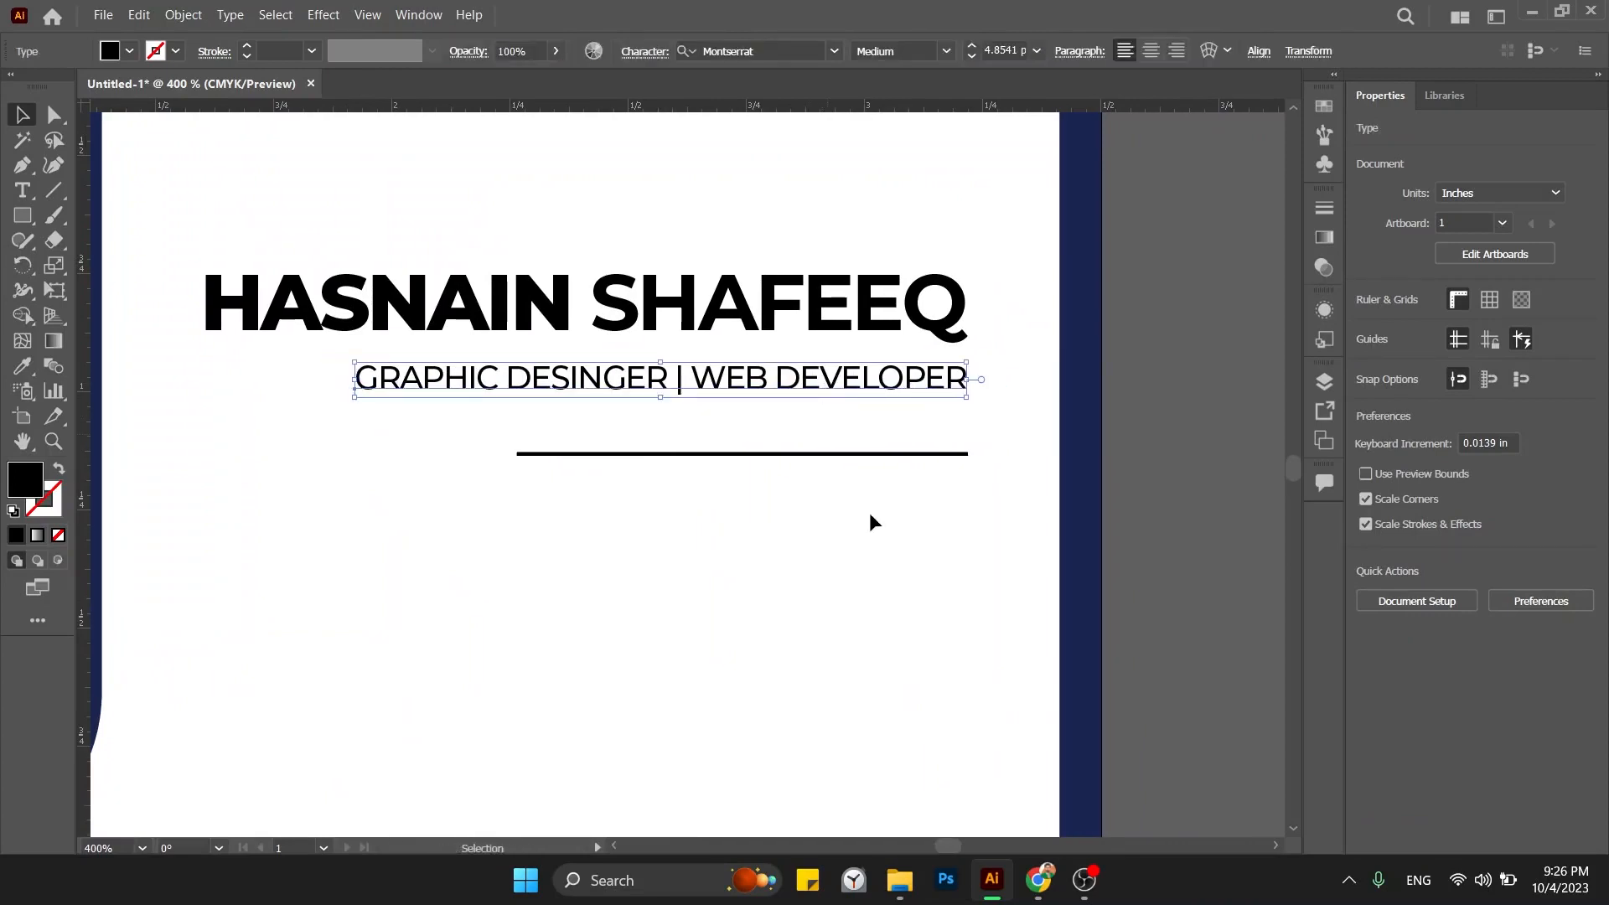
key(Left)
At close zoom, align the subtitle's end with the underline and trim the underline's right endpoint.
key(ctrl+plus)
key(ctrl+plus)
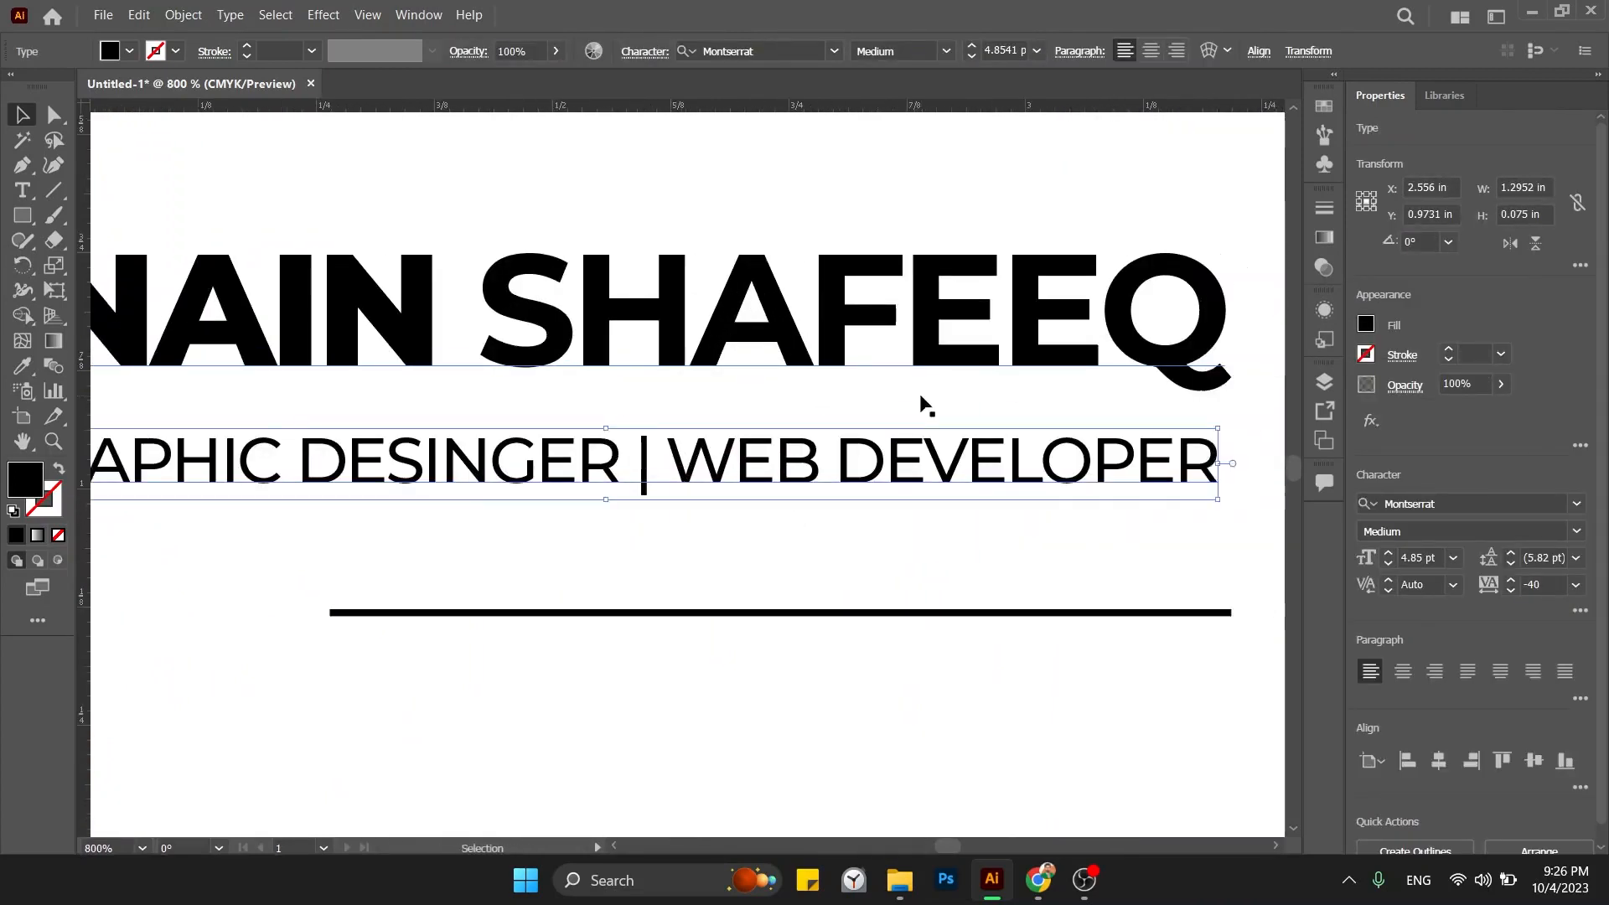
drag(945, 460, 936, 468)
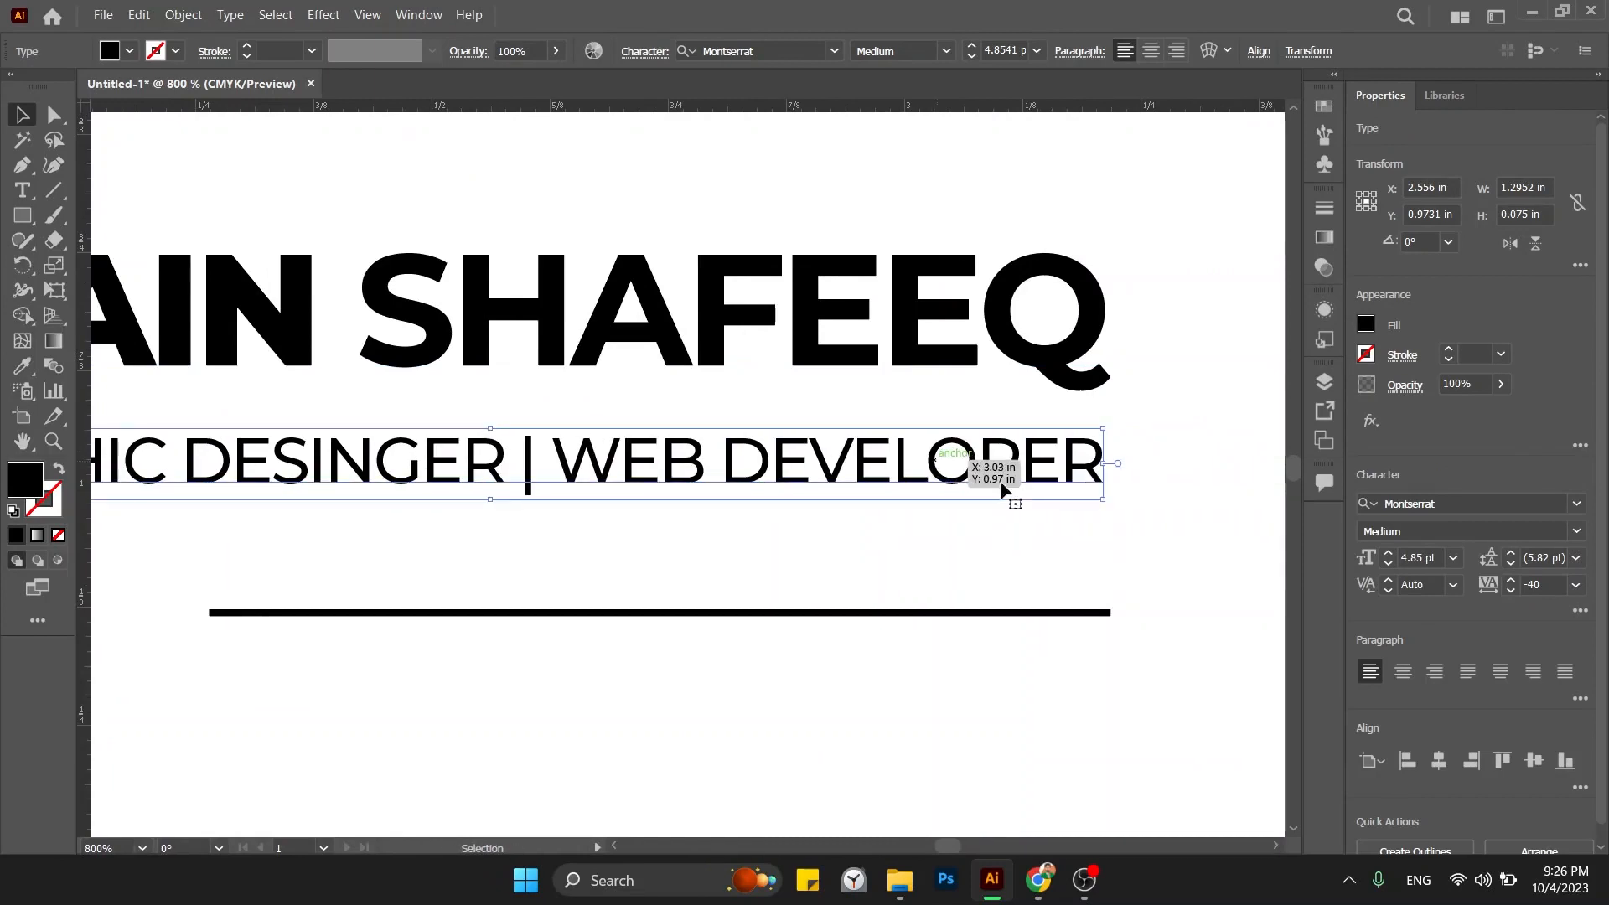
click(1067, 528)
drag(1095, 620, 1089, 620)
key(ctrl+minus)
key(ctrl+minus)
key(ctrl+minus)
key(ctrl+minus)
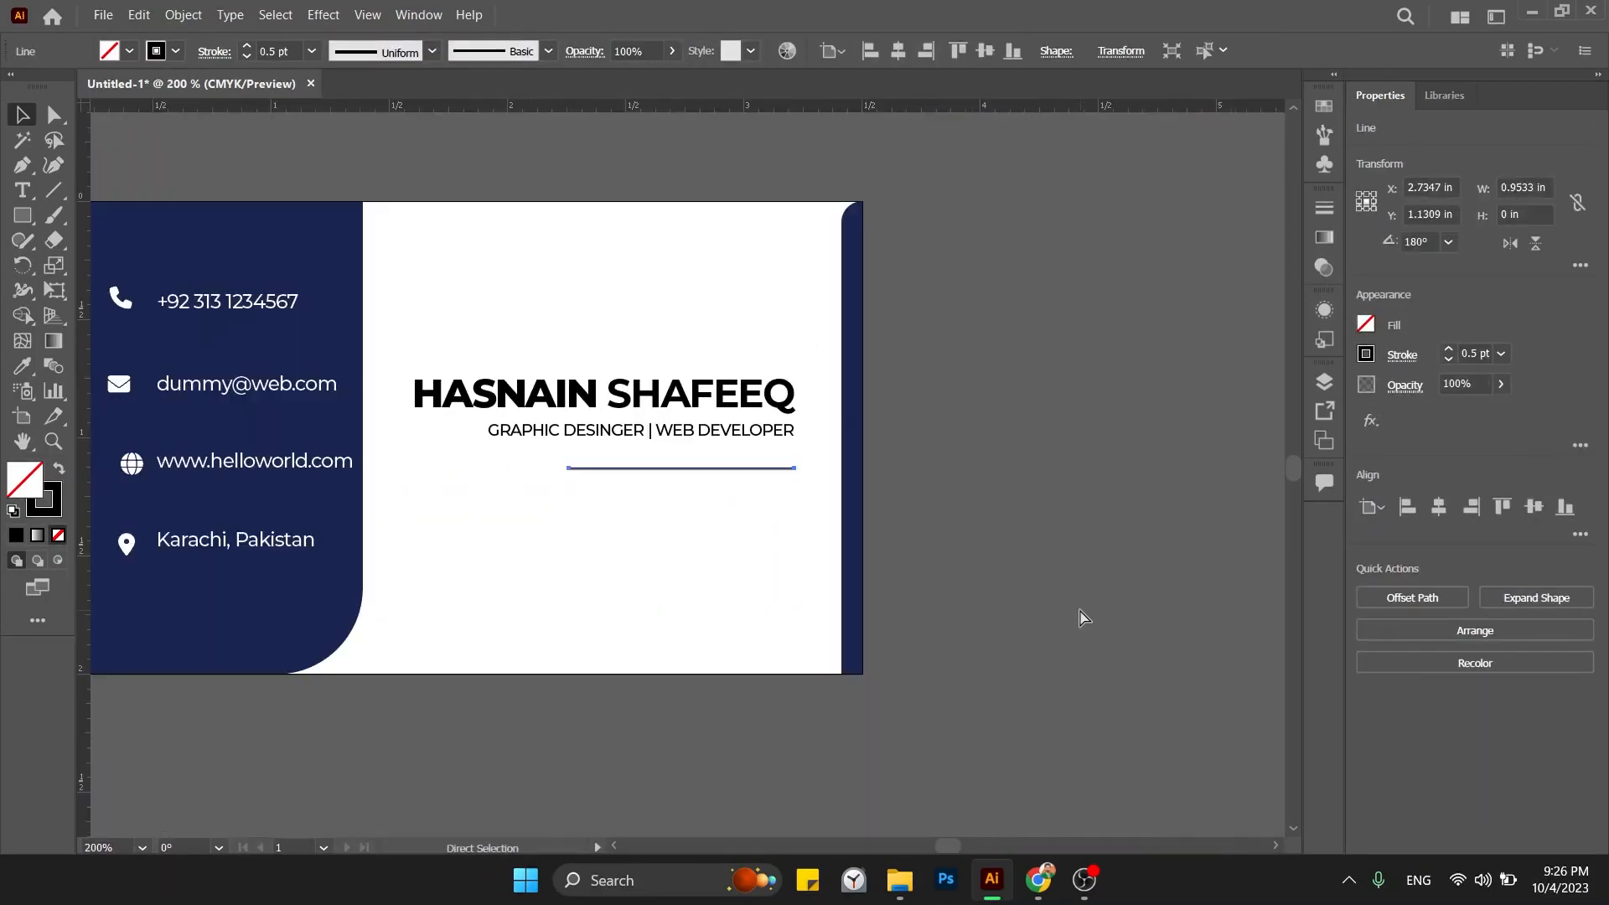
Move the underline up closer beneath the subtitle.
click(1079, 609)
drag(749, 469, 746, 454)
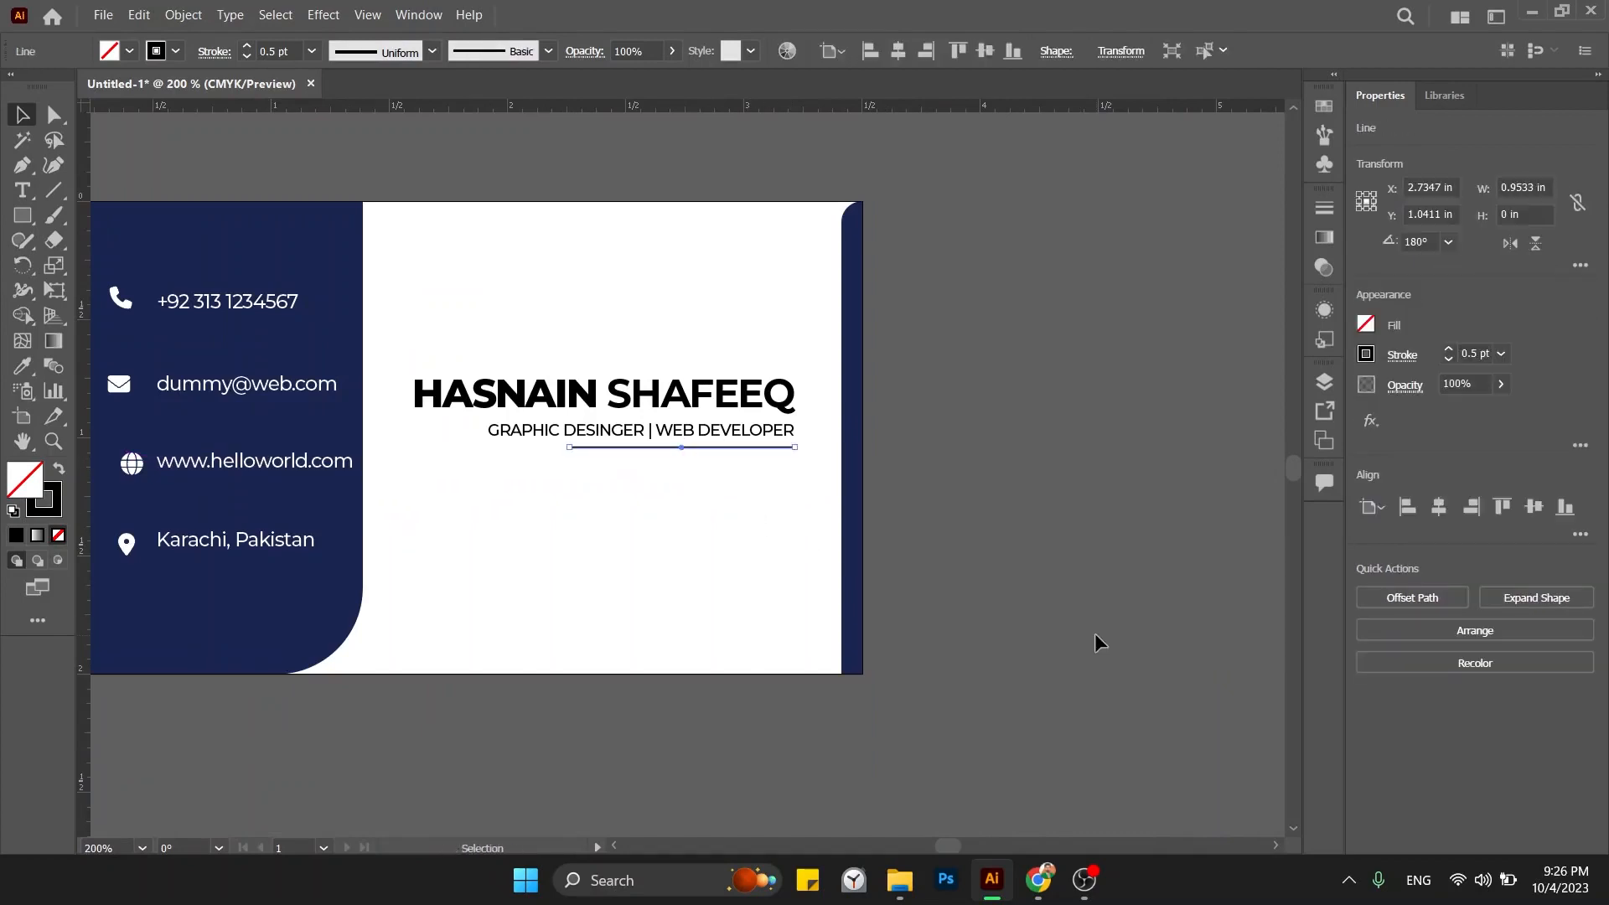
click(702, 579)
click(568, 447)
key(shift+Right)
key(shift+Left)
Shorten the underline to about 0.54 in by moving its left anchor with Direct Selection.
click(54, 115)
click(567, 447)
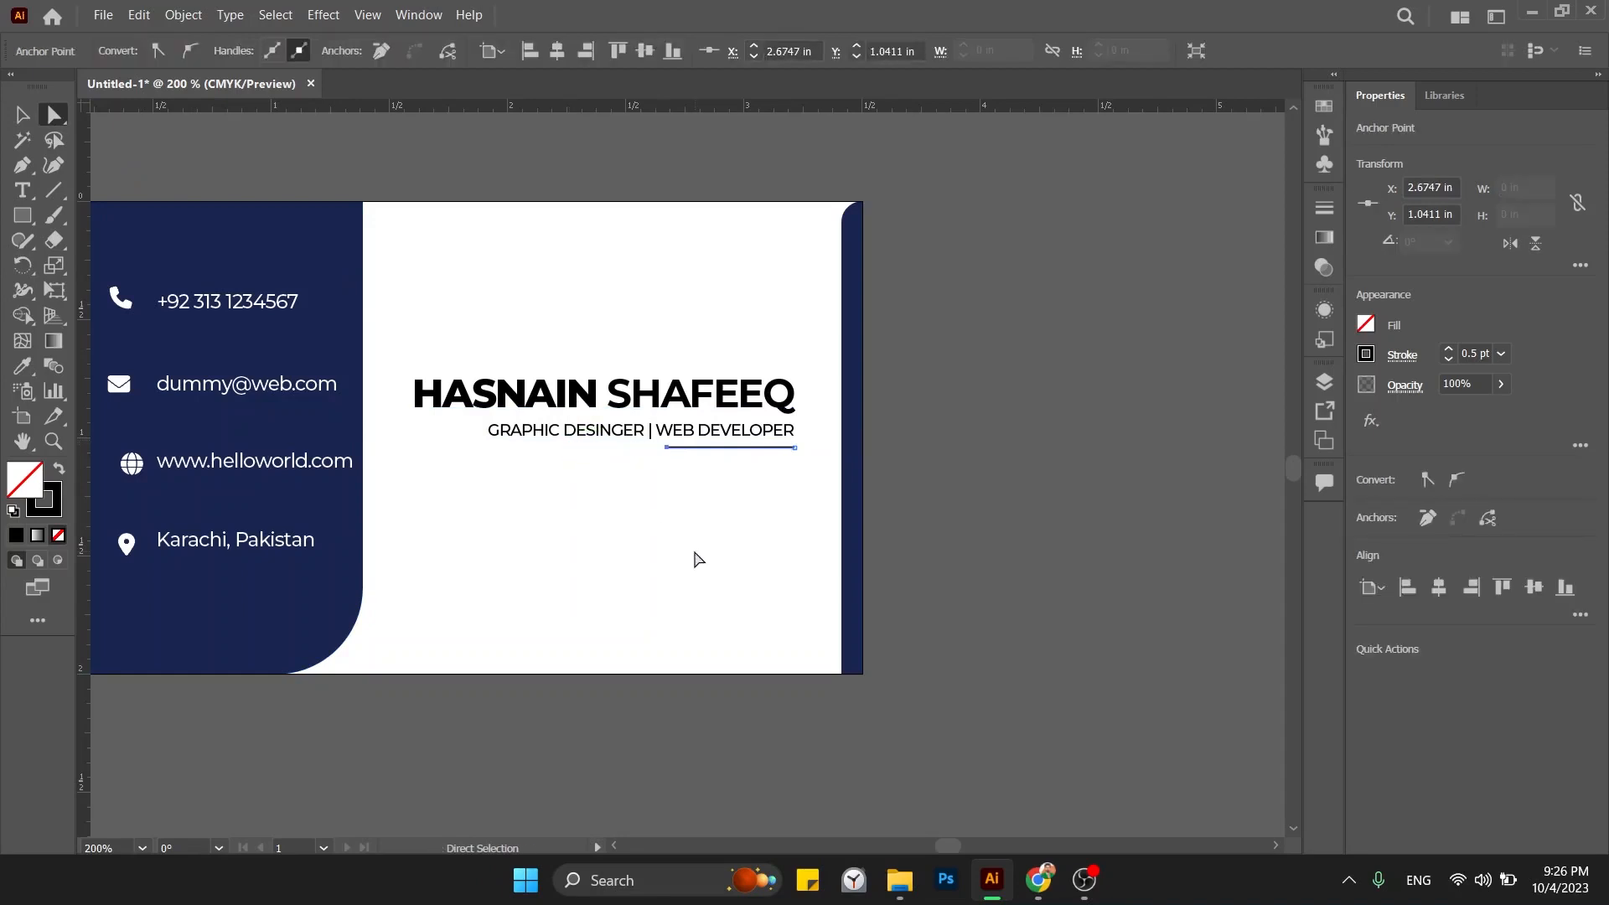
click(22, 115)
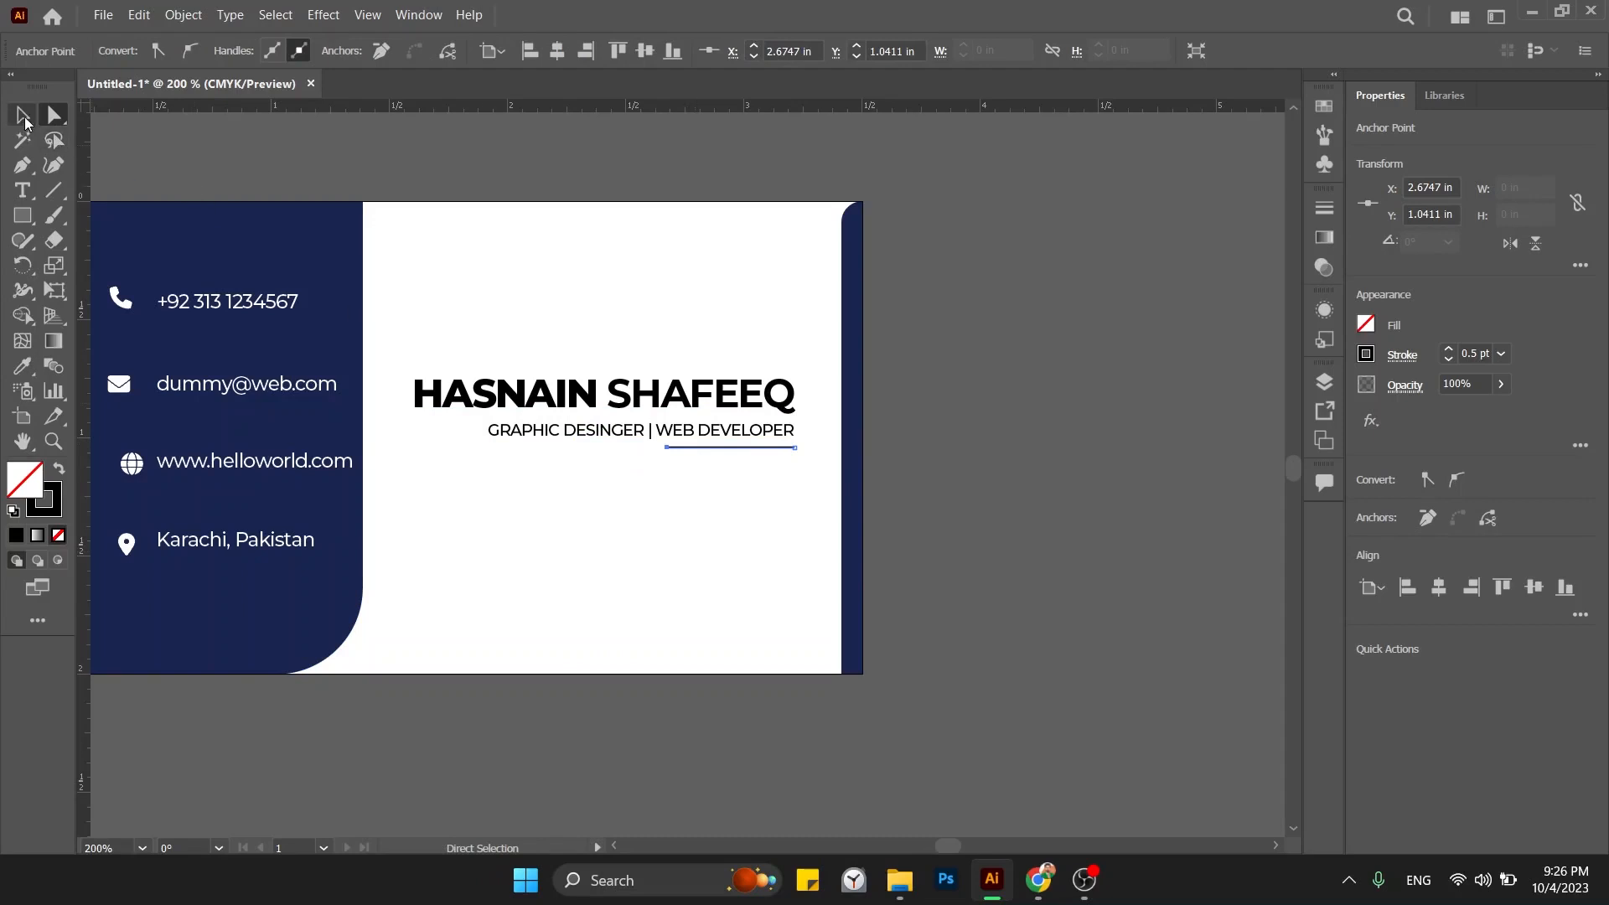
click(610, 545)
Nudge the underline and subtitle down together so the line sits just beneath the title.
click(728, 449)
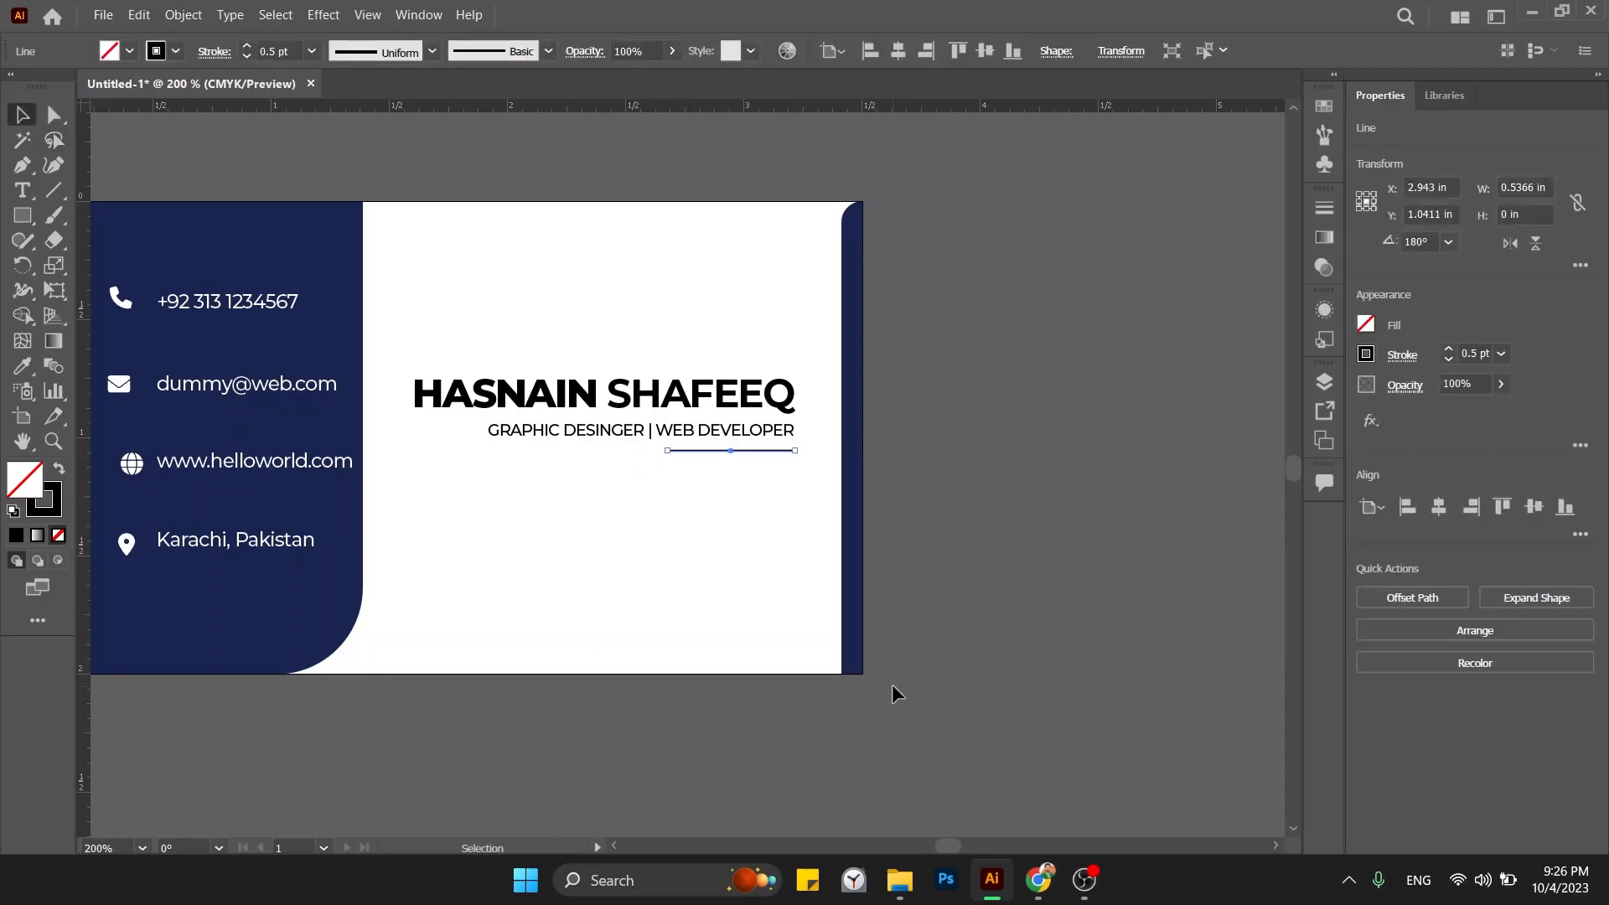
key(Down)
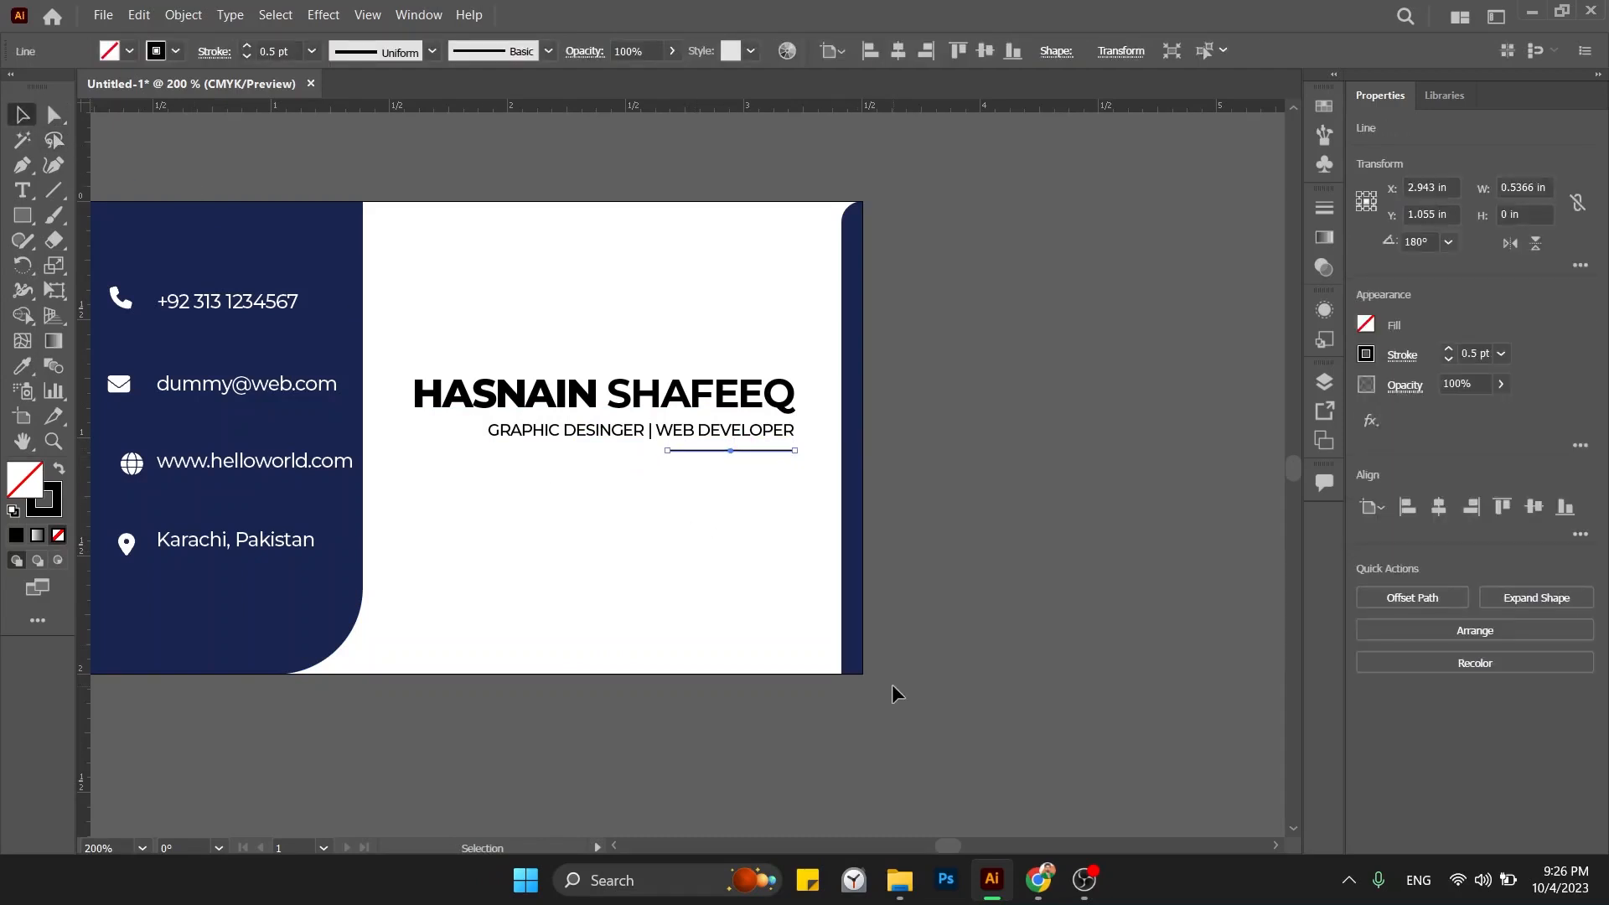
shift+click(767, 437)
key(Down)
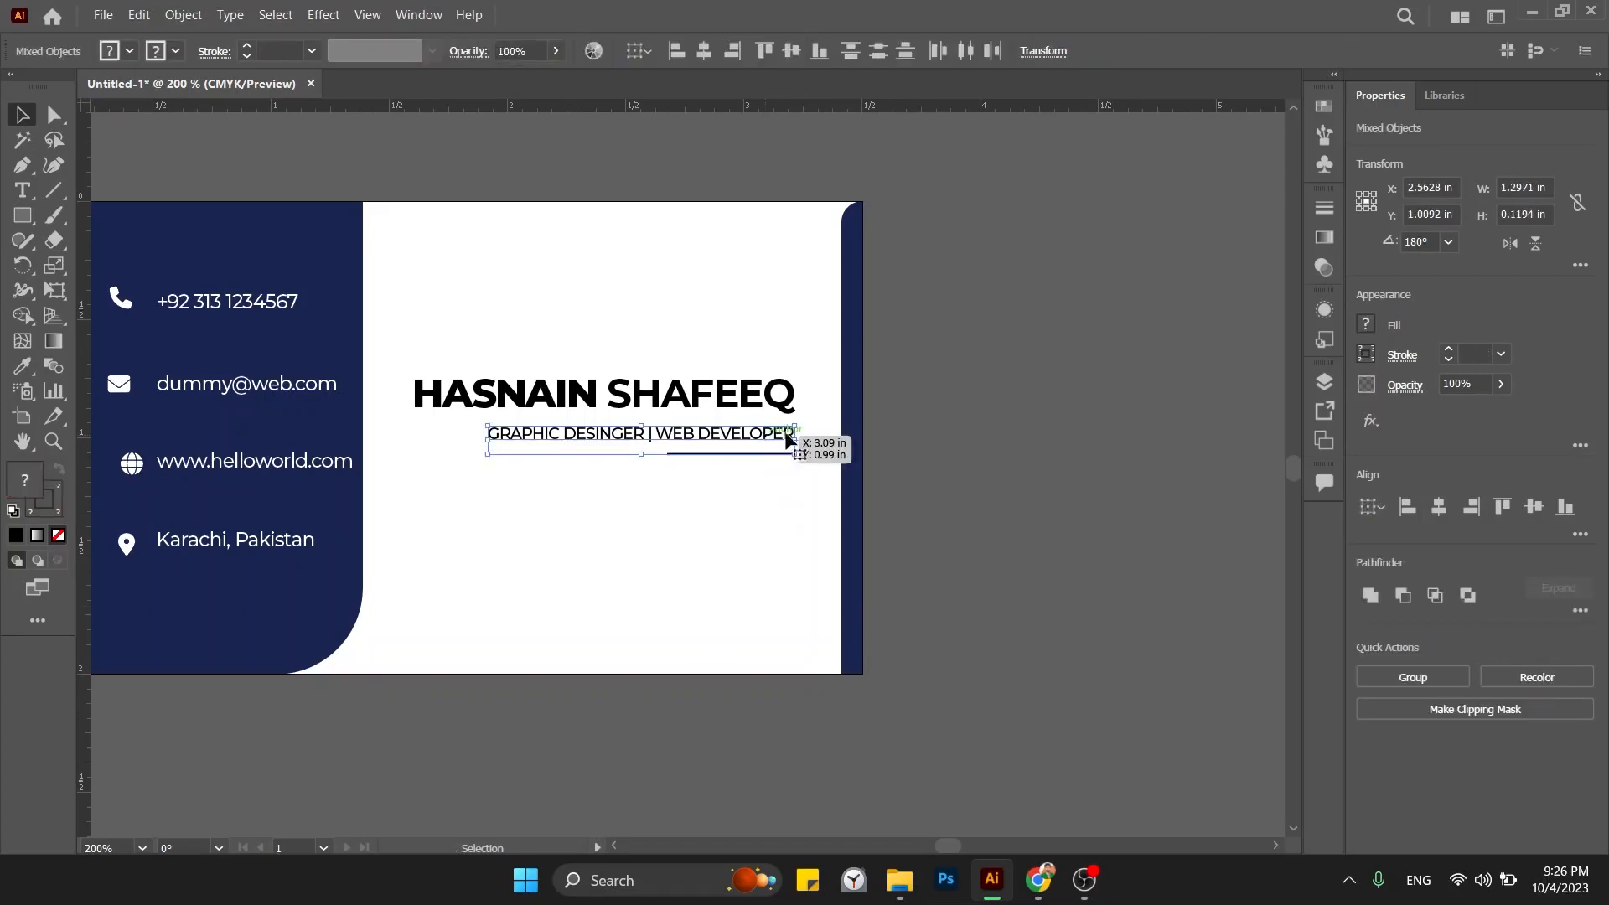
click(1083, 463)
drag(818, 357, 1073, 373)
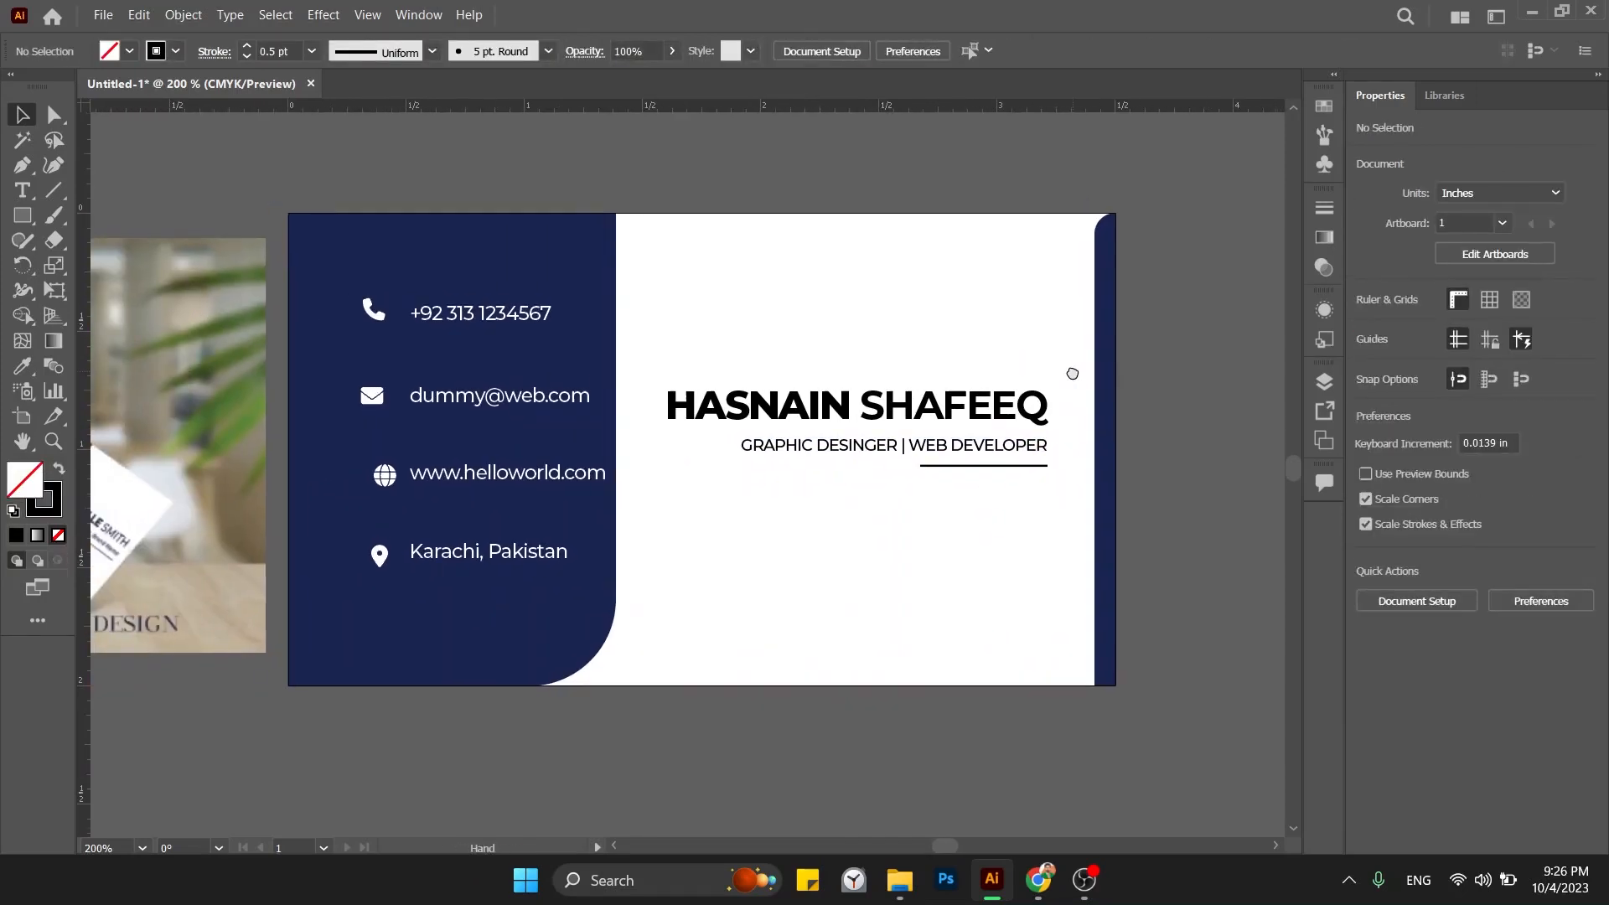
Group the name, subtitle and underline and move the group up on the card.
key(ctrl+minus)
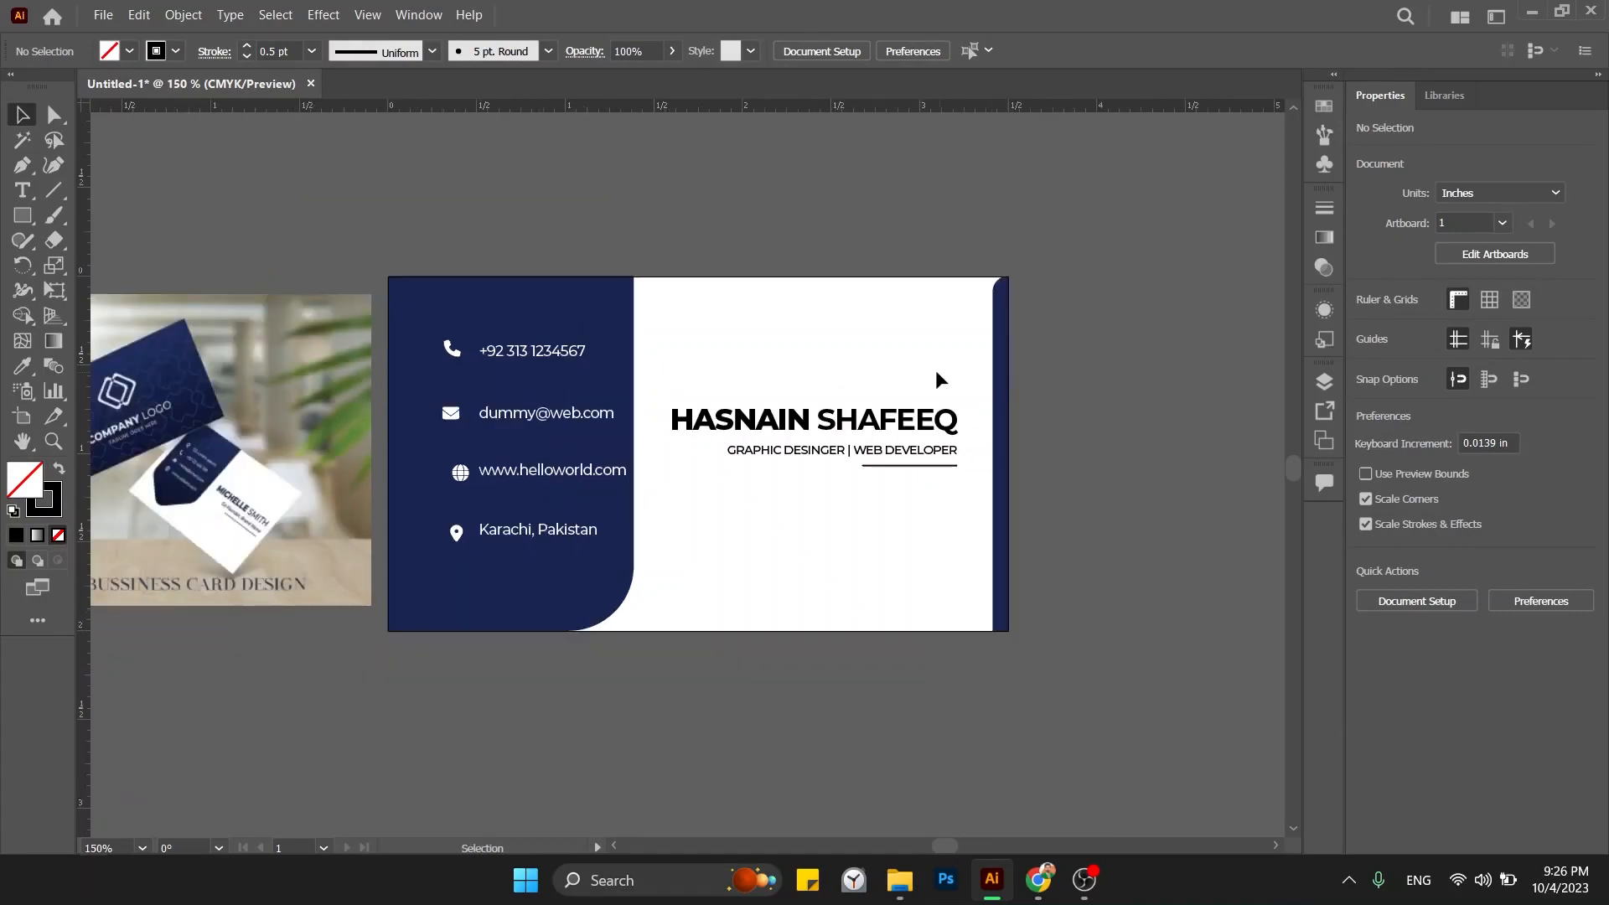
drag(935, 369, 984, 332)
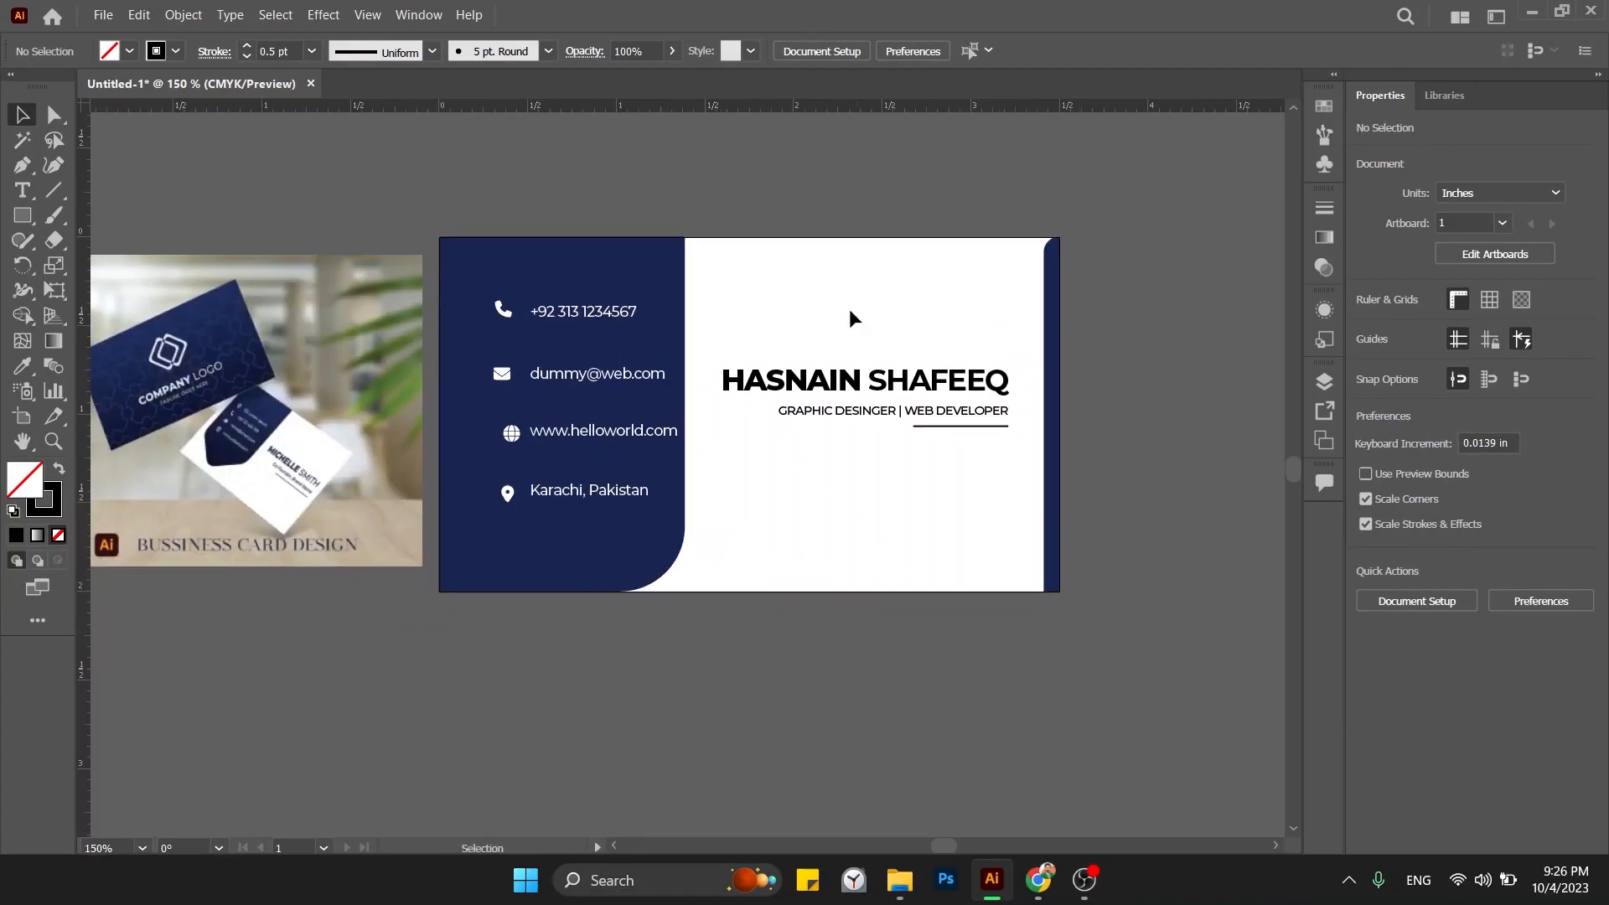
drag(843, 310, 981, 490)
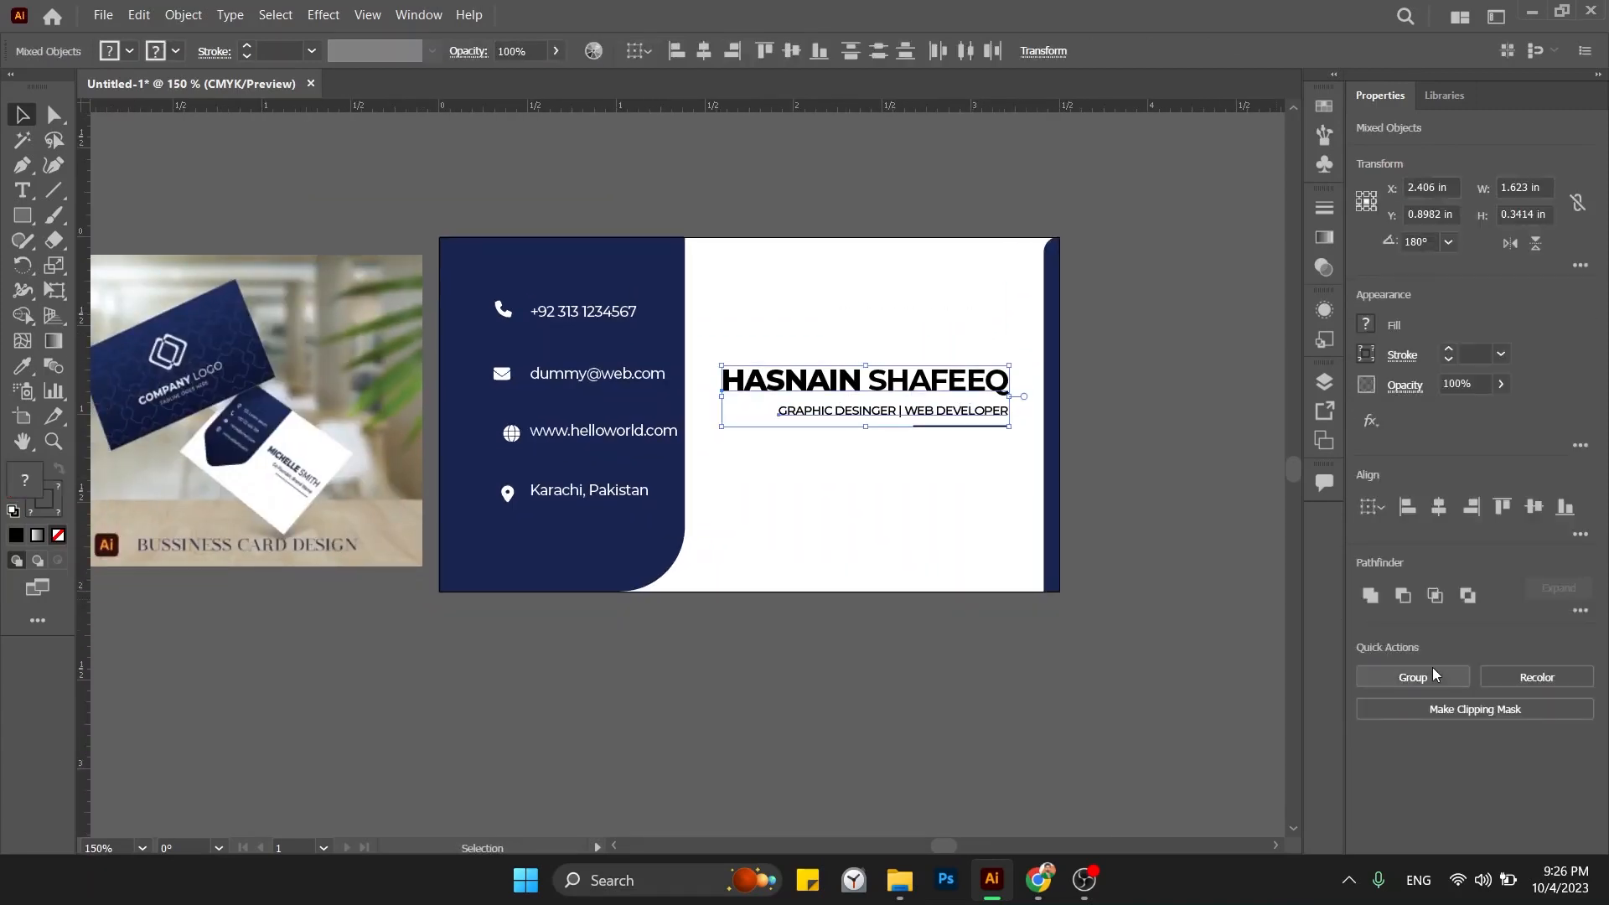
click(1413, 676)
click(1160, 571)
mouse_move(937, 369)
mouse_down()
mouse_move(939, 164)
mouse_move(908, 380)
mouse_up()
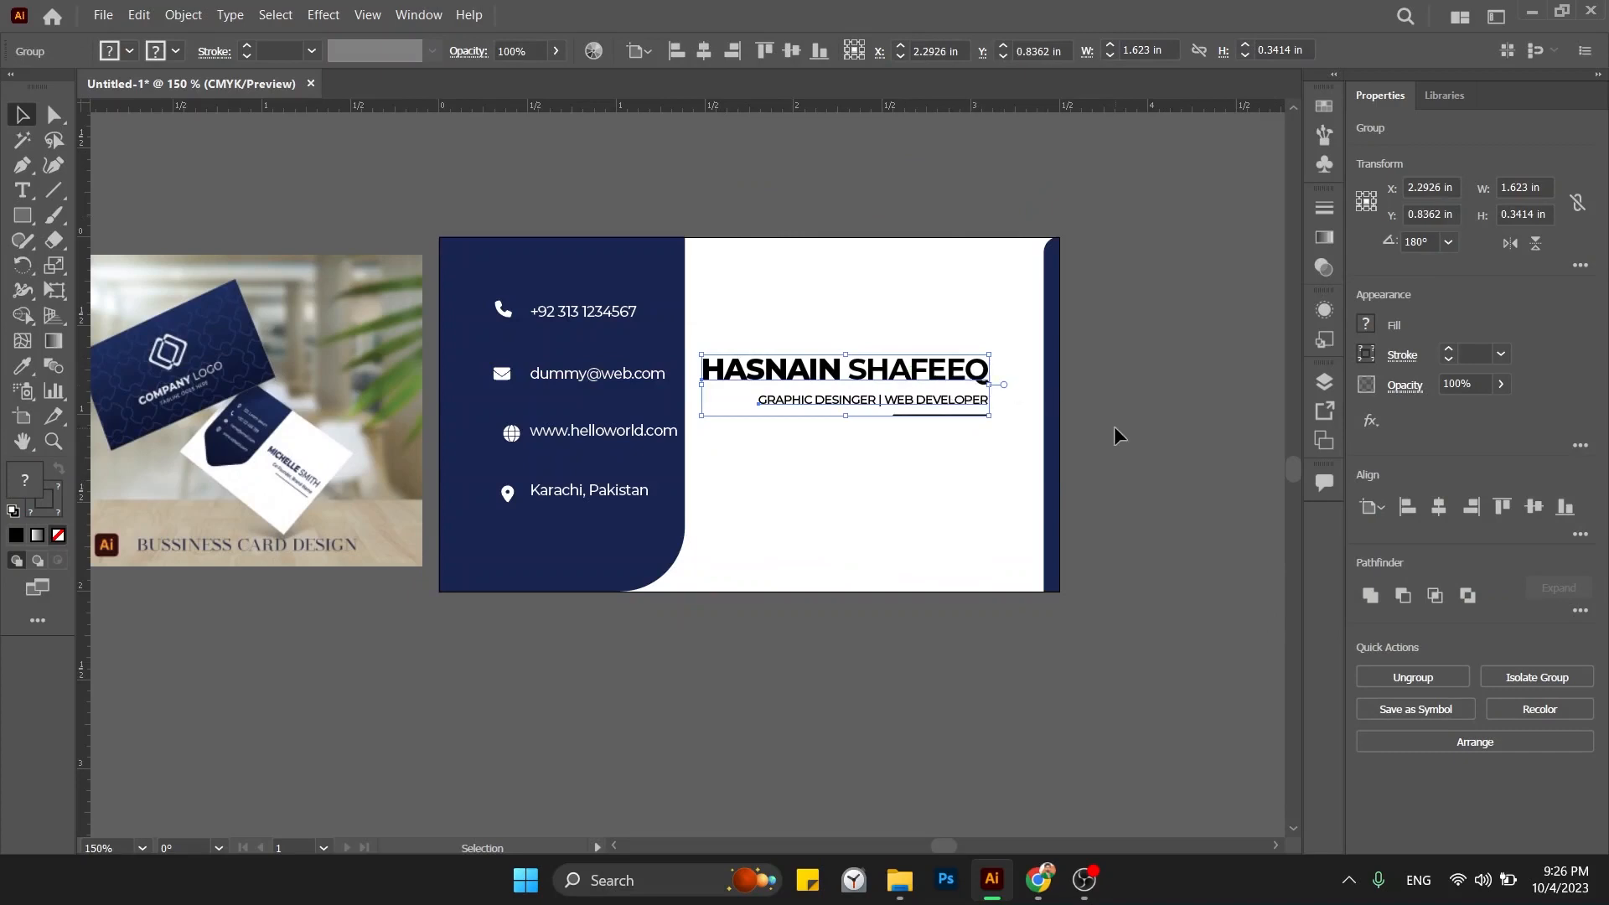
click(1104, 435)
Centre the name group vertically and horizontally, then nudge it slightly left.
click(943, 405)
click(1542, 508)
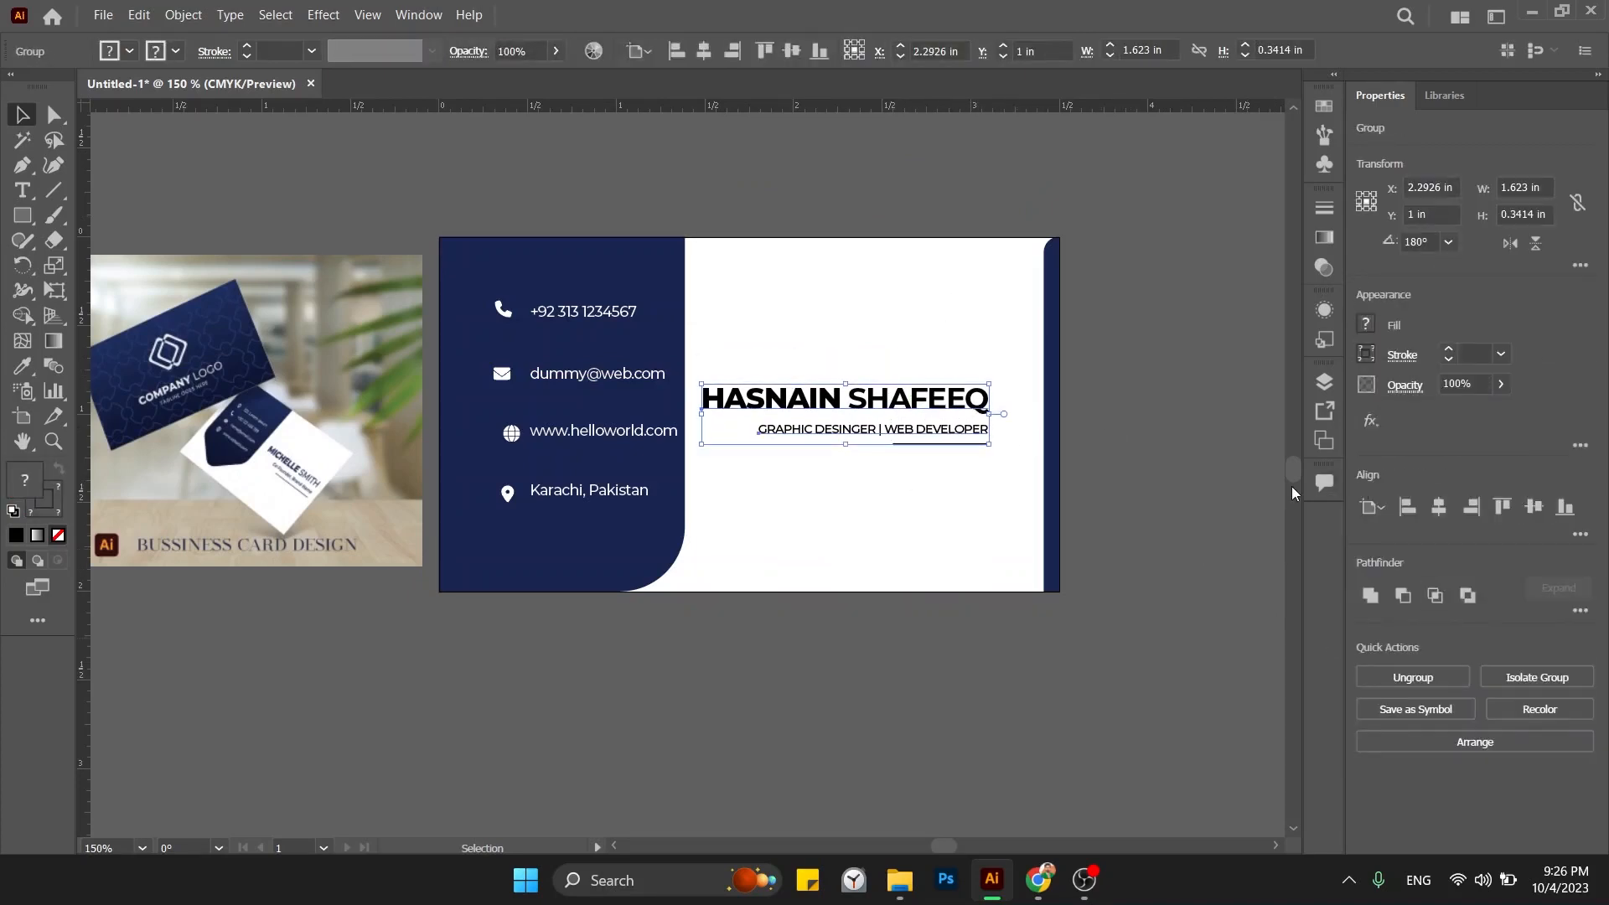
click(1442, 520)
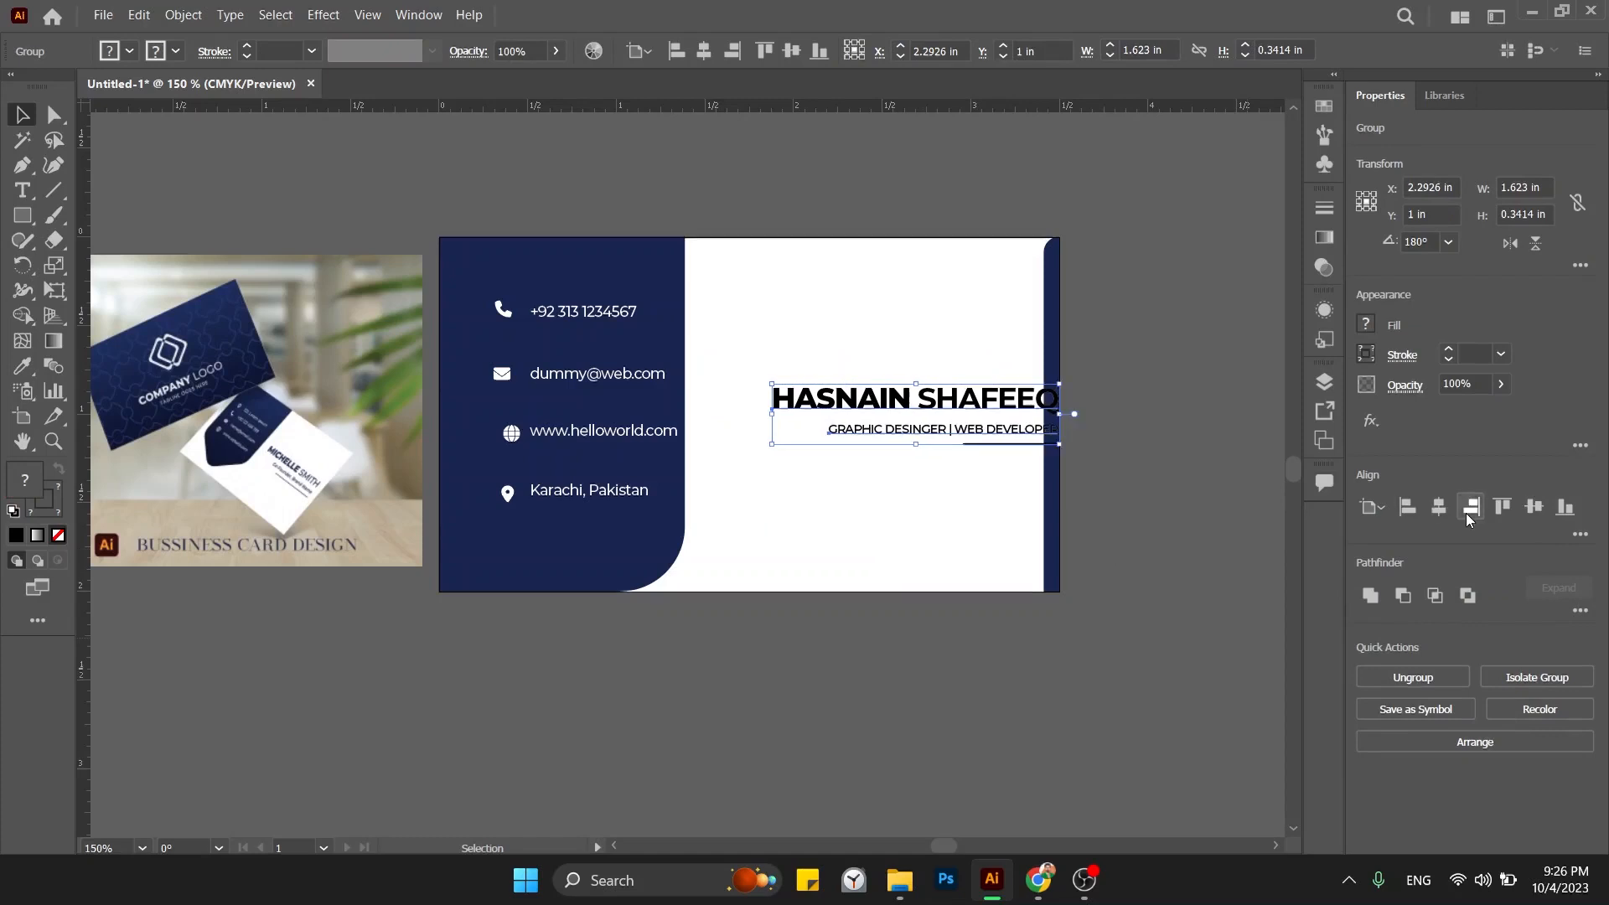
click(1190, 500)
drag(1002, 409, 977, 412)
click(1194, 393)
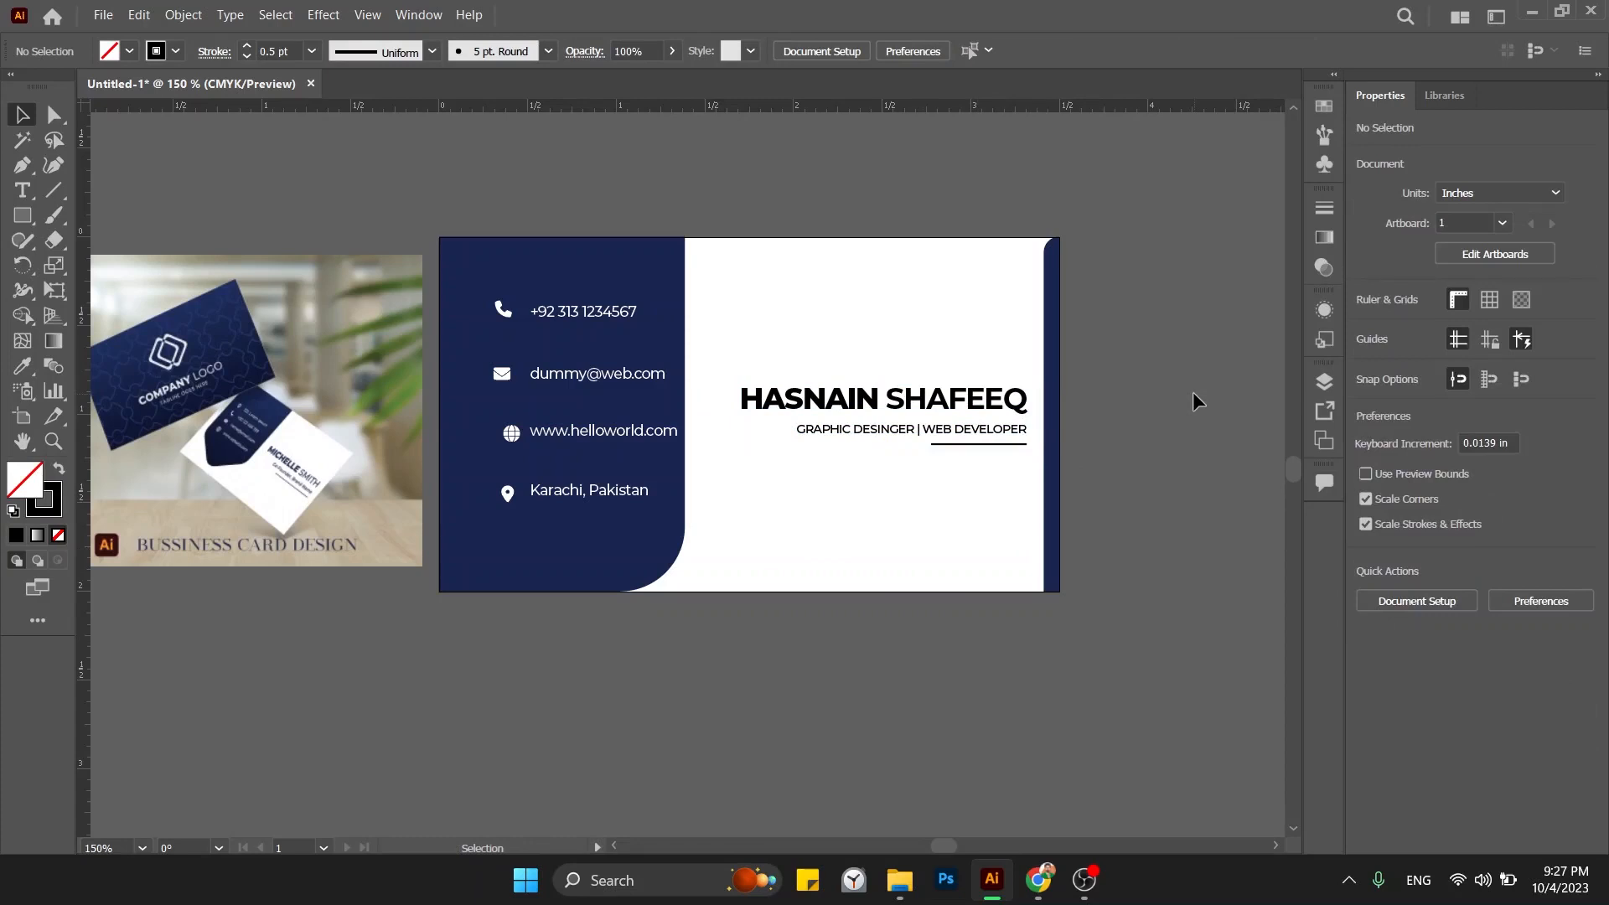
click(989, 399)
click(829, 316)
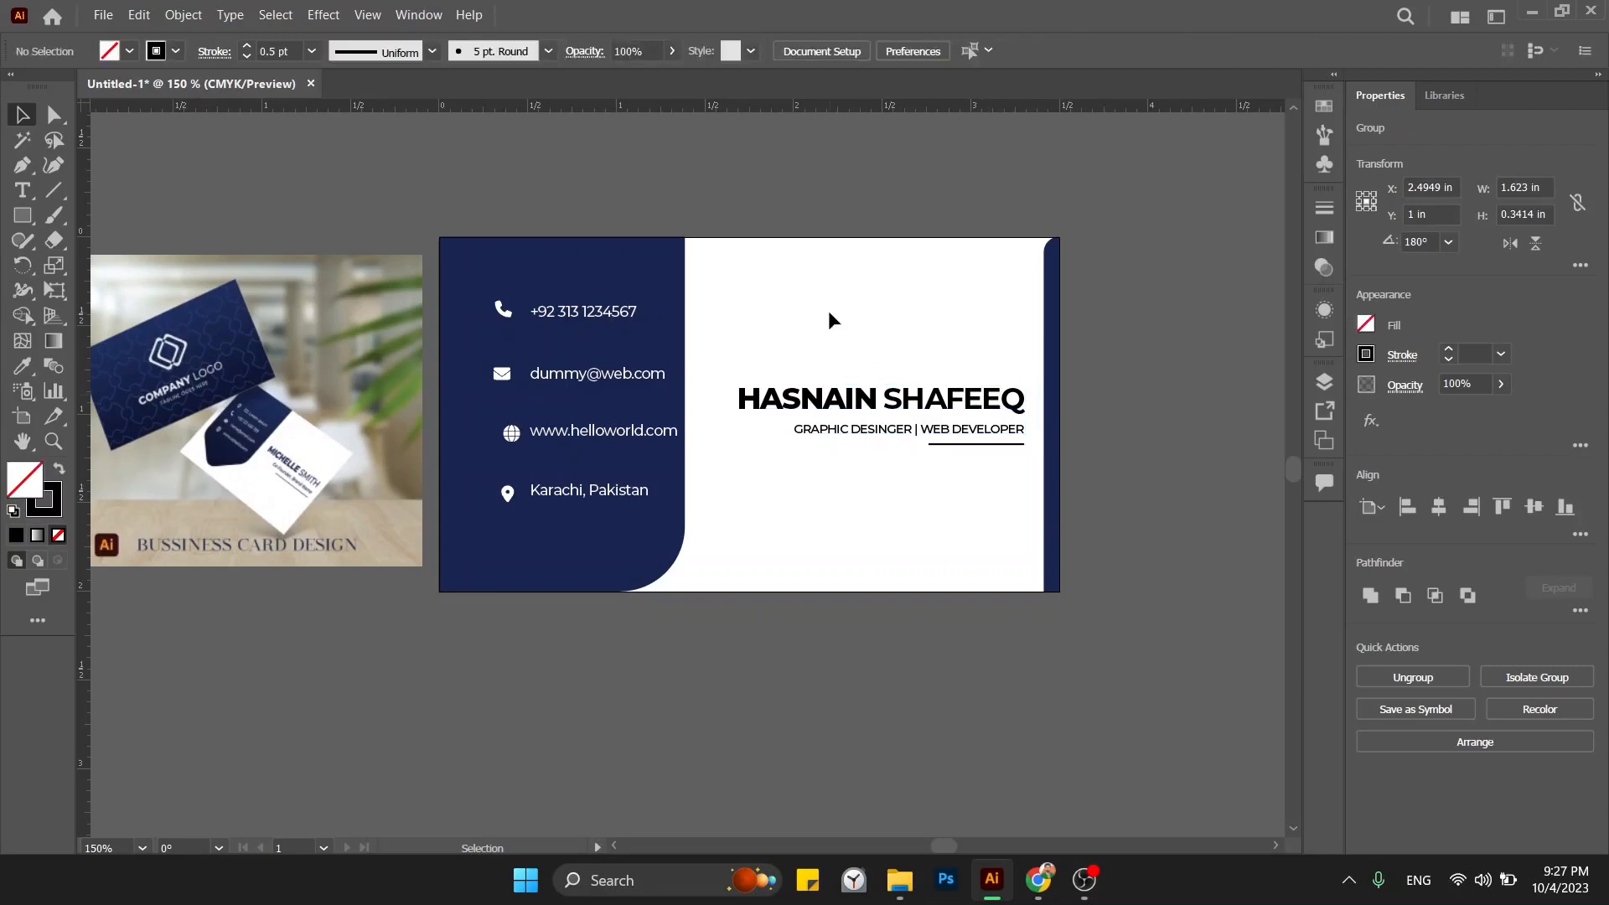
key(ctrl+=)
key(ctrl+=)
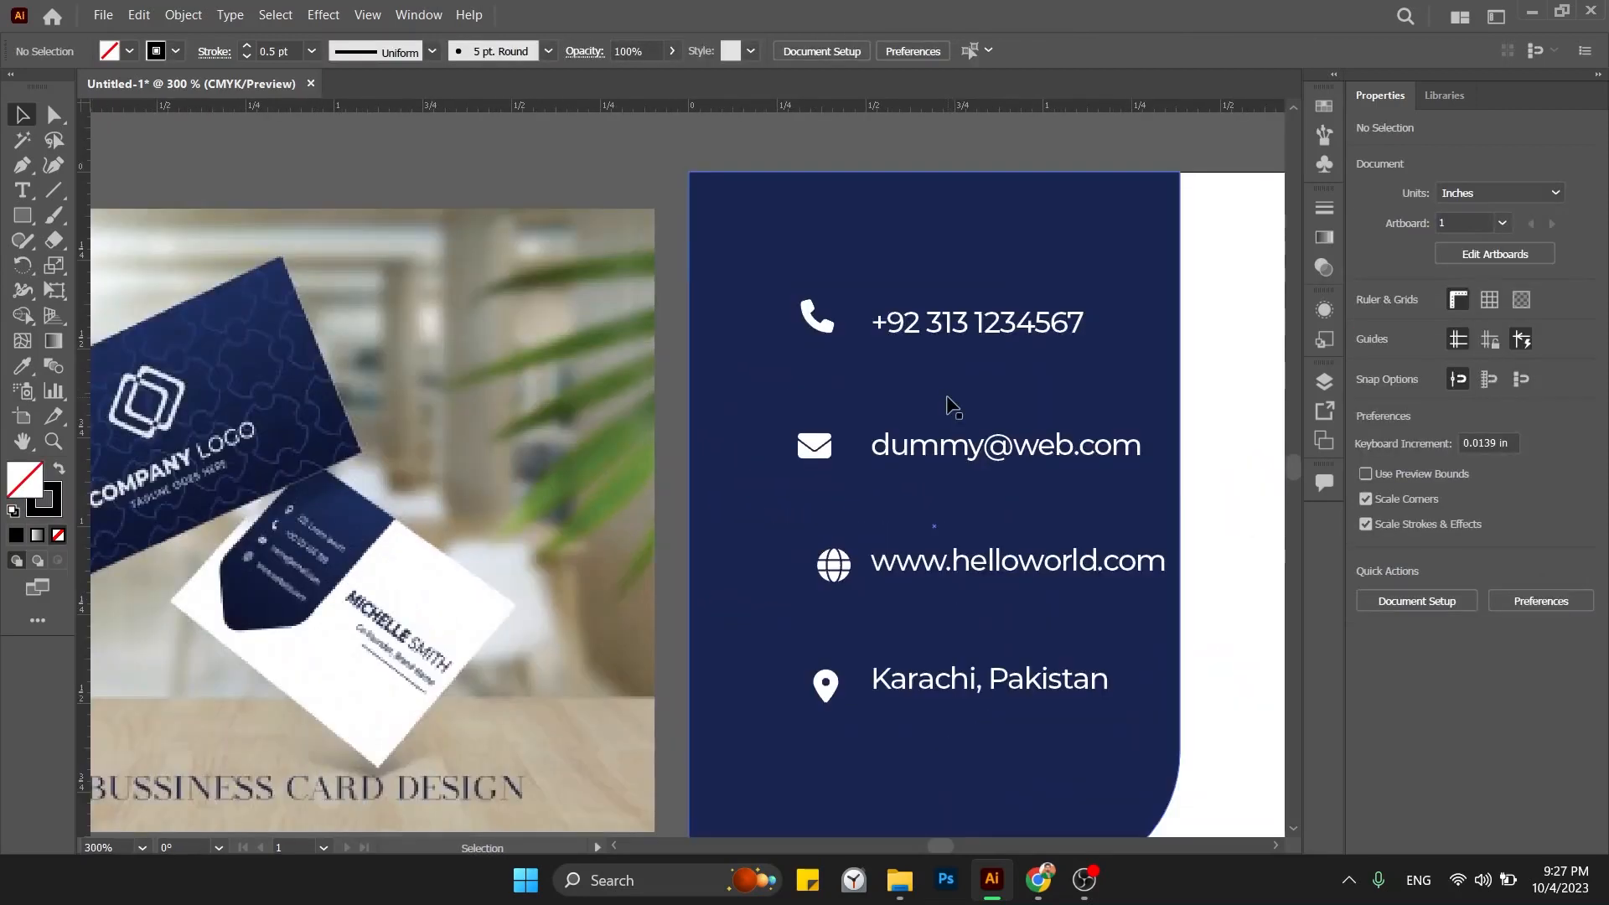
drag(953, 406, 639, 412)
click(630, 339)
drag(518, 334, 507, 334)
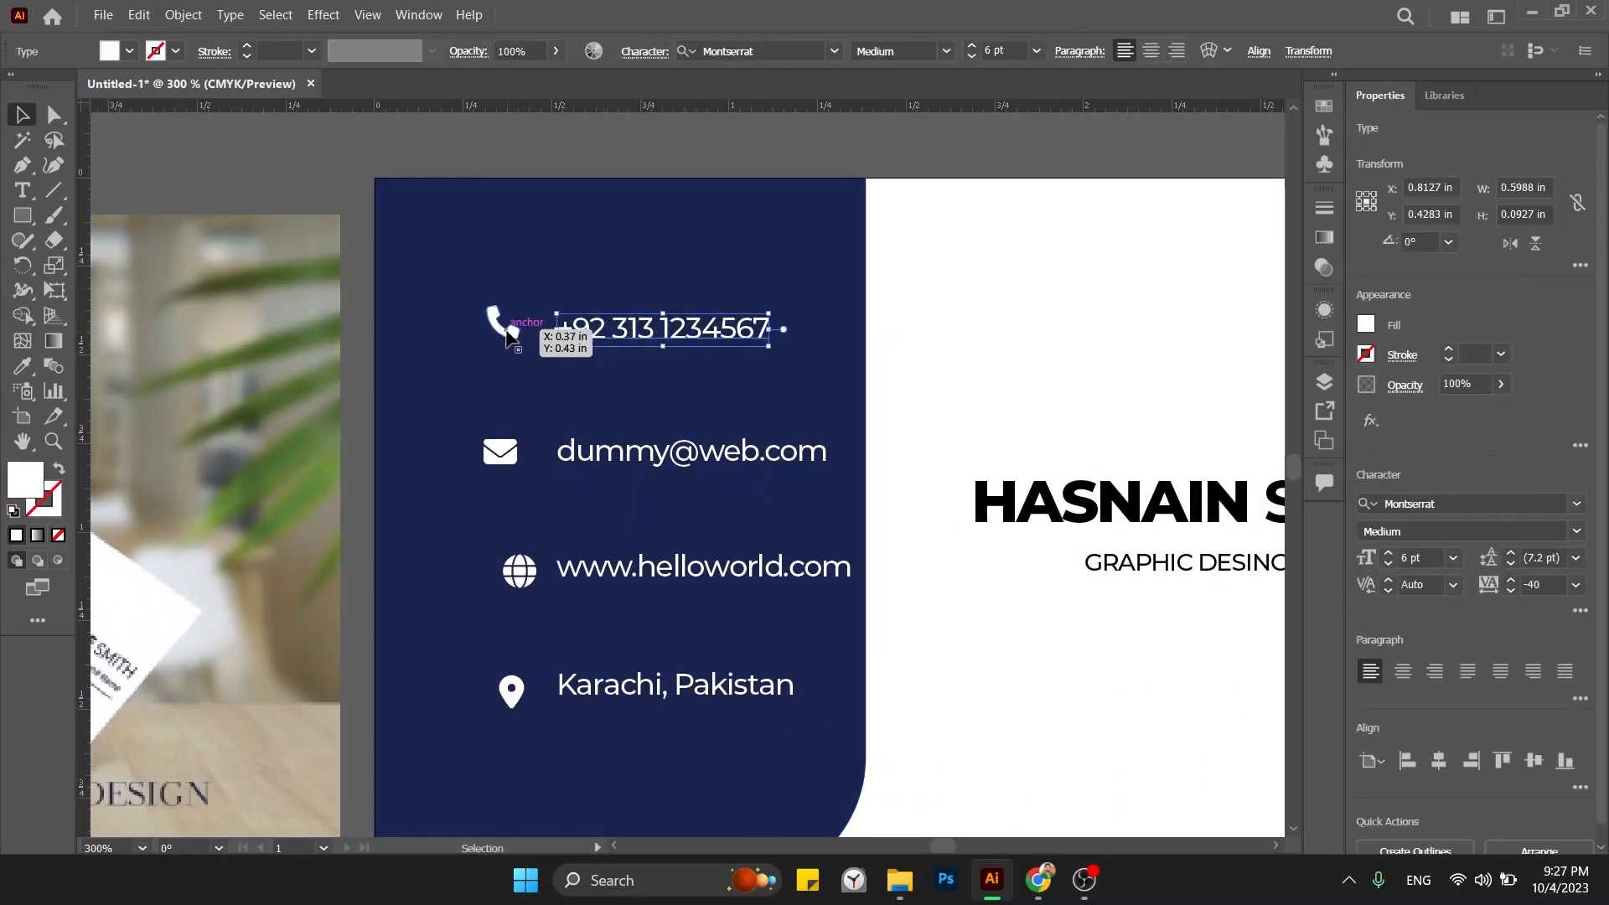
shift+click(507, 333)
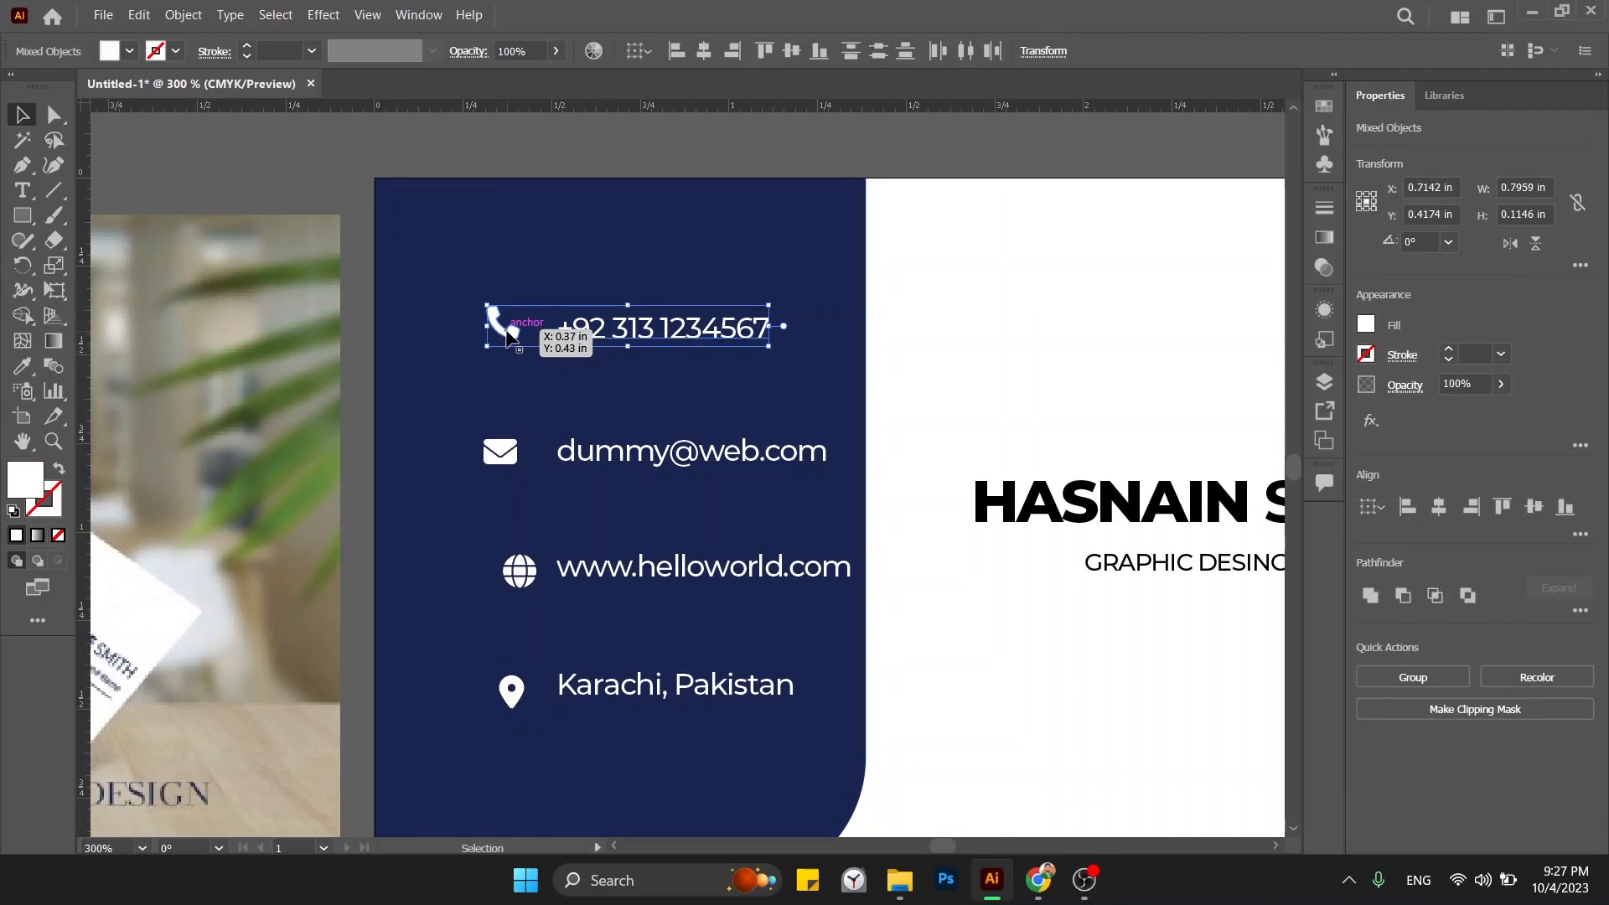
click(1438, 506)
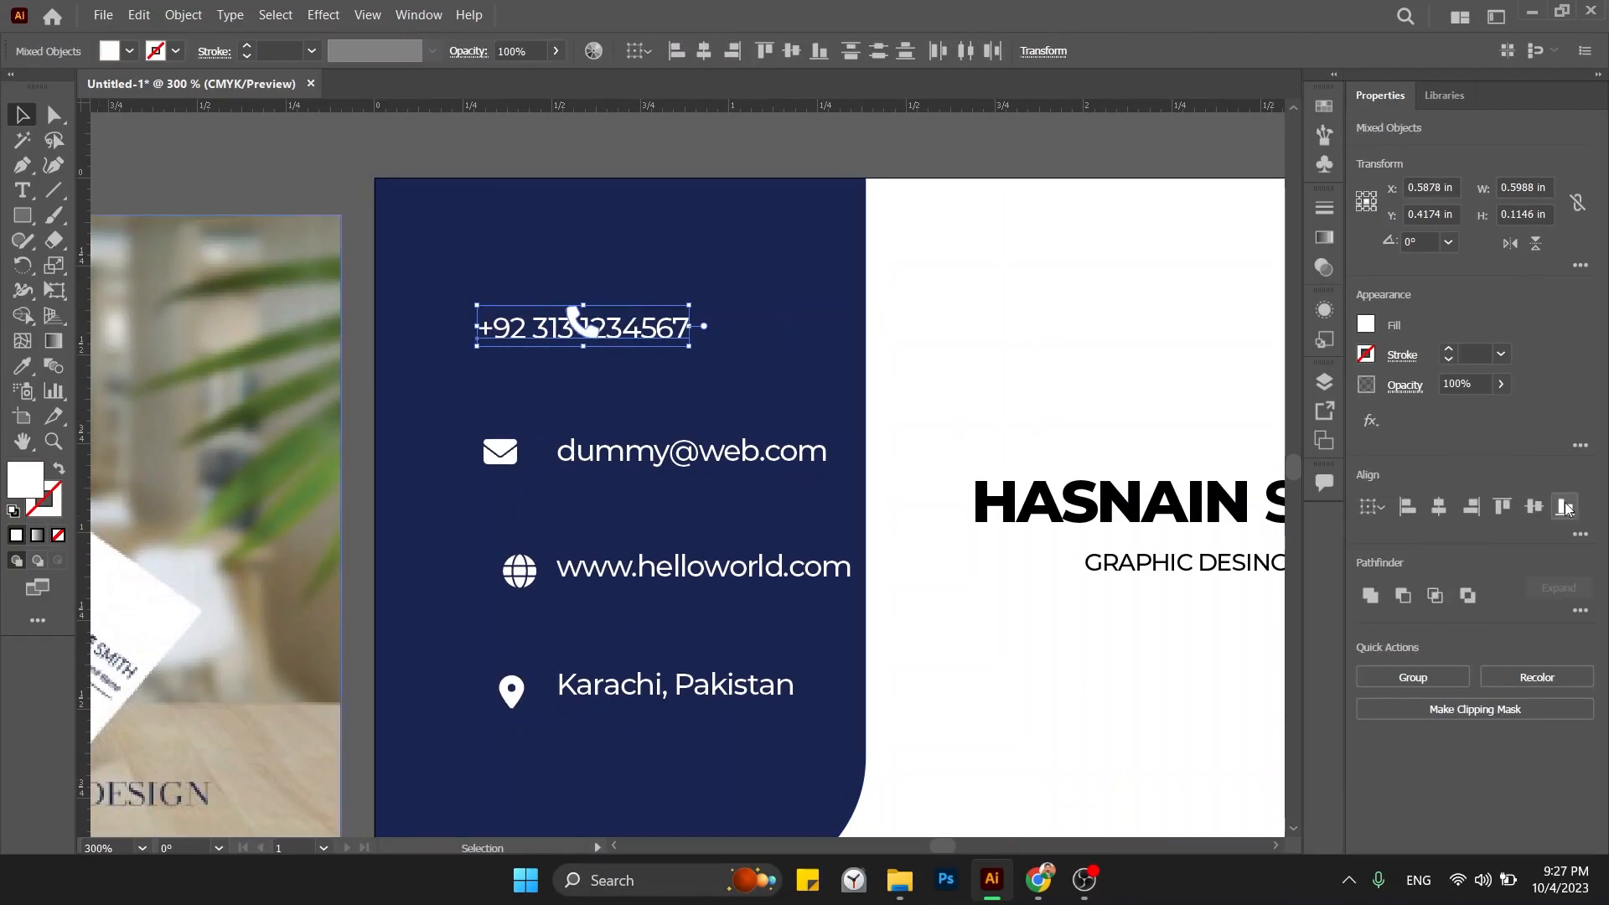
click(1534, 506)
click(1162, 338)
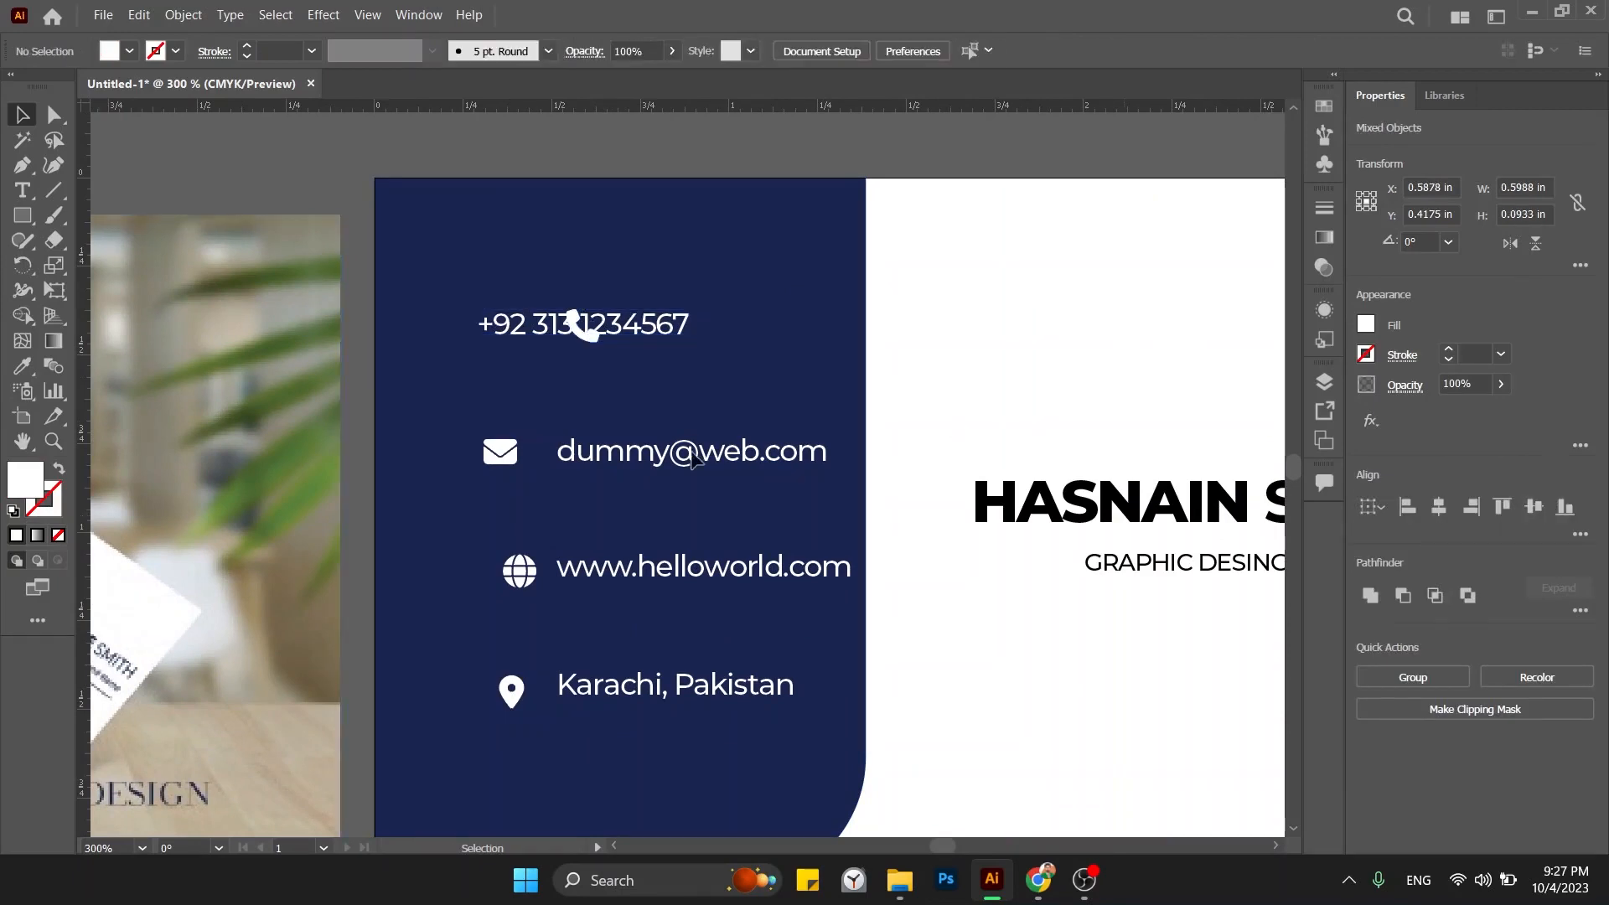
click(686, 460)
shift+click(515, 453)
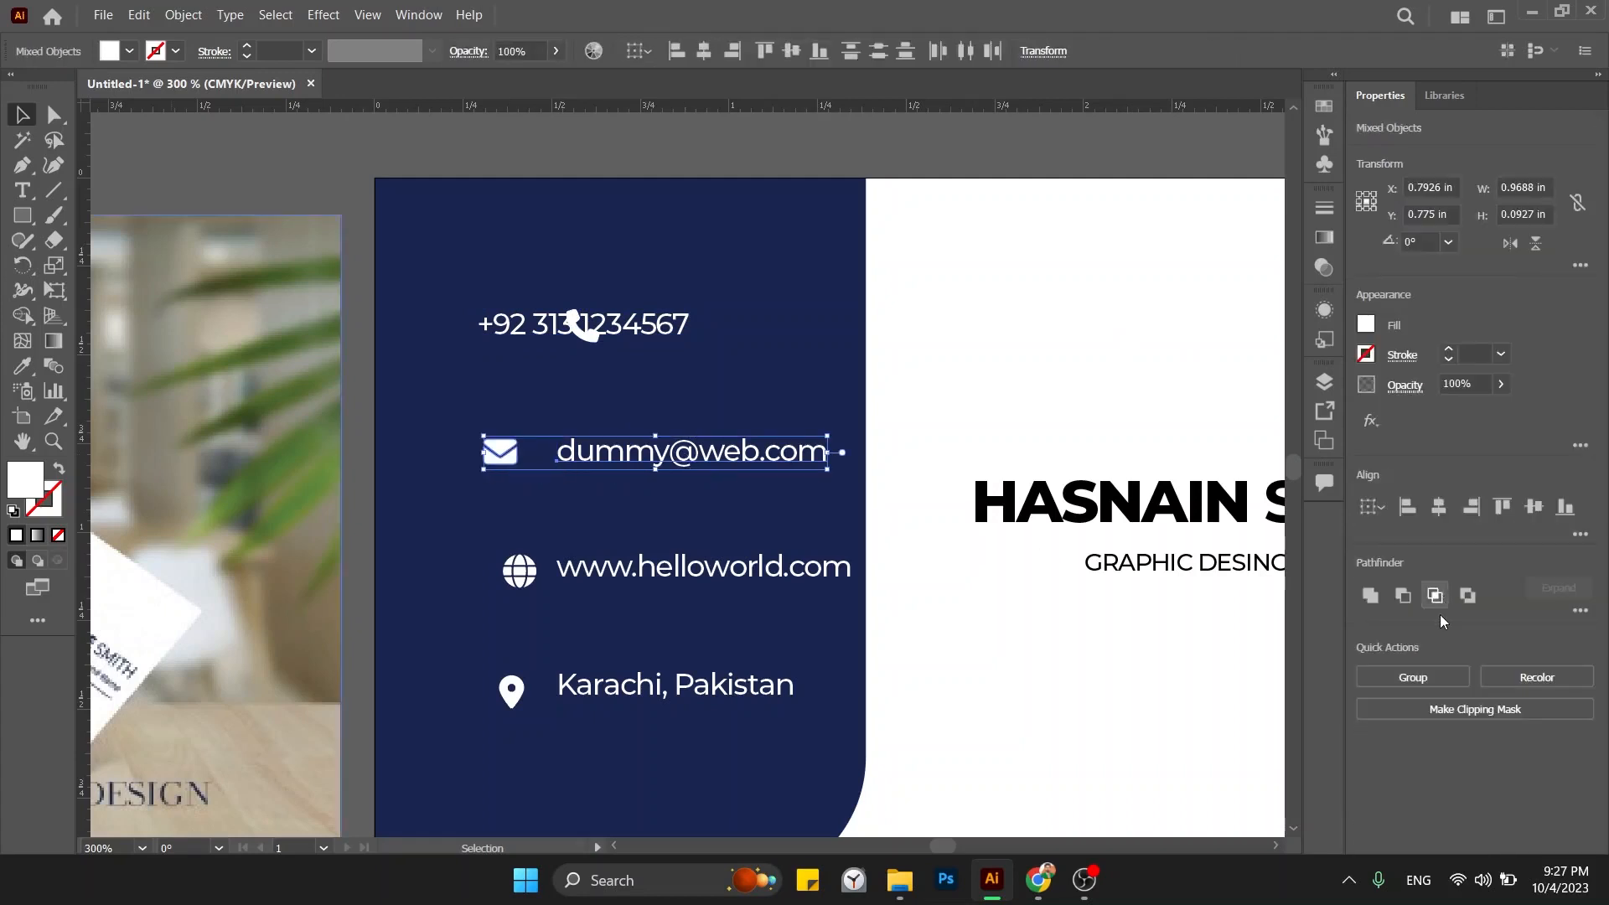
click(1438, 506)
click(1534, 506)
click(1121, 365)
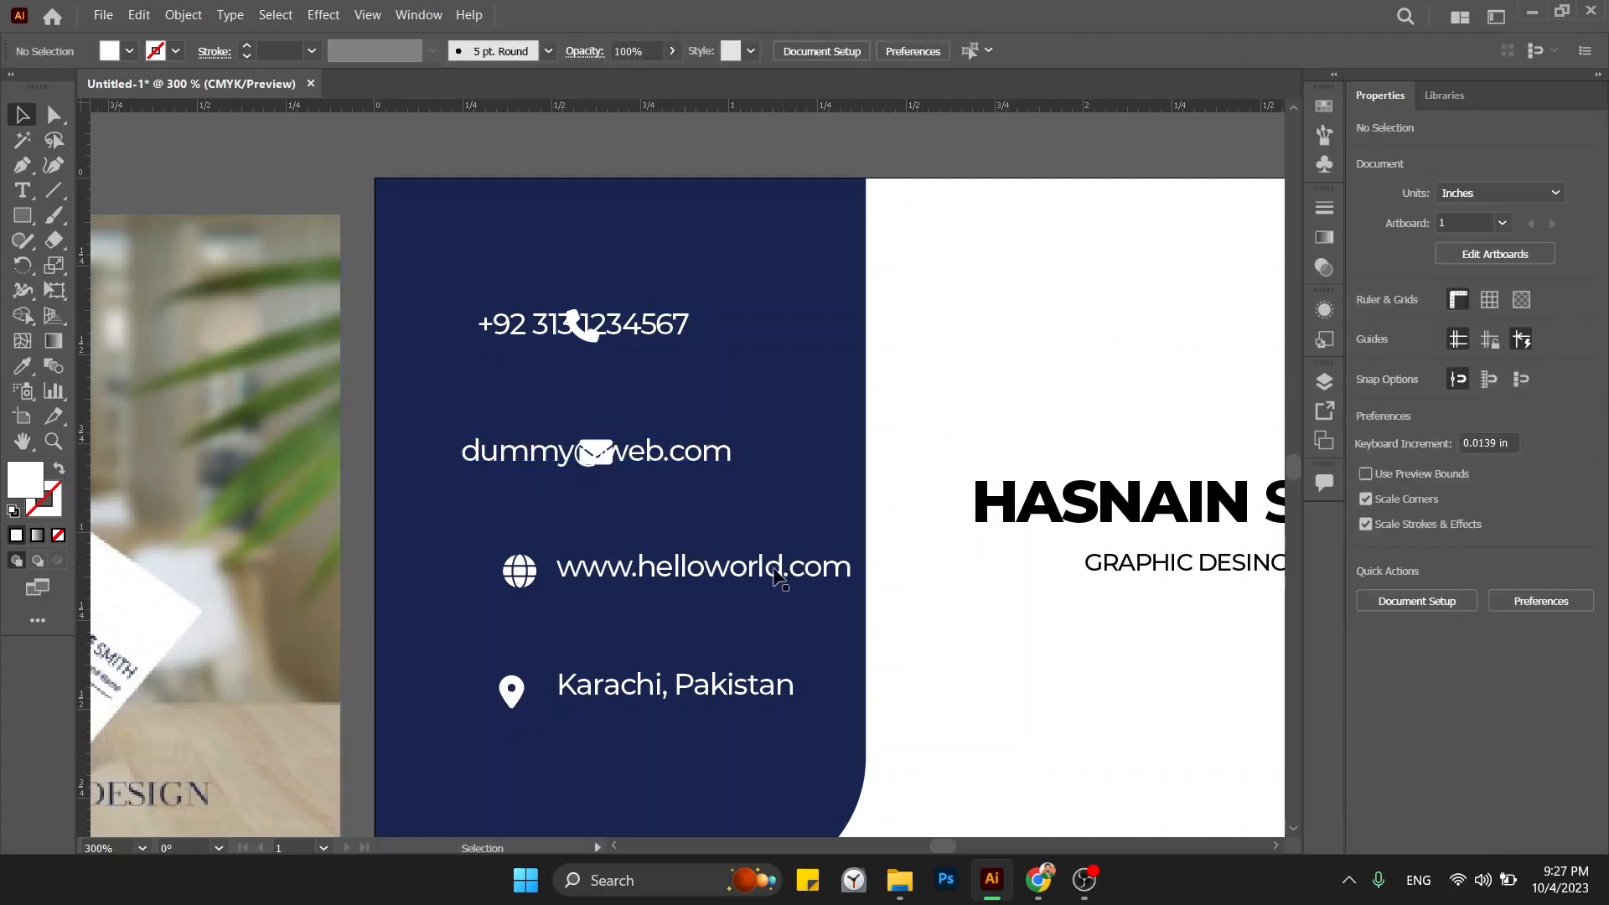
click(742, 578)
shift+click(528, 574)
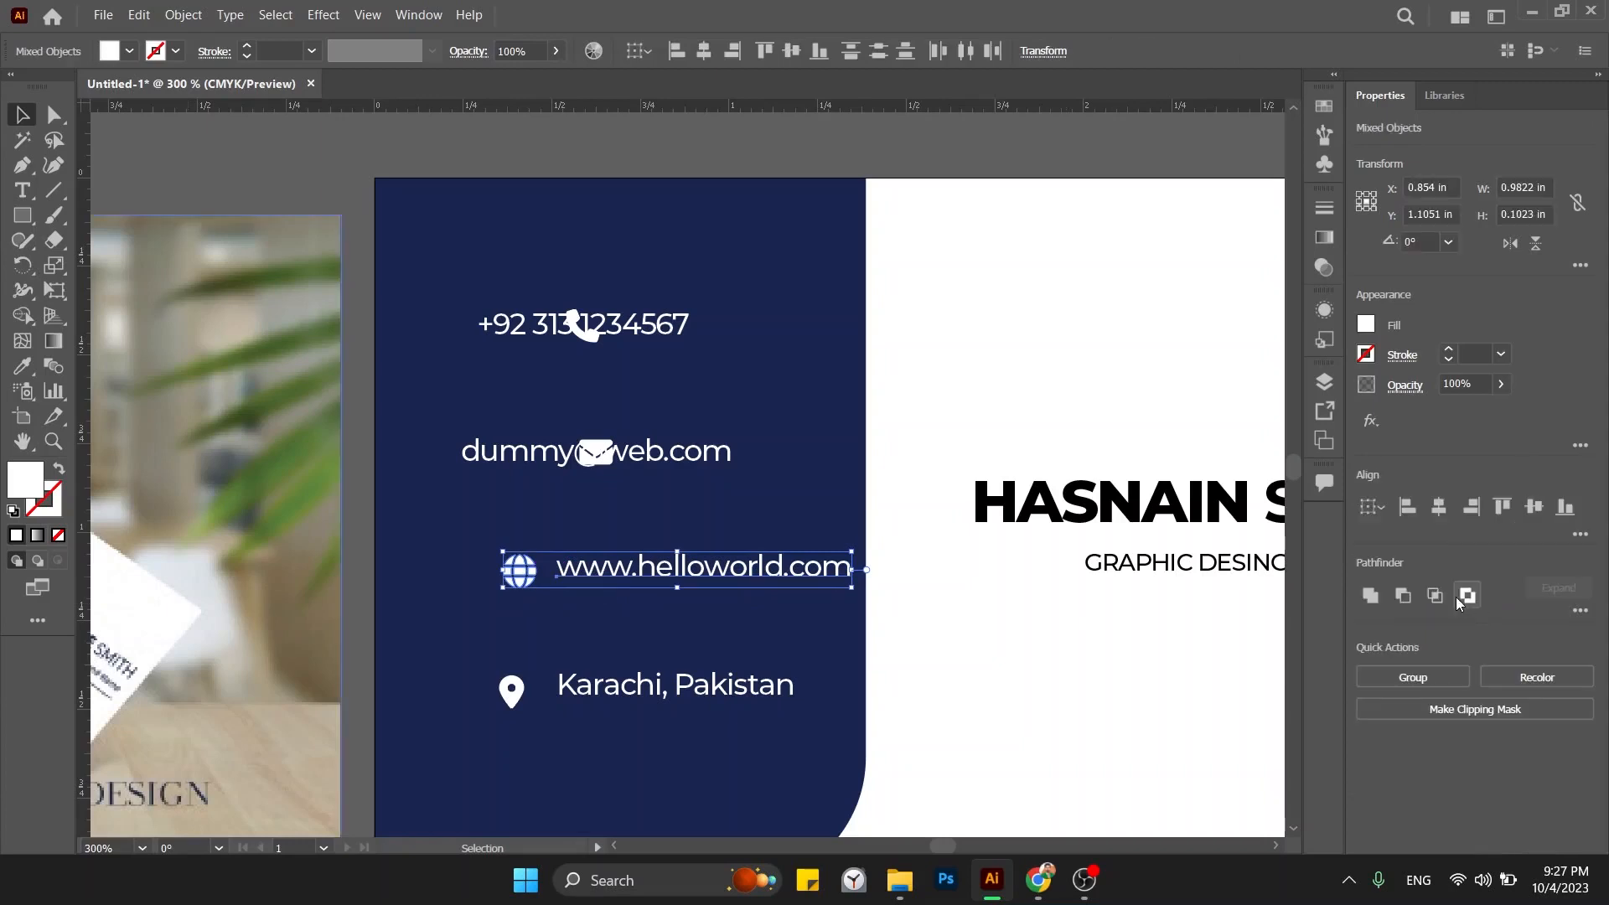
click(1438, 506)
click(1532, 505)
click(1085, 405)
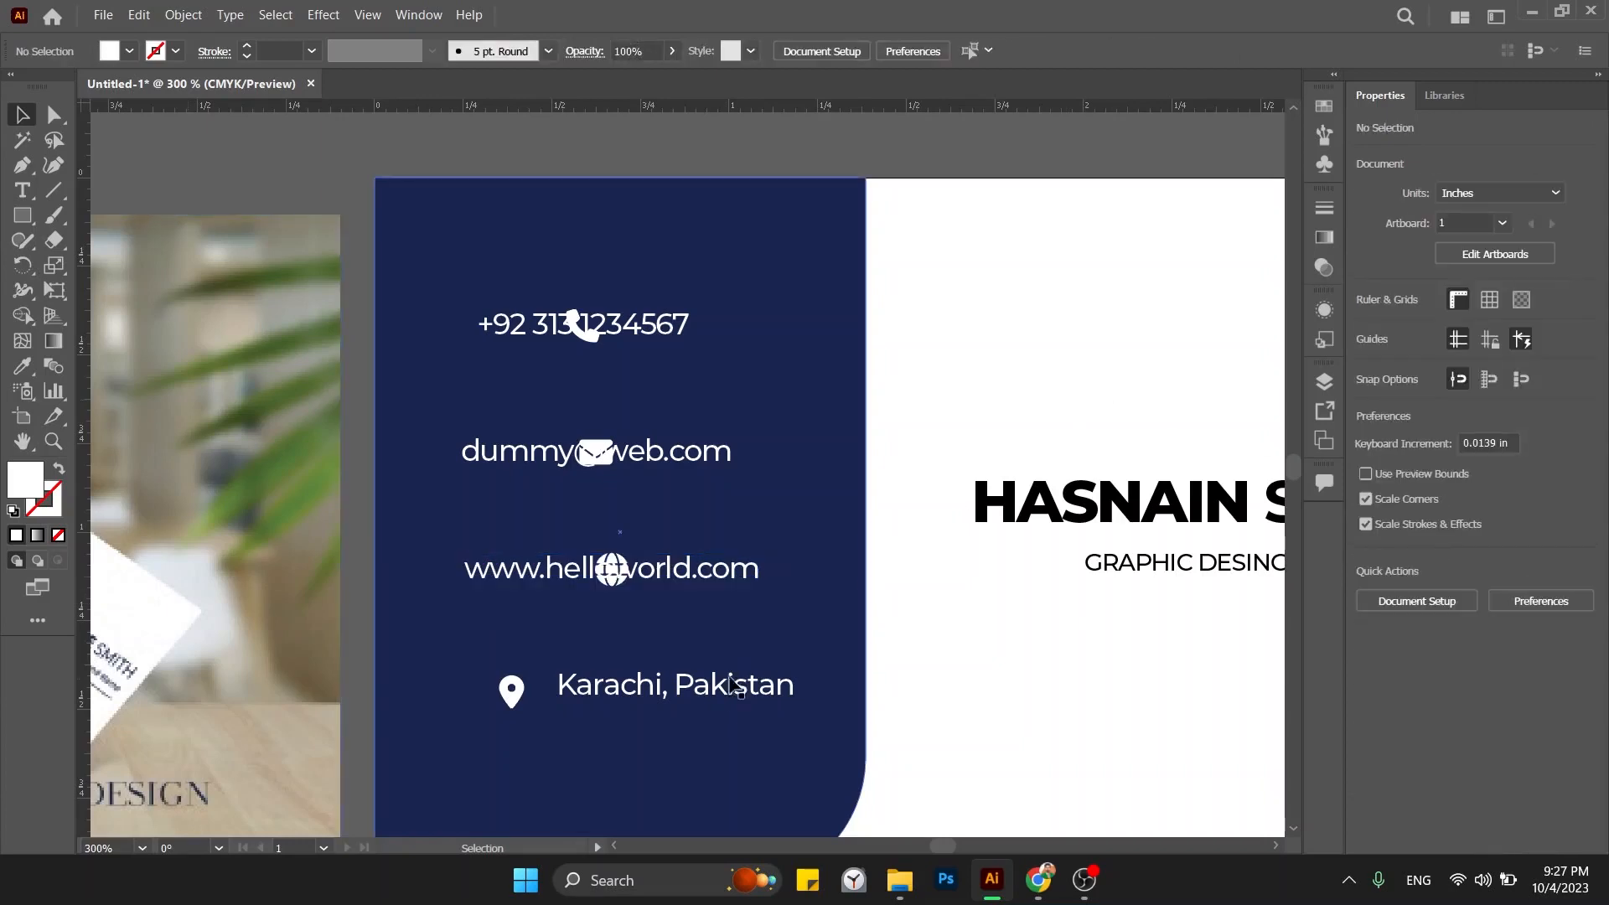
click(553, 700)
shift+click(511, 691)
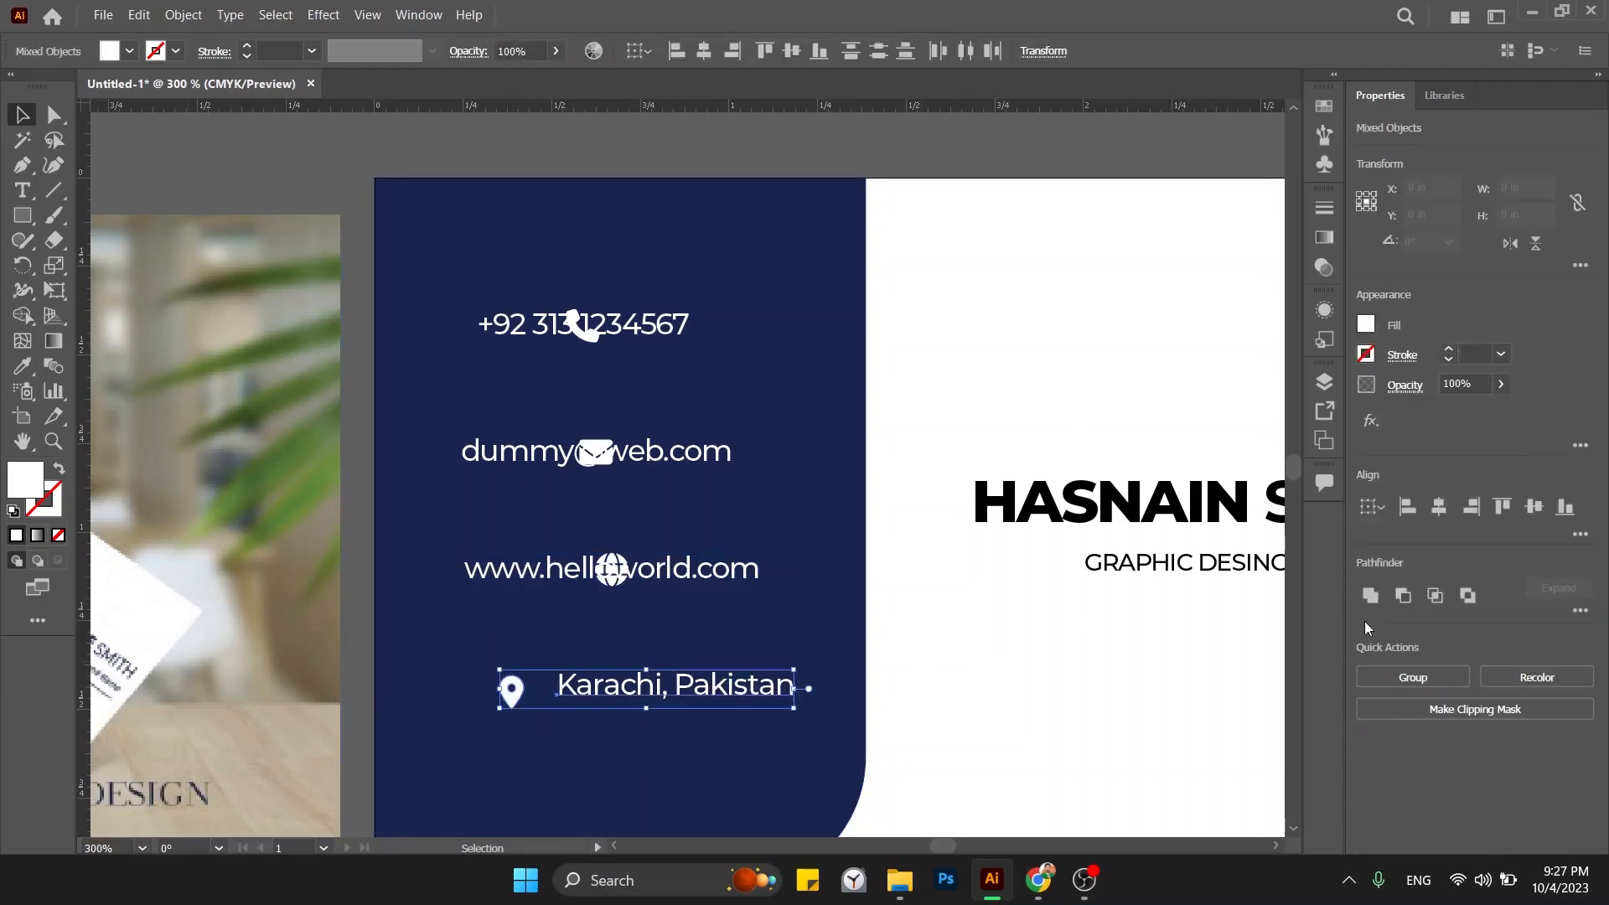
click(1438, 507)
click(1534, 507)
click(1078, 354)
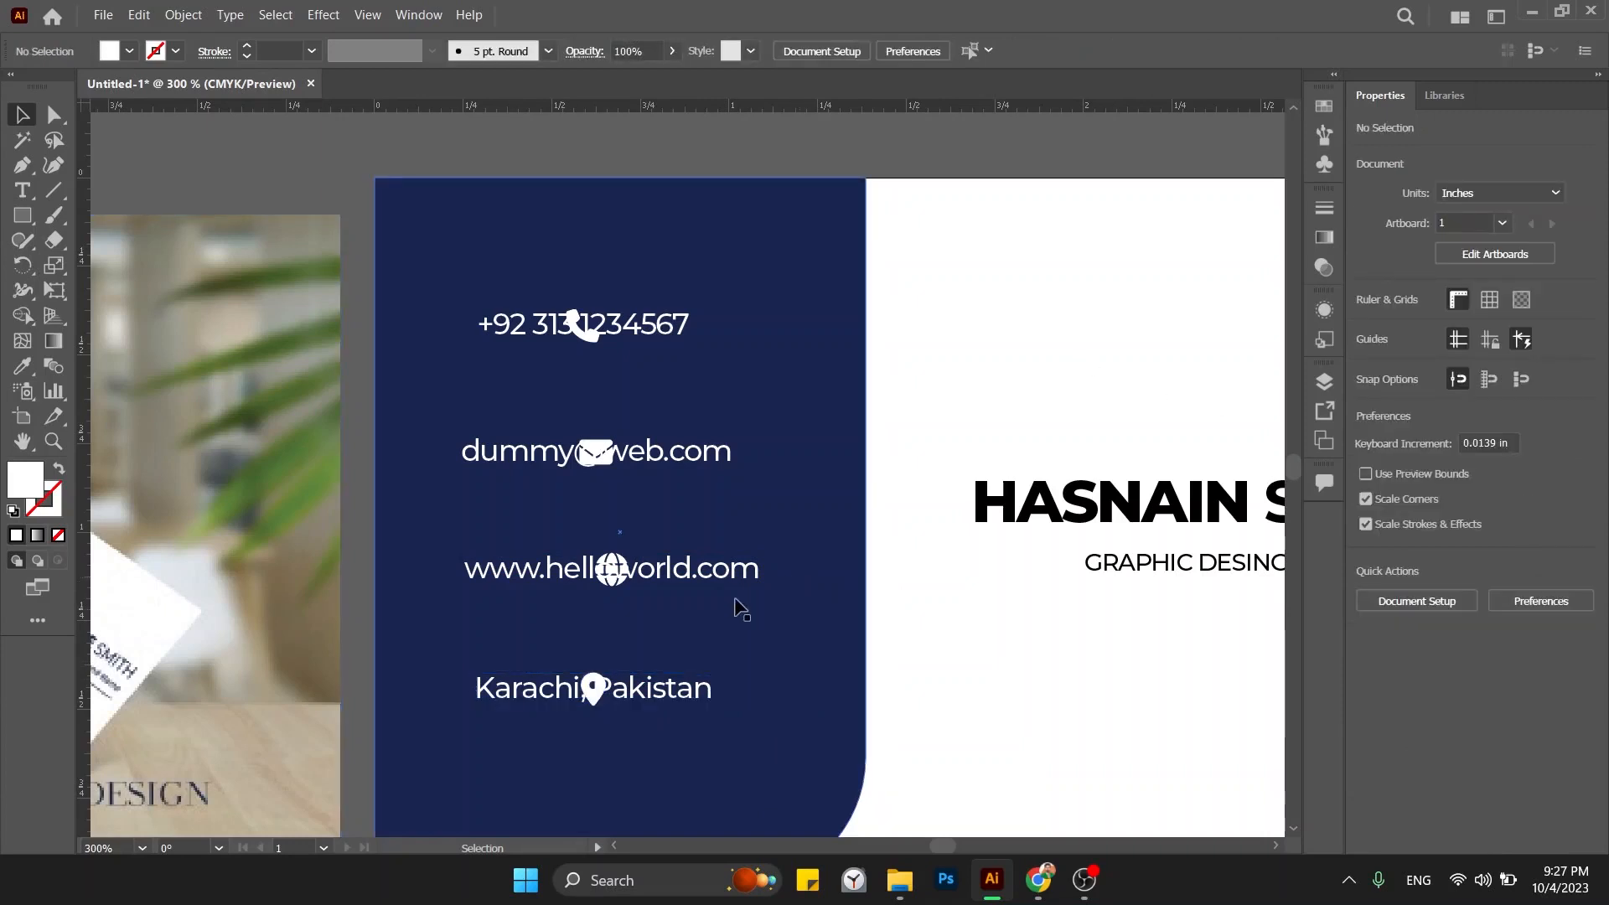
Left-align the four contact text lines and move them right of the icons.
click(664, 698)
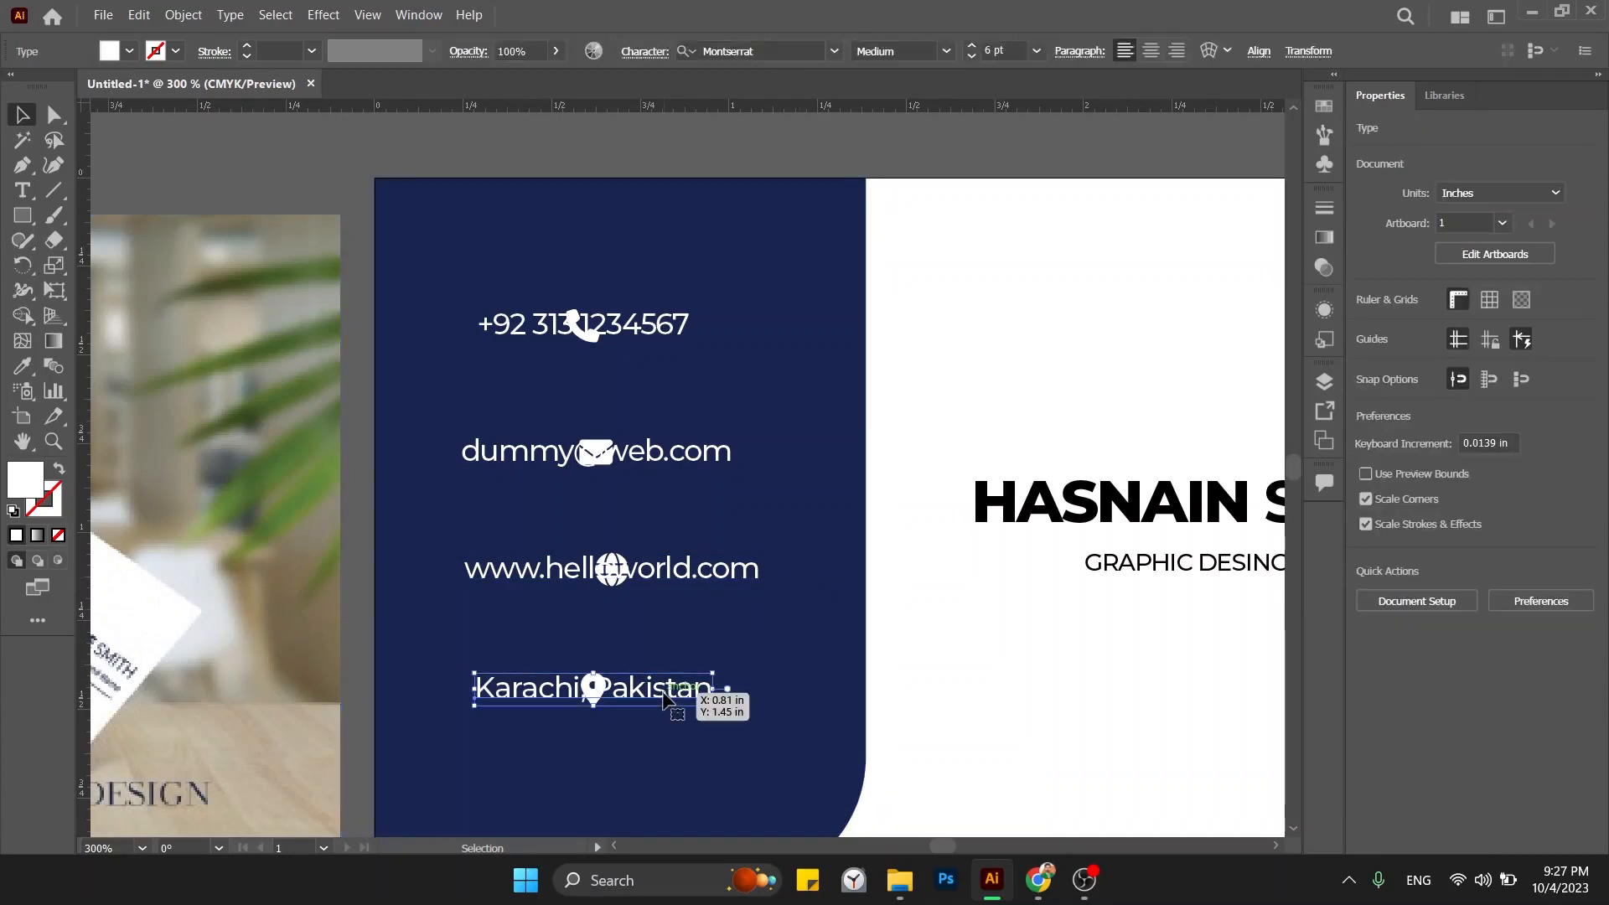
shift+click(670, 578)
shift+click(665, 459)
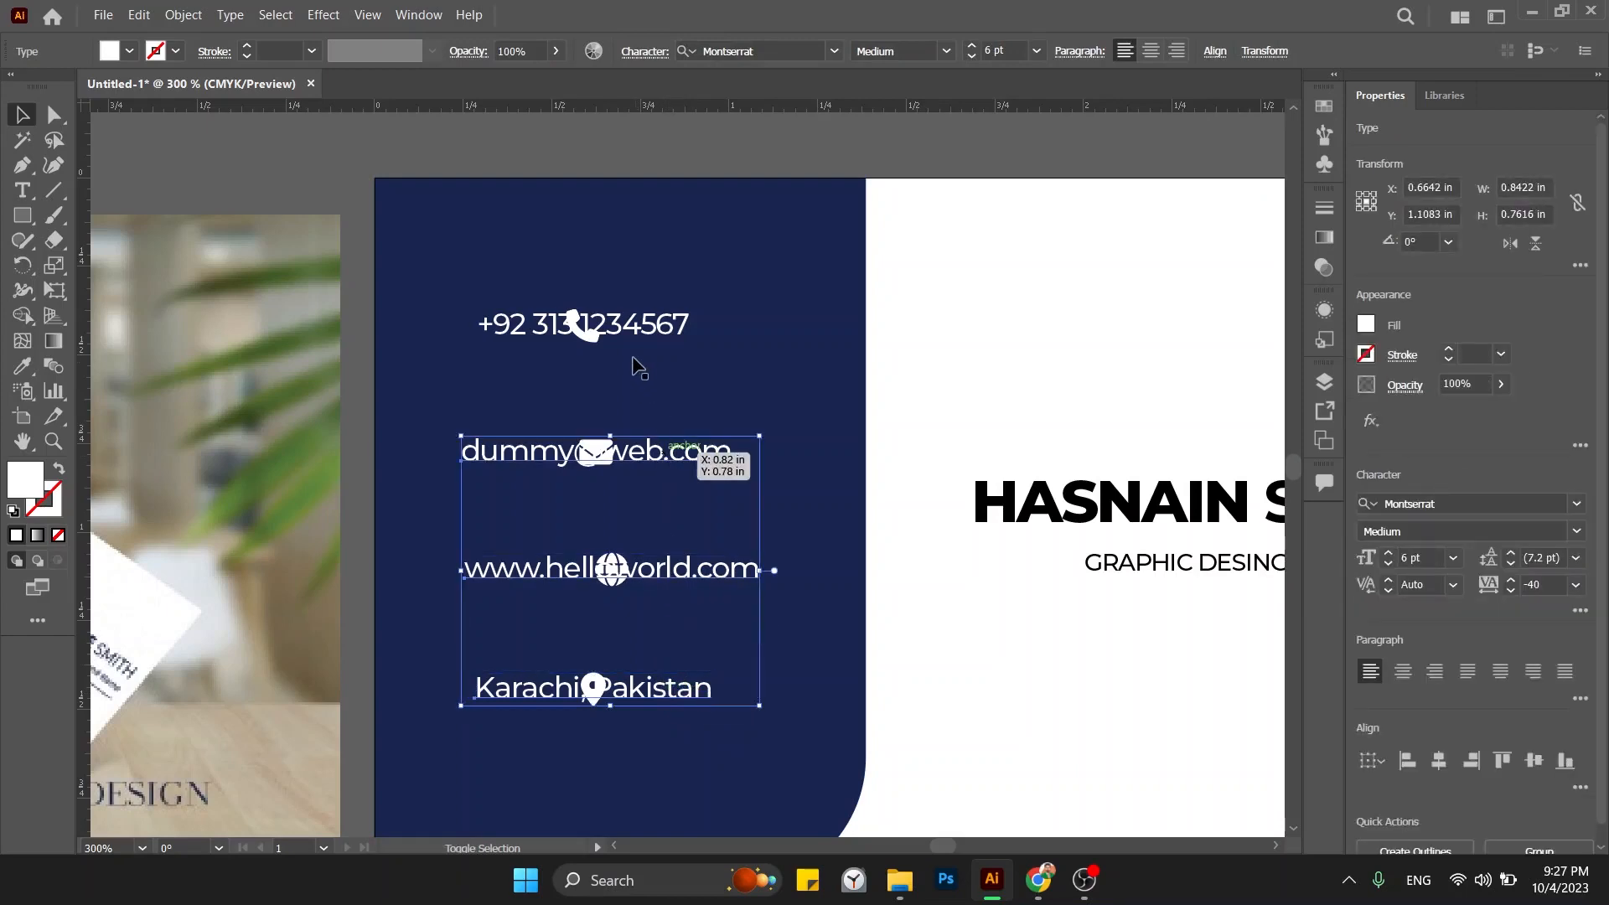
shift+click(647, 328)
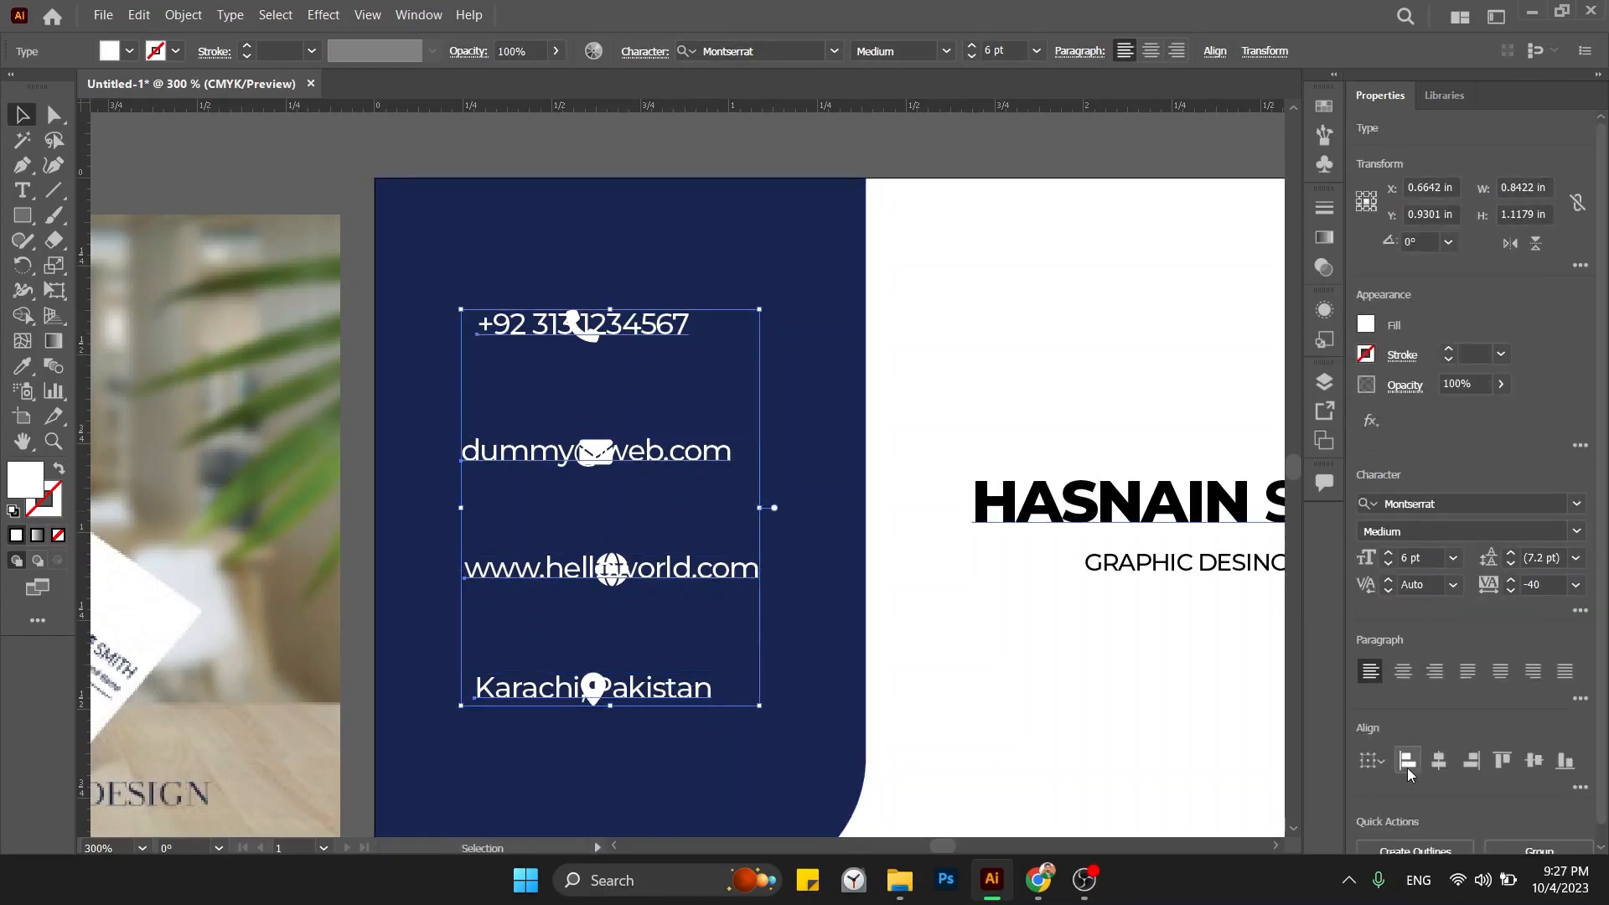
click(1406, 762)
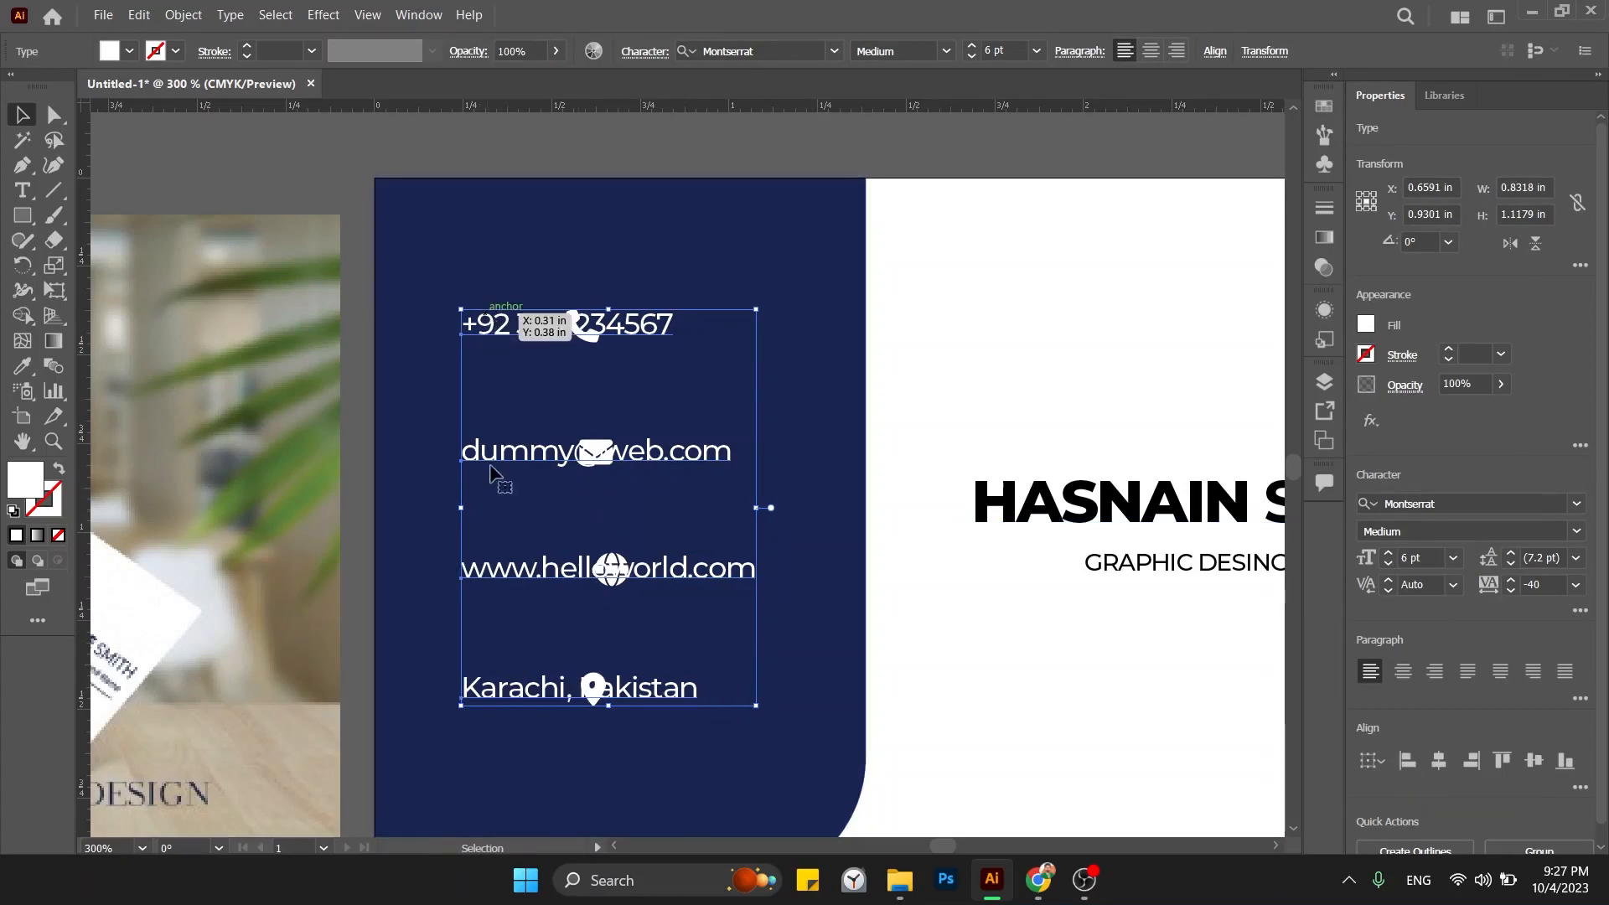
drag(506, 466, 700, 471)
Centre the four contact icons in one column and move it toward the card's left edge.
click(837, 127)
click(590, 329)
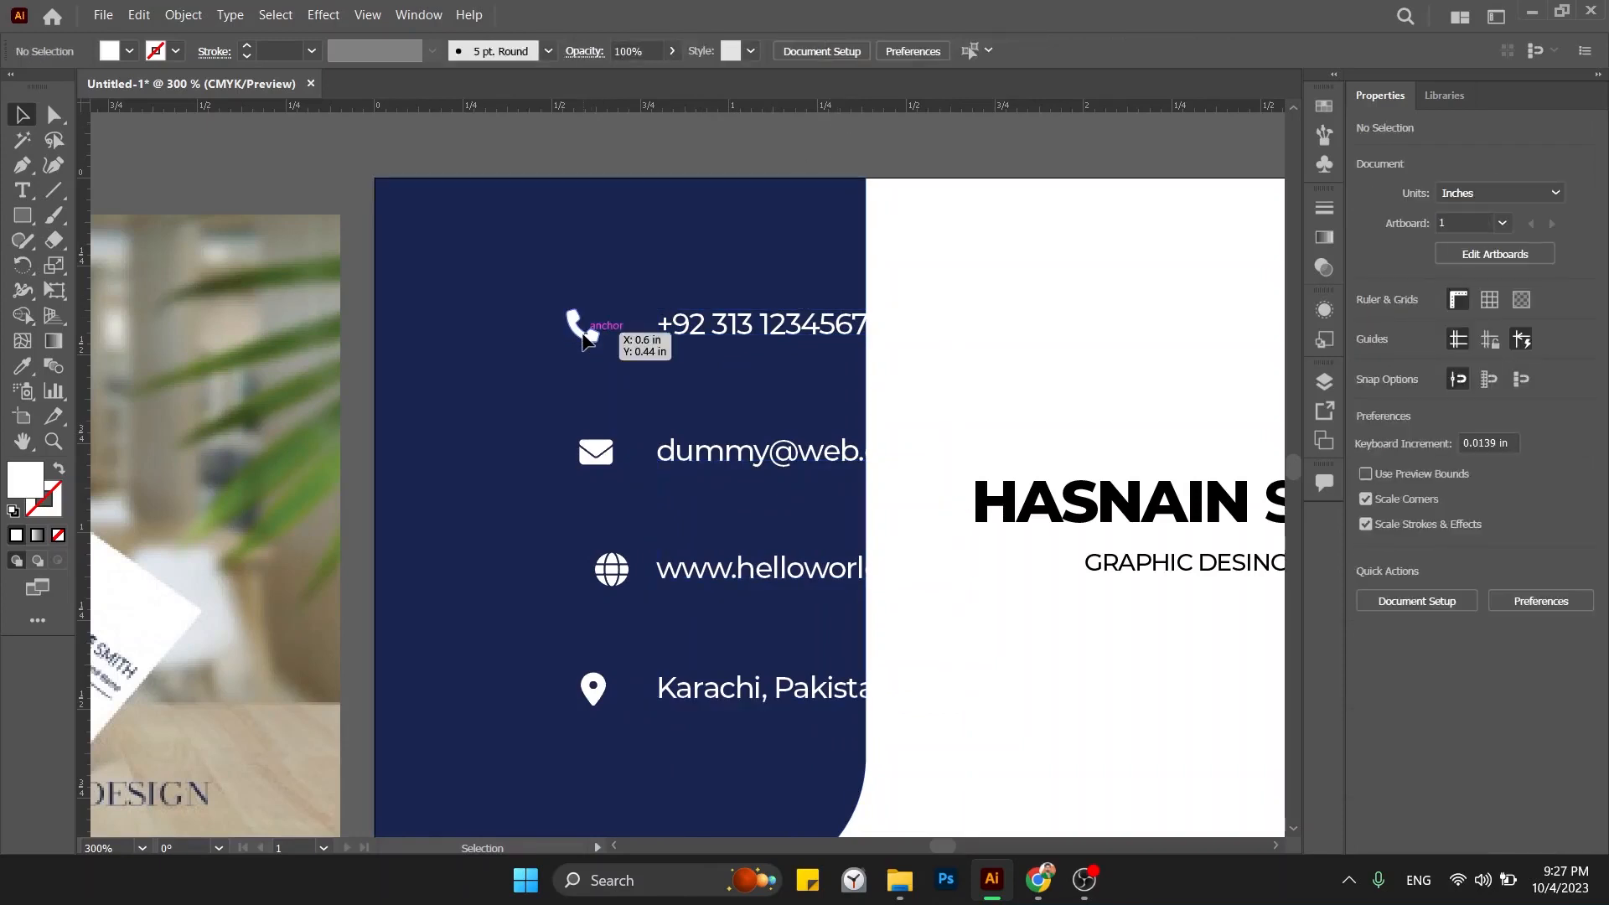
shift+click(596, 453)
shift+click(614, 572)
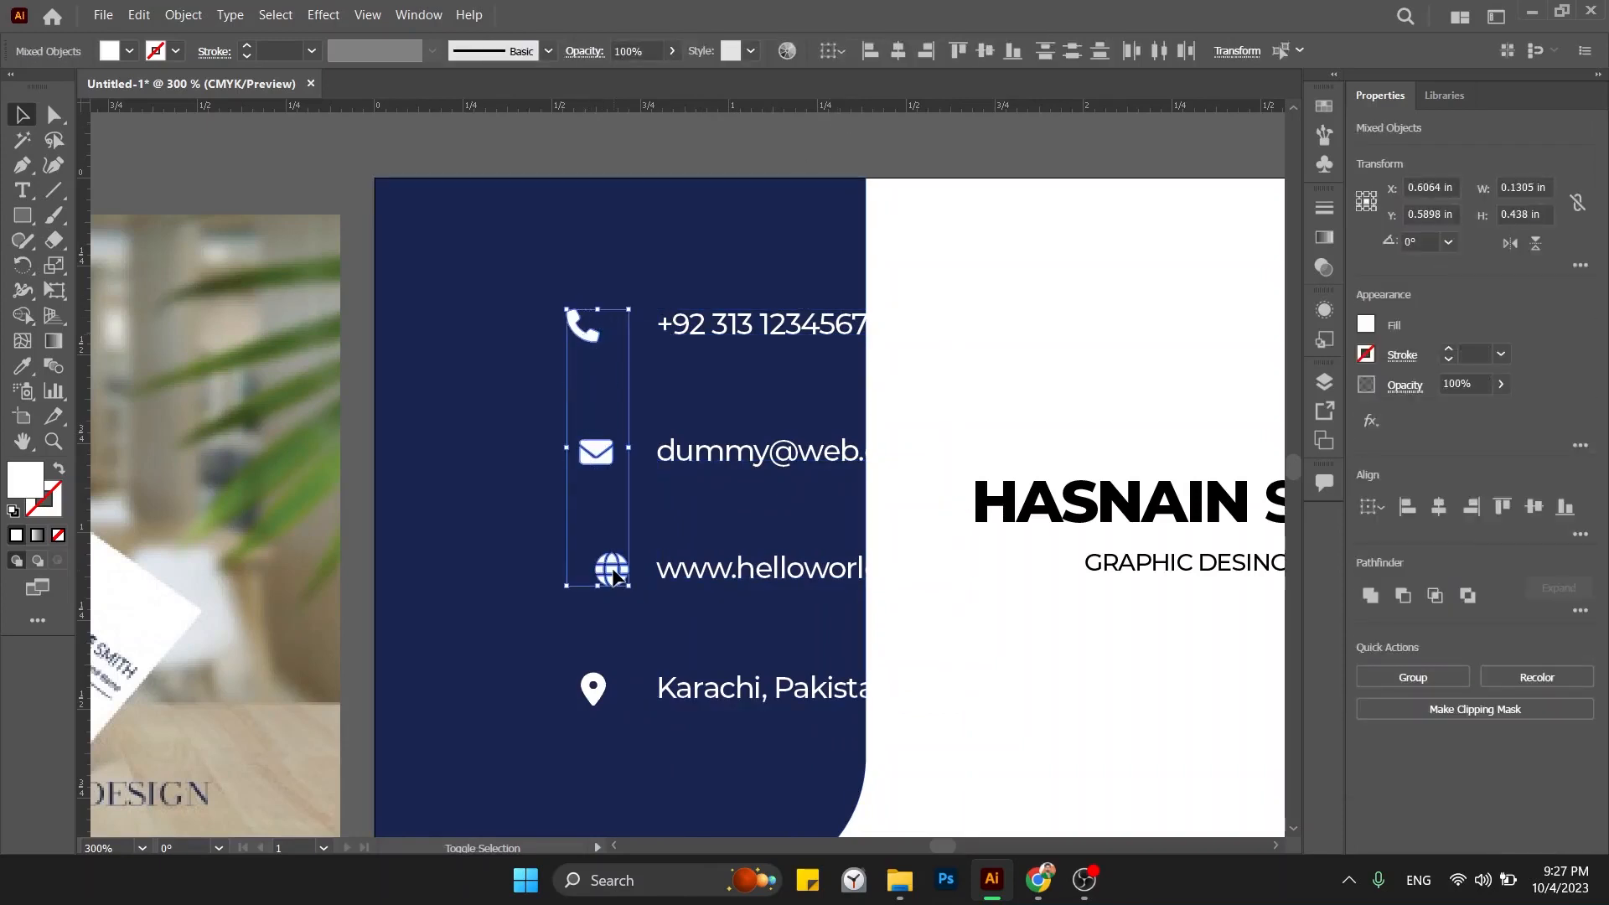
shift+click(593, 696)
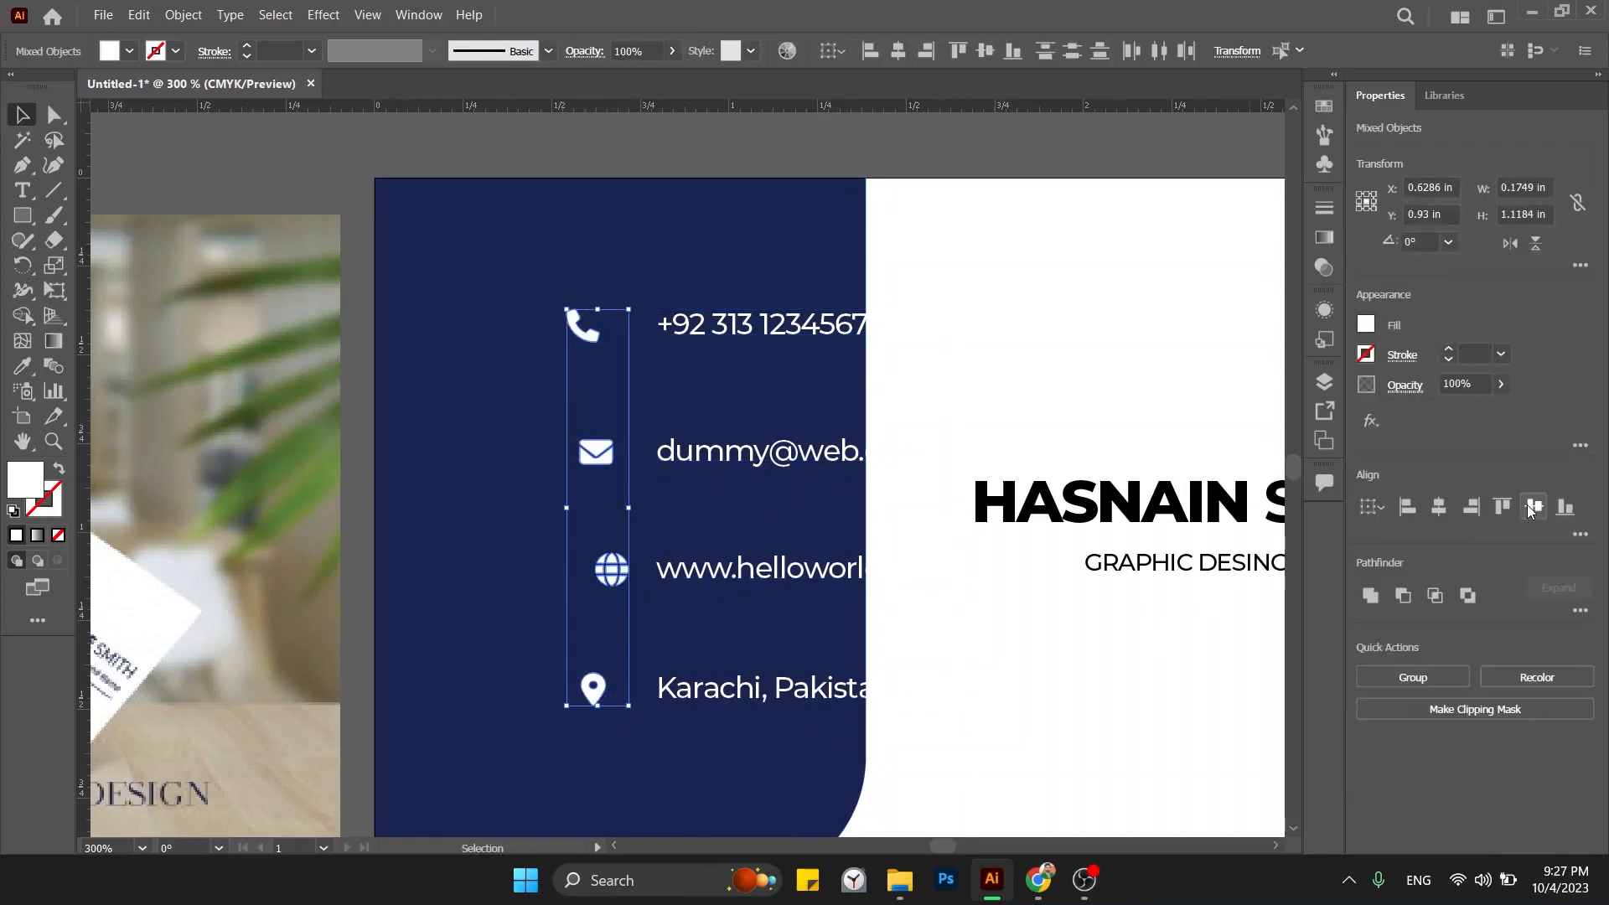
click(1439, 506)
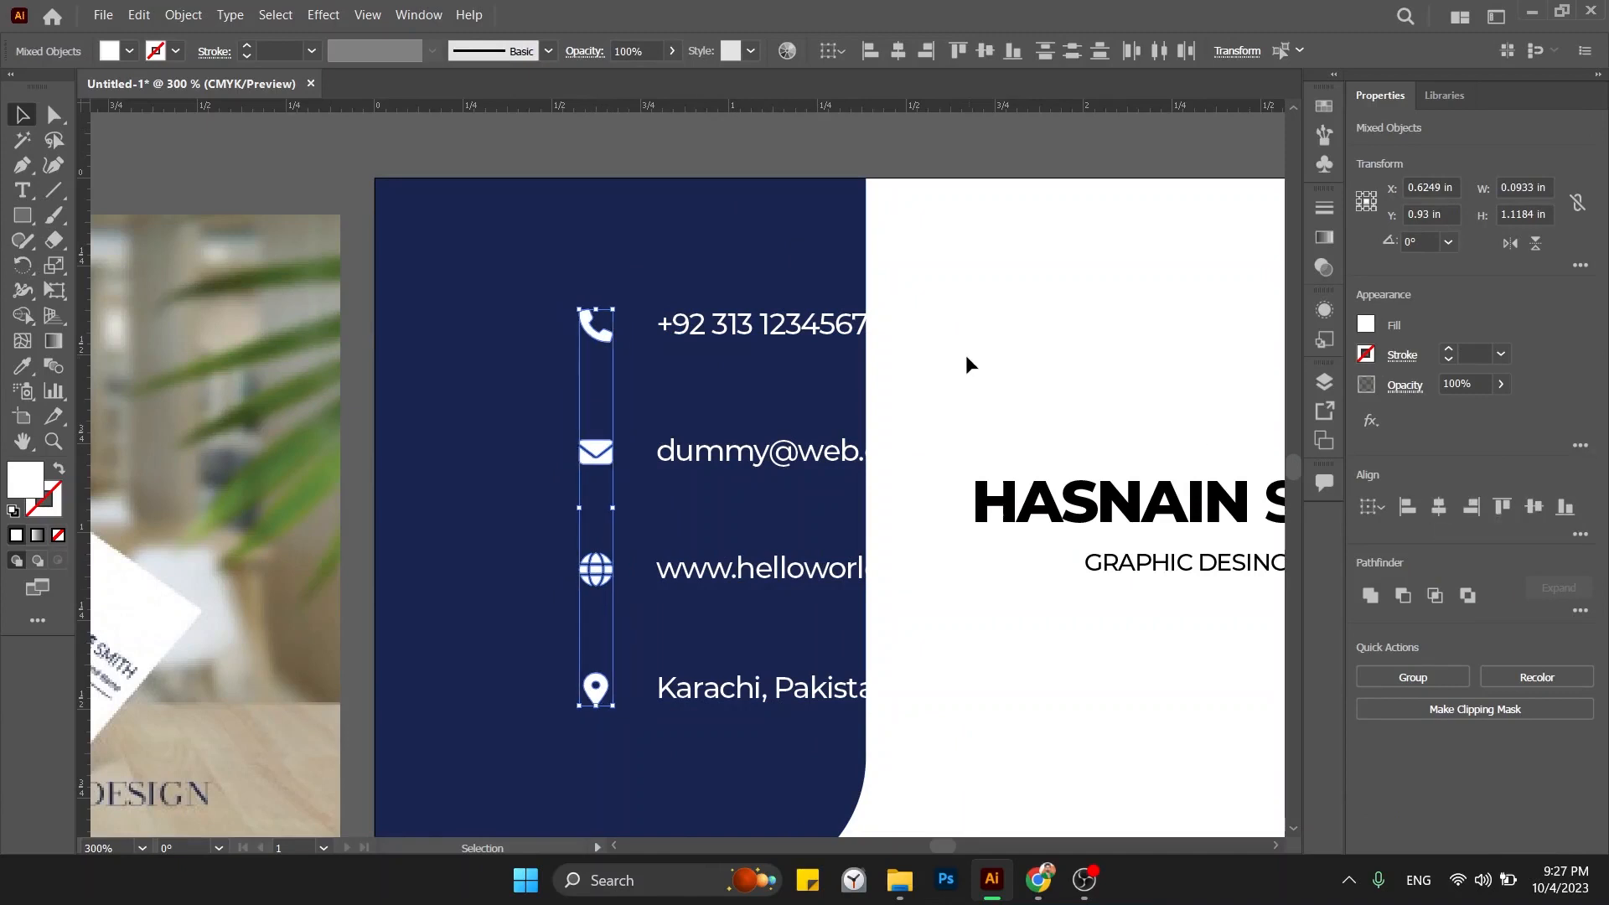
drag(605, 338, 467, 361)
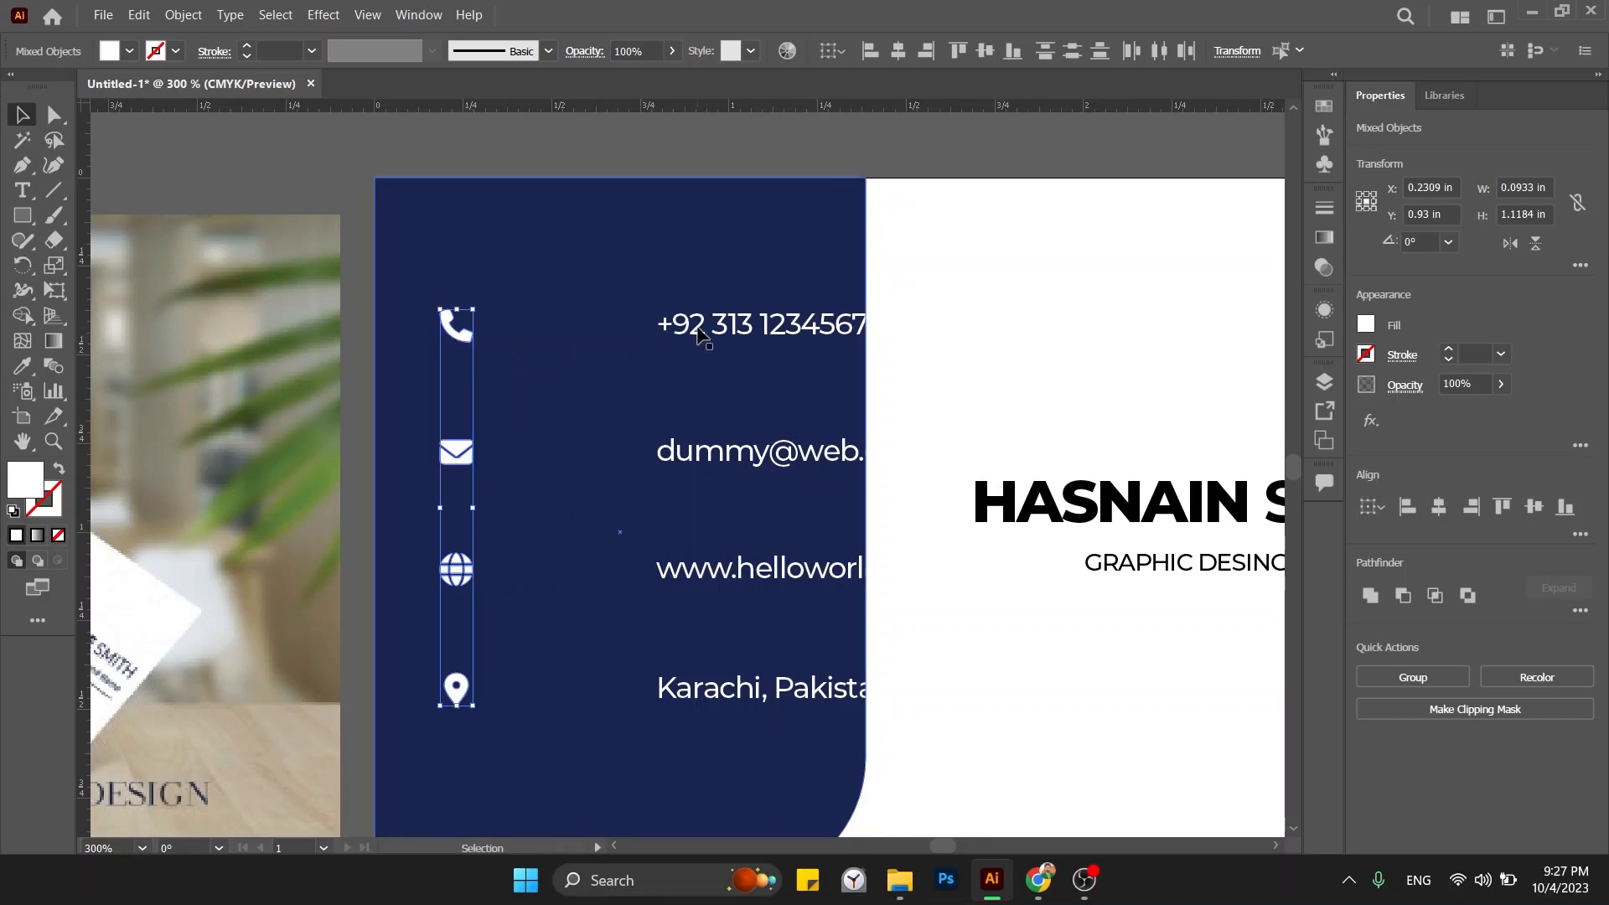
Pull the contact text lines left so they sit close beside the icons.
click(704, 331)
shift+click(721, 573)
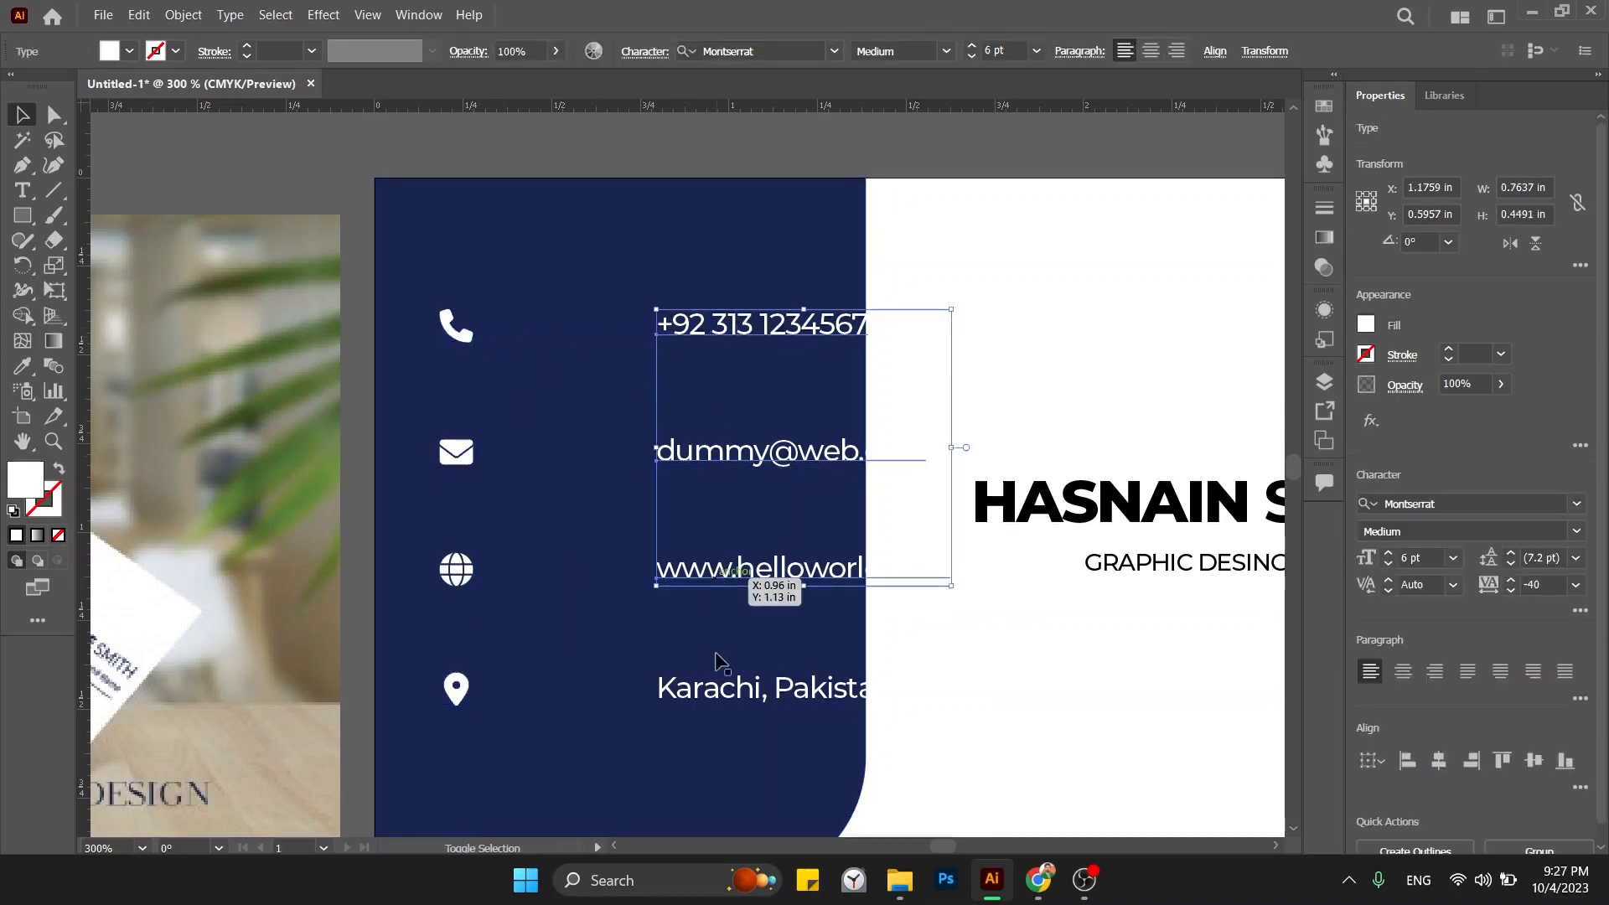
shift+click(767, 694)
drag(676, 452, 553, 455)
click(830, 151)
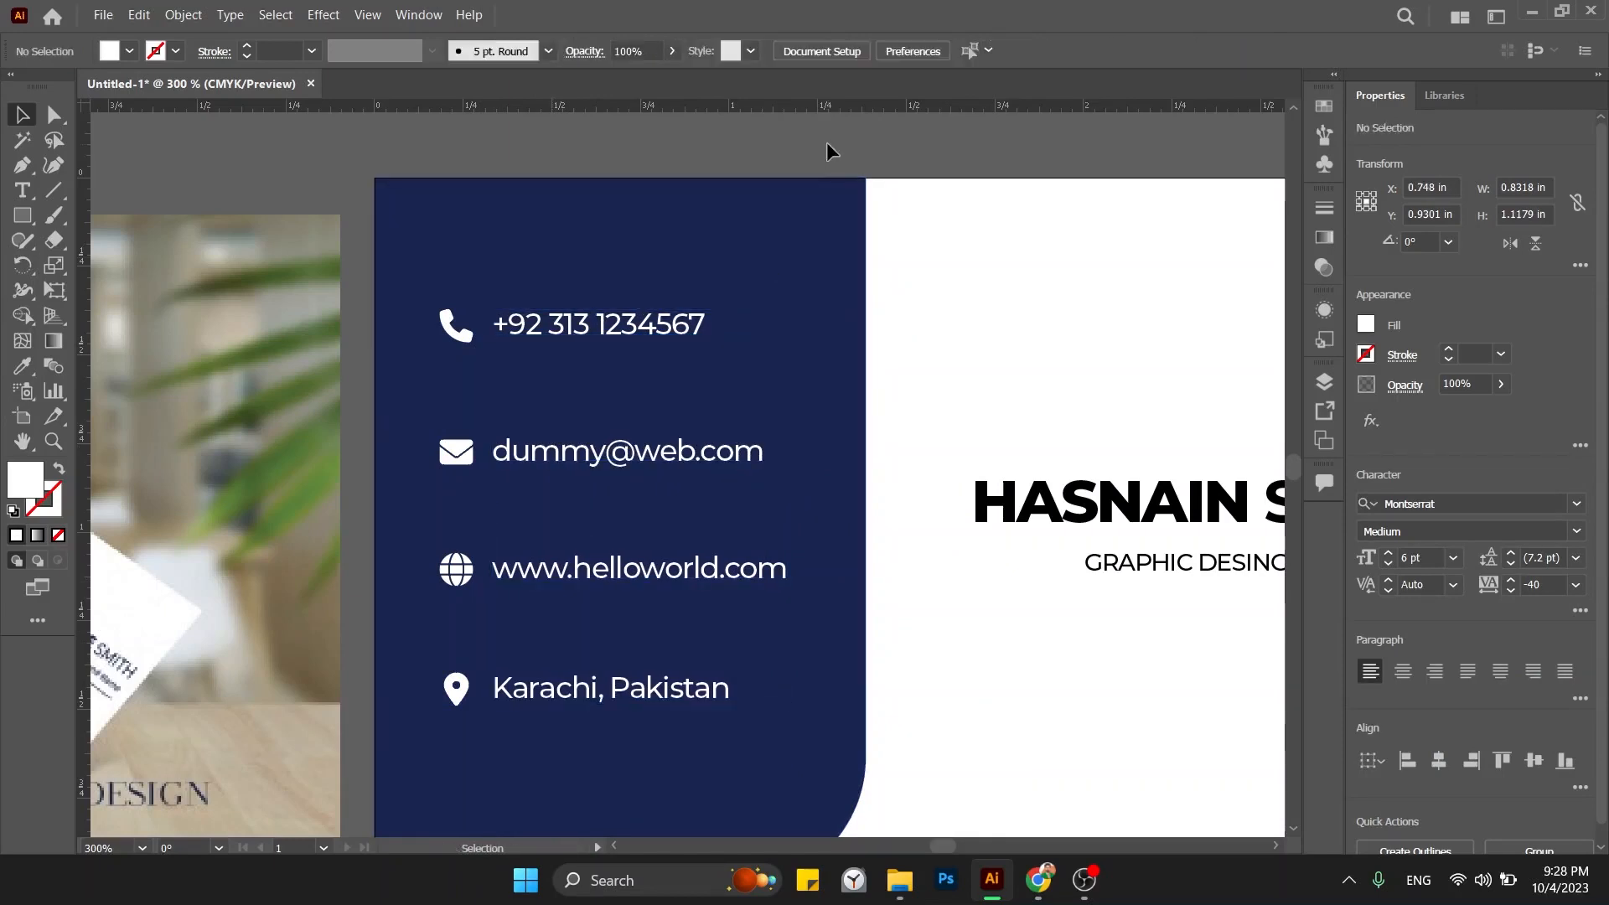
Group the phone icon with its number and the envelope with the e-mail text.
click(456, 330)
shift+click(568, 332)
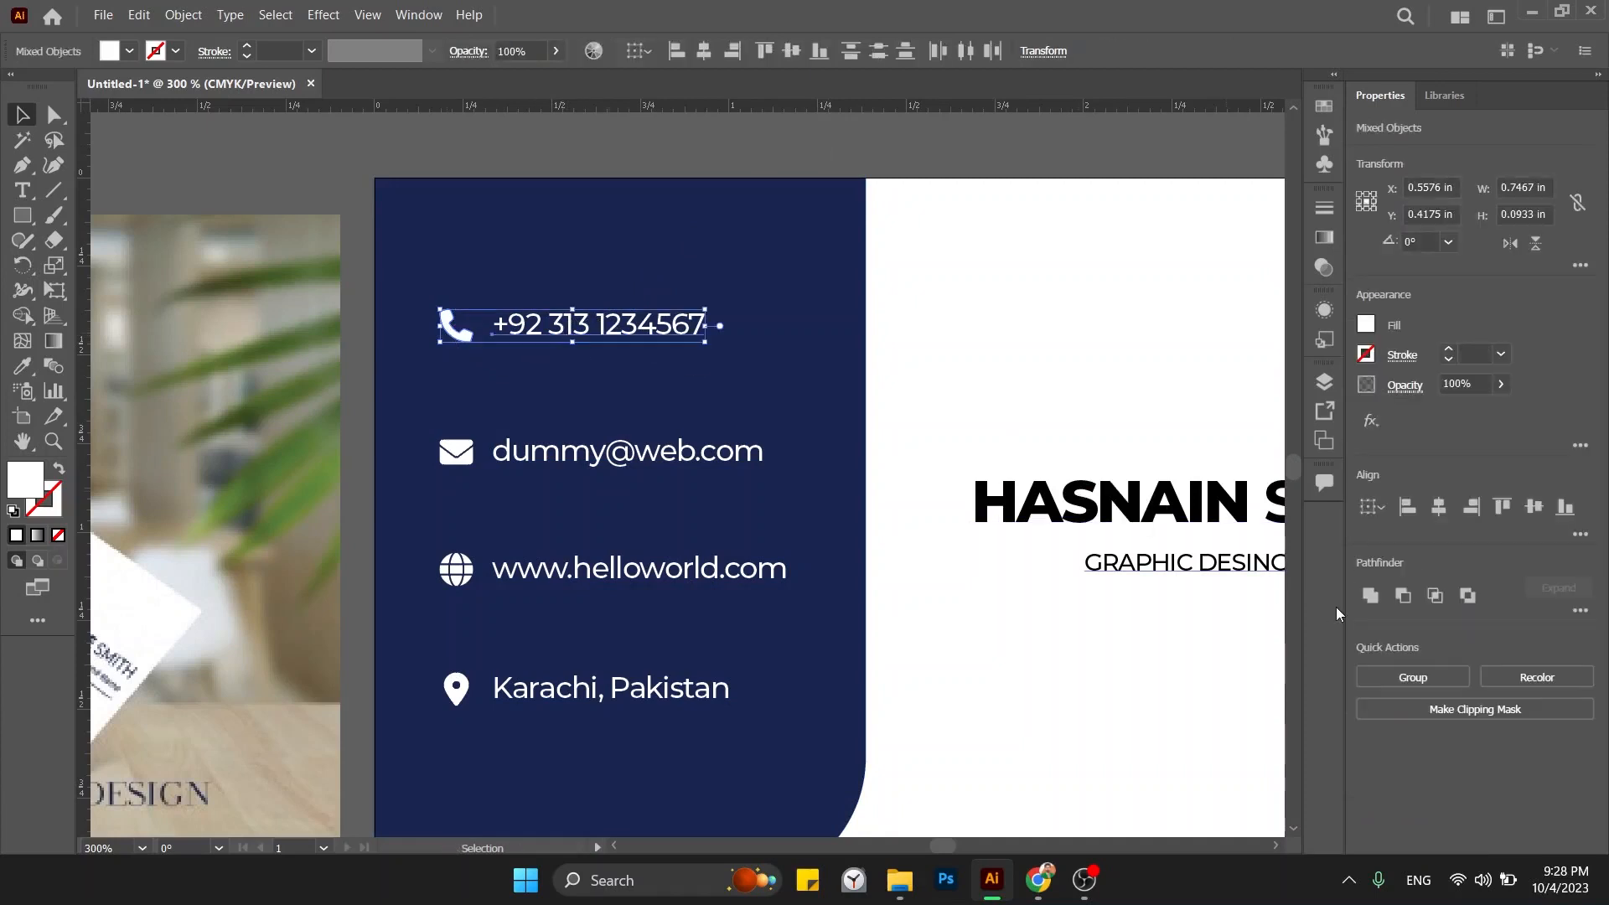
click(1412, 679)
click(456, 452)
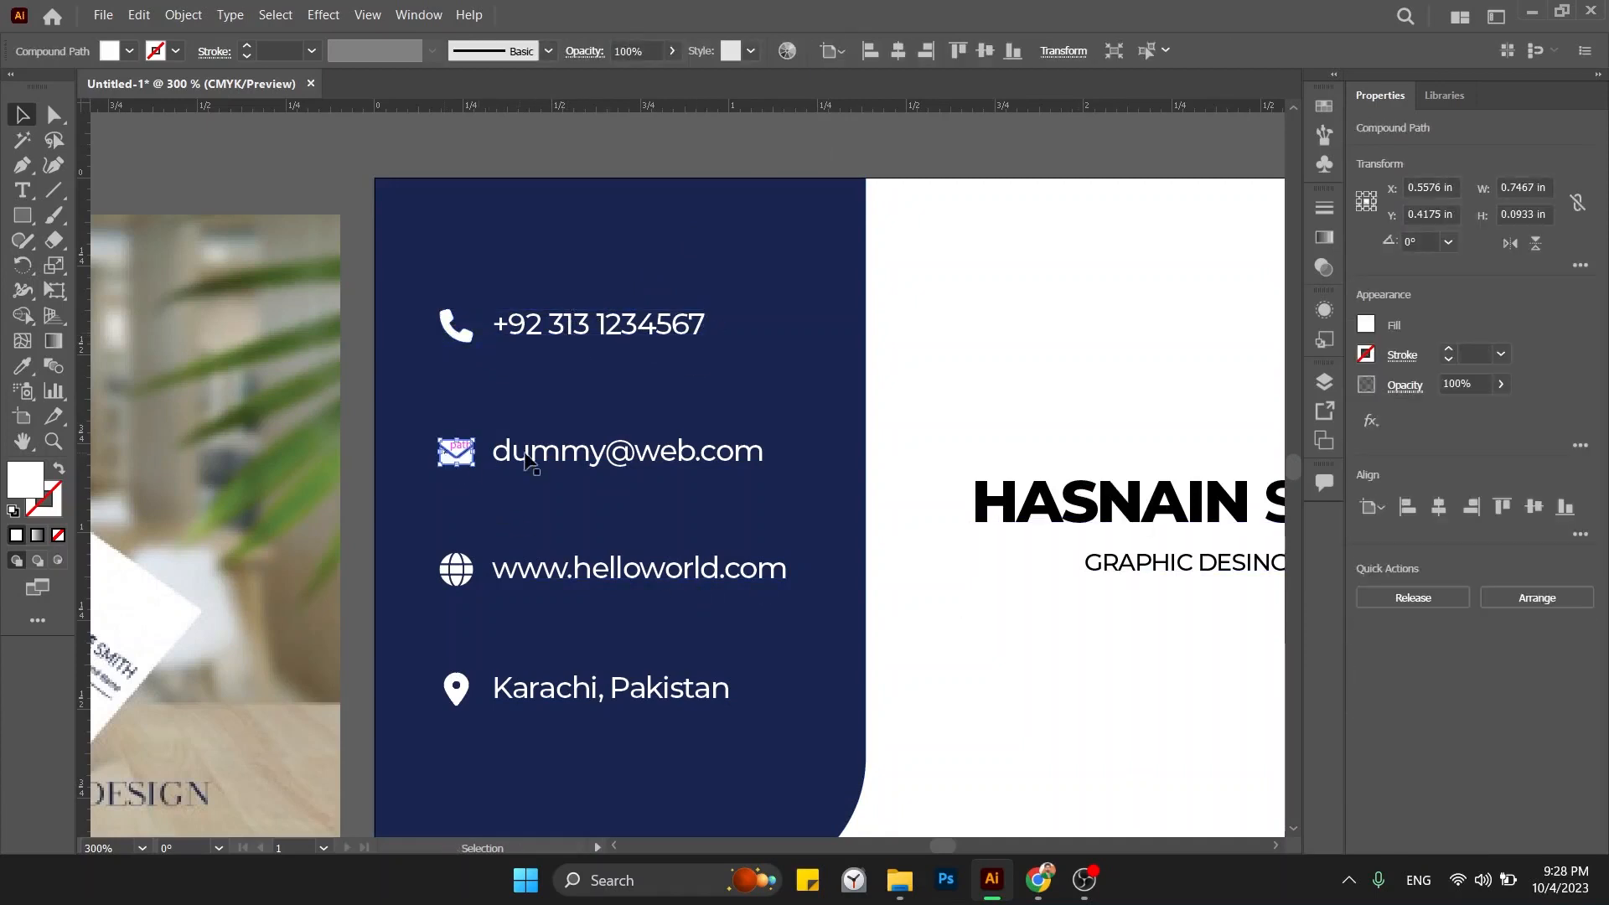
shift+click(628, 461)
click(1463, 674)
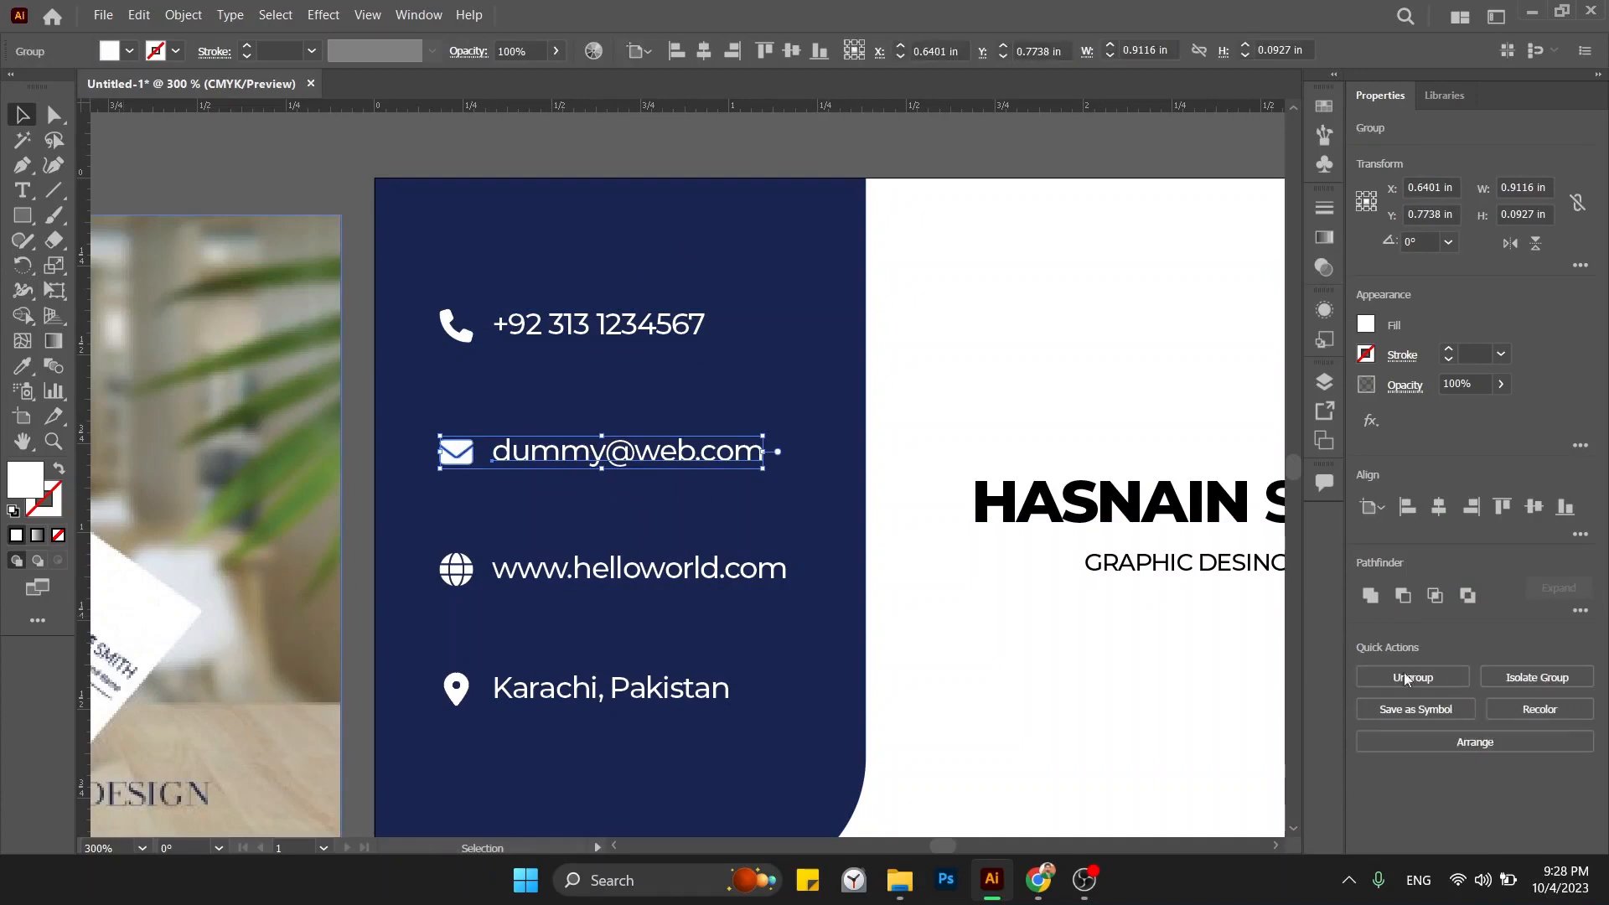
click(838, 578)
Group the globe with the website text and the pin with Karachi, Pakistan.
click(456, 570)
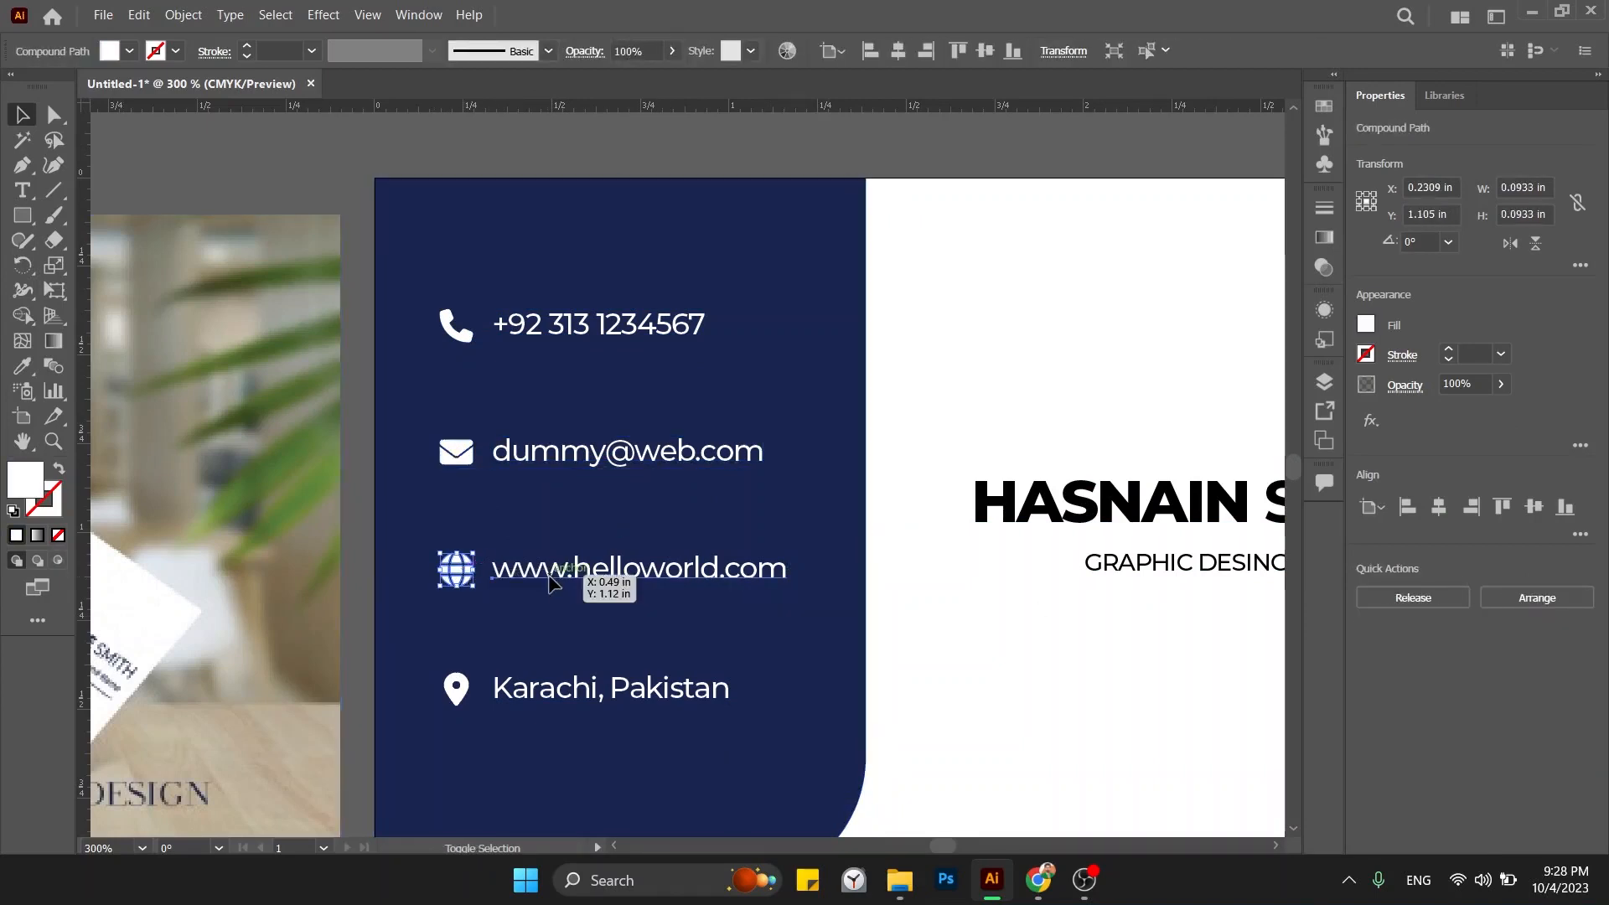
shift+click(558, 574)
click(1414, 678)
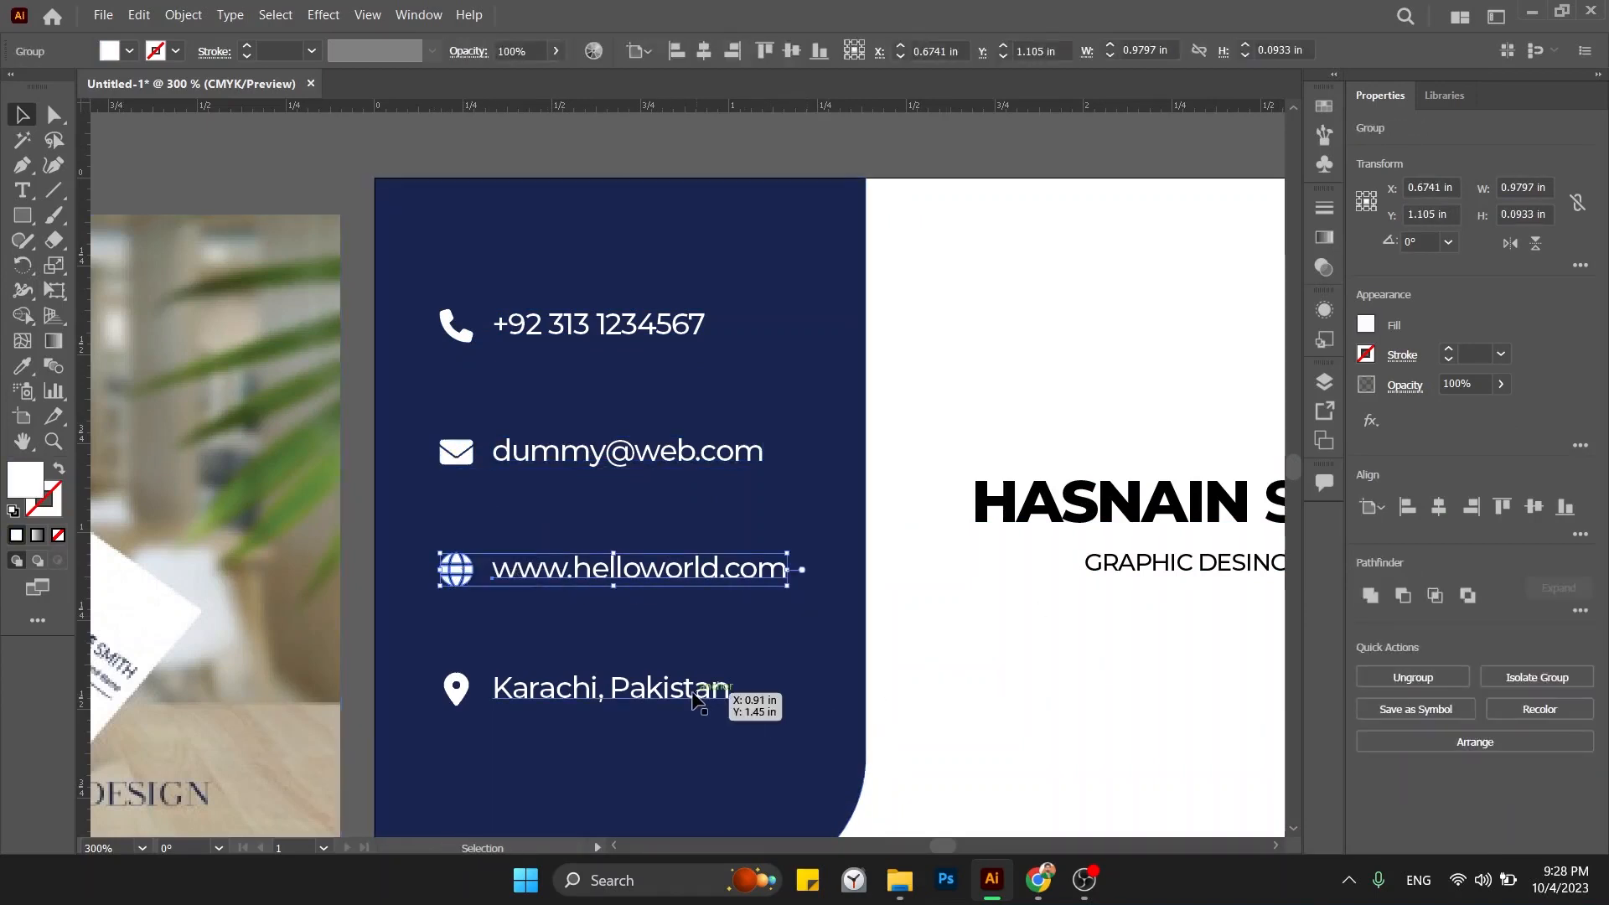
click(725, 696)
shift+click(457, 688)
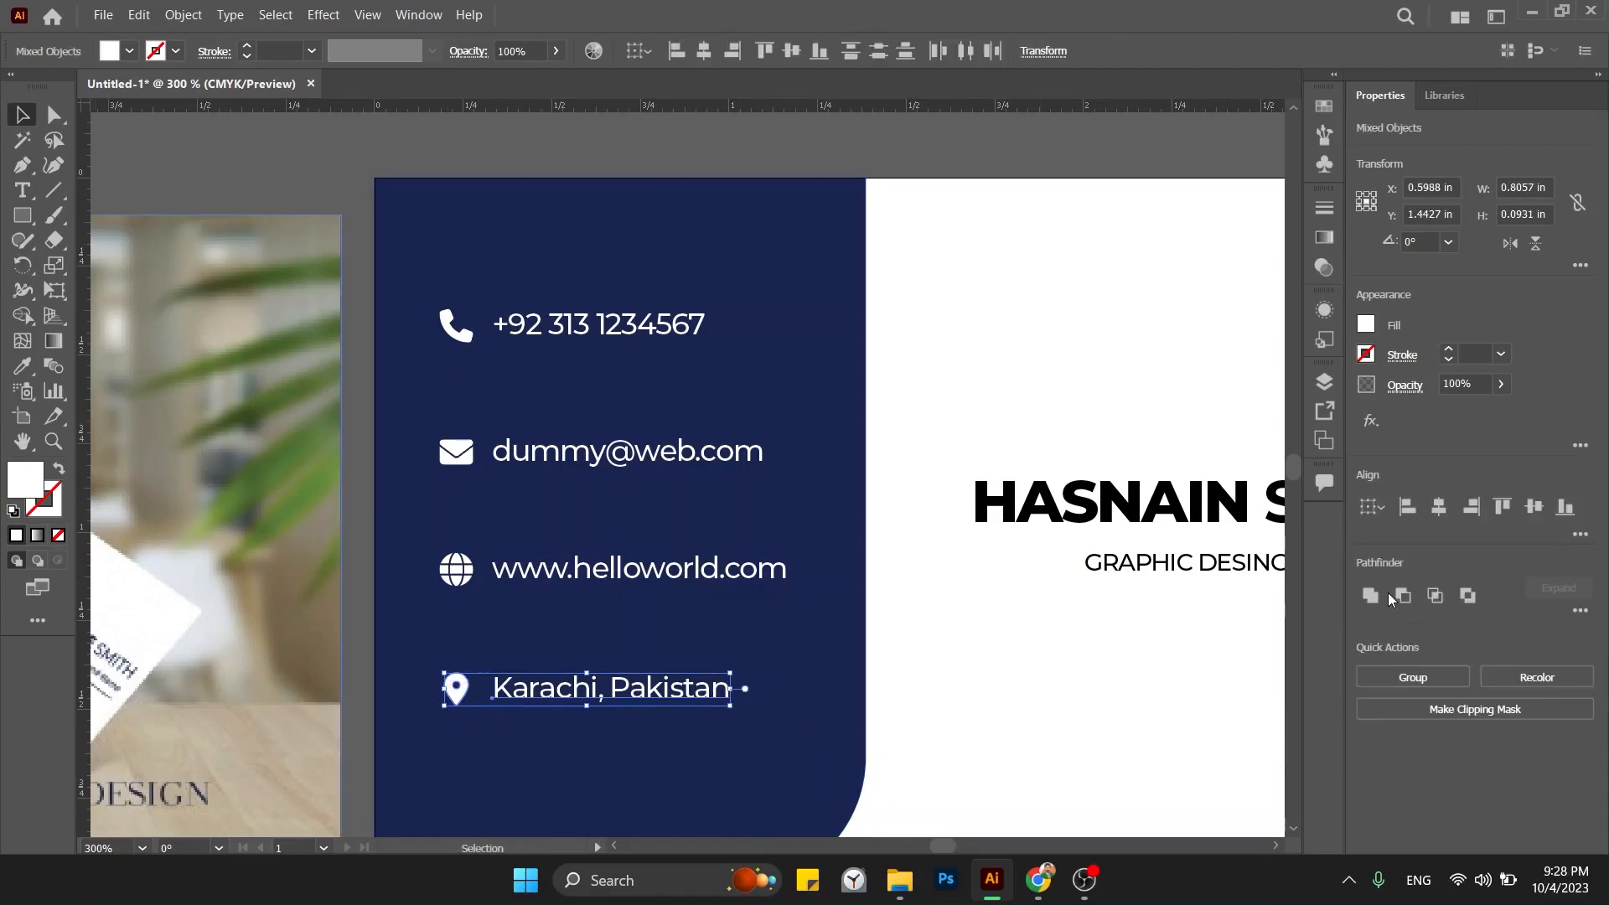
click(1400, 675)
click(1054, 156)
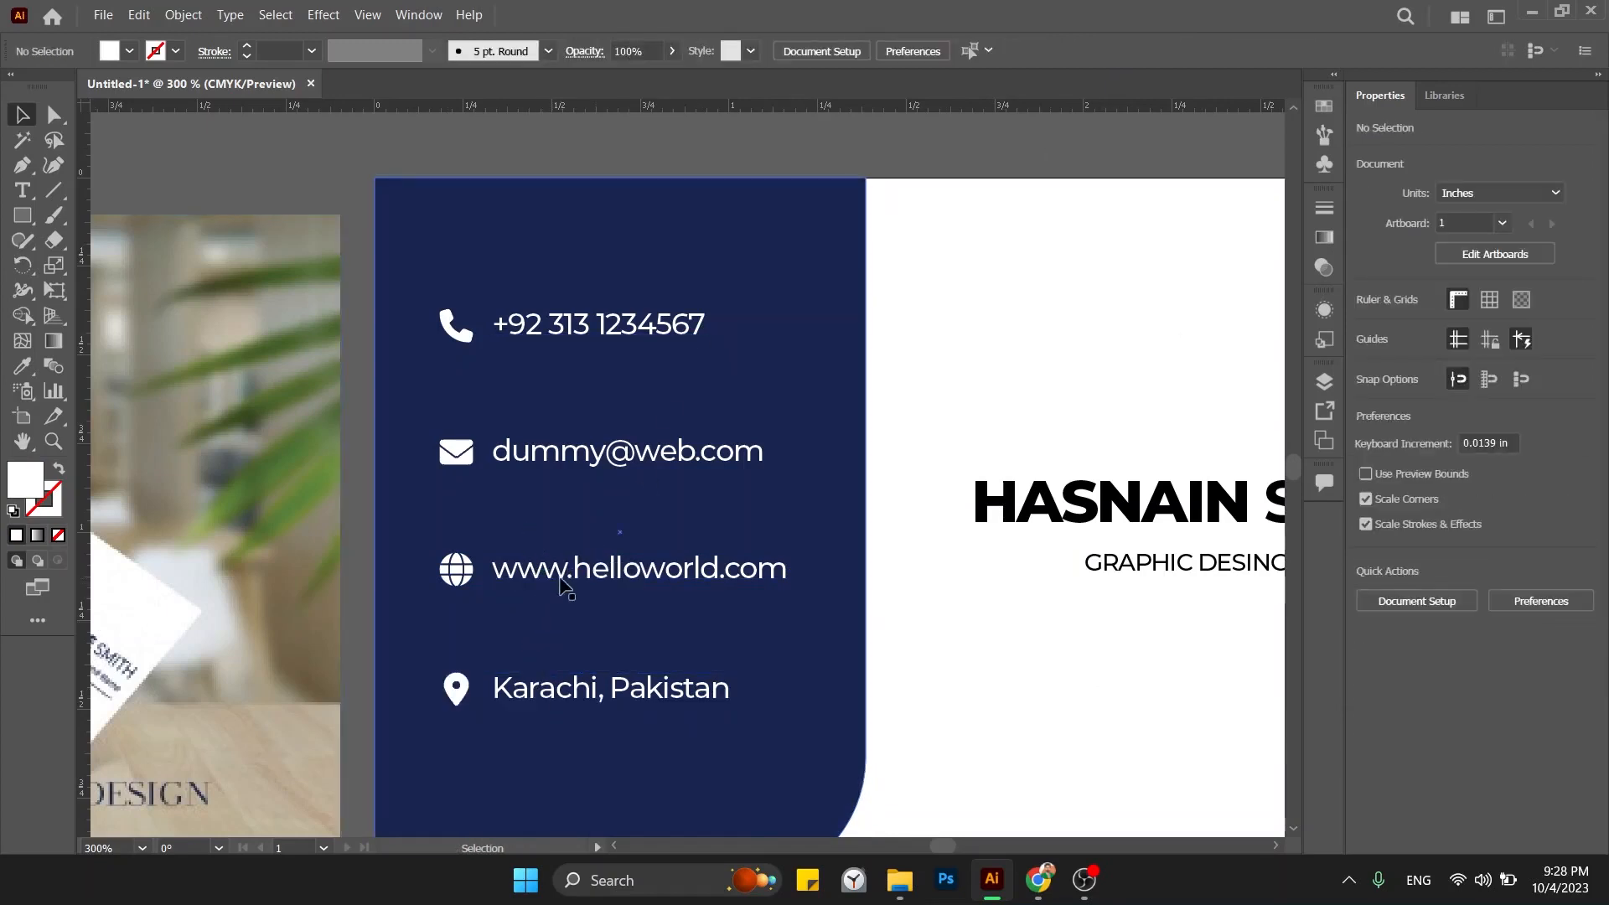
Move the email, website and Karachi rows up, stacked beneath the phone row.
drag(576, 457, 579, 358)
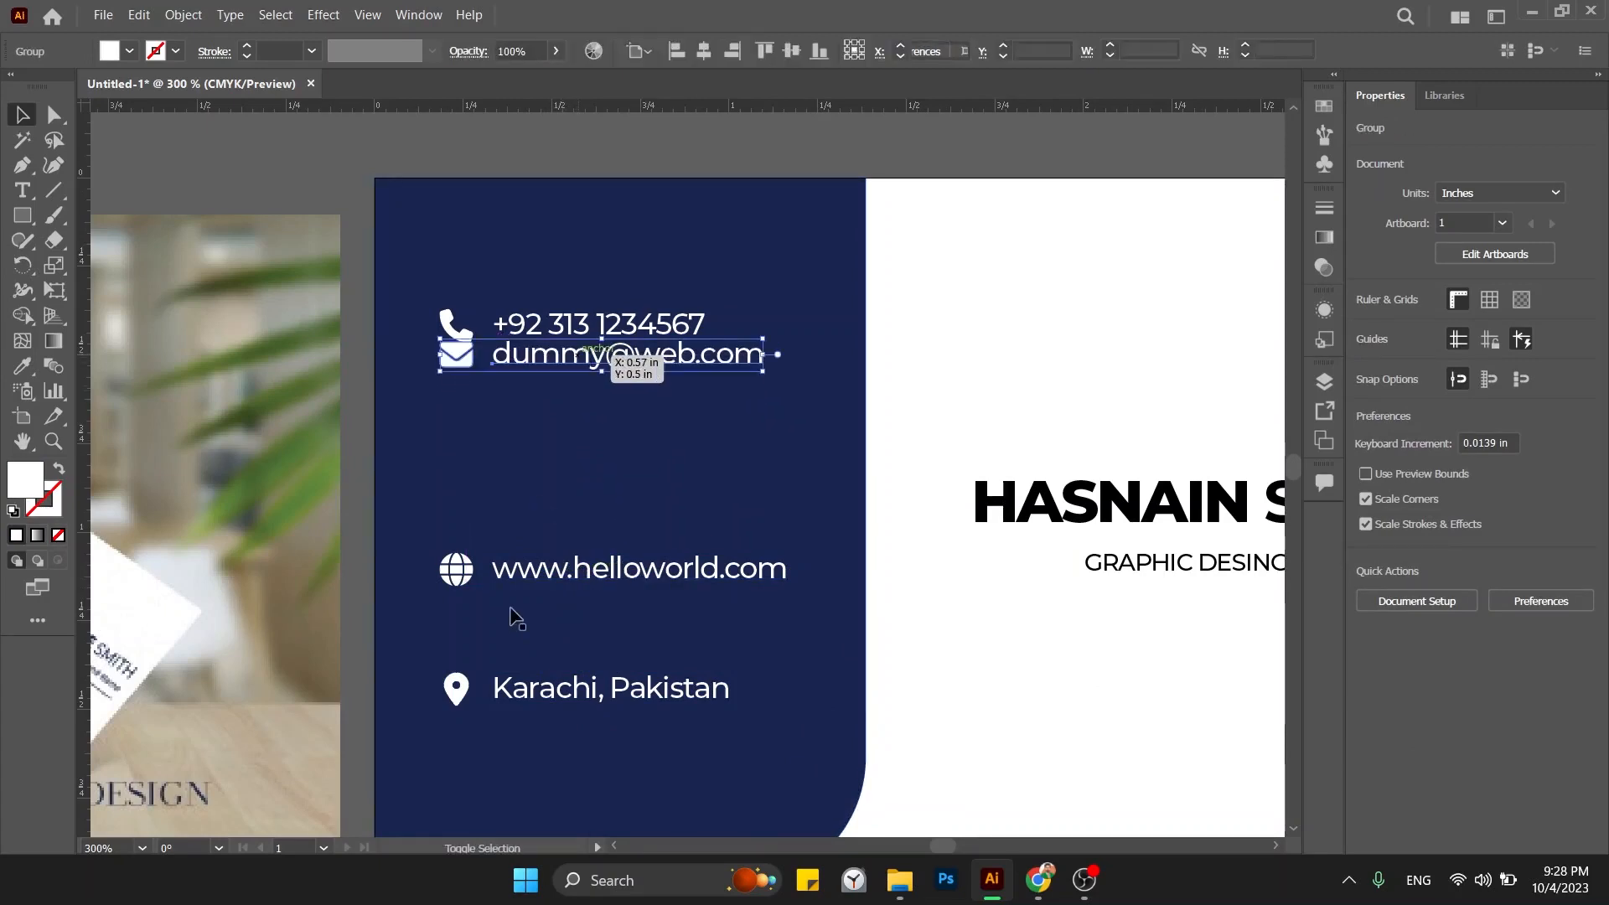
drag(525, 582, 530, 400)
drag(543, 675, 541, 435)
Start spacing the lower rows by shifting them down in Shift+Down steps.
shift+click(457, 385)
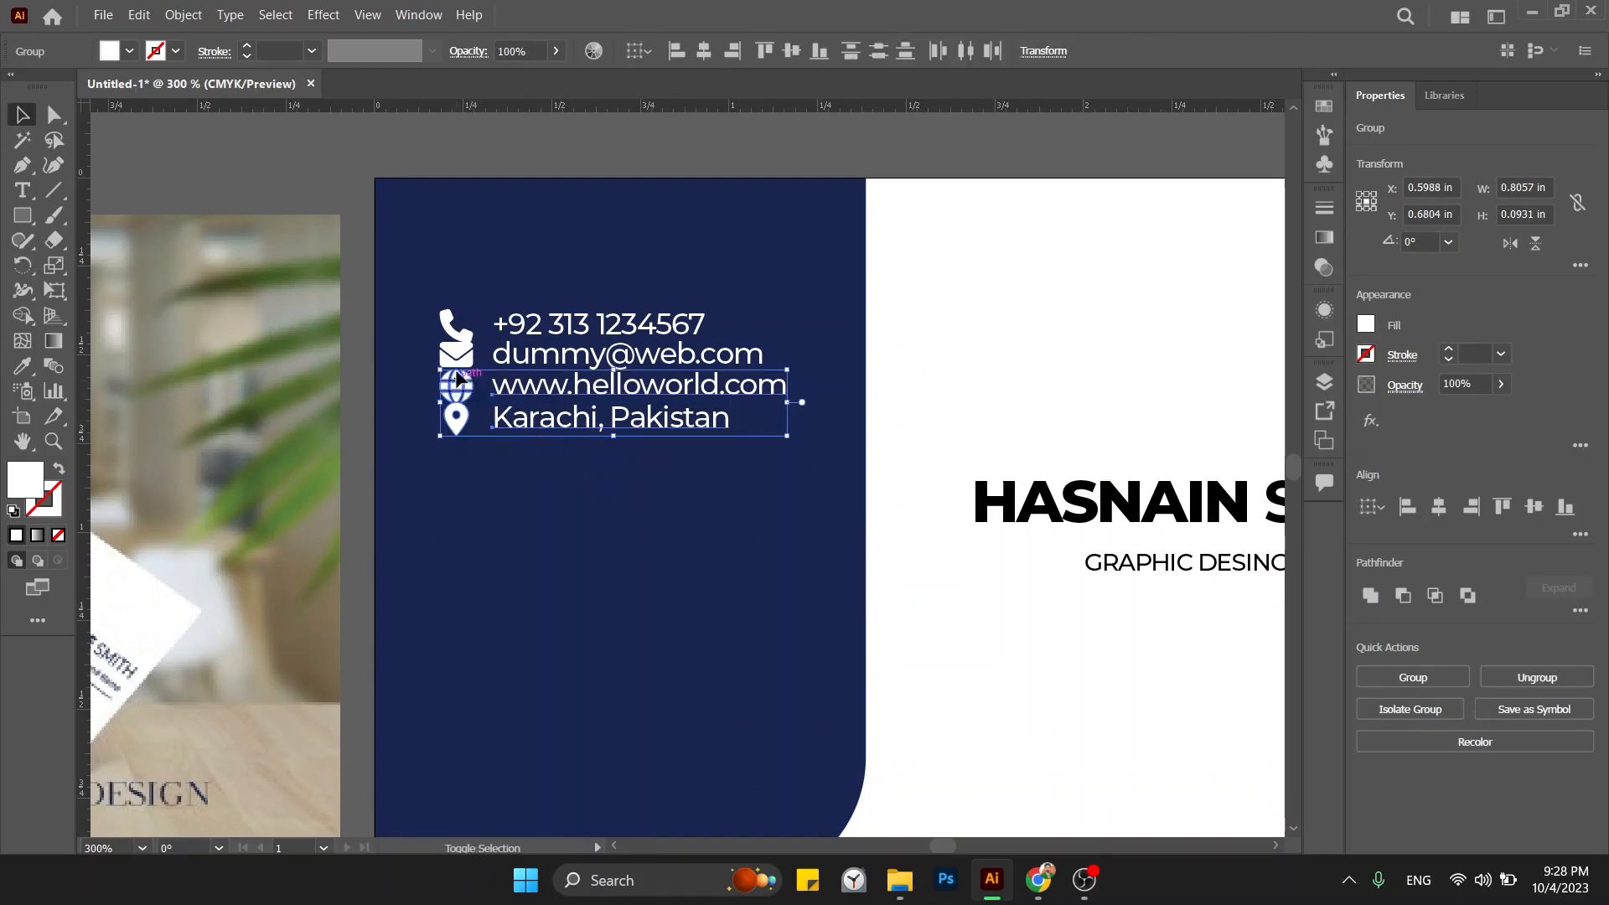
shift+click(457, 354)
key(shift+Down)
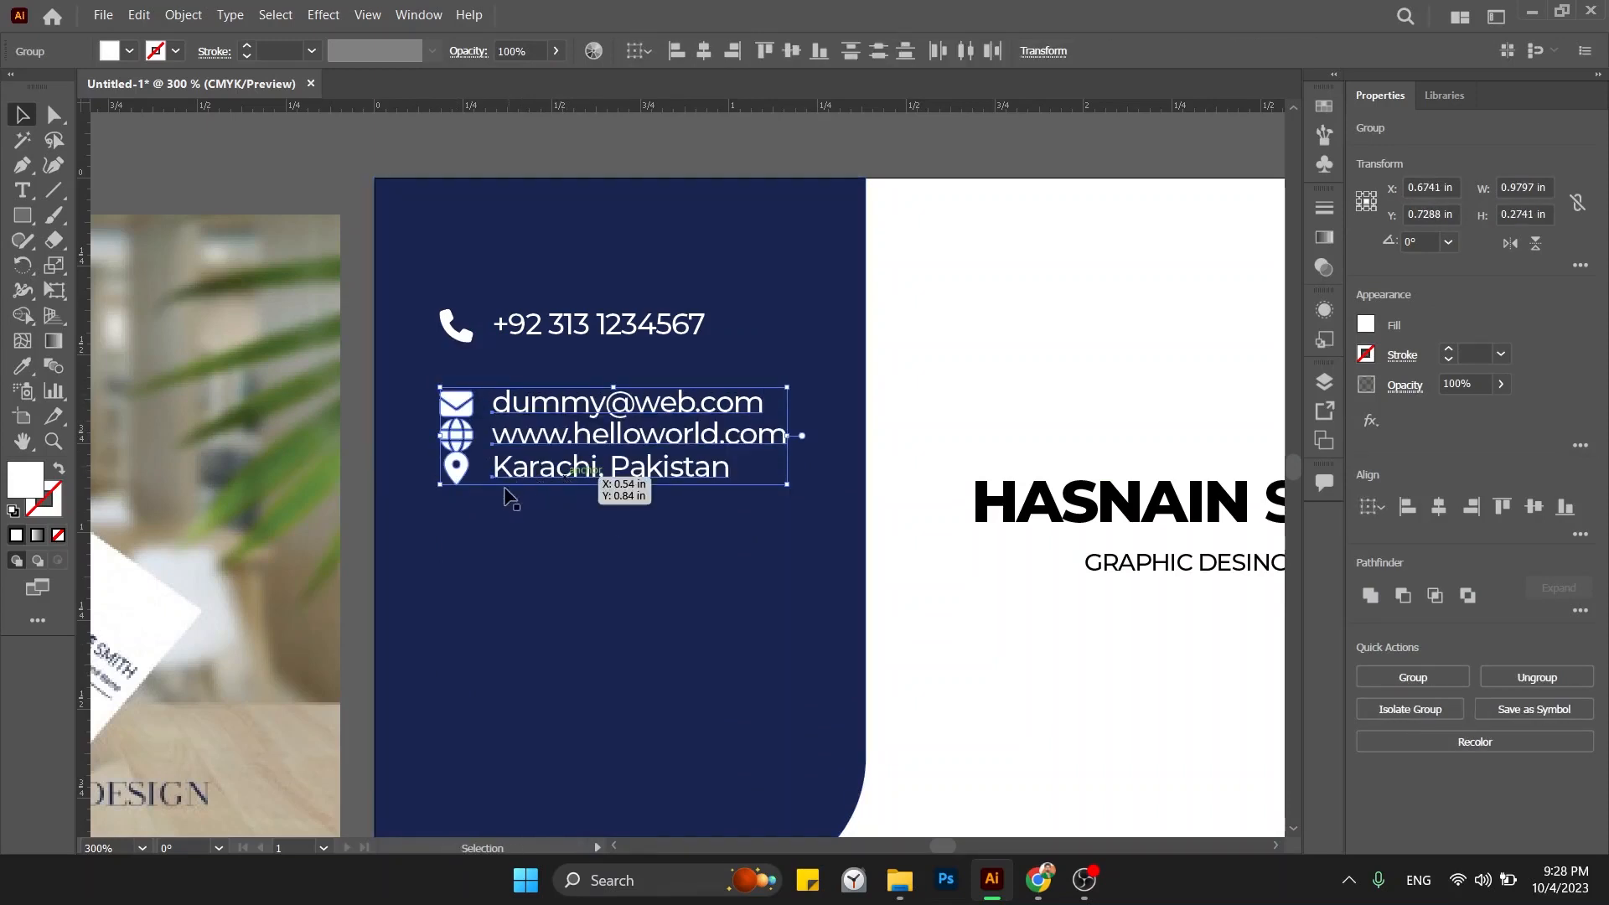
click(507, 534)
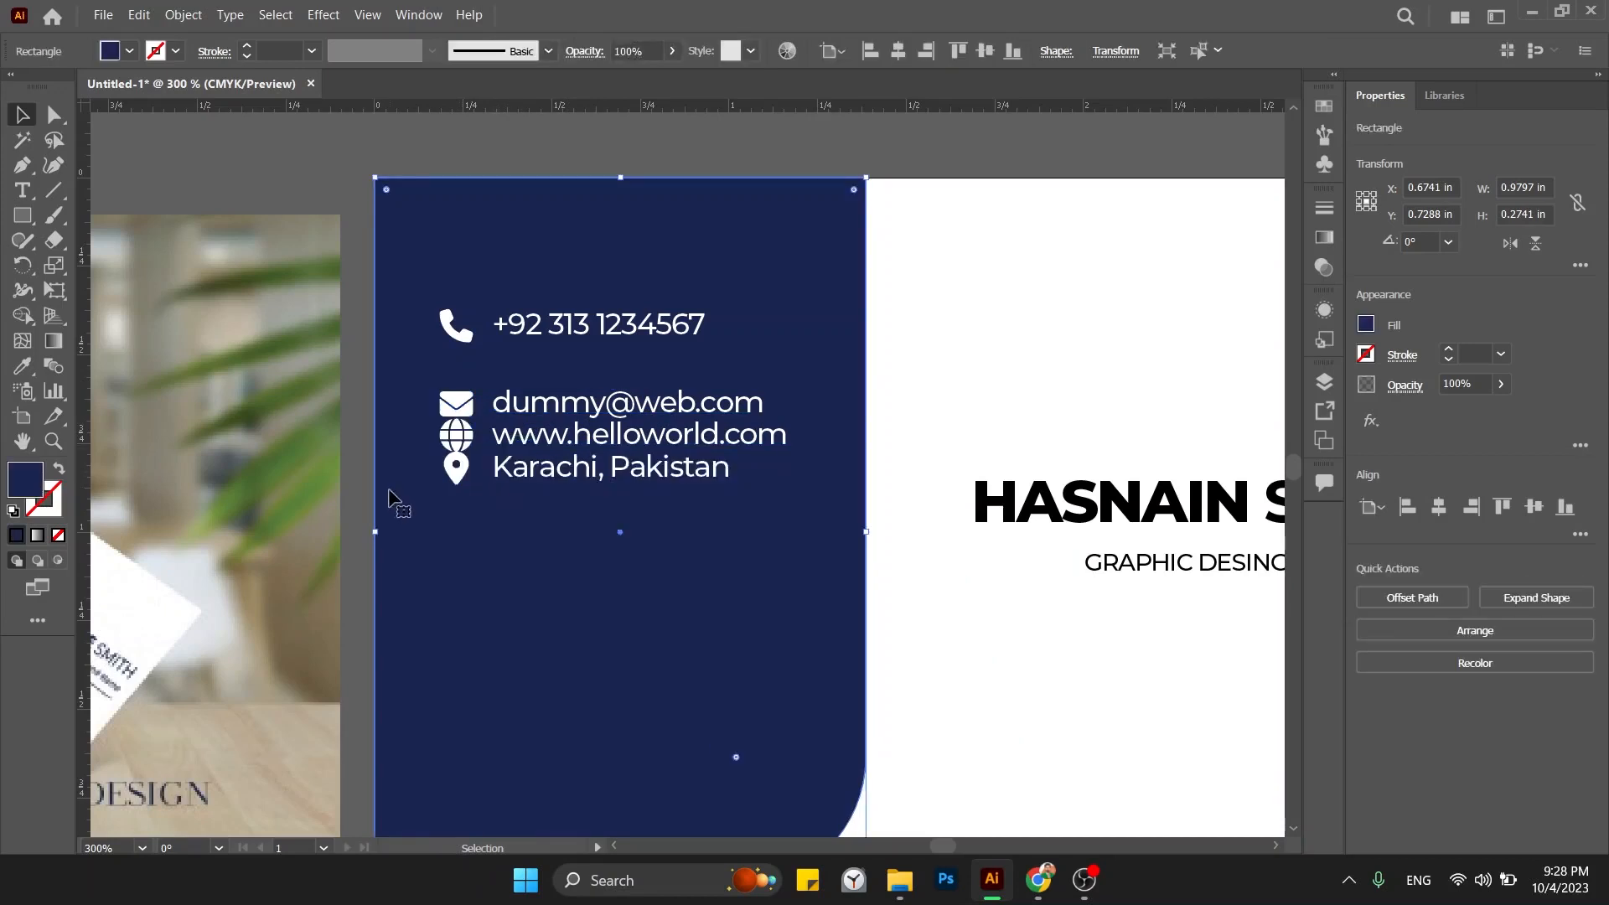
click(455, 467)
shift+click(461, 440)
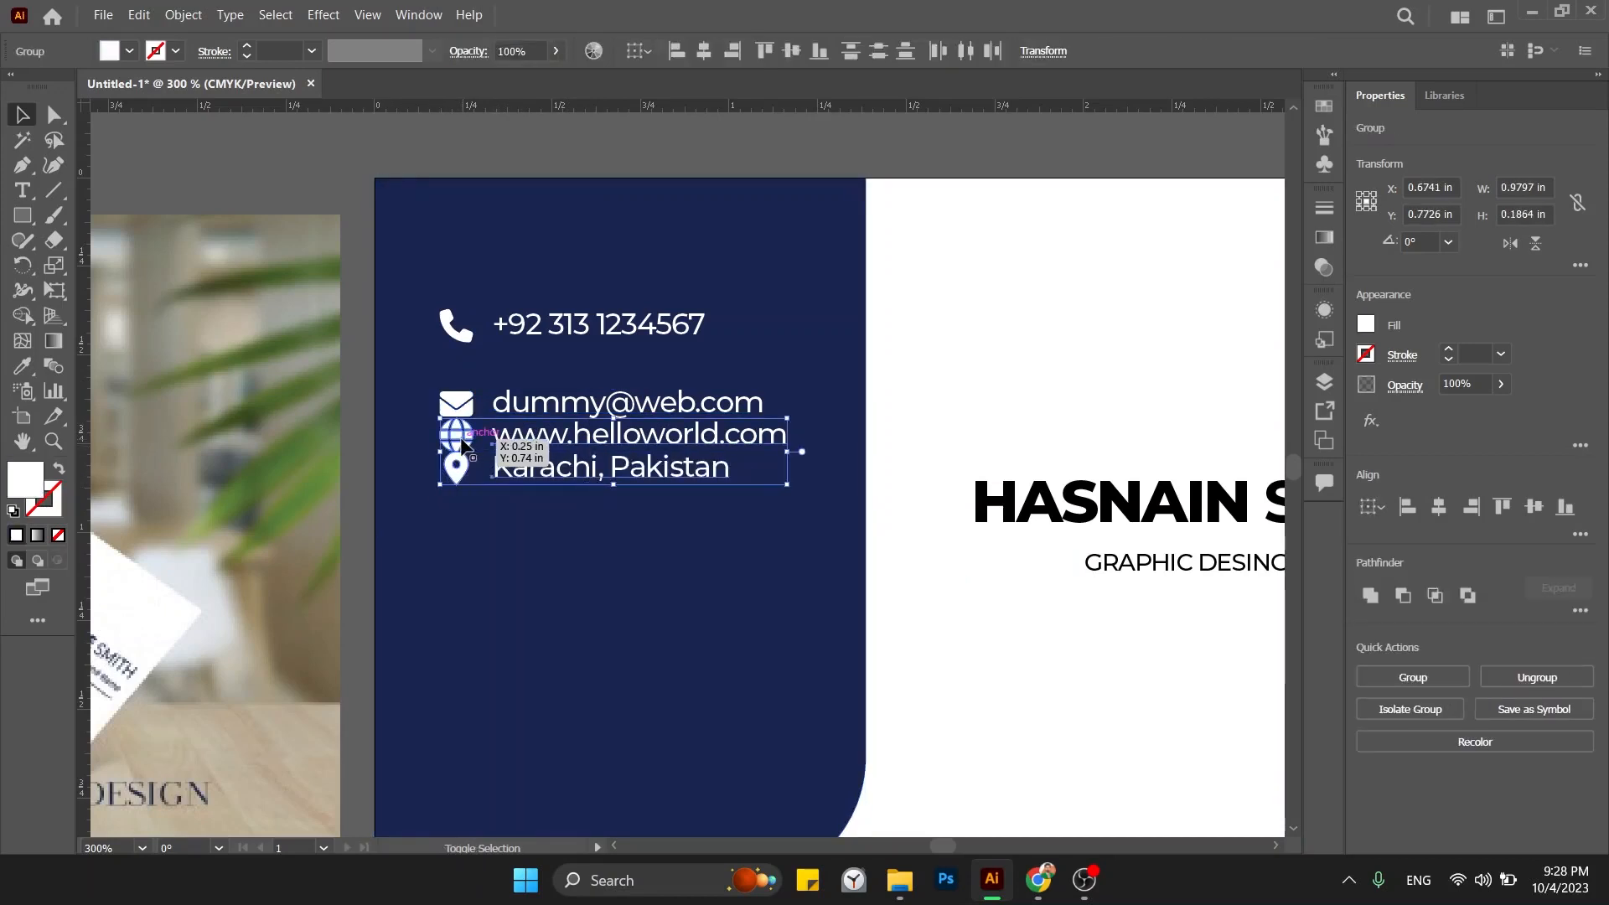
key(shift+Down)
click(387, 518)
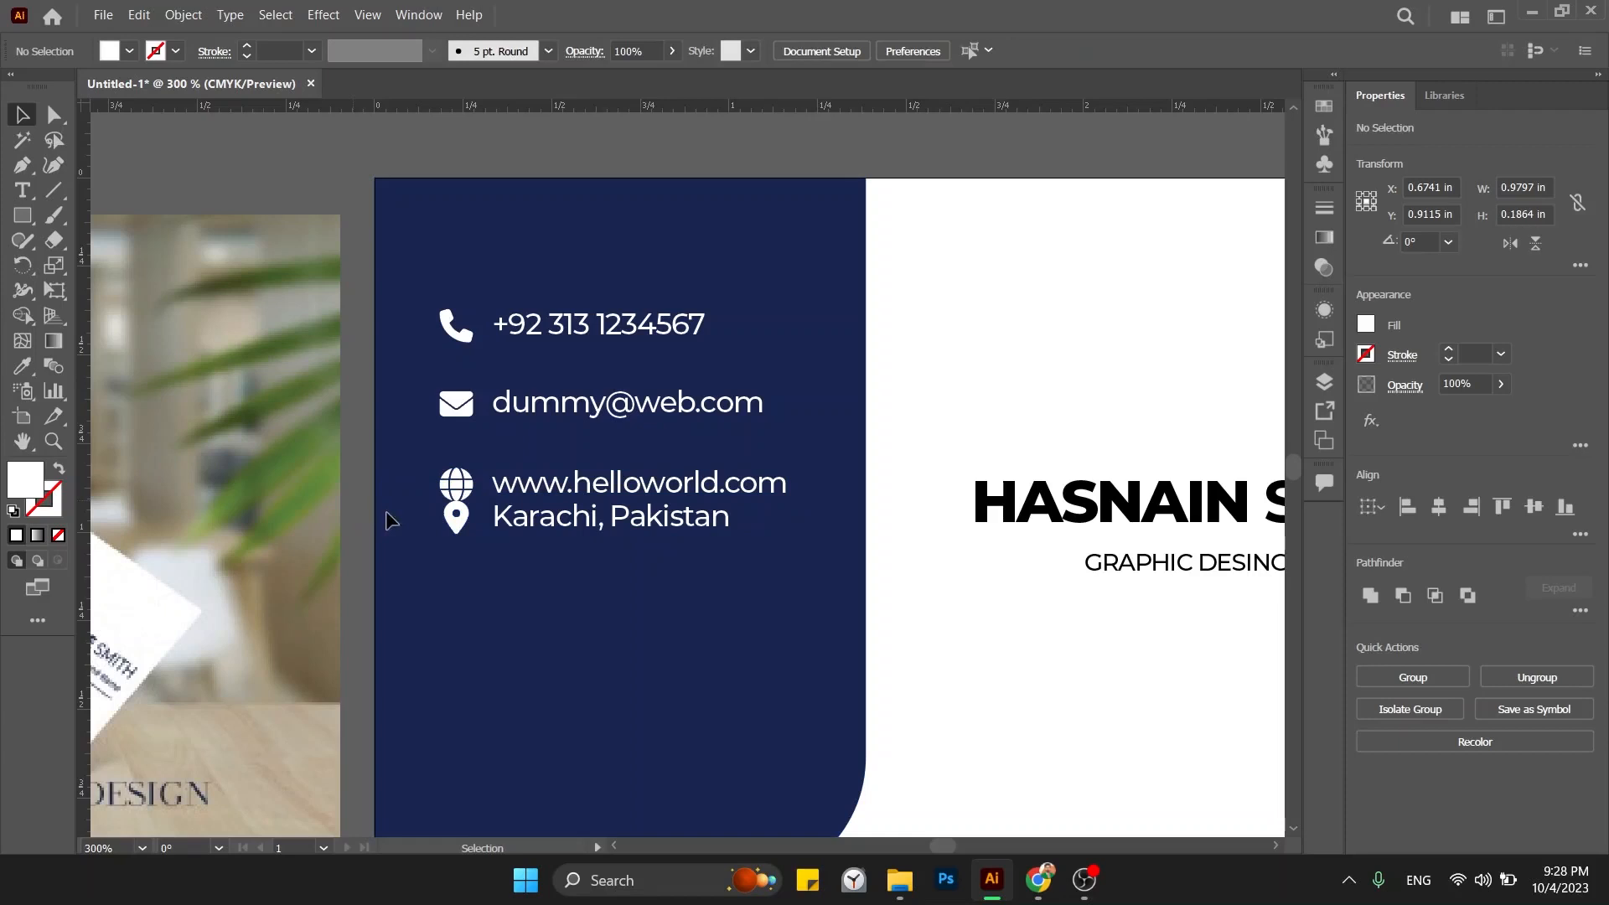
click(454, 527)
key(shift+Down)
key(shift+Down)
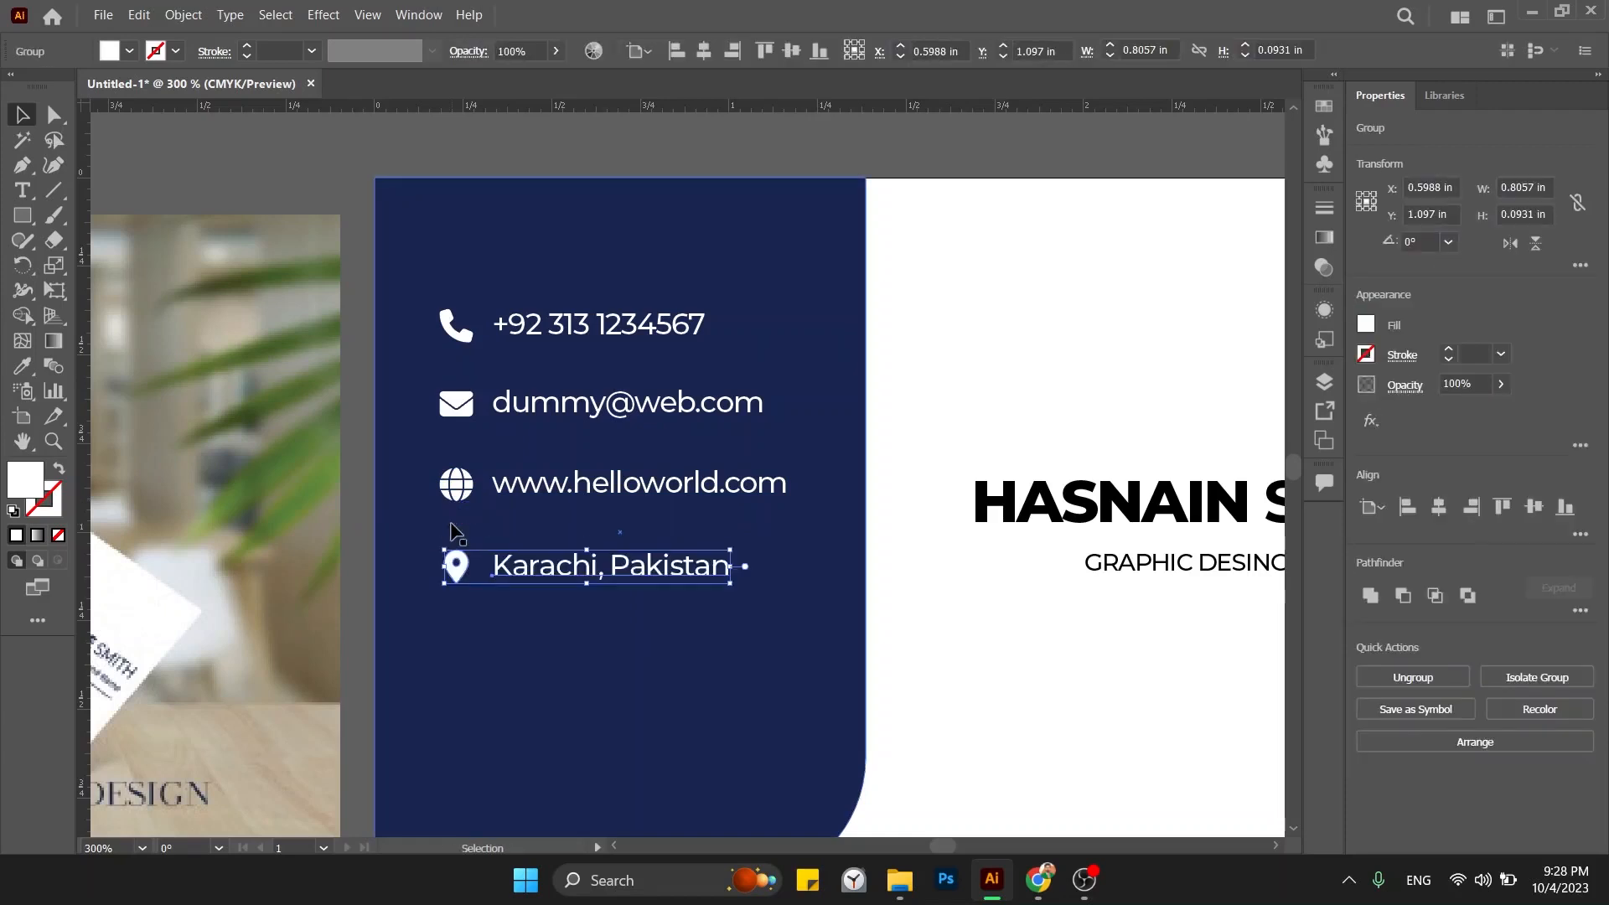
click(367, 549)
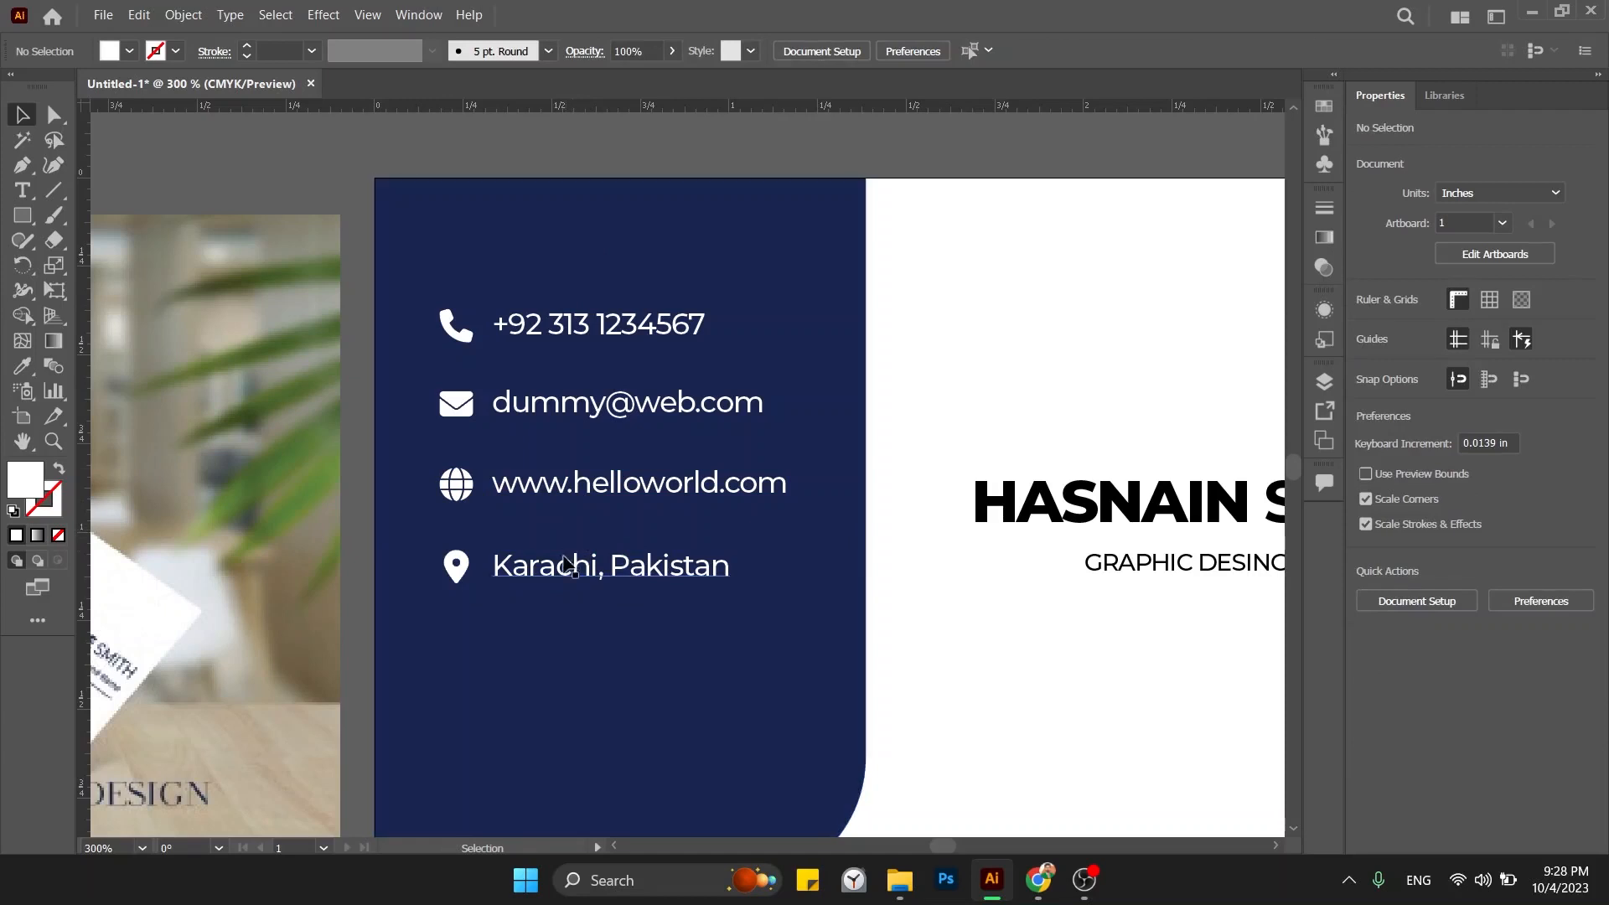
Push the email, website and Karachi rows further down until all four rows are evenly spaced.
click(566, 560)
shift+click(563, 484)
shift+click(560, 421)
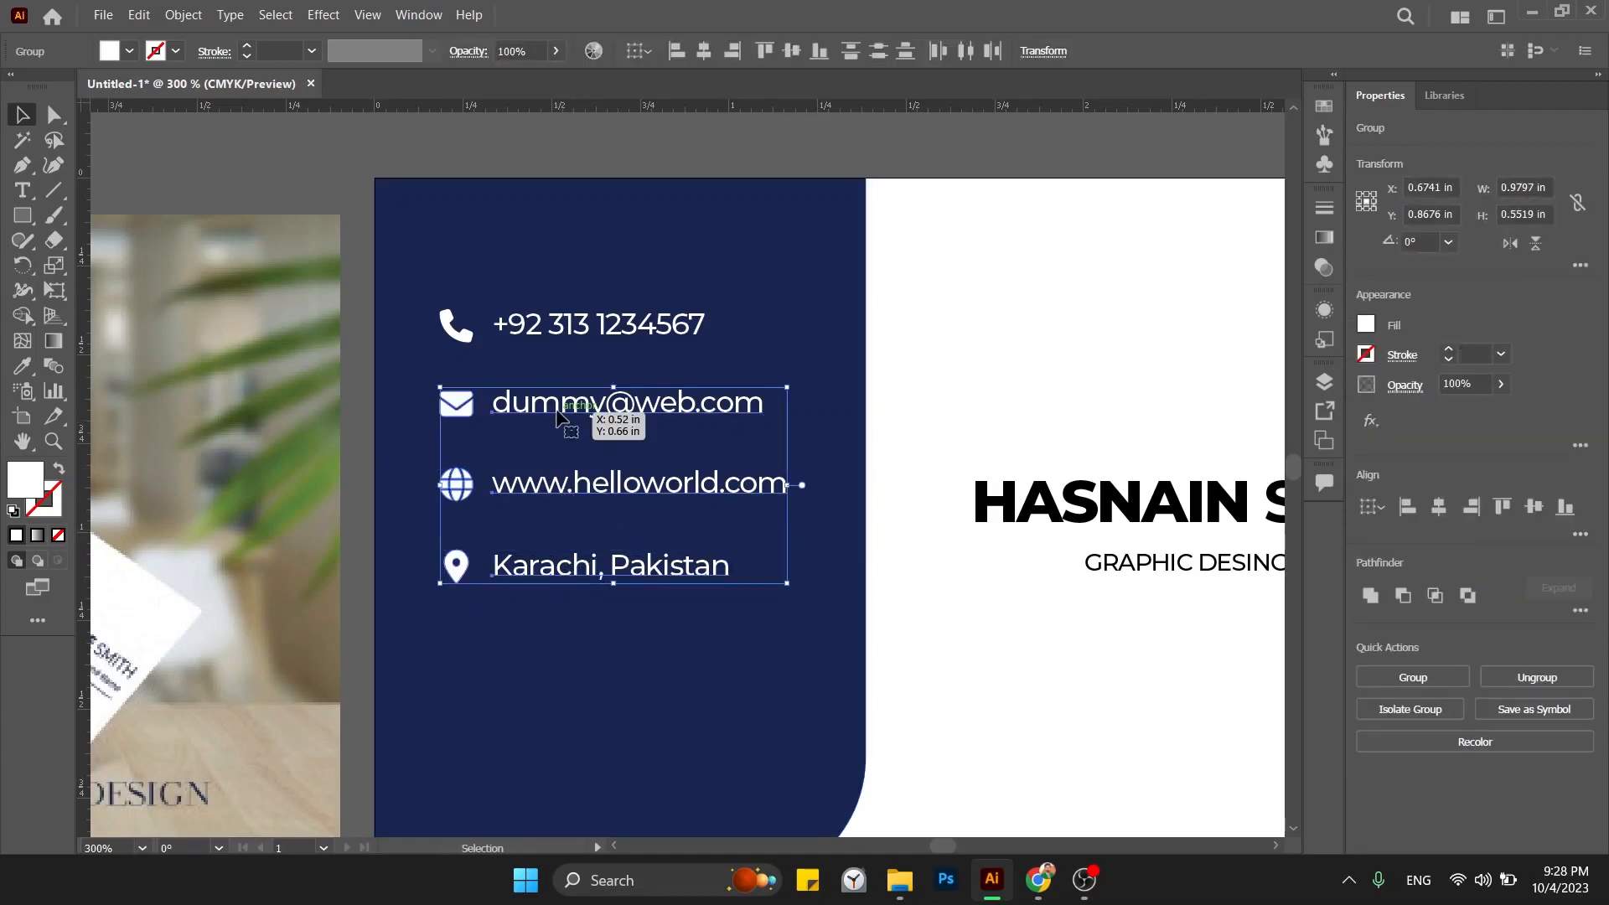
key(shift+Down)
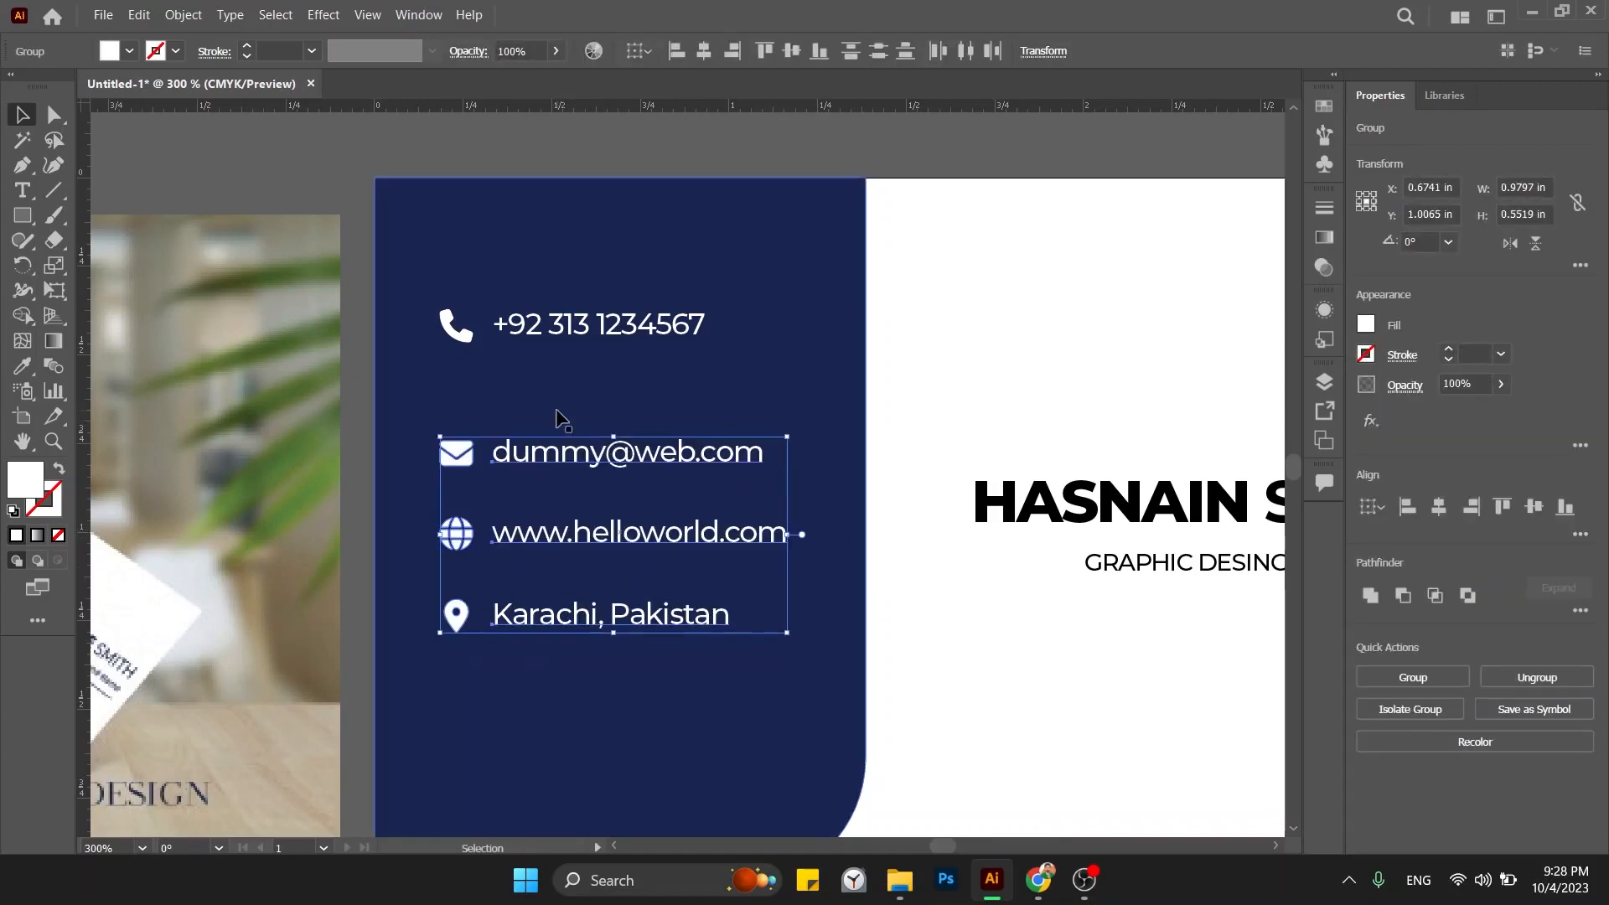
click(367, 558)
click(457, 535)
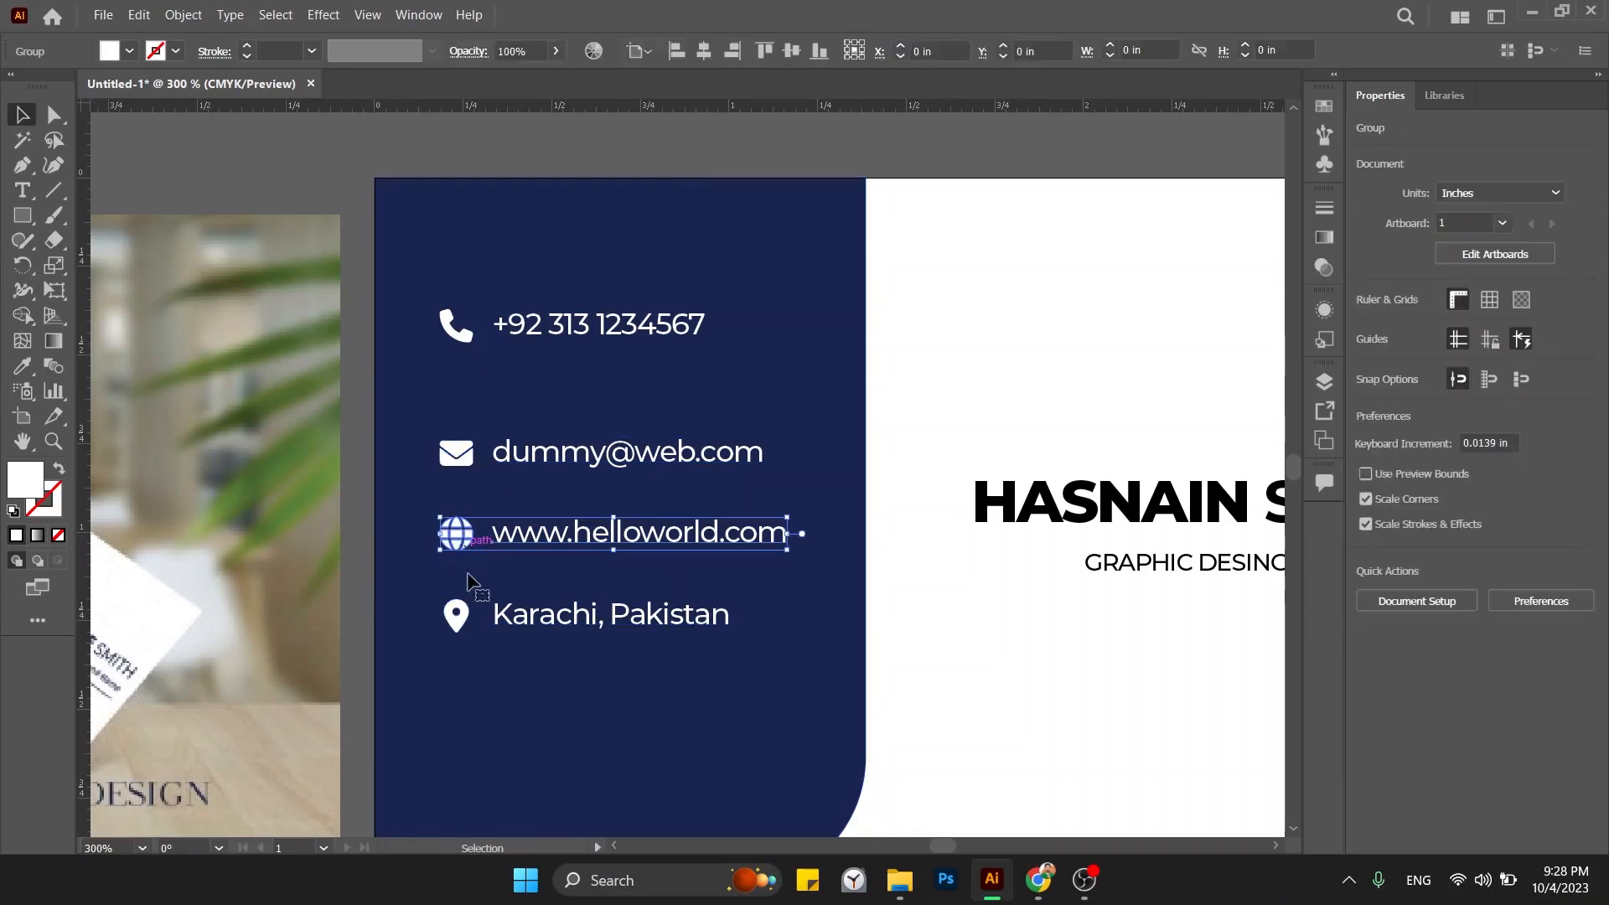
shift+click(463, 619)
key(shift+Down)
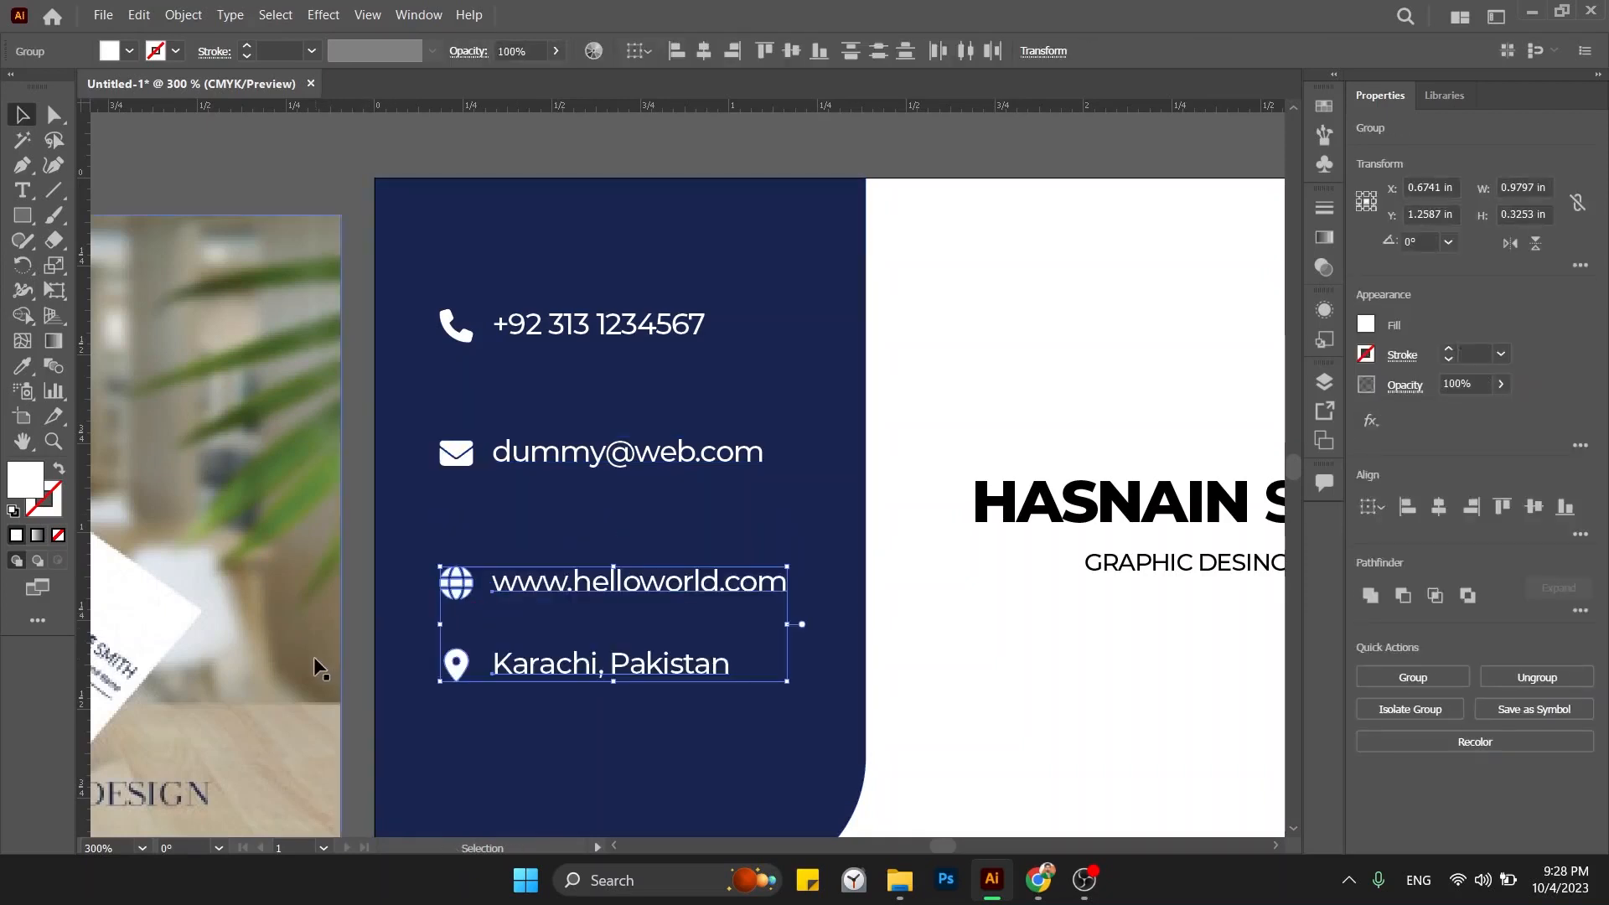
click(350, 666)
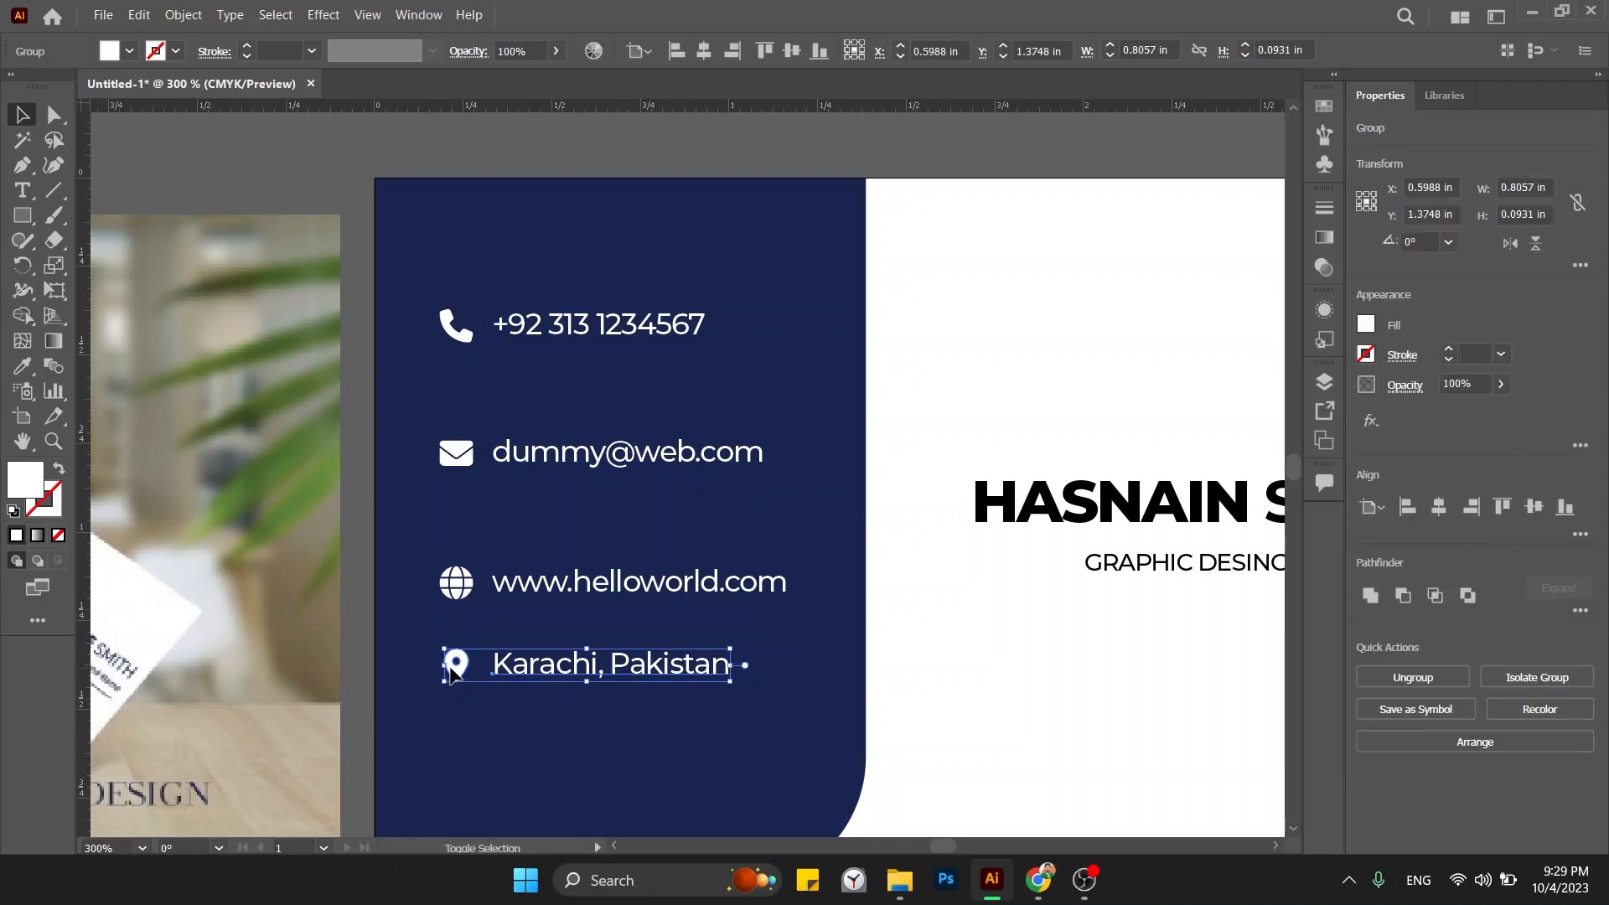
key(shift+Up)
key(shift+Down)
key(shift+Down)
Group the phone, email, website and Karachi, Pakistan rows and nudge the group down to Y 1 in.
key(ctrl+minus)
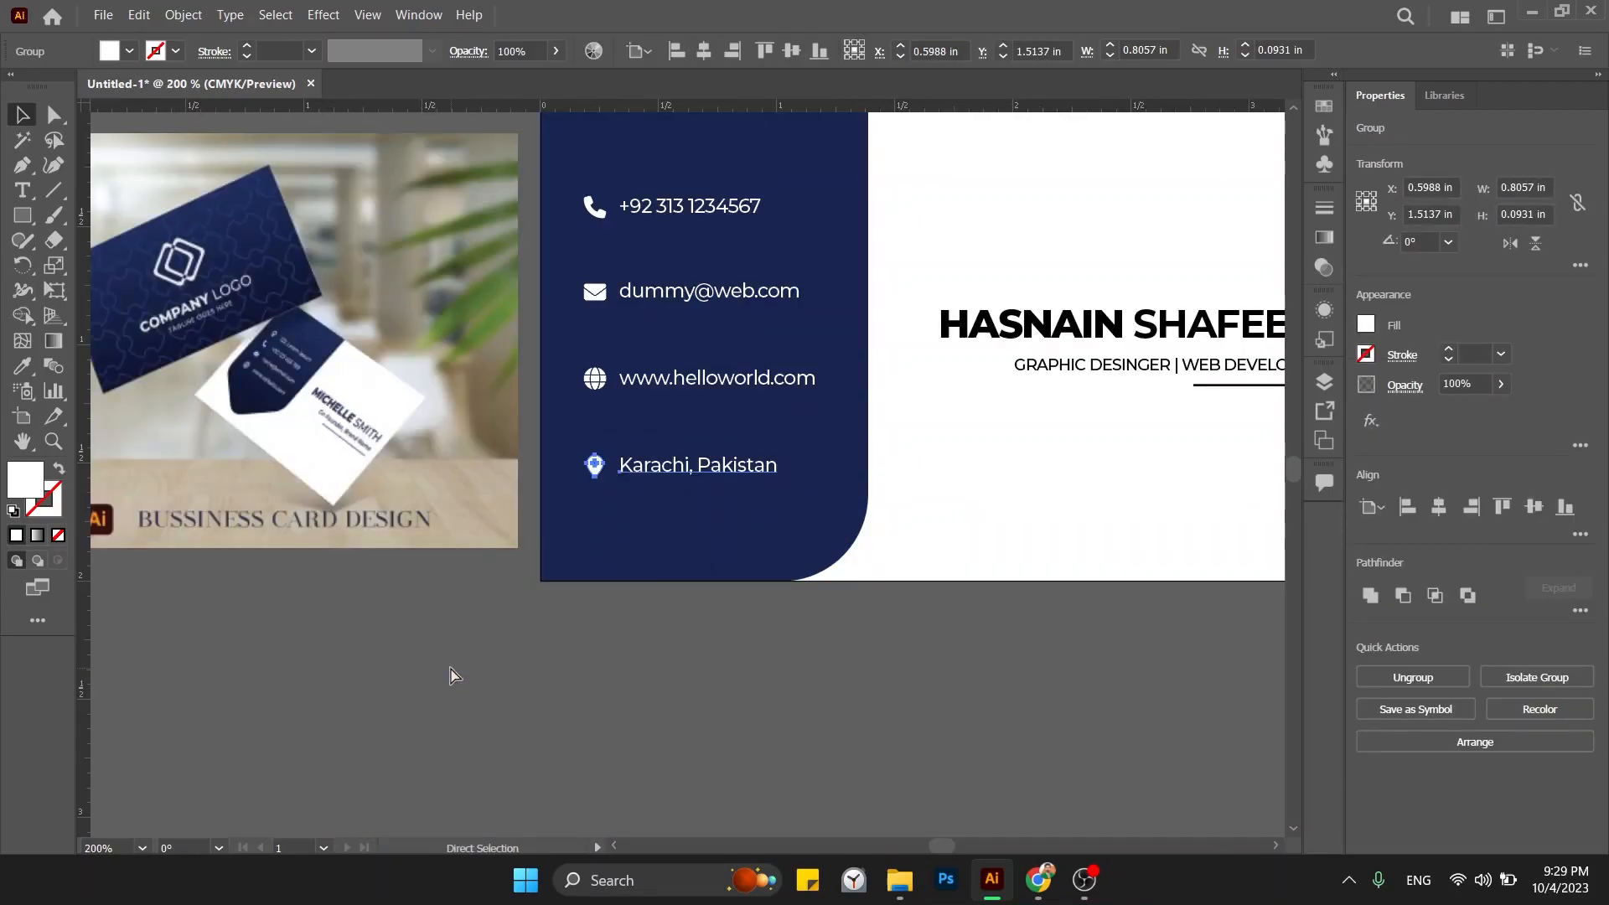
click(523, 682)
drag(553, 677, 258, 743)
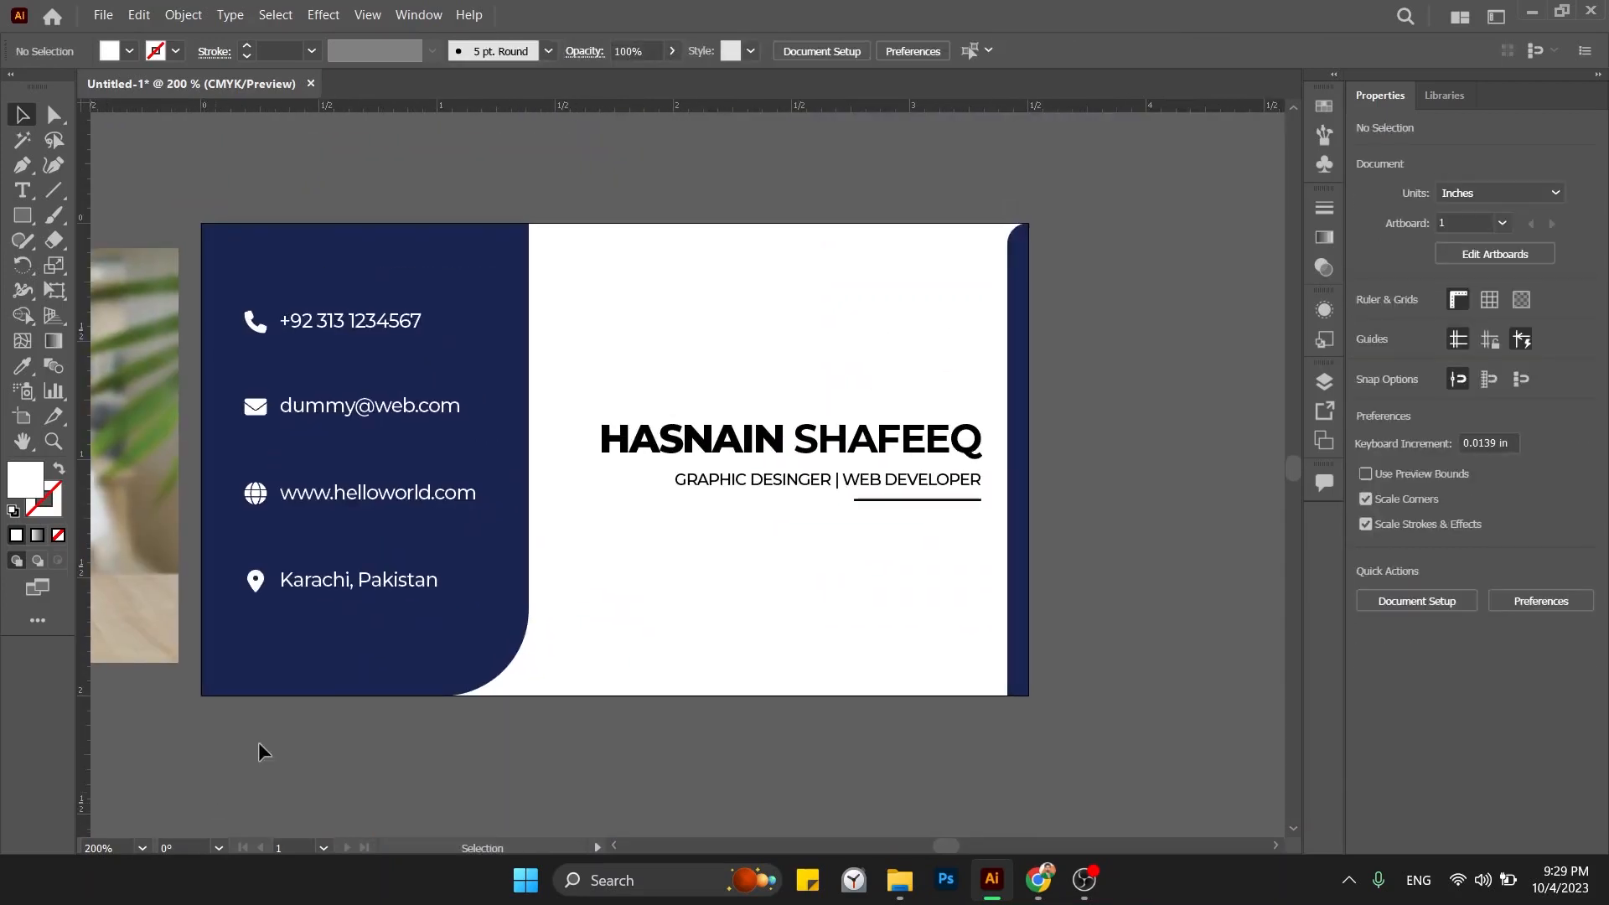
click(323, 583)
shift+click(314, 494)
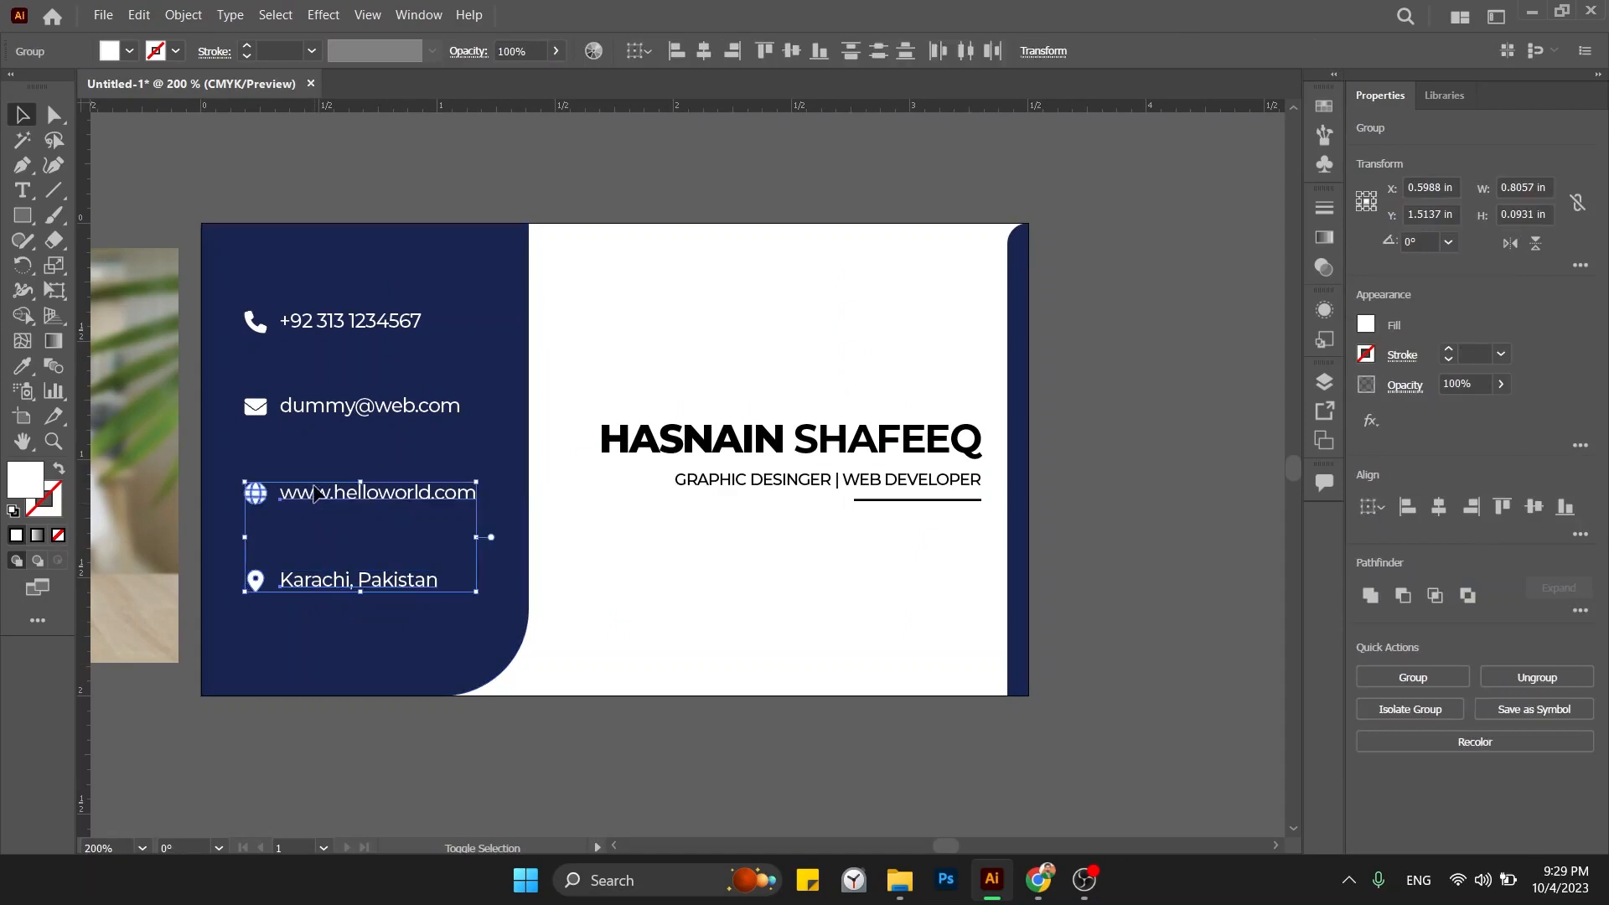
shift+click(339, 410)
shift+click(344, 335)
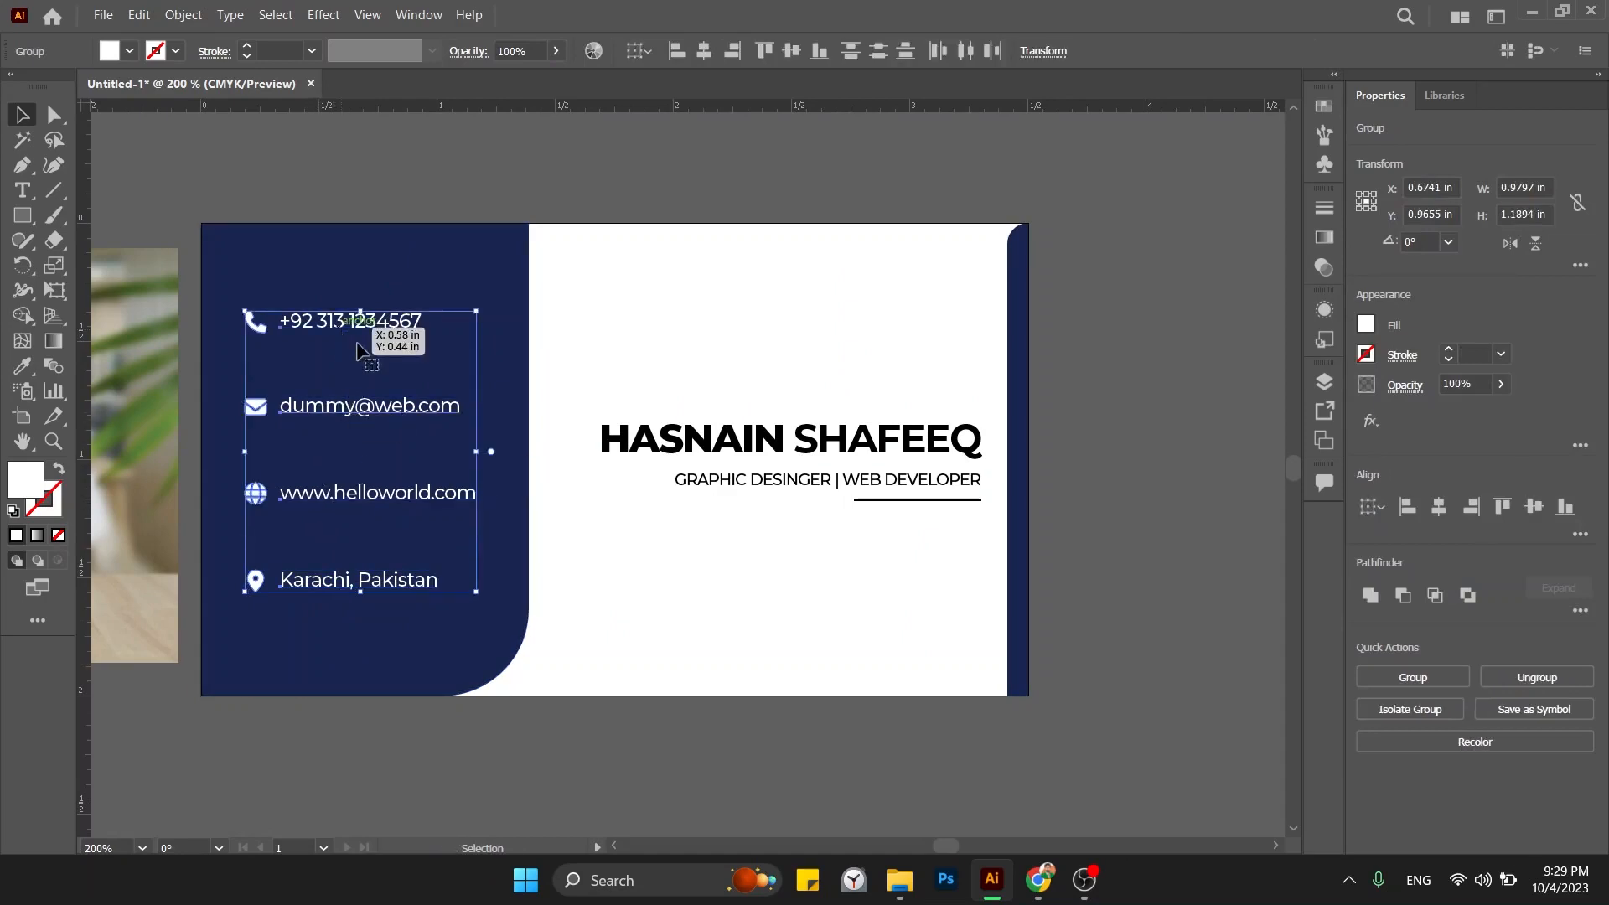
click(1380, 674)
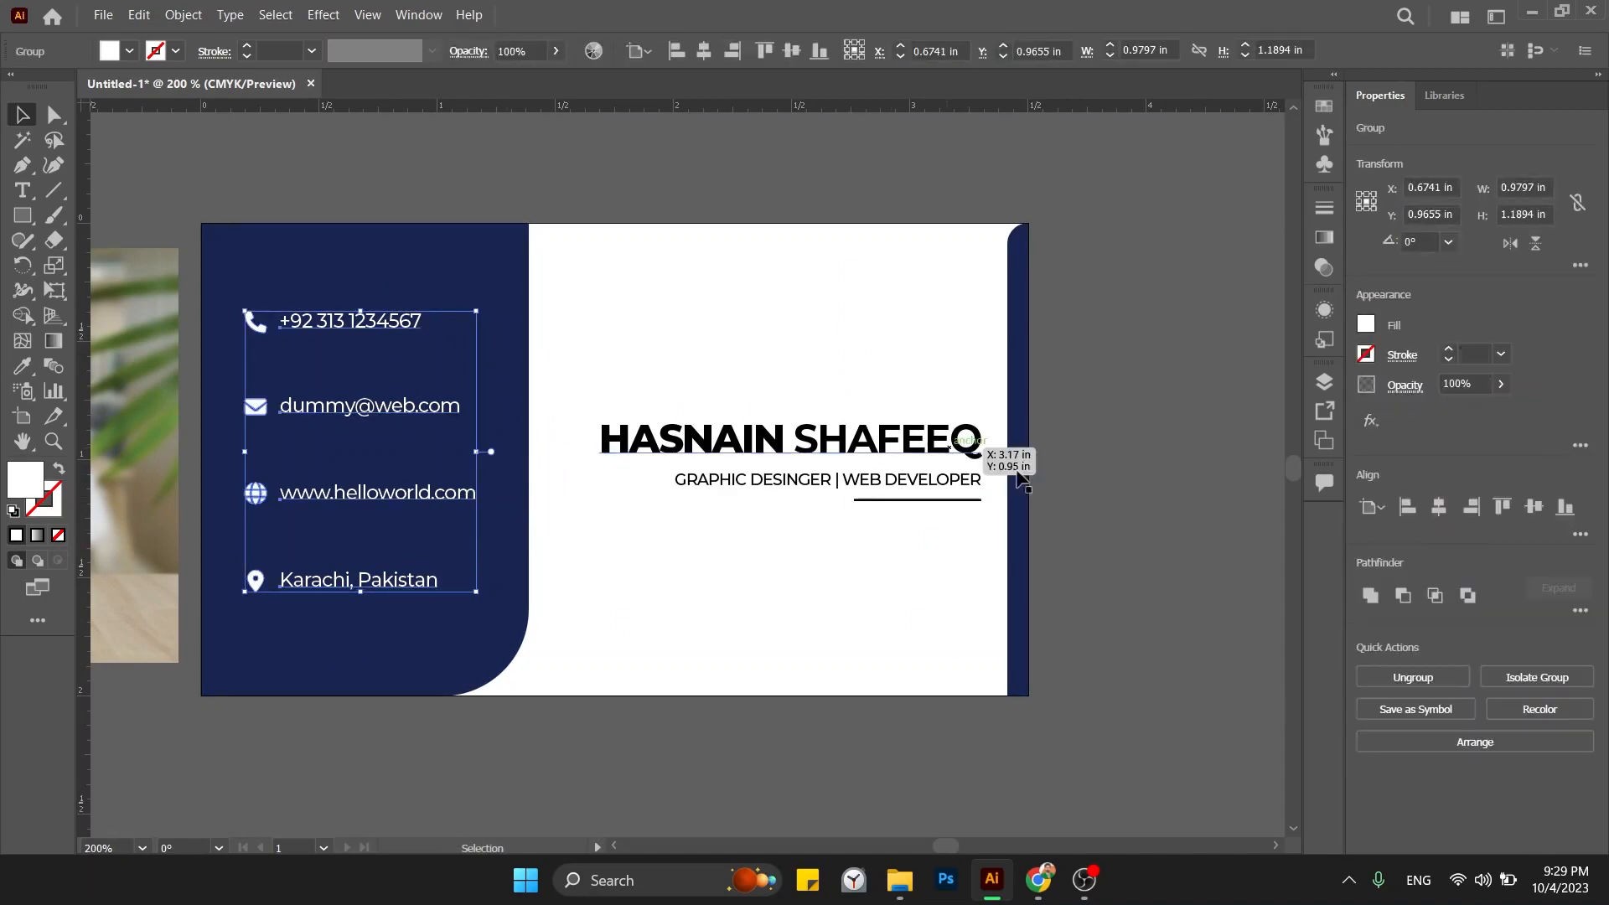
key(Down)
key(Down)
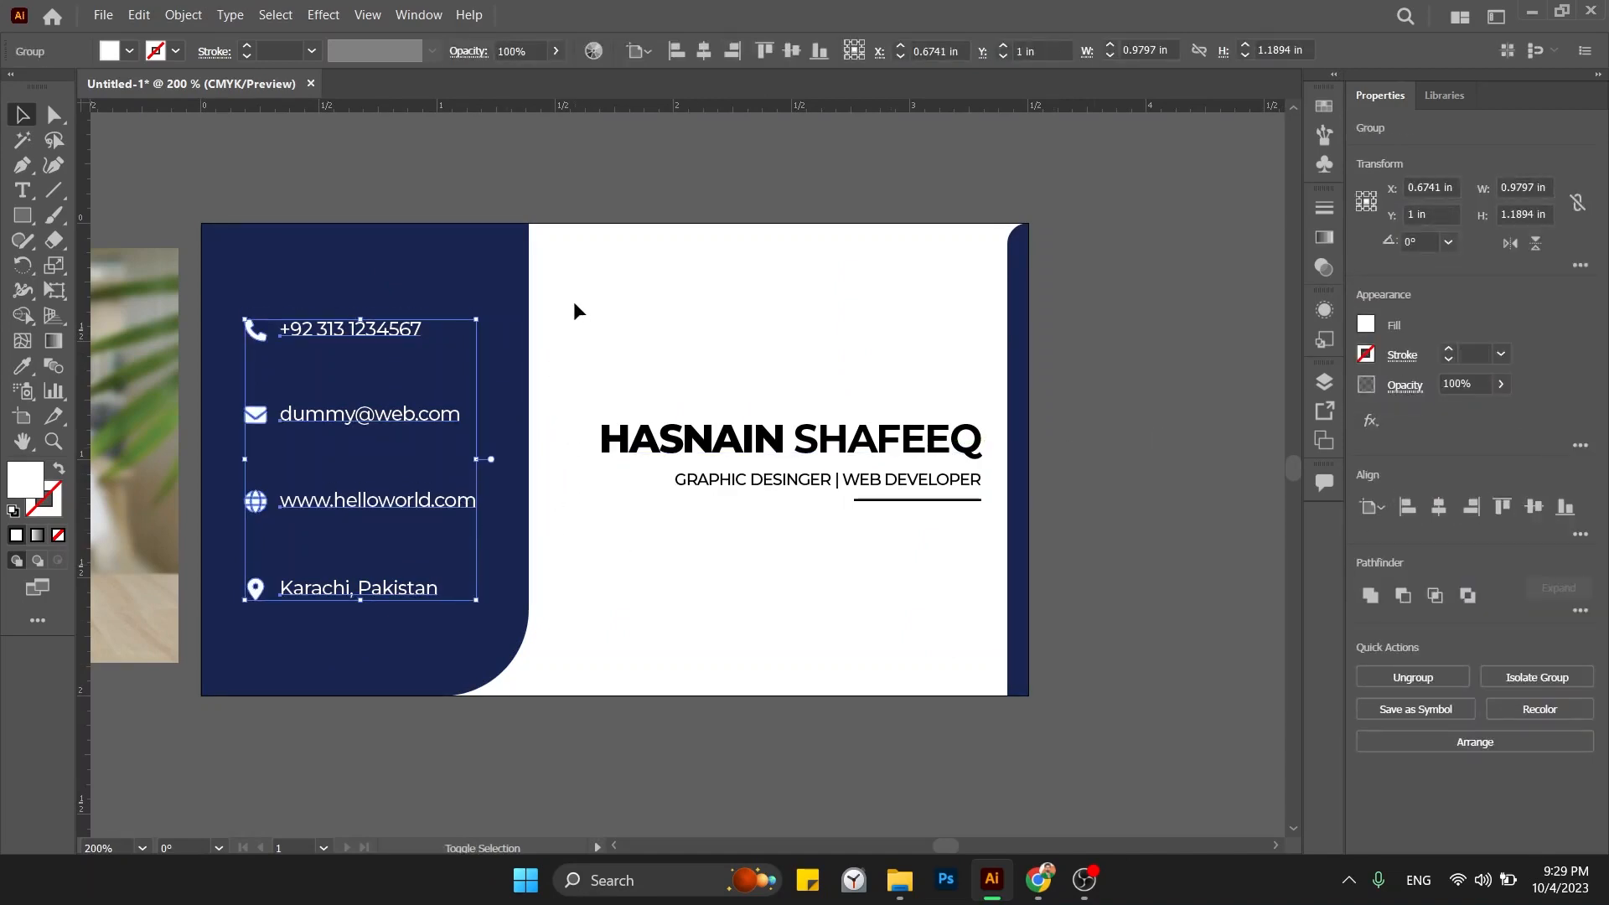
shift+click(460, 288)
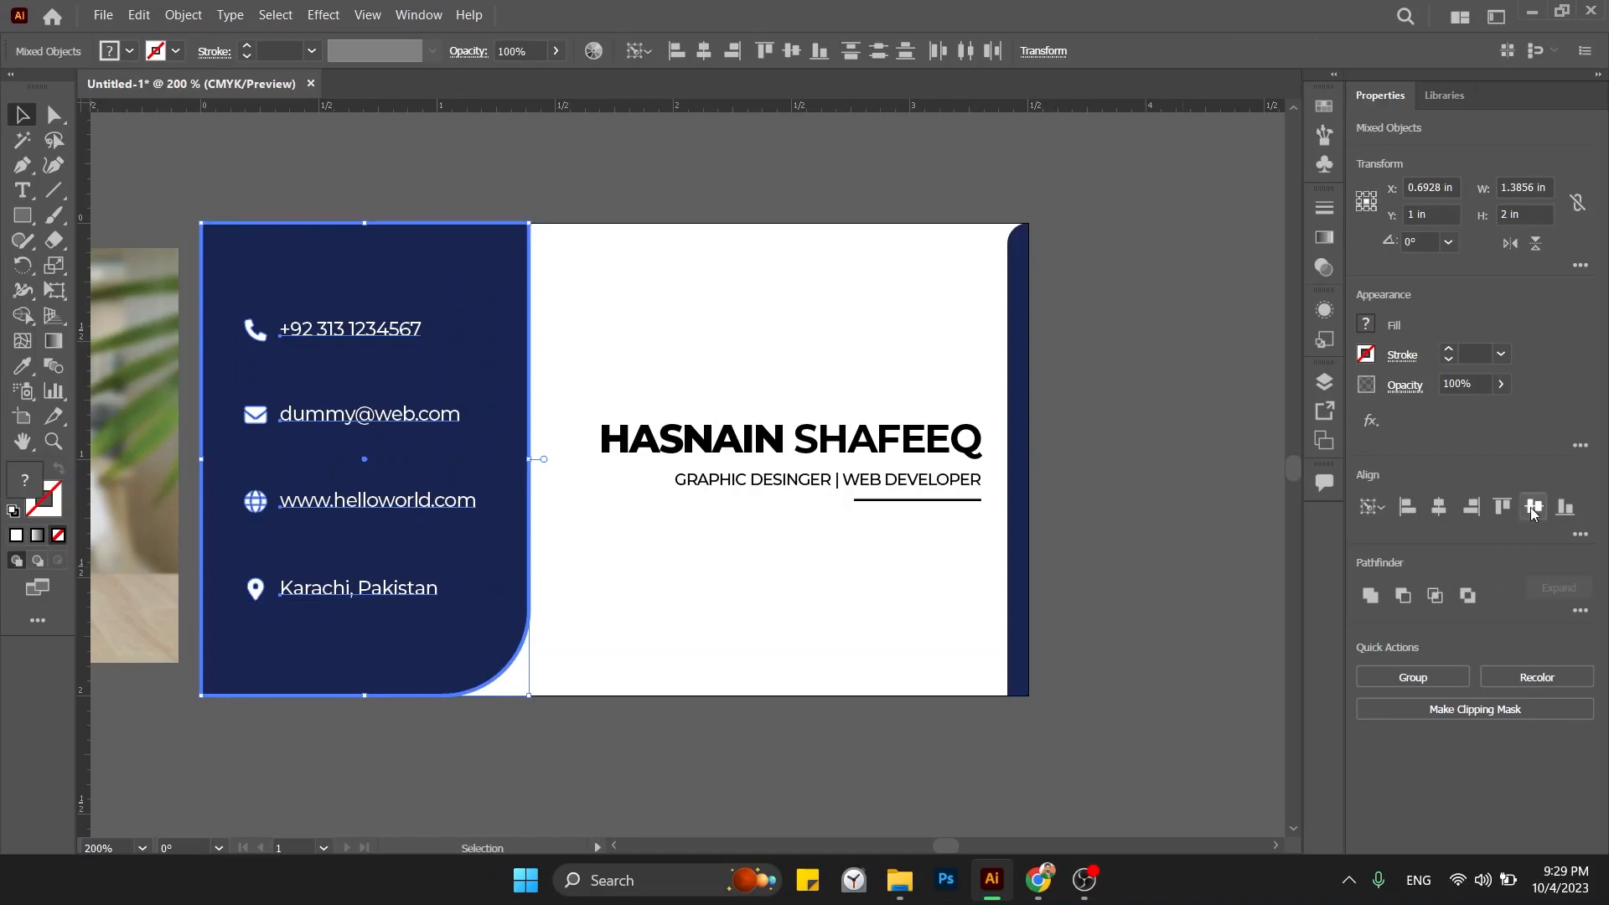
Centre the contact group horizontally on the navy panel and delete the reference photo.
click(1441, 508)
click(1254, 503)
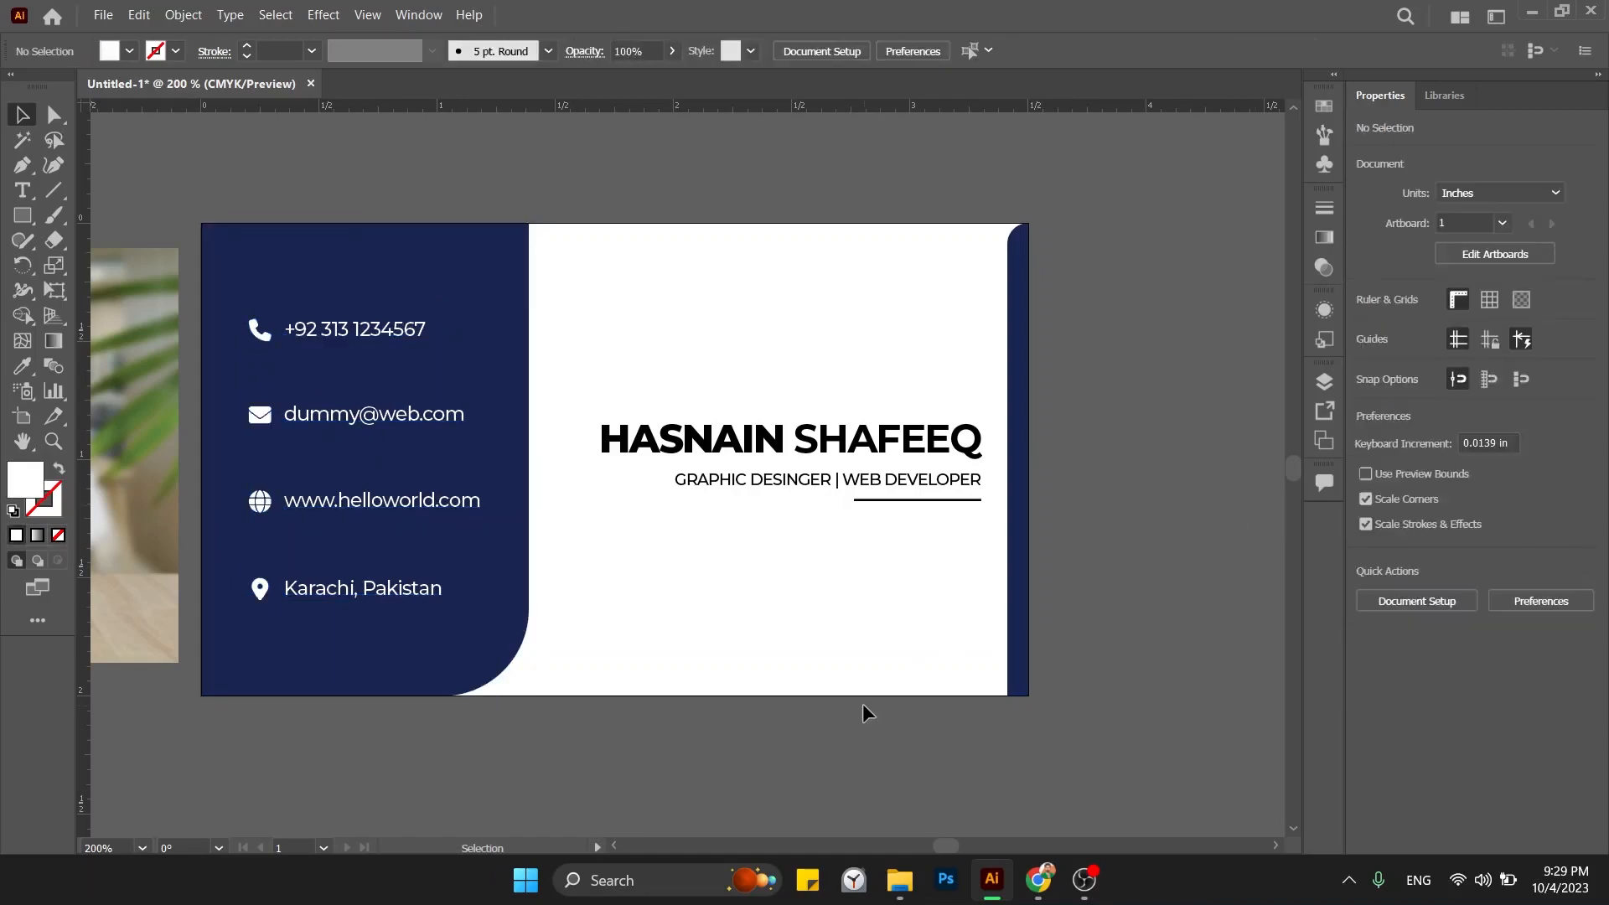
scroll(863, 702, left, 3)
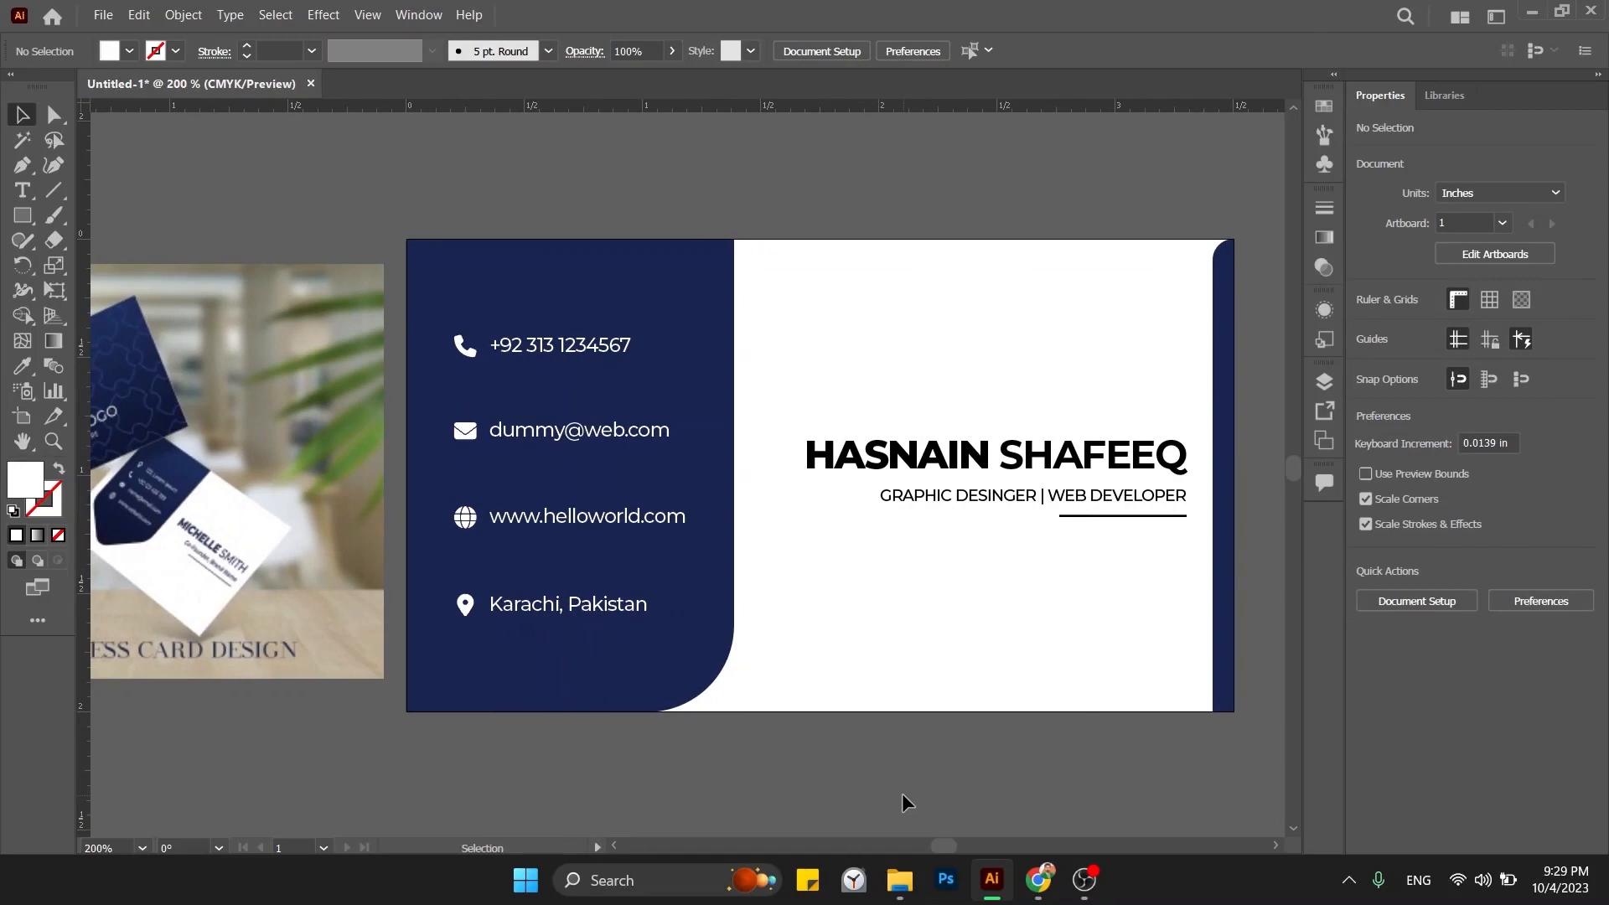
key(ctrl+minus)
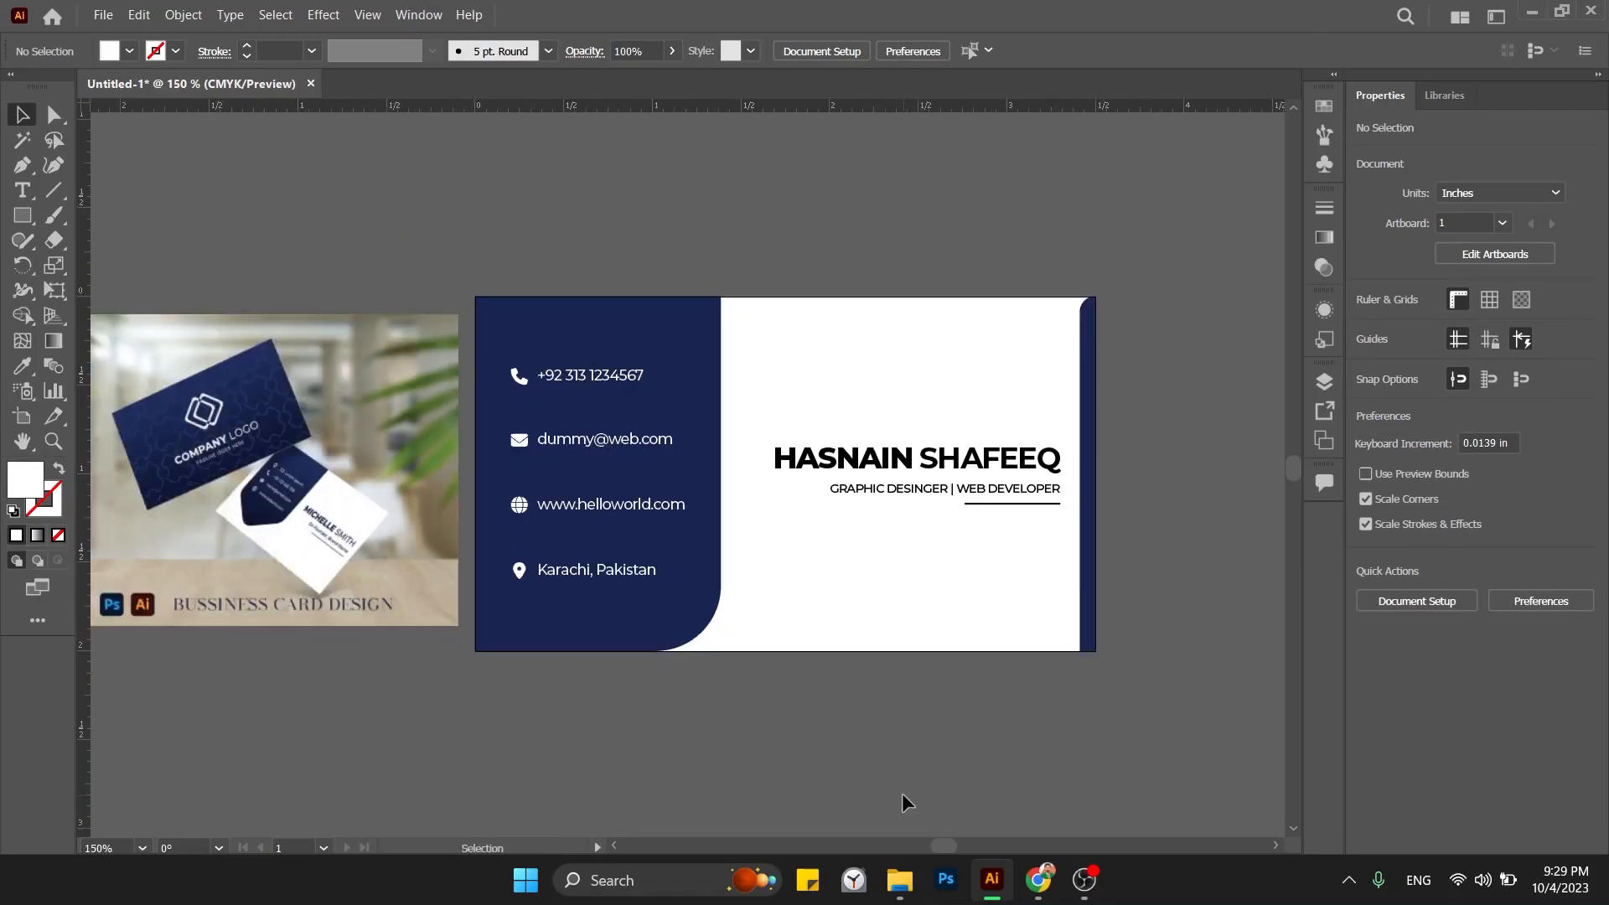
click(328, 526)
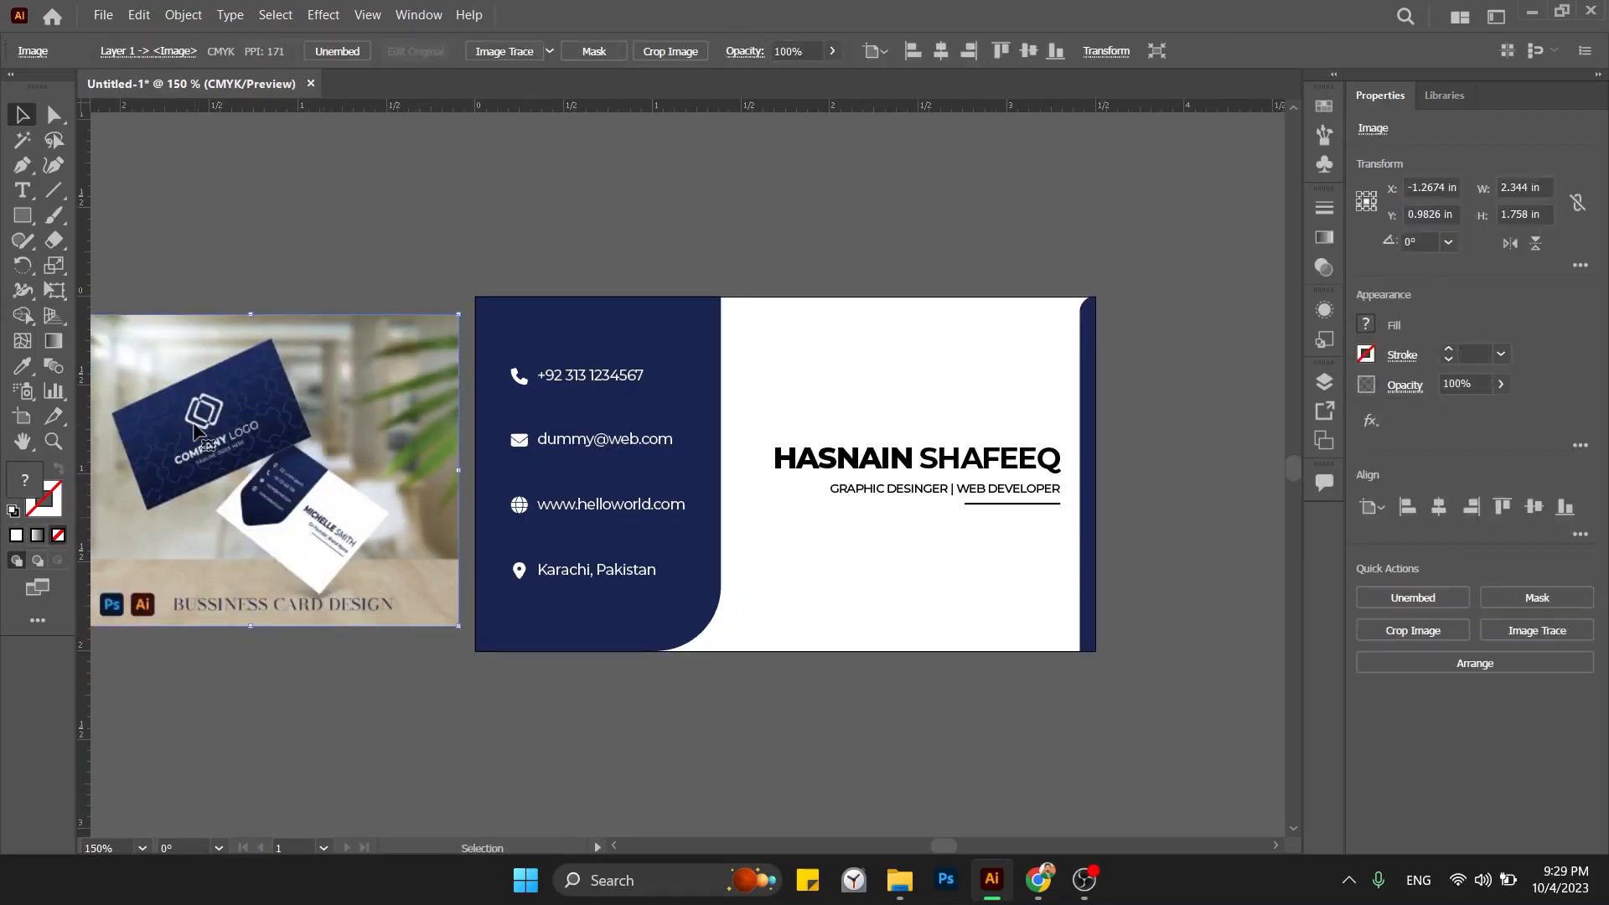
key(Delete)
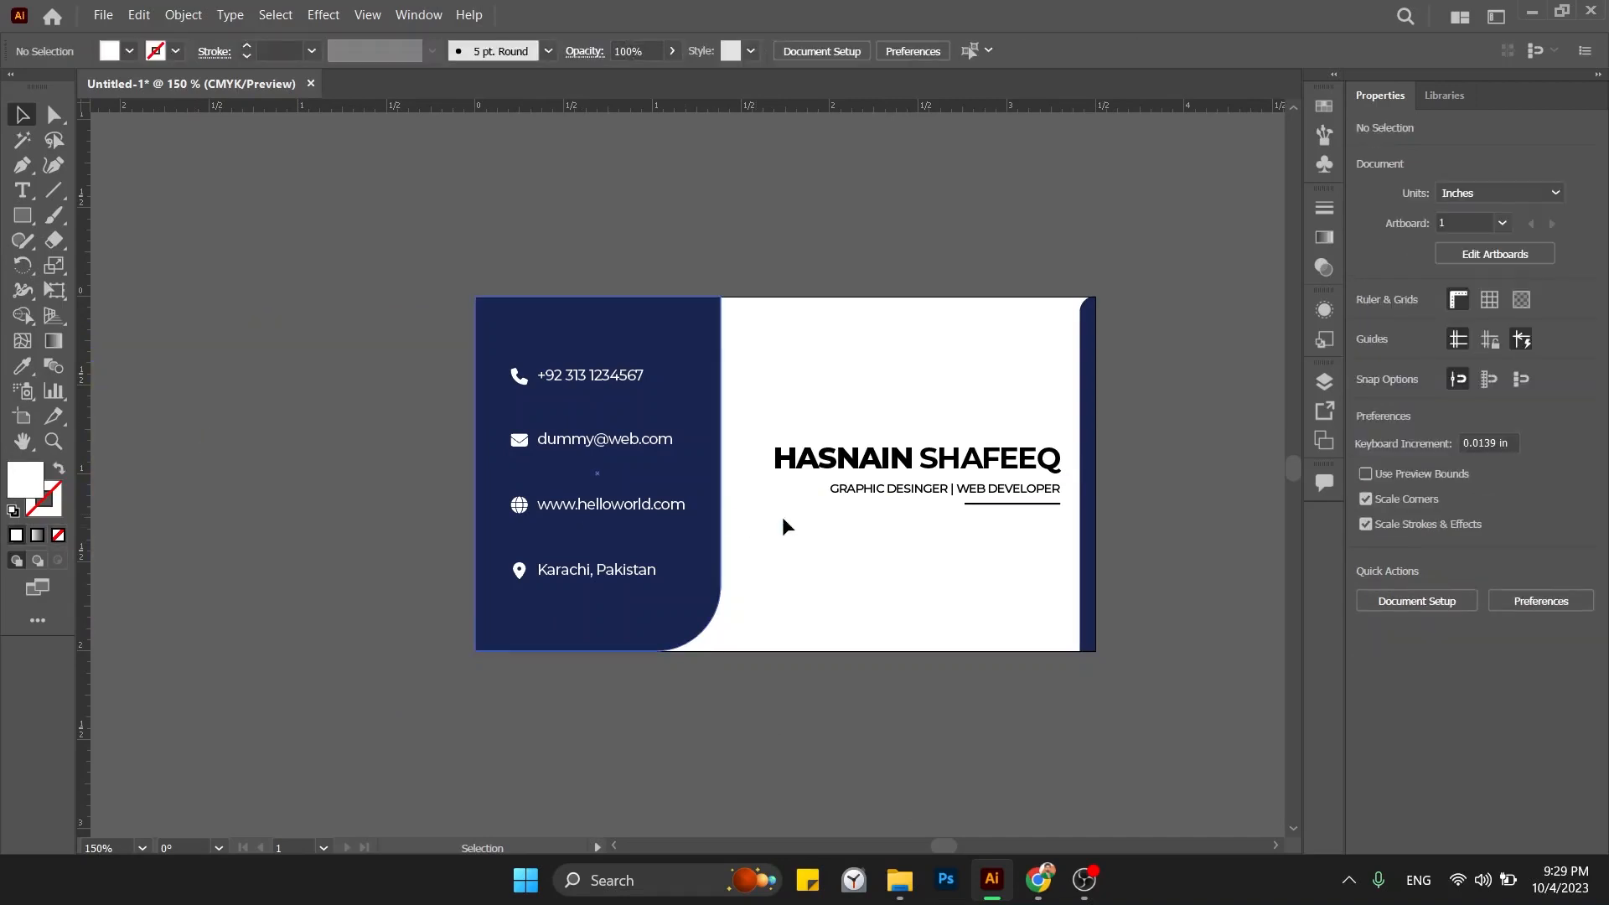
double_click(866, 448)
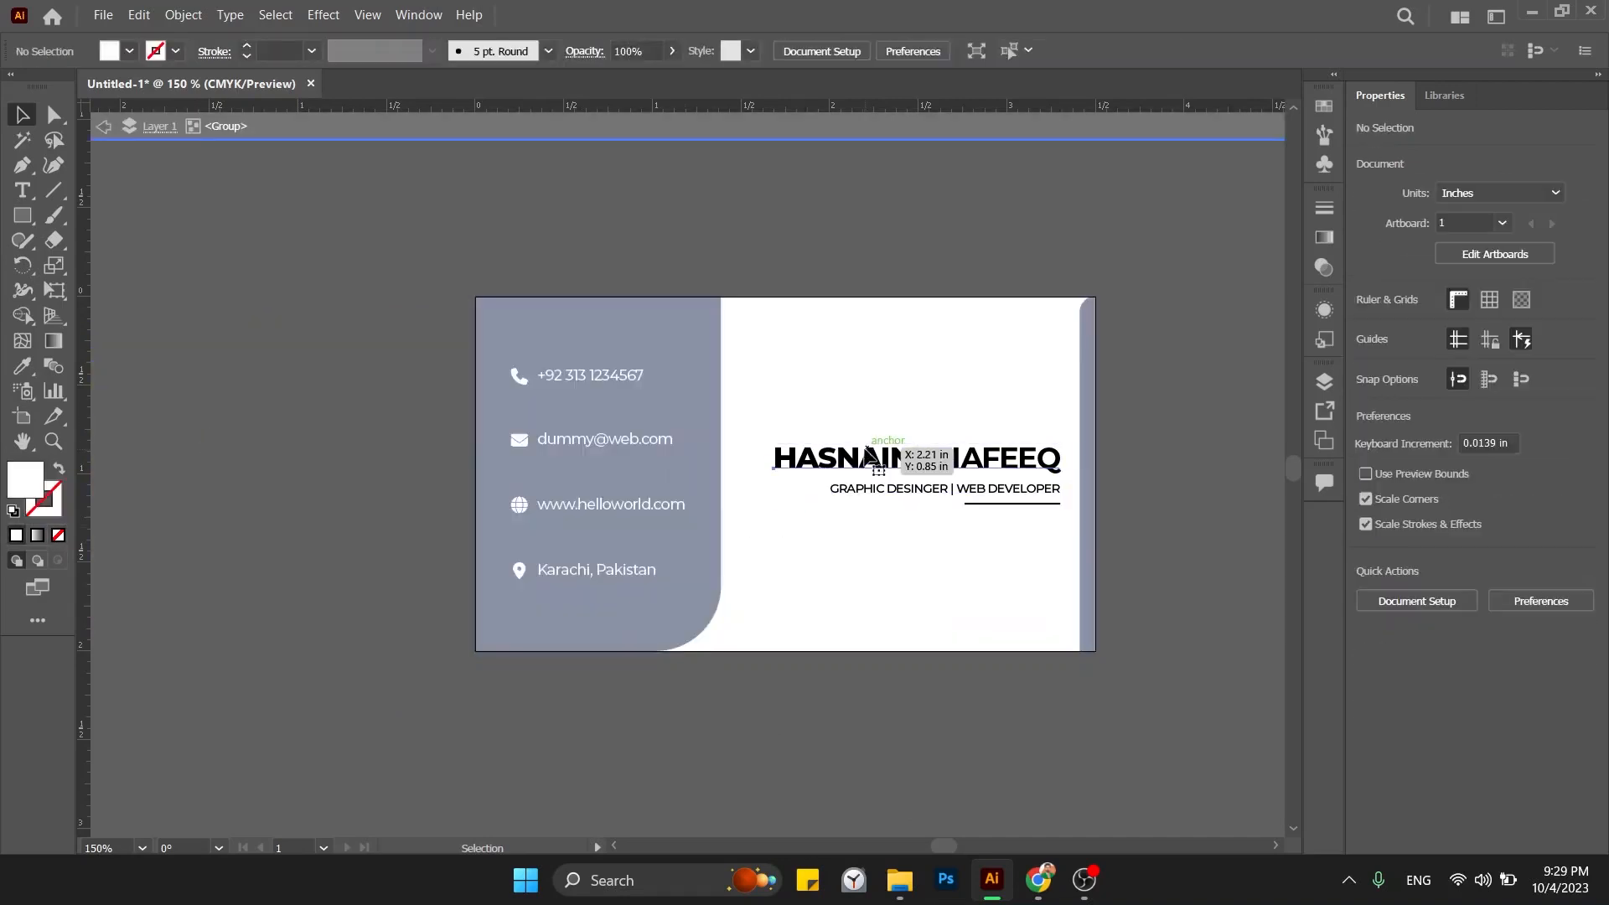
key(i)
click(711, 331)
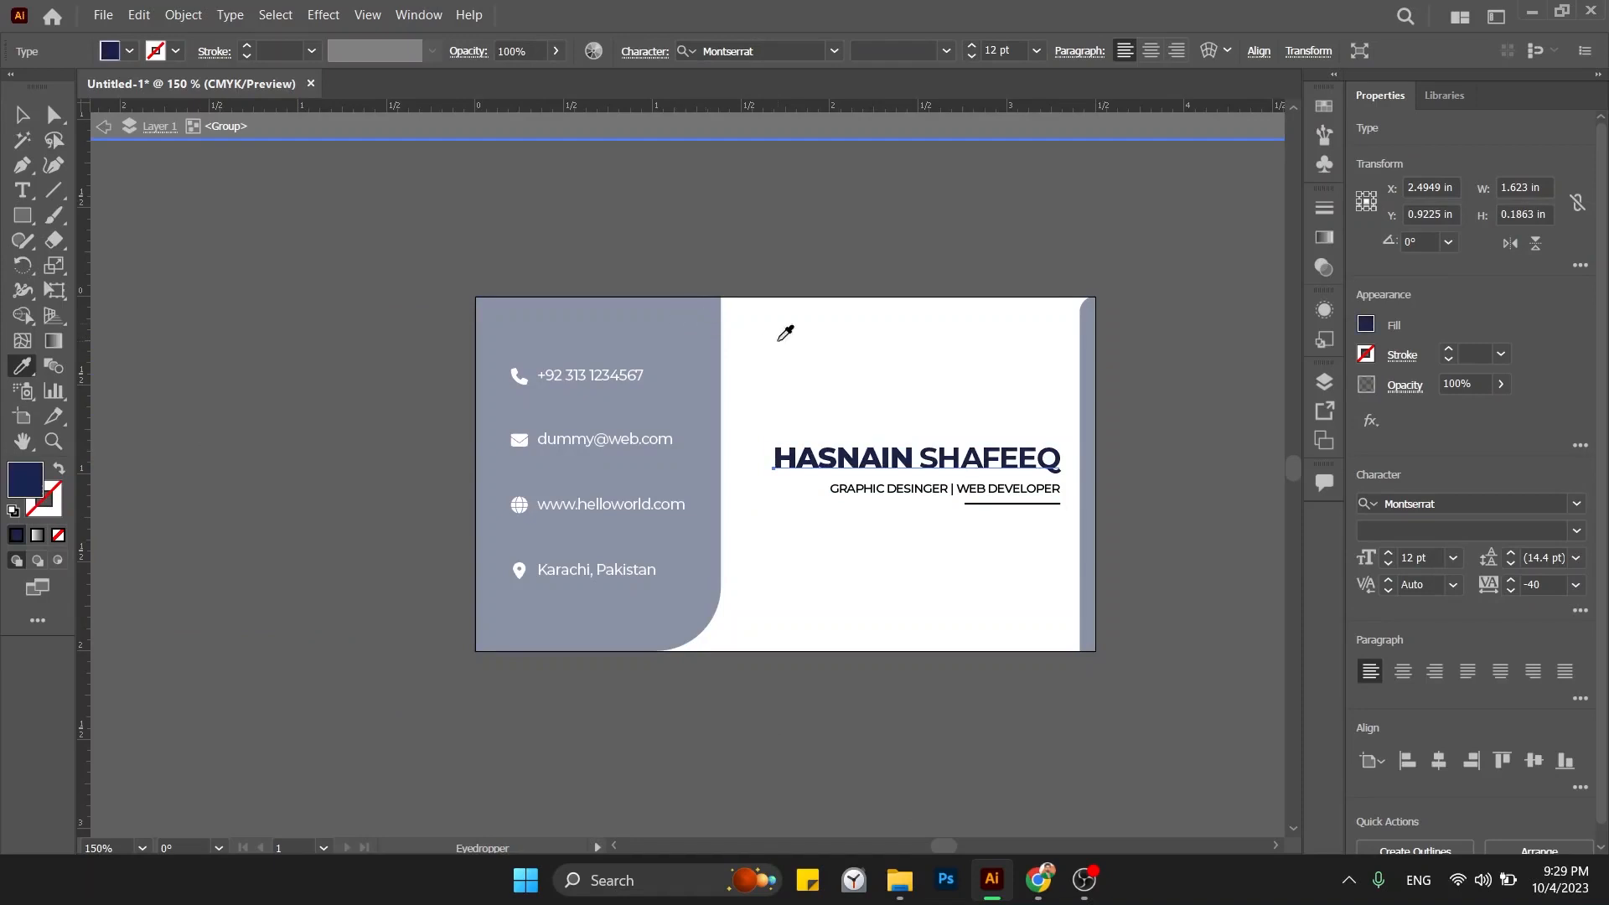
click(755, 252)
double_click(754, 251)
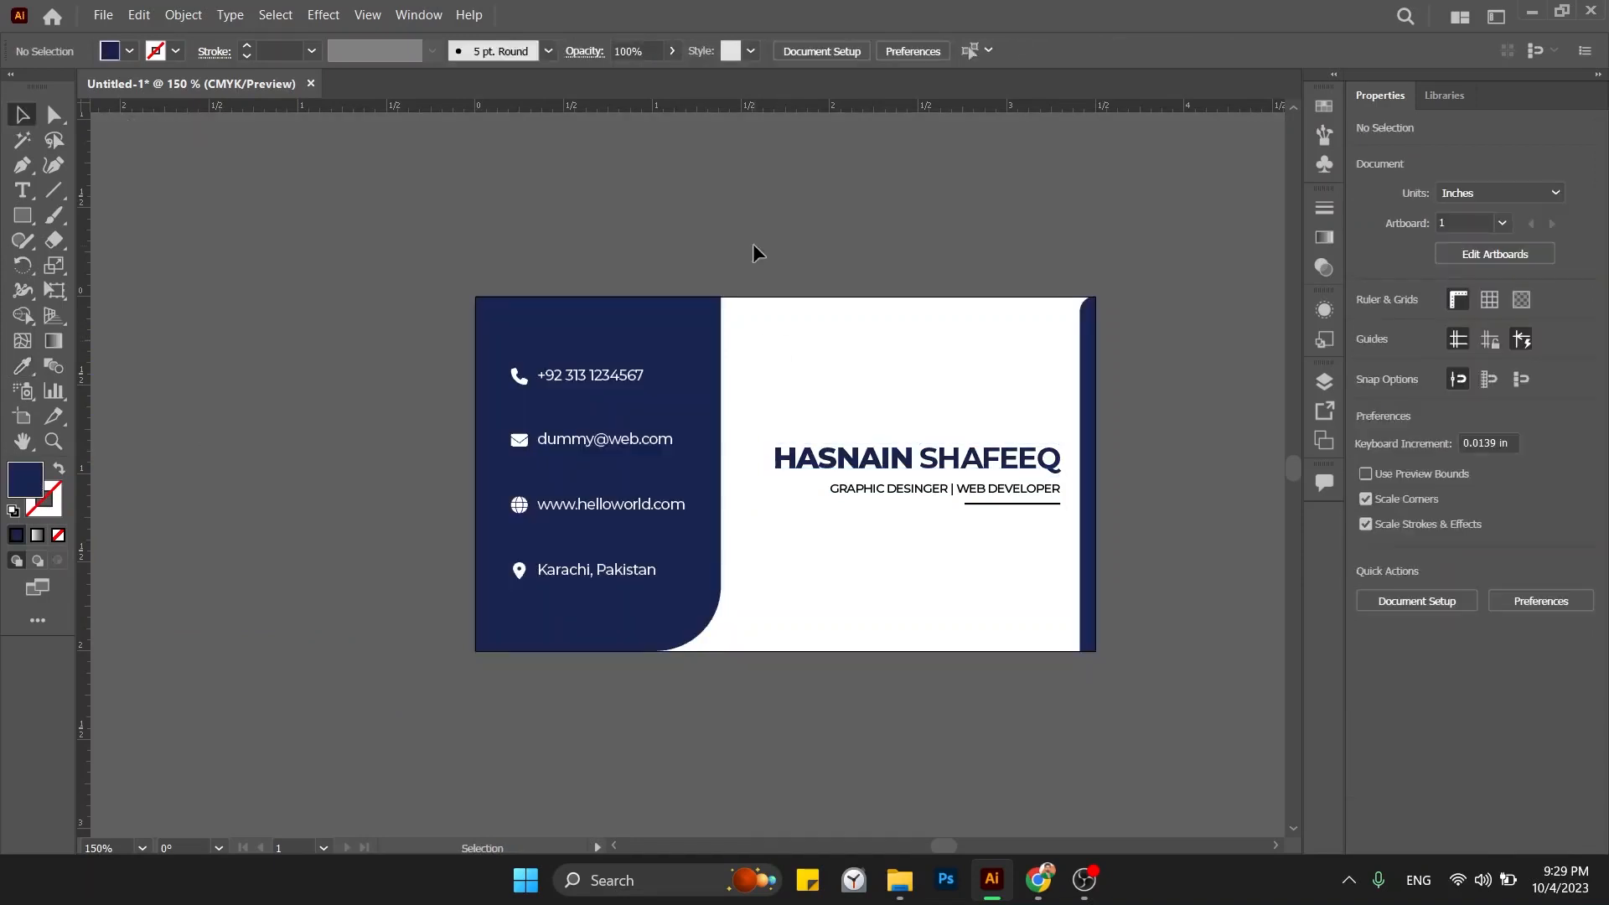
drag(799, 267, 657, 270)
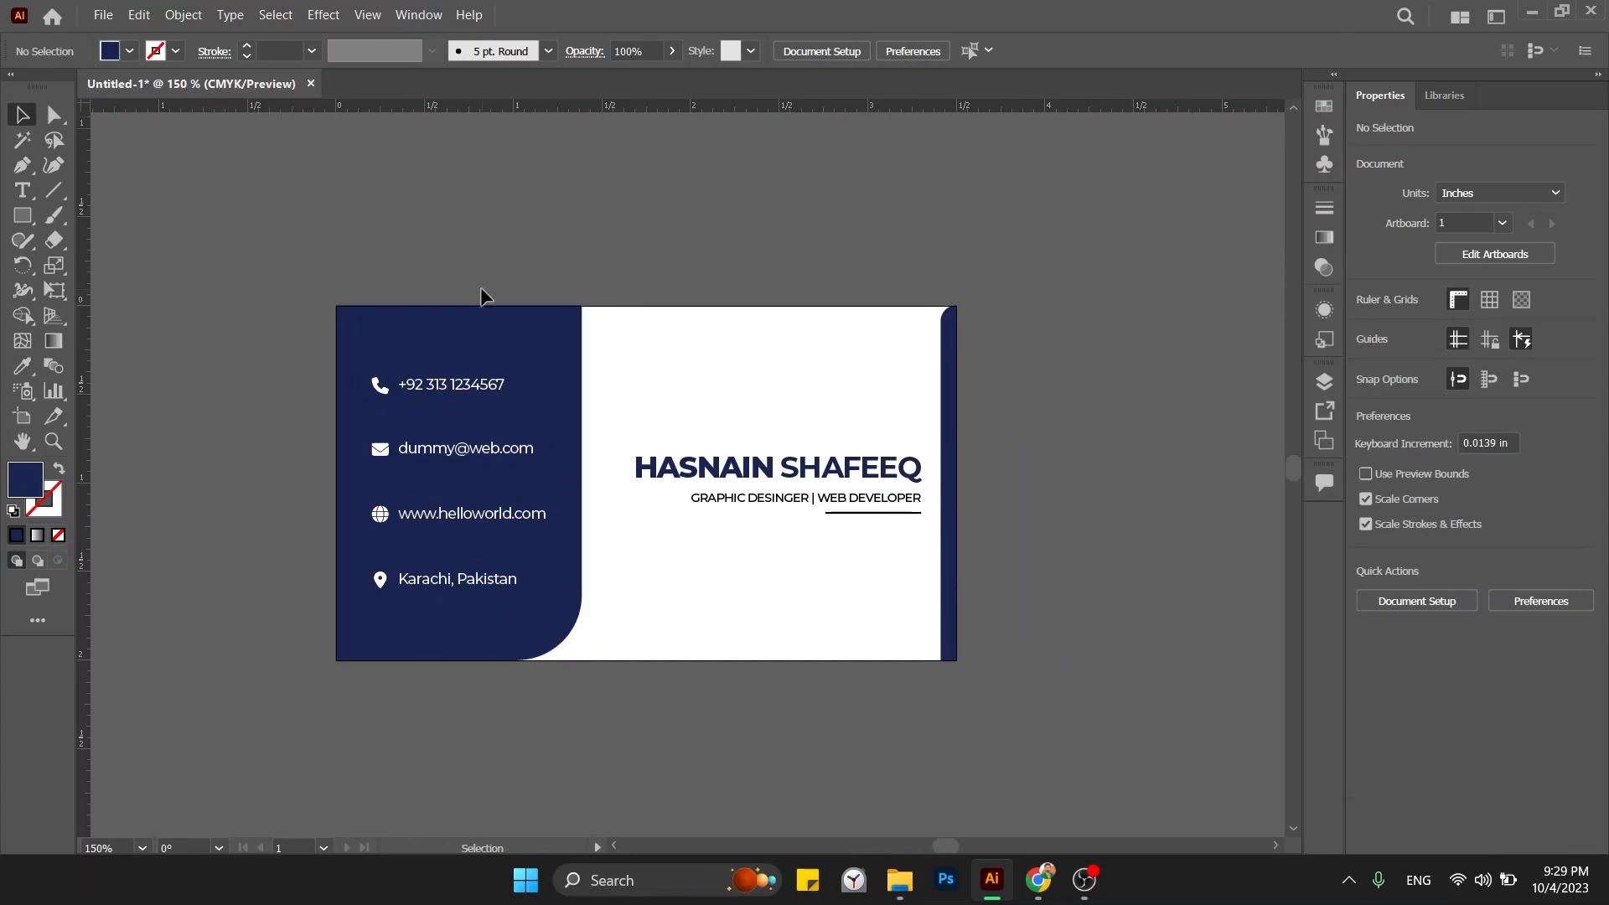
Create Artboard 2 from the Artboards panel and centre the blank artboard in view.
click(419, 17)
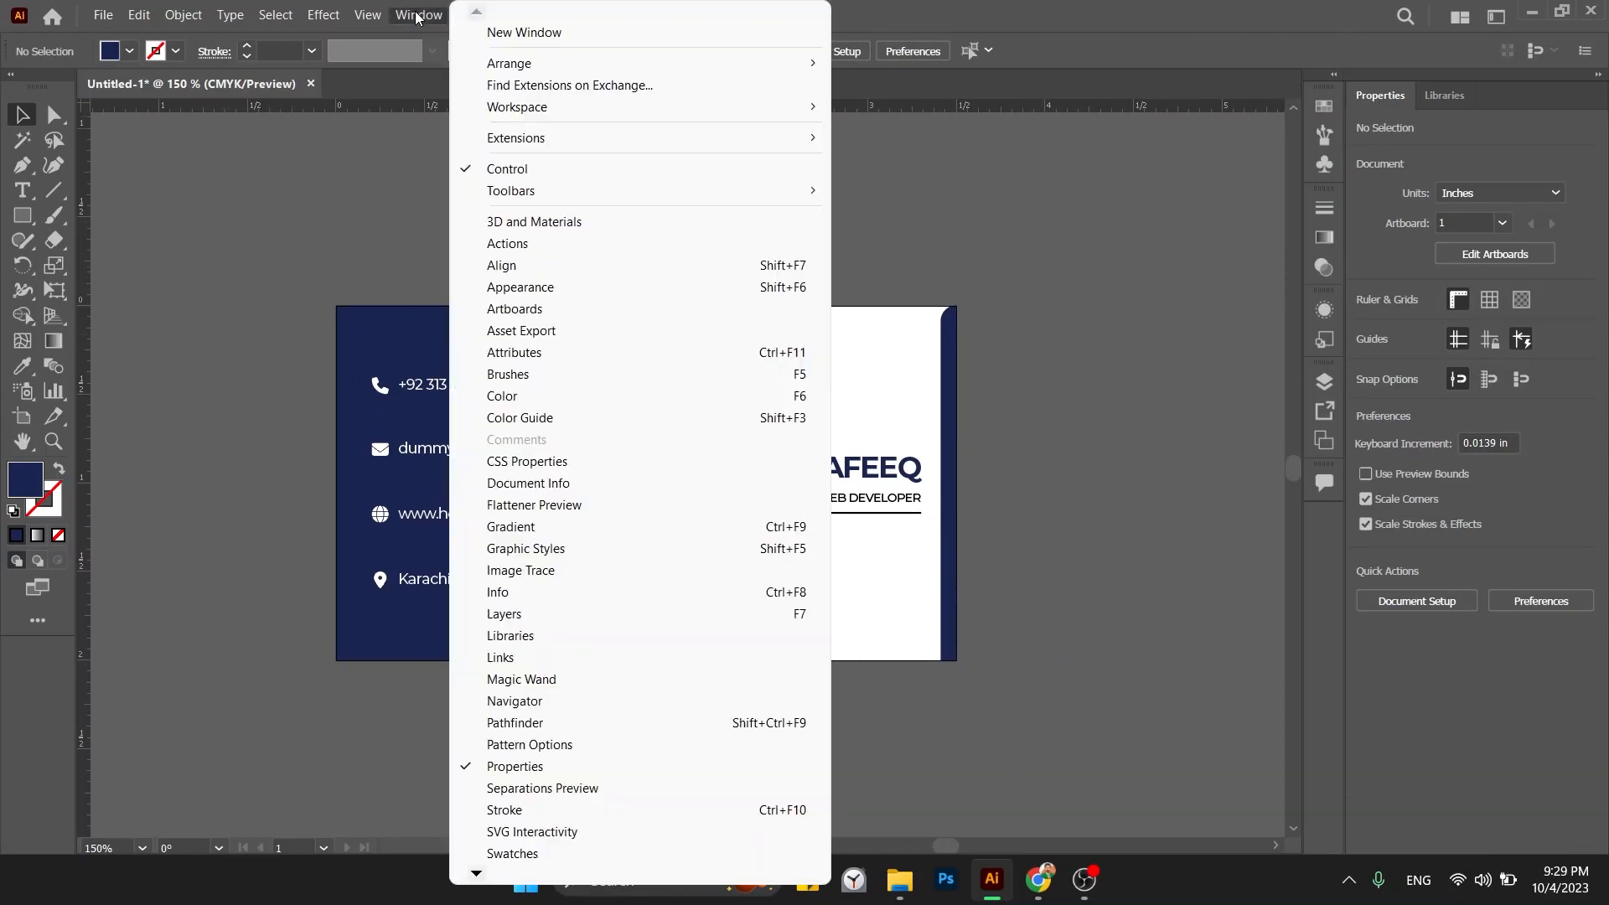
click(555, 308)
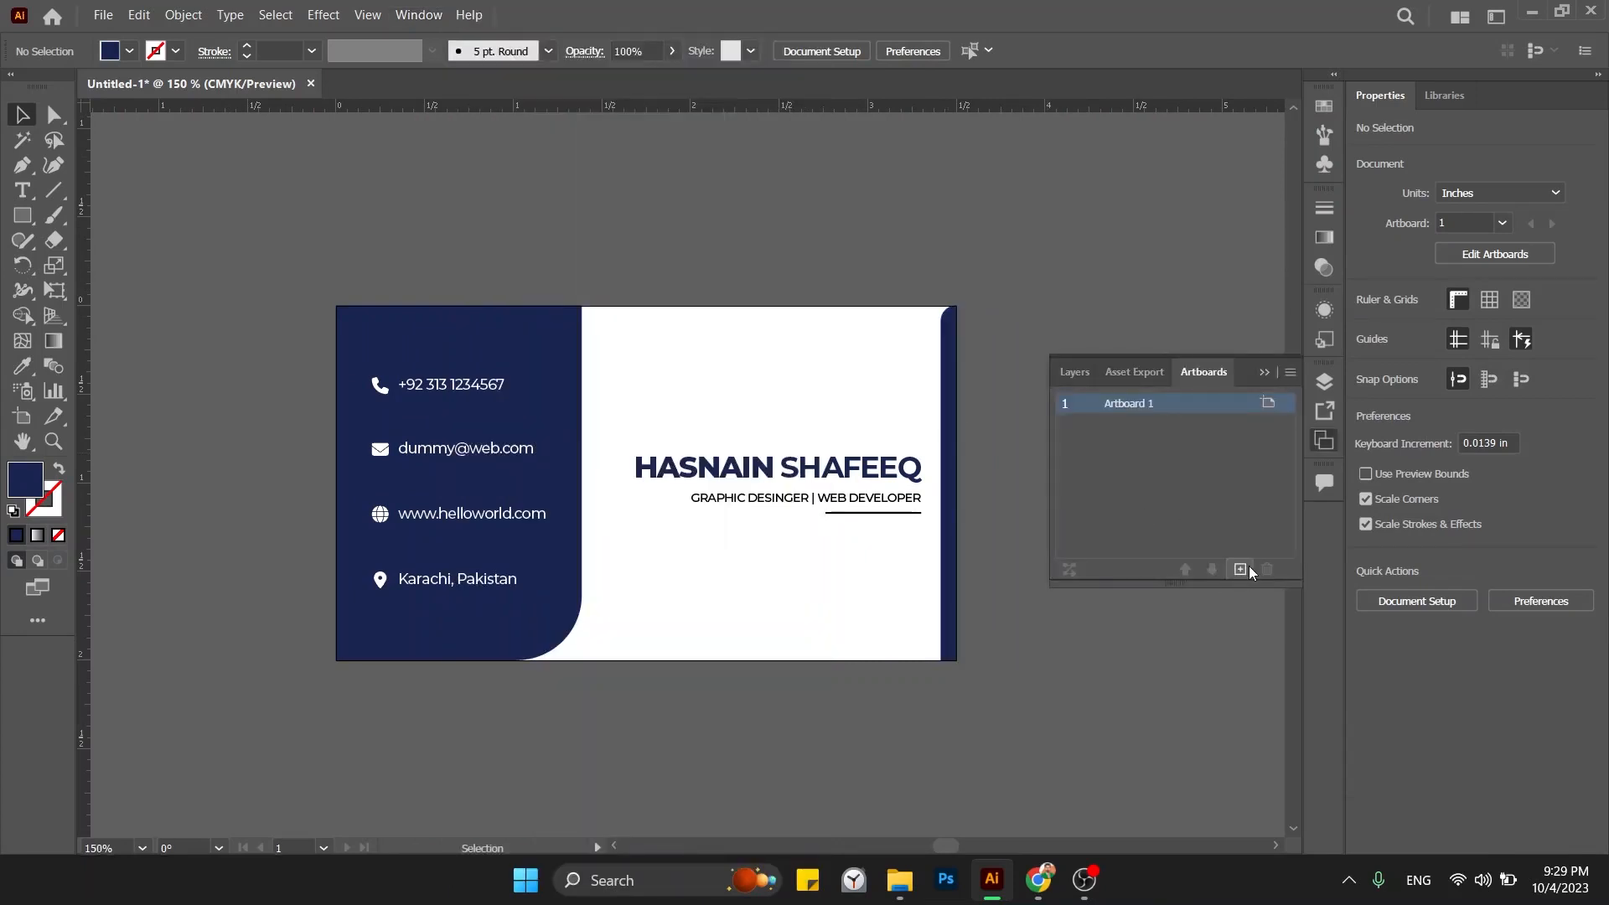
click(1242, 568)
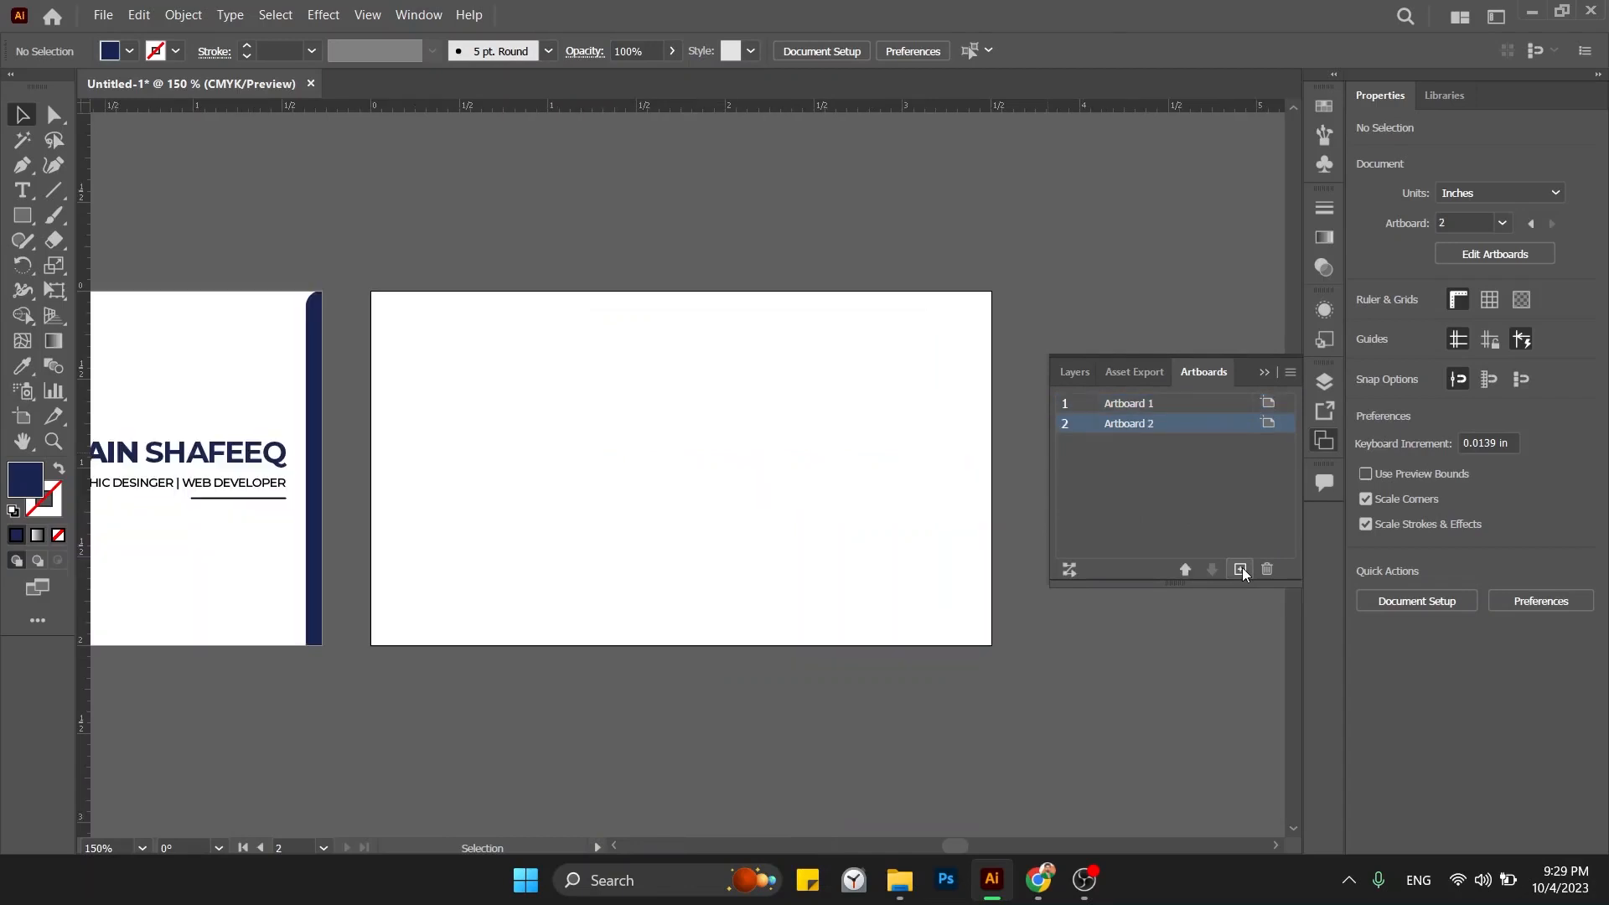
click(1263, 373)
scroll(1029, 377, left, 5)
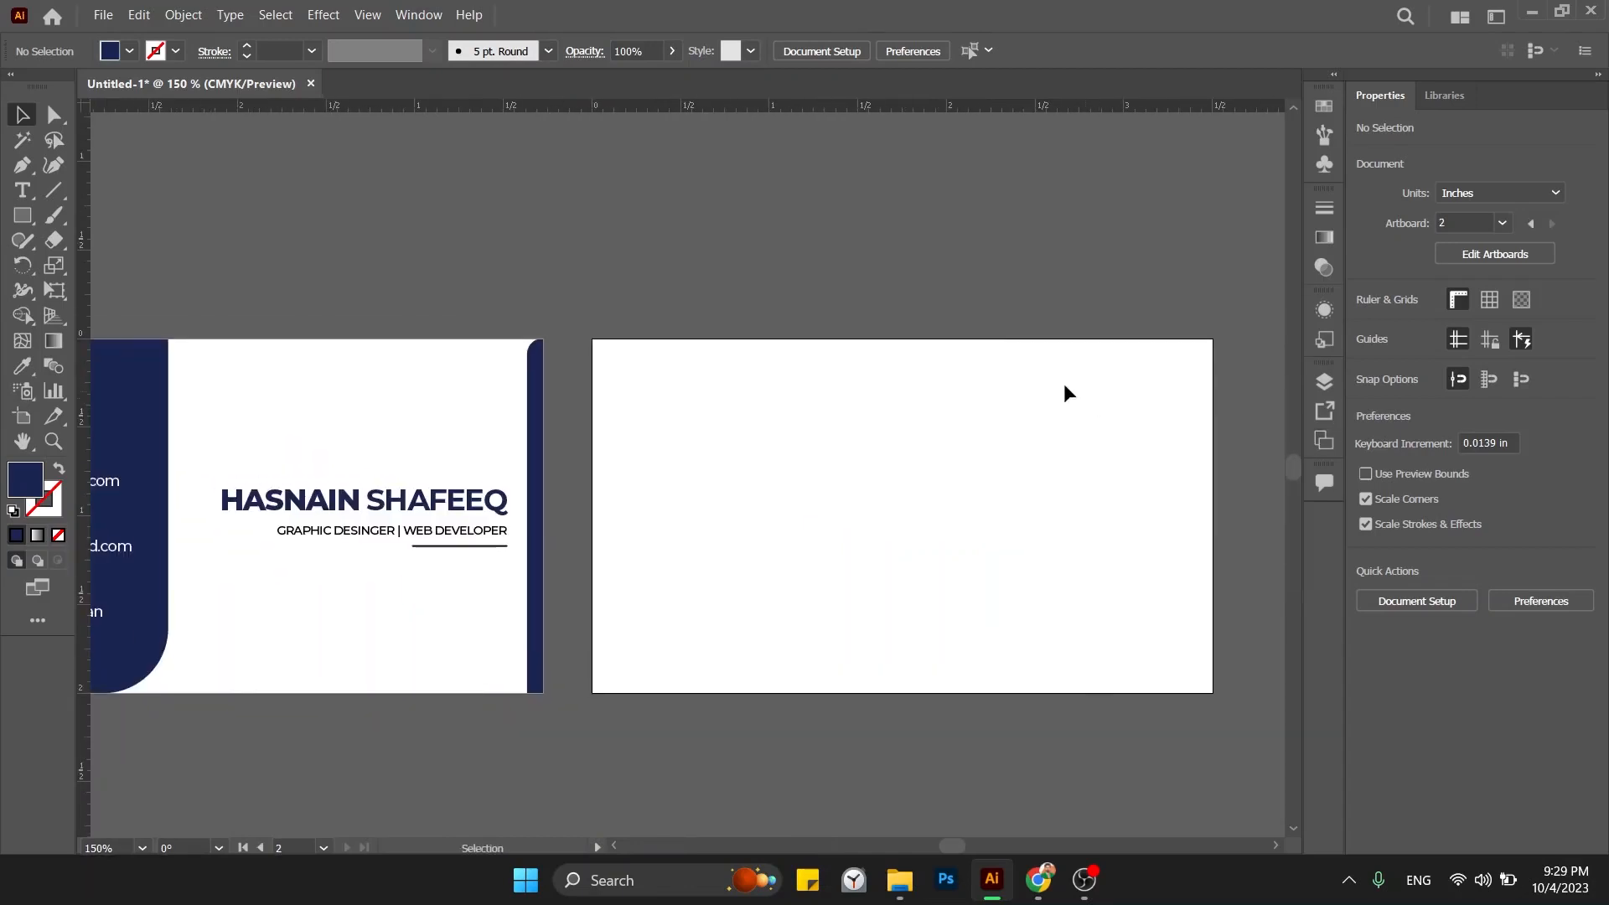
drag(668, 337, 431, 330)
click(23, 215)
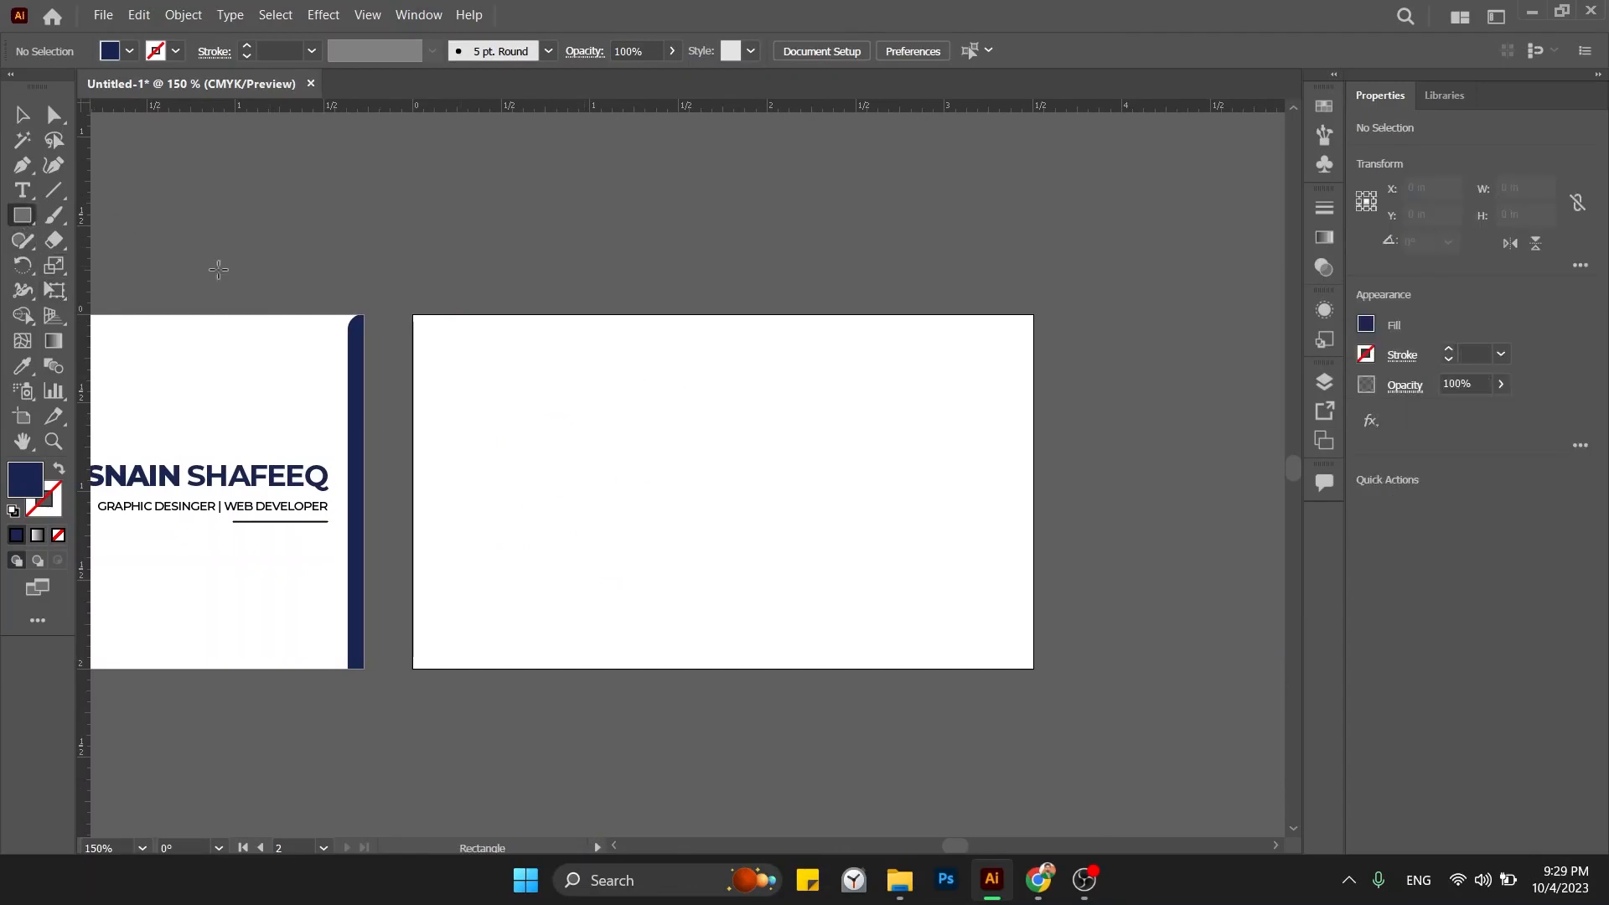
Create a 3.5 × 2 in rectangle by entering its exact size.
click(635, 416)
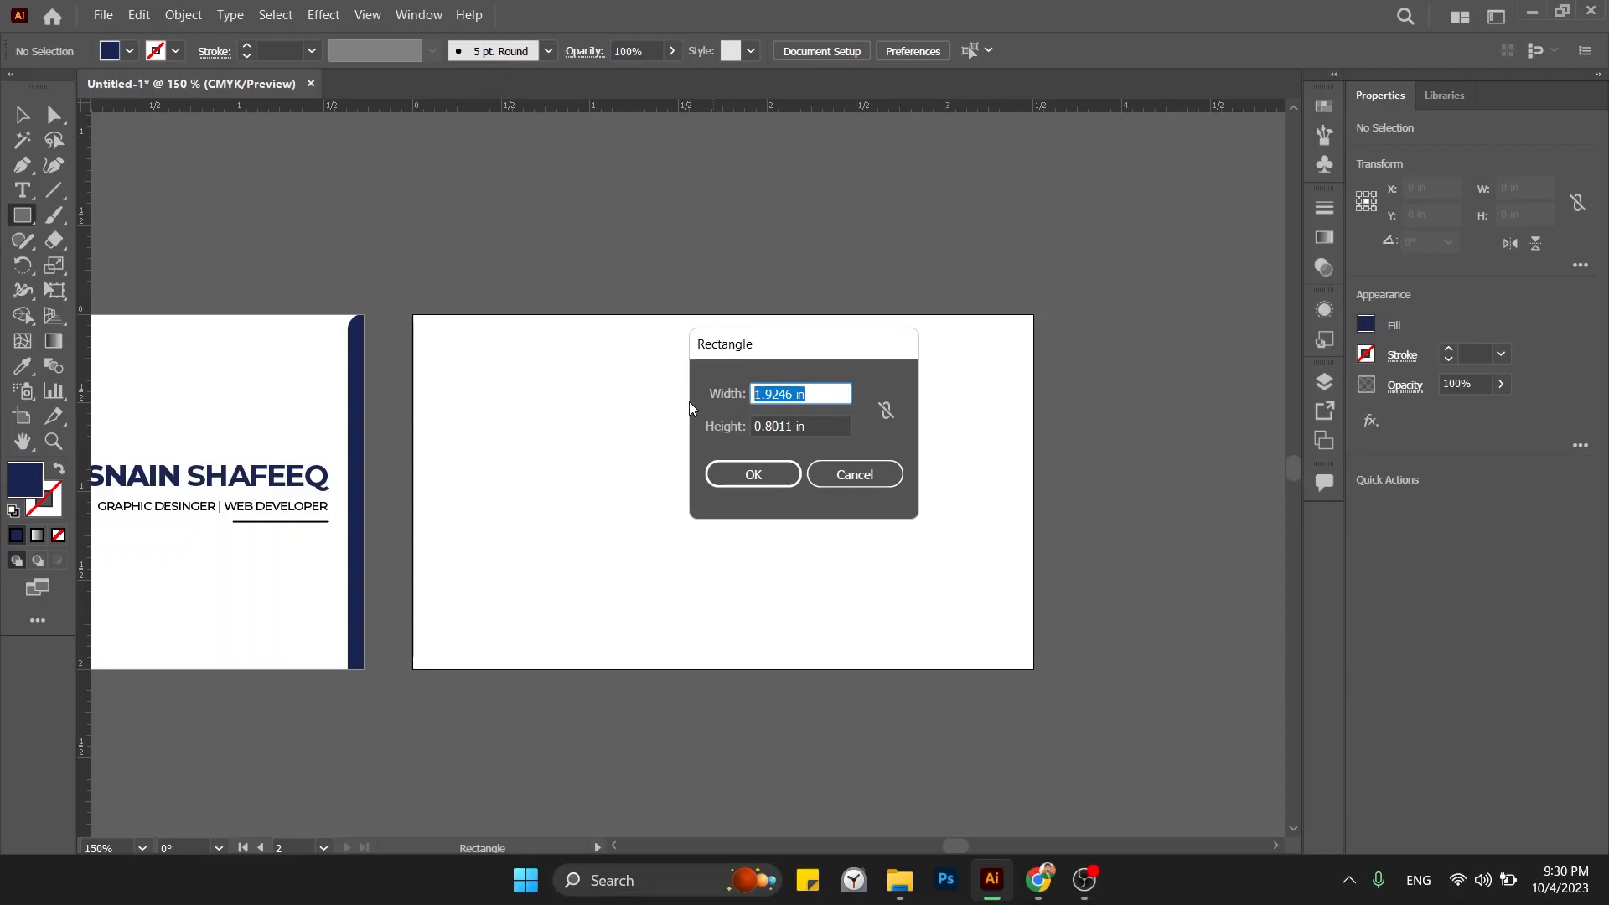
text(3.5)
key(Tab)
text(2)
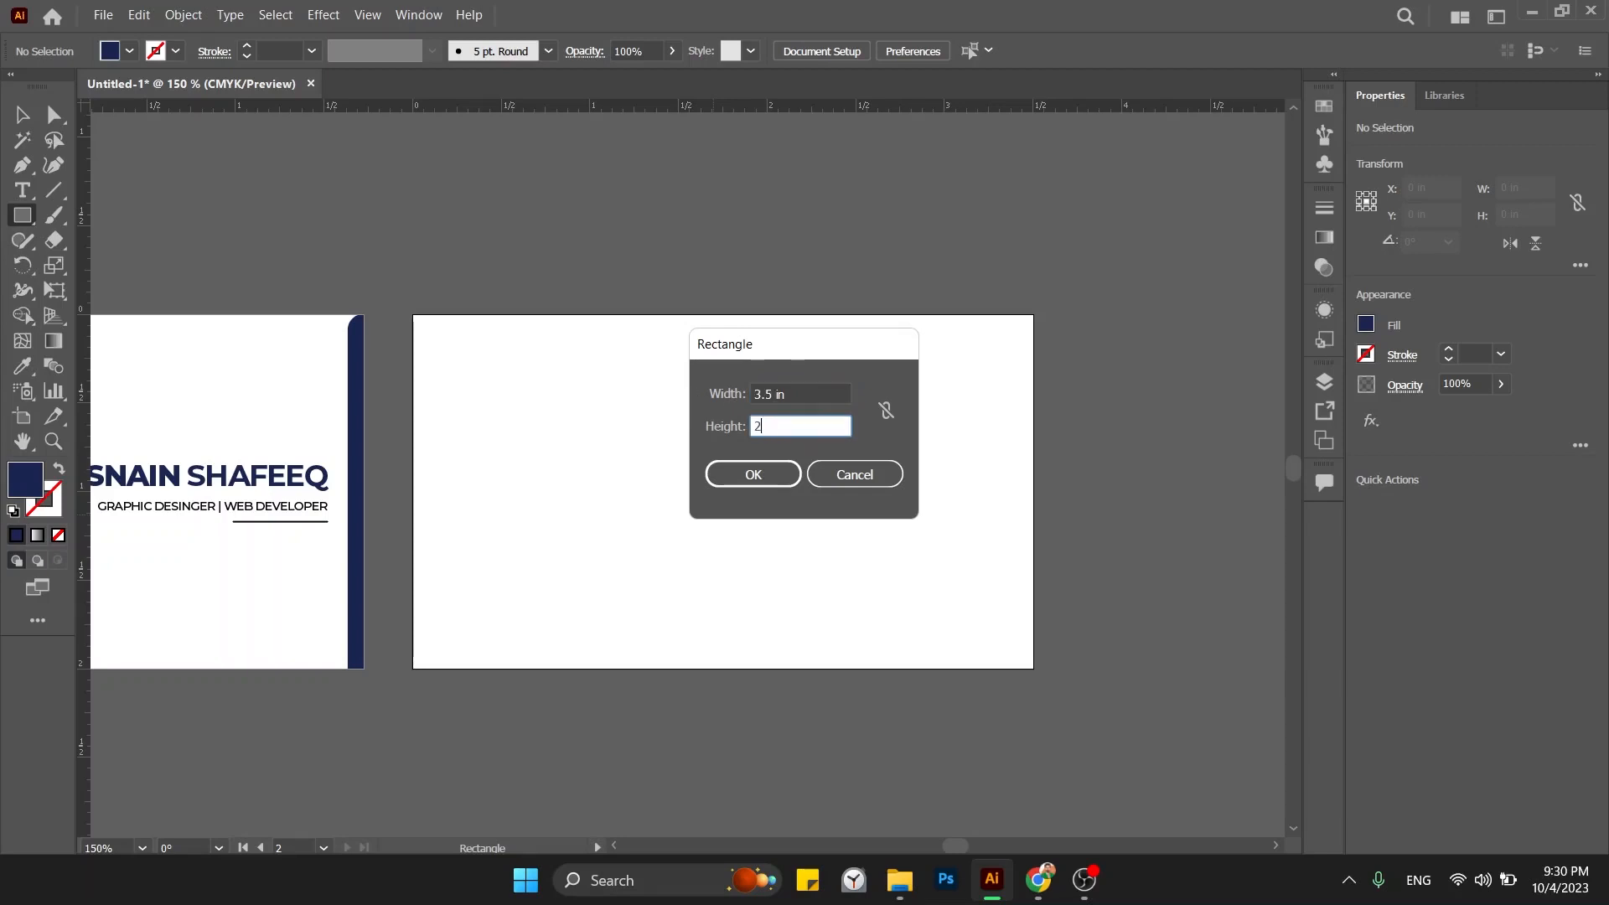
click(768, 469)
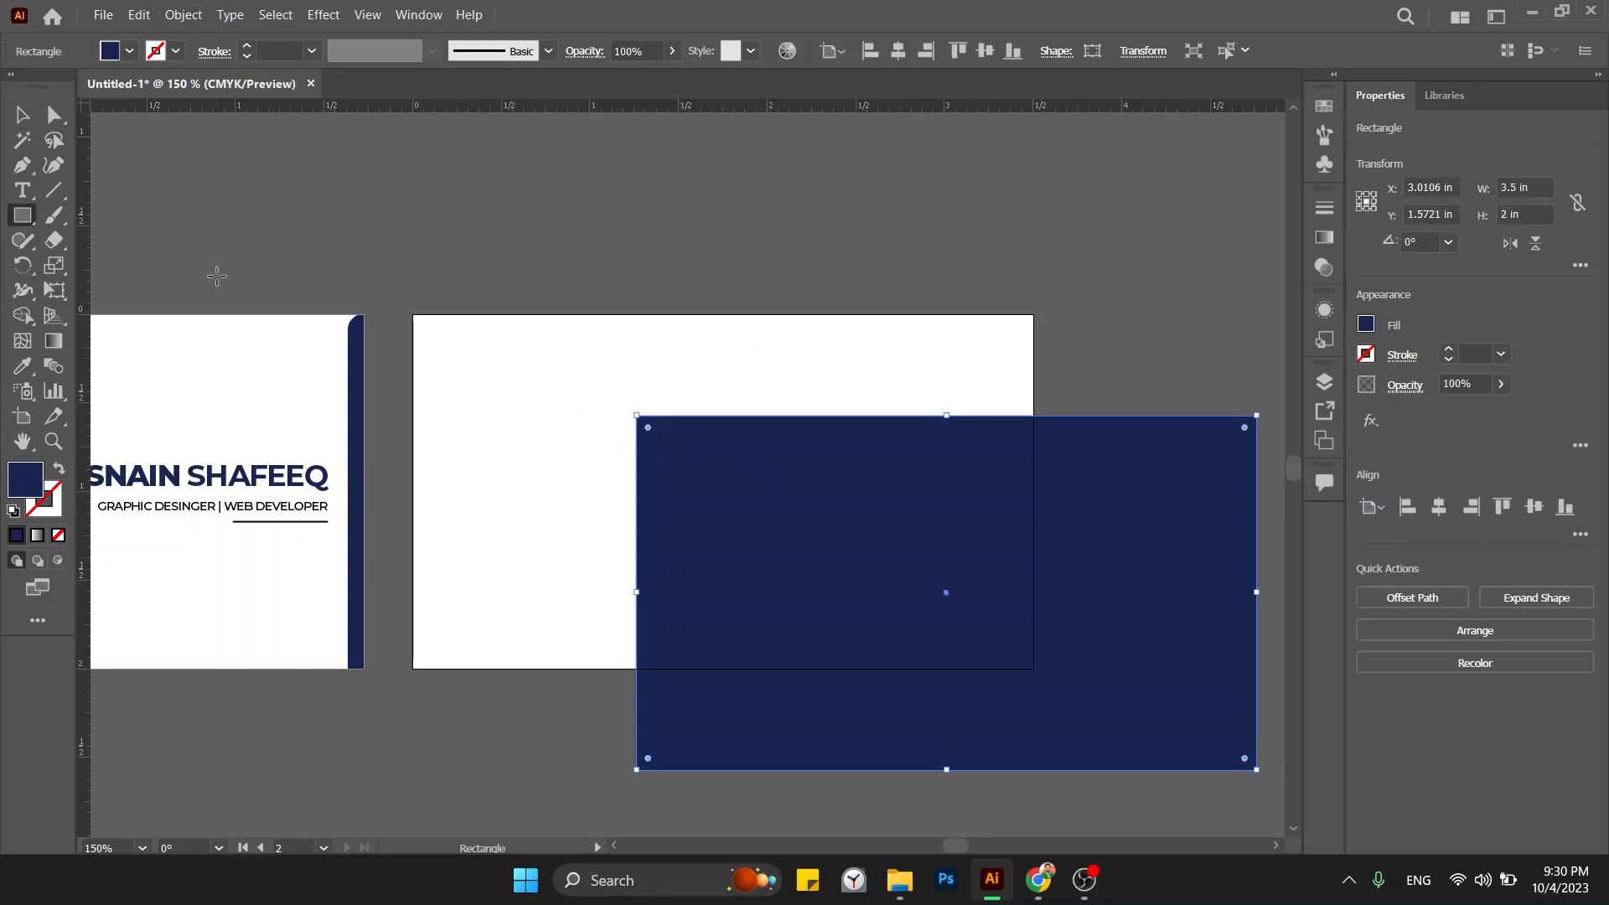
Move the navy rectangle onto Artboard 2 and align it to the artboard's left edge and vertical centre.
click(20, 117)
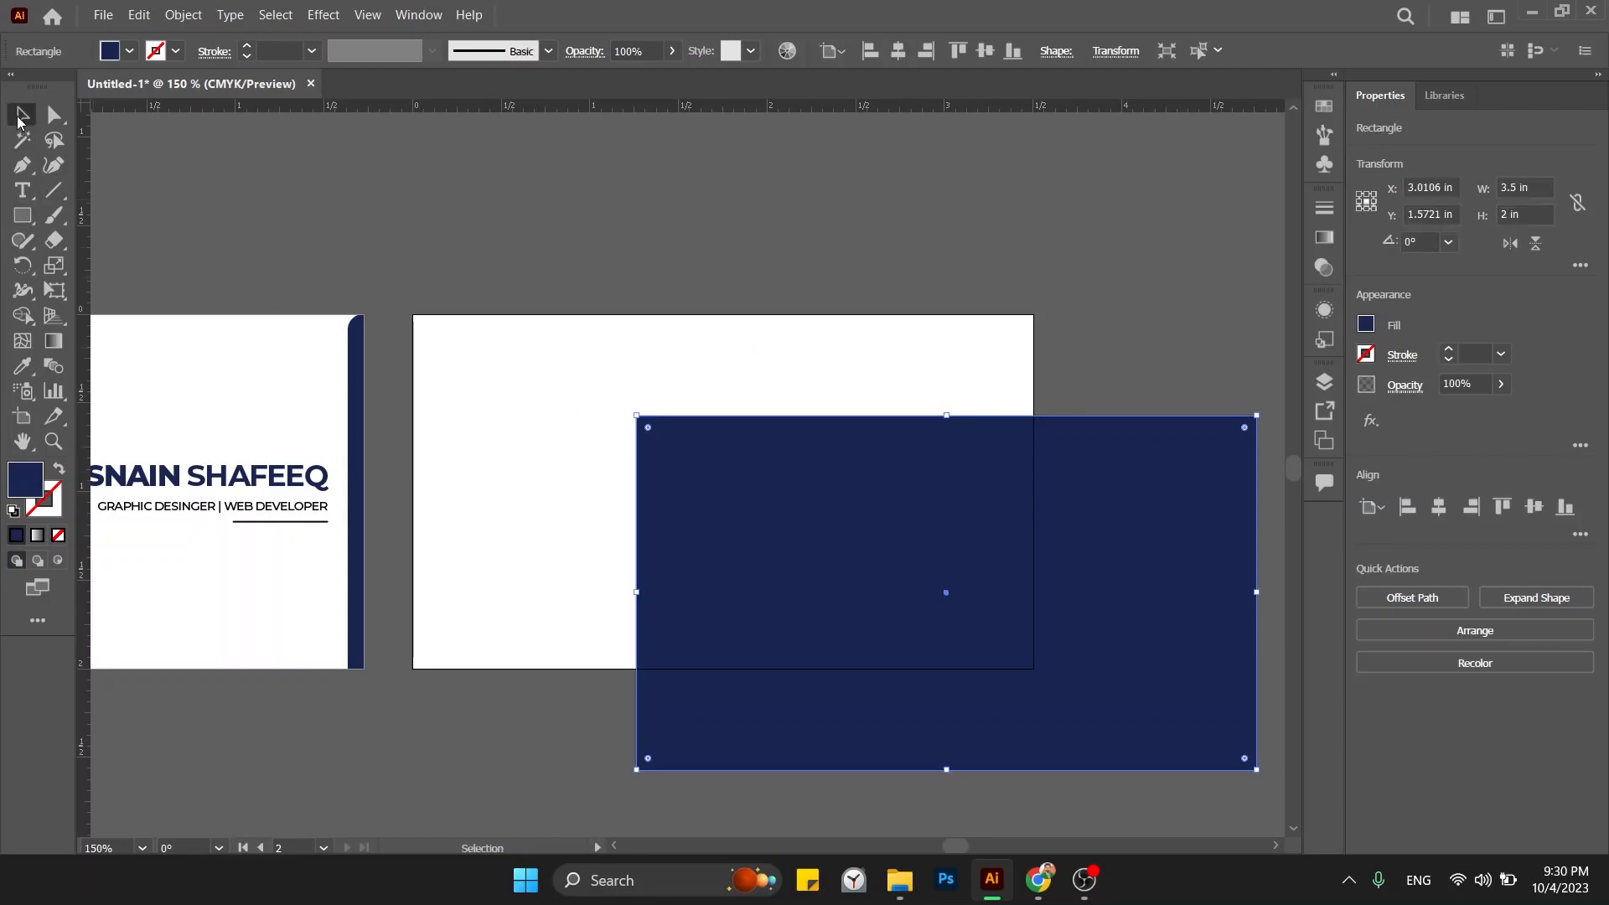
click(559, 379)
drag(776, 515, 570, 434)
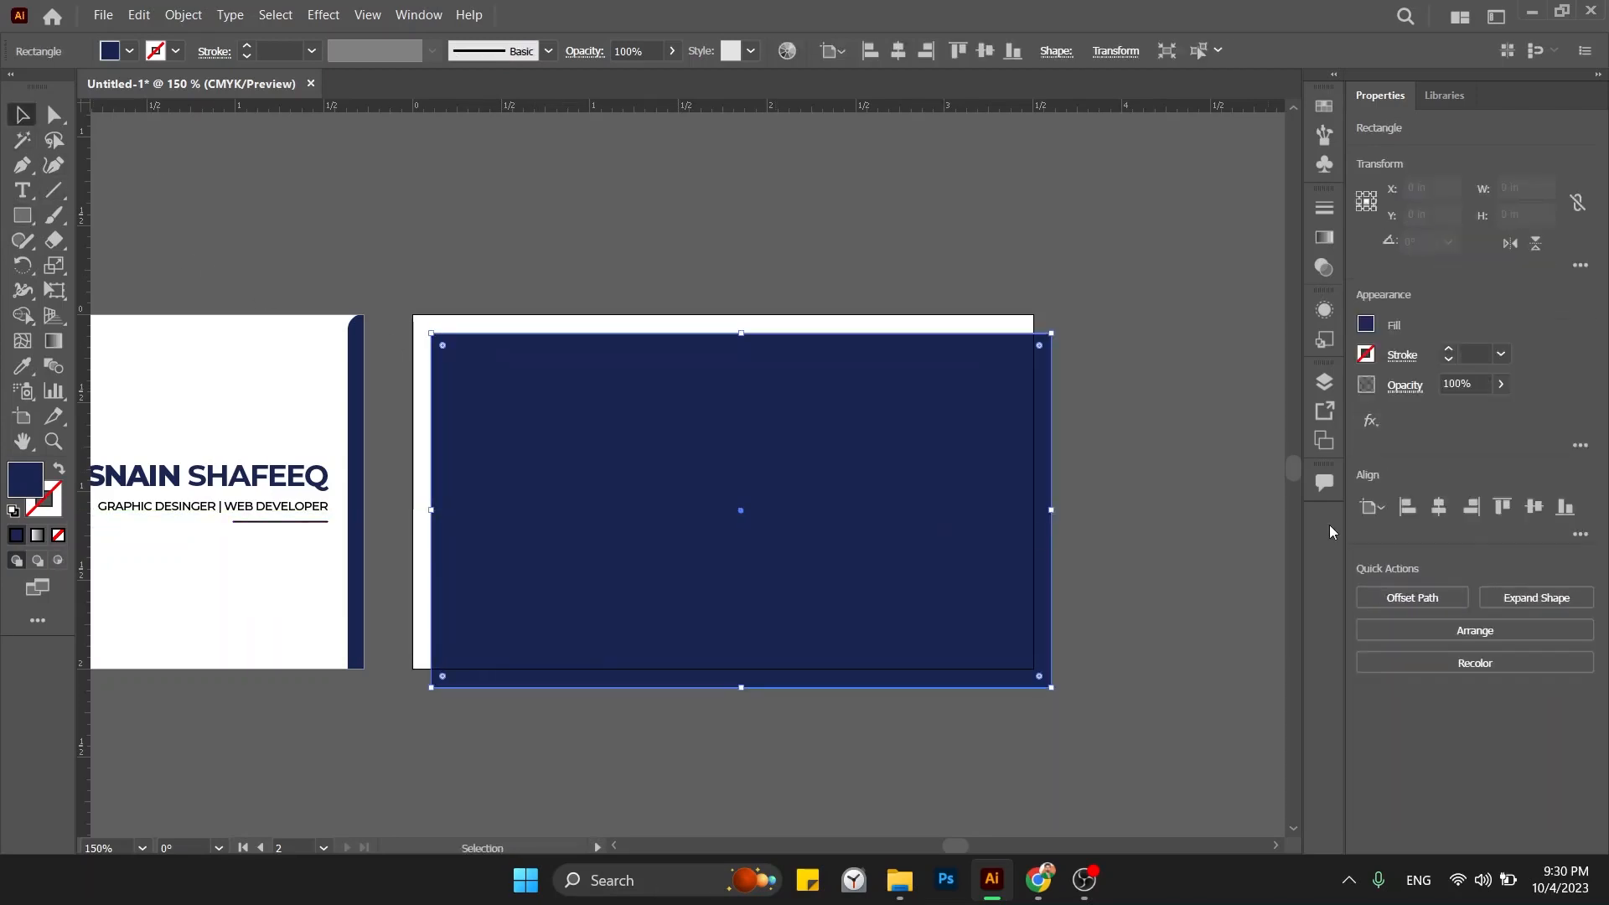
click(1439, 506)
click(1530, 518)
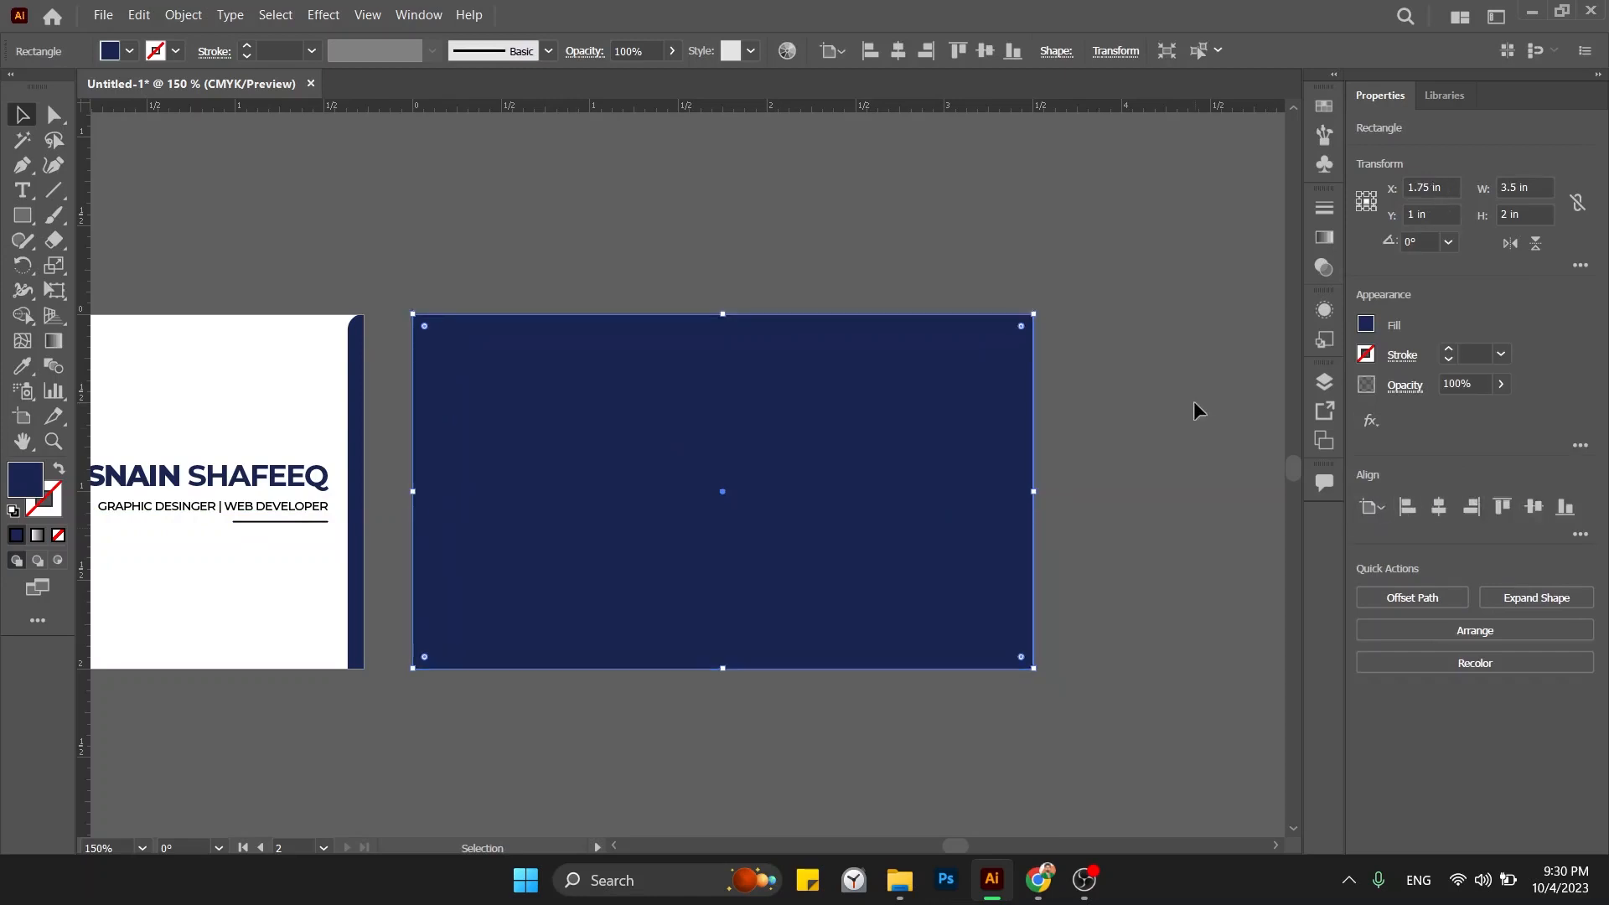
click(1191, 404)
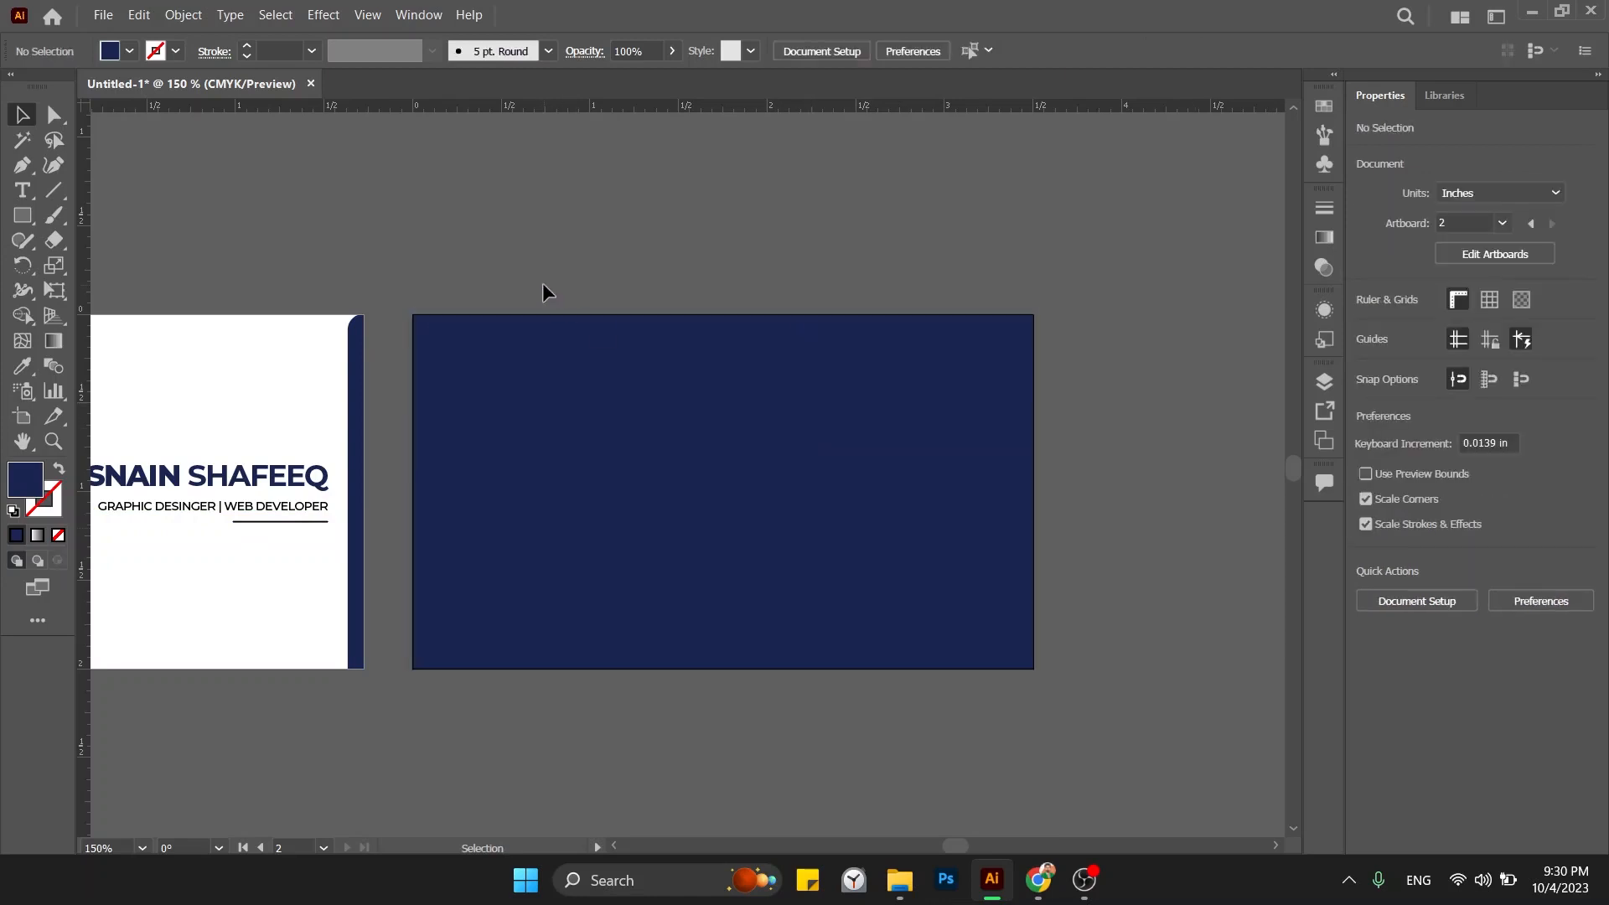
drag(545, 294, 466, 274)
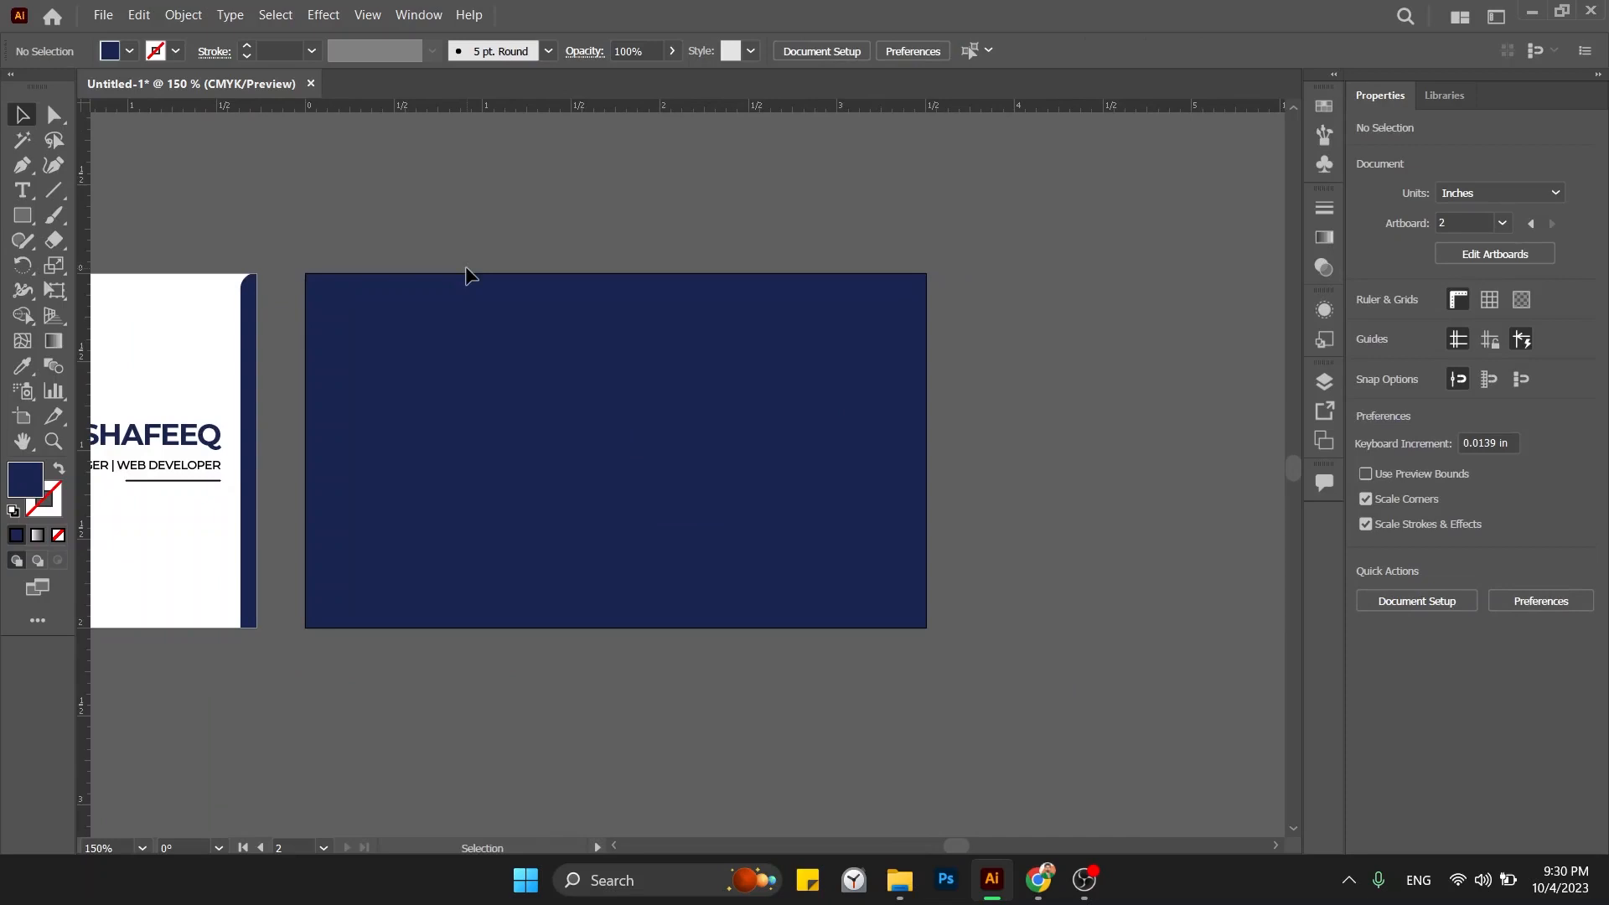
Search Google Images in Chrome for 'hs logo png'.
click(1038, 880)
click(640, 65)
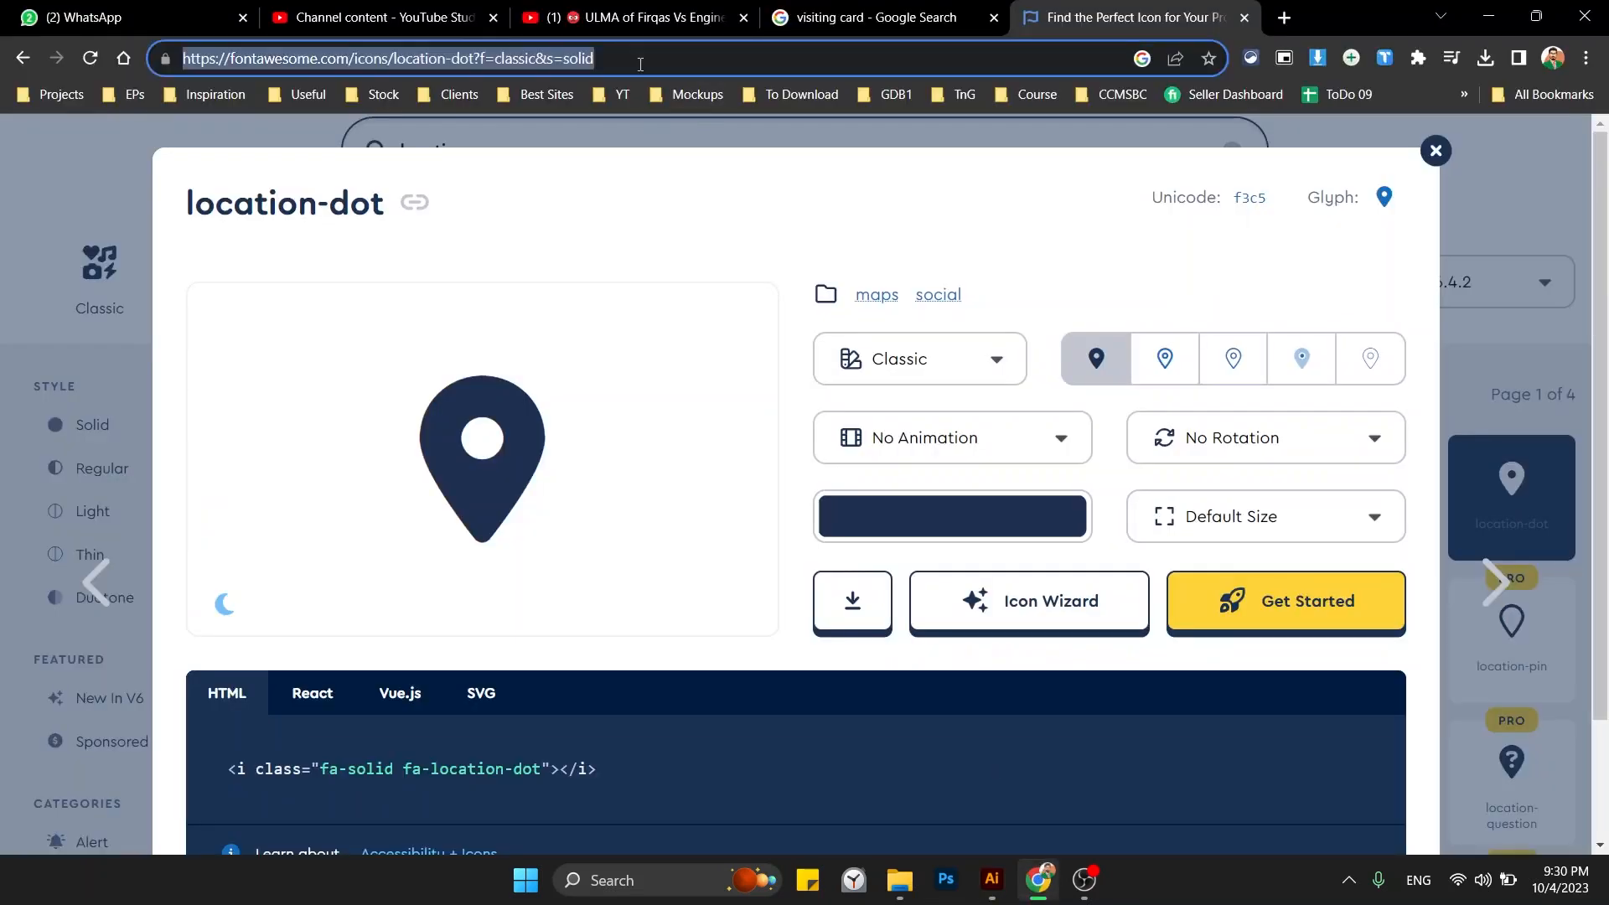
text(hs logo)
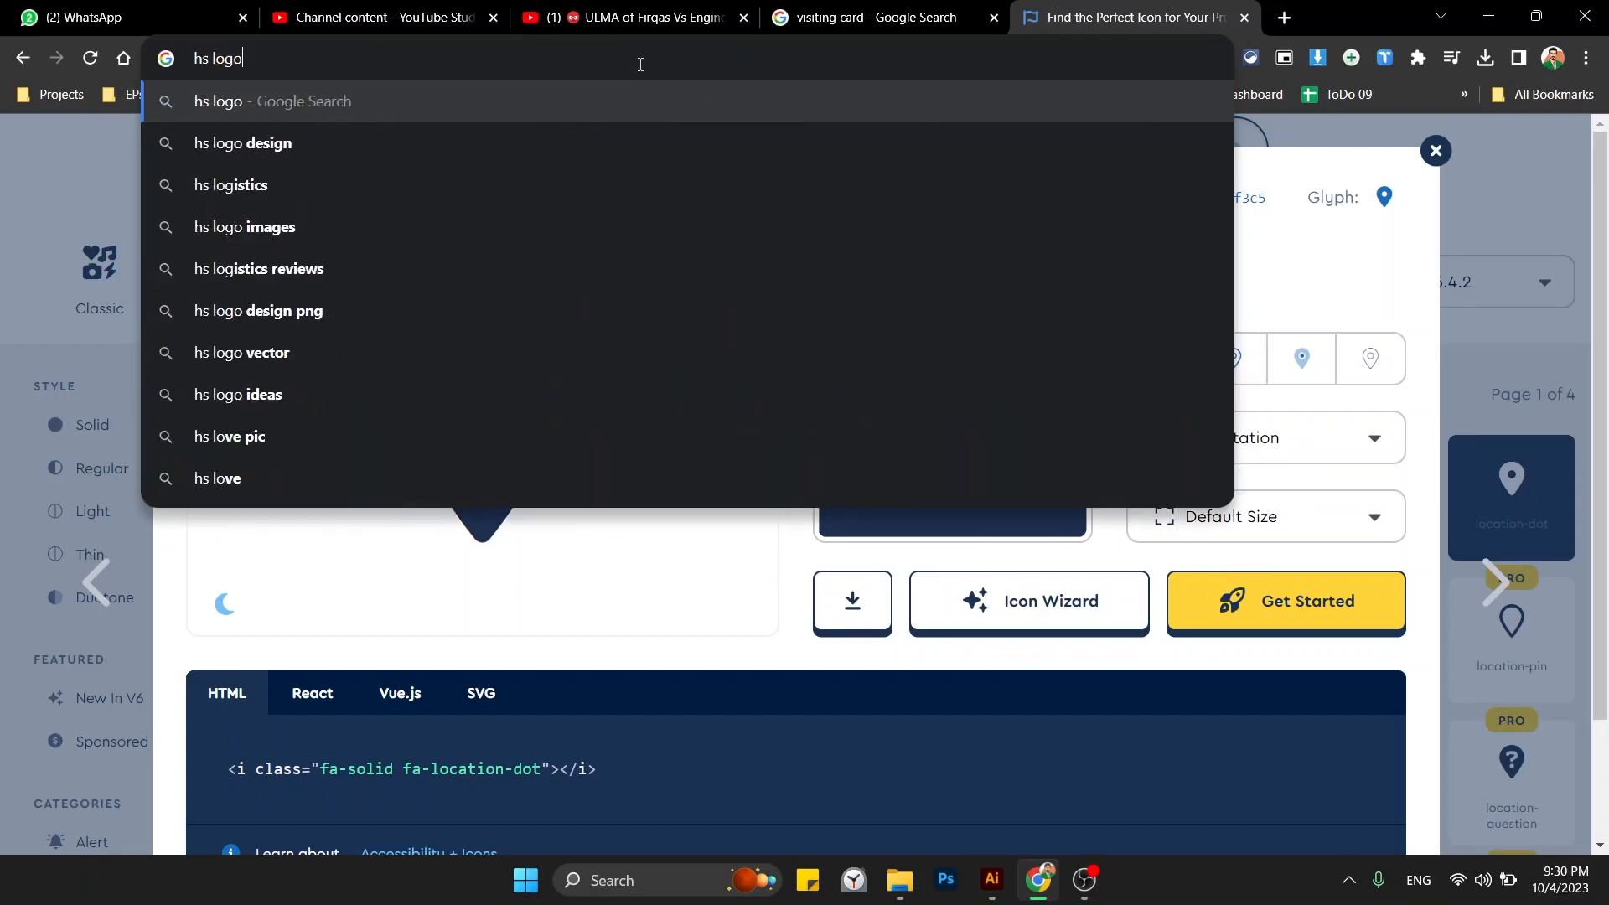
key(Return)
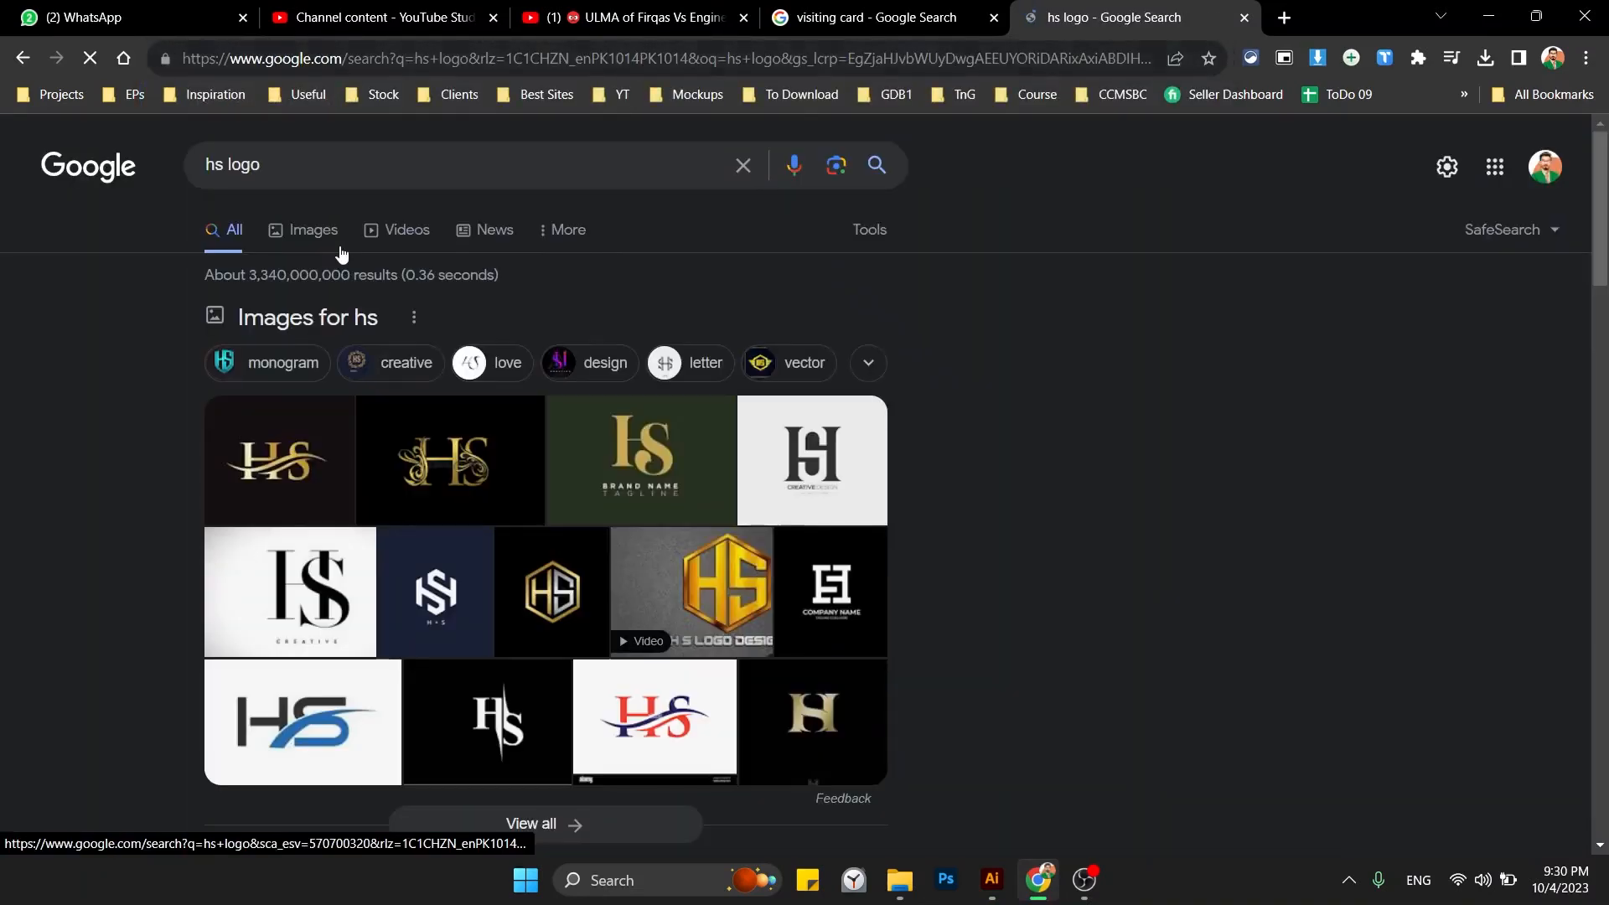
click(329, 159)
text(png)
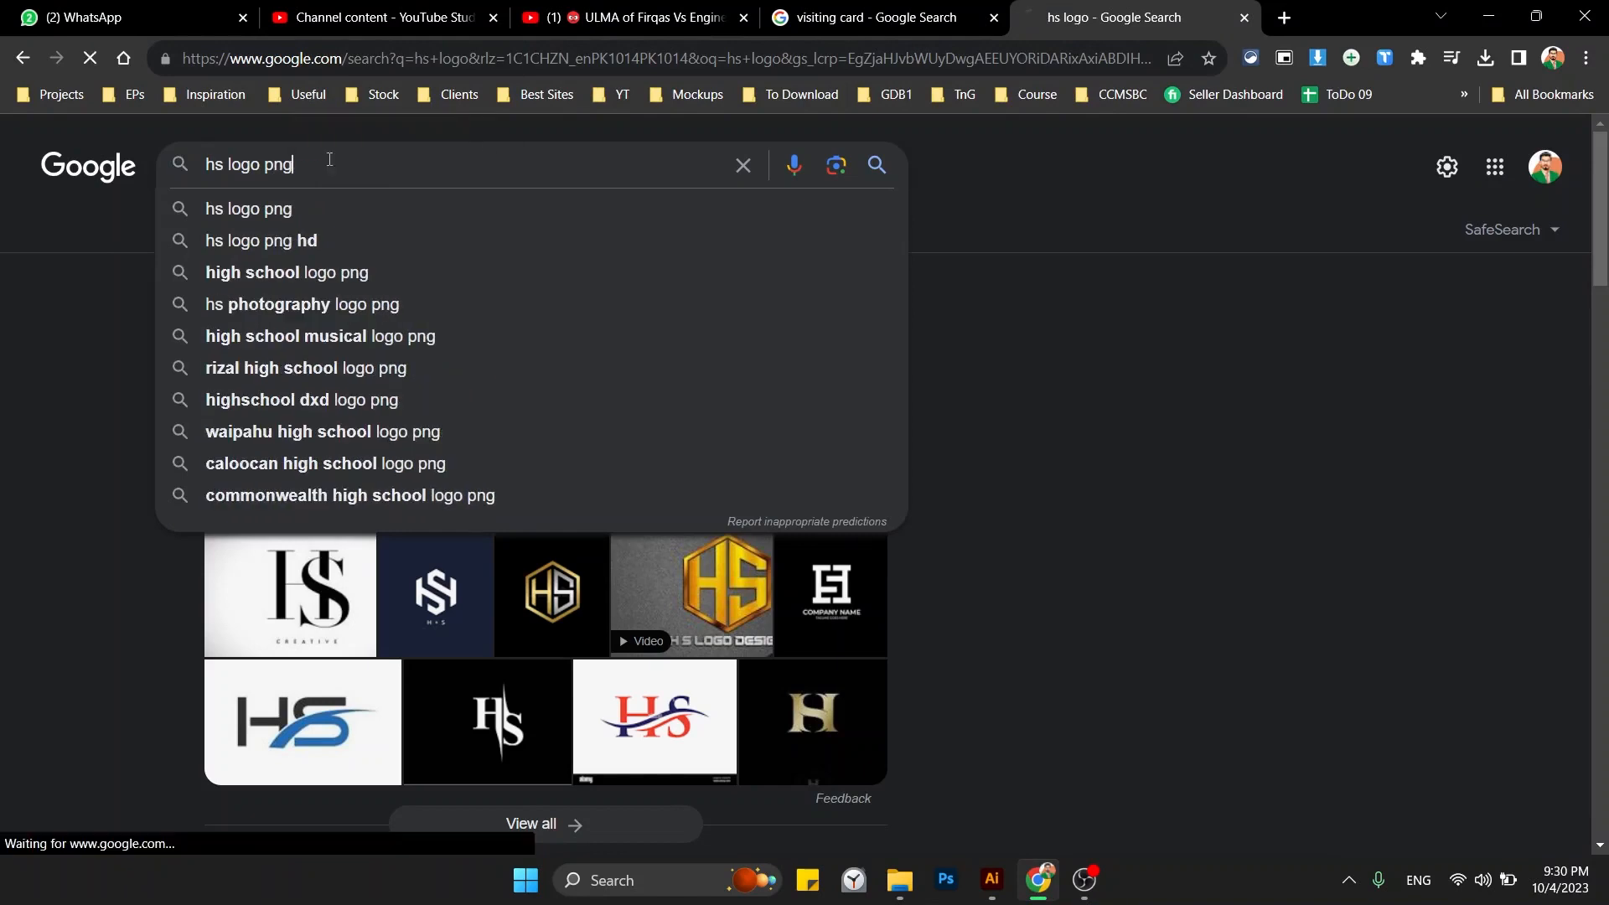
key(Return)
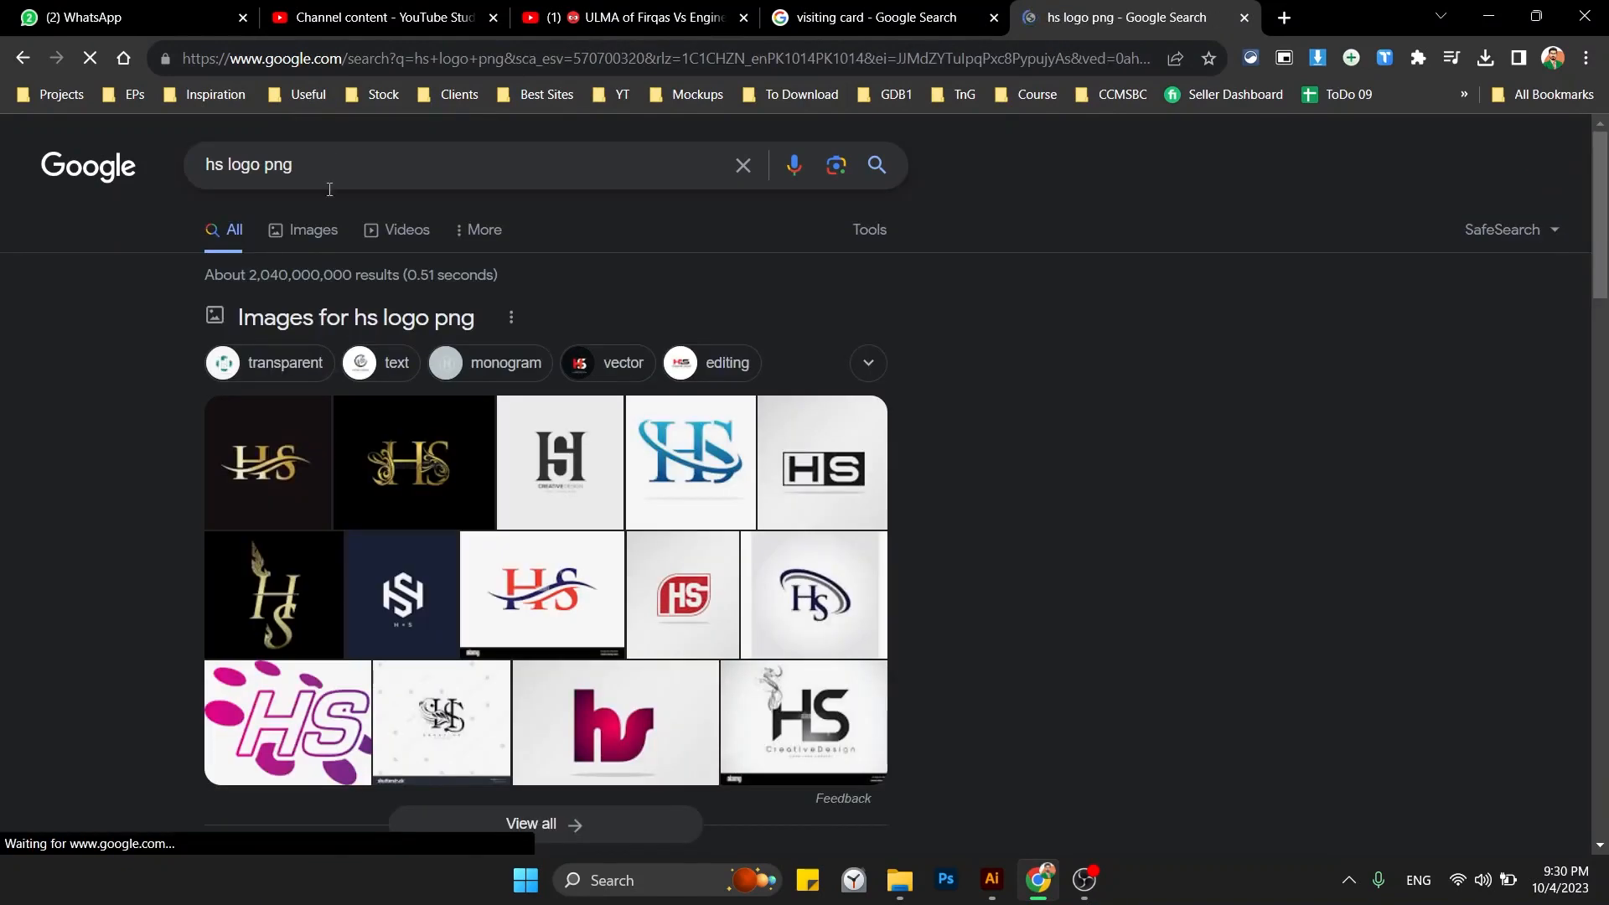
click(302, 238)
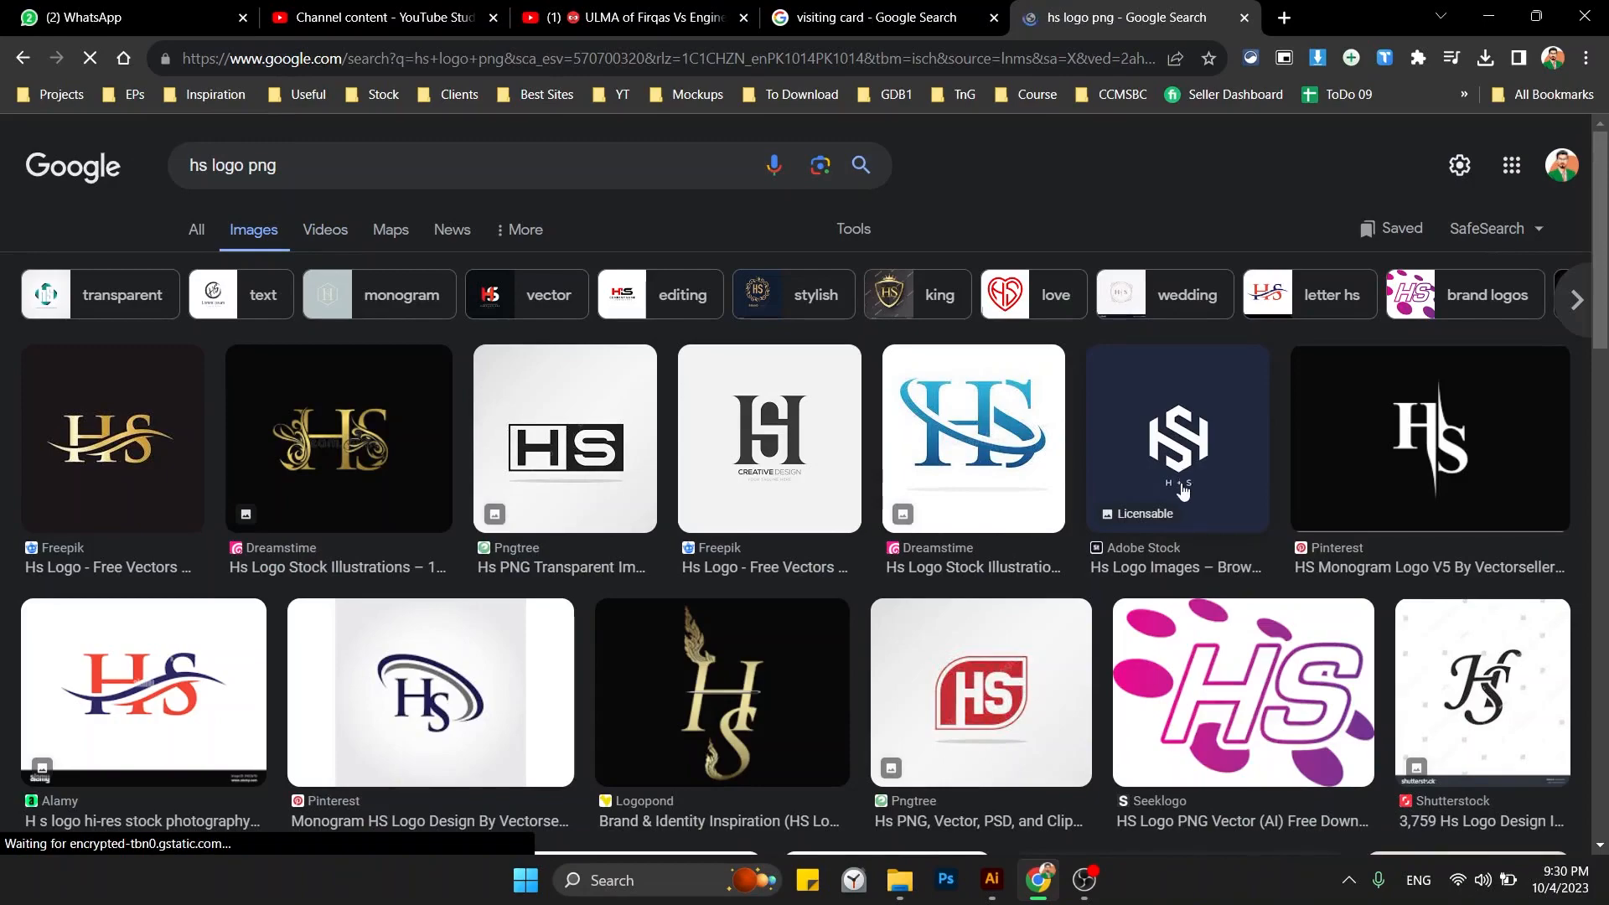
Browse the HS logo results, previewing the Depositphotos HS and Adobe Stock H+S logos.
scroll(1185, 486, down, 4)
scroll(1185, 489, down, 4)
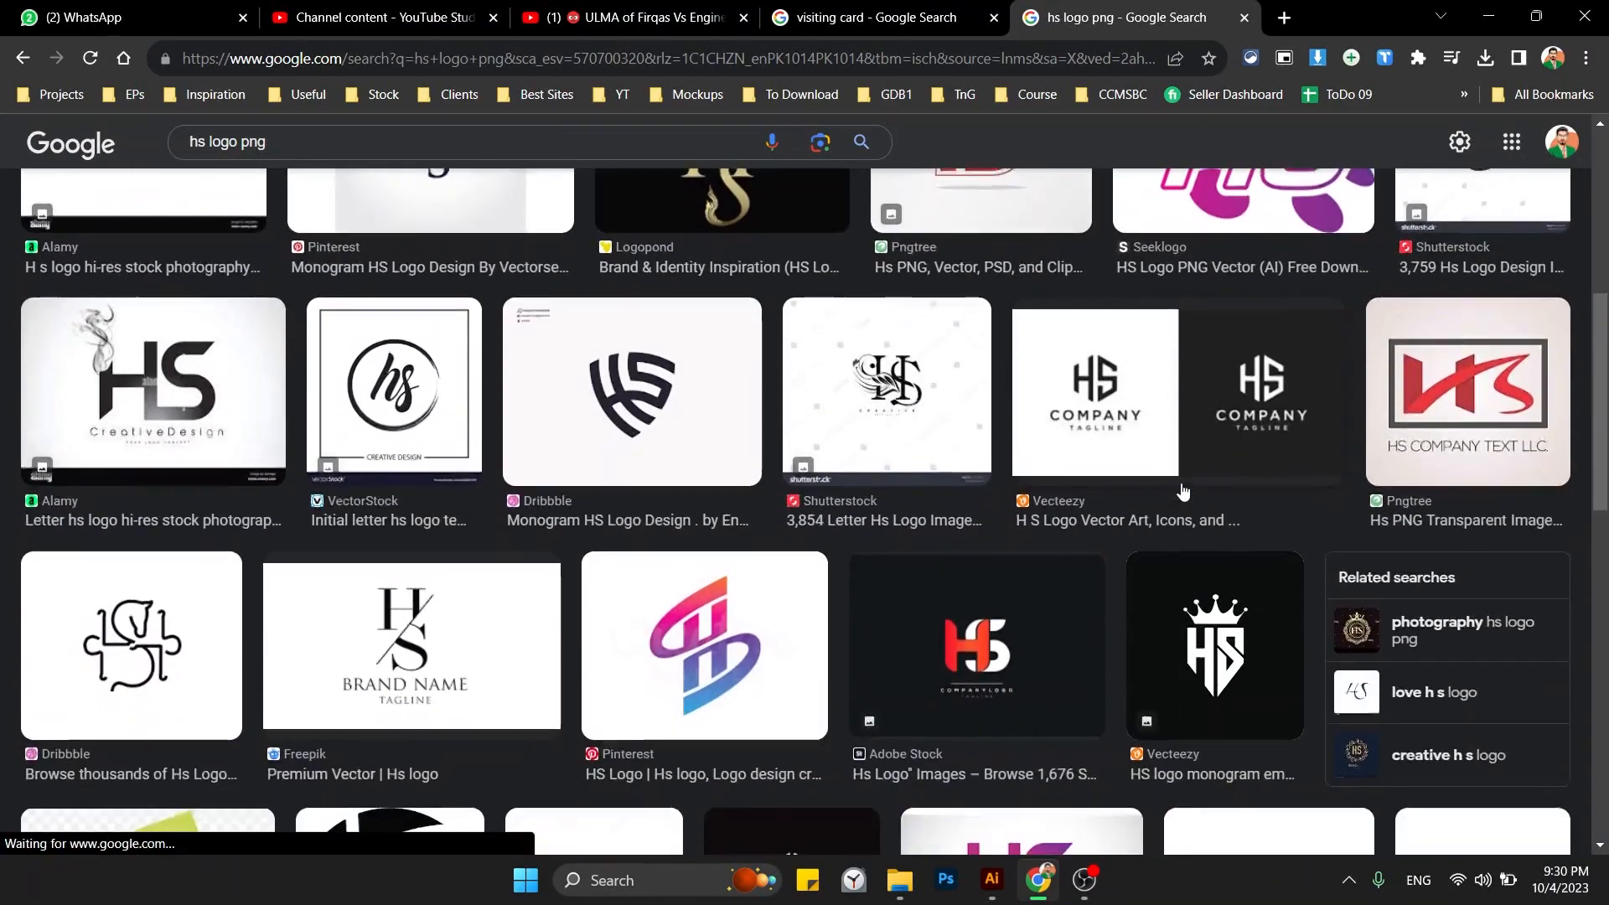
scroll(1185, 490, down, 2)
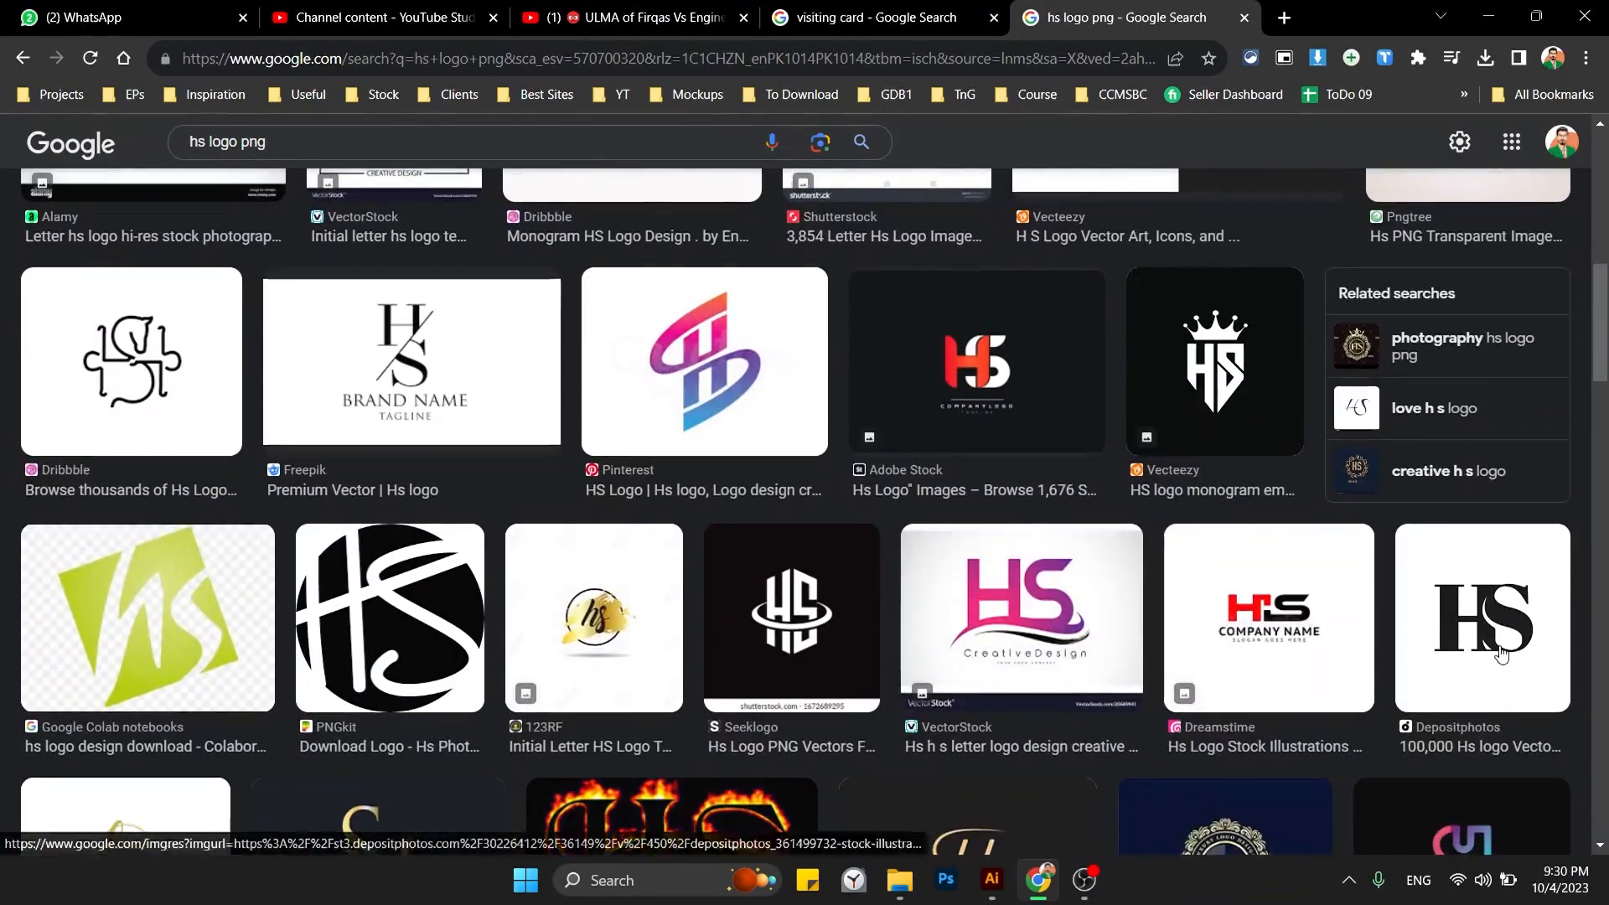
click(1440, 558)
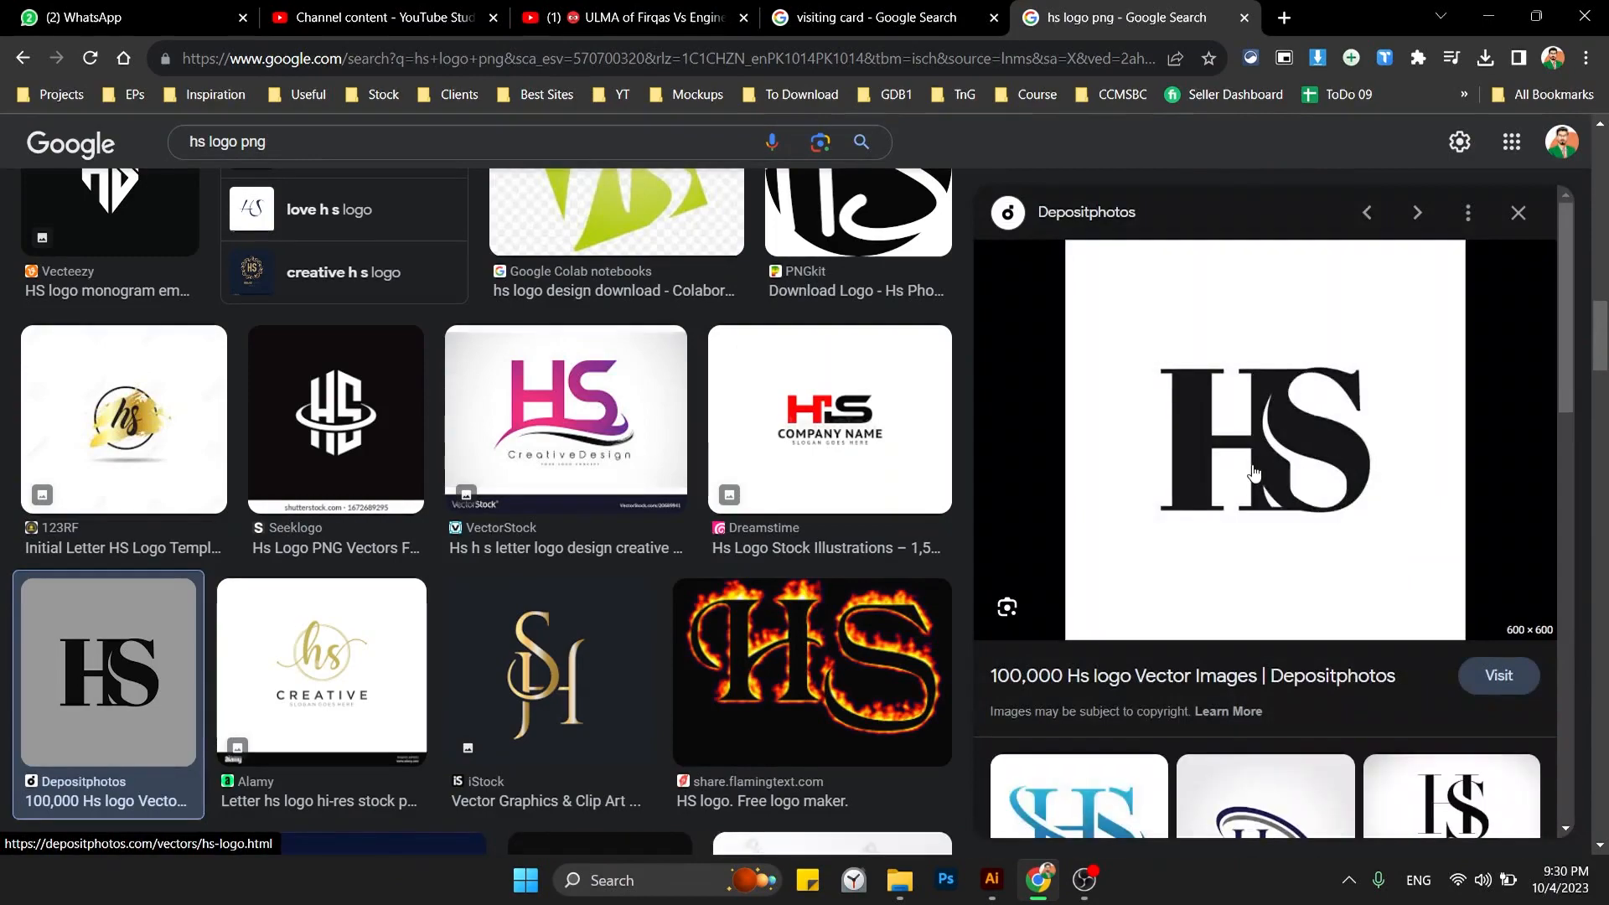
scroll(1255, 475, down, 8)
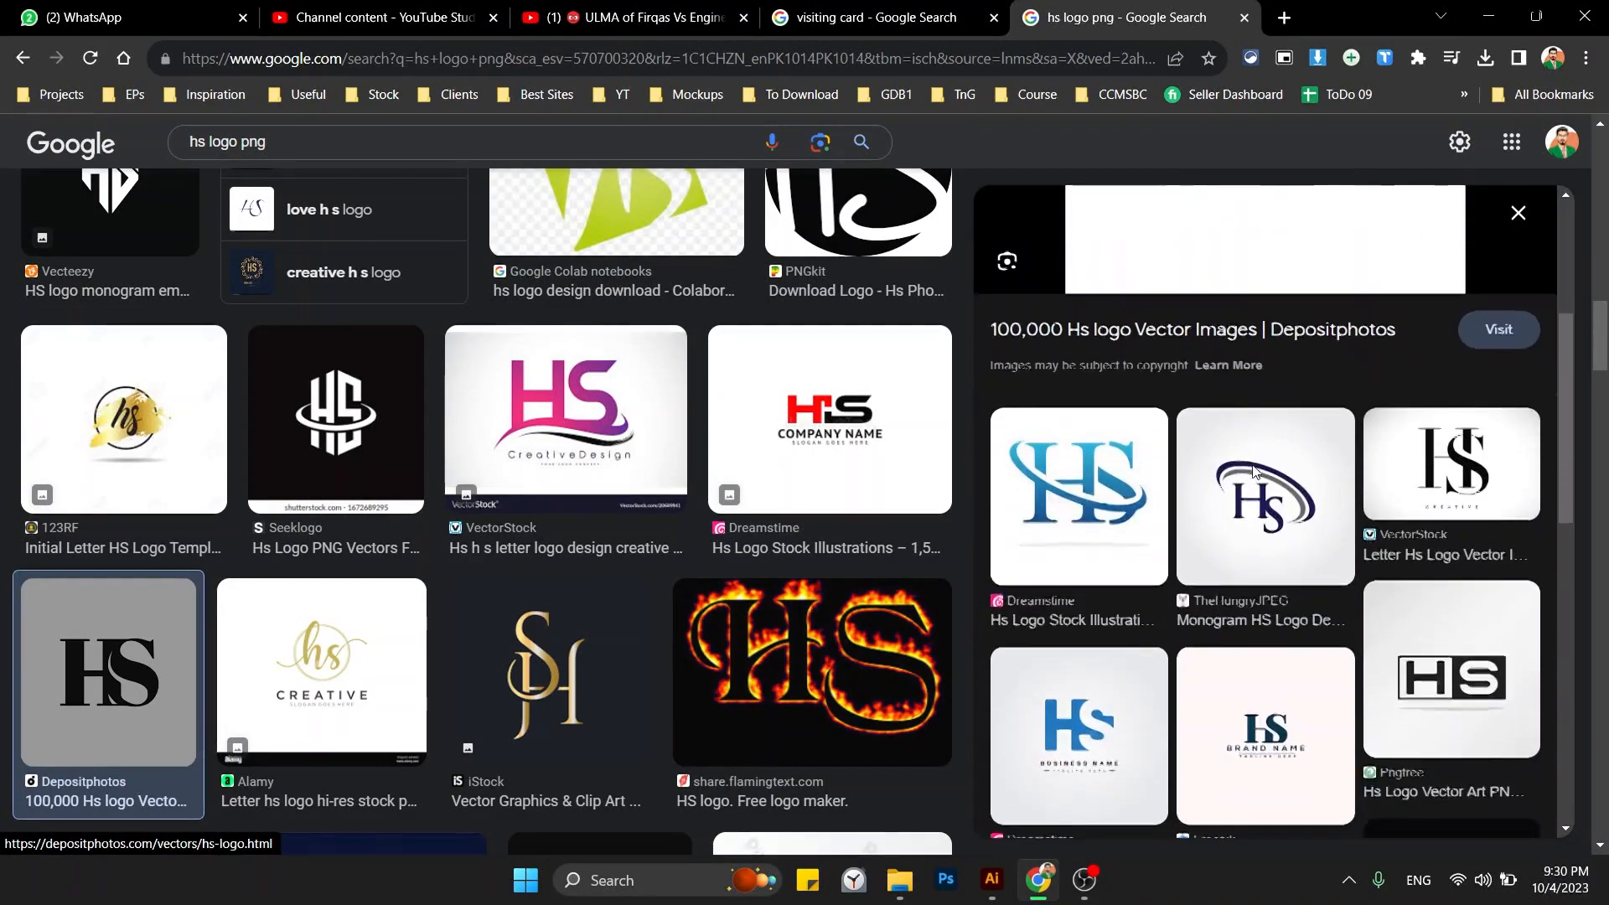
scroll(835, 441, up, 10)
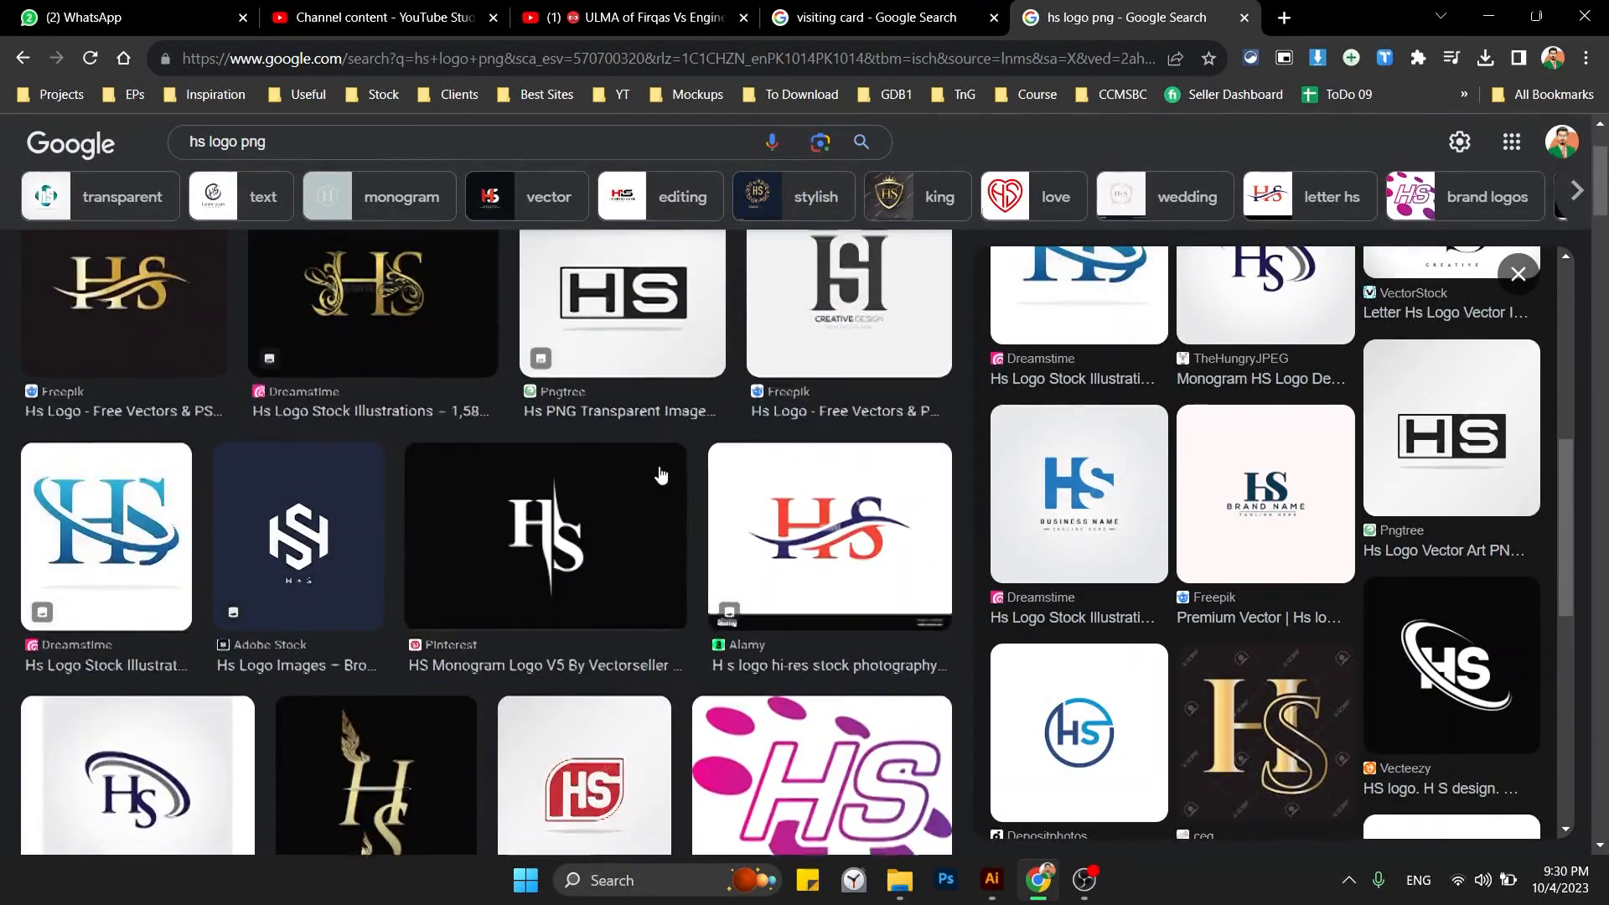
scroll(486, 513, down, 3)
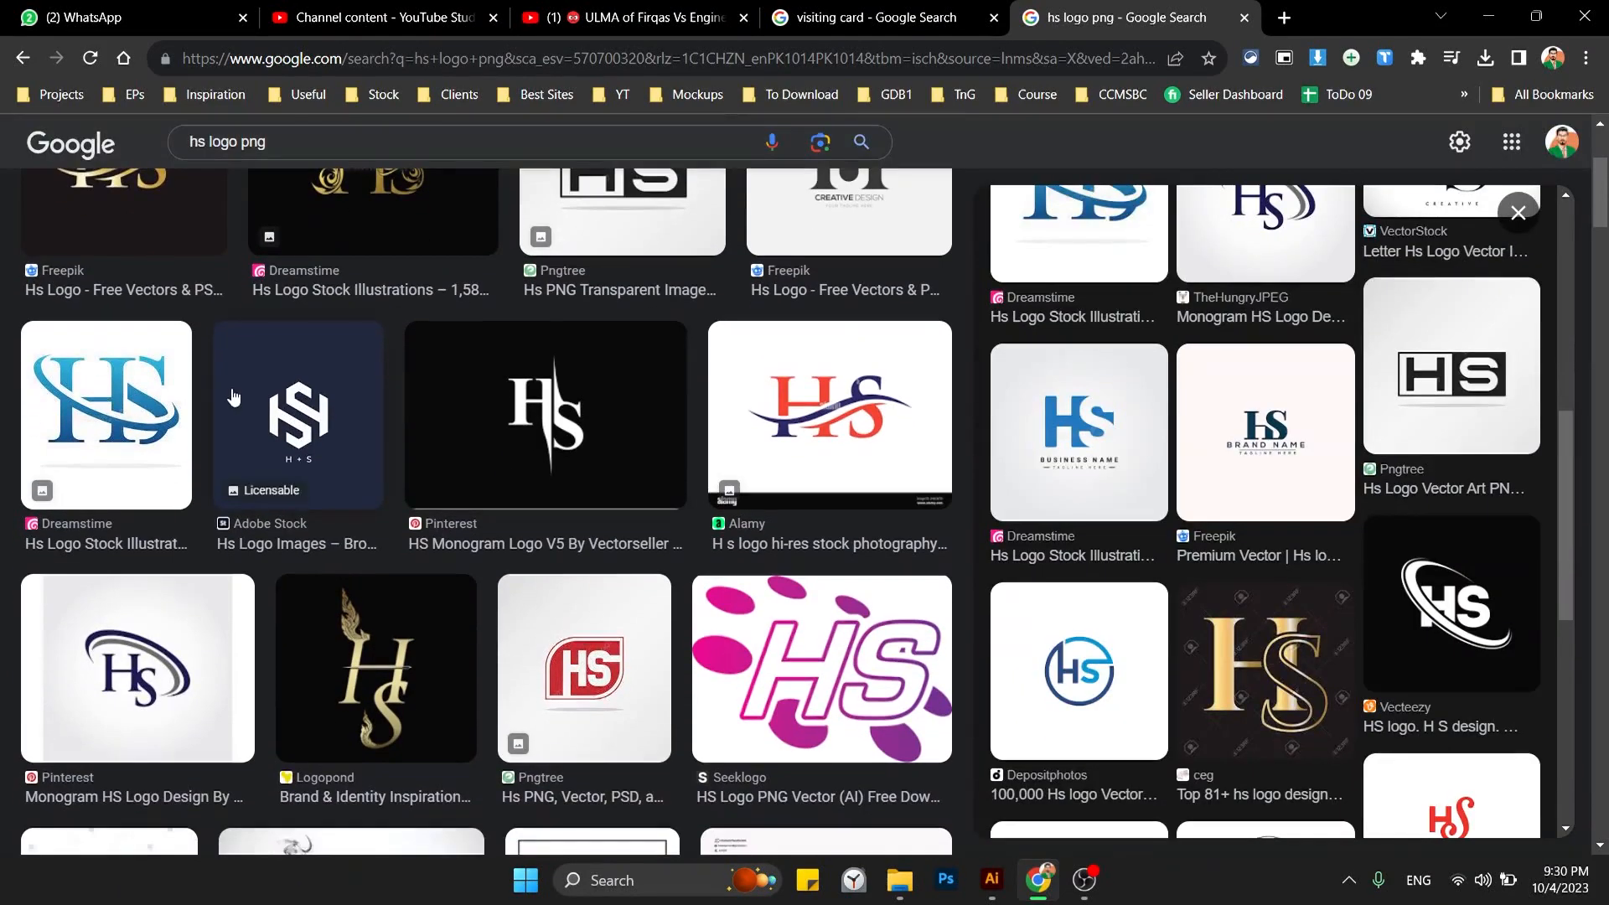
click(299, 410)
scroll(801, 537, down, 6)
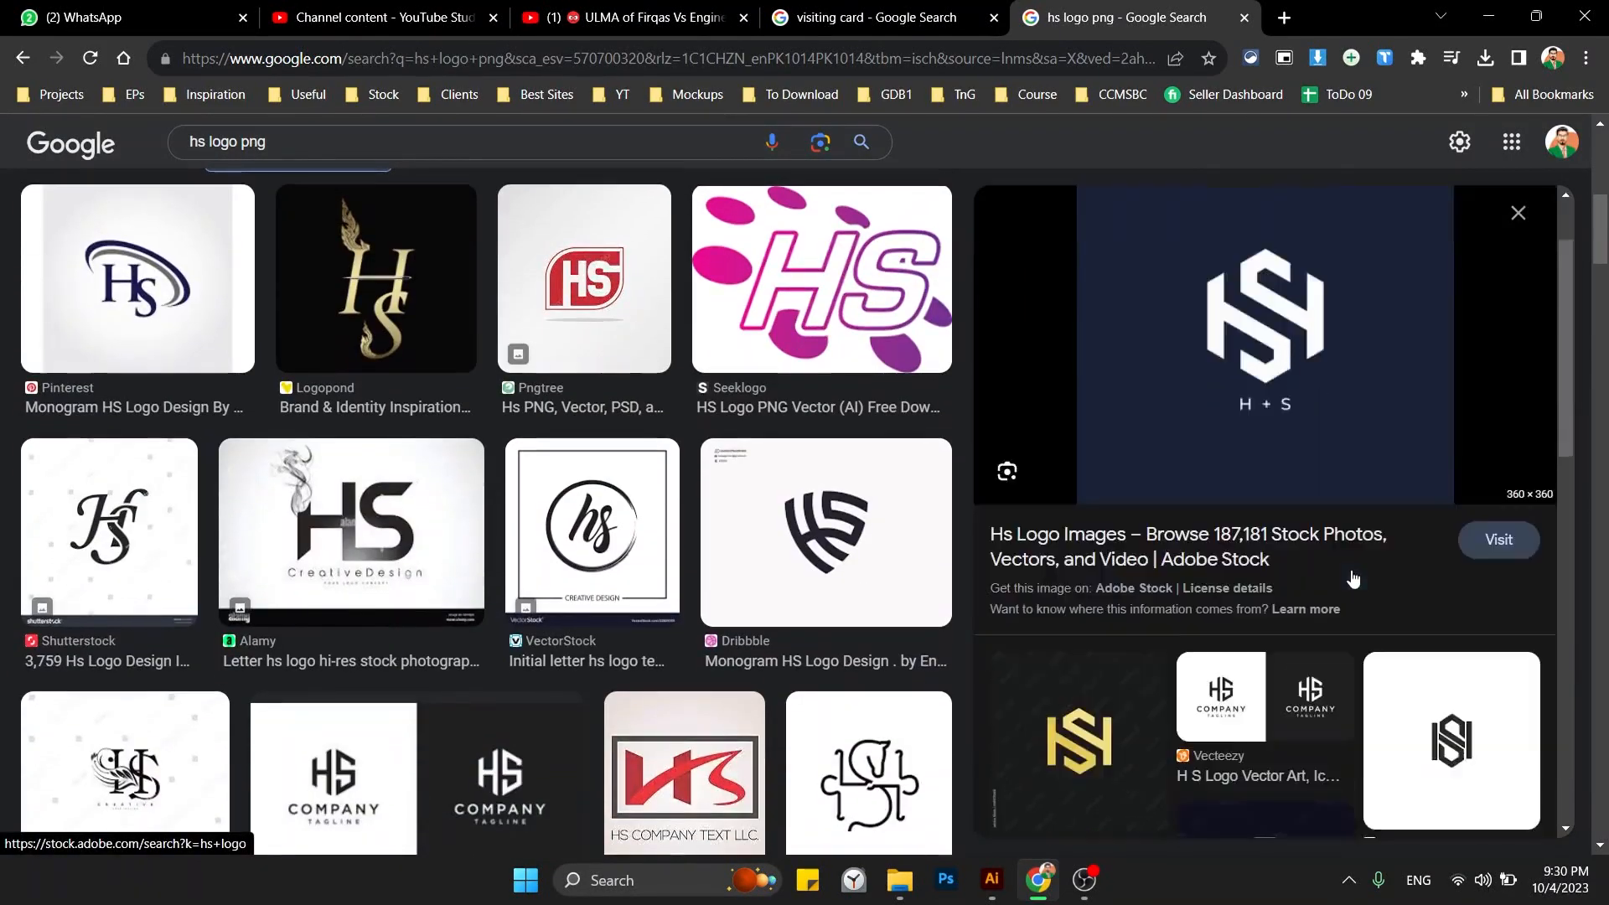
scroll(780, 528, down, 1)
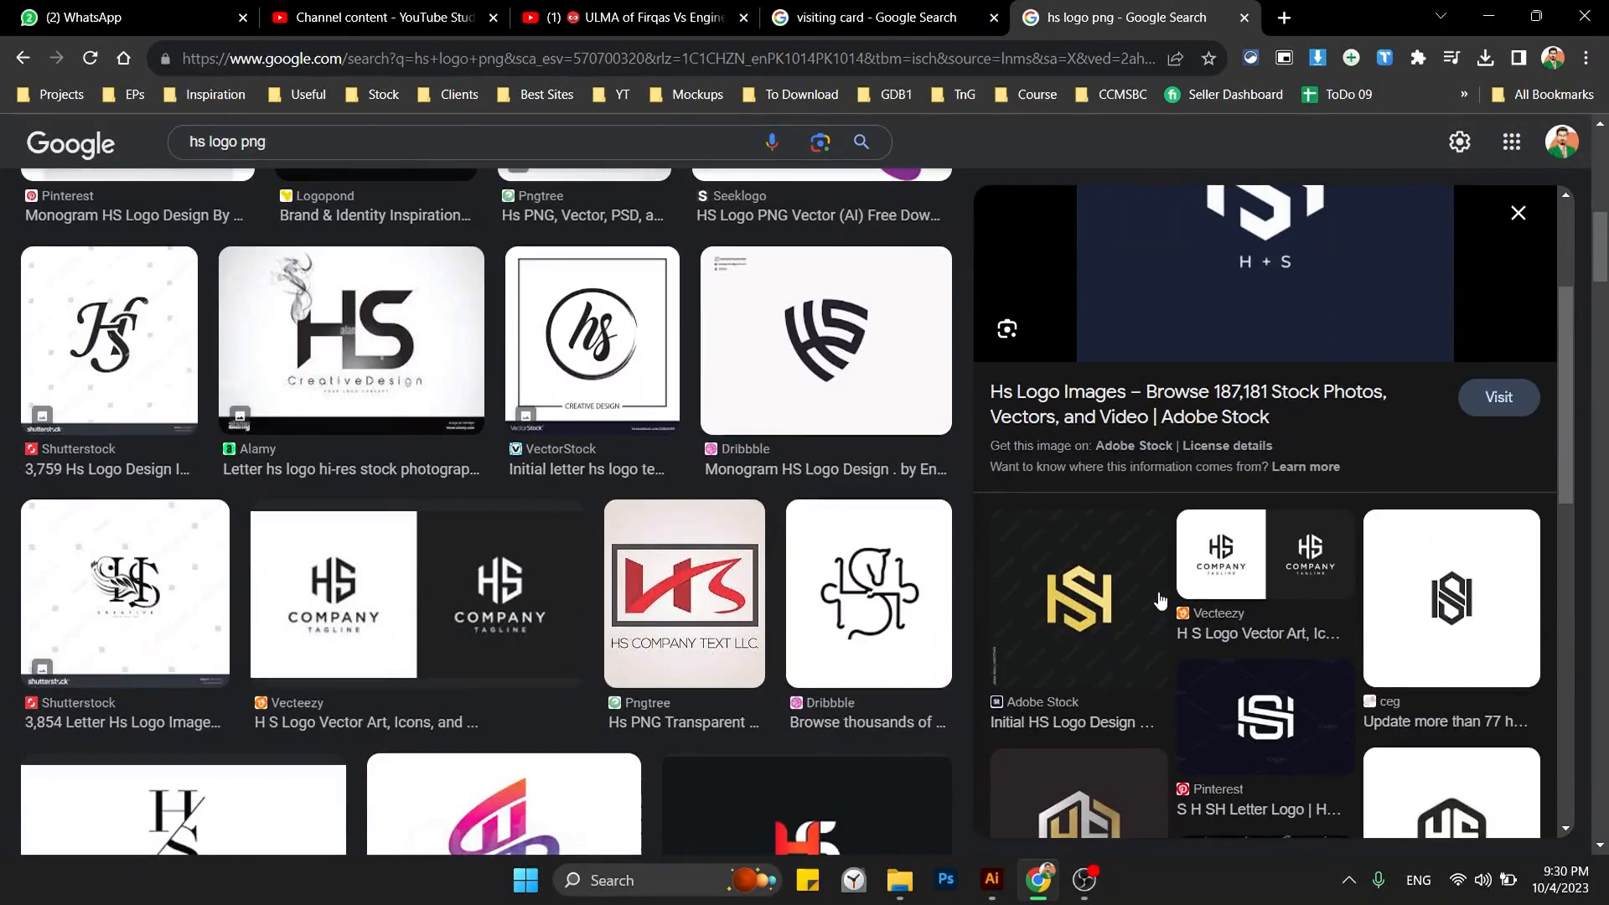
key(alt+Tab)
Add 'HS' text at about 56 pt in ExtraBold with tightened tracking and a white fill.
key(t)
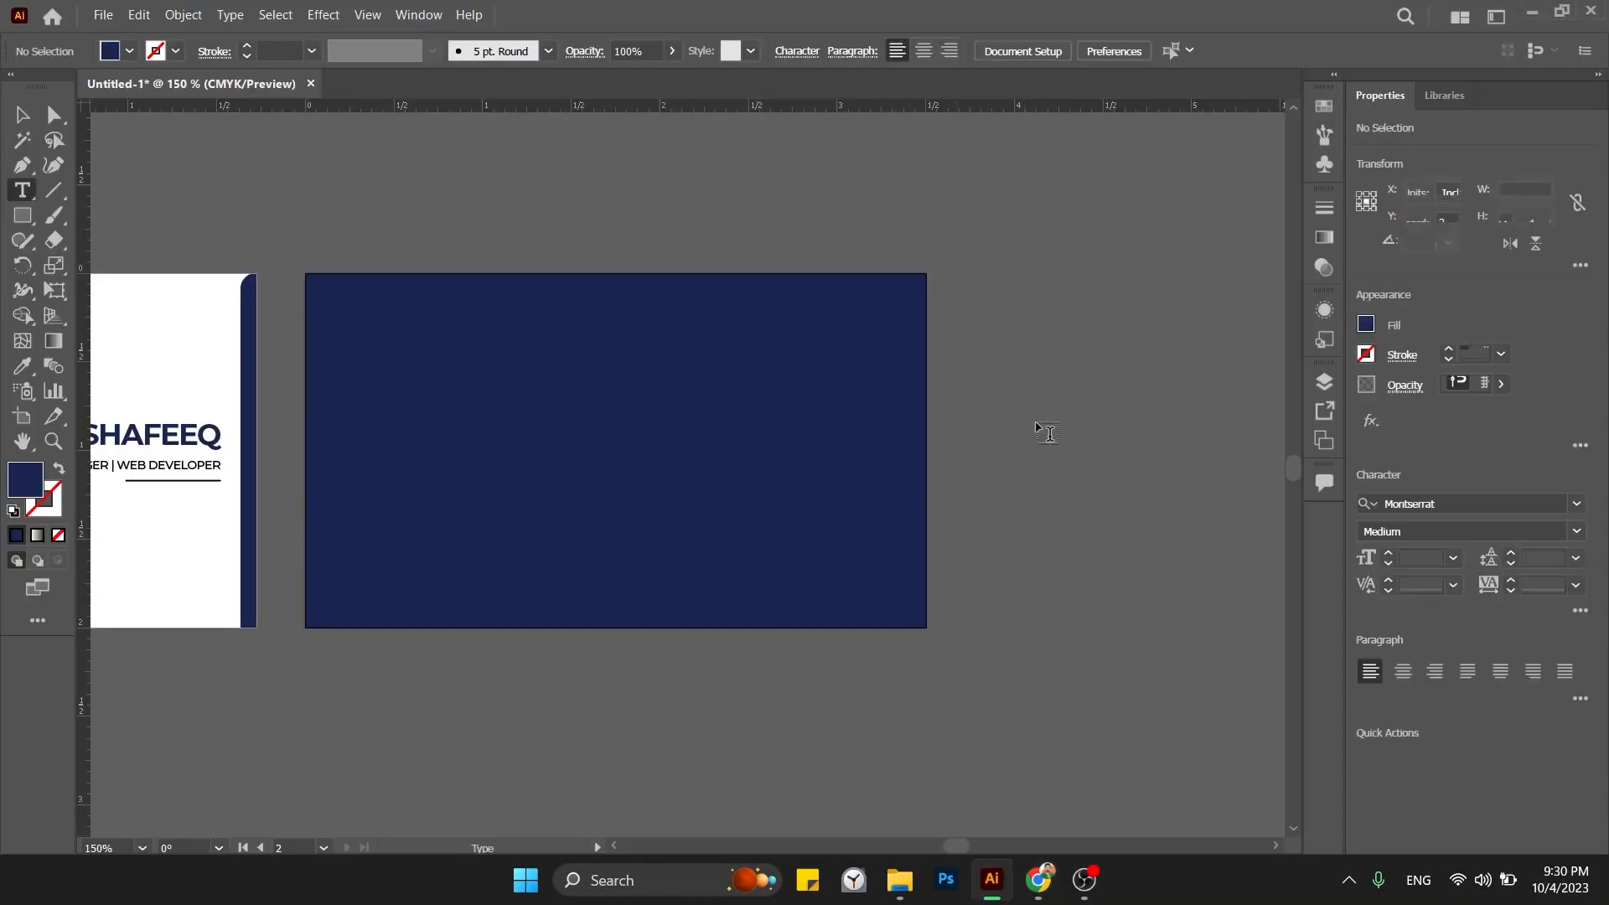
click(1042, 410)
text(HS)
key(Escape)
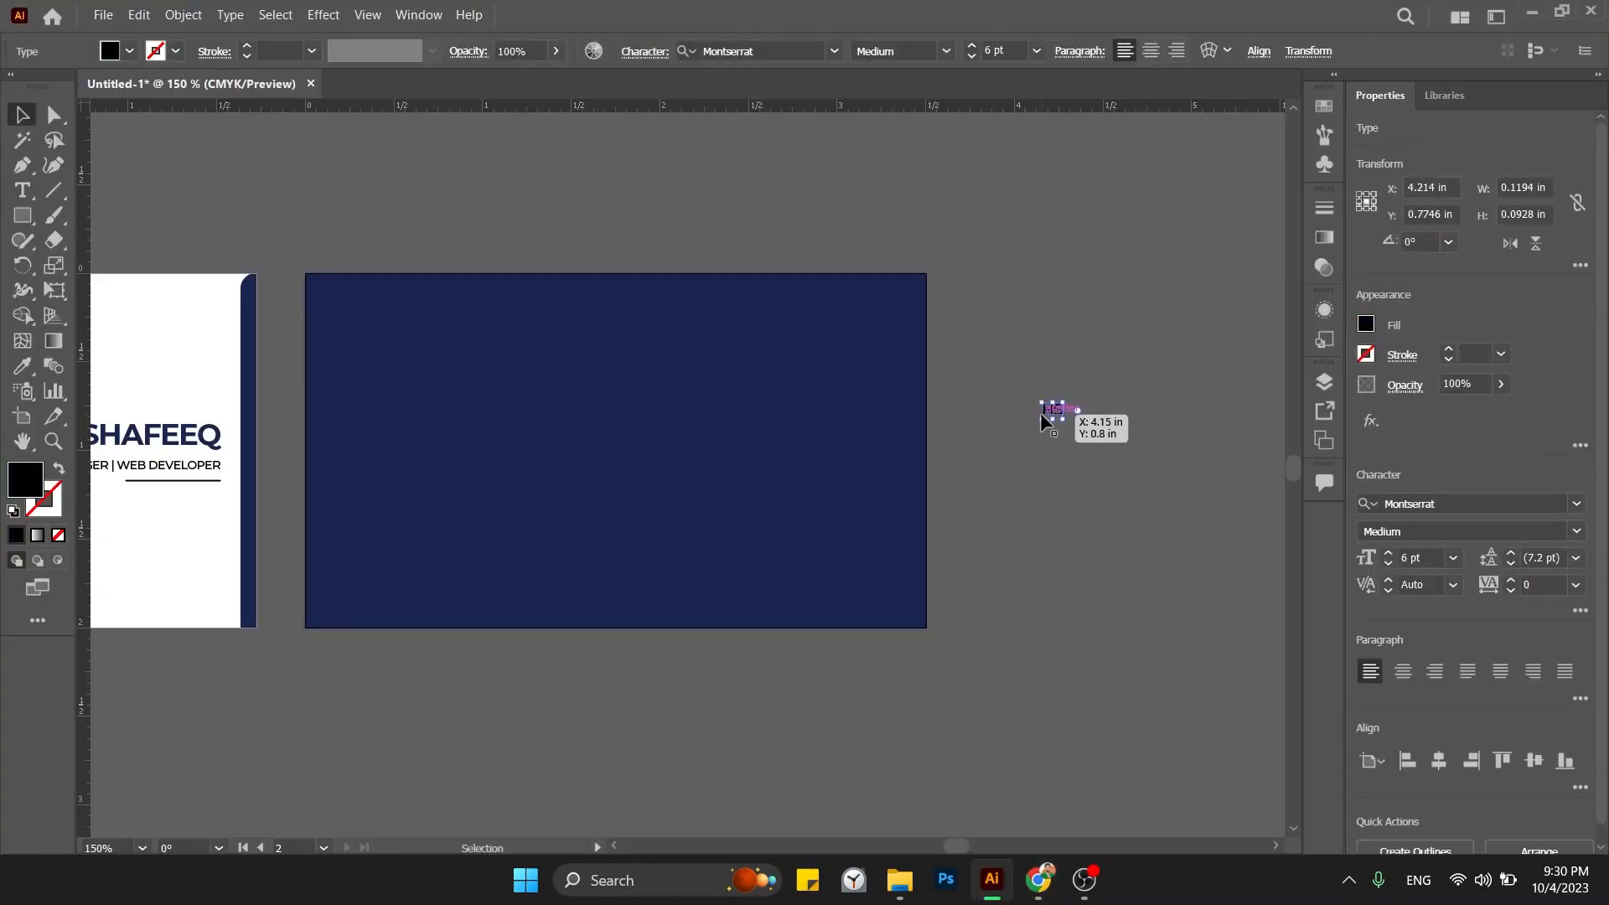
drag(1062, 421, 1154, 505)
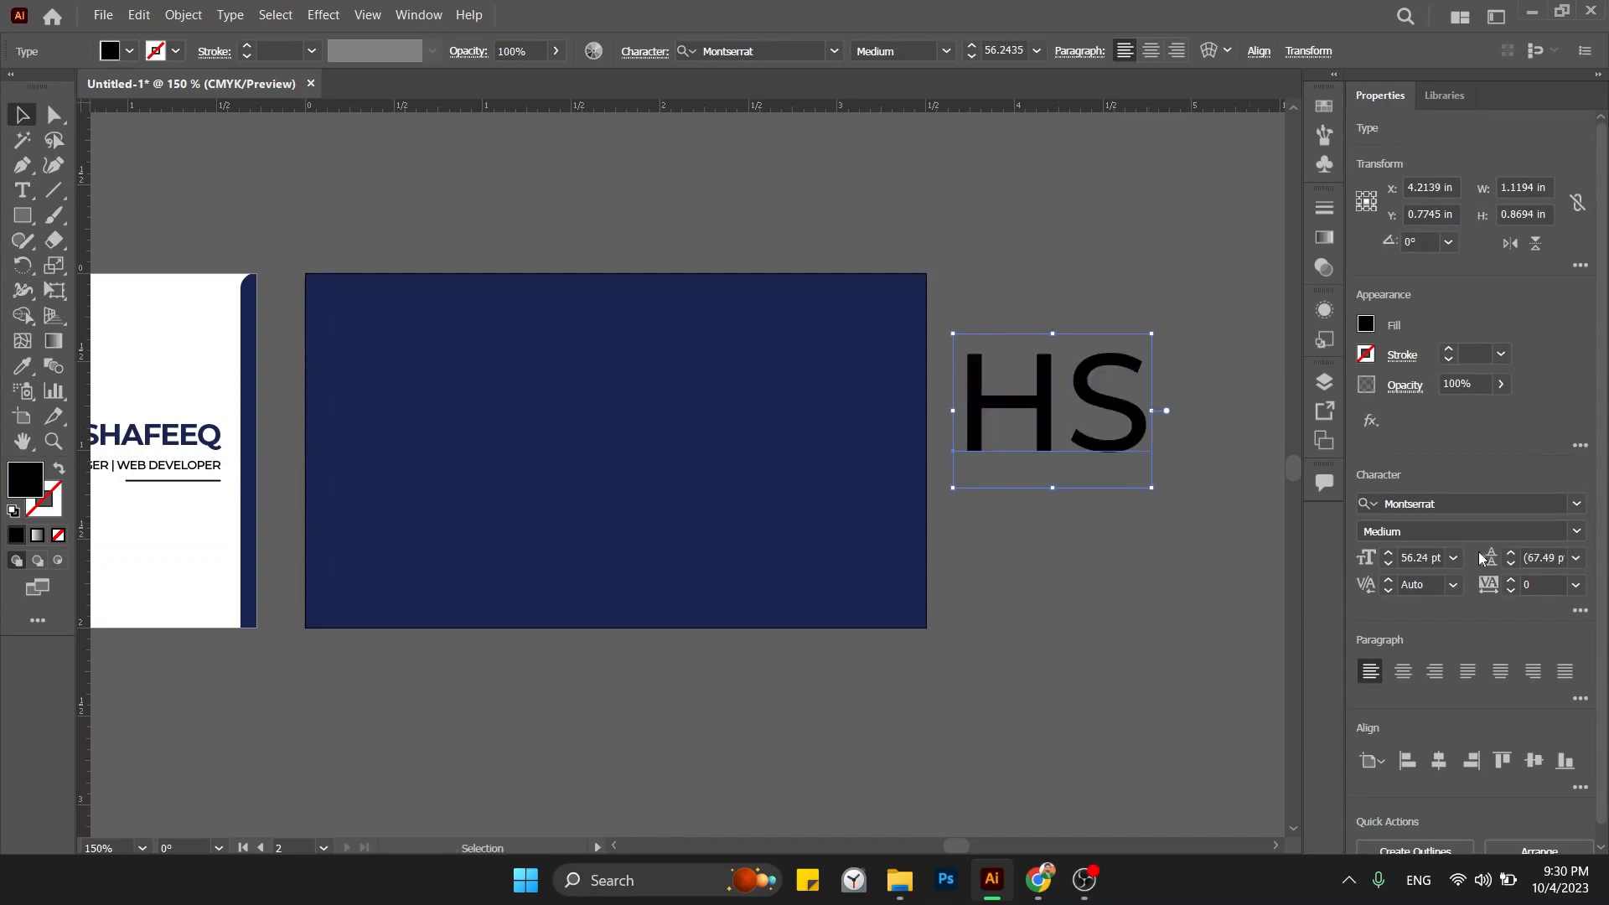
click(1542, 532)
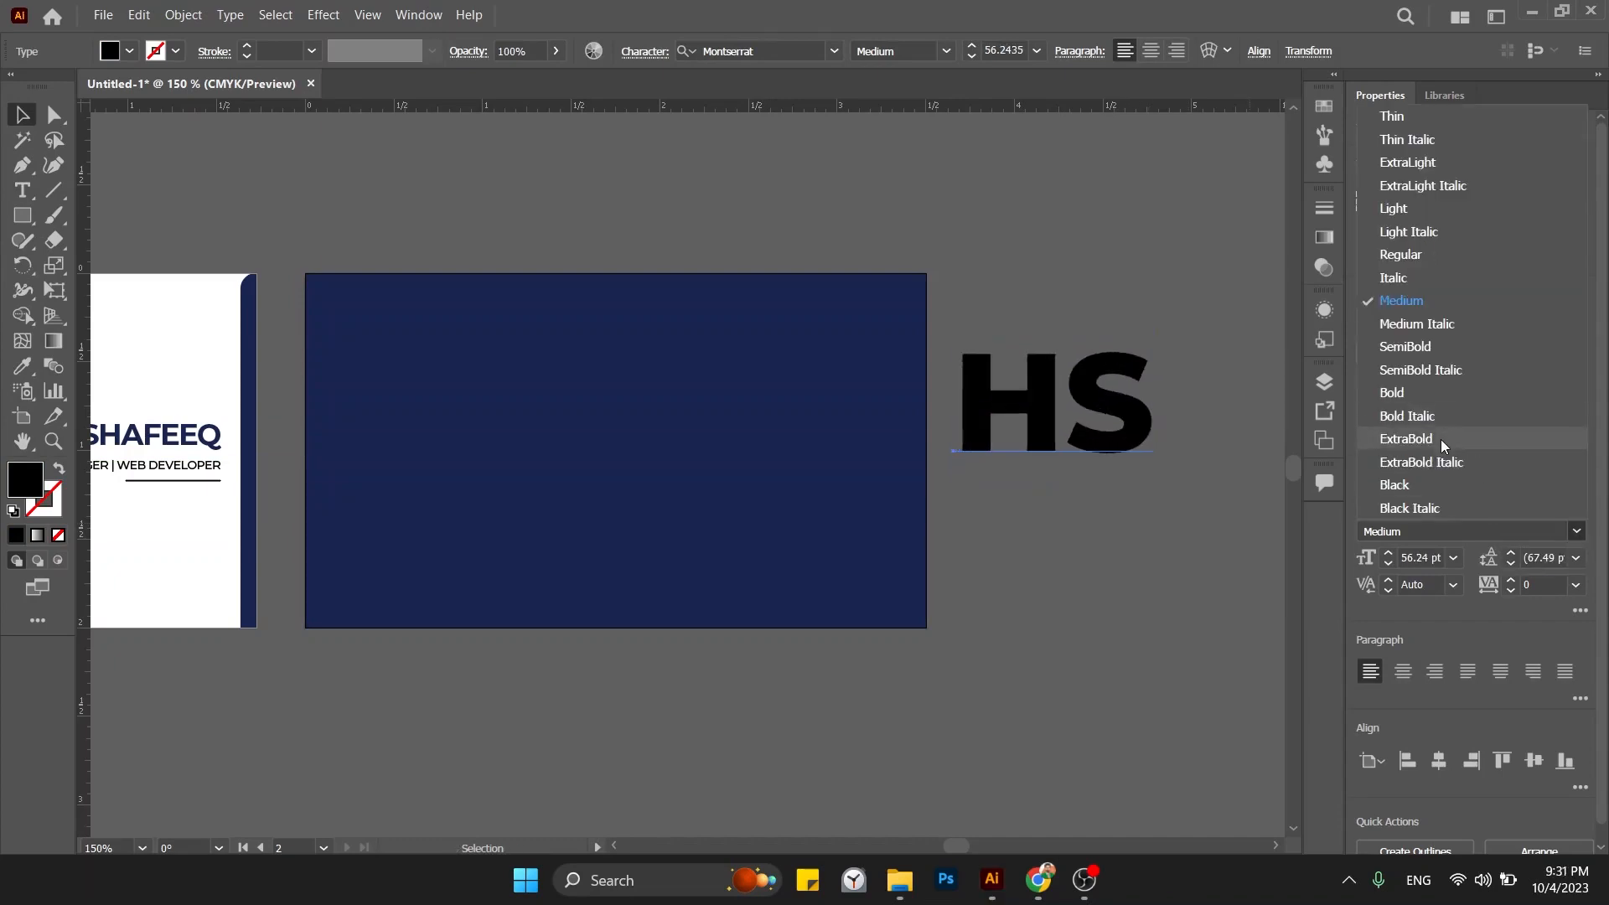
click(1441, 440)
key(alt+Left)
key(alt+Left)
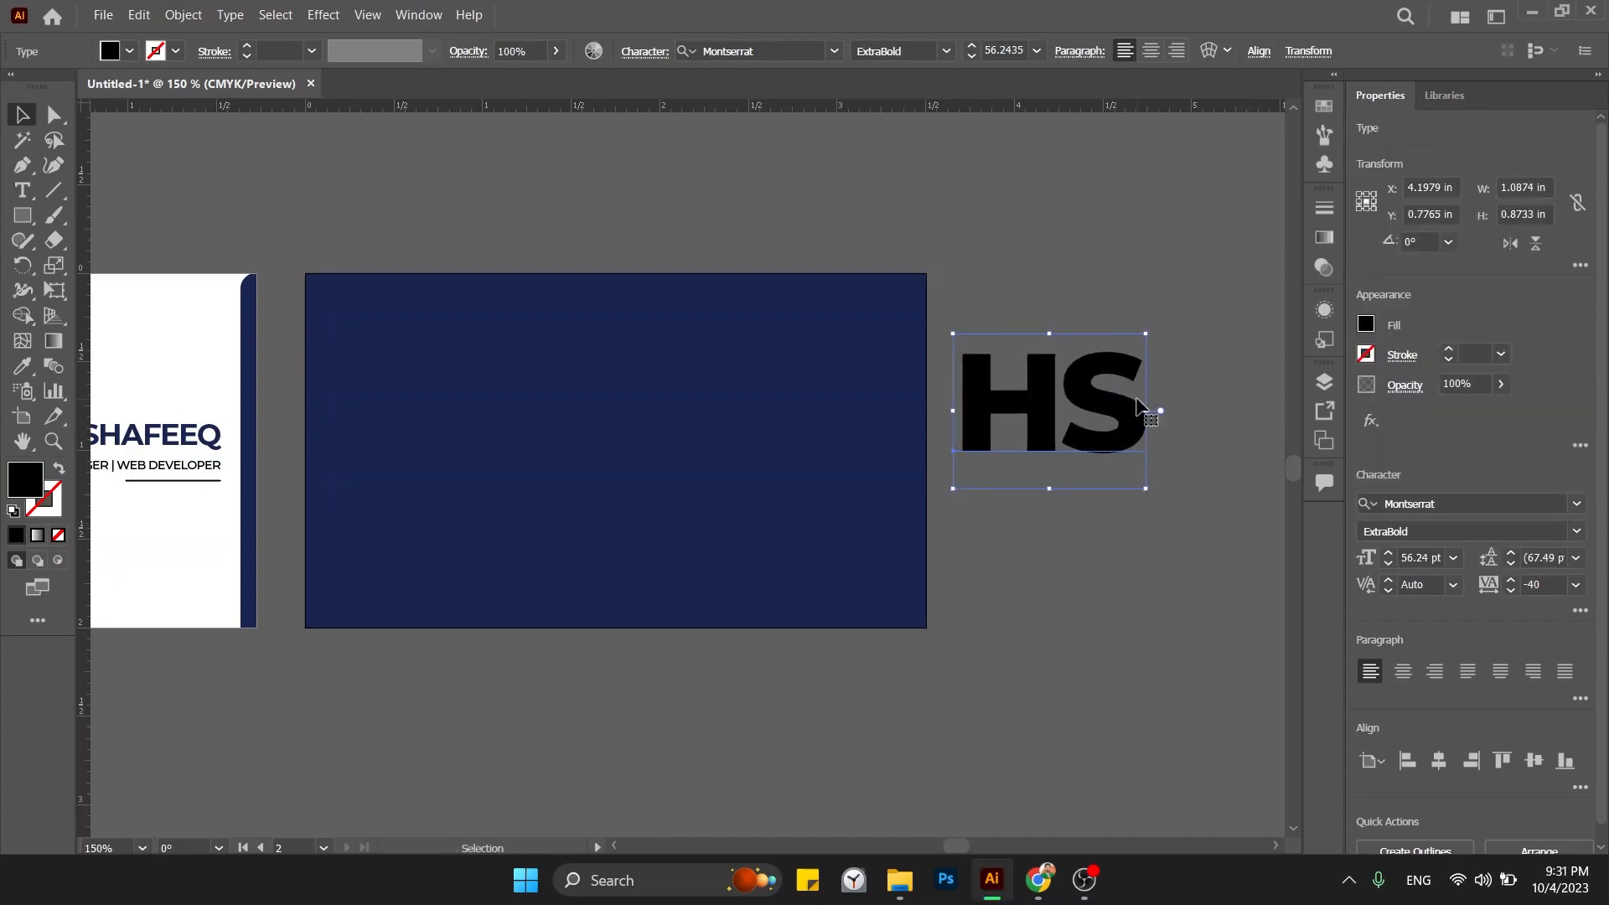
key(i)
click(223, 330)
Move HS onto the navy artboard and centre it horizontally and vertically on the background.
key(v)
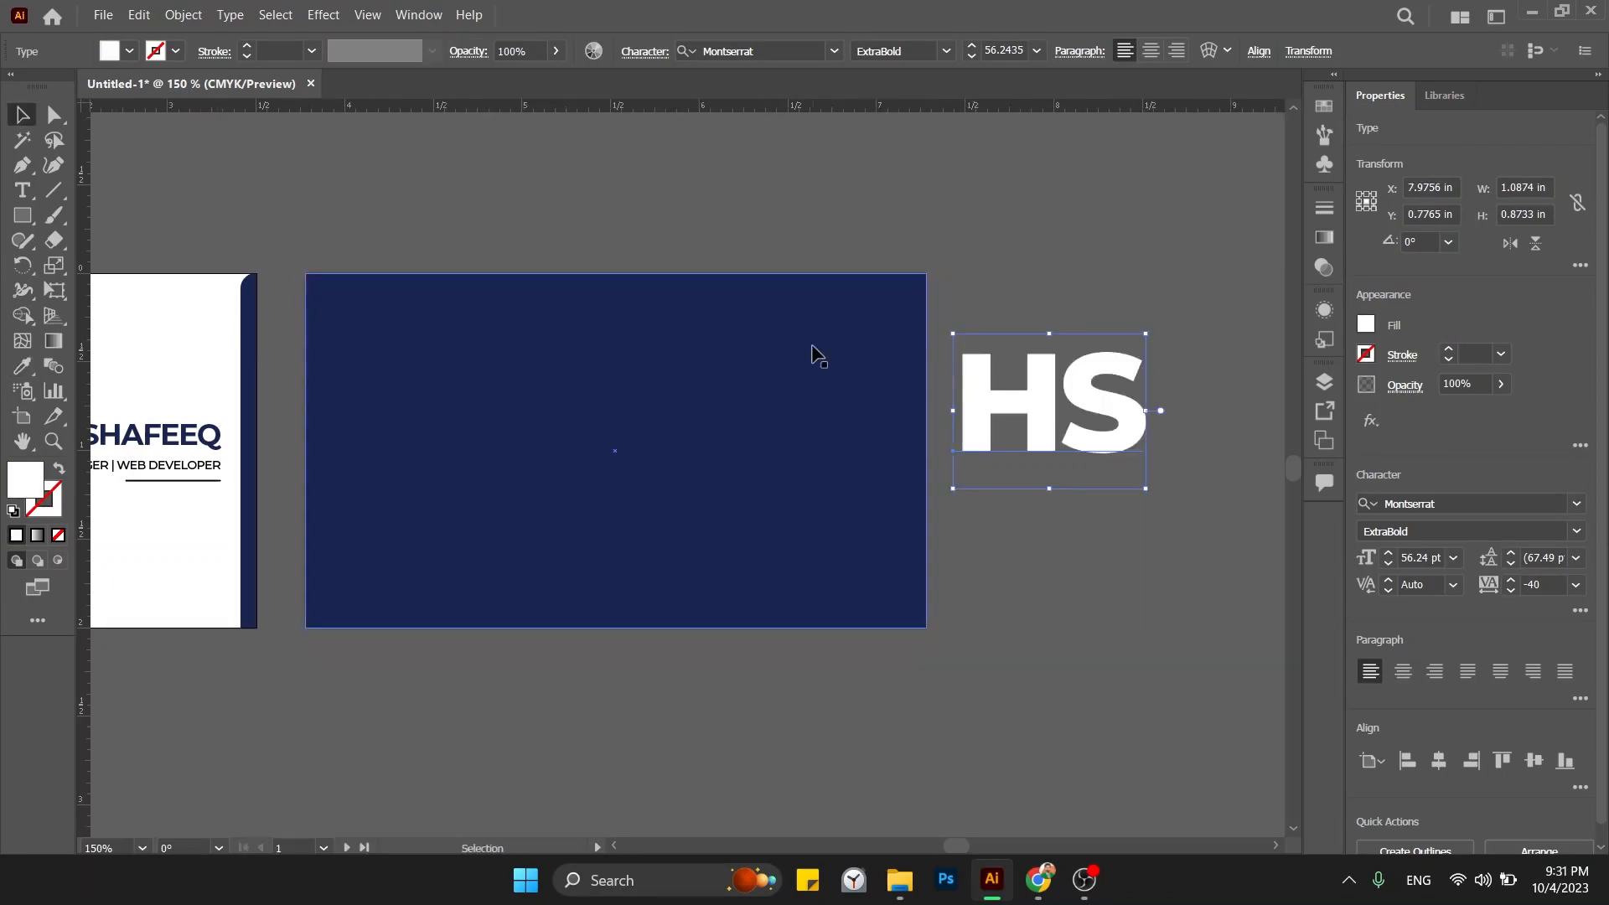
drag(1062, 414, 639, 462)
shift+click(556, 506)
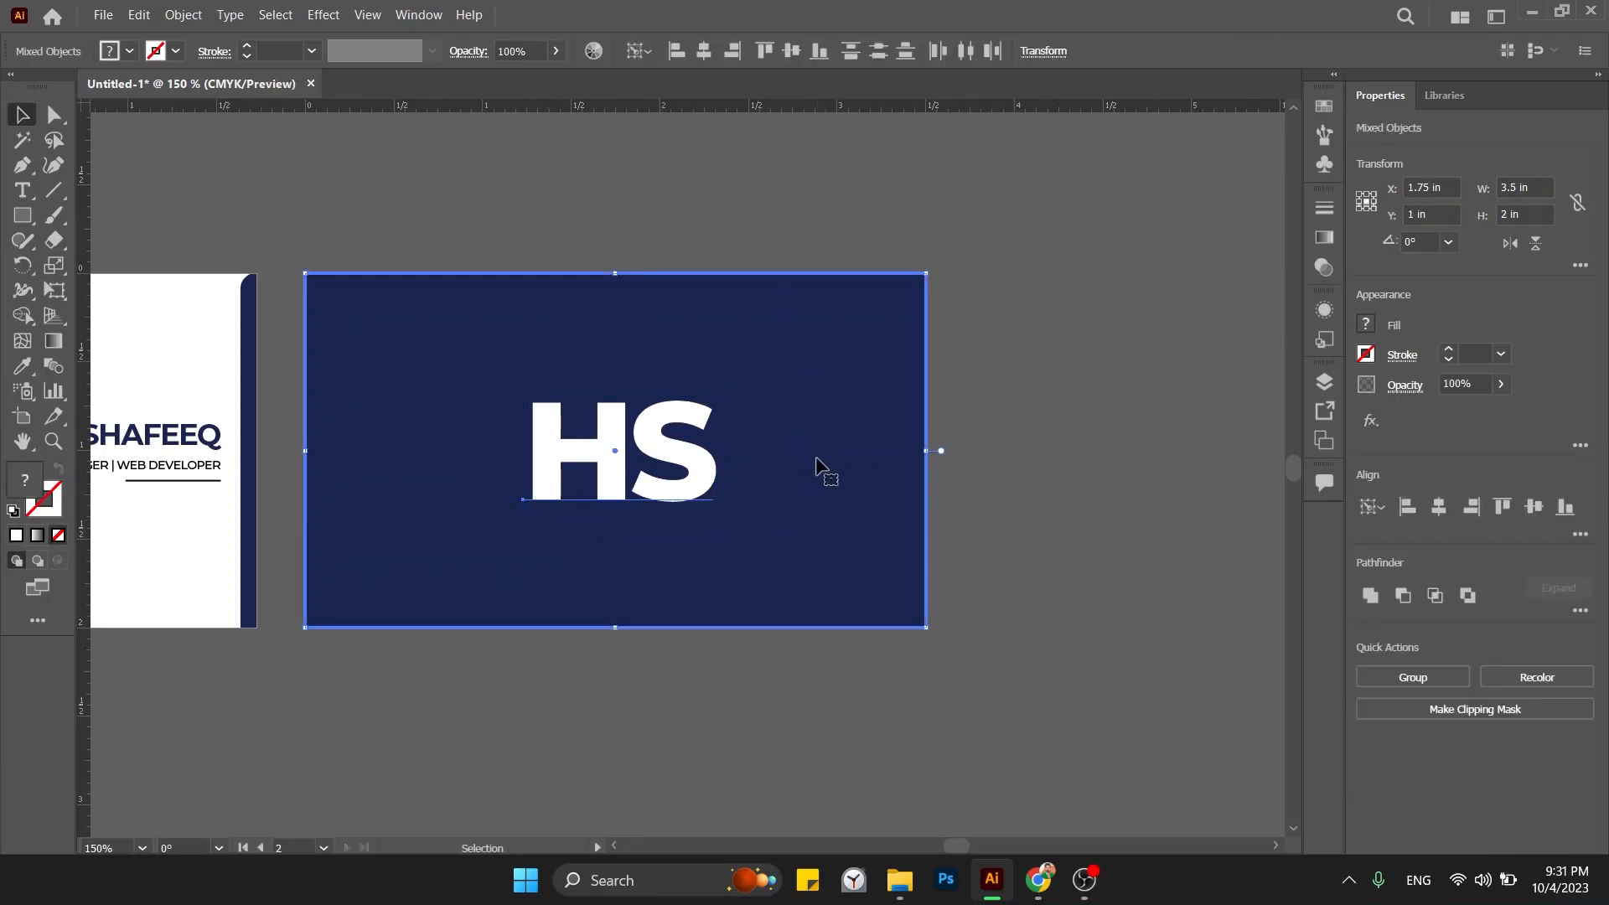
click(1438, 506)
click(1534, 507)
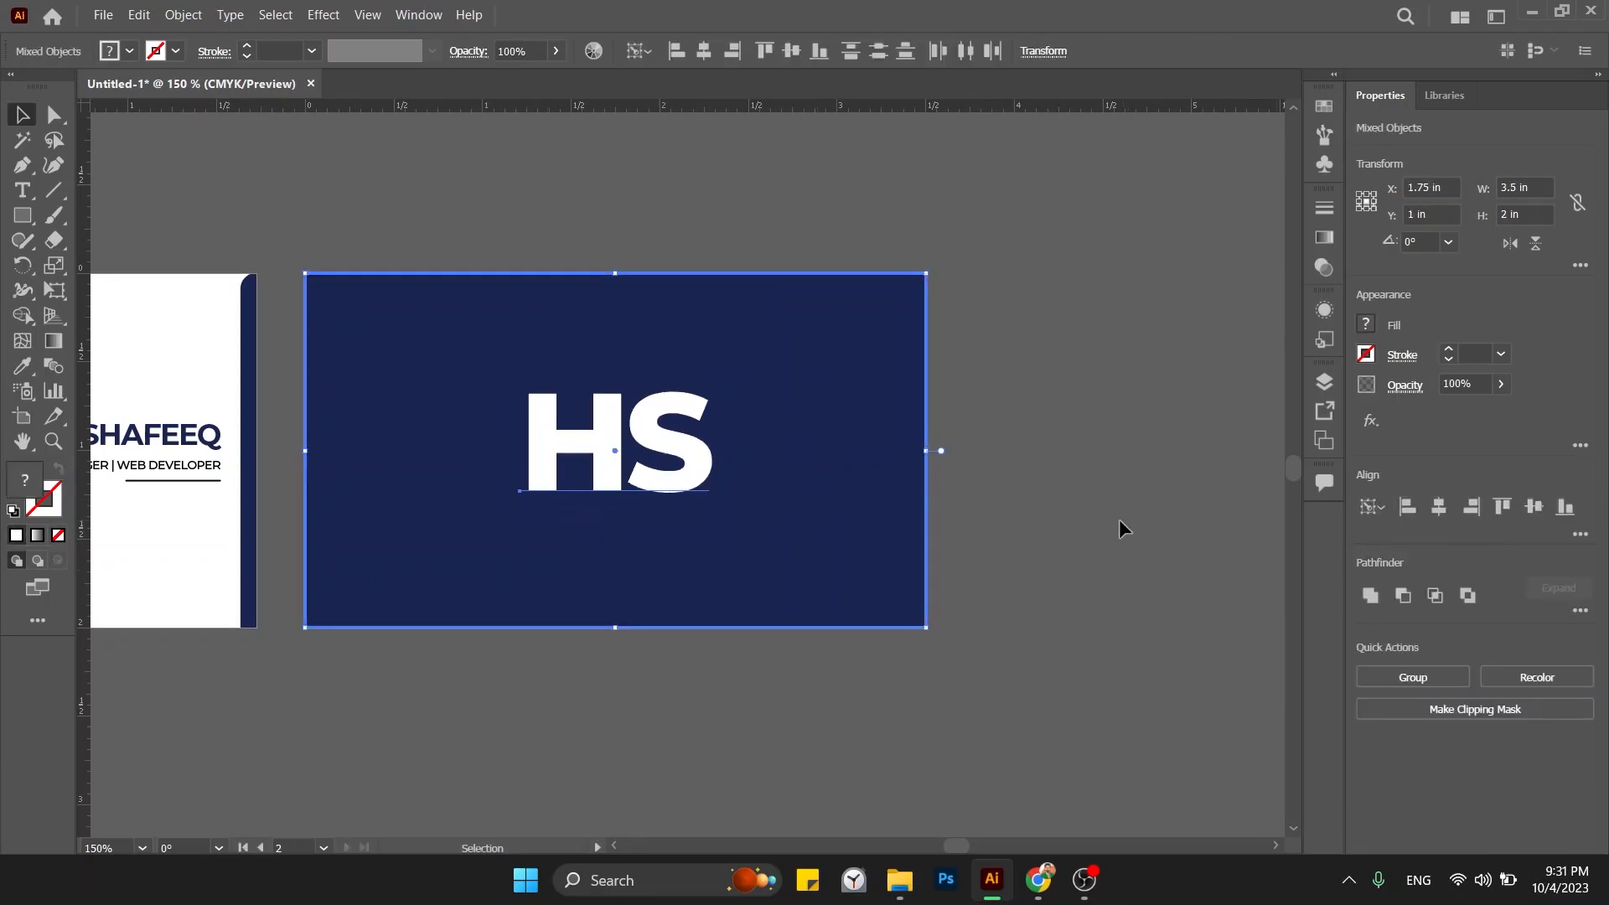
click(1119, 520)
drag(707, 478, 710, 488)
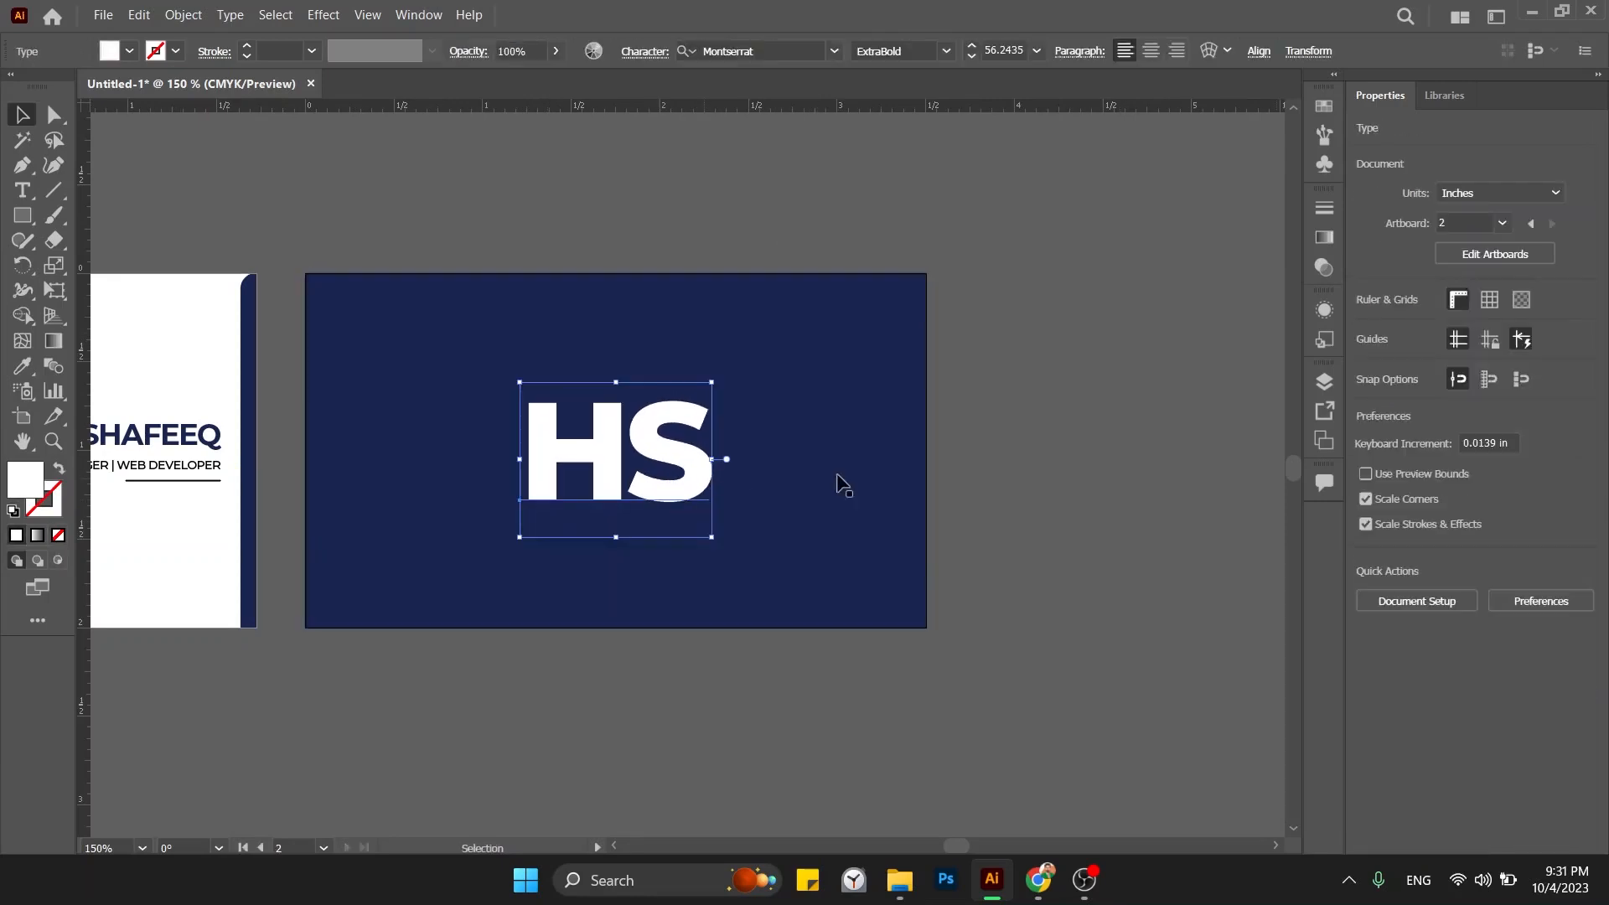
click(1087, 528)
key(ctrl+minus)
key(ctrl+minus)
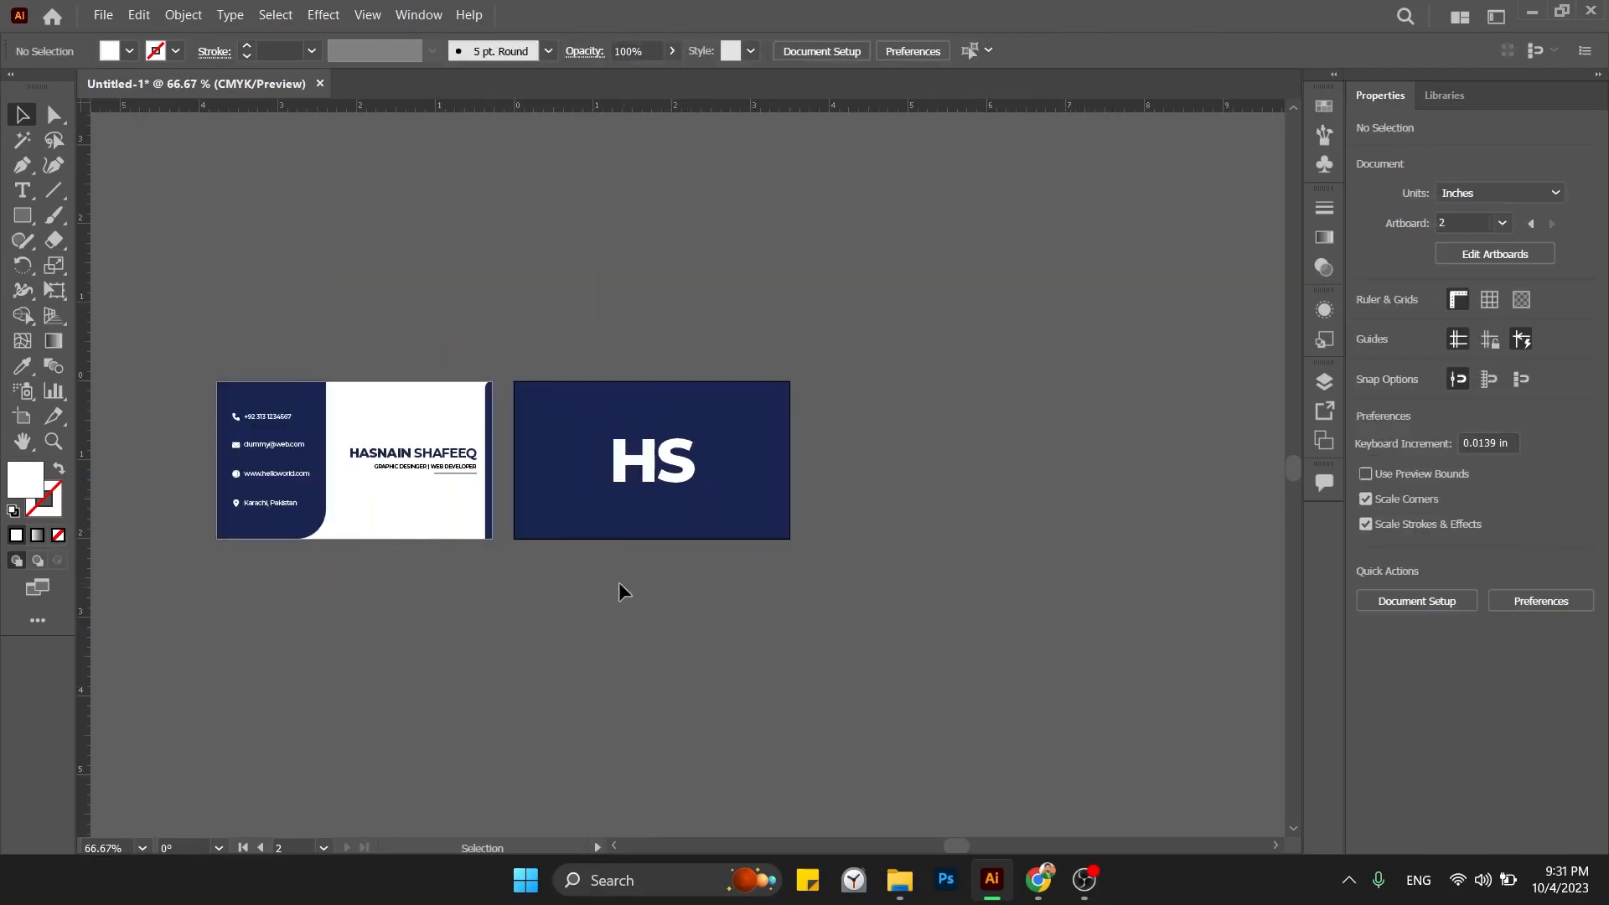
drag(621, 589, 817, 634)
key(ctrl+plus)
key(ctrl+plus)
key(ctrl+minus)
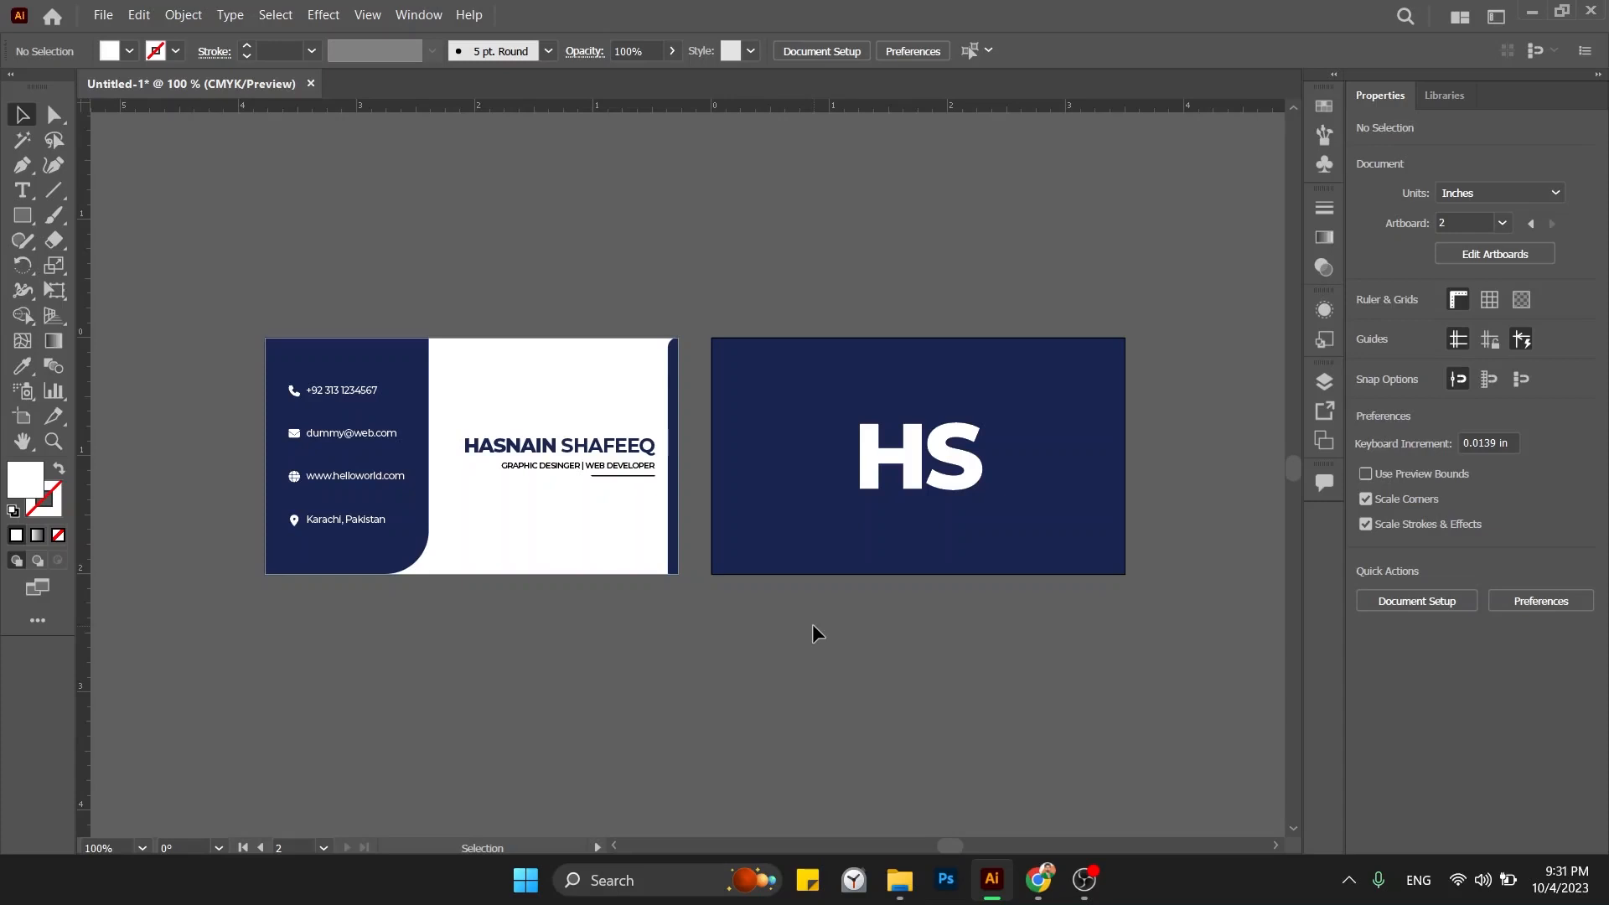
drag(812, 624, 657, 575)
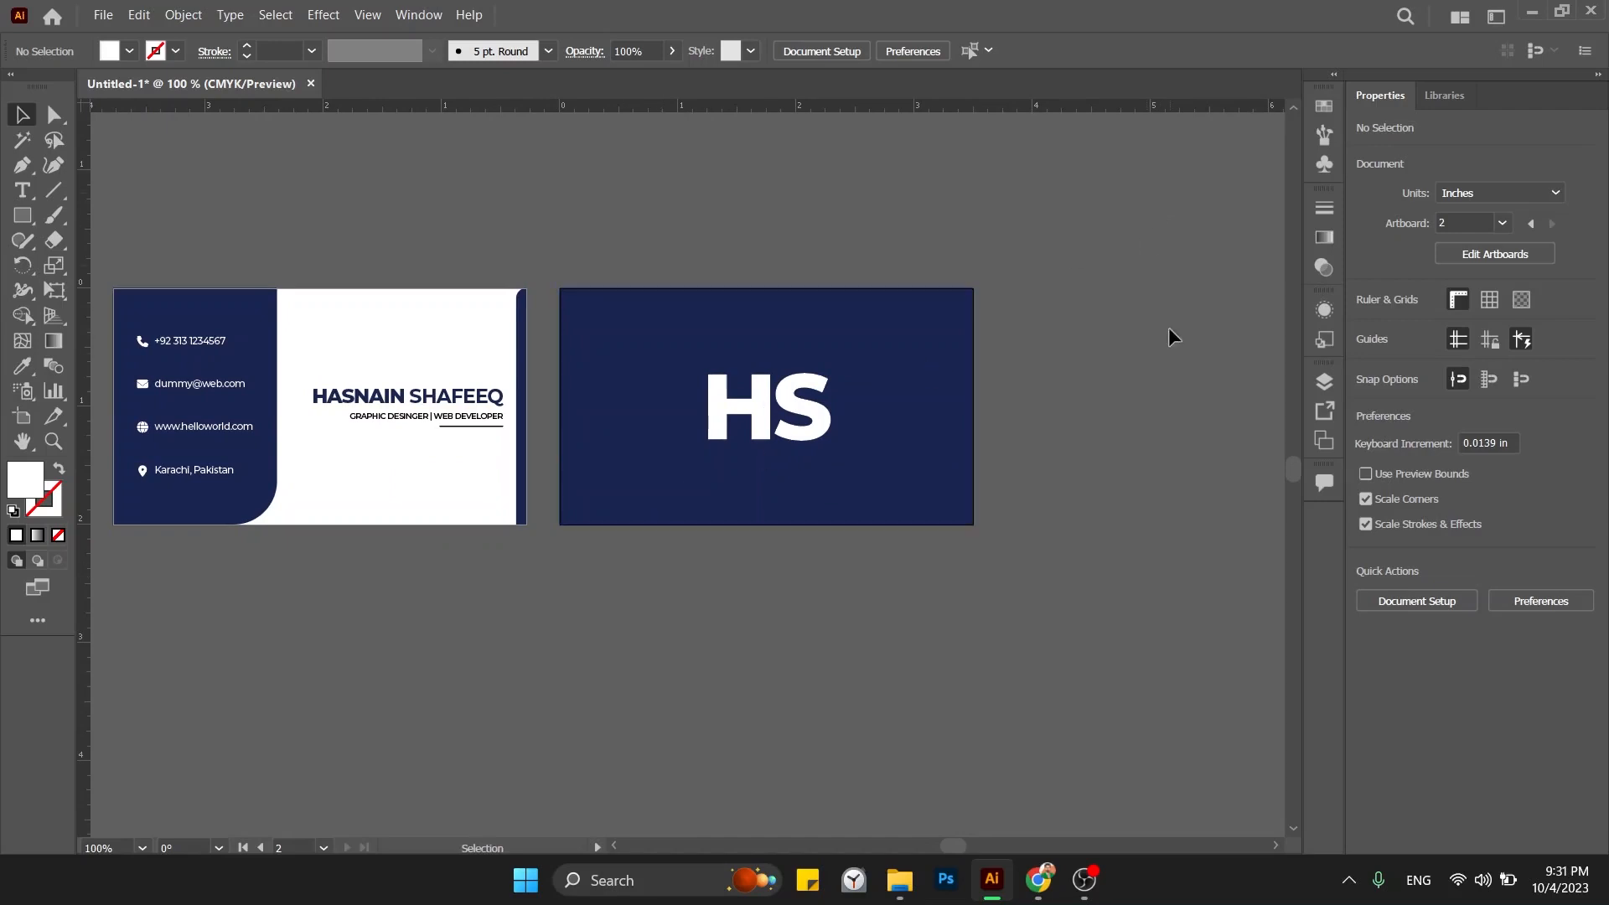
Add two new blank artboards, Artboard 3 and Artboard 4, from the Artboards panel.
click(418, 15)
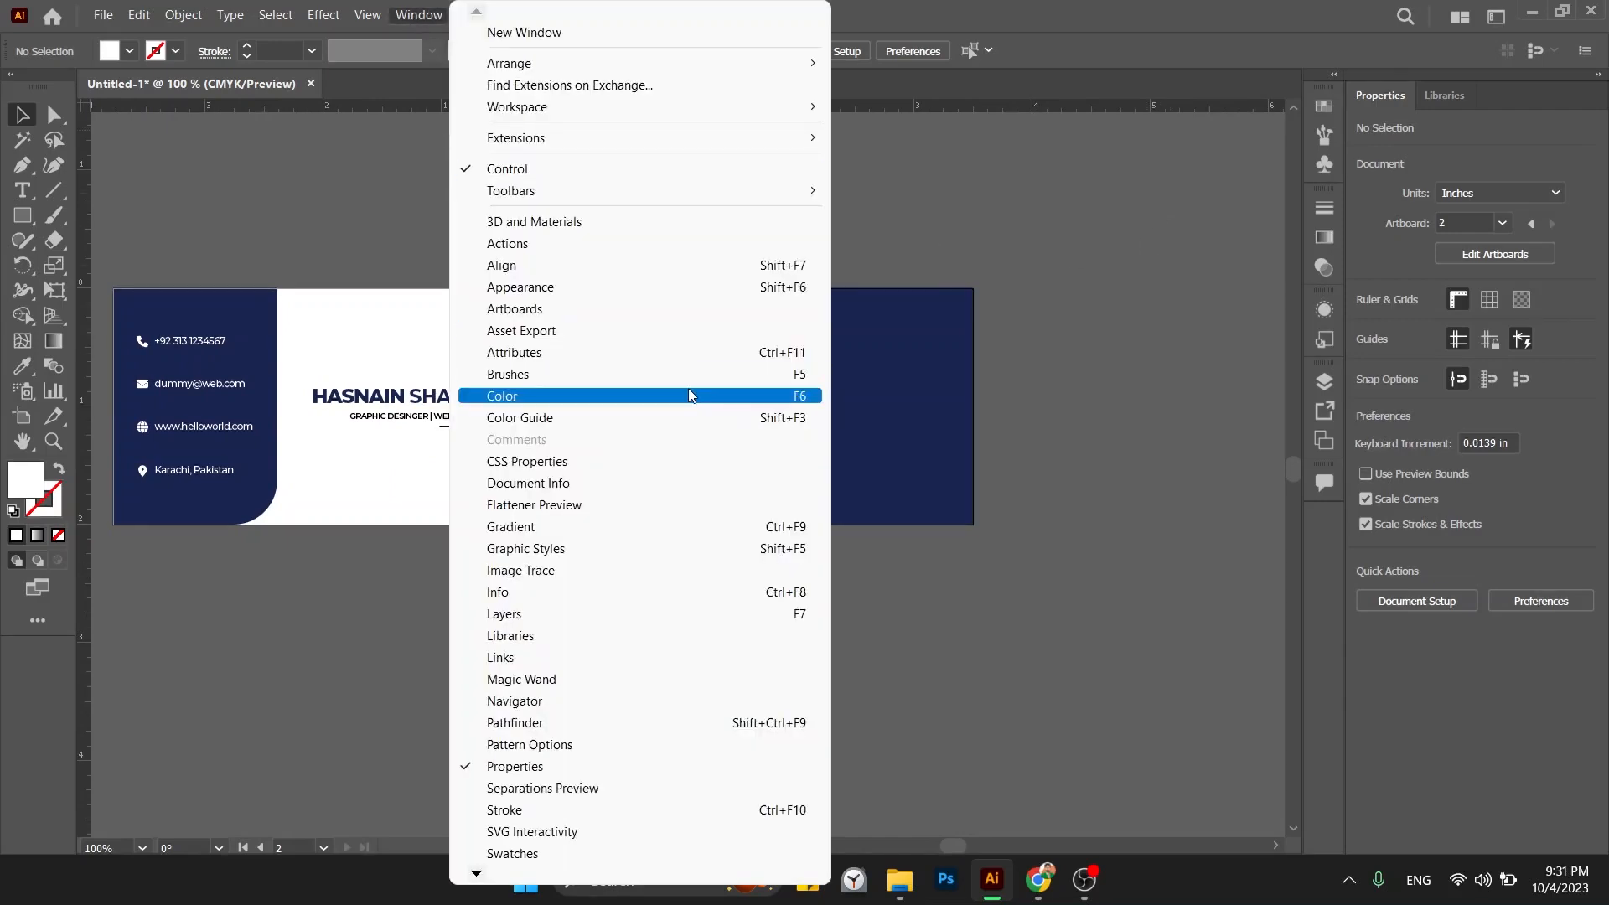
click(632, 308)
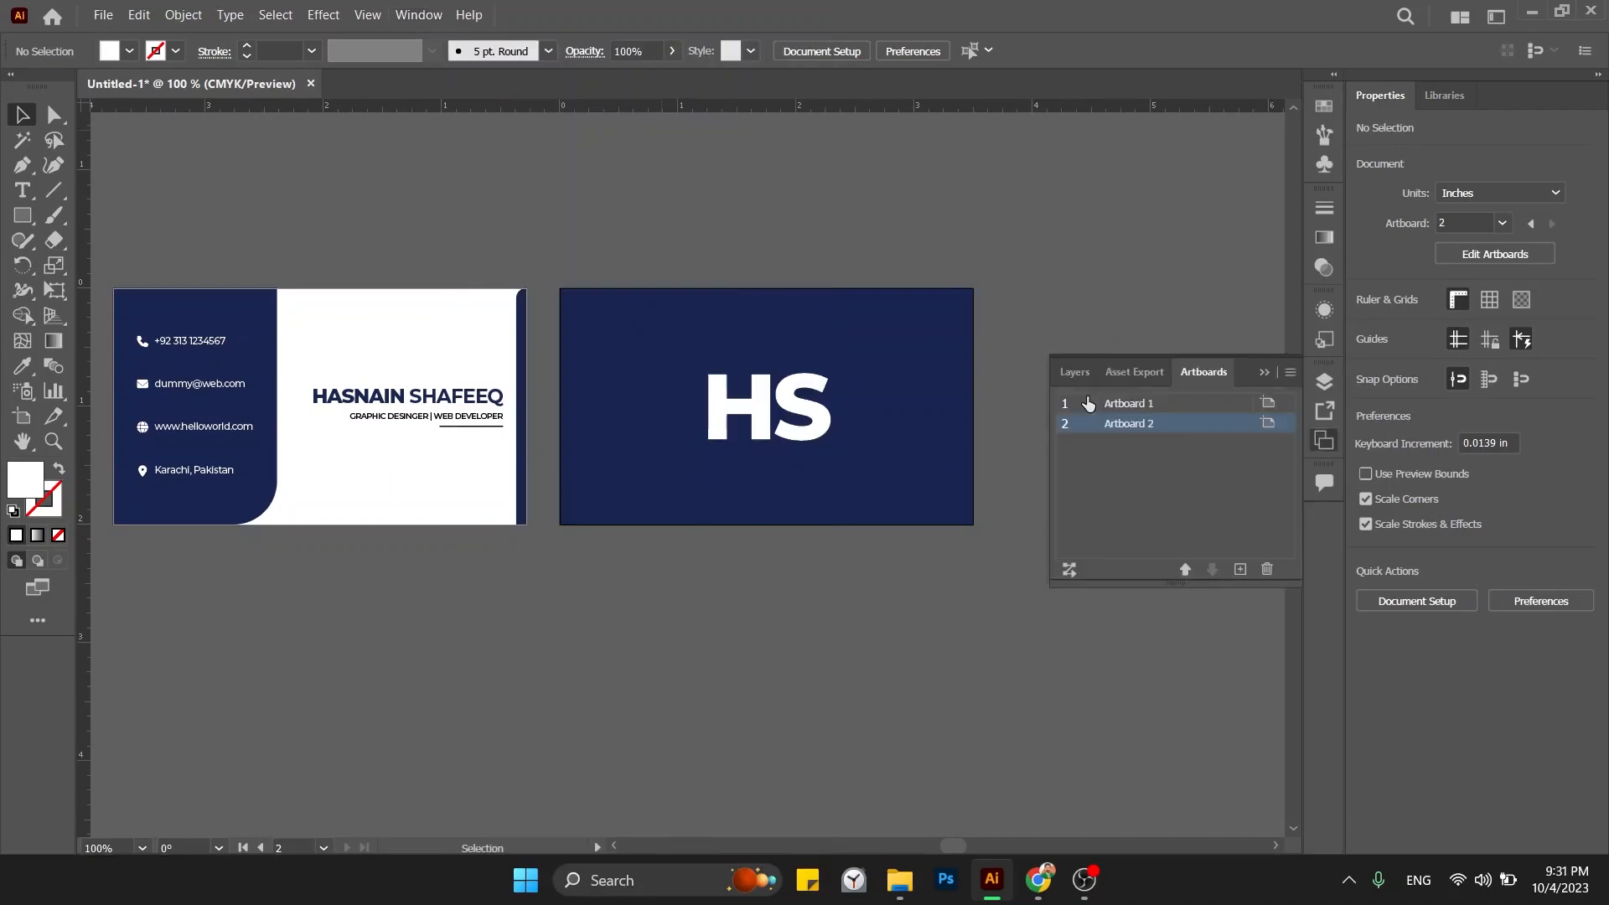
click(1238, 569)
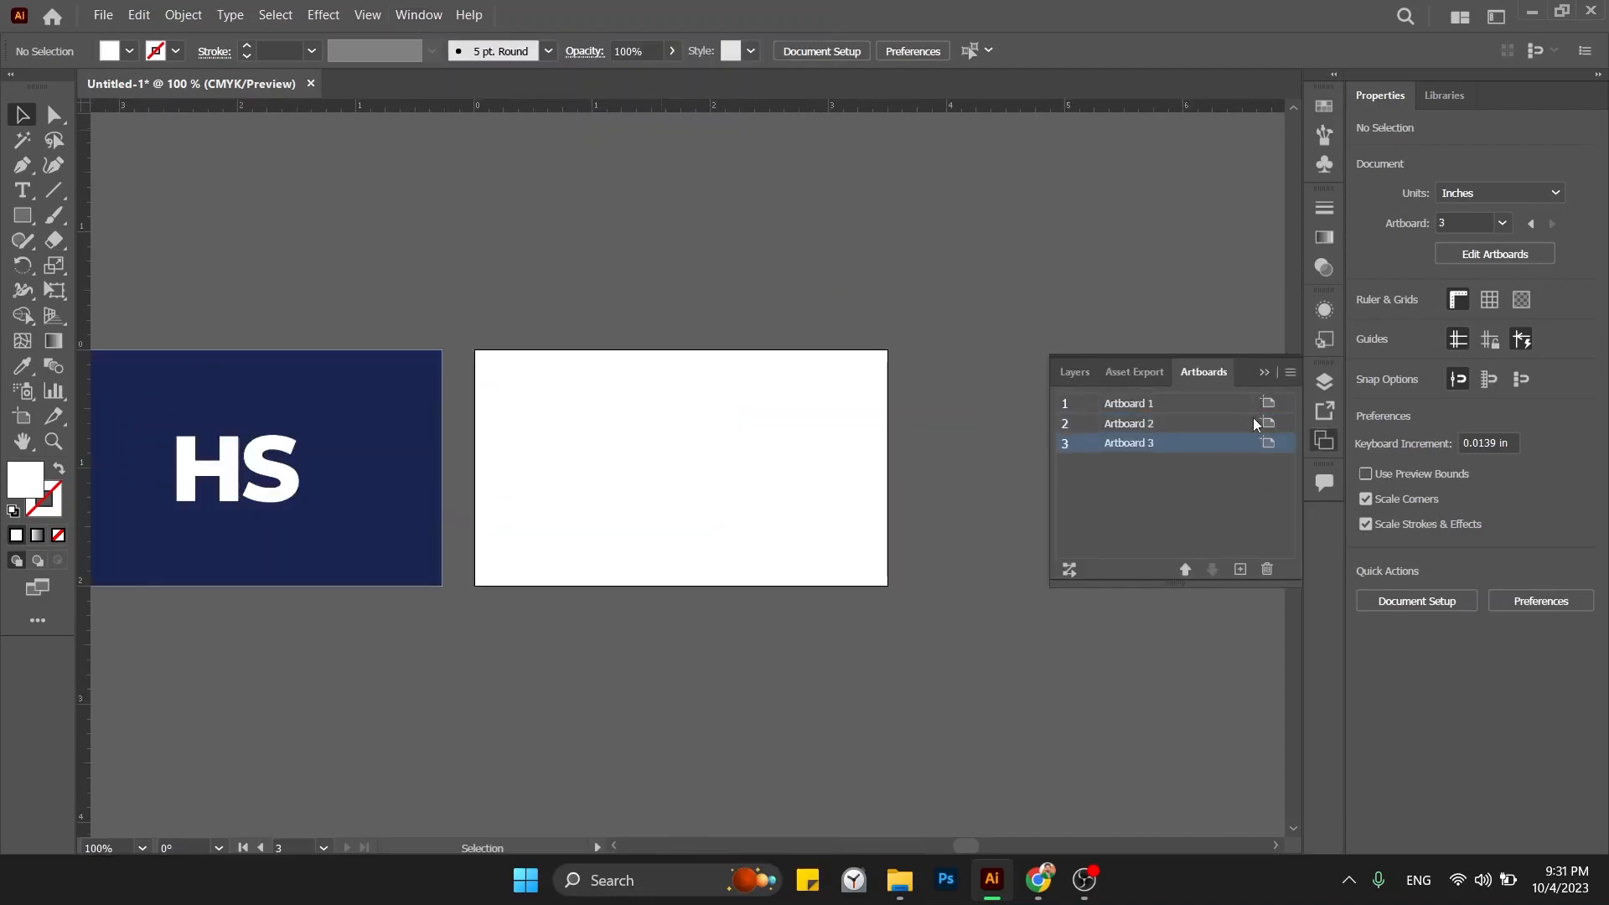
click(1240, 570)
click(1264, 372)
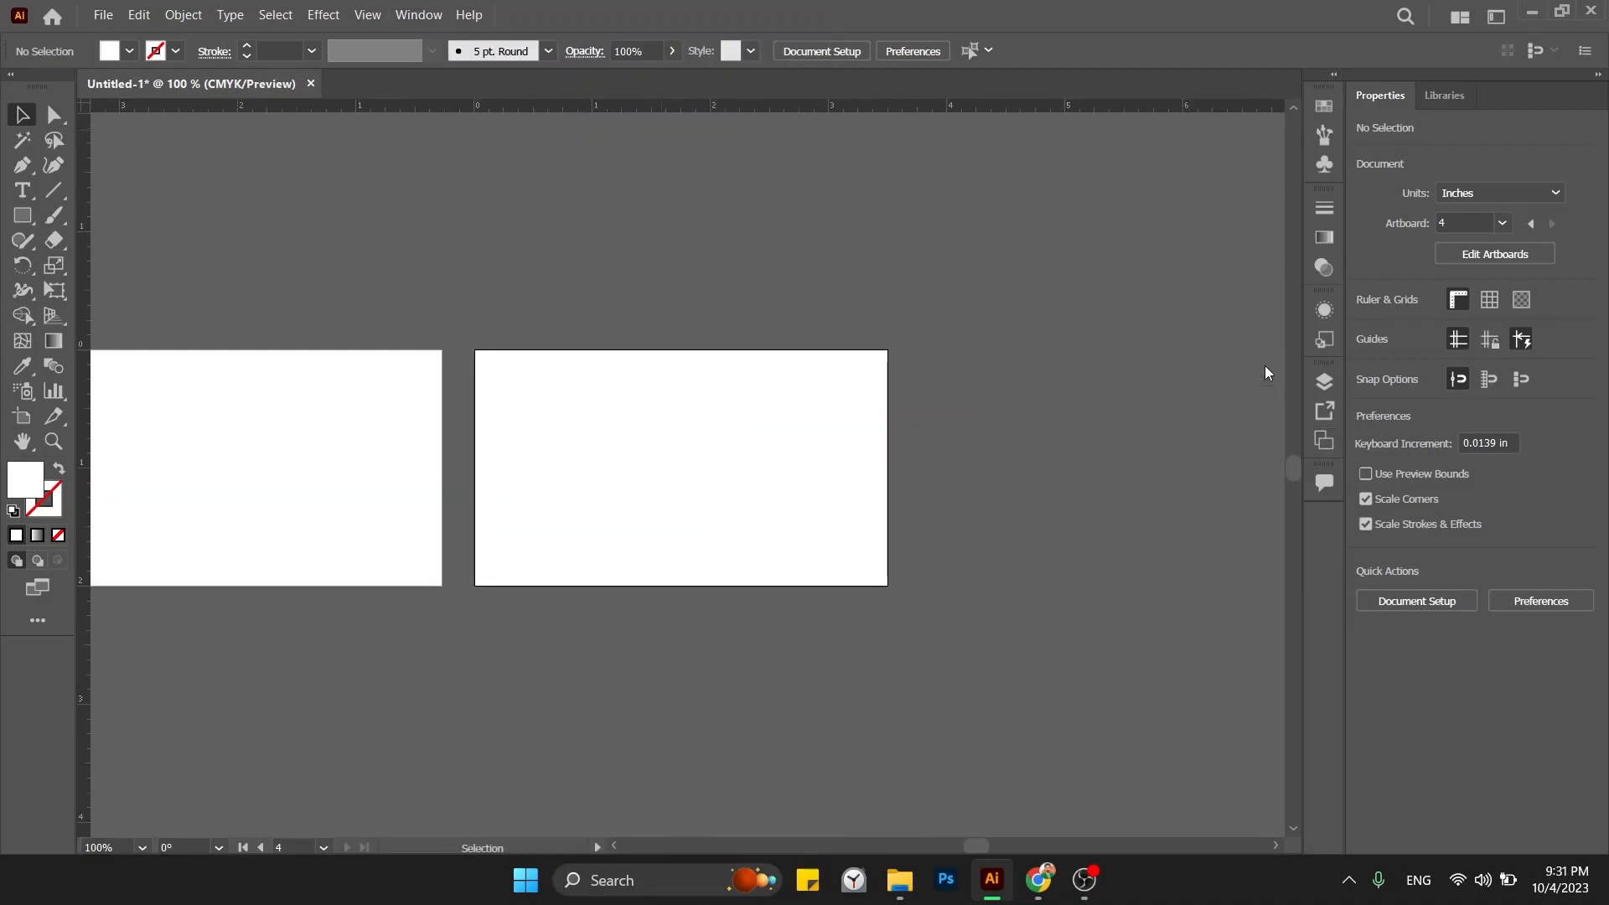
drag(783, 348, 1132, 335)
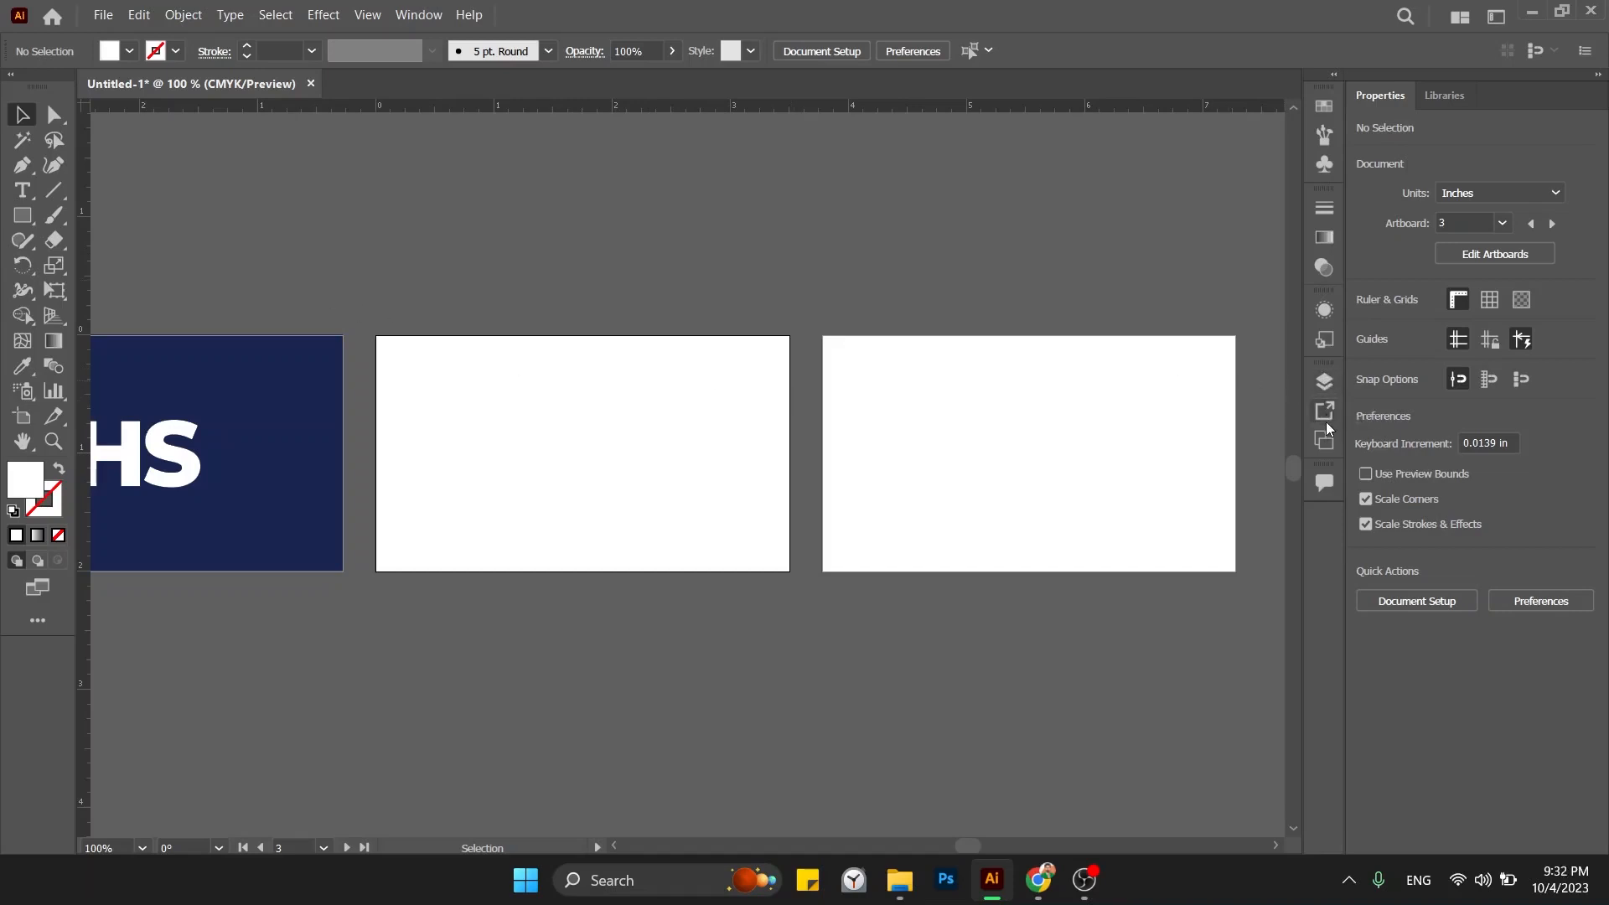
Resize Artboard 3 to 2 in wide by 3.5 in tall.
click(1318, 442)
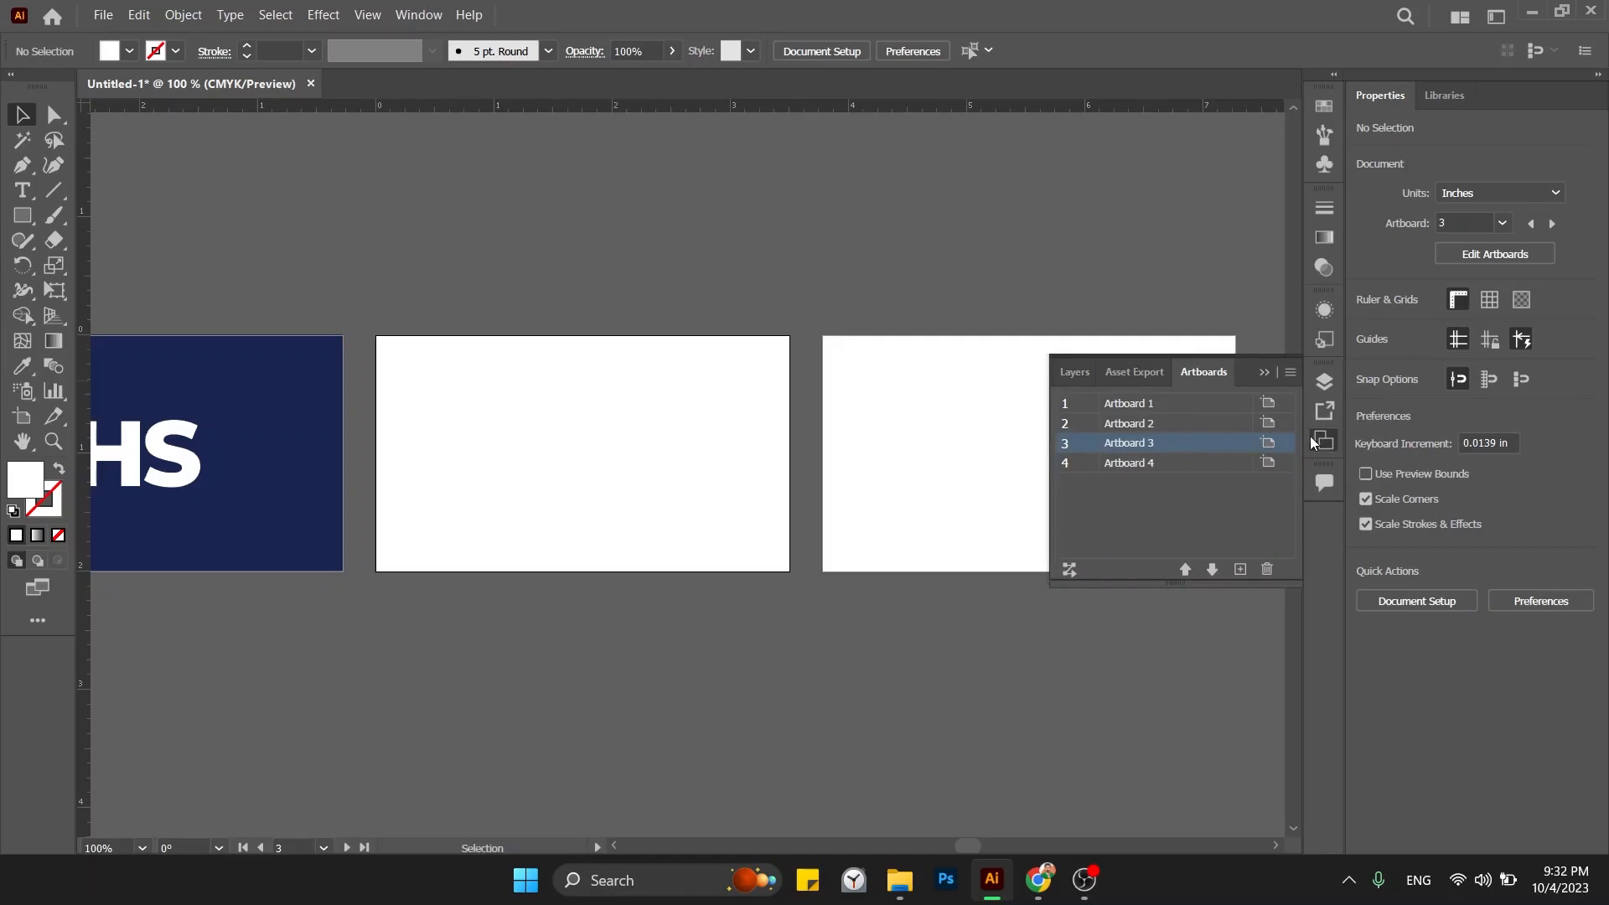
double_click(1140, 446)
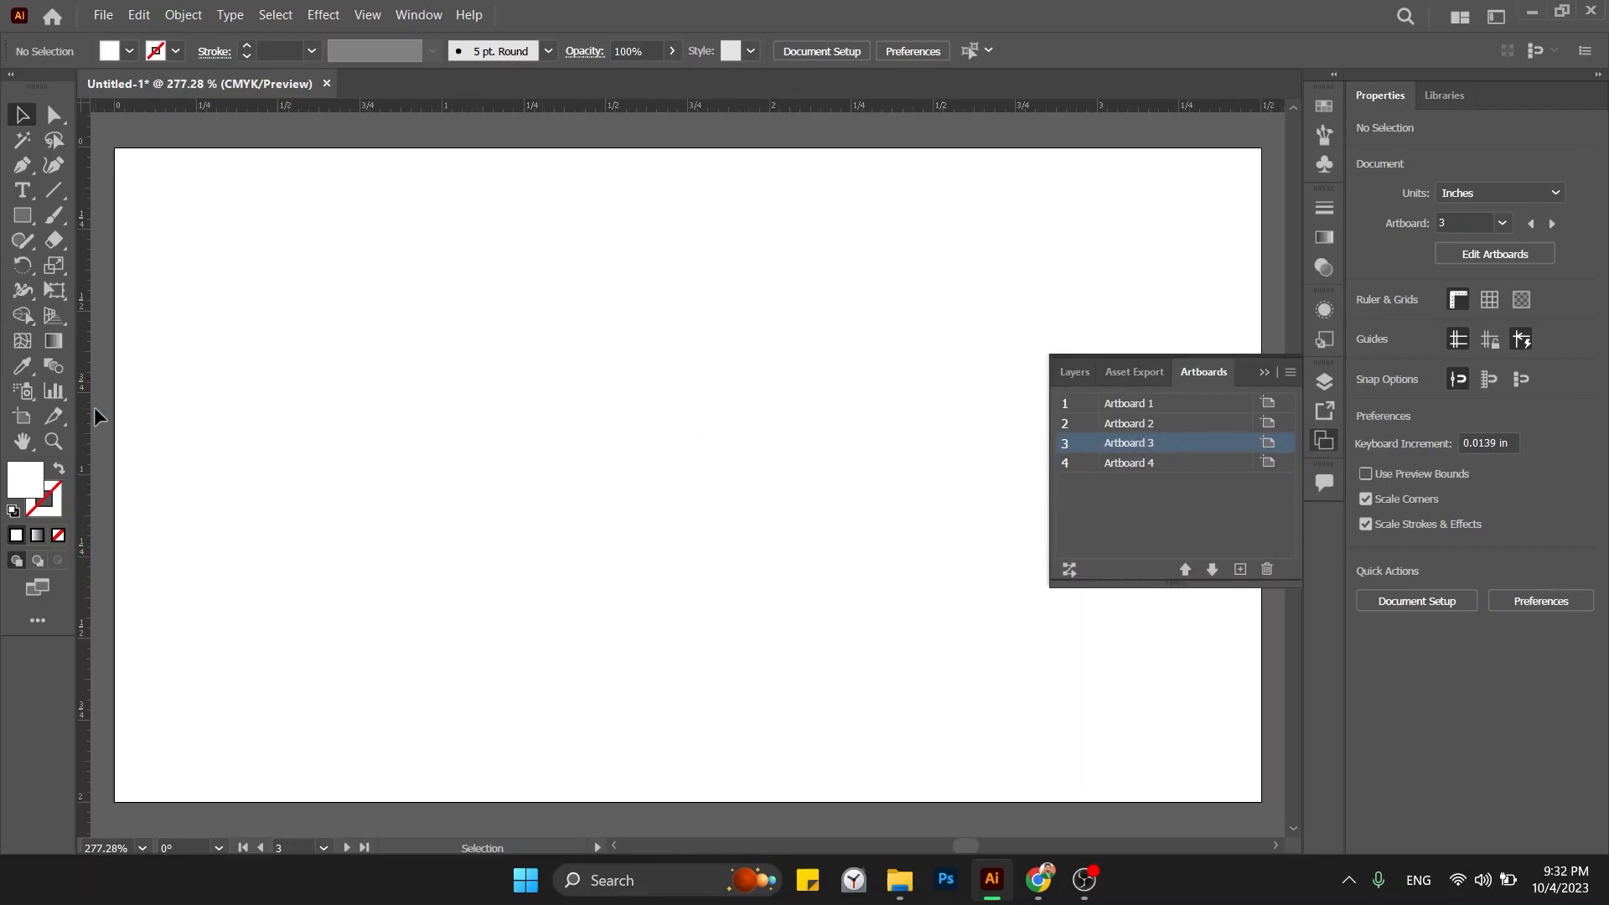
click(26, 420)
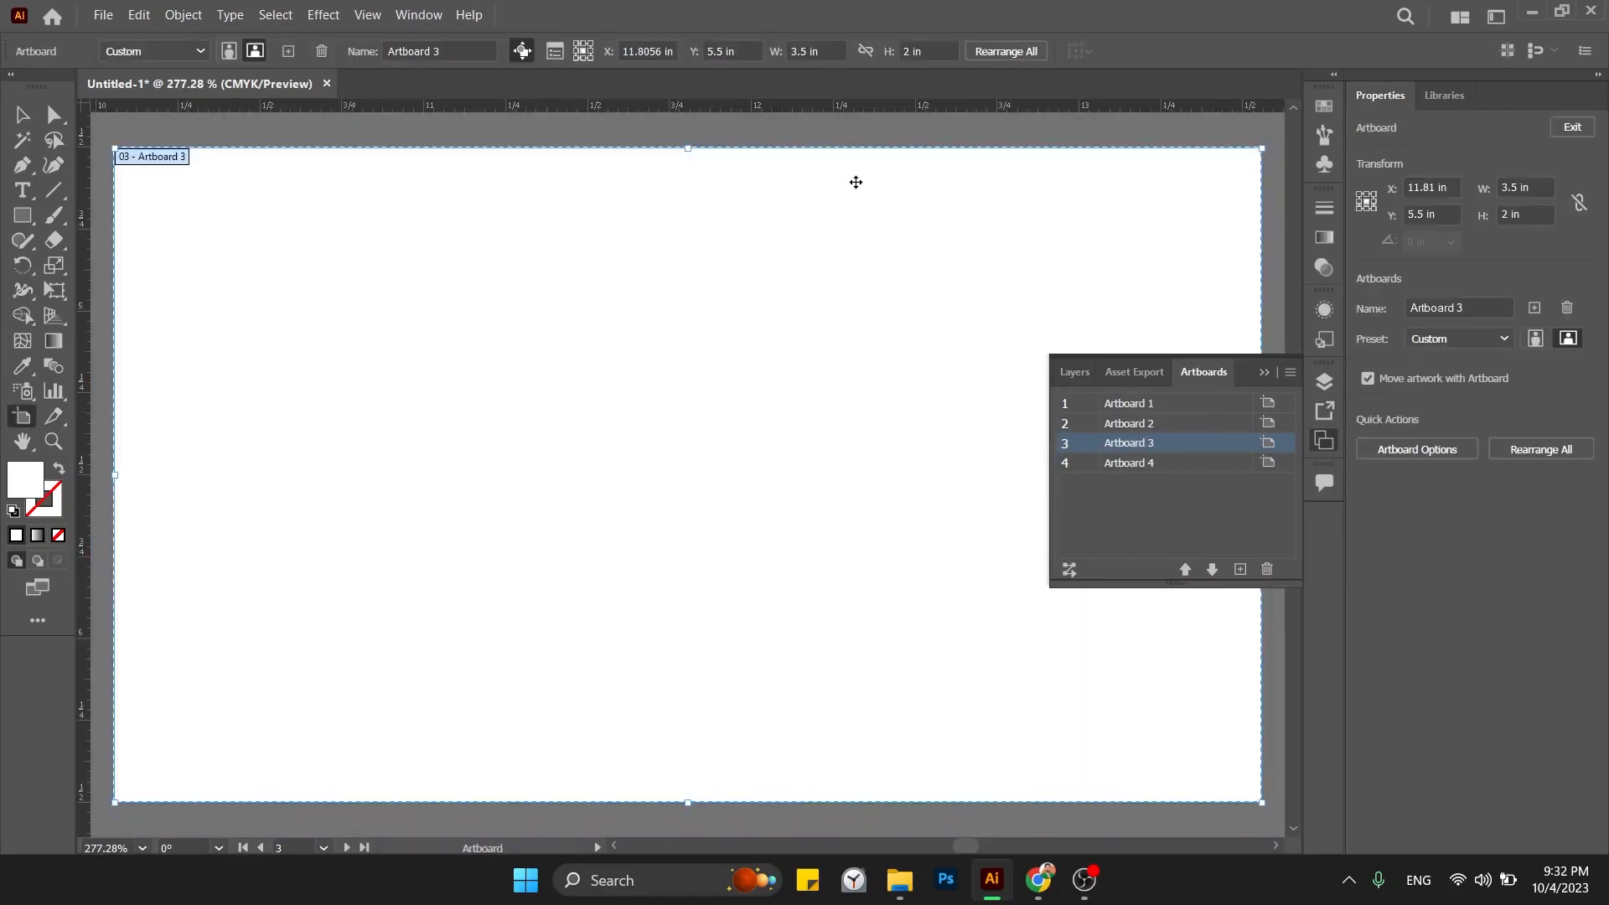
click(1534, 186)
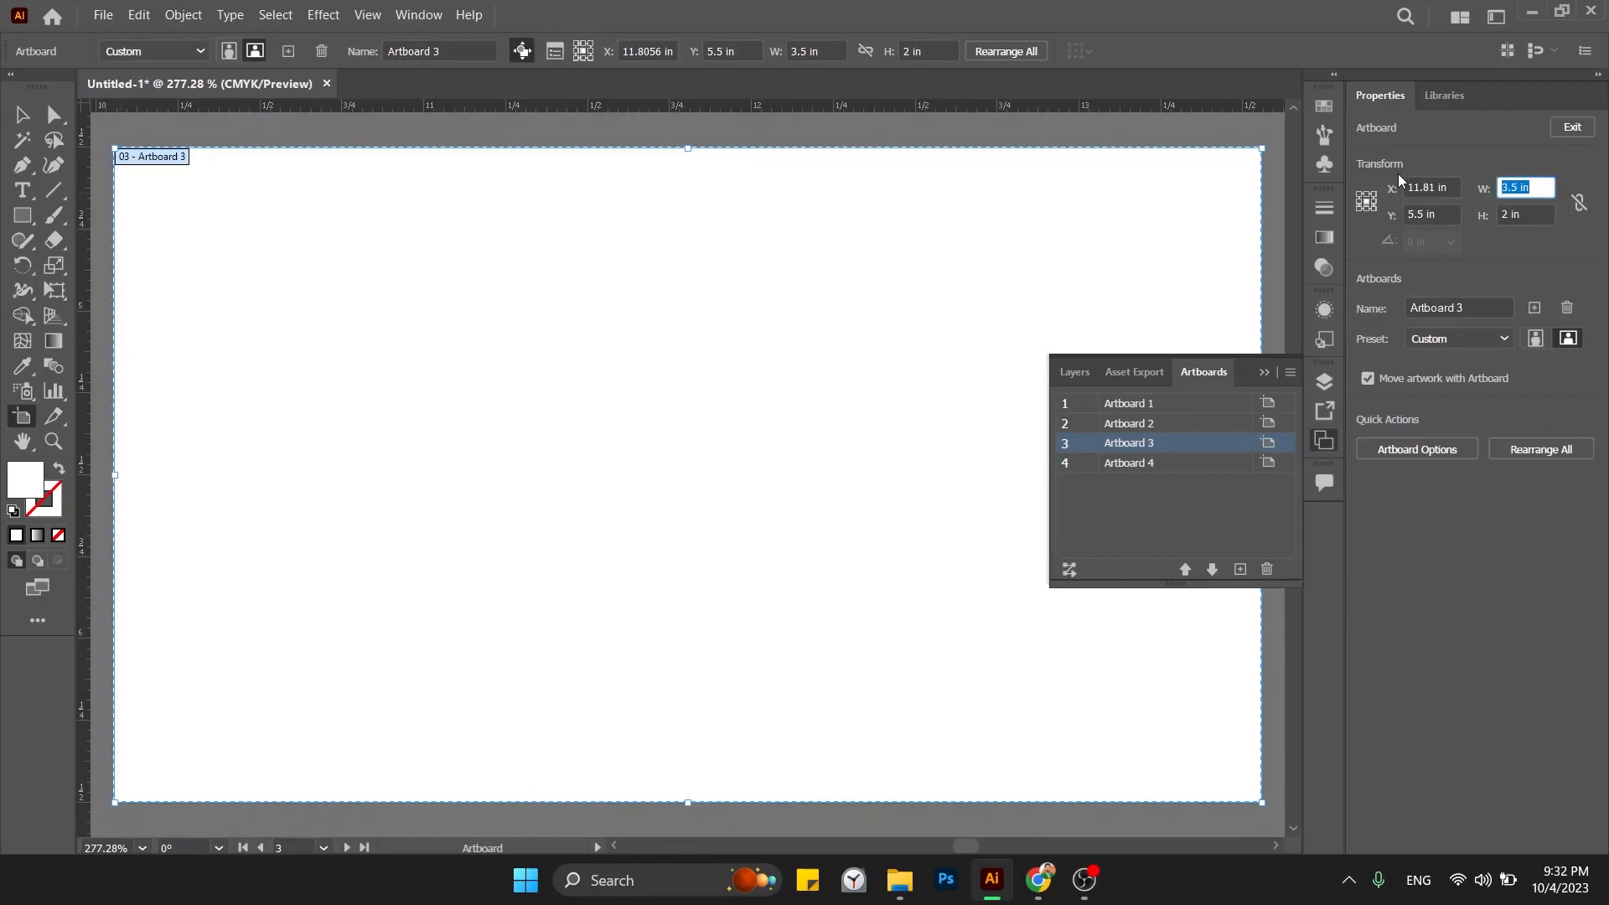
text(2)
key(Tab)
text(3)
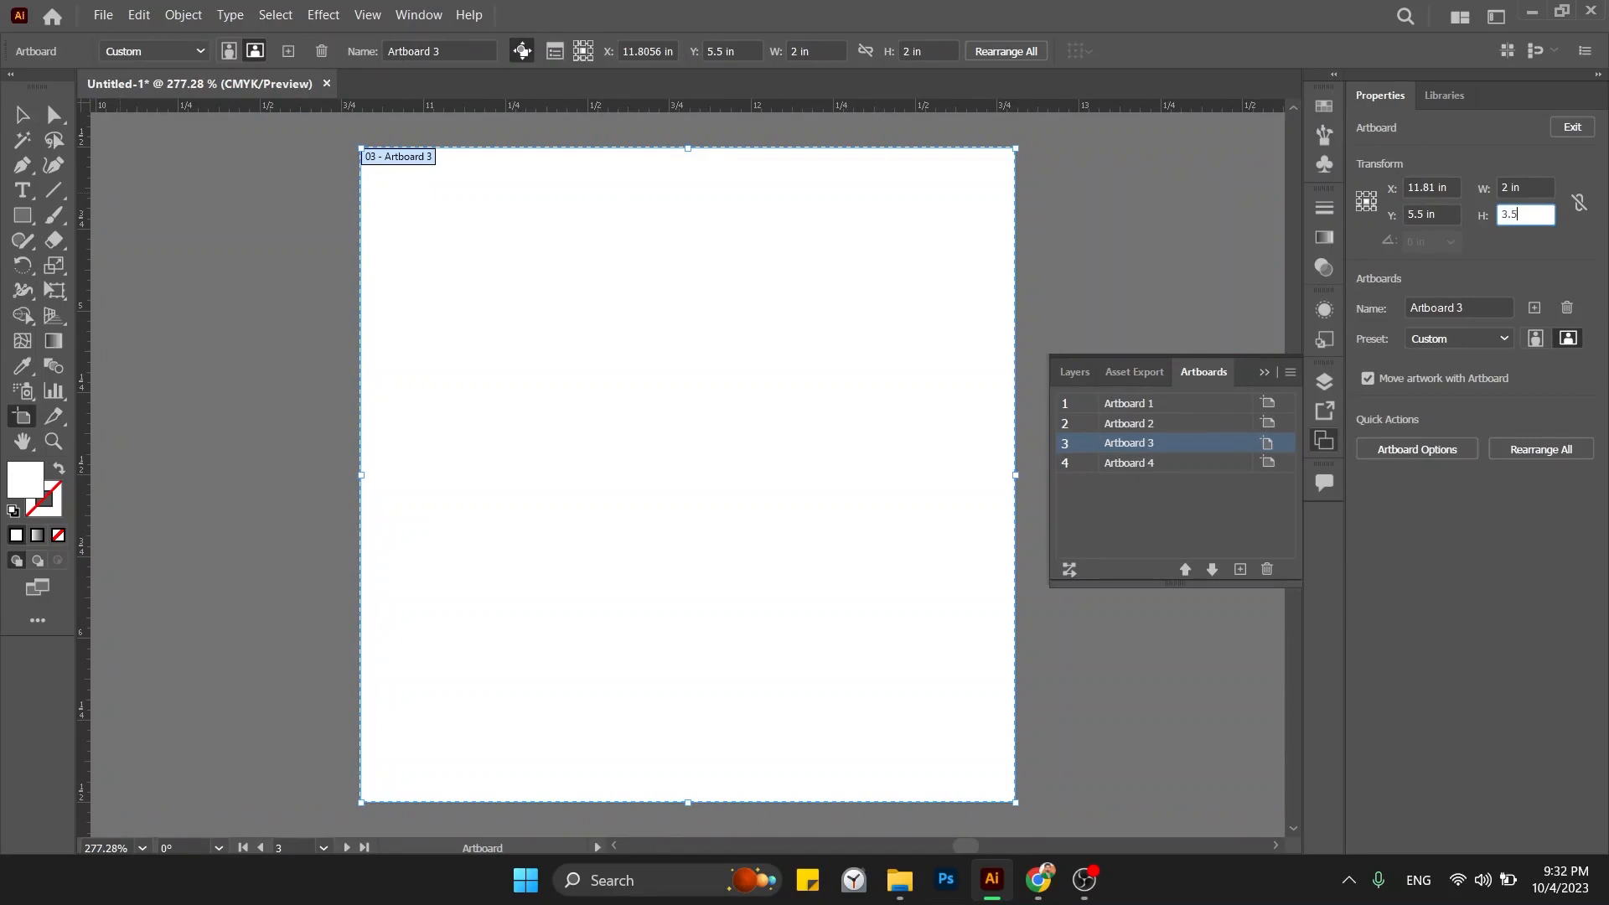
text(.5)
key(Return)
Resize Artboard 4 to 2 in wide by 3.5 in tall.
key(ctrl+minus)
key(ctrl+minus)
key(ctrl+minus)
key(ctrl+minus)
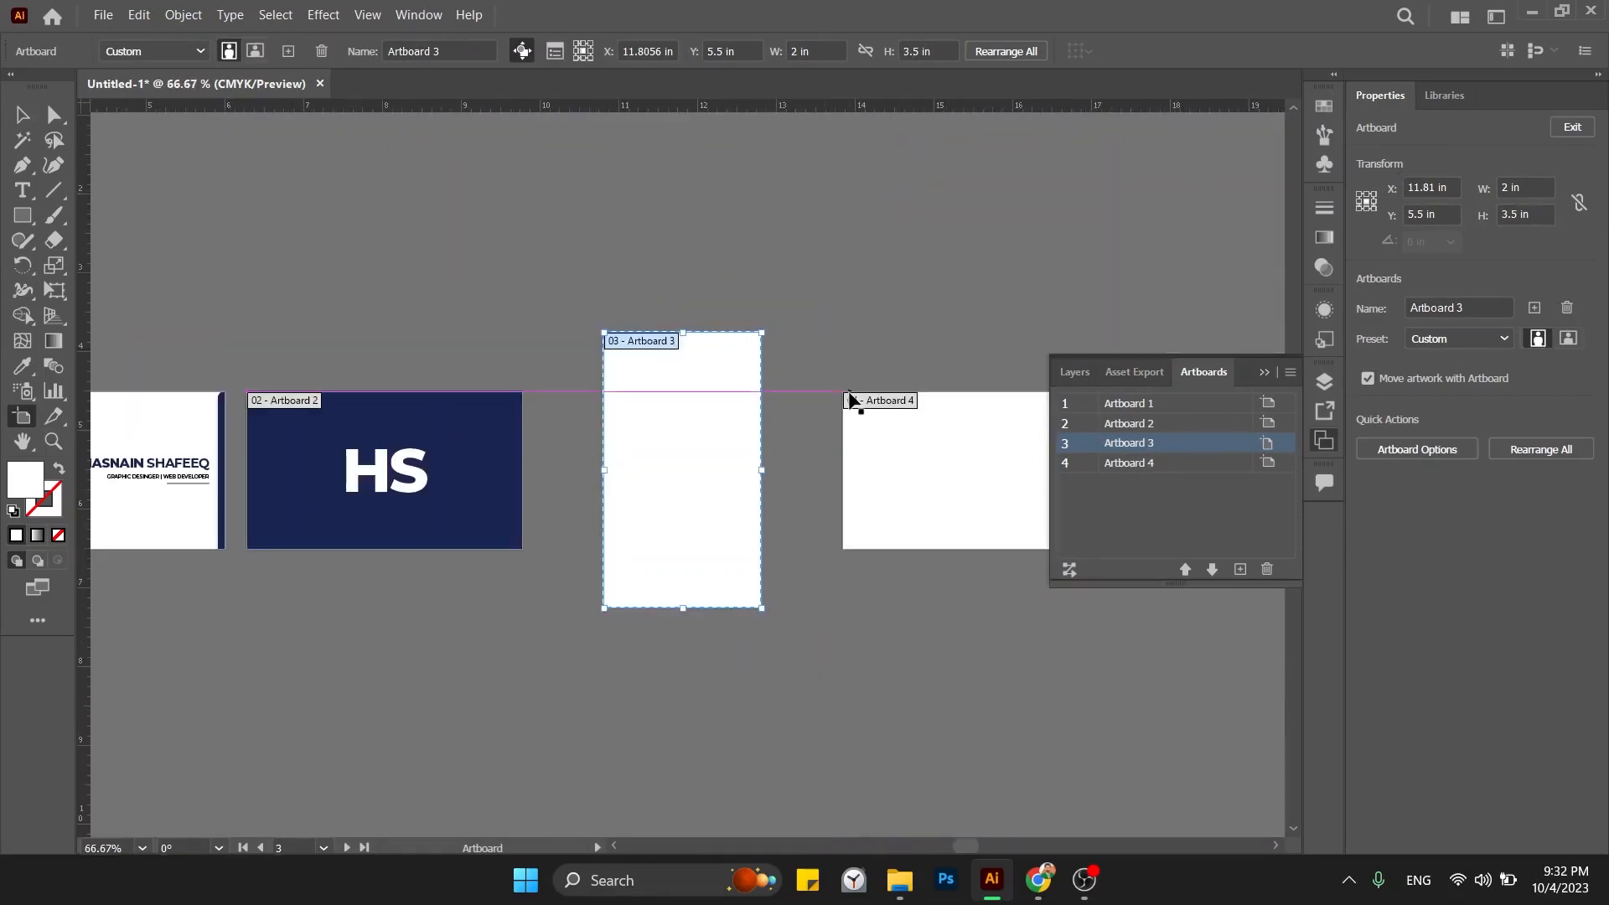
click(1207, 462)
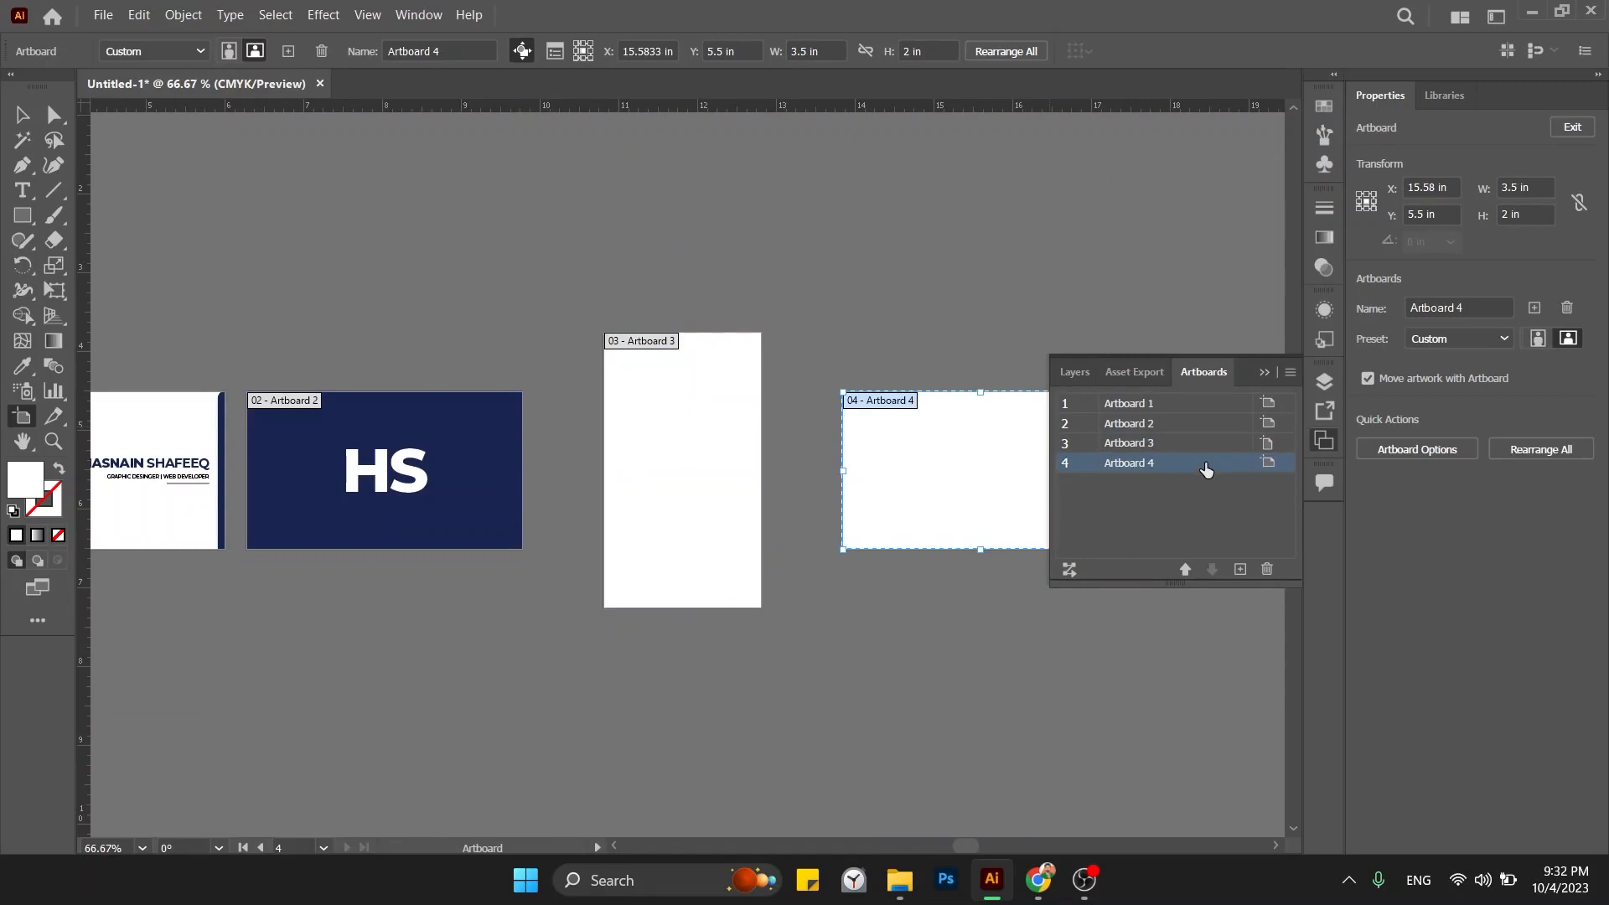
click(1541, 187)
text(2)
key(Tab)
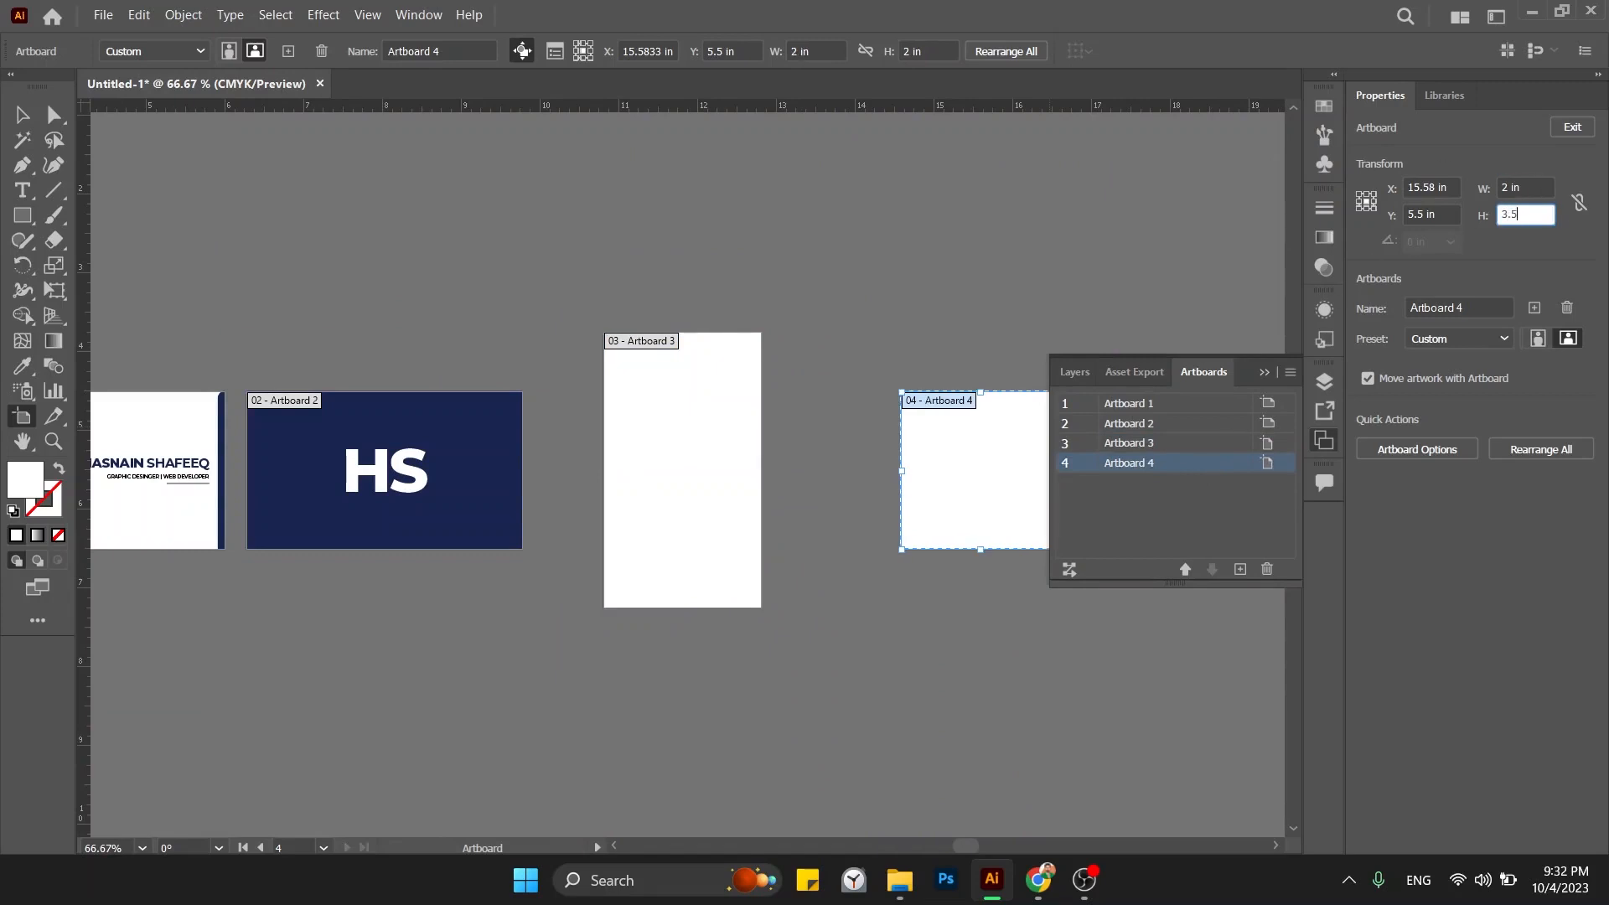
key(Return)
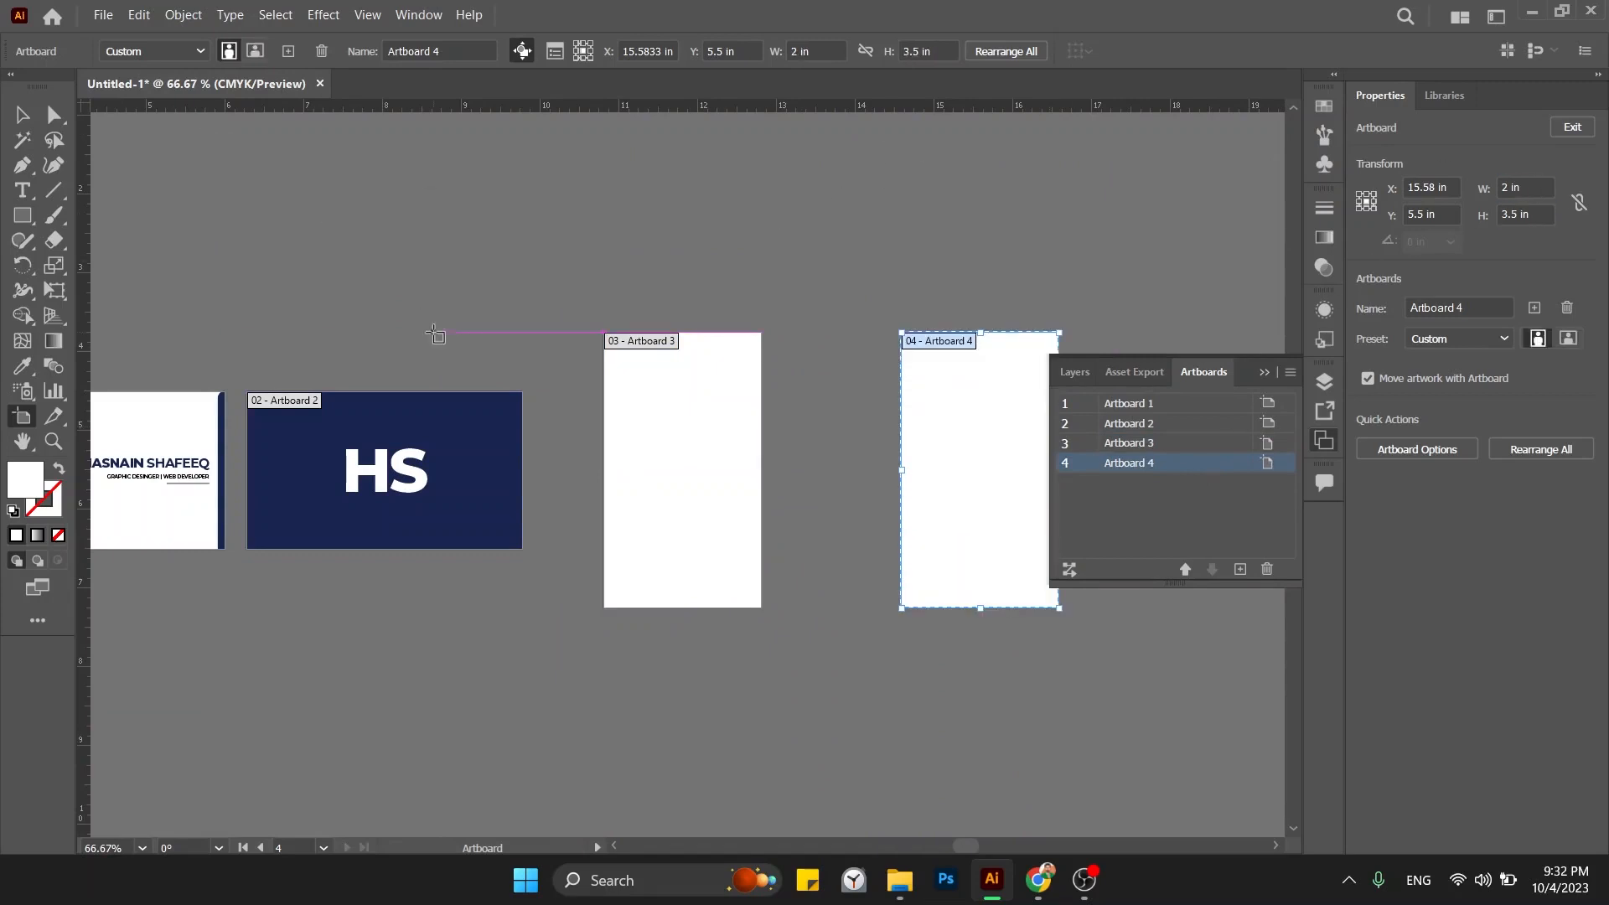
click(22, 115)
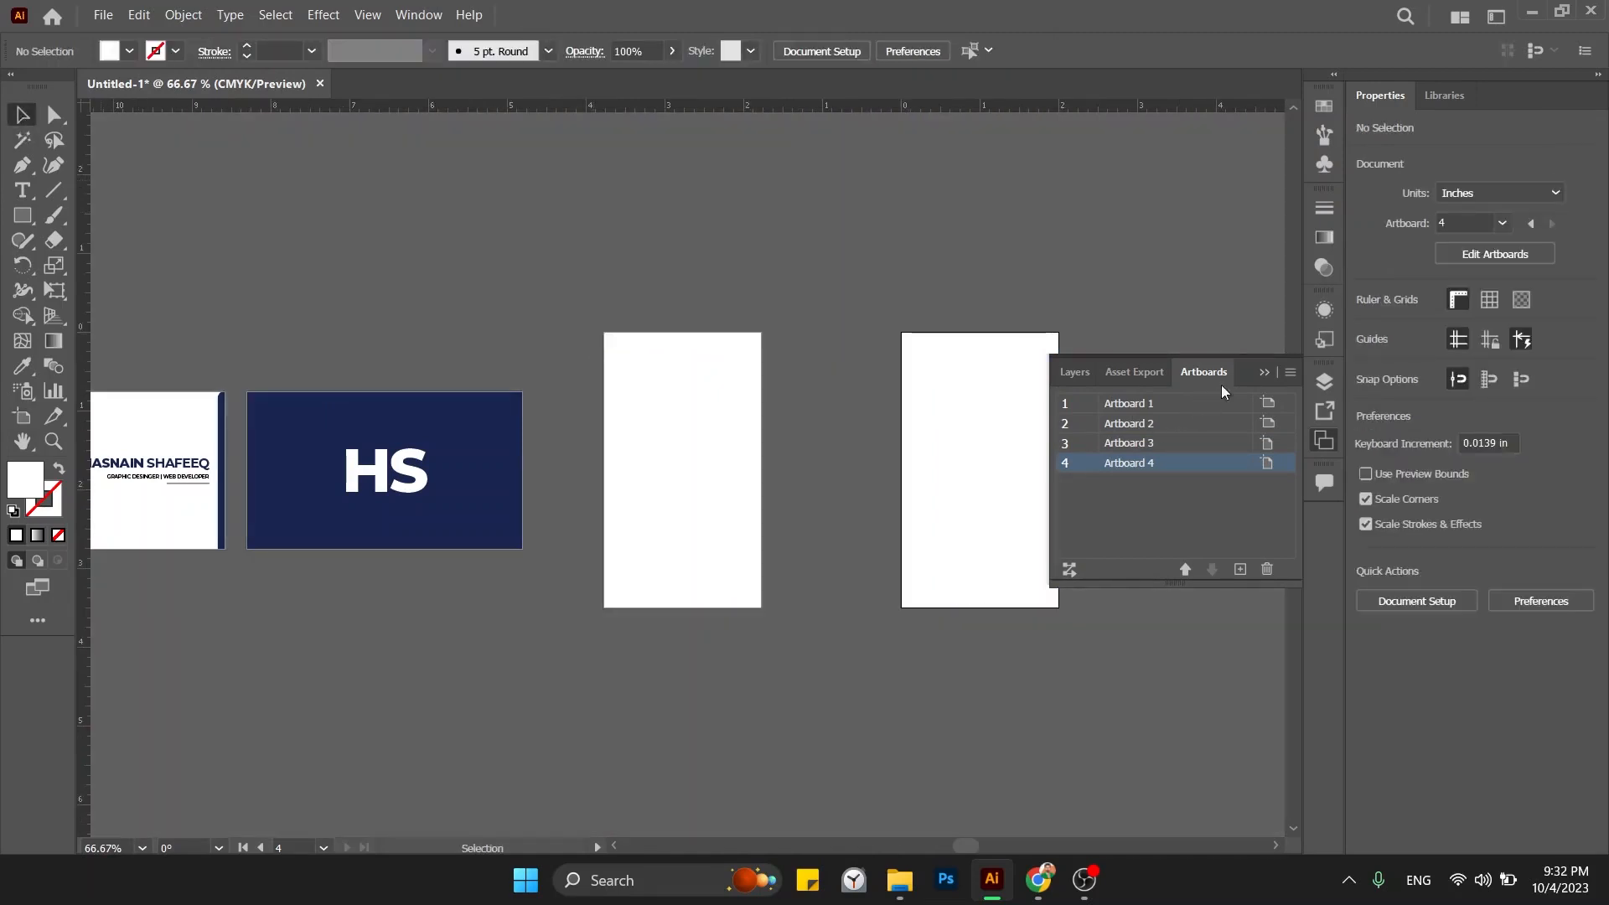
click(1264, 374)
scroll(812, 461, right, 1)
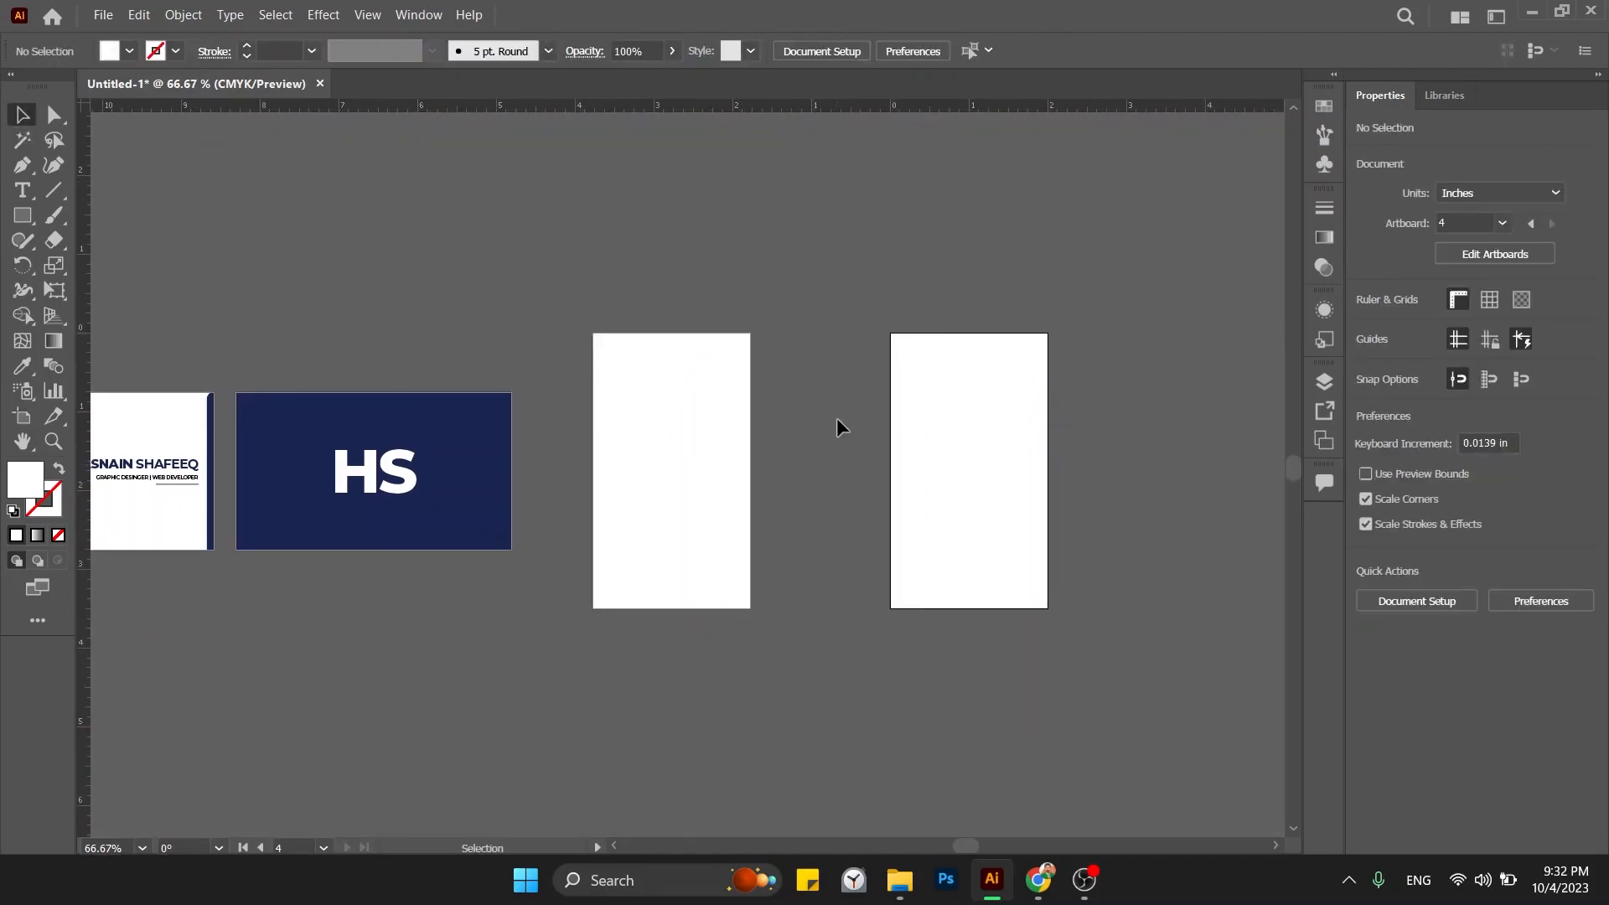
Copy the navy curved band onto the top of portrait Artboard 3.
click(723, 412)
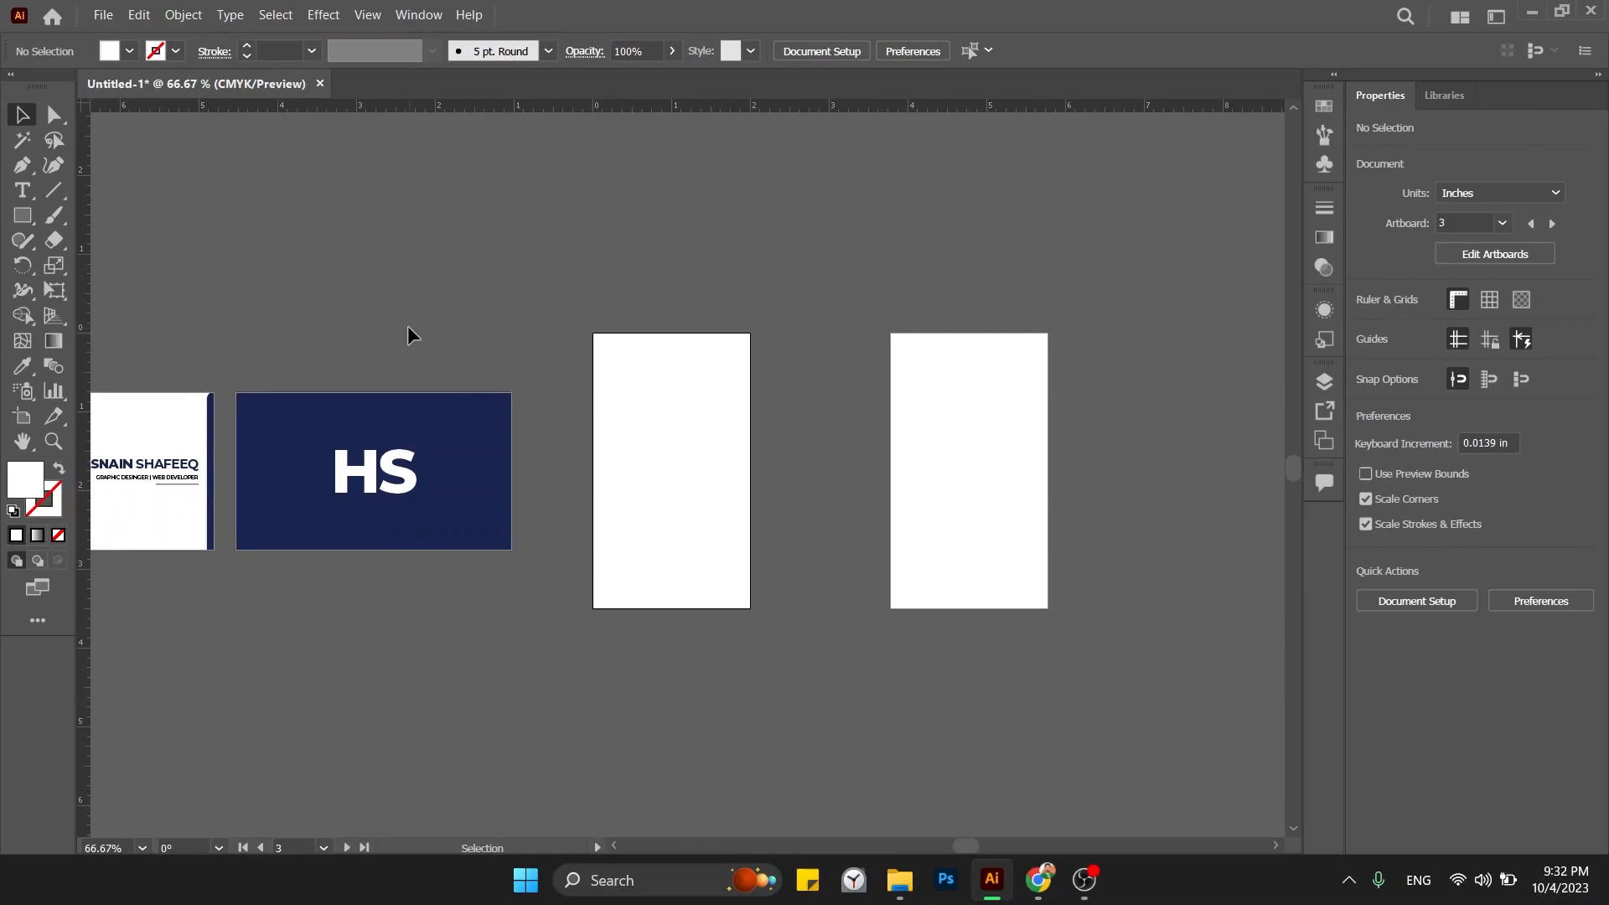
scroll(408, 333, left, 5)
scroll(407, 333, up, 1)
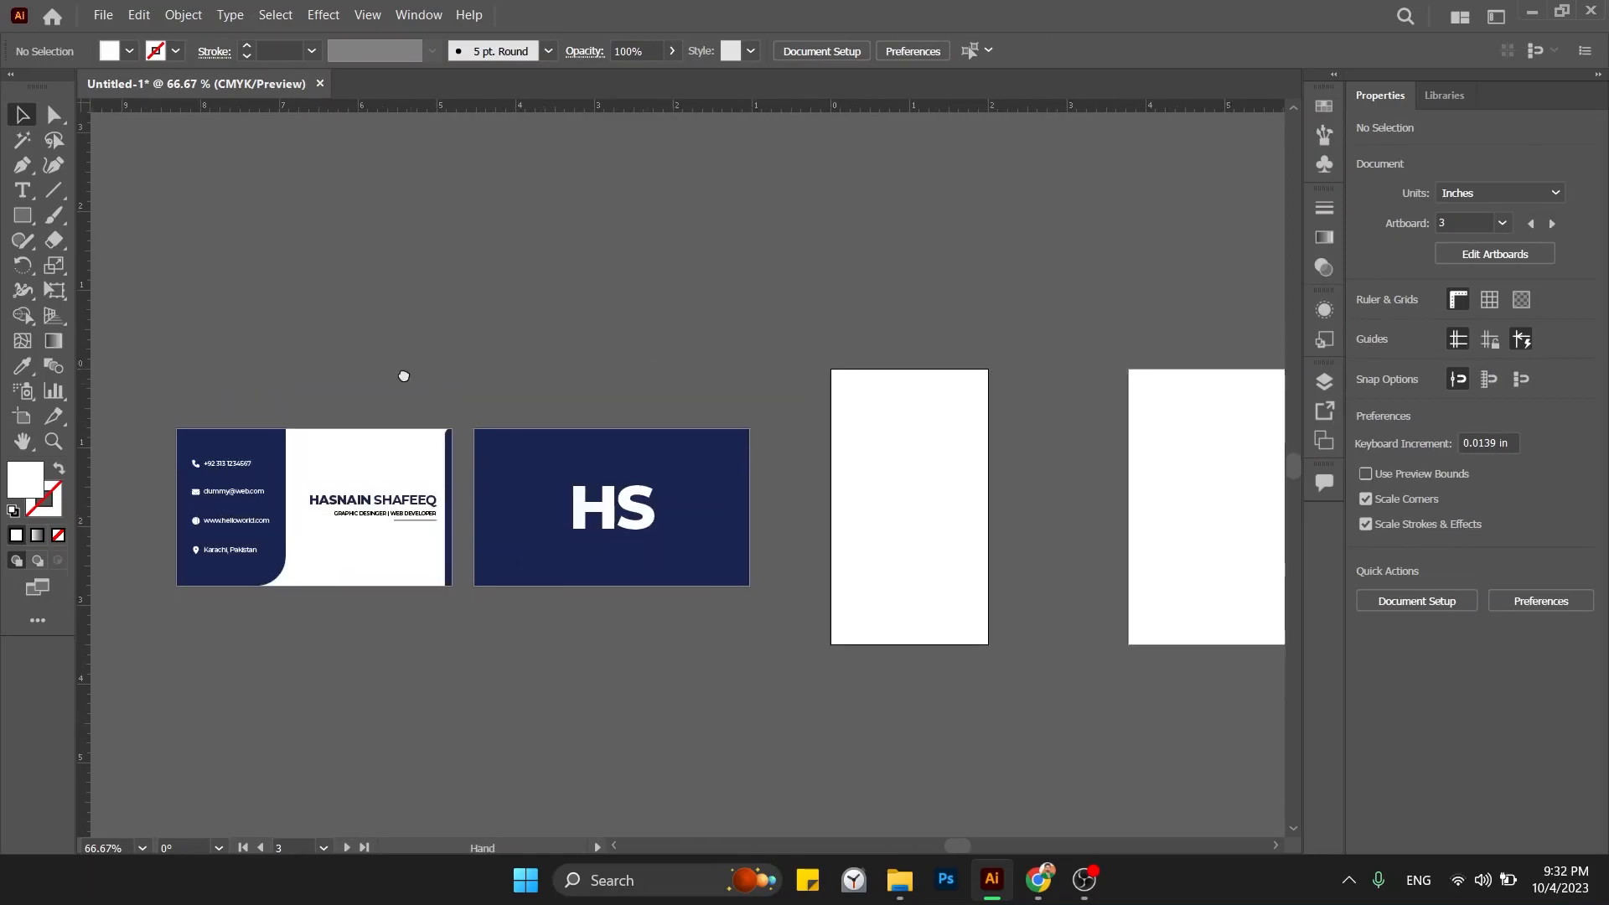
drag(403, 375, 342, 347)
drag(198, 404, 864, 397)
click(986, 402)
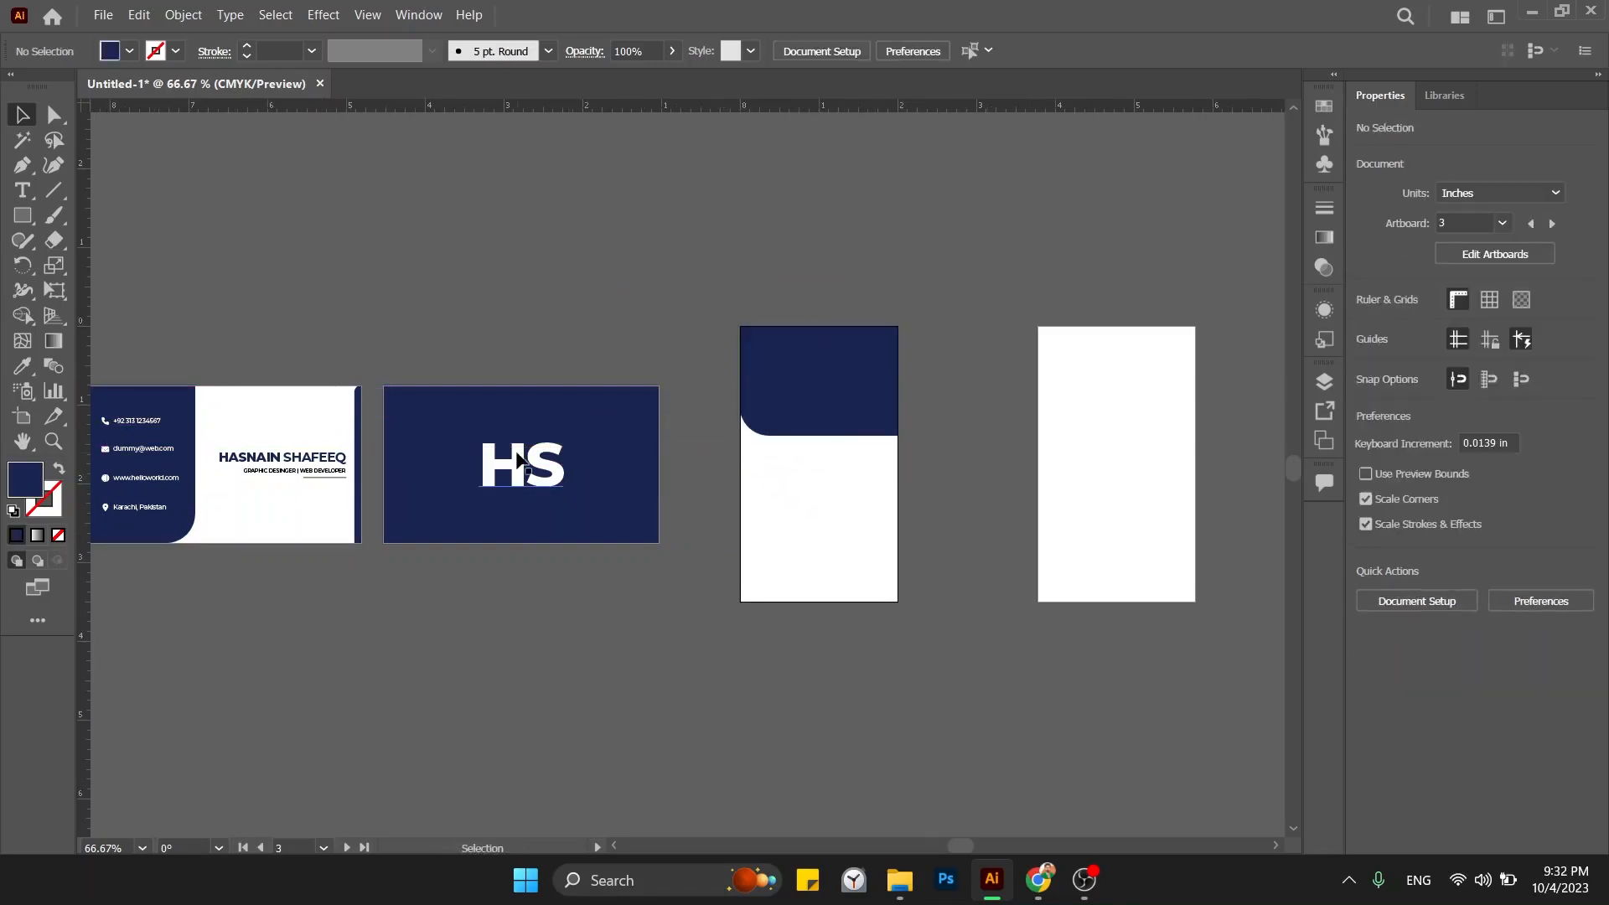
Copy the name and title block onto Artboard 3, ungroup it, and centre it horizontally under the band.
drag(262, 471, 808, 495)
key(ctrl+equal)
key(ctrl+equal)
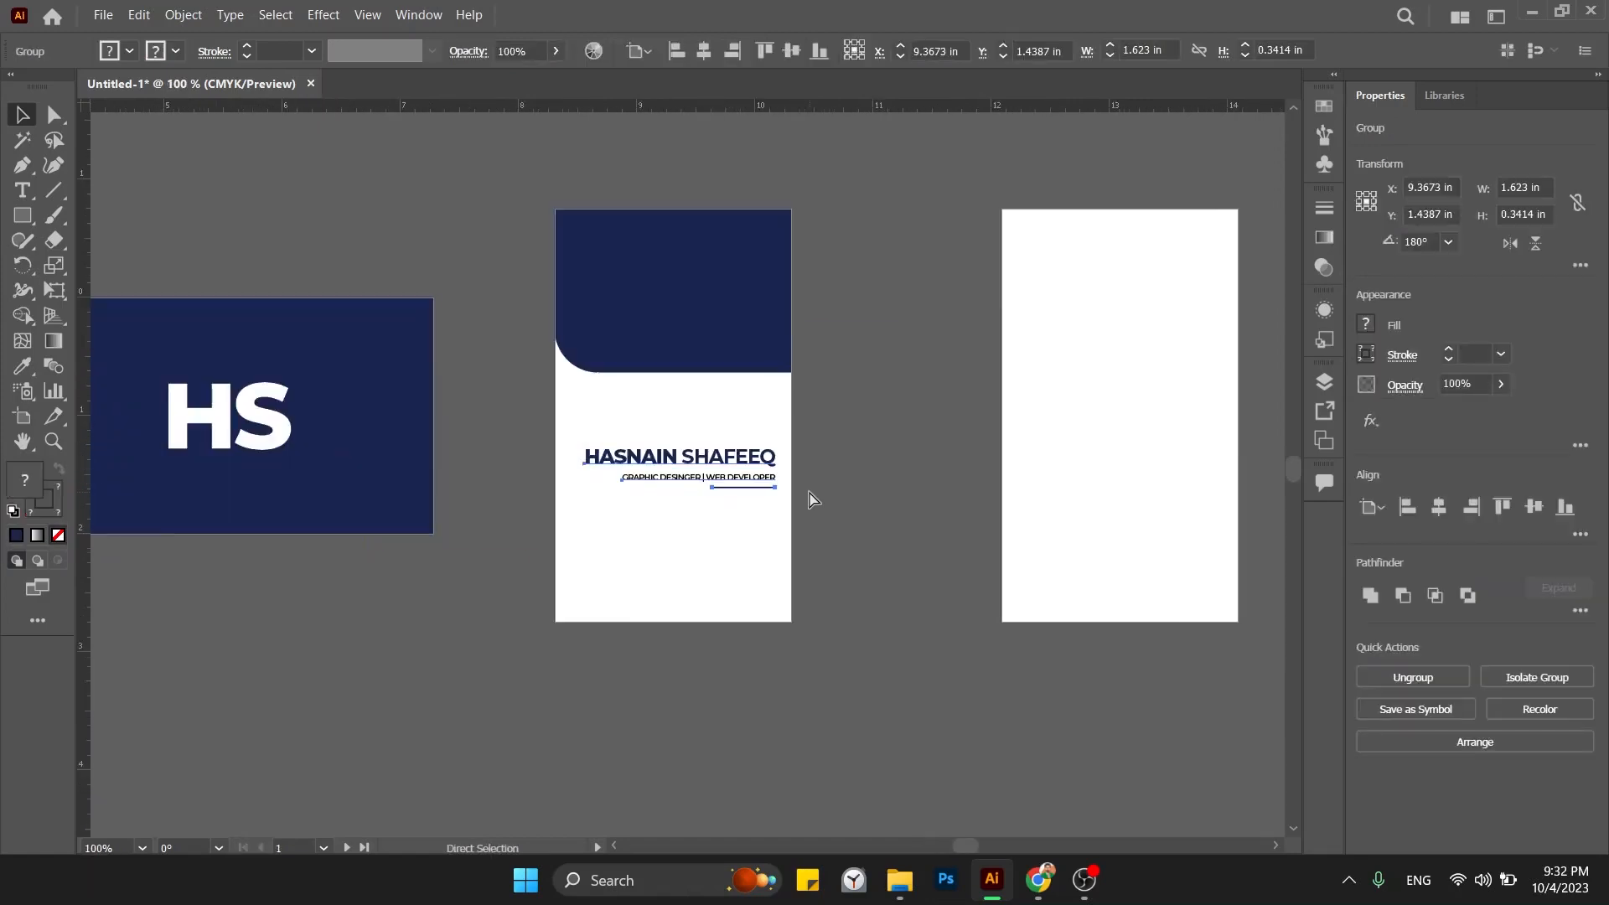
click(1393, 683)
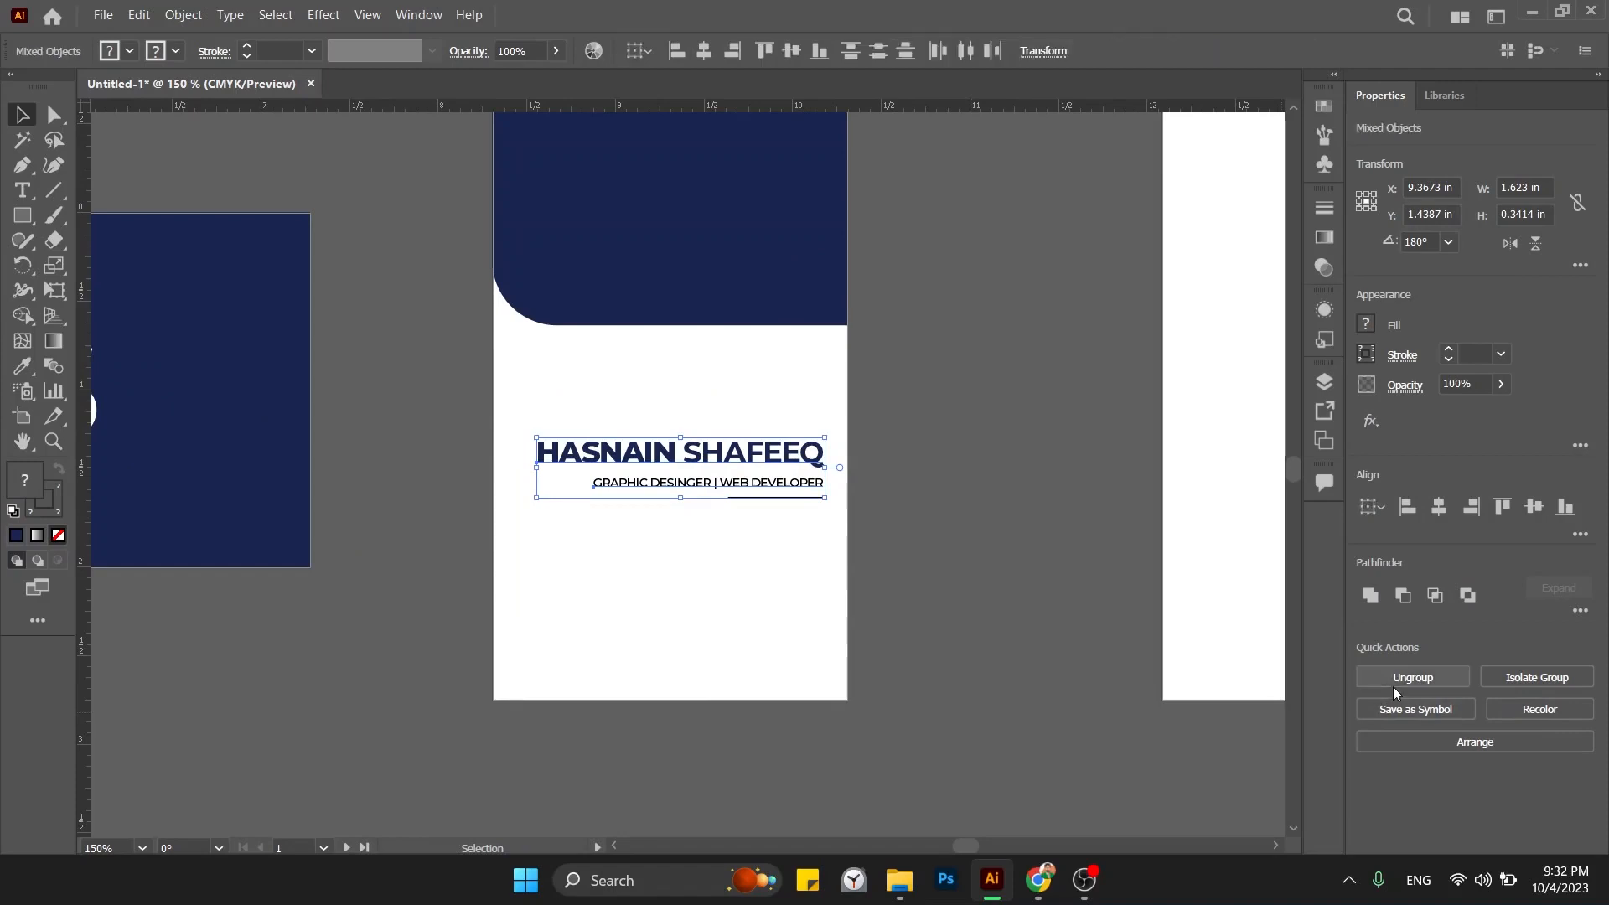
click(1436, 507)
drag(1007, 506, 949, 606)
drag(644, 543, 602, 533)
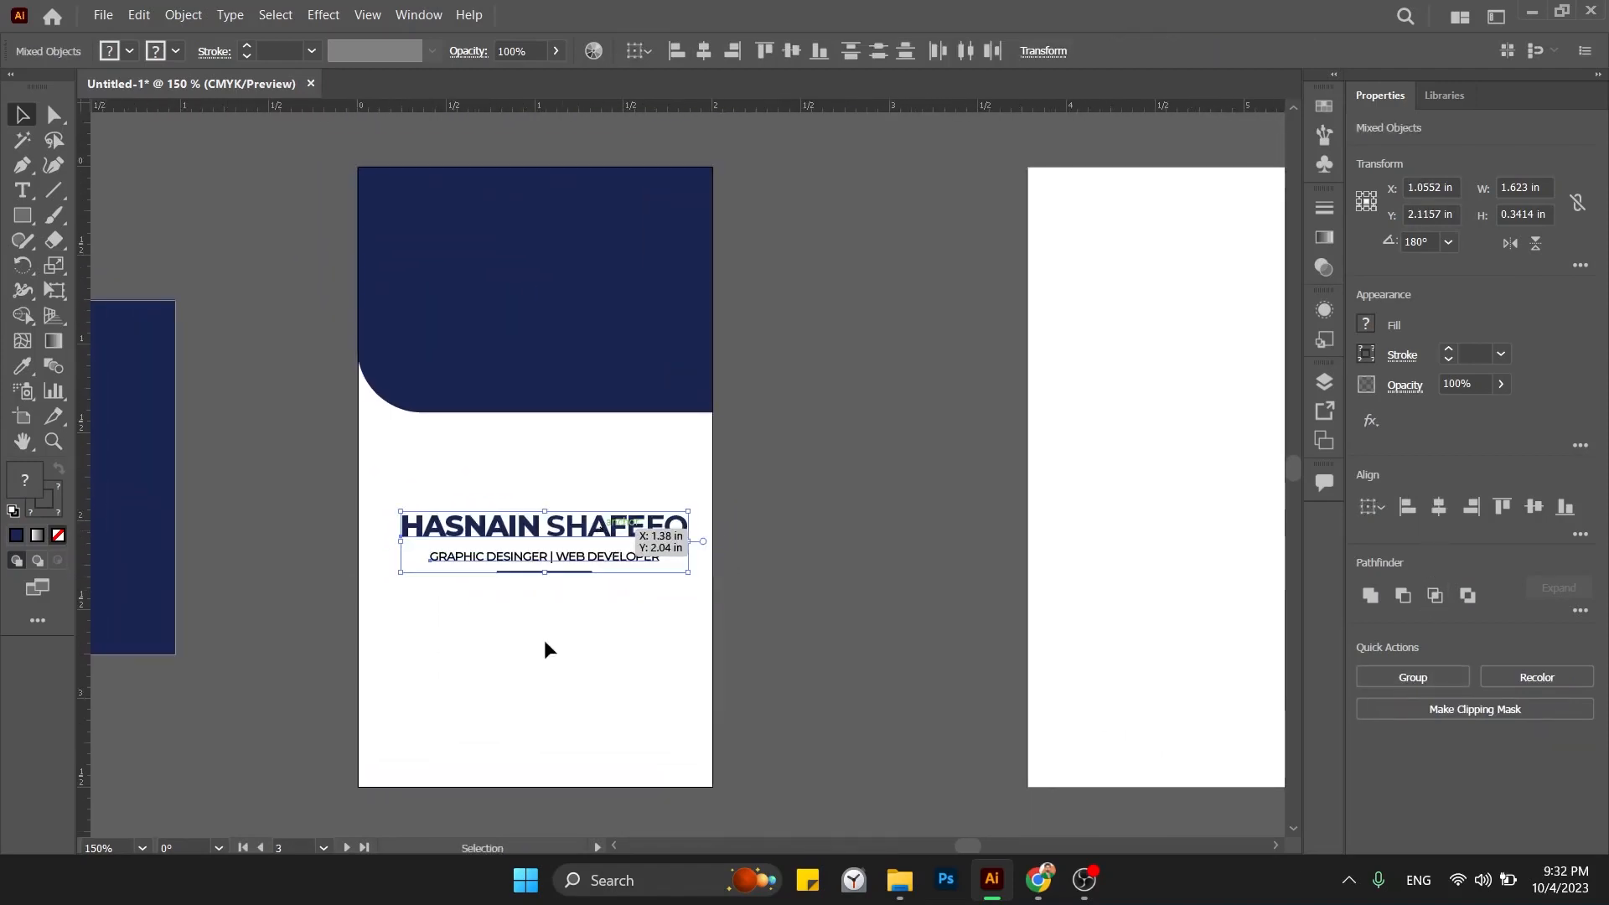
shift+click(550, 244)
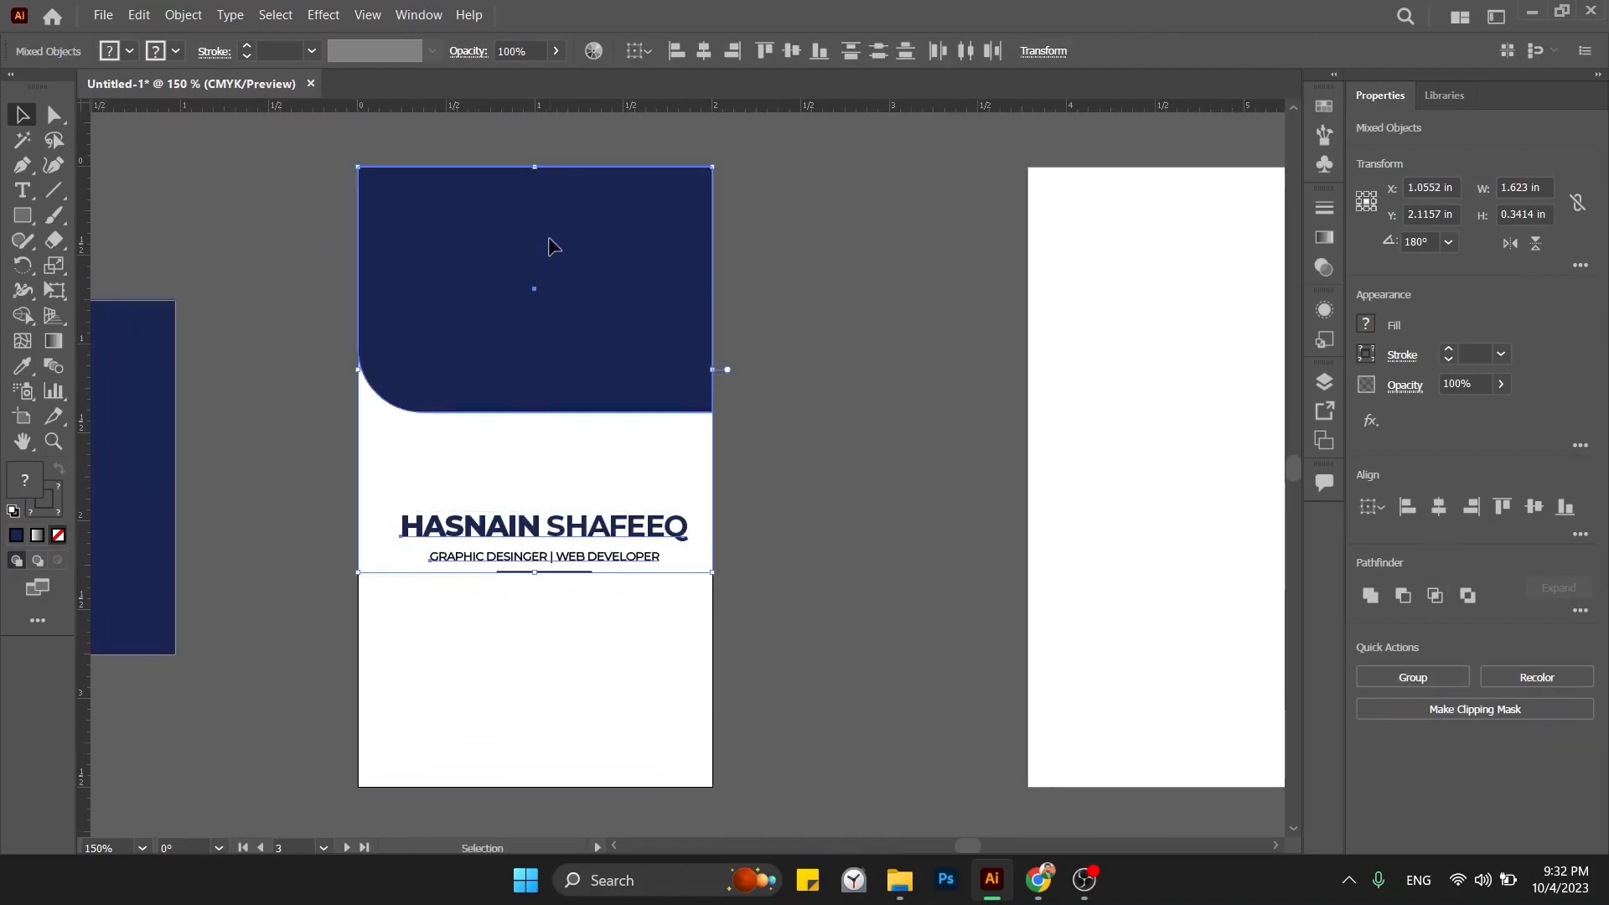
click(1438, 507)
click(947, 526)
drag(803, 564, 910, 582)
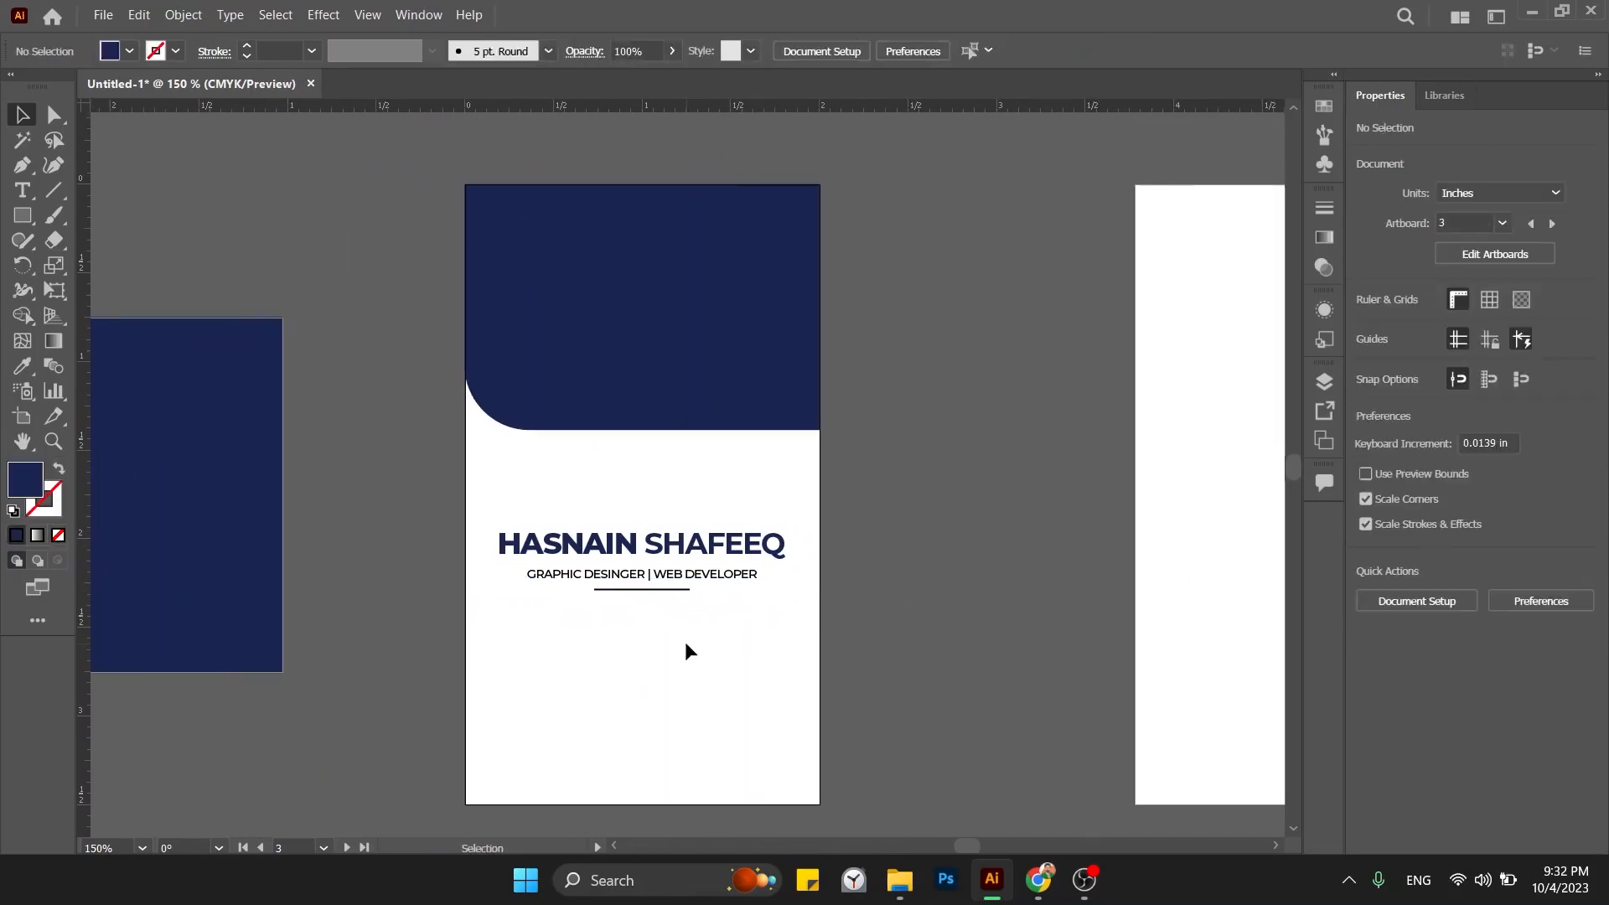
drag(670, 594, 670, 584)
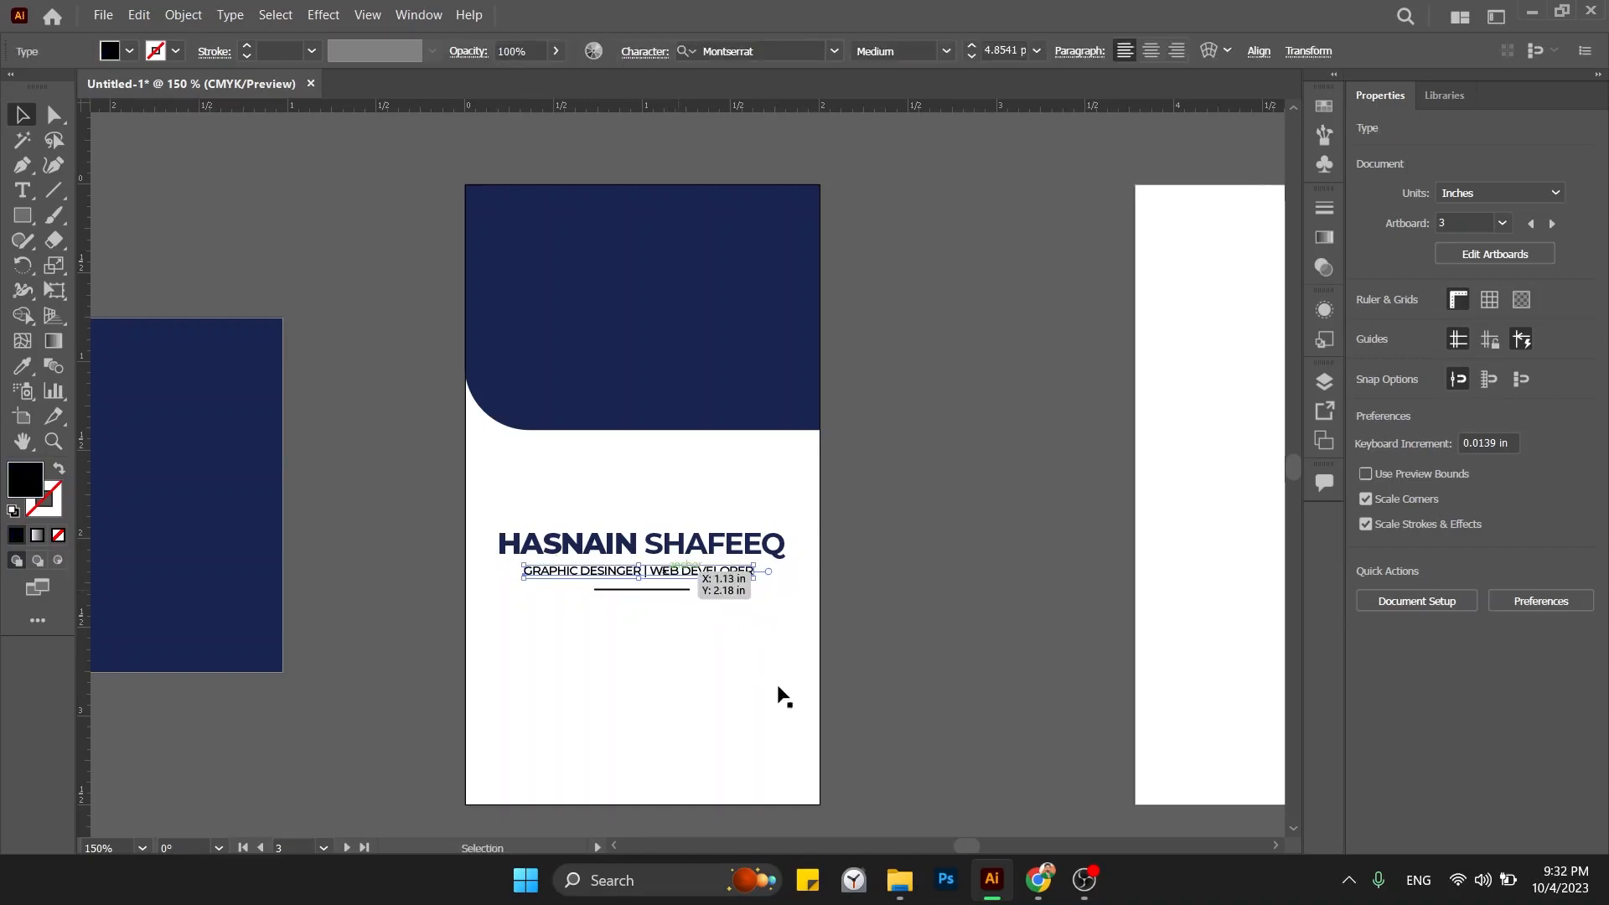
key(Up)
key(Up)
key(Up)
key(Up)
click(777, 686)
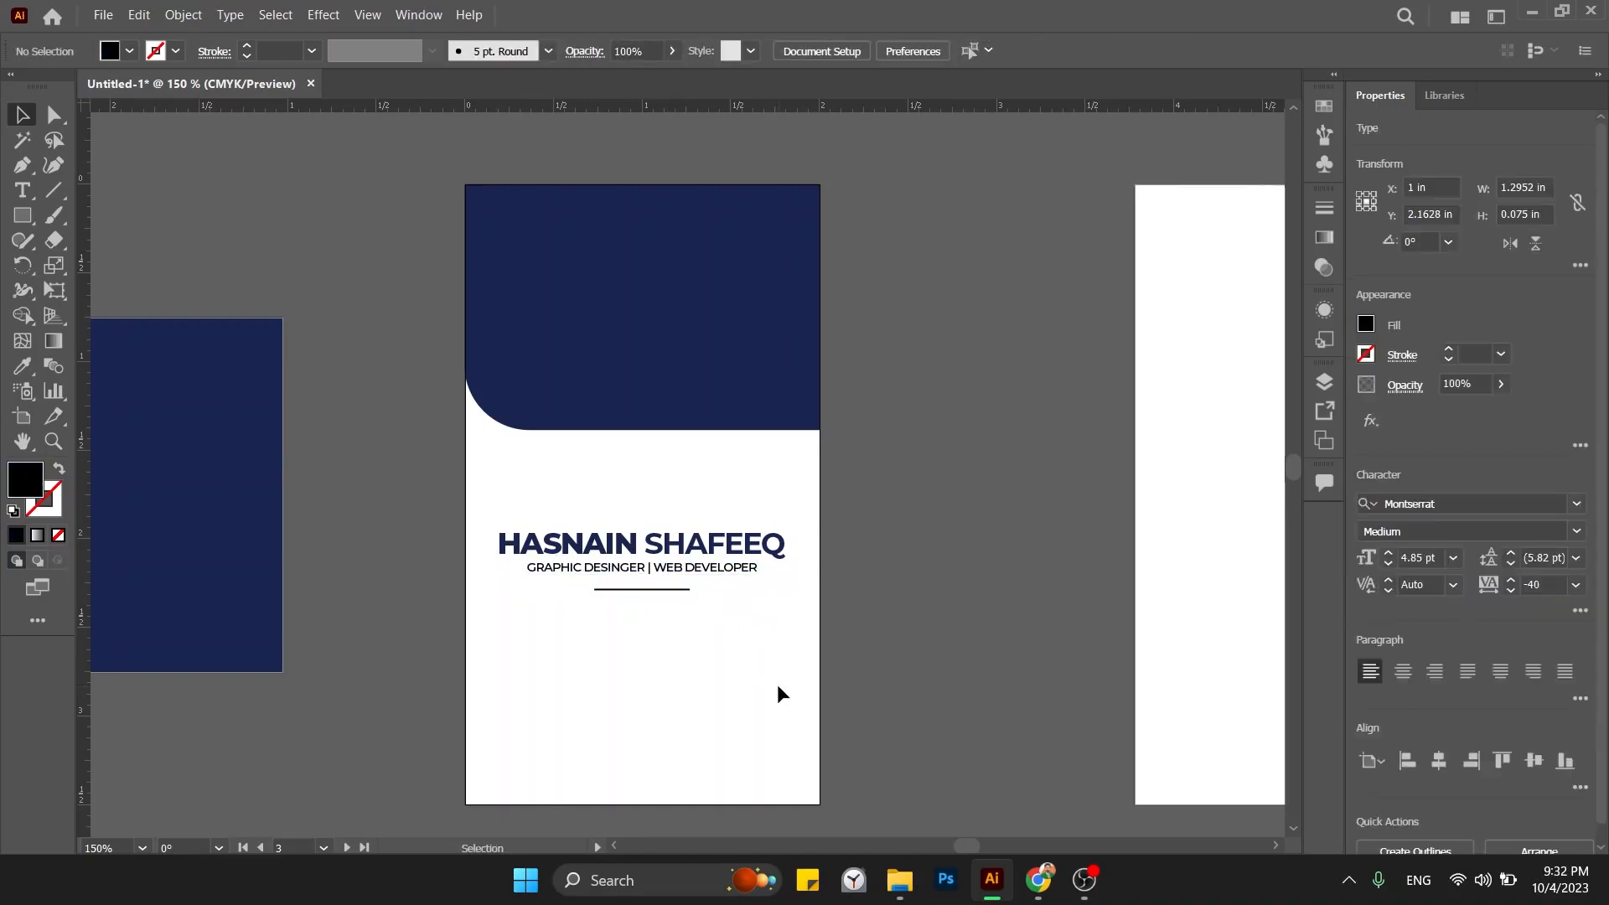
click(693, 563)
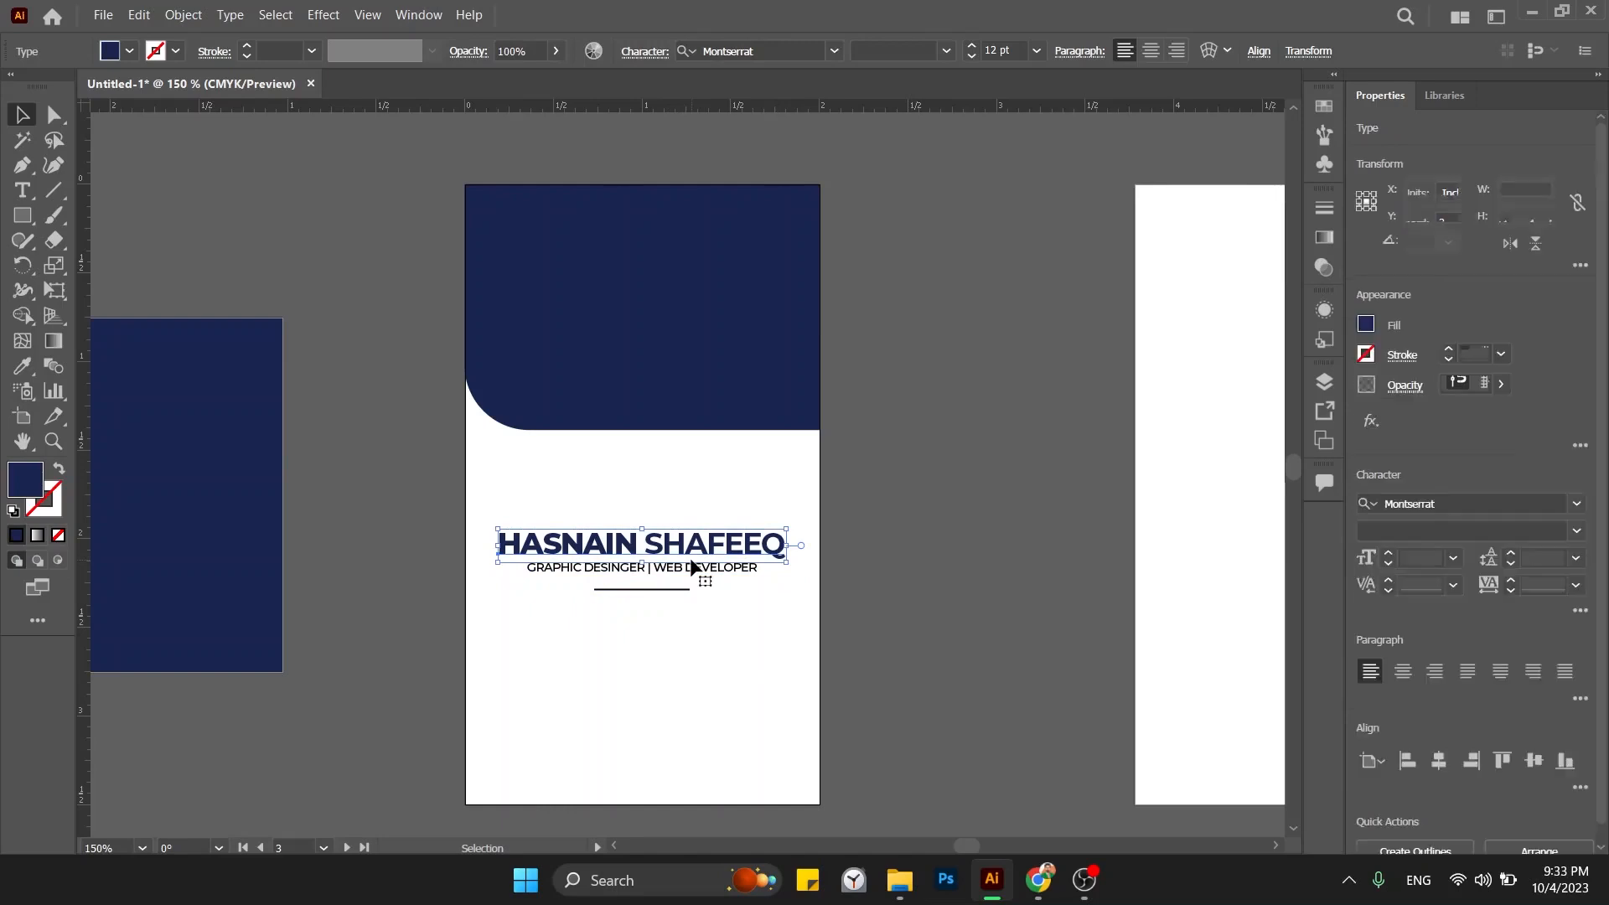
key(Up)
click(651, 587)
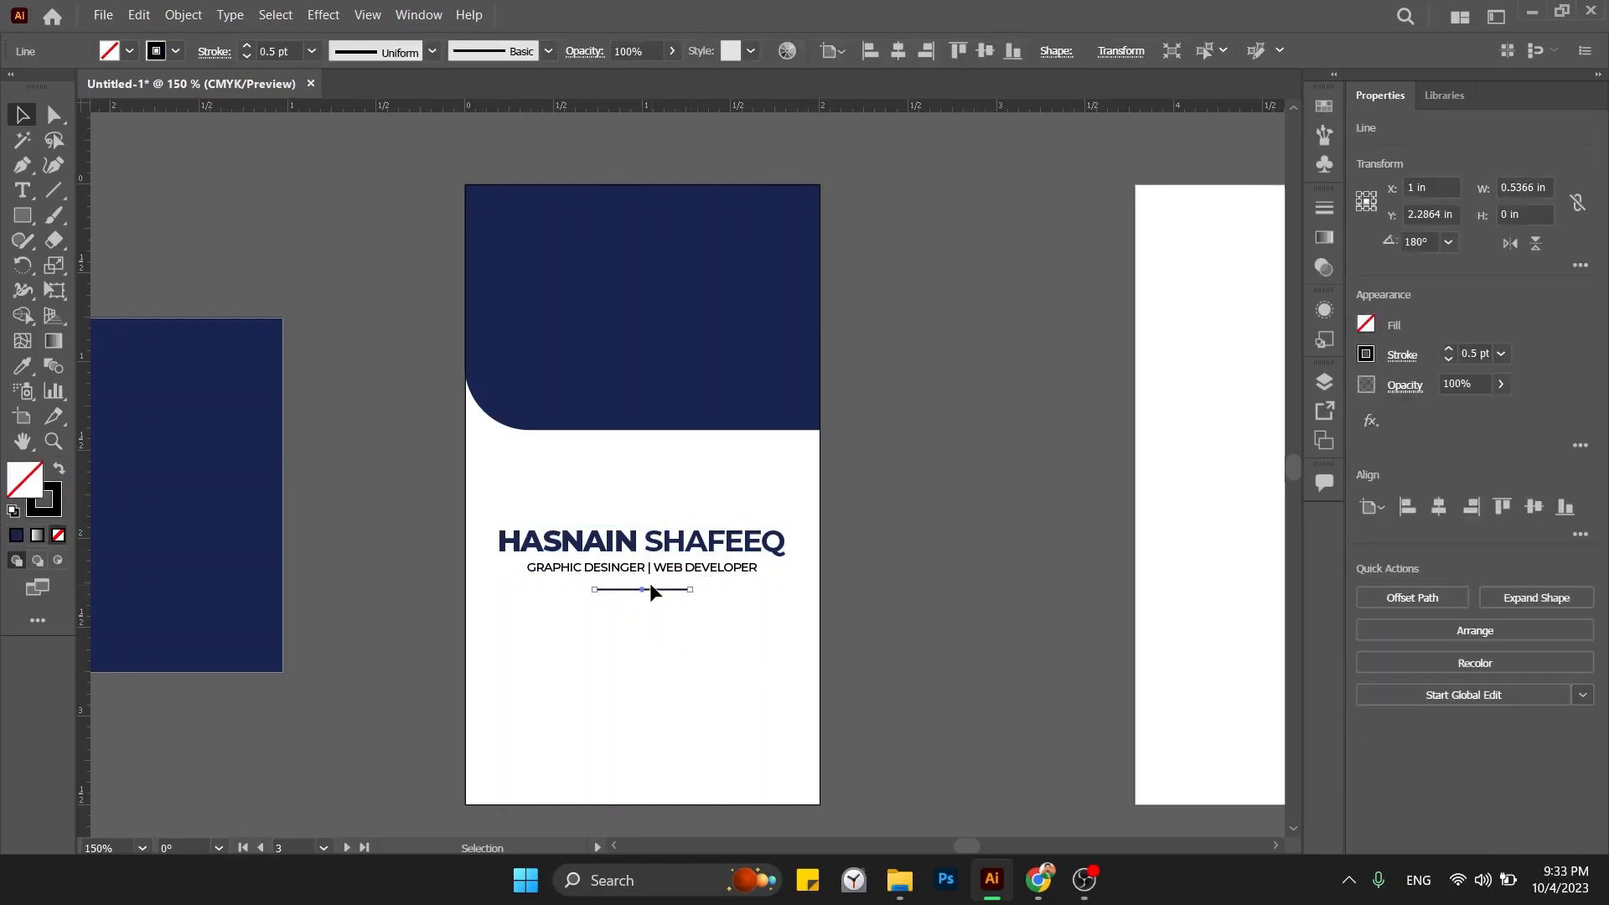
click(652, 543)
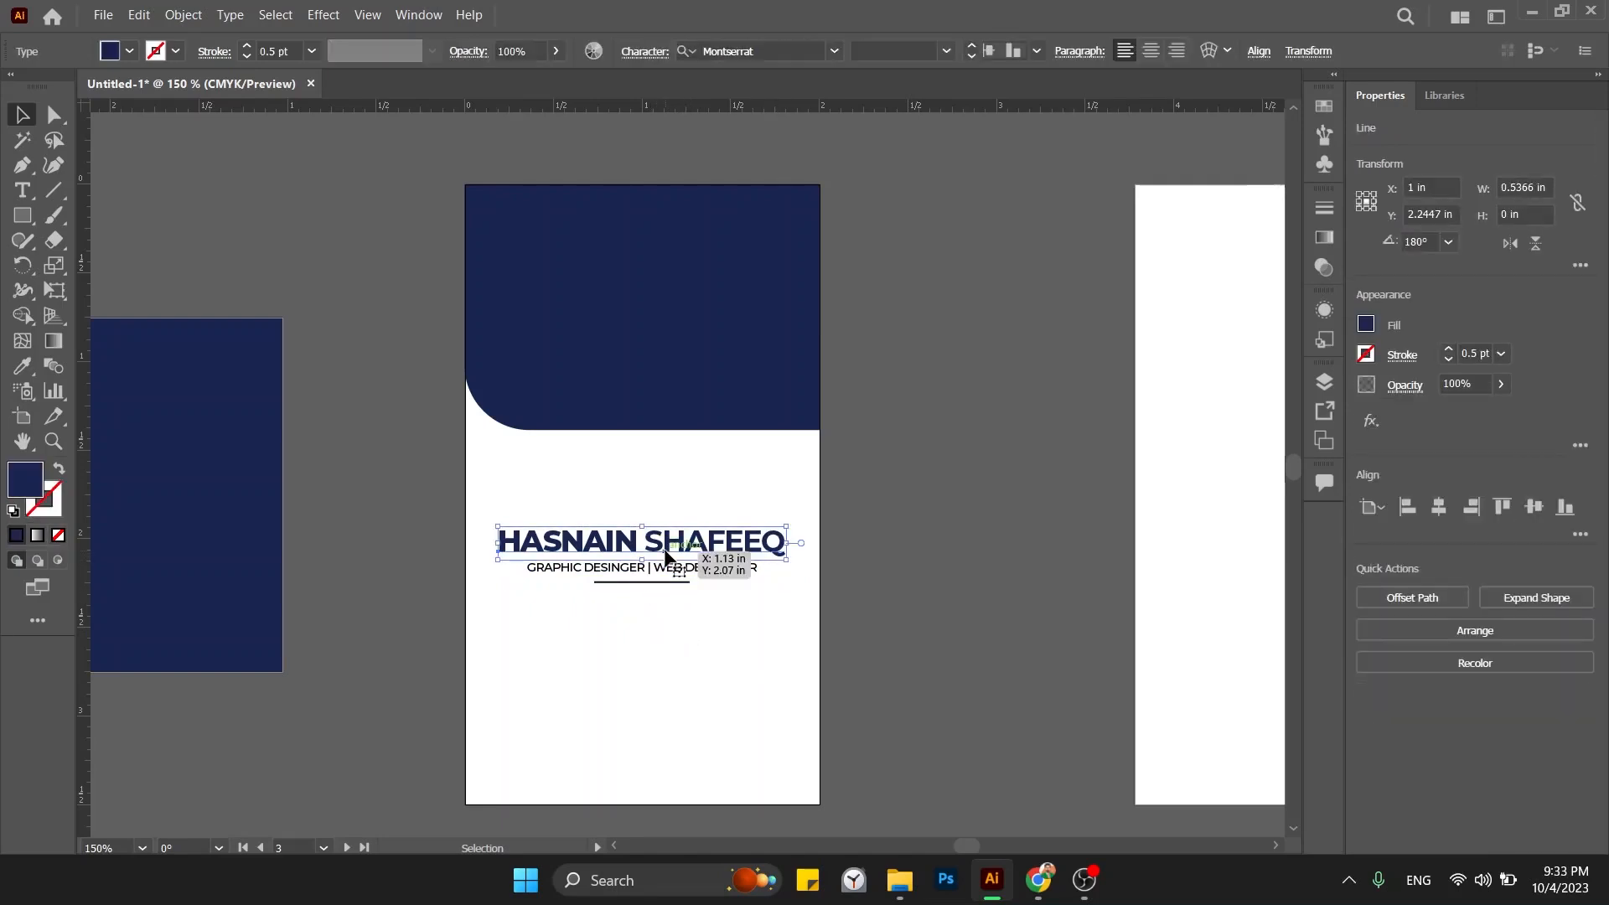
drag(653, 543, 848, 540)
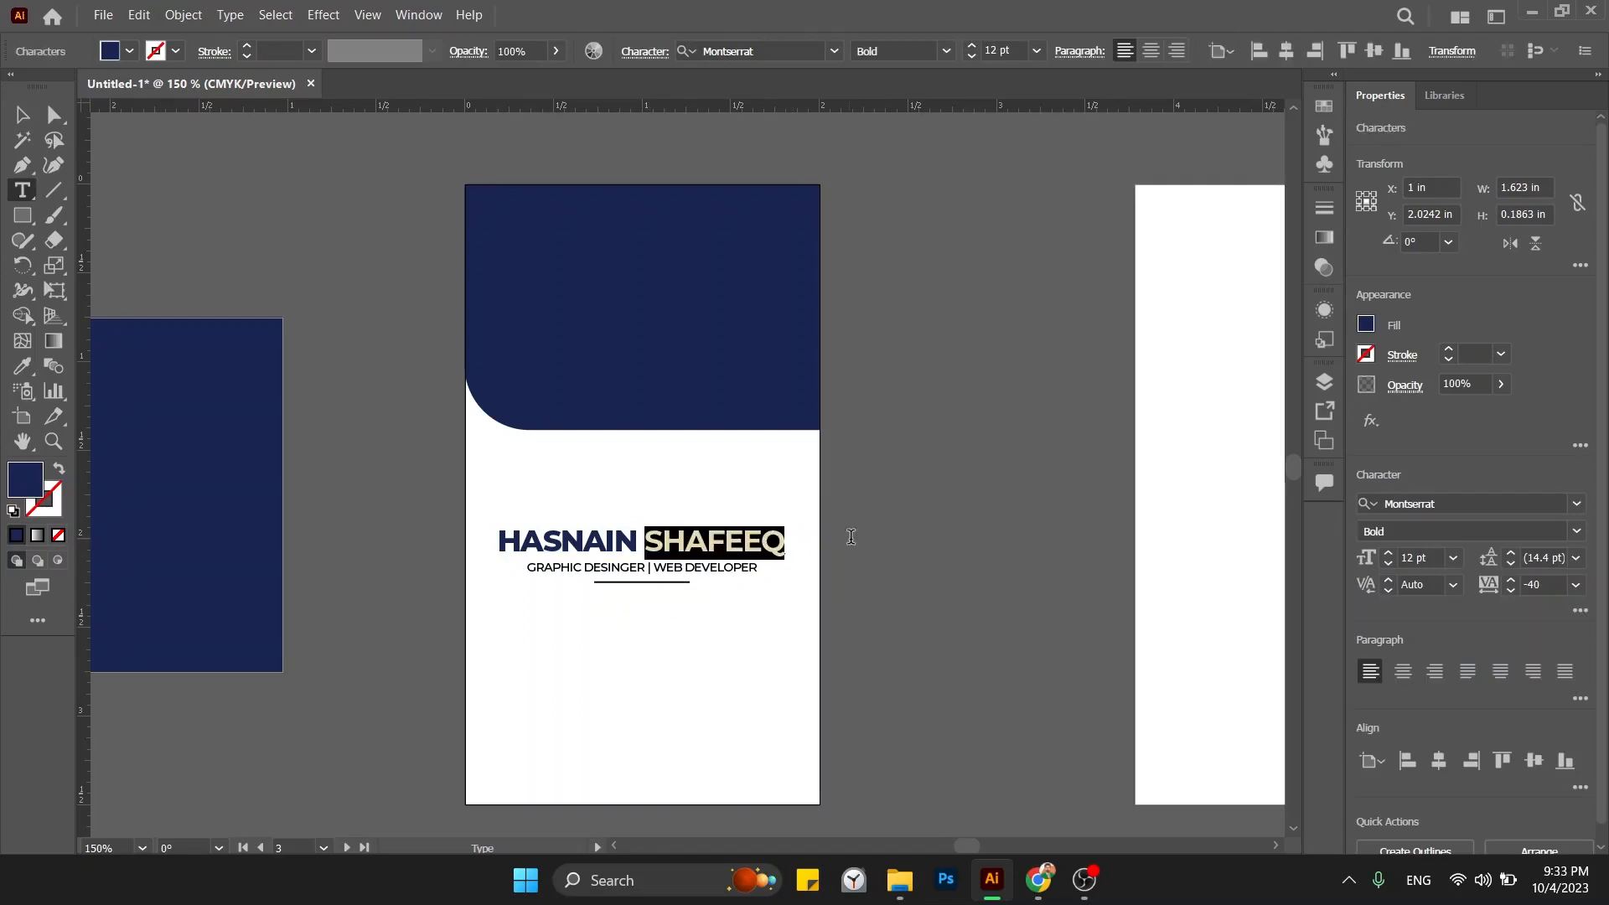
key(BackSpace)
key(BackSpace)
key(BackSpace)
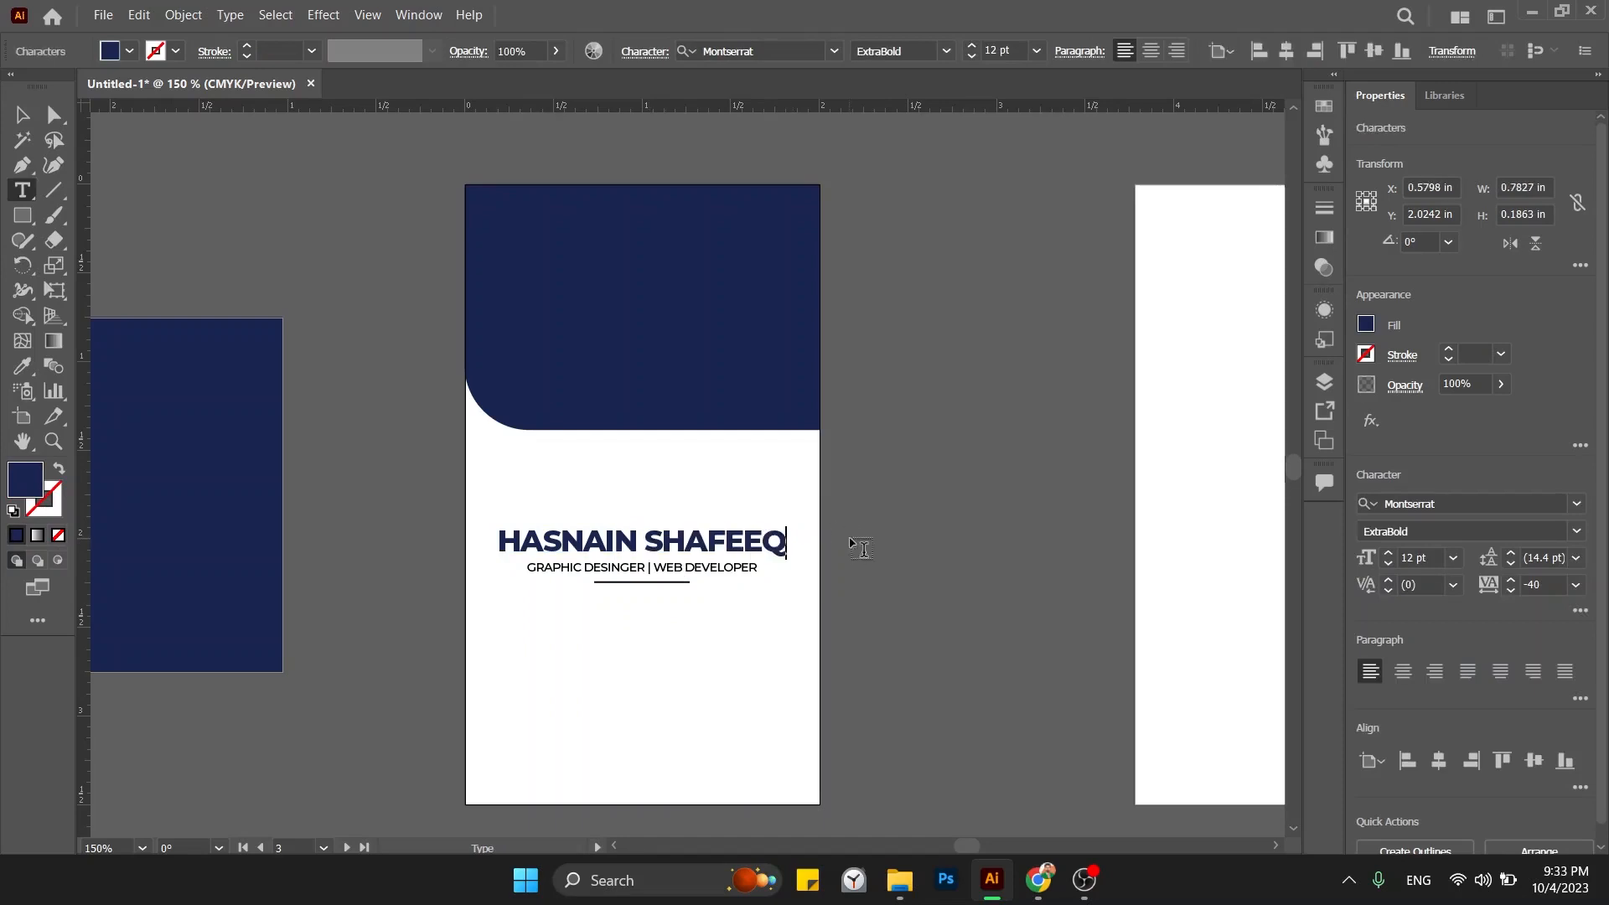
key(Escape)
Move the heading, subtitle and divider up together by about 0.2 in.
click(923, 560)
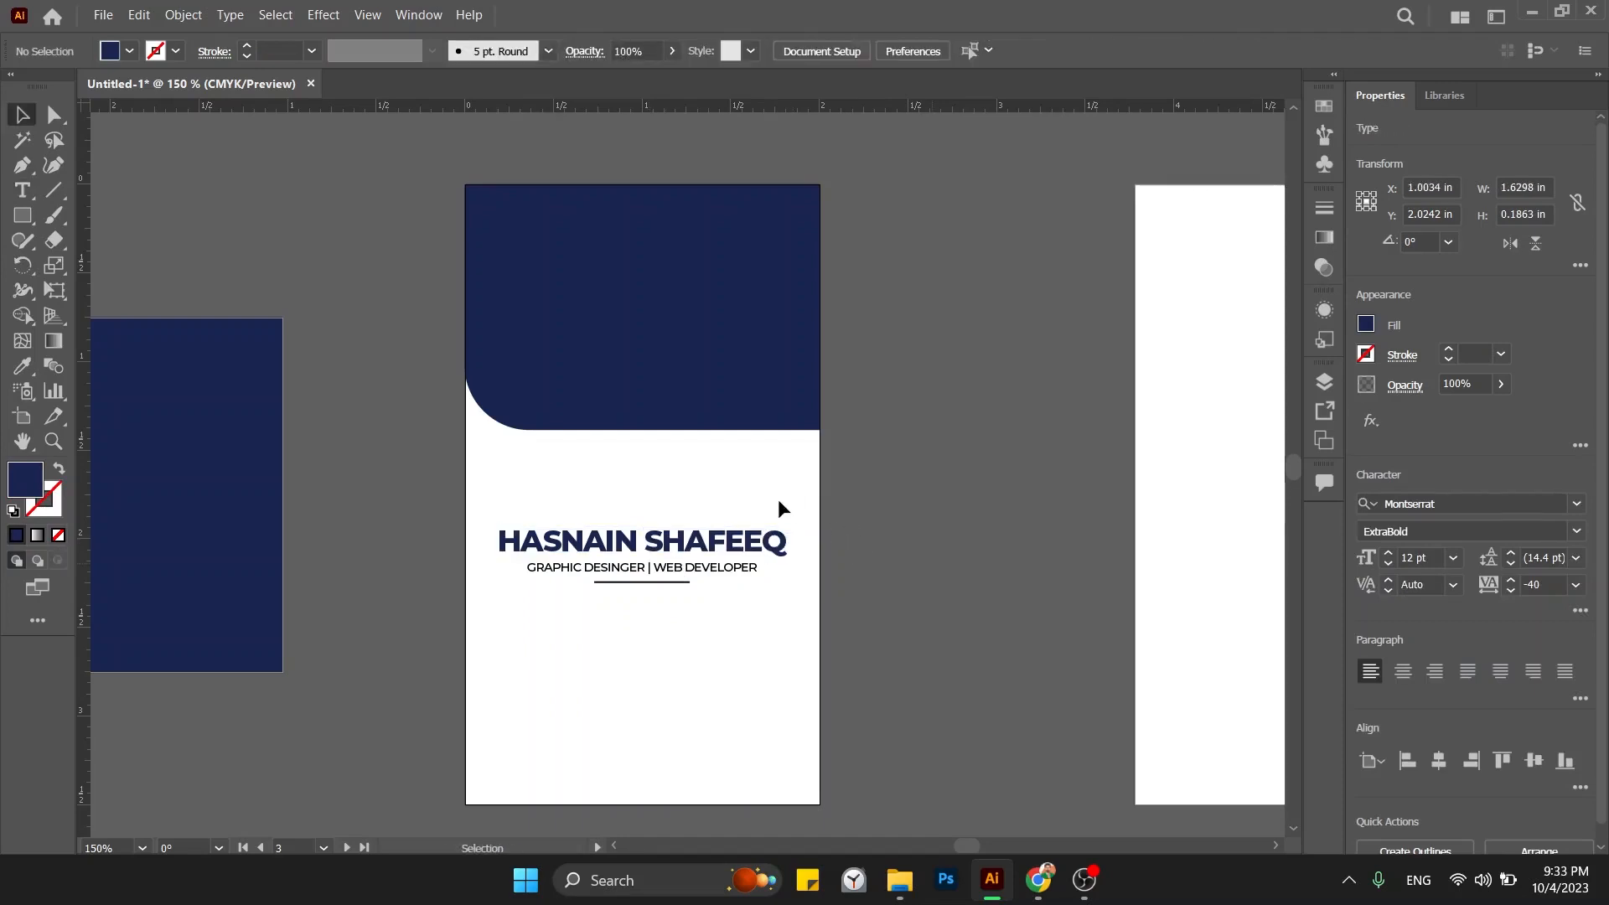
drag(767, 493, 675, 625)
drag(691, 543, 690, 508)
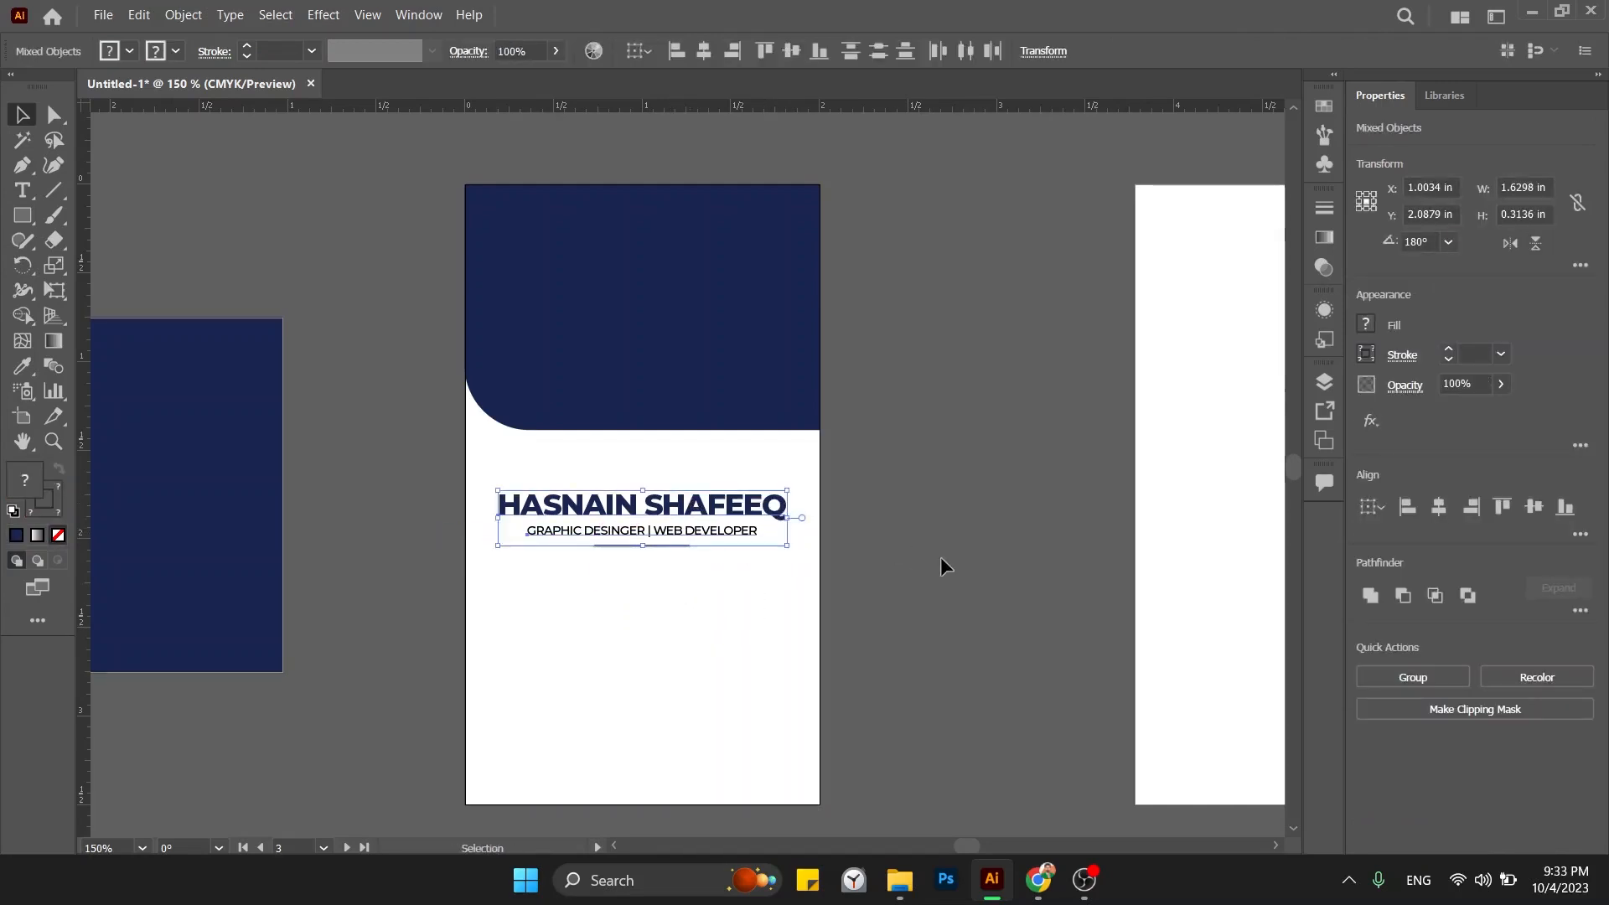
click(940, 557)
Duplicate the subtitle below itself, retype it as 'P', then delete that placeholder copy.
scroll(751, 569, down, 1)
scroll(751, 570, left, 1)
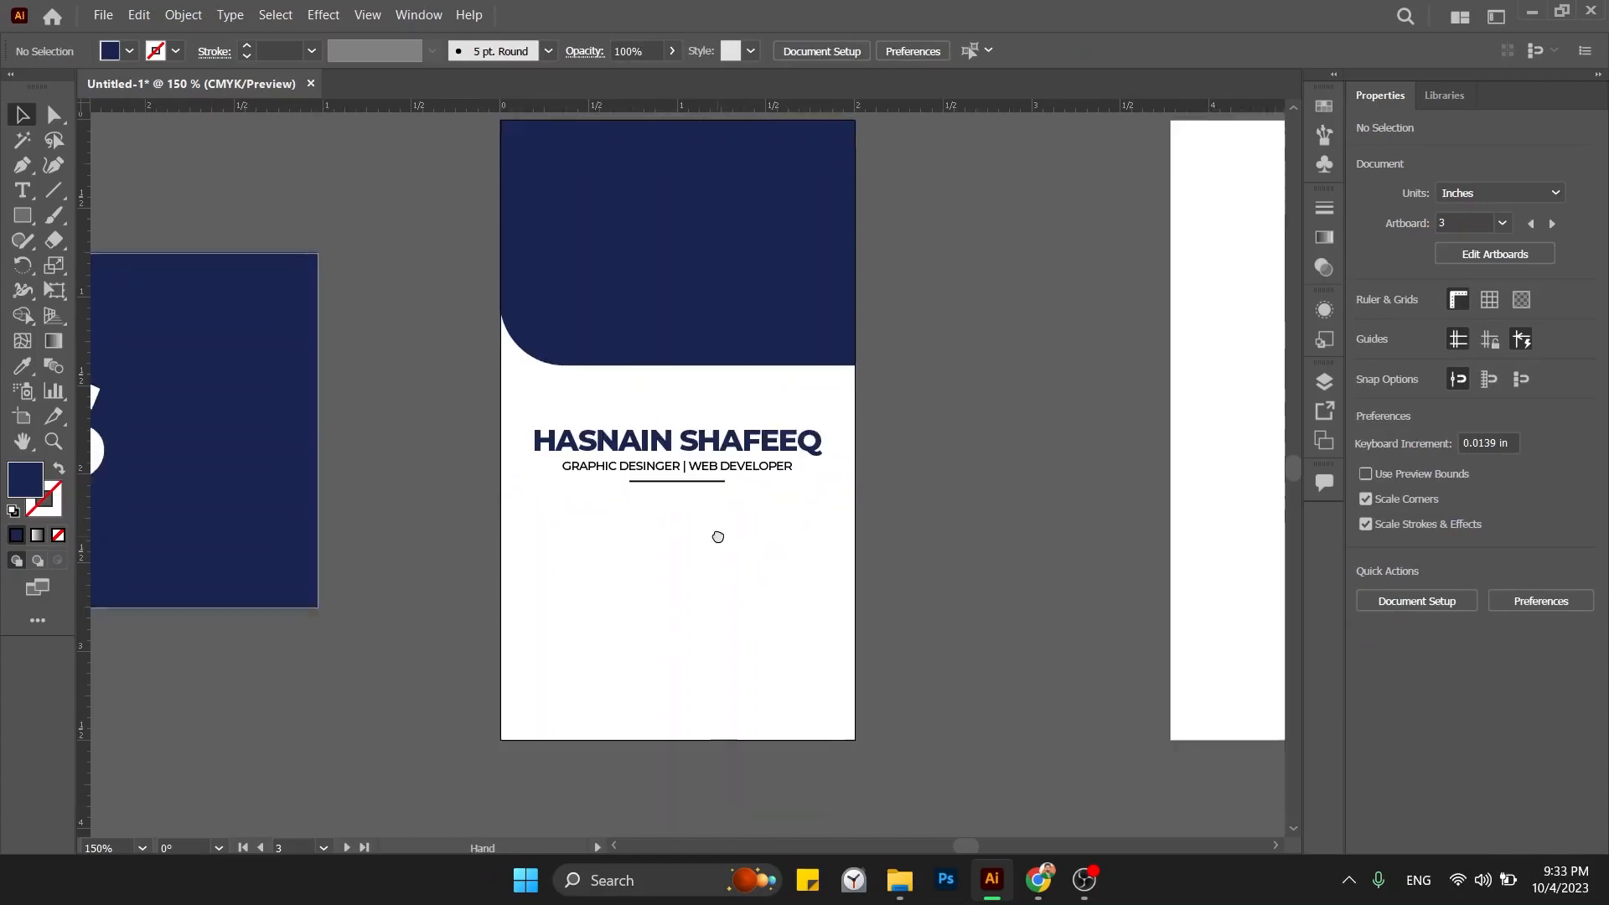
drag(721, 470, 720, 536)
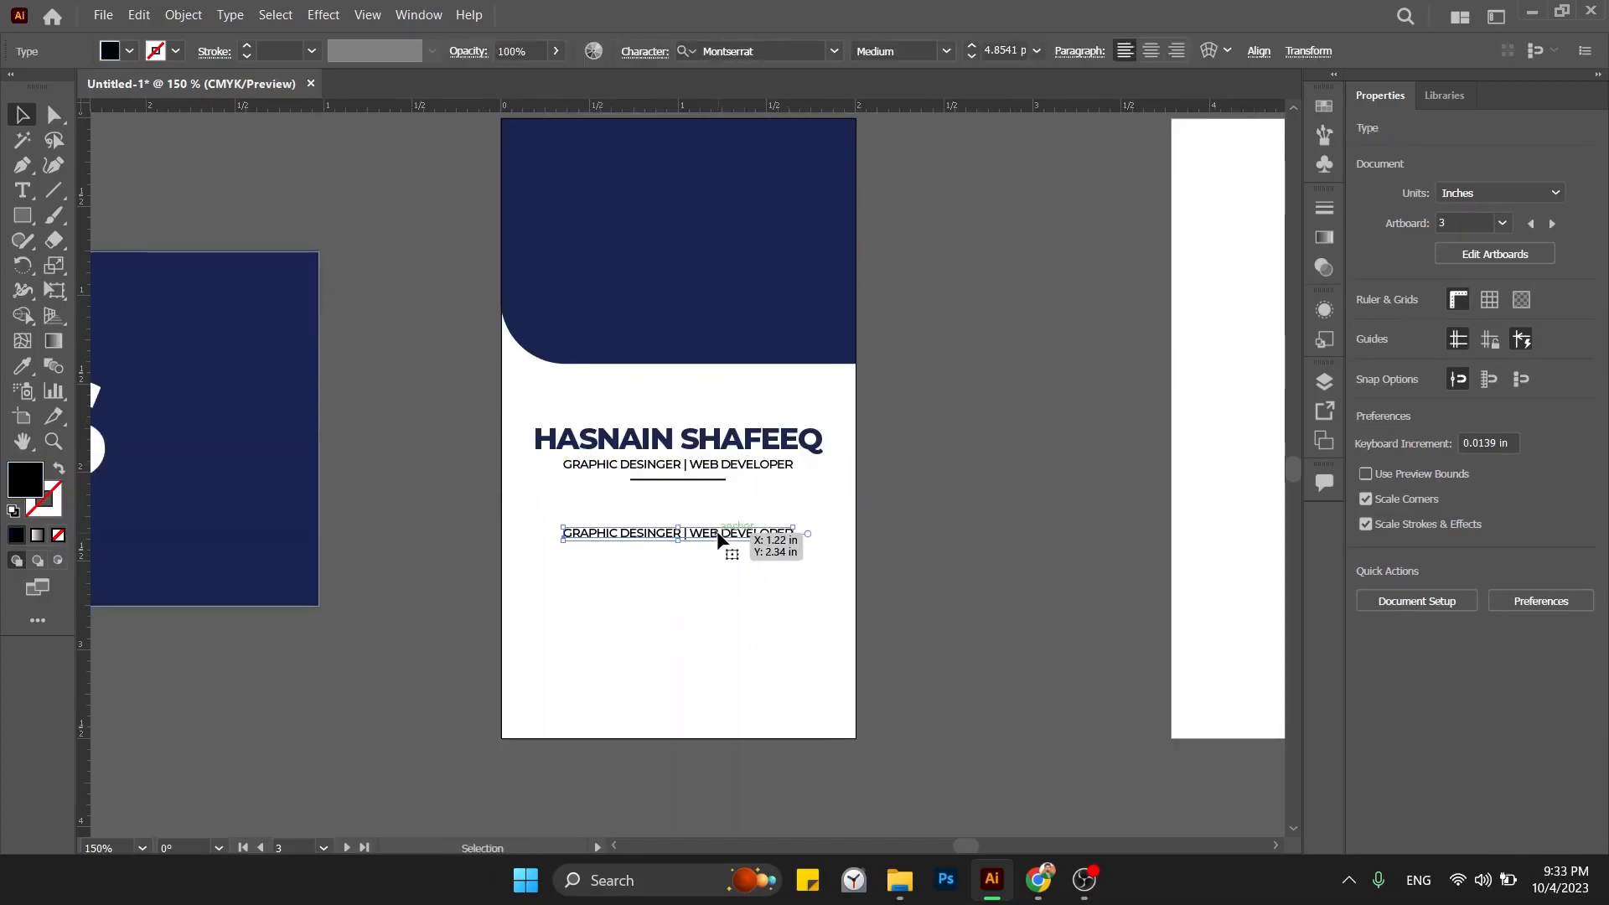
double_click(718, 531)
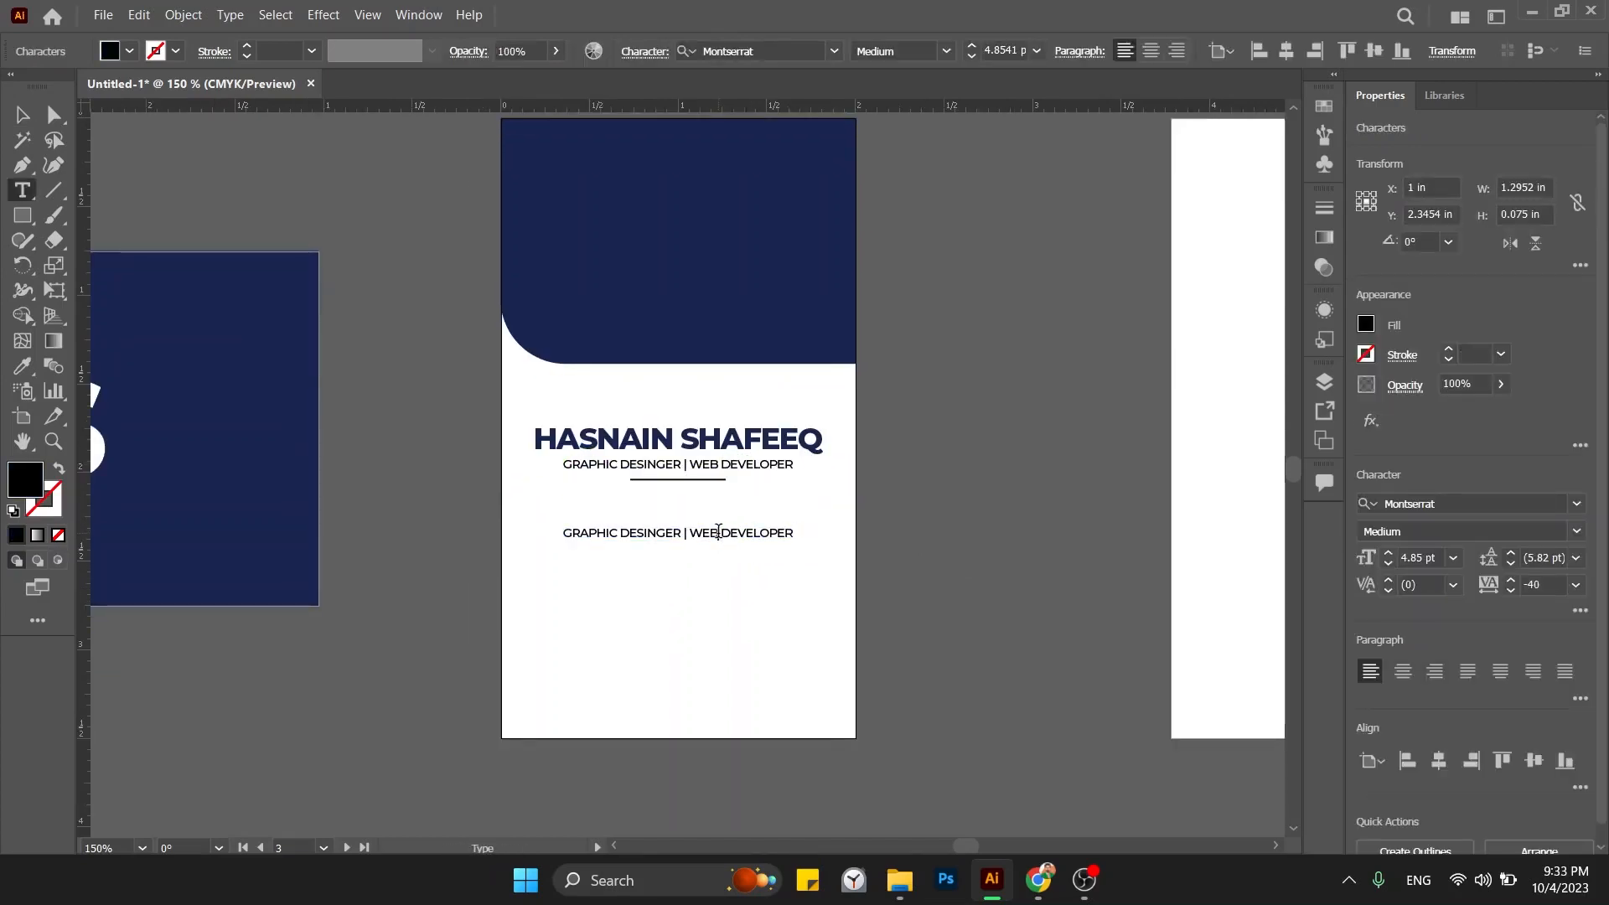
key(ctrl+a)
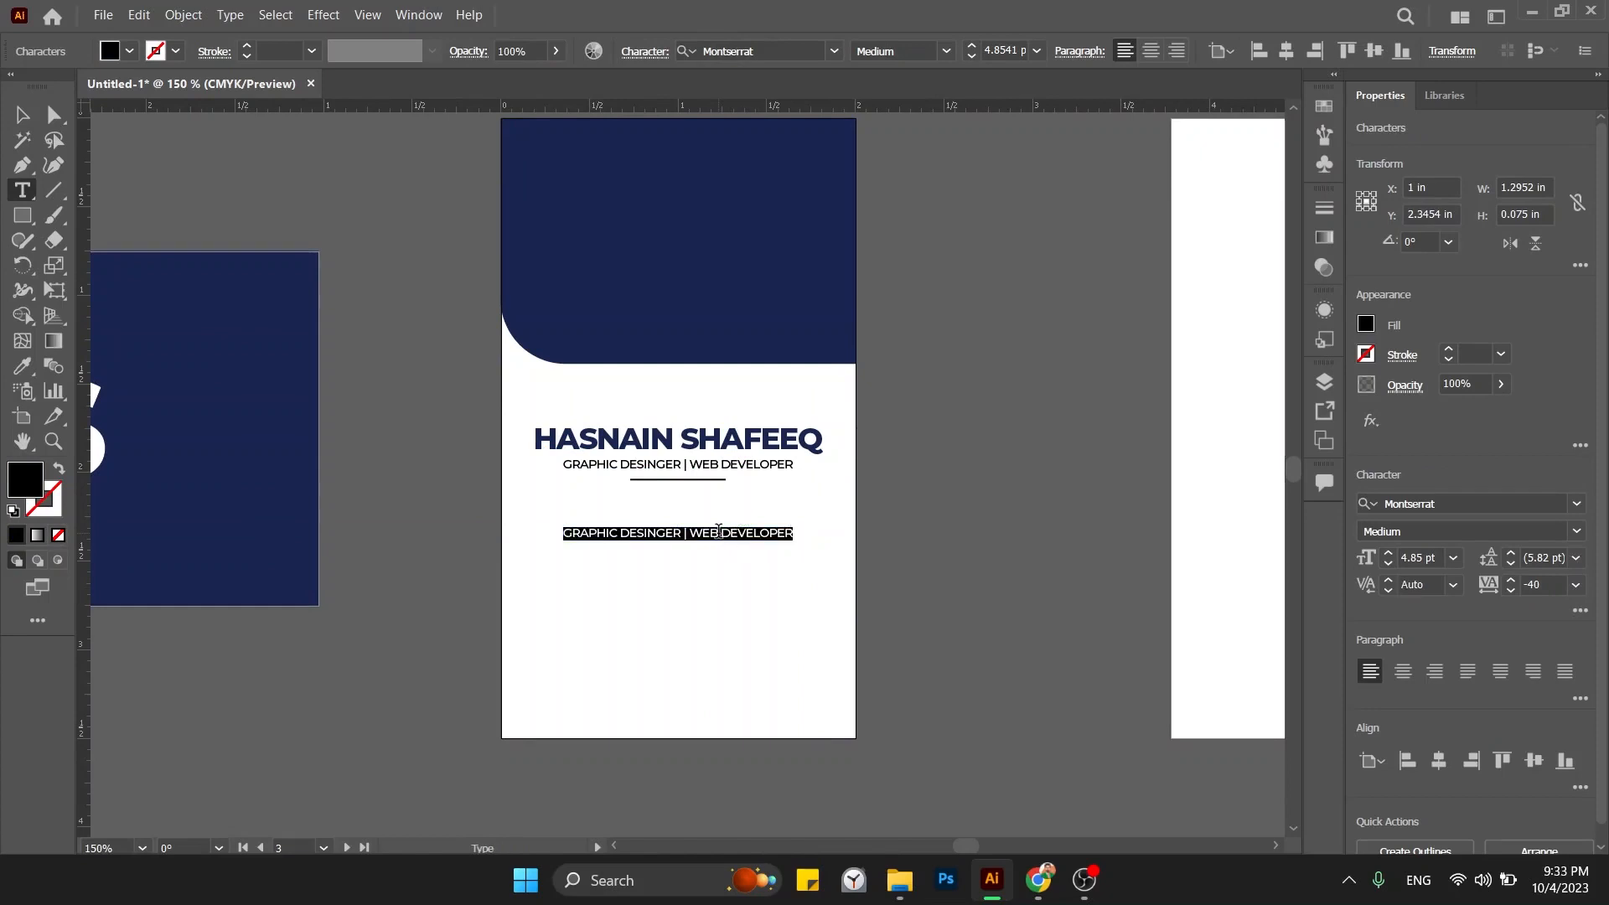
text(Phone:)
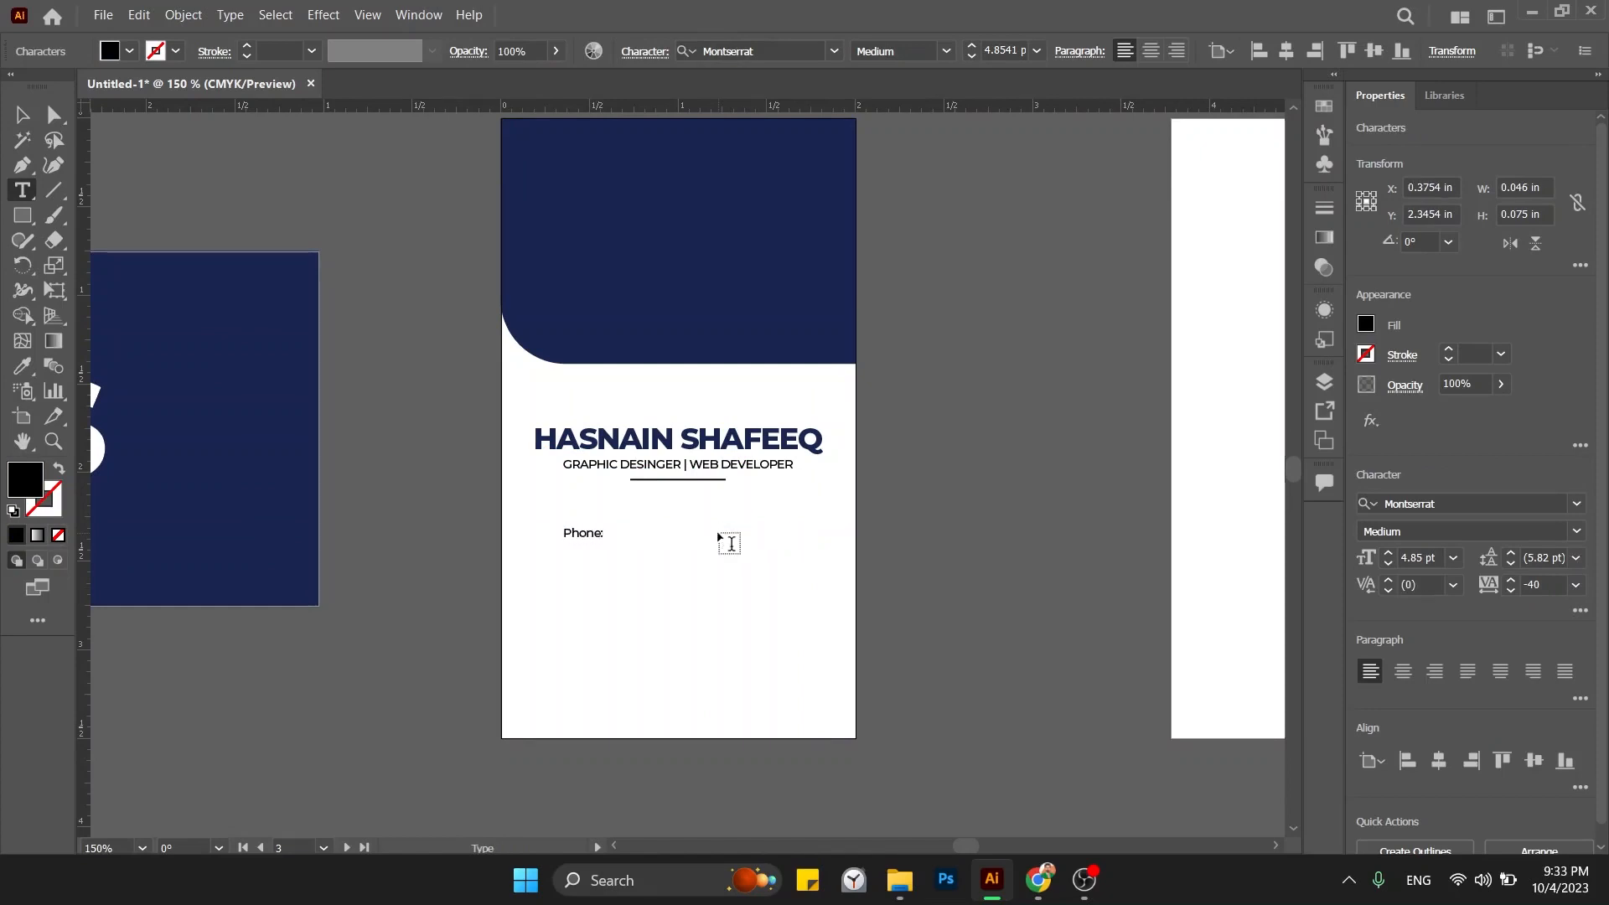
key(Escape)
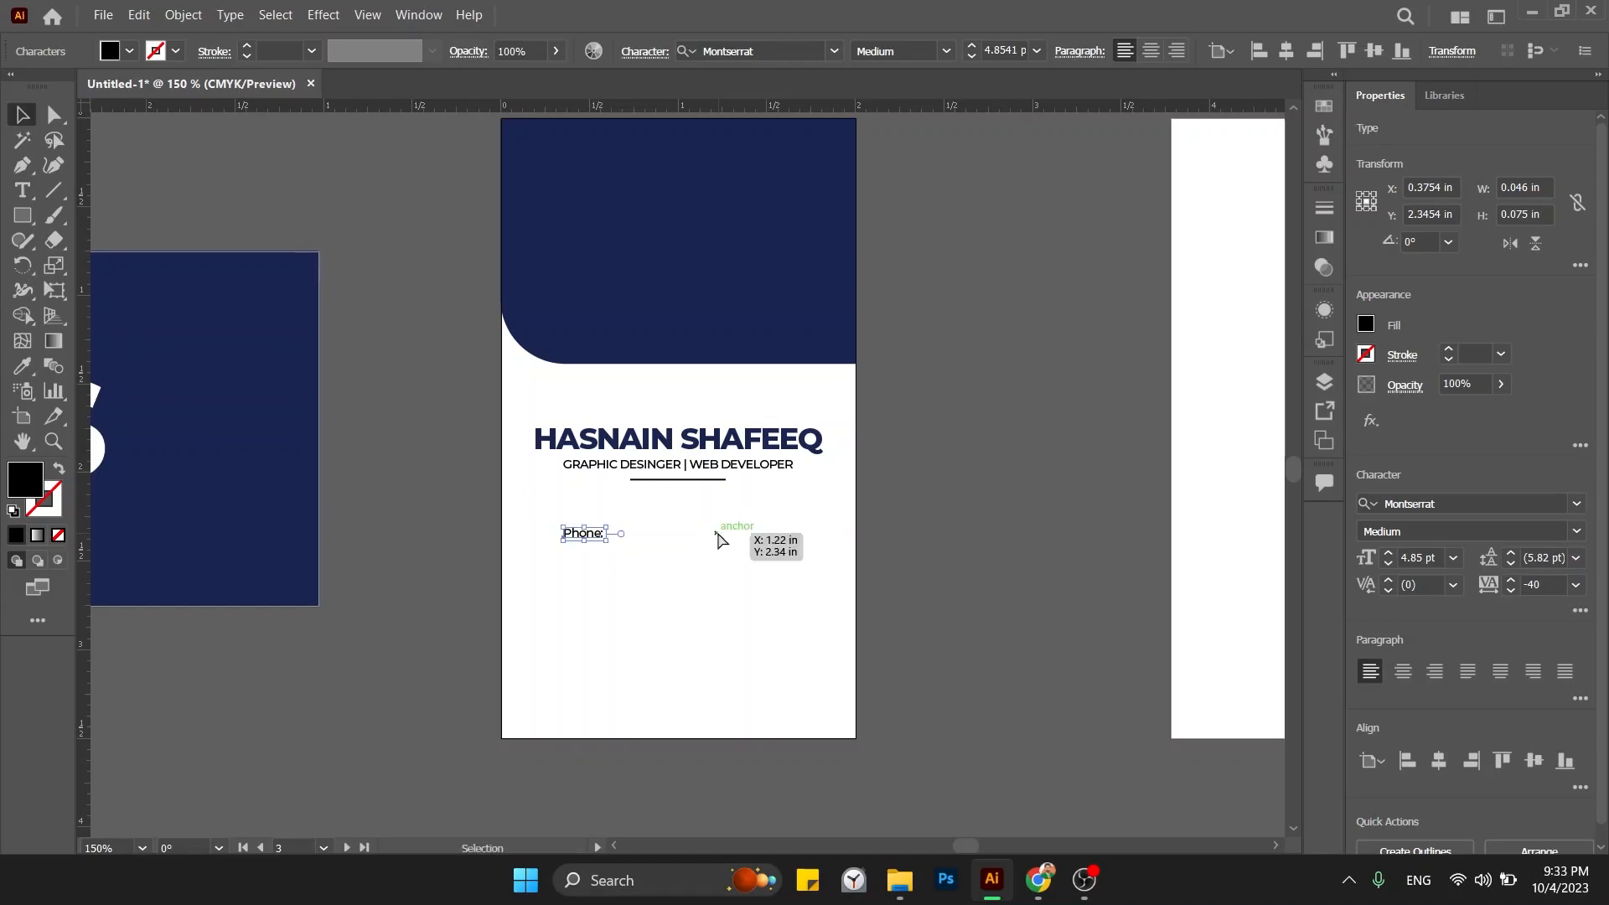
key(Delete)
Move the contact icon rows from the horizontal card onto the vertical card and match the card's text style with the Eyedropper.
key(ctrl+minus)
scroll(717, 531, left, 5)
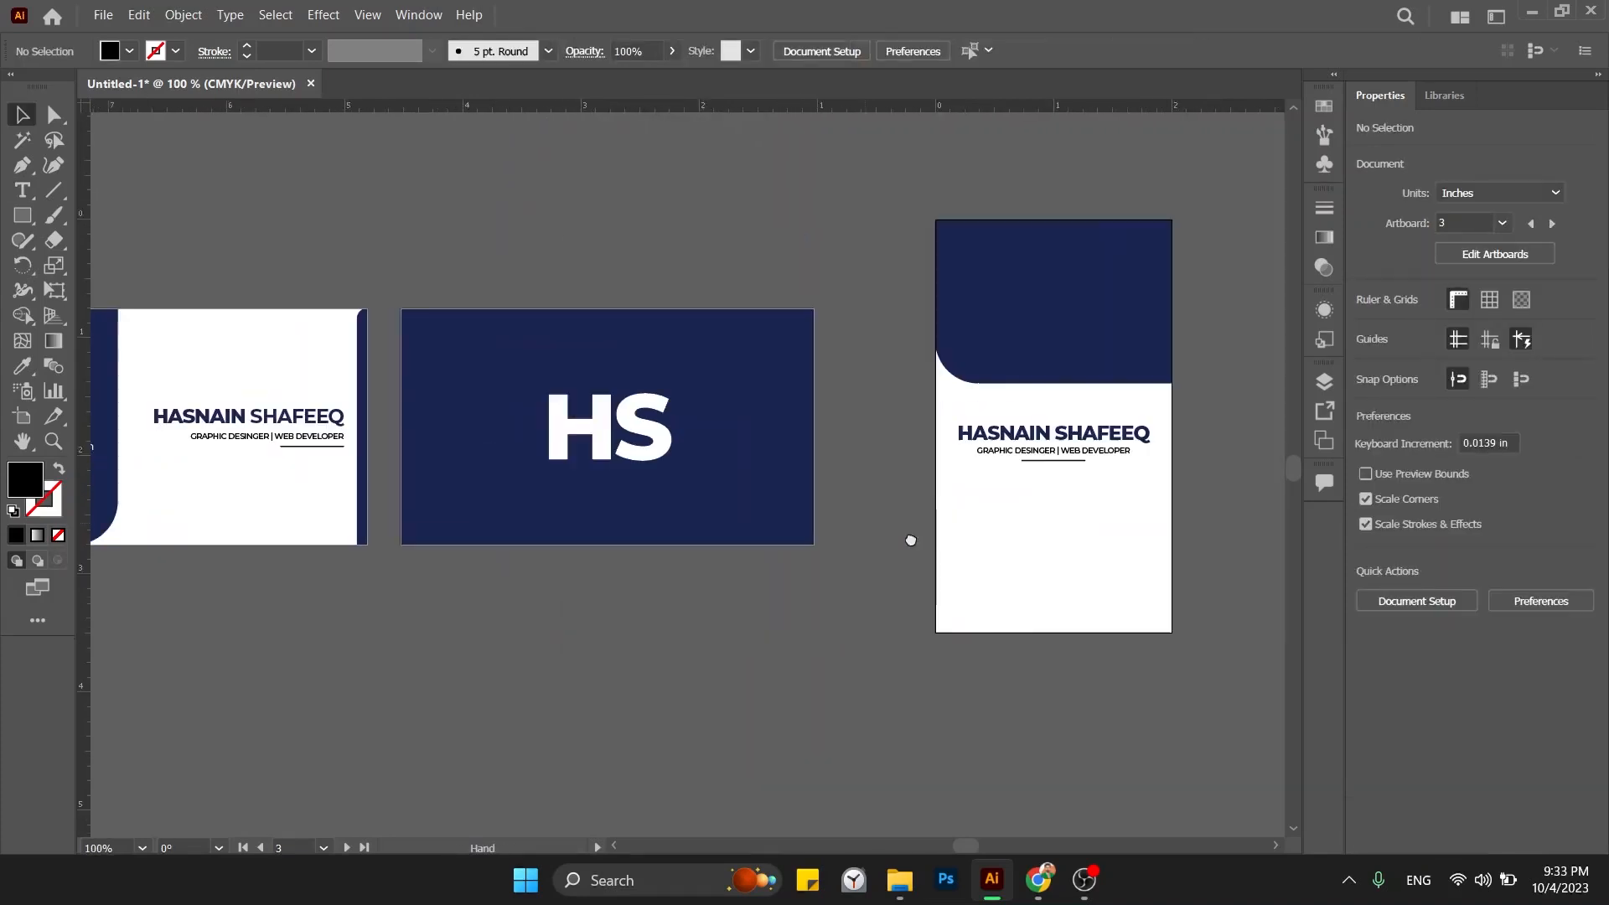
drag(121, 419, 1125, 545)
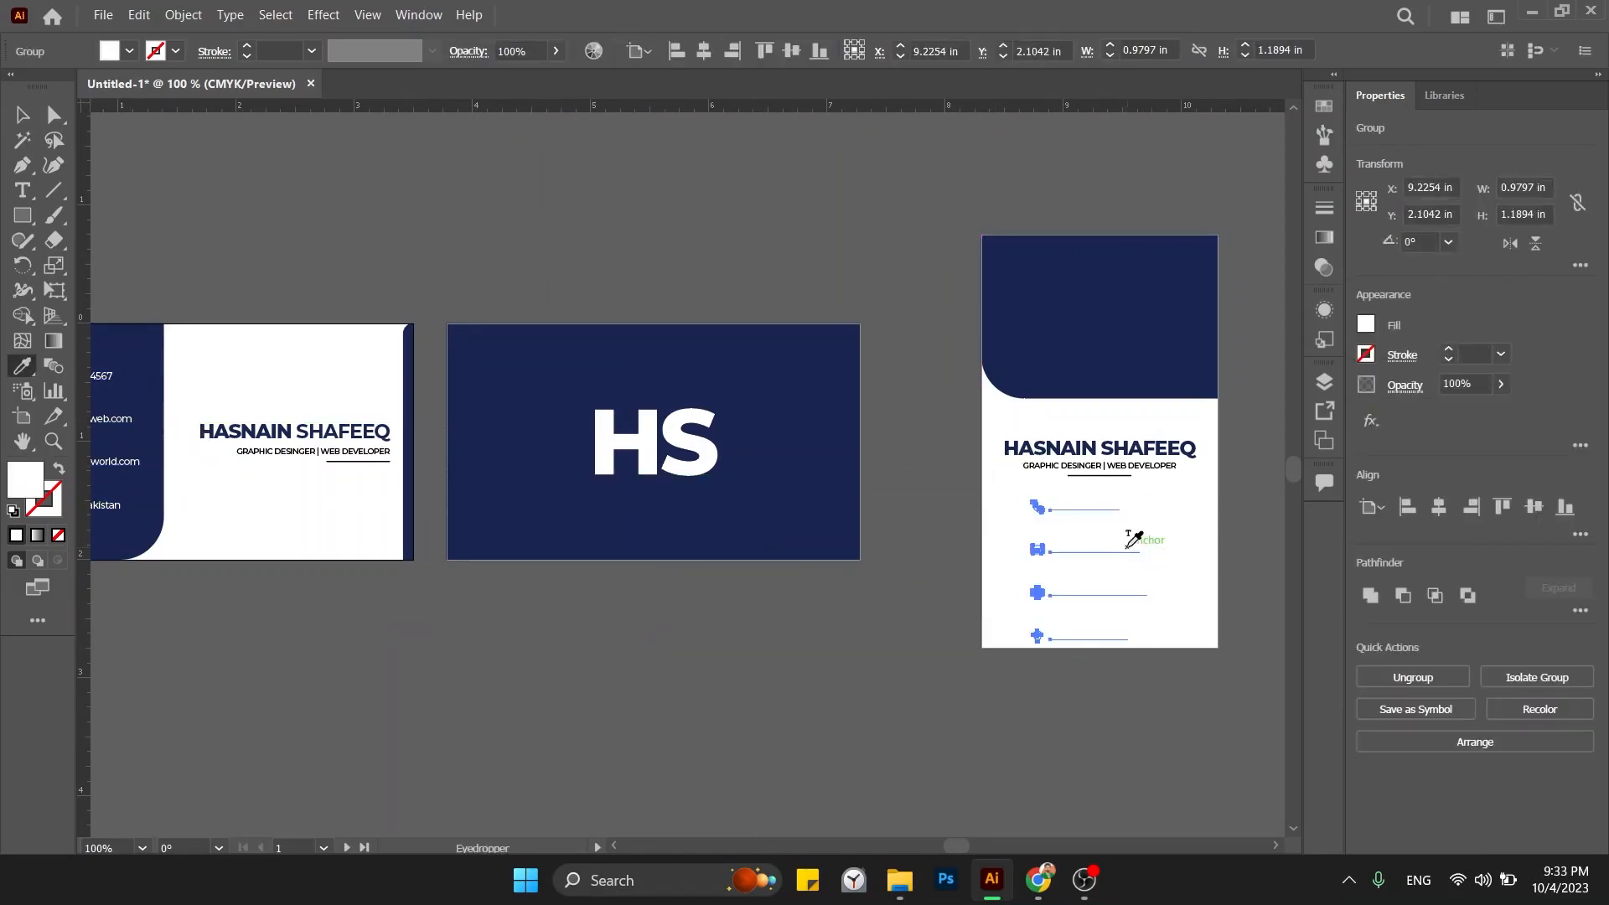
key(i)
click(361, 451)
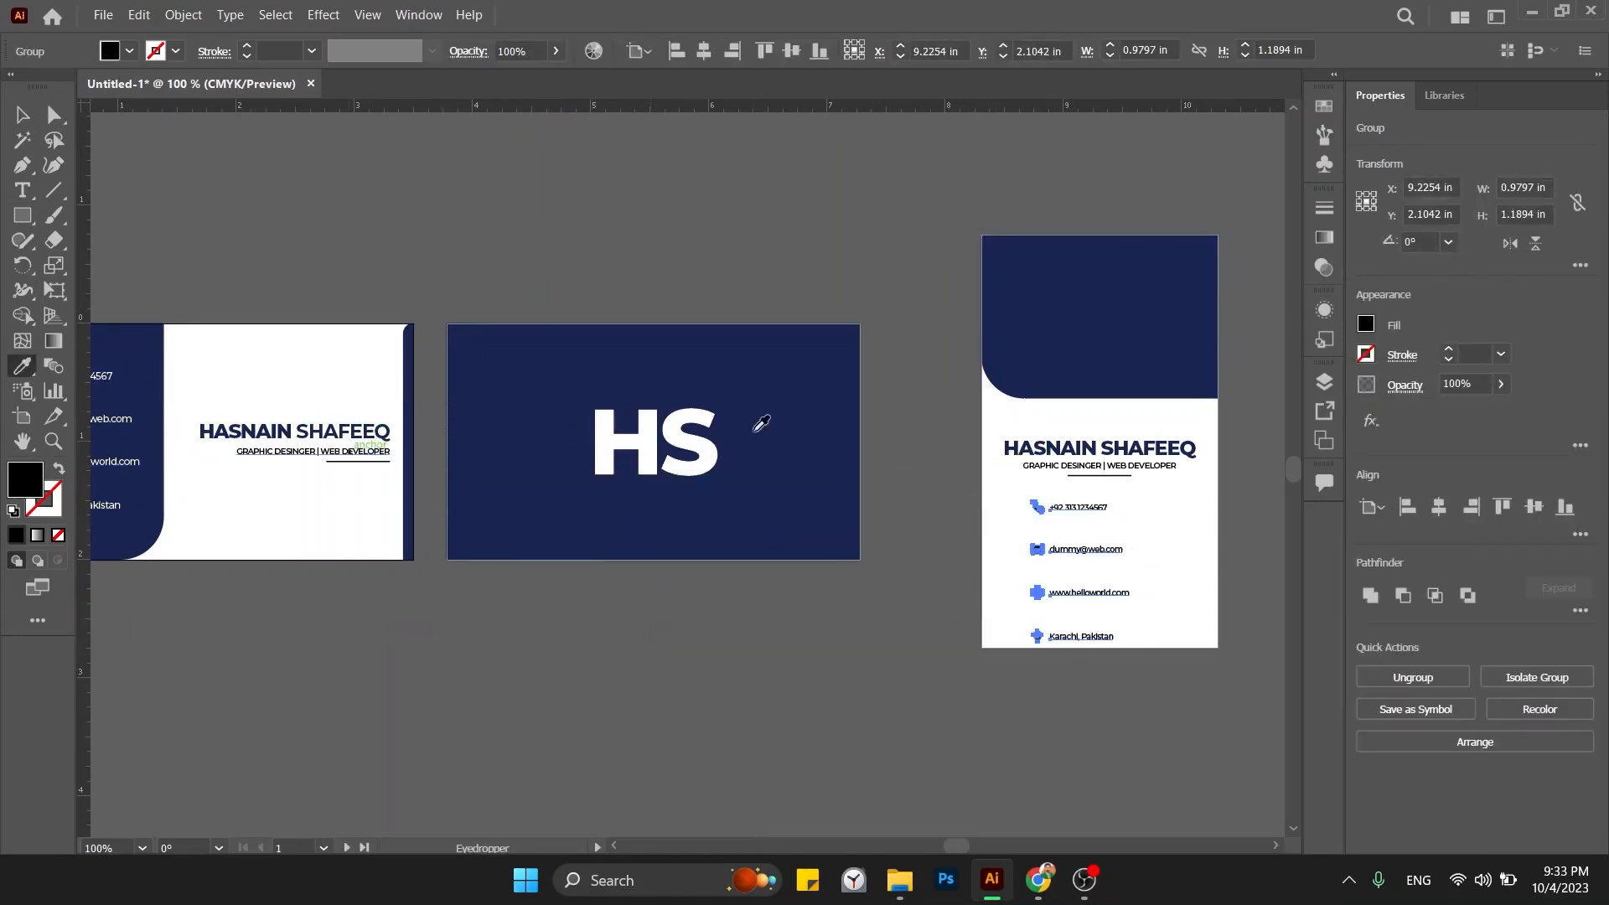
Make the contact rows' fill black in the Color Picker.
key(ctrl+plus)
key(ctrl+plus)
key(ctrl+z)
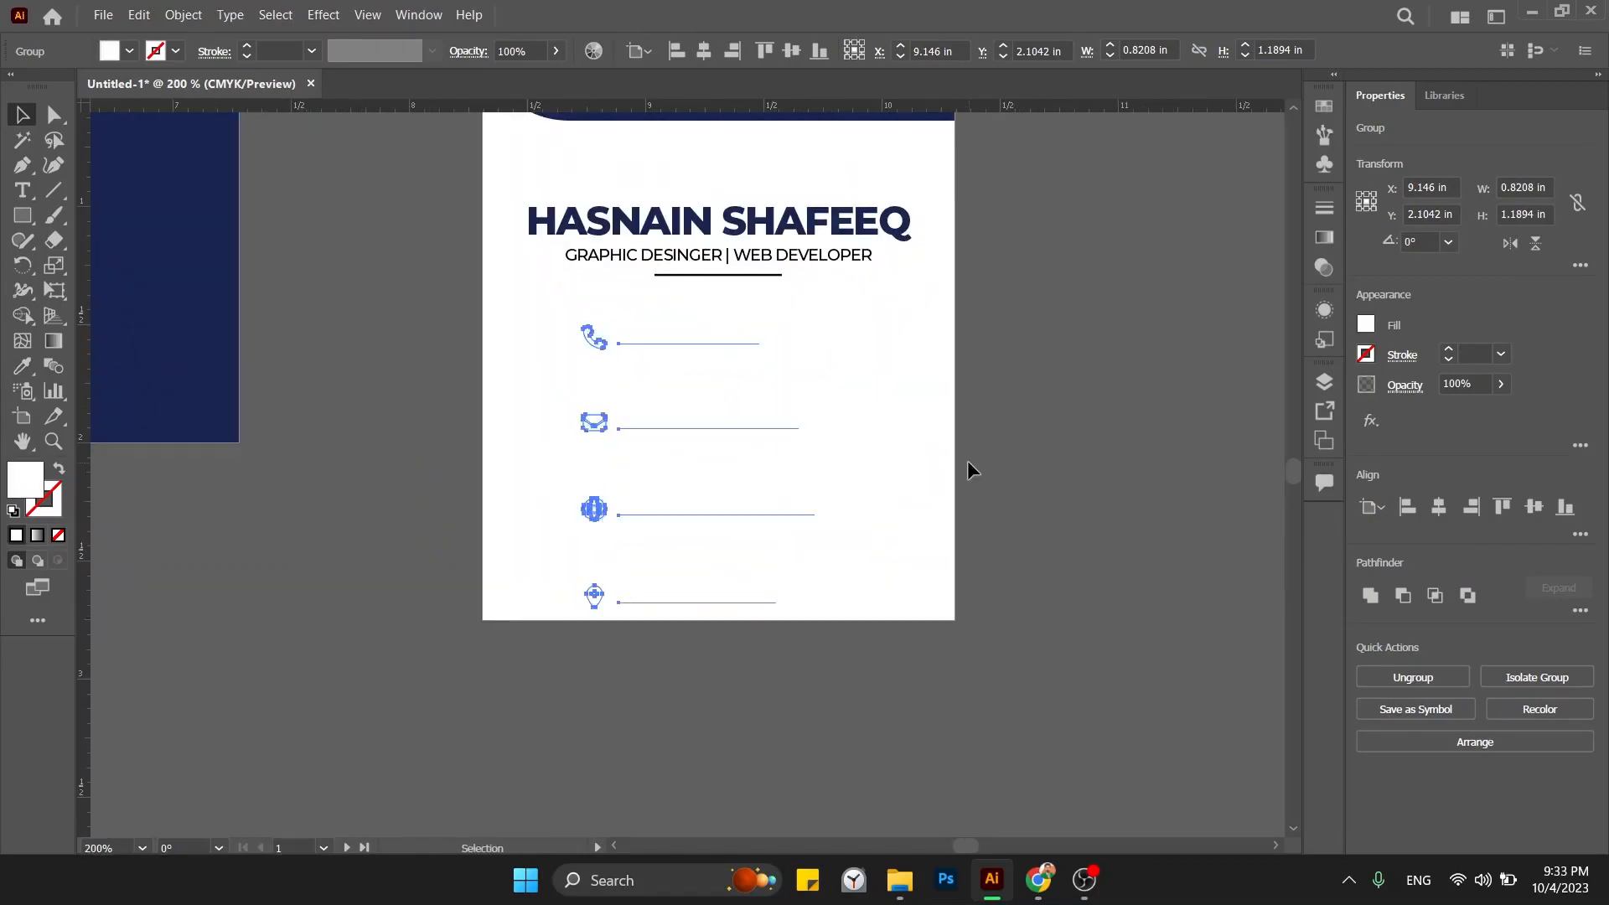
double_click(28, 484)
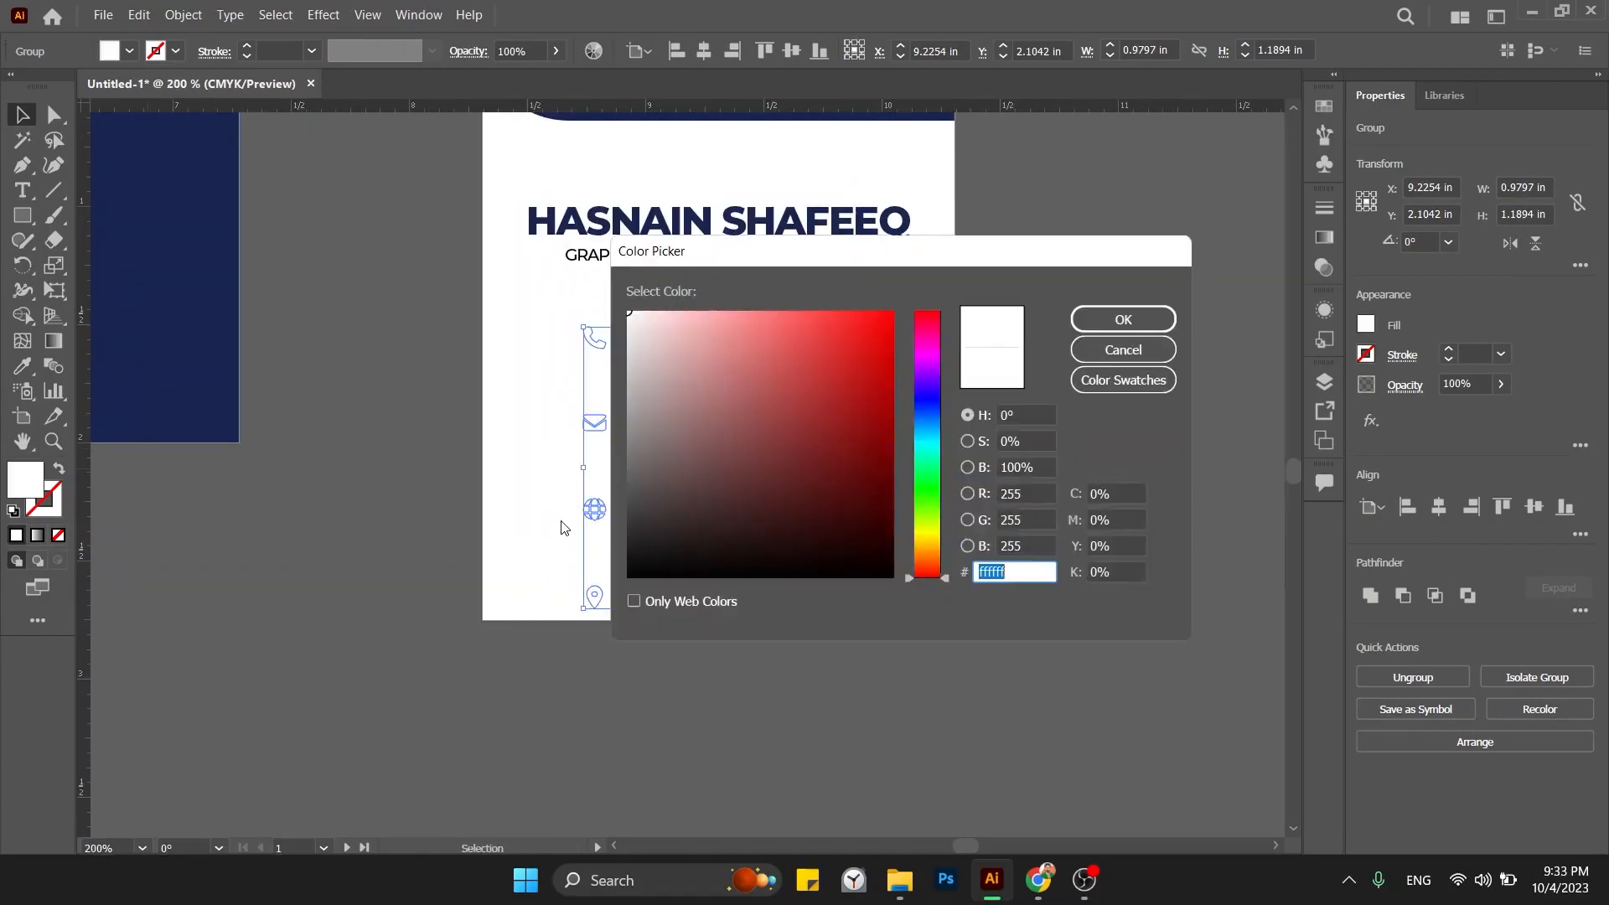
click(651, 573)
key(Return)
click(858, 471)
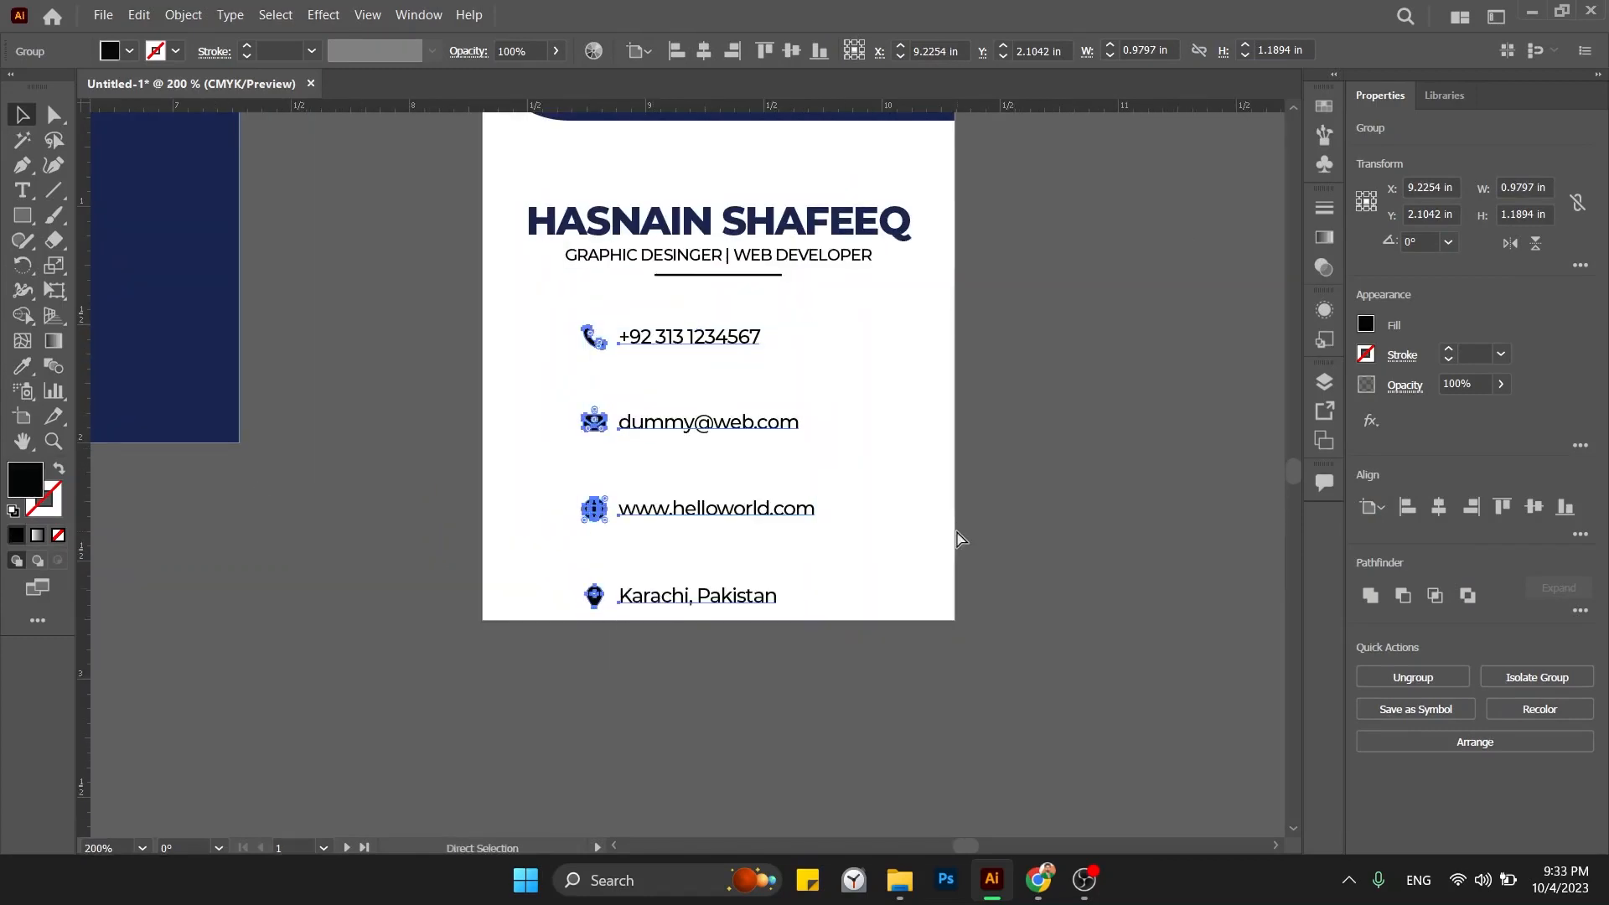
key(ctrl+minus)
key(ctrl+plus)
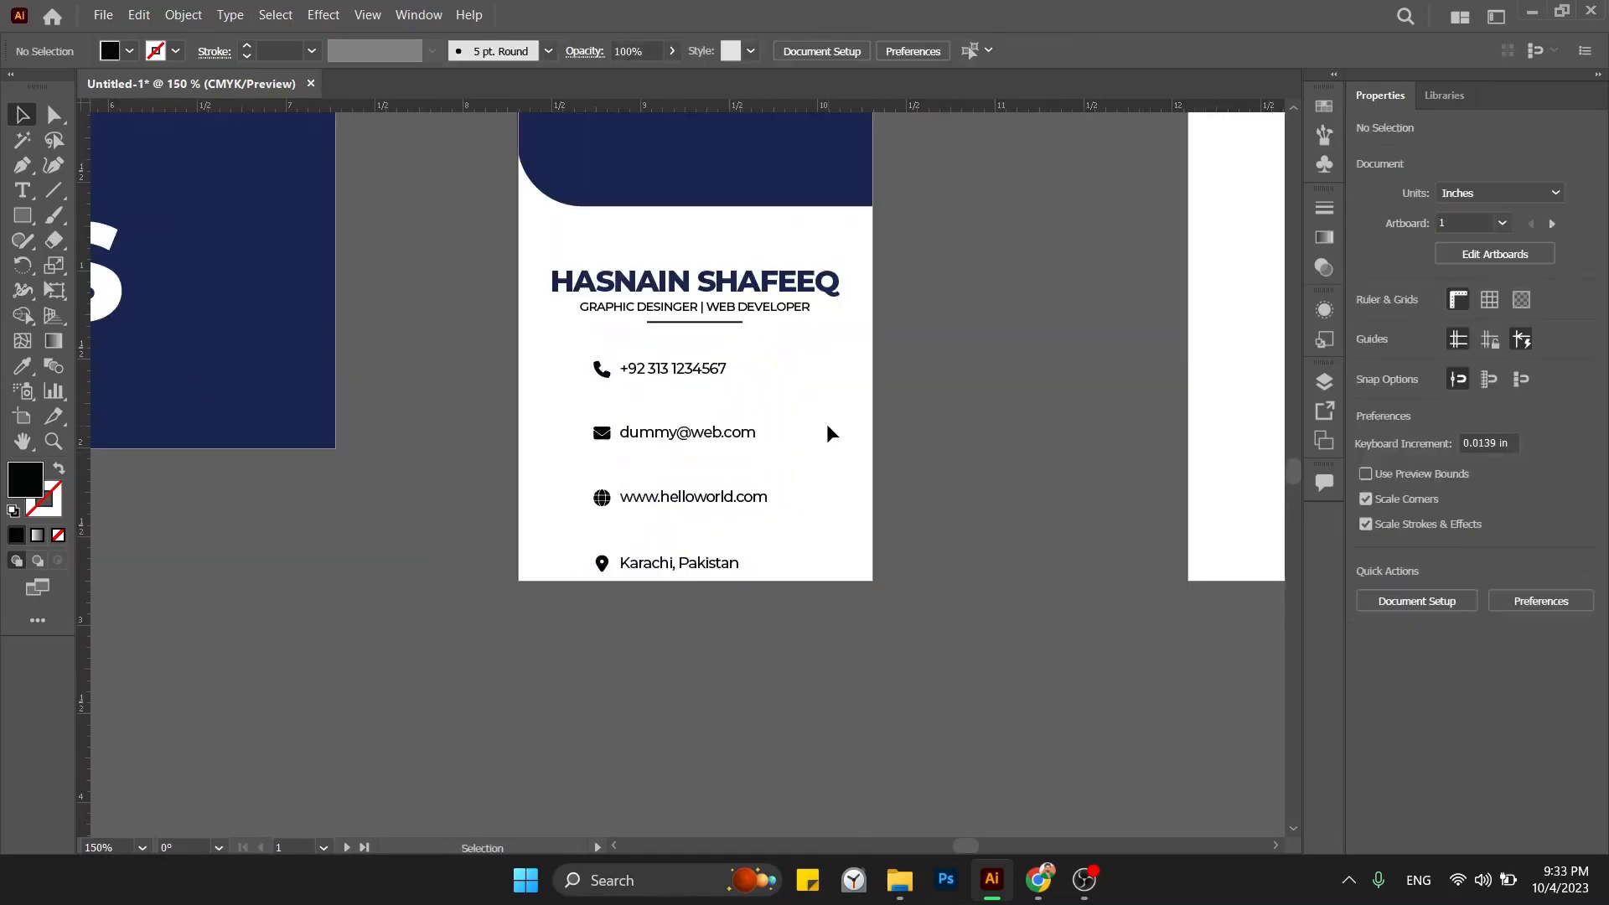
click(650, 374)
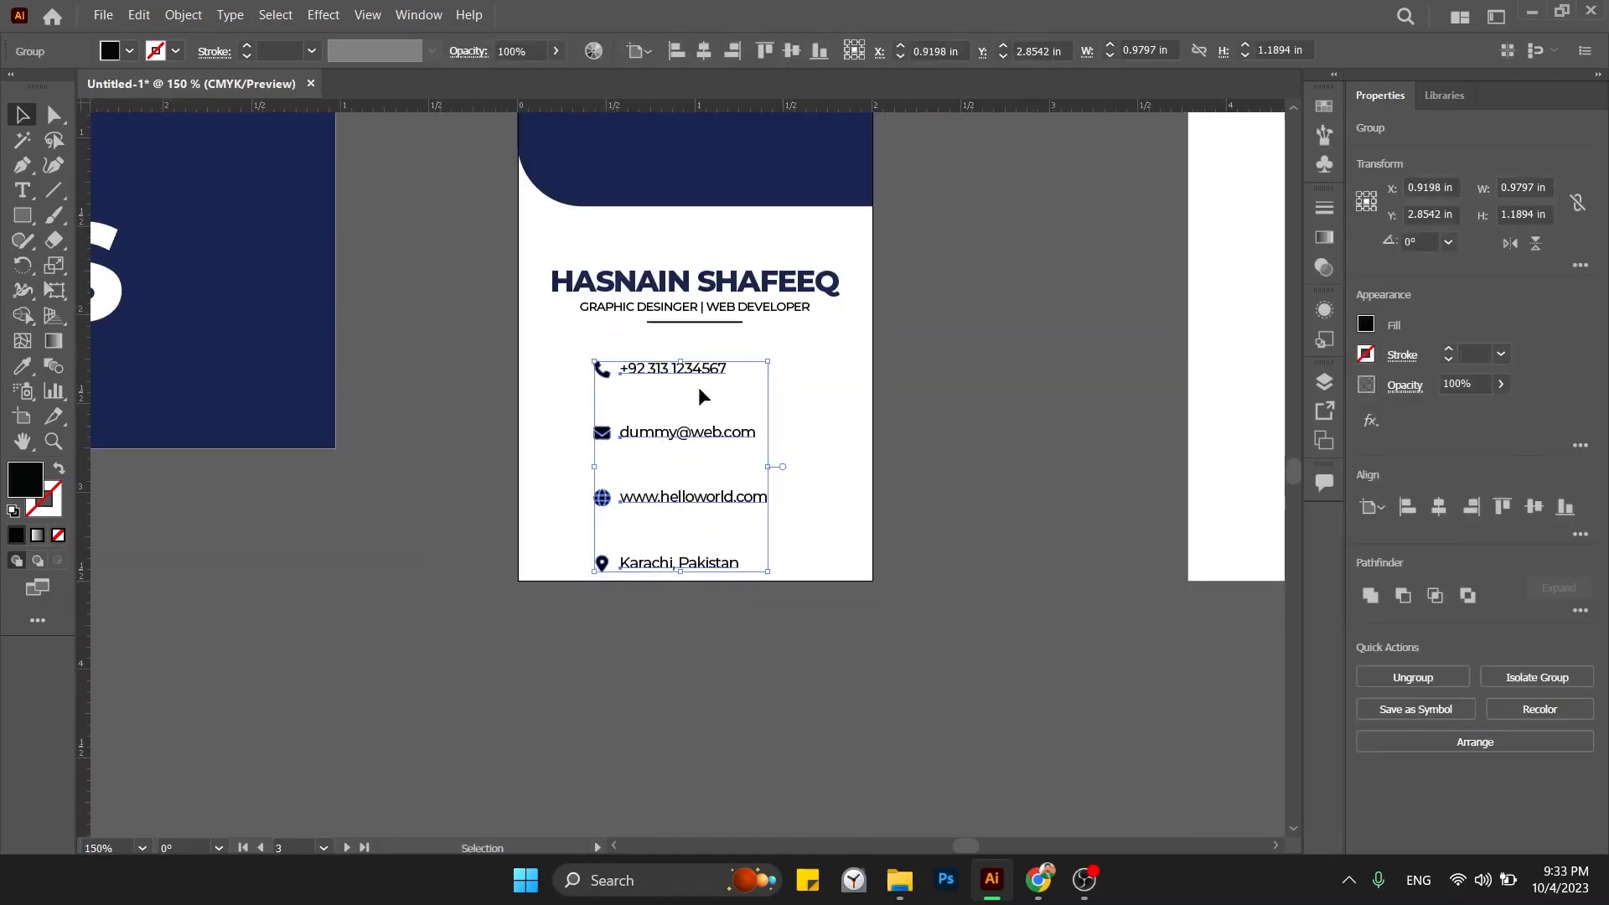
Centre the contact rows on the card and group the e-mail, website and location rows.
click(1434, 509)
drag(726, 624, 666, 336)
click(771, 454)
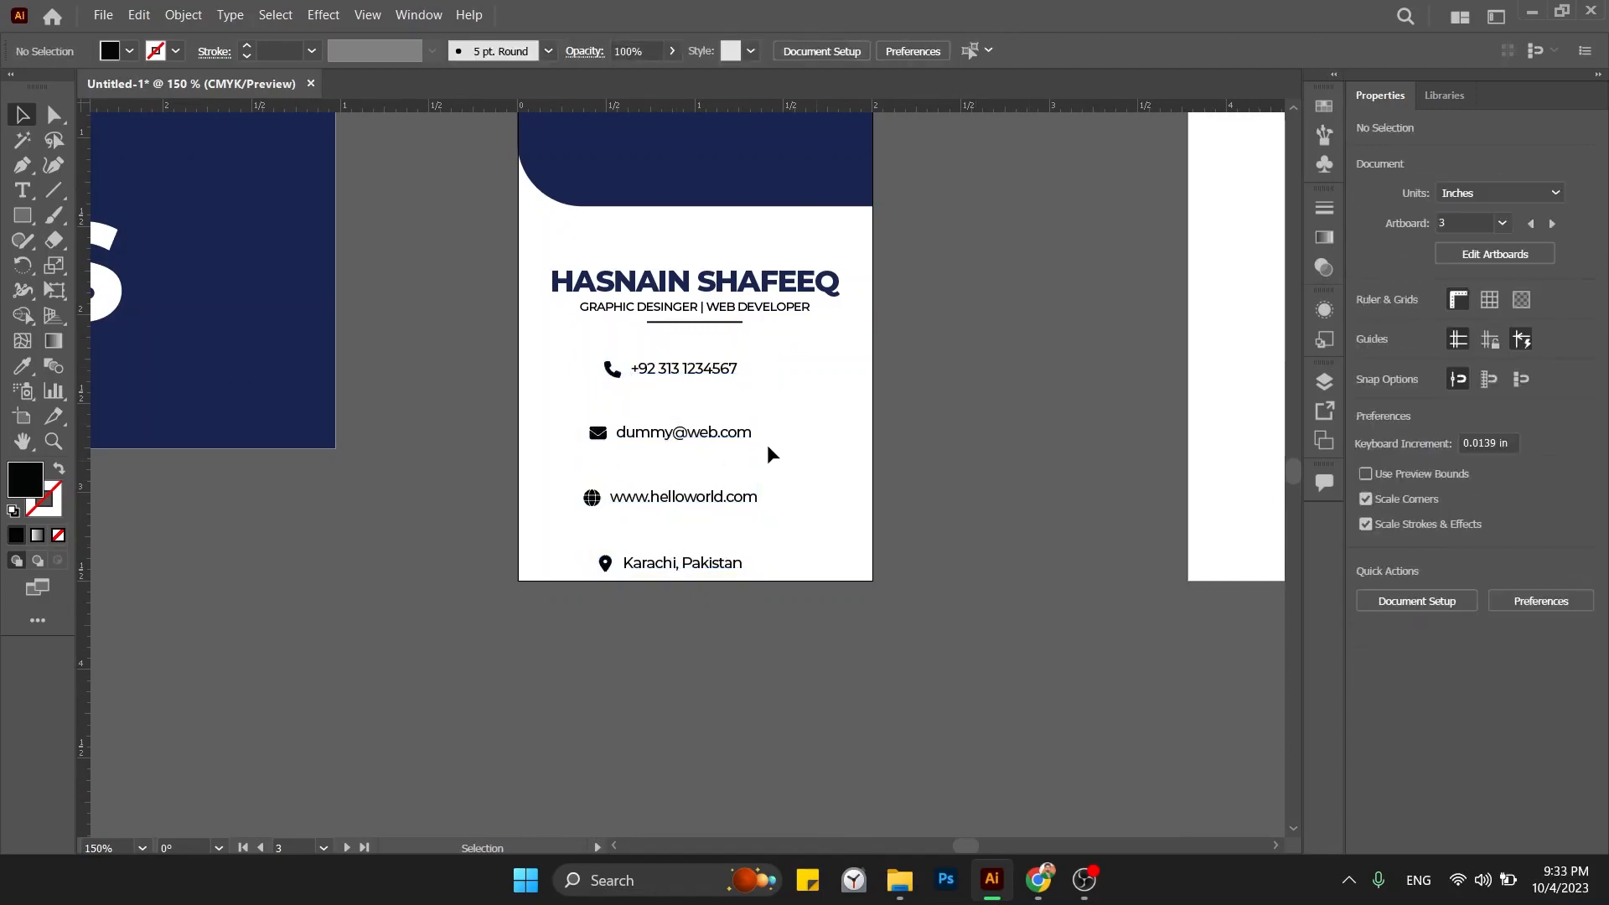
drag(662, 518, 653, 417)
key(ctrl+g)
Nudge the lower contact rows upward to tighten the spacing between rows.
drag(829, 458, 623, 577)
key(shift+Up)
click(792, 590)
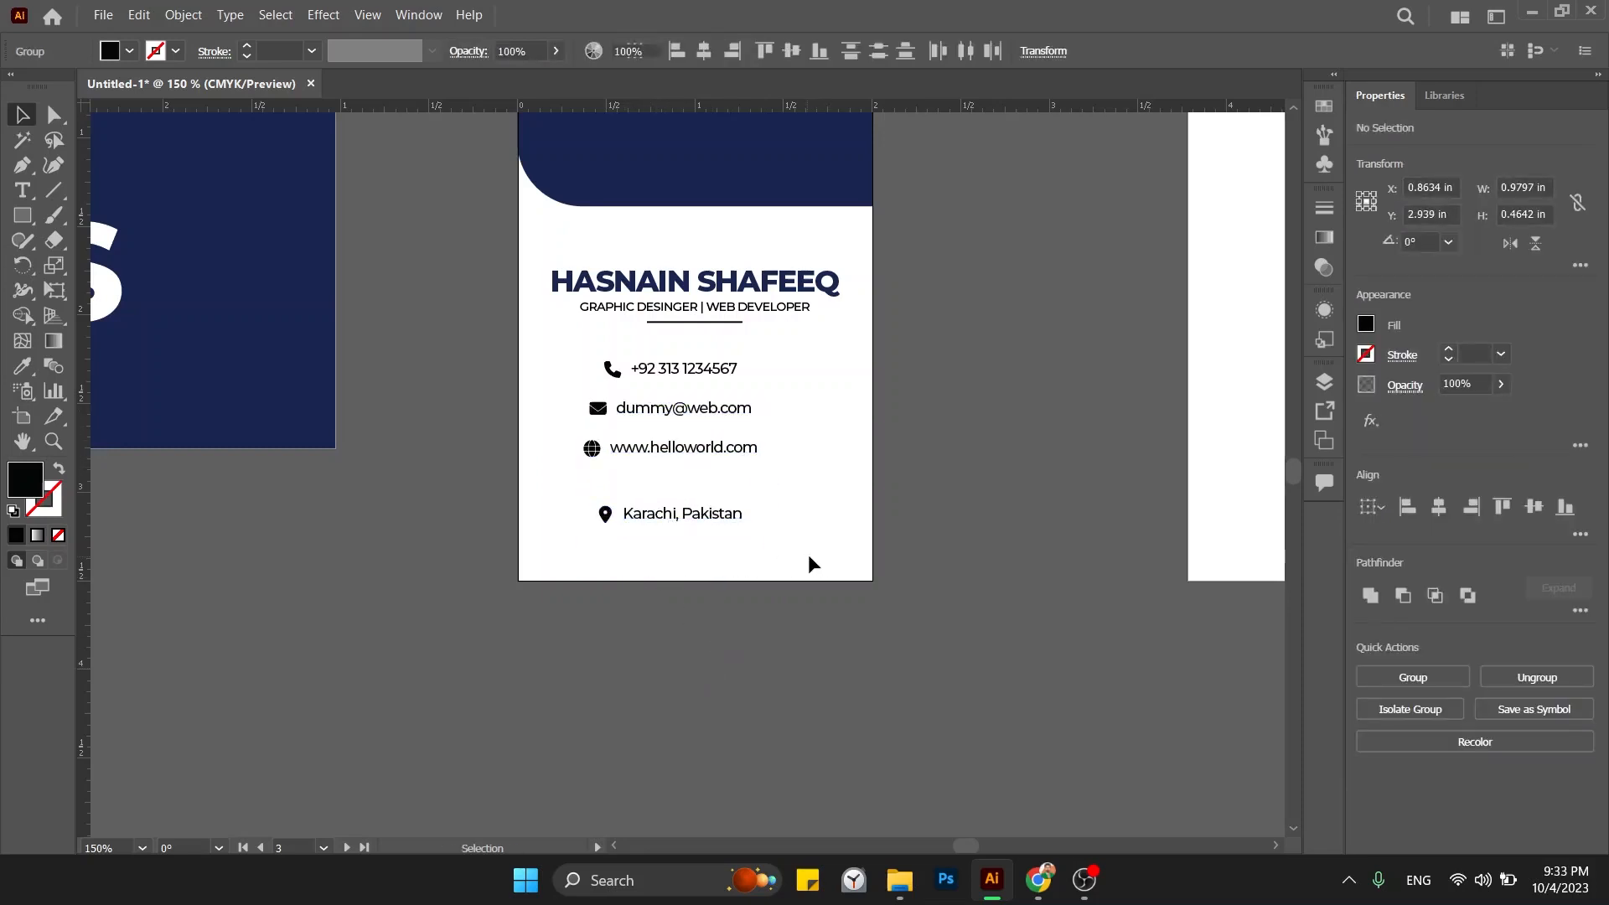
drag(742, 484, 485, 614)
key(shift+Up)
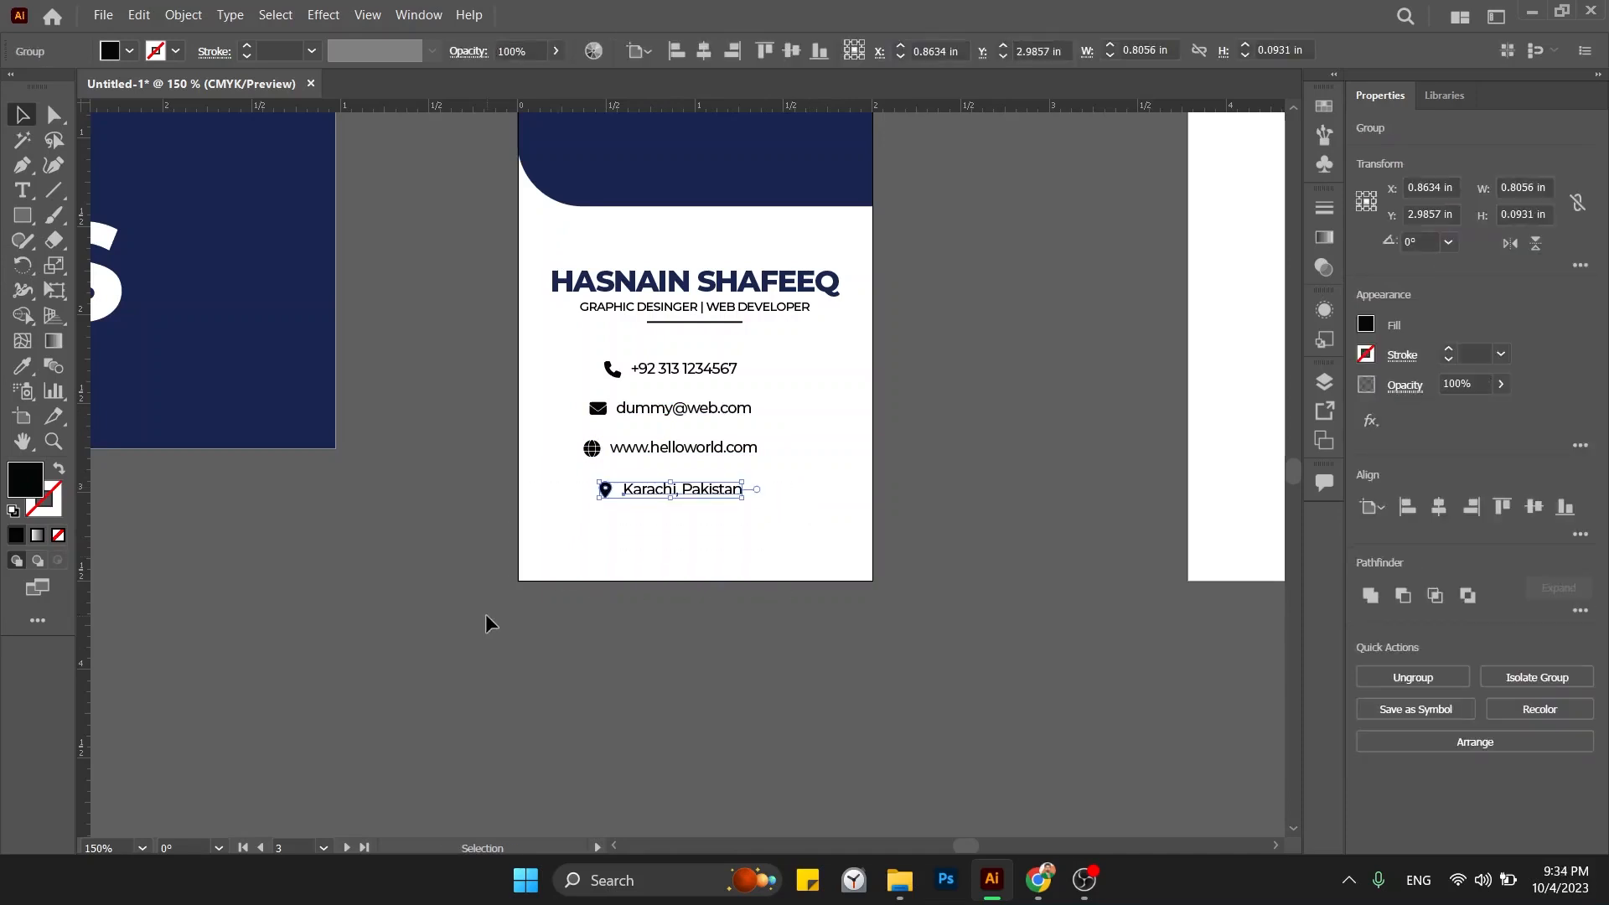
click(818, 381)
drag(818, 381, 536, 547)
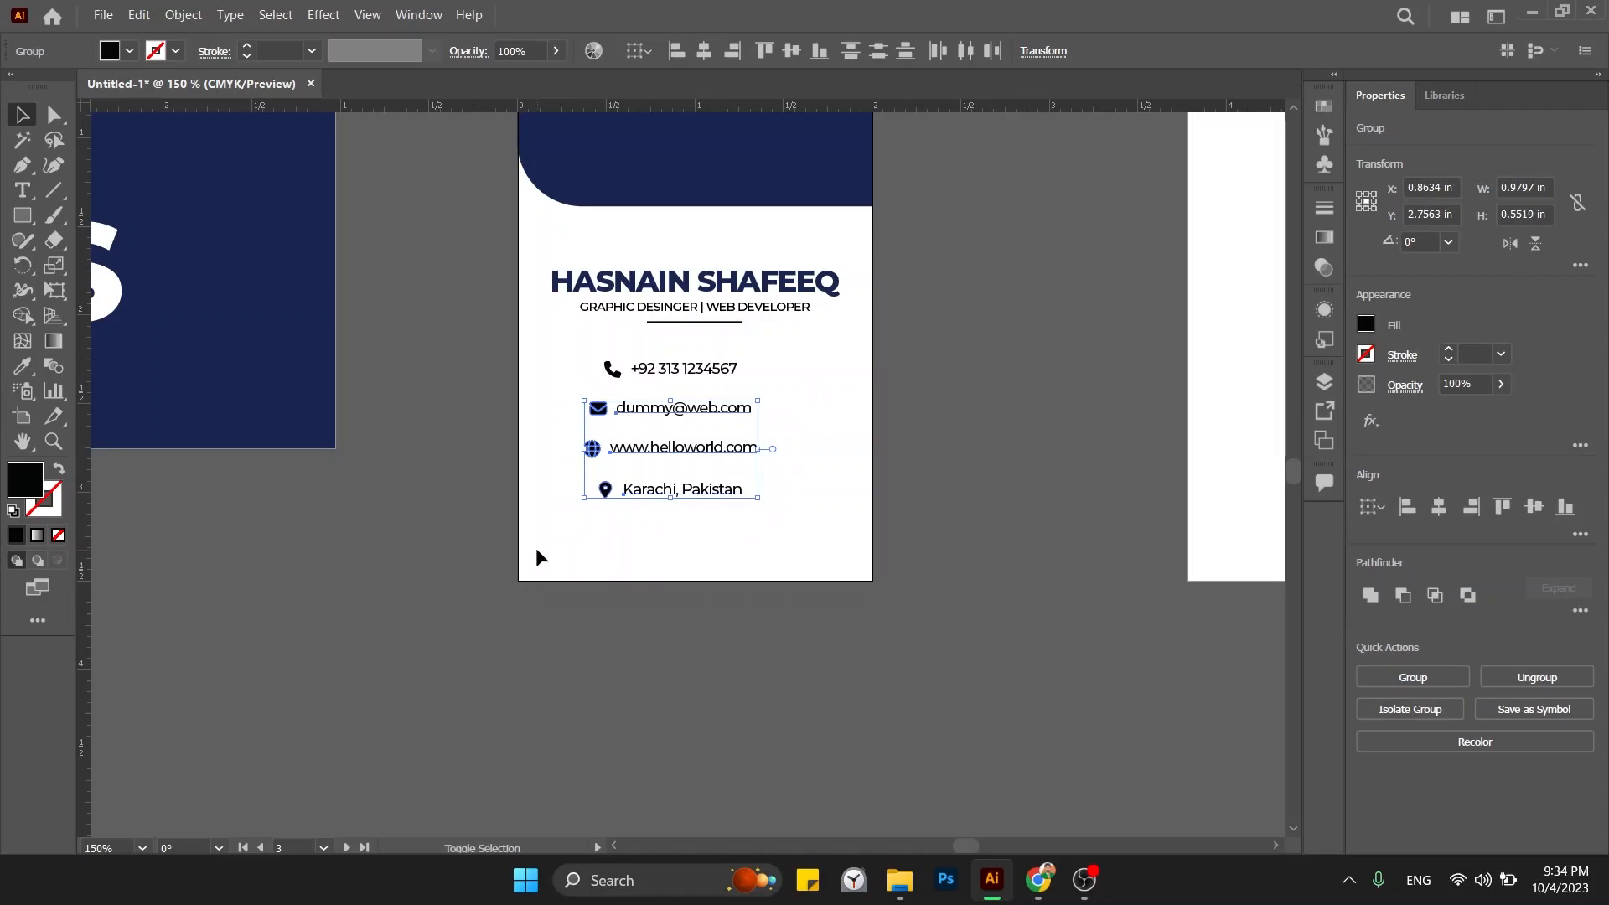
key(shift+Up)
key(ctrl+z)
key(Up)
key(Up)
key(Up)
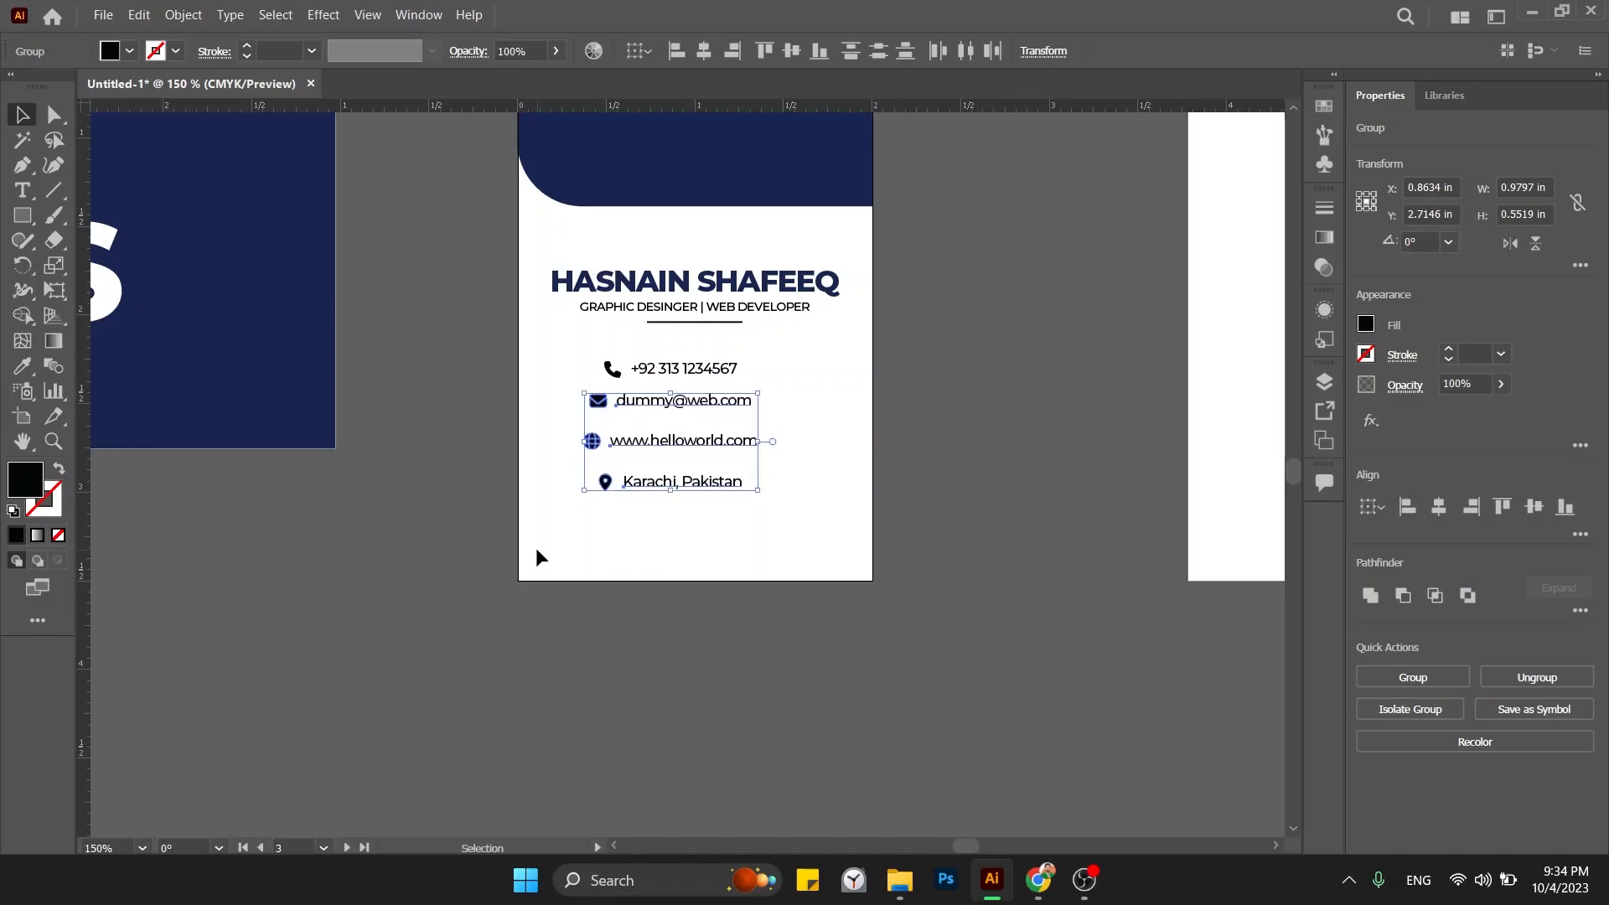
key(Up)
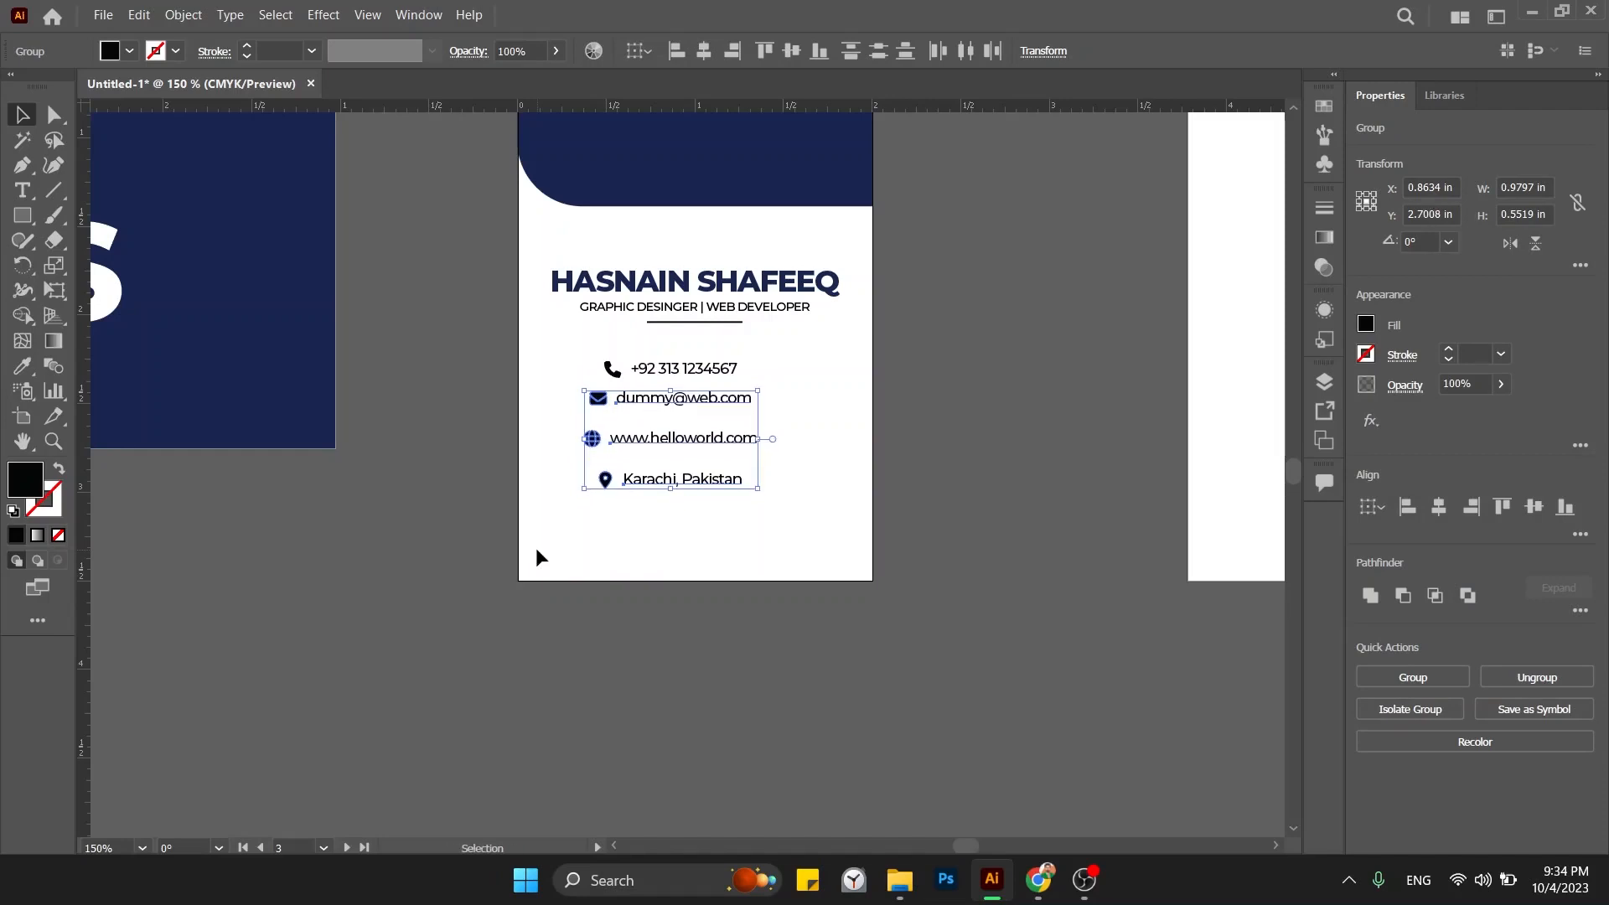
click(808, 425)
Raise the website and Karachi, Pakistan rows slightly and left-align all four contact rows.
drag(809, 428, 509, 536)
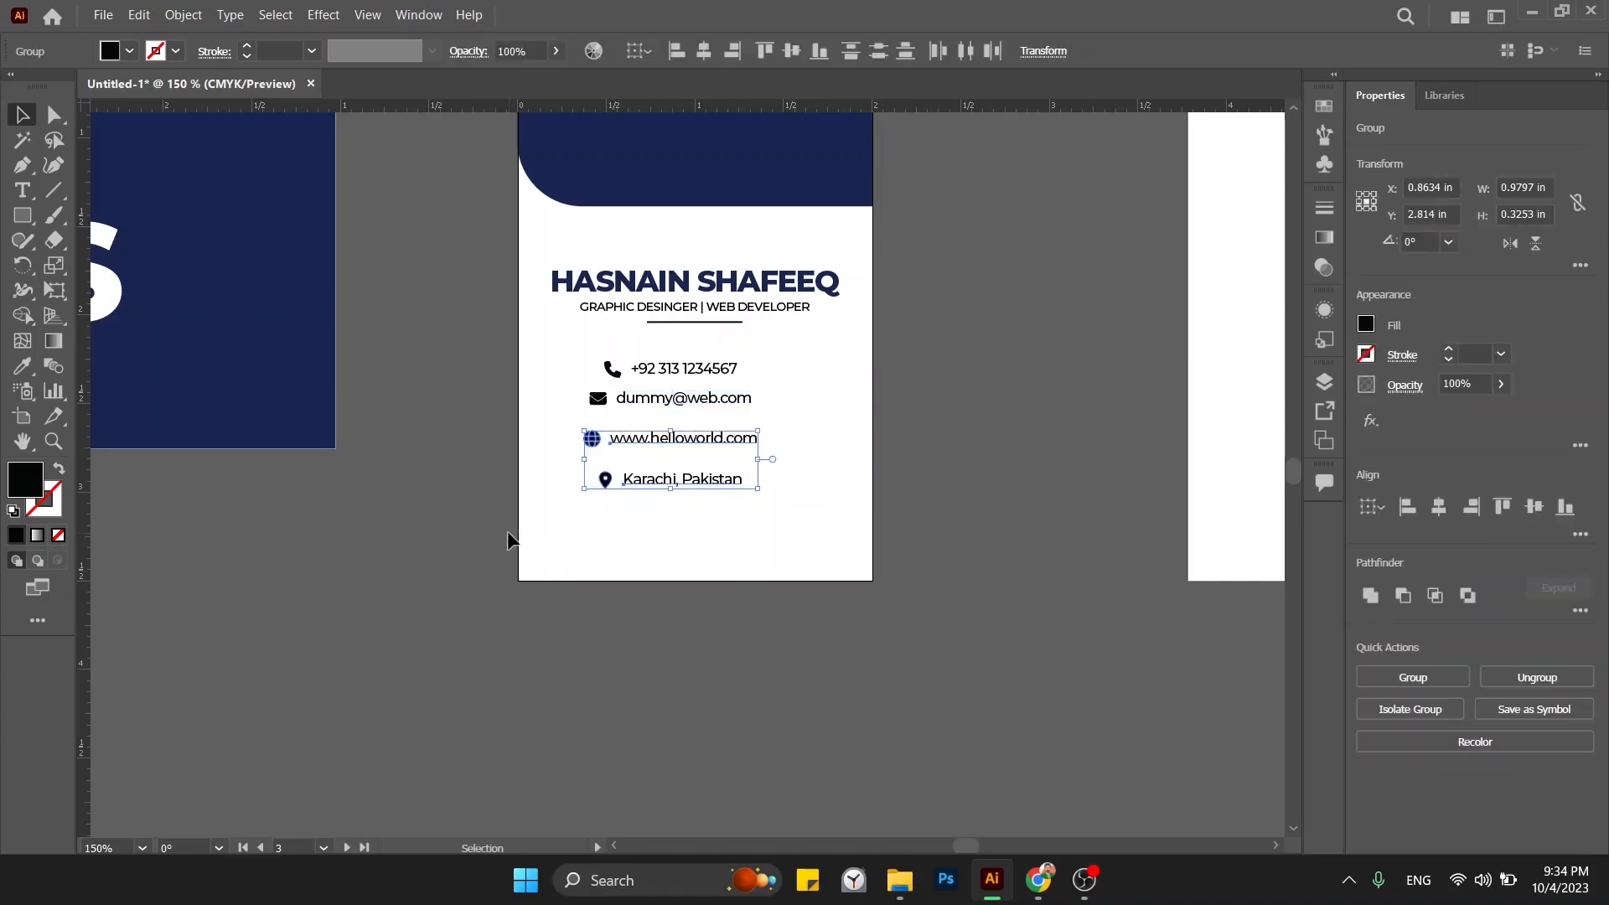
key(Up)
key(Up)
key(Up)
key(Up)
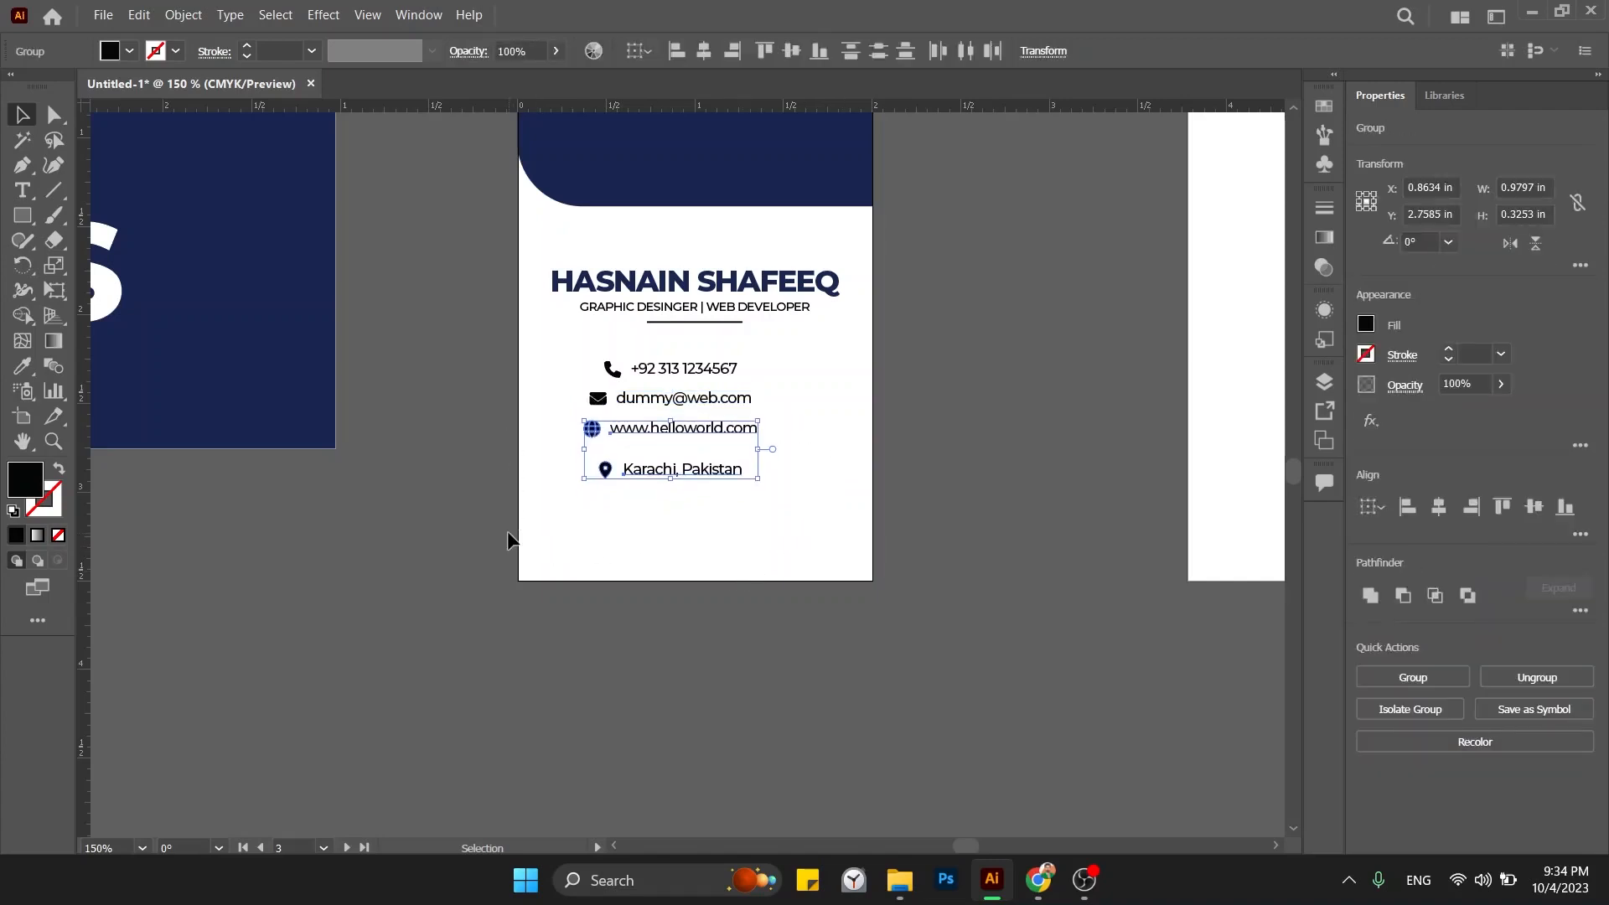
drag(569, 450, 746, 521)
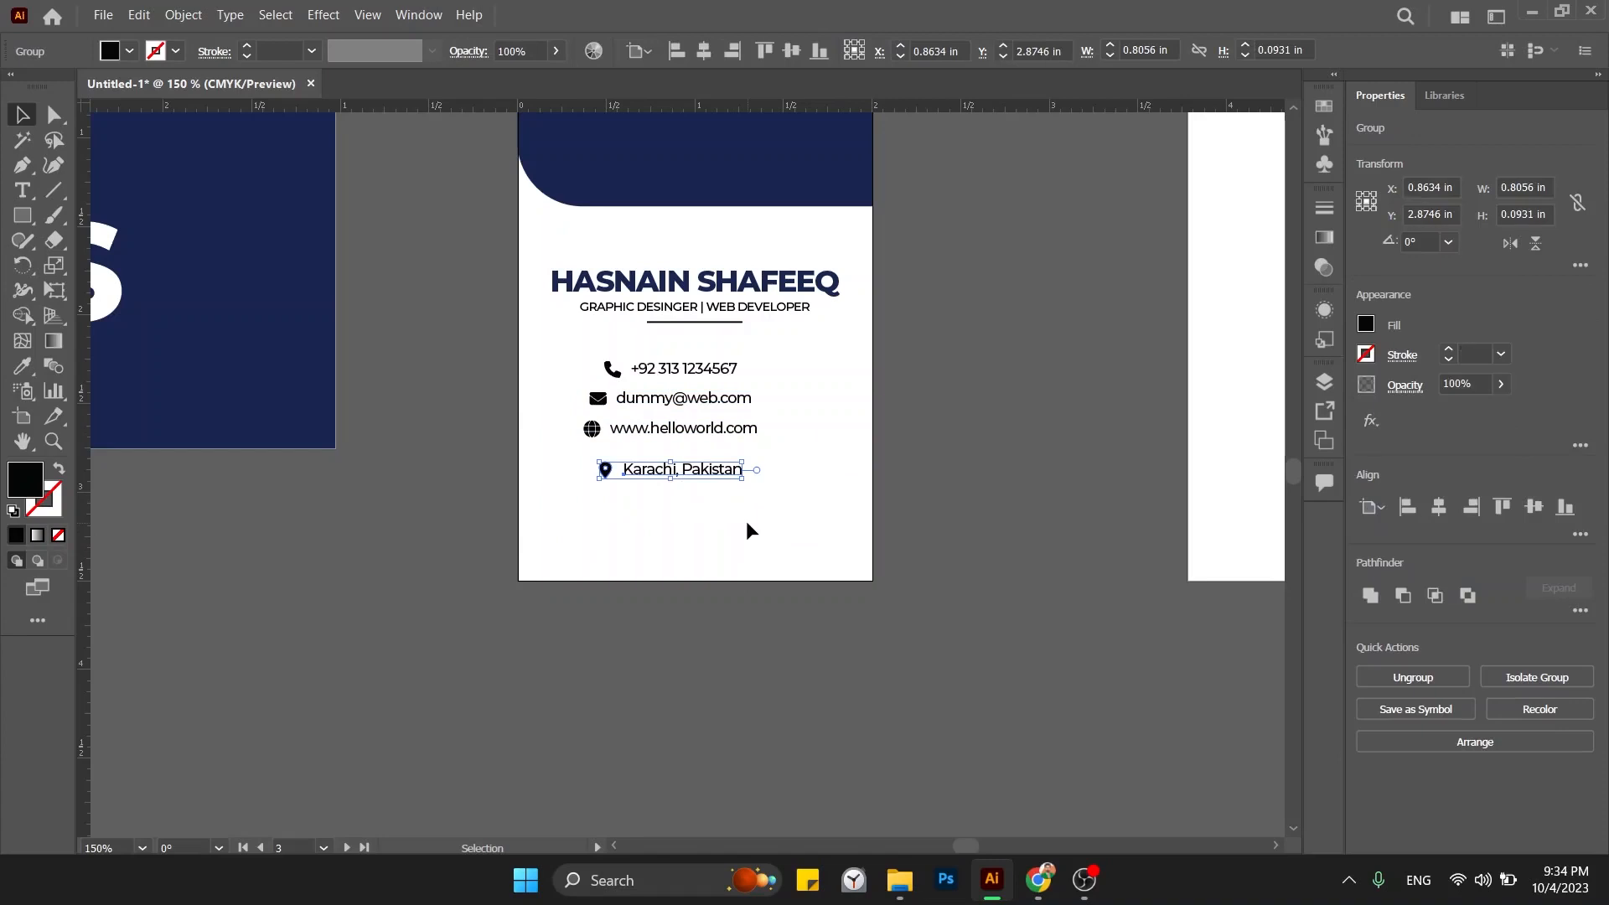
key(Up)
key(Up)
key(Up)
key(Up)
click(745, 520)
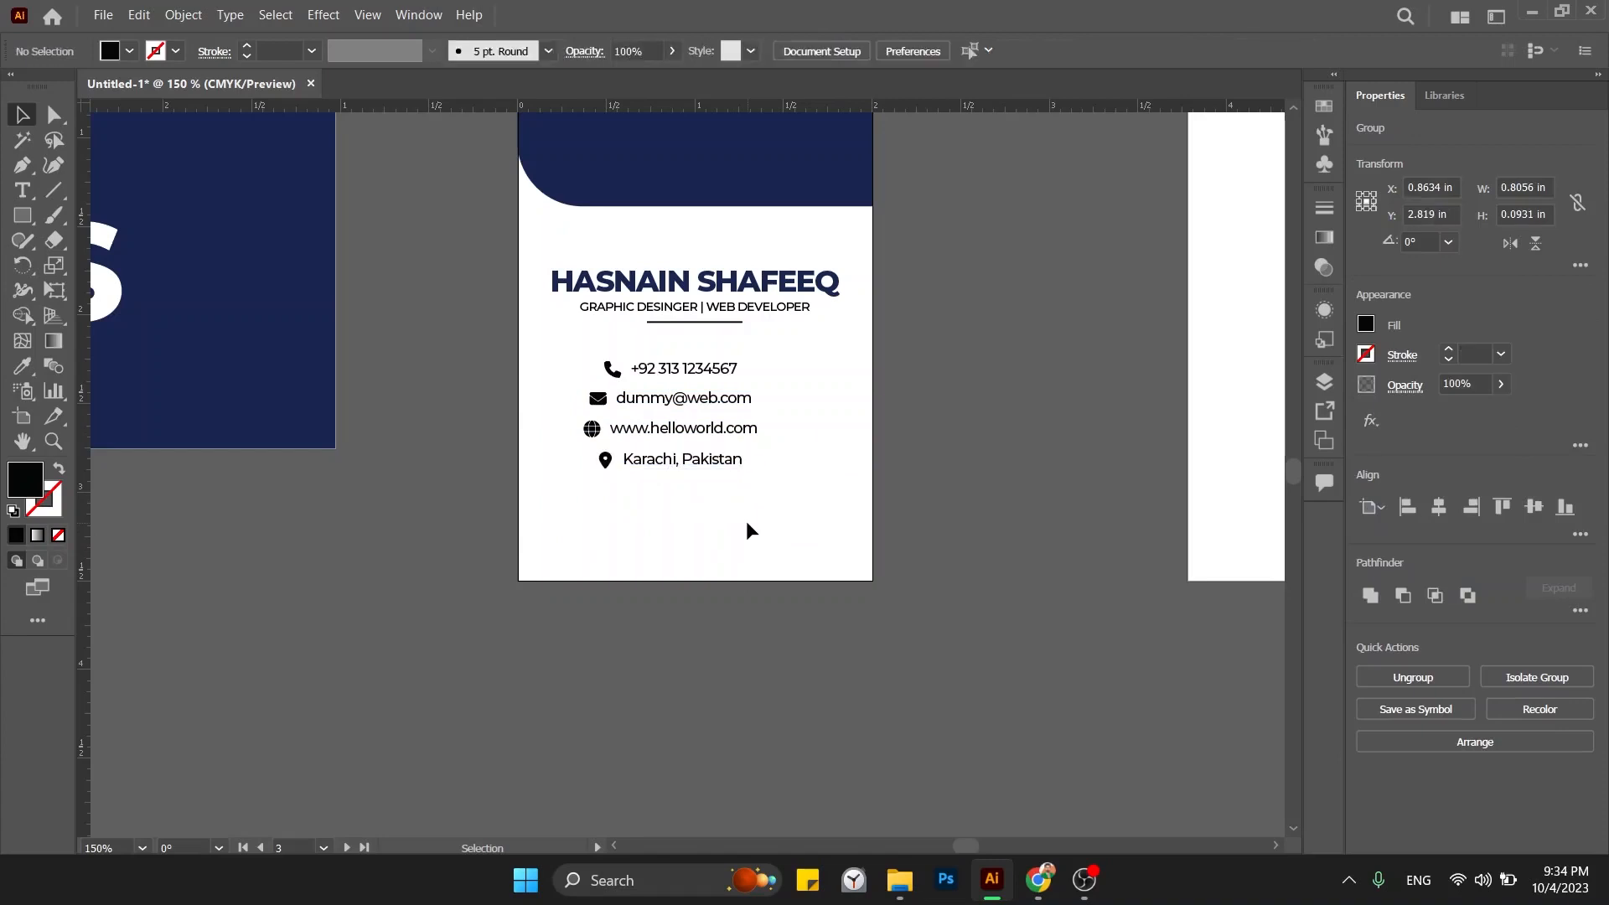
drag(708, 518, 590, 360)
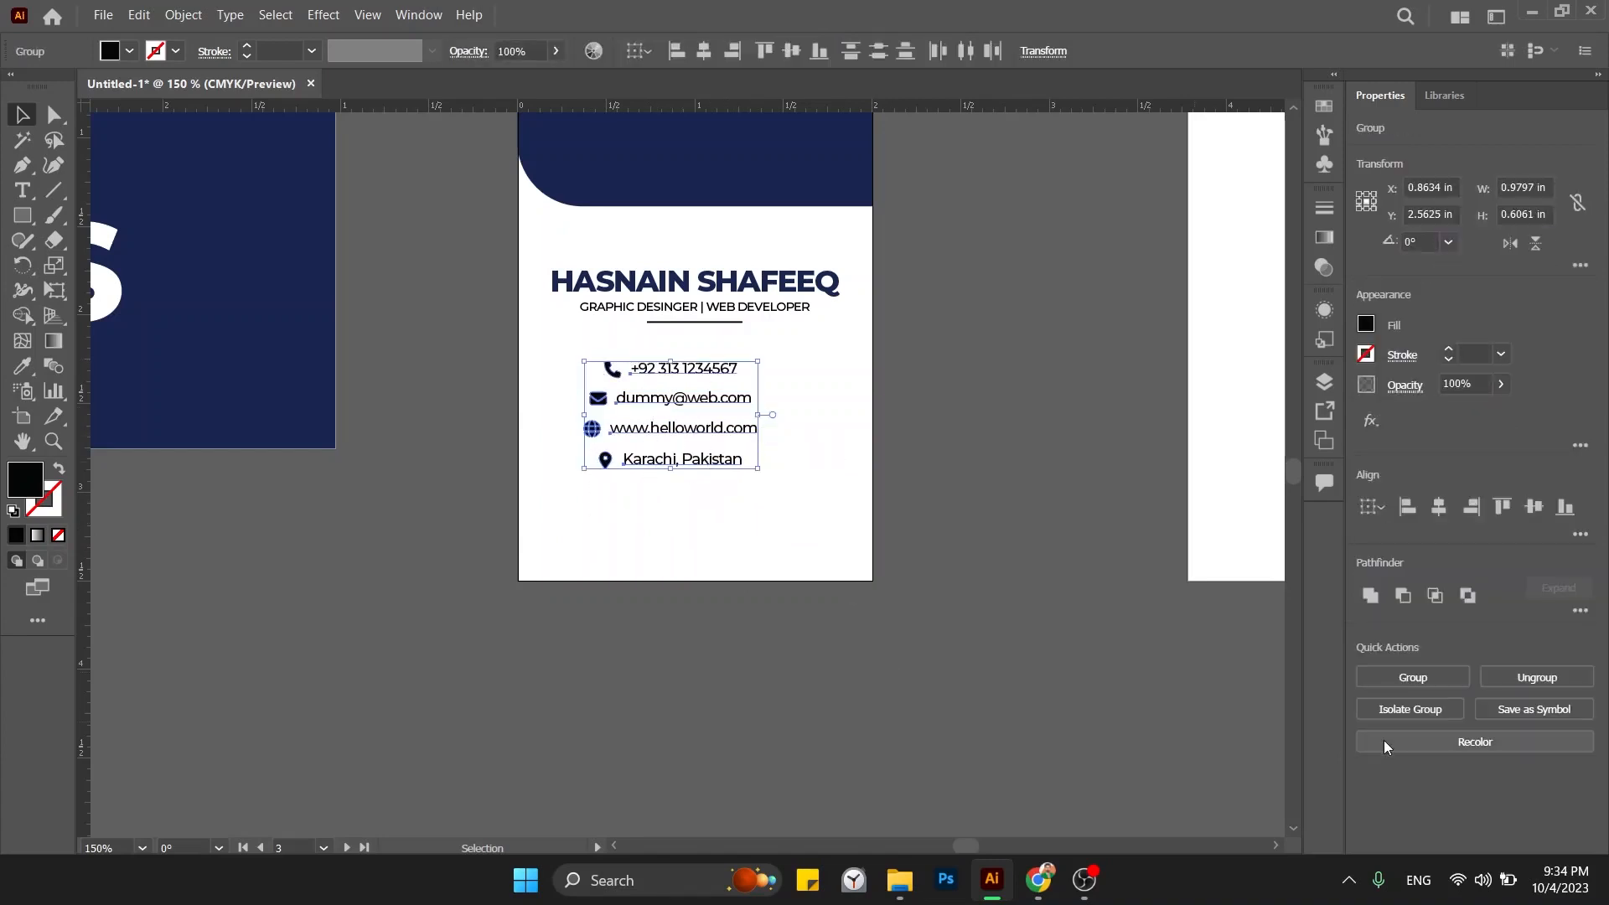
click(1409, 507)
click(839, 459)
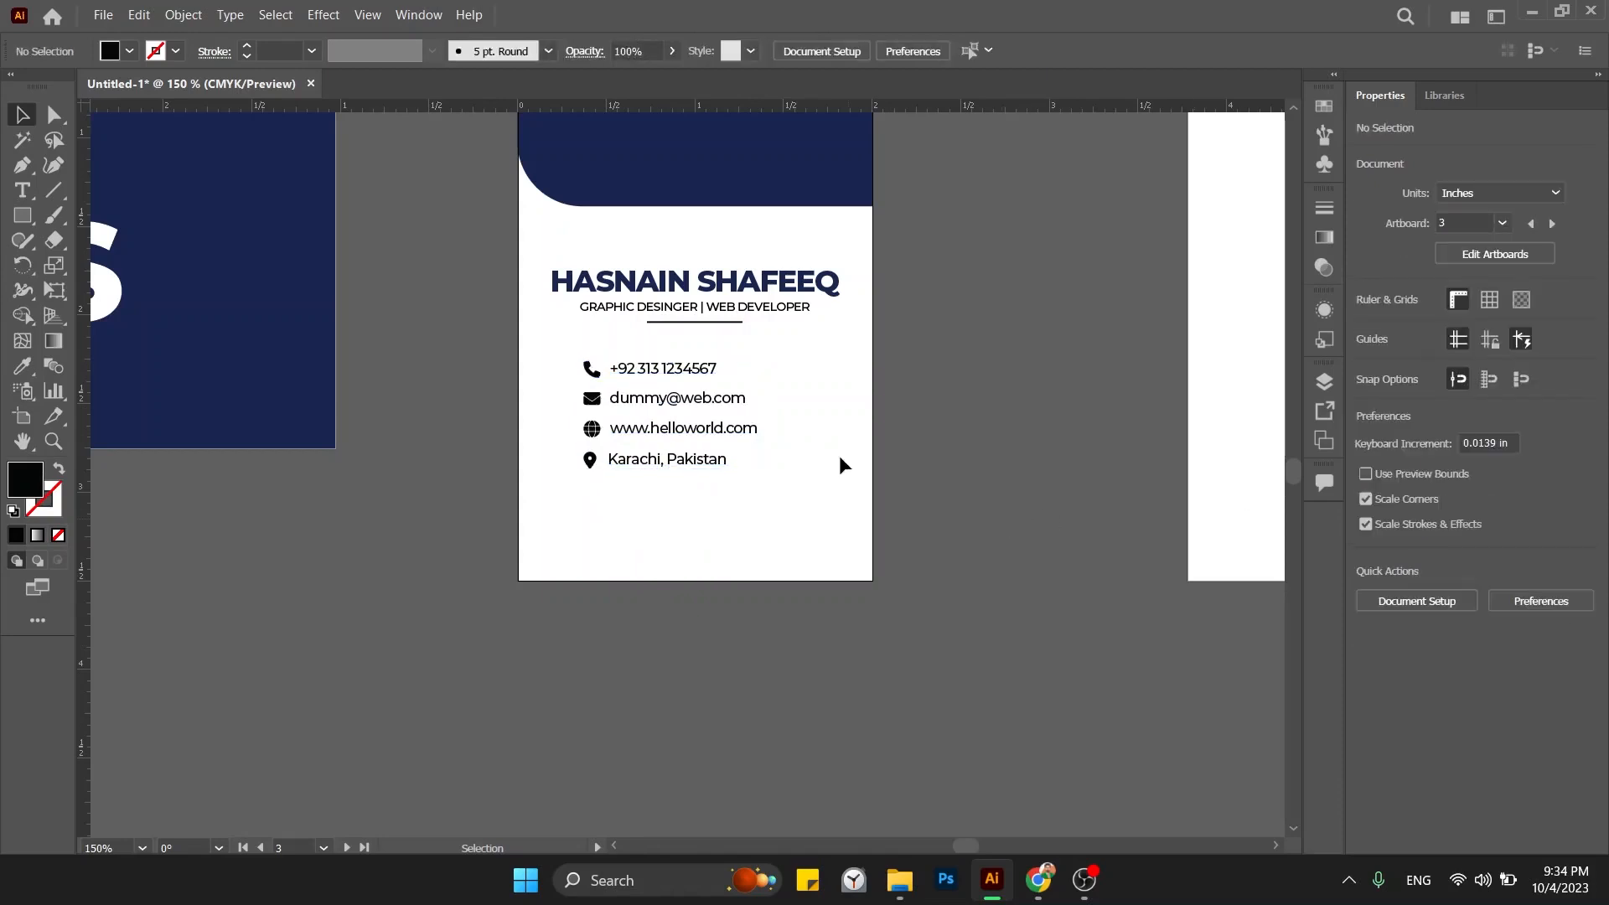
Left-align the name, title and underline, then line the contact rows up with the name.
key(ctrl+minus)
drag(786, 443, 807, 505)
drag(756, 451, 718, 370)
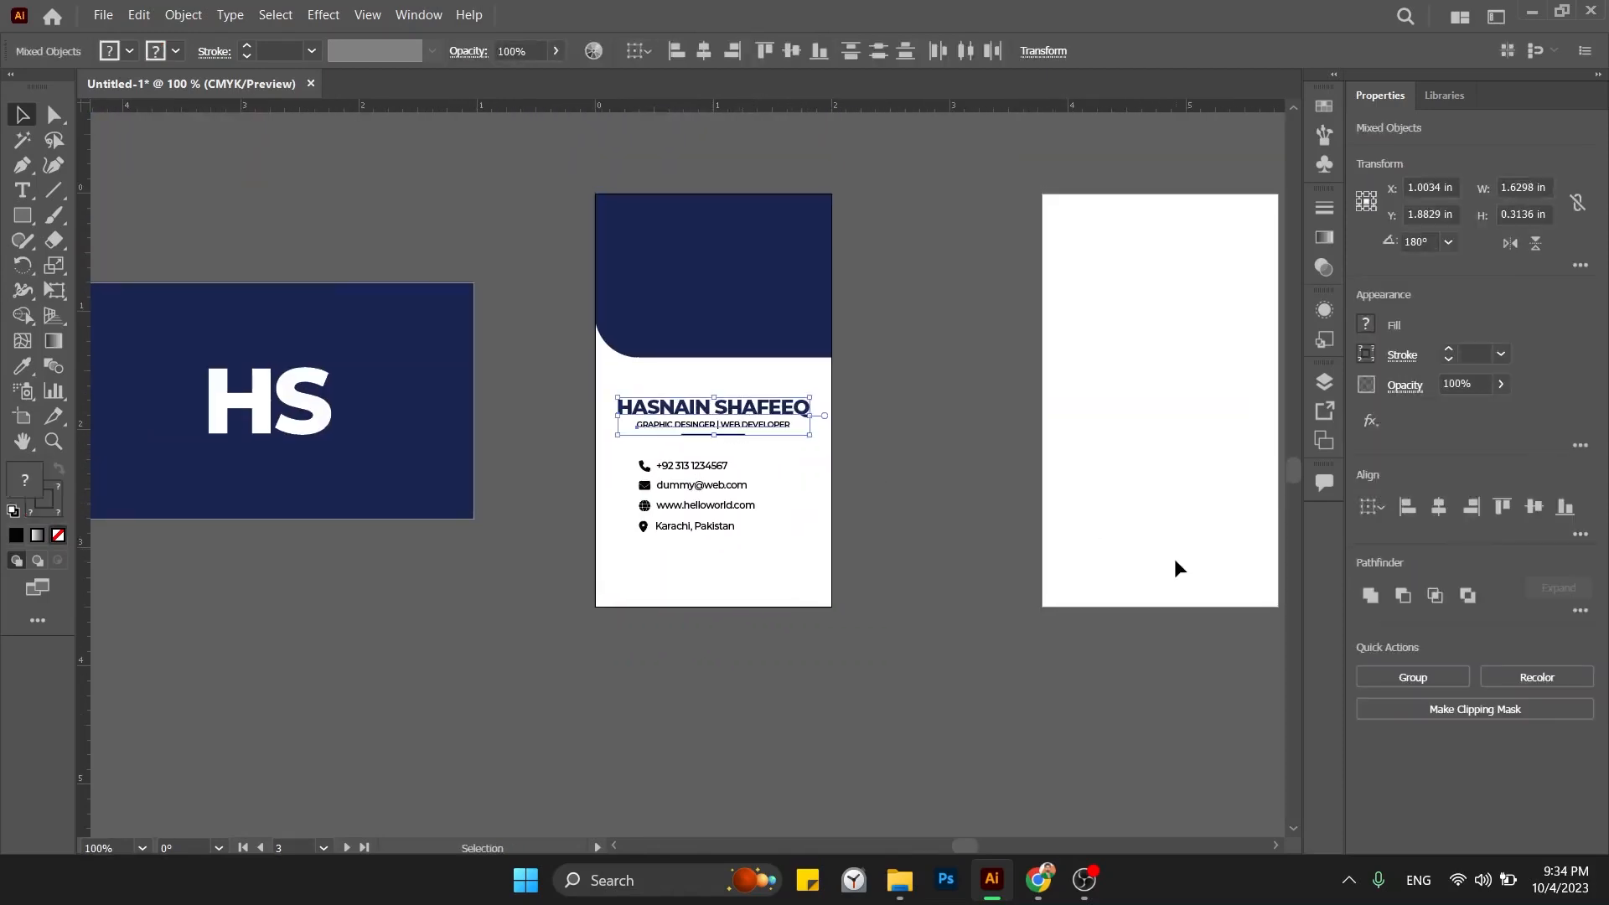
click(1408, 507)
click(888, 484)
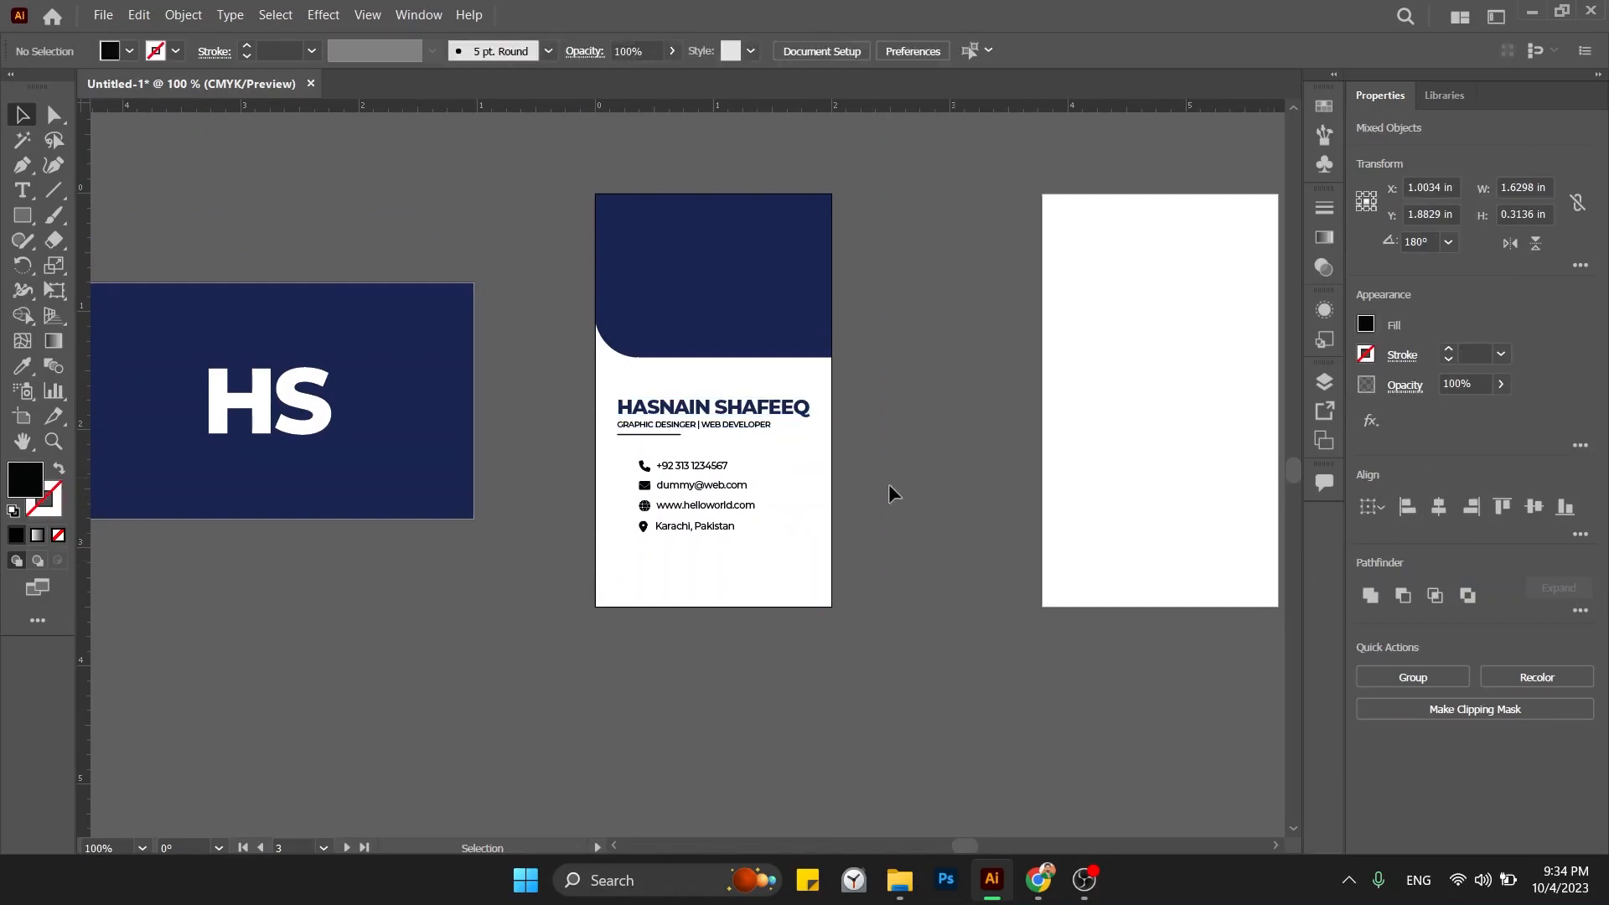
drag(736, 578, 614, 393)
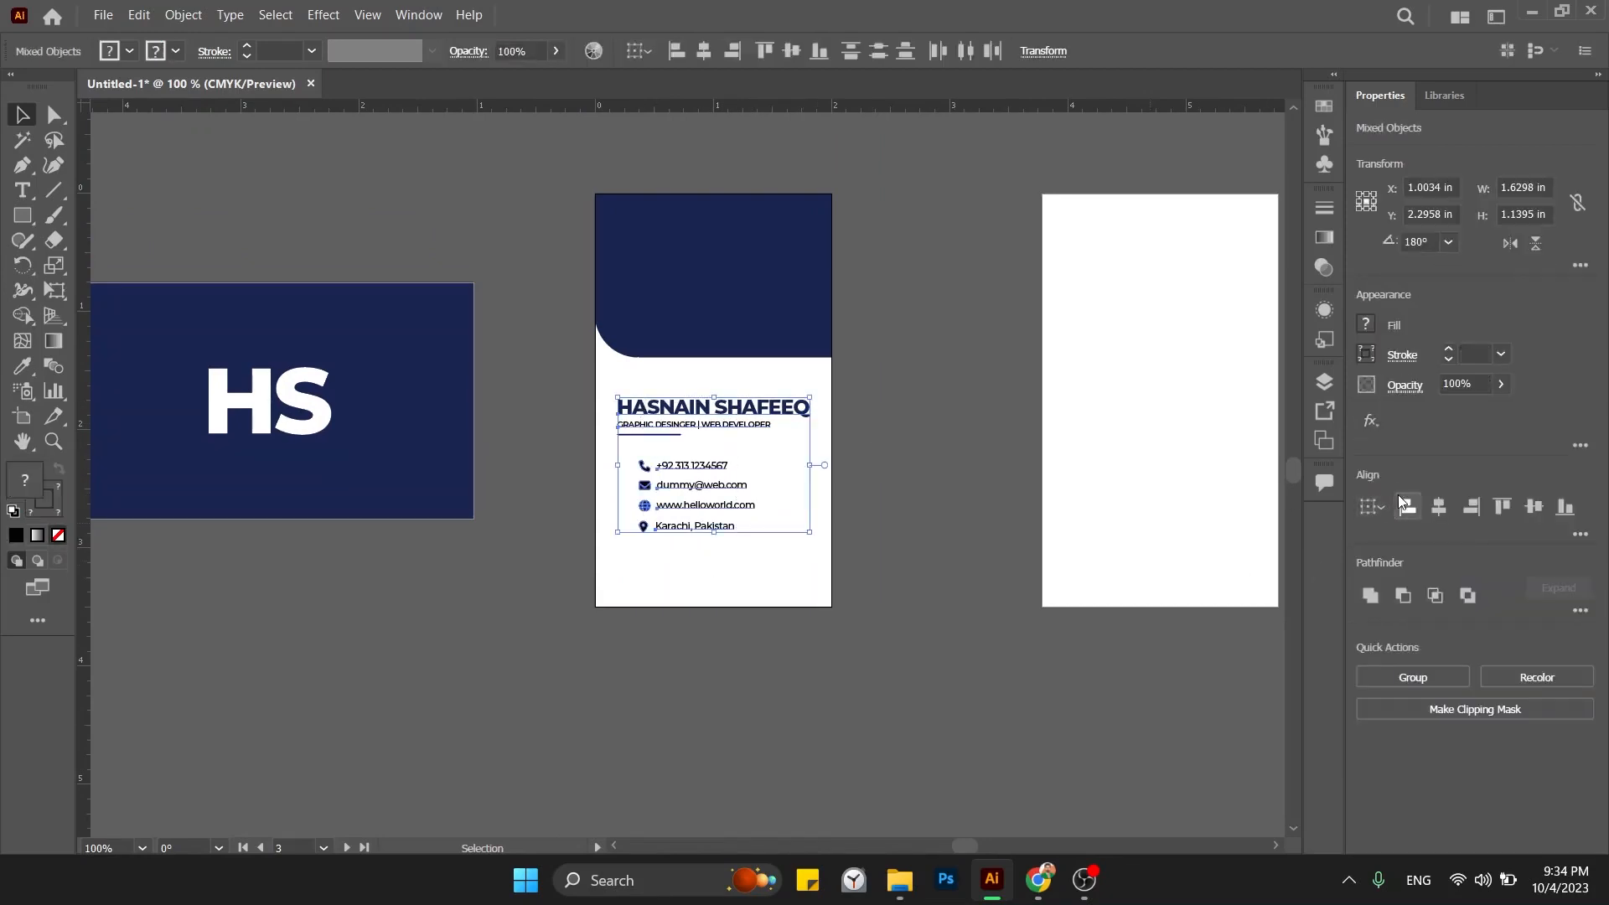
click(1408, 507)
click(951, 528)
Move the contact rows up under the title and Alt-drag a copy of the top navy band down.
mouse_move(702, 462)
mouse_down()
mouse_move(626, 471)
mouse_move(685, 483)
mouse_up()
click(936, 666)
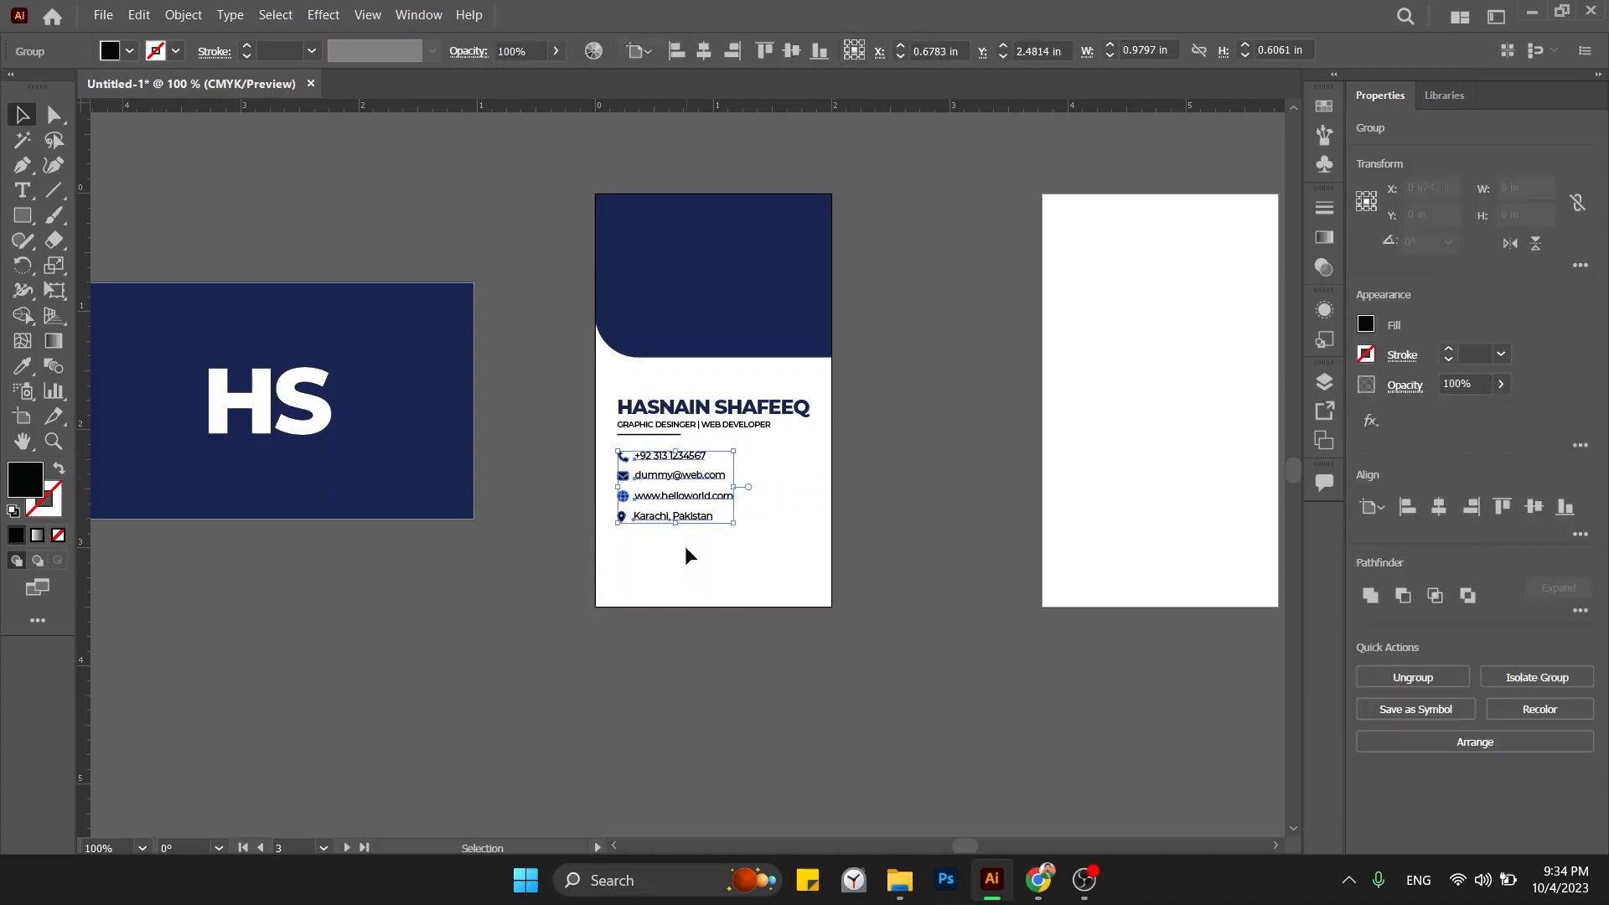
drag(658, 394, 732, 501)
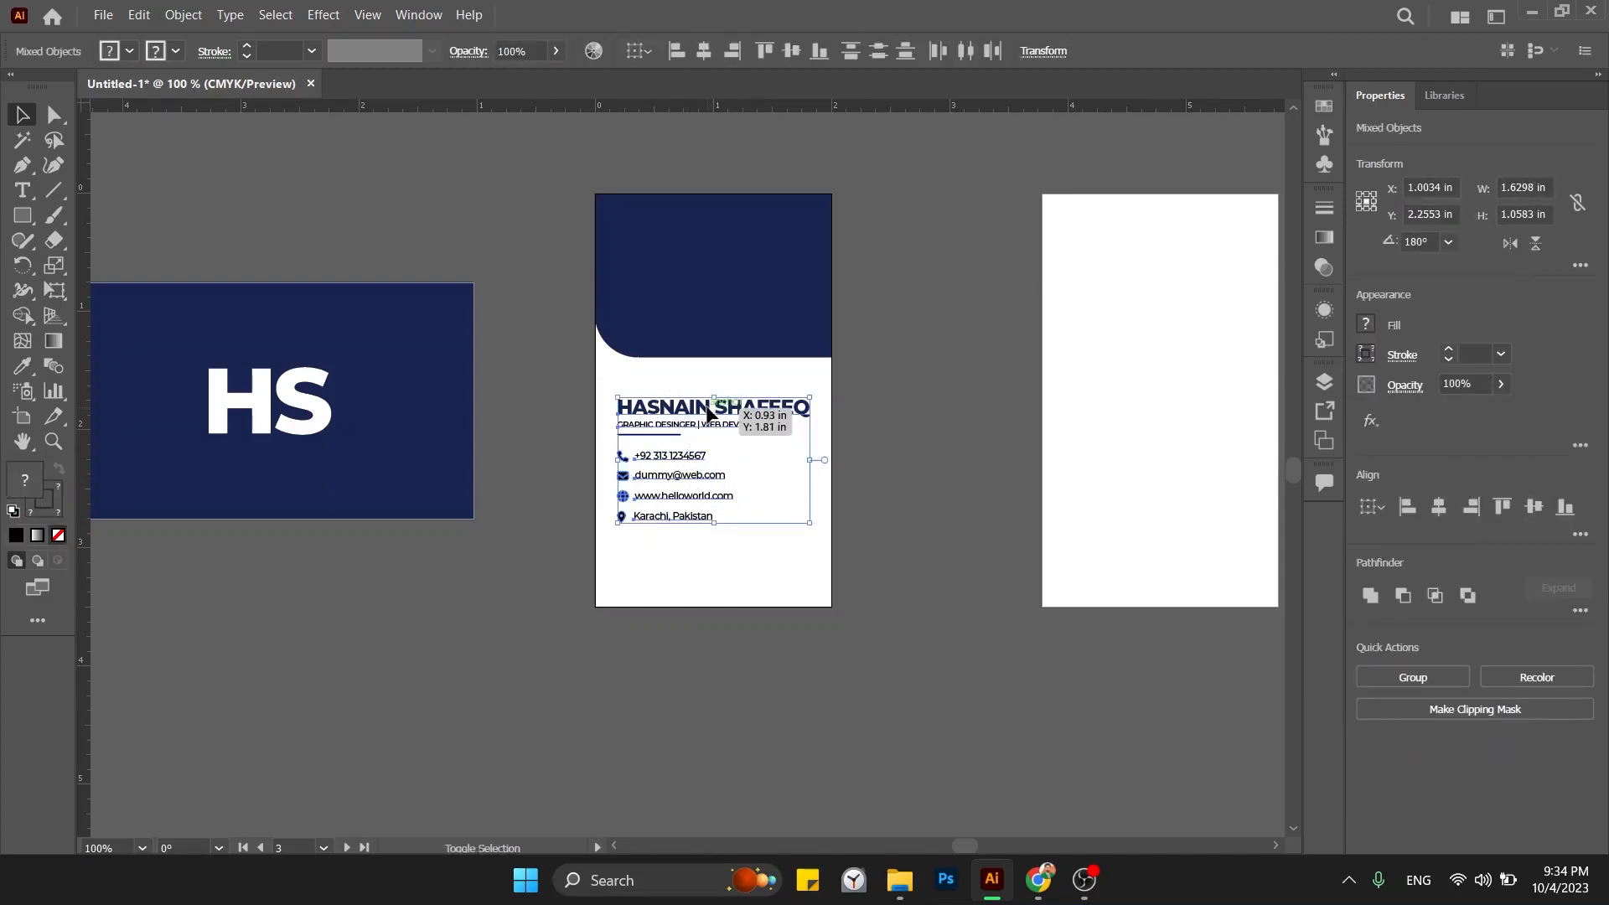
click(923, 573)
key(ctrl+plus)
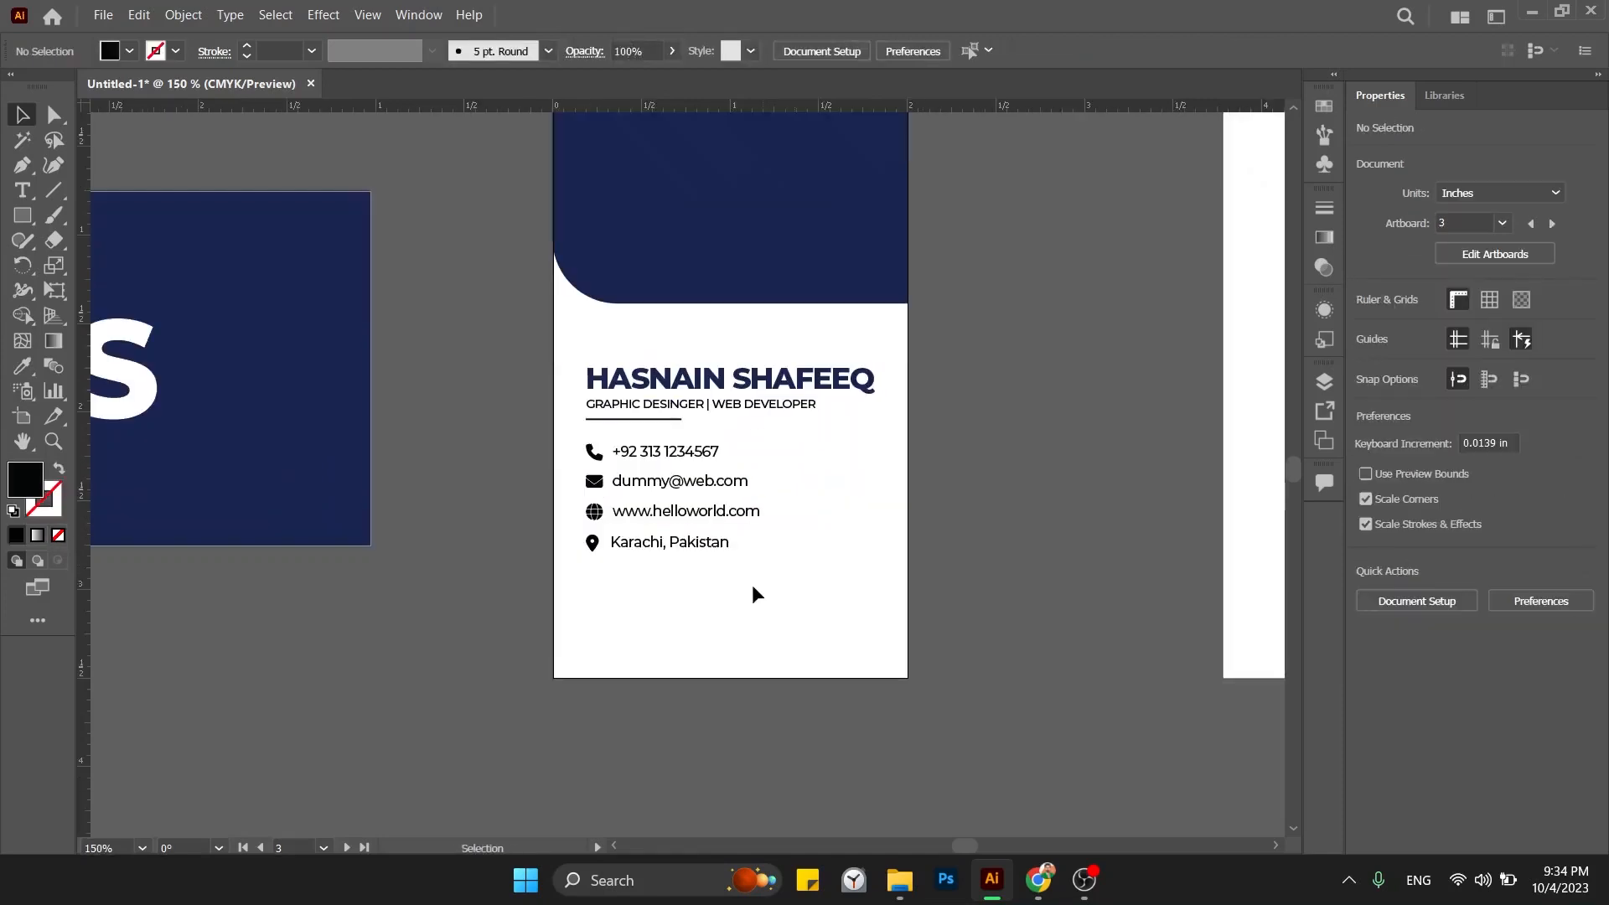
scroll(741, 570, down, 1)
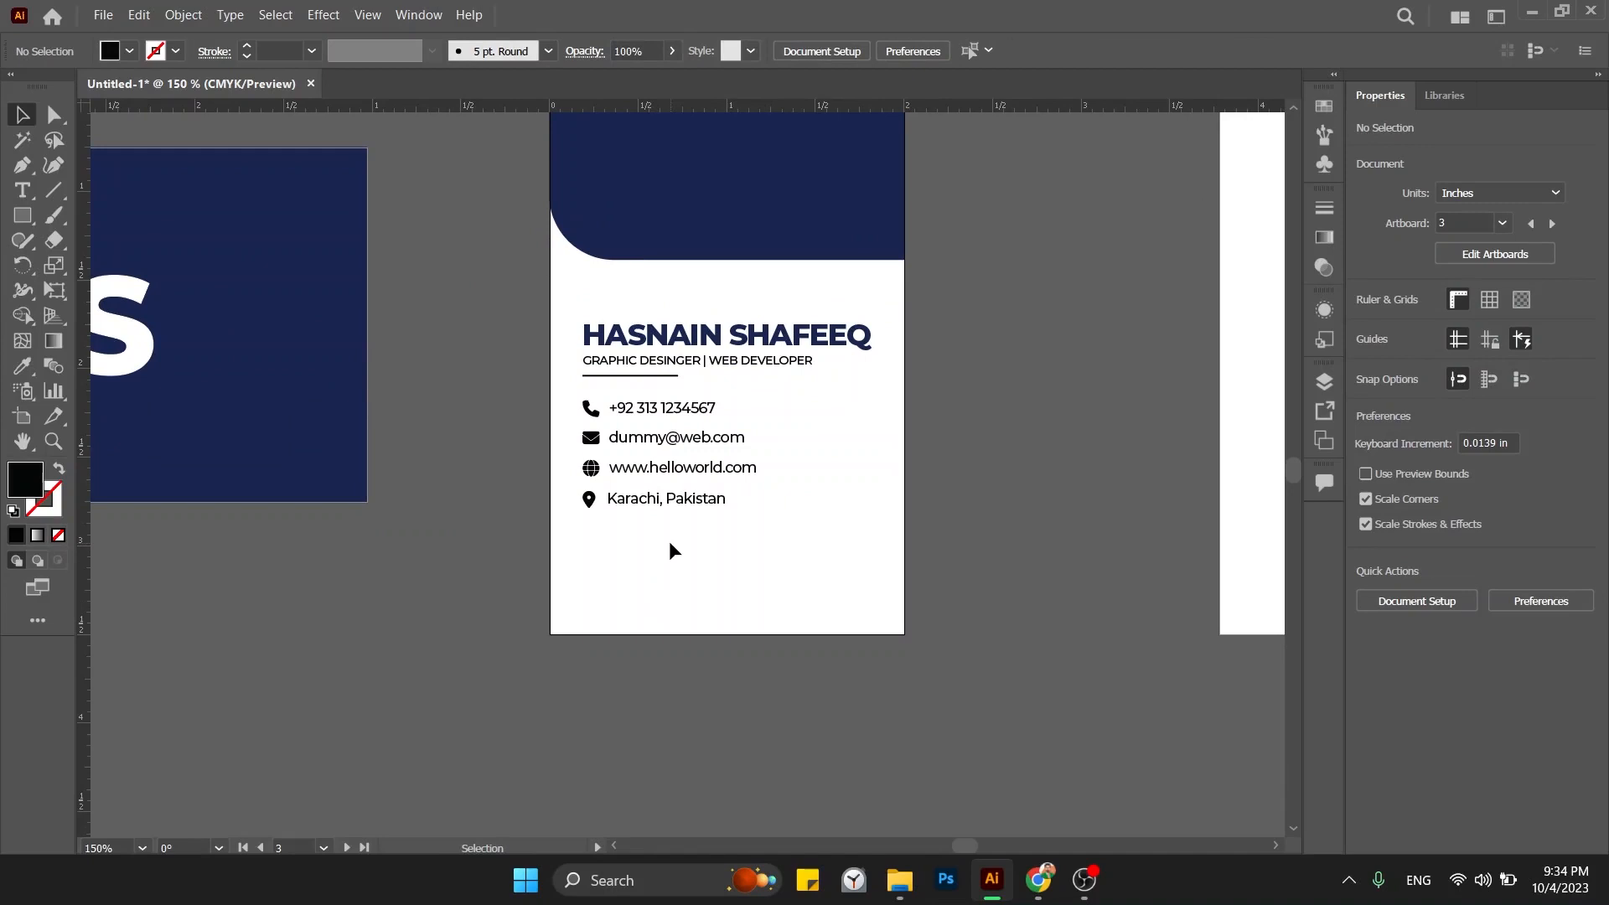
drag(736, 306, 778, 707)
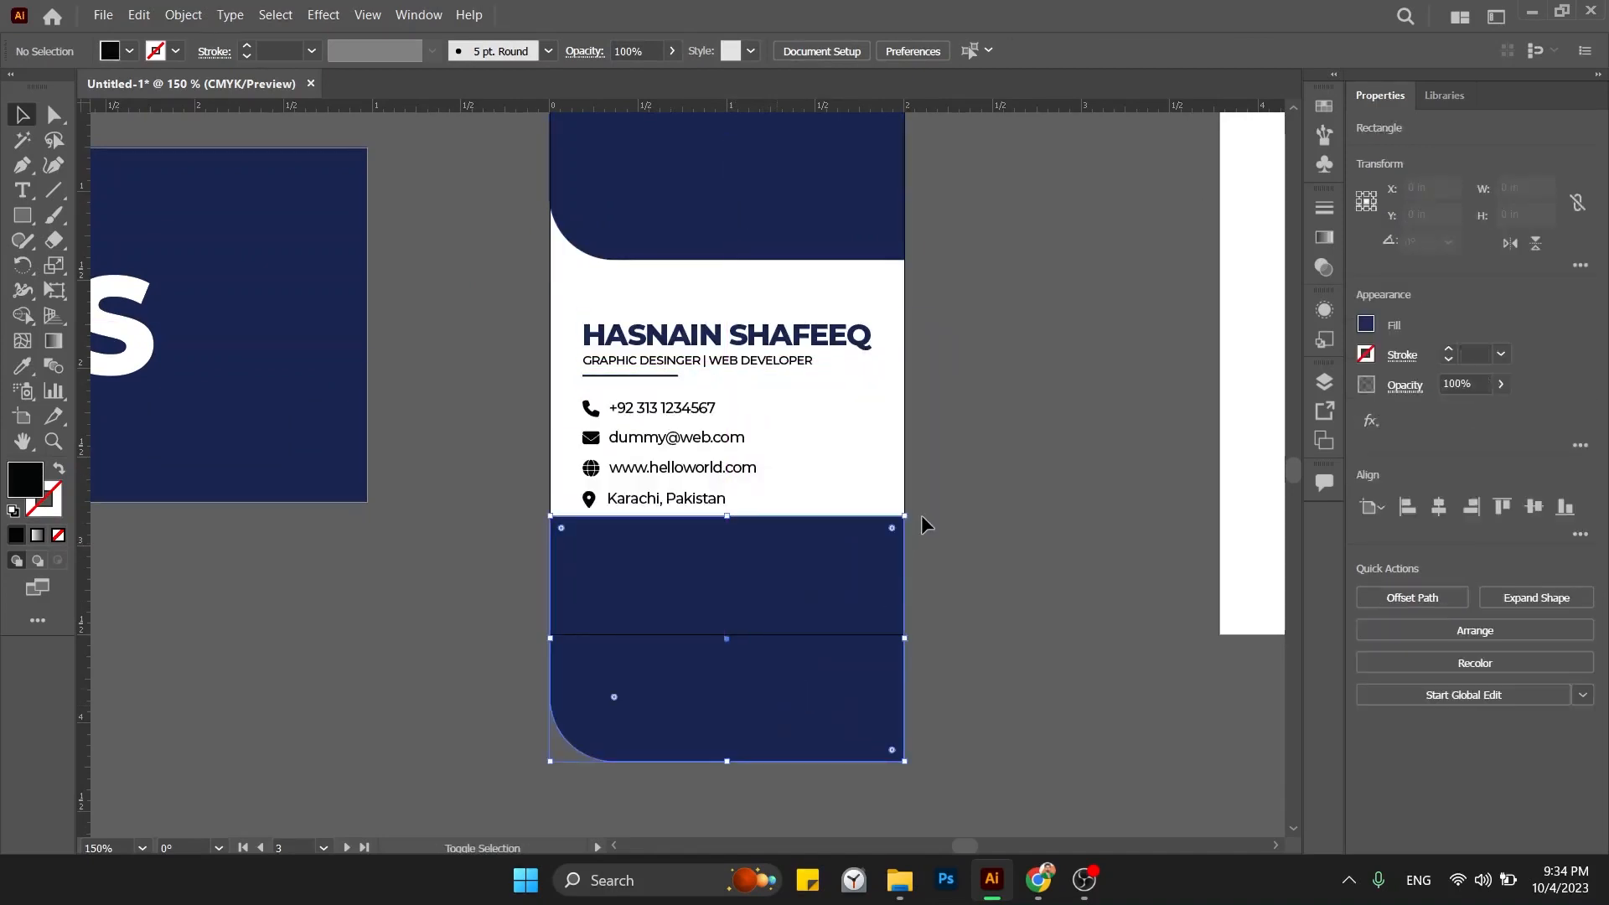
Rotate the copied navy band 180° and drop it lower on the card.
drag(922, 514, 562, 727)
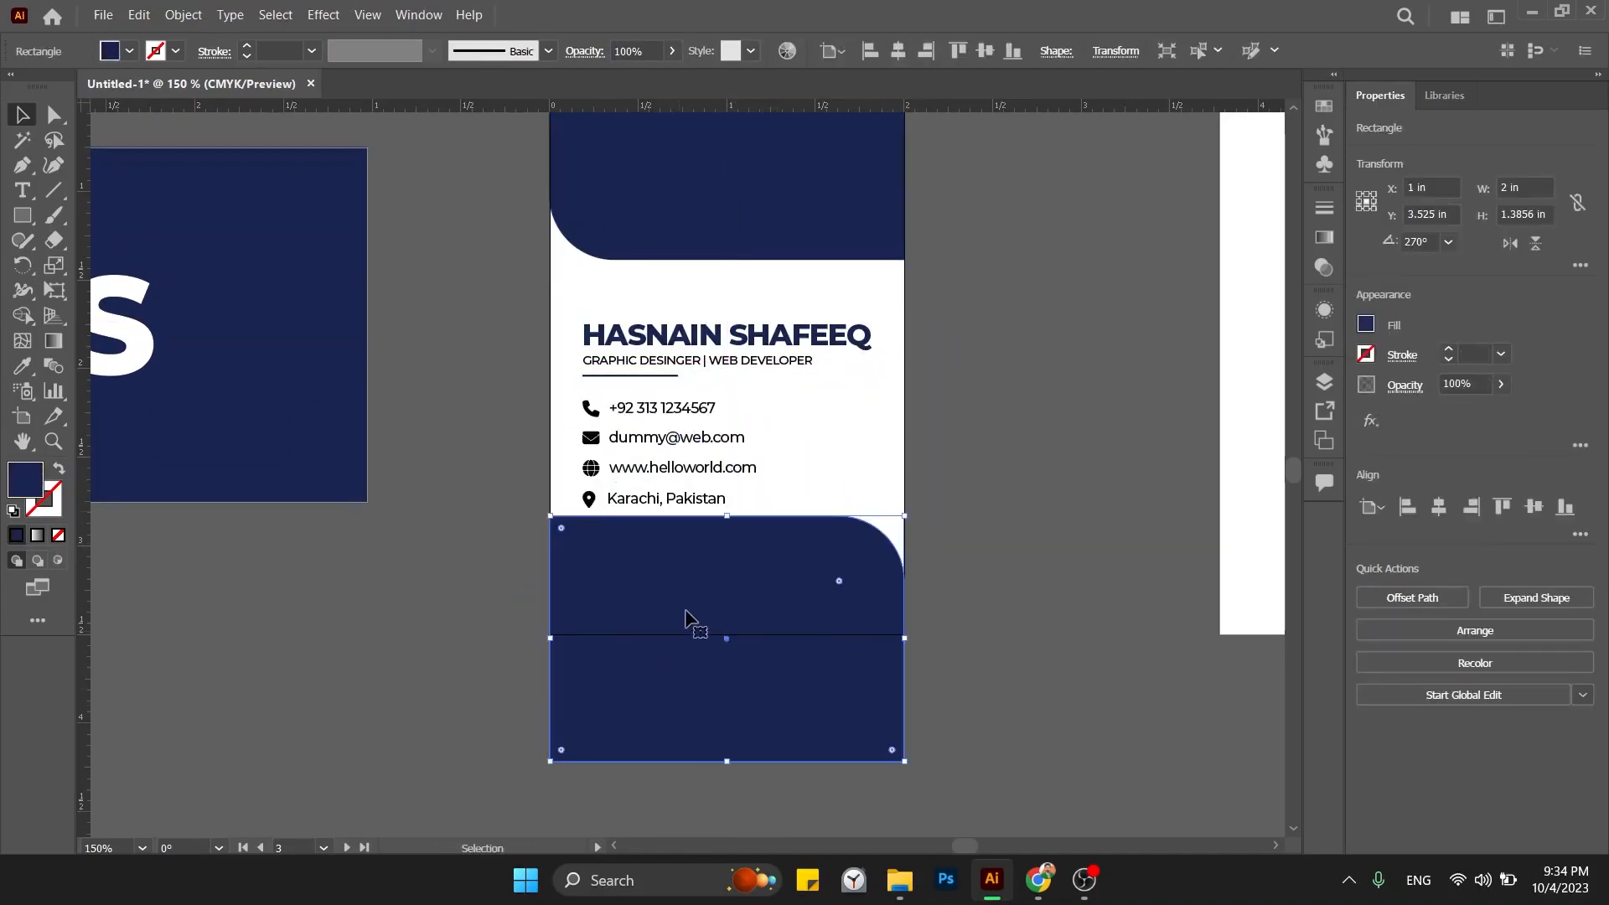
drag(686, 618, 696, 635)
drag(726, 772, 722, 633)
key(ctrl+z)
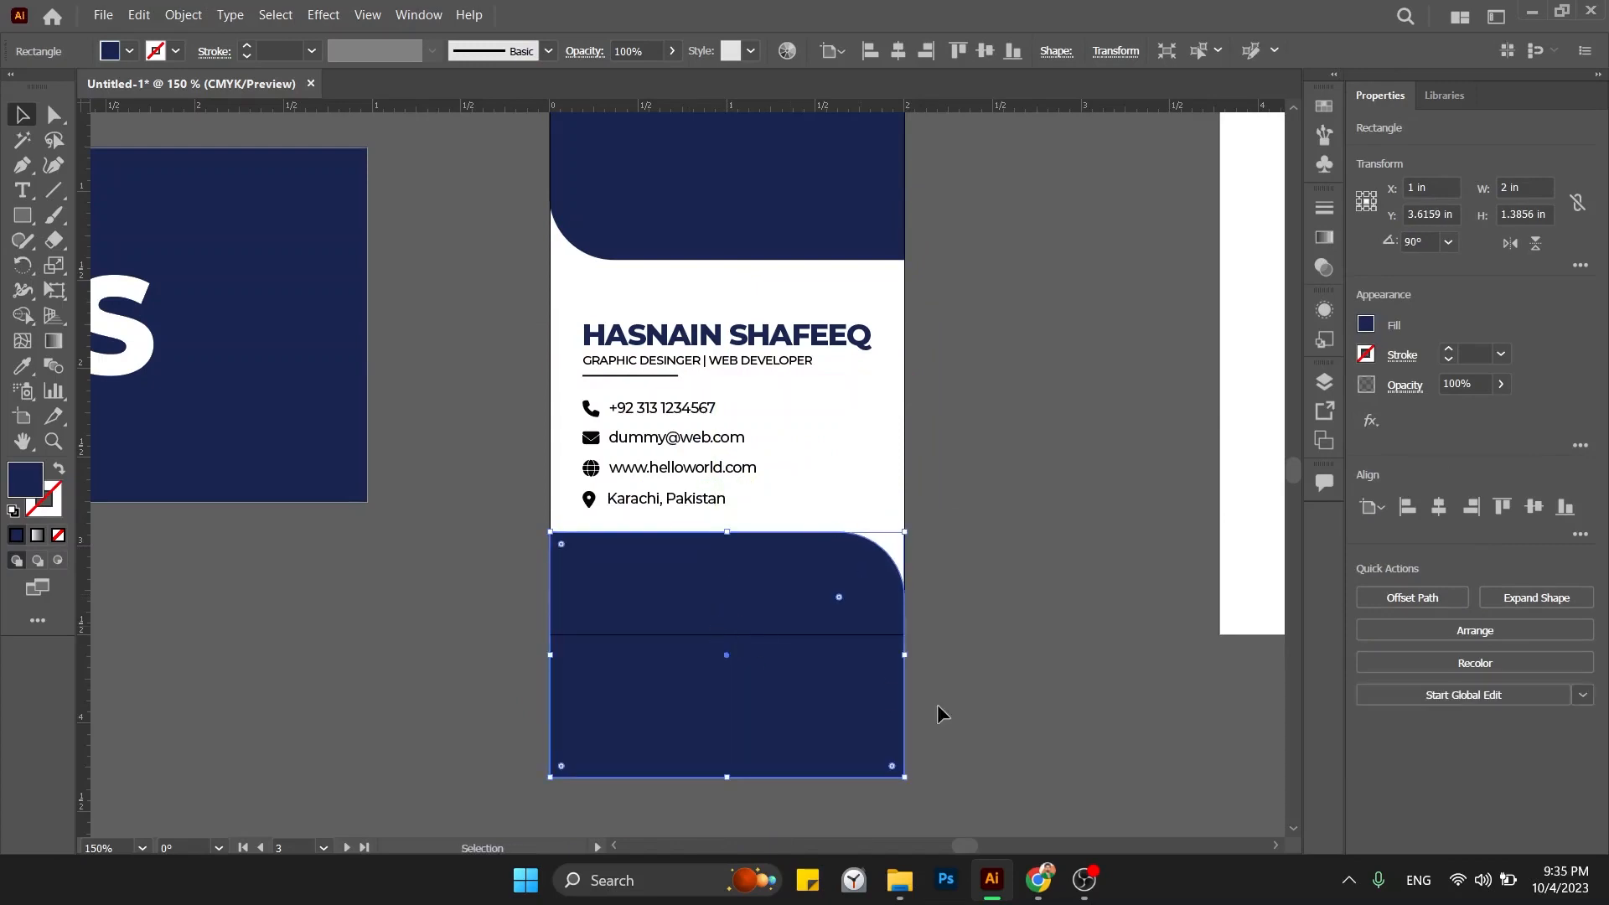
click(943, 710)
Raise the band's bottom anchor points with Direct Selection and the arrow keys.
click(55, 115)
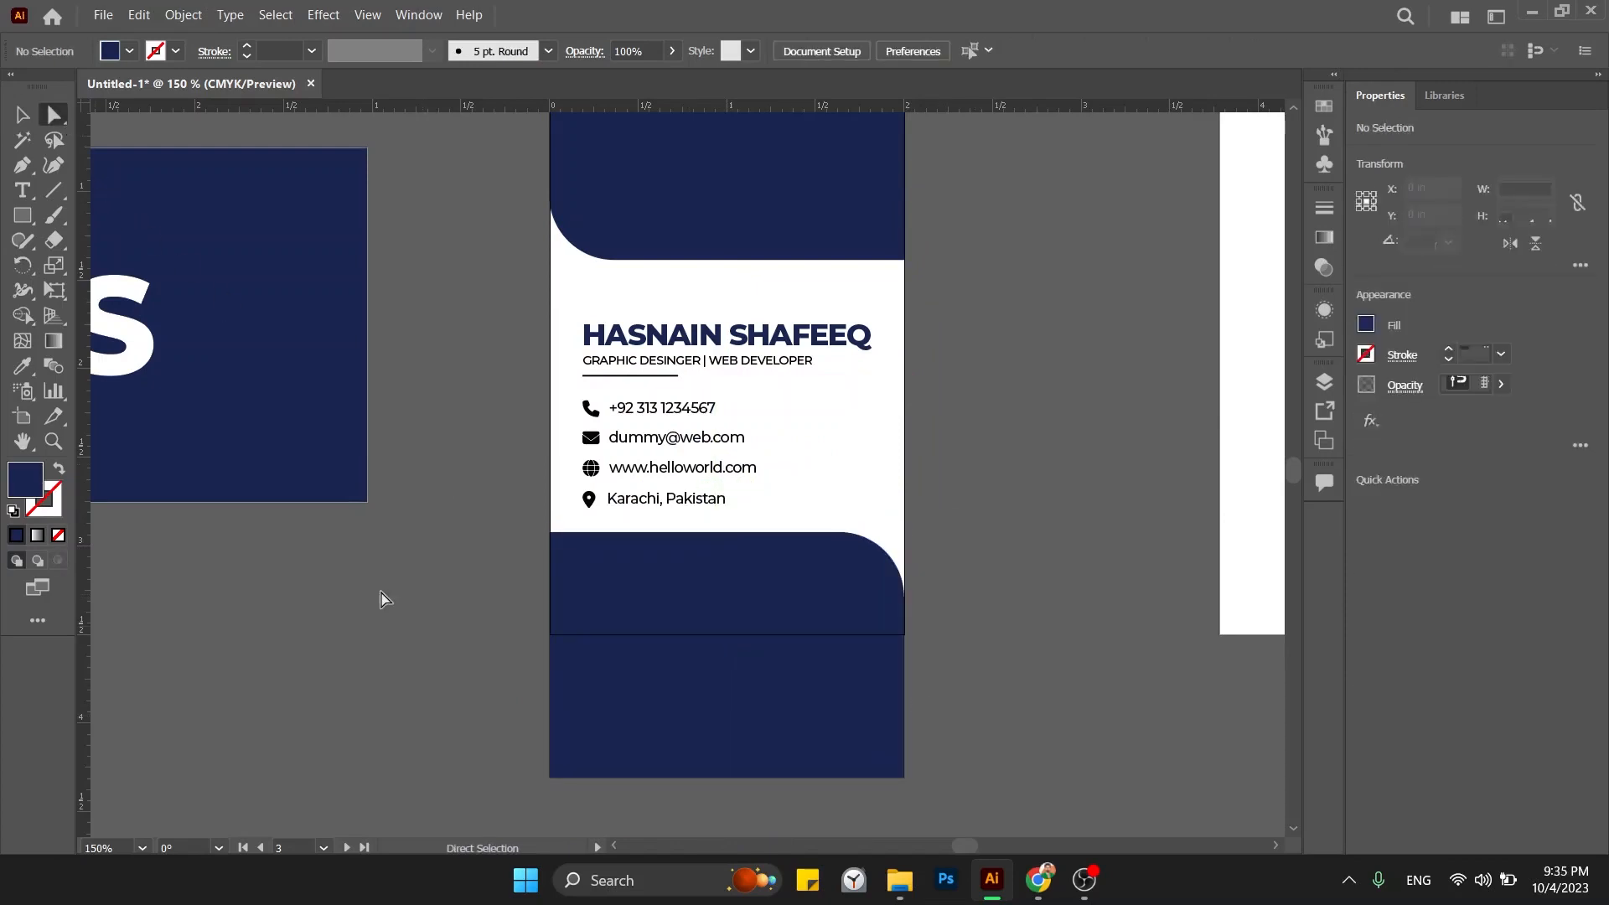
drag(1005, 826, 1005, 826)
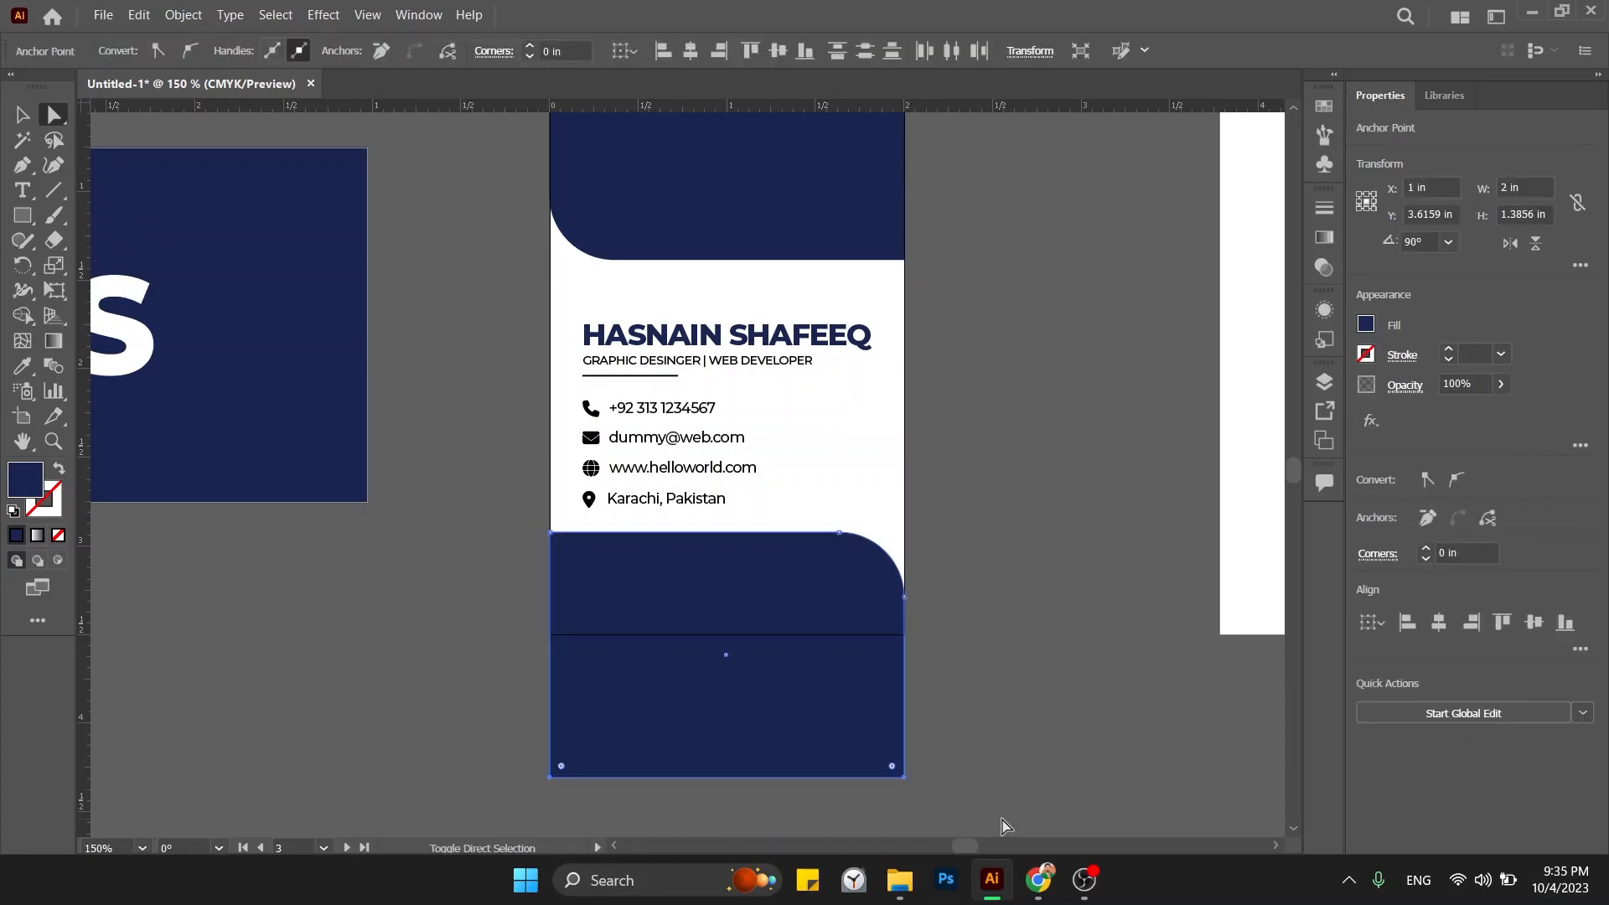
key(shift+Up)
key(shift+Up)
key(shift+Up)
key(shift+Up)
key(shift+Up)
key(shift+Up)
key(shift+Up)
key(shift+Up)
key(shift+Up)
key(shift+Up)
key(shift+Up)
key(Down)
key(Down)
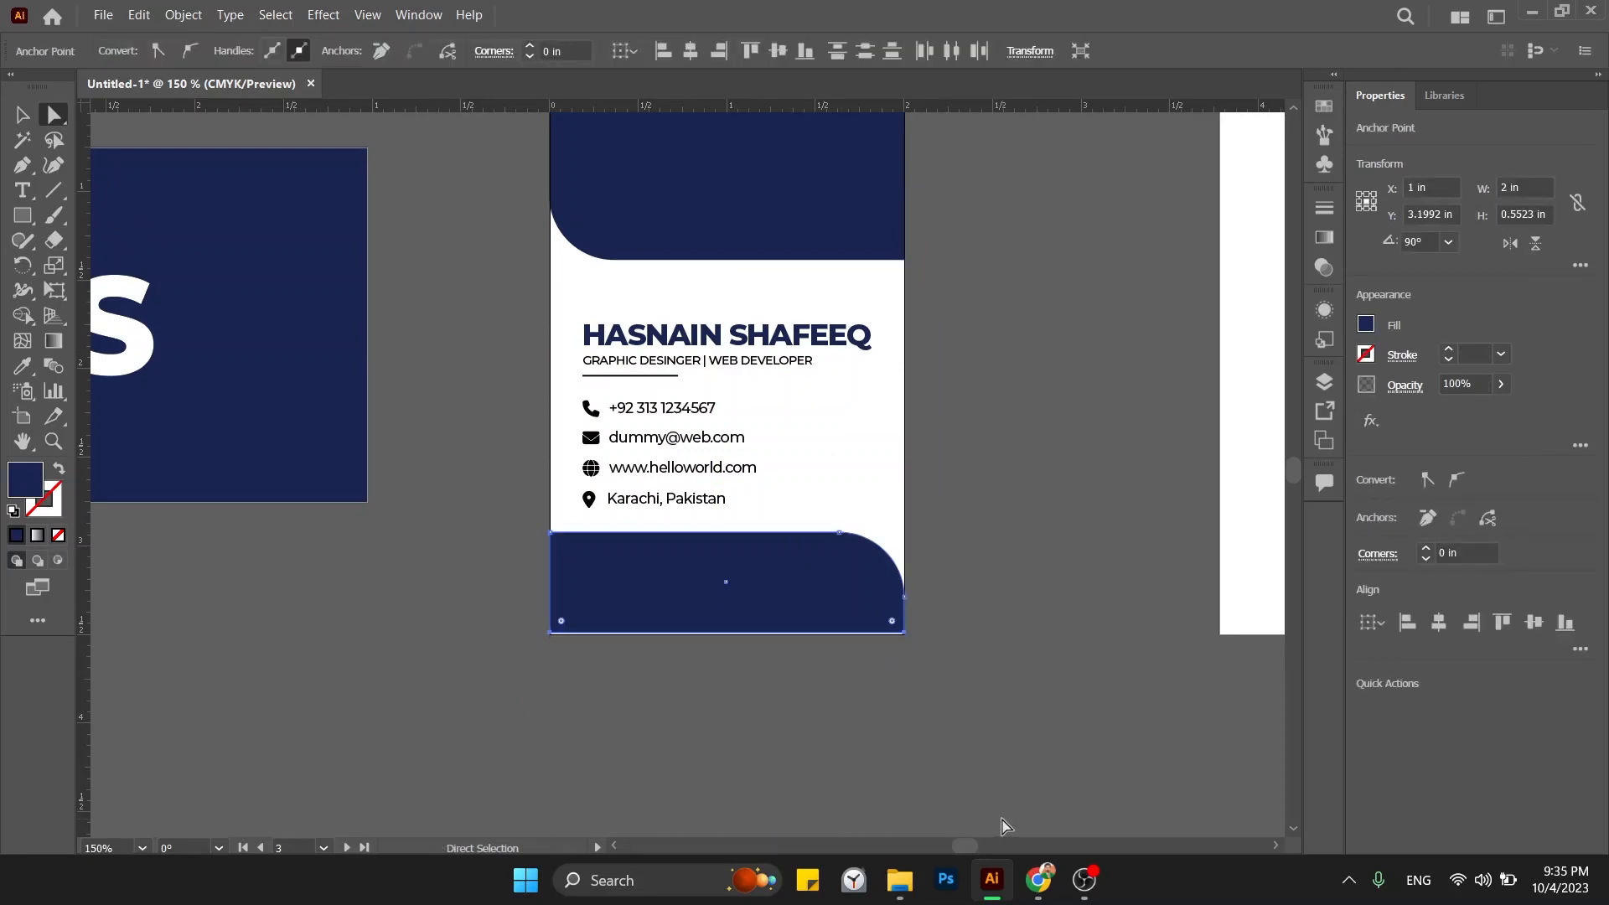
key(v)
click(968, 724)
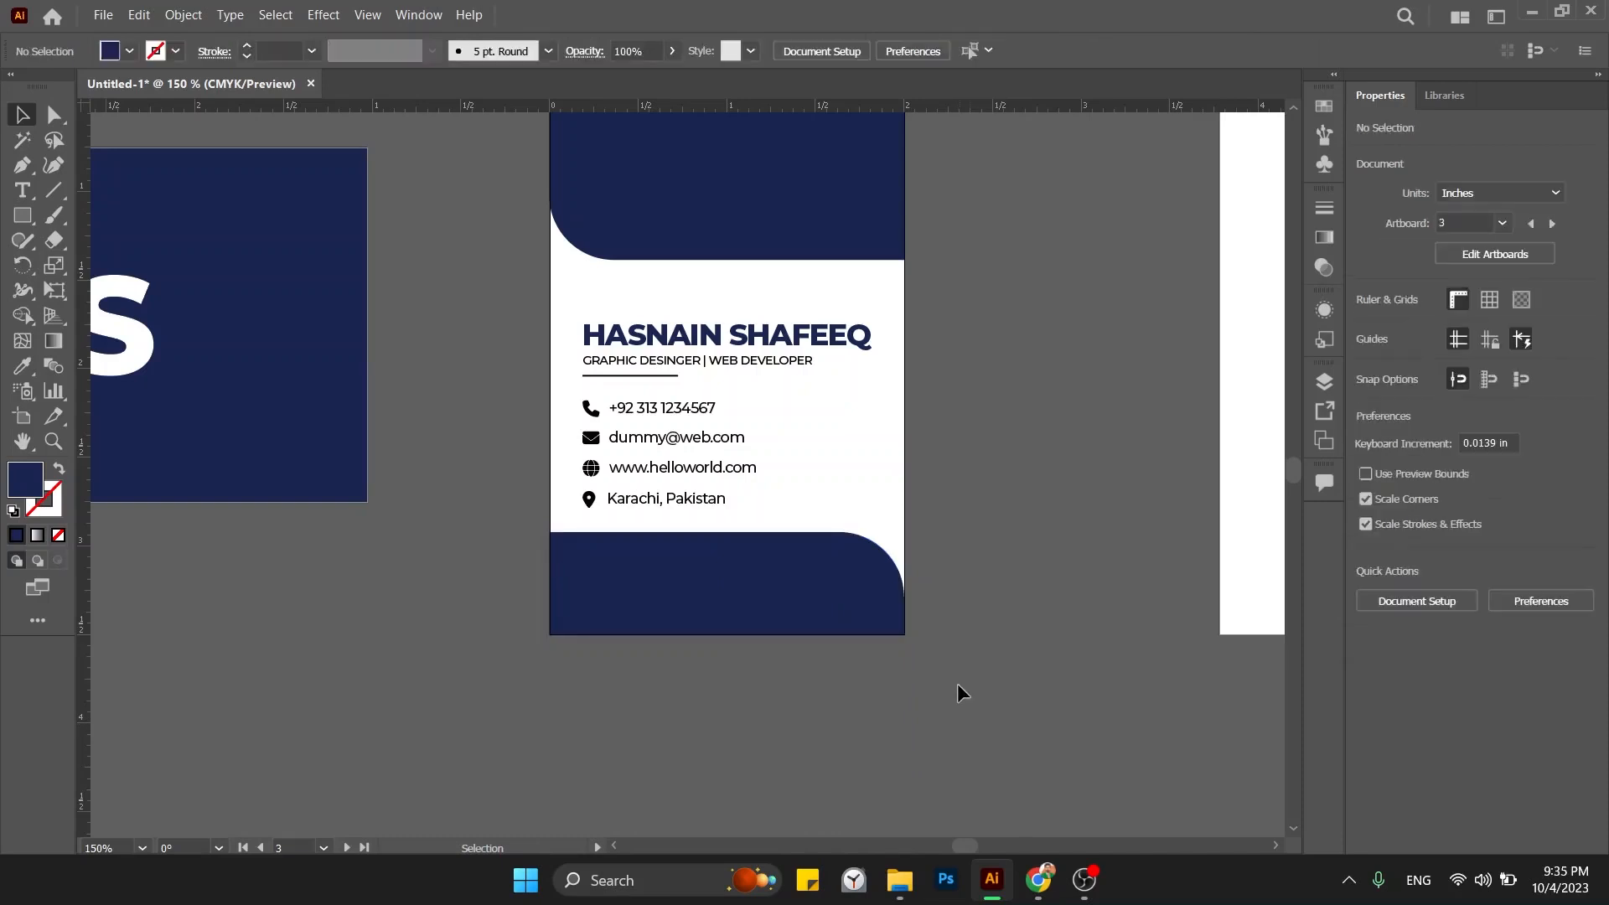
drag(957, 682, 919, 780)
Restore the bottom band's original height after a trial resize.
key(a)
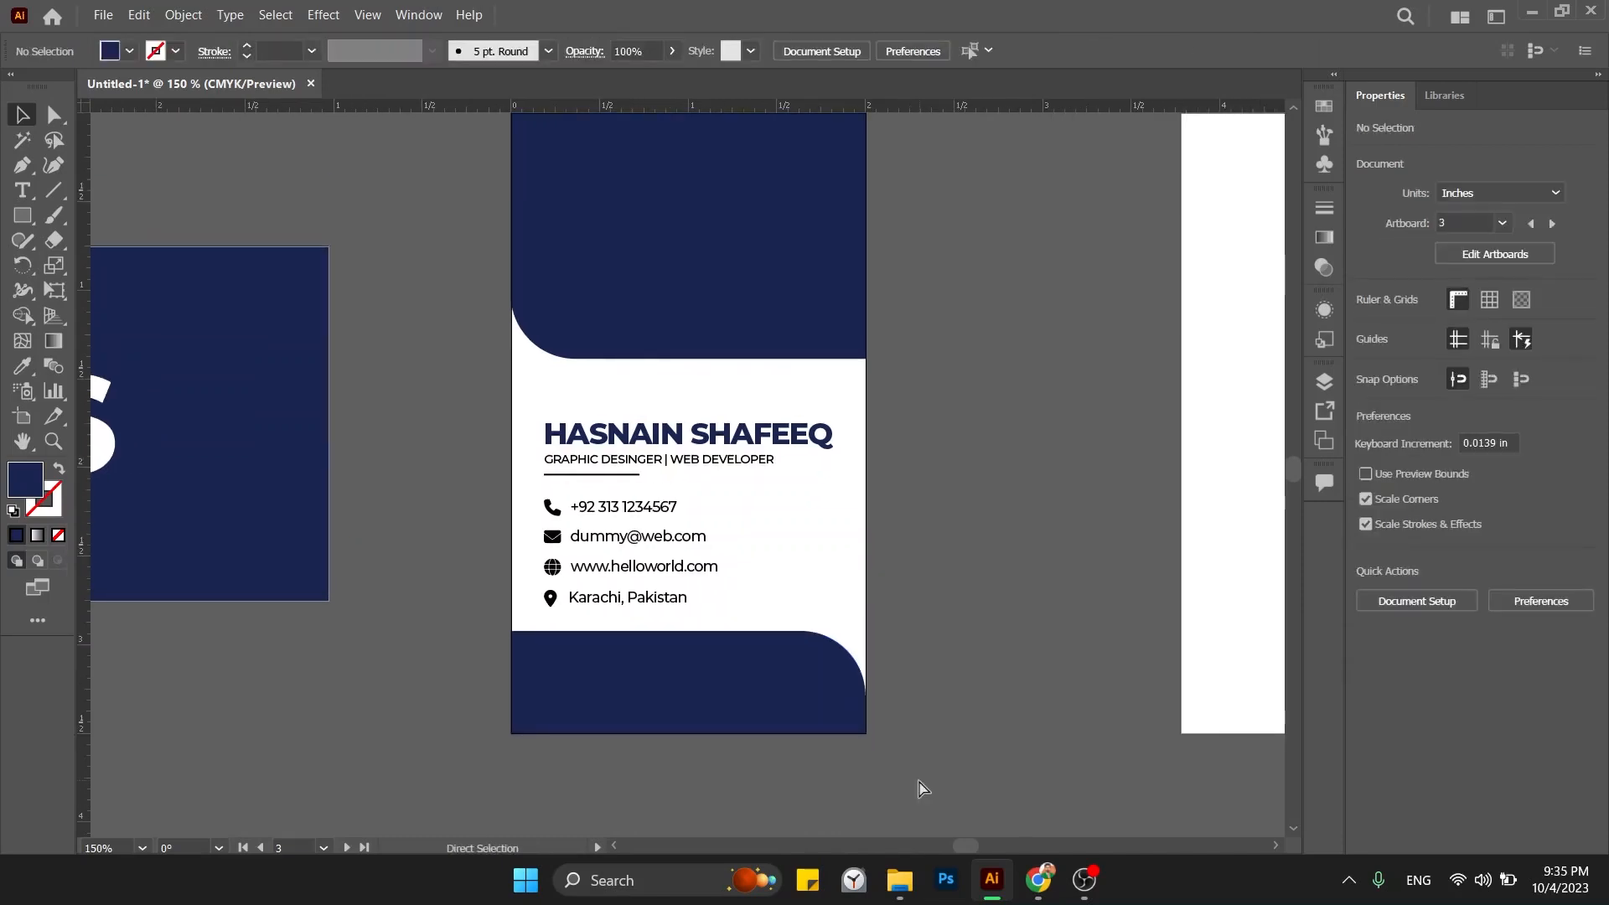
key(ctrl+z)
key(ctrl+z)
key(ctrl+z)
key(ctrl+z)
key(ctrl+z)
key(ctrl+z)
key(ctrl+z)
key(ctrl+z)
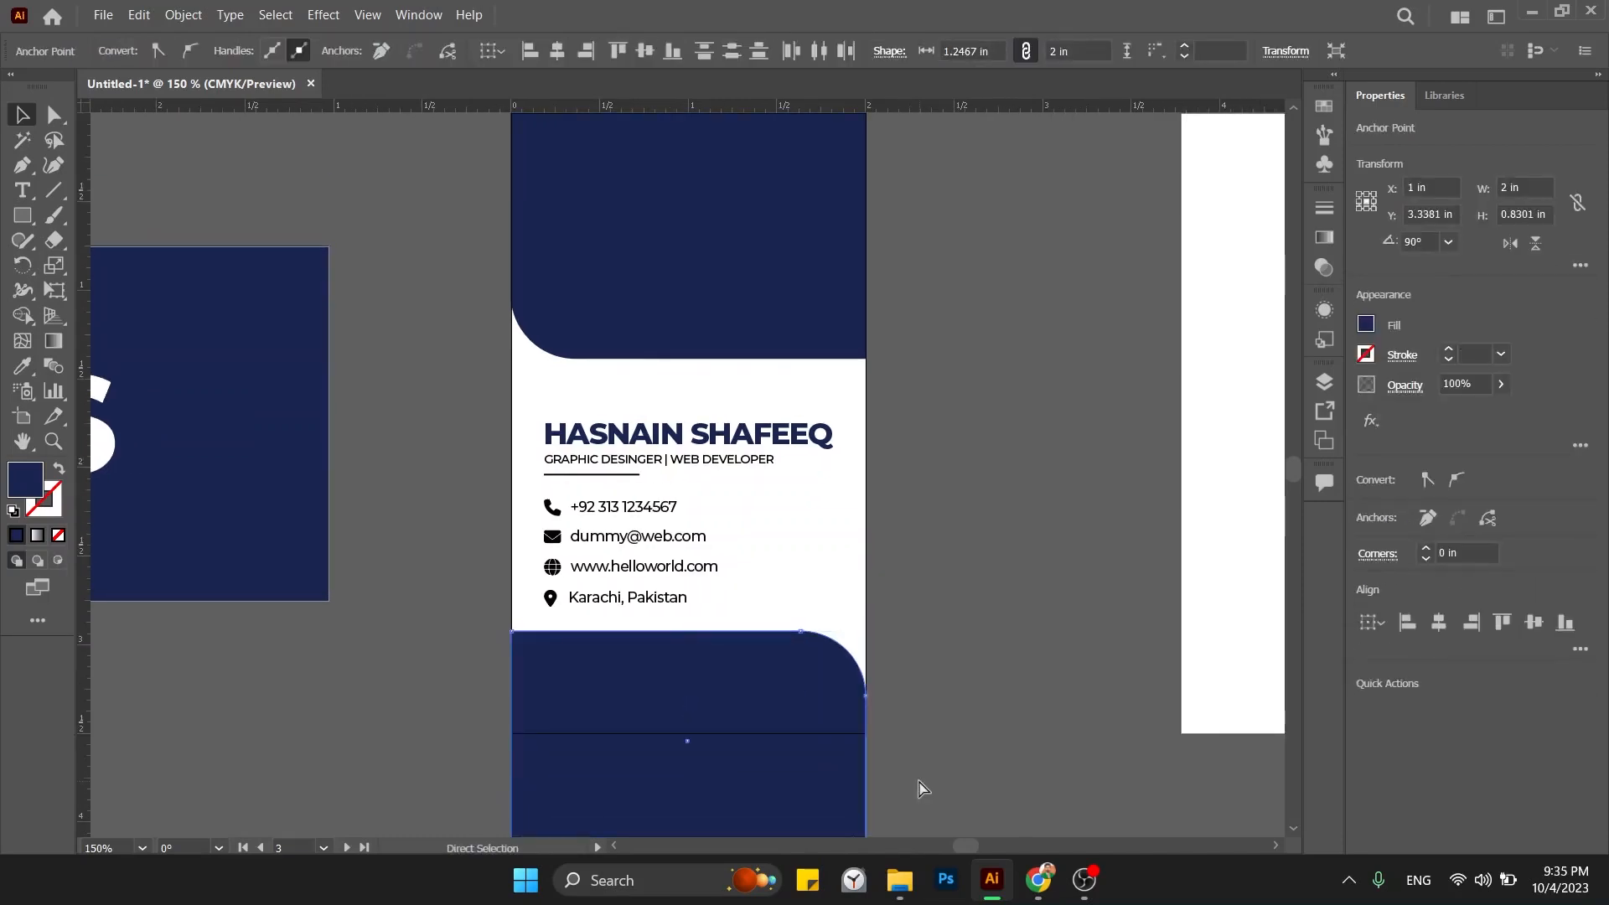
scroll(919, 788, down, 4)
key(ctrl+z)
click(934, 618)
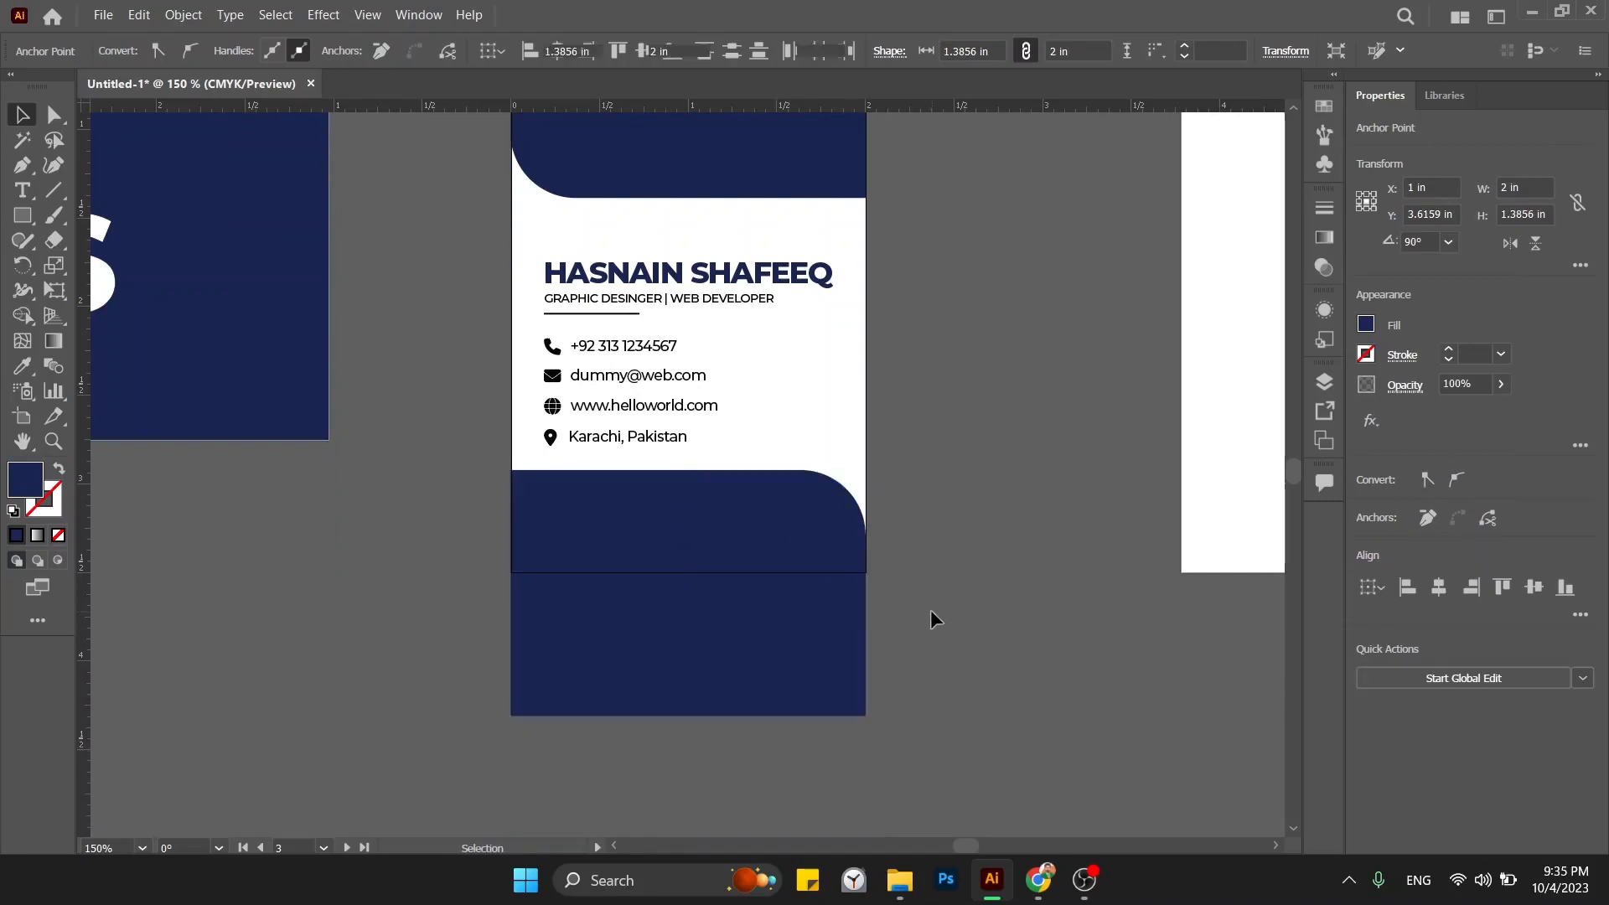
click(750, 682)
drag(688, 714, 668, 490)
key(ctrl+z)
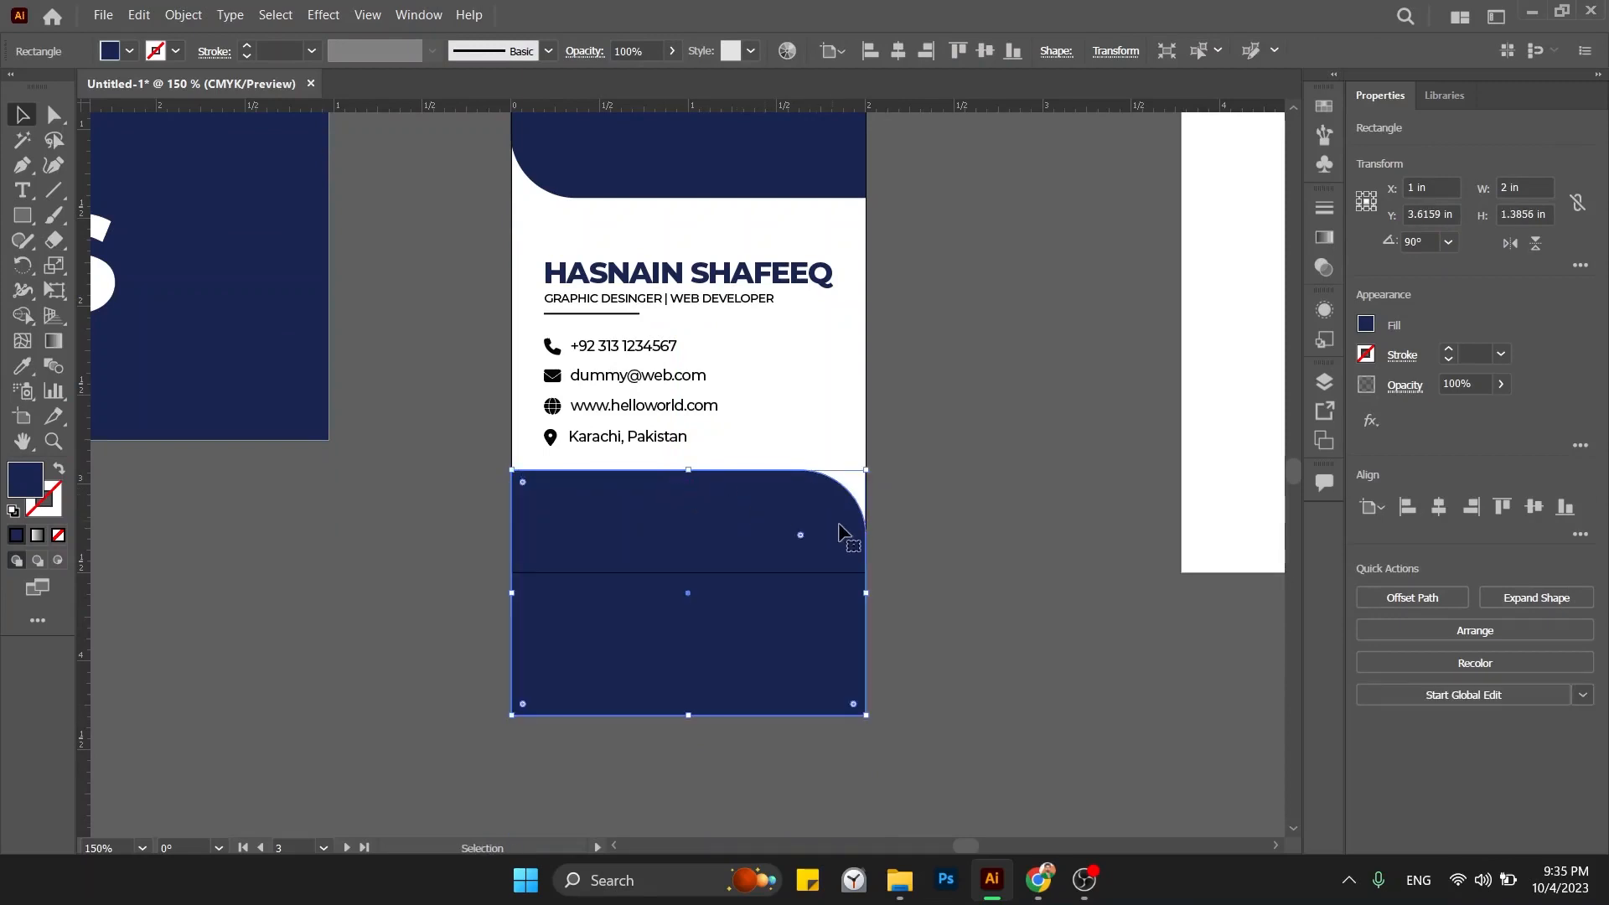
Nudge the band's two bottom anchors until it sits flush with the card's lower edge, about 0.58 in tall.
click(56, 115)
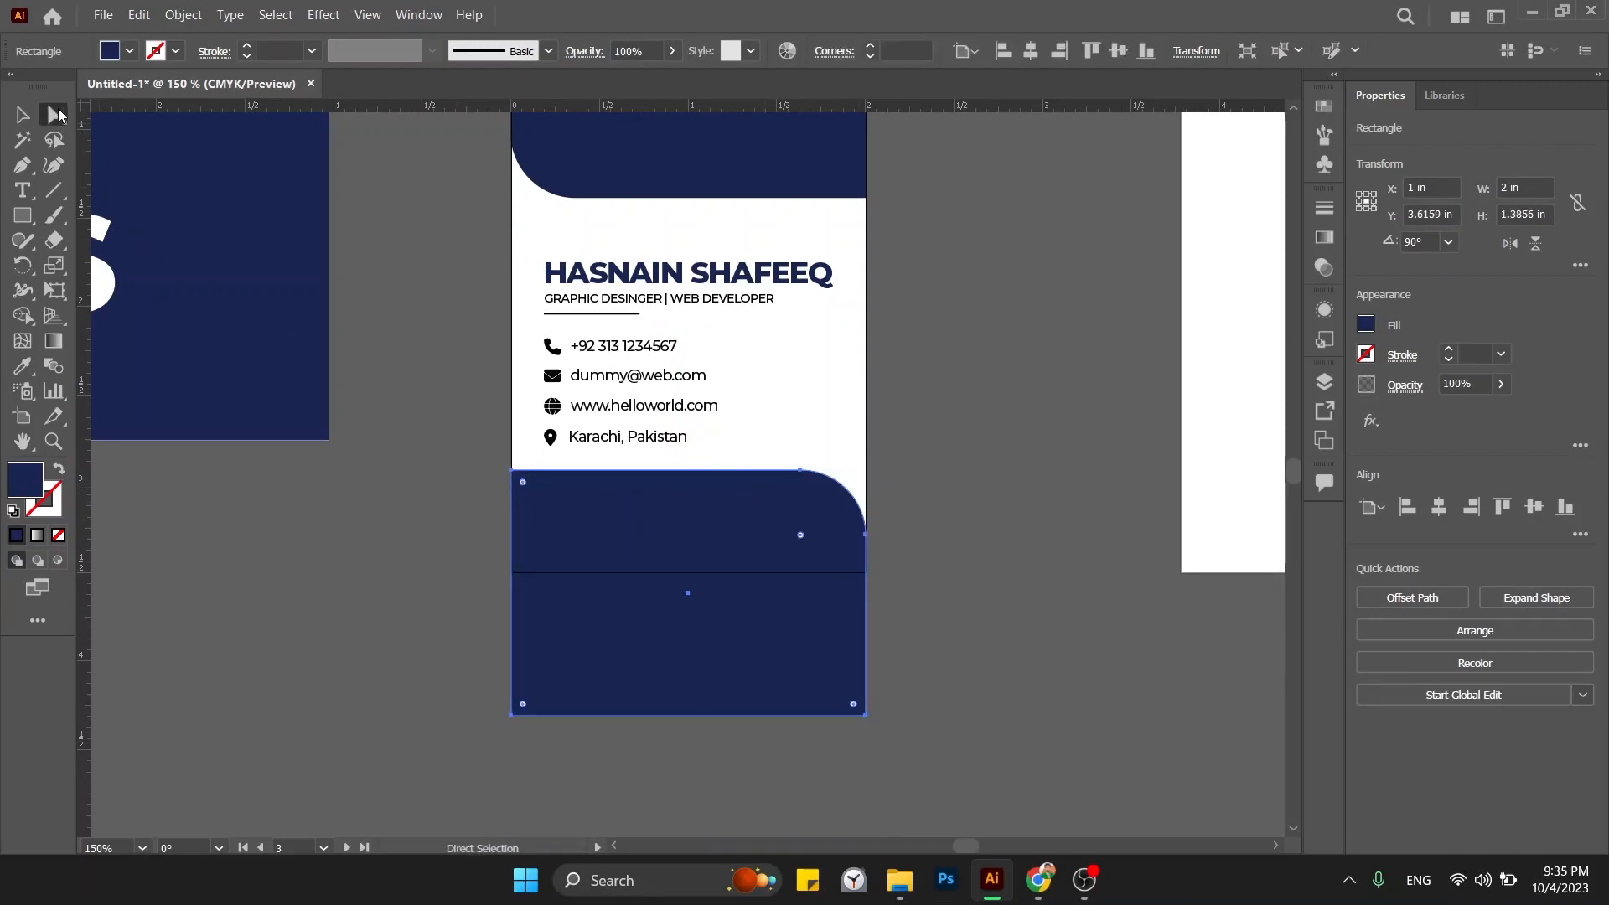
drag(717, 743, 1013, 785)
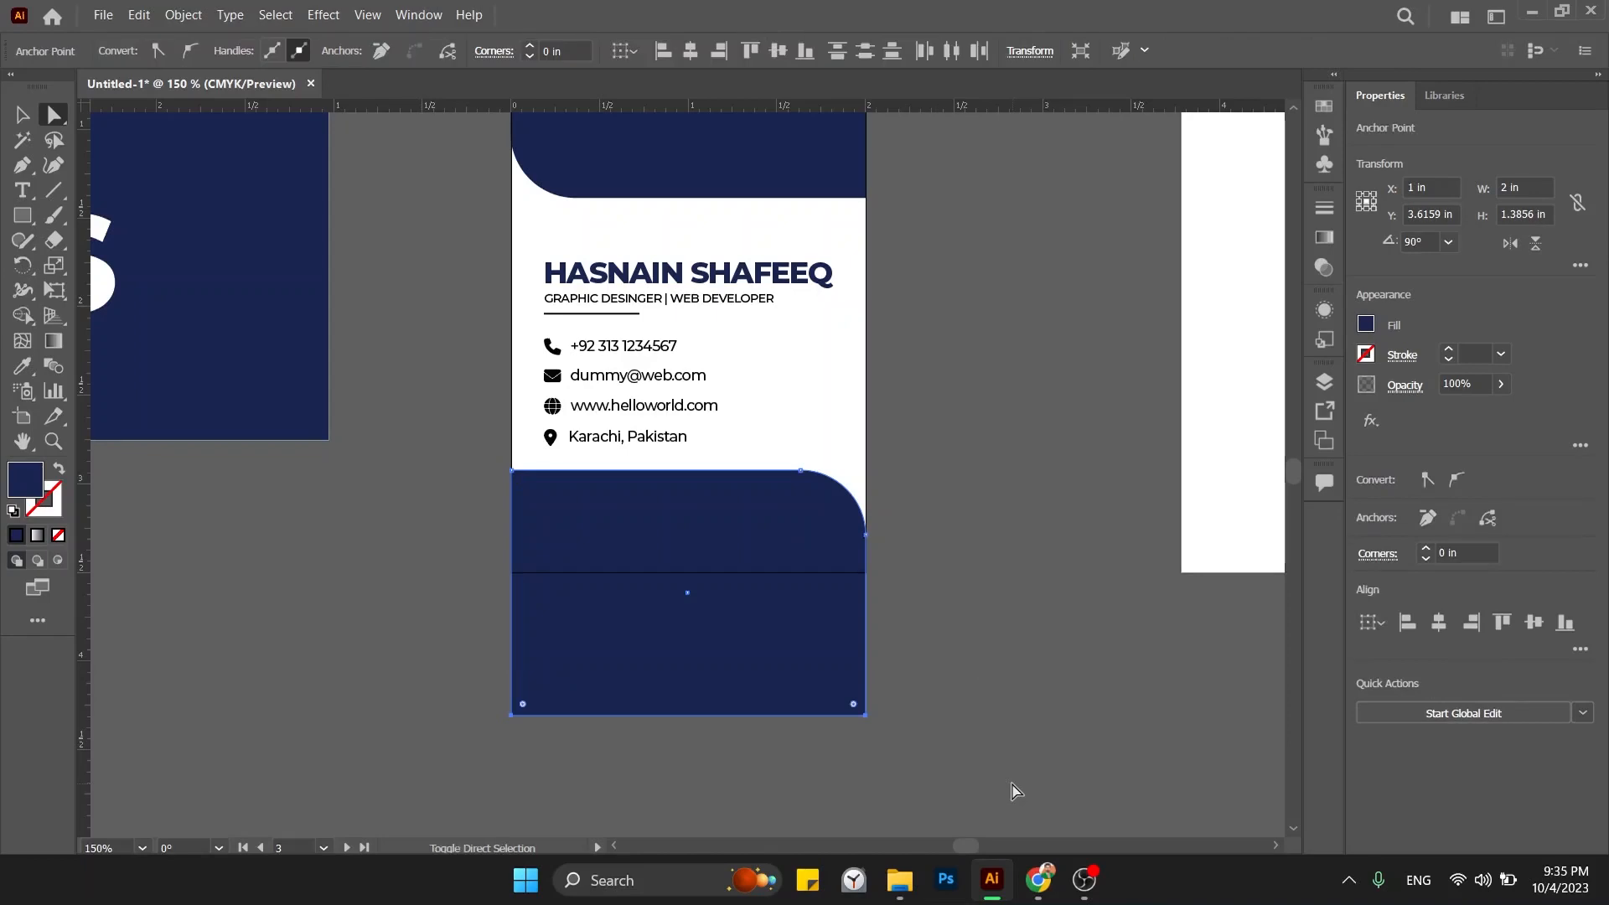
key(shift+Up)
key(shift+Up)
key(shift+Up)
key(shift+Up)
key(shift+Up)
key(shift+Up)
key(Down)
key(Down)
key(Down)
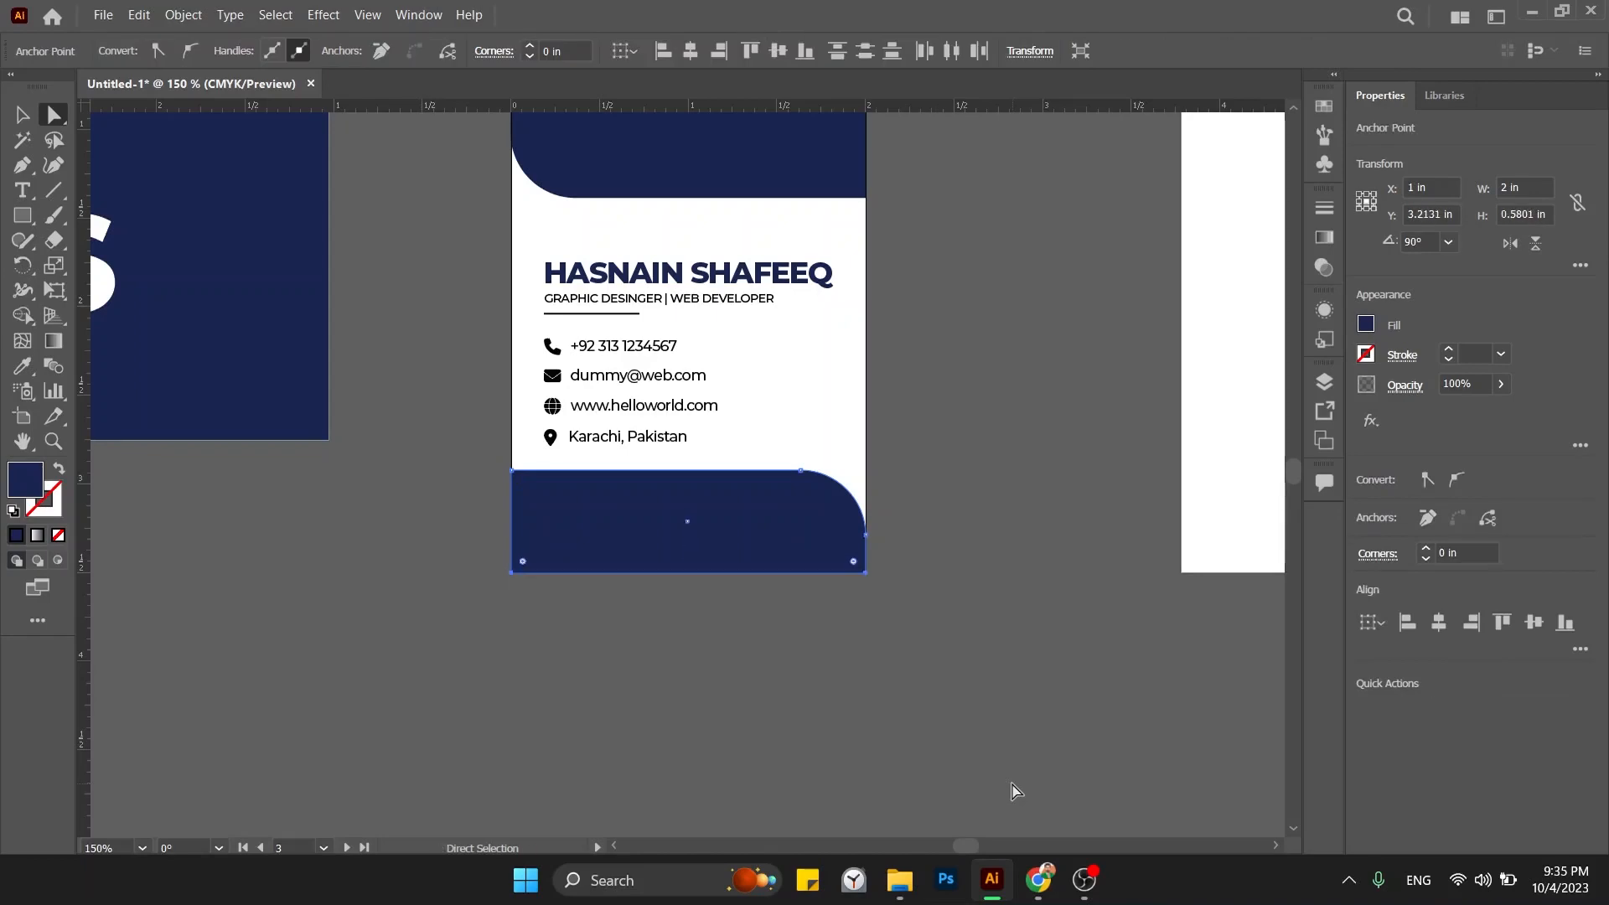
click(22, 114)
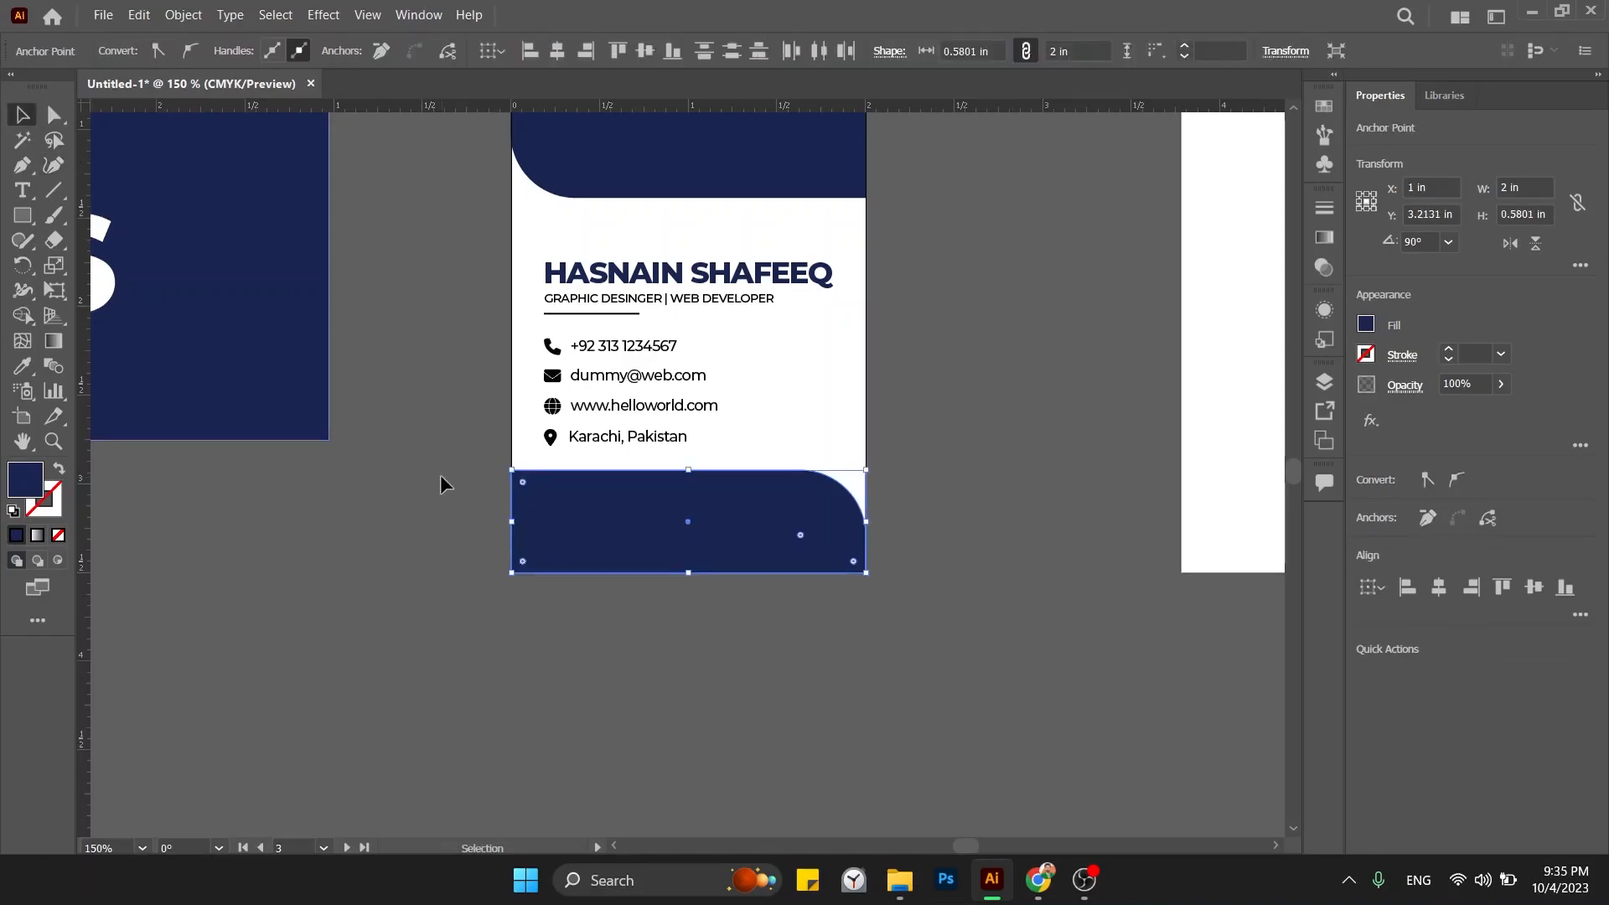
click(449, 596)
drag(449, 597, 481, 742)
key(ctrl+minus)
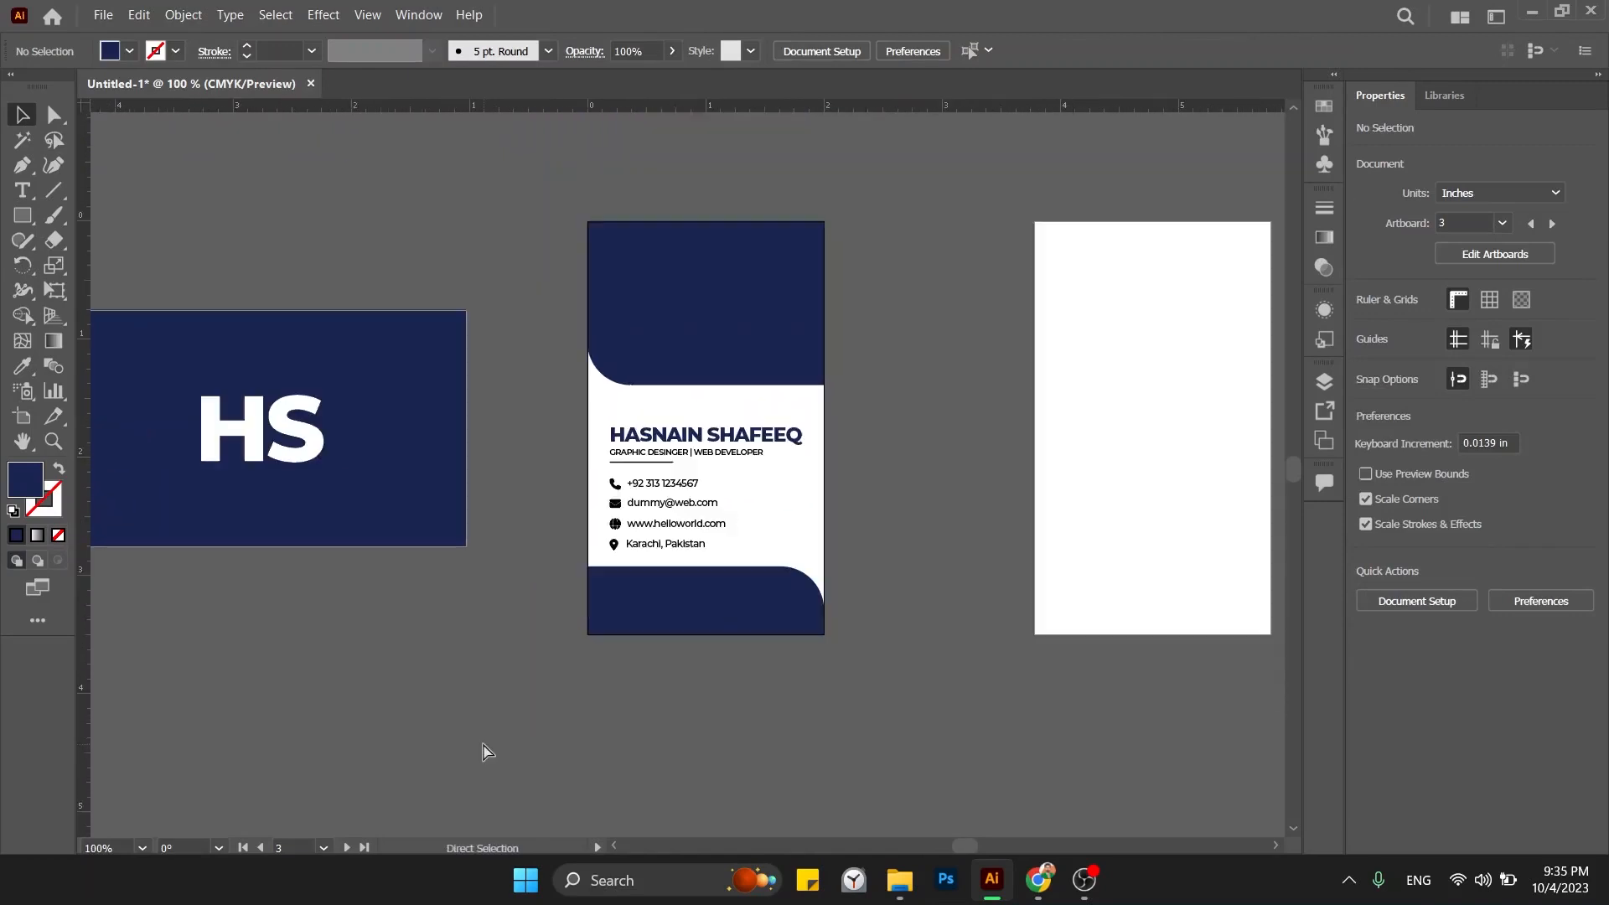
drag(586, 766, 756, 765)
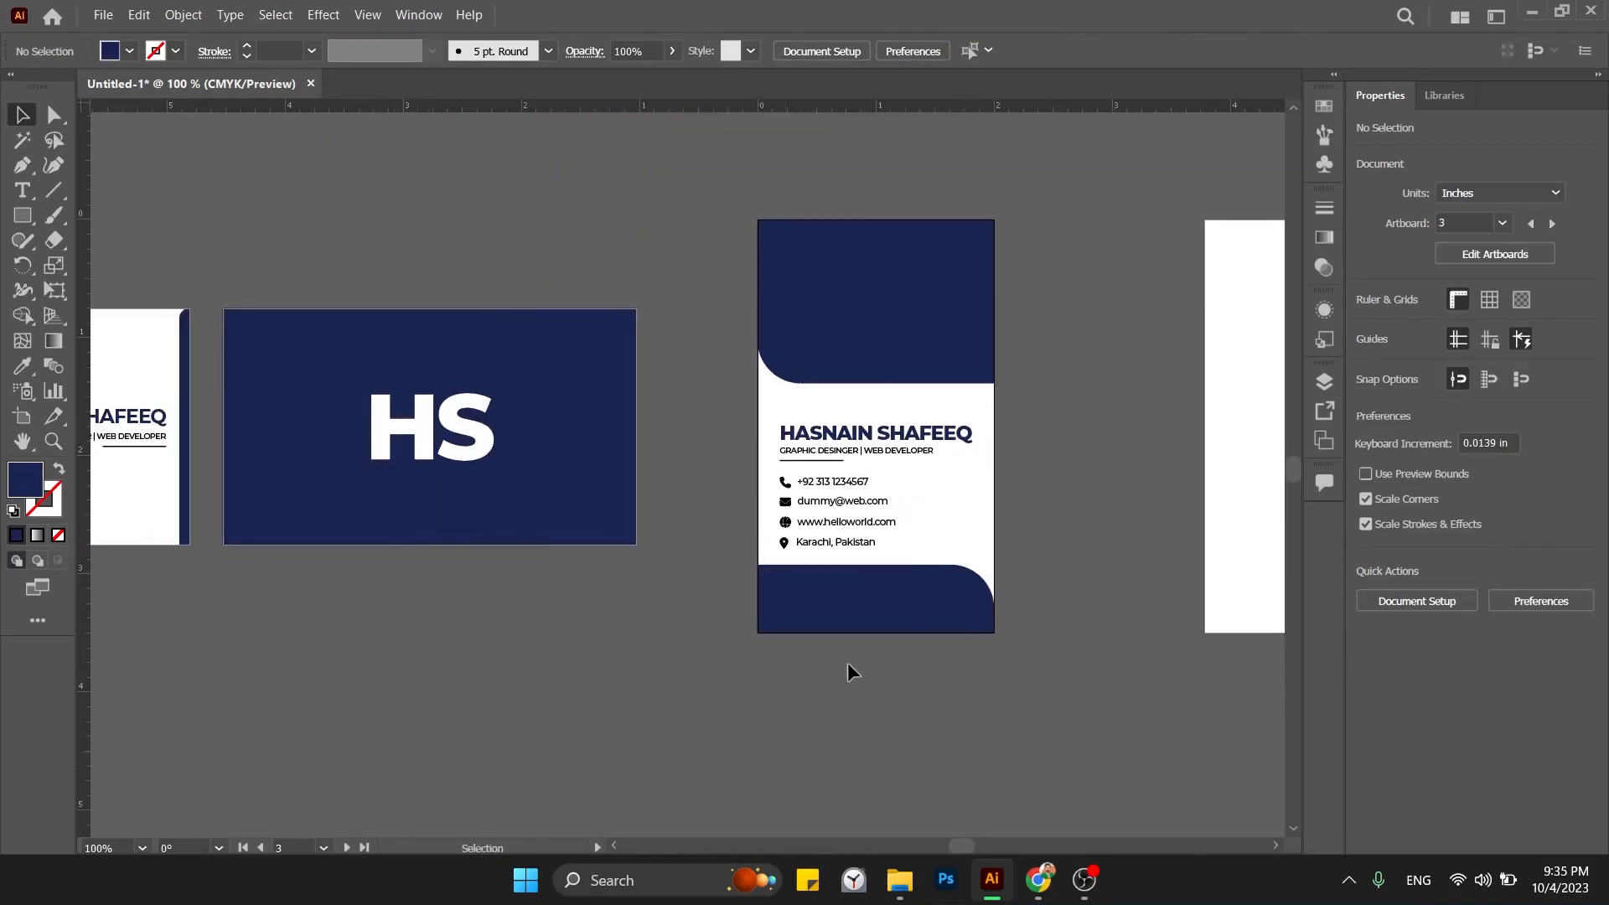
Draw a circle with the Ellipse tool on the blank artboard.
click(877, 611)
drag(1145, 595, 1067, 624)
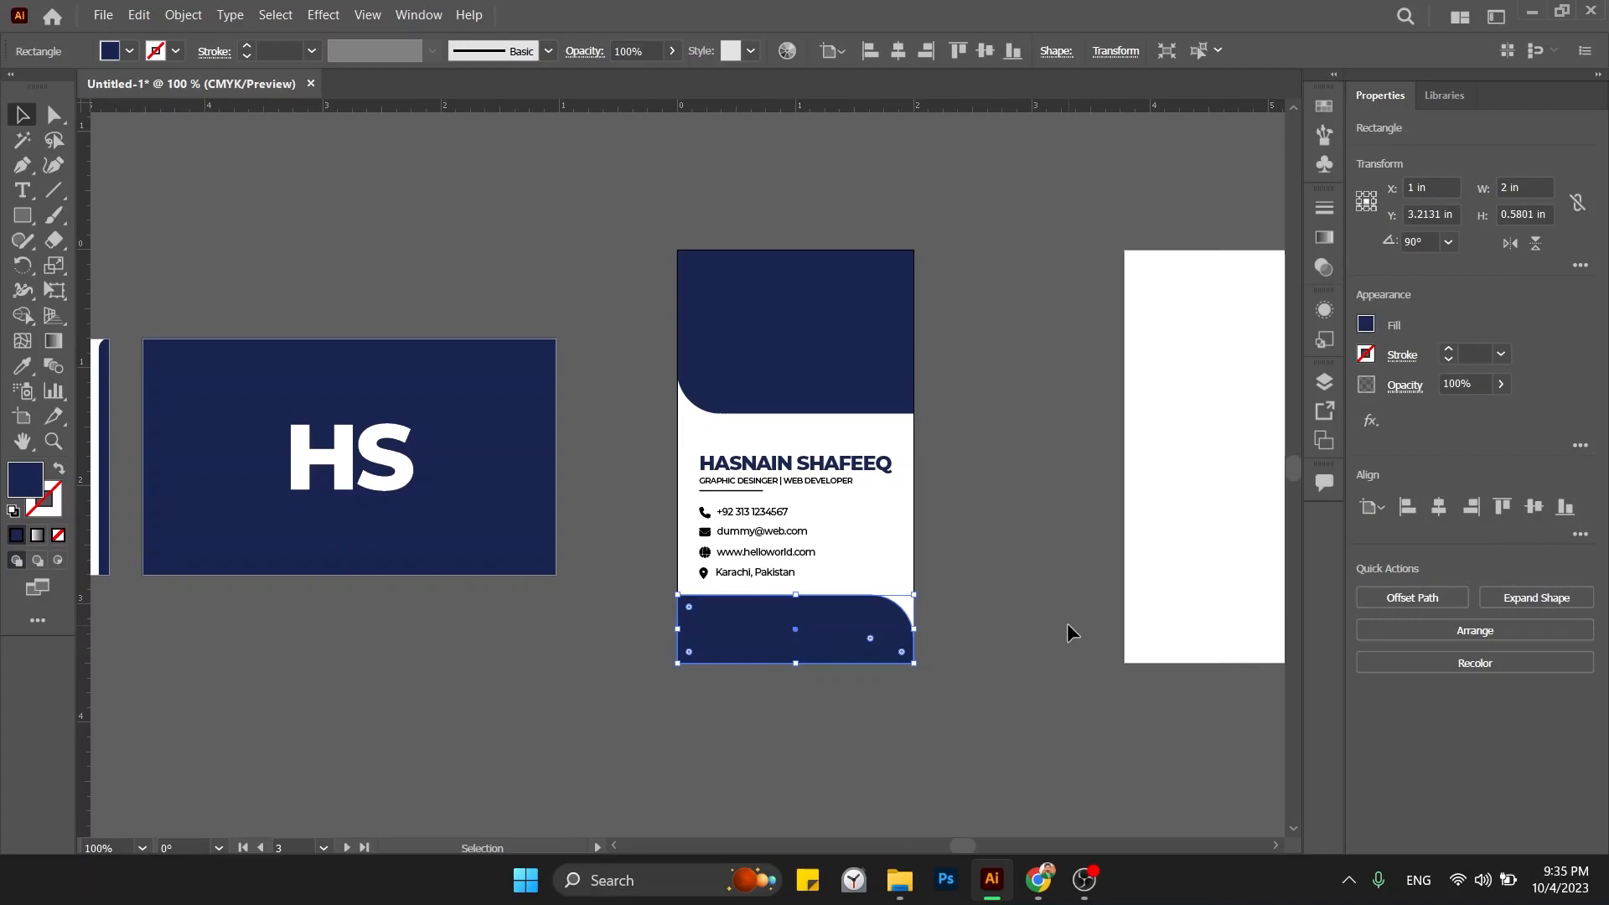
click(736, 583)
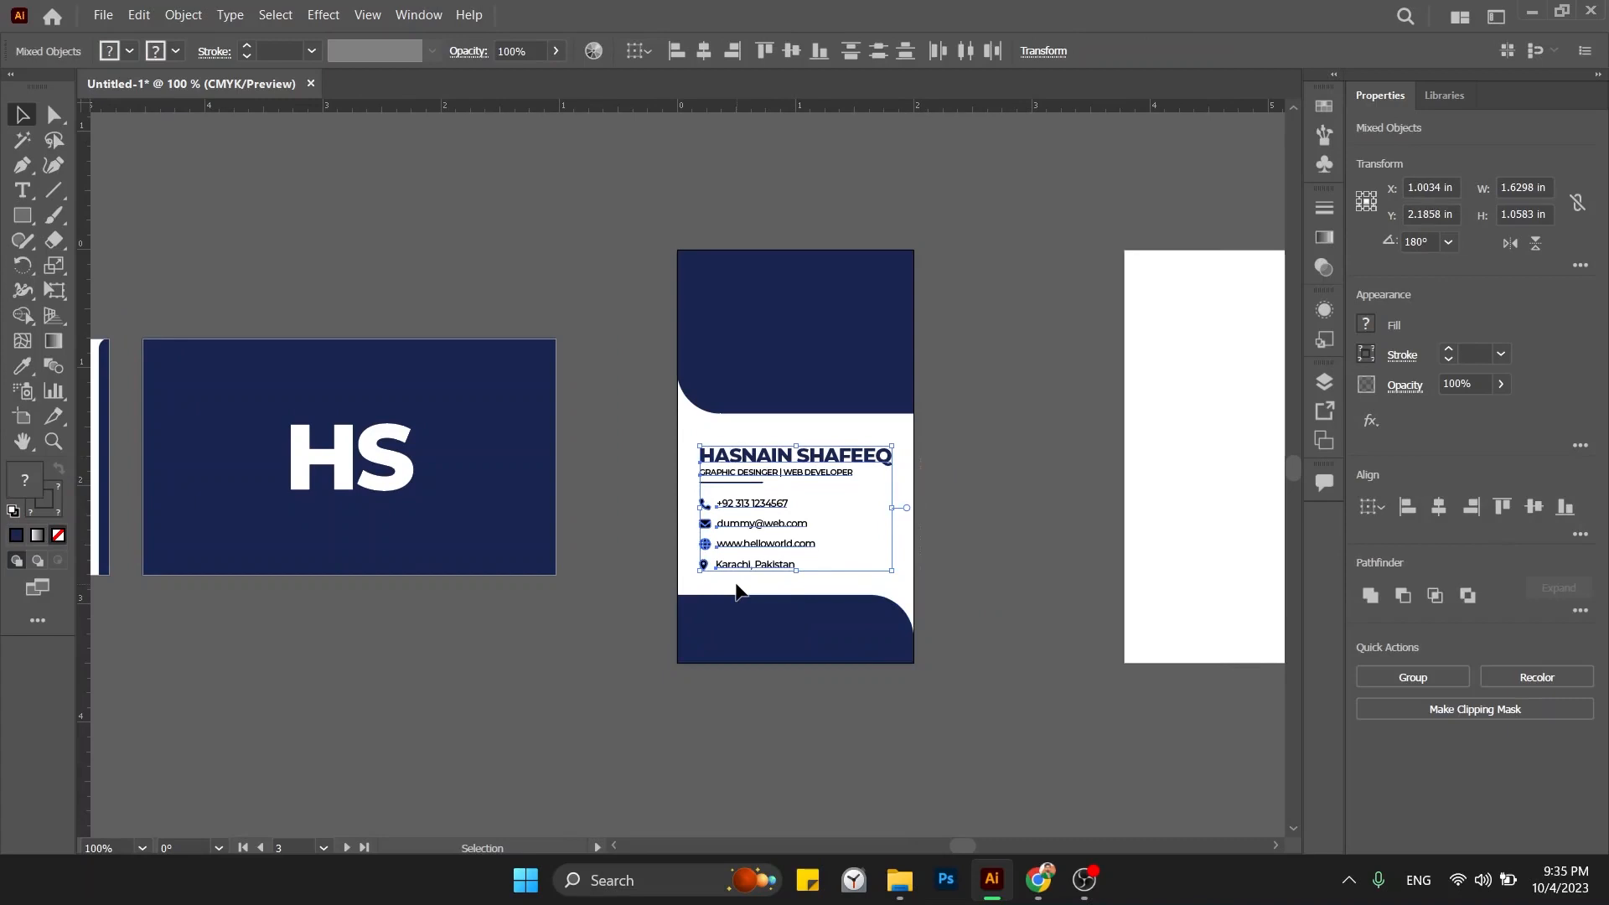
click(979, 588)
drag(978, 589, 684, 653)
key(l)
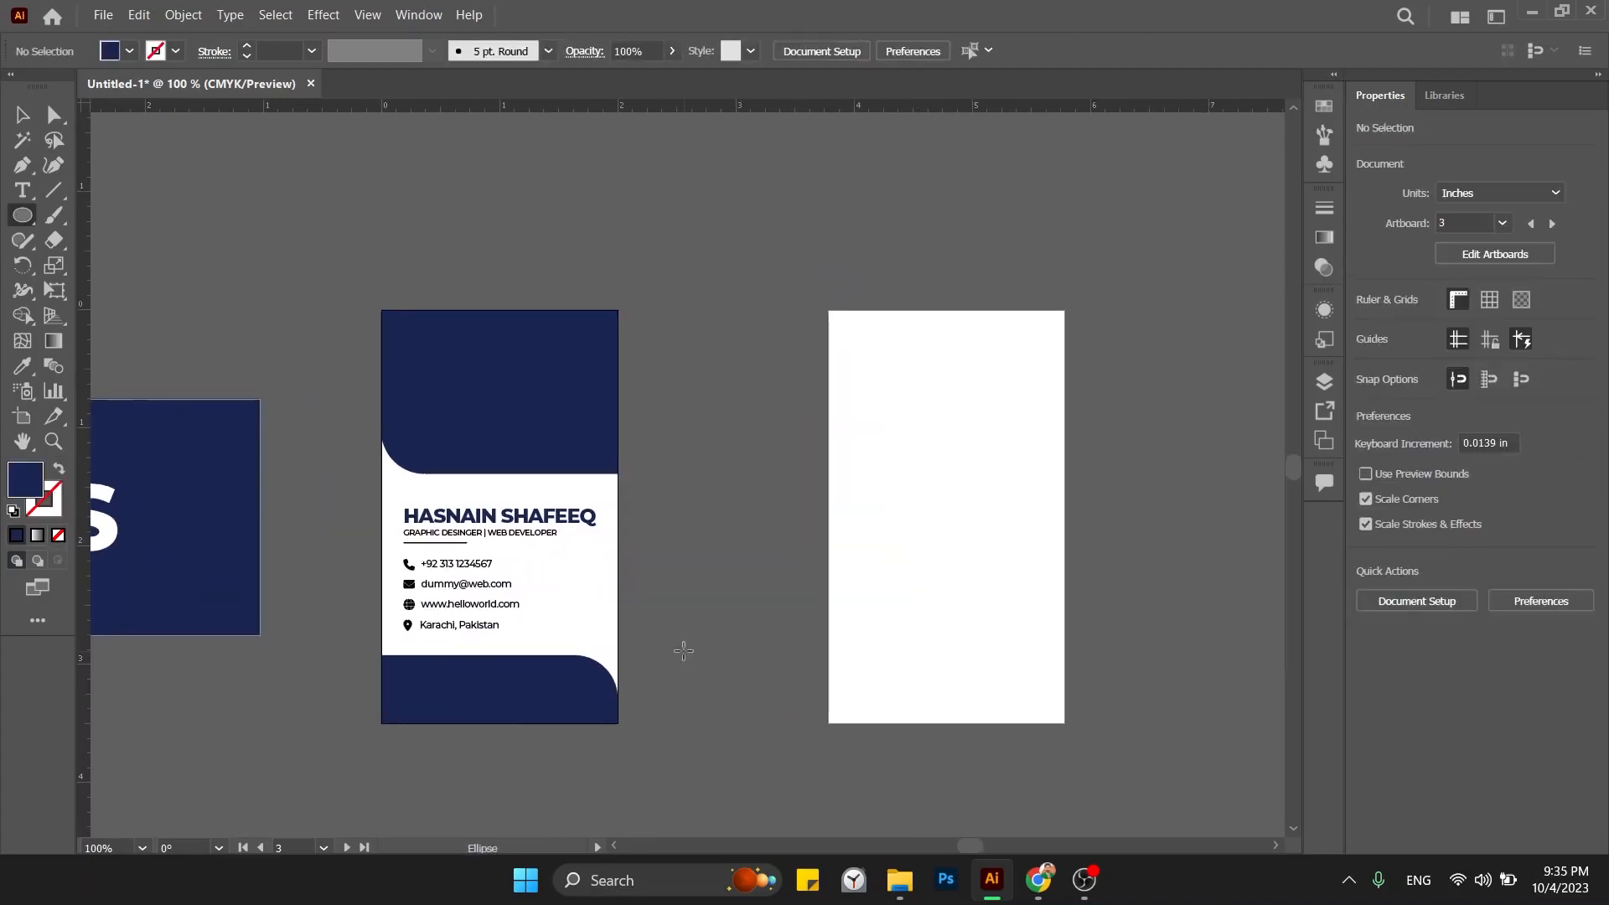
drag(659, 399, 795, 534)
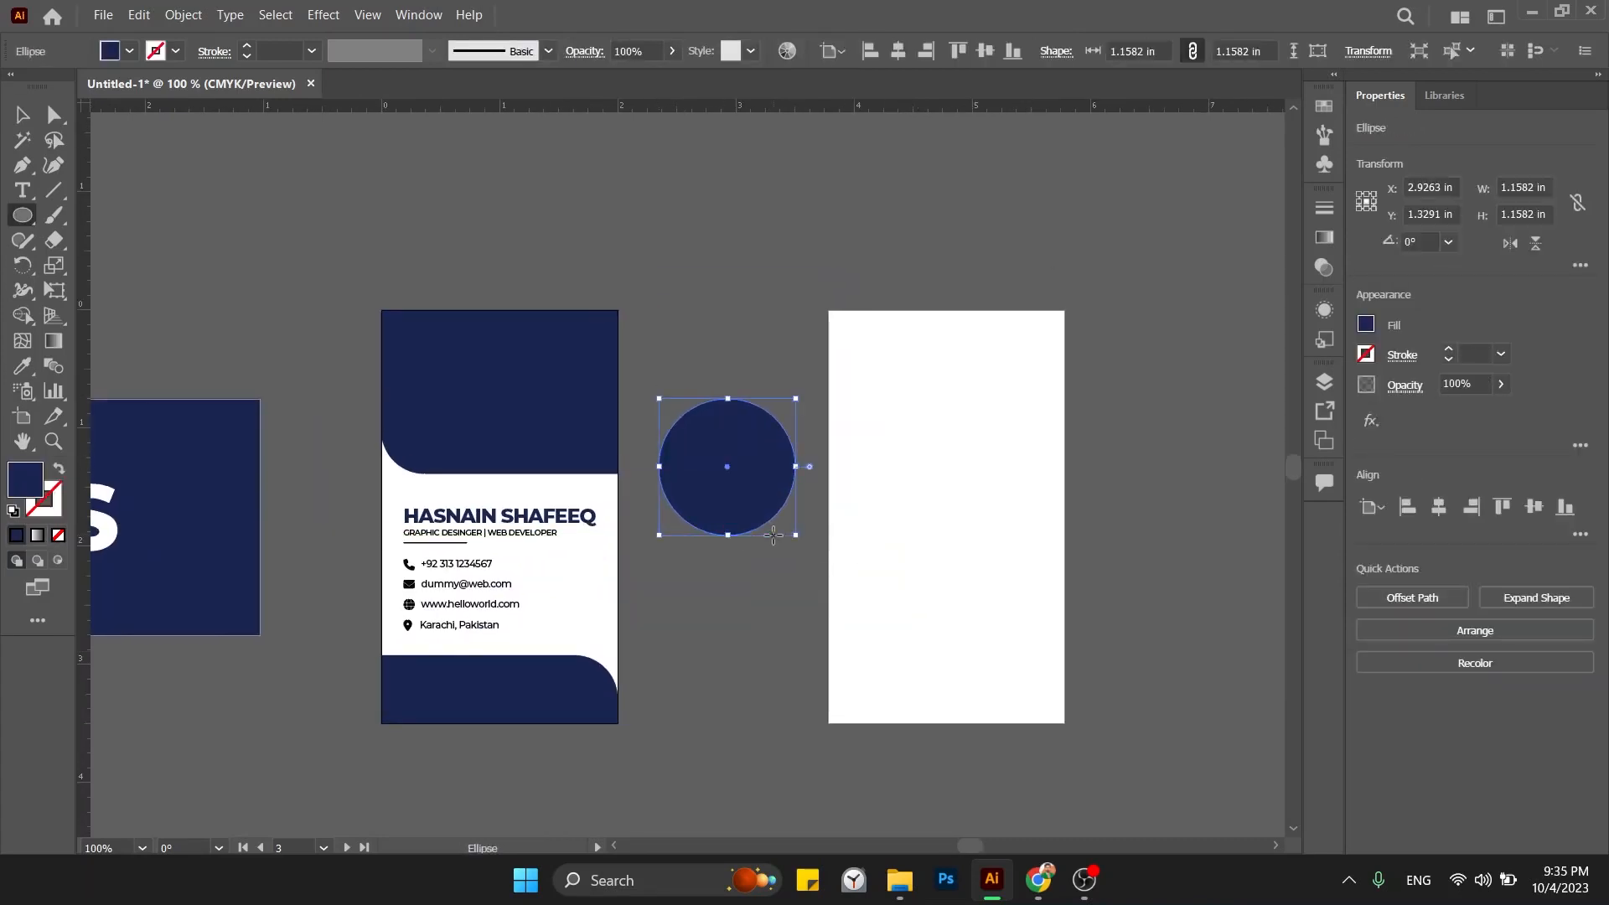
Sample the artboard's white onto the circle and centre it on the navy top band as key object.
key(i)
click(903, 536)
key(v)
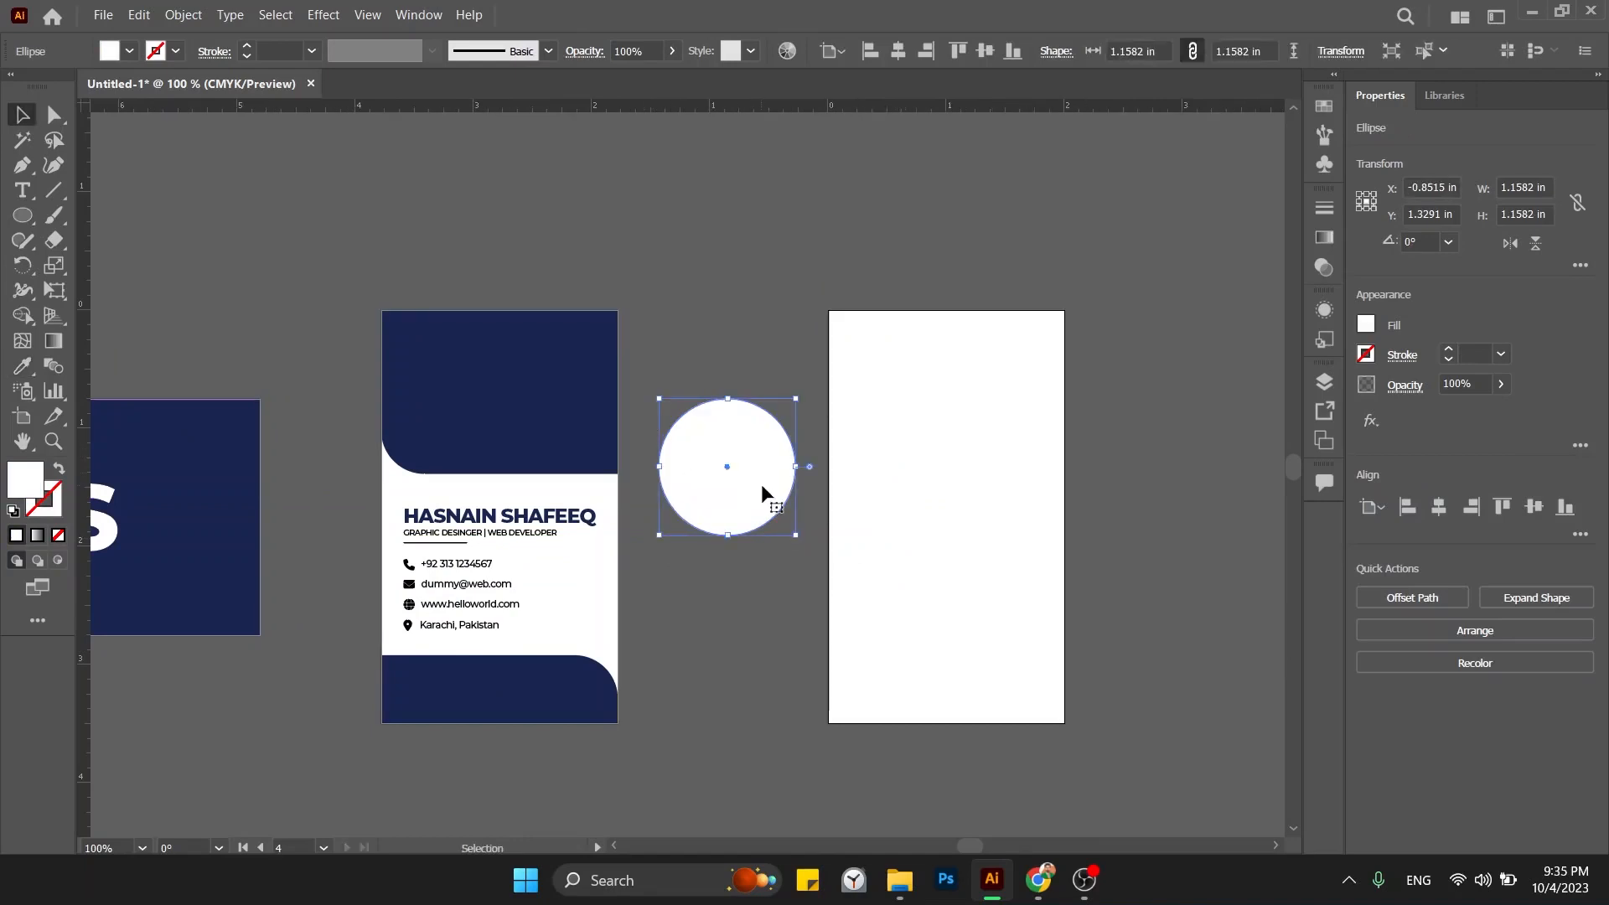
drag(761, 491, 525, 413)
shift+click(593, 420)
click(610, 400)
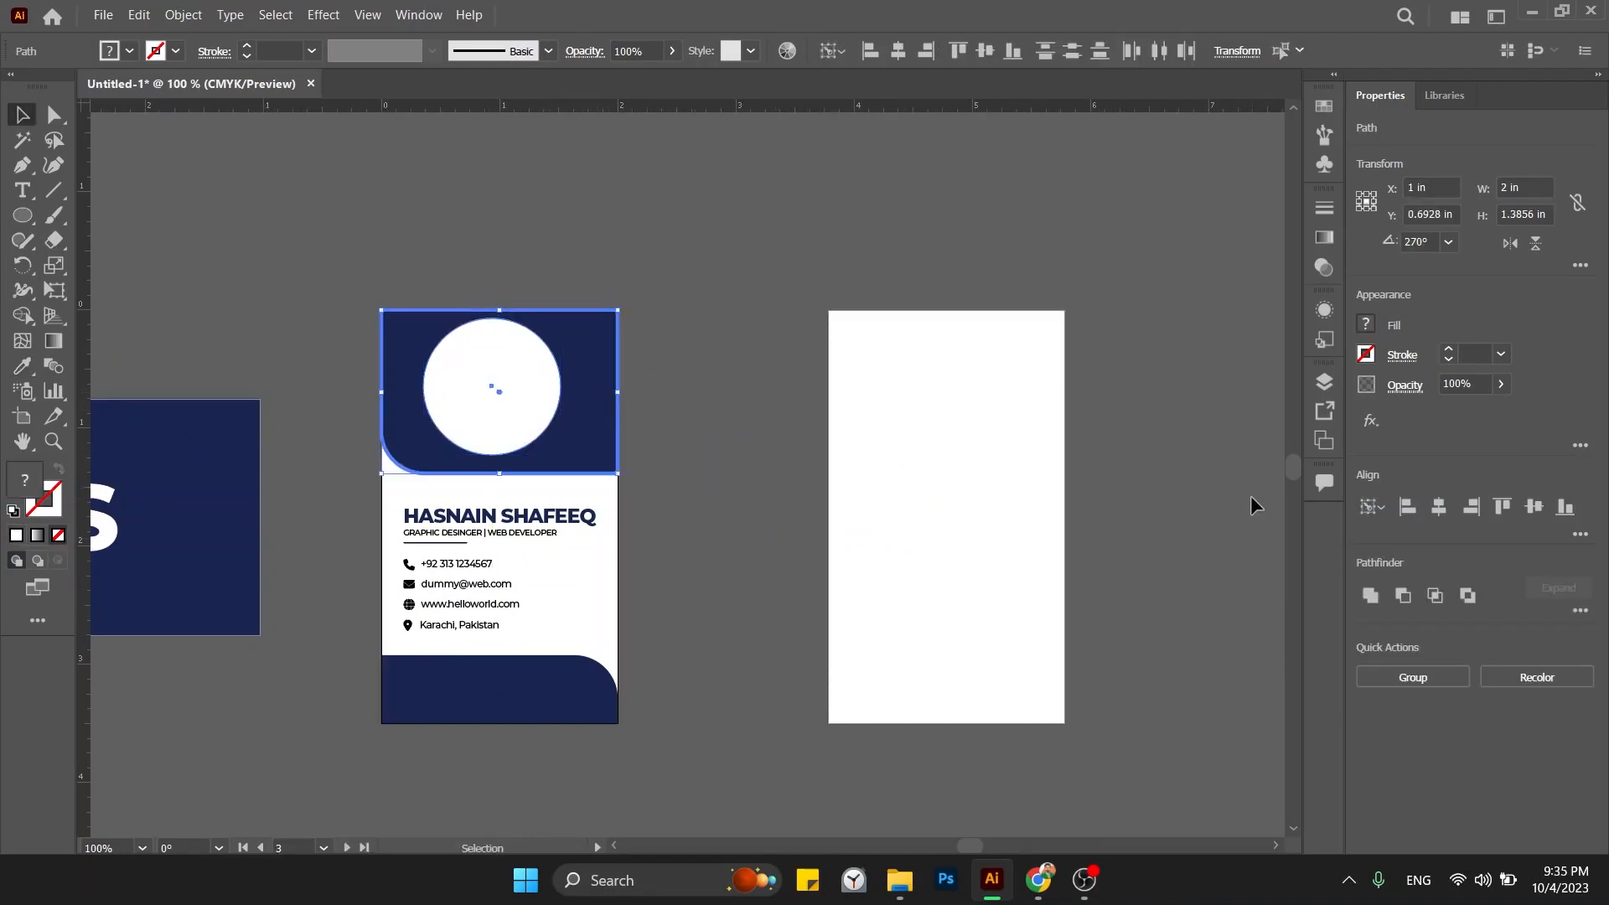
click(1439, 506)
click(1534, 506)
Shift-drag a corner to scale the white circle down to about 1.05 in across.
click(652, 463)
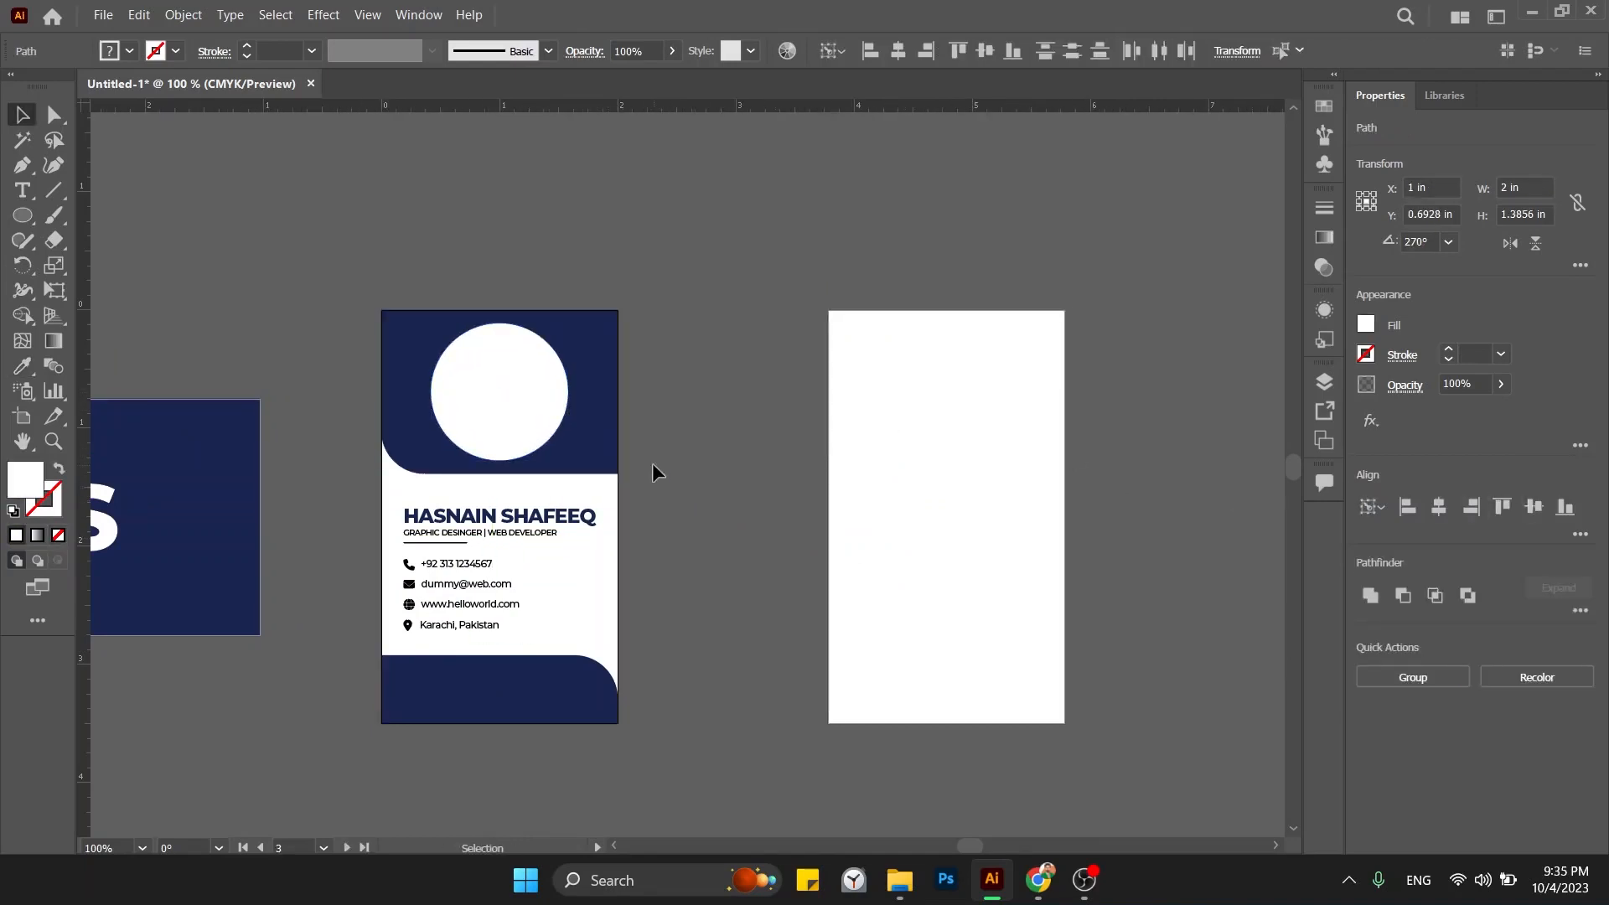
click(495, 423)
drag(568, 323, 560, 315)
key(ctrl+equal)
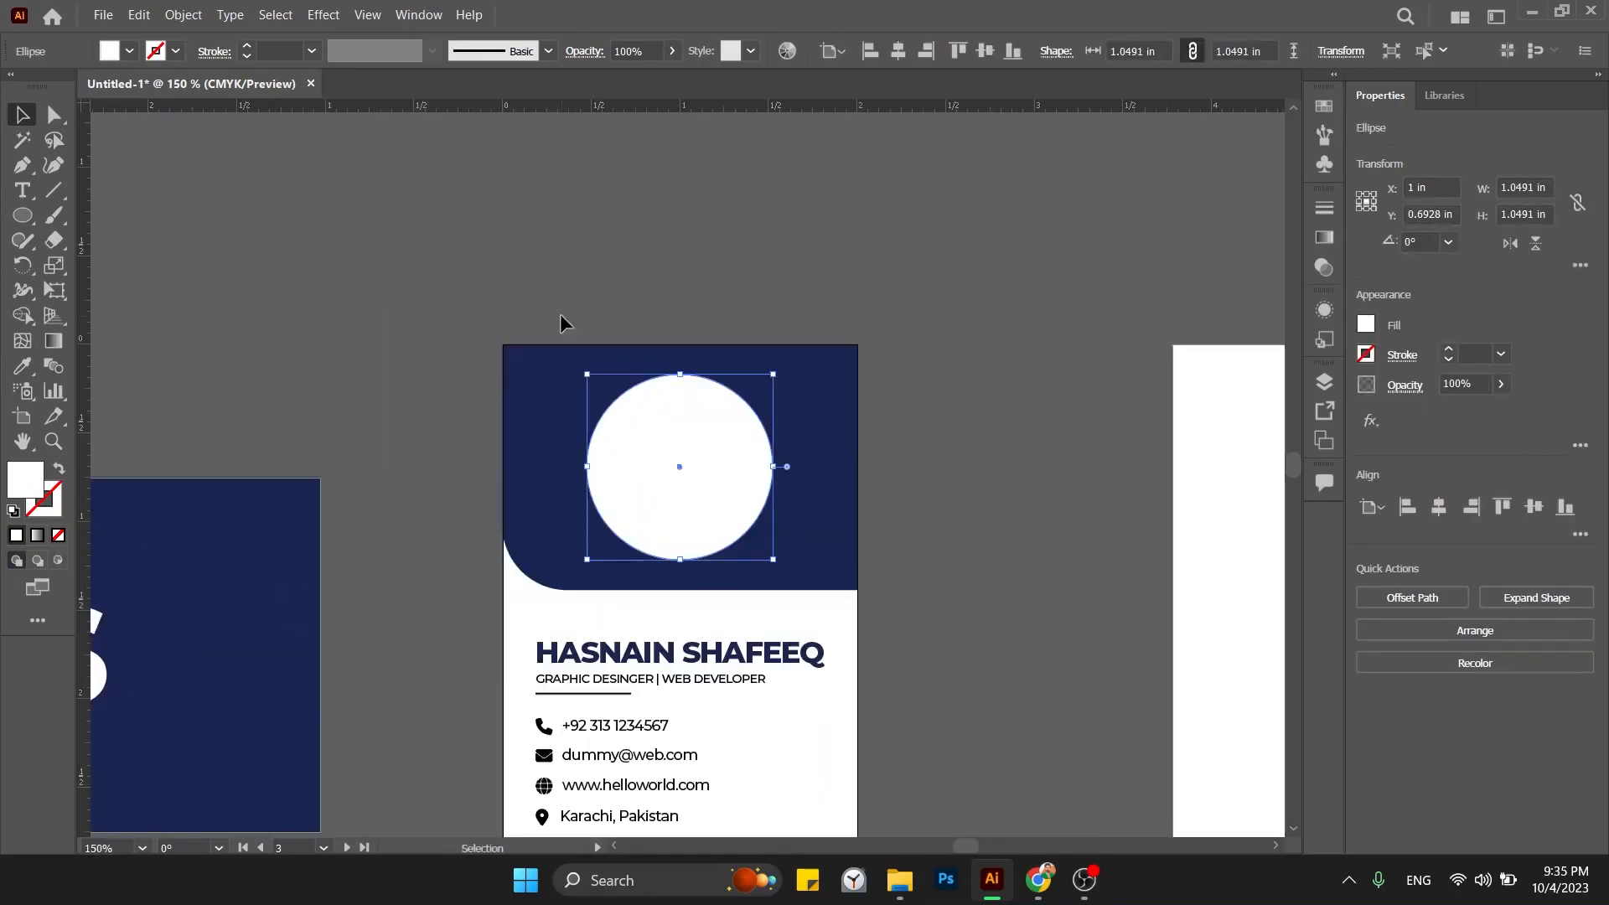
click(476, 274)
click(695, 457)
Try an Offset Path value of -0.125 in, then cancel without changing the circle.
click(181, 15)
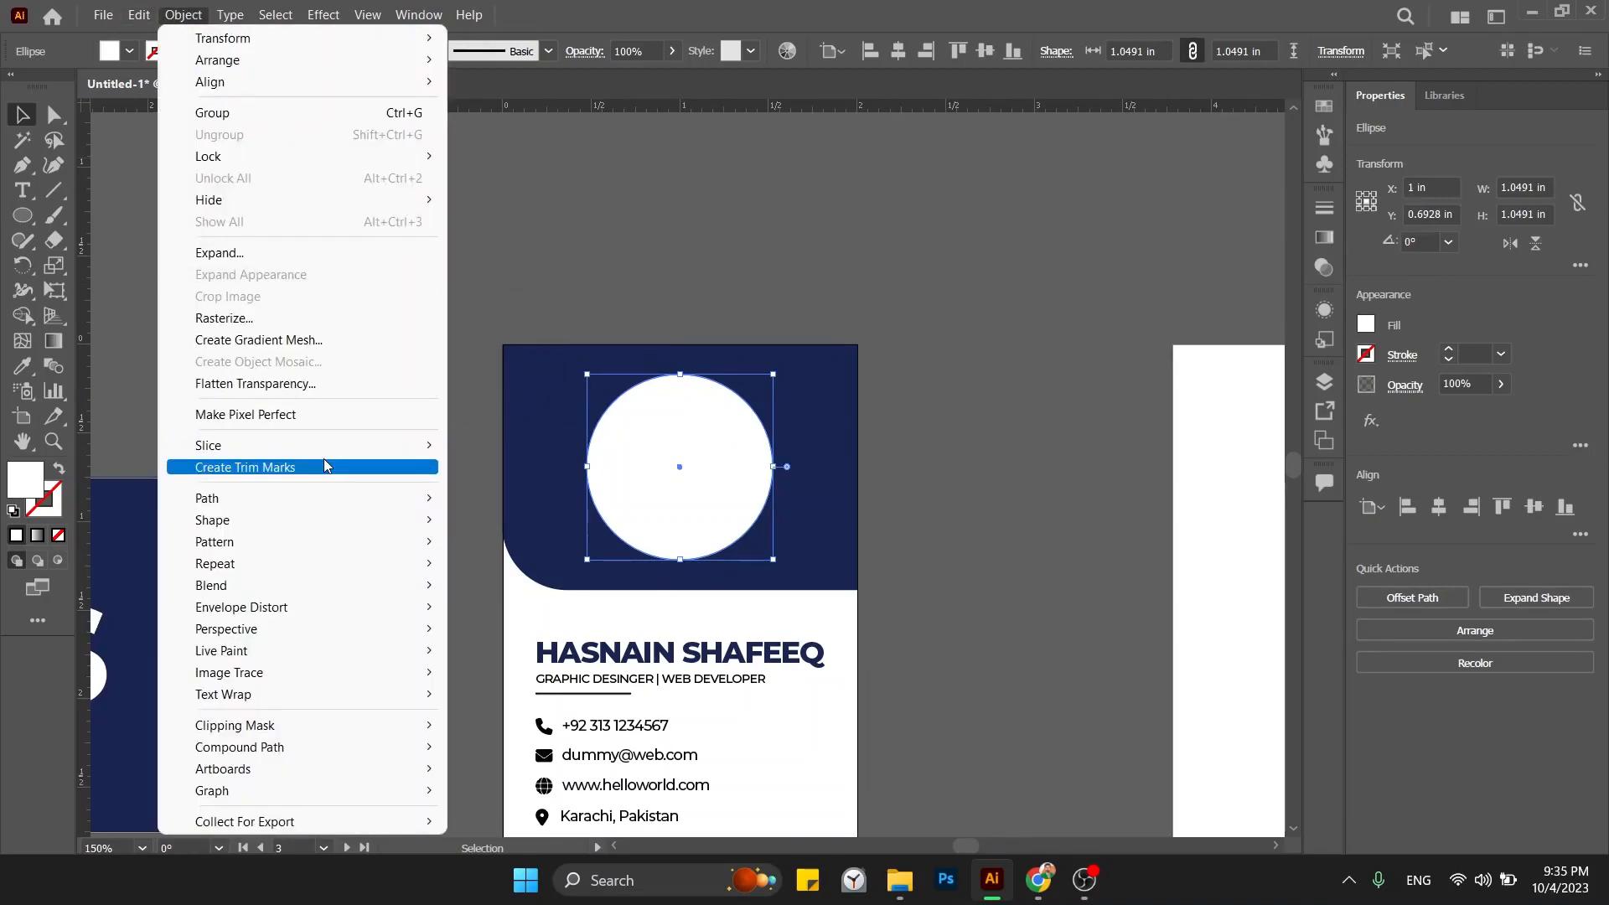
mouse_move(382, 495)
click(513, 573)
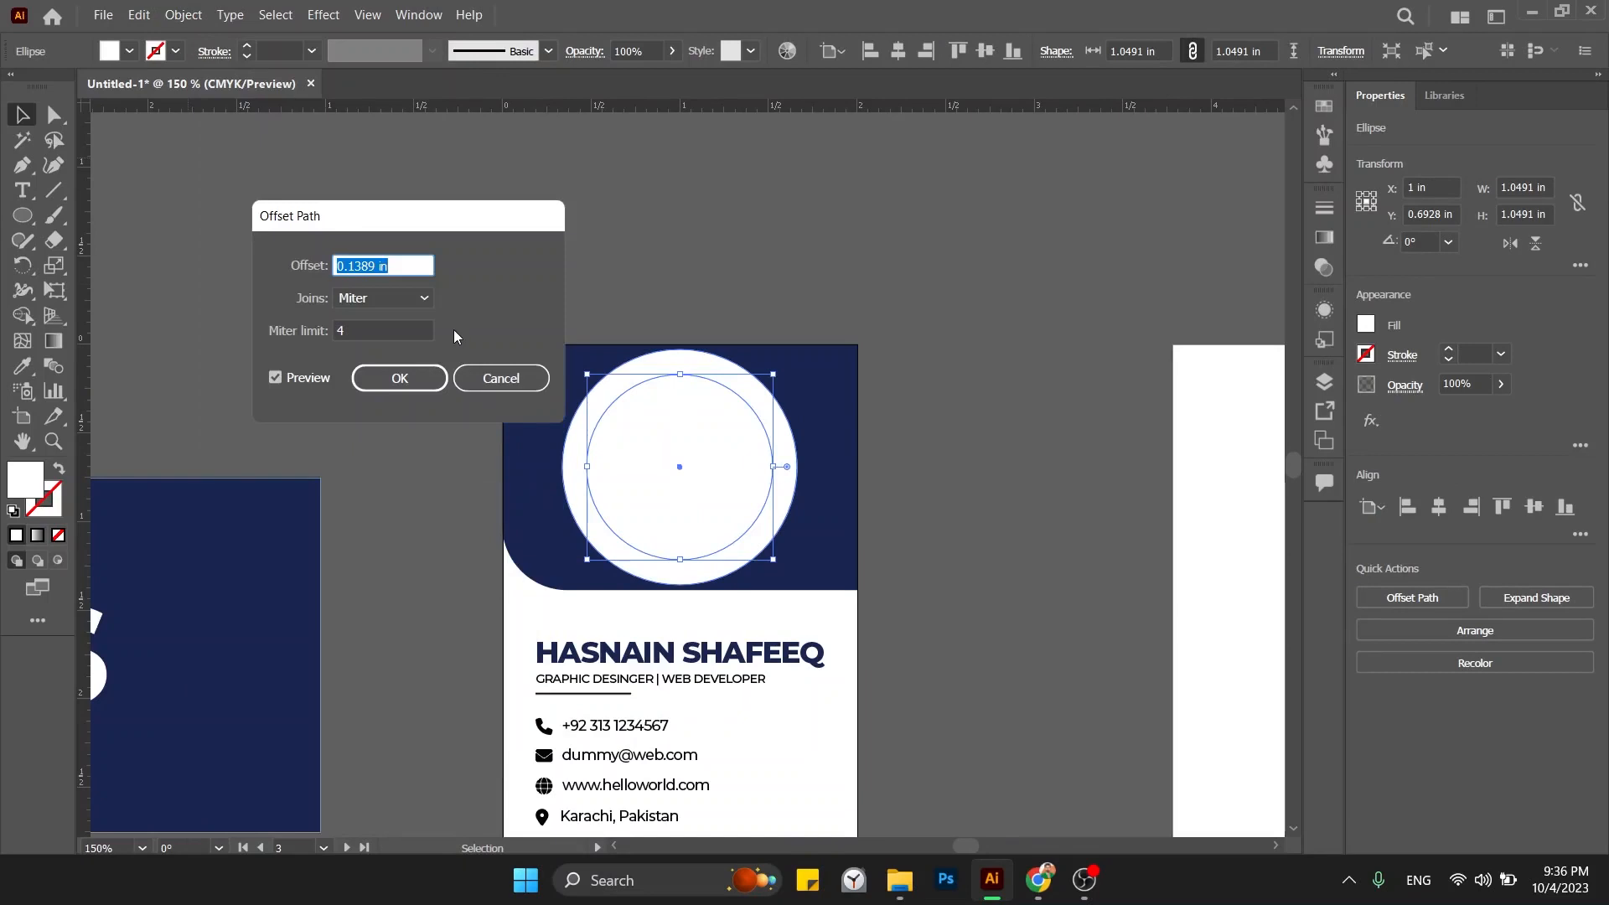
text(0)
text(-0.125)
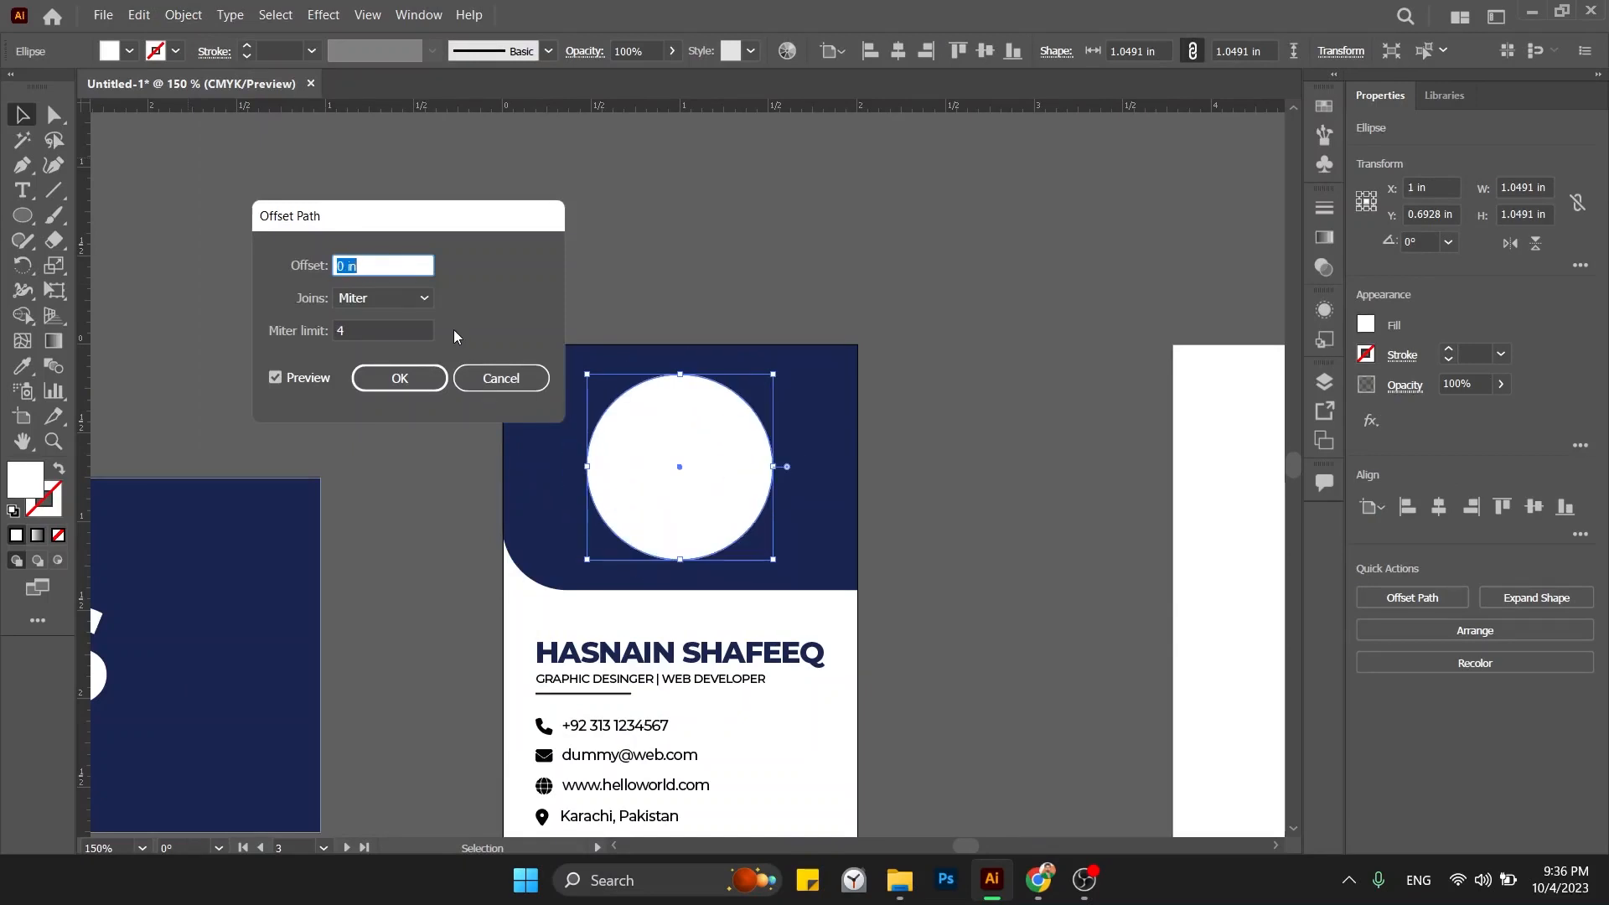
text(0)
right_click(375, 266)
click(369, 267)
click(497, 380)
Switch ruler units to pixels and create an inner circle with Offset Path at -4 px.
right_click(521, 102)
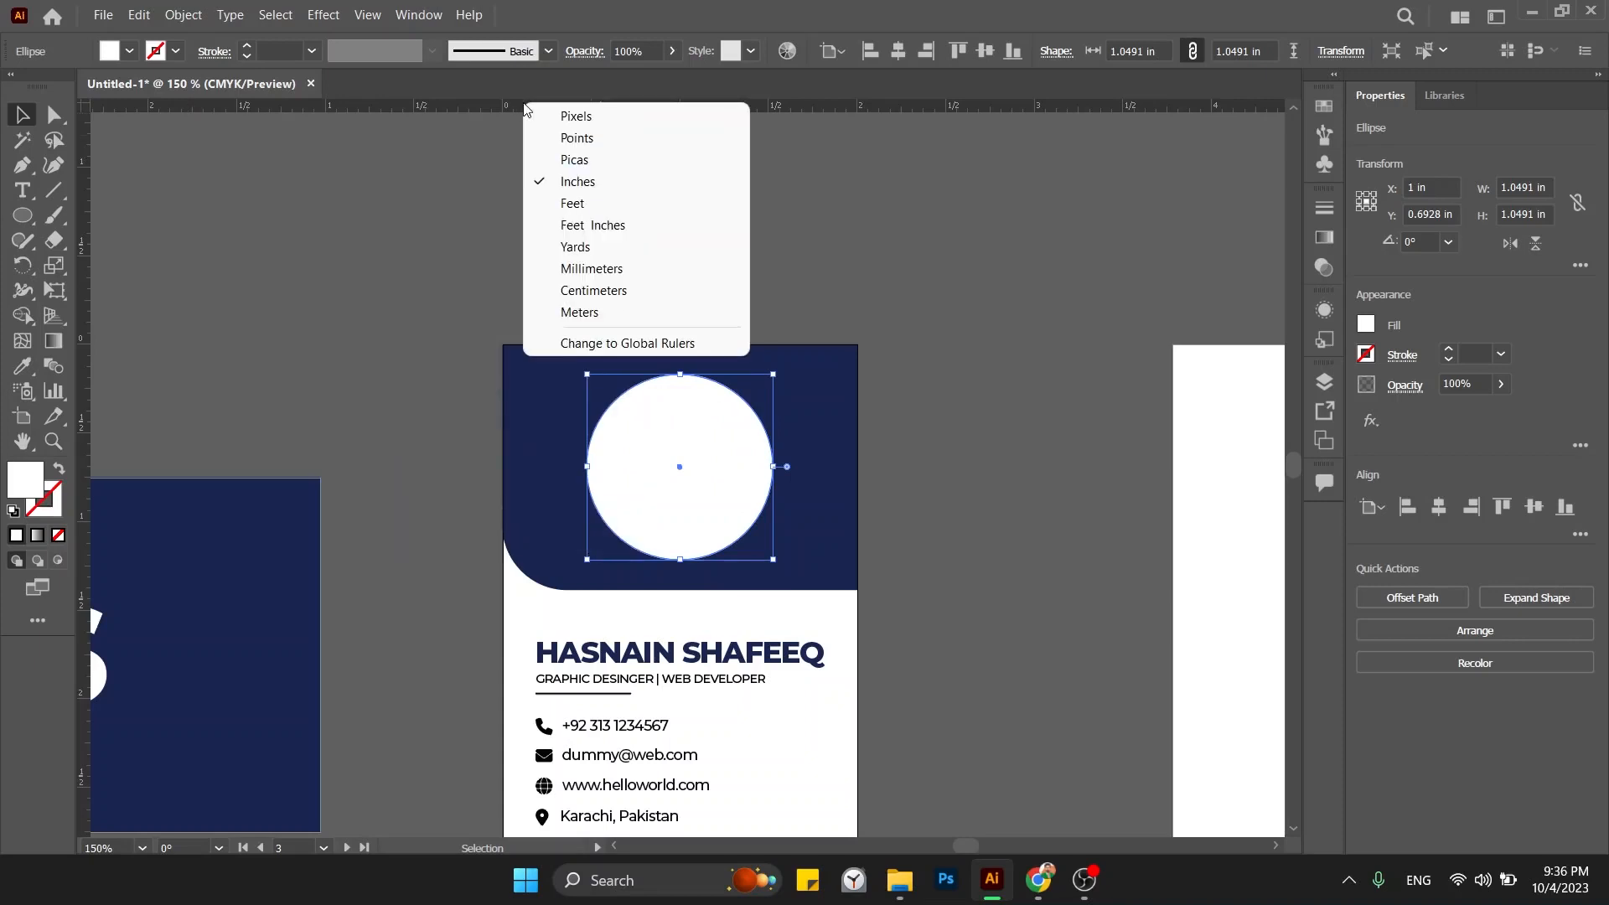
click(567, 118)
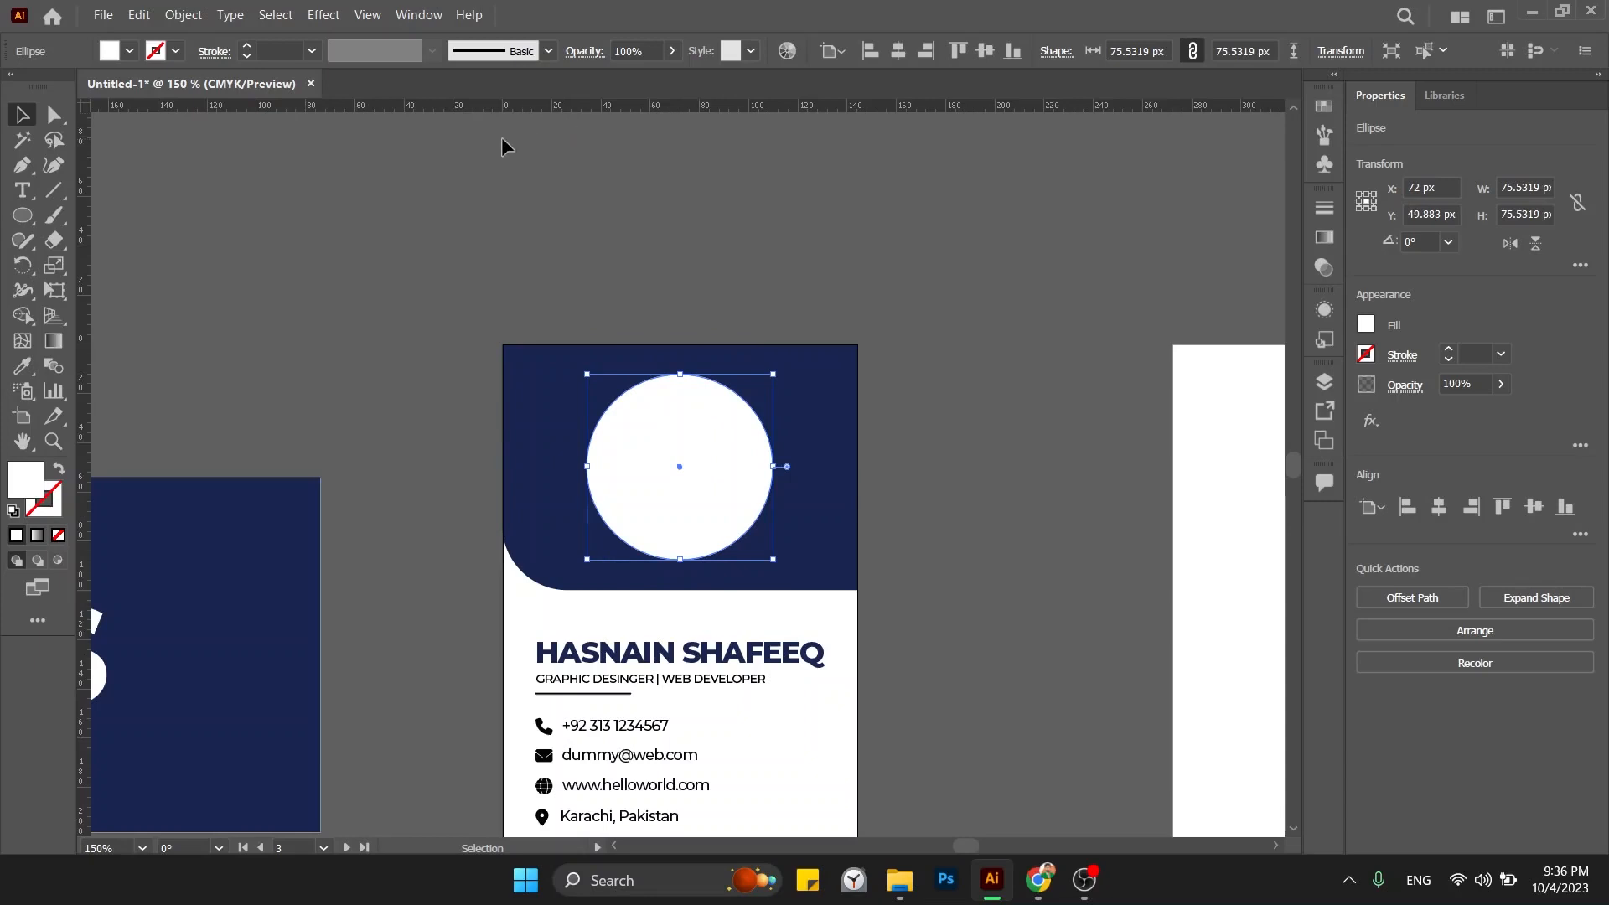
click(185, 15)
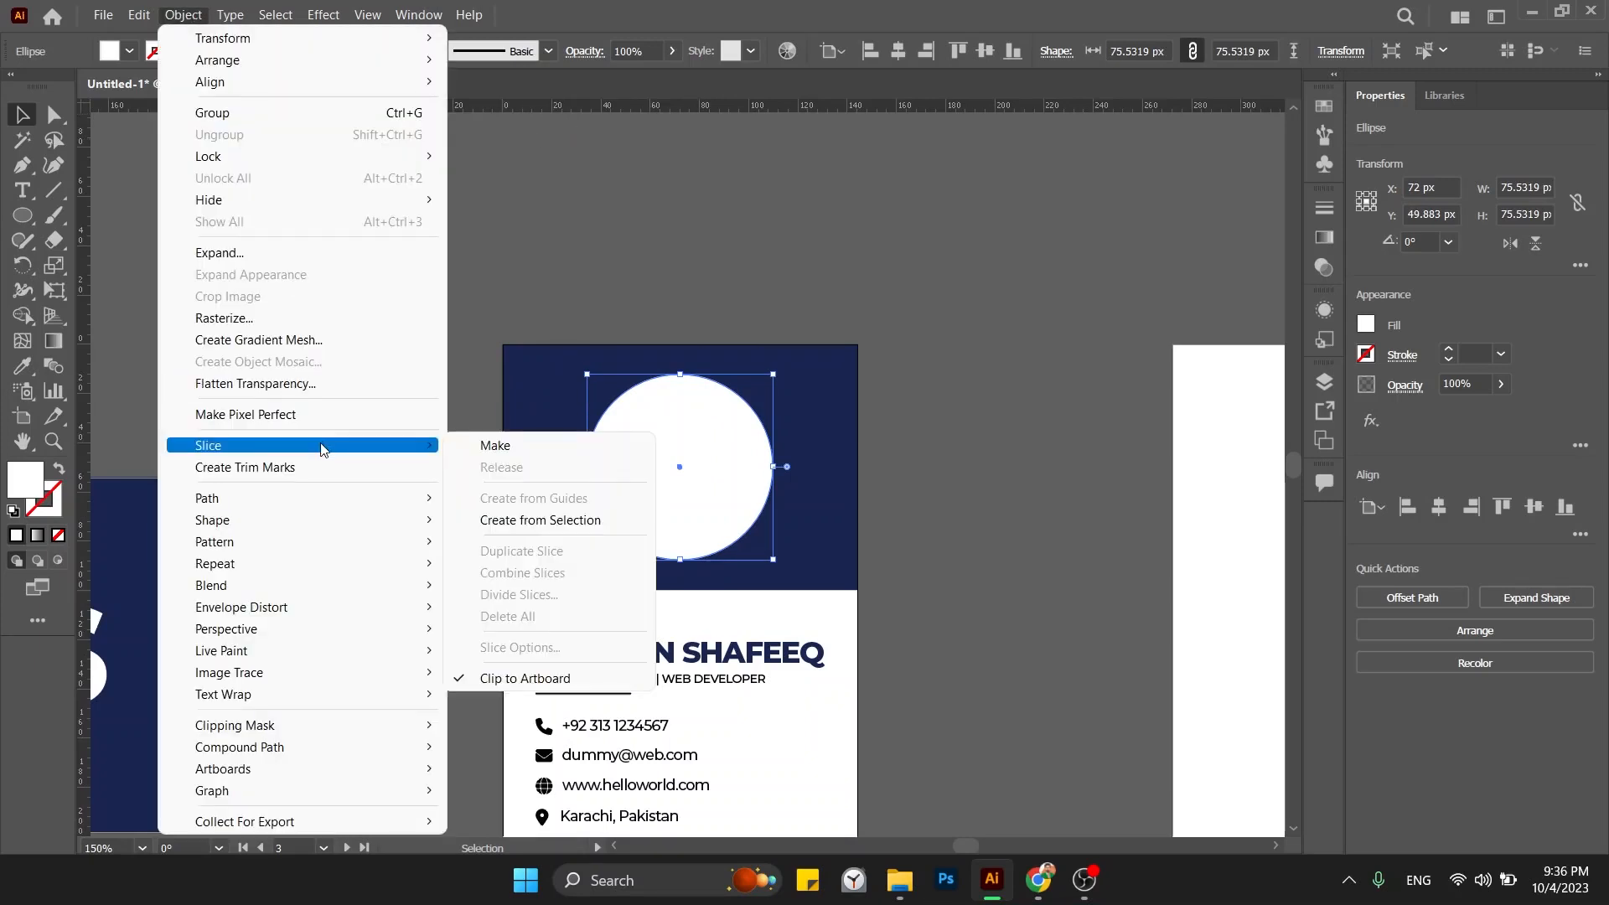
mouse_move(349, 498)
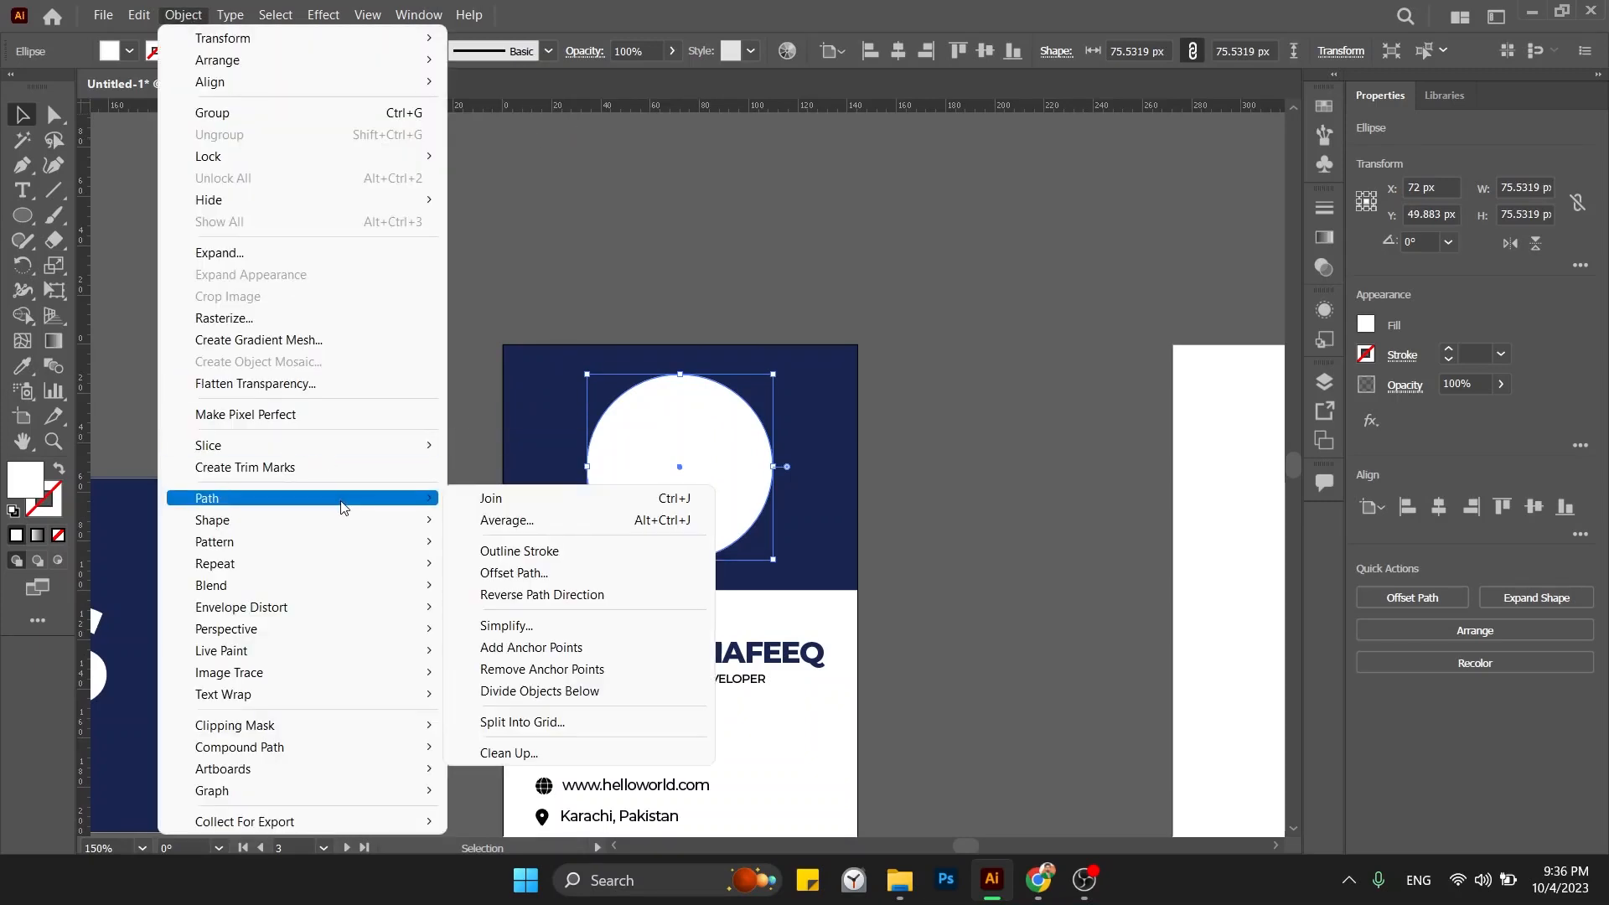
click(486, 572)
key(Down)
key(Down)
key(Down)
key(Down)
key(Down)
key(Down)
key(Down)
key(Down)
key(Down)
key(Down)
key(Down)
key(Down)
key(Down)
key(Down)
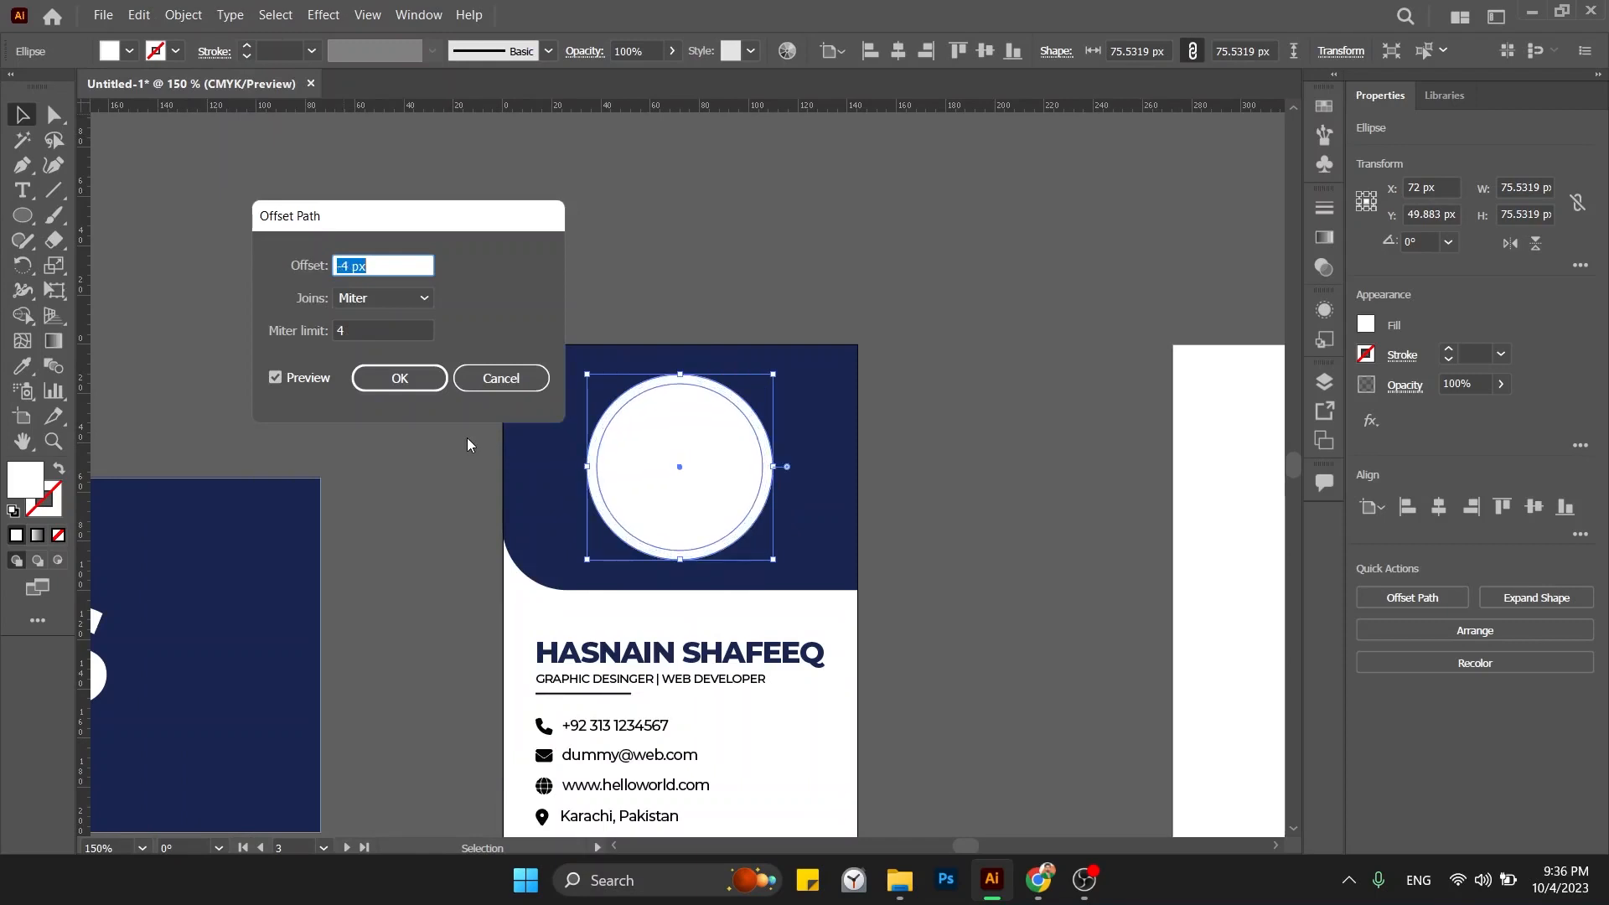
click(399, 377)
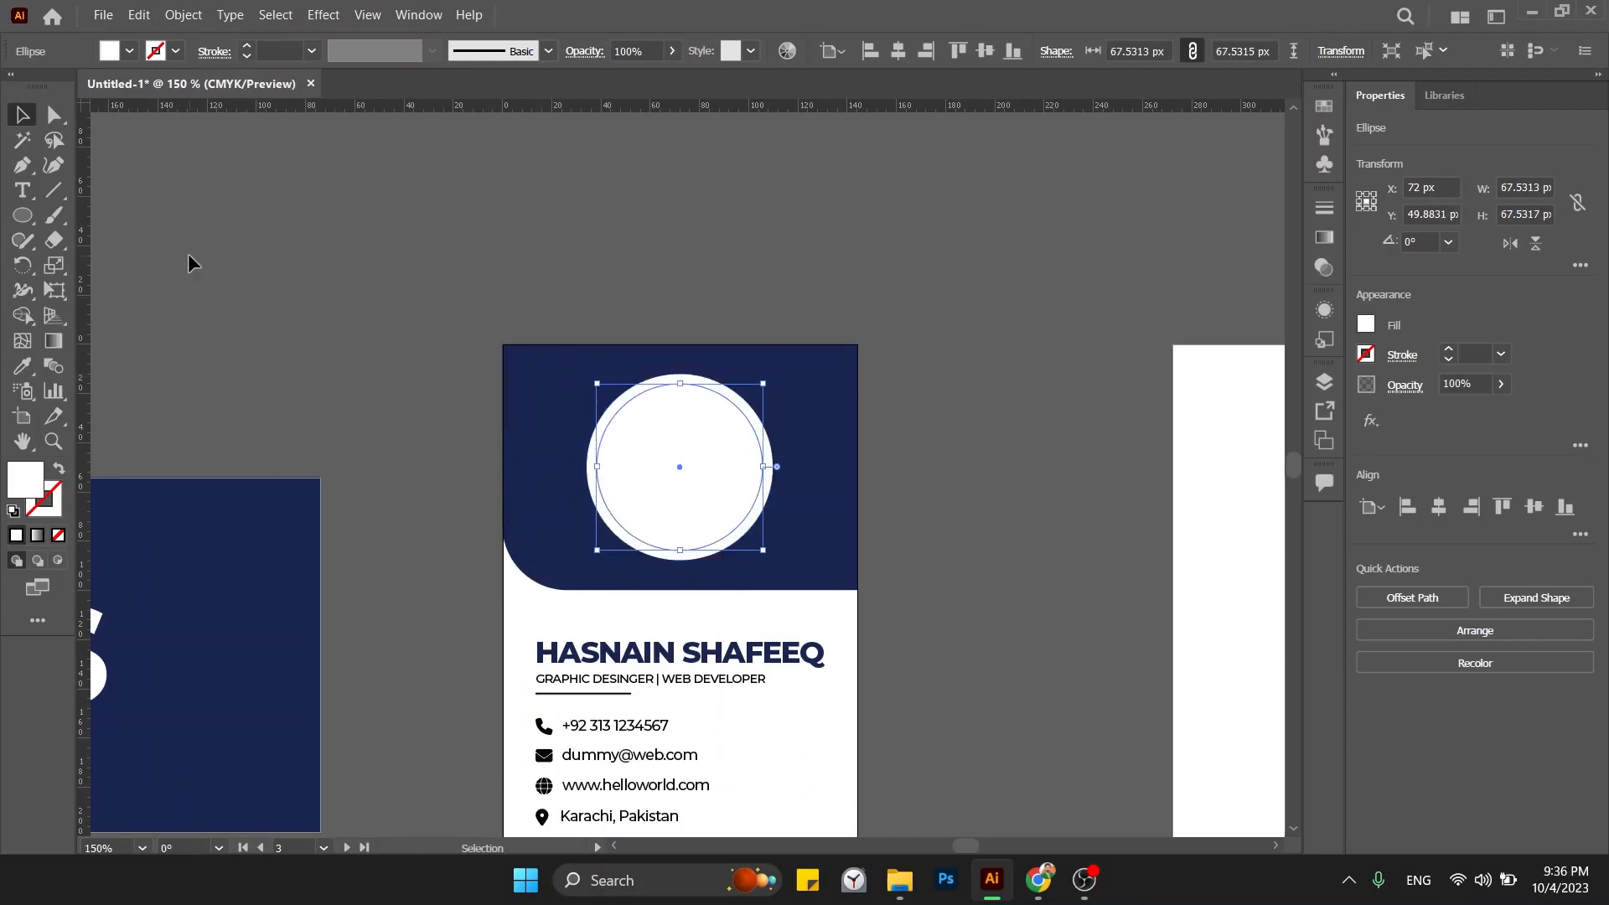
Fill the smaller inner circle red in the Color Picker.
click(151, 193)
drag(614, 455, 777, 533)
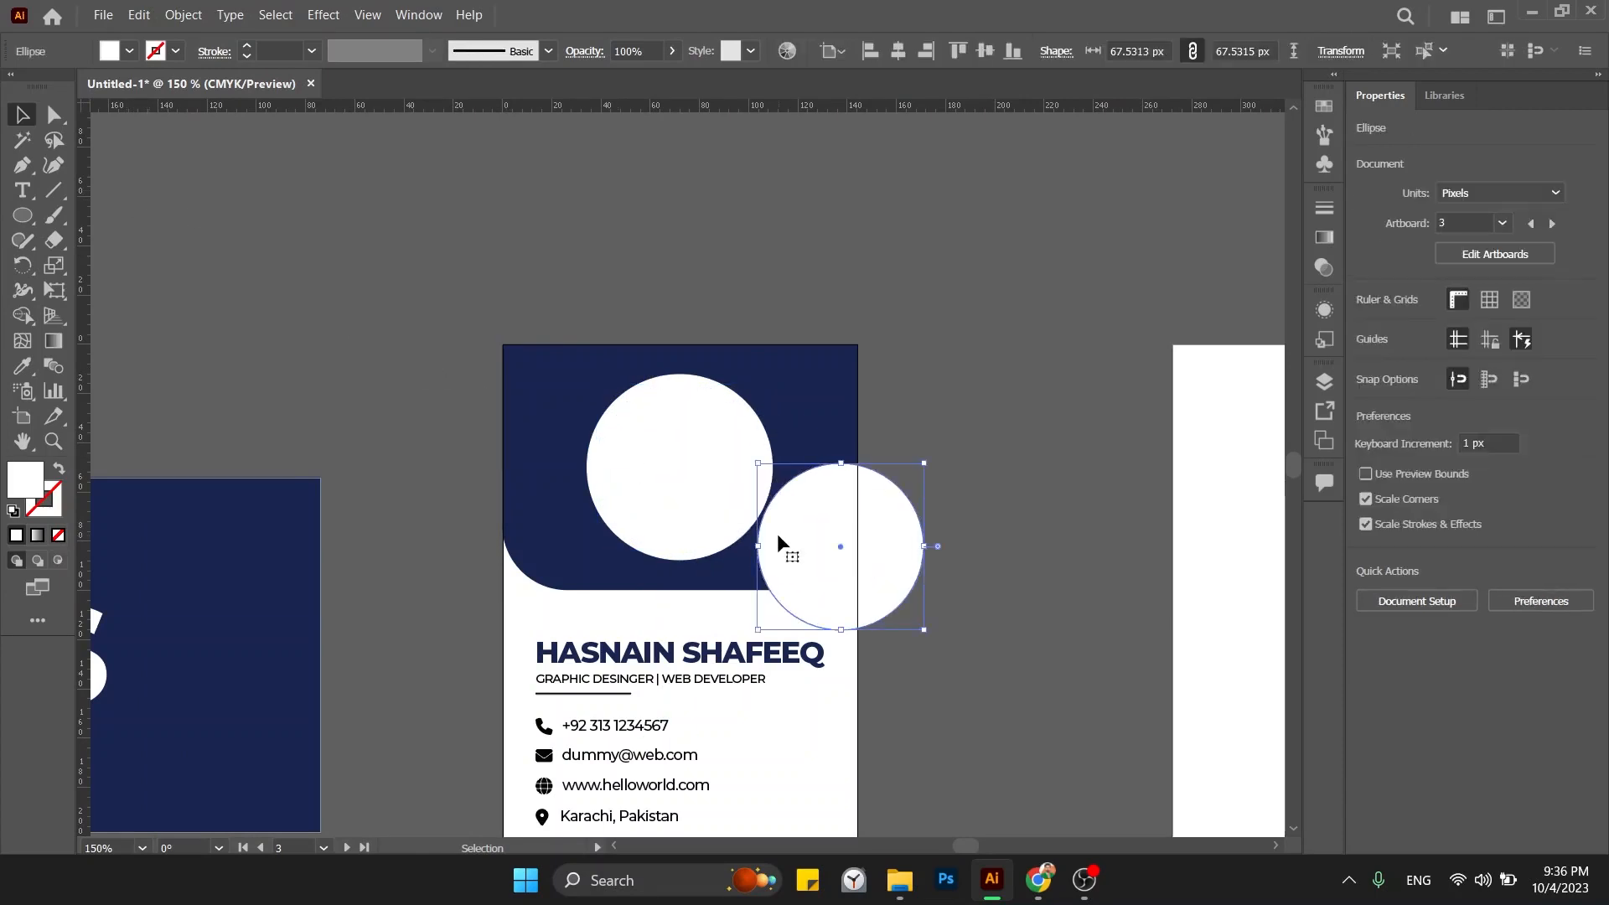
key(ctrl+z)
key(i)
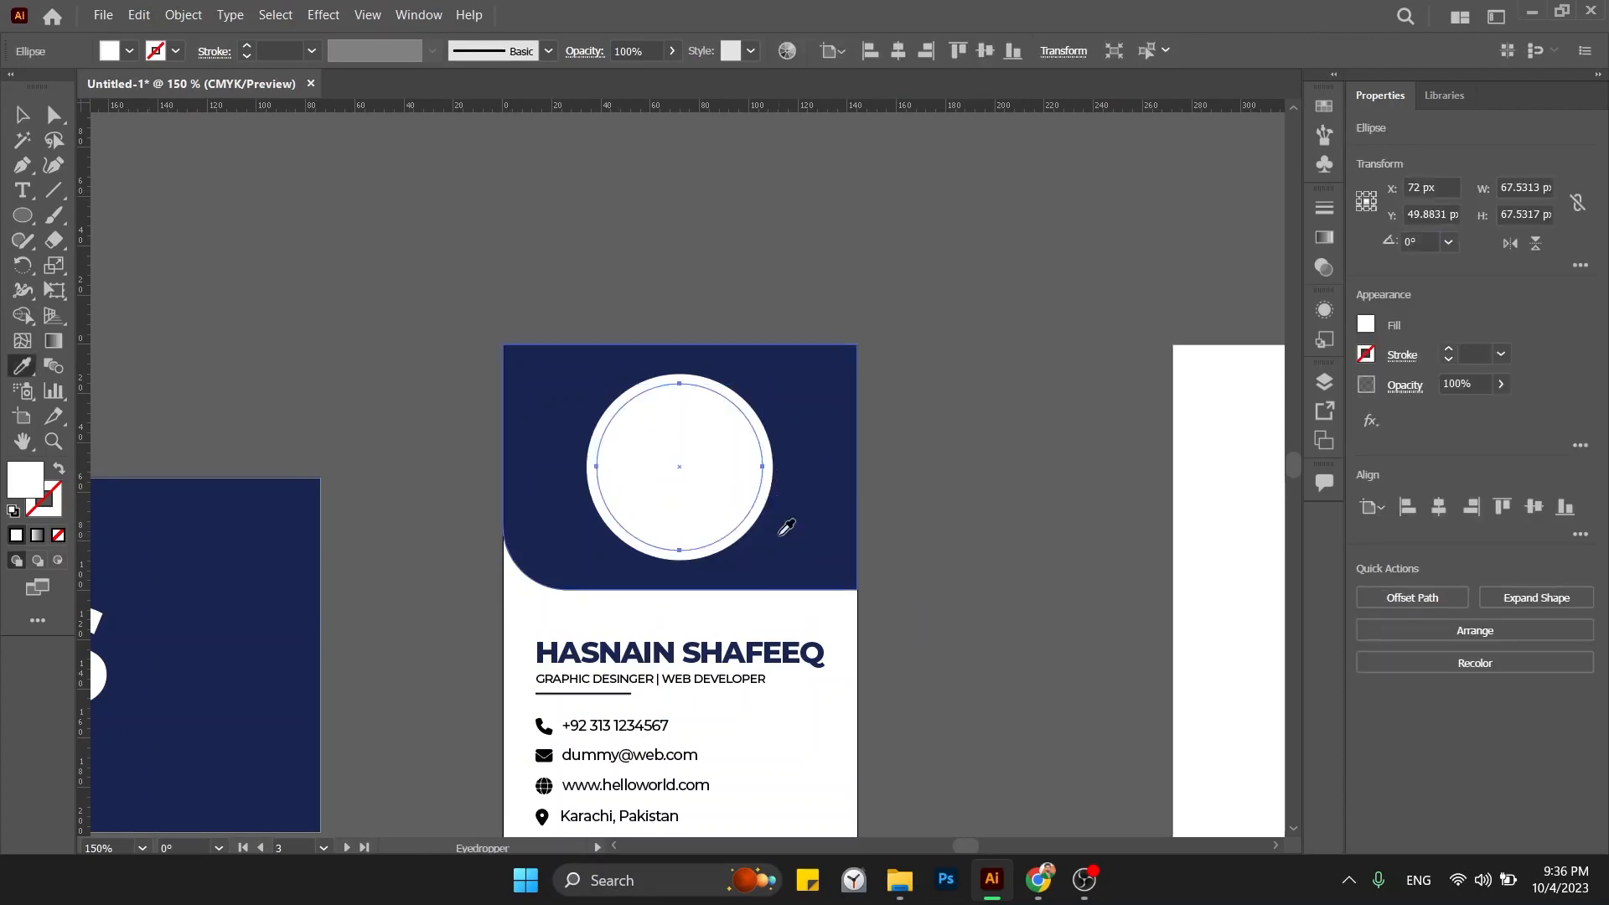
double_click(31, 485)
click(1131, 342)
key(v)
click(1096, 347)
Zoom out on the finished card and bring the Downloads folder window forward.
key(ctrl+minus)
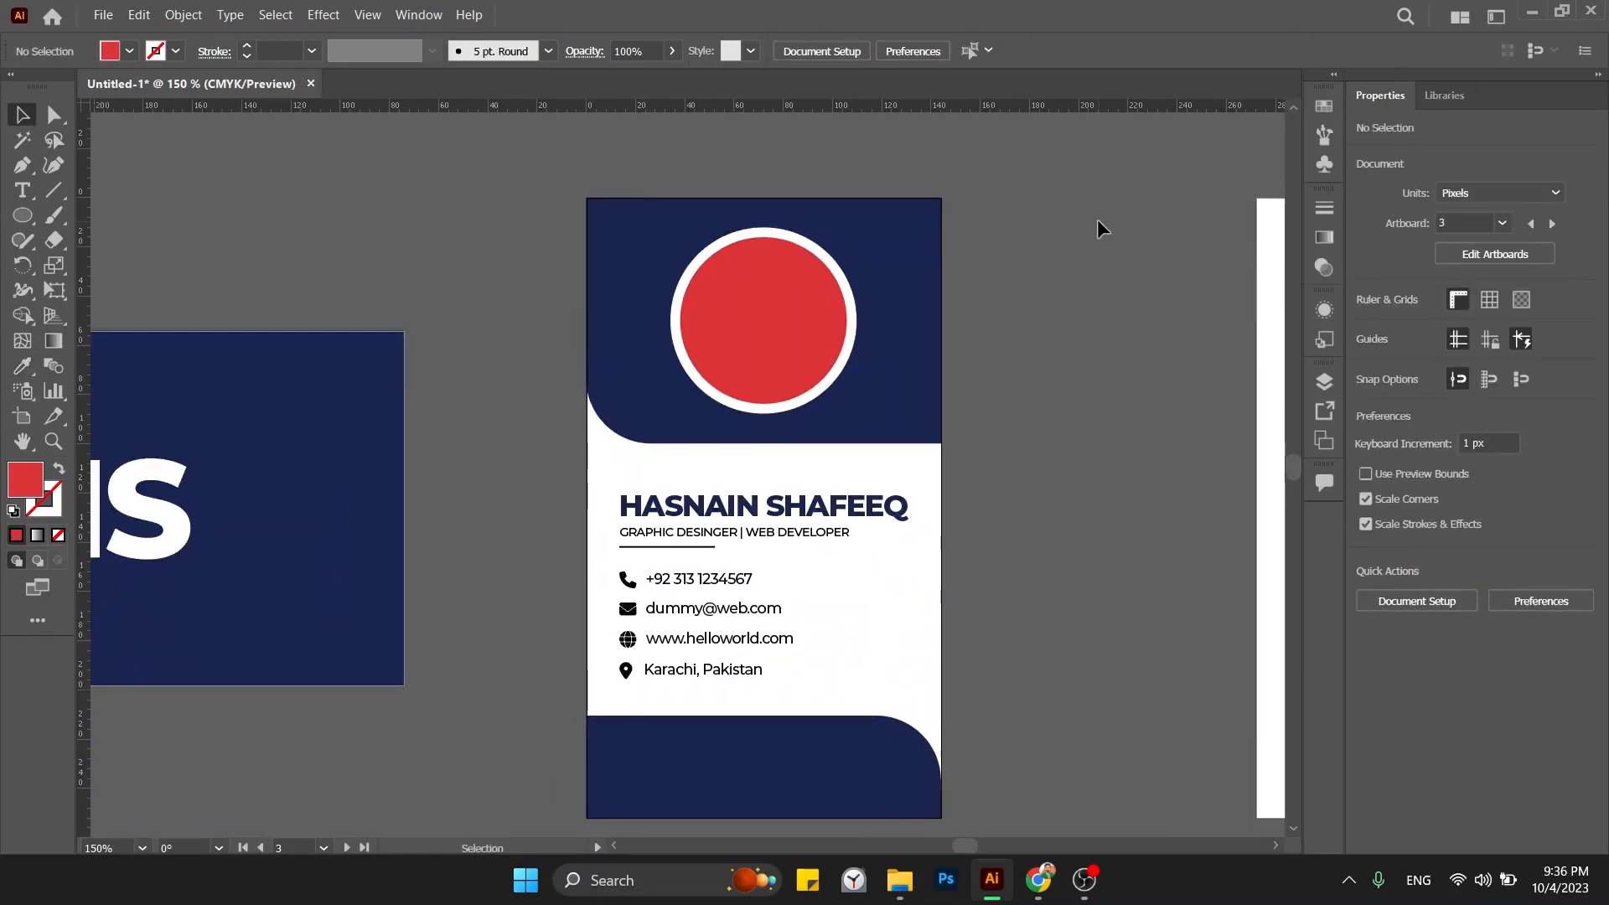
drag(1036, 284, 878, 309)
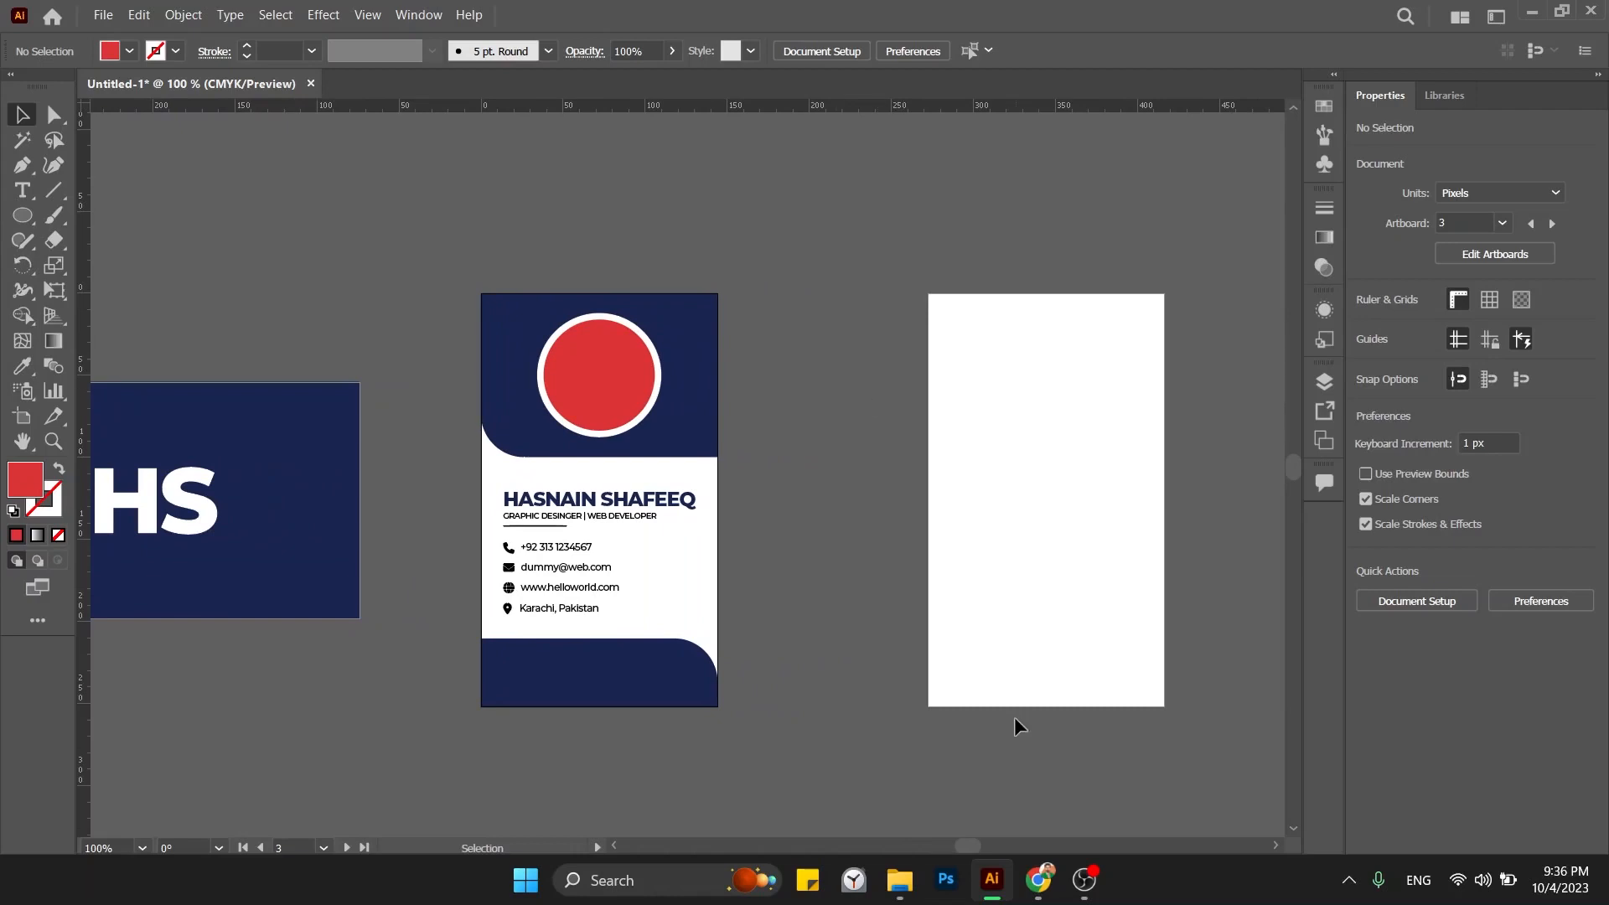
click(899, 880)
Bring File Explorer forward and go into the _website folder inside the freelance work folder.
click(360, 364)
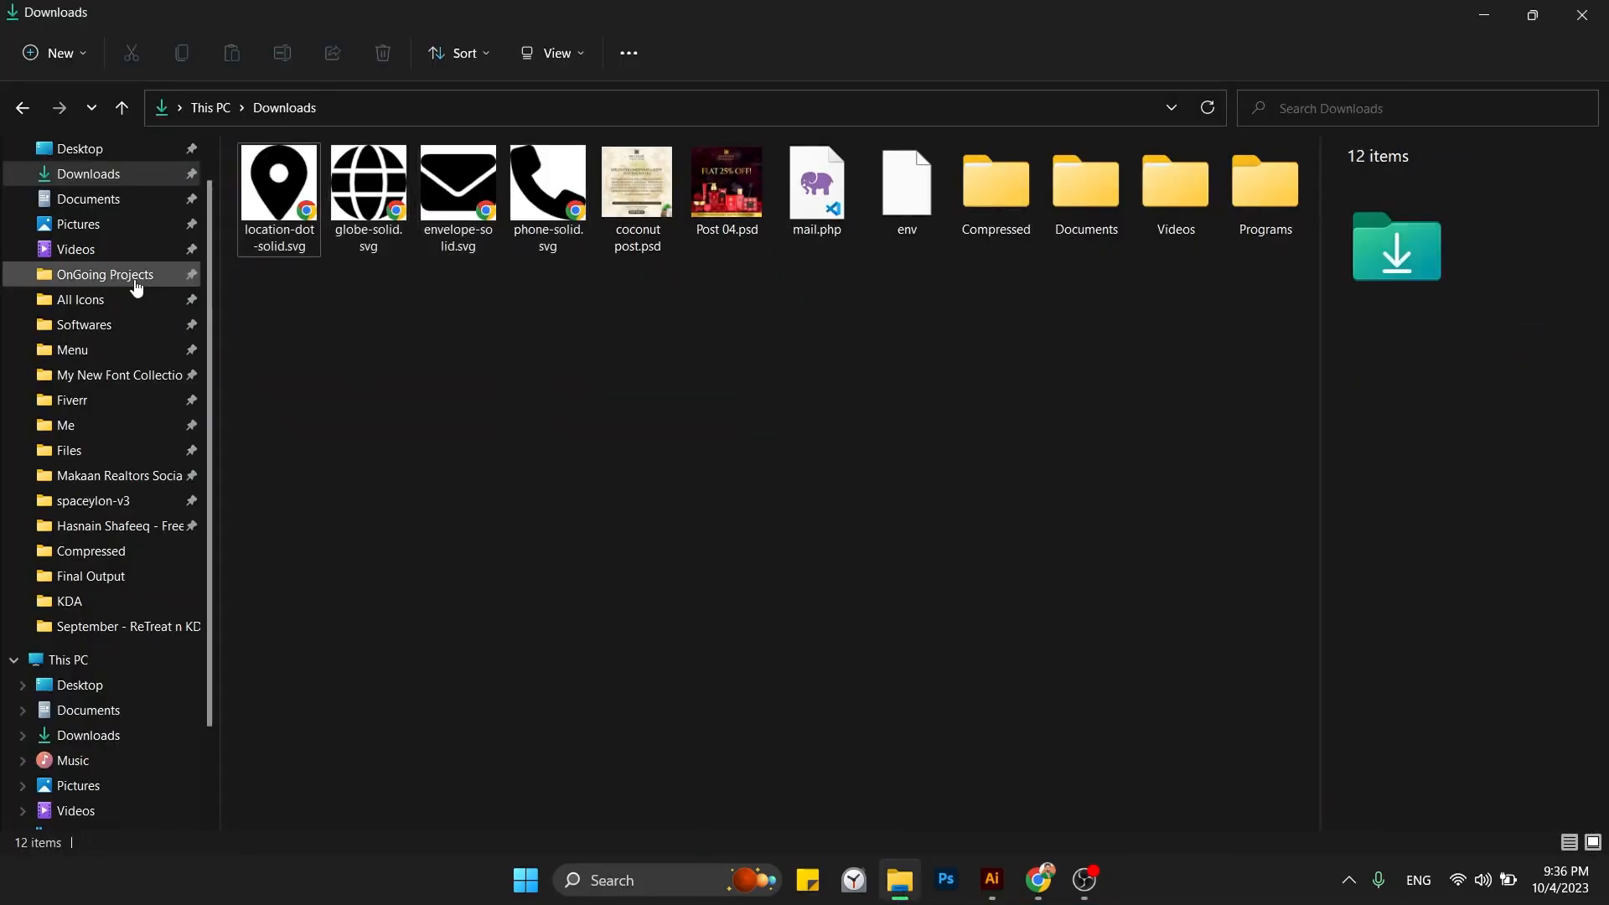
scroll(124, 413, up, 1)
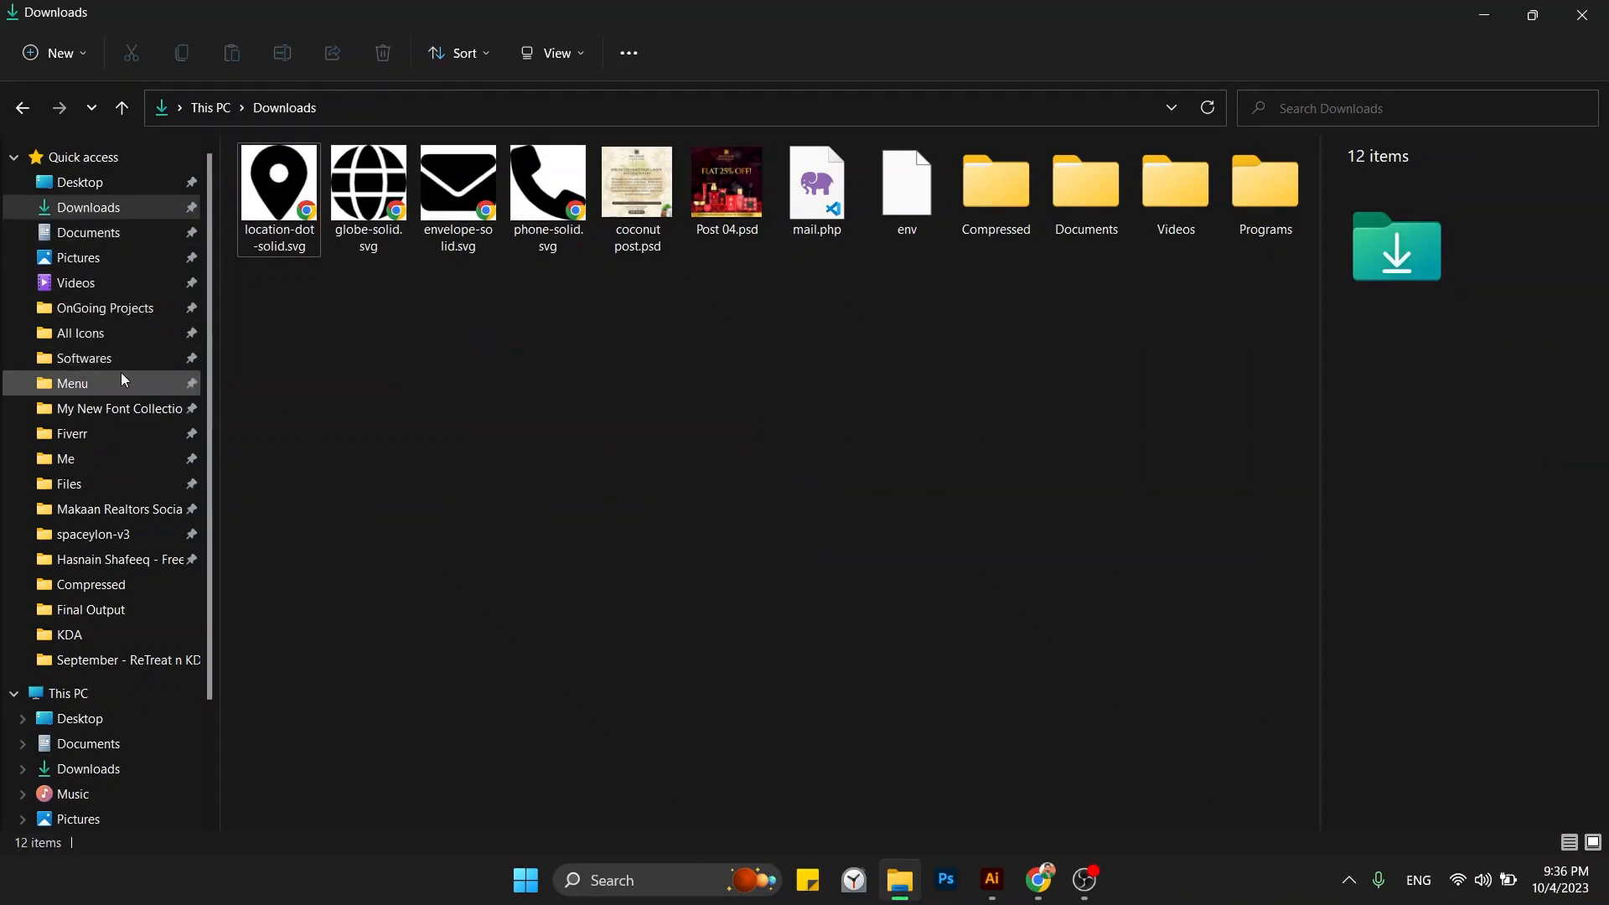
key(alt+Tab)
key(alt+Tab)
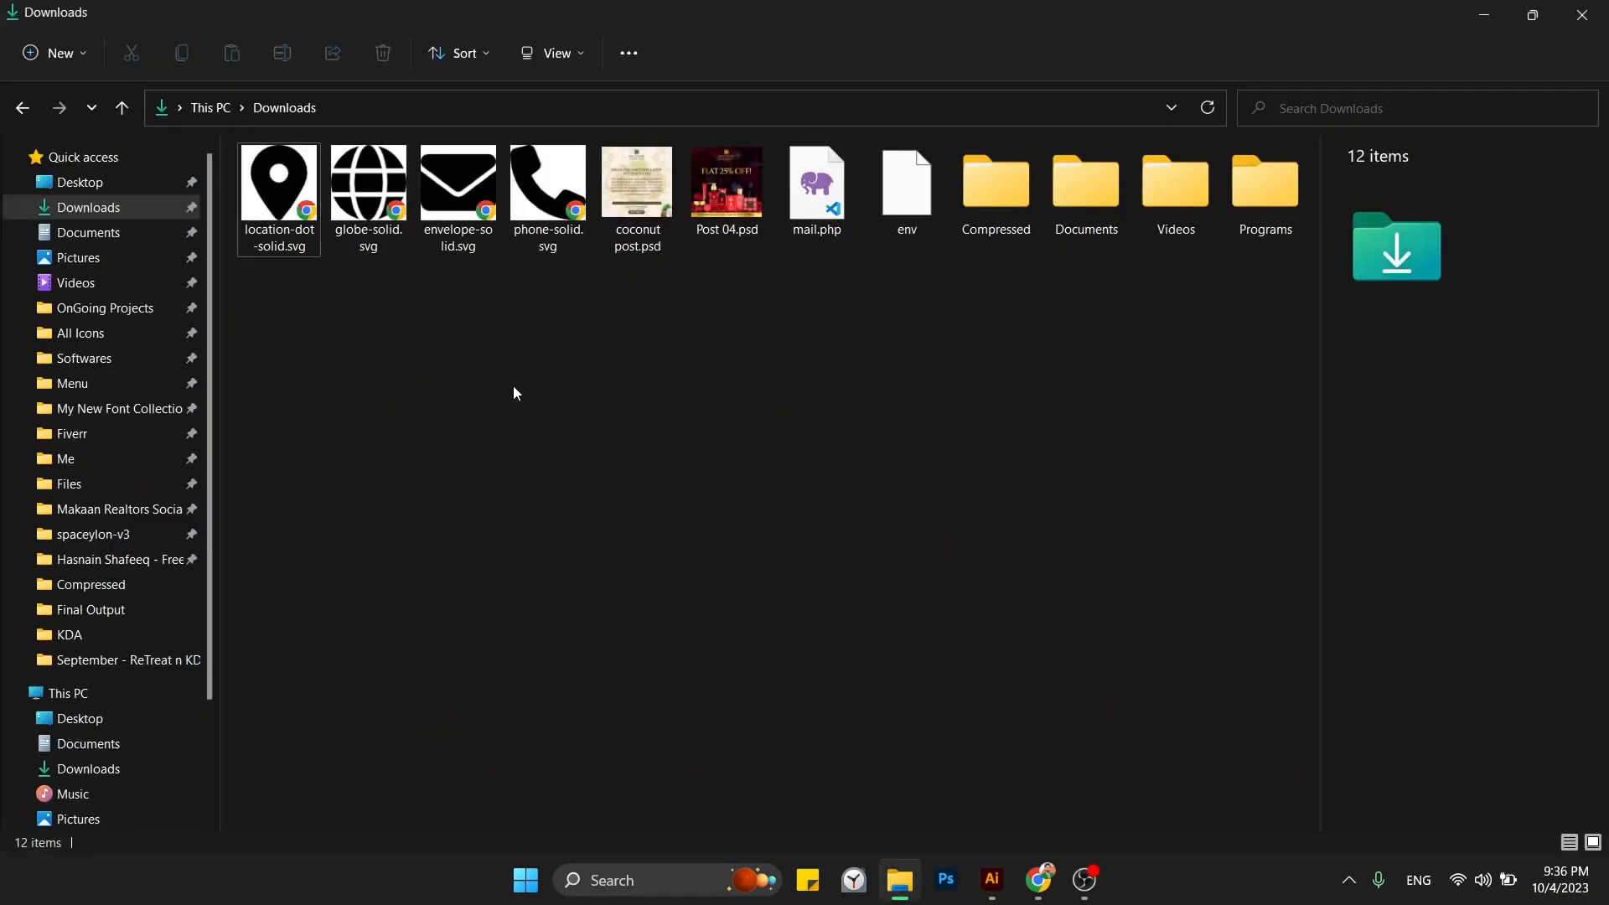
key(alt+Tab)
key(alt+Tab)
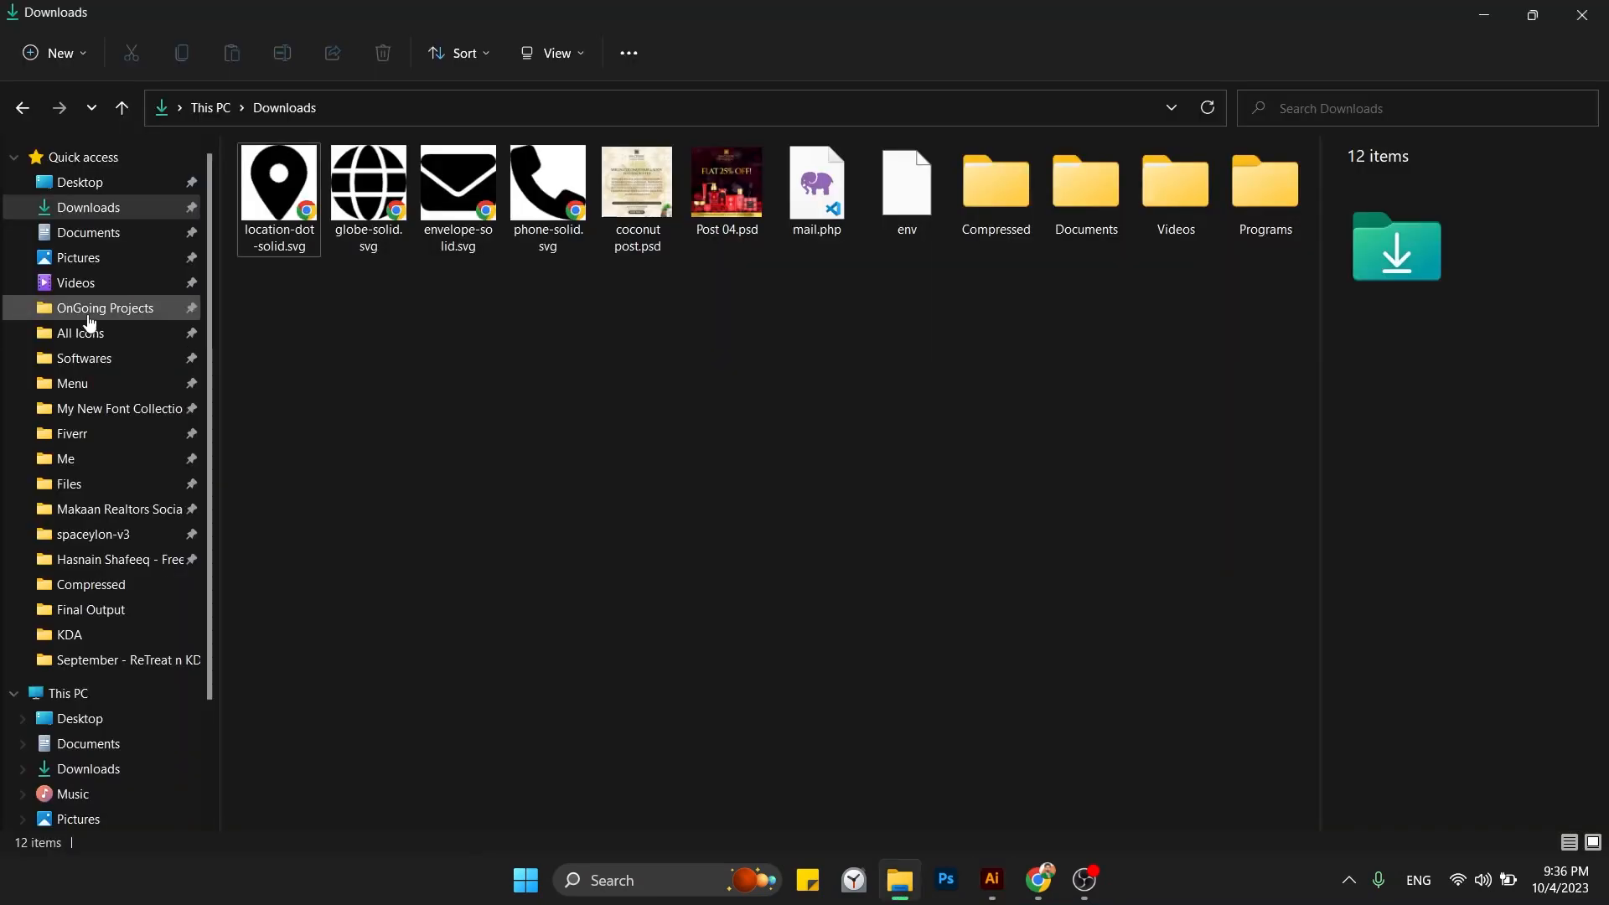
click(155, 560)
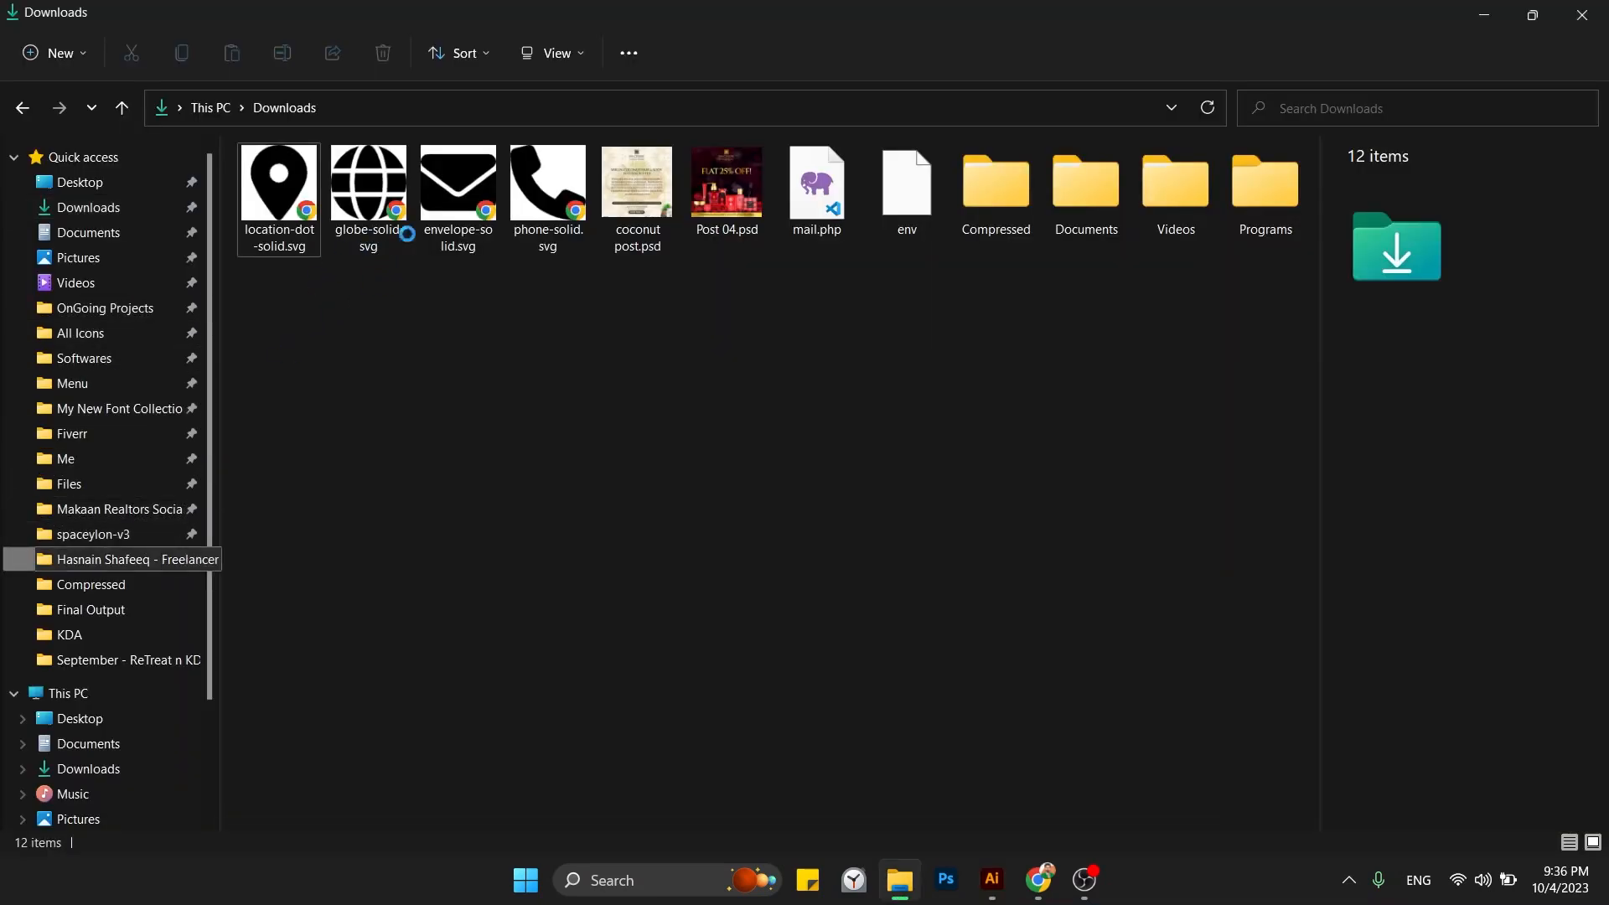
click(302, 198)
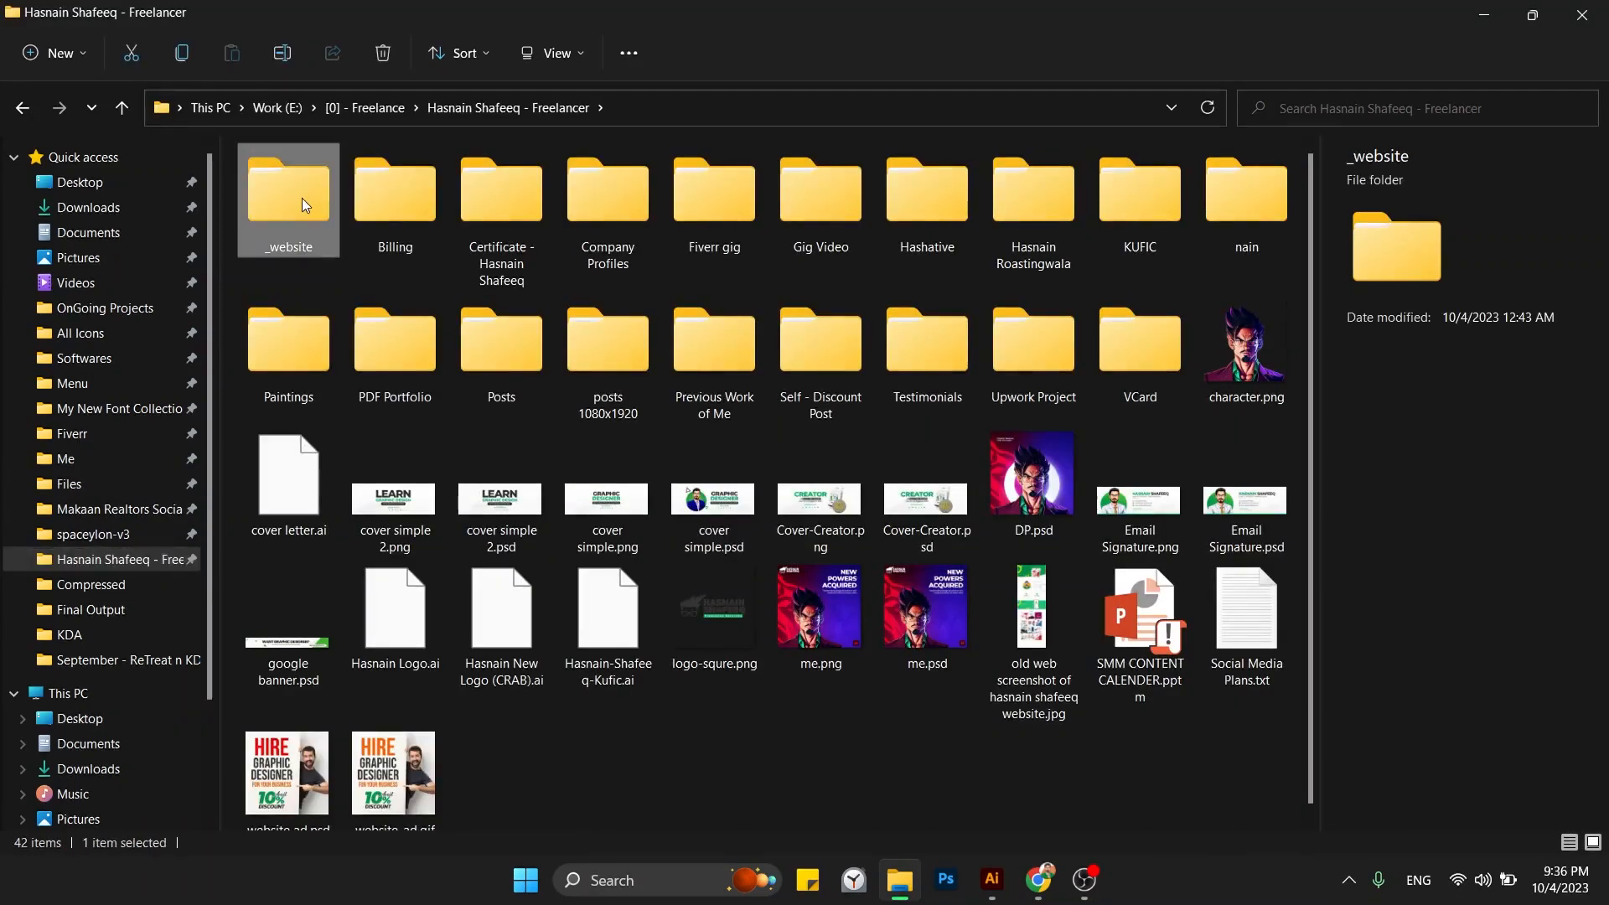
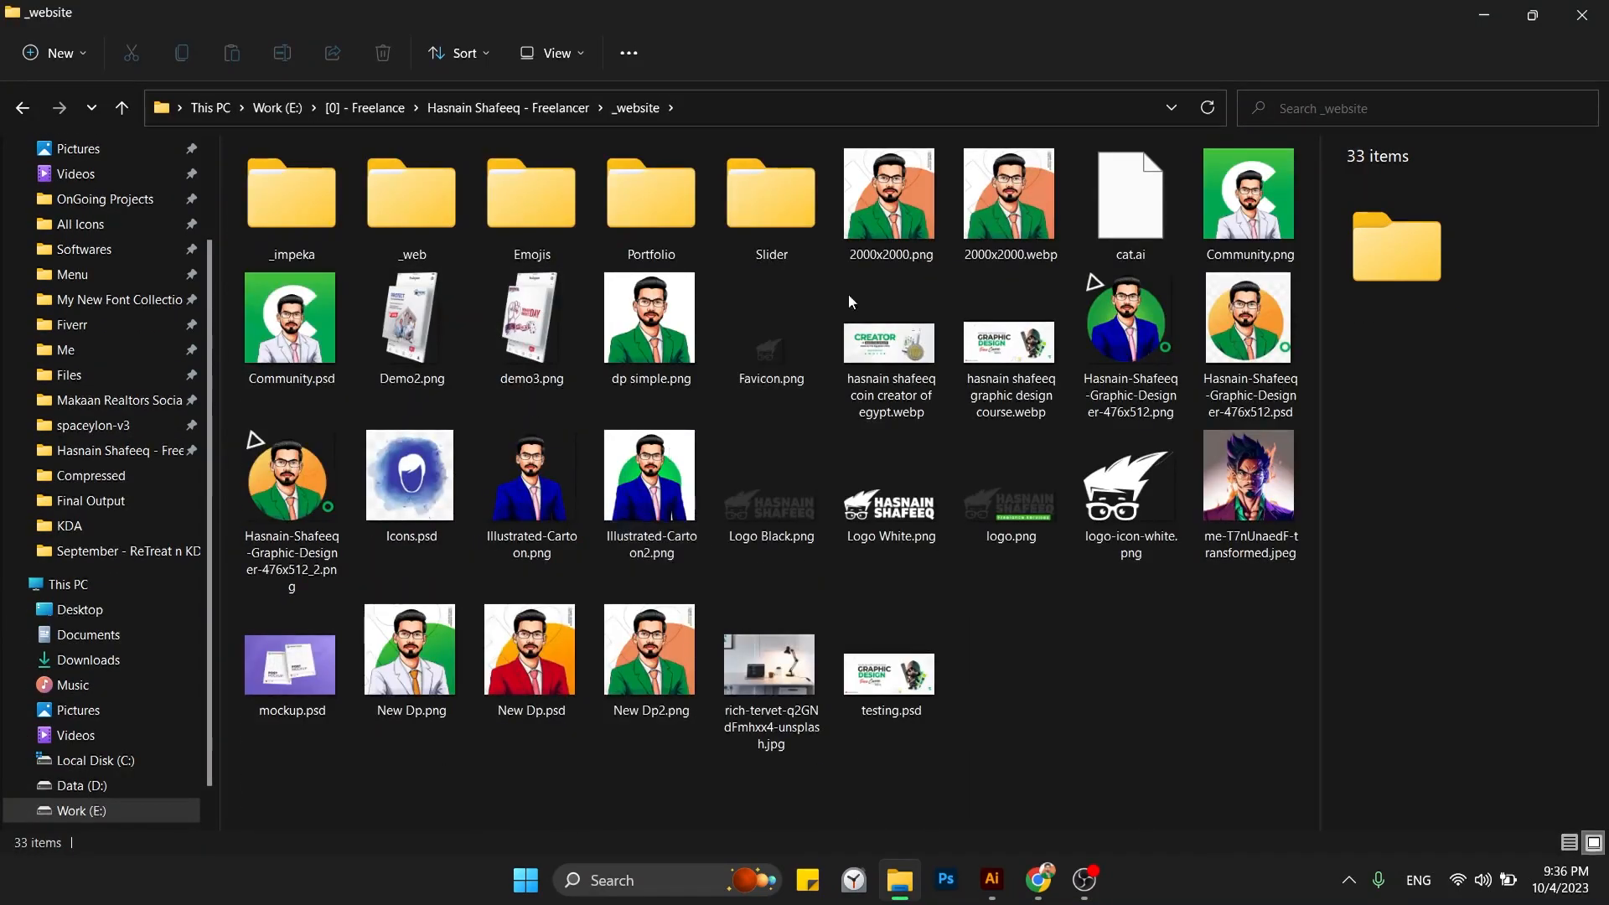
Drag the 2000x2000.png portrait from the _website folder onto the Illustrator canvas.
click(876, 220)
key(alt+Tab)
drag(745, 433, 742, 541)
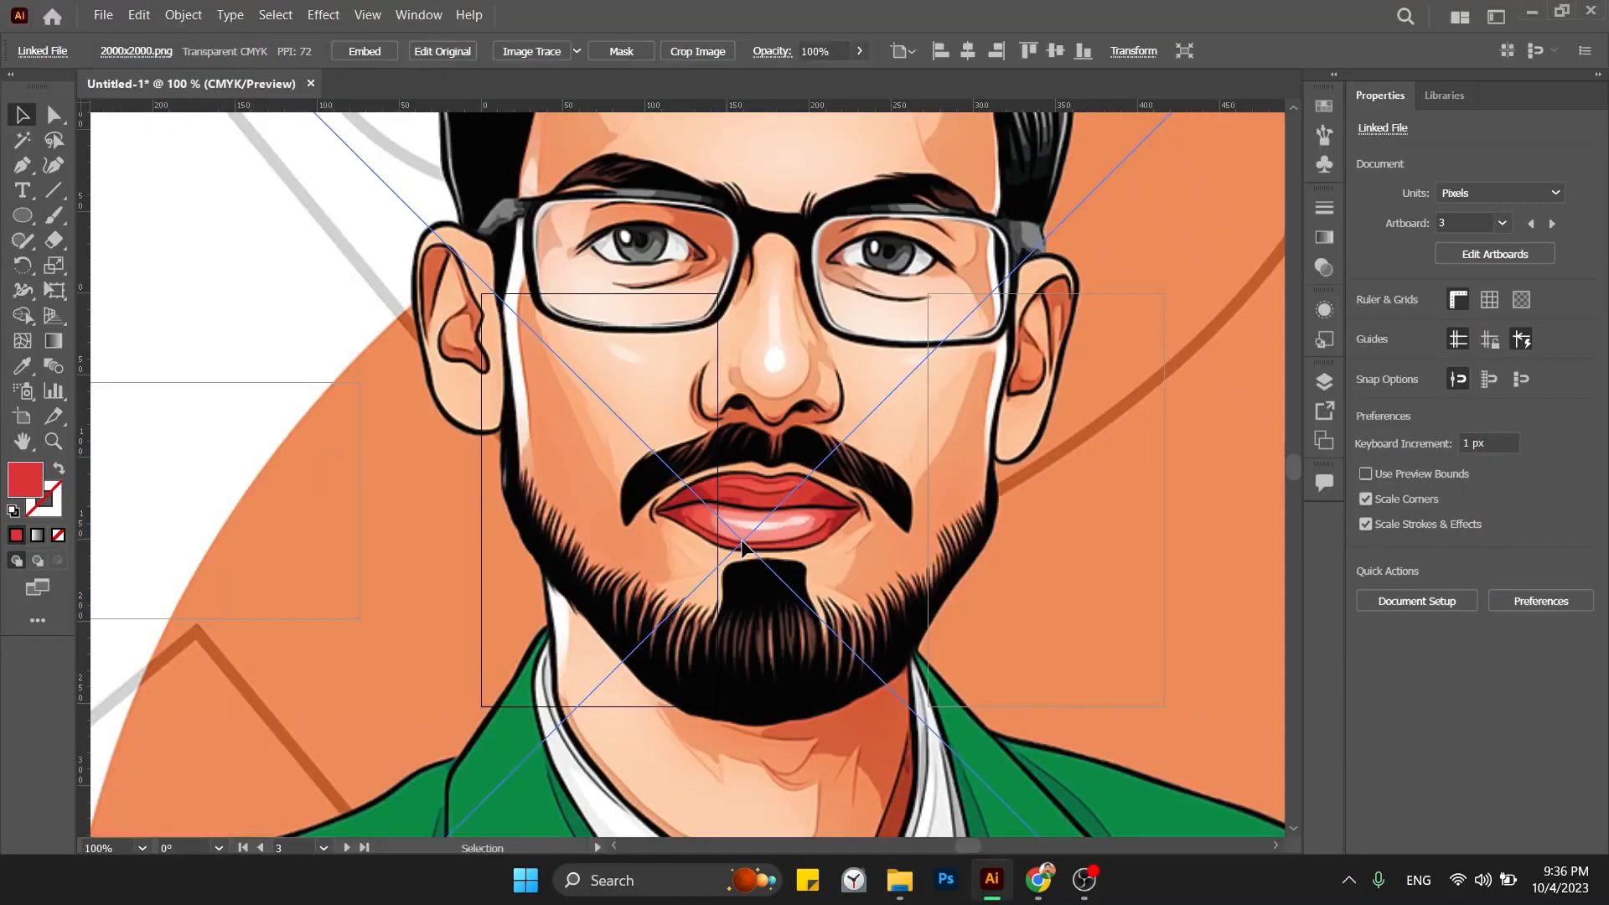
Scale the placed portrait down to about 90 px wide.
key(ctrl+minus)
key(ctrl+minus)
key(ctrl+minus)
key(ctrl+minus)
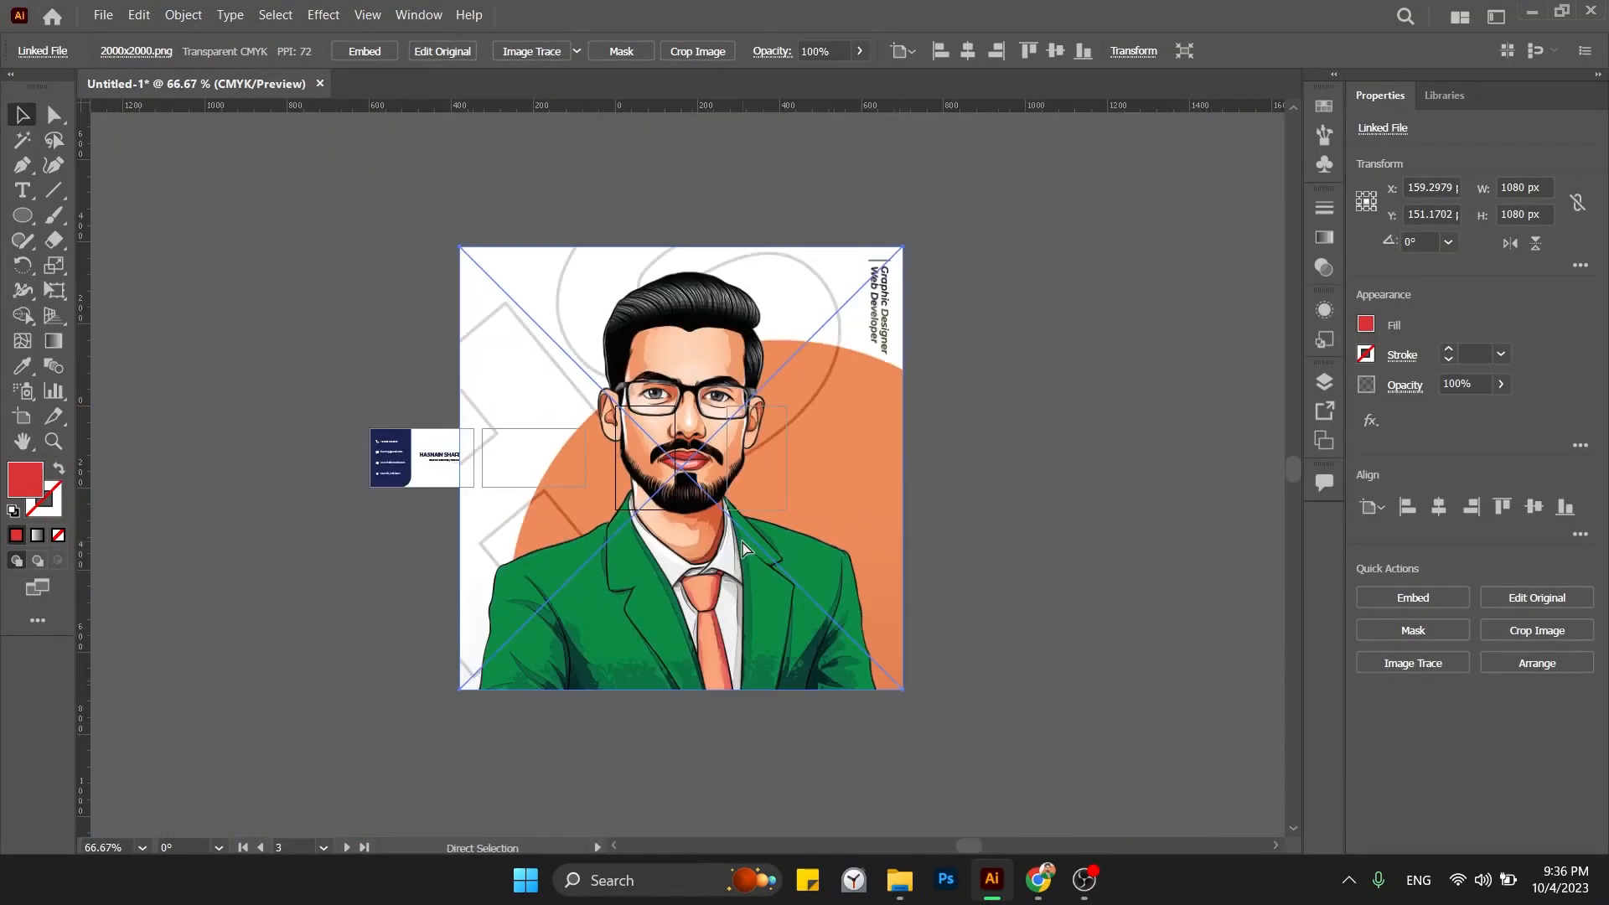
drag(909, 252, 662, 457)
key(ctrl+plus)
key(ctrl+plus)
key(ctrl+plus)
key(ctrl+plus)
key(ctrl+plus)
key(ctrl+plus)
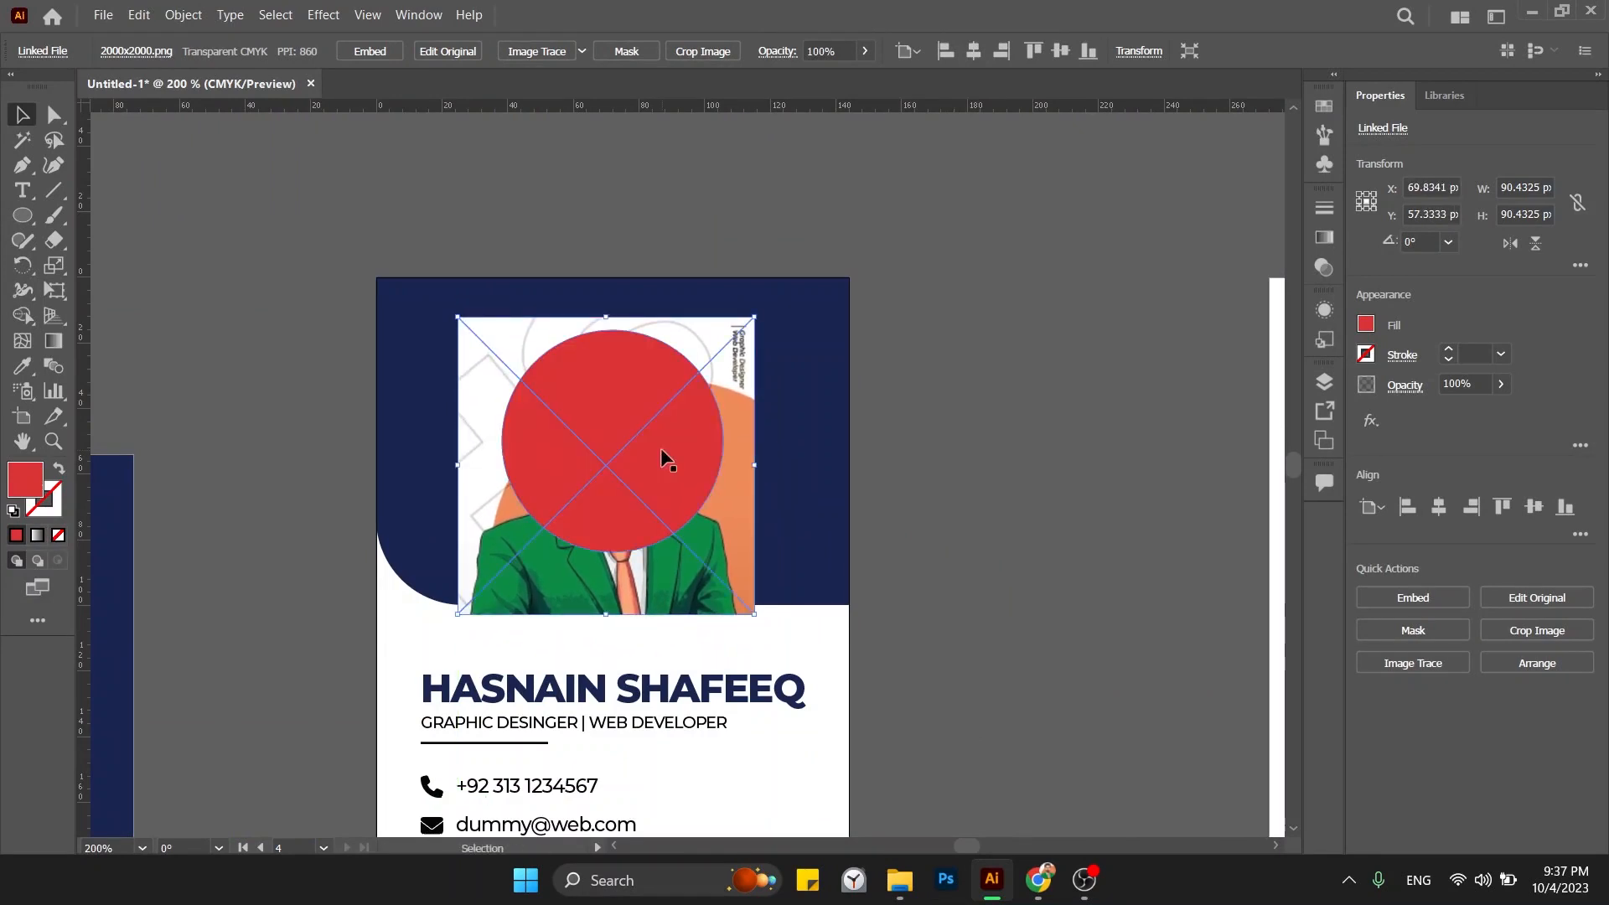
Make a clipping mask of the portrait inside the red circle and nudge it into place.
shift+click(665, 424)
right_click(665, 426)
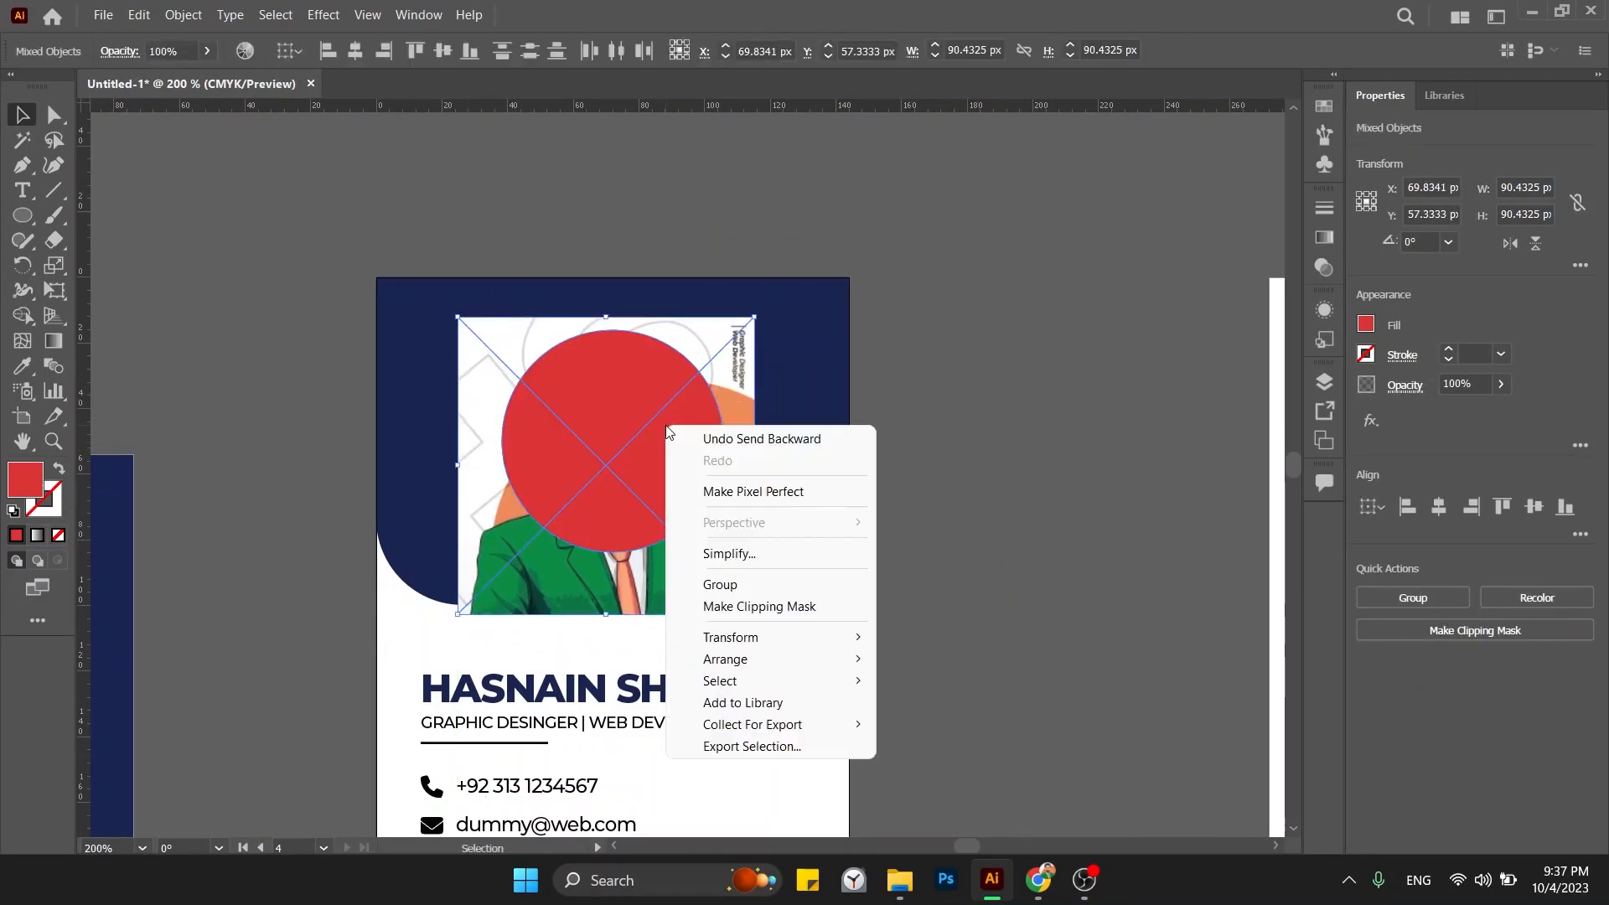
click(754, 606)
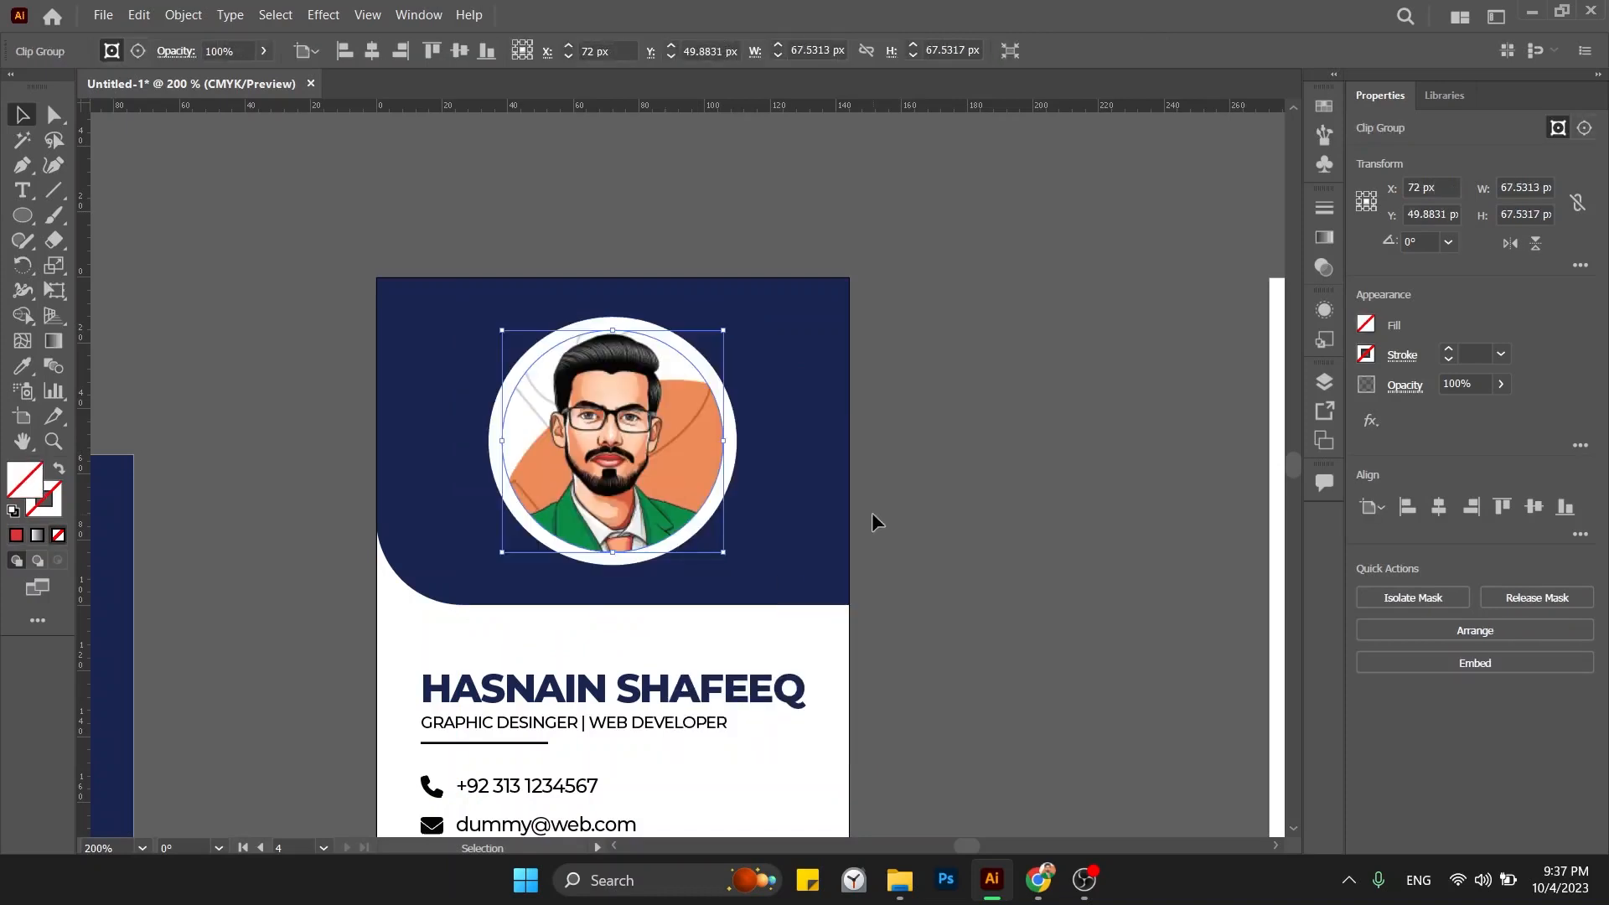
double_click(653, 410)
drag(633, 413, 635, 413)
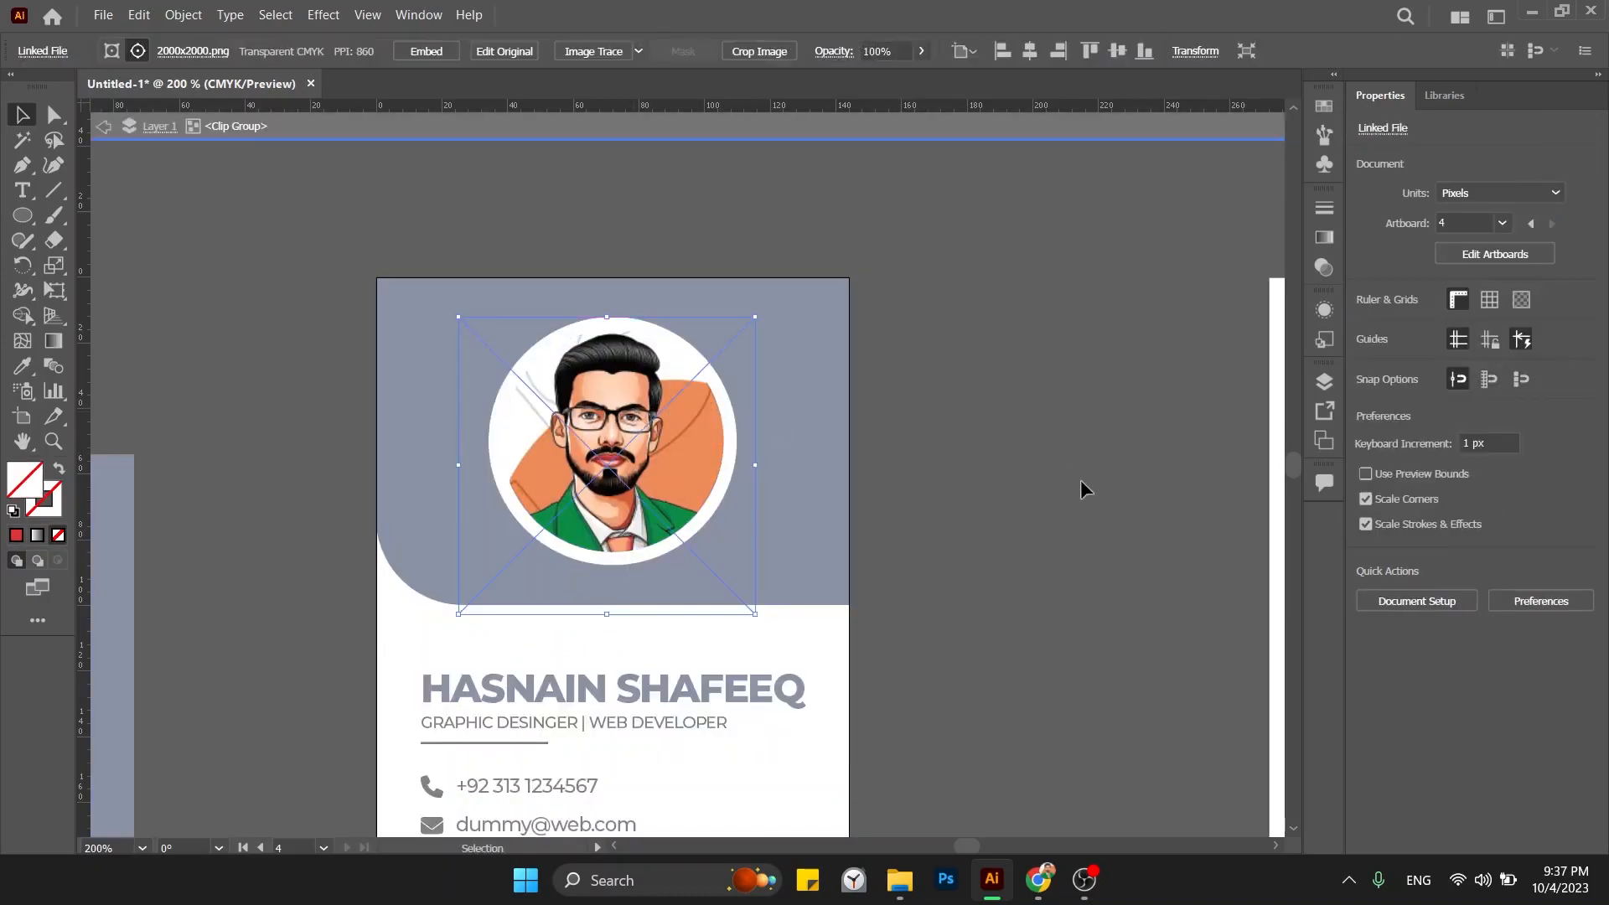
key(Escape)
click(1079, 480)
Copy the navy rectangle onto the blank artboard and rotate it 90° to stand vertical.
key(ctrl+minus)
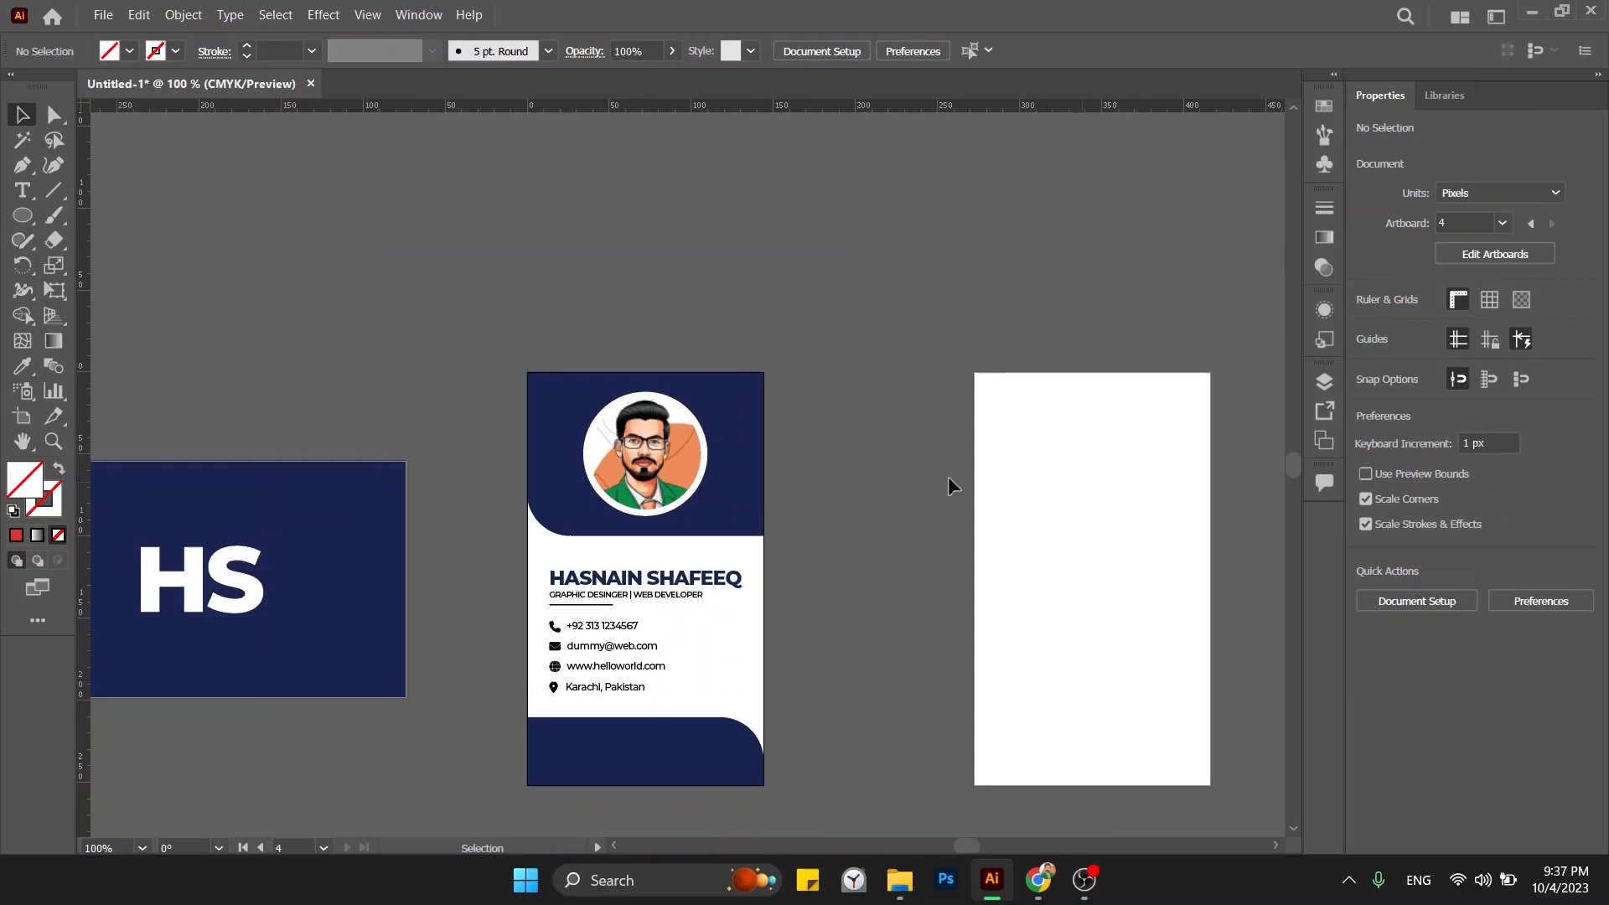
double_click(660, 458)
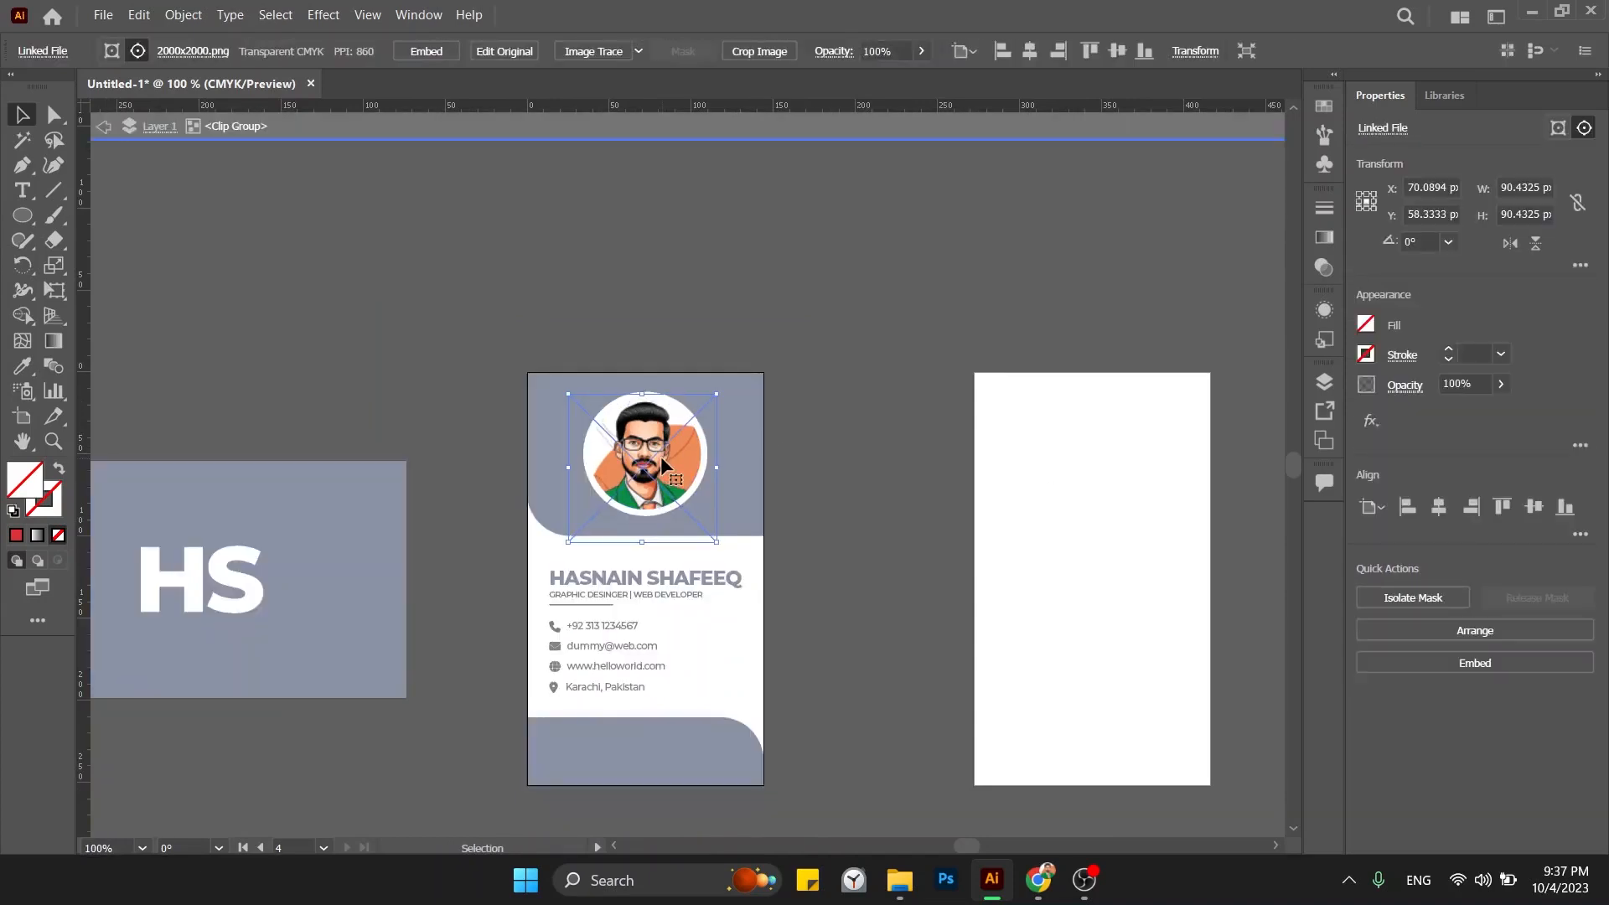
double_click(838, 470)
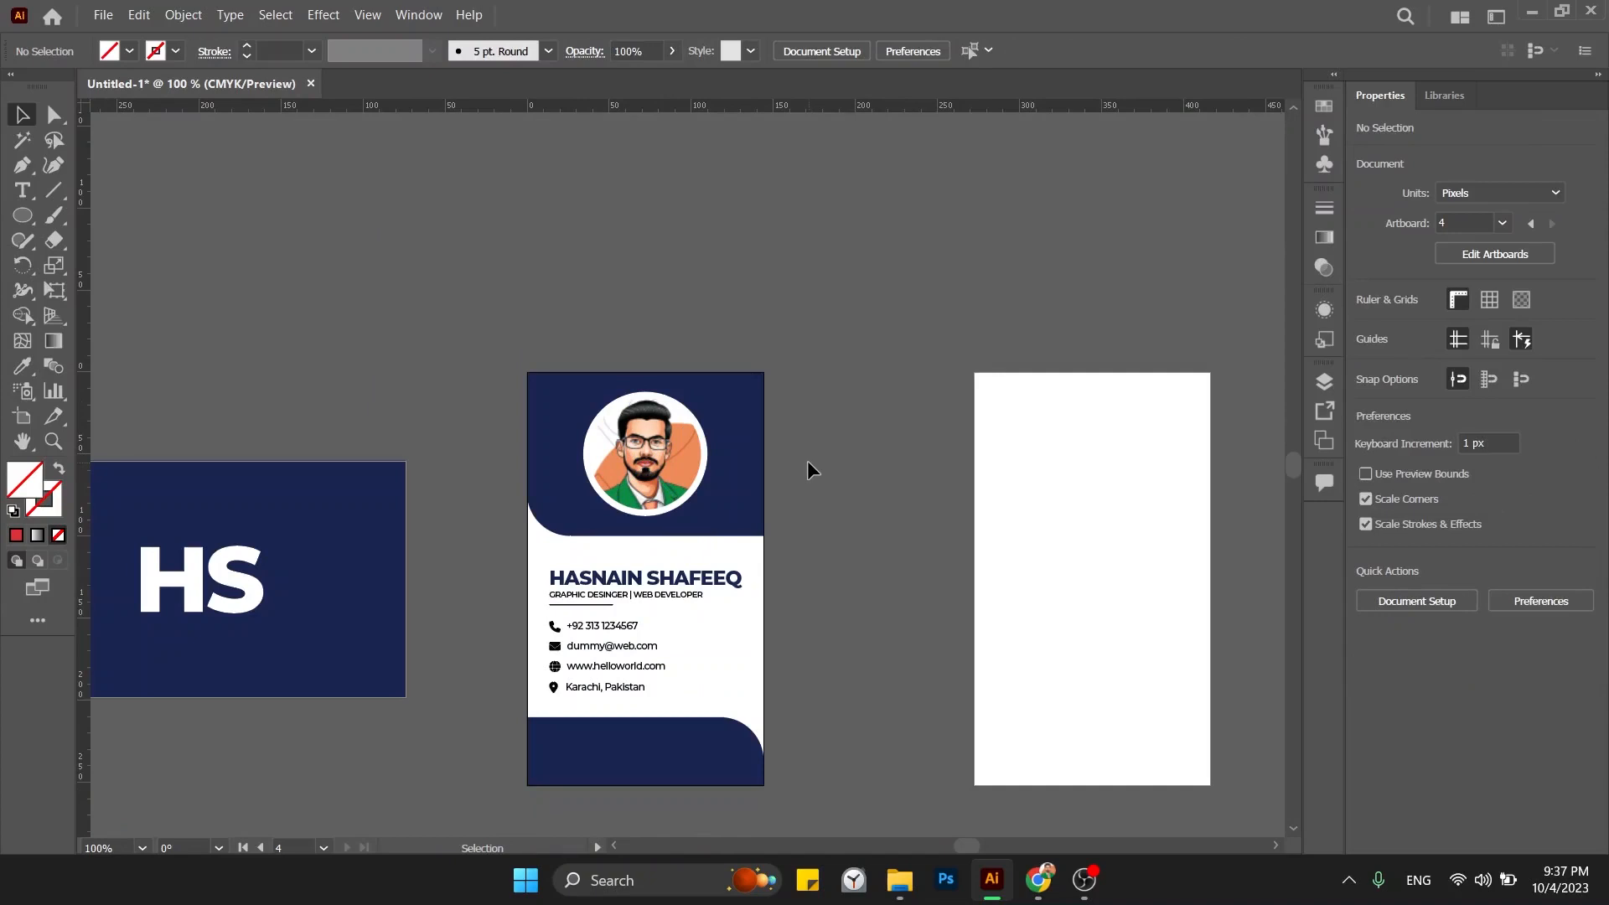
drag(798, 475, 595, 466)
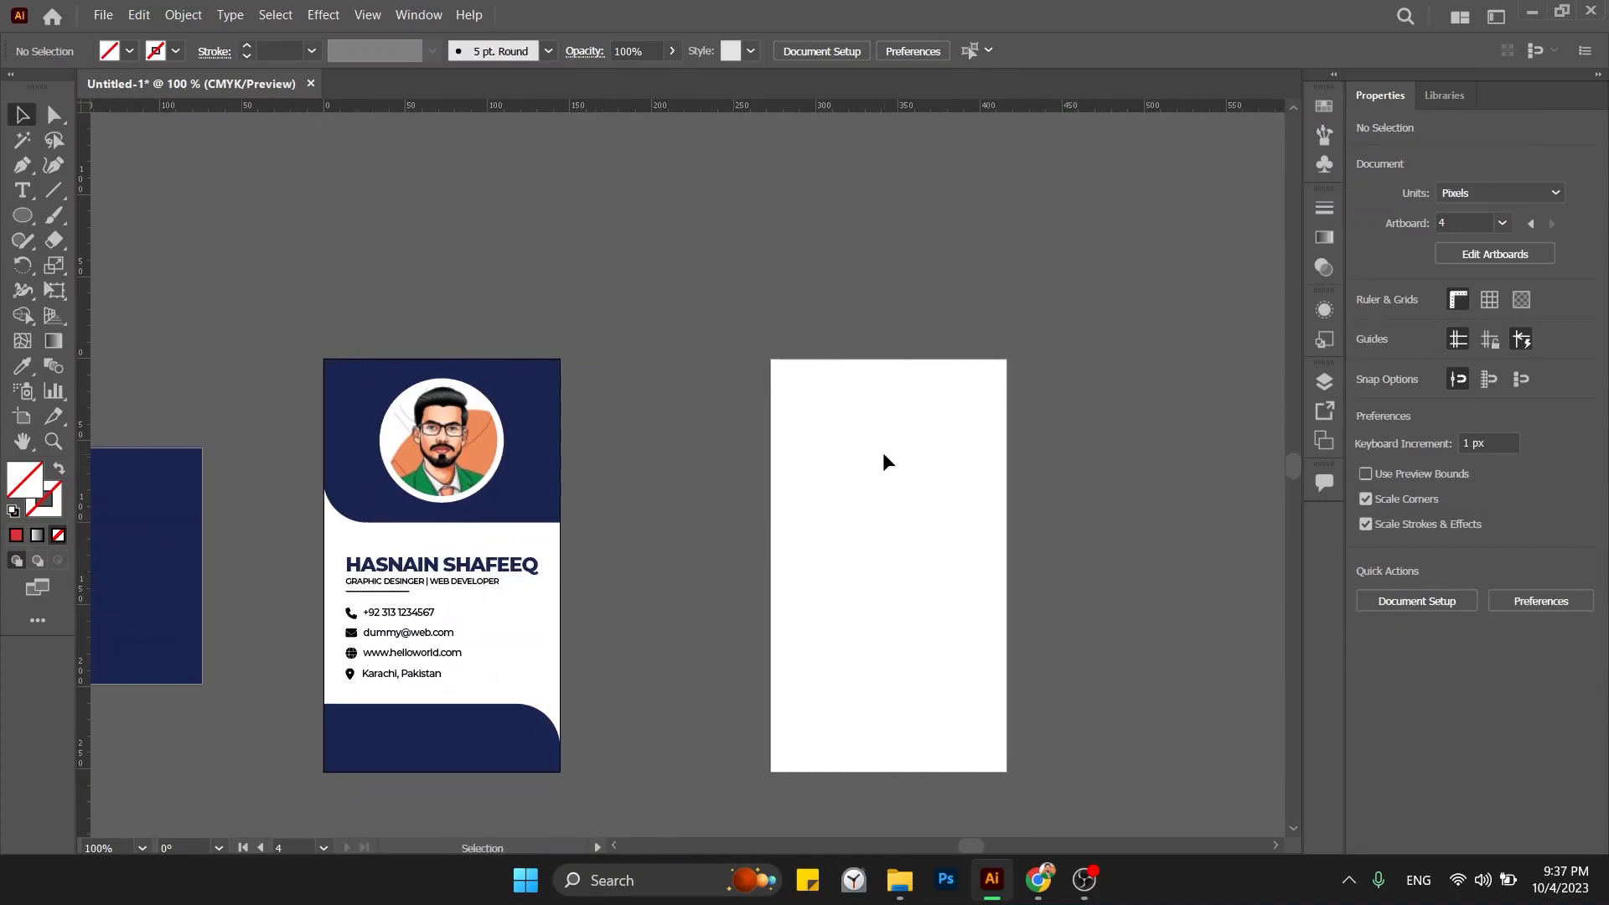
drag(151, 510, 1144, 509)
drag(1186, 417, 886, 441)
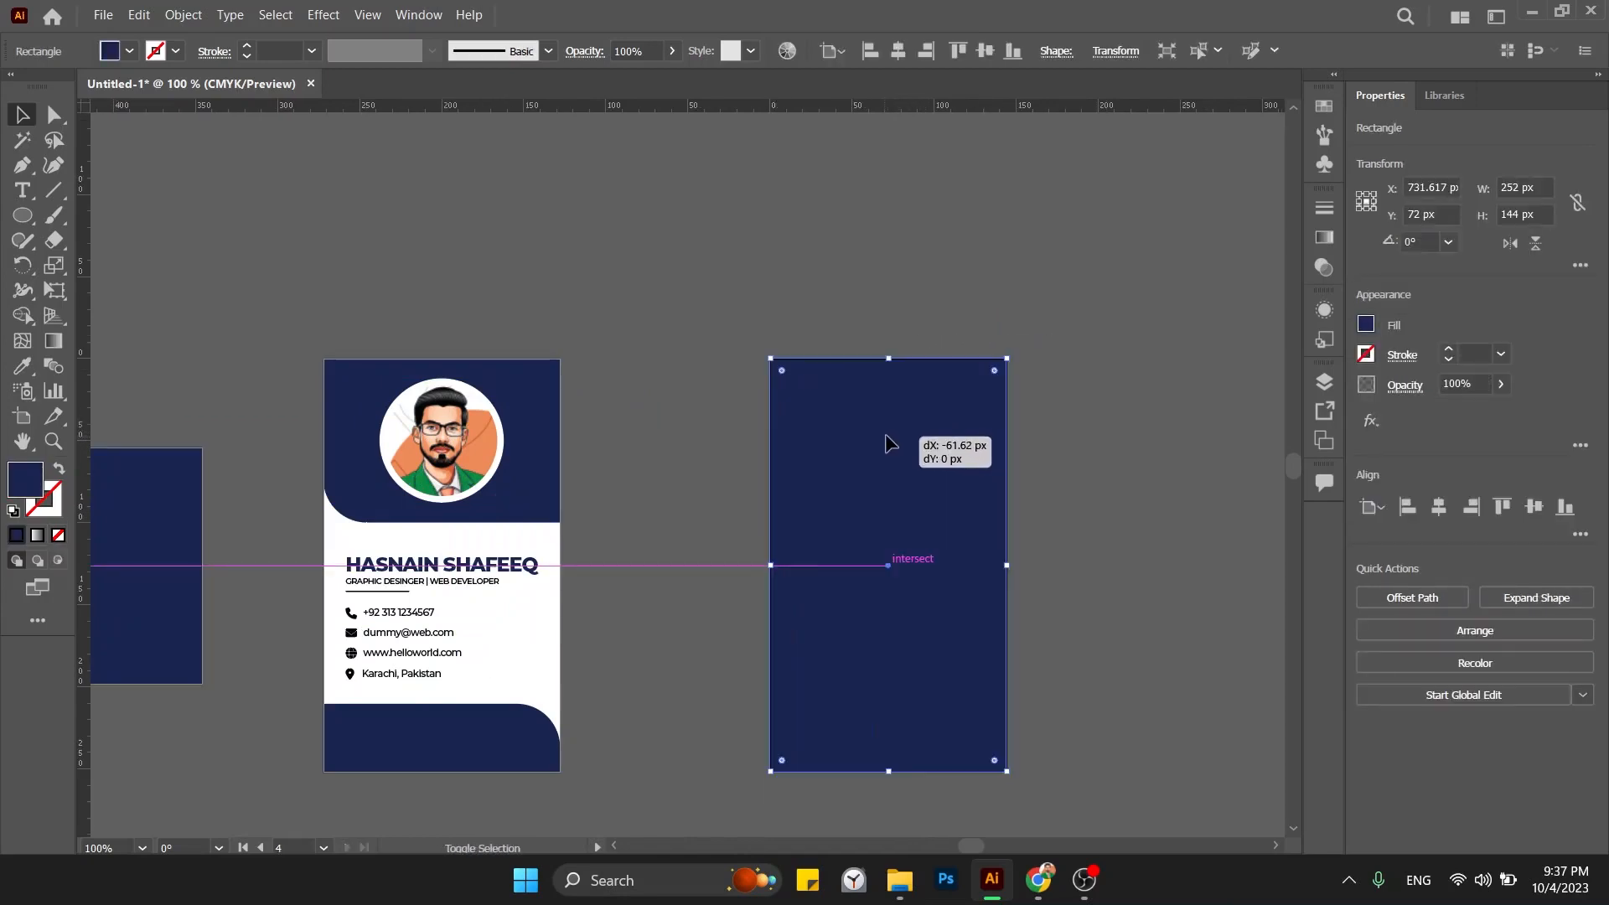
click(1164, 488)
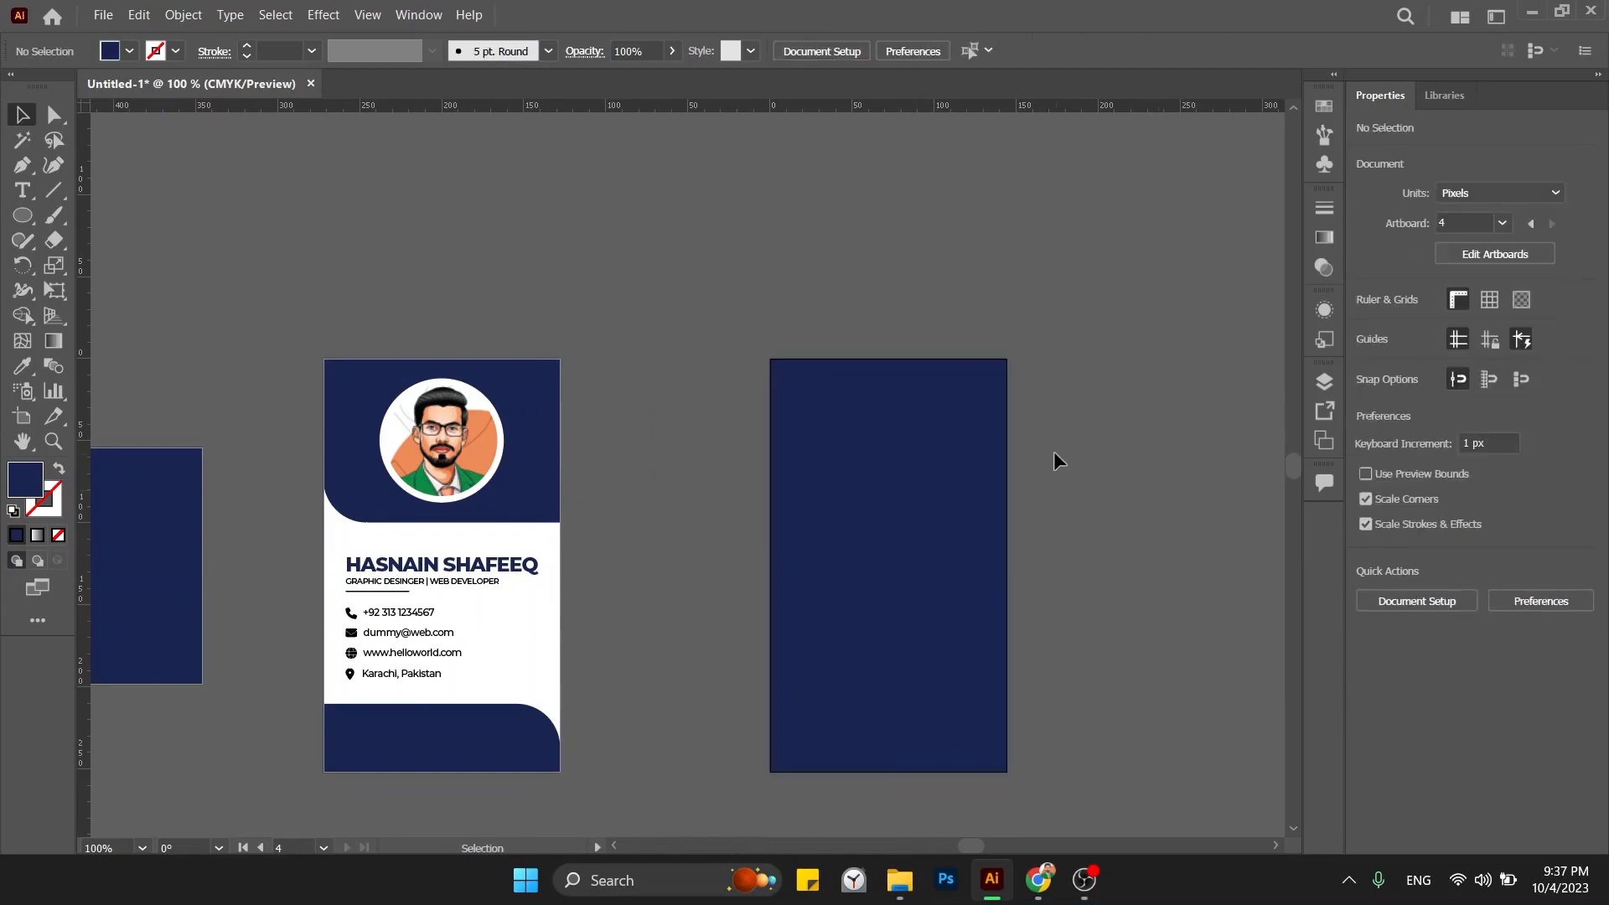
Alt-drag a copy of the four contact lines above the artboards and ungroup it.
drag(423, 642, 728, 283)
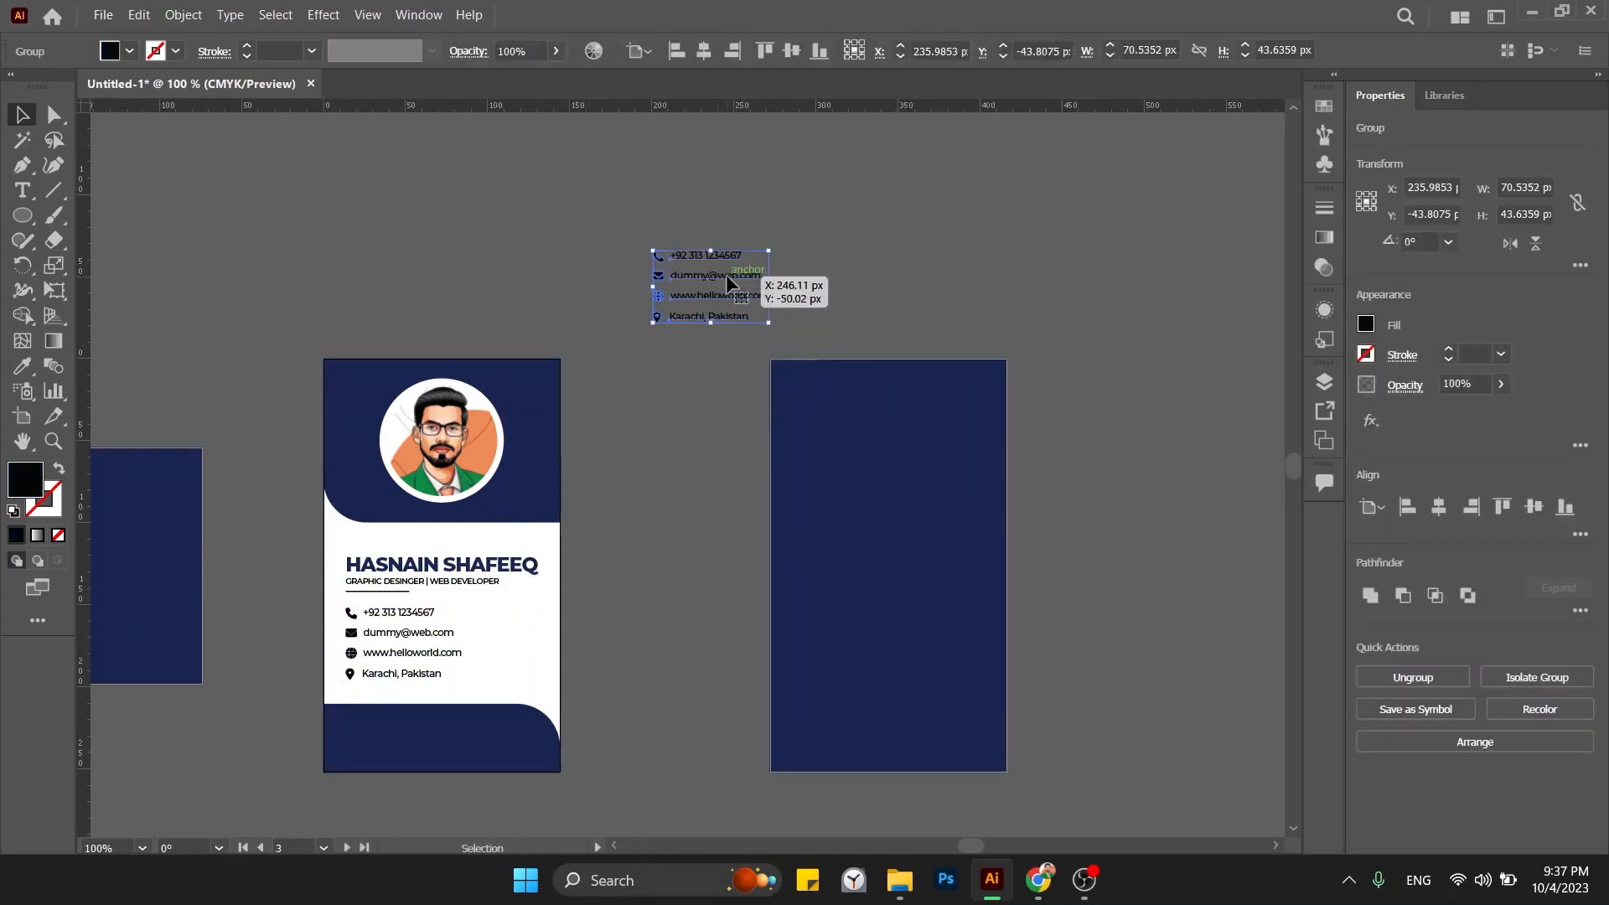
click(1361, 672)
click(1220, 541)
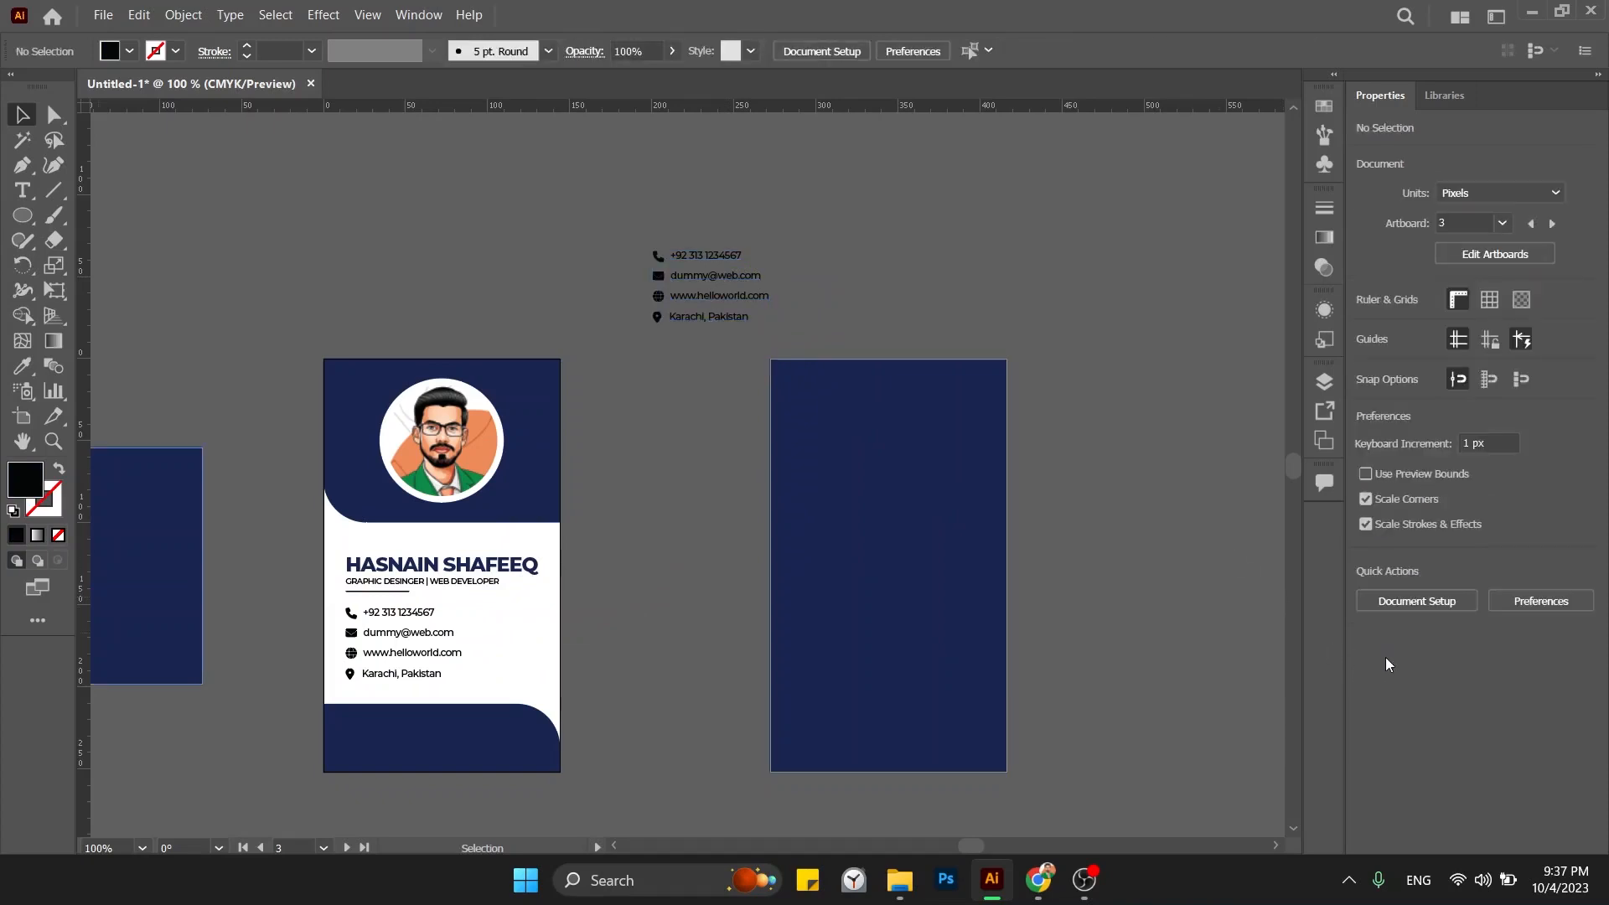
click(734, 259)
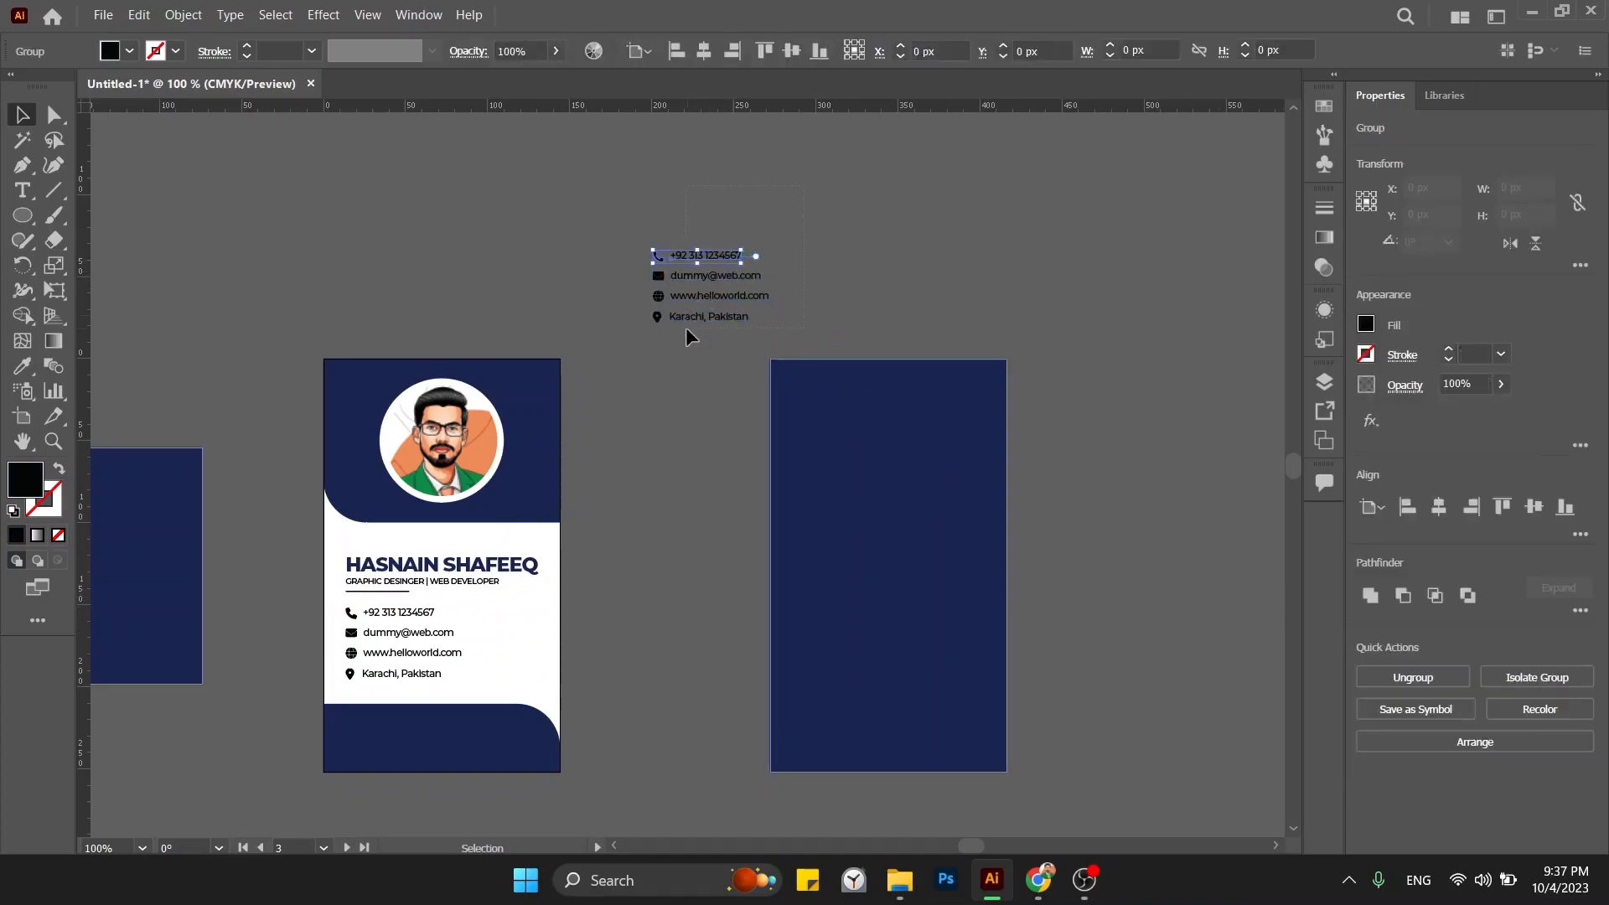
drag(685, 327, 685, 328)
click(905, 270)
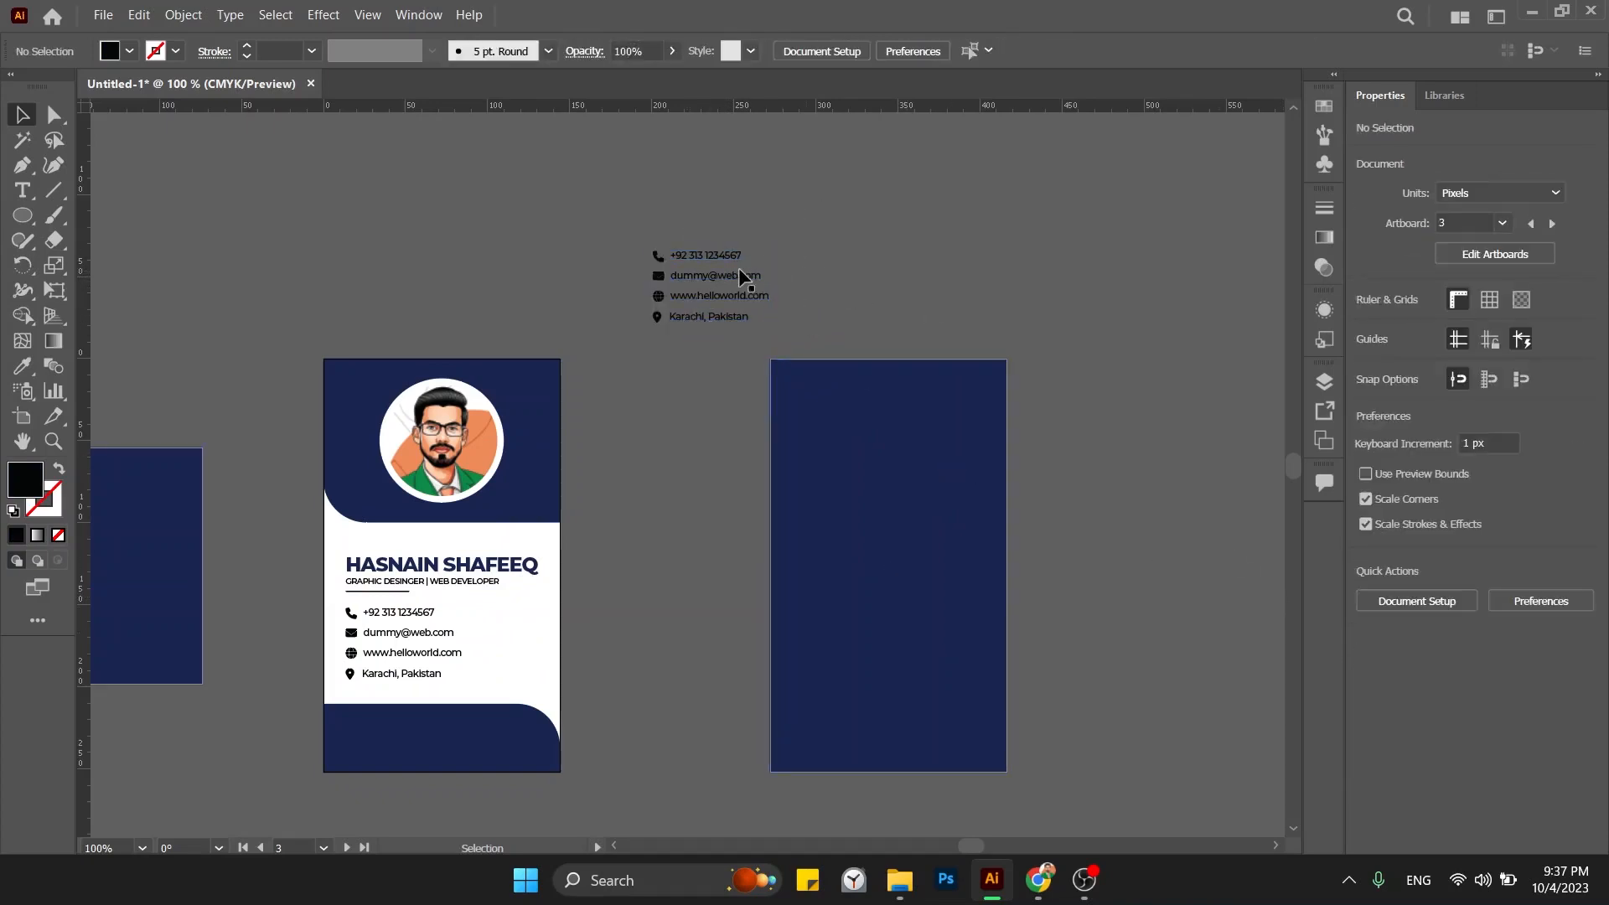
Ungroup the copied contact lines again and delete their four icons, leaving plain text.
click(703, 308)
click(1546, 670)
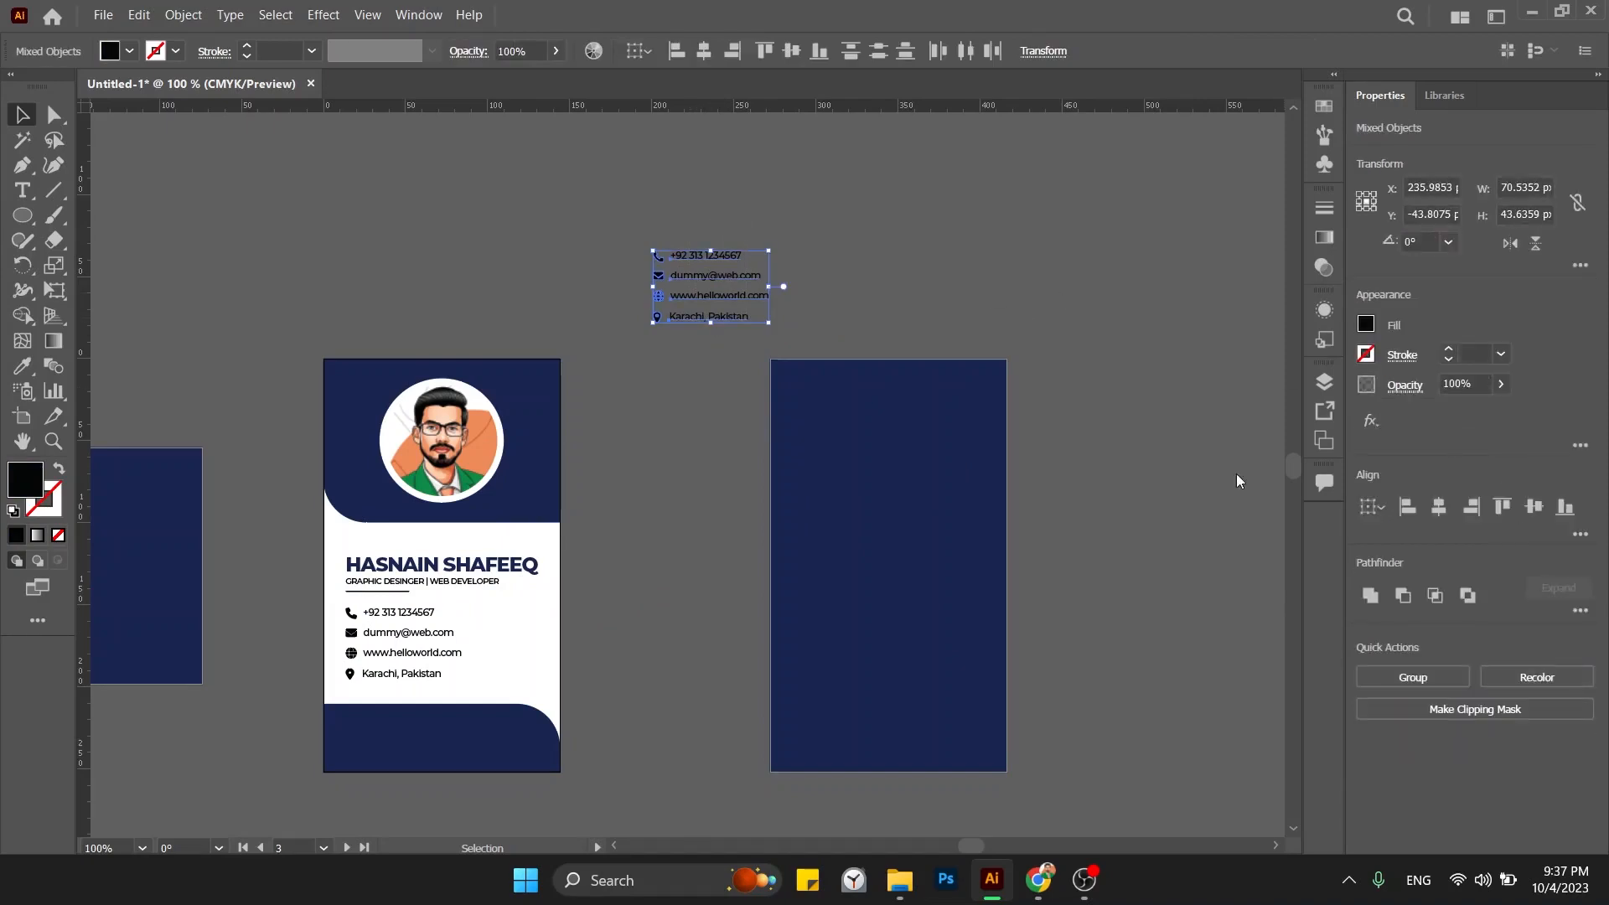
click(643, 212)
drag(659, 316, 724, 272)
key(Delete)
key(Delete)
double_click(711, 255)
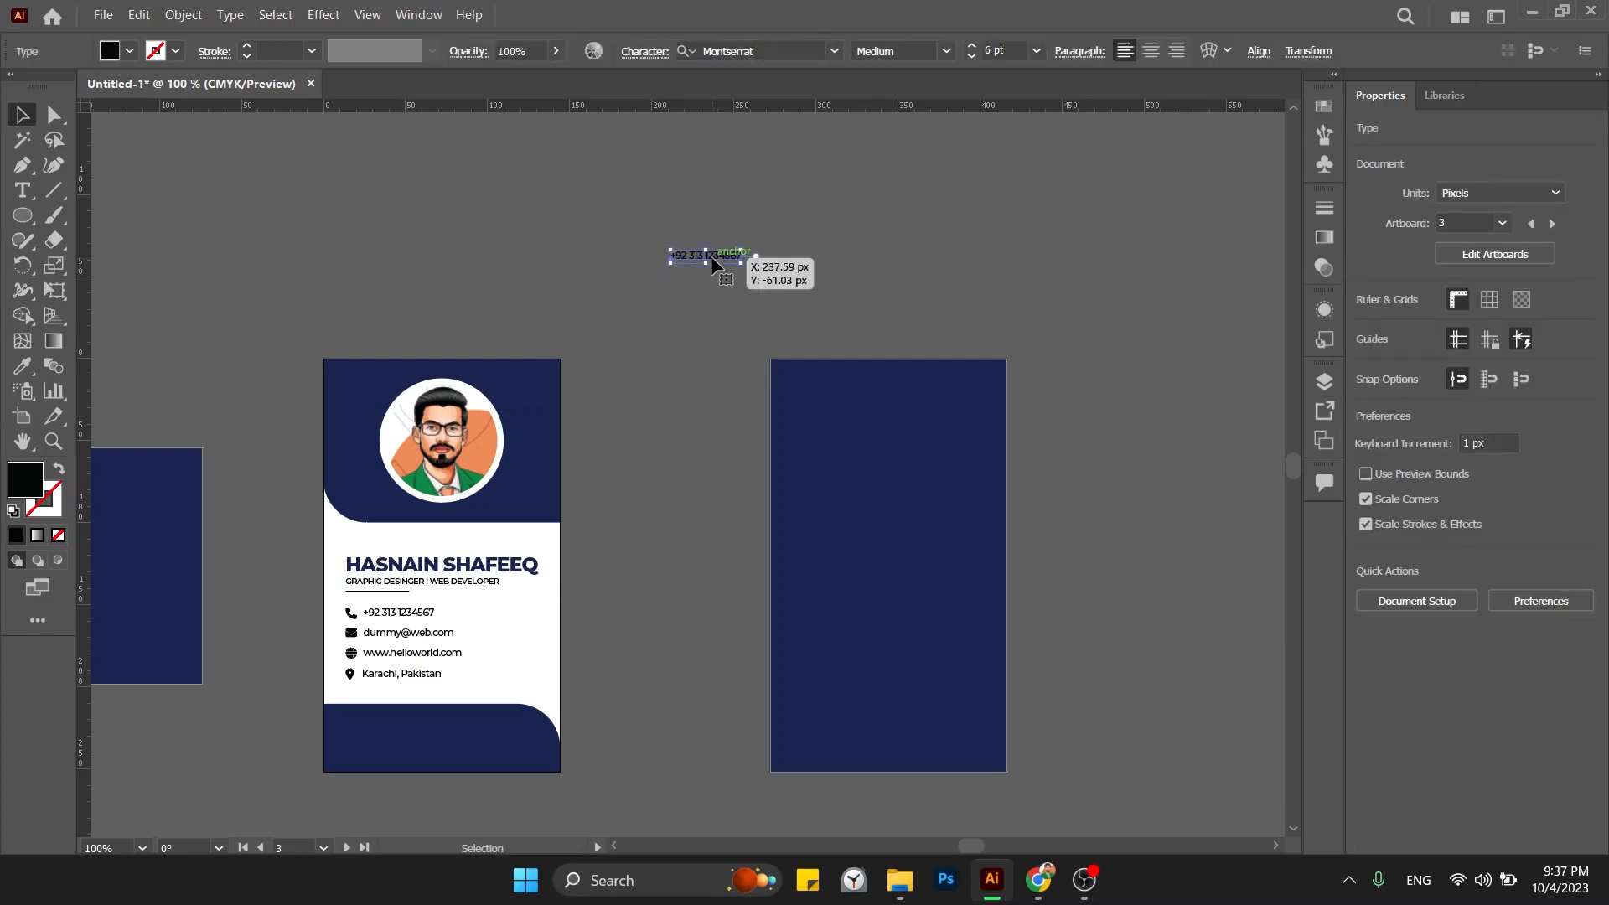
key(alt+Tab)
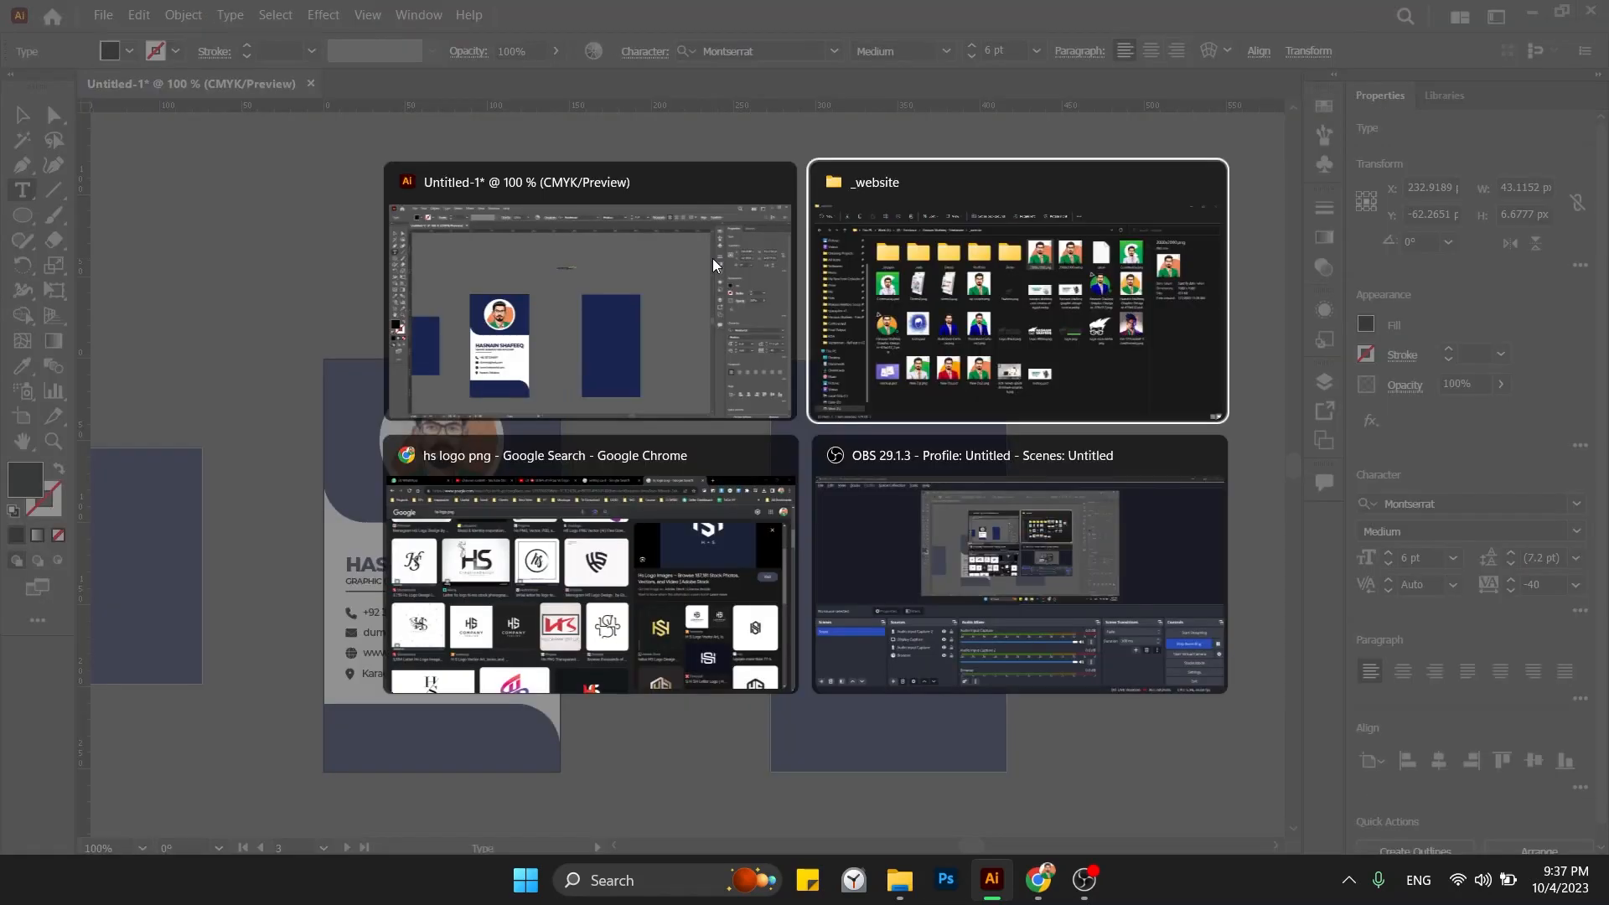
Search 'lorem ipsum' in Chrome and open the lipsum.com result.
click(652, 545)
click(550, 147)
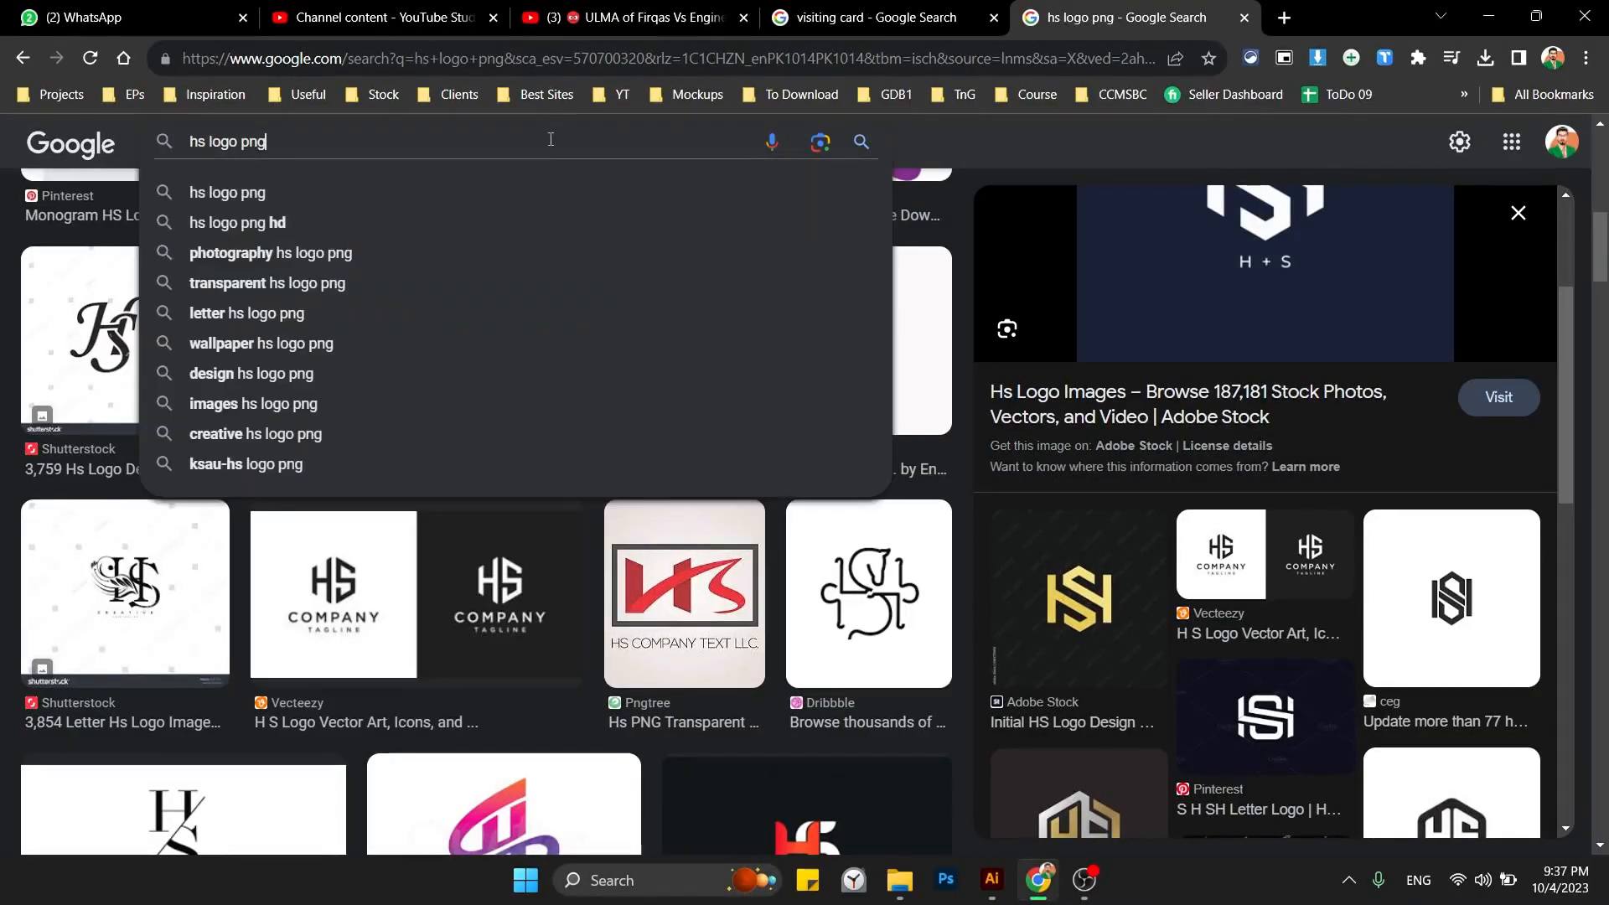
click(535, 72)
text(lorem ipsum)
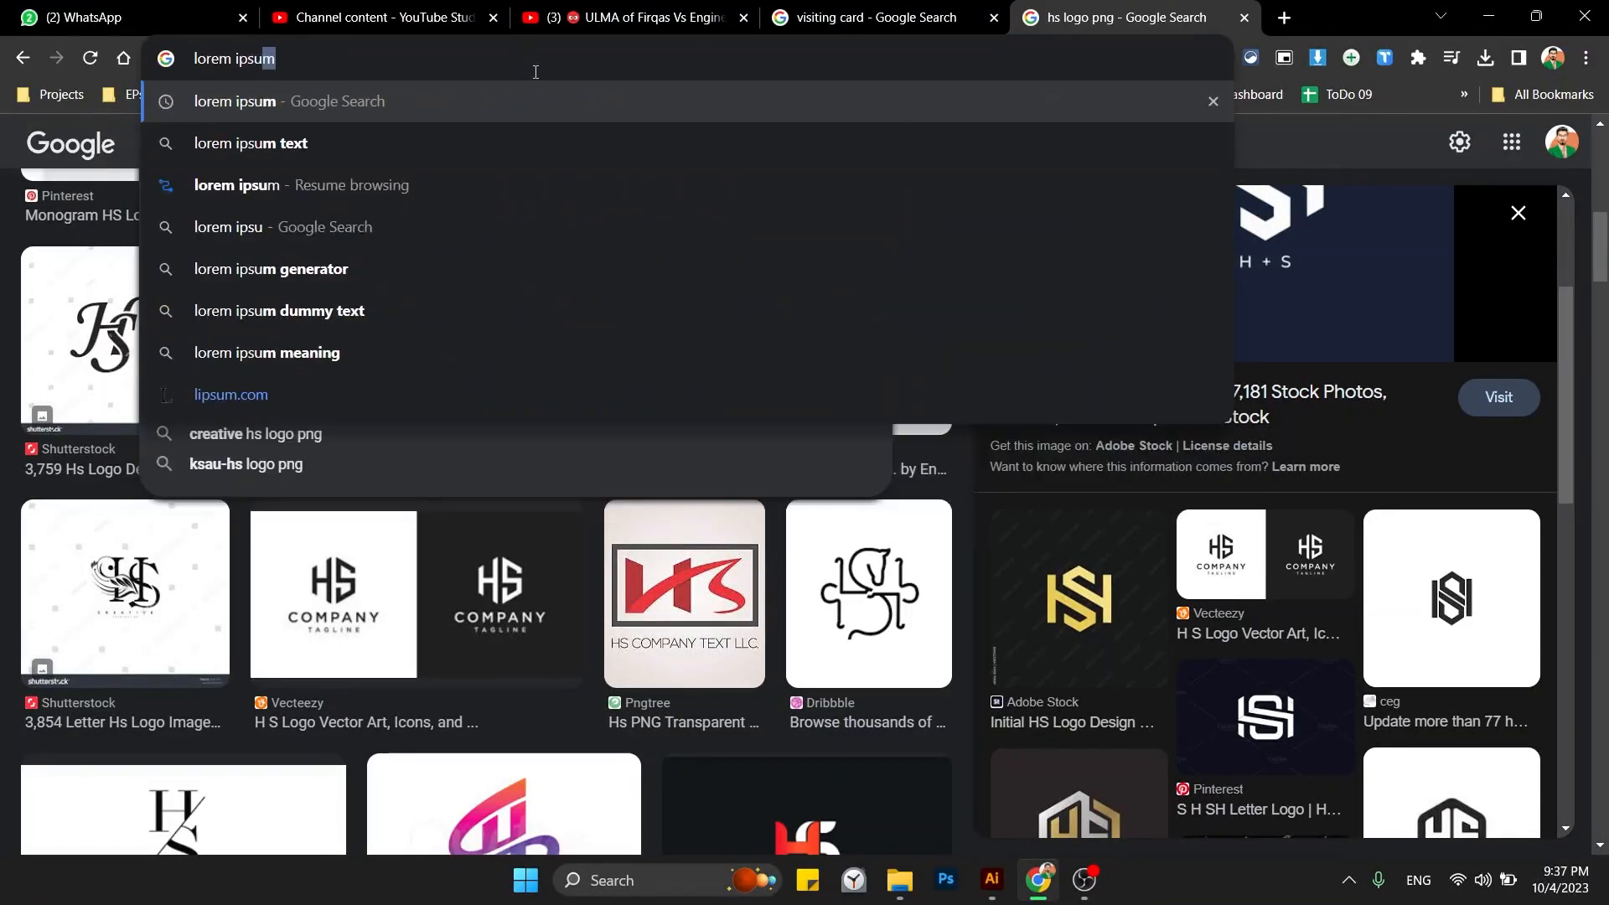
key(Return)
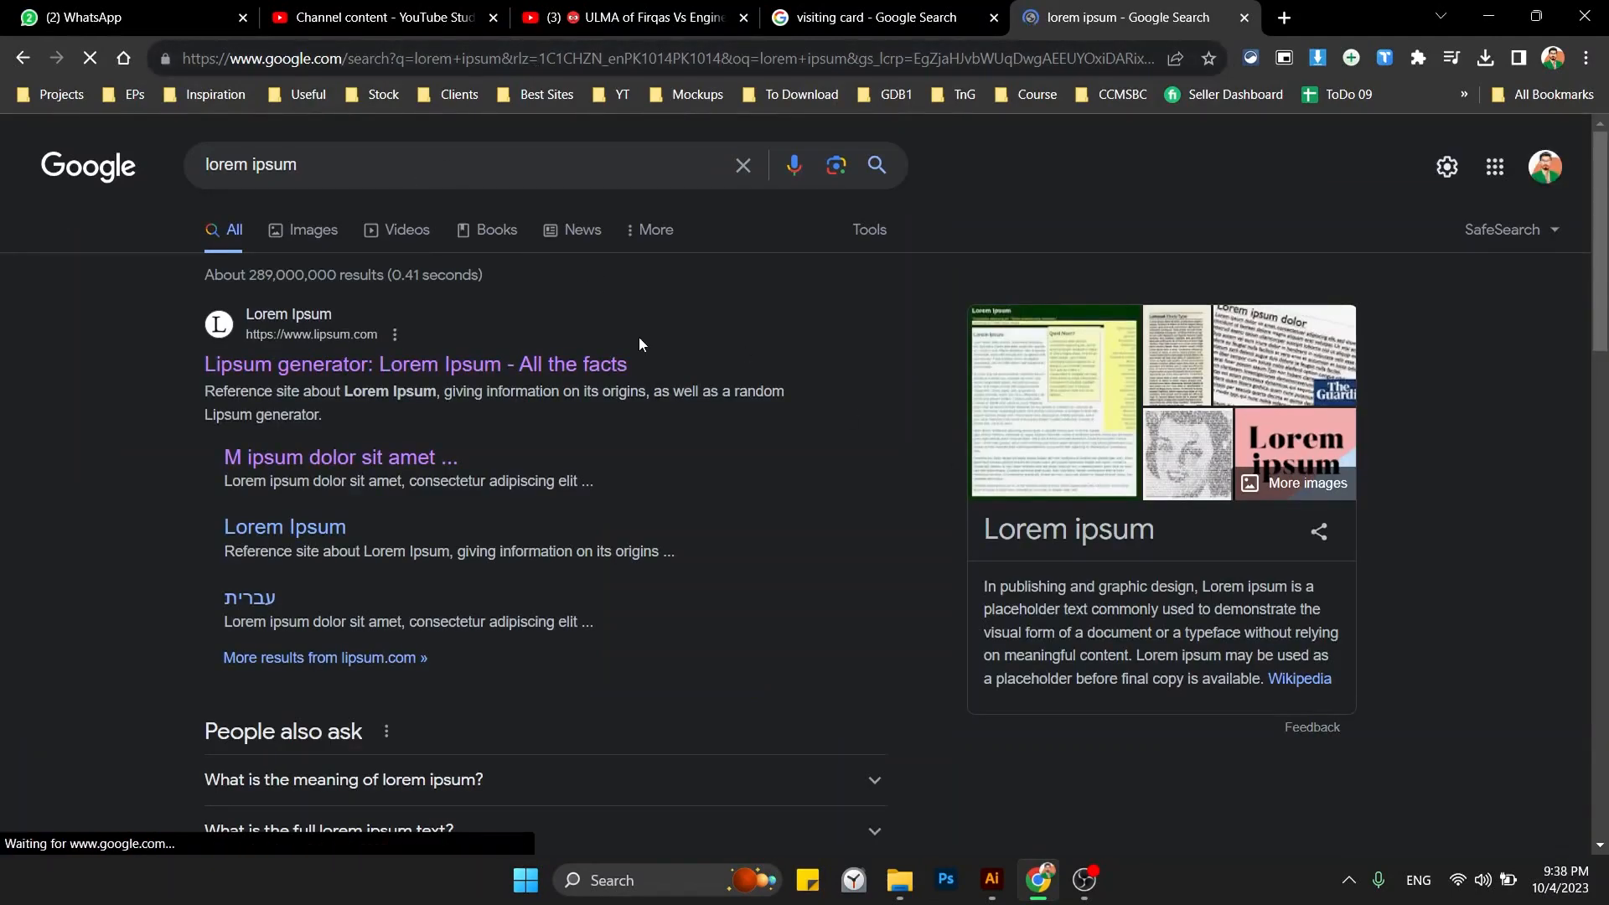
click(563, 368)
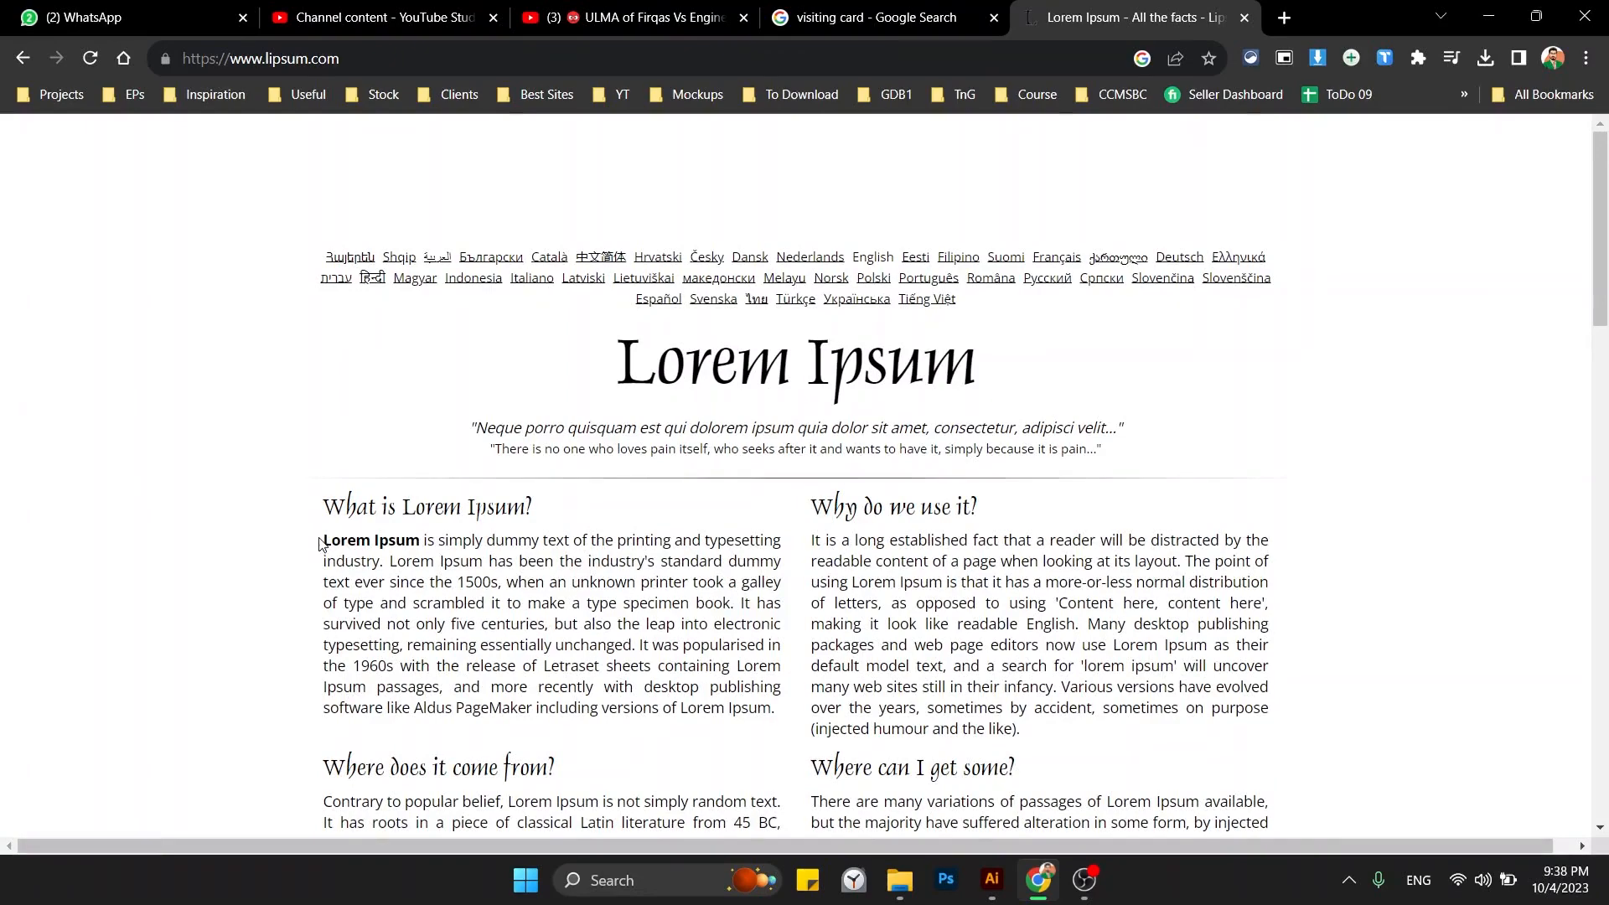
Select the 'What is Lorem Ipsum?' paragraph and return to Illustrator.
drag(1268, 825, 581, 647)
click(640, 692)
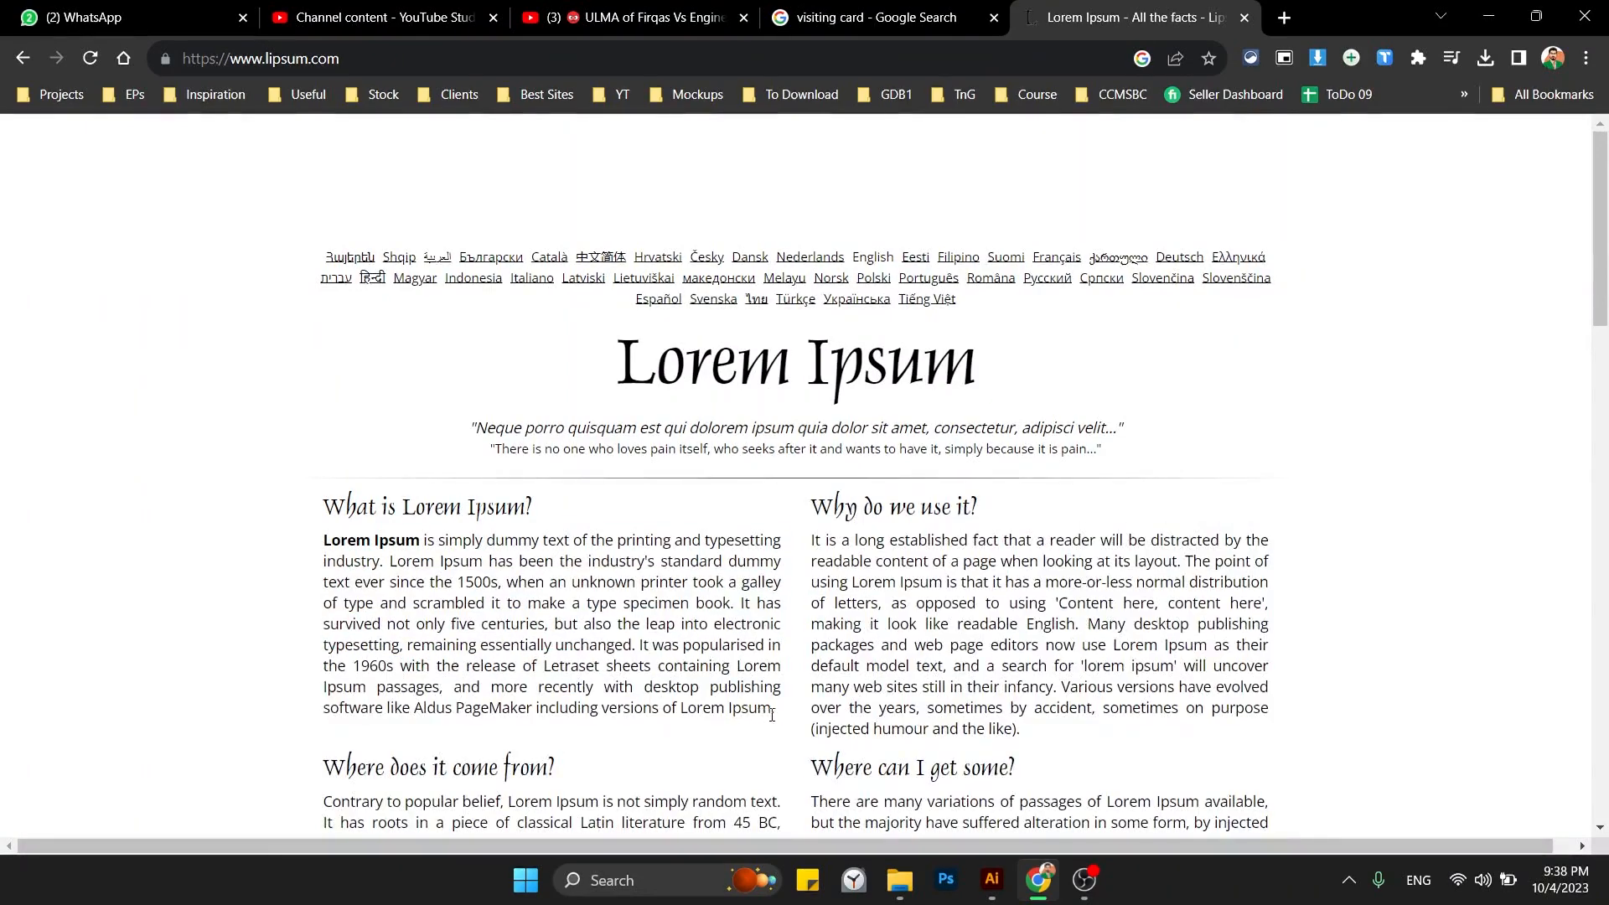
drag(779, 708, 325, 541)
key(alt+Tab)
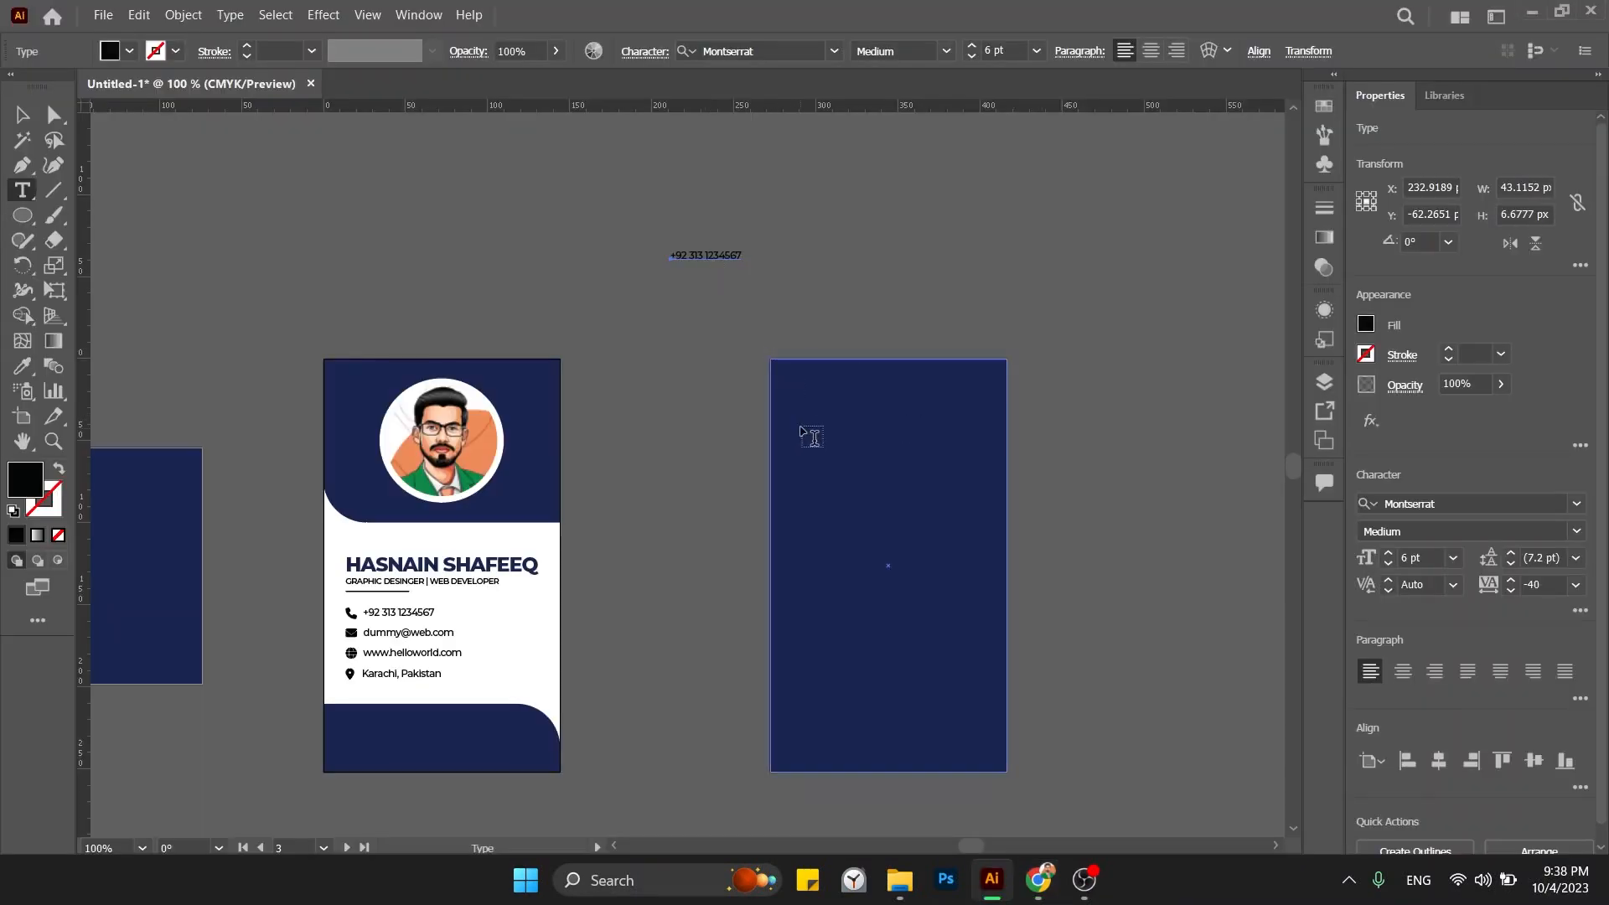
Paste the lorem ipsum into a text area on the navy card and colour it white.
drag(817, 438, 1024, 696)
key(ctrl+v)
key(Escape)
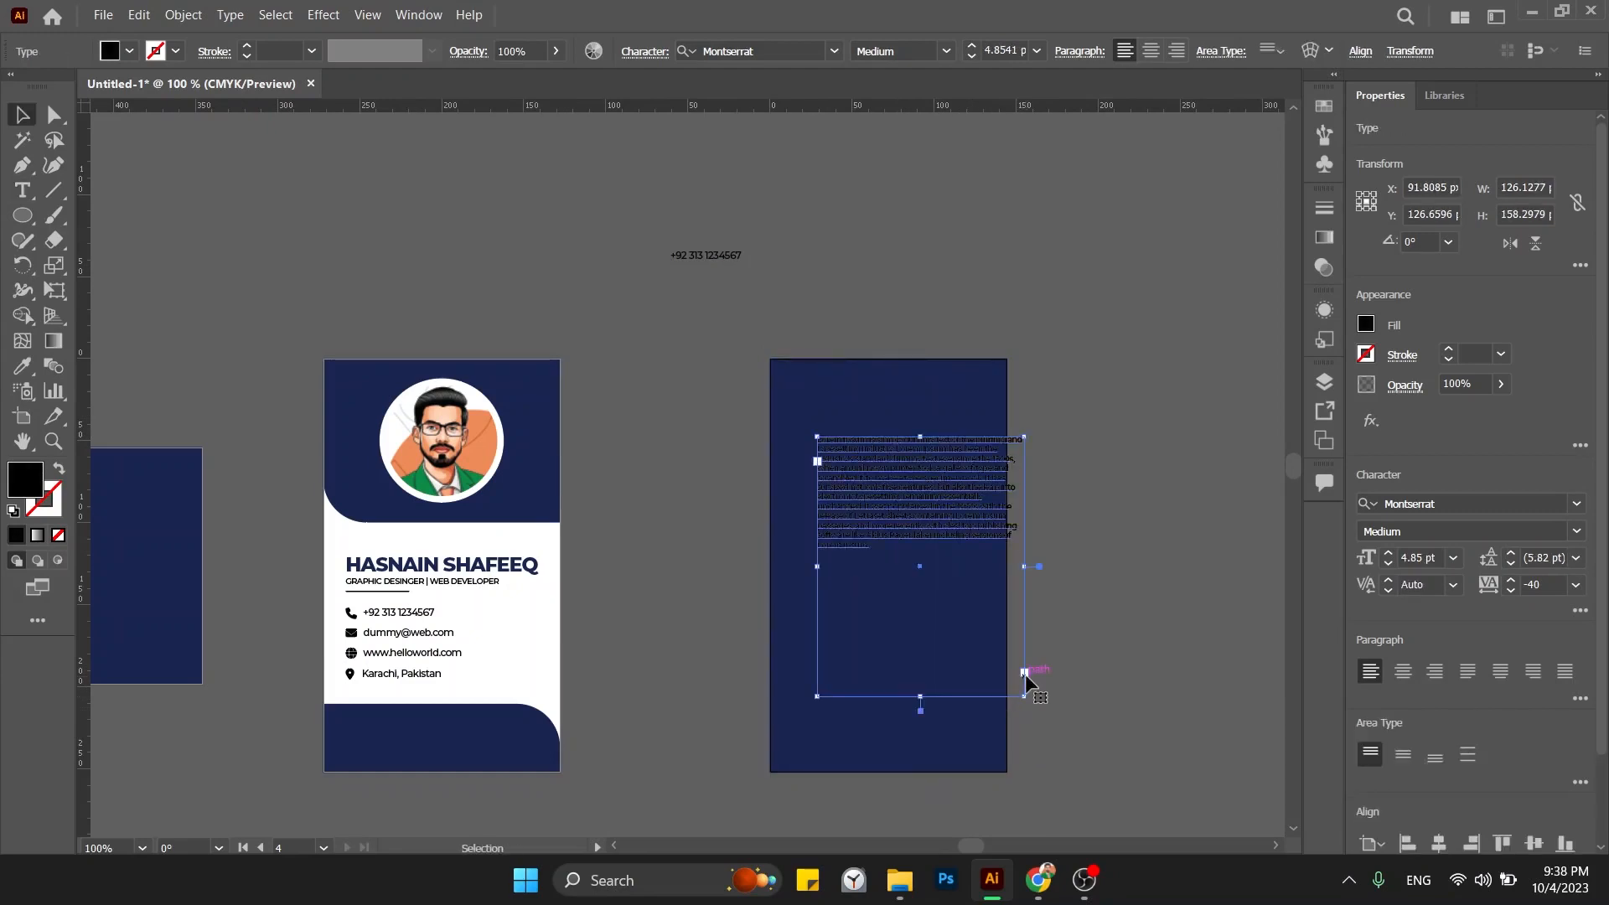
key(i)
click(557, 632)
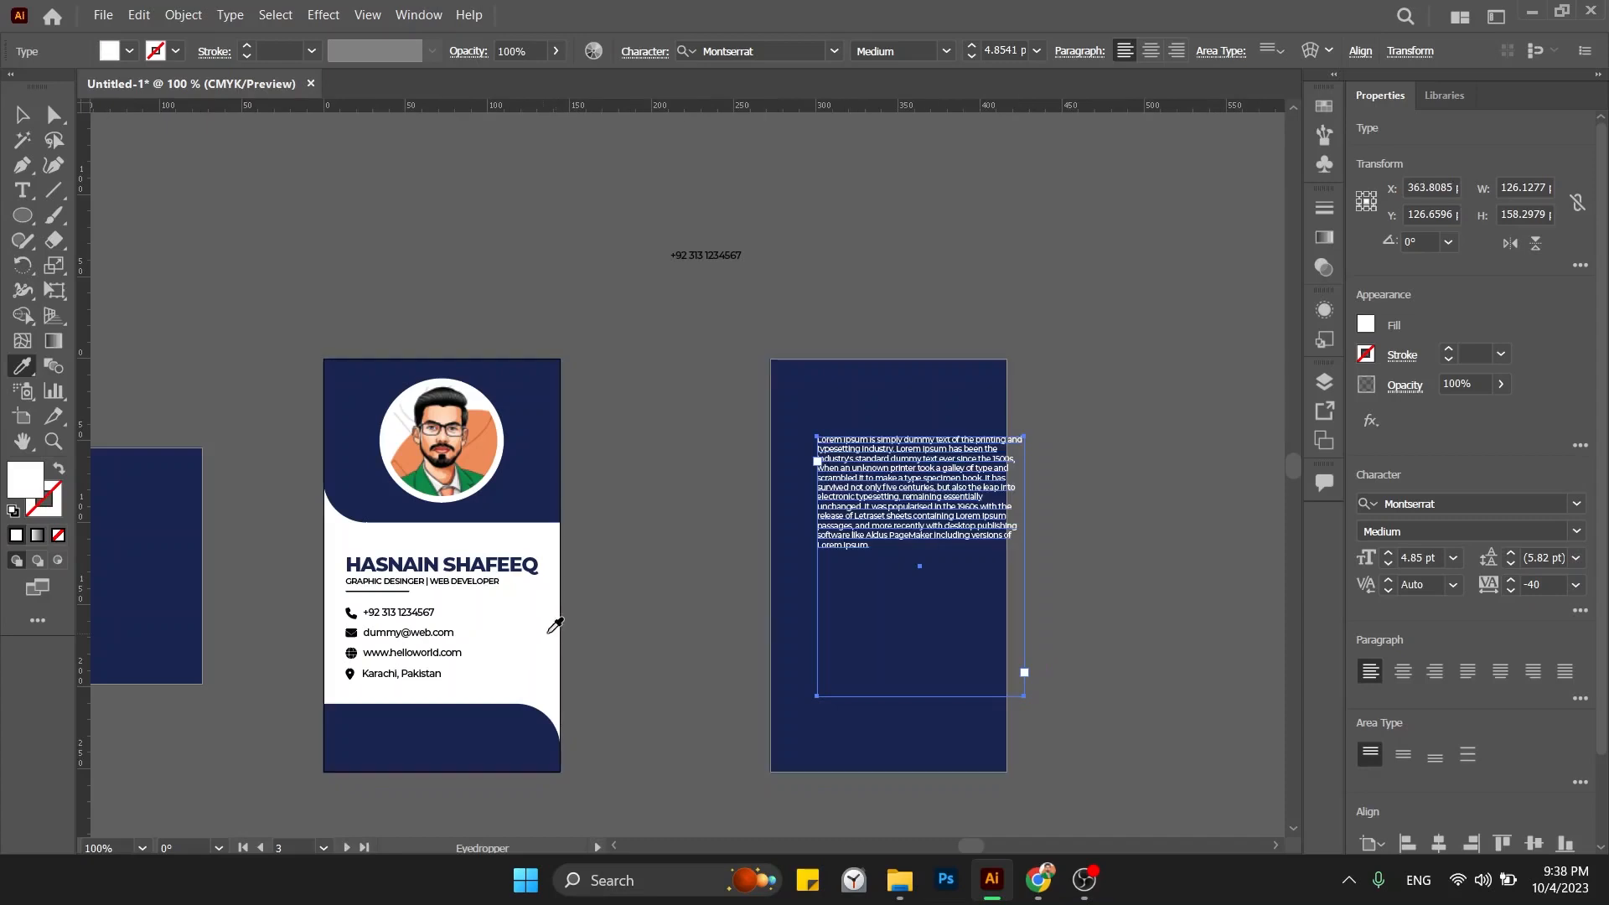
key(v)
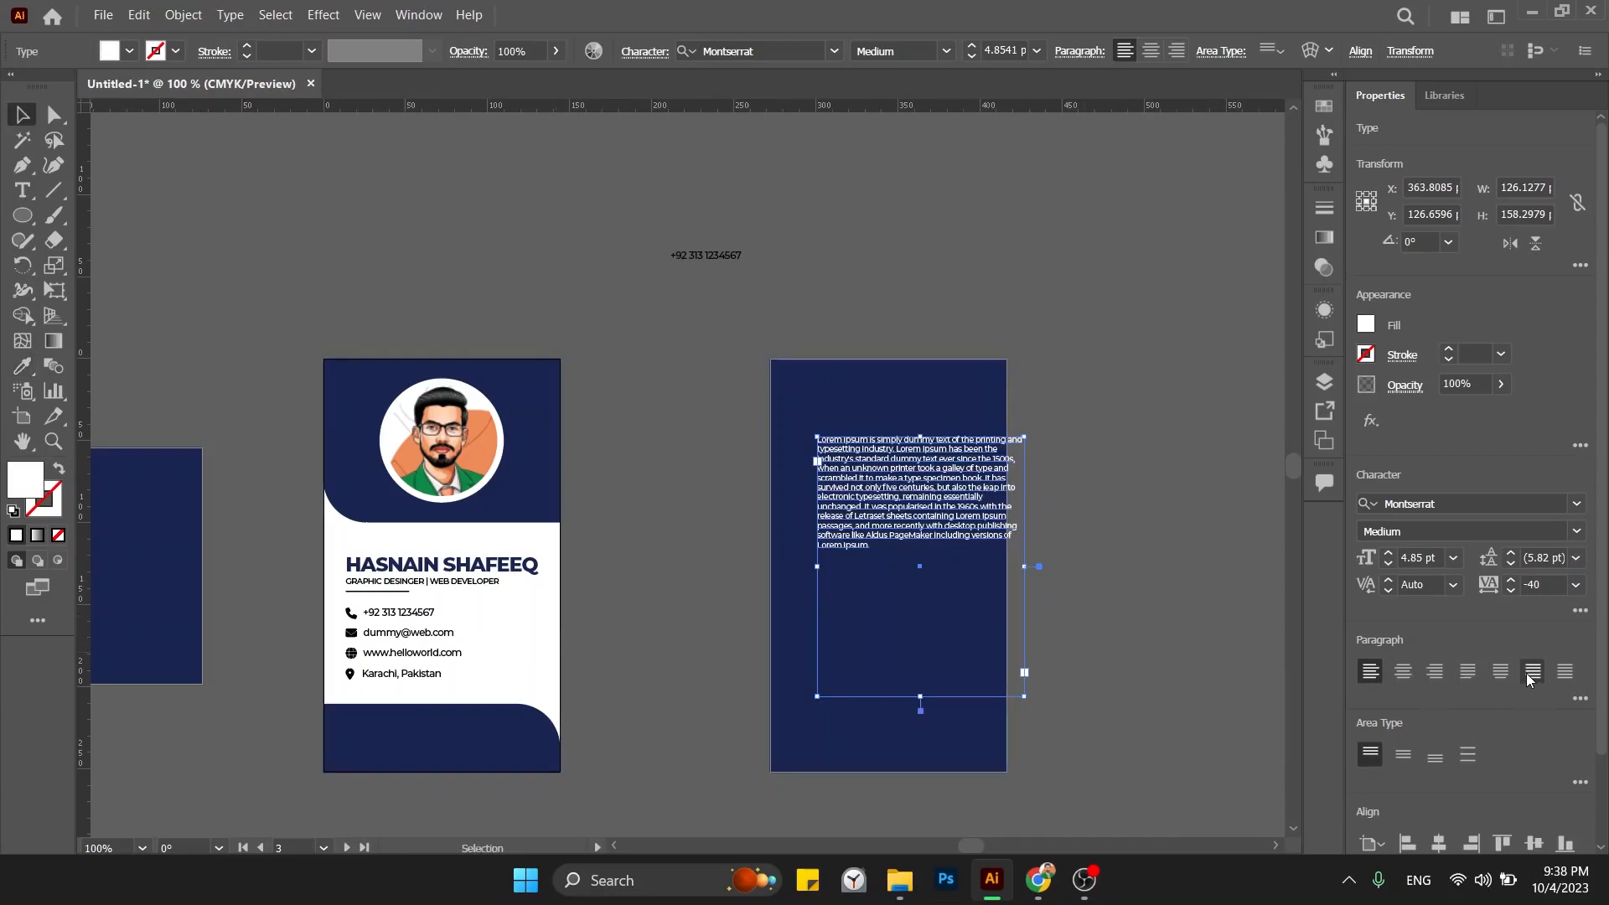
Justify the paragraph and give it 10 pt leading and 6 pt font size.
click(1499, 671)
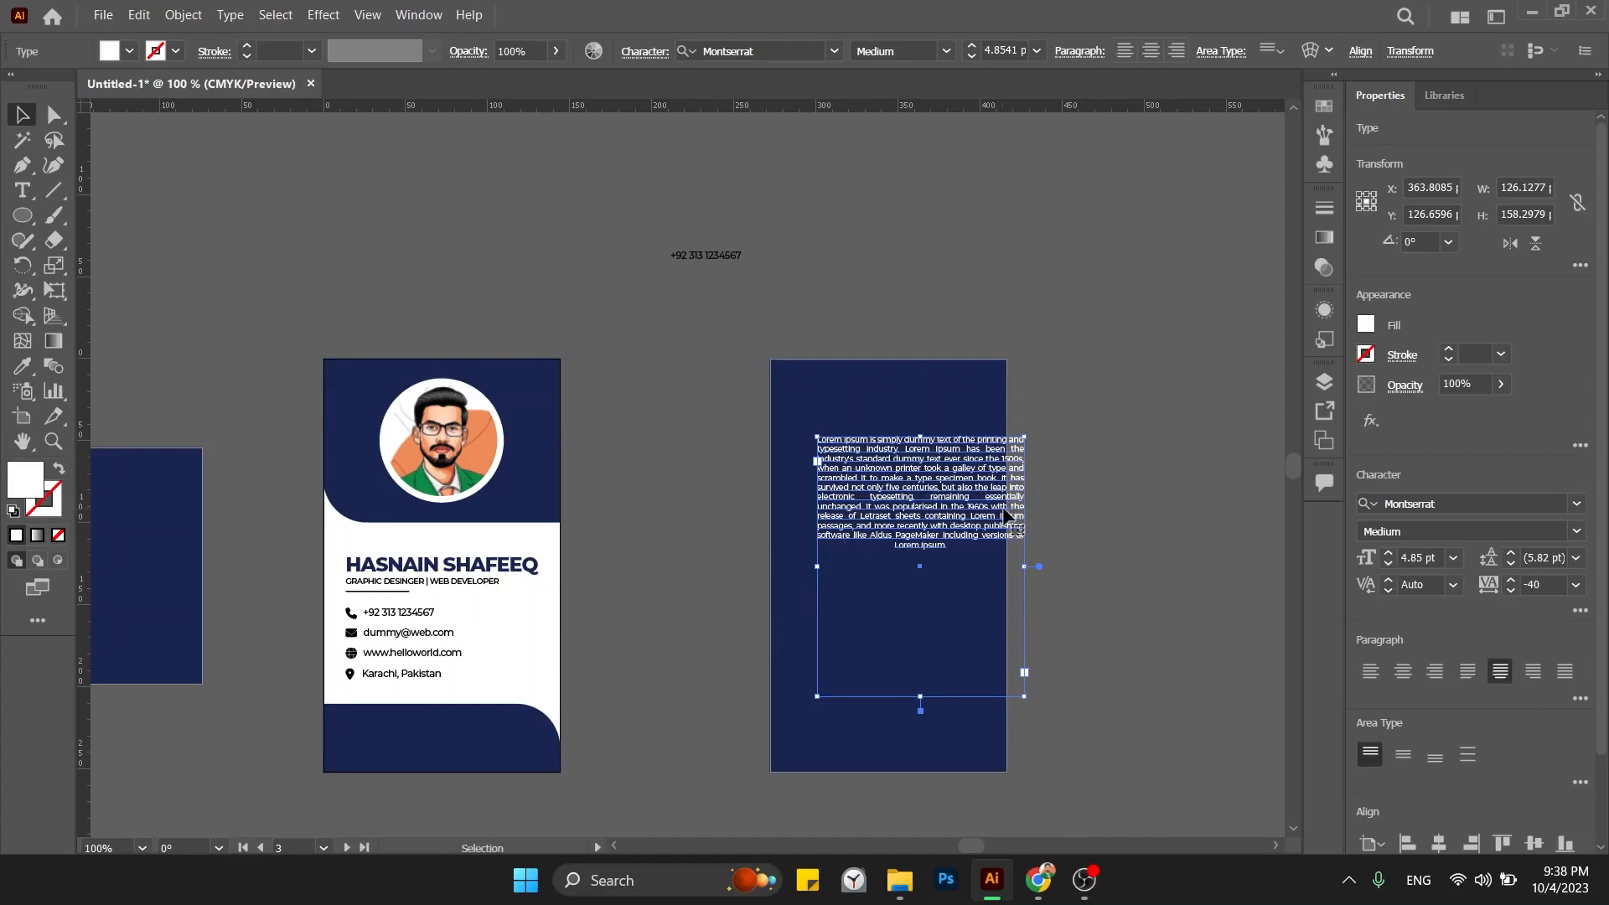
drag(962, 506, 930, 532)
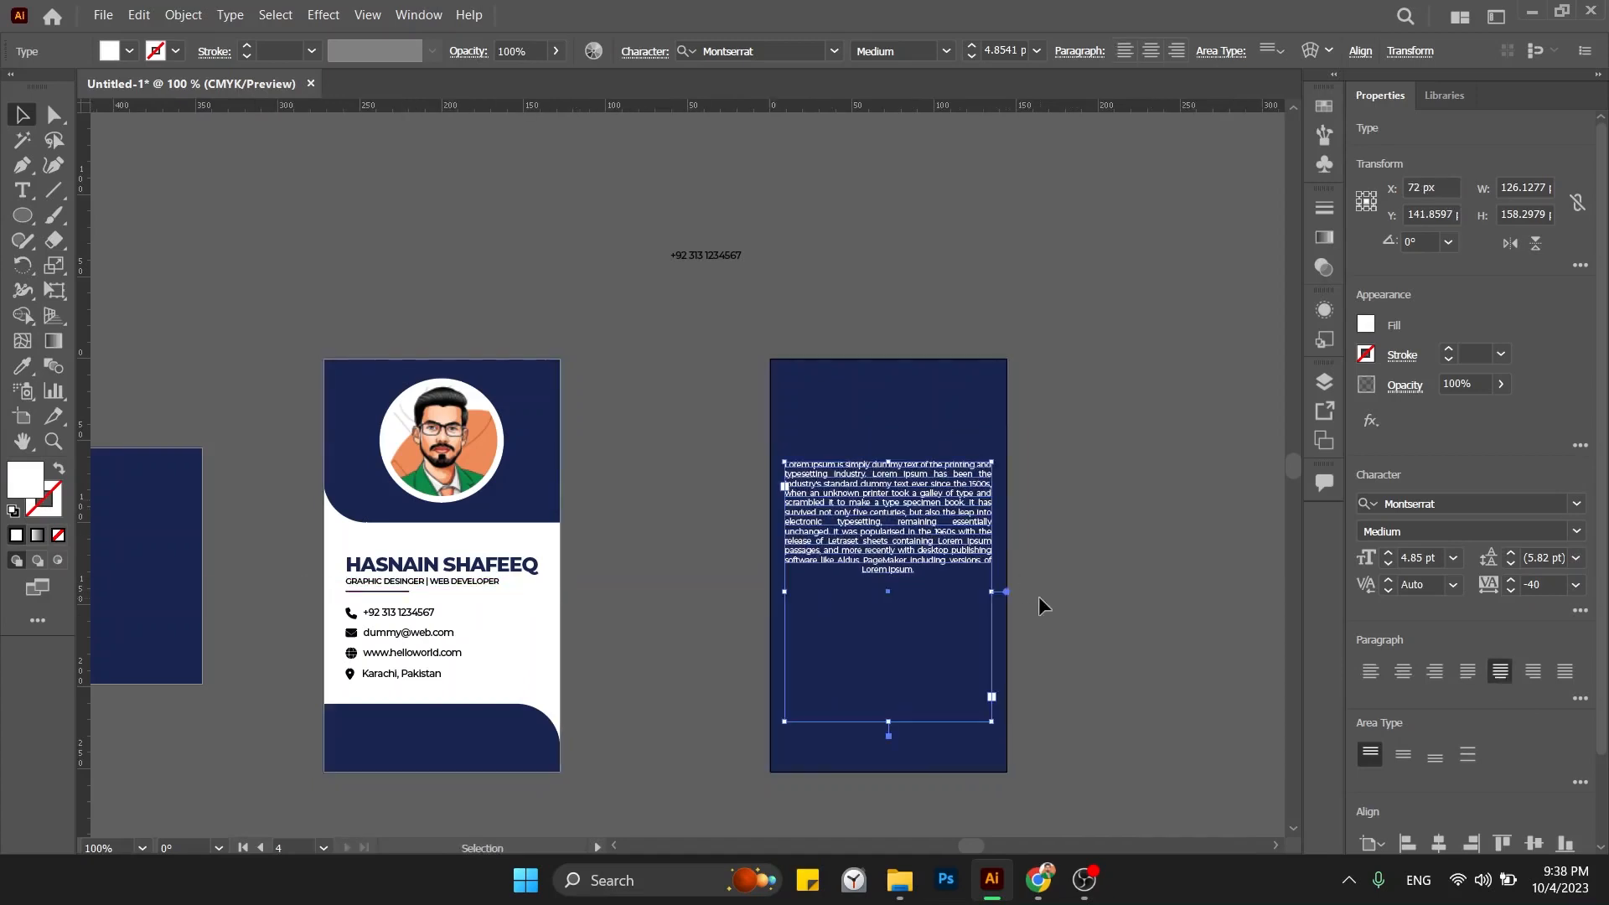
click(1542, 558)
text(10)
key(Return)
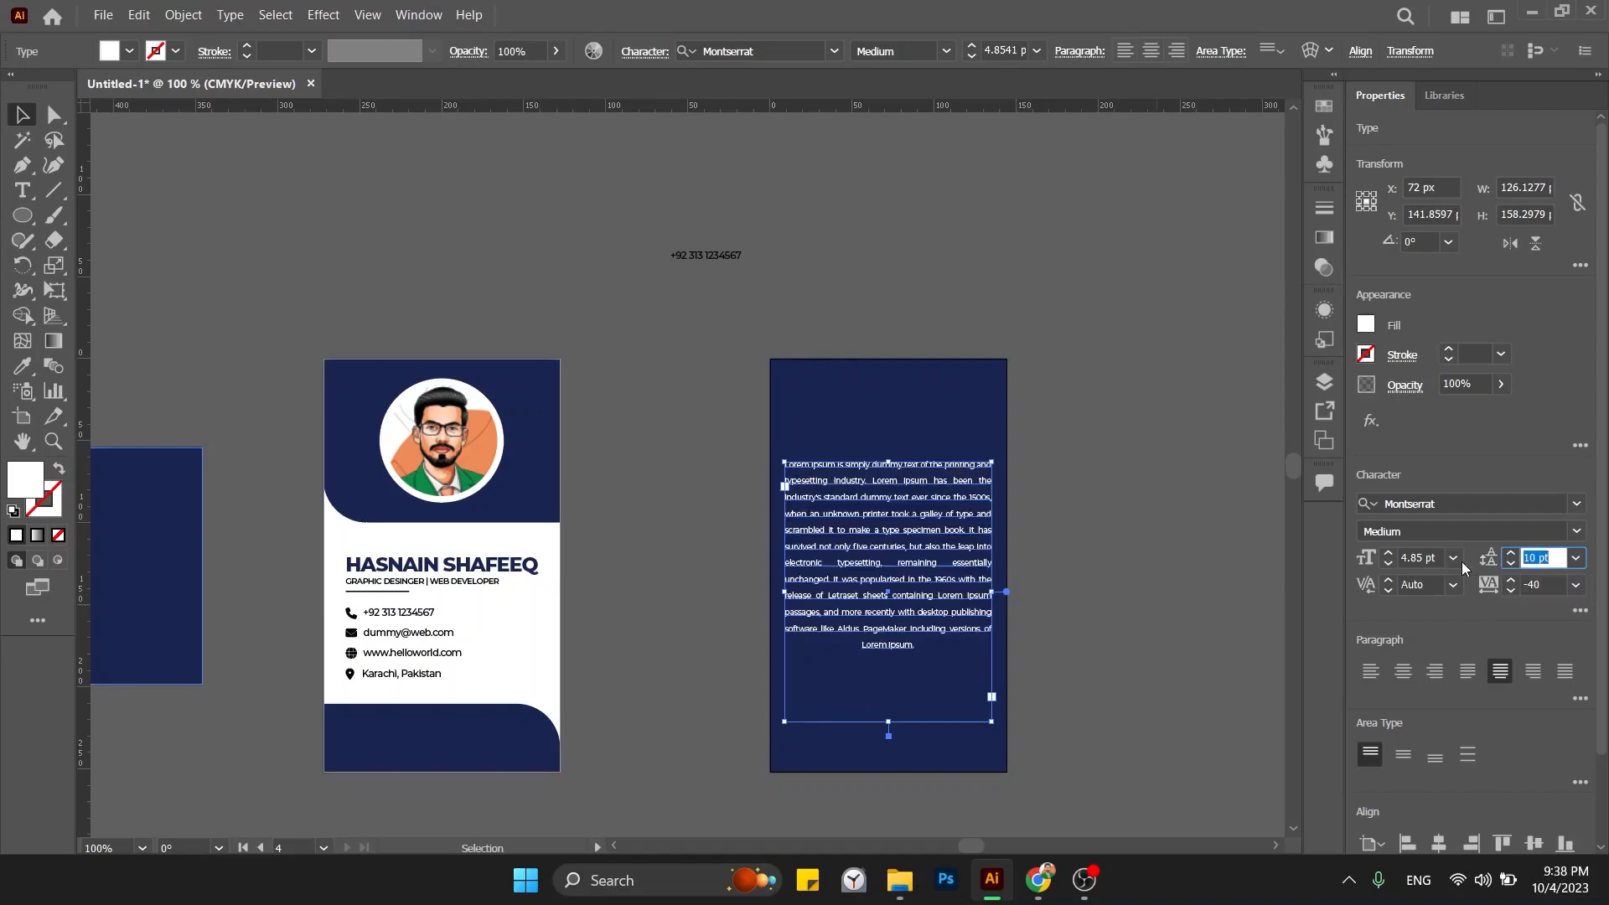
click(1421, 558)
text(7)
key(Return)
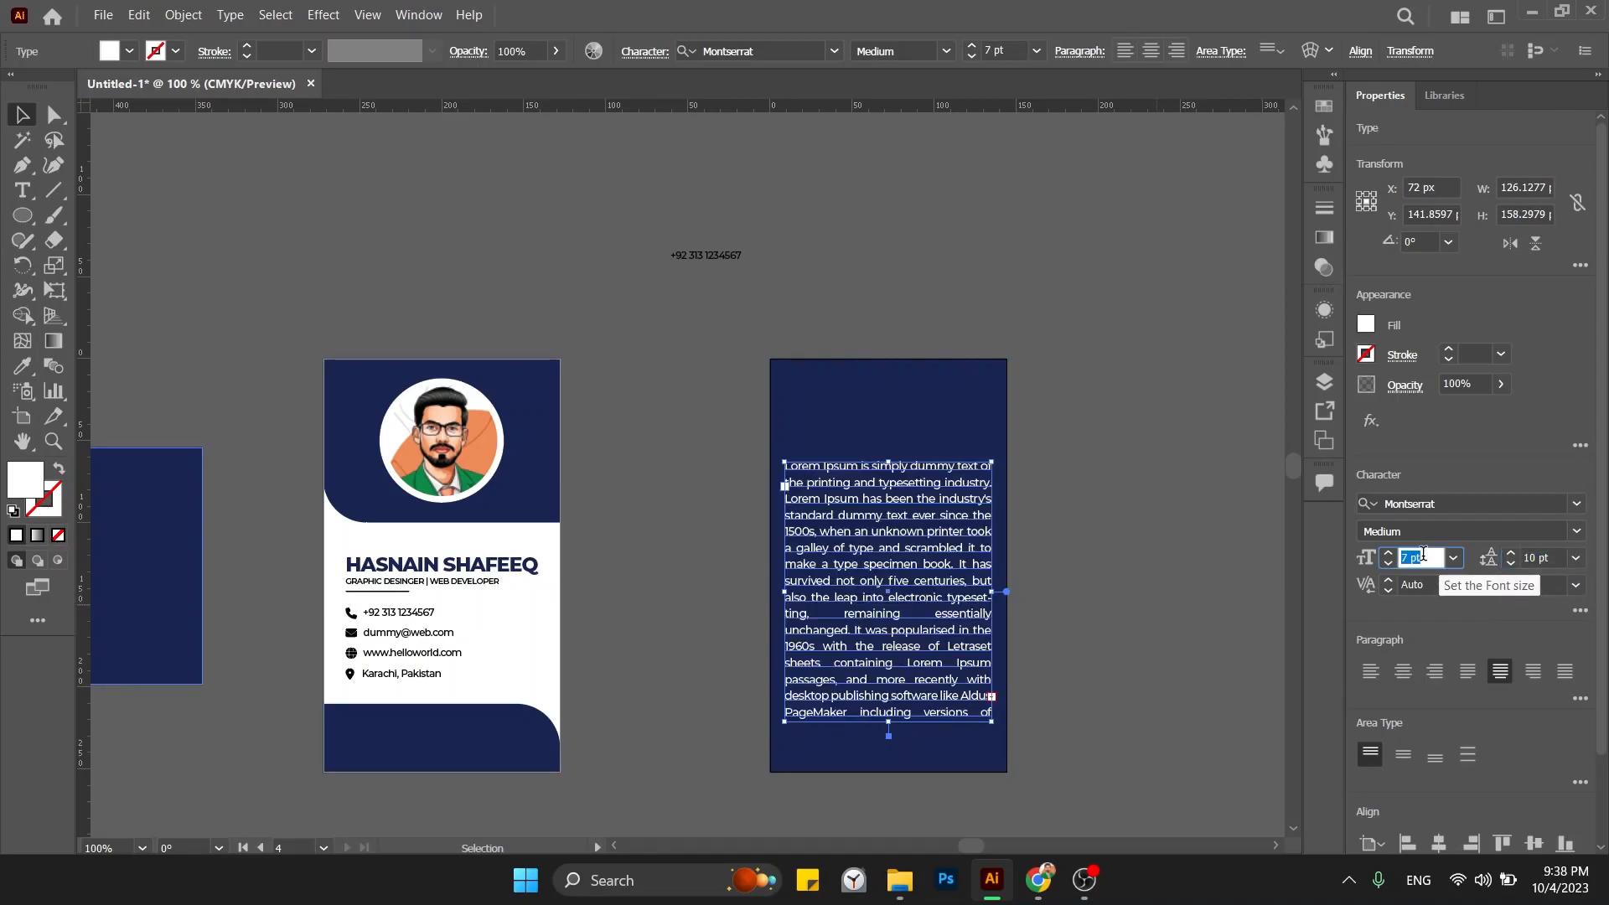
text(6)
key(Return)
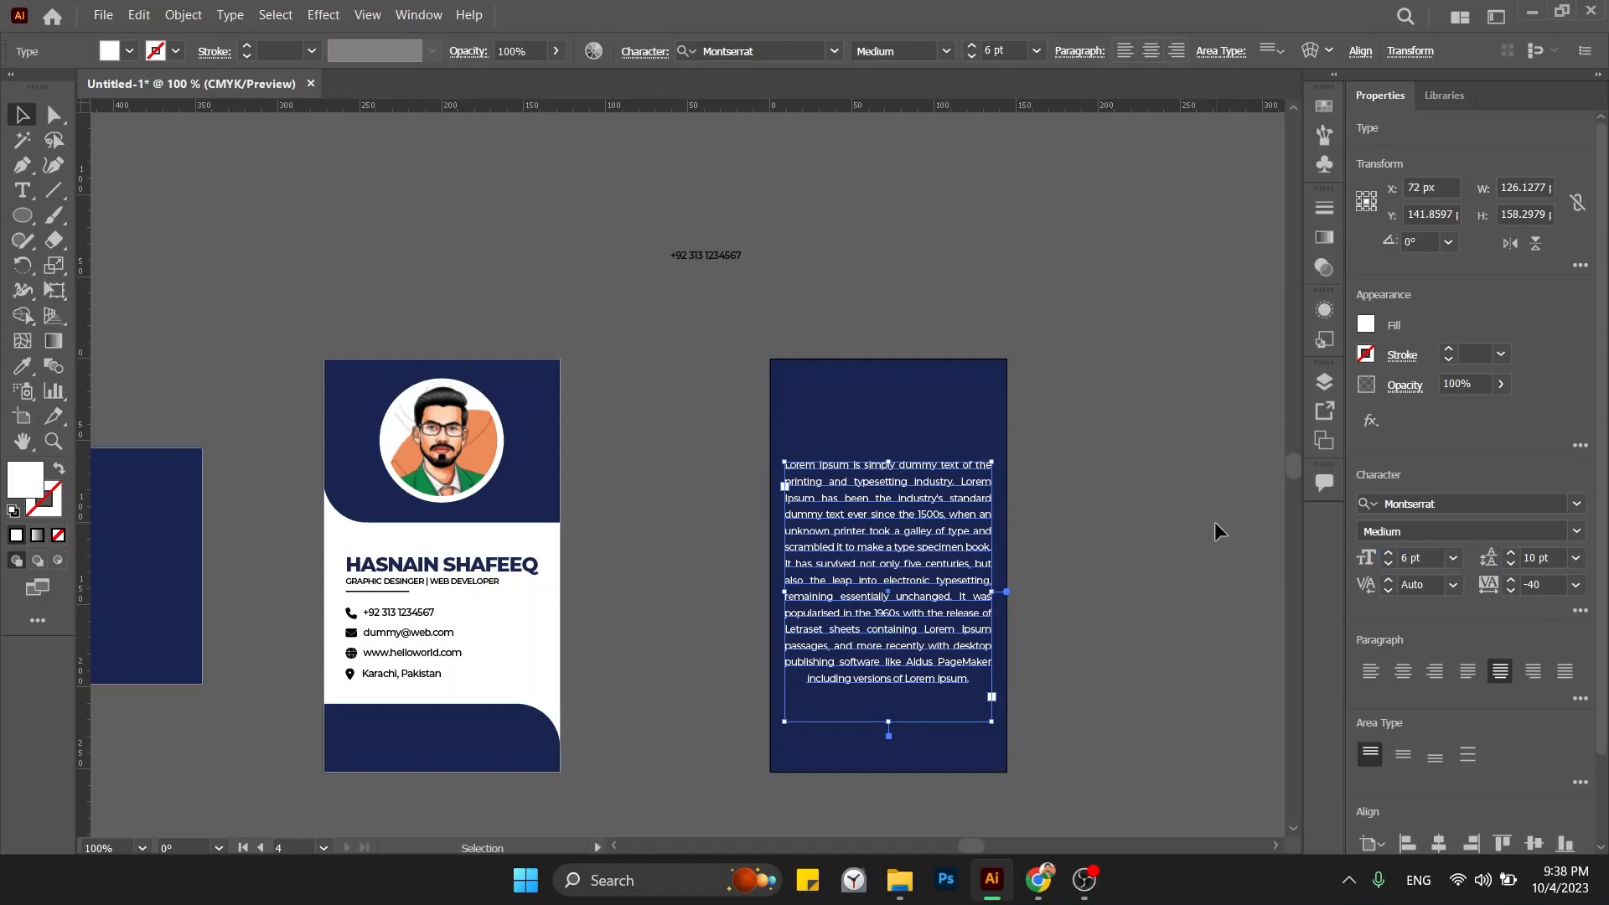
Move the paragraph slightly lower on the card and delete the stray phone-number text.
click(1164, 521)
drag(871, 486, 871, 503)
shift+click(772, 618)
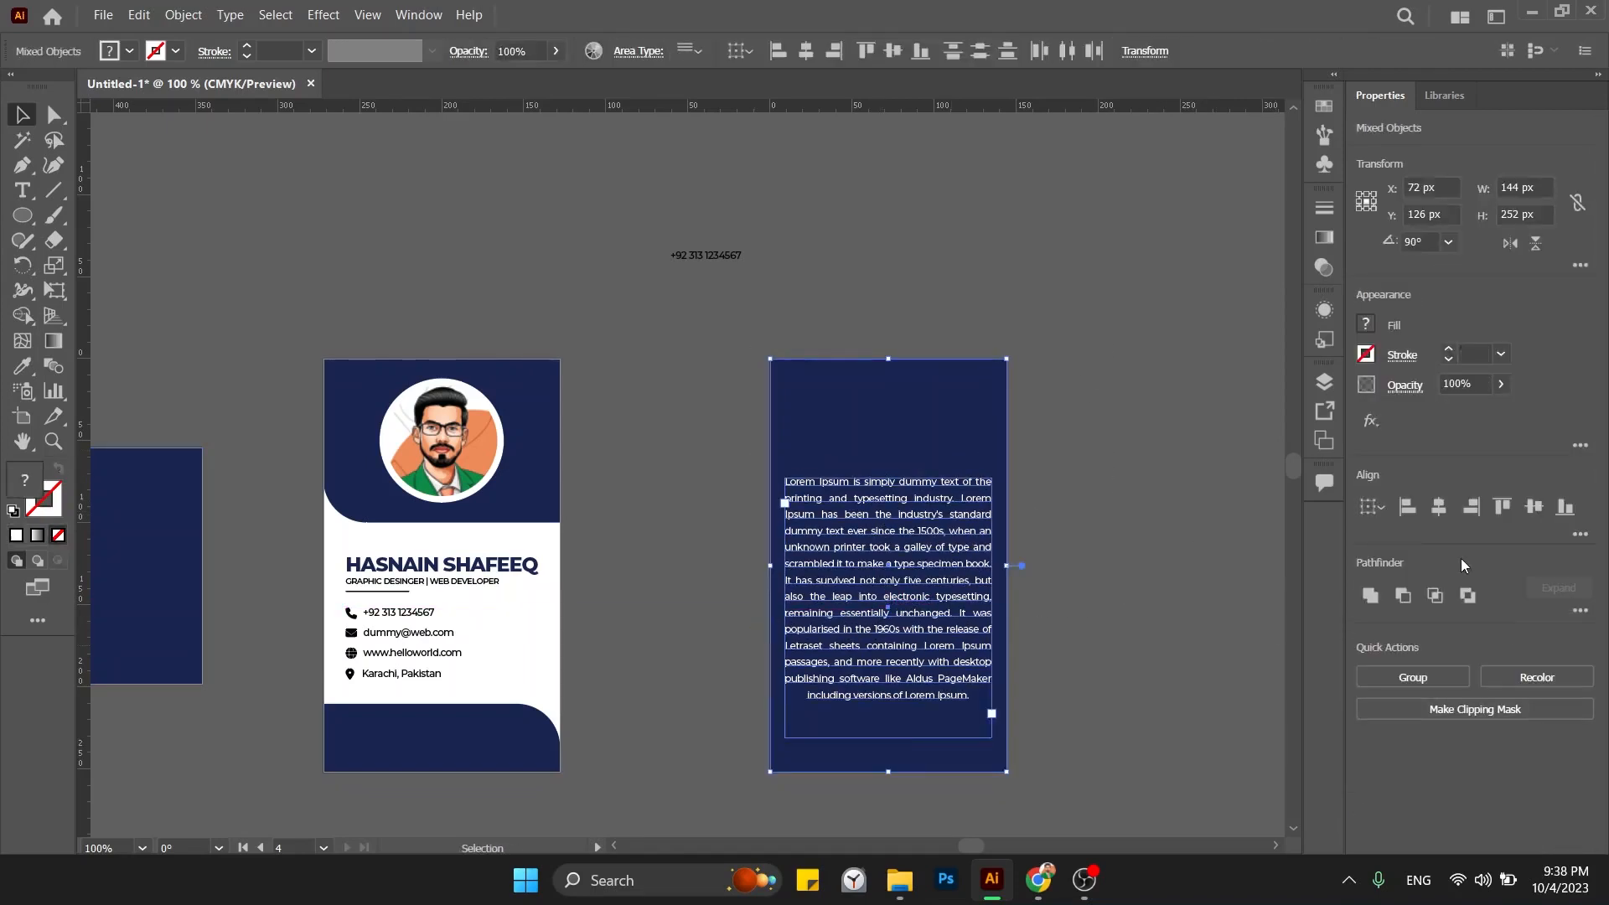
click(1133, 452)
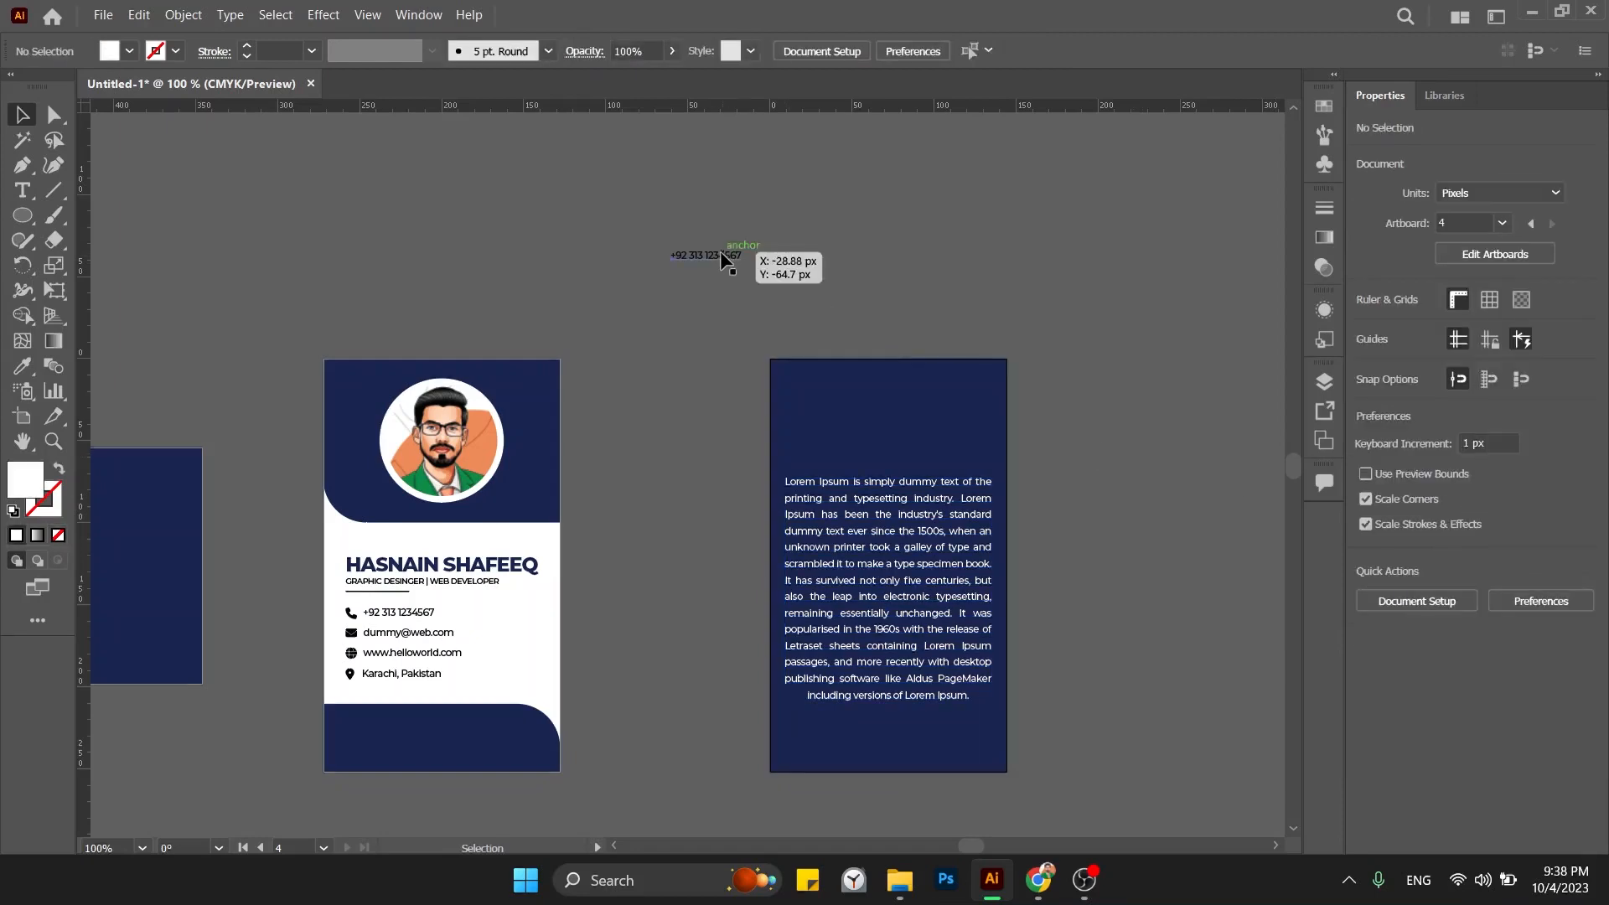
drag(722, 253, 651, 279)
key(Delete)
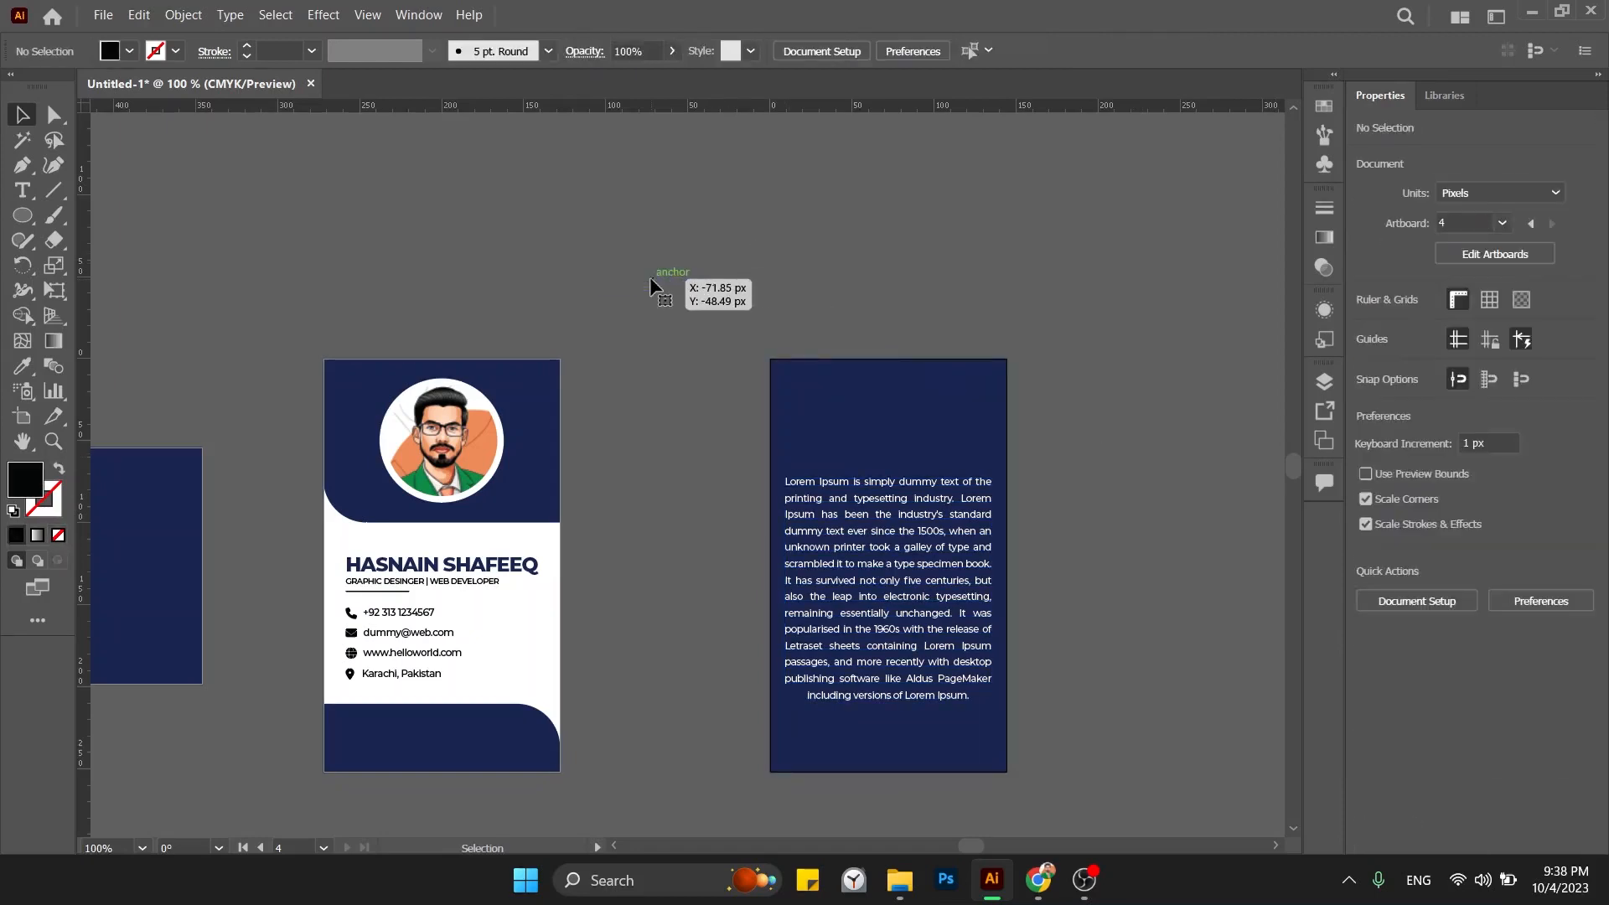
Copy the name text, retype it as HS COMPANY, and place it on the navy card.
drag(466, 566, 792, 243)
double_click(792, 243)
triple_click(792, 241)
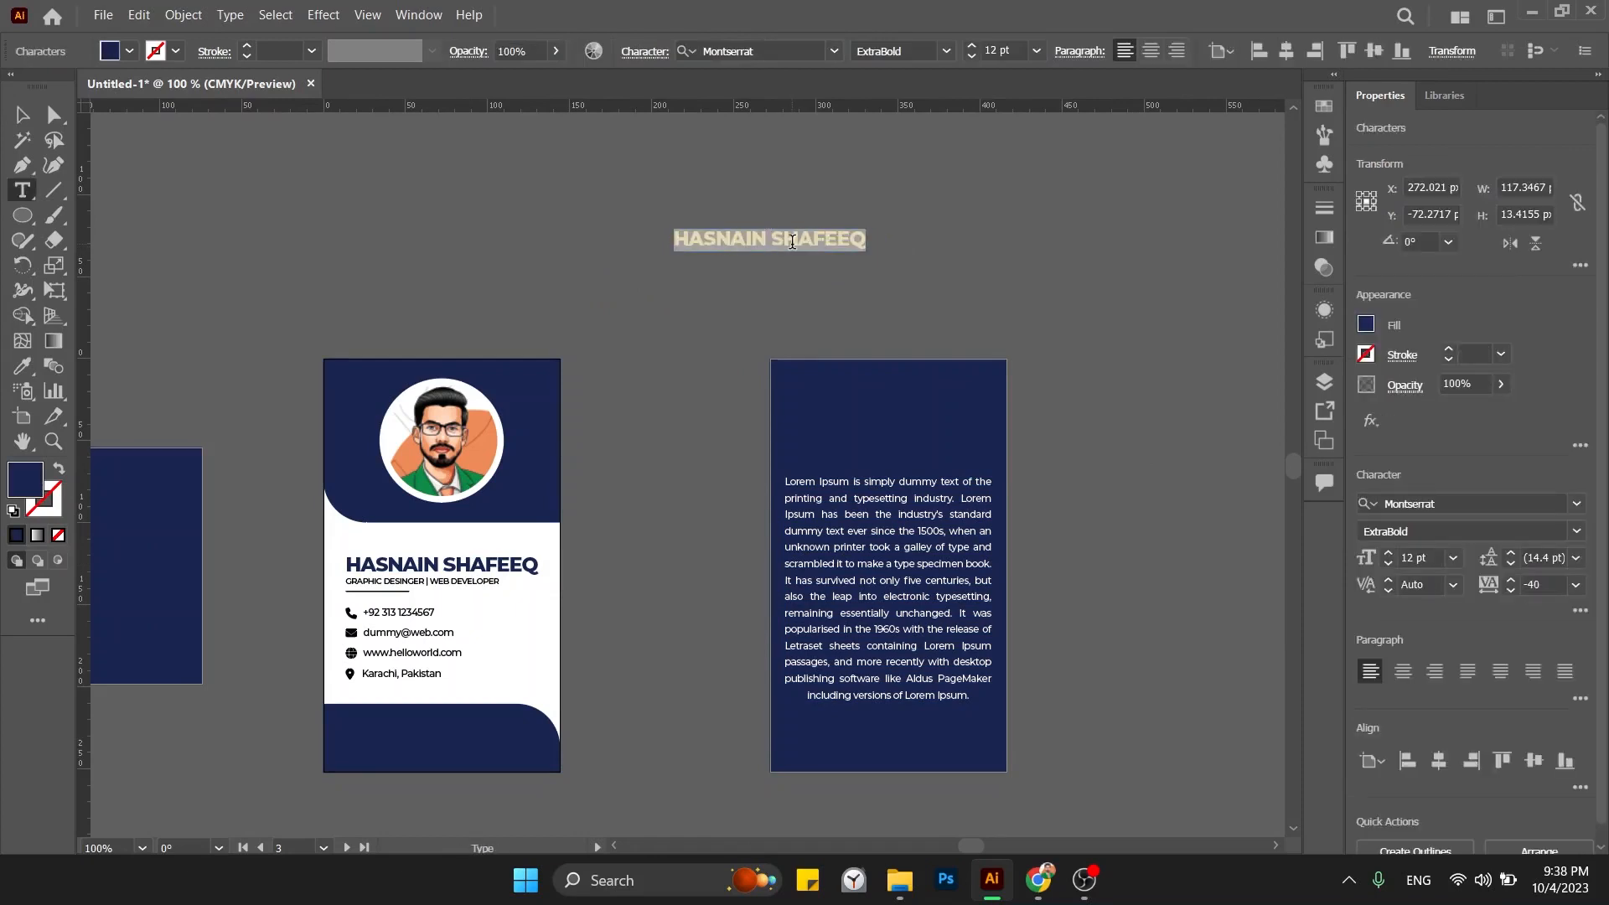
text(WHS COMPANY)
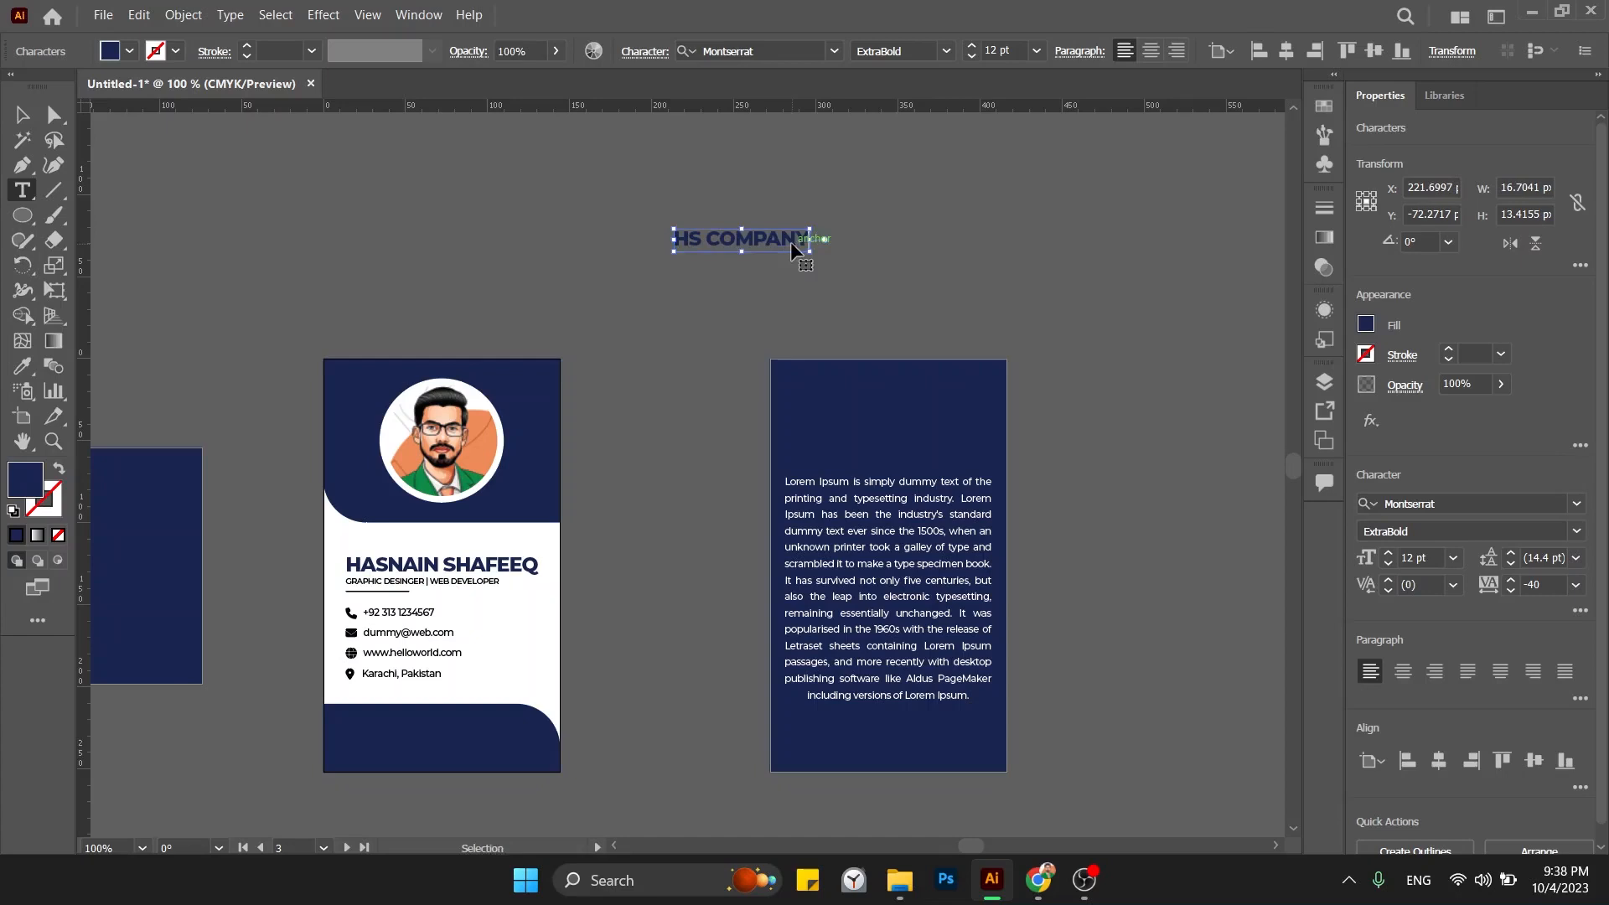
key(Escape)
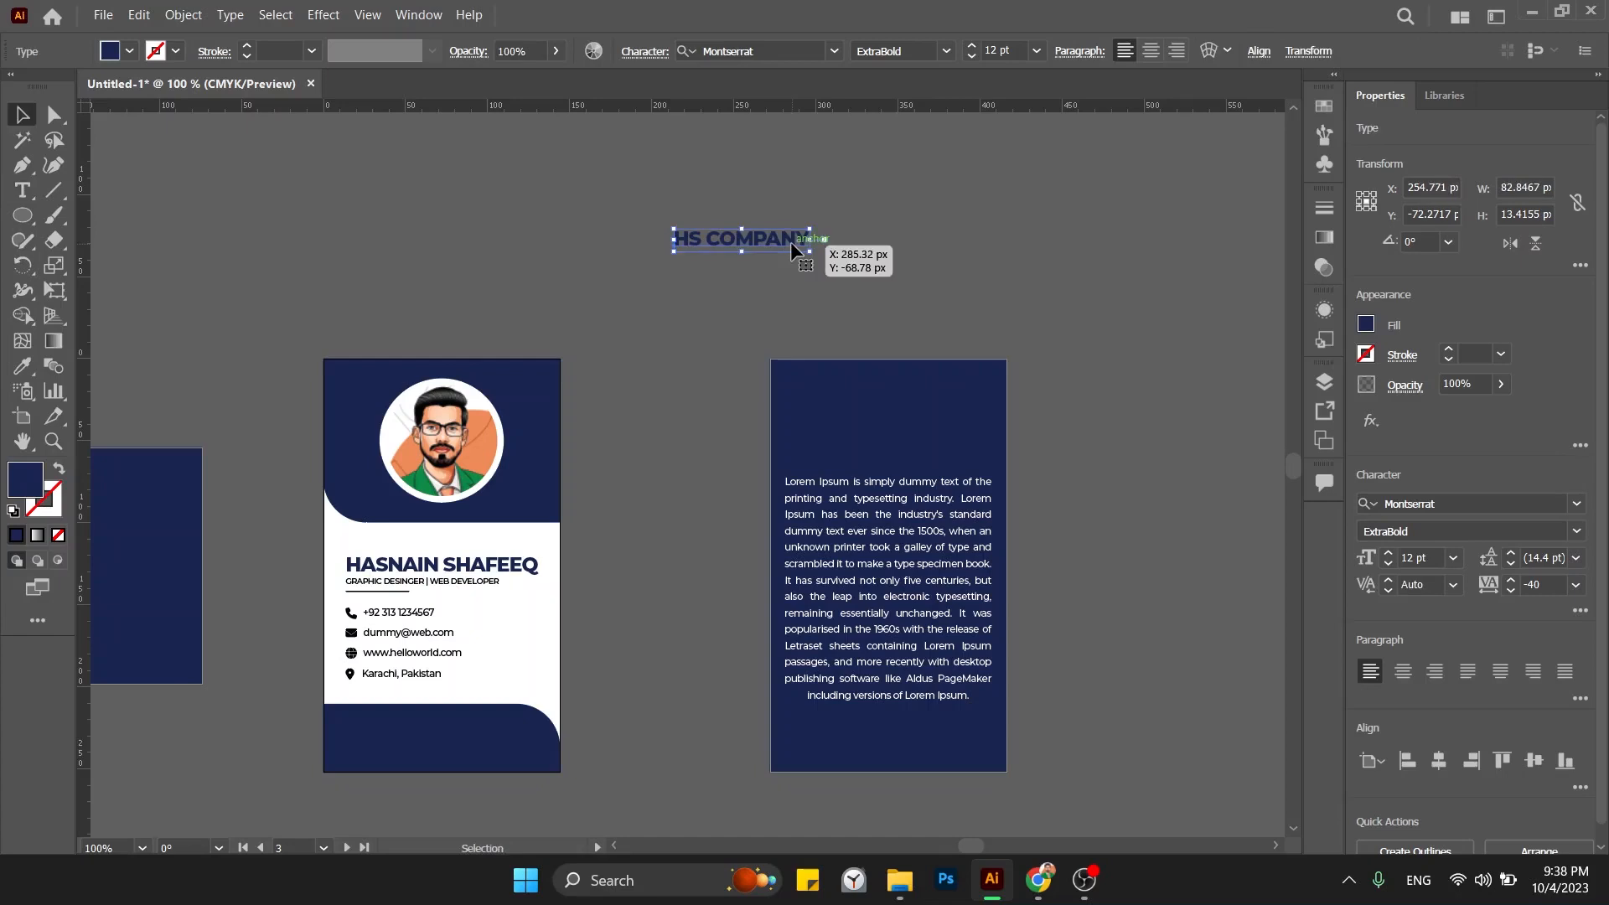
drag(590, 593, 477, 575)
drag(660, 236, 801, 395)
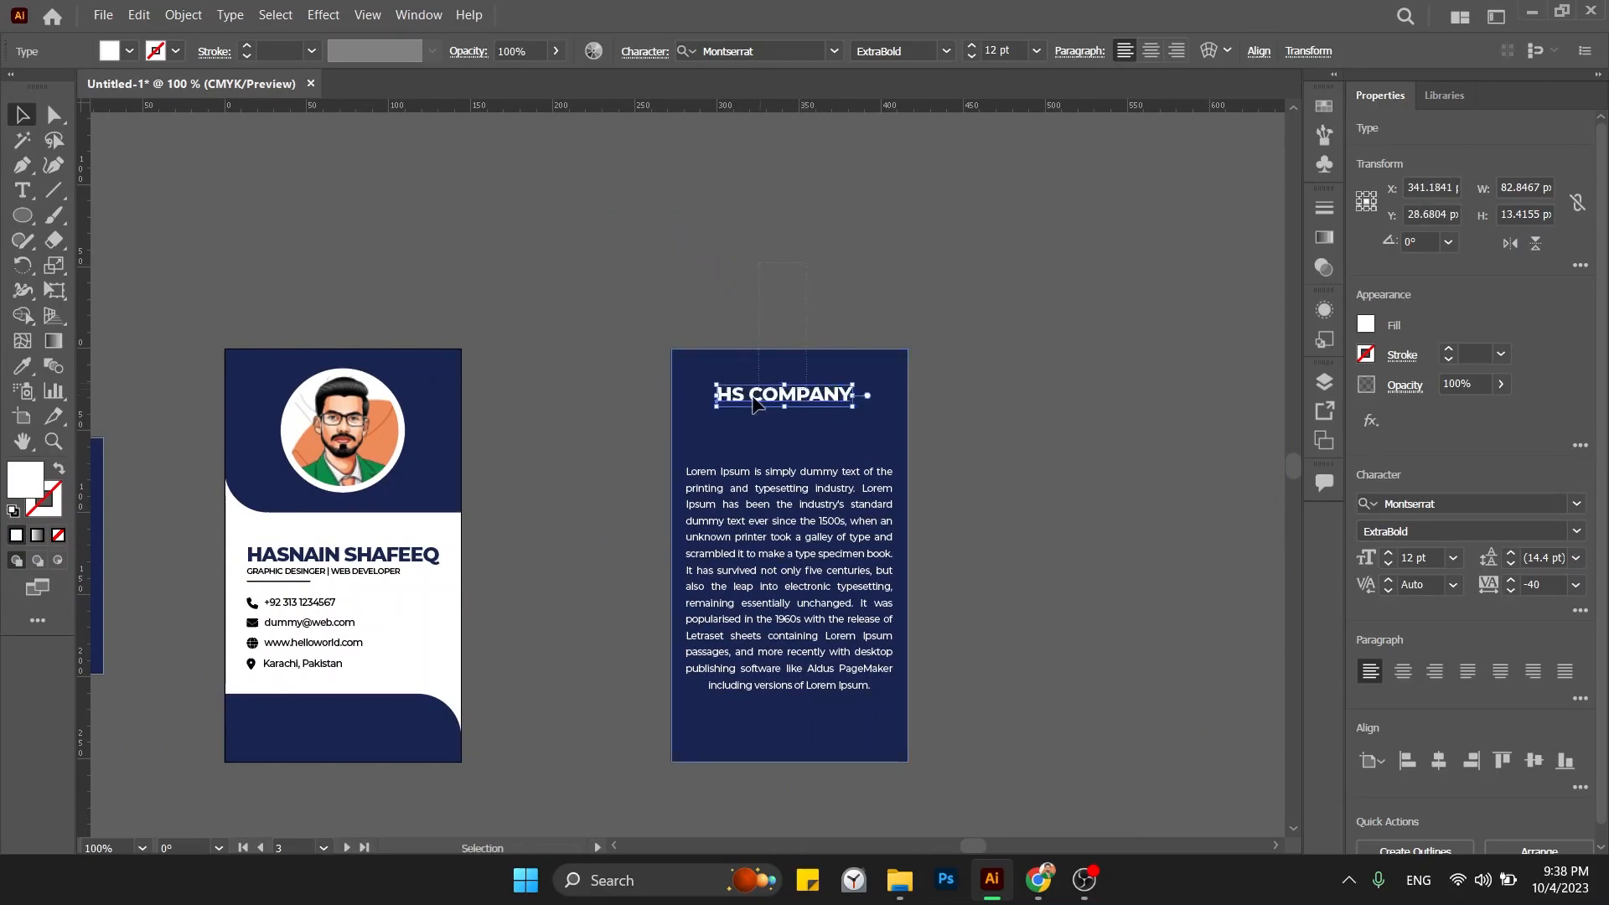
Position and enlarge the HS COMPANY heading directly above the paragraph.
key(ctrl+a)
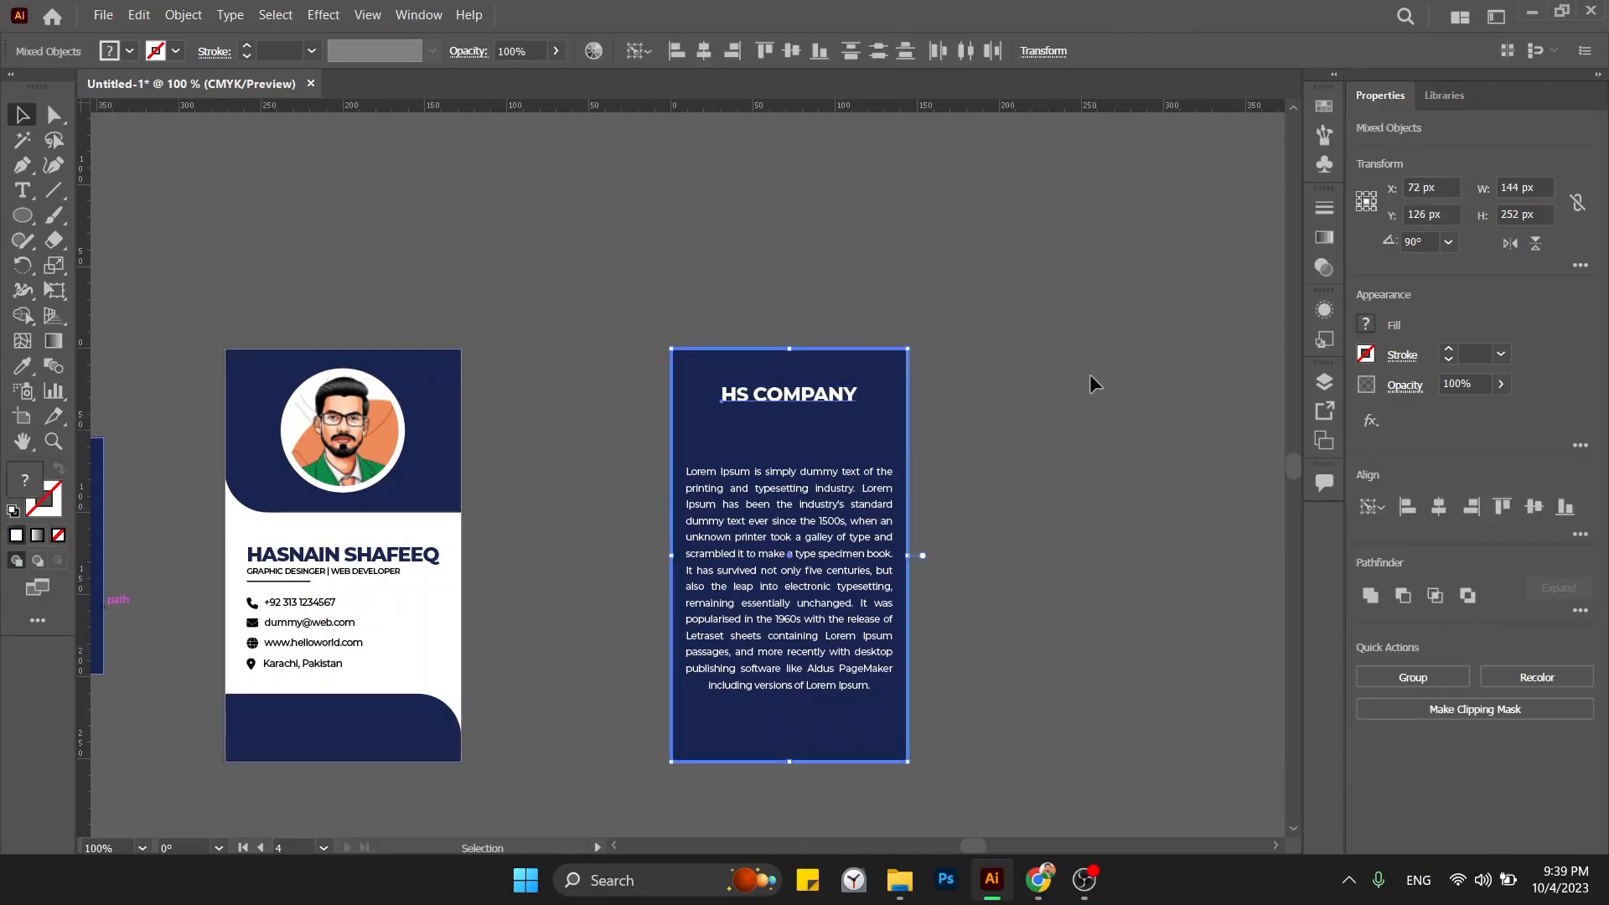
click(1090, 374)
drag(855, 388, 895, 371)
click(1051, 336)
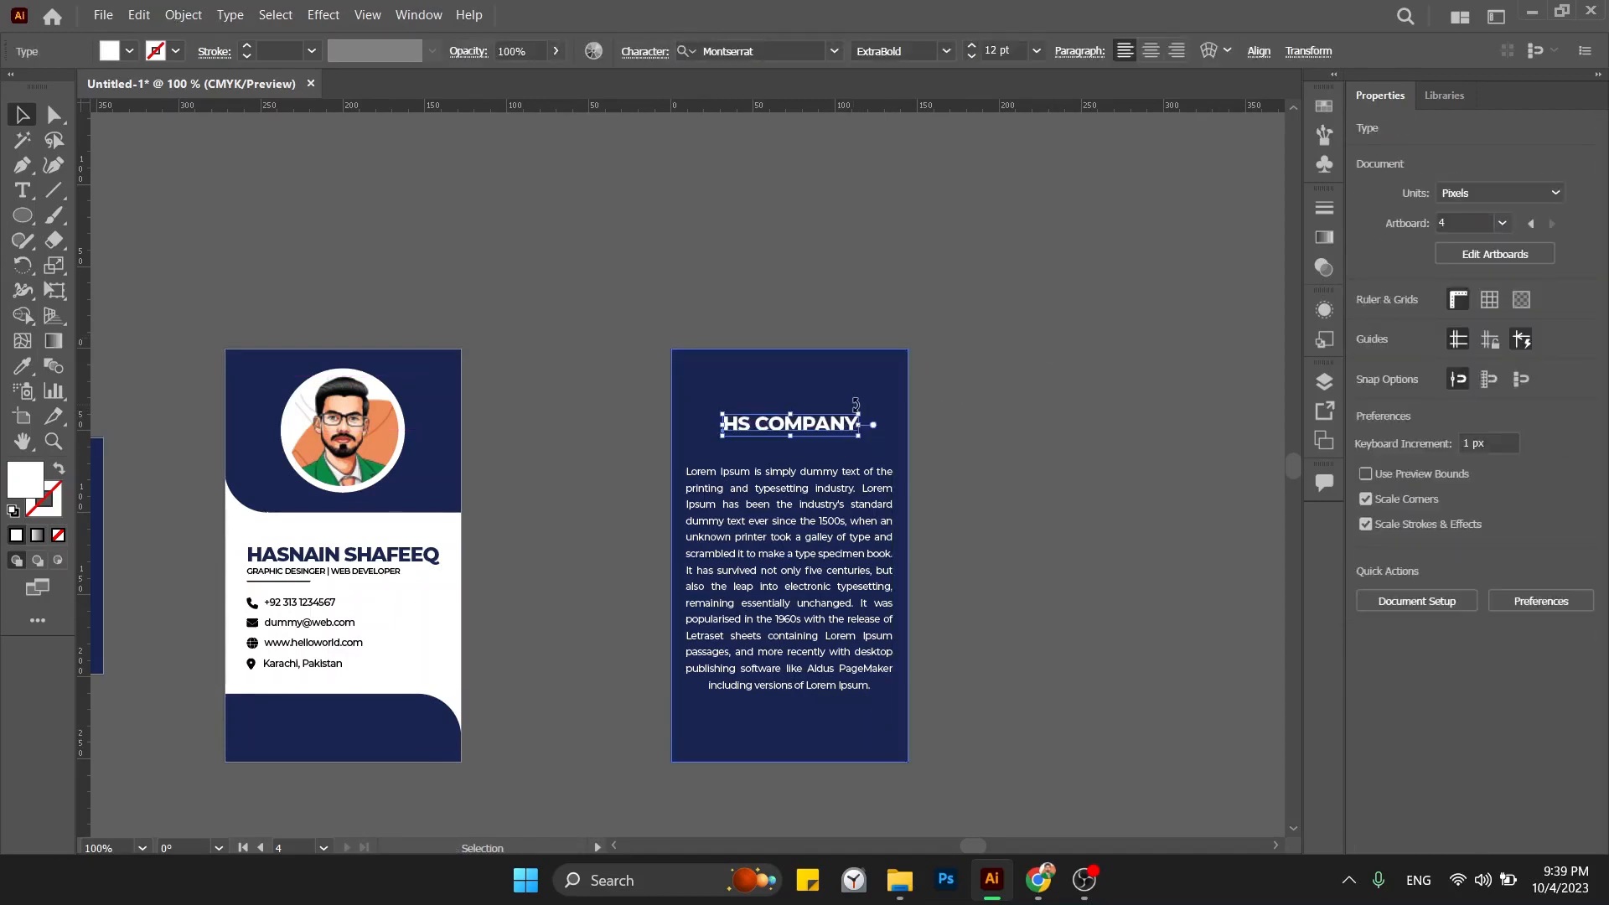
click(861, 415)
drag(860, 413, 875, 400)
click(955, 374)
drag(815, 540, 814, 525)
Group the heading with the paragraph (Ctrl+G) and move the group down.
key(ctrl+g)
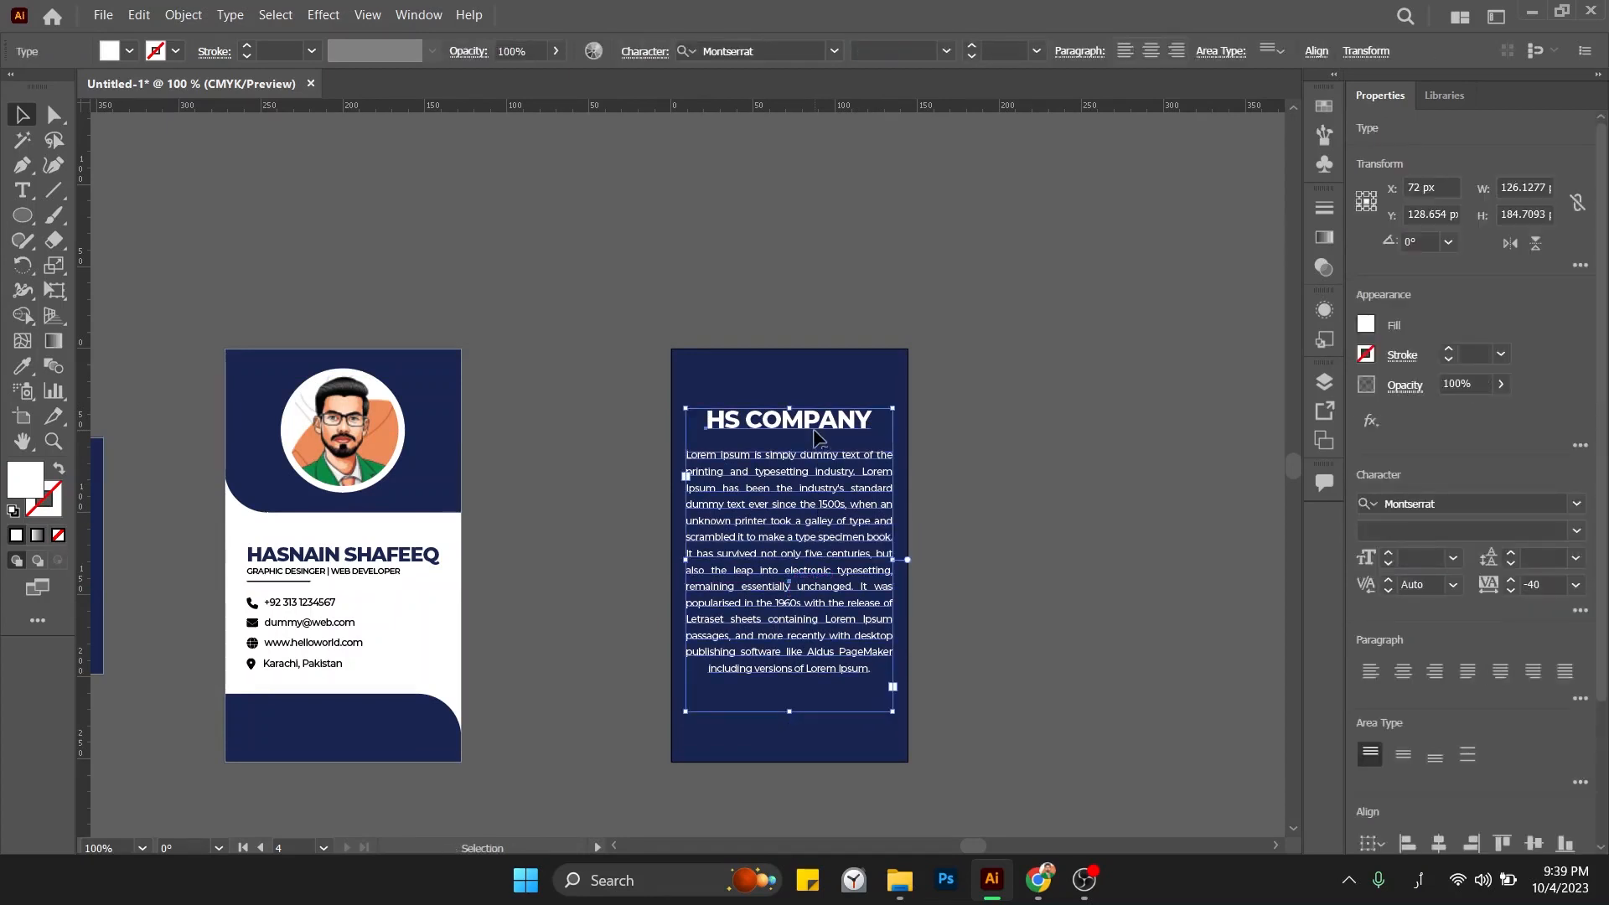
key(ctrl+h)
drag(891, 521, 852, 548)
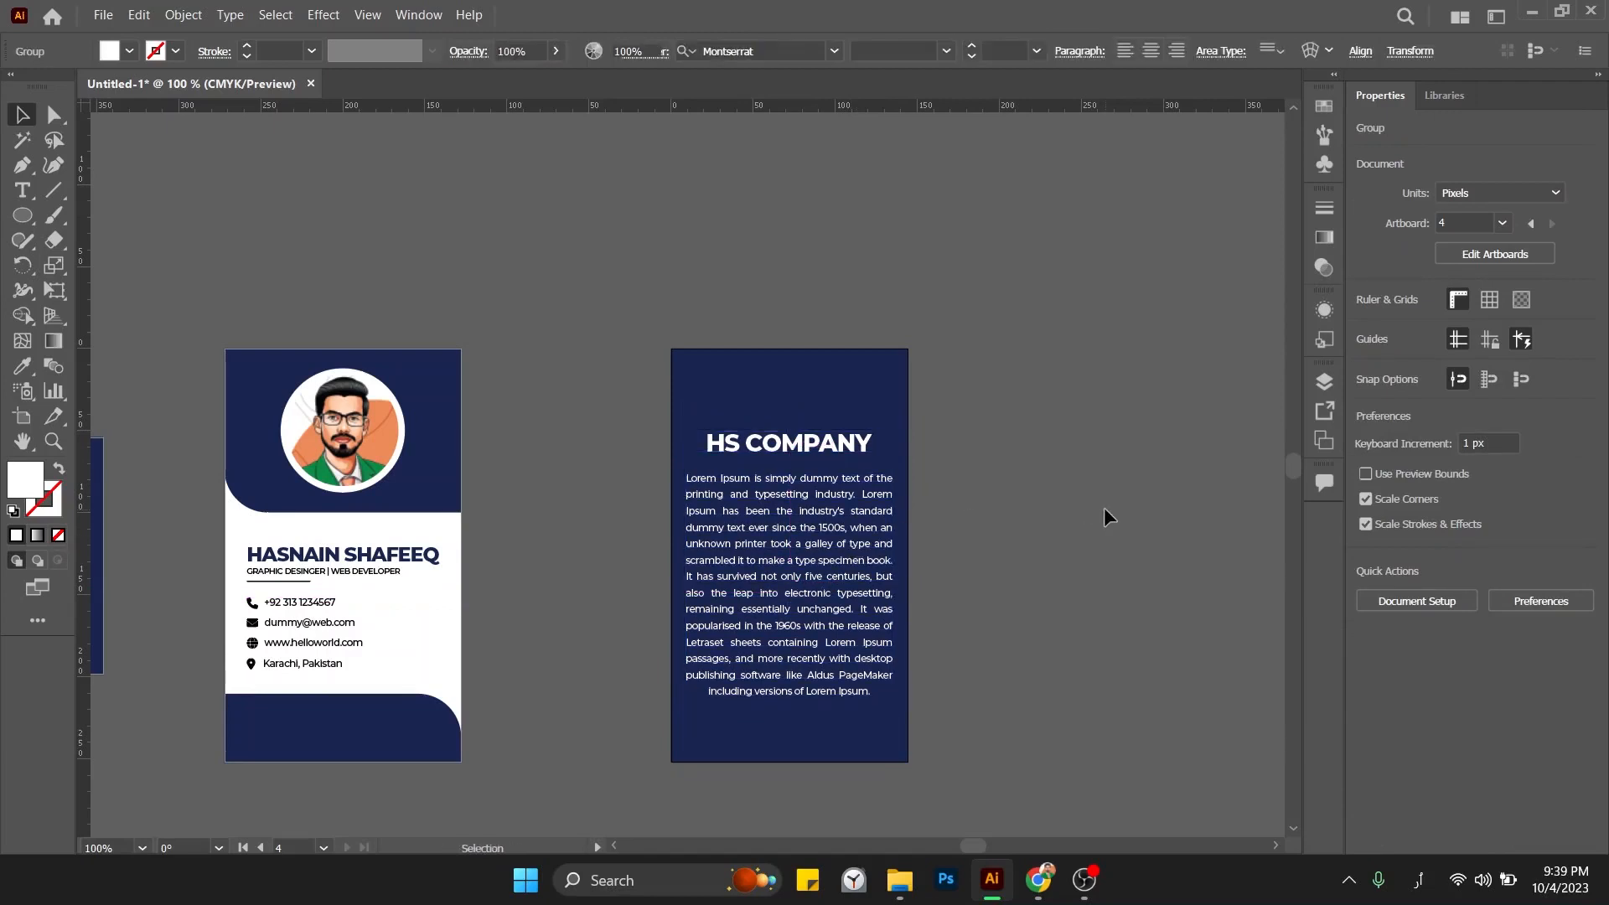
click(1024, 508)
Pan and zoom out to bring all four business cards into view.
drag(1009, 510, 1135, 507)
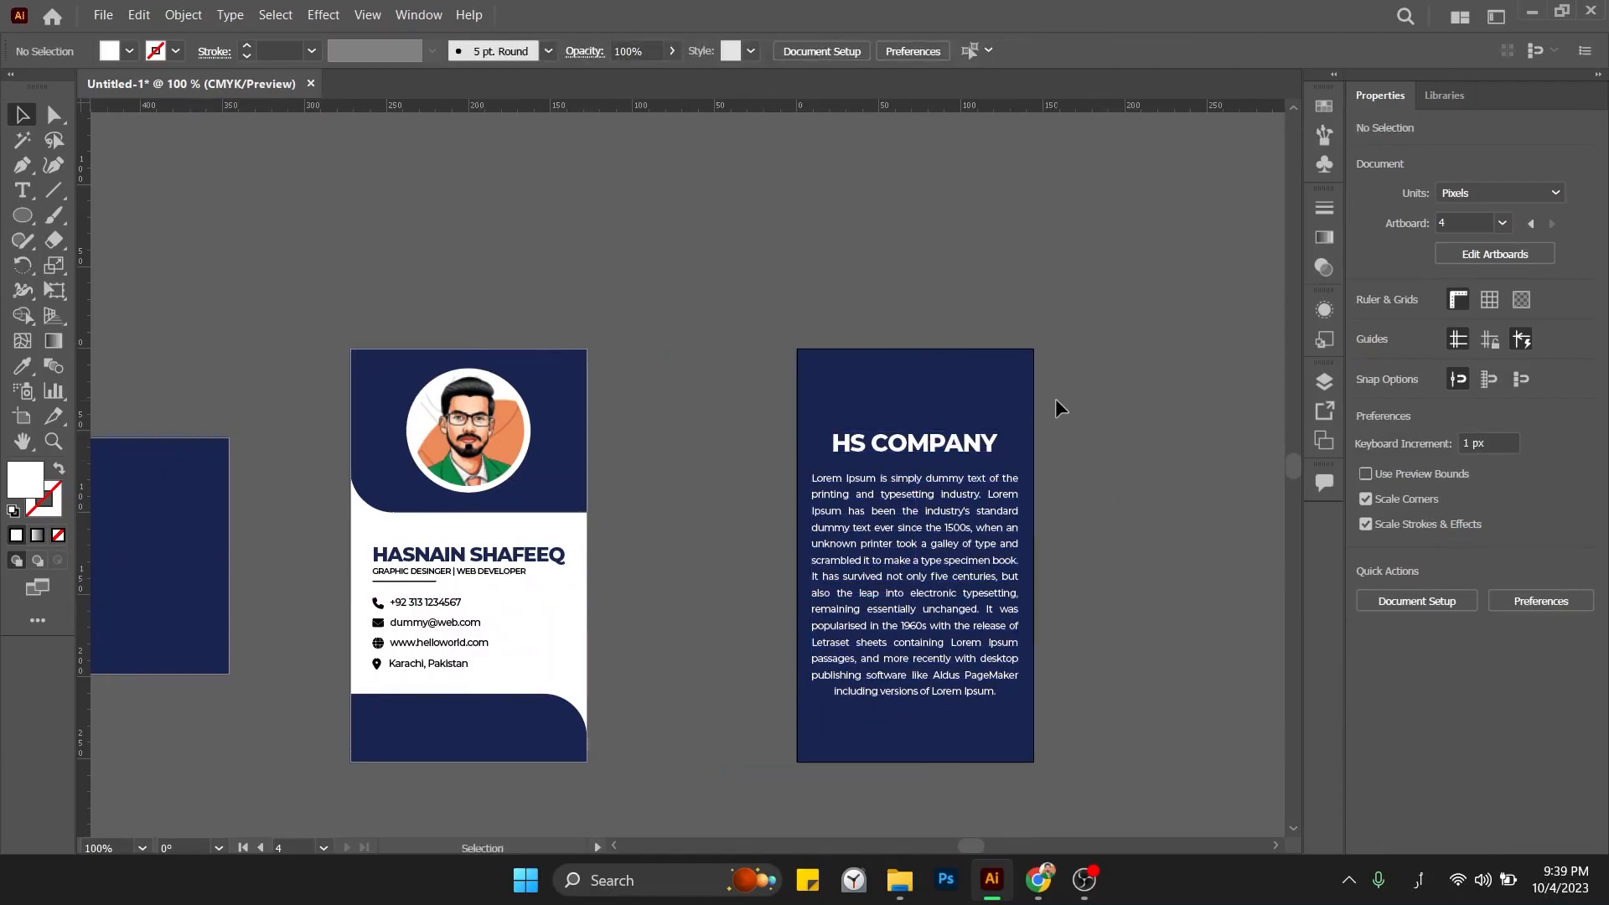
drag(1056, 313, 782, 781)
drag(633, 689, 877, 562)
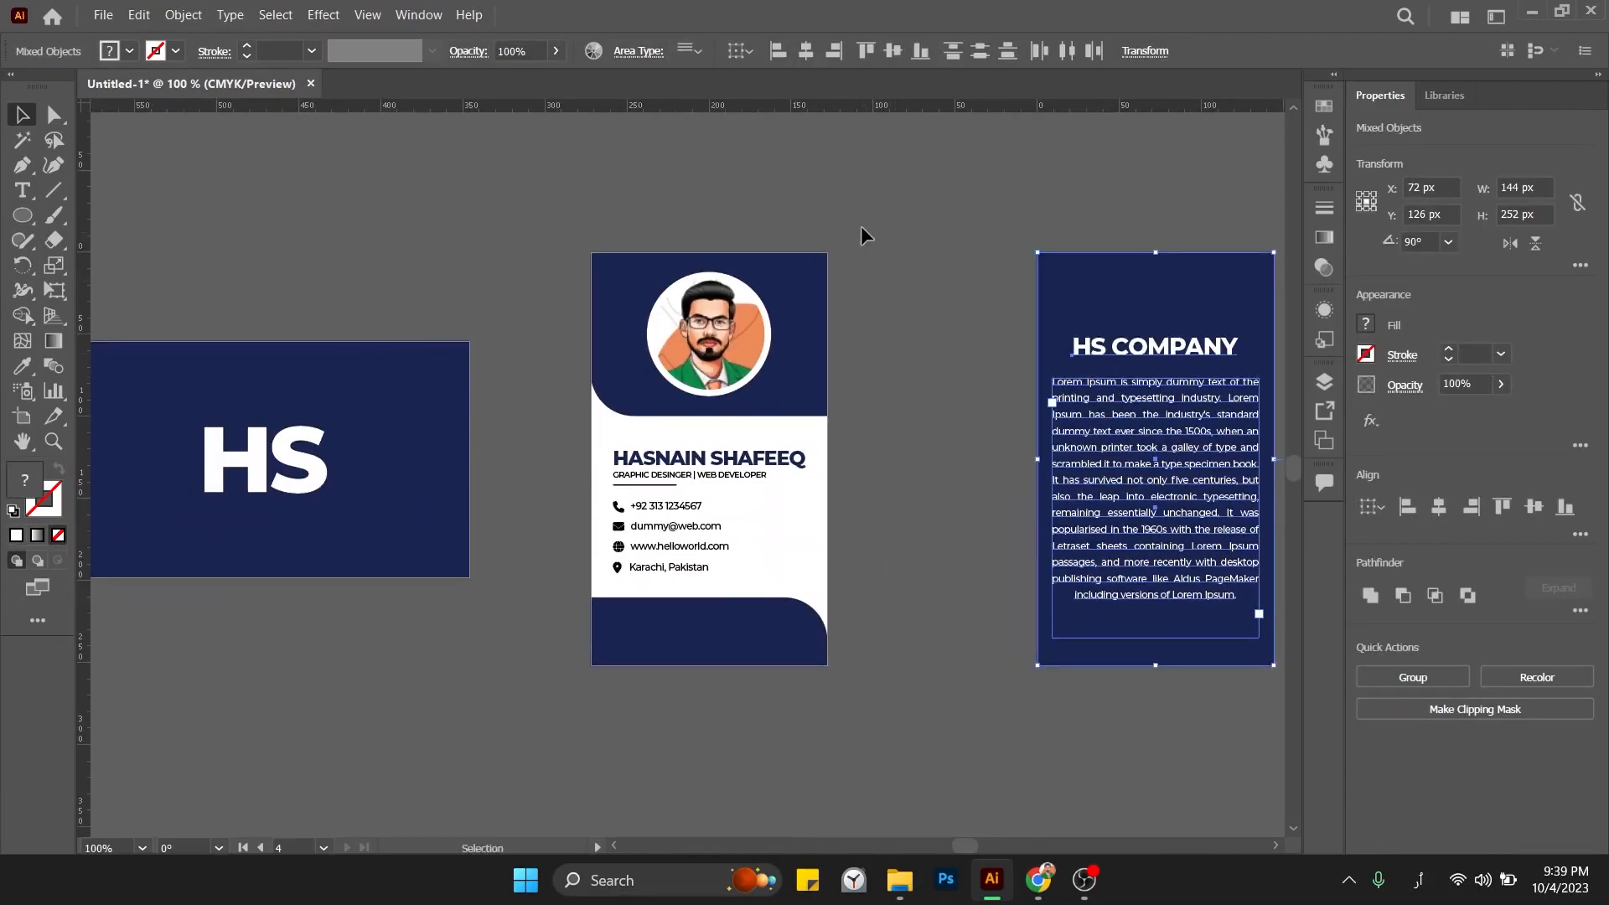
drag(555, 694, 555, 694)
drag(687, 681, 1075, 604)
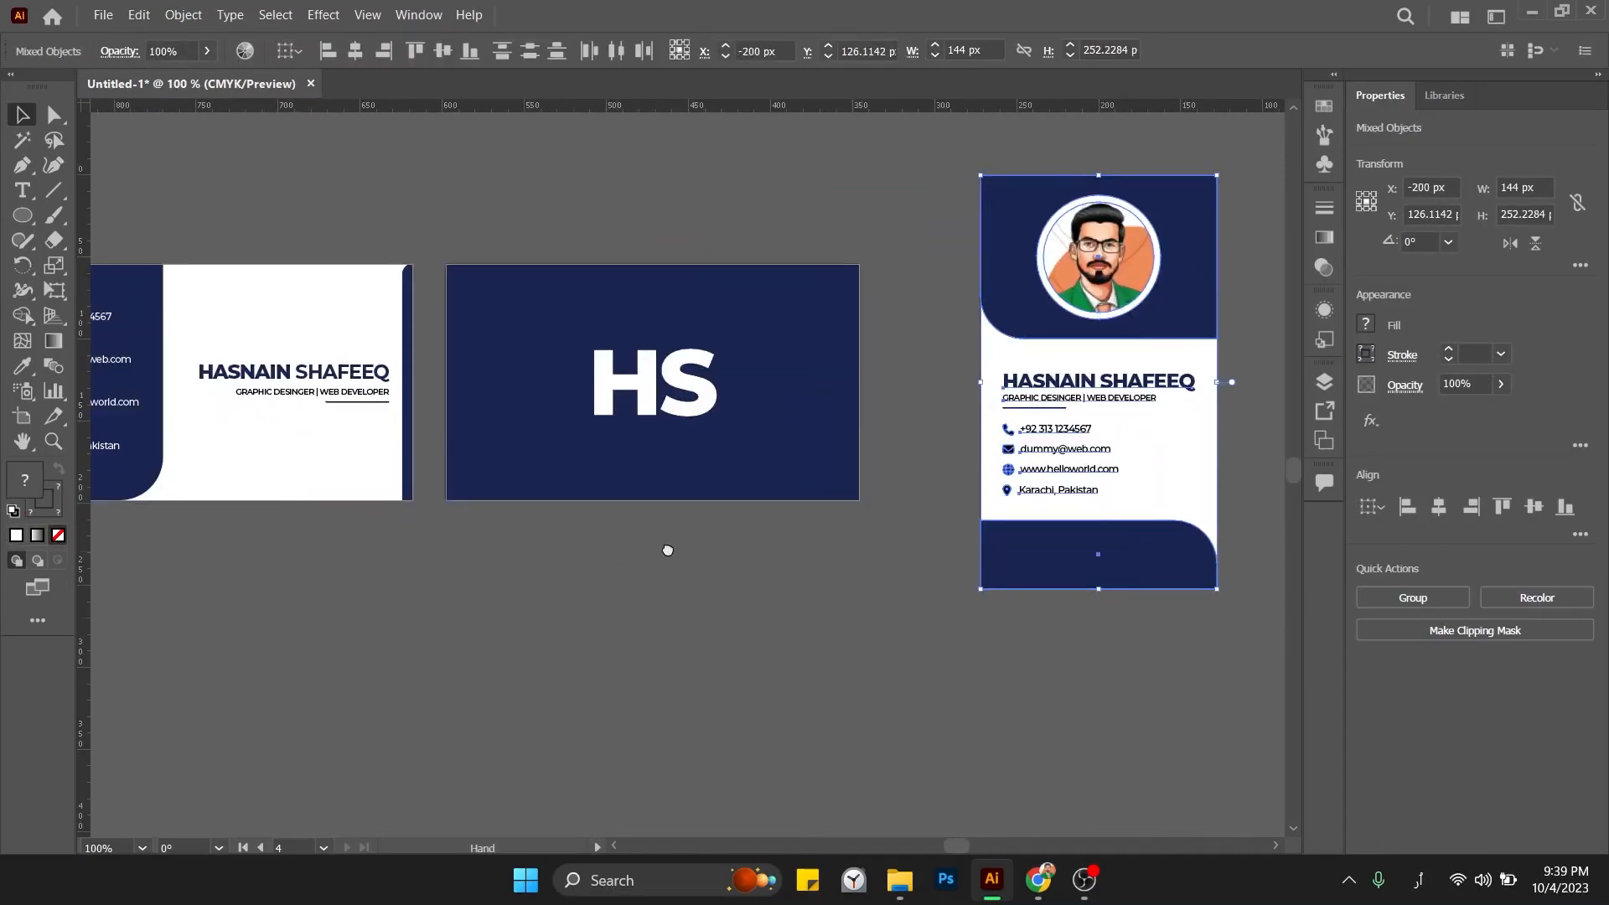
drag(614, 548, 773, 555)
click(771, 555)
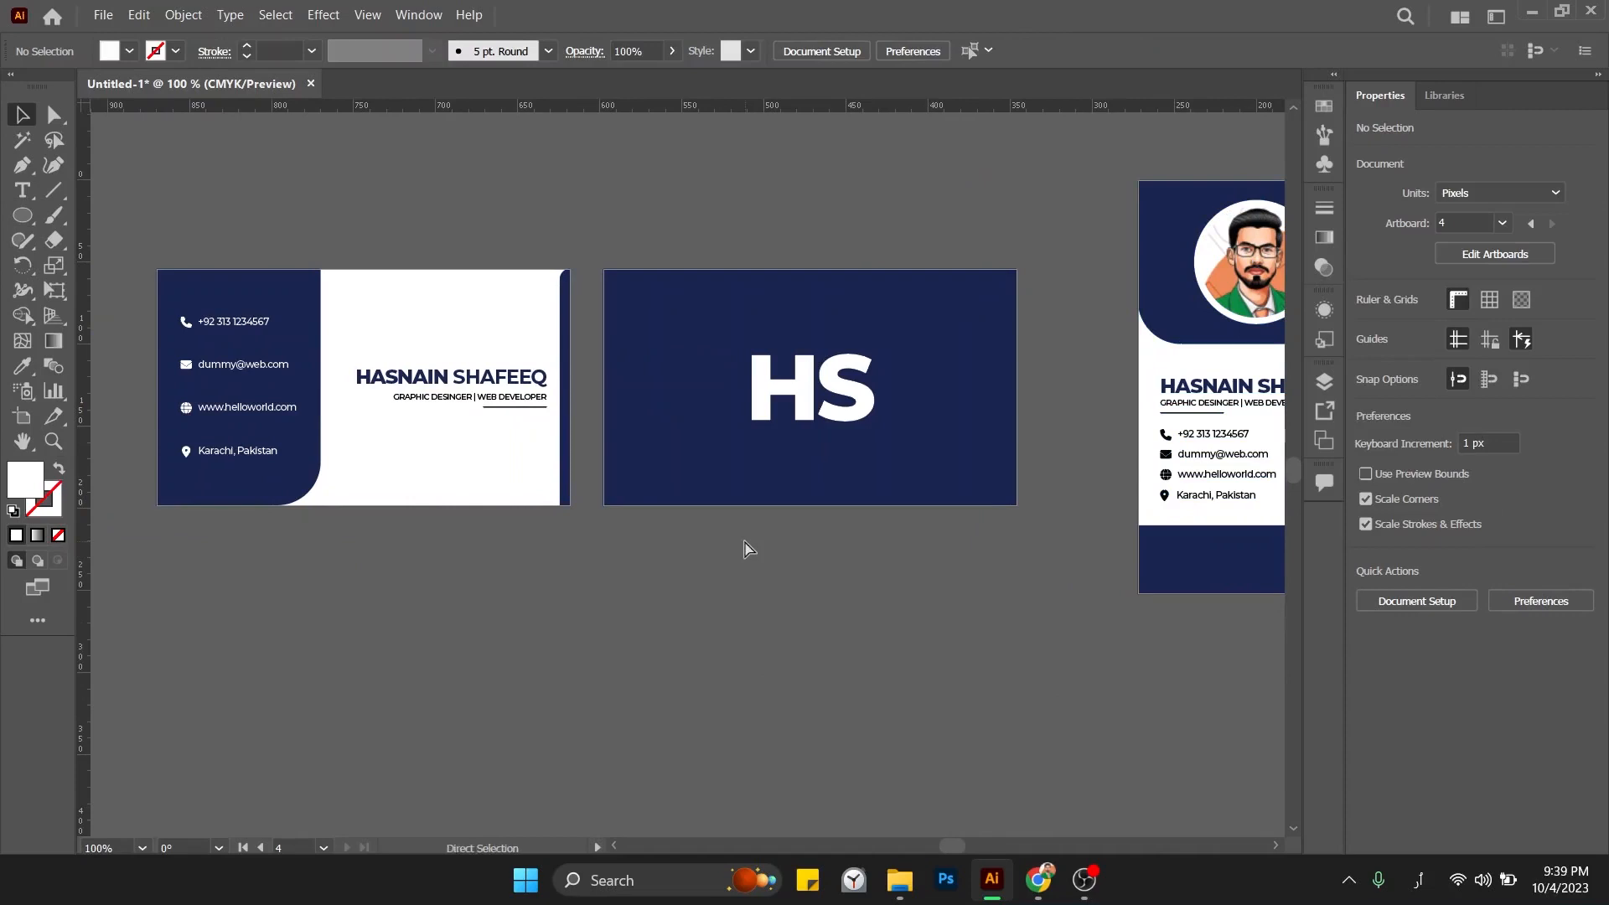
key(ctrl+minus)
key(ctrl+minus)
drag(743, 539, 685, 576)
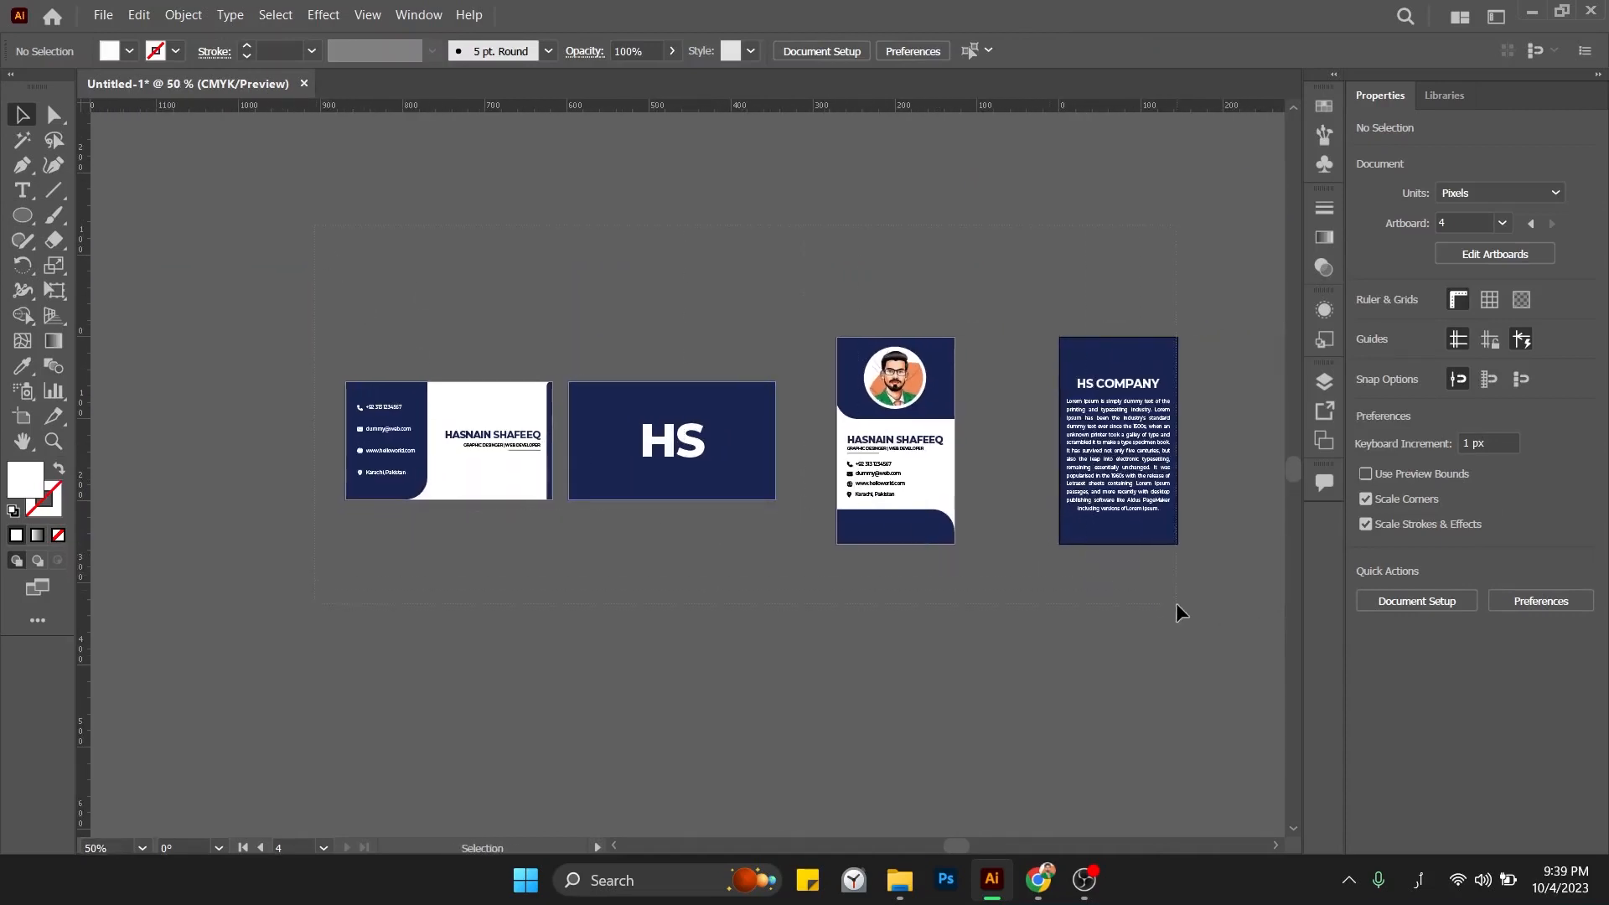
drag(1177, 604, 1177, 605)
click(1178, 661)
Rearrange all artboards into 2 columns from the Artboards panel and fit them in the window.
click(419, 15)
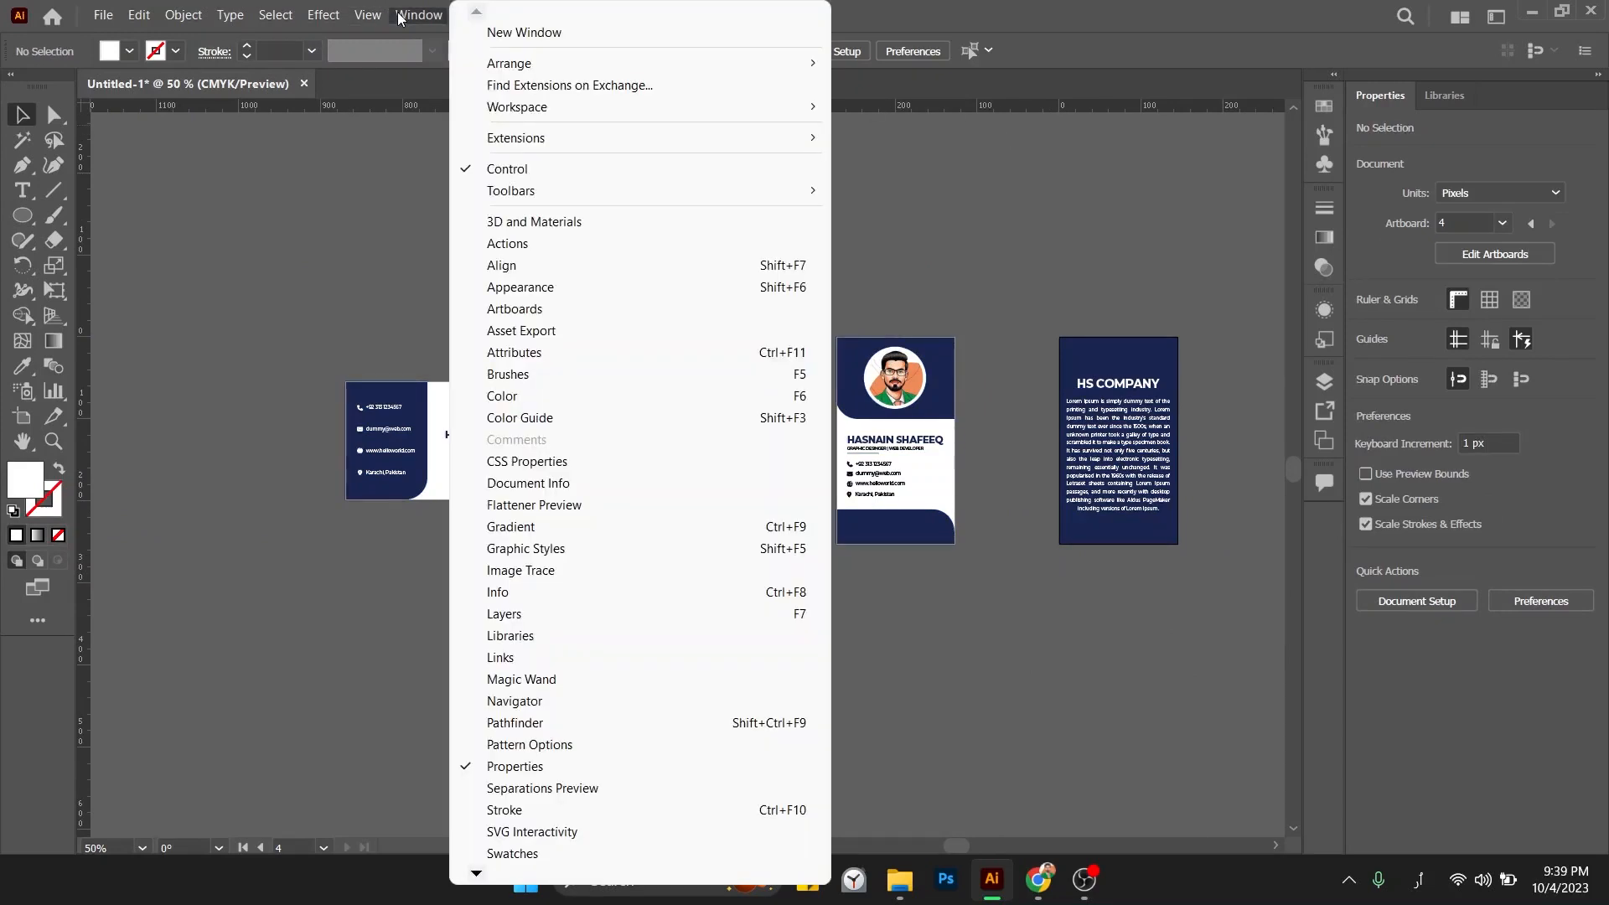
click(514, 309)
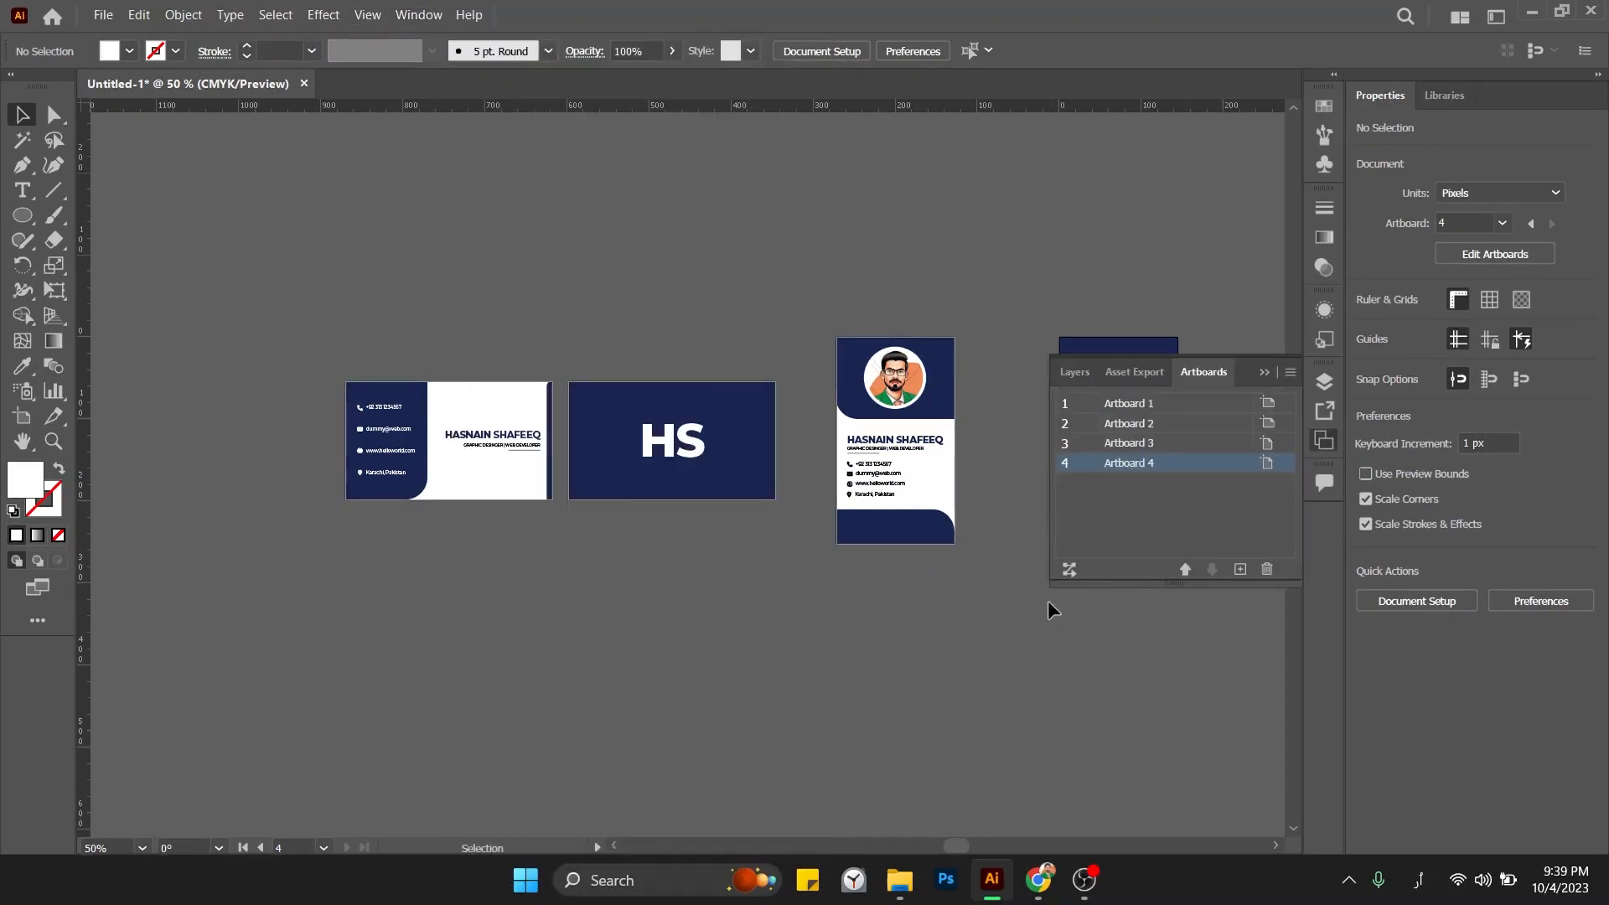
click(1070, 561)
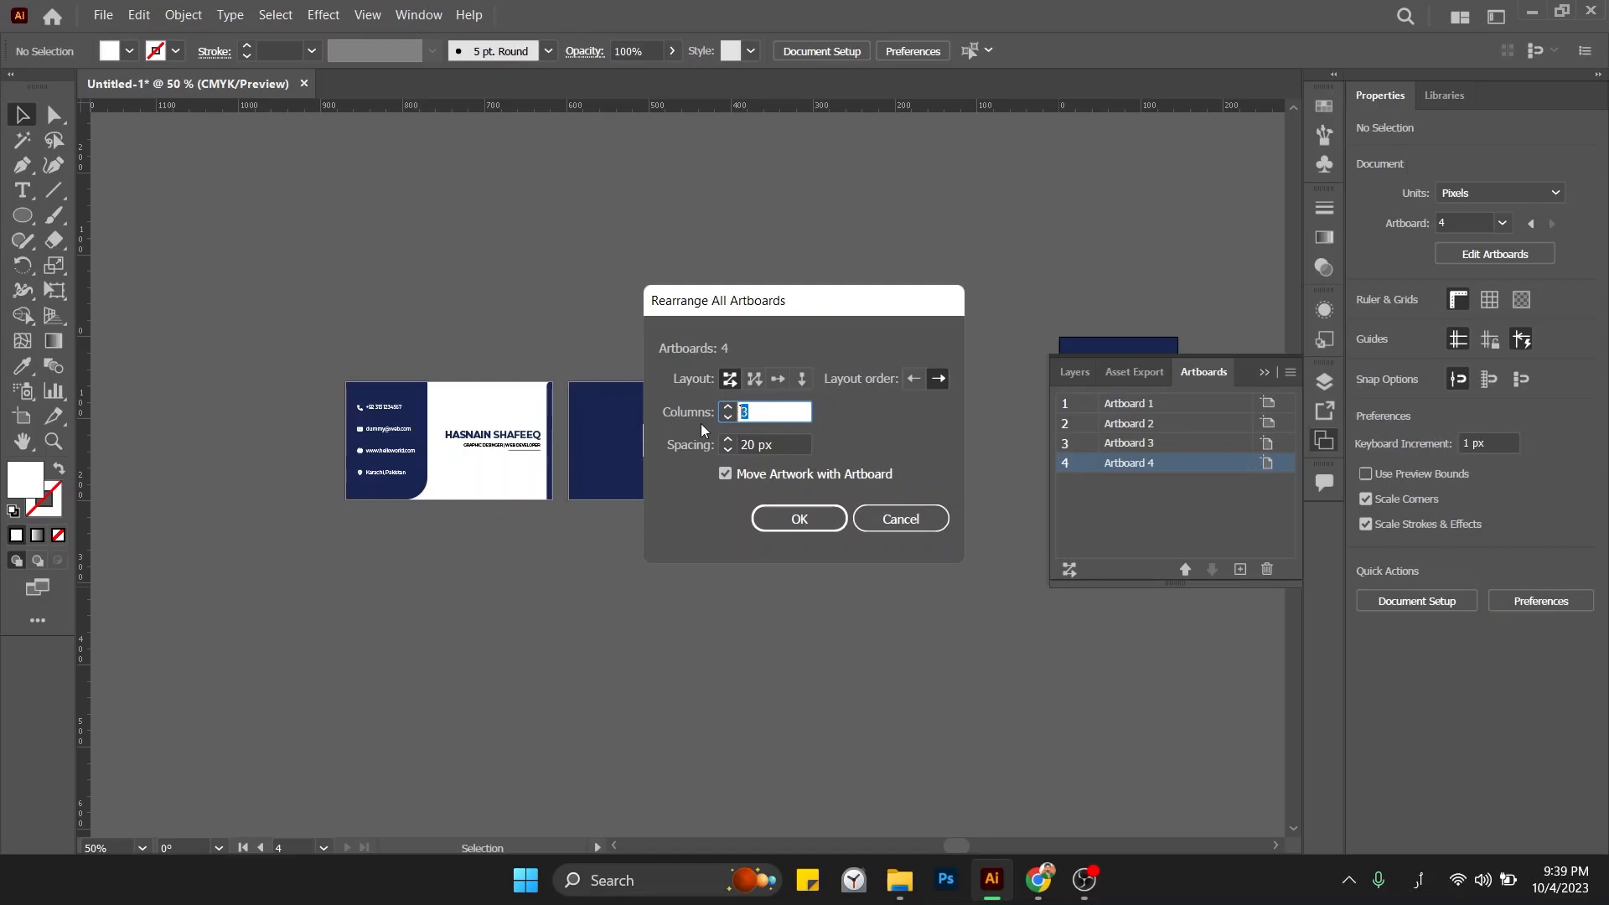
click(800, 519)
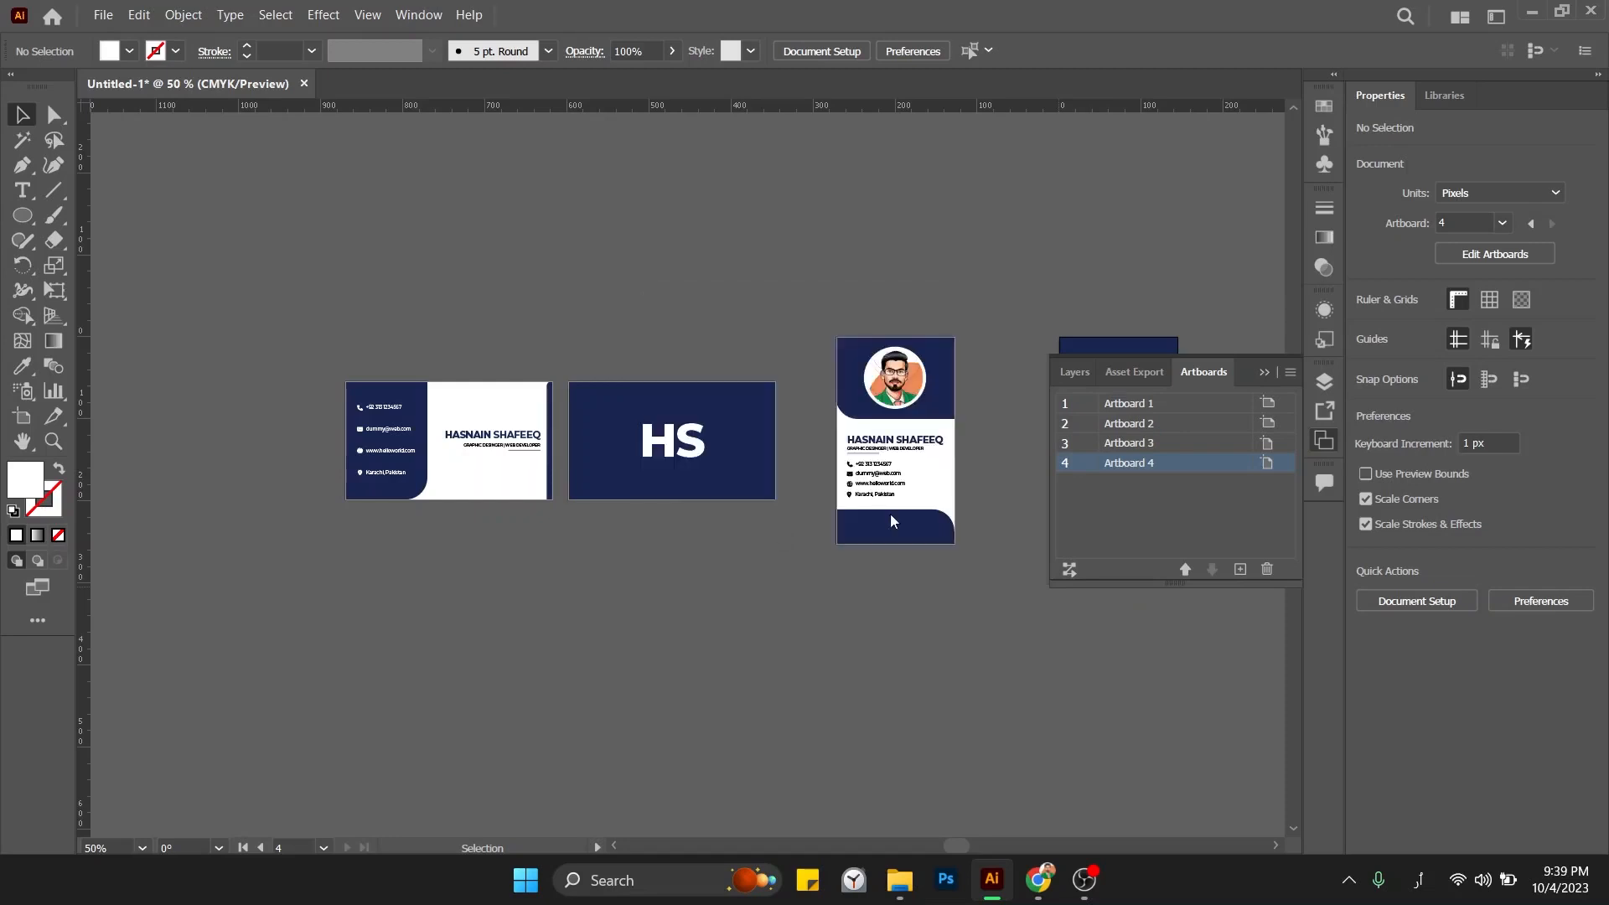
key(ctrl+alt+0)
click(1279, 371)
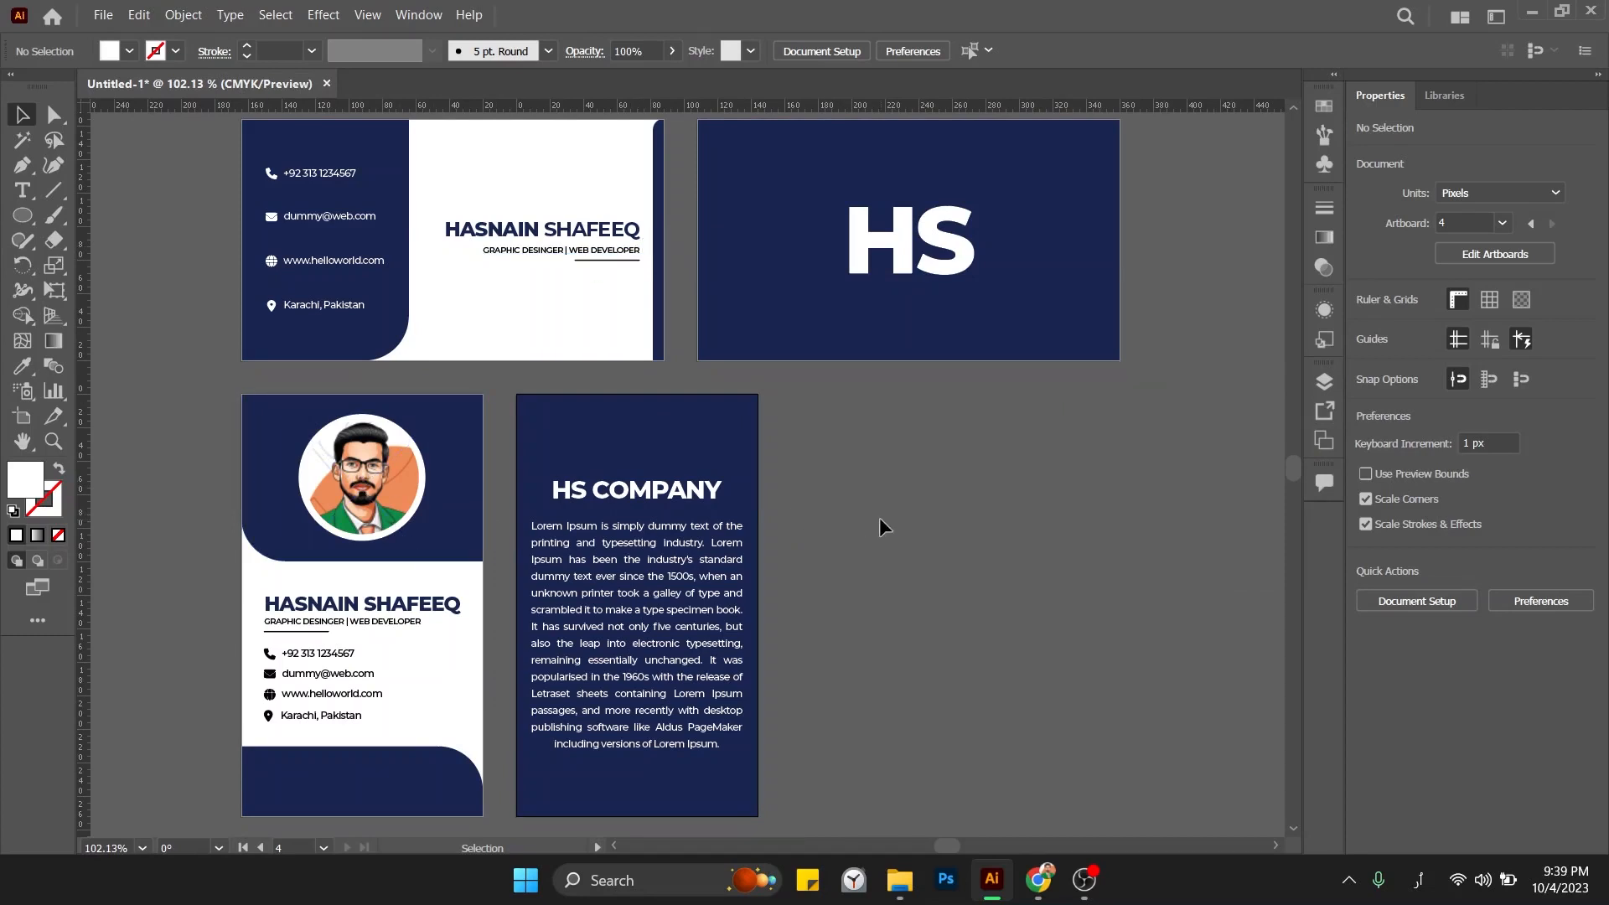
Save the document to the Desktop as 'Employee and VCards' in Adobe Illustrator (*.AI) format.
click(103, 16)
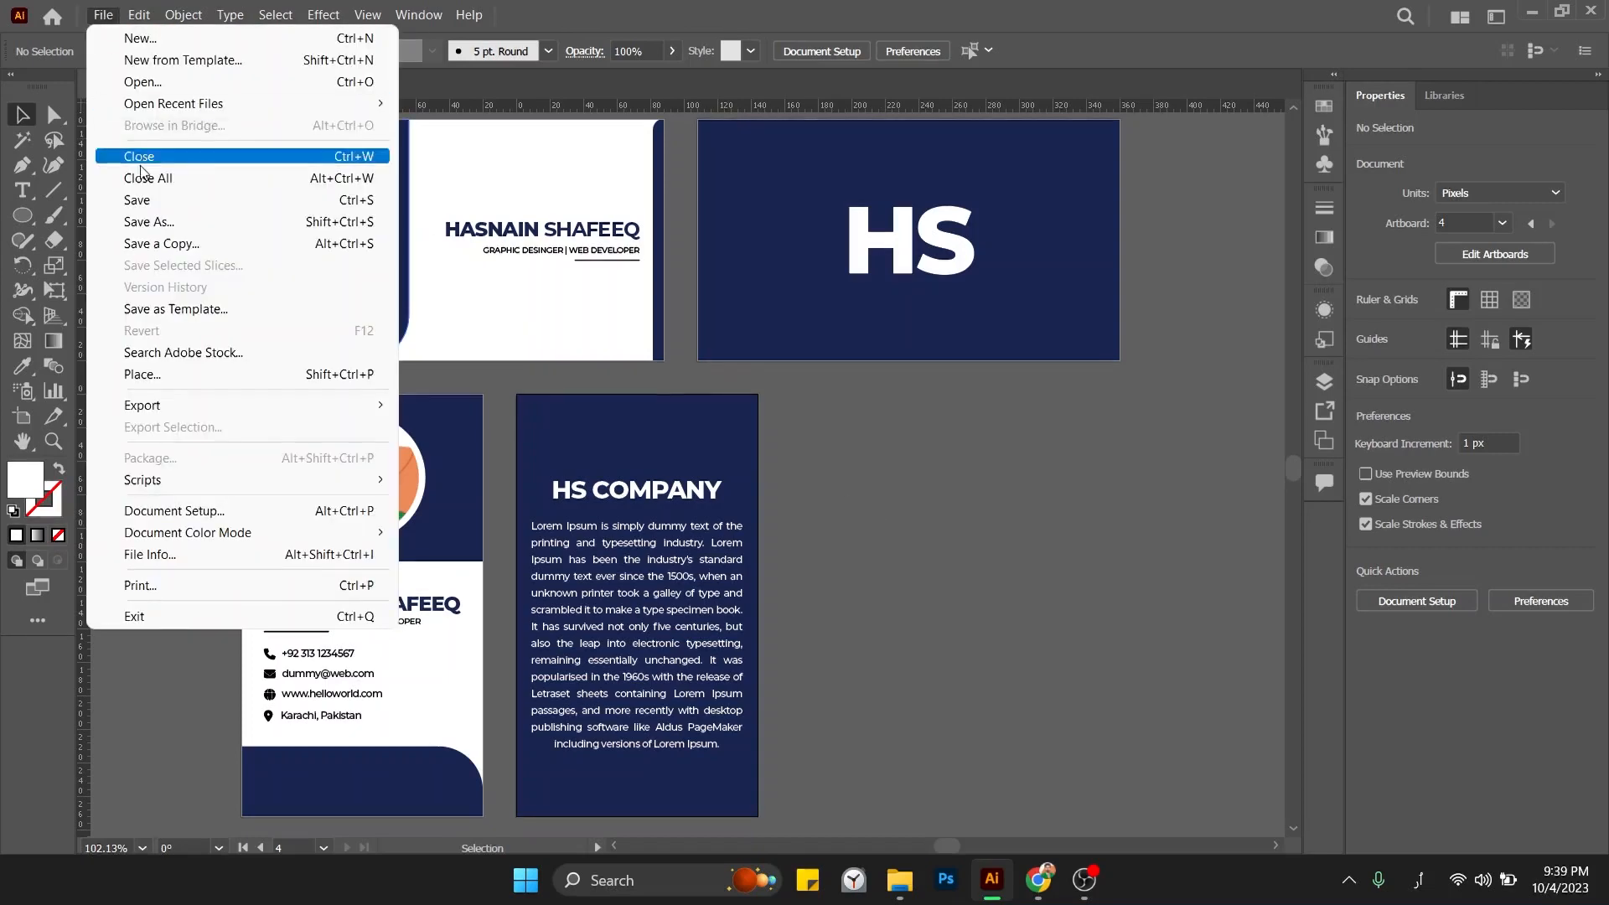
click(144, 196)
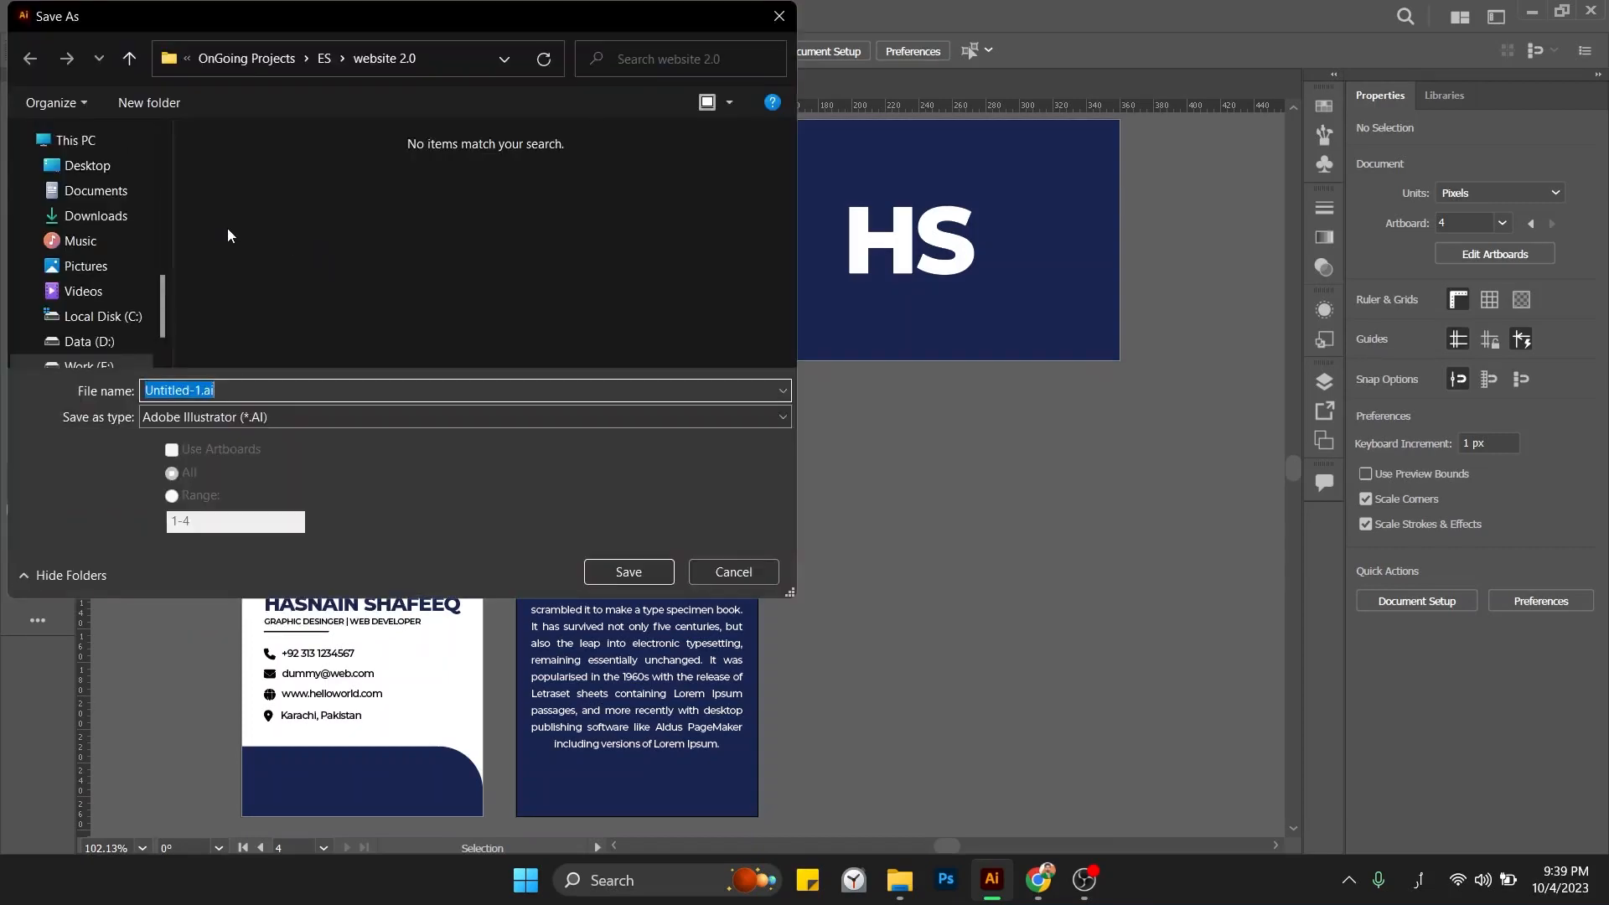
click(95, 175)
click(264, 388)
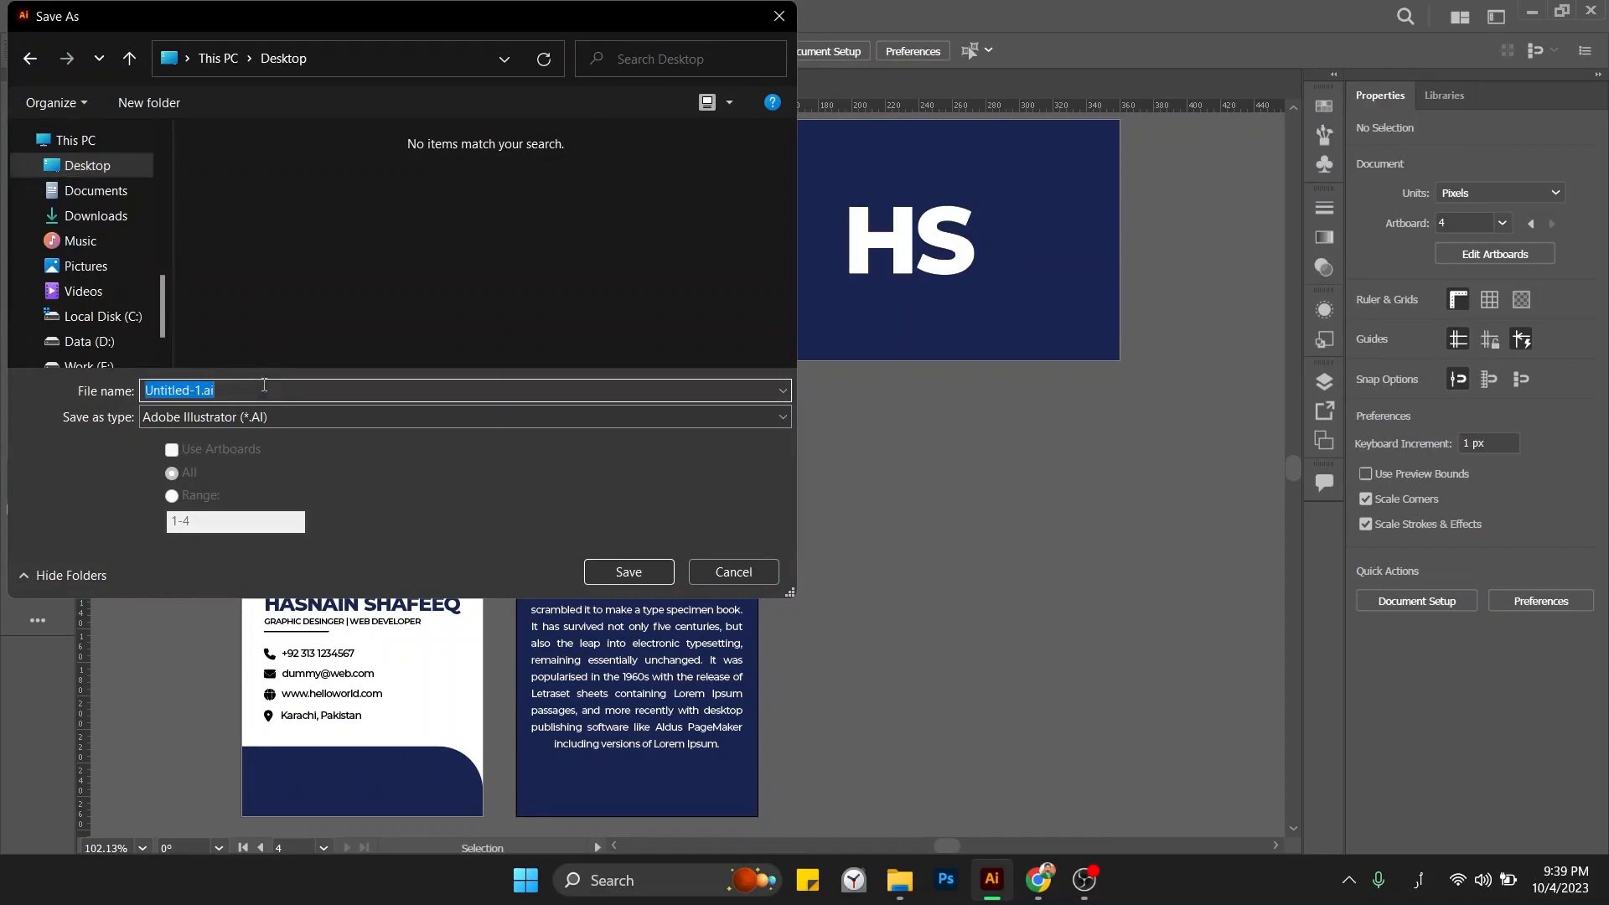
text(ۂمبلہے عع)
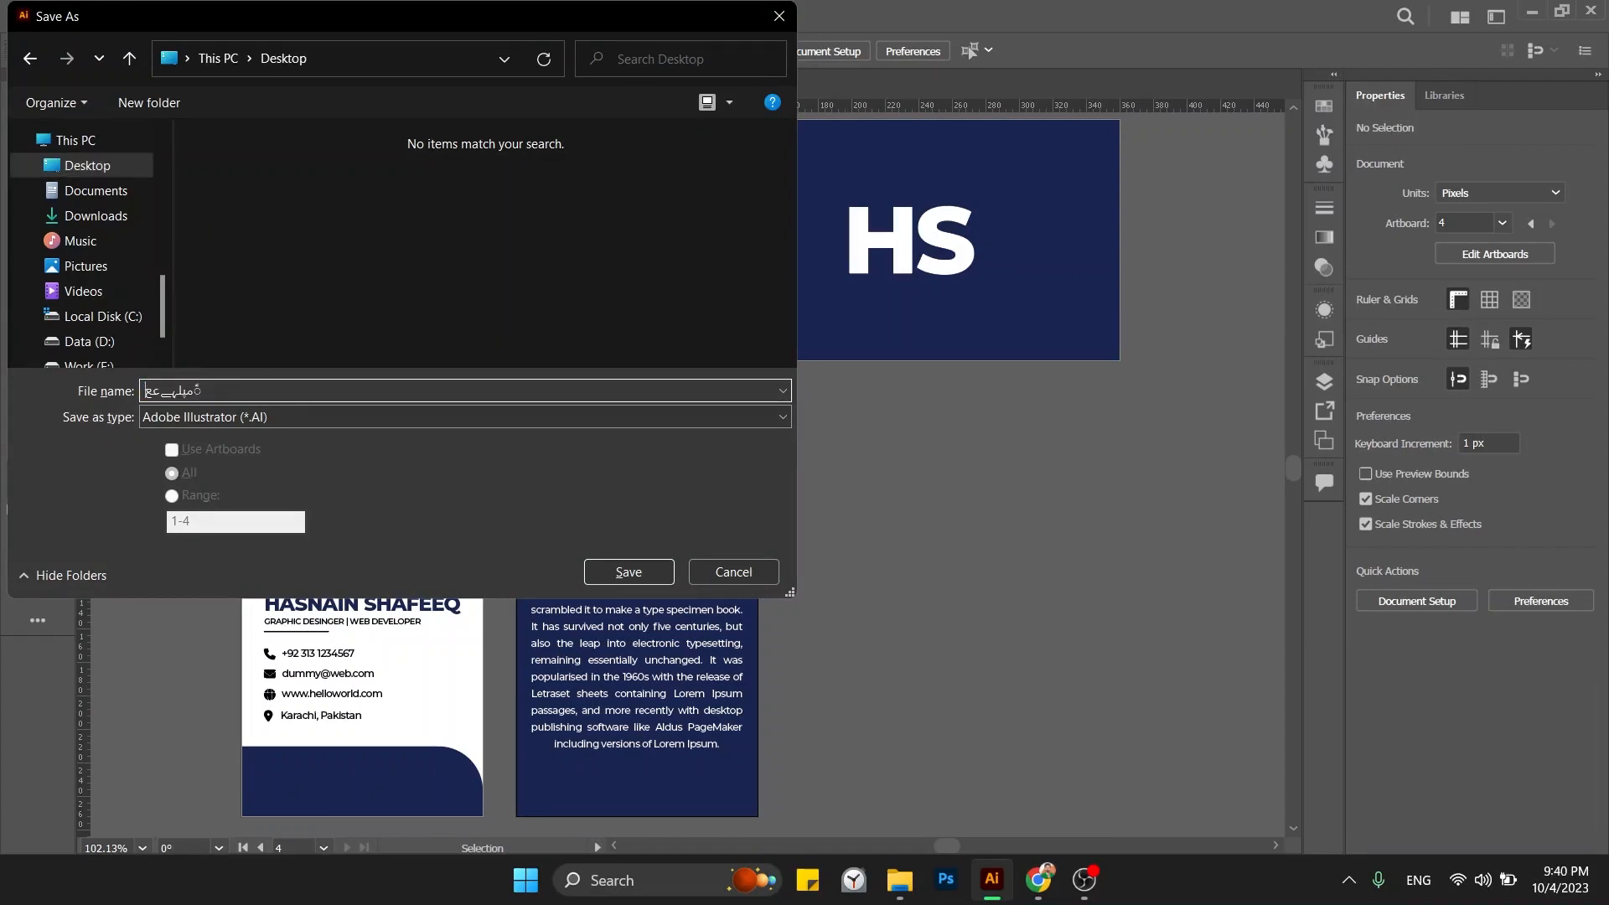
key(ctrl+a)
text(Employ)
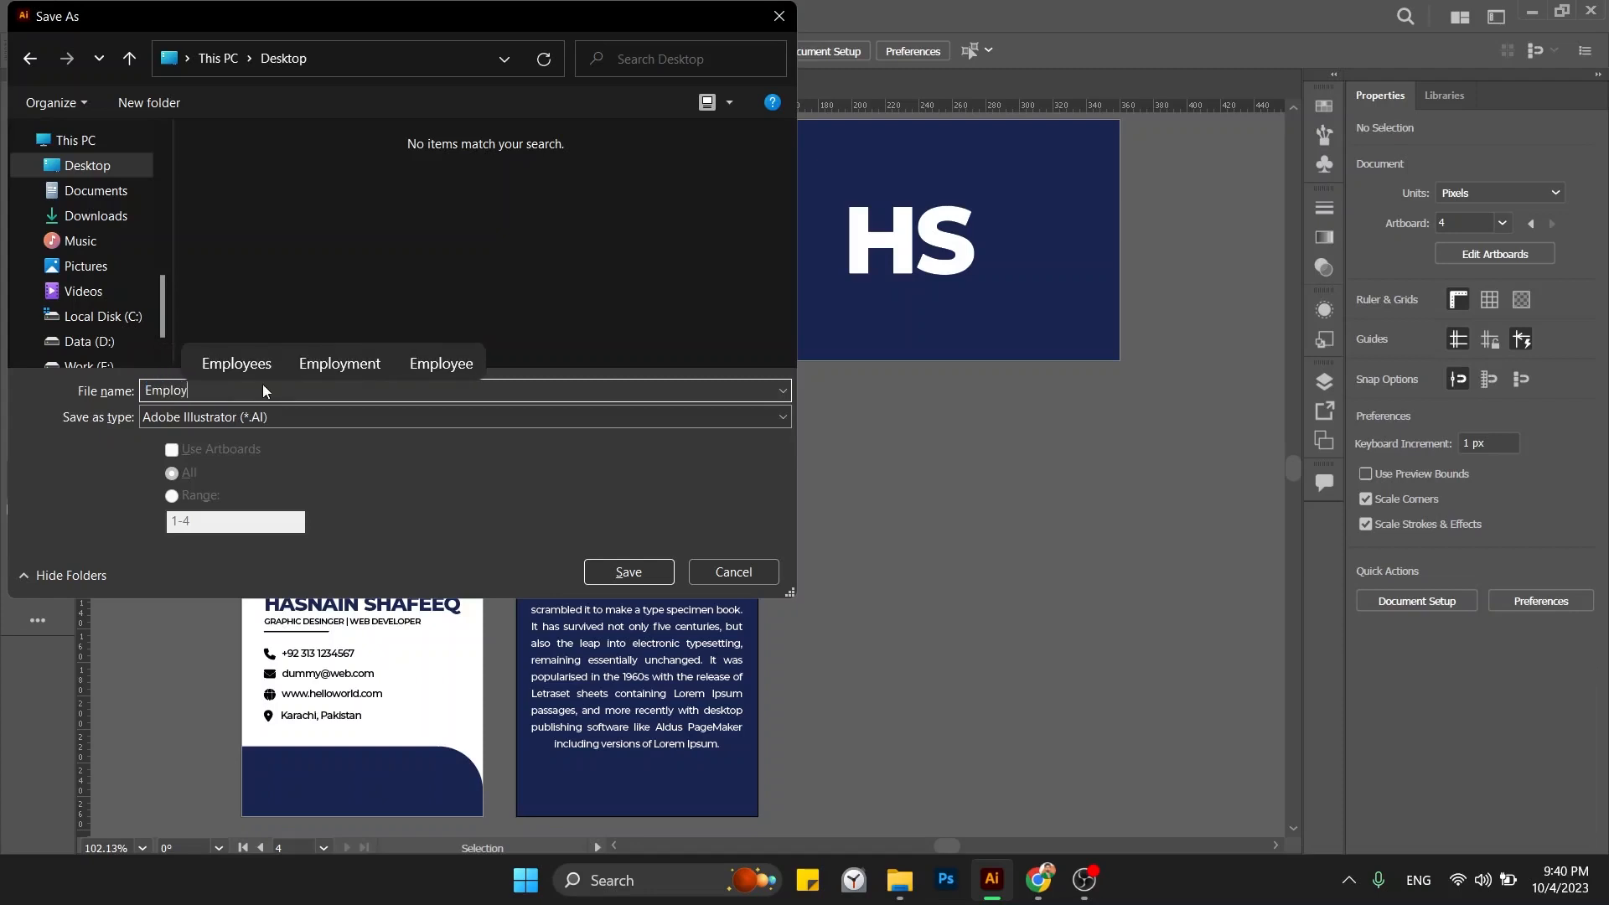
text(ee and Vis)
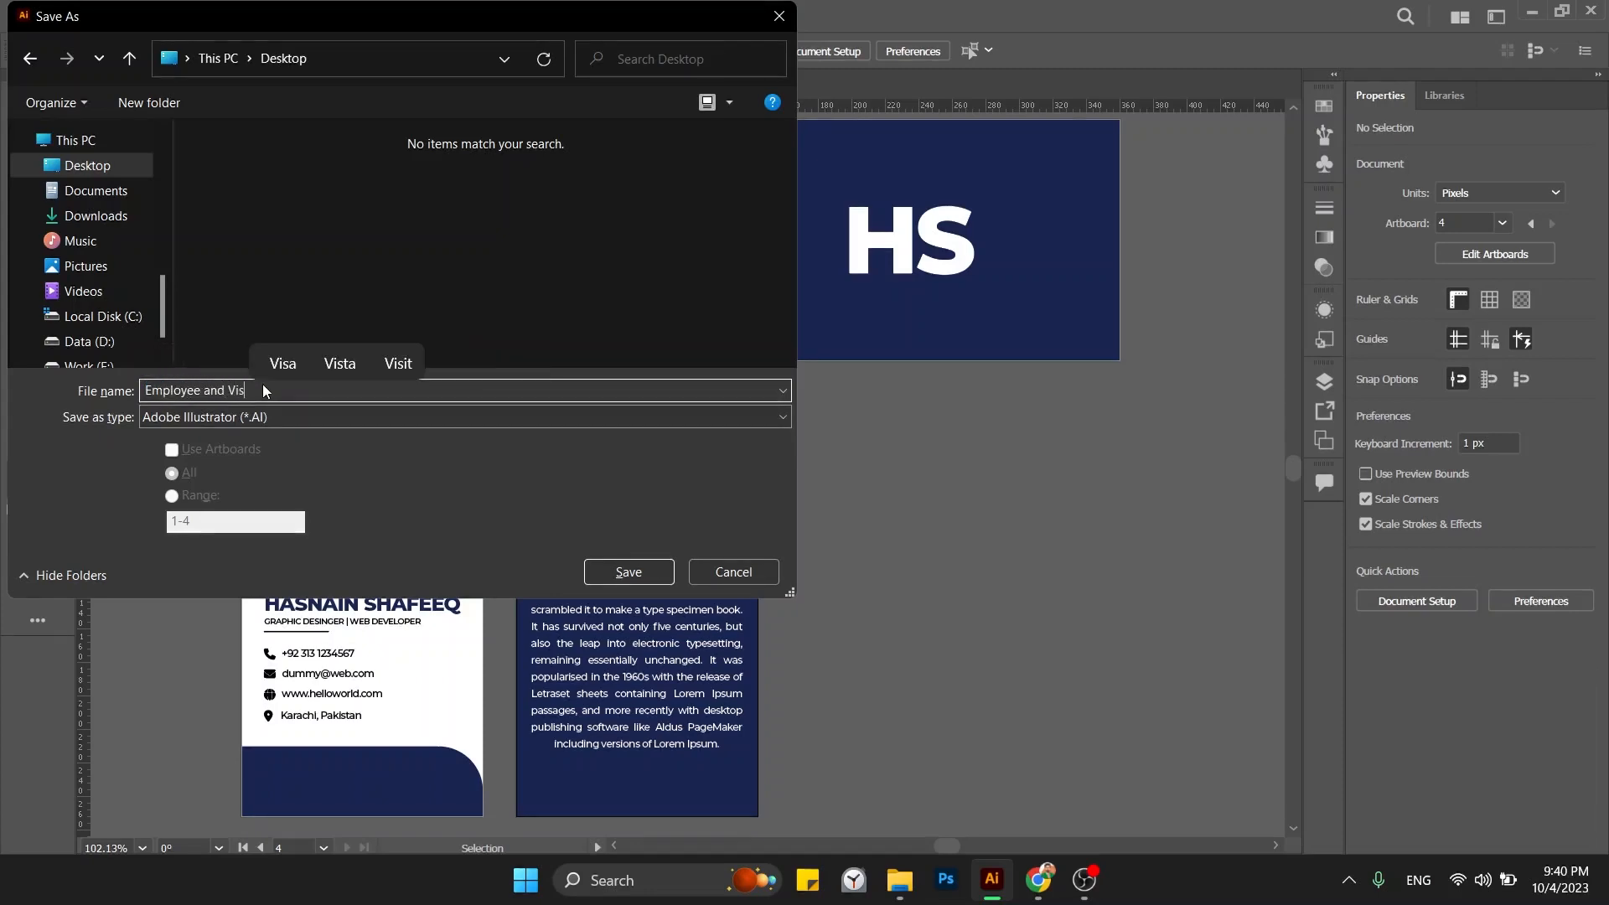
key(BackSpace)
key(BackSpace)
text(Cards)
key(Return)
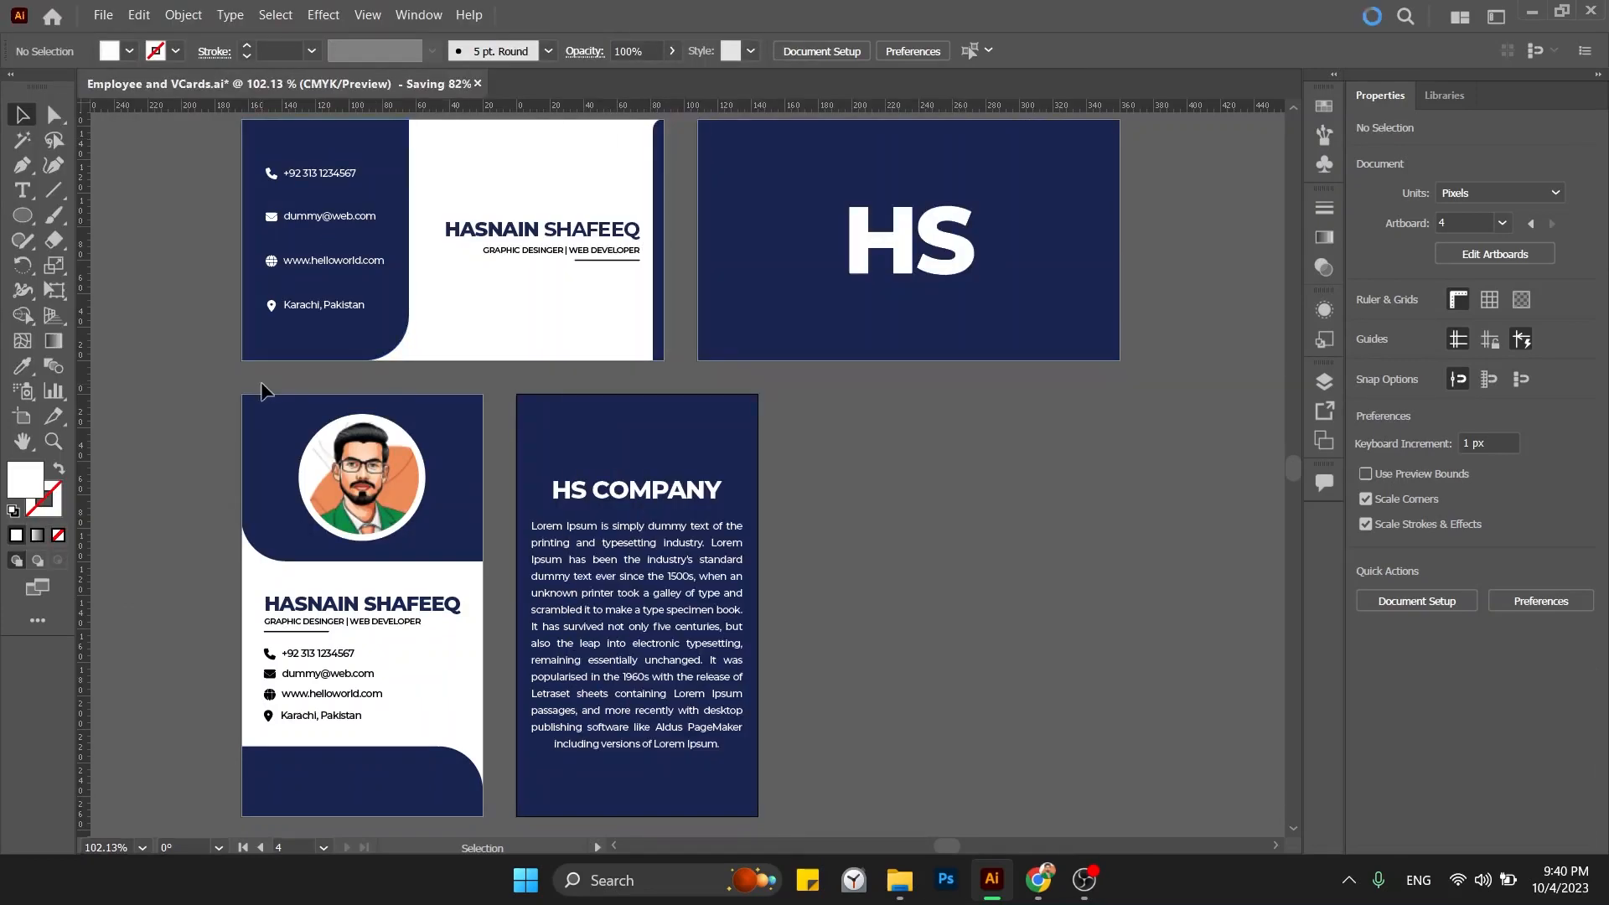
Export all artboards as JPEG using File > Export > Export As.
click(101, 16)
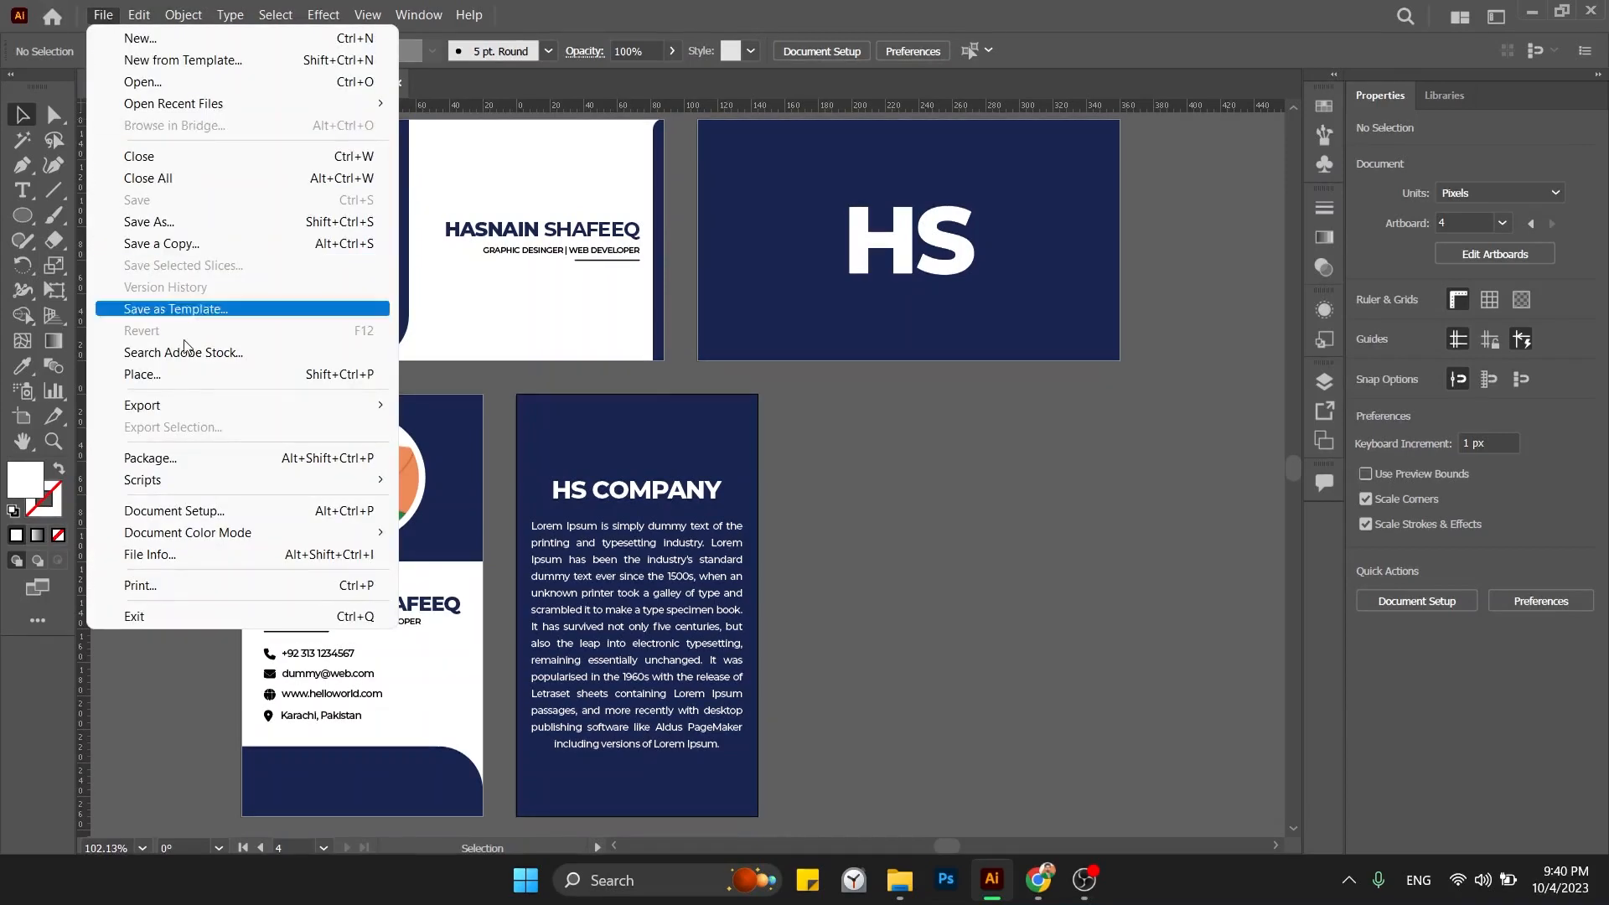
mouse_move(254, 408)
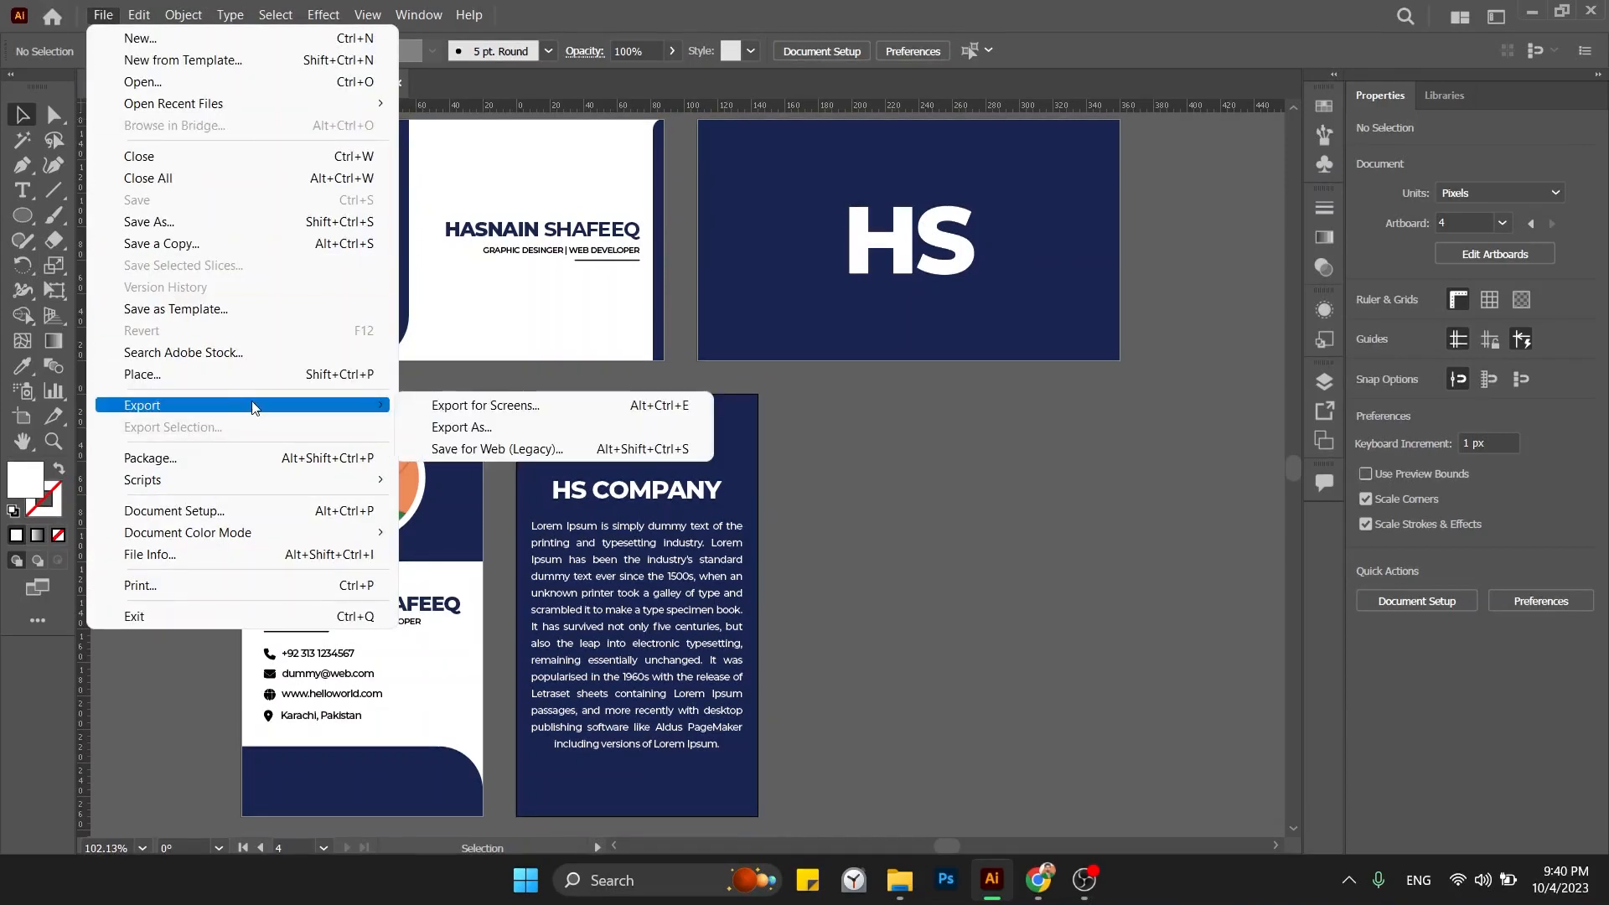
click(430, 417)
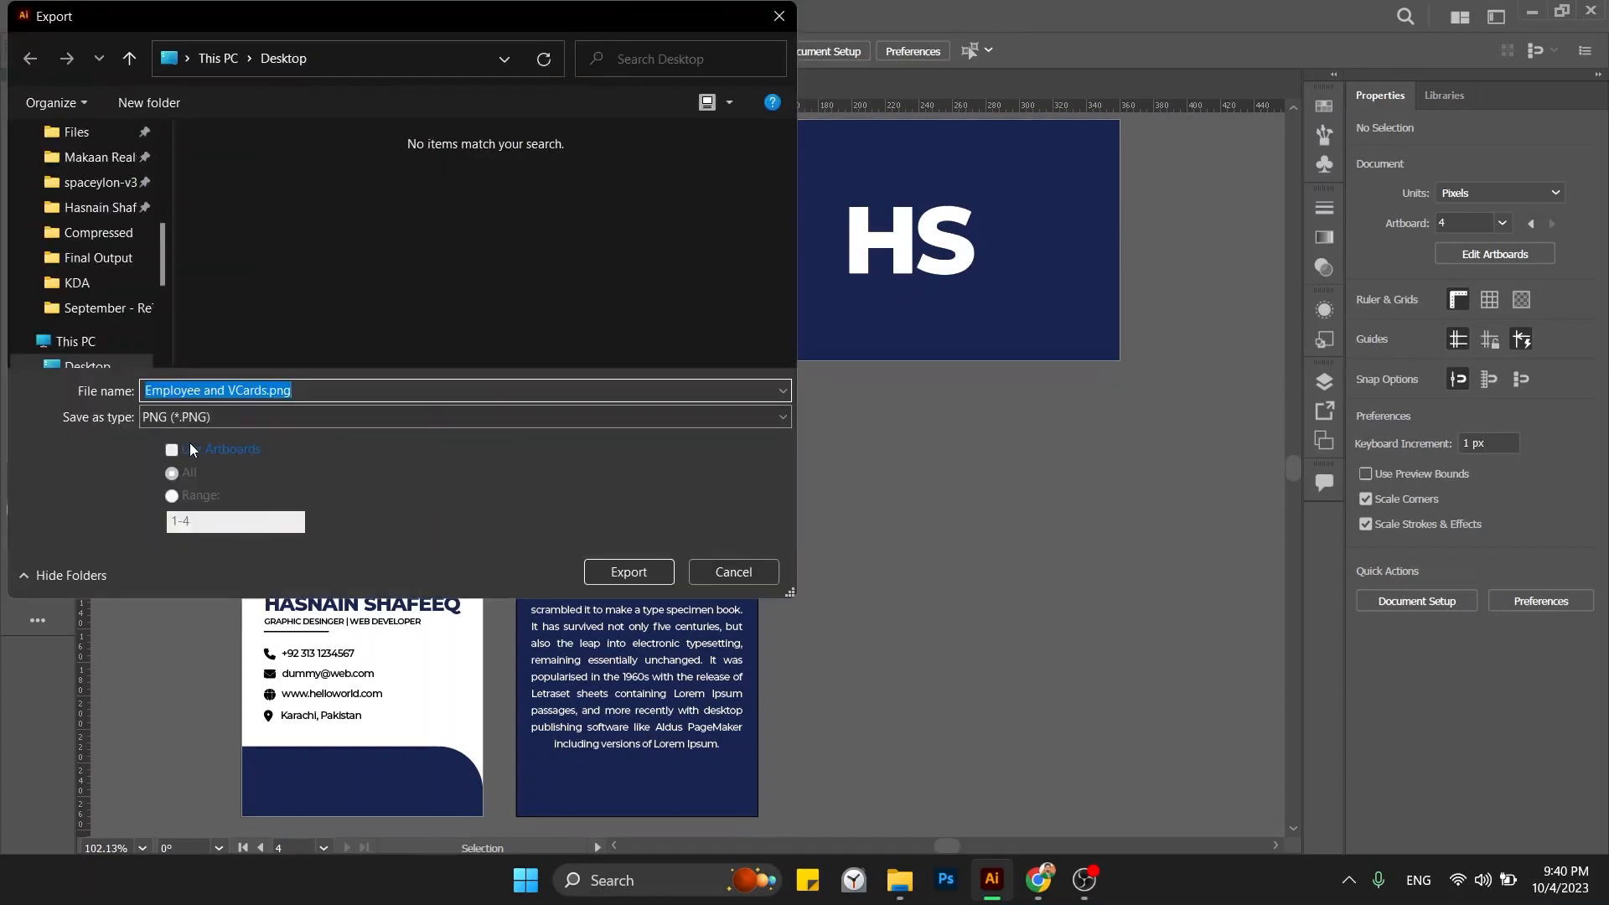
click(186, 417)
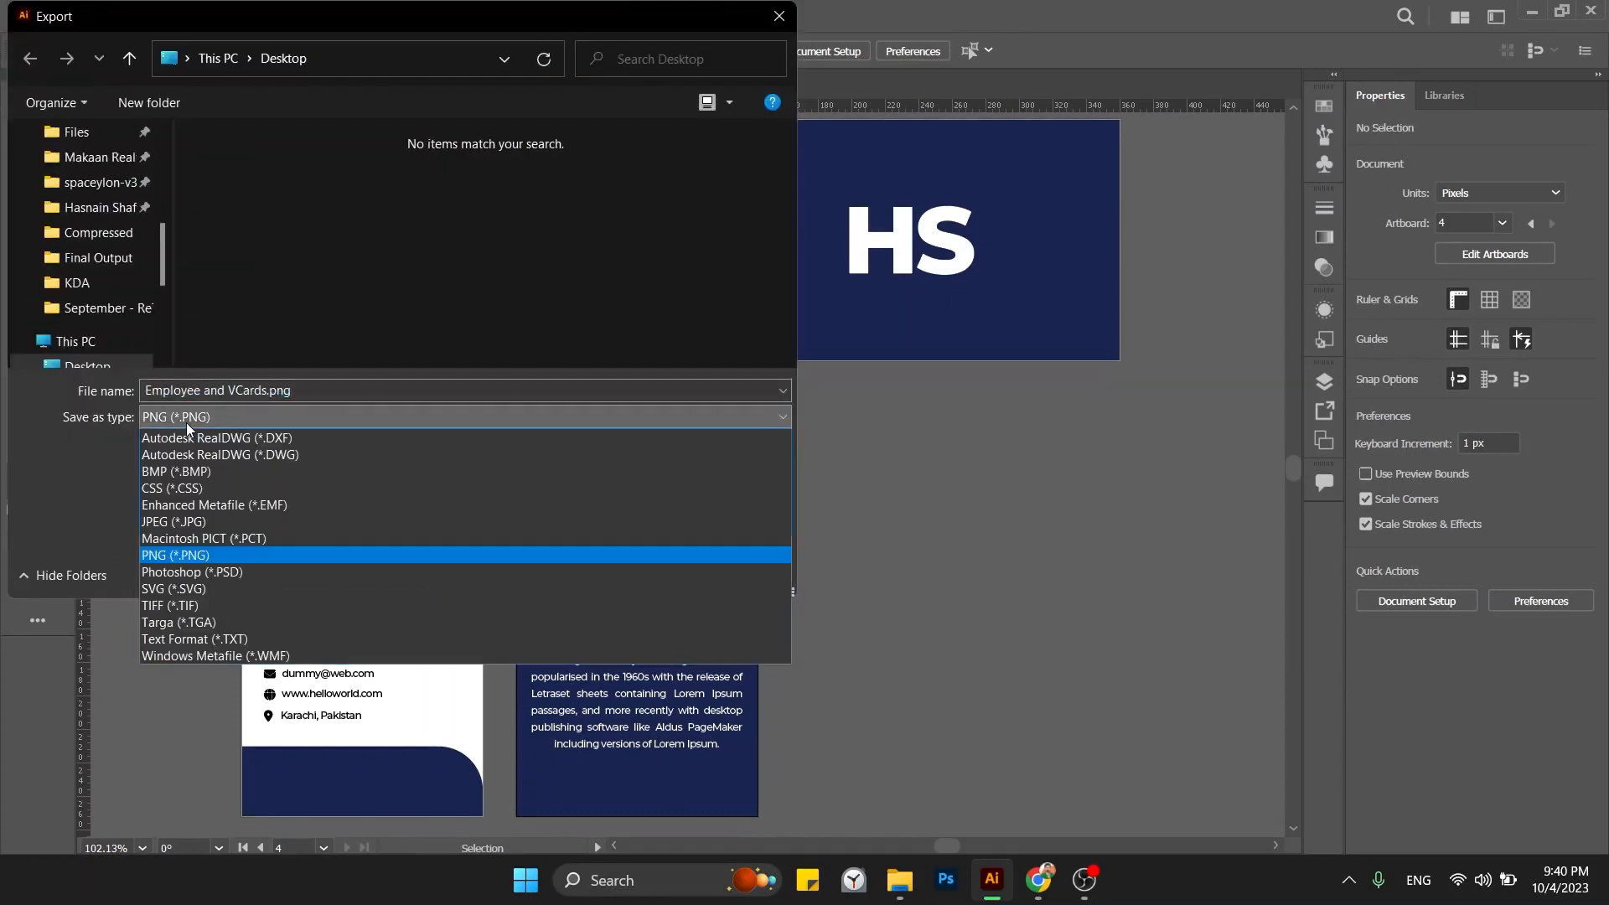
click(192, 521)
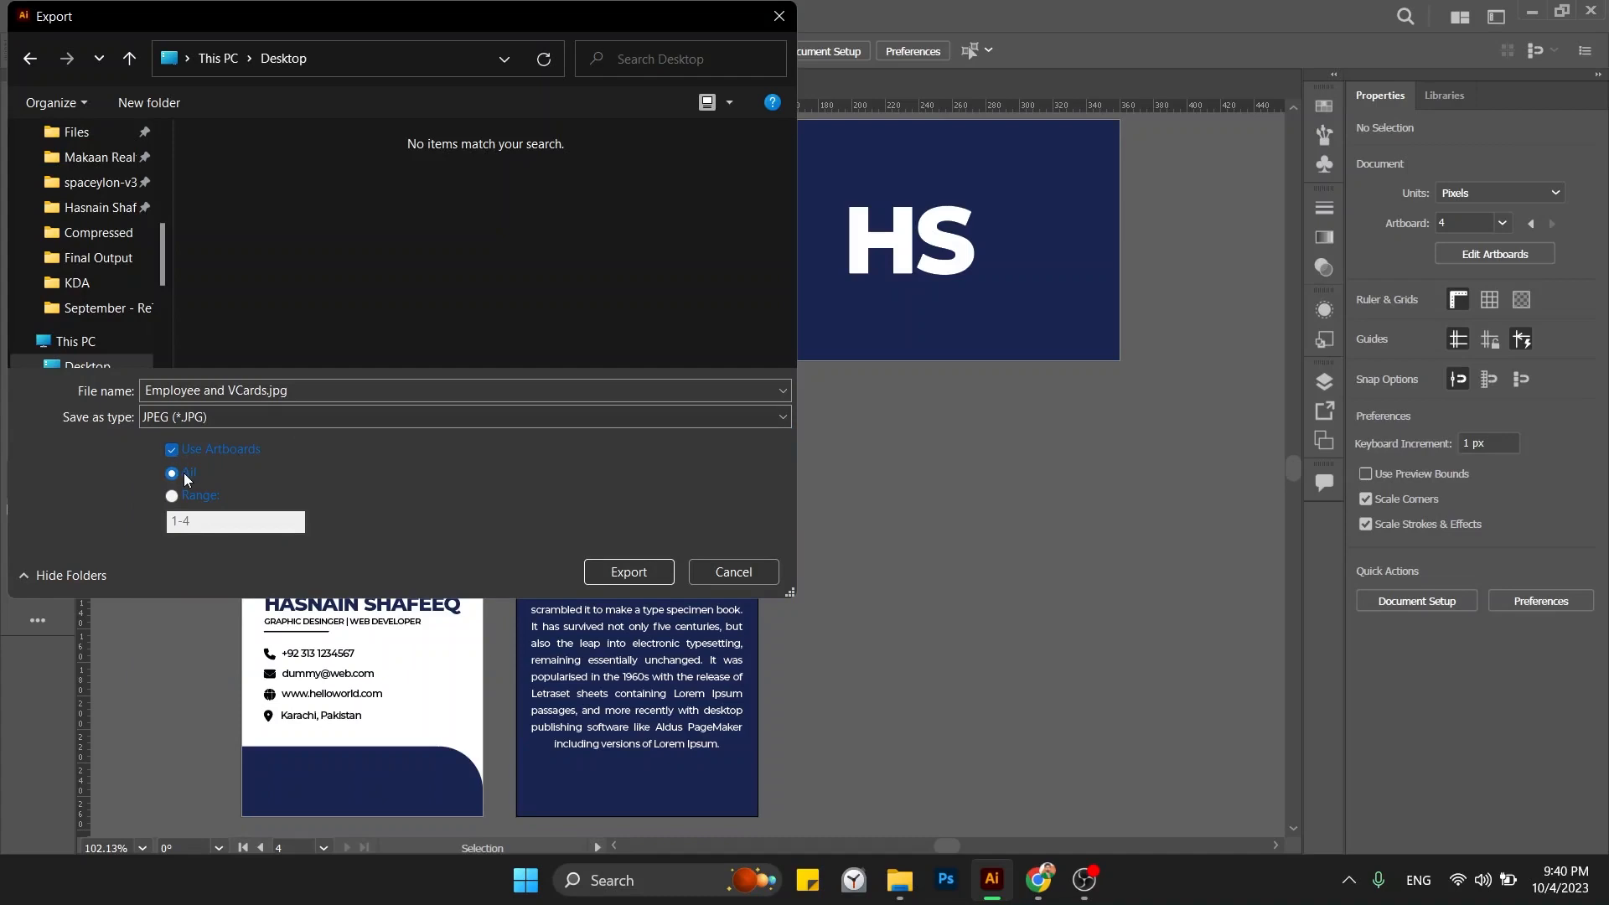
click(635, 578)
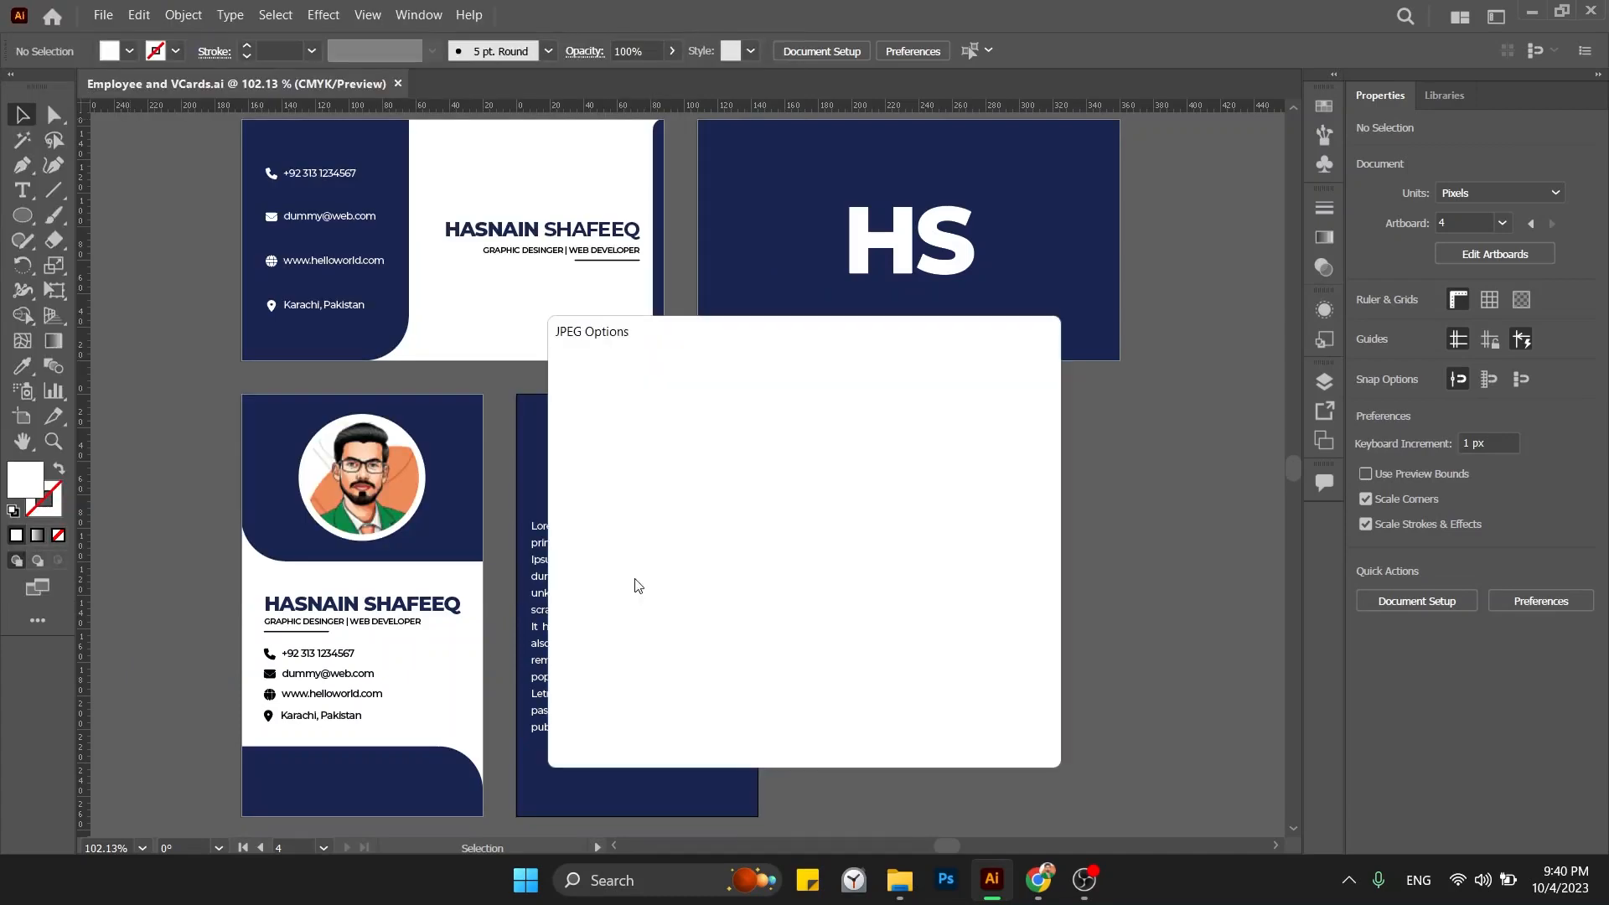
Set the JPEG colour model to RGB and confirm the export.
click(736, 409)
click(739, 426)
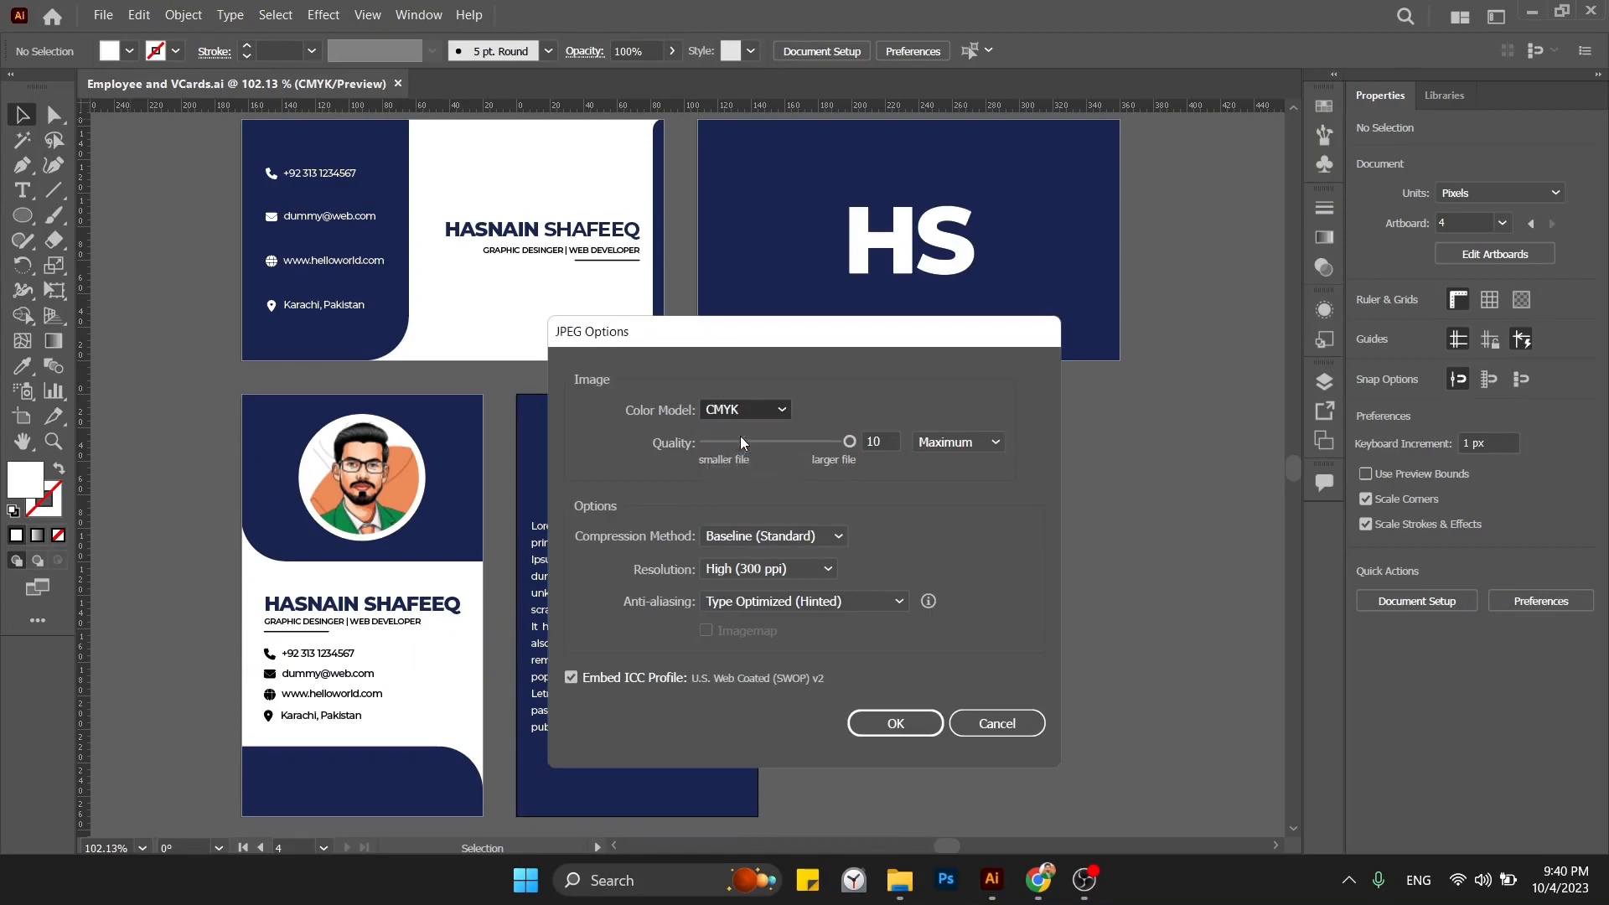
click(769, 409)
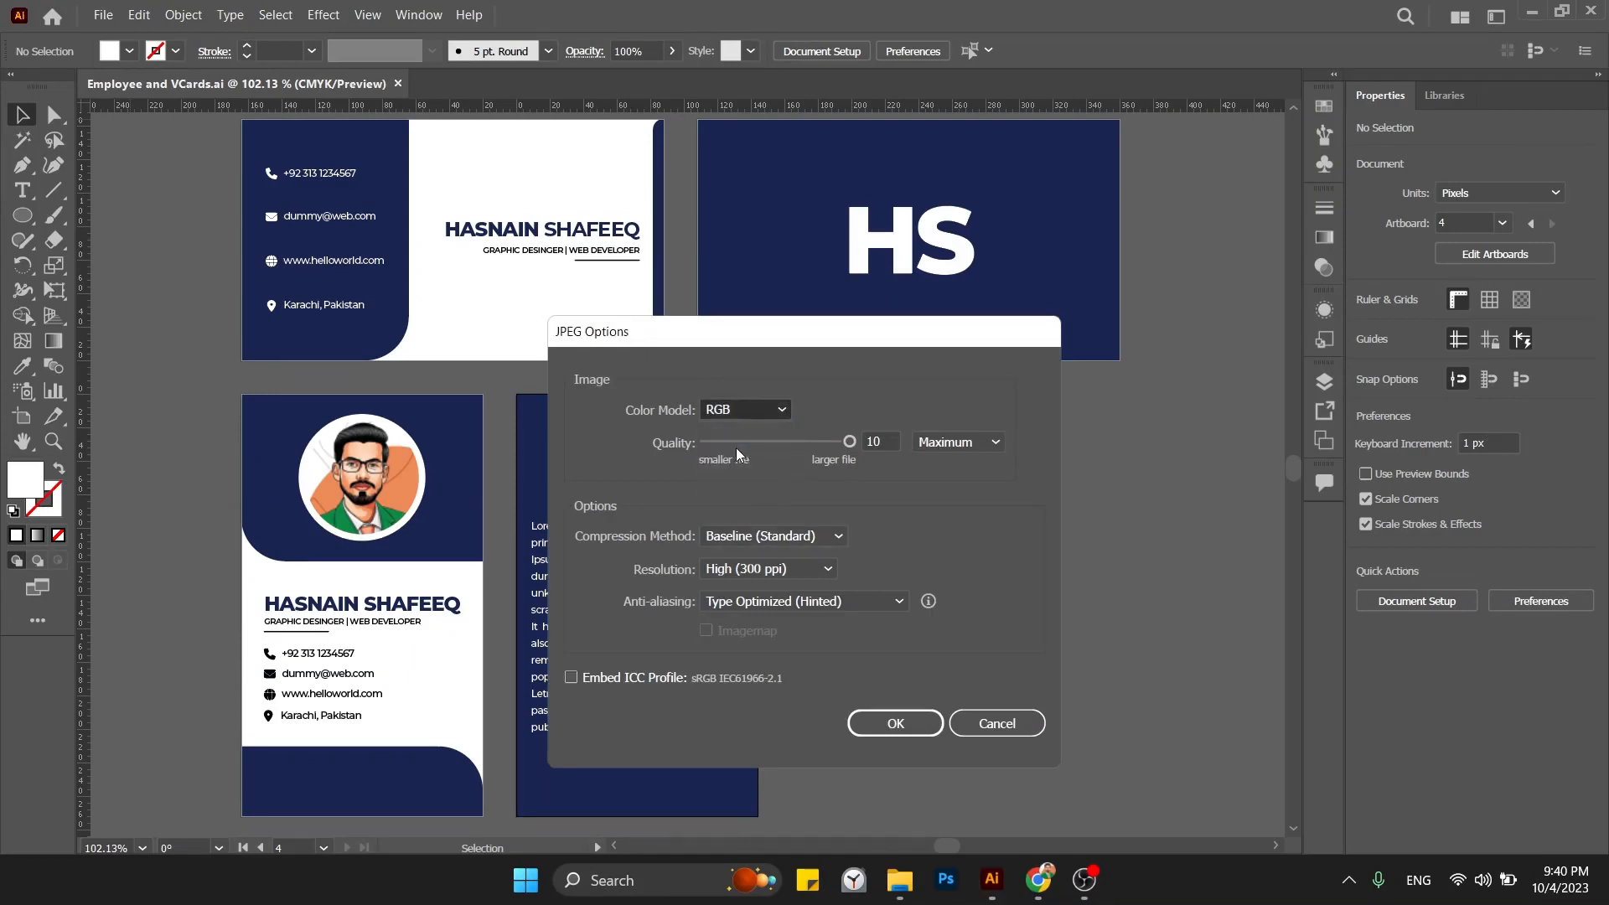
click(736, 456)
click(744, 411)
click(740, 432)
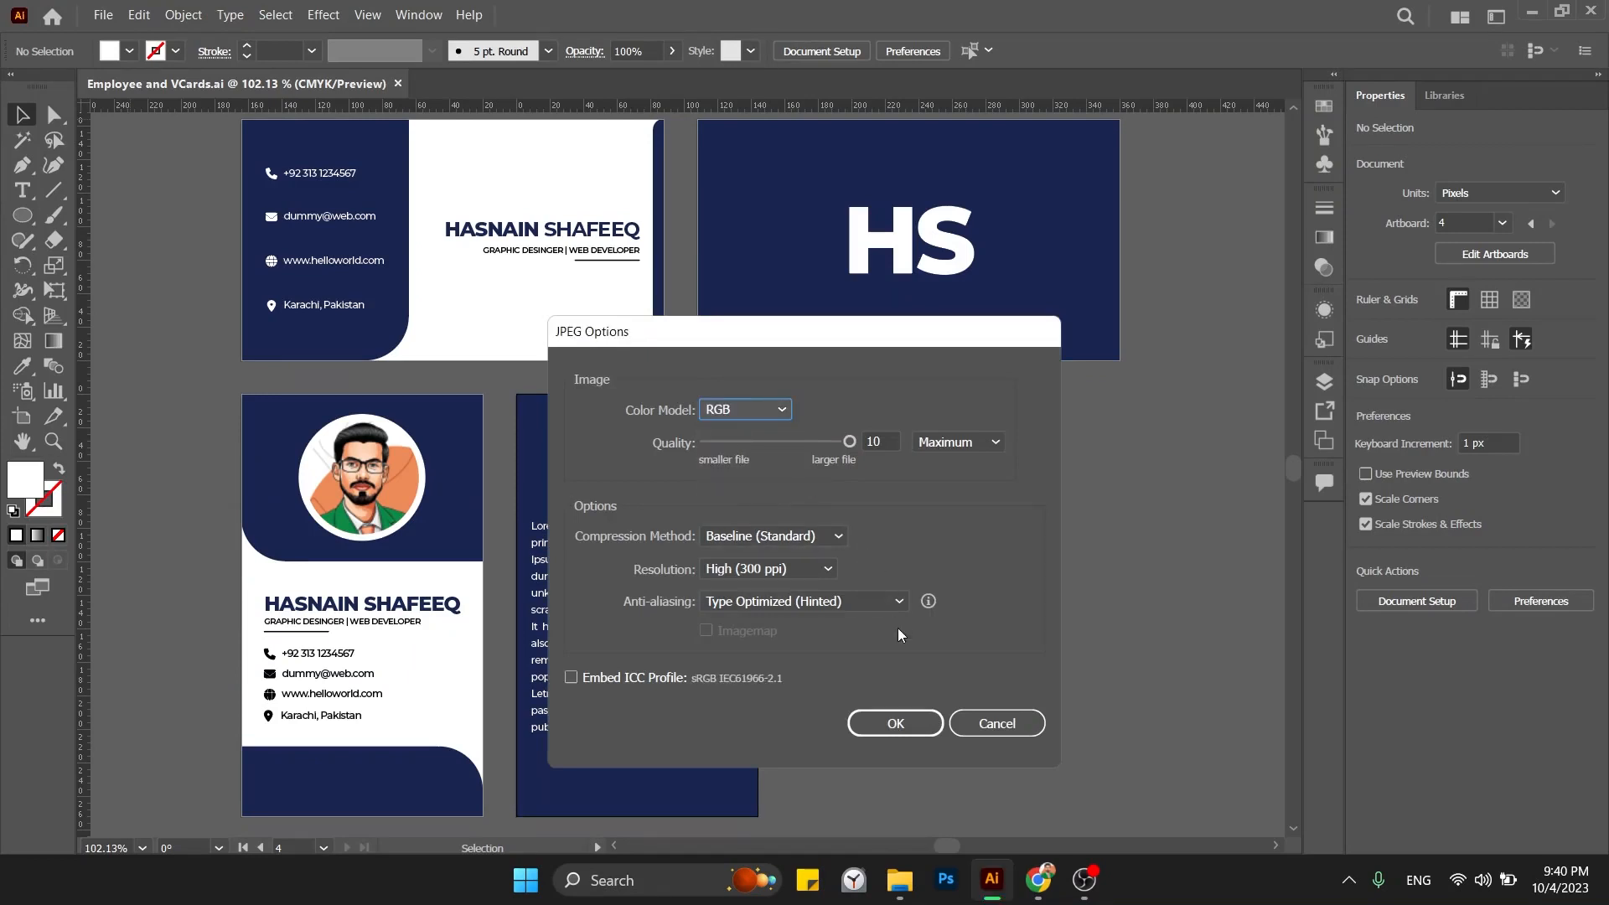
click(929, 722)
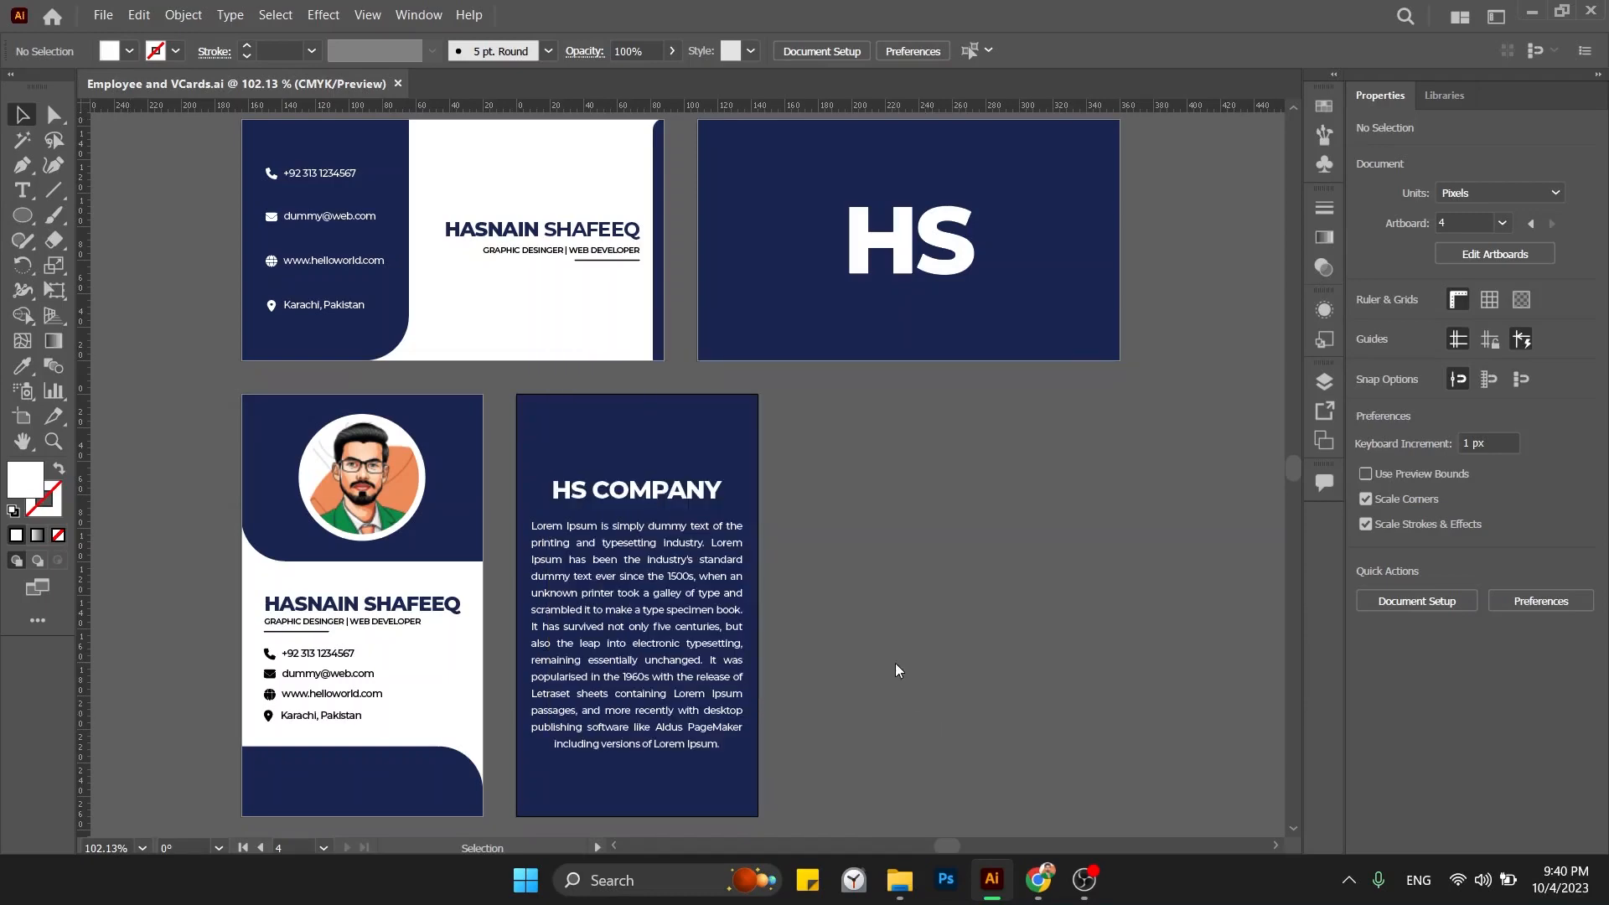
key(super+d)
Preview an exported card JPEG on the desktop, then close it.
click(66, 258)
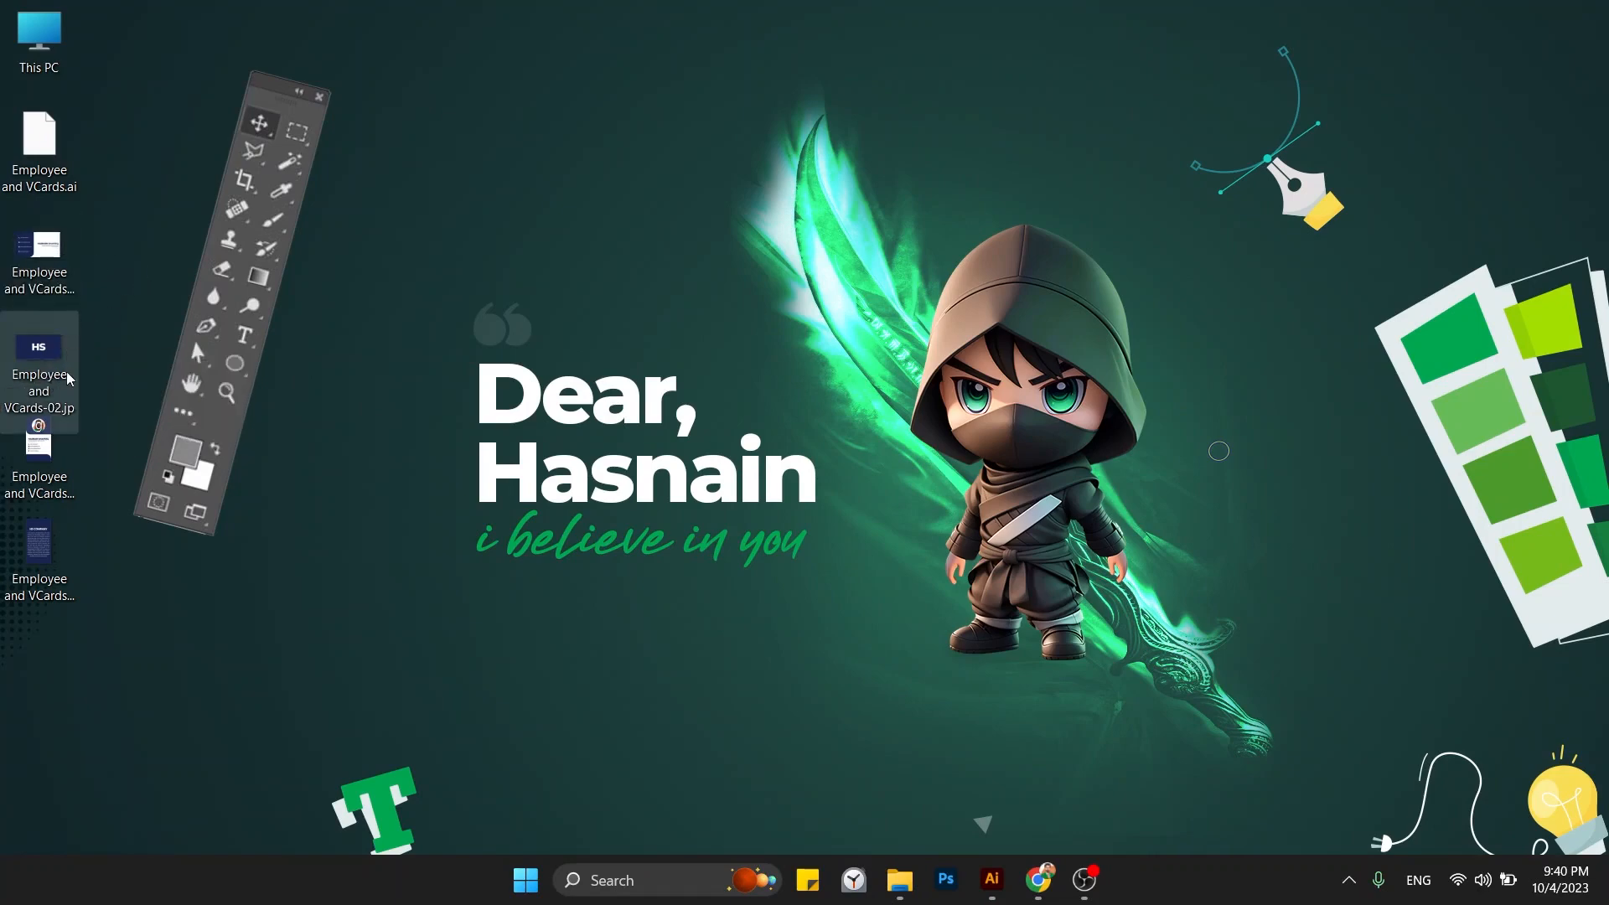
double_click(42, 372)
key(alt+F4)
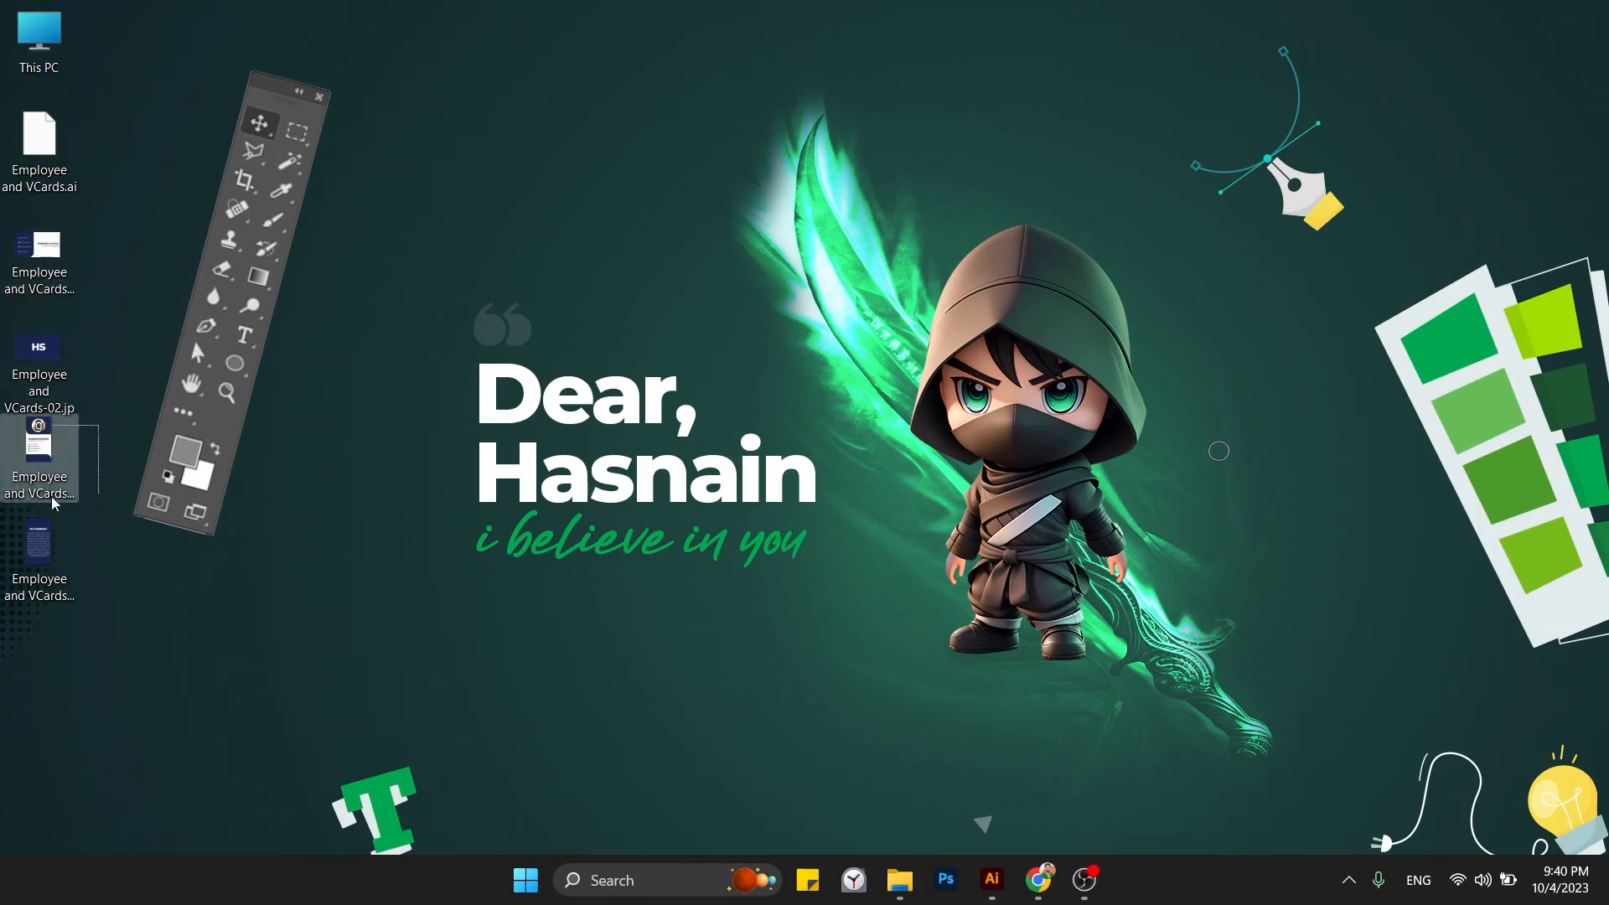
Reopen and close Employee and VCards.ai, then select the four exported JPEGs together.
double_click(34, 178)
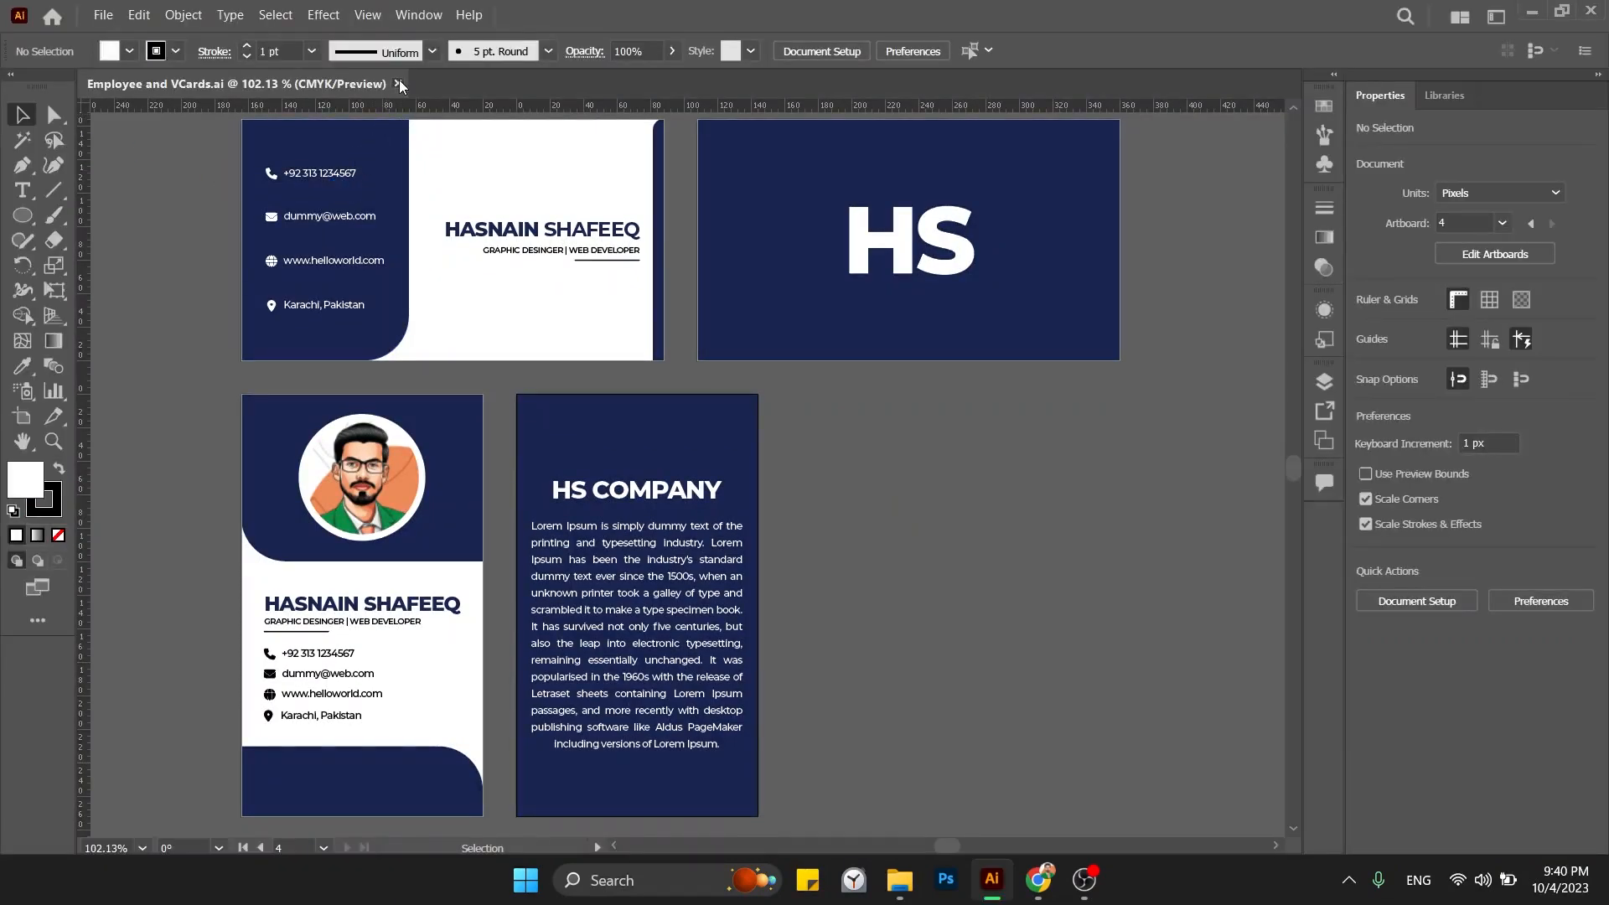
click(398, 83)
key(super+d)
double_click(41, 153)
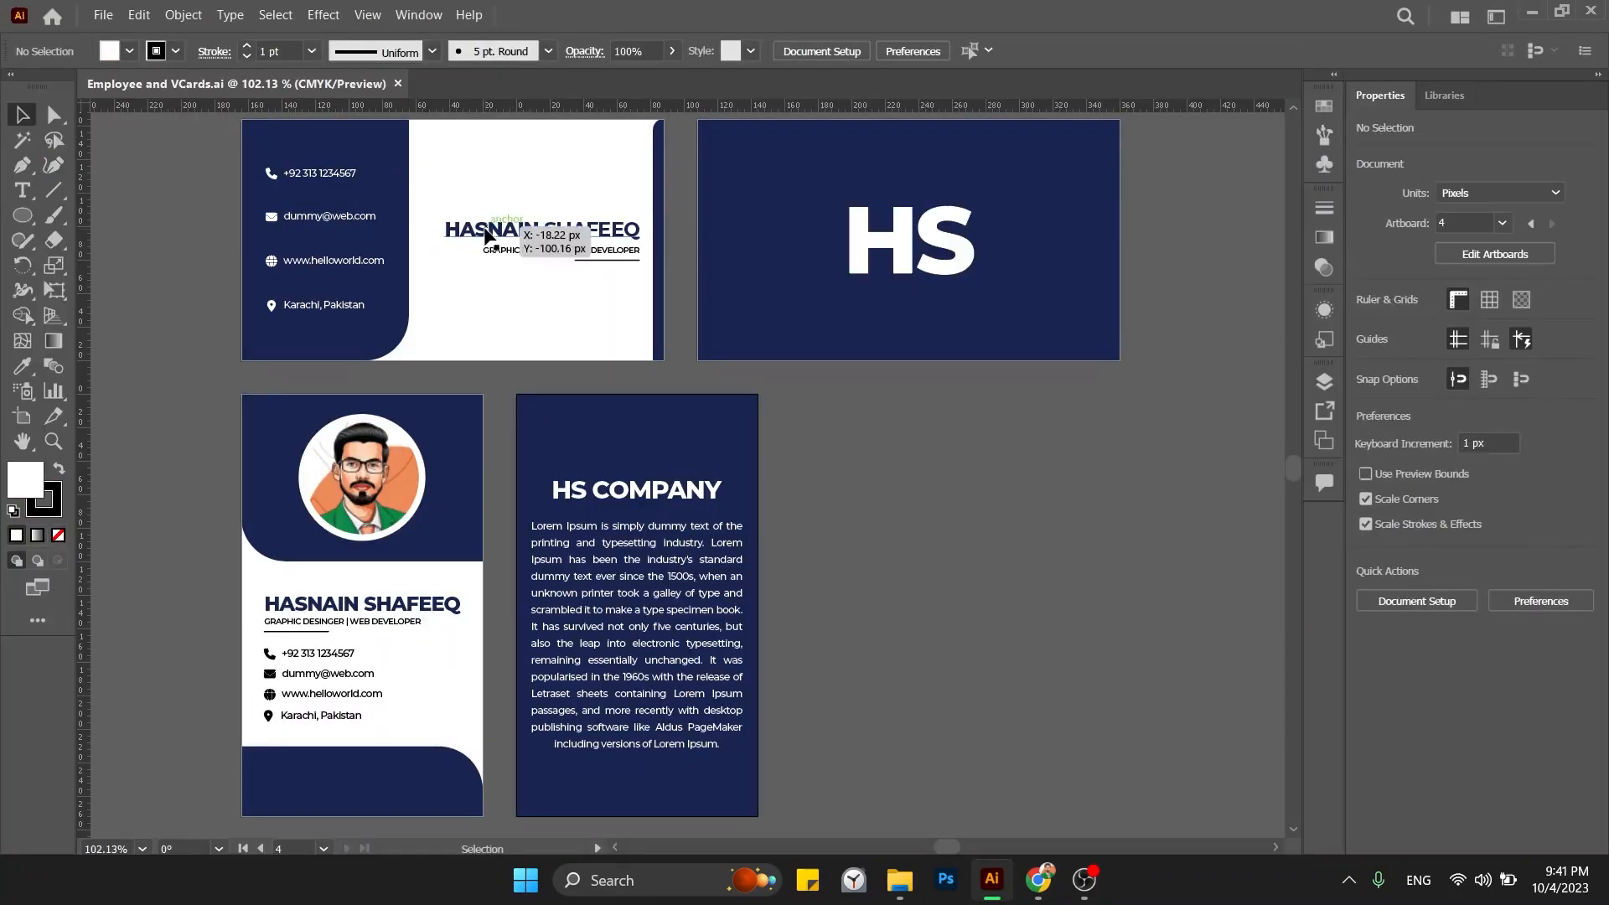
key(ctrl+w)
key(super+d)
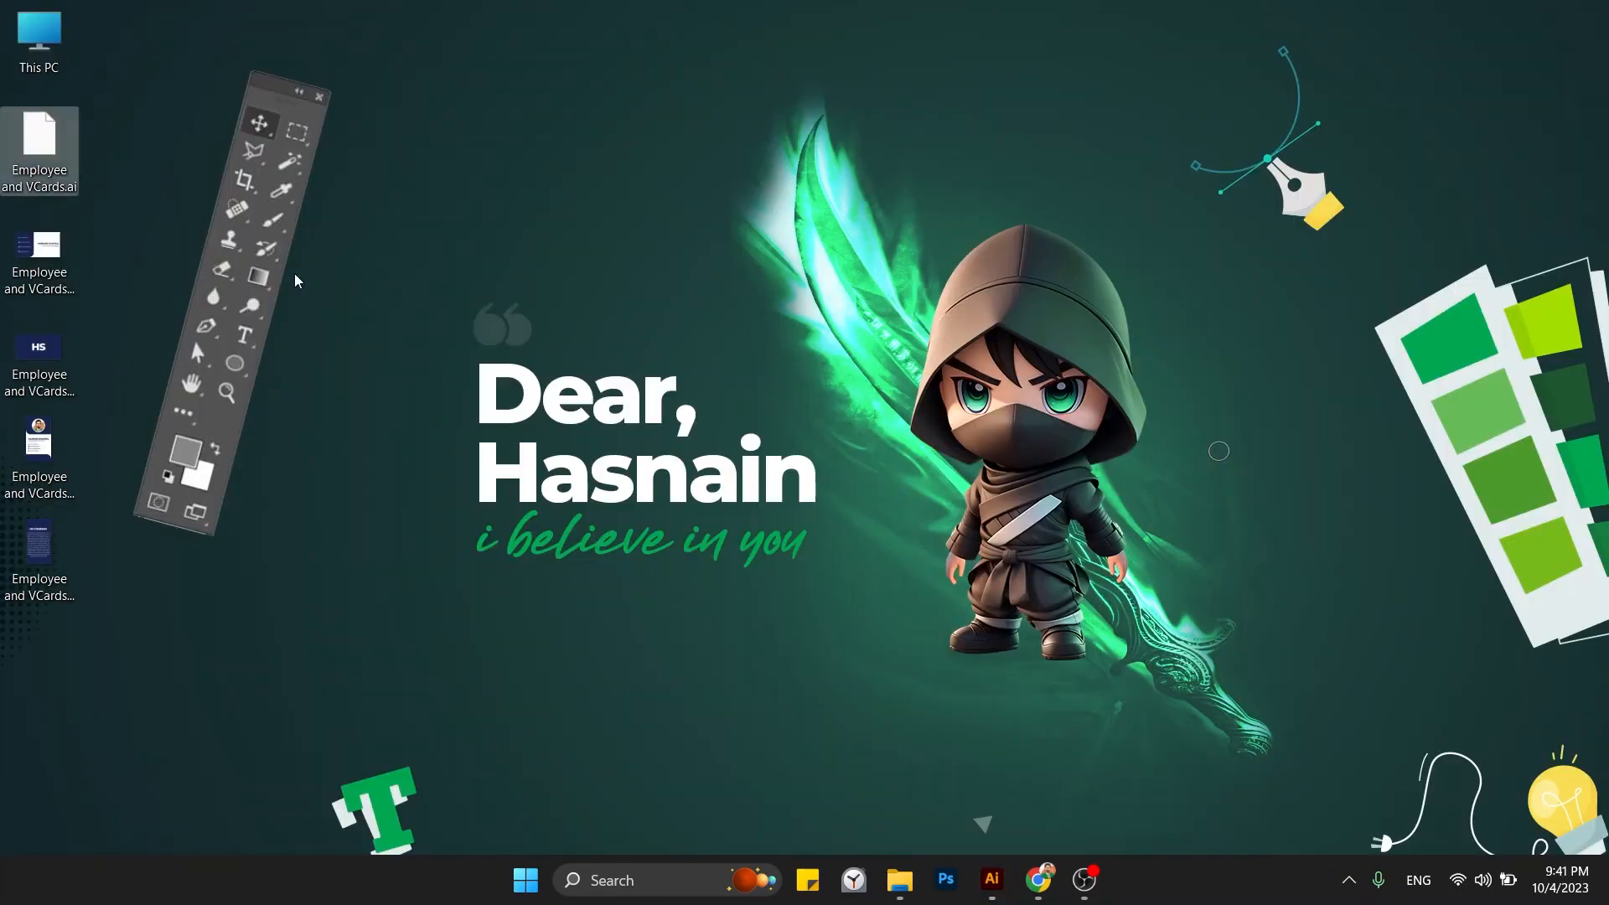
drag(135, 252, 34, 579)
key(Return)
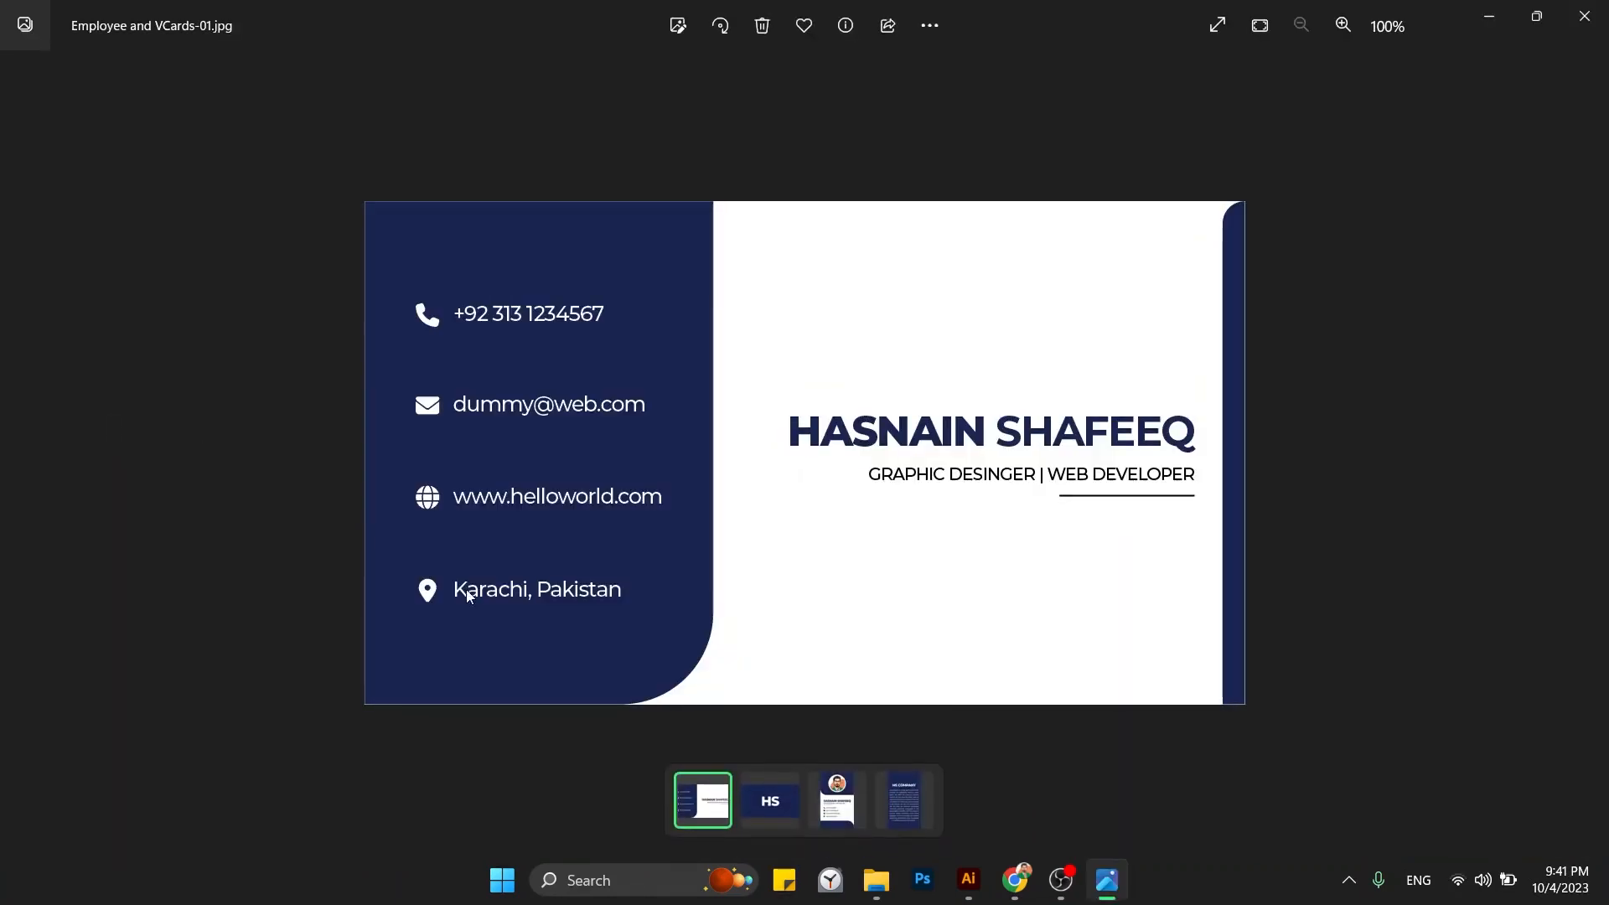
click(761, 798)
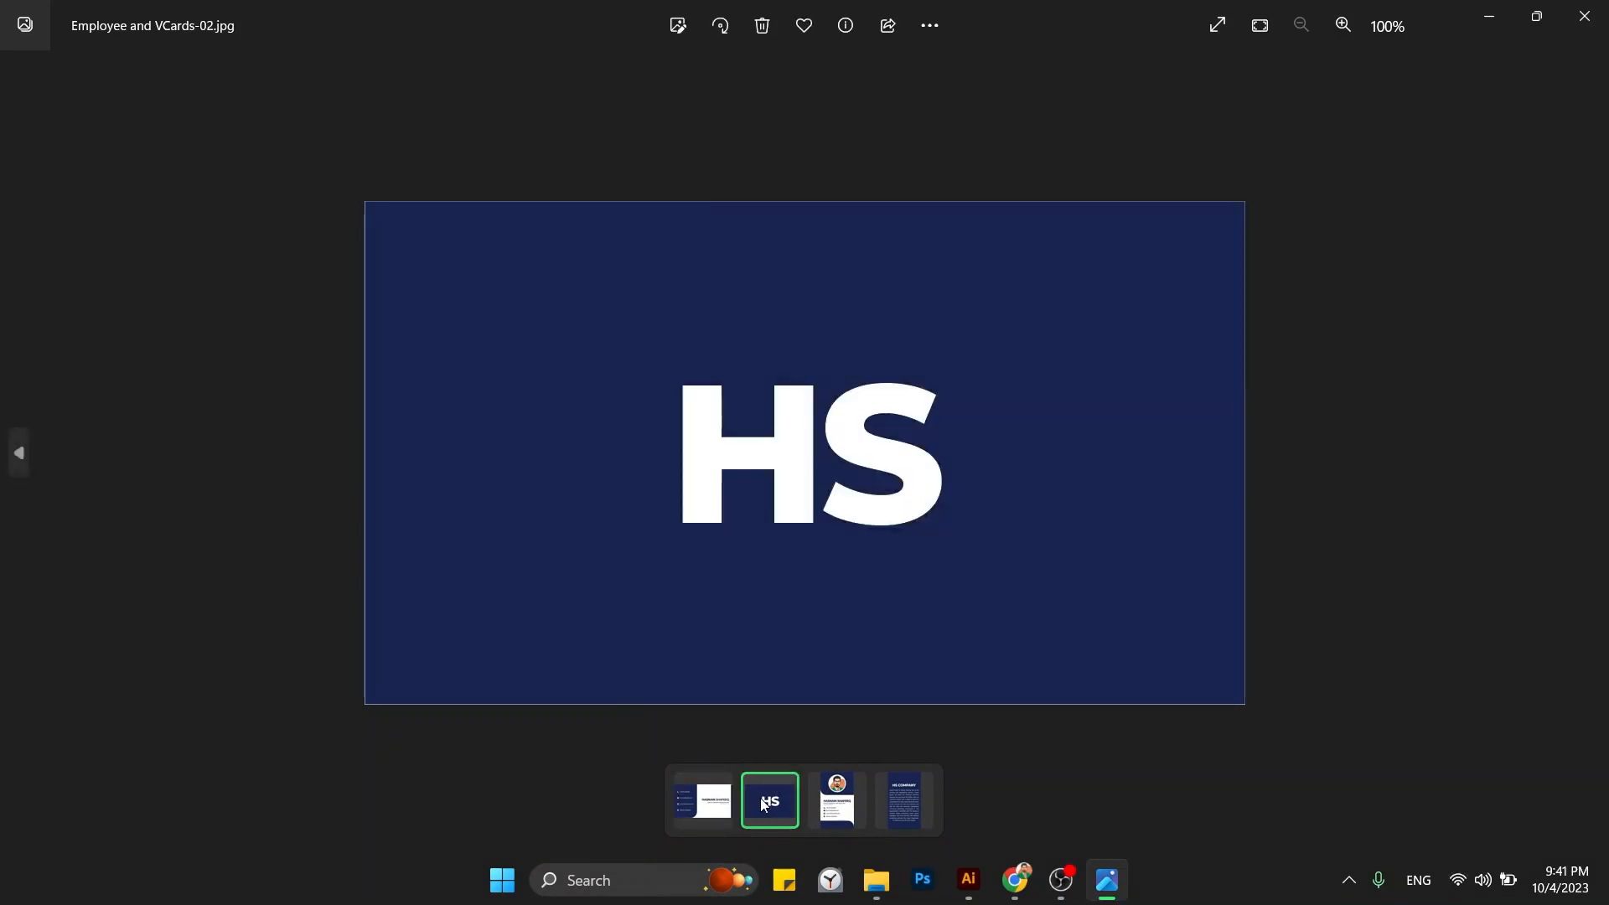
click(834, 803)
click(892, 808)
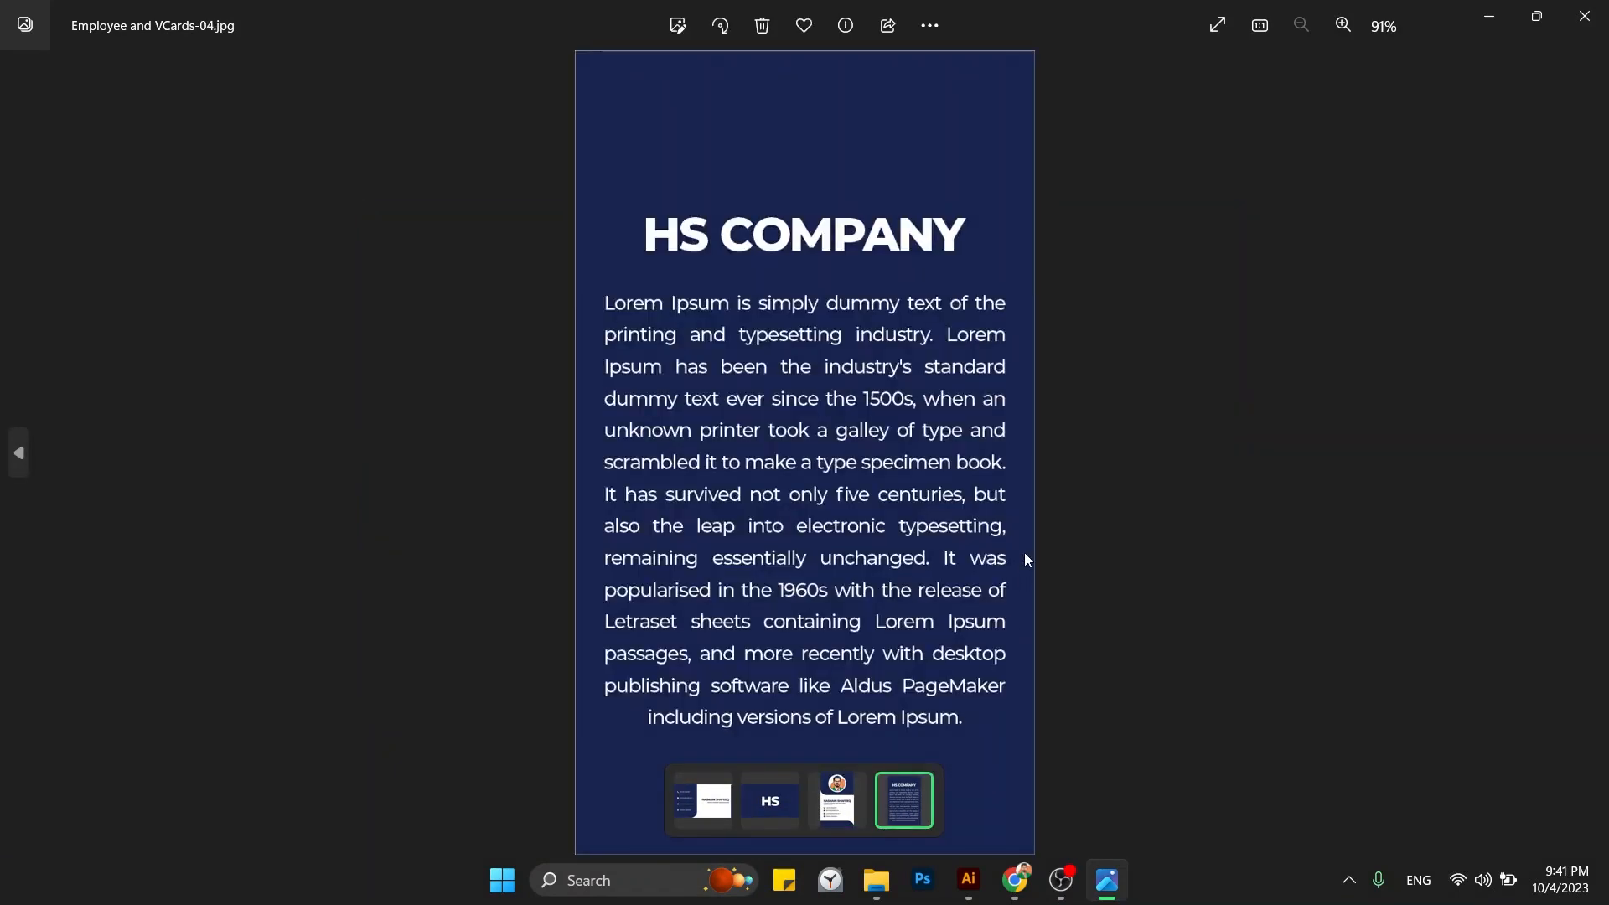
key(alt+F4)
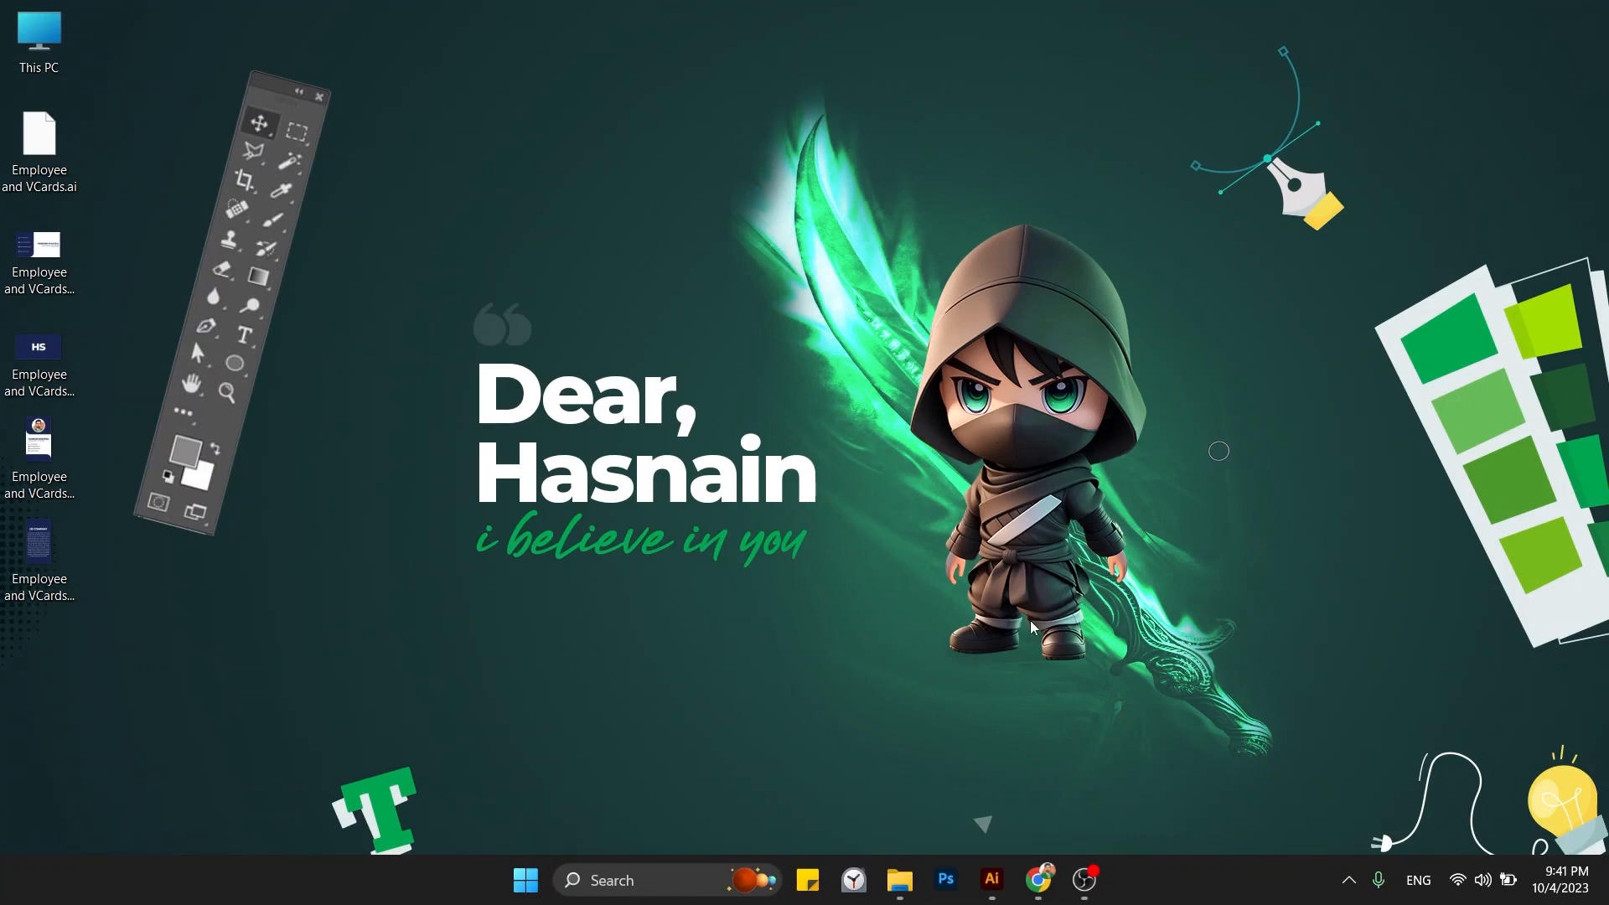
Reopen Employee and VCards.ai from the desktop and zoom out to view all four artboards.
click(996, 890)
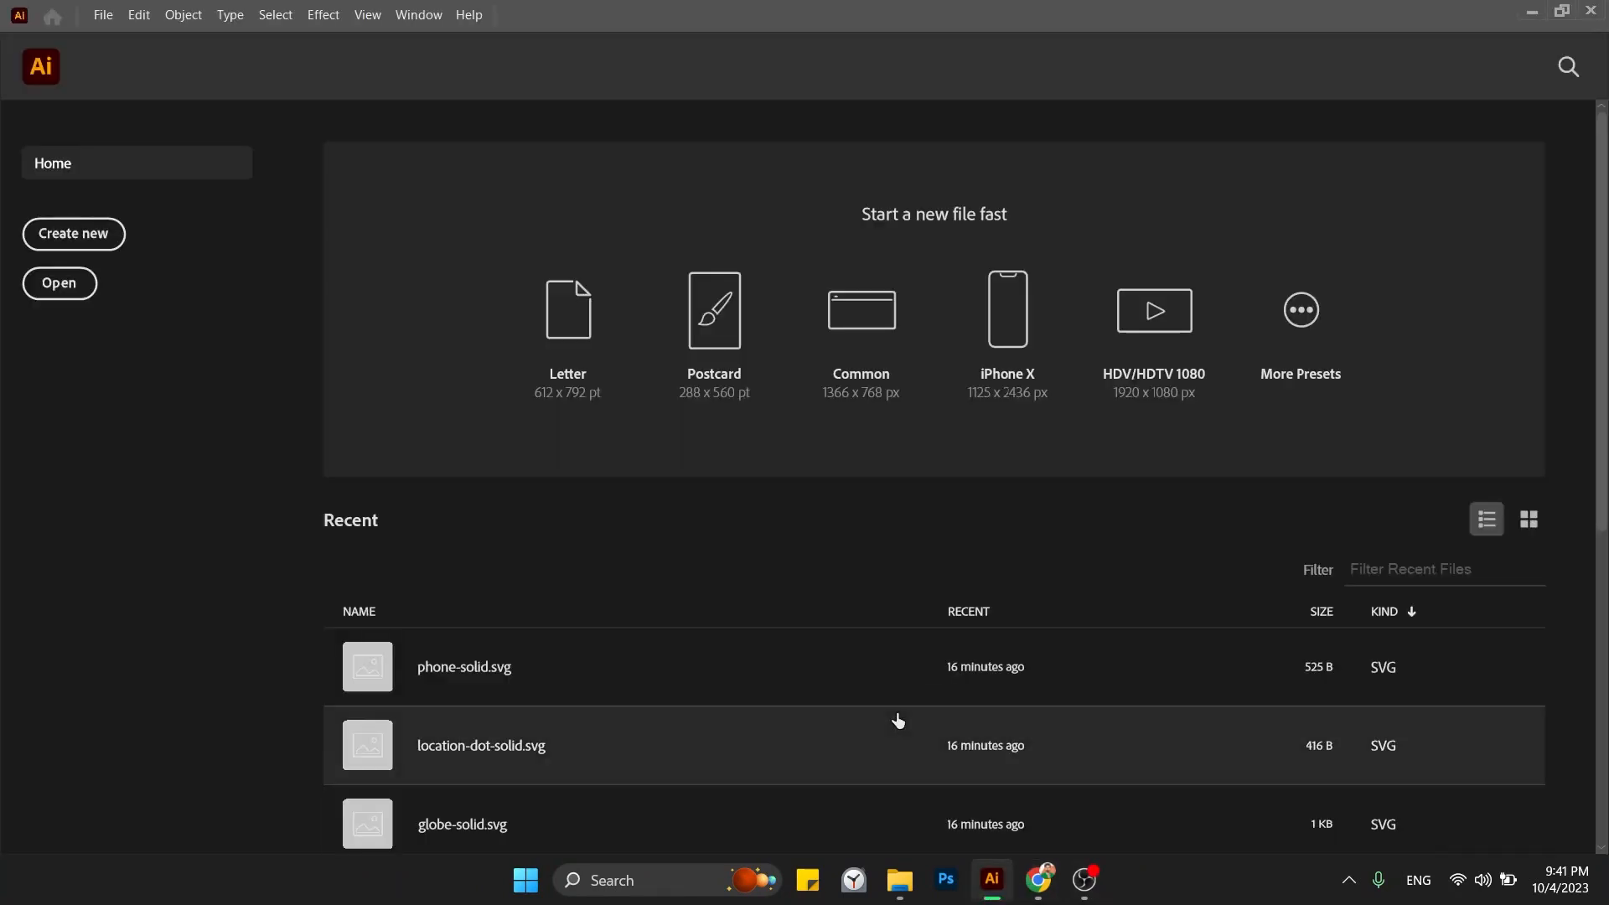
key(super+d)
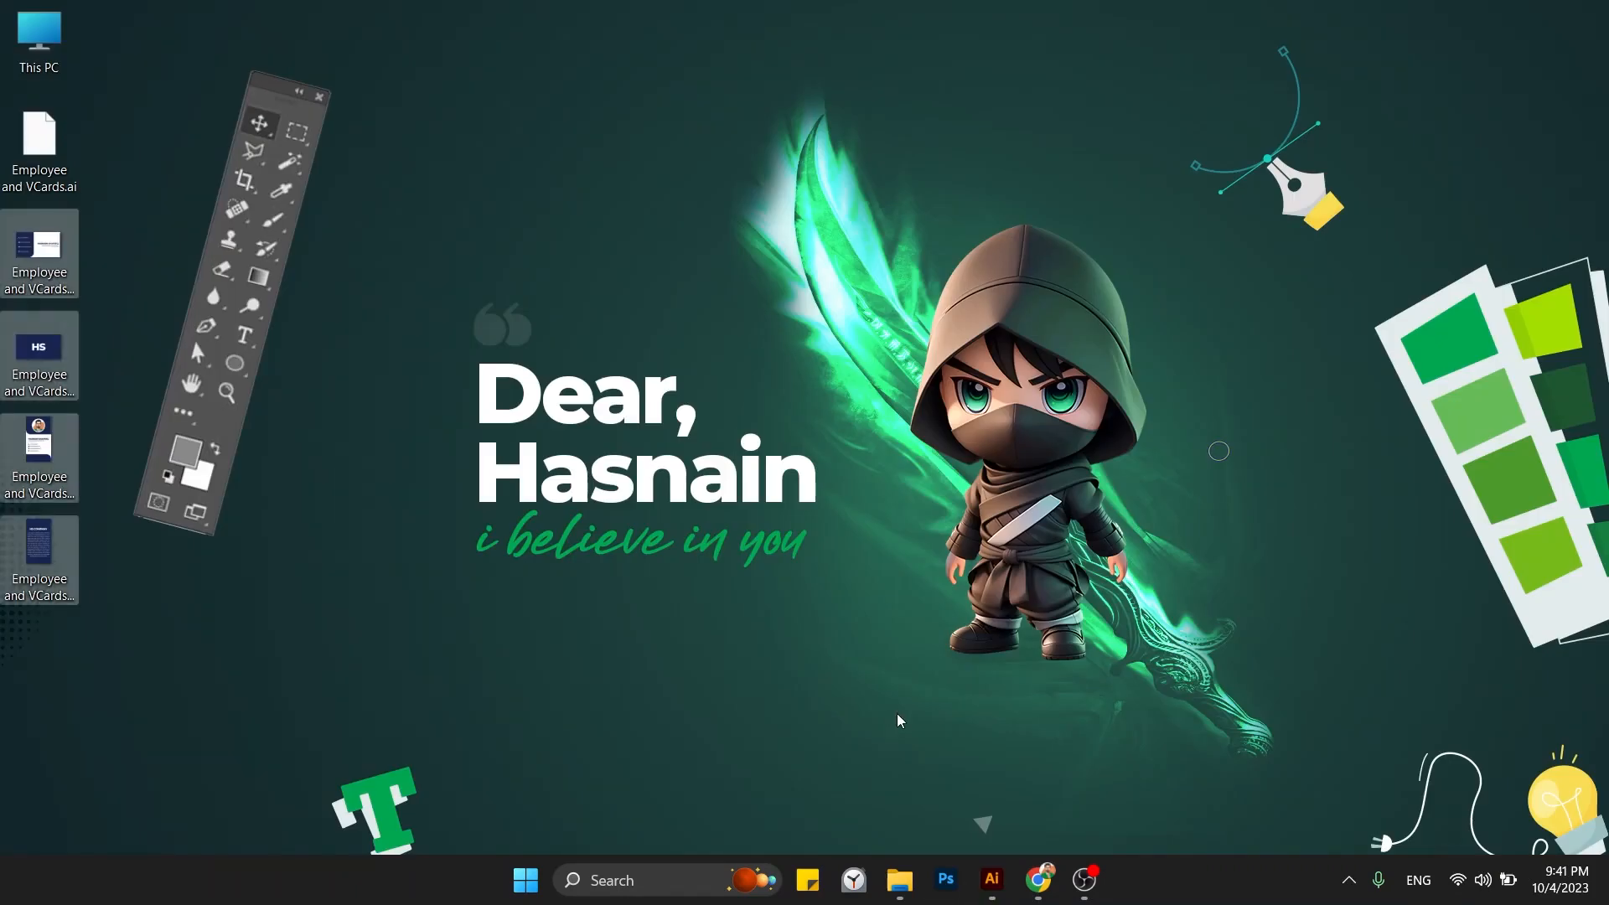
key(Home)
key(Down)
key(Return)
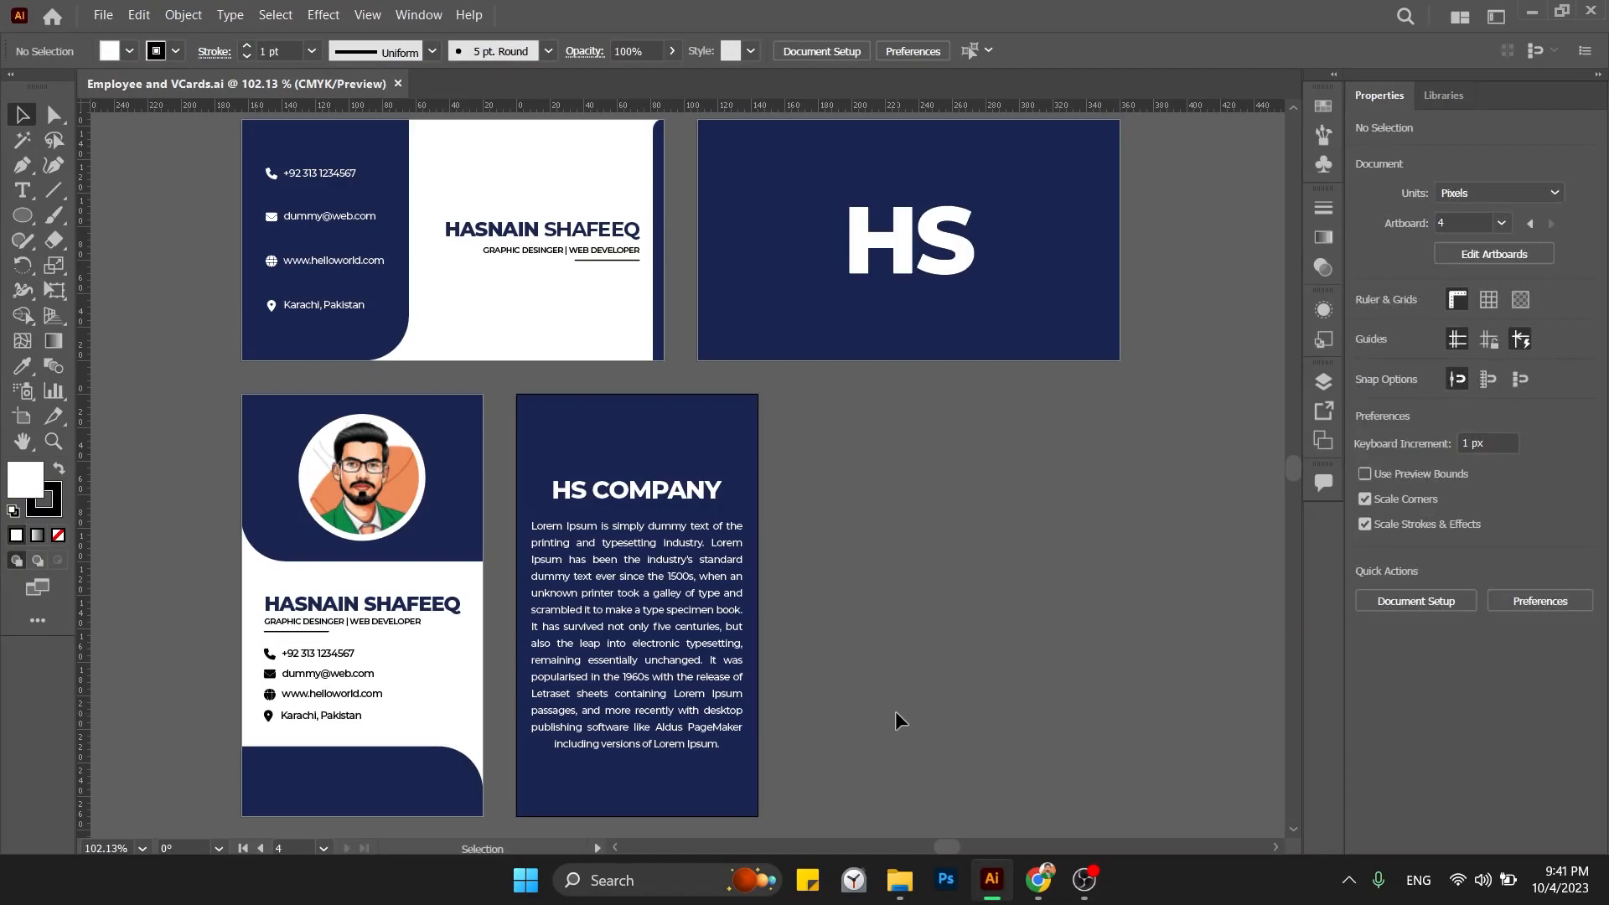
key(ctrl+1)
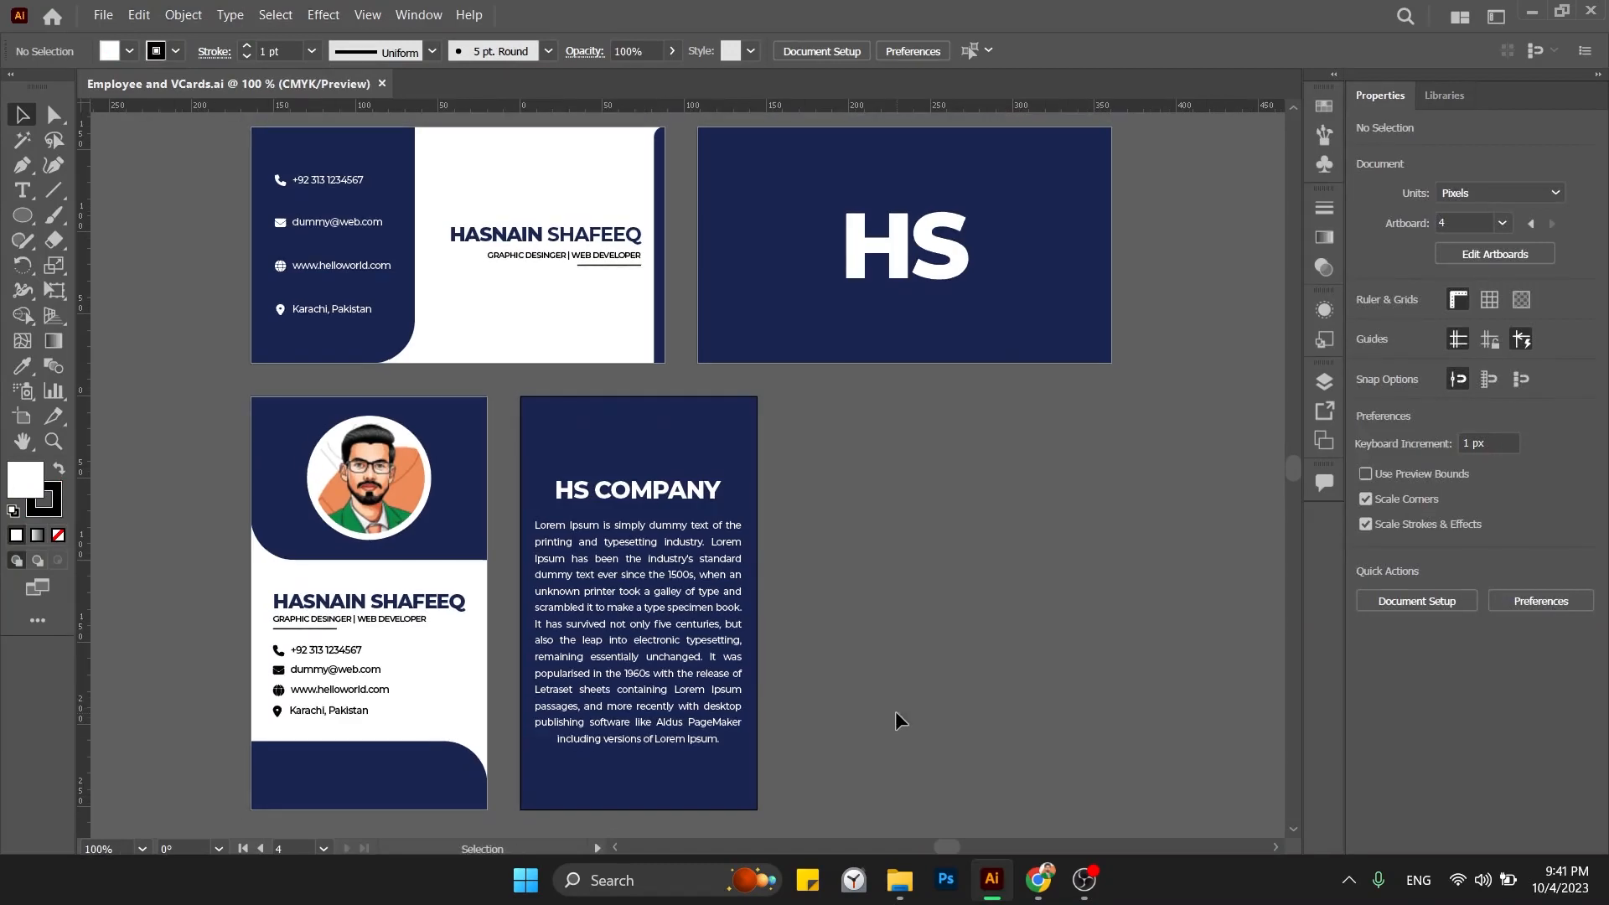
key(ctrl+minus)
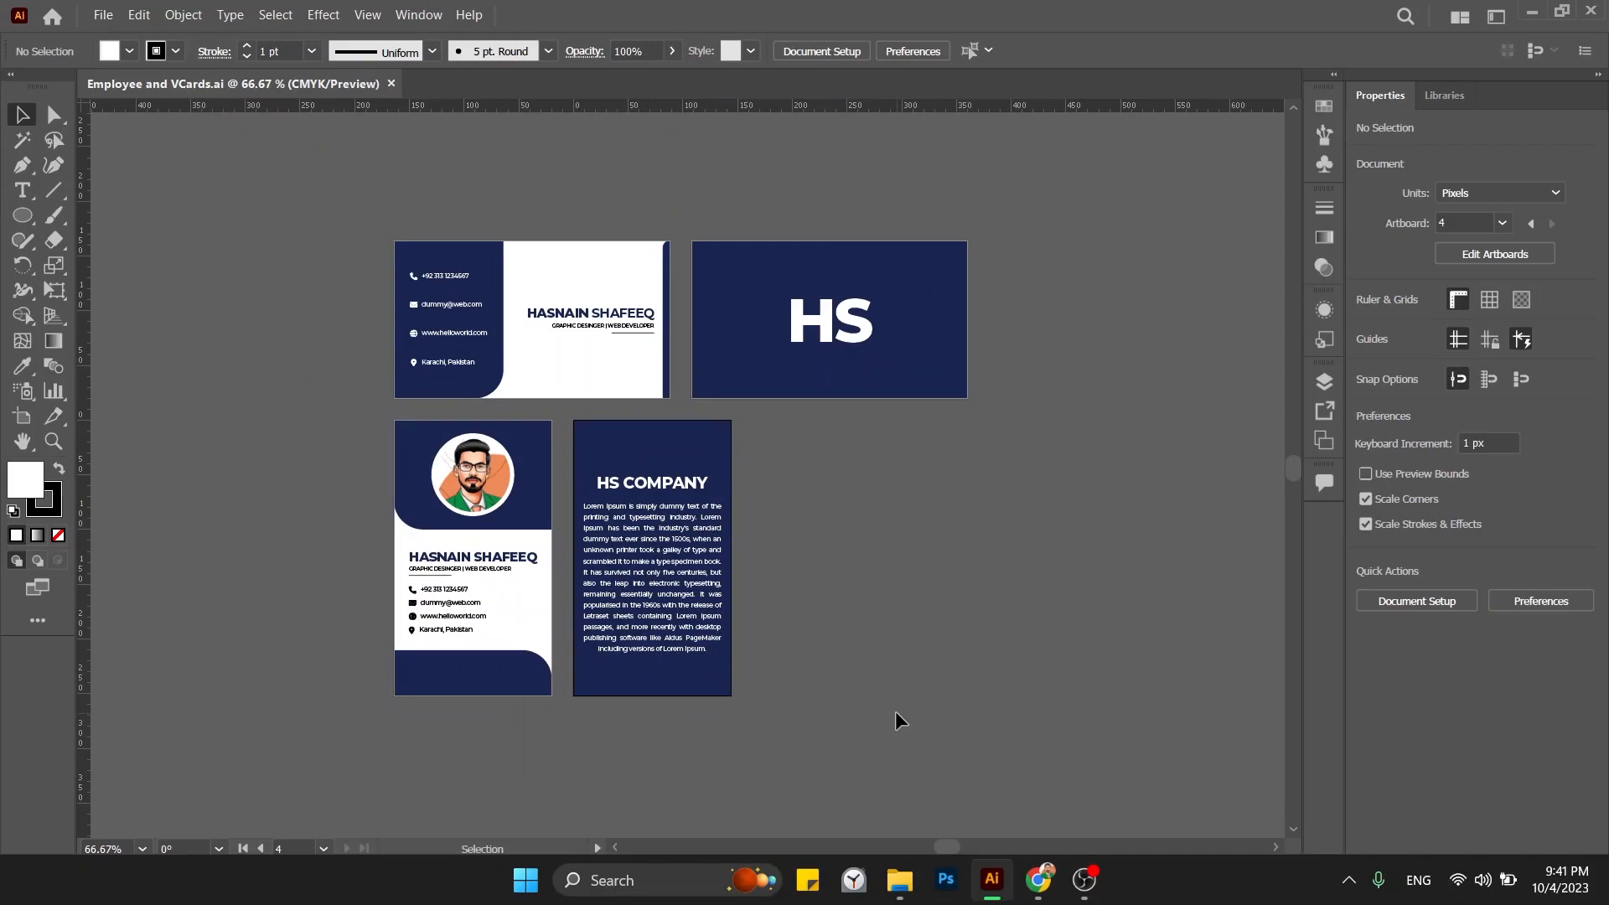
Close the Employee and VCards document and select the .ai file plus four card JPEGs on the desktop.
key(super+d)
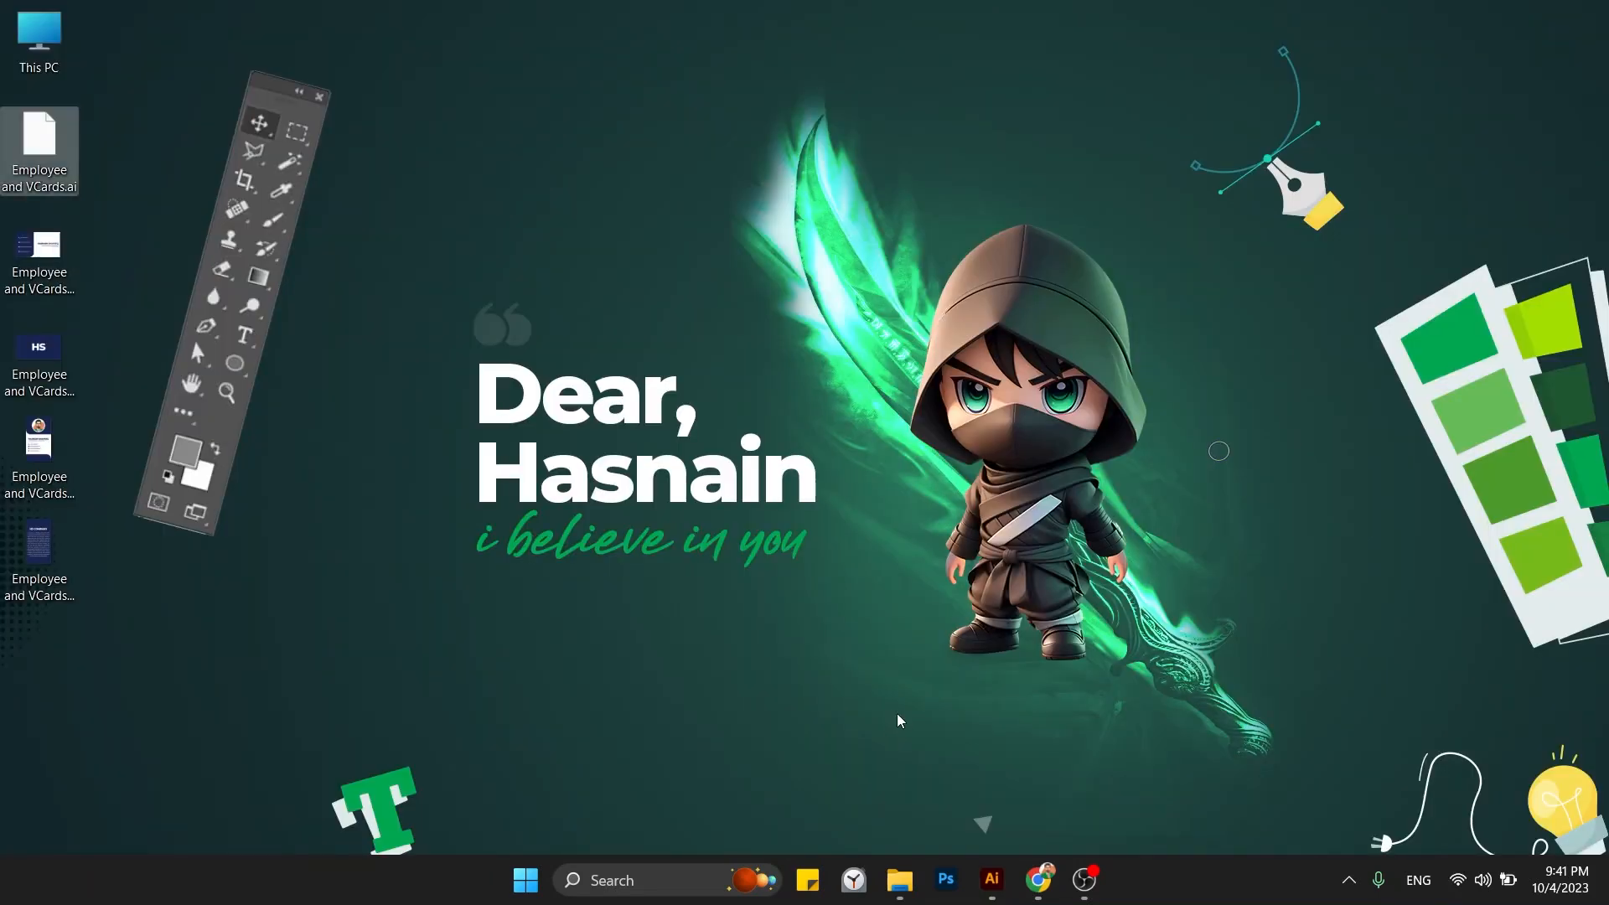
key(super+d)
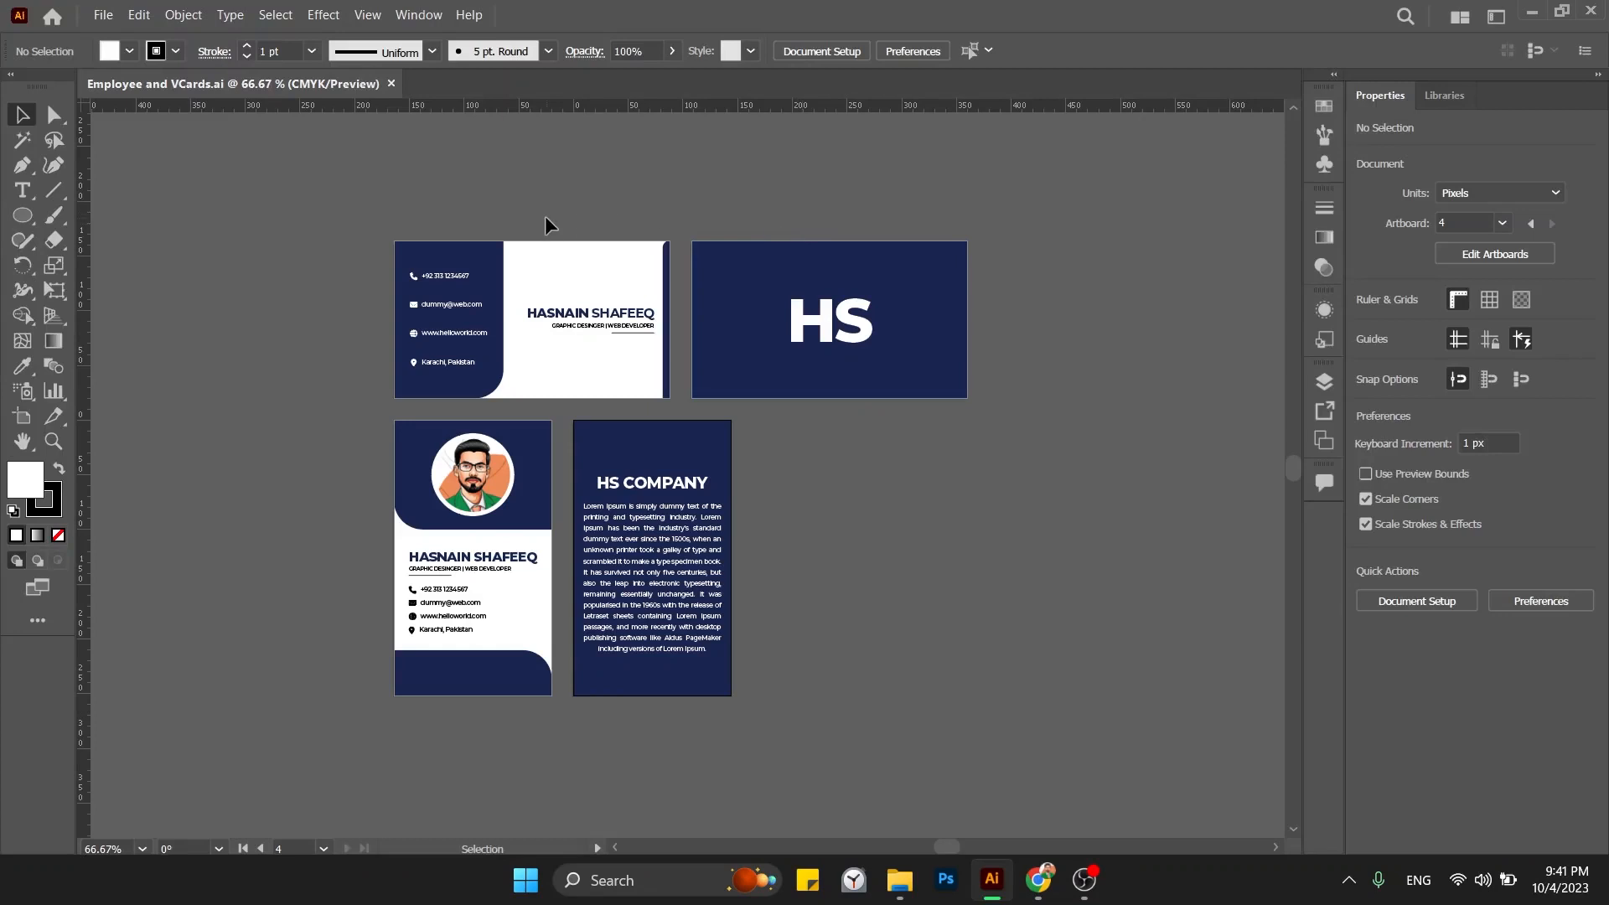
click(391, 84)
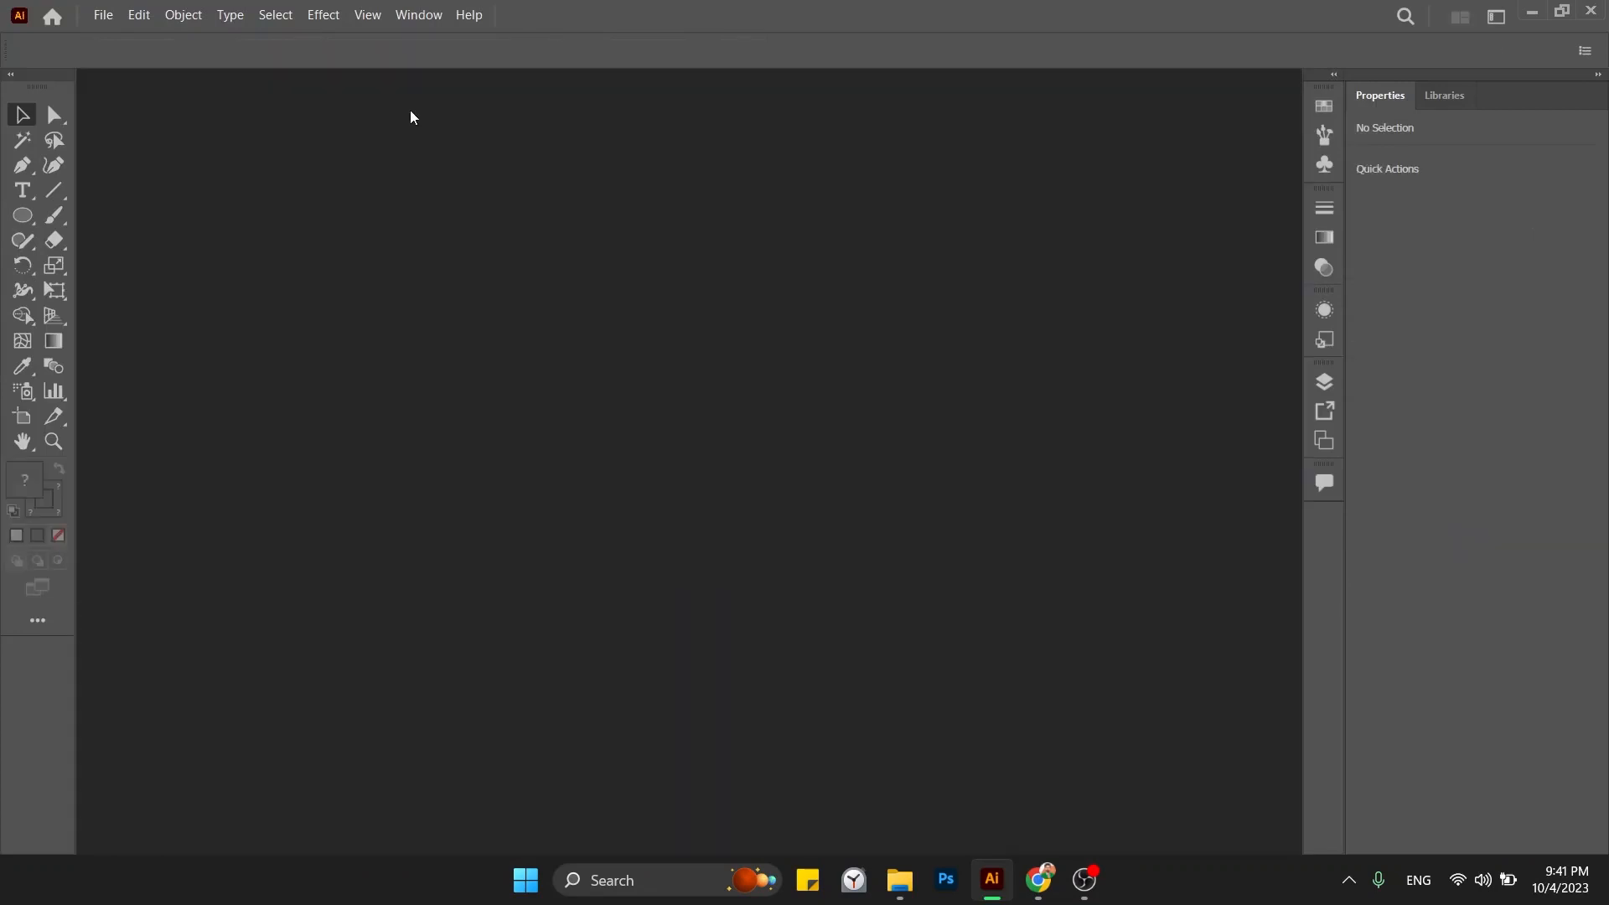
key(super+d)
drag(161, 114, 27, 566)
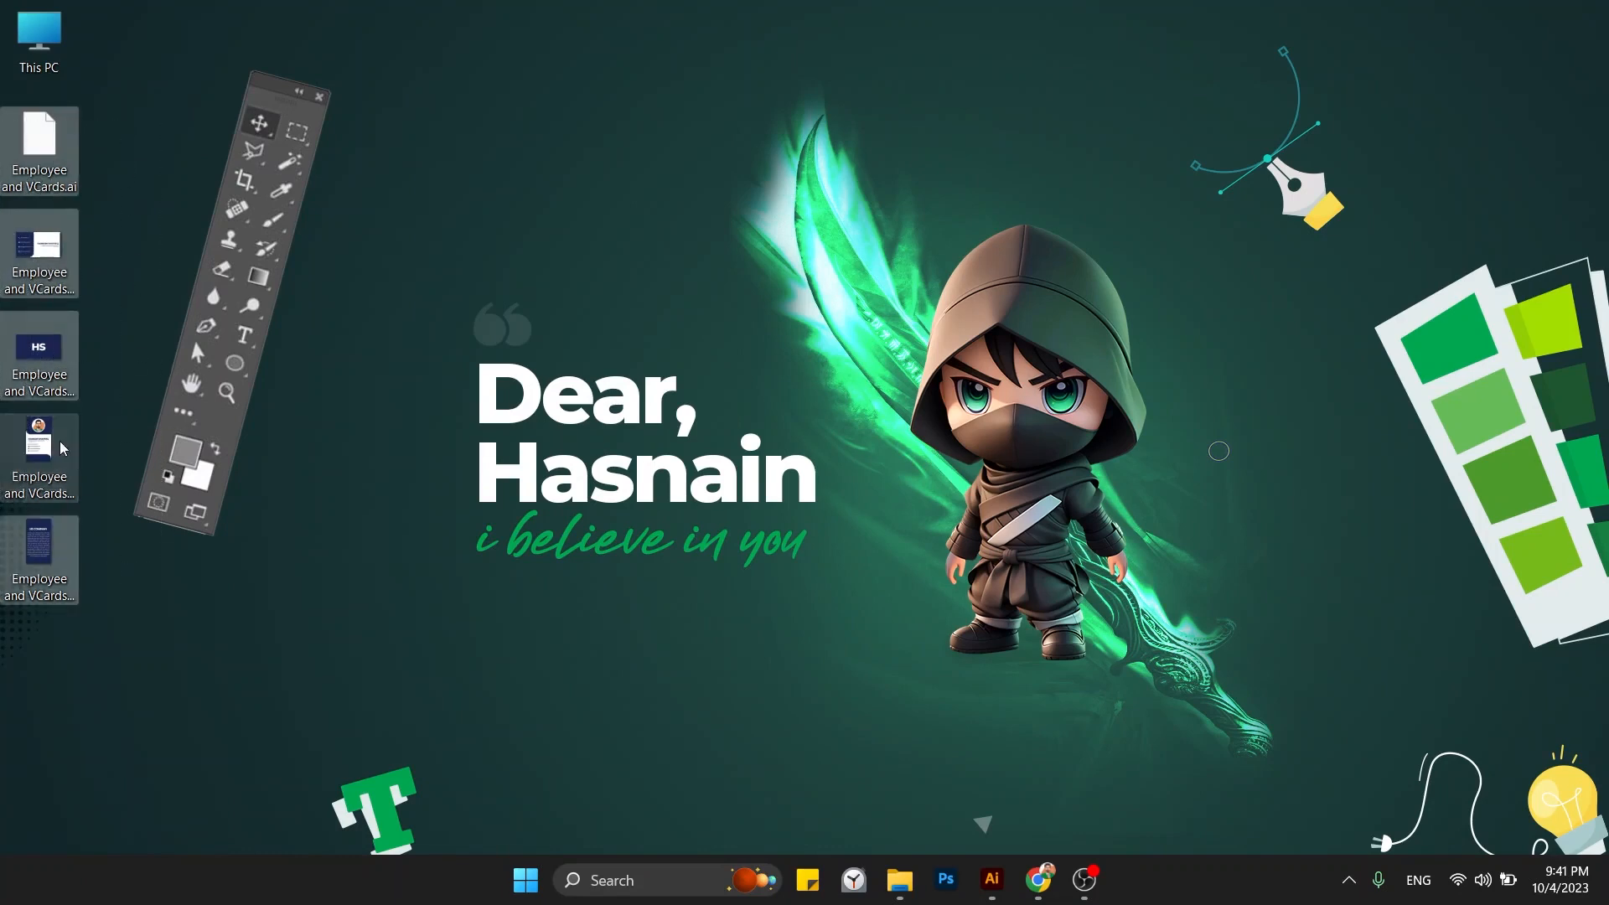
Add the selected card files to a ZIP-format archive, Desktop.zip, and select the new archive.
right_click(39, 149)
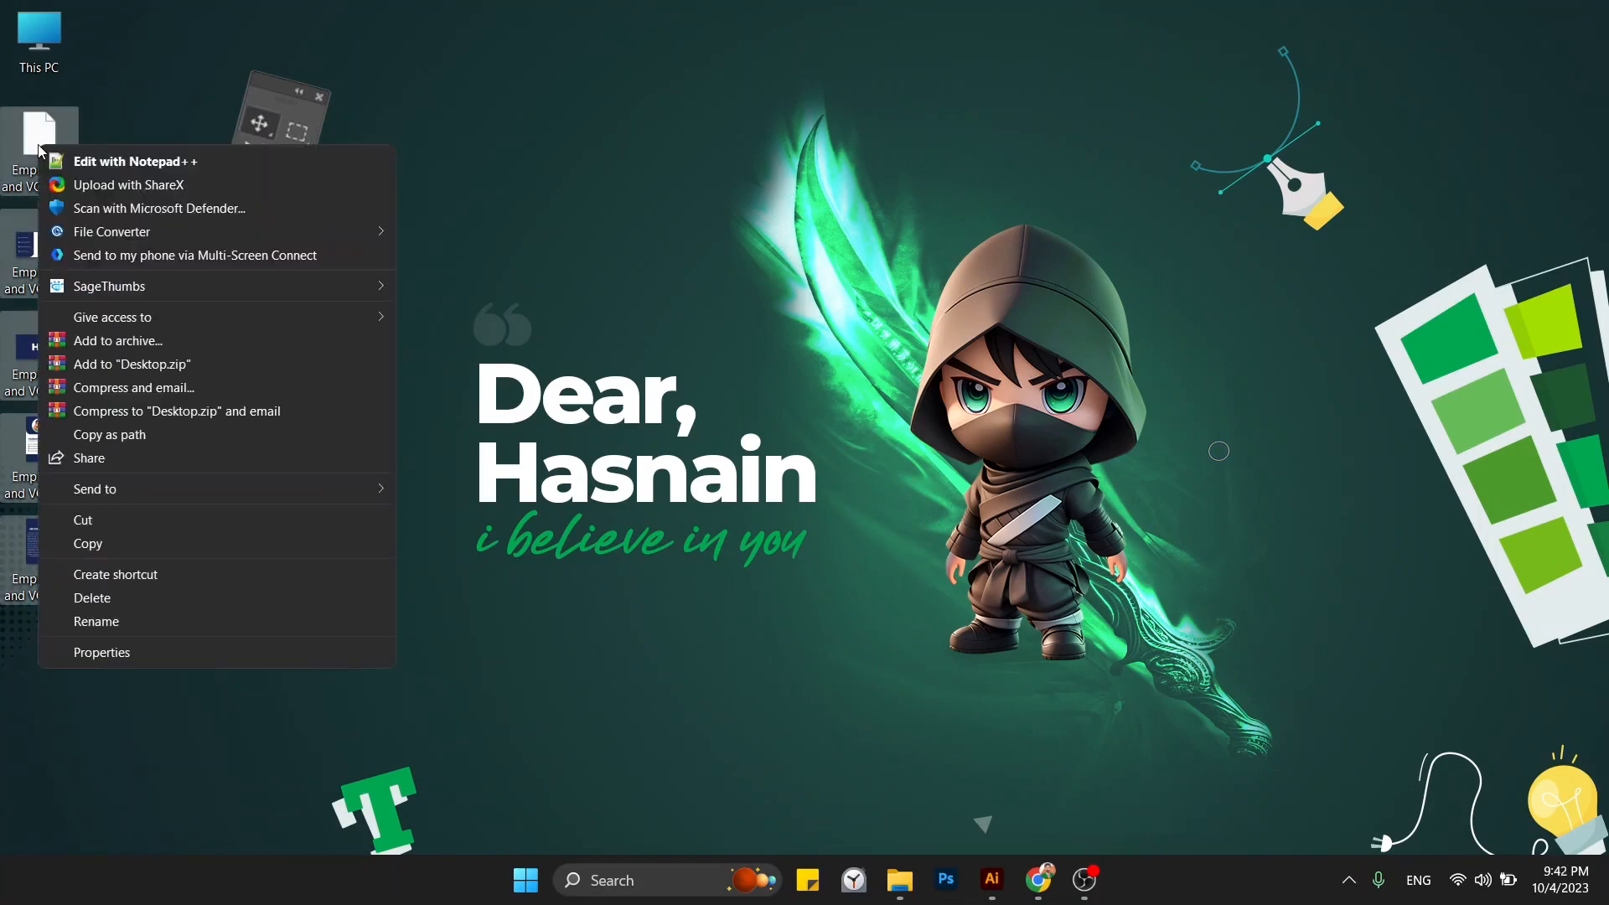
click(118, 342)
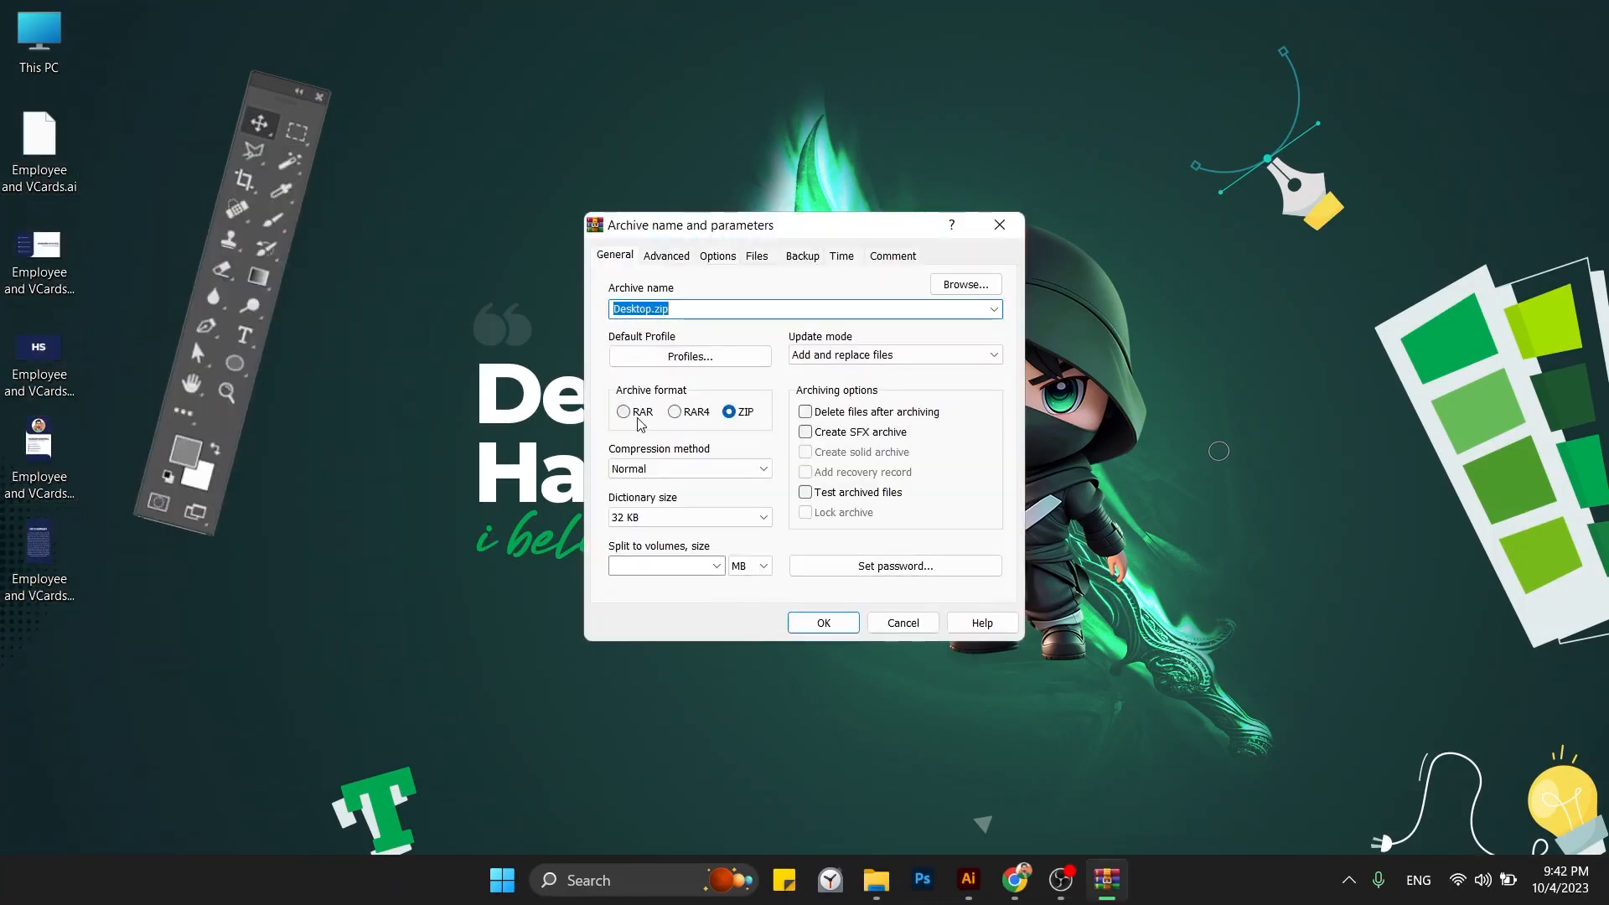
click(728, 411)
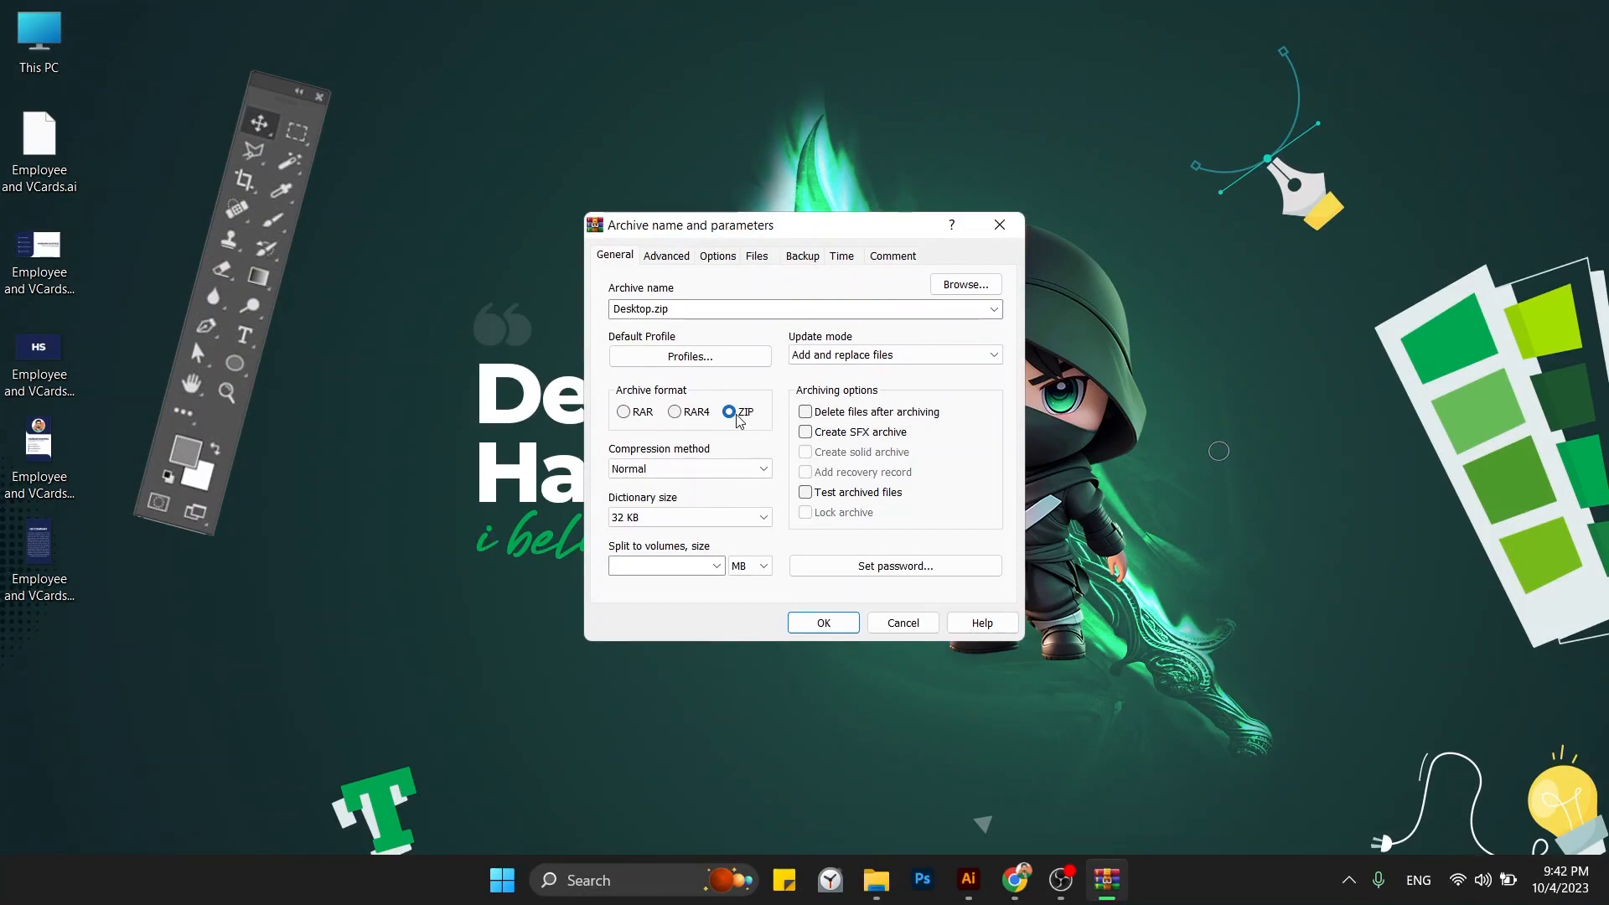
click(823, 623)
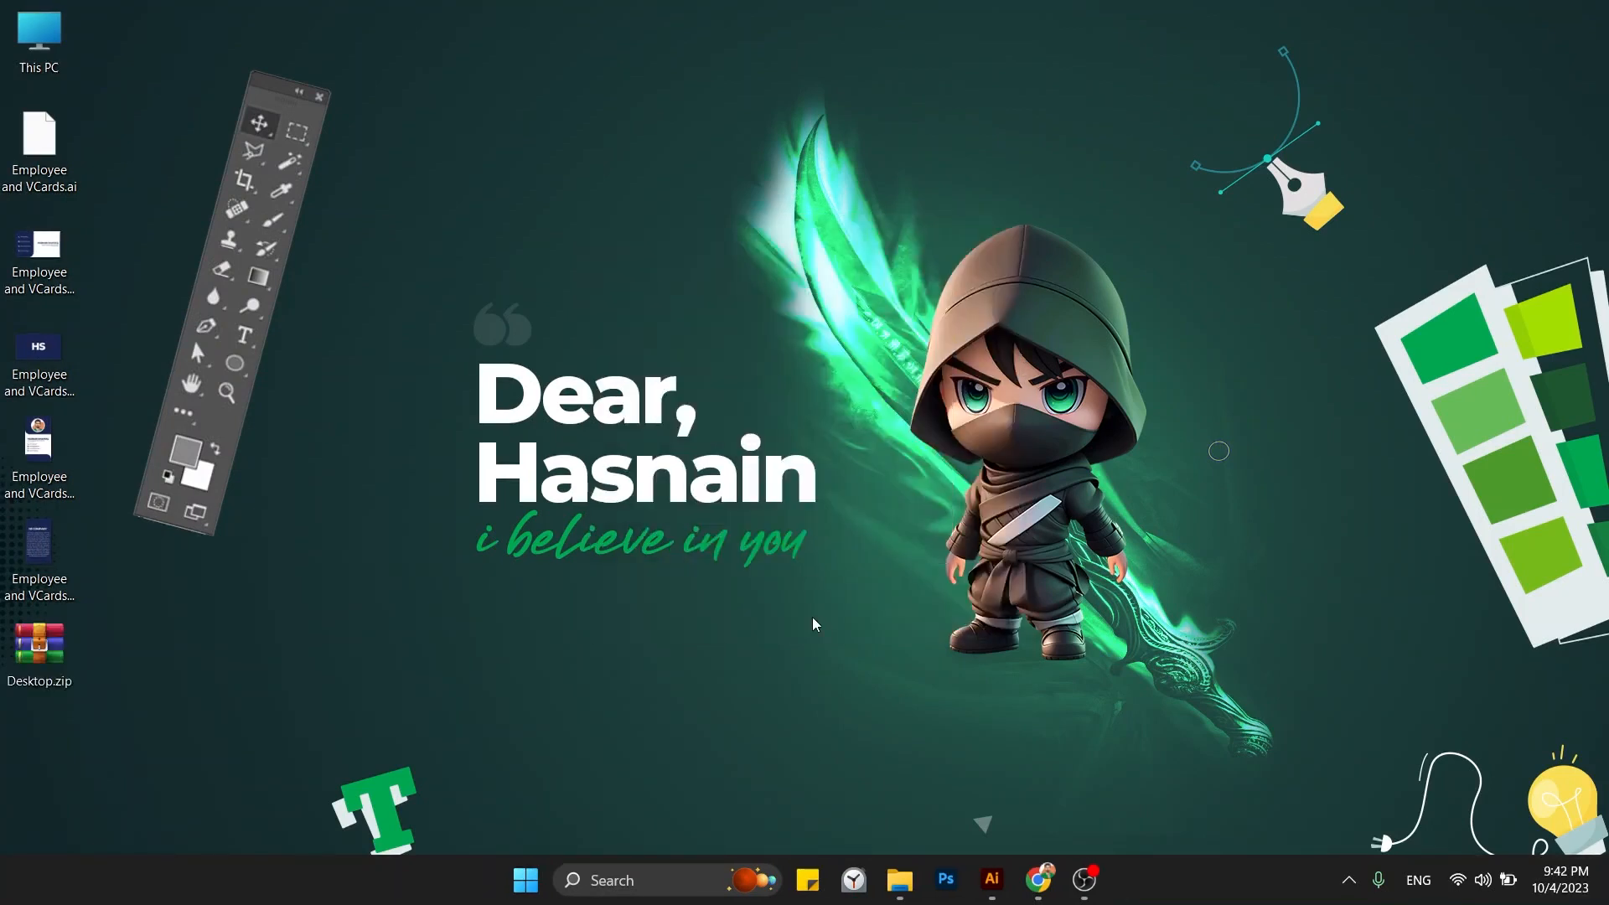
drag(172, 620, 63, 656)
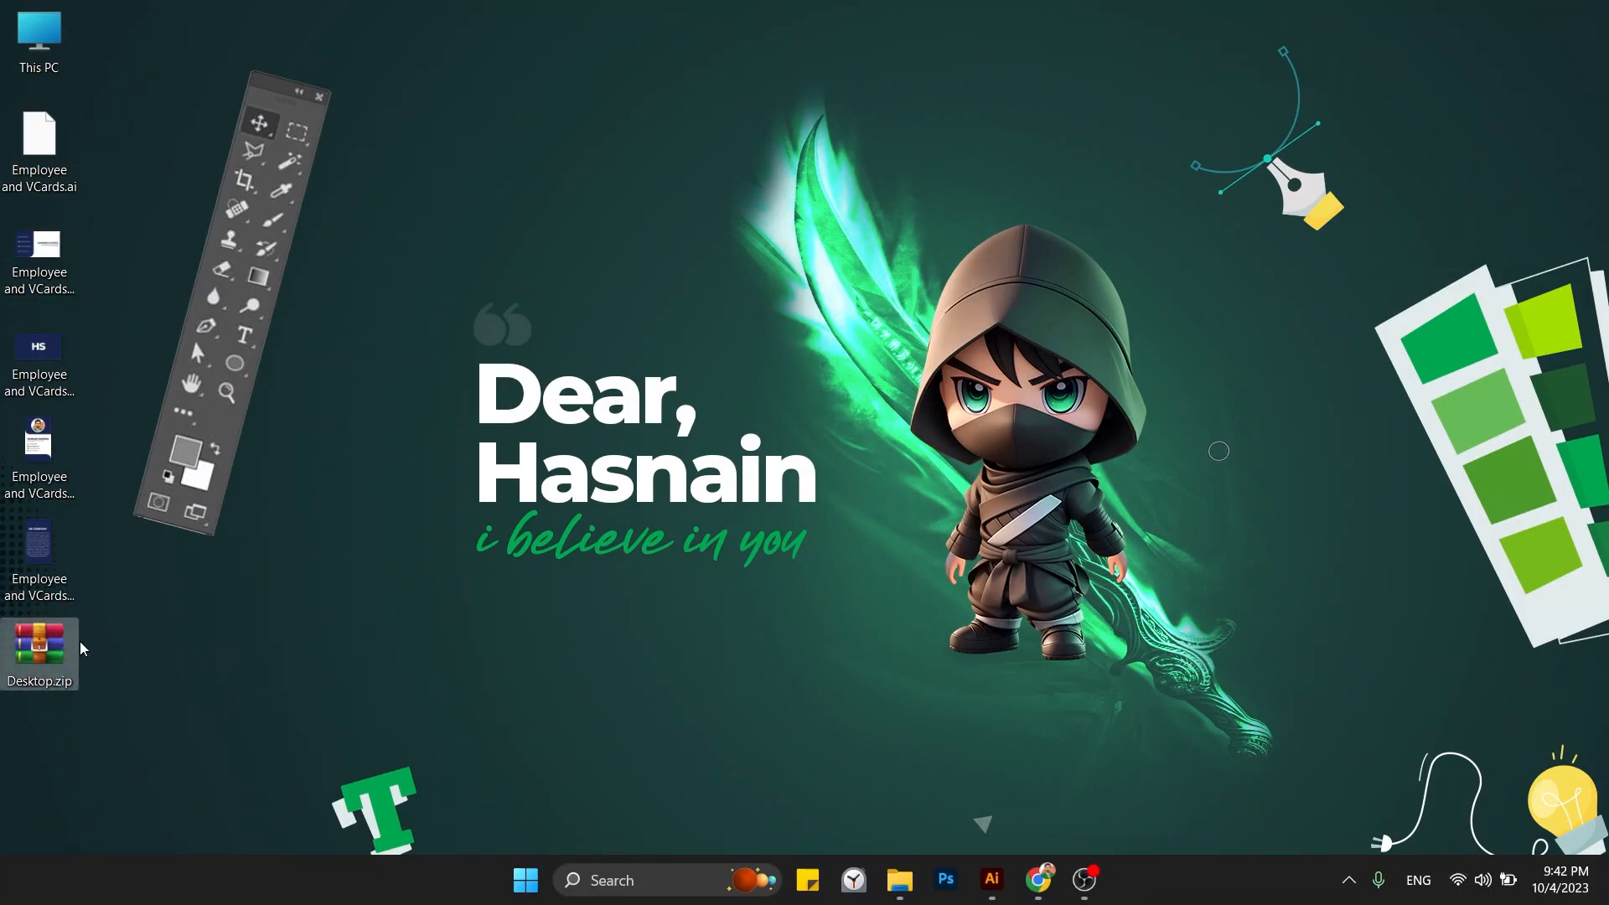
Launch WhatsApp through Windows search and look up the Bucket chat.
click(1029, 875)
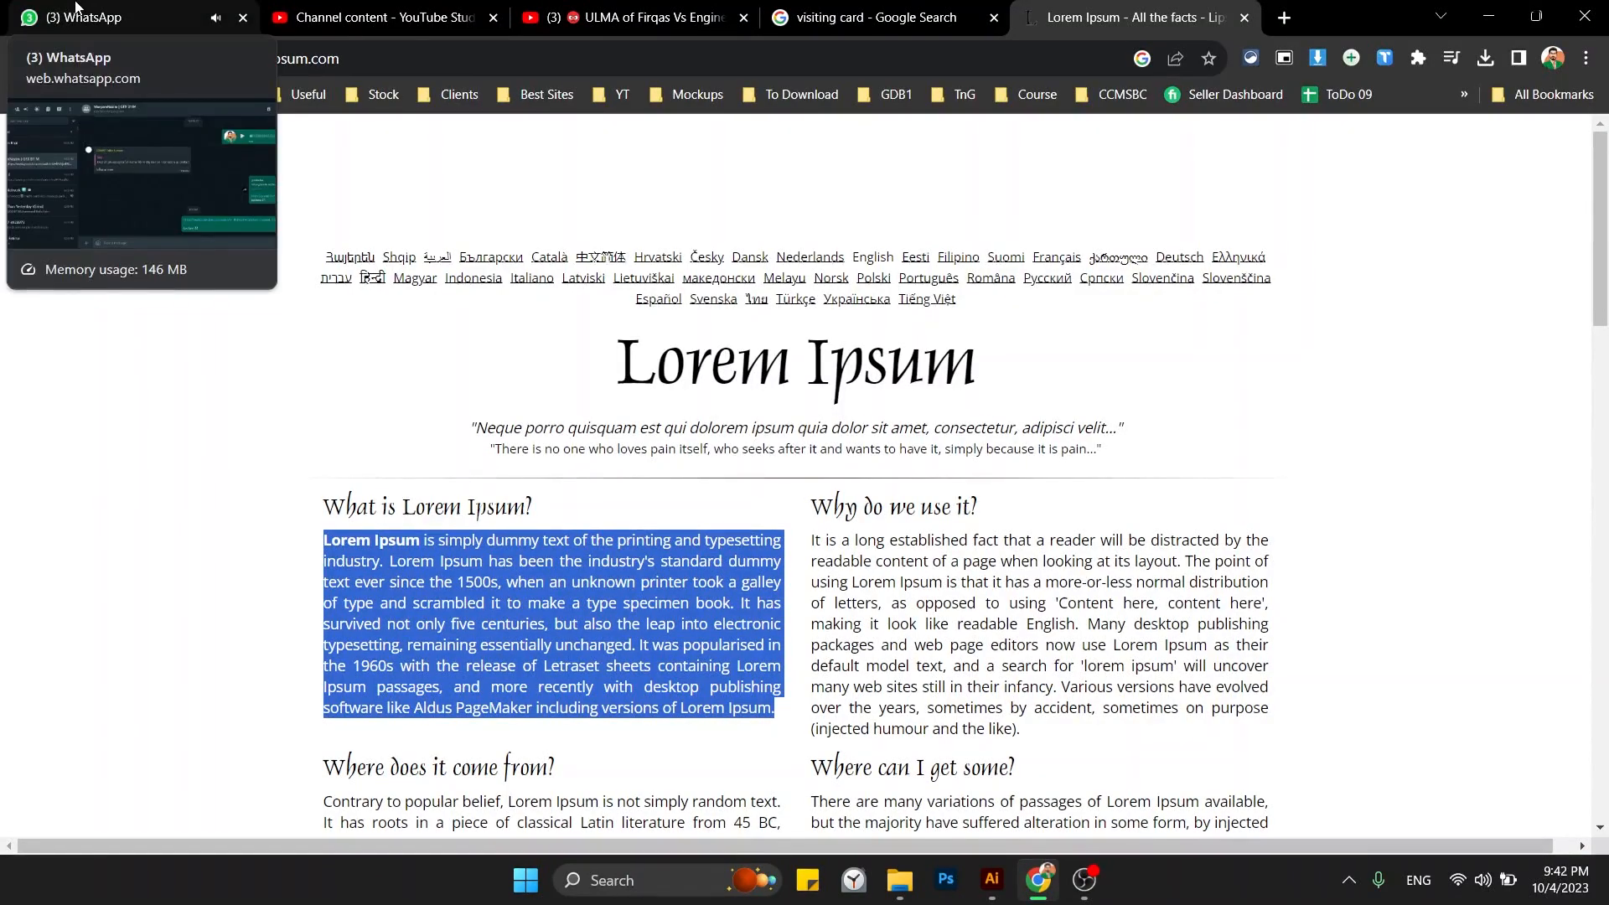
key(super)
text(w)
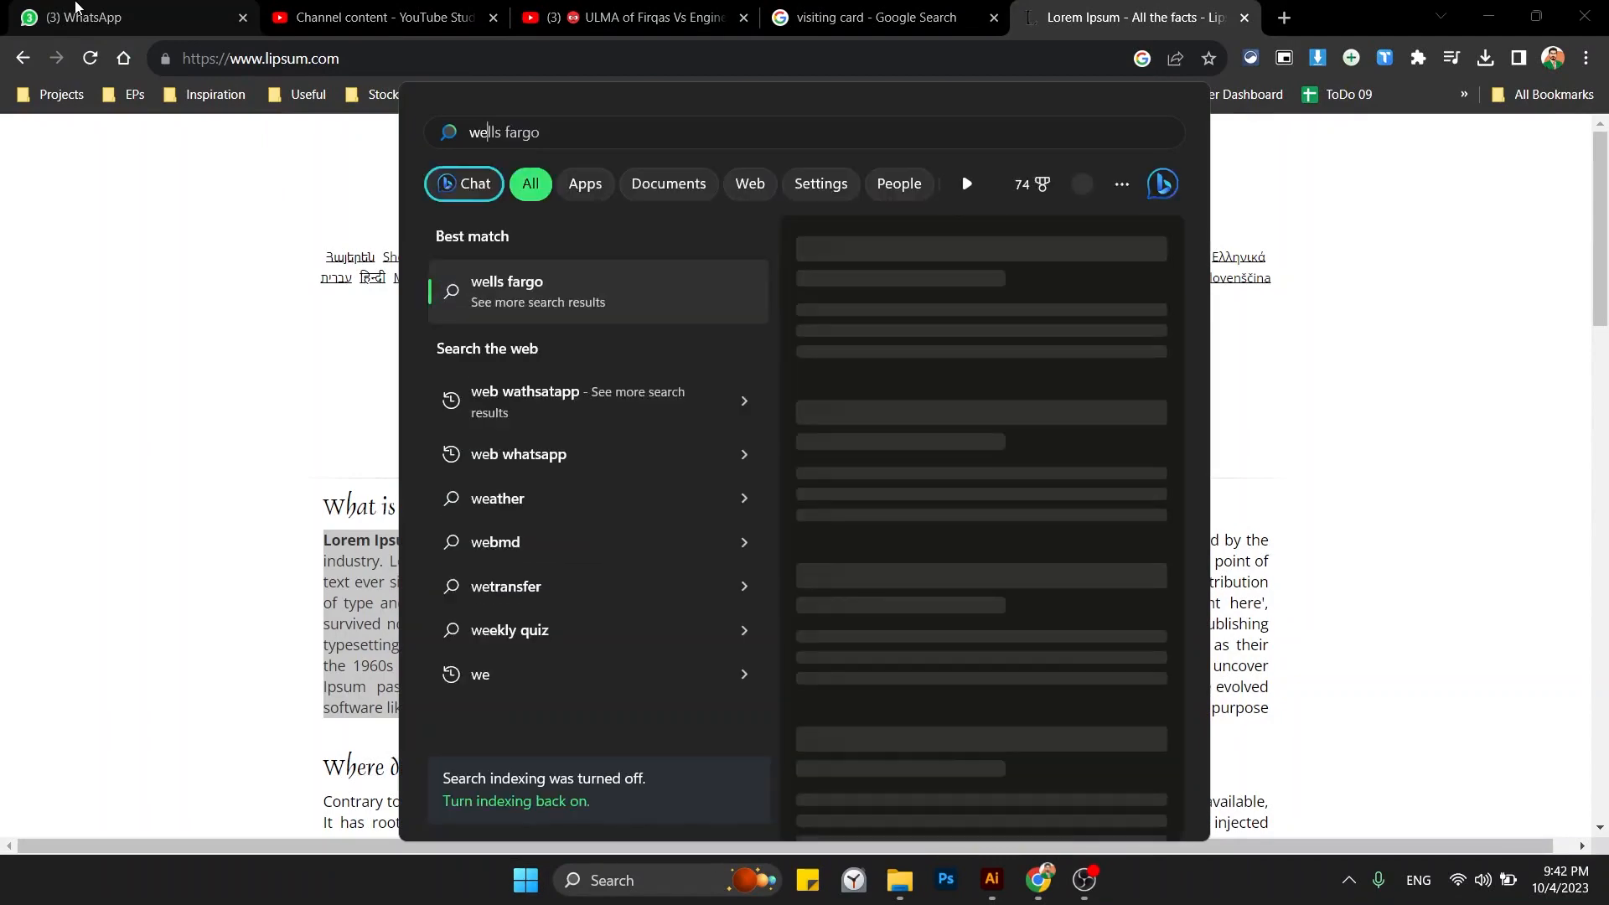
text(hatsApp)
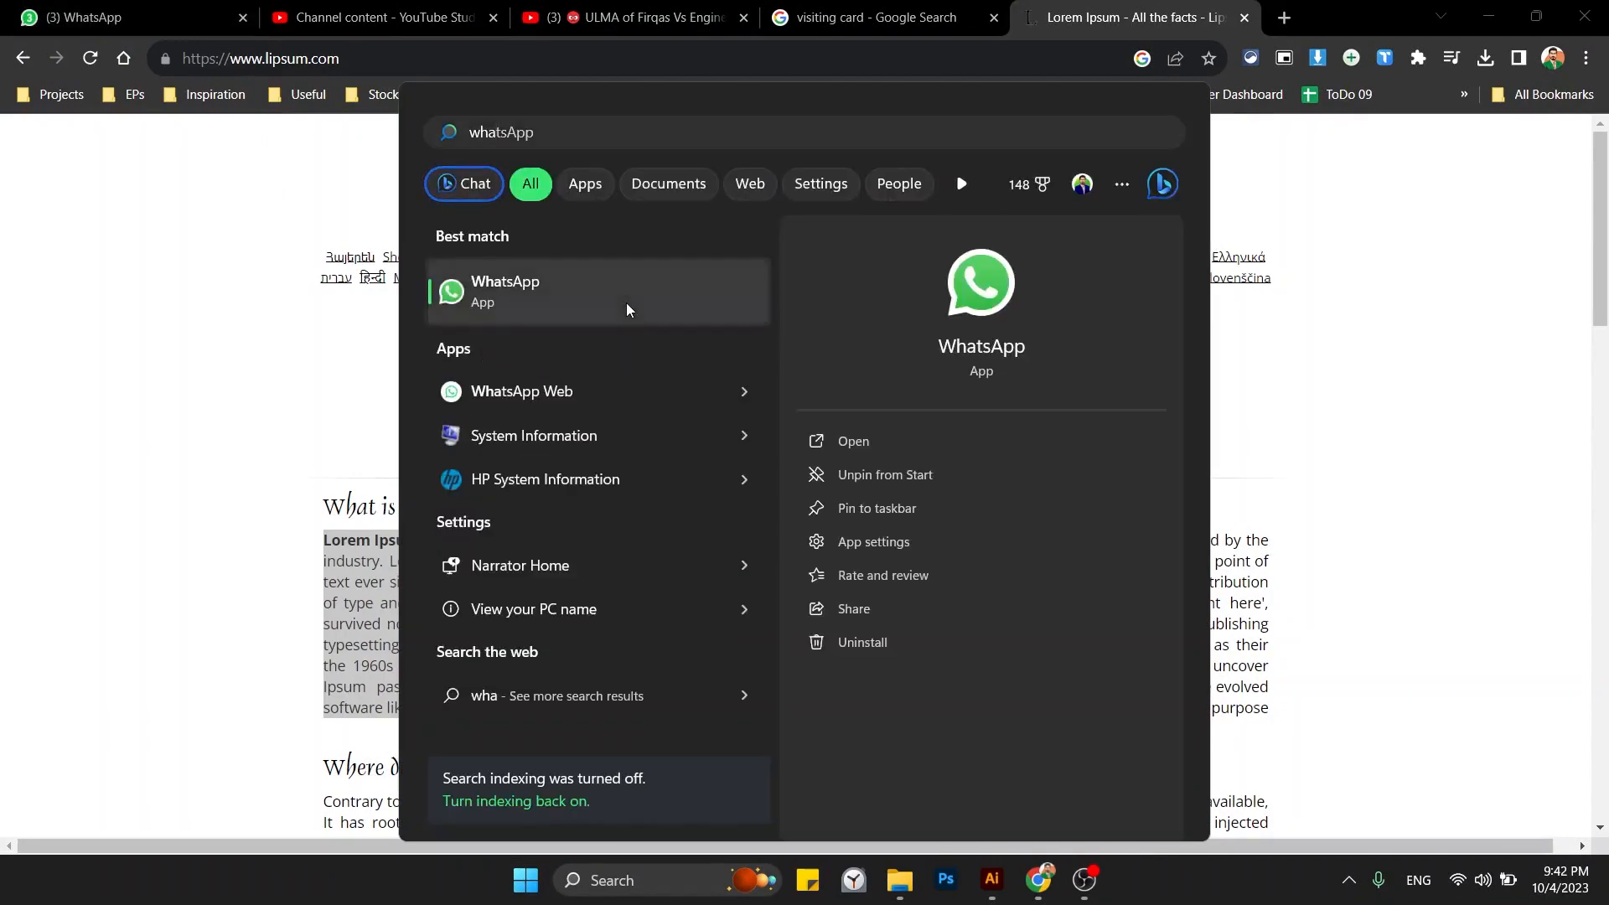
click(626, 303)
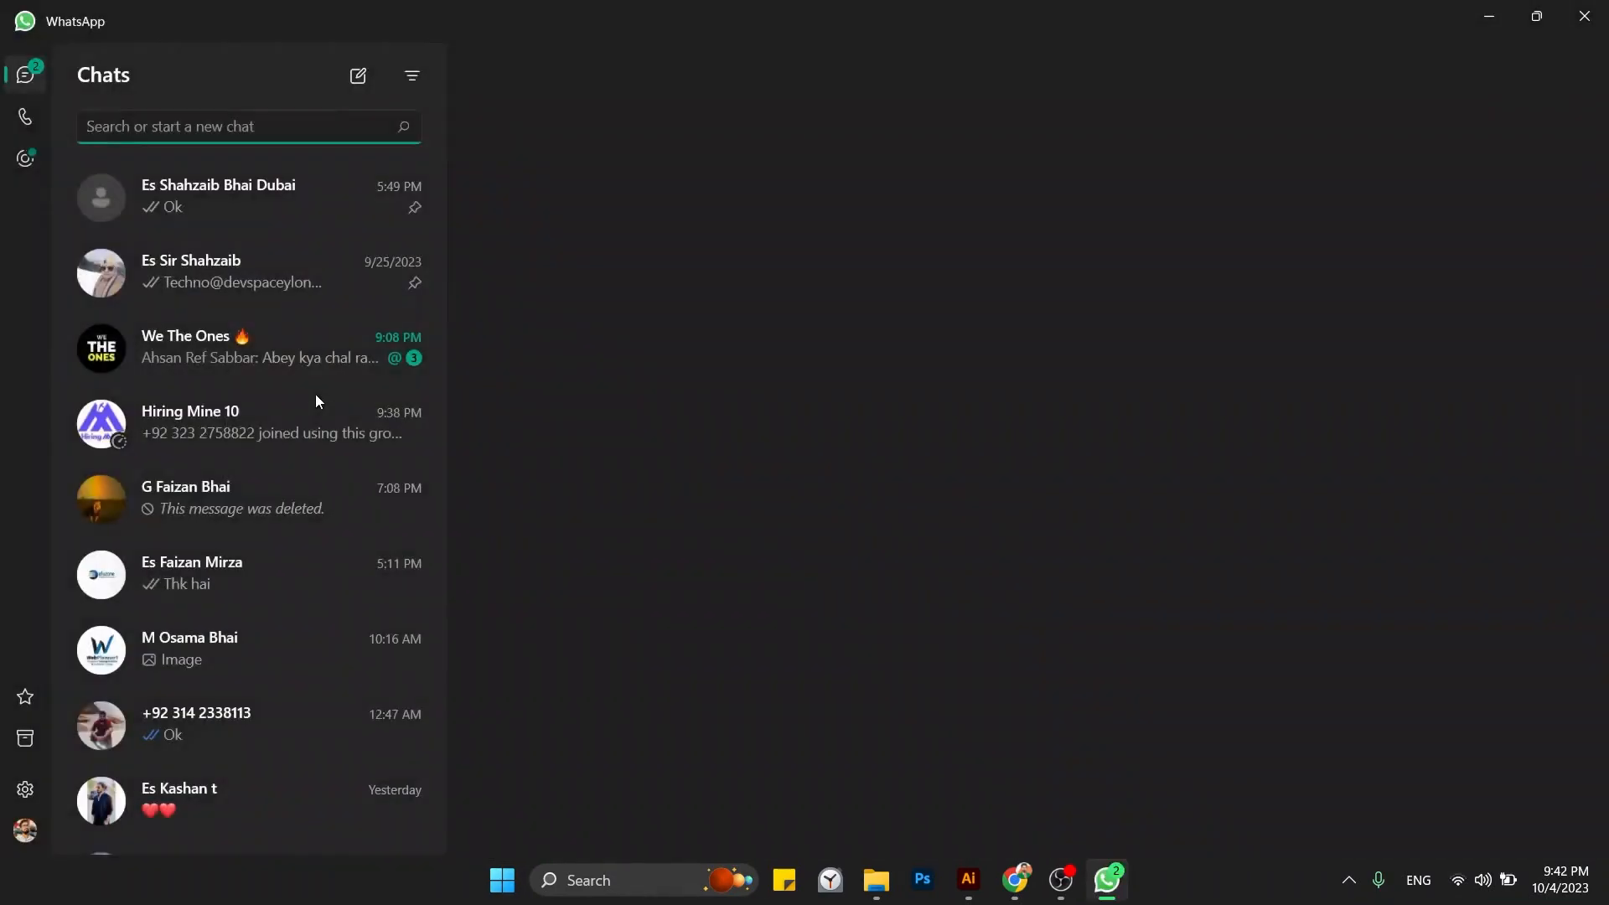
text(buck)
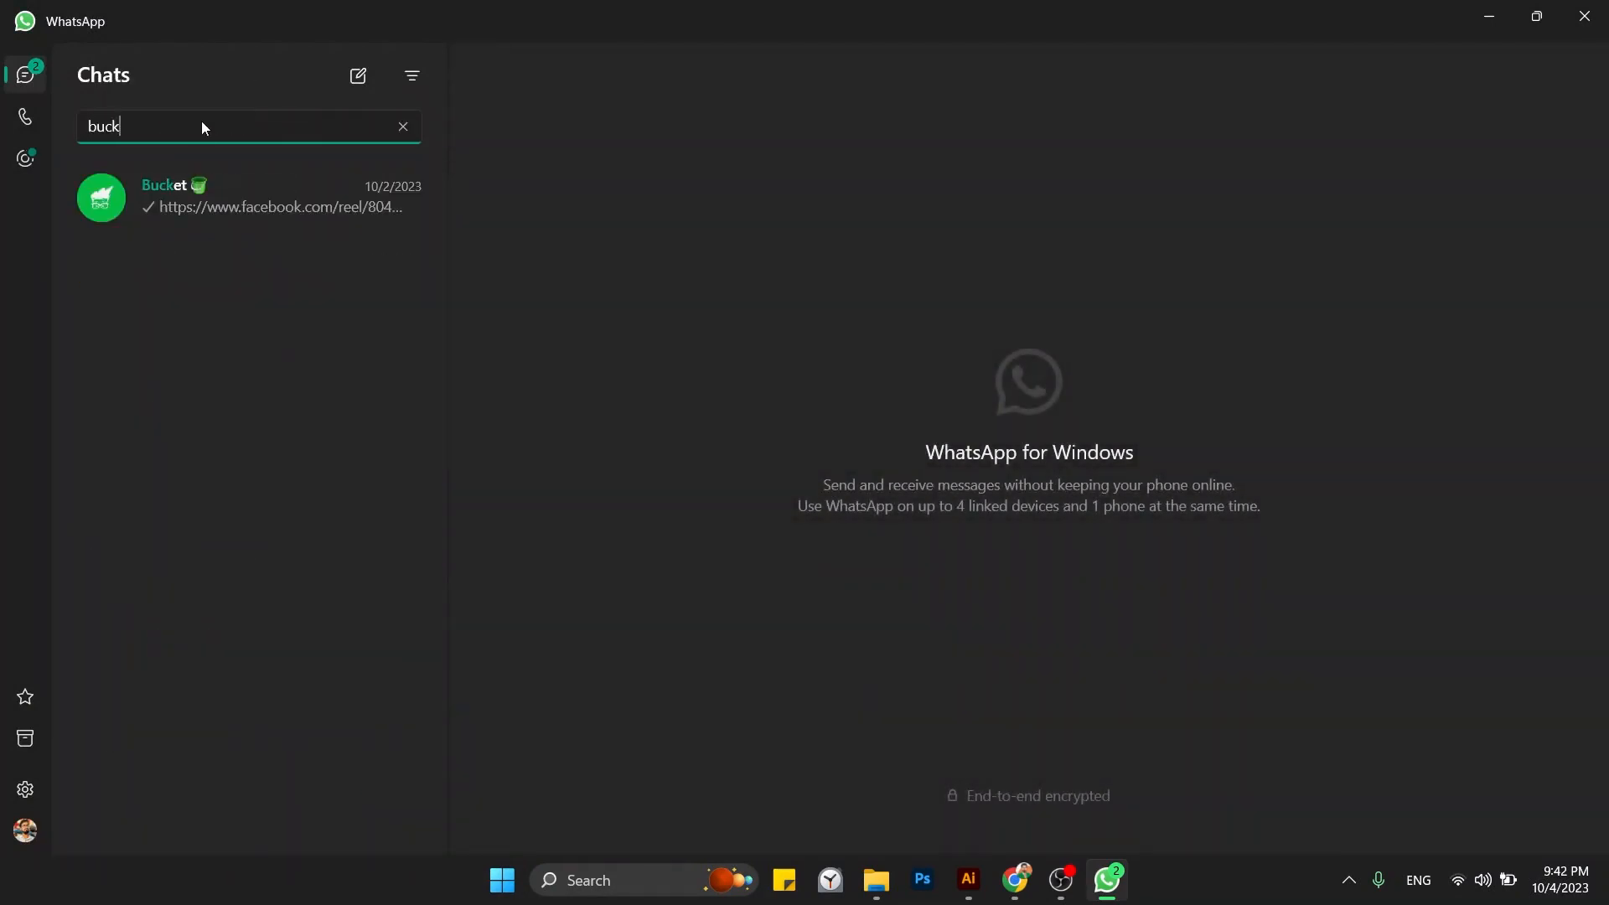
Drop Desktop.zip from the desktop into the Bucket chat, then return to Chrome.
key(super+d)
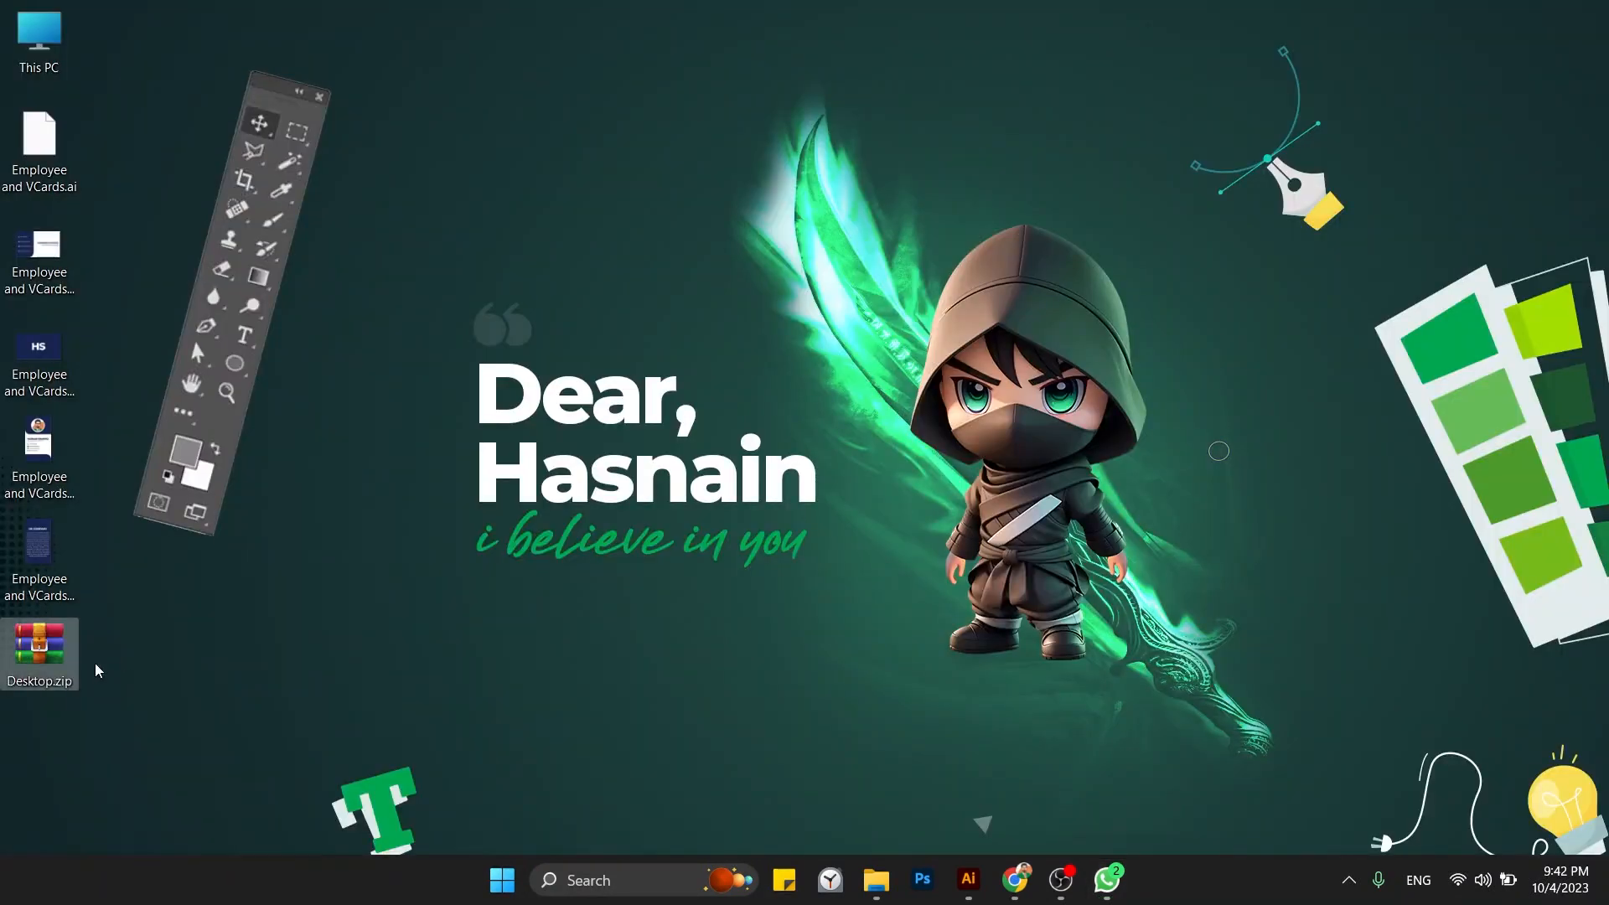
drag(57, 655, 897, 353)
key(super+d)
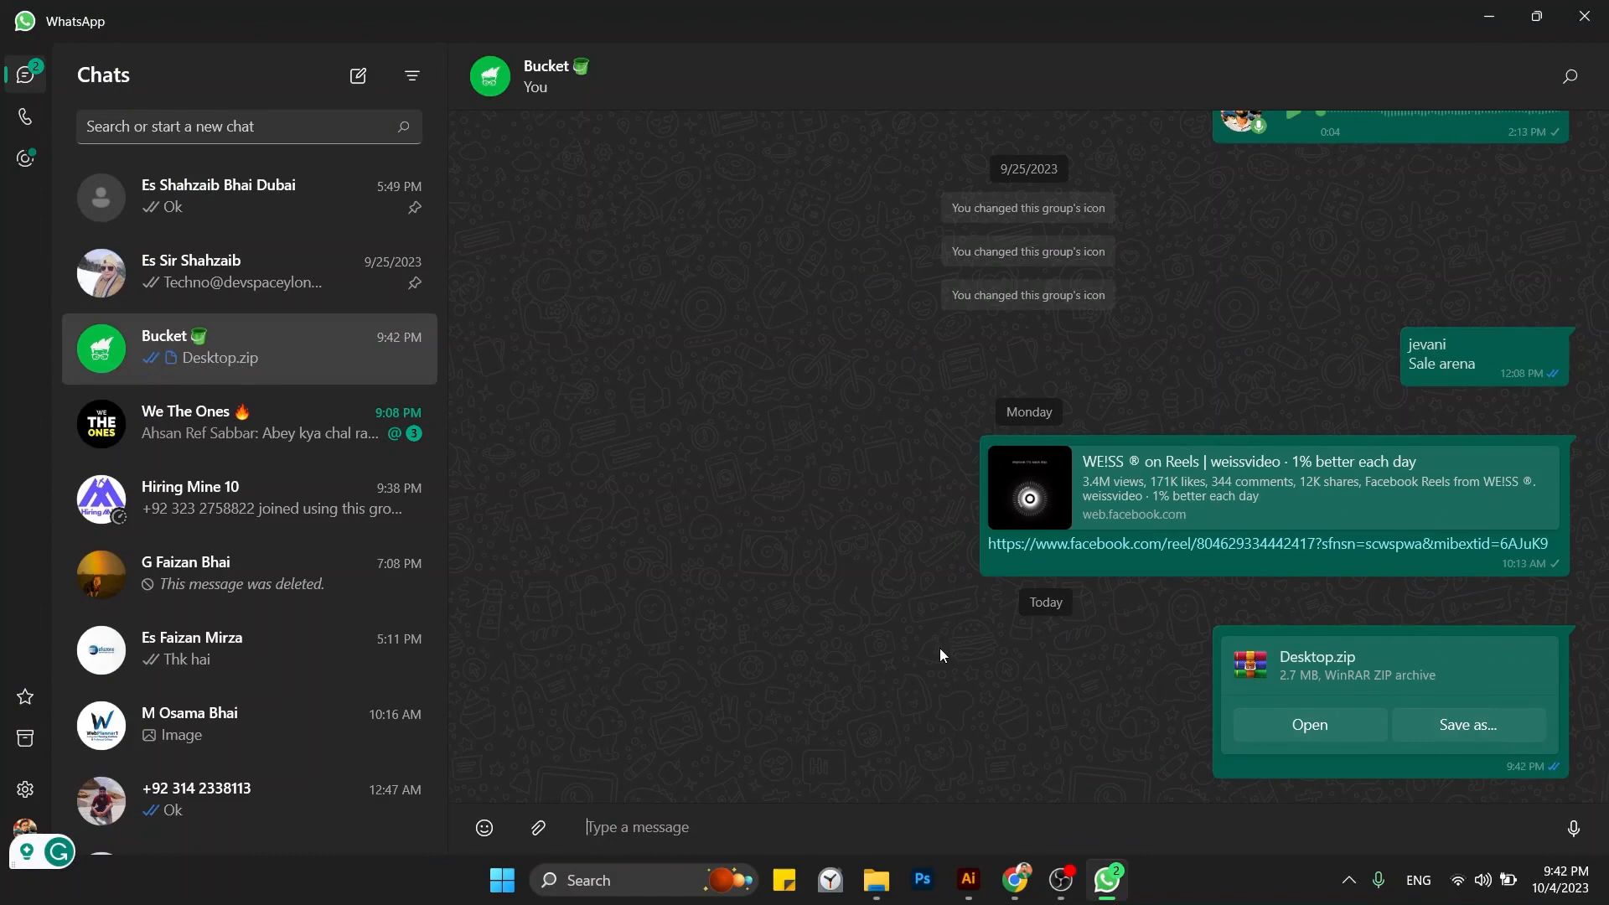
key(alt+Tab)
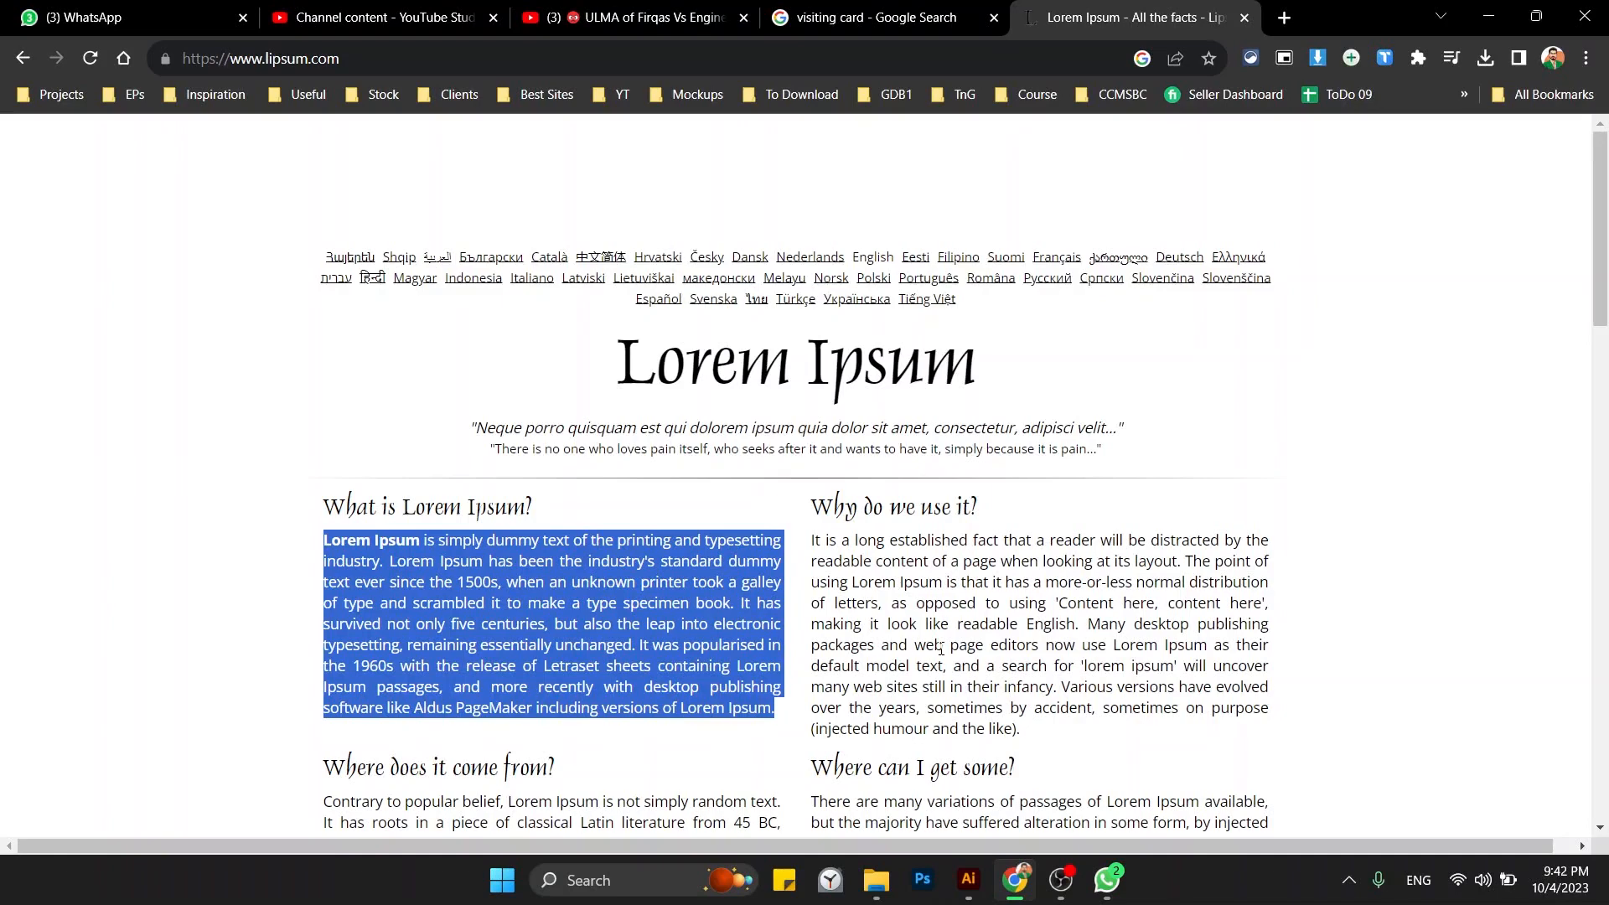
Open wetransfer.com and switch the transfer option from email to Get transfer link.
click(883, 58)
text(we)
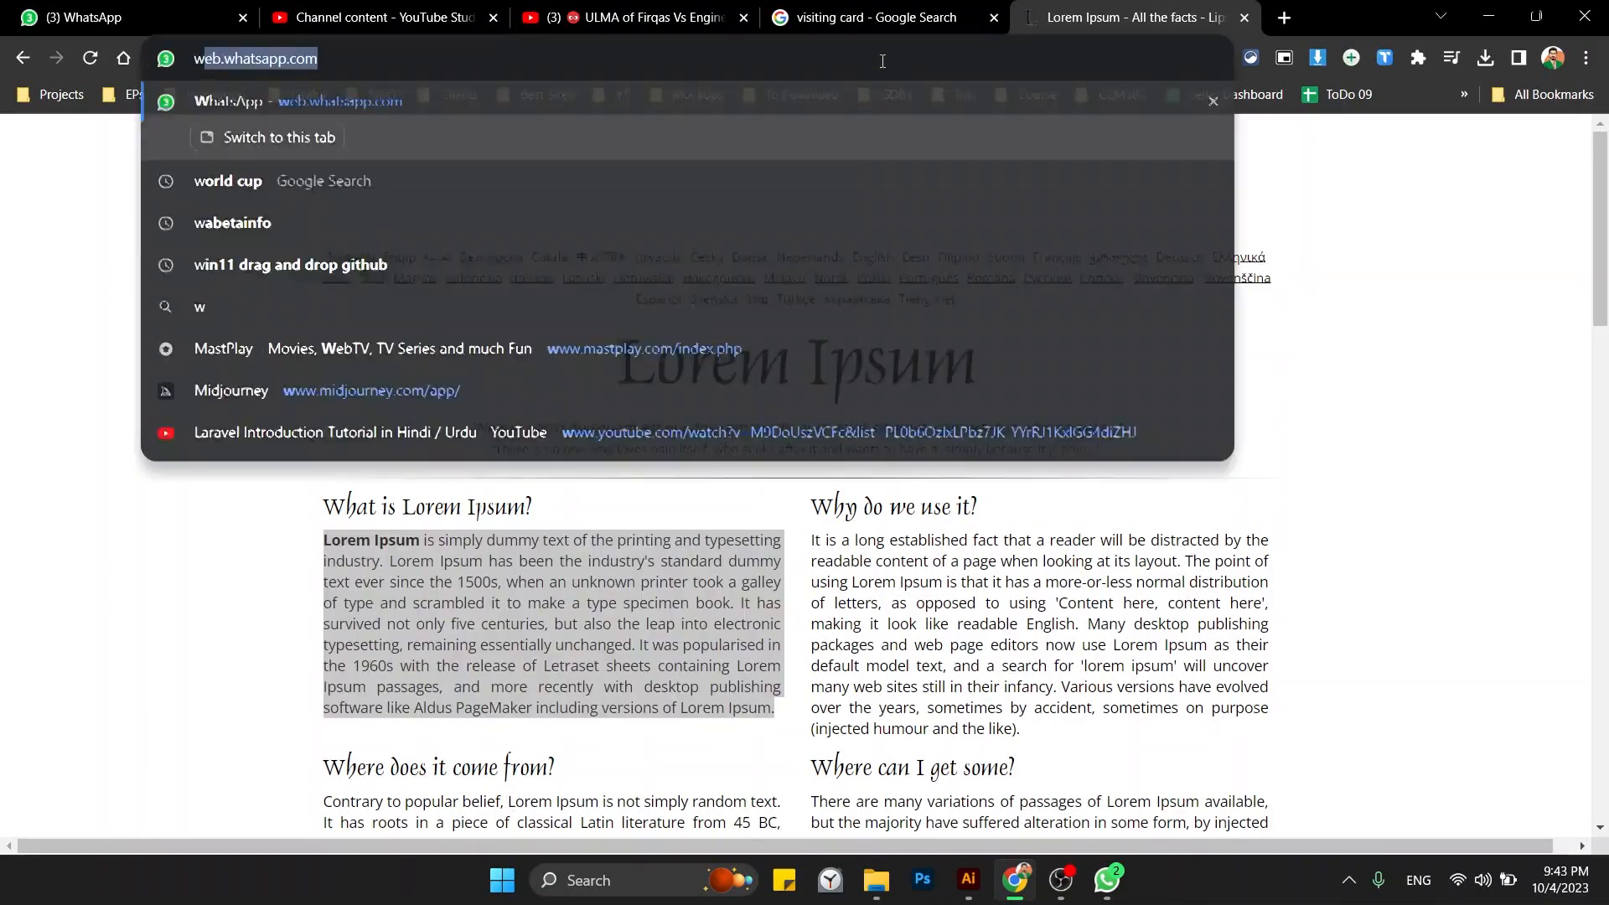
text(transfer.c)
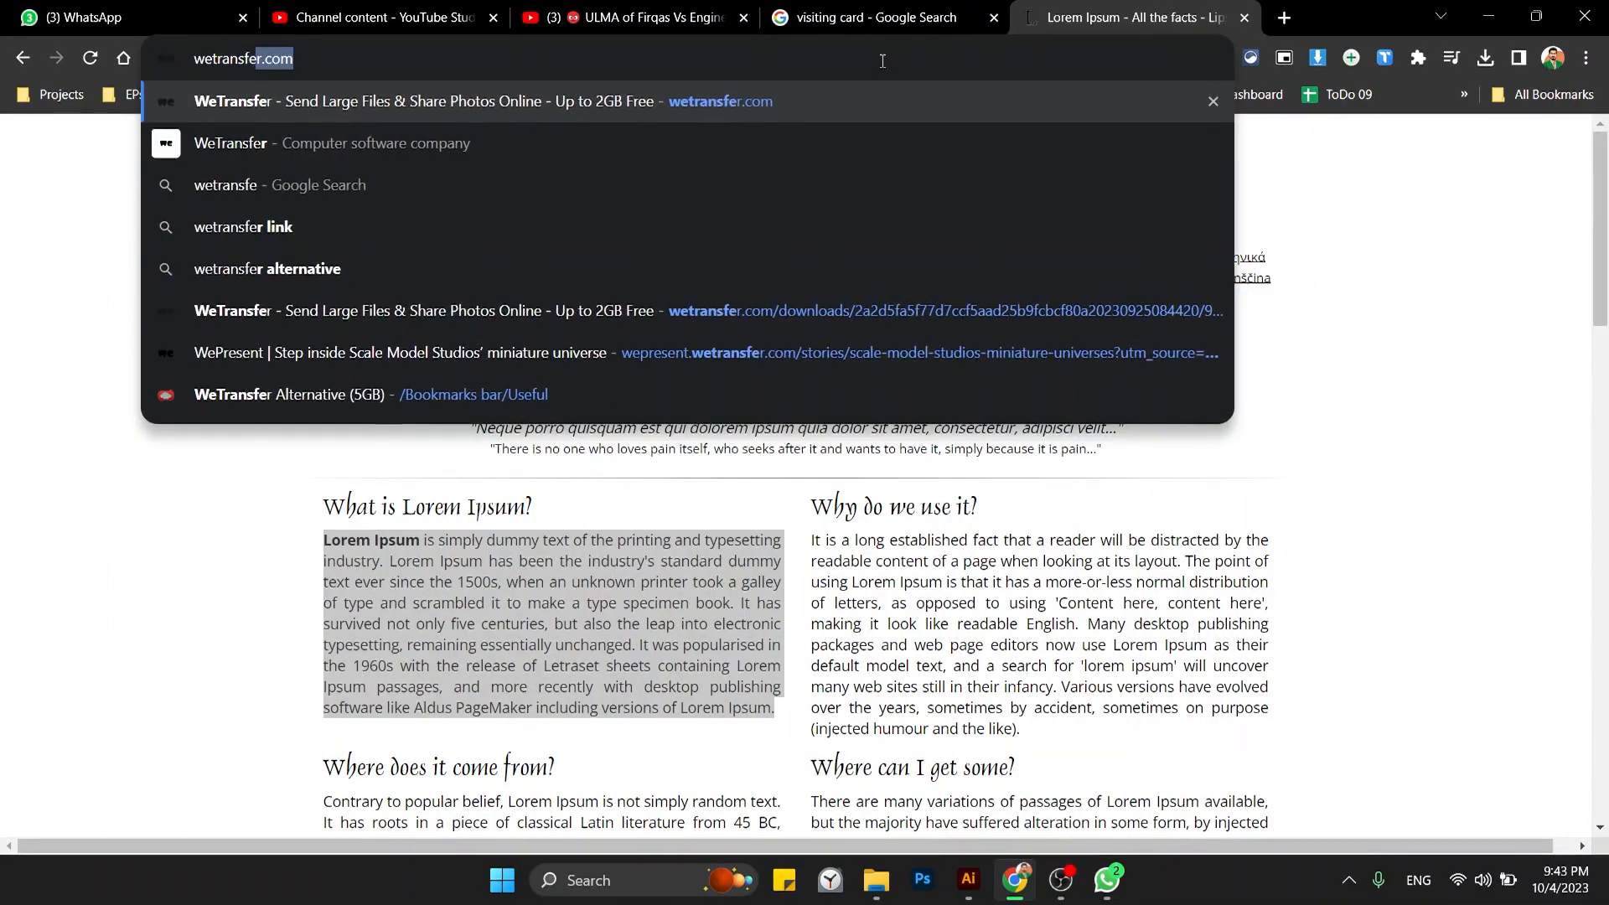
key(Return)
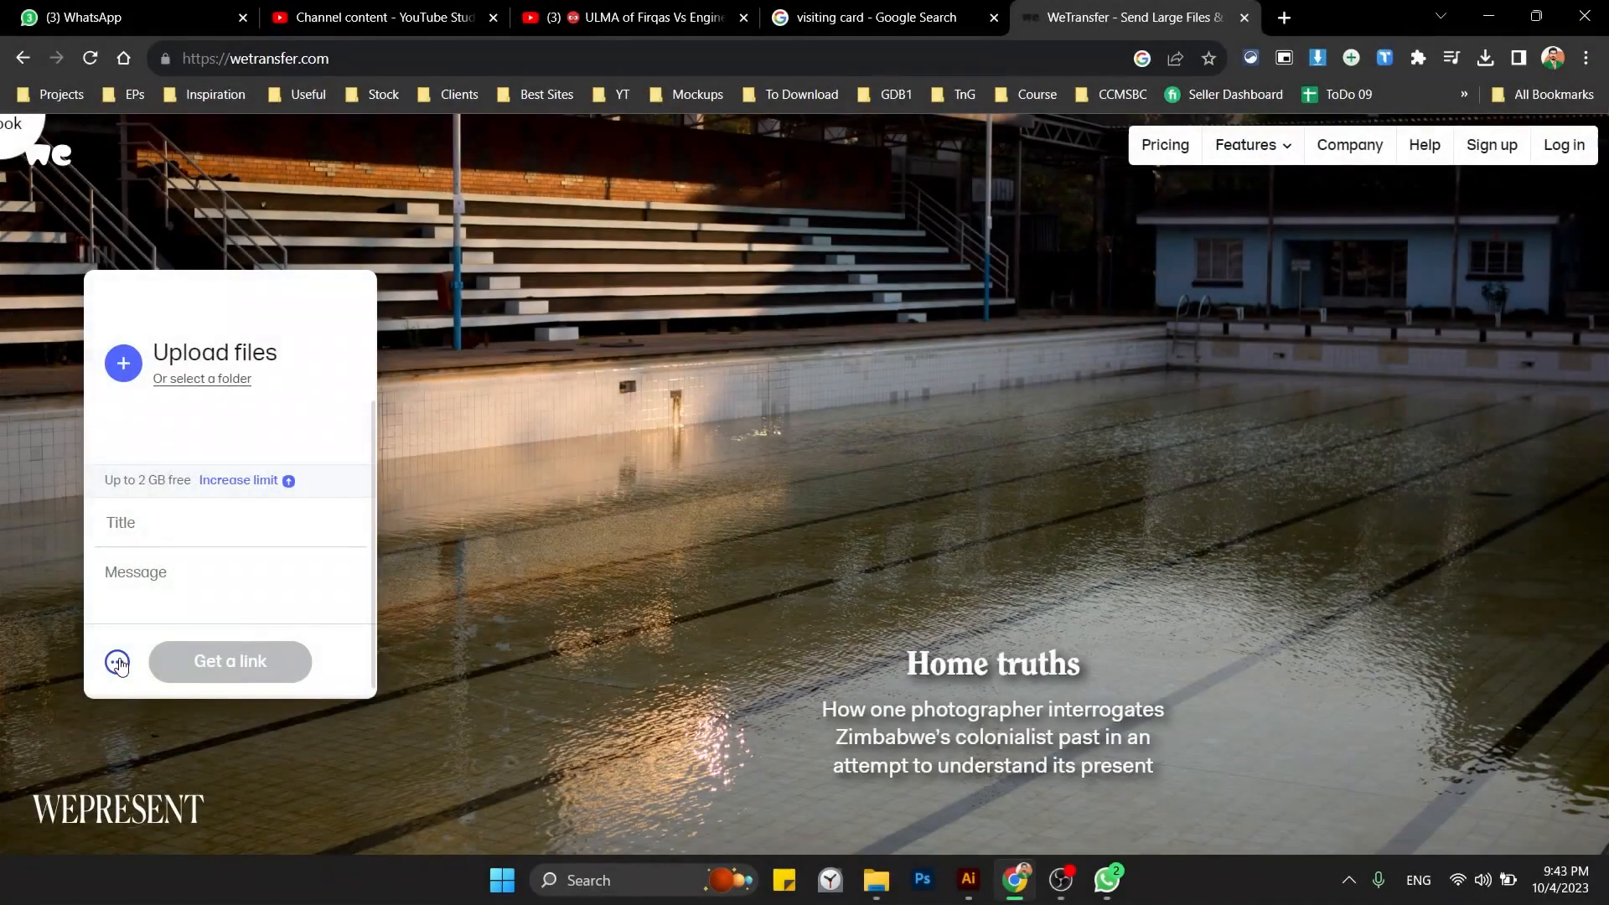
click(119, 665)
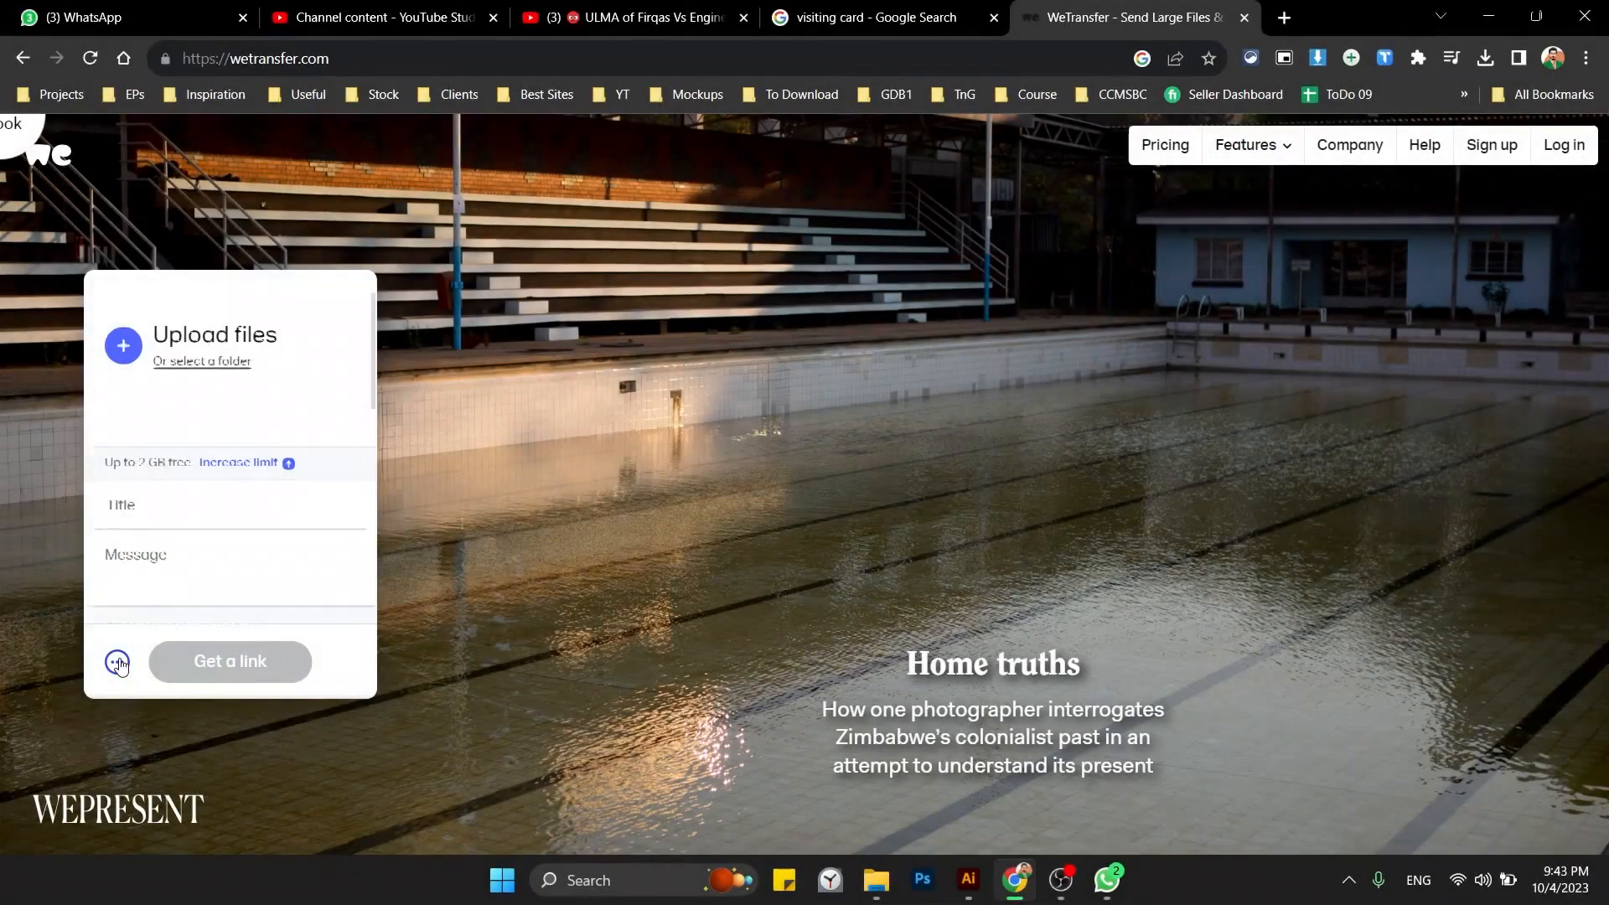
click(116, 461)
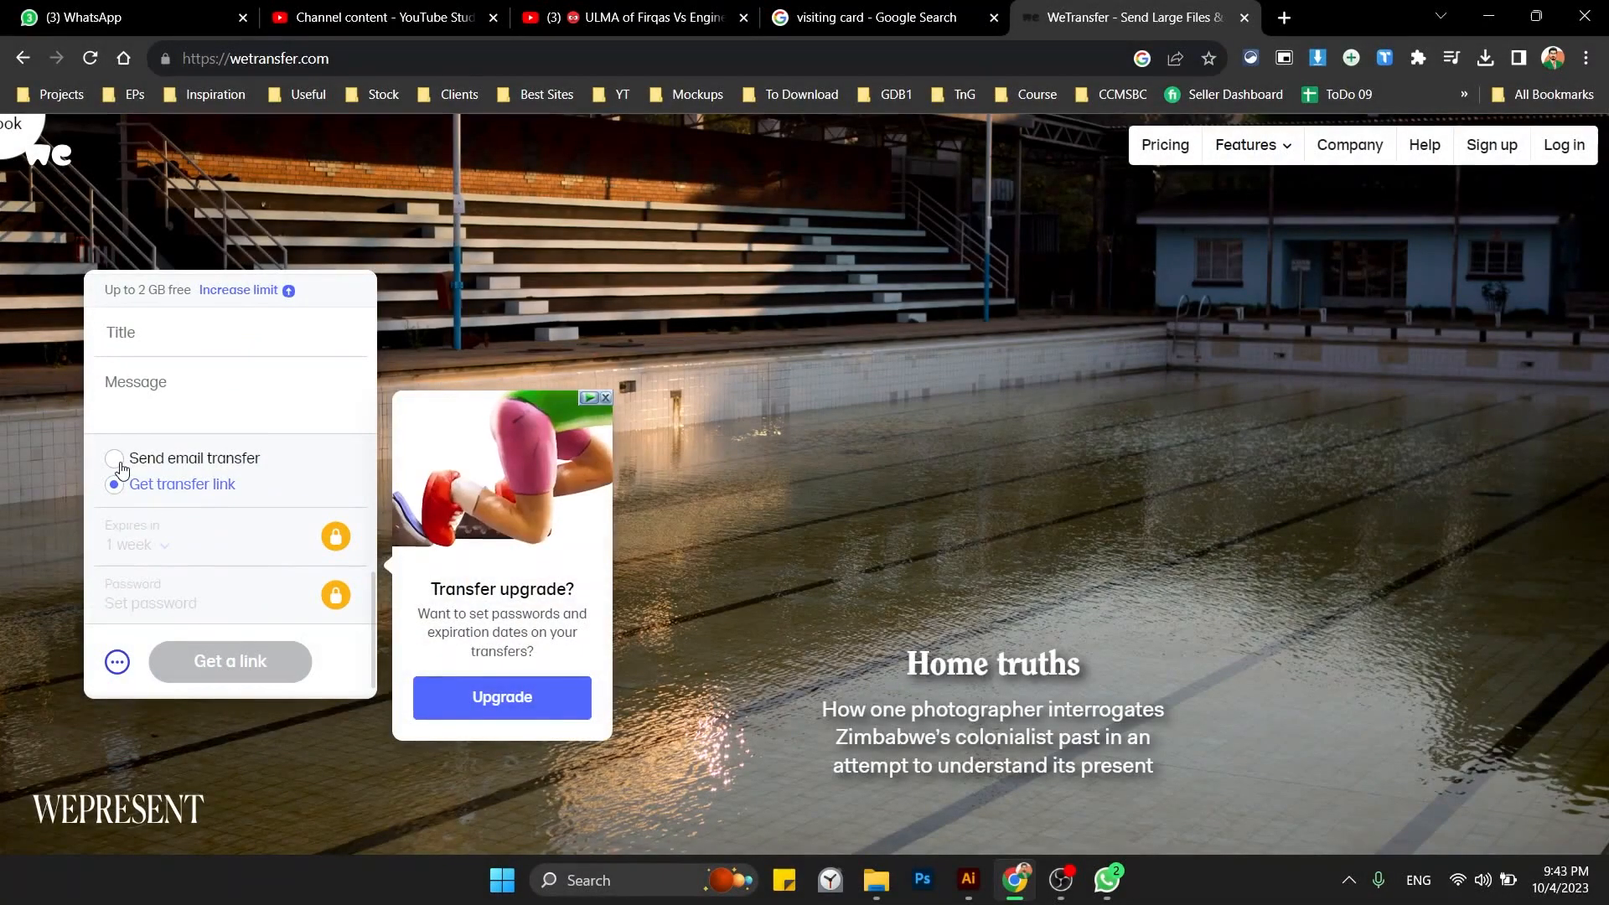
click(115, 487)
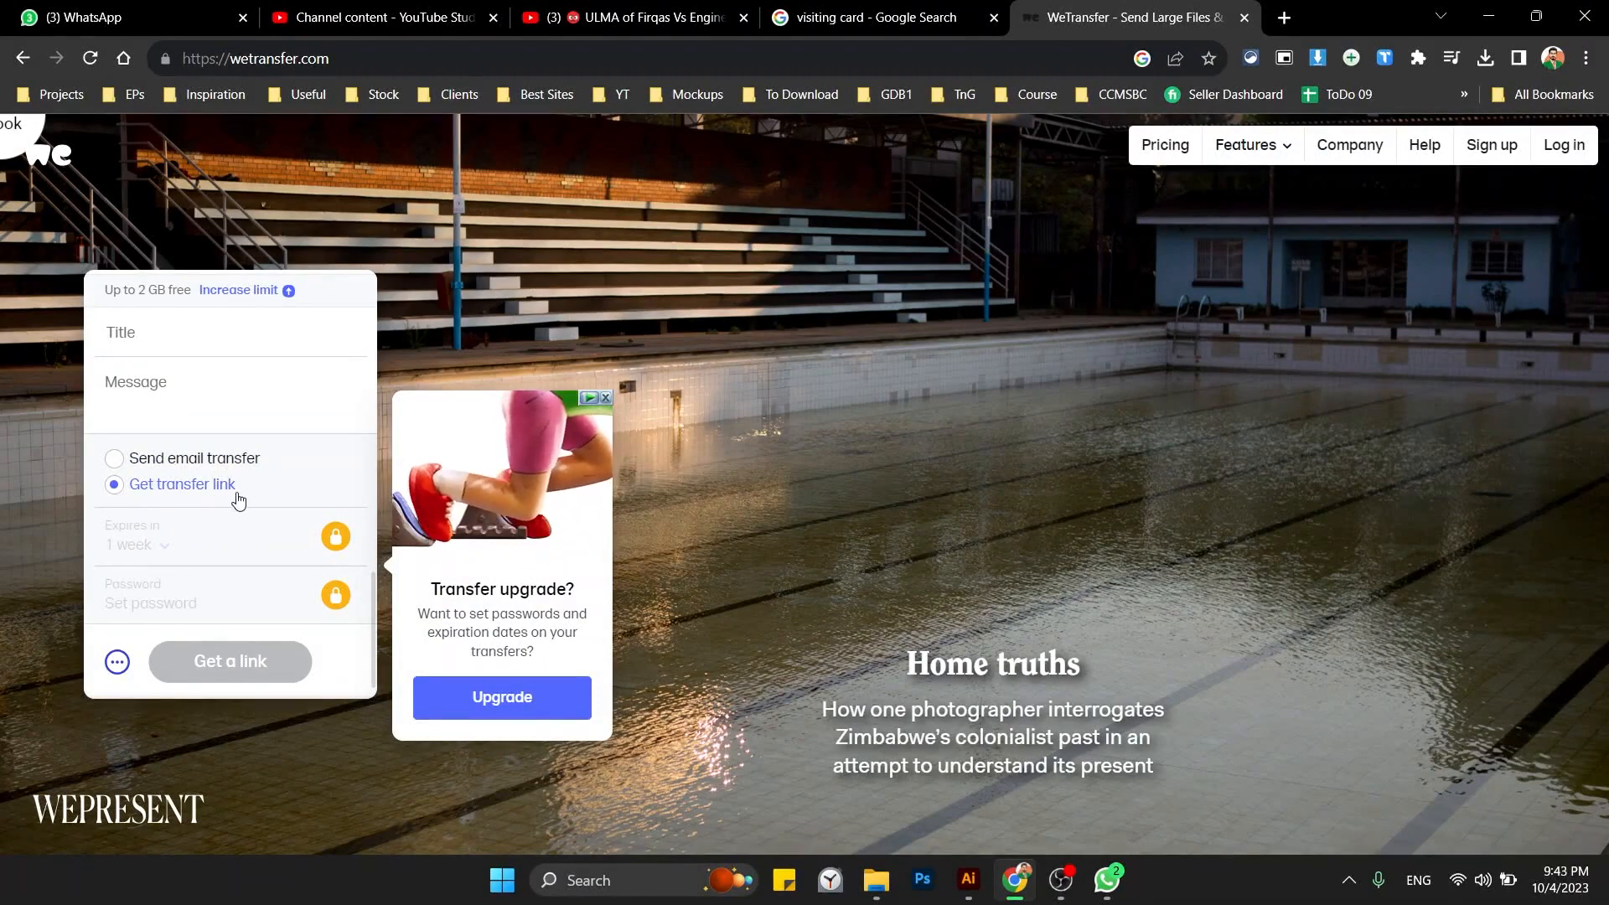
Add Desktop.zip from the Desktop folder as the transfer's file.
scroll(186, 501, up, 3)
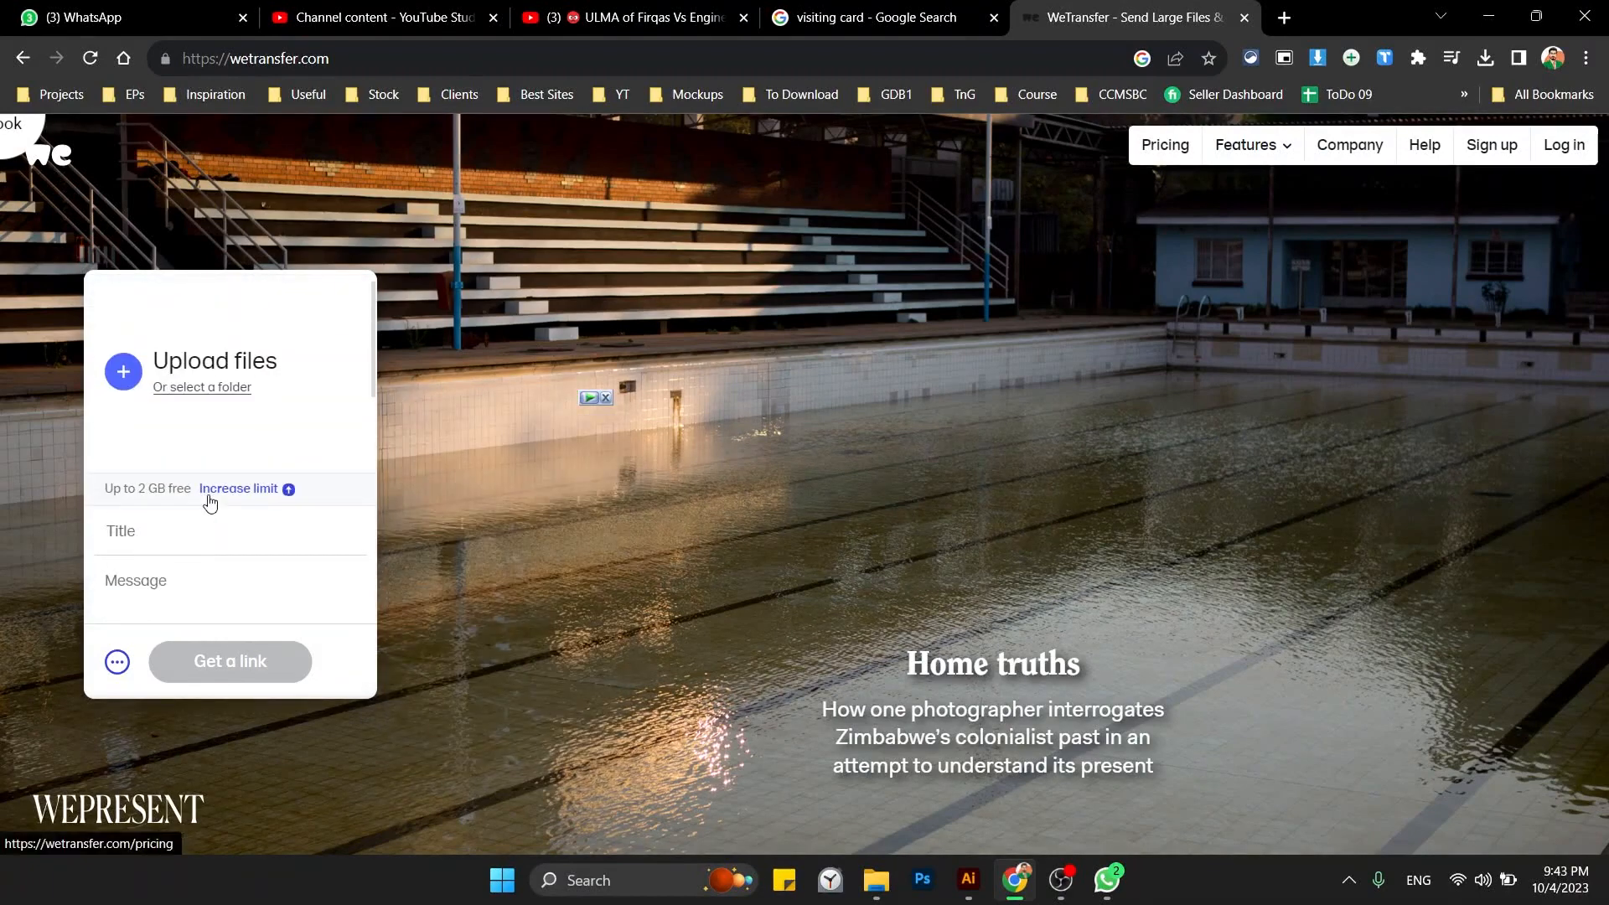
click(183, 388)
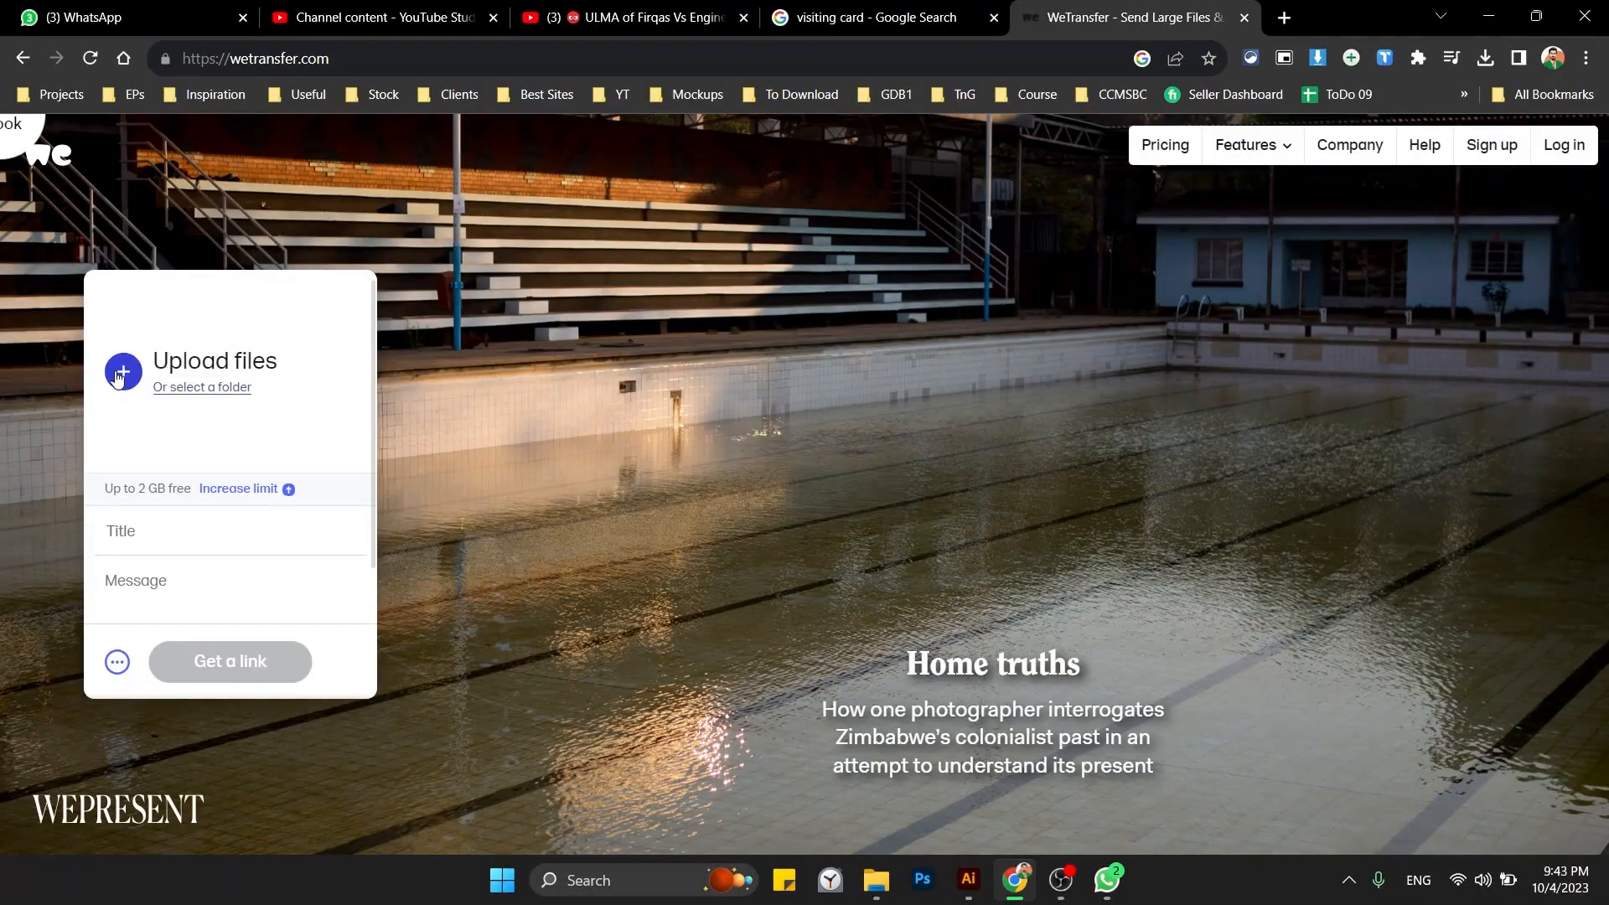
click(121, 373)
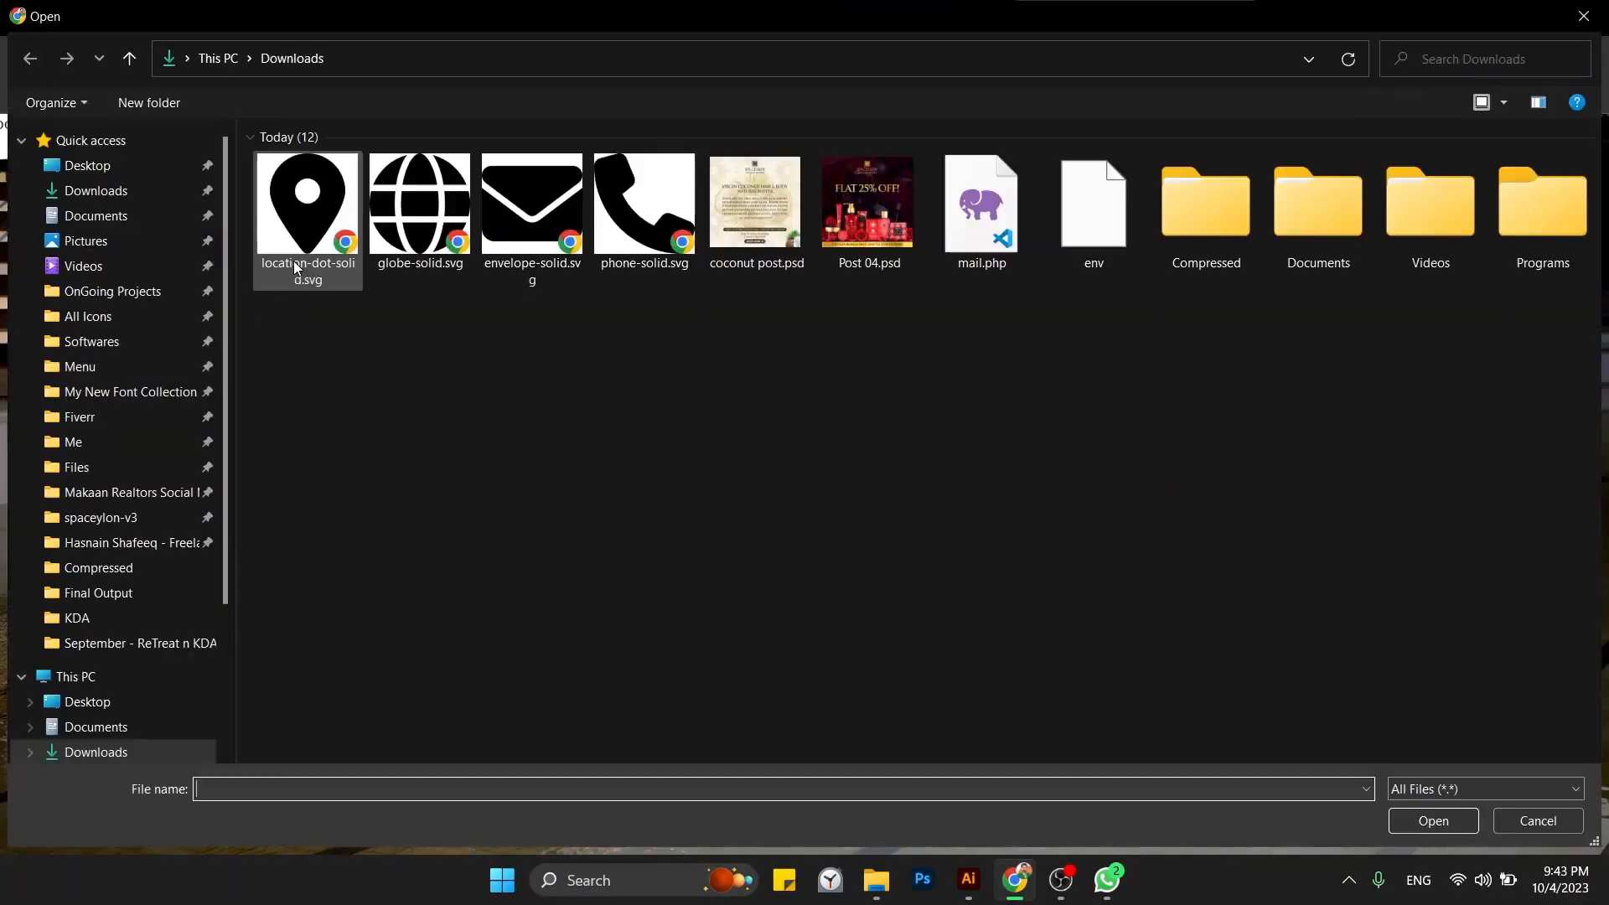
click(112, 167)
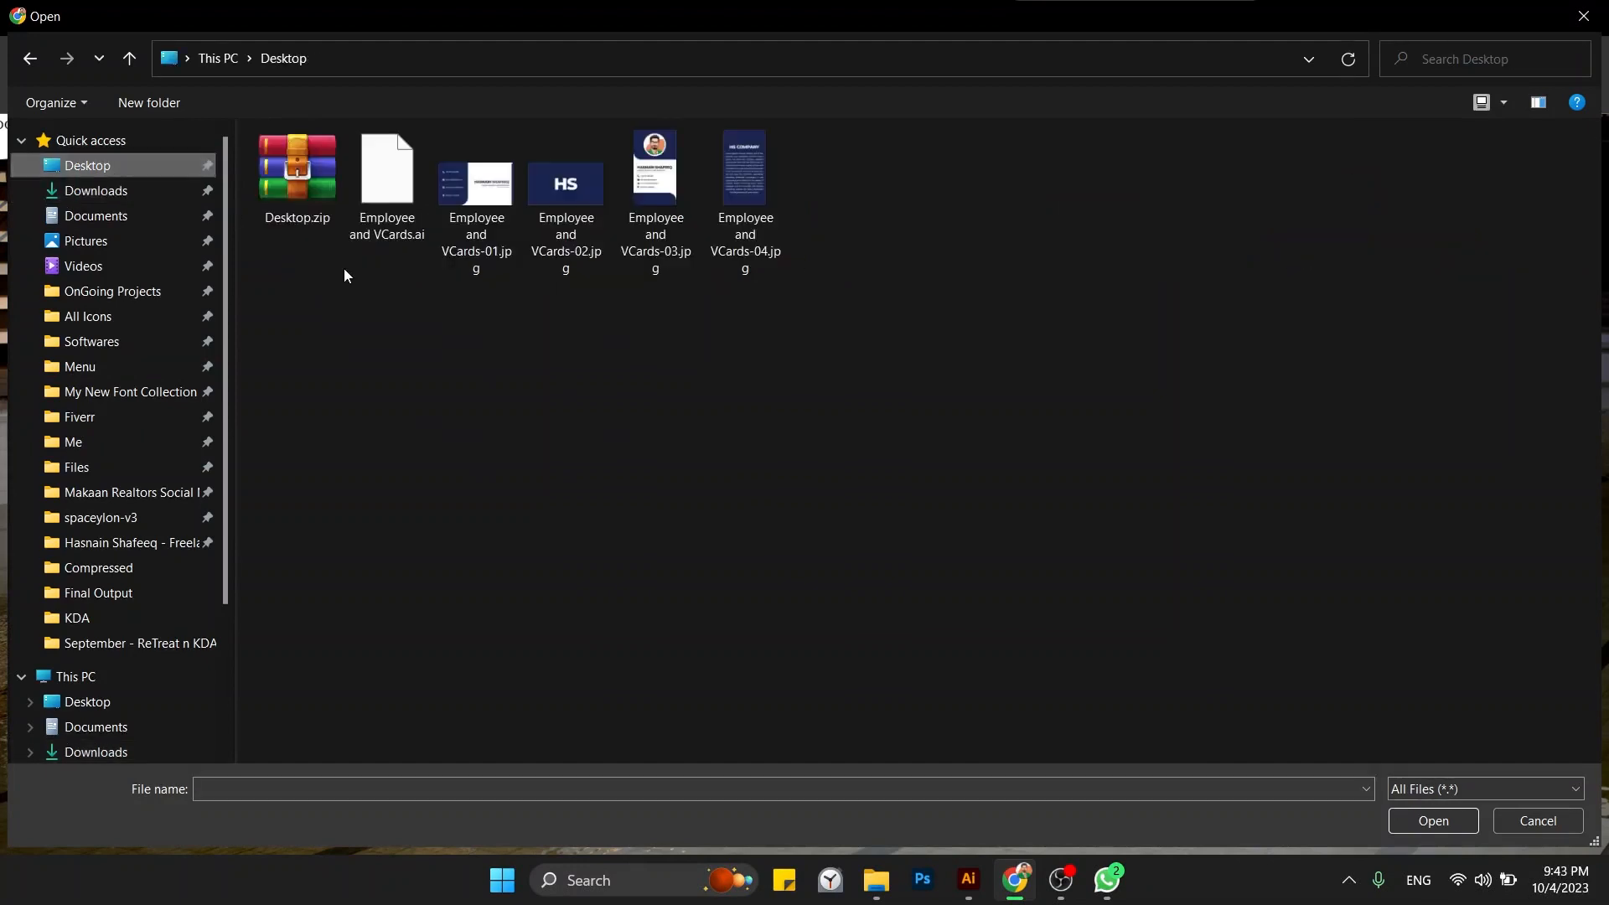
click(293, 201)
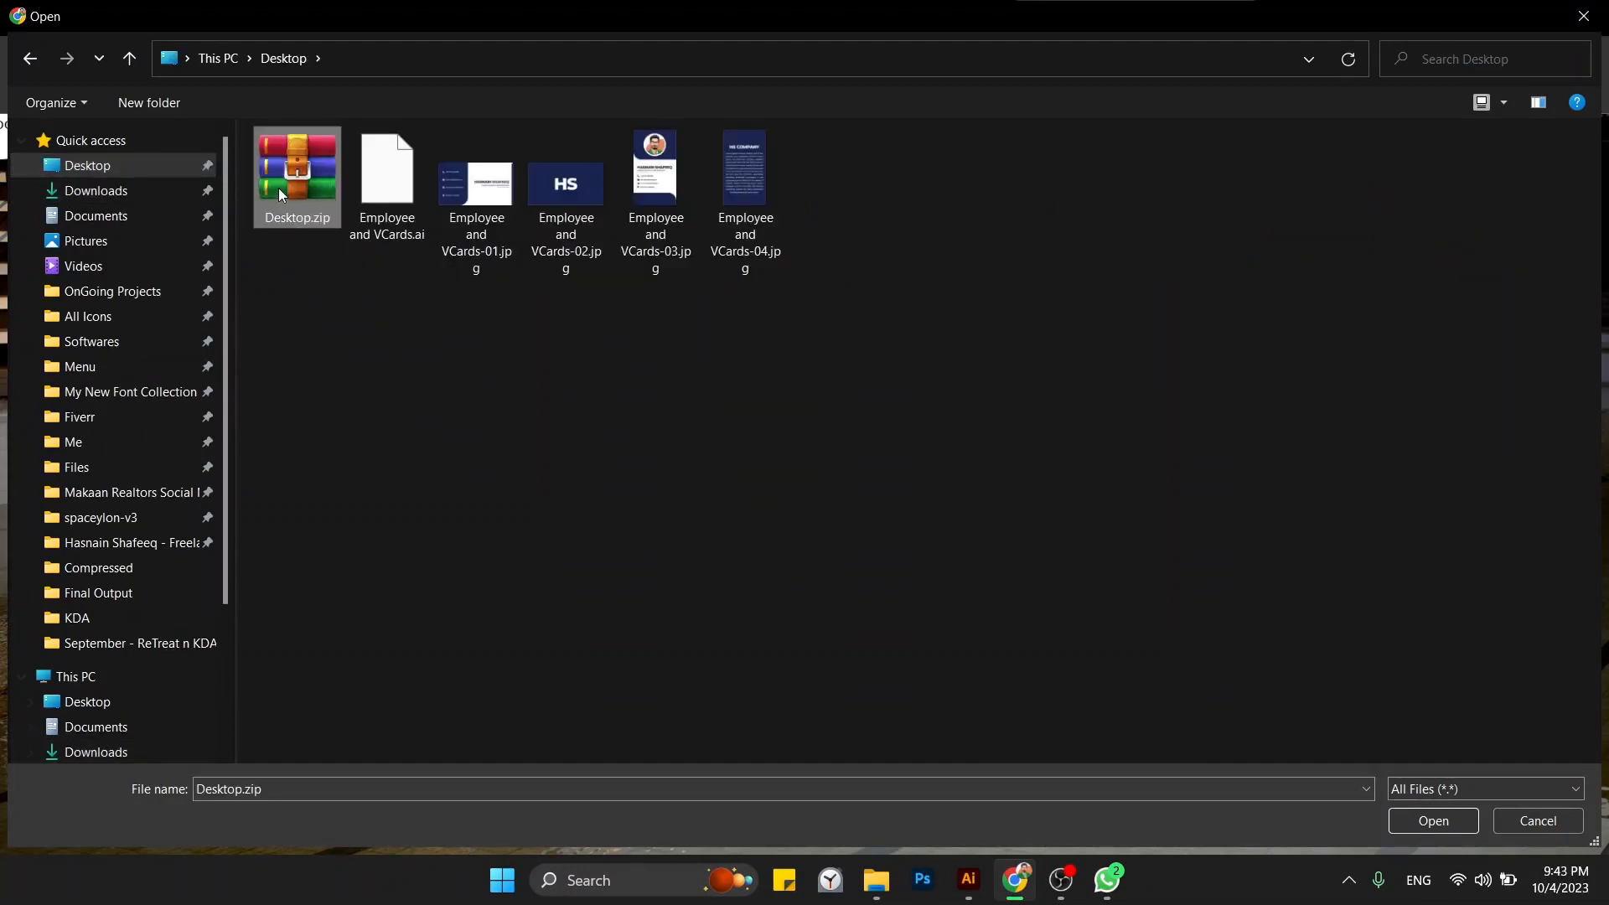
double_click(278, 188)
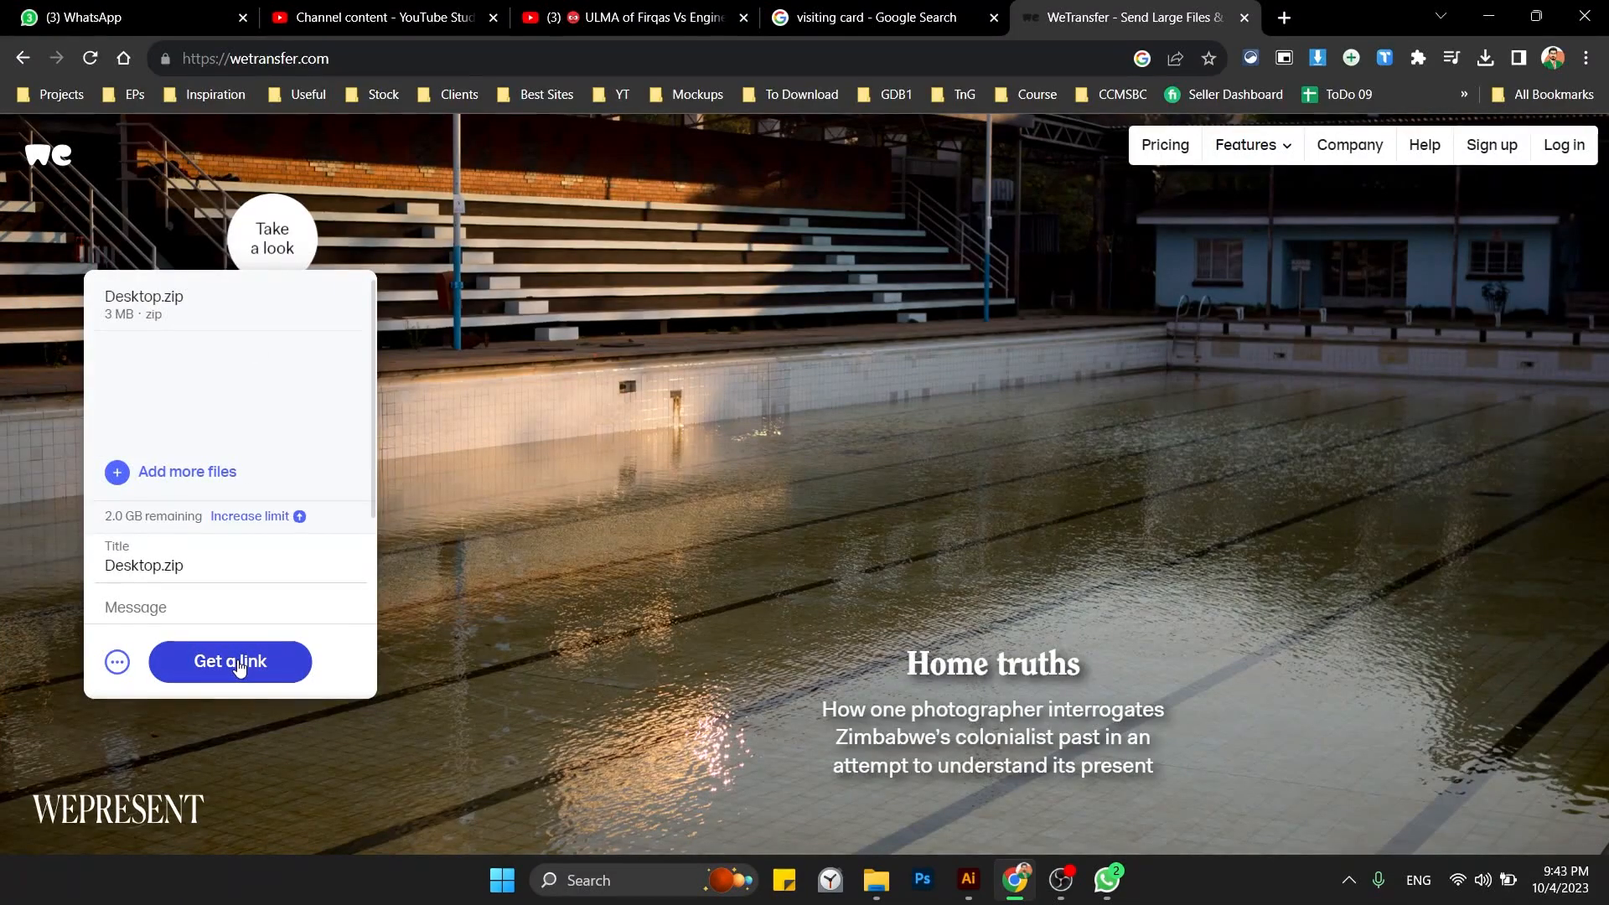
Generate the 2.5 MB transfer's download link, copy it, and send it in the Bucket chat.
click(239, 664)
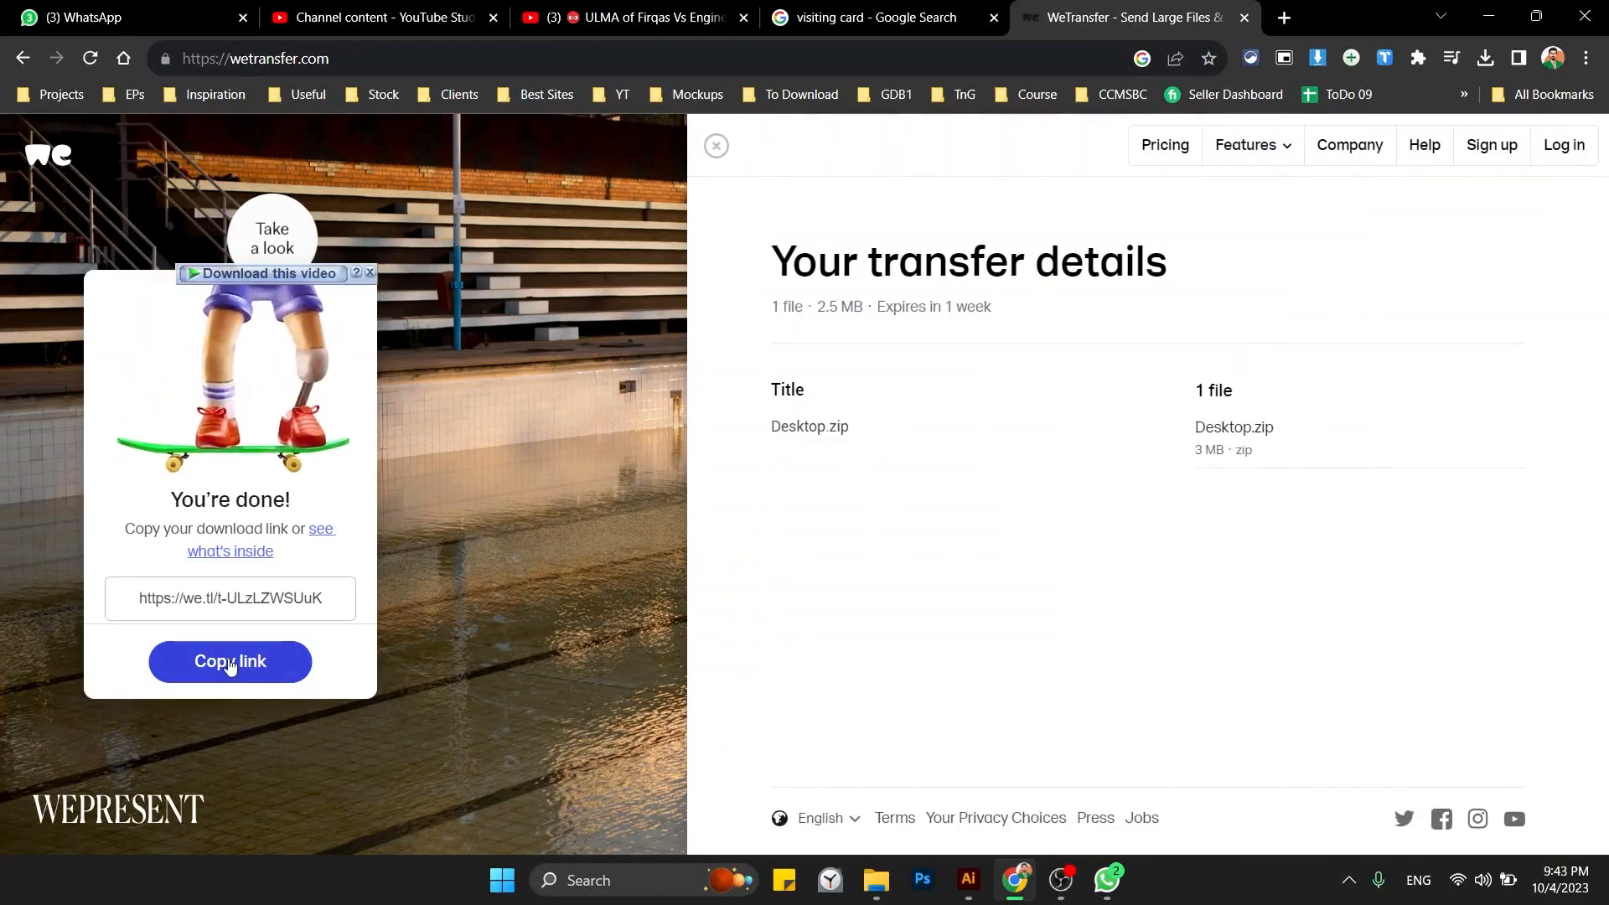
click(233, 663)
key(ctrl+c)
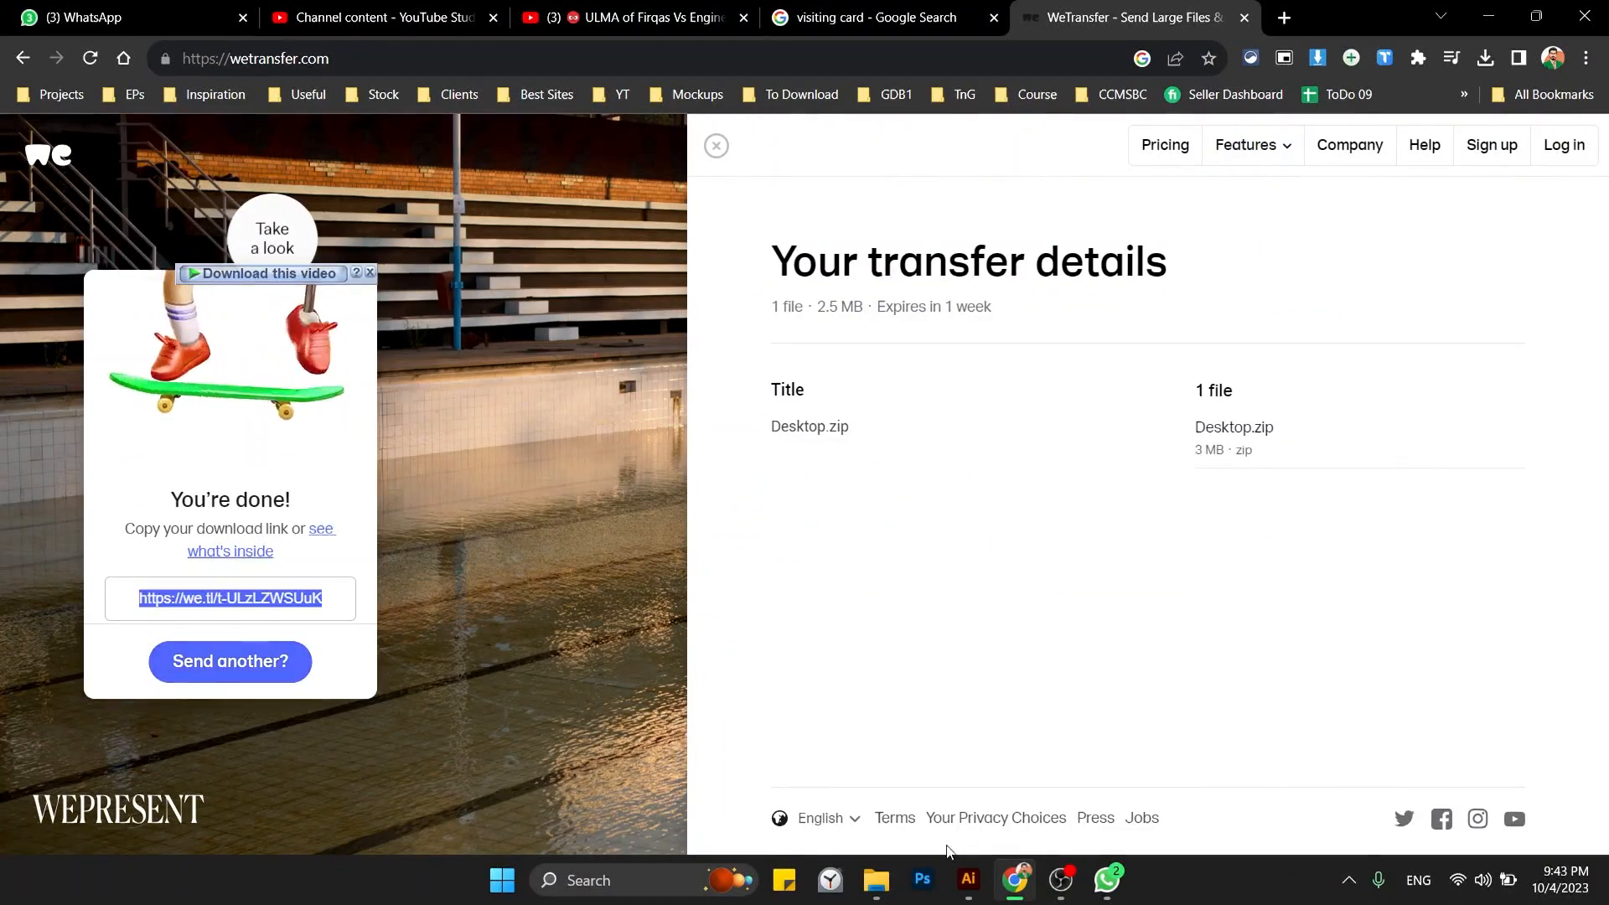
click(1108, 878)
key(ctrl+v)
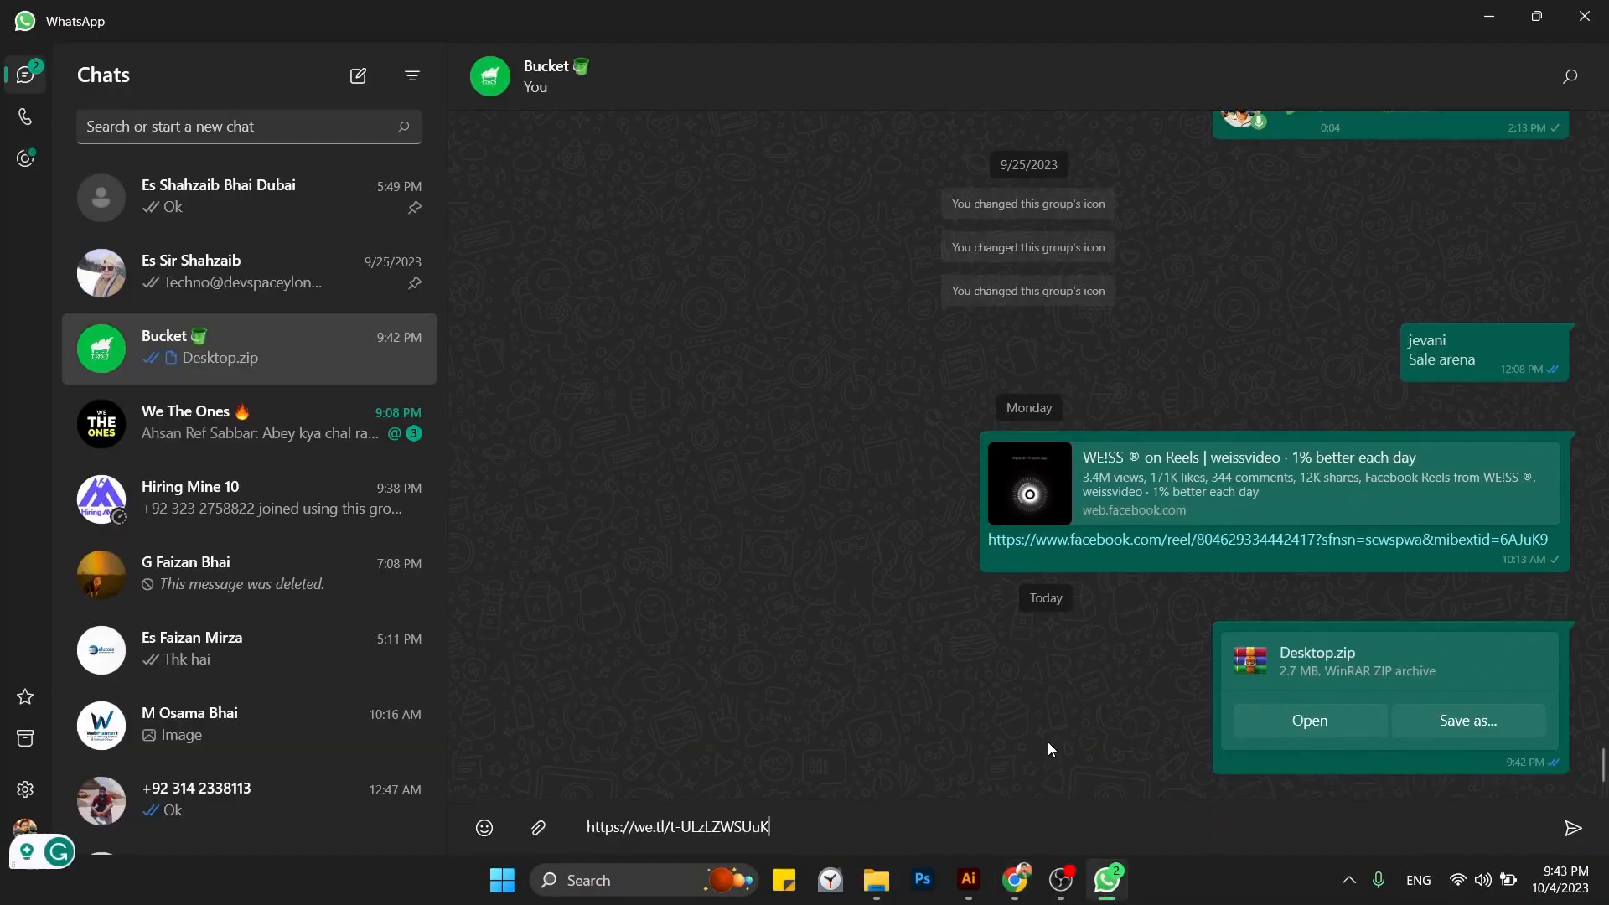
key(Return)
key(alt+Tab)
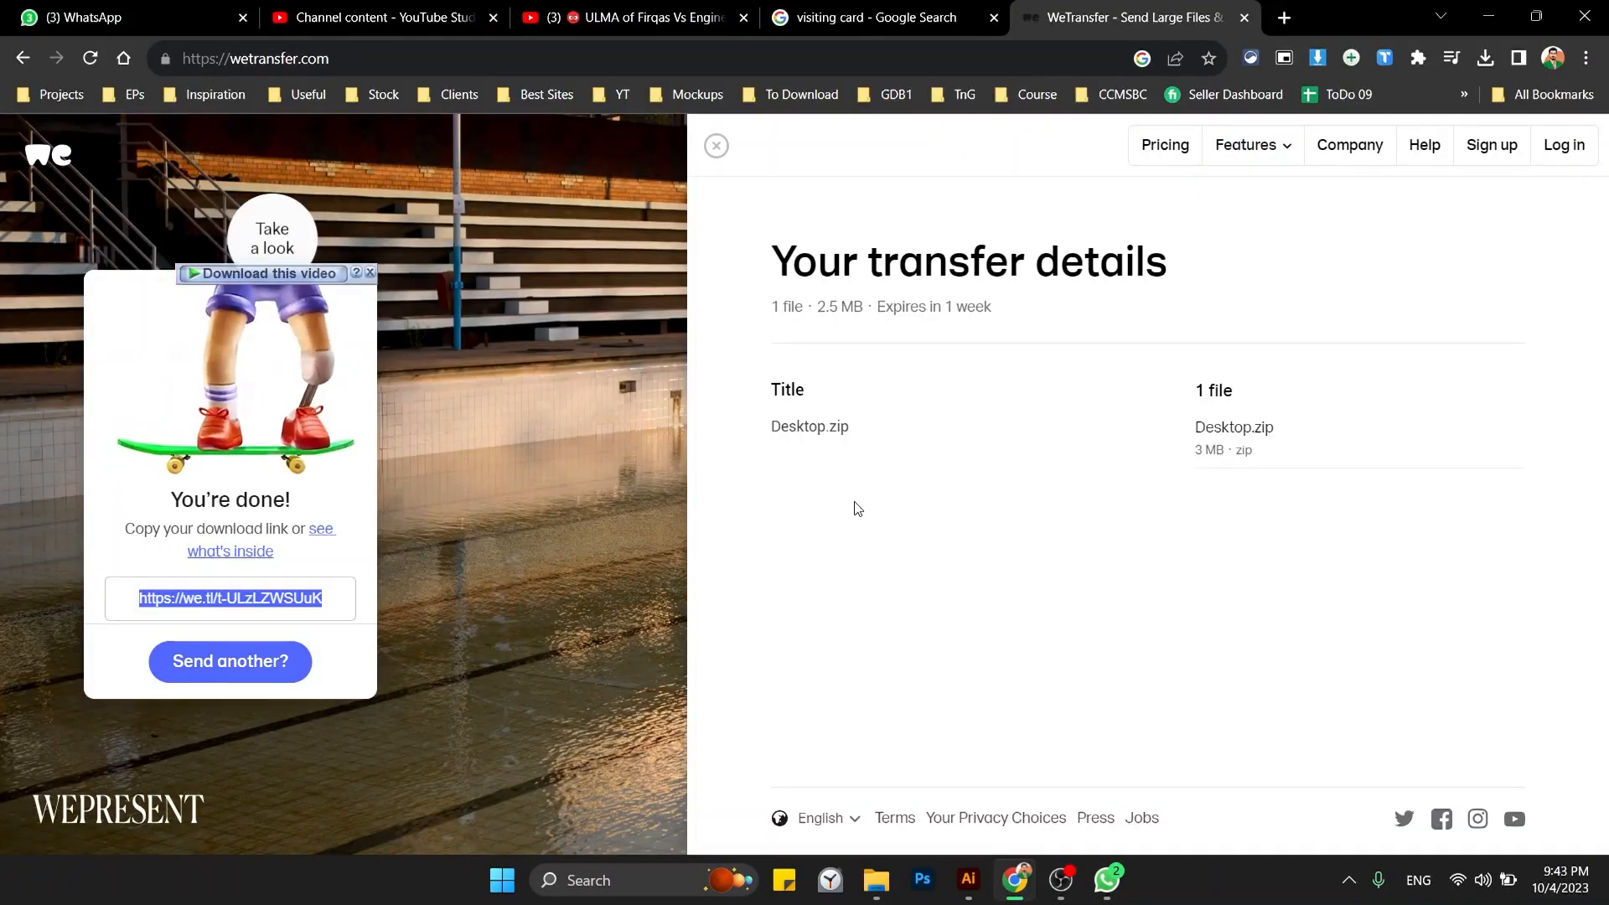